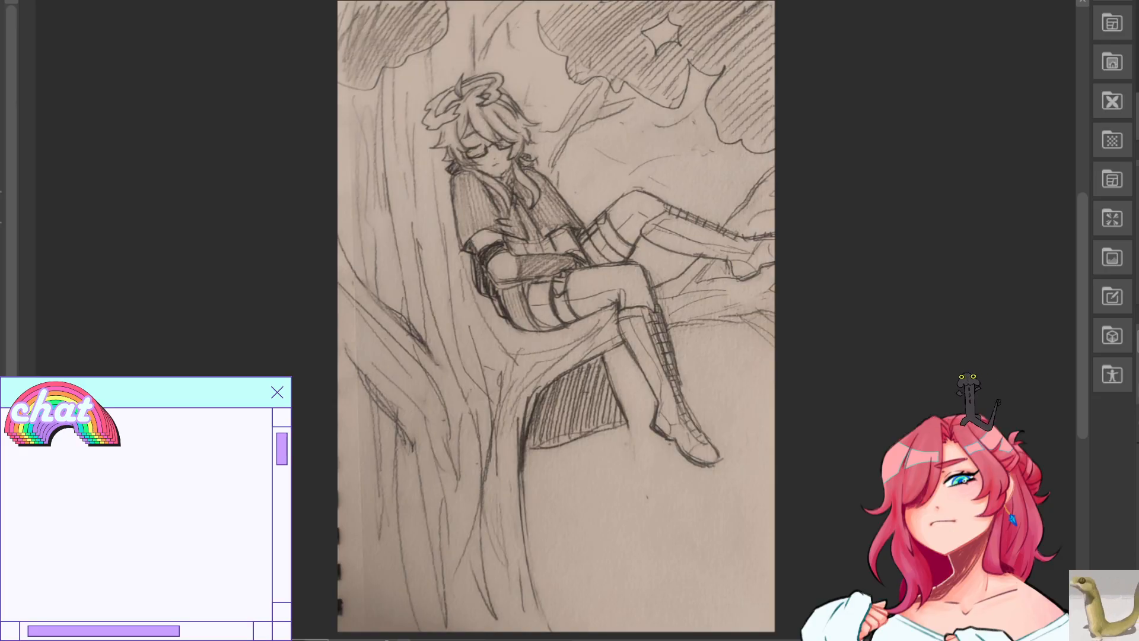
# Fade the scanned pencil sketch of the figure in the tree so it serves as a tracing guide.
pyautogui.hotkey('ctrl', '-')
pyautogui.hotkey('ctrl', '-')
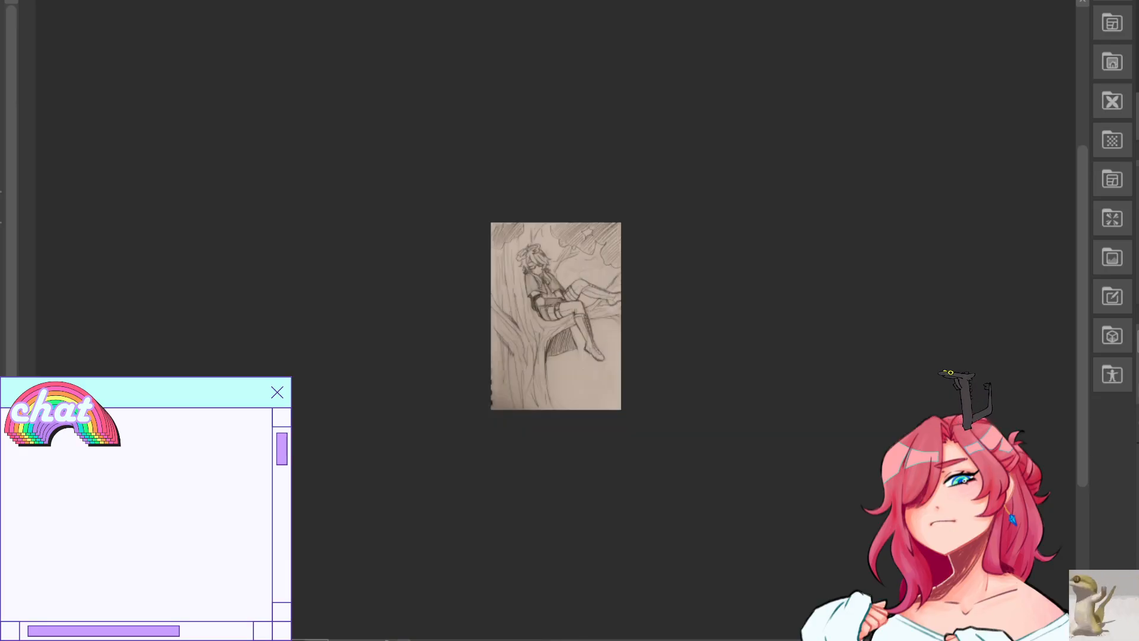
pyautogui.hotkey('ctrl', '+')
pyautogui.hotkey('ctrl', '+')
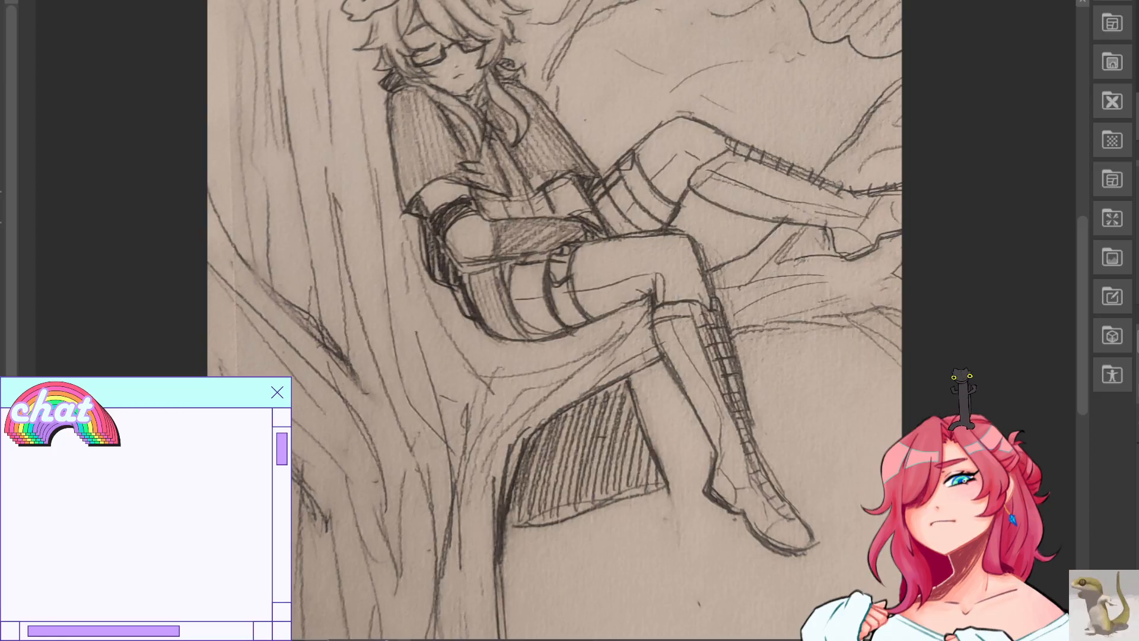
pyautogui.moveTo(555, 320)
pyautogui.mouseDown()
pyautogui.moveTo(548, 358)
pyautogui.moveTo(578, 486)
pyautogui.mouseUp()
pyautogui.hotkey('ctrl', '+')
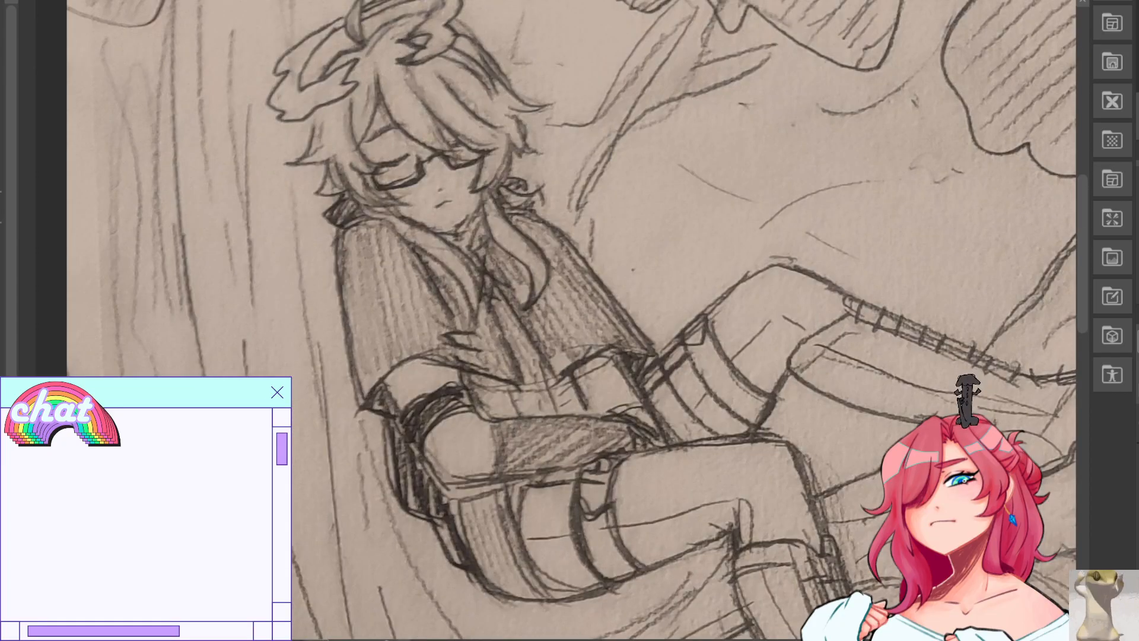
pyautogui.press('Delete')
pyautogui.hotkey('ctrl', 'z')
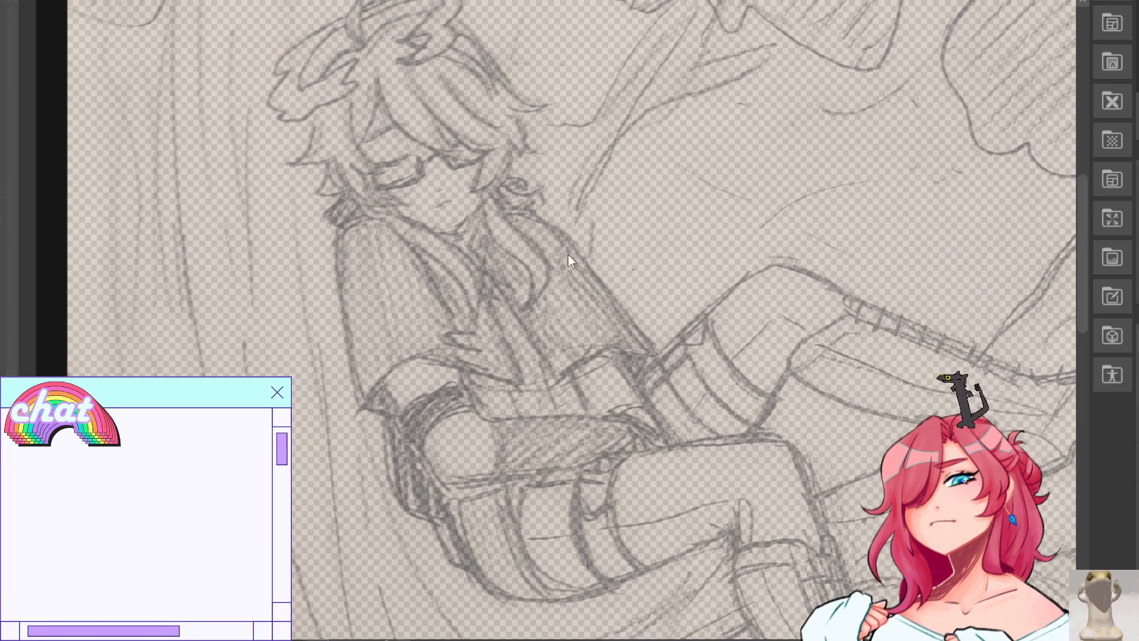
# Set up a thin dark blue line for tracing, trying it out with scribbled strokes across the seated figure's legs.
pyautogui.moveTo(592, 456); pyautogui.dragTo(560, 206)
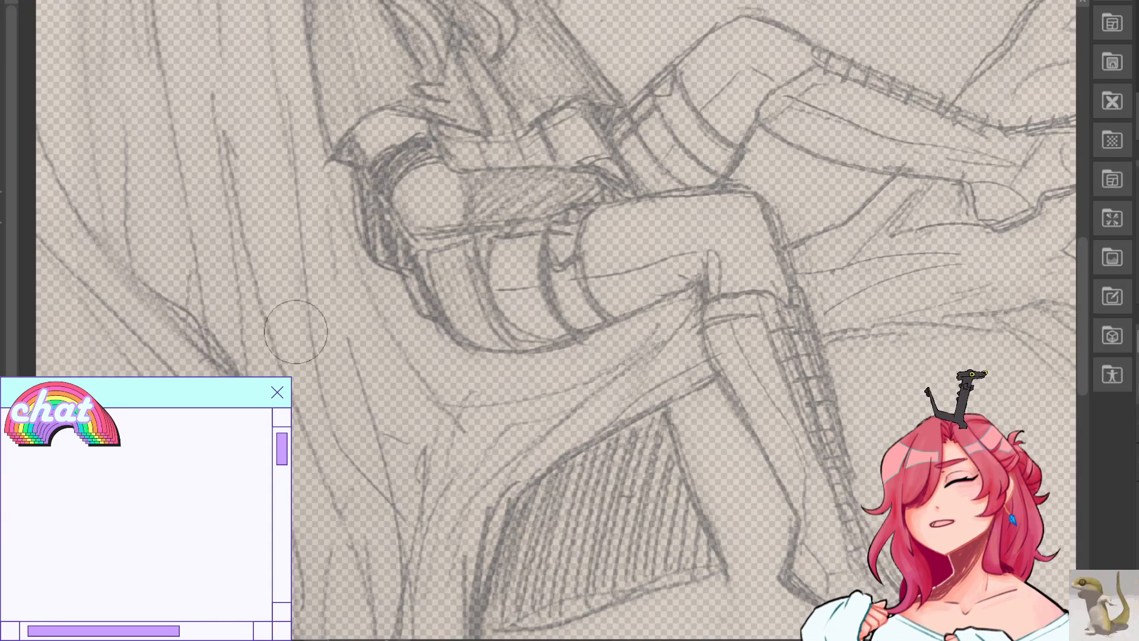
pyautogui.moveTo(218, 209)
pyautogui.mouseDown()
pyautogui.moveTo(301, 254)
pyautogui.moveTo(743, 423)
pyautogui.mouseUp()
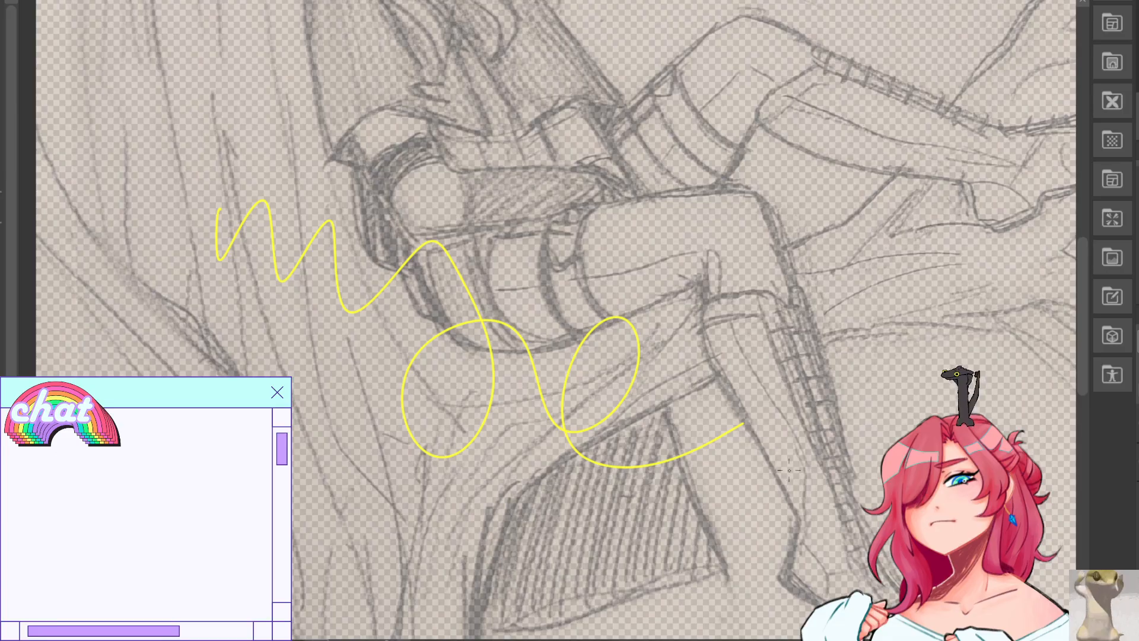
pyautogui.hotkey('ctrl', 'z')
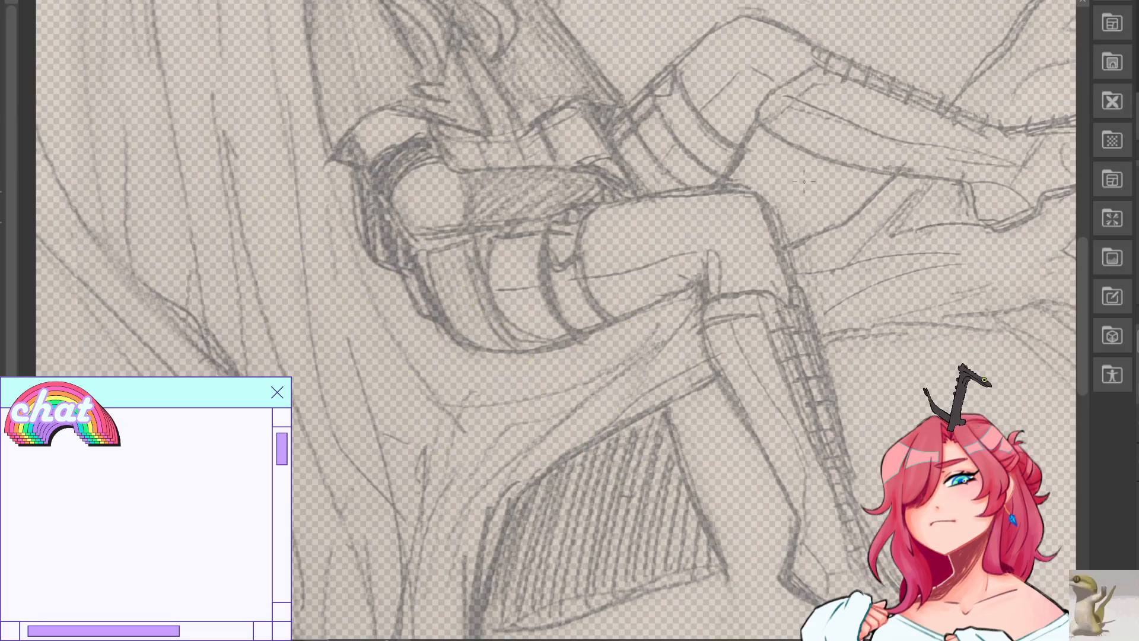
pyautogui.moveTo(422, 256); pyautogui.dragTo(471, 341)
pyautogui.hotkey('ctrl', 'z')
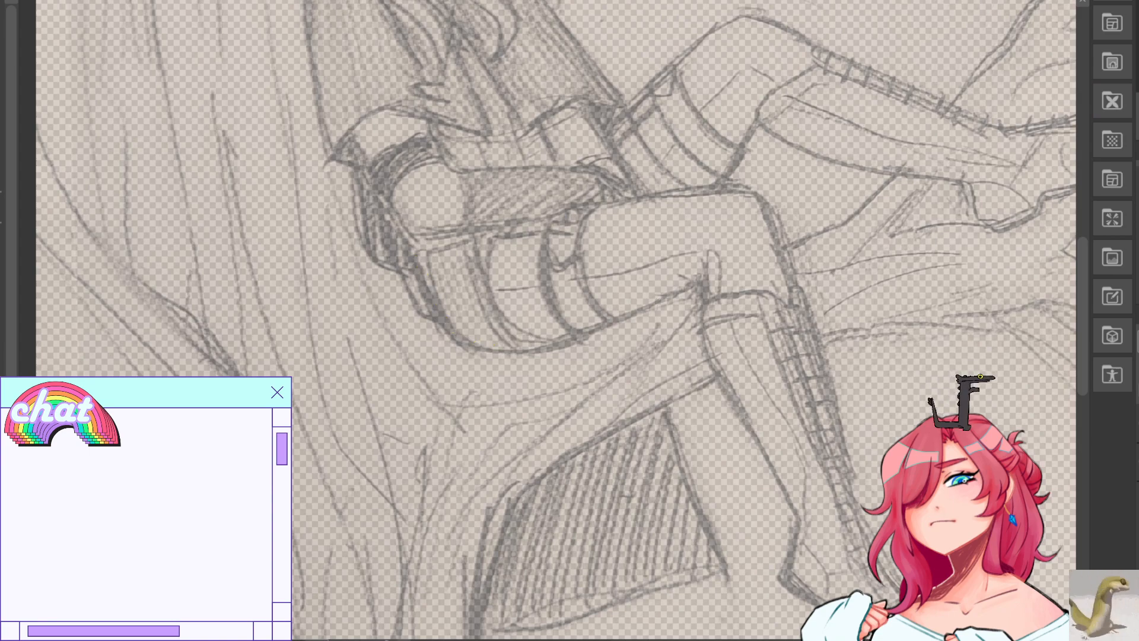
pyautogui.moveTo(418, 221); pyautogui.dragTo(565, 353)
pyautogui.hotkey('ctrl', 'z')
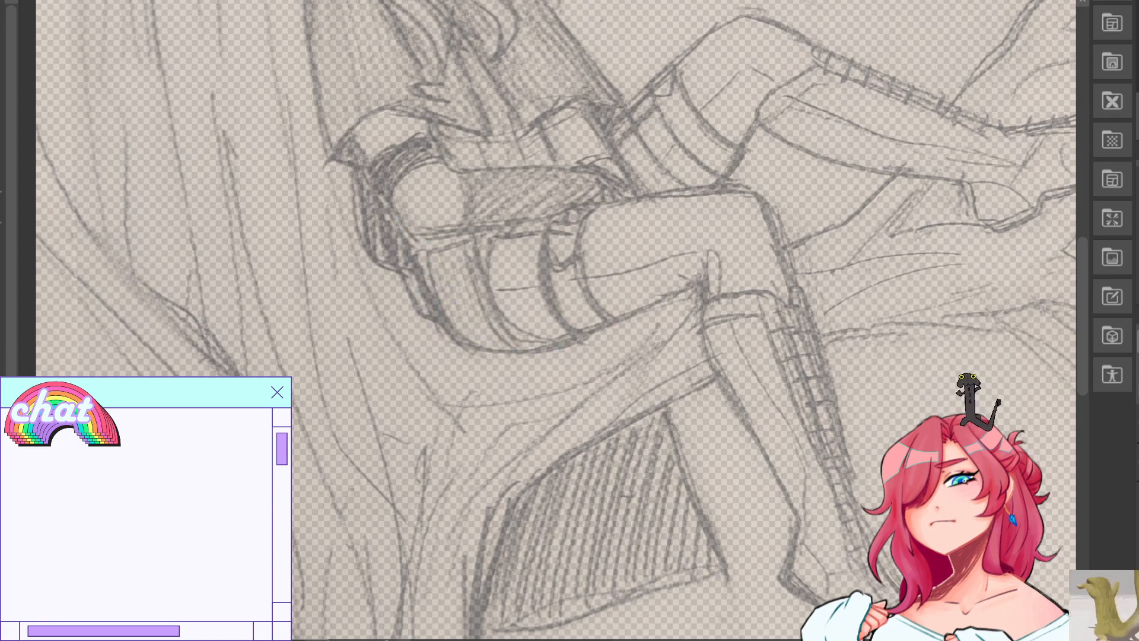
pyautogui.moveTo(513, 217)
pyautogui.mouseDown()
pyautogui.moveTo(516, 249)
pyautogui.moveTo(636, 219)
pyautogui.moveTo(828, 386)
pyautogui.mouseUp()
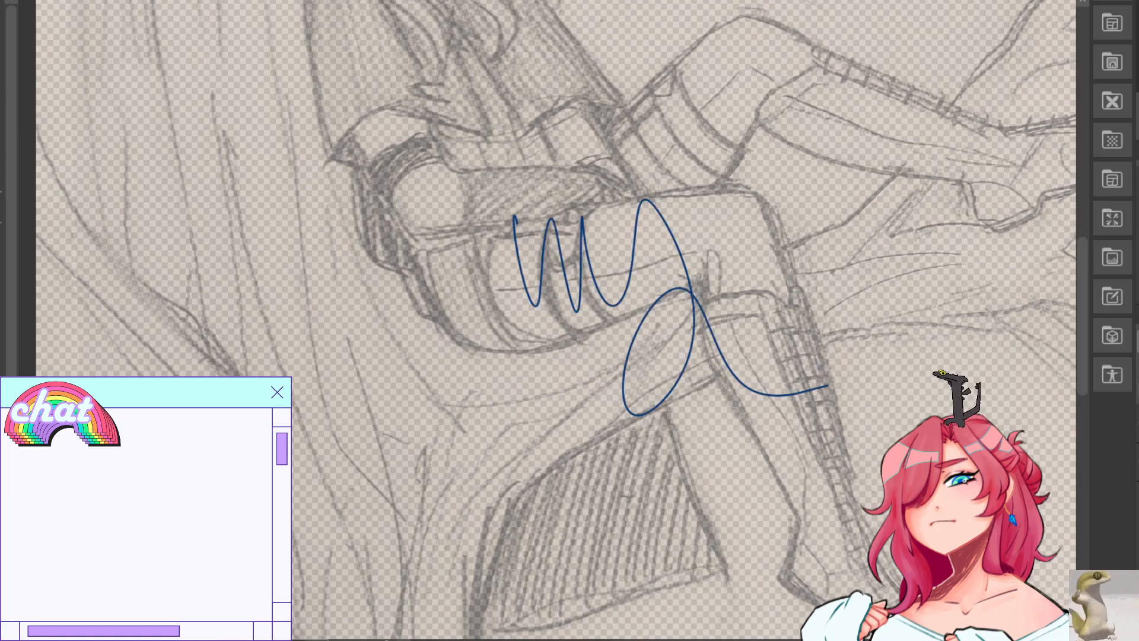
pyautogui.hotkey('ctrl', 'z')
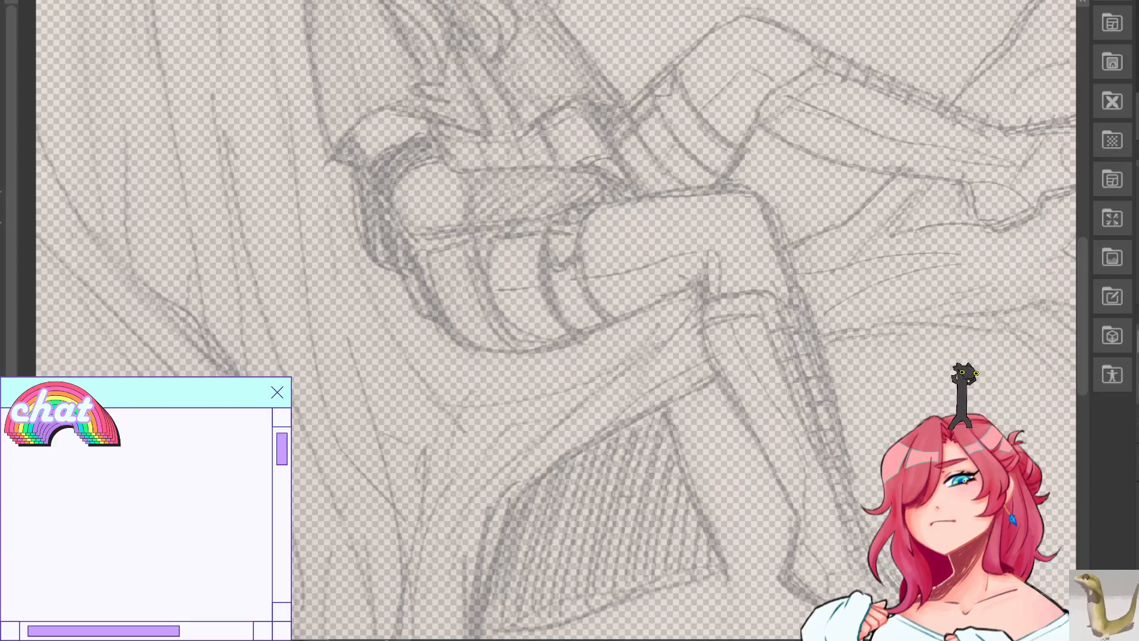
# Try tracing the long fringe curve above the glasses with a thick dark blue line.
pyautogui.hotkey('ctrl', '+')
pyautogui.hotkey('ctrl', '+')
pyautogui.moveTo(504, 89)
pyautogui.mouseDown()
pyautogui.moveTo(474, 533)
pyautogui.moveTo(627, 442)
pyautogui.moveTo(635, 529)
pyautogui.mouseUp()
pyautogui.hotkey('ctrl', '+')
pyautogui.moveTo(635, 210)
pyautogui.mouseDown()
pyautogui.moveTo(635, 142)
pyautogui.moveTo(635, 210)
pyautogui.mouseUp()
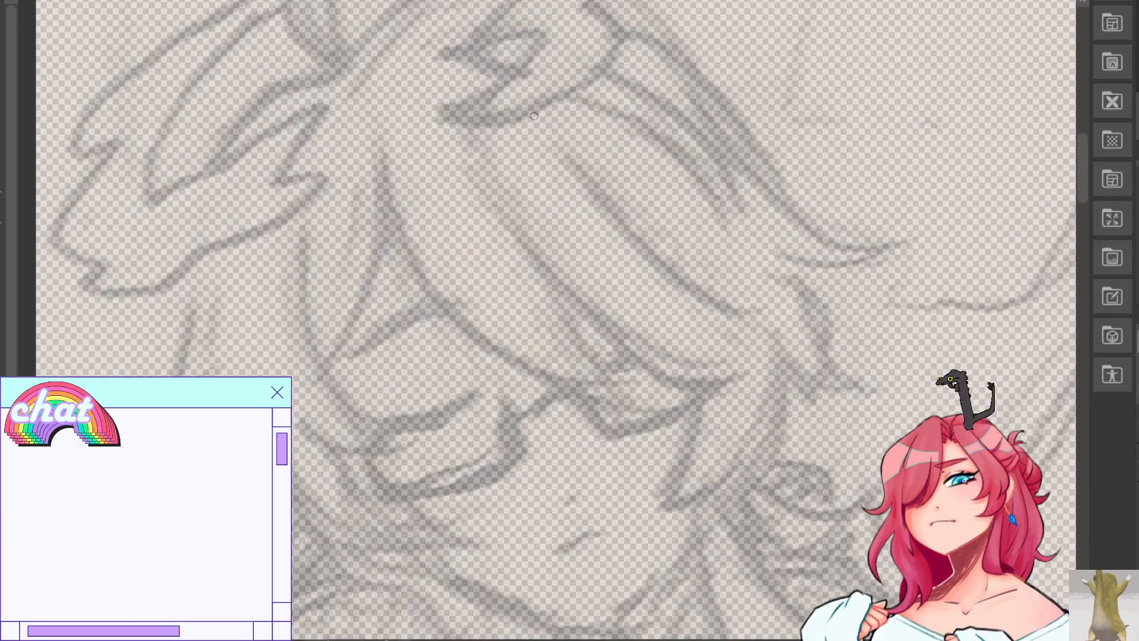
pyautogui.moveTo(385, 153)
pyautogui.mouseDown()
pyautogui.moveTo(656, 386)
pyautogui.moveTo(391, 196)
pyautogui.moveTo(593, 399)
pyautogui.moveTo(630, 396)
pyautogui.moveTo(631, 372)
pyautogui.mouseUp()
pyautogui.hotkey('ctrl', 'z')
pyautogui.hotkey('ctrl', 'z')
pyautogui.hotkey('ctrl', 'z')
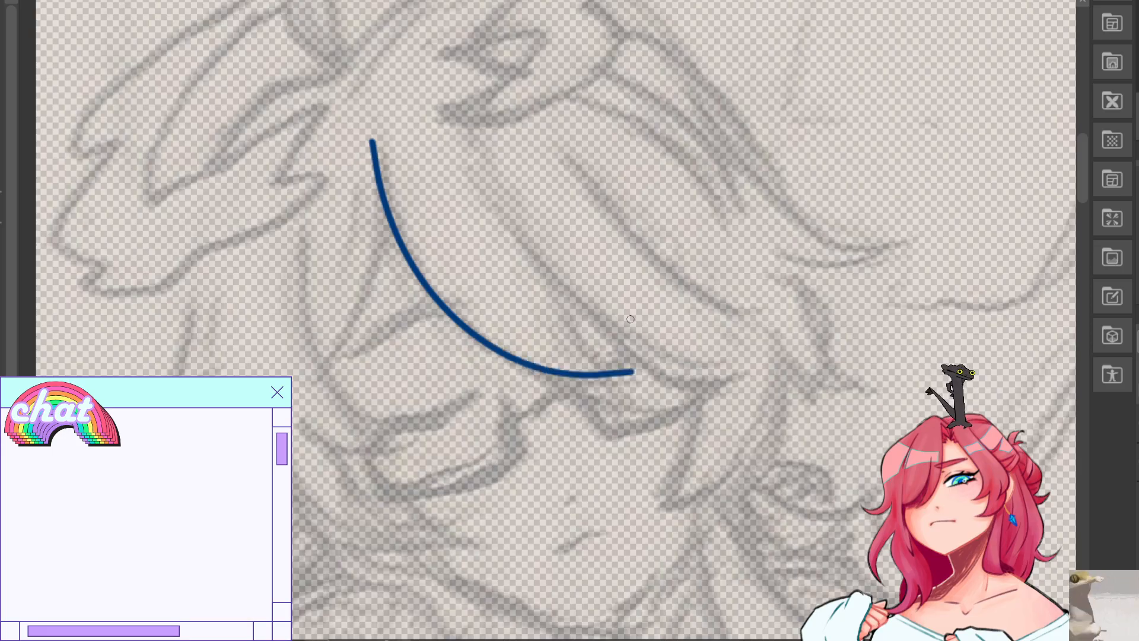
pyautogui.hotkey('ctrl', 'z')
# Trace the long fringe curve from the hair parting down to the bridge of the glasses with a thinner dark blue line.
pyautogui.moveTo(384, 148)
pyautogui.mouseDown()
pyautogui.moveTo(393, 193)
pyautogui.moveTo(632, 379)
pyautogui.mouseUp()
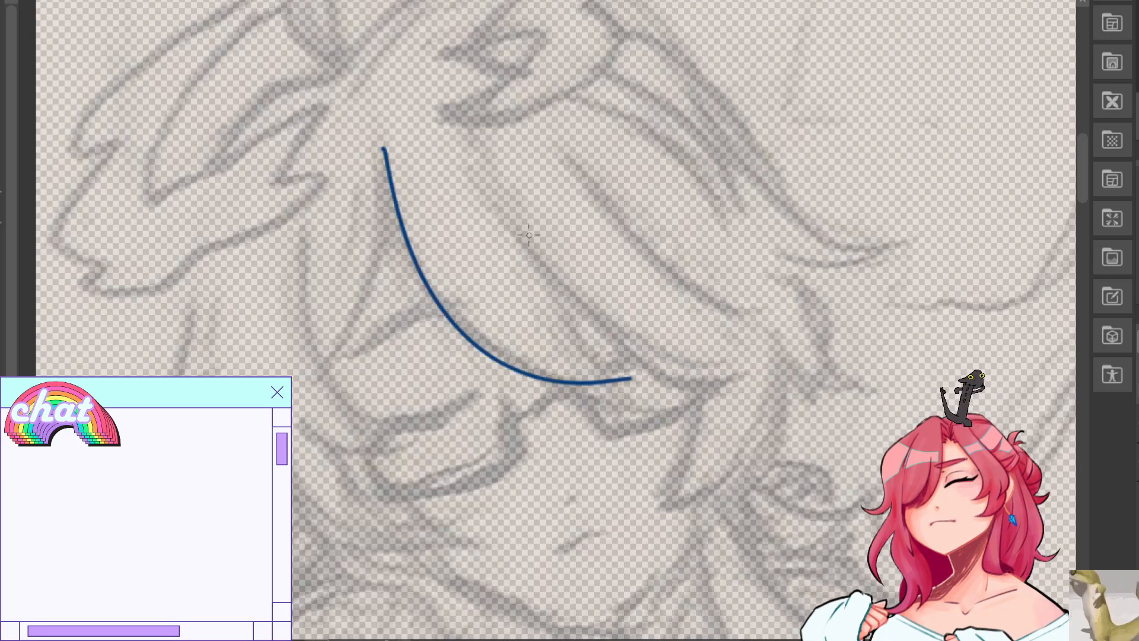
pyautogui.hotkey('ctrl', 'z')
pyautogui.moveTo(379, 159)
pyautogui.mouseDown()
pyautogui.moveTo(390, 191)
pyautogui.moveTo(631, 368)
pyautogui.moveTo(632, 387)
pyautogui.moveTo(562, 377)
pyautogui.moveTo(611, 362)
pyautogui.moveTo(604, 381)
pyautogui.mouseUp()
pyautogui.hotkey('ctrl', 'z')
pyautogui.hotkey('ctrl', 'z')
pyautogui.hotkey('ctrl', 'z')
pyautogui.hotkey('ctrl', 'z')
pyautogui.hotkey('ctrl', 'z')
pyautogui.moveTo(379, 157)
pyautogui.mouseDown()
pyautogui.moveTo(556, 406)
pyautogui.moveTo(596, 382)
pyautogui.moveTo(590, 373)
pyautogui.moveTo(633, 382)
pyautogui.mouseUp()
# Try adding a notched tip and a second edge to the long fringe lock above the glasses.
pyautogui.moveTo(532, 243); pyautogui.dragTo(658, 389)
pyautogui.hotkey('ctrl', 'z')
pyautogui.moveTo(483, 170); pyautogui.dragTo(635, 381)
pyautogui.hotkey('ctrl', 'z')
pyautogui.moveTo(518, 229); pyautogui.dragTo(570, 315)
pyautogui.hotkey('ctrl', 'z')
pyautogui.moveTo(514, 230)
pyautogui.mouseDown()
pyautogui.moveTo(641, 398)
pyautogui.moveTo(650, 383)
pyautogui.moveTo(638, 386)
pyautogui.mouseUp()
pyautogui.hotkey('ctrl', 'z')
pyautogui.hotkey('ctrl', 'z')
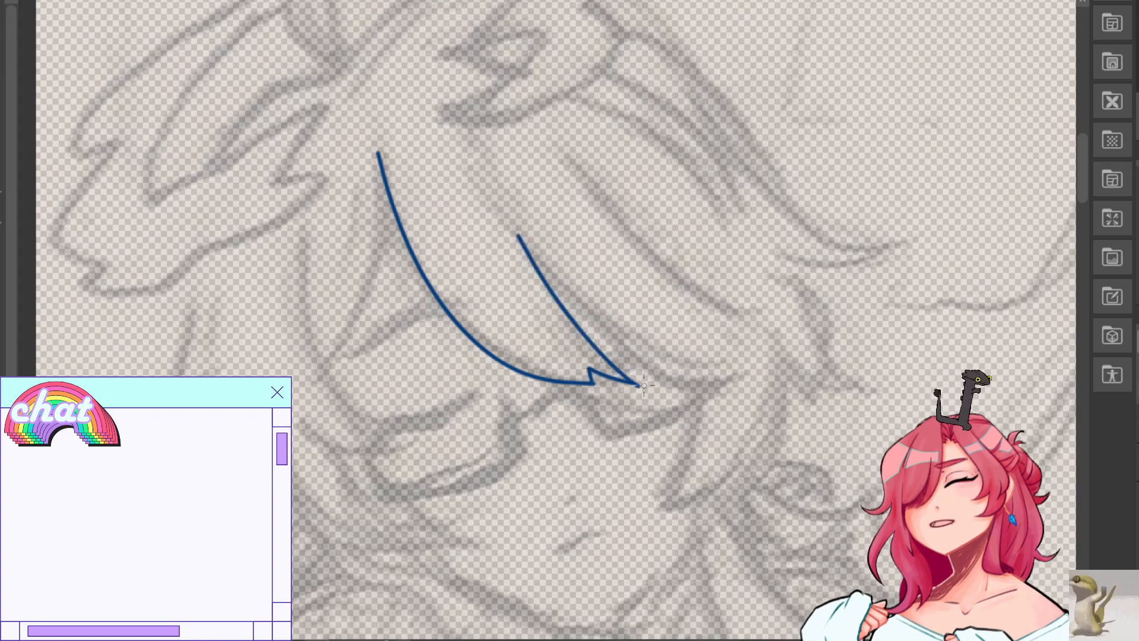
# Try a sweeping edge for the neighbouring fringe lock, check the shape in mirrored view, and undo the added strands.
pyautogui.moveTo(470, 176); pyautogui.dragTo(726, 376)
pyautogui.hotkey('ctrl', 'z')
pyautogui.moveTo(503, 208)
pyautogui.mouseDown()
pyautogui.moveTo(676, 371)
pyautogui.moveTo(728, 377)
pyautogui.mouseUp()
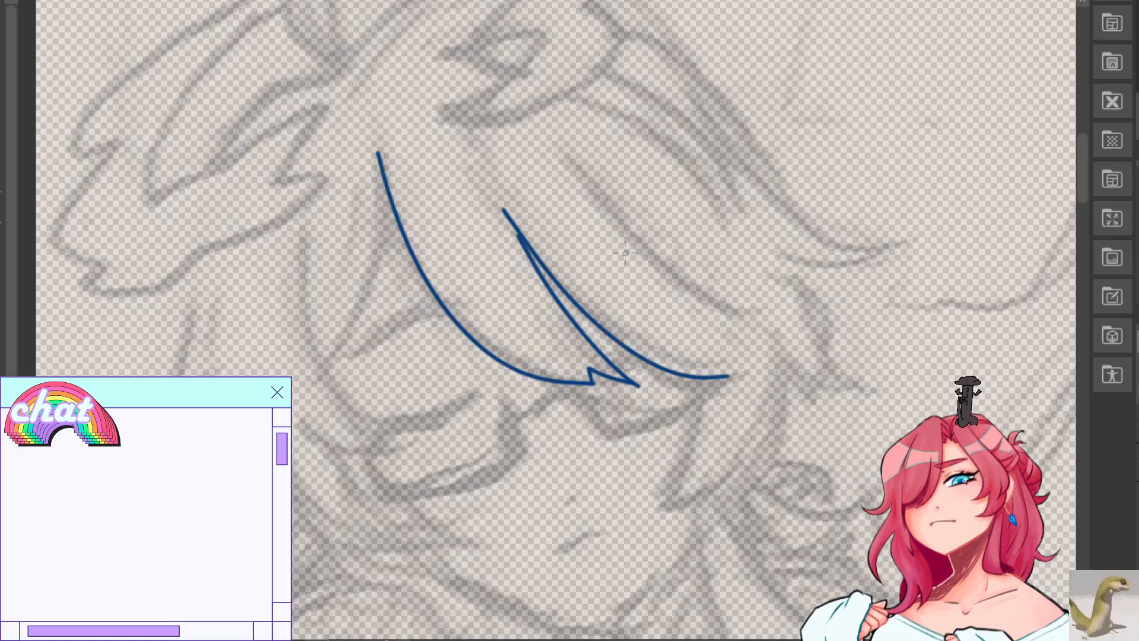
pyautogui.hotkey('ctrl', 'z')
pyautogui.press('h')
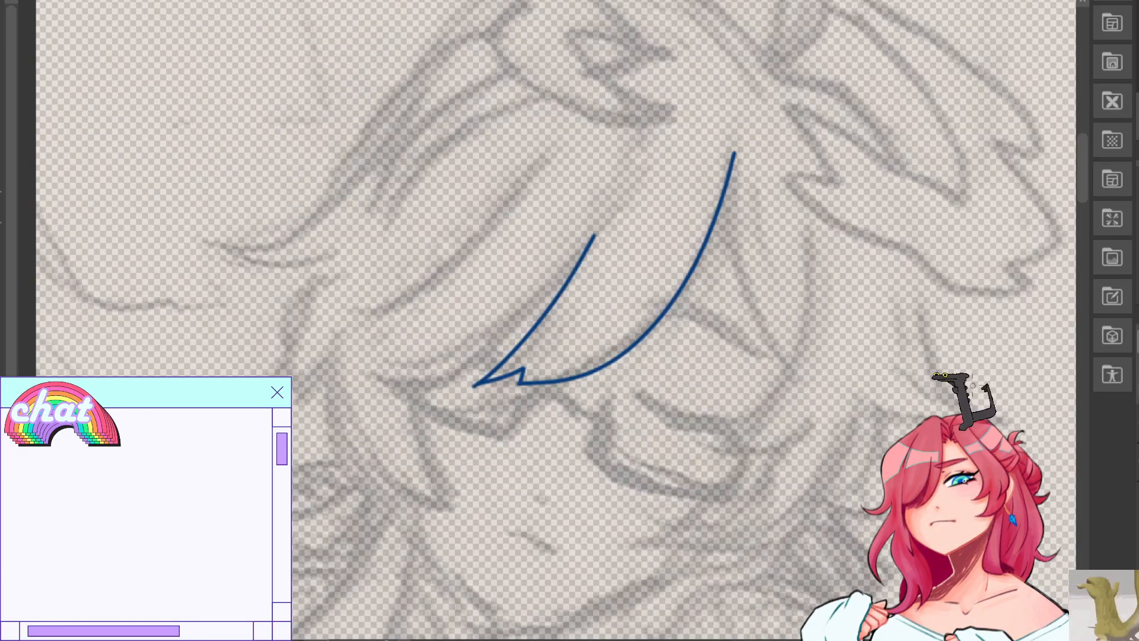
pyautogui.hotkey('ctrl', 'z')
pyautogui.press('h')
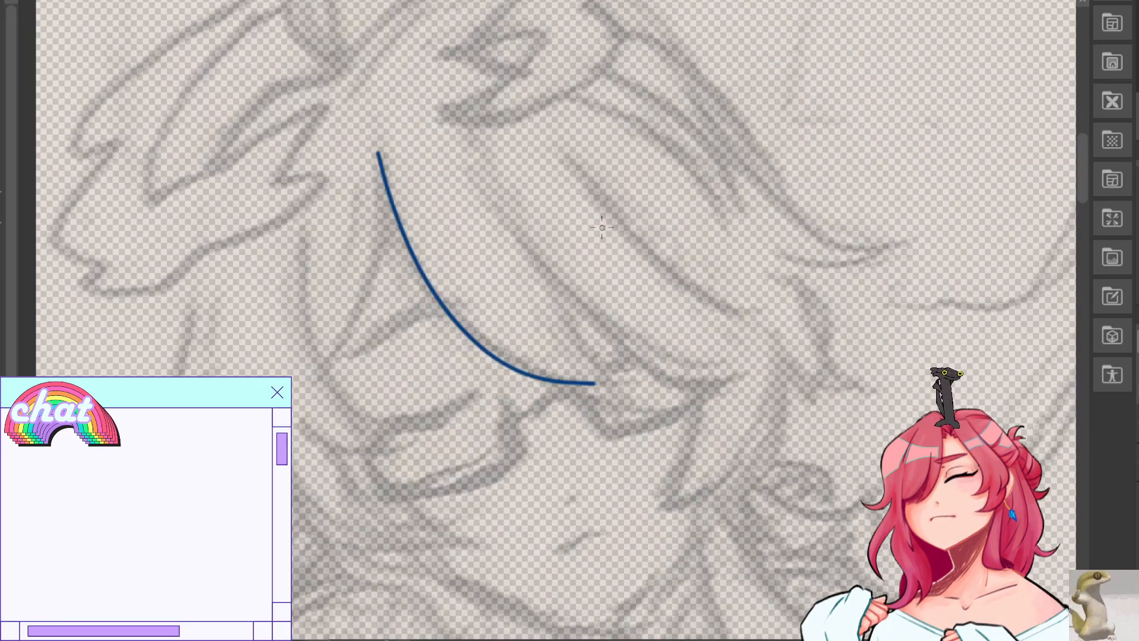
# Try one sweeping curve from mid-fringe across the second lens toward the temple and undo it.
pyautogui.moveTo(512, 229)
pyautogui.mouseDown()
pyautogui.moveTo(758, 371)
pyautogui.moveTo(638, 356)
pyautogui.moveTo(722, 370)
pyautogui.moveTo(739, 351)
pyautogui.moveTo(761, 371)
pyautogui.mouseUp()
pyautogui.hotkey('ctrl', 'z')
pyautogui.hotkey('ctrl', 'z')
pyautogui.hotkey('ctrl', 'z')
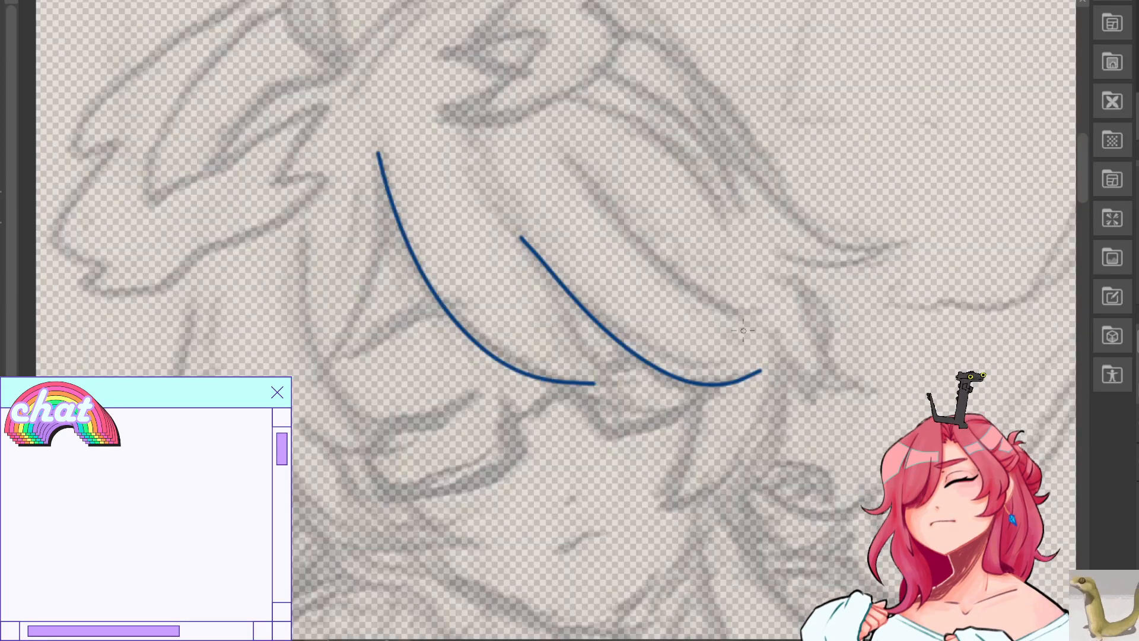
pyautogui.hotkey('ctrl', 'z')
pyautogui.moveTo(483, 174)
pyautogui.mouseDown()
pyautogui.moveTo(583, 322)
pyautogui.moveTo(754, 387)
pyautogui.moveTo(726, 370)
pyautogui.mouseUp()
pyautogui.hotkey('ctrl', 'z')
pyautogui.hotkey('ctrl', 'z')
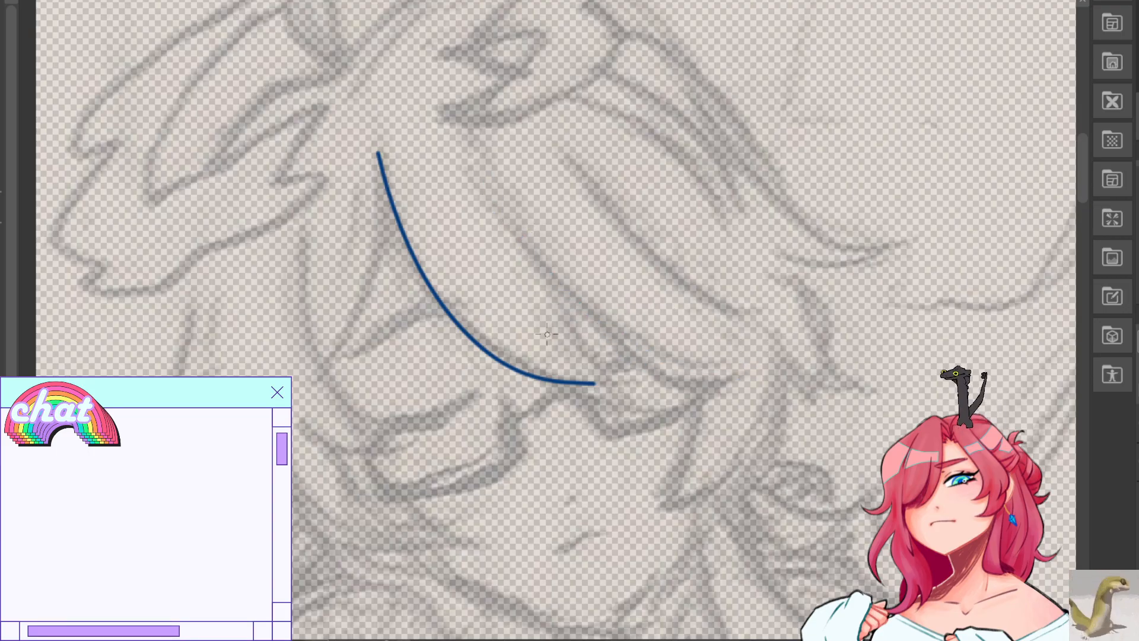
# Close the long fringe lock with a notched, pointed tip and an inner edge running back up to mid-fringe.
pyautogui.moveTo(596, 382); pyautogui.dragTo(624, 374)
pyautogui.hotkey('ctrl', 'z')
pyautogui.moveTo(531, 249)
pyautogui.mouseDown()
pyautogui.moveTo(646, 372)
pyautogui.moveTo(641, 386)
pyautogui.moveTo(660, 385)
pyautogui.moveTo(587, 373)
pyautogui.moveTo(652, 384)
pyautogui.mouseUp()
pyautogui.hotkey('ctrl', 'z')
pyautogui.hotkey('ctrl', 'z')
pyautogui.hotkey('ctrl', 'z')
pyautogui.hotkey('ctrl', 'z')
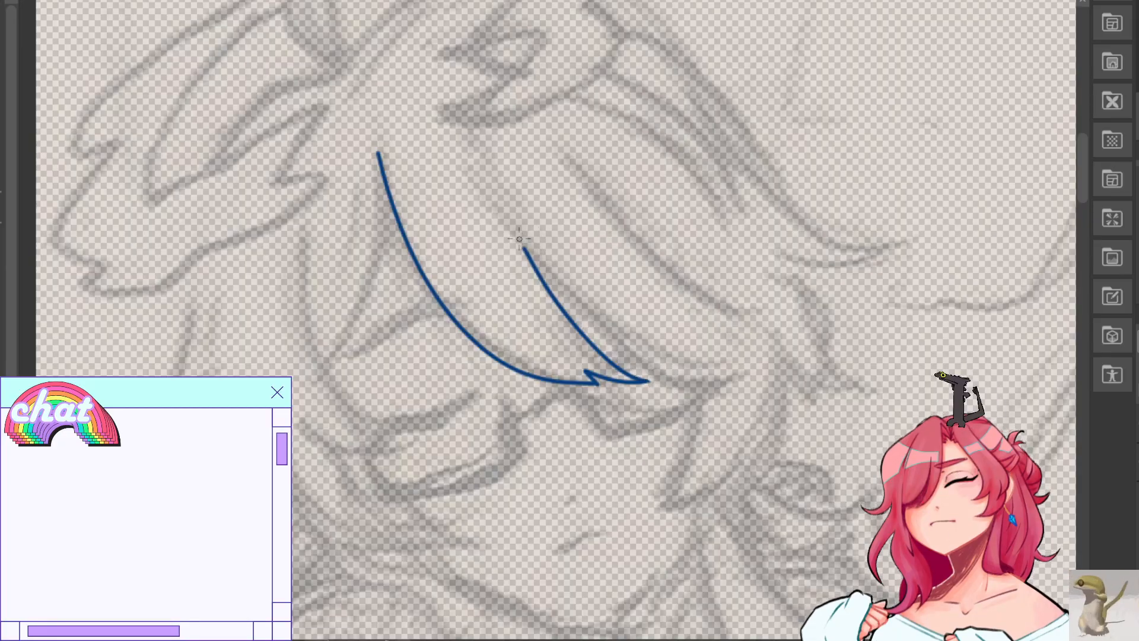
# Trace the neighbouring fringe lock's lower edge sweeping toward the temple, and sharpen its root in mirrored view.
pyautogui.moveTo(521, 243); pyautogui.dragTo(735, 383)
pyautogui.hotkey('ctrl', 'z')
pyautogui.moveTo(523, 240); pyautogui.dragTo(734, 376)
pyautogui.hotkey('ctrl', 'z')
pyautogui.moveTo(525, 246); pyautogui.dragTo(746, 375)
pyautogui.press('h')
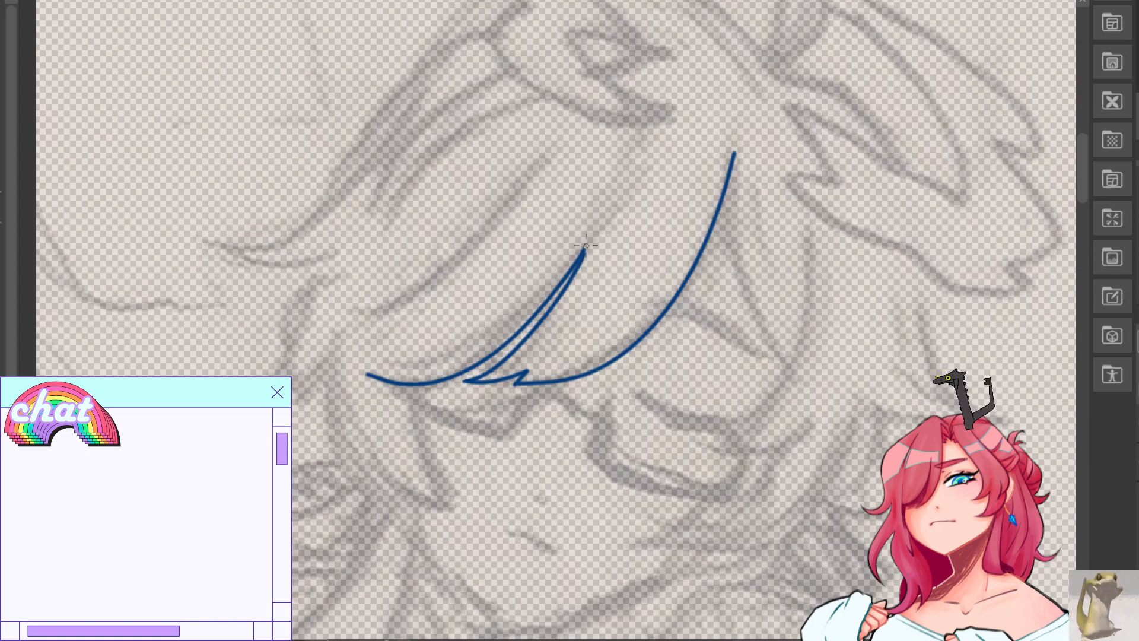
pyautogui.moveTo(585, 250); pyautogui.dragTo(590, 235)
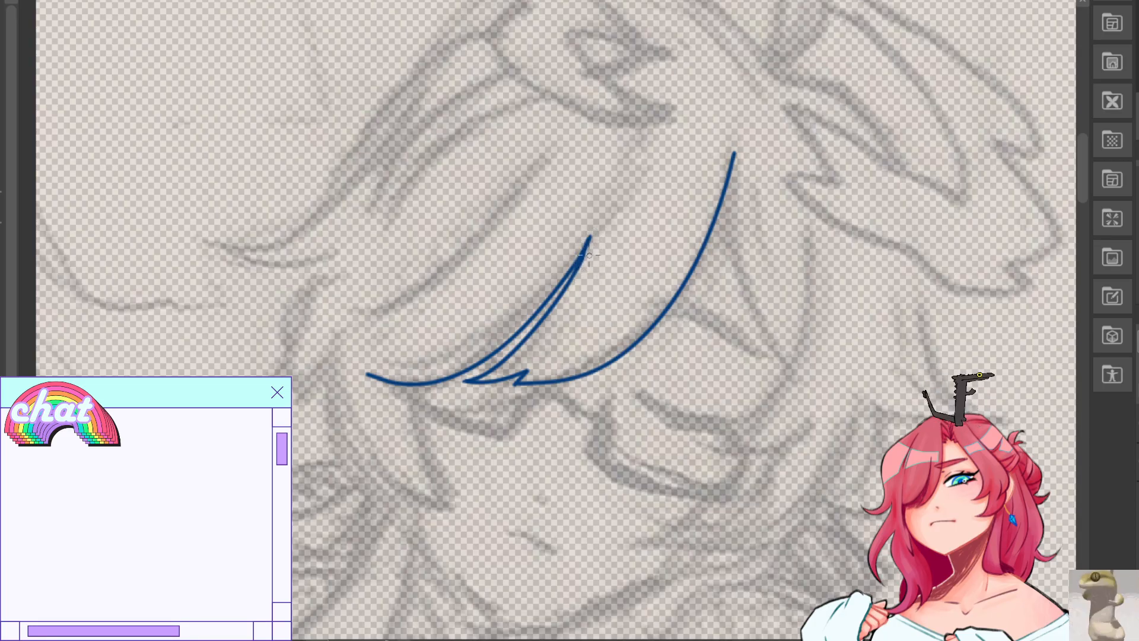
pyautogui.moveTo(585, 249); pyautogui.dragTo(578, 271)
pyautogui.hotkey('ctrl', 'z')
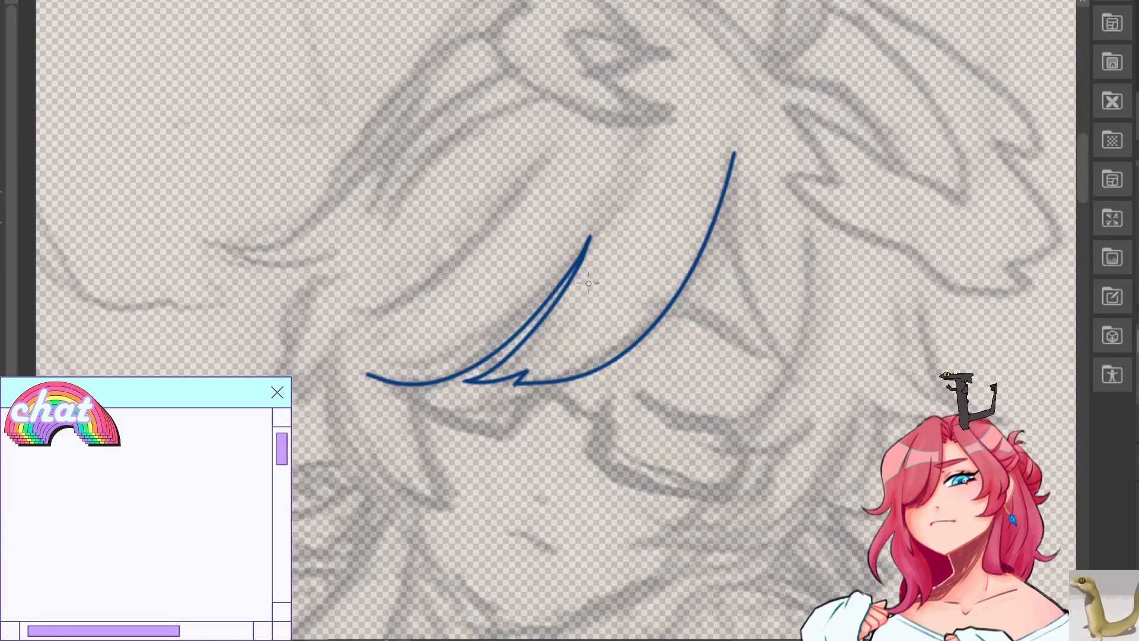
pyautogui.press('h')
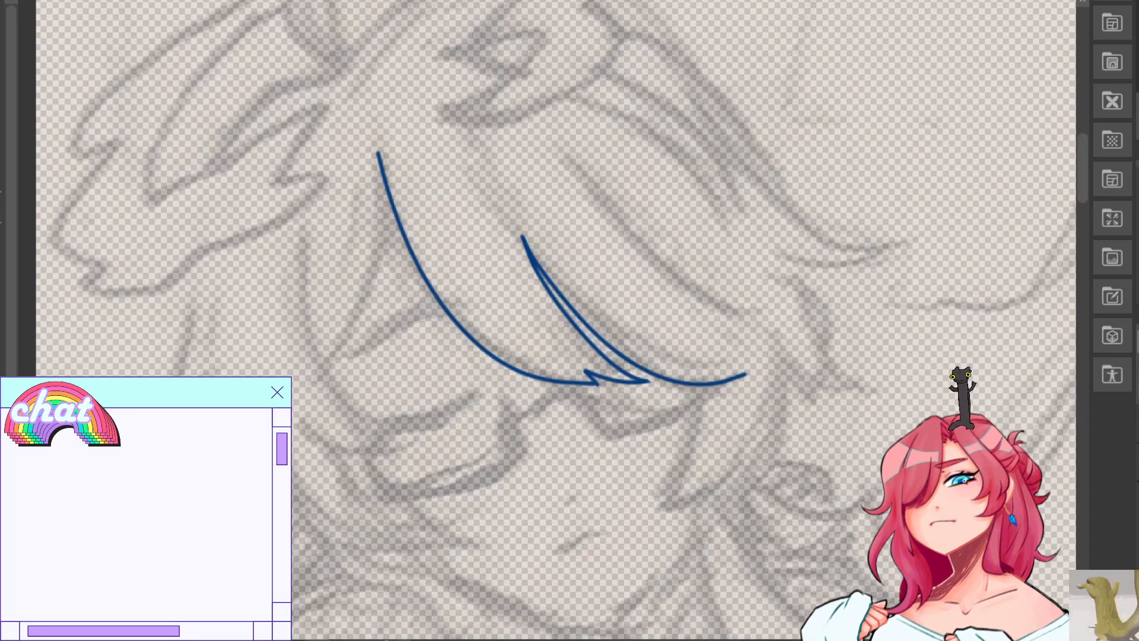
# Try tracing the upper hair strand that runs from the crown toward the temple.
pyautogui.moveTo(573, 156)
pyautogui.mouseDown()
pyautogui.moveTo(775, 307)
pyautogui.moveTo(616, 210)
pyautogui.moveTo(766, 300)
pyautogui.mouseUp()
pyautogui.hotkey('ctrl', 'z')
pyautogui.hotkey('ctrl', 'z')
pyautogui.moveTo(635, 242)
pyautogui.mouseDown()
pyautogui.moveTo(762, 305)
pyautogui.moveTo(745, 313)
pyautogui.moveTo(766, 312)
pyautogui.mouseUp()
pyautogui.hotkey('ctrl', 'z')
pyautogui.hotkey('ctrl', 'z')
pyautogui.moveTo(628, 221); pyautogui.dragTo(774, 305)
pyautogui.hotkey('ctrl', 'z')
pyautogui.moveTo(552, 141); pyautogui.dragTo(769, 323)
pyautogui.hotkey('ctrl', 'z')
pyautogui.moveTo(574, 169); pyautogui.dragTo(780, 296)
pyautogui.hotkey('ctrl', 'z')
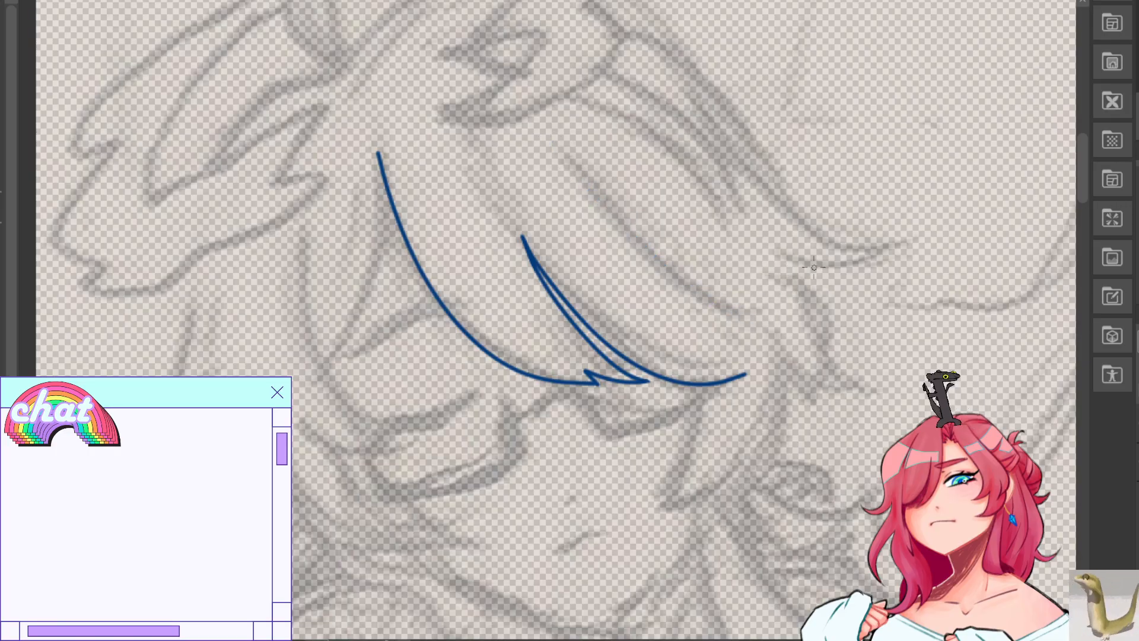
# Try tracing both edges of the side lock that hangs from the fringe beside the cheek.
pyautogui.moveTo(701, 386); pyautogui.dragTo(653, 501)
pyautogui.hotkey('ctrl', 'z')
pyautogui.hotkey('ctrl', 'z')
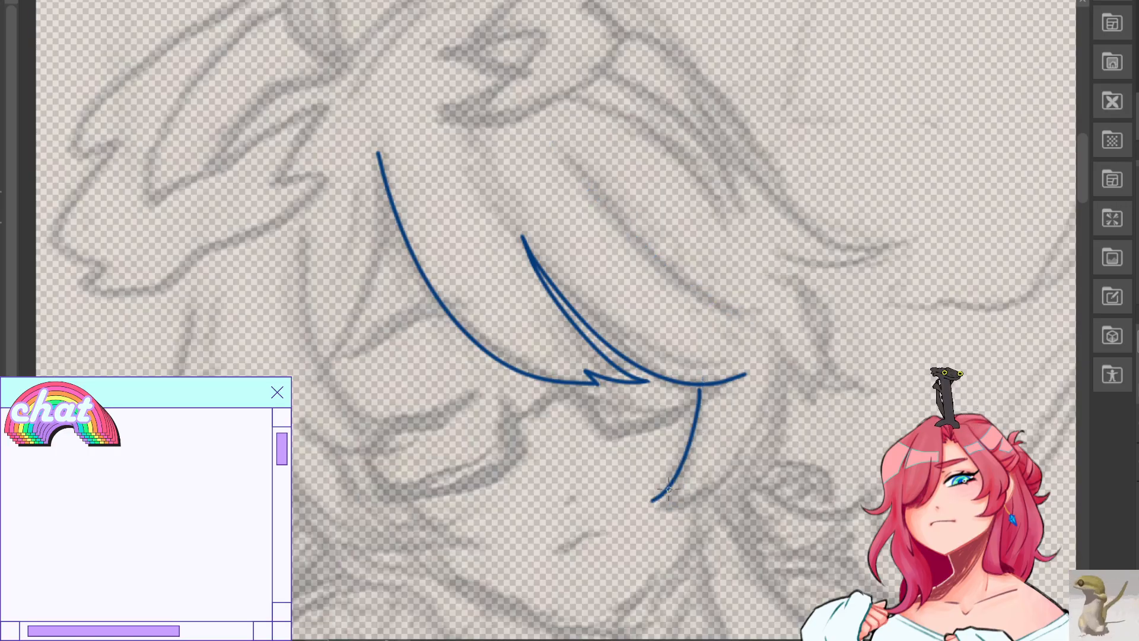
pyautogui.hotkey('ctrl', 'z')
pyautogui.moveTo(704, 384); pyautogui.dragTo(648, 495)
pyautogui.moveTo(775, 331); pyautogui.dragTo(665, 498)
pyautogui.hotkey('ctrl', 'z')
pyautogui.hotkey('ctrl', 'z')
pyautogui.hotkey('ctrl', 'z')
# Mirror the canvas and trace the inner and outer edges of the side lock hanging beside the cheek.
pyautogui.press('h')
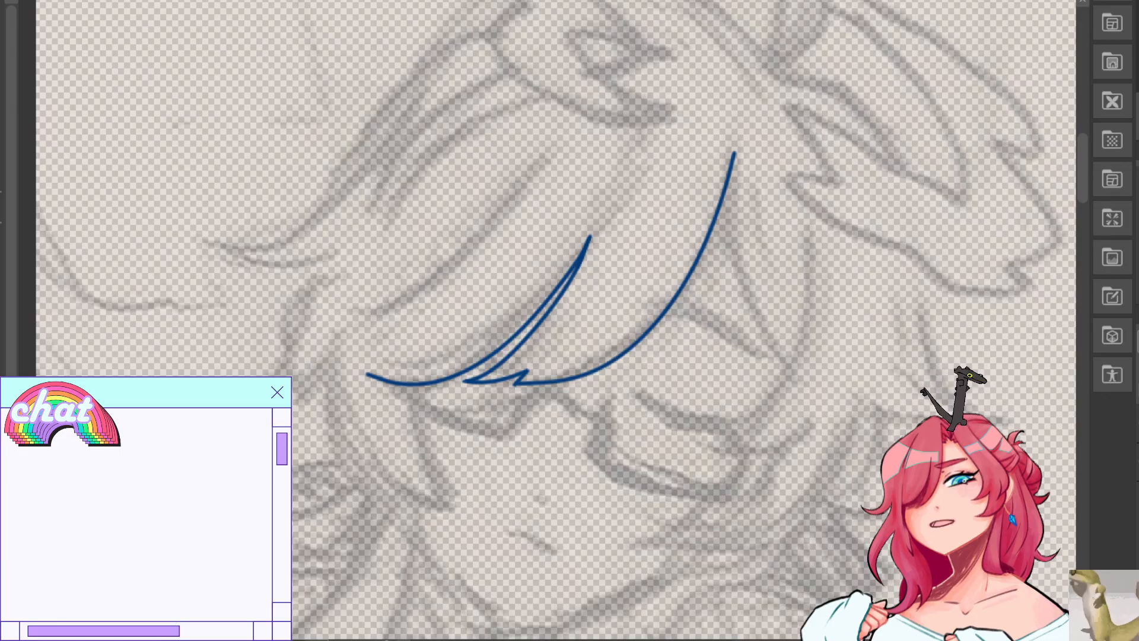
pyautogui.moveTo(418, 383); pyautogui.dragTo(474, 492)
pyautogui.hotkey('ctrl', 'z')
pyautogui.hotkey('ctrl', 'z')
pyautogui.moveTo(413, 384); pyautogui.dragTo(465, 490)
pyautogui.moveTo(338, 342); pyautogui.dragTo(454, 503)
pyautogui.hotkey('ctrl', 'z')
pyautogui.moveTo(336, 341)
pyautogui.mouseDown()
pyautogui.moveTo(378, 500)
pyautogui.moveTo(371, 487)
pyautogui.mouseUp()
pyautogui.hotkey('ctrl', 'z')
# Join the side lock's two edges with a notched, pointed lower outline, and restore the unmirrored view.
pyautogui.moveTo(358, 445)
pyautogui.mouseDown()
pyautogui.moveTo(373, 485)
pyautogui.moveTo(453, 504)
pyautogui.mouseUp()
pyautogui.hotkey('ctrl', 'z')
pyautogui.moveTo(358, 445); pyautogui.dragTo(463, 510)
pyautogui.hotkey('ctrl', 'z')
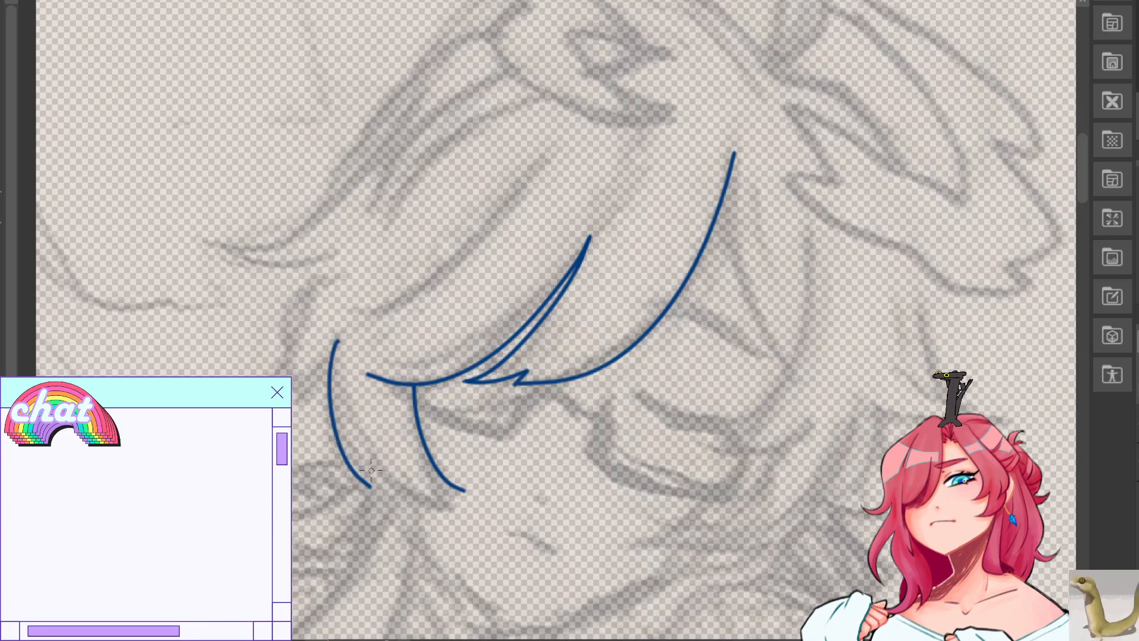
pyautogui.moveTo(359, 441)
pyautogui.mouseDown()
pyautogui.moveTo(367, 478)
pyautogui.moveTo(391, 474)
pyautogui.moveTo(370, 487)
pyautogui.mouseUp()
pyautogui.hotkey('ctrl', 'z')
pyautogui.moveTo(360, 448)
pyautogui.mouseDown()
pyautogui.moveTo(386, 477)
pyautogui.moveTo(468, 502)
pyautogui.moveTo(461, 509)
pyautogui.moveTo(441, 491)
pyautogui.moveTo(469, 489)
pyautogui.mouseUp()
pyautogui.hotkey('ctrl', 'z')
pyautogui.hotkey('ctrl', 'z')
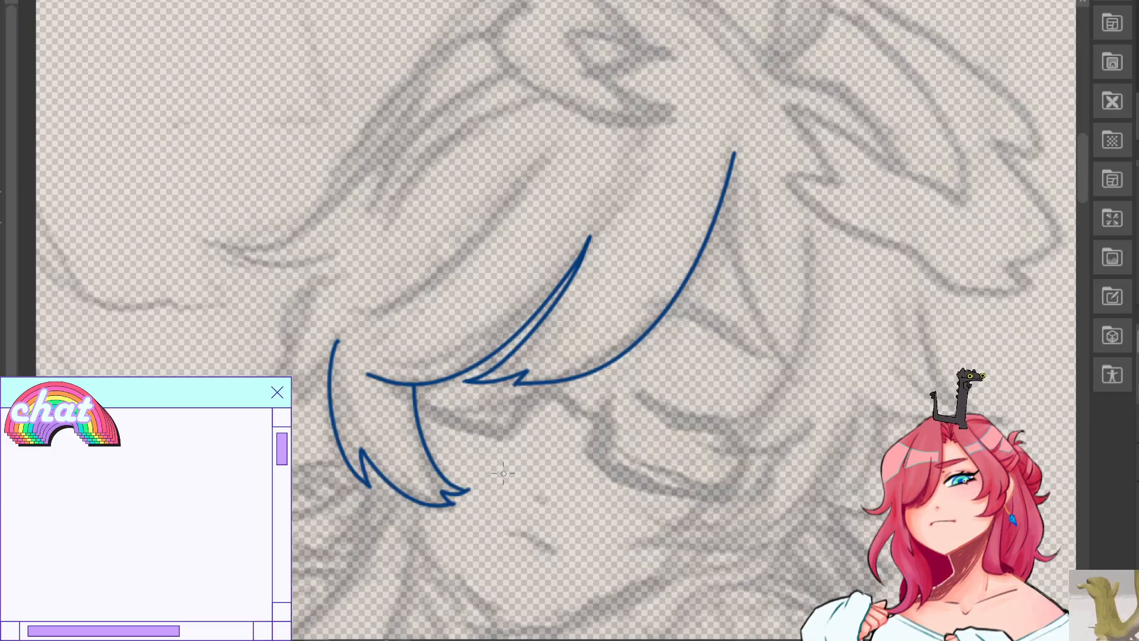
pyautogui.press('h')
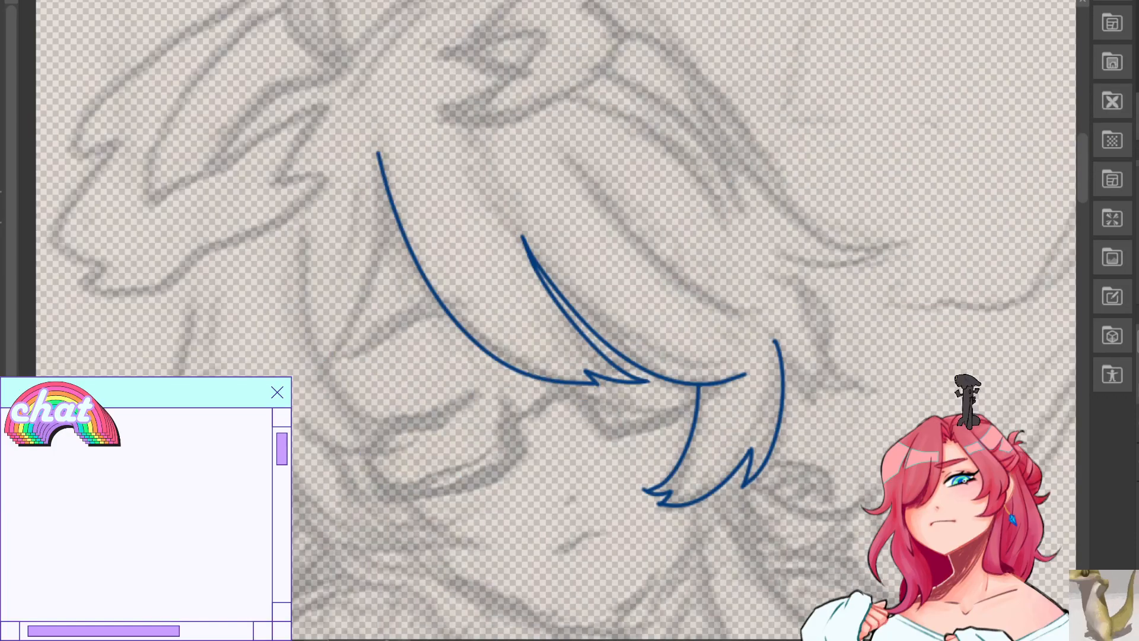
# Rework the small notch at the side lock's lower tip, checking it in a mirrored view.
pyautogui.hotkey('ctrl', 'z')
pyautogui.moveTo(650, 491); pyautogui.dragTo(659, 504)
pyautogui.hotkey('ctrl', 'z')
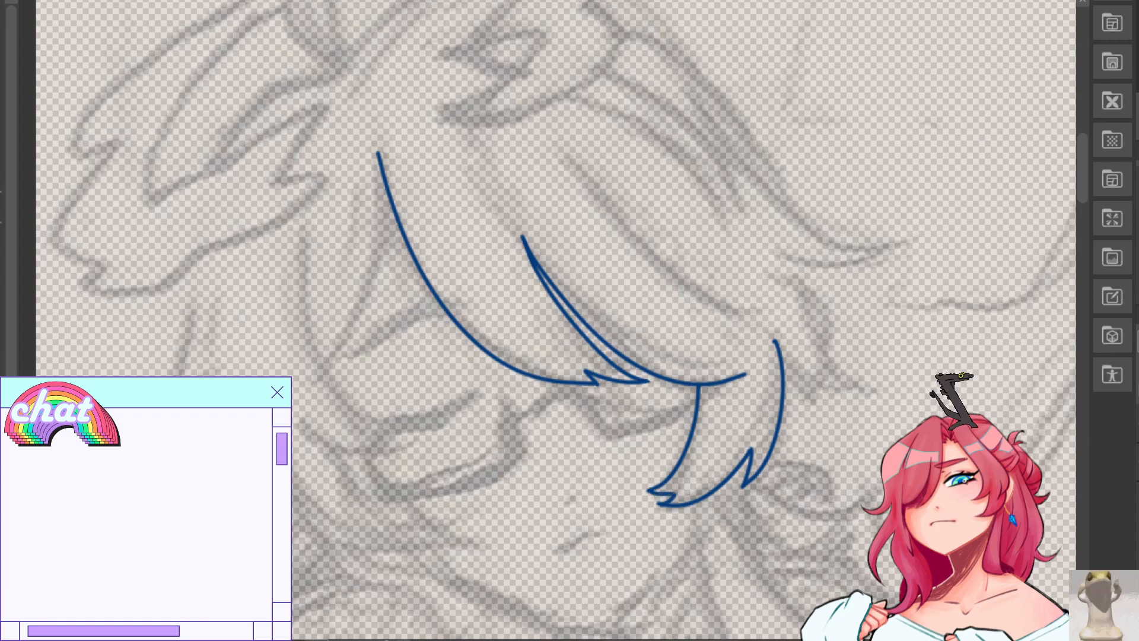
pyautogui.press('h')
pyautogui.hotkey('ctrl', 'z')
pyautogui.moveTo(454, 504)
pyautogui.mouseDown()
pyautogui.moveTo(439, 495)
pyautogui.moveTo(465, 489)
pyautogui.moveTo(439, 493)
pyautogui.moveTo(466, 490)
pyautogui.mouseUp()
pyautogui.hotkey('ctrl', 'z')
# Clean up the overshooting line end at the side lock's pointed tip with the eraser.
pyautogui.press('e')
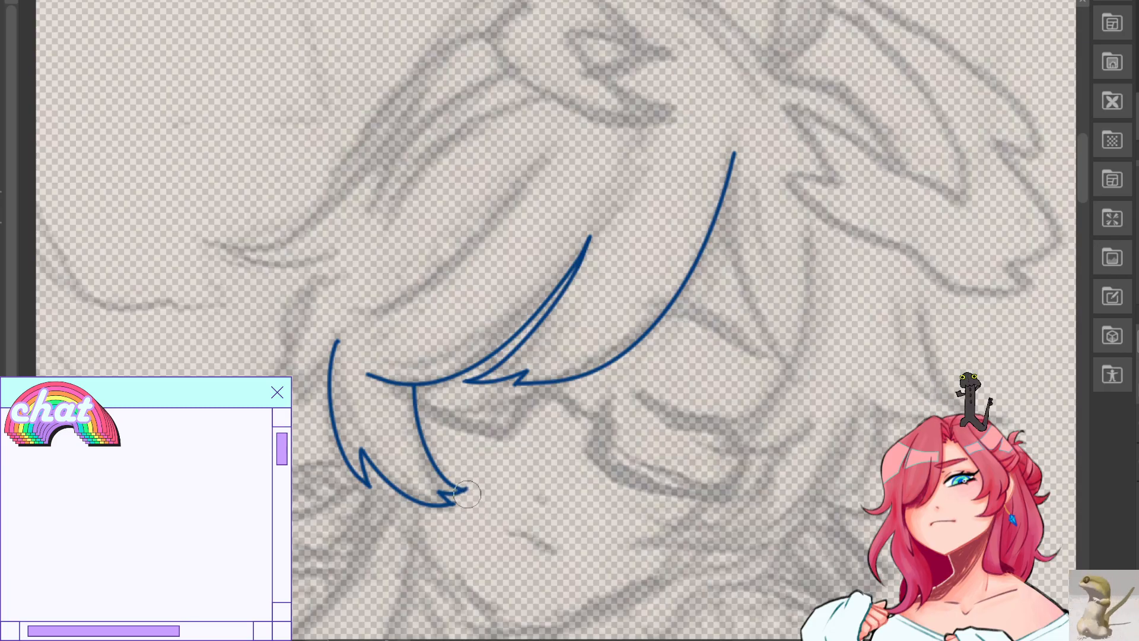
pyautogui.press('p')
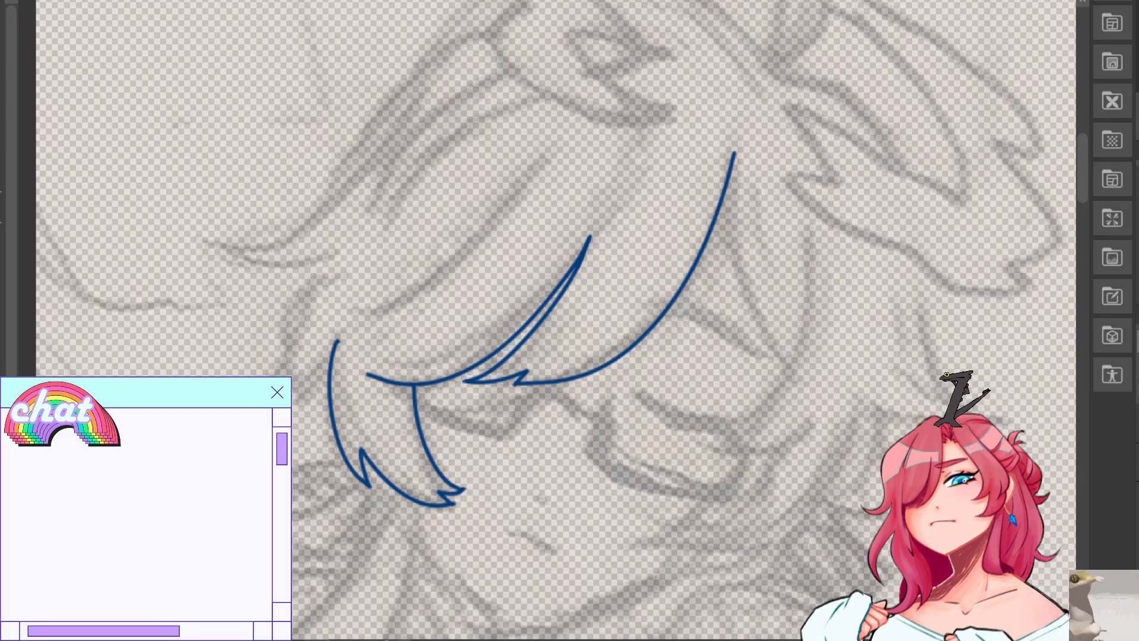
pyautogui.hotkey('ctrl', '+')
pyautogui.moveTo(534, 498)
pyautogui.mouseDown()
pyautogui.moveTo(415, 35)
pyautogui.moveTo(505, 36)
pyautogui.moveTo(536, 56)
pyautogui.moveTo(622, 320)
pyautogui.mouseUp()
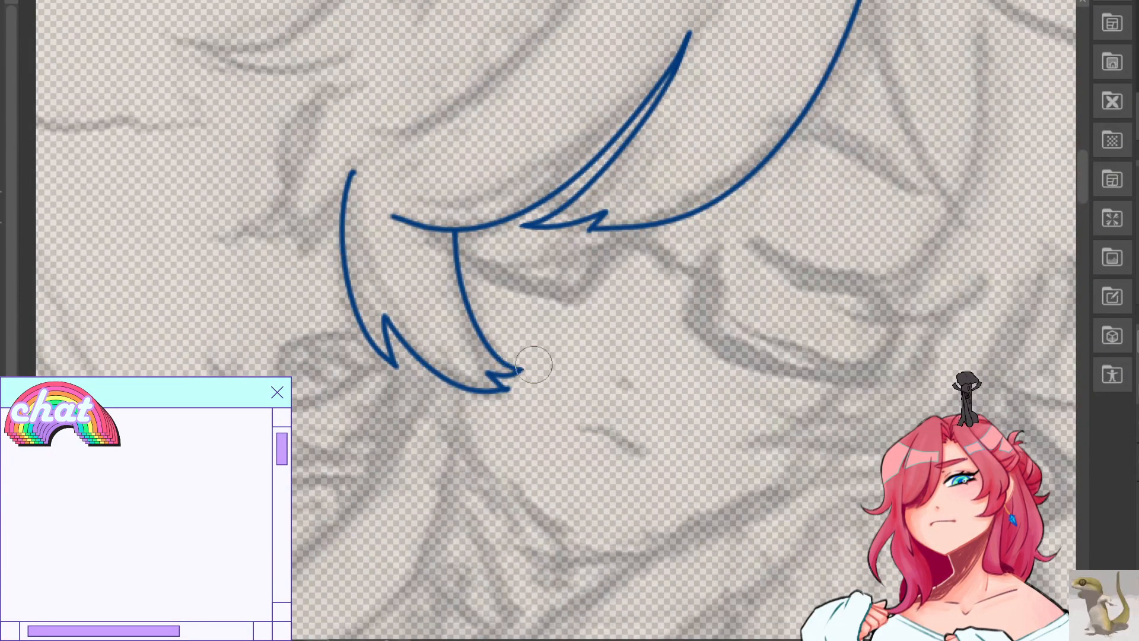
pyautogui.press('p')
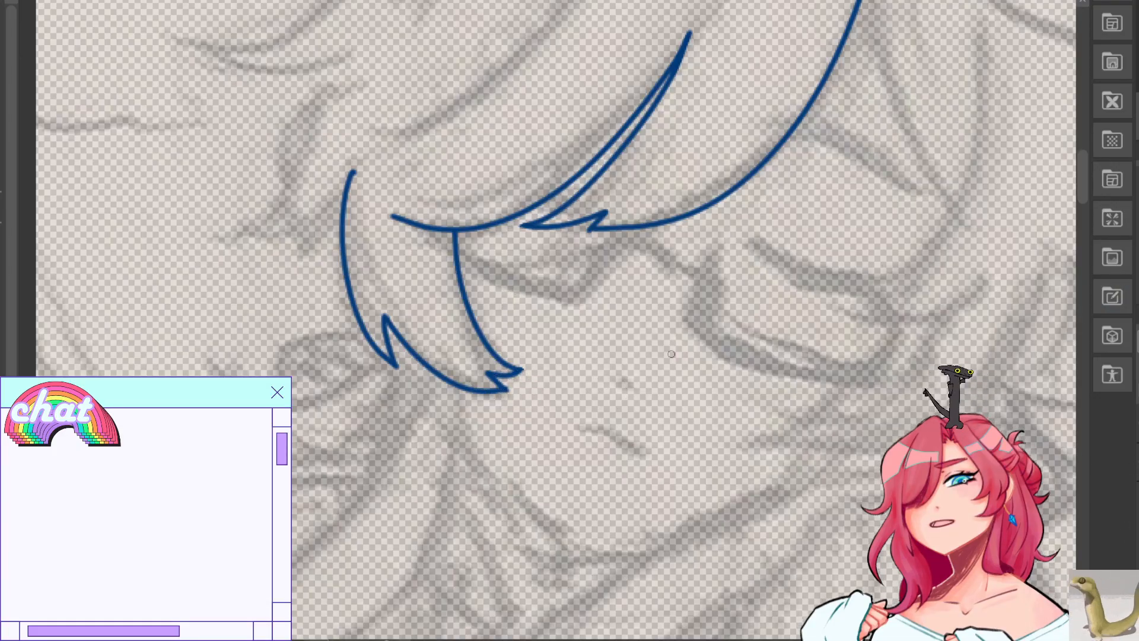
# Try tracing the hair edge that falls from the fringe's parting toward the temple in the unmirrored view.
pyautogui.moveTo(515, 328); pyautogui.dragTo(870, 283)
pyautogui.moveTo(877, 181); pyautogui.dragTo(214, 579)
pyautogui.hotkey('ctrl', 'z')
pyautogui.moveTo(558, 338)
pyautogui.mouseDown()
pyautogui.moveTo(619, 543)
pyautogui.moveTo(654, 566)
pyautogui.moveTo(560, 408)
pyautogui.moveTo(655, 562)
pyautogui.mouseUp()
pyautogui.hotkey('ctrl', 'z')
pyautogui.press('m')
pyautogui.hotkey('ctrl', 'z')
pyautogui.hotkey('ctrl', 'z')
# Trace the curved hair edge from the top of the fringe's parting down and outward to the temple.
pyautogui.moveTo(554, 323)
pyautogui.mouseDown()
pyautogui.moveTo(475, 554)
pyautogui.moveTo(439, 578)
pyautogui.mouseUp()
pyautogui.hotkey('ctrl', 'z')
pyautogui.moveTo(557, 325); pyautogui.dragTo(420, 583)
pyautogui.hotkey('ctrl', 'z')
pyautogui.moveTo(555, 324)
pyautogui.mouseDown()
pyautogui.moveTo(473, 528)
pyautogui.moveTo(438, 535)
pyautogui.mouseUp()
pyautogui.press('p')
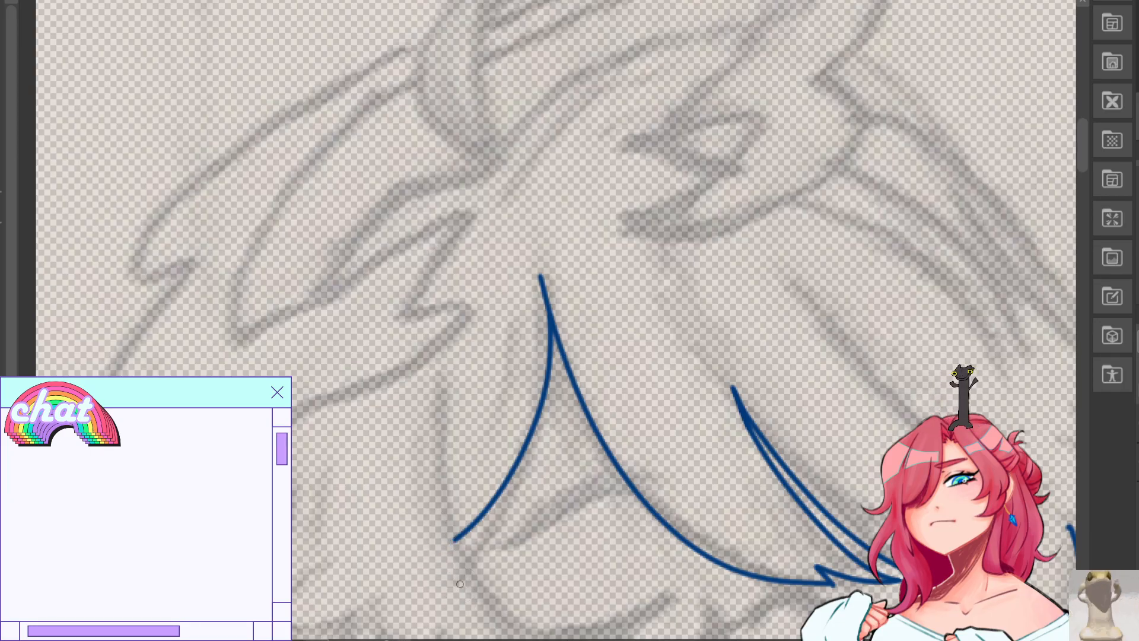
# Try tracing the long front edge and the lower edge of the pointed lock beside the closed eye.
pyautogui.hotkey('ctrl', '-')
pyautogui.hotkey('ctrl', '-')
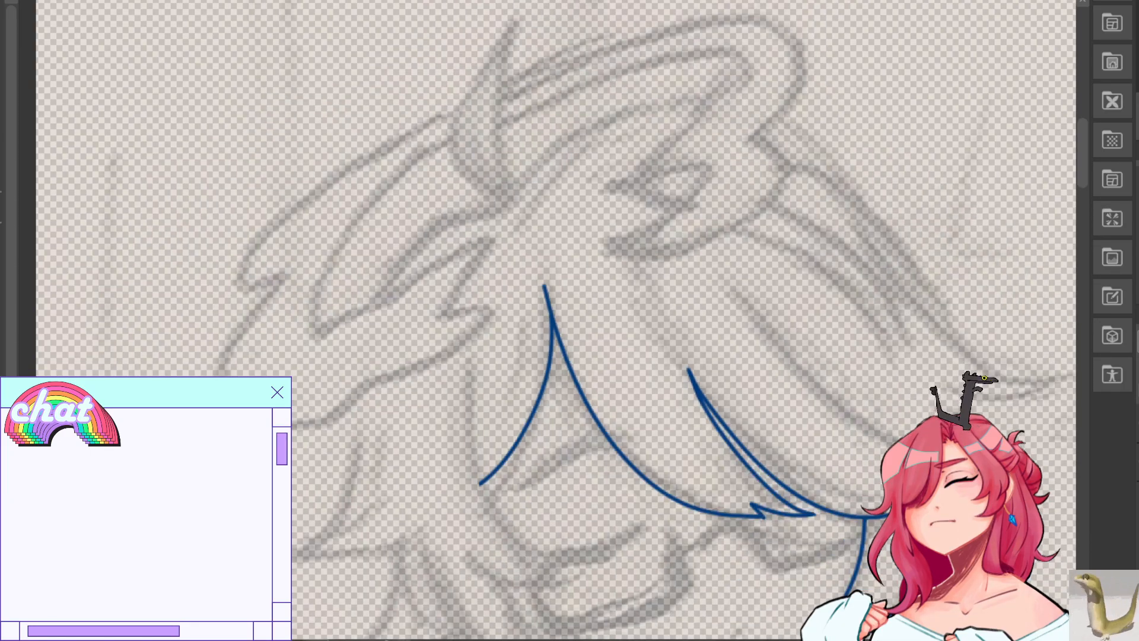
pyautogui.moveTo(1088, 162); pyautogui.dragTo(1084, 187)
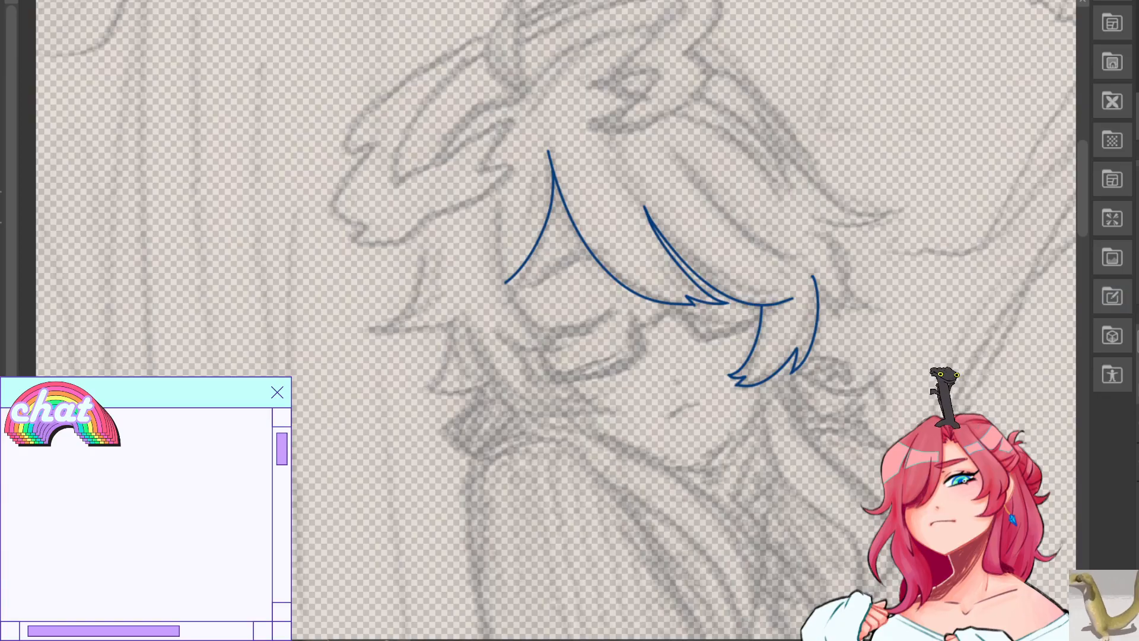
pyautogui.hotkey('ctrl', '+')
pyautogui.moveTo(865, 118); pyautogui.dragTo(832, 148)
pyautogui.moveTo(440, 174)
pyautogui.mouseDown()
pyautogui.moveTo(541, 396)
pyautogui.moveTo(488, 372)
pyautogui.moveTo(546, 395)
pyautogui.mouseUp()
pyautogui.hotkey('ctrl', 'z')
pyautogui.moveTo(436, 372); pyautogui.dragTo(540, 387)
pyautogui.hotkey('ctrl', 'z')
pyautogui.hotkey('ctrl', 'z')
pyautogui.hotkey('ctrl', 'z')
# Try the pointed eye-side lock again with a fresh long front edge and a curved underside.
pyautogui.moveTo(437, 172)
pyautogui.mouseDown()
pyautogui.moveTo(550, 397)
pyautogui.moveTo(555, 378)
pyautogui.moveTo(442, 229)
pyautogui.moveTo(544, 393)
pyautogui.mouseUp()
pyautogui.hotkey('ctrl', 'z')
pyautogui.moveTo(433, 368); pyautogui.dragTo(549, 390)
pyautogui.hotkey('ctrl', 'z')
pyautogui.hotkey('ctrl', 'z')
pyautogui.moveTo(438, 171)
pyautogui.mouseDown()
pyautogui.moveTo(483, 366)
pyautogui.moveTo(438, 269)
pyautogui.moveTo(566, 396)
pyautogui.mouseUp()
pyautogui.hotkey('ctrl', 'z')
pyautogui.hotkey('ctrl', 'z')
pyautogui.hotkey('ctrl', 'z')
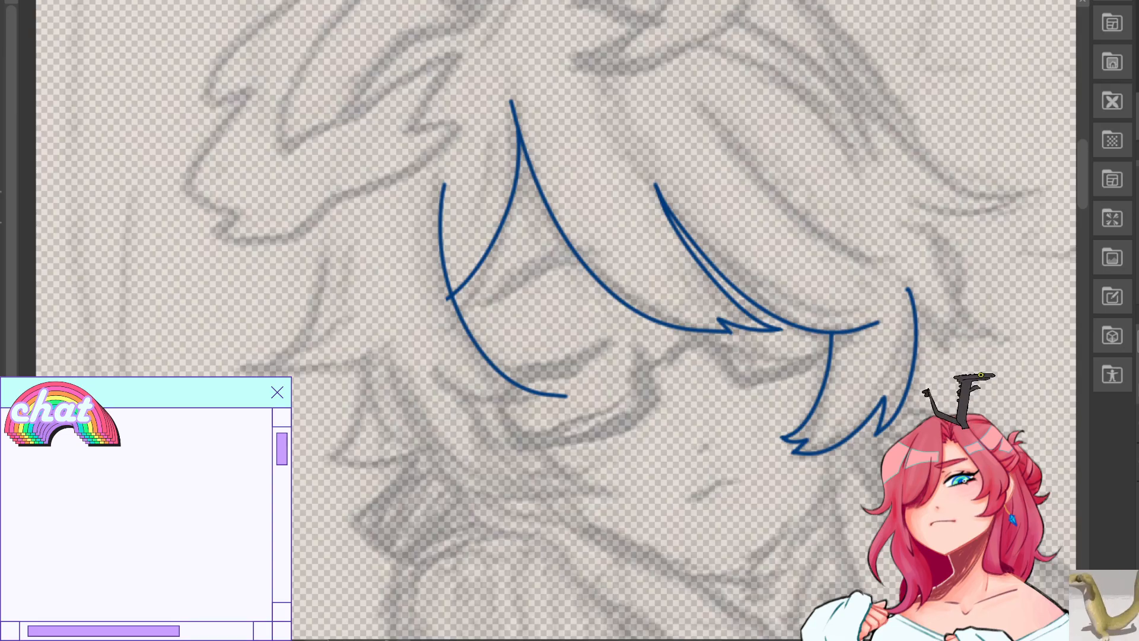
# Trace the long front edge and curved underside of the lock beside the closed eye so they meet in a point.
pyautogui.hotkey('ctrl', 'z')
pyautogui.moveTo(436, 188)
pyautogui.mouseDown()
pyautogui.moveTo(578, 384)
pyautogui.moveTo(549, 372)
pyautogui.mouseUp()
pyautogui.hotkey('ctrl', 'z')
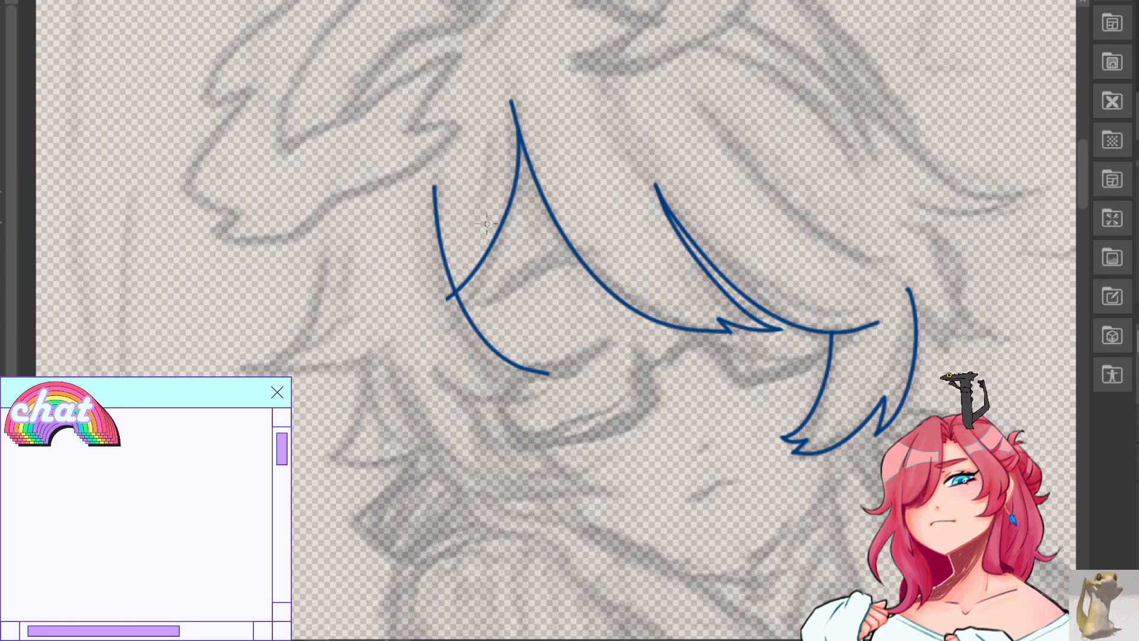
pyautogui.hotkey('ctrl', 'z')
pyautogui.moveTo(433, 178)
pyautogui.mouseDown()
pyautogui.moveTo(569, 392)
pyautogui.moveTo(469, 323)
pyautogui.mouseUp()
pyautogui.hotkey('ctrl', 'z')
pyautogui.hotkey('ctrl', 'z')
pyautogui.moveTo(490, 362); pyautogui.dragTo(547, 399)
pyautogui.moveTo(440, 366)
pyautogui.mouseDown()
pyautogui.moveTo(487, 399)
pyautogui.moveTo(556, 391)
pyautogui.moveTo(543, 398)
pyautogui.mouseUp()
pyautogui.hotkey('ctrl', 'z')
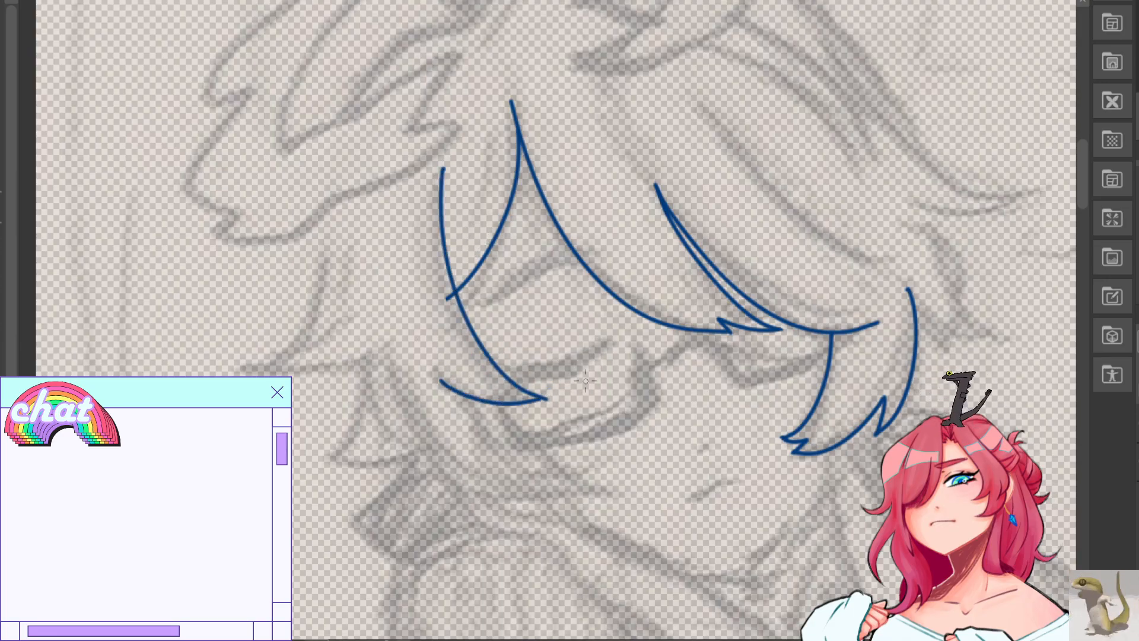
# Mirror the canvas, erase the stray line ends at the eye-side lock's tip and crossing, and restore the unmirrored view.
pyautogui.press('h')
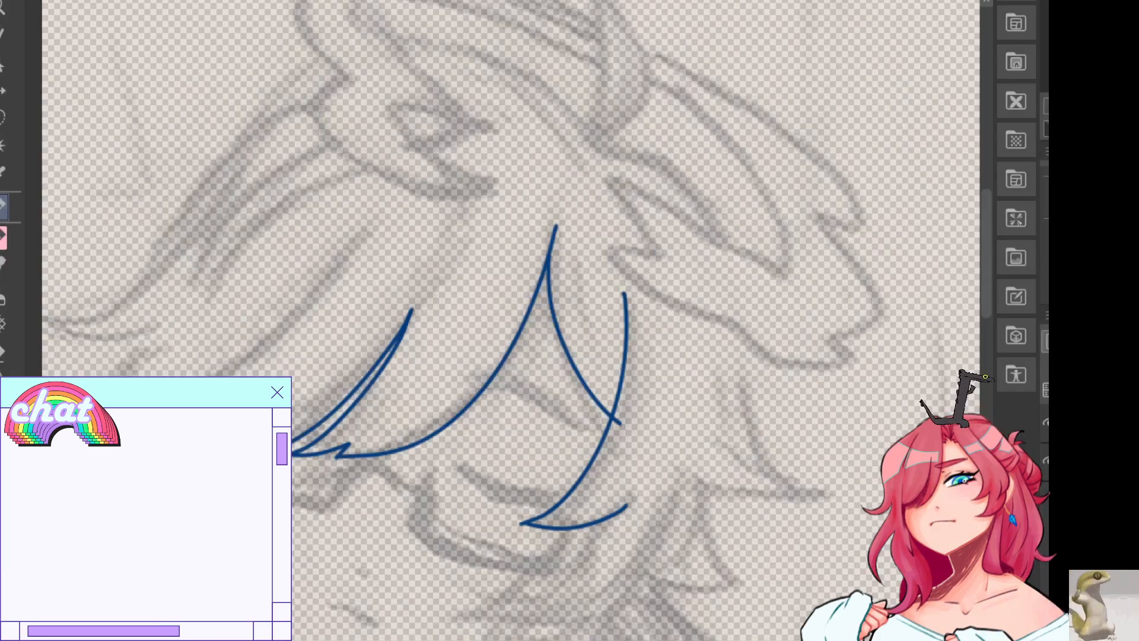
pyautogui.press('e')
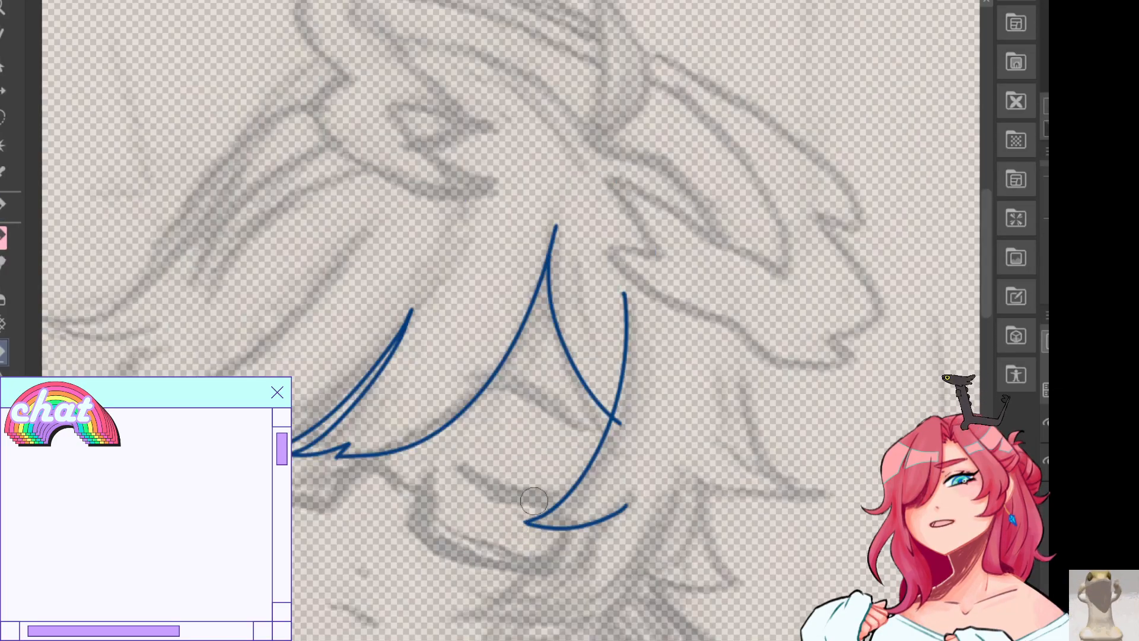
pyautogui.moveTo(621, 436); pyautogui.dragTo(622, 425)
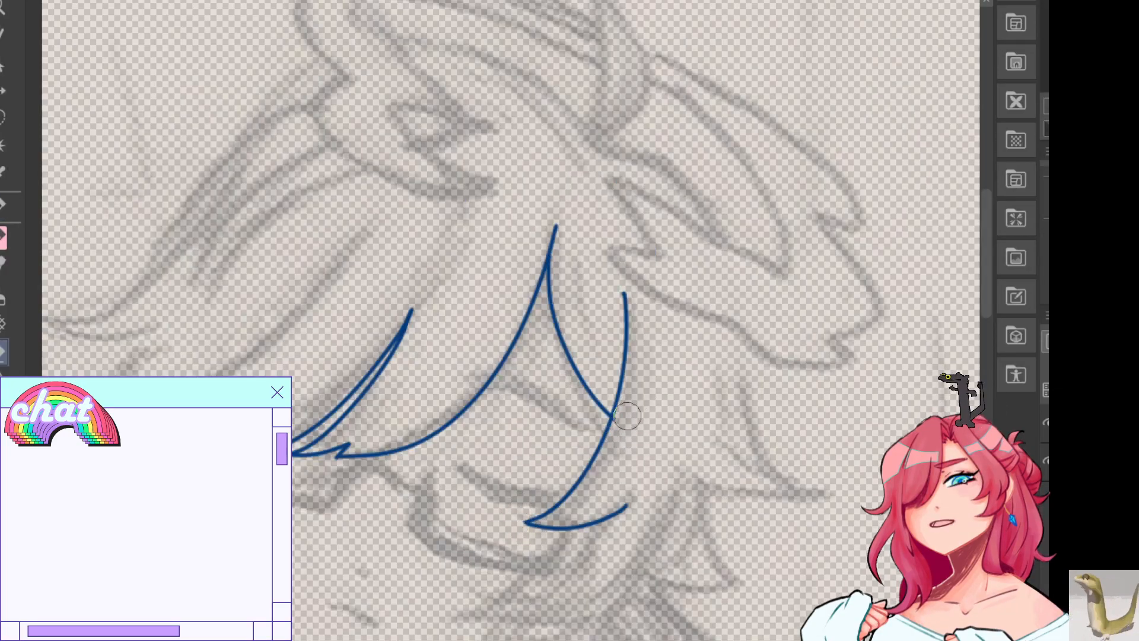
pyautogui.press('p')
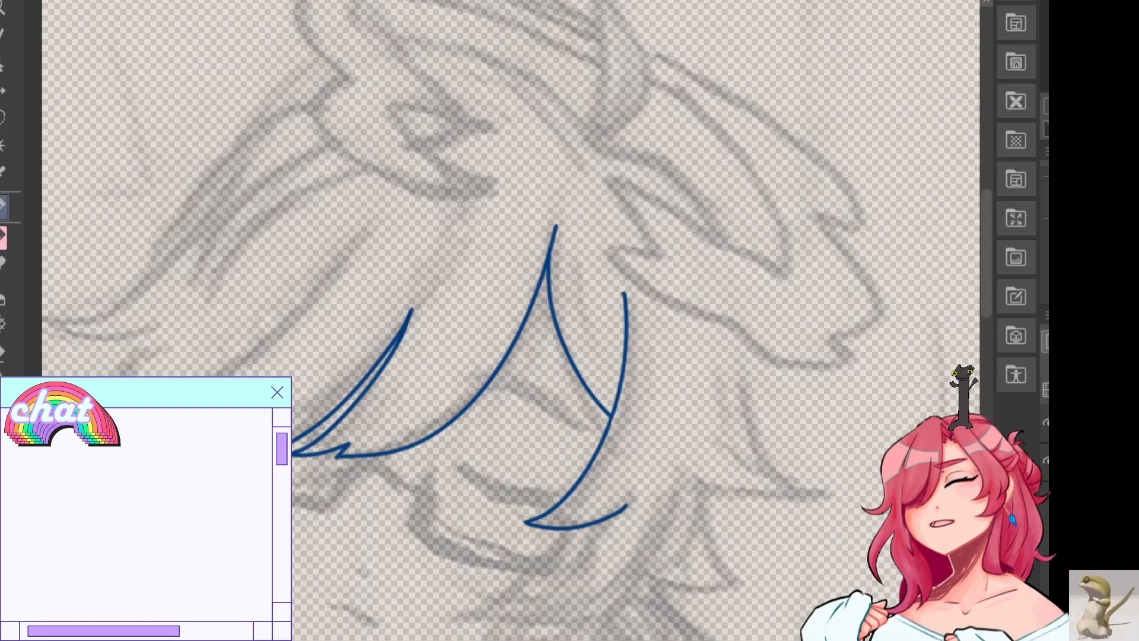
pyautogui.press('h')
pyautogui.moveTo(411, 414); pyautogui.dragTo(434, 450)
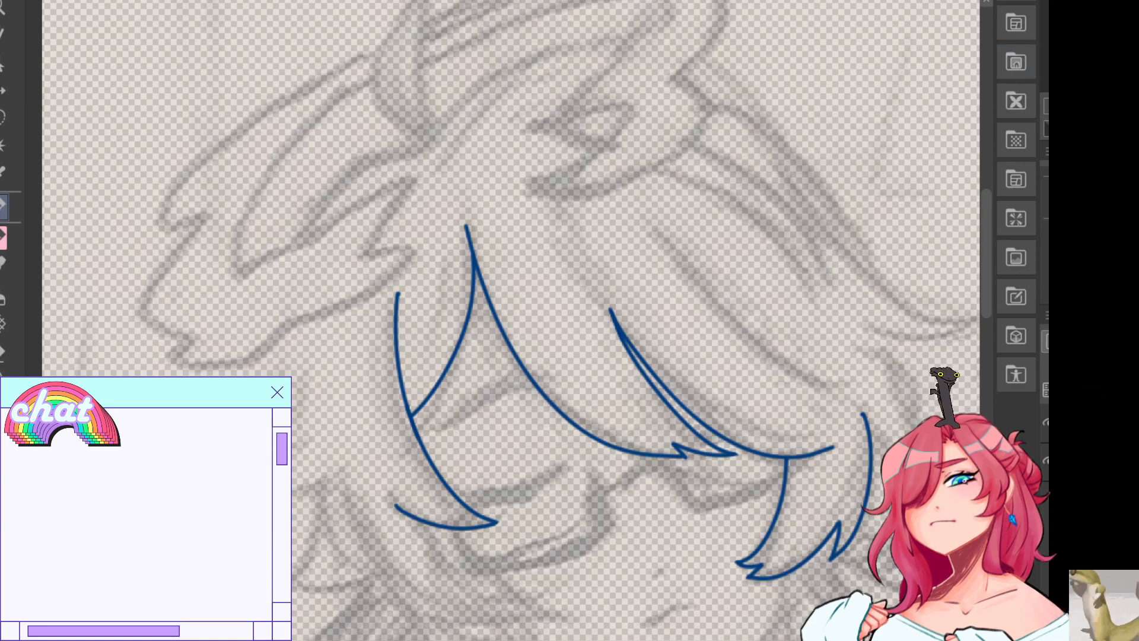
# Try reshaping the notched tip of the cheek-side lock in both normal and mirrored views.
pyautogui.moveTo(925, 380)
pyautogui.mouseDown()
pyautogui.moveTo(58, 216)
pyautogui.moveTo(160, 83)
pyautogui.moveTo(194, 148)
pyautogui.moveTo(61, 212)
pyautogui.moveTo(296, 147)
pyautogui.moveTo(761, 179)
pyautogui.moveTo(823, 247)
pyautogui.moveTo(856, 248)
pyautogui.mouseUp()
pyautogui.press('e')
pyautogui.moveTo(699, 433); pyautogui.dragTo(677, 443)
pyautogui.press('p')
pyautogui.hotkey('ctrl', 'z')
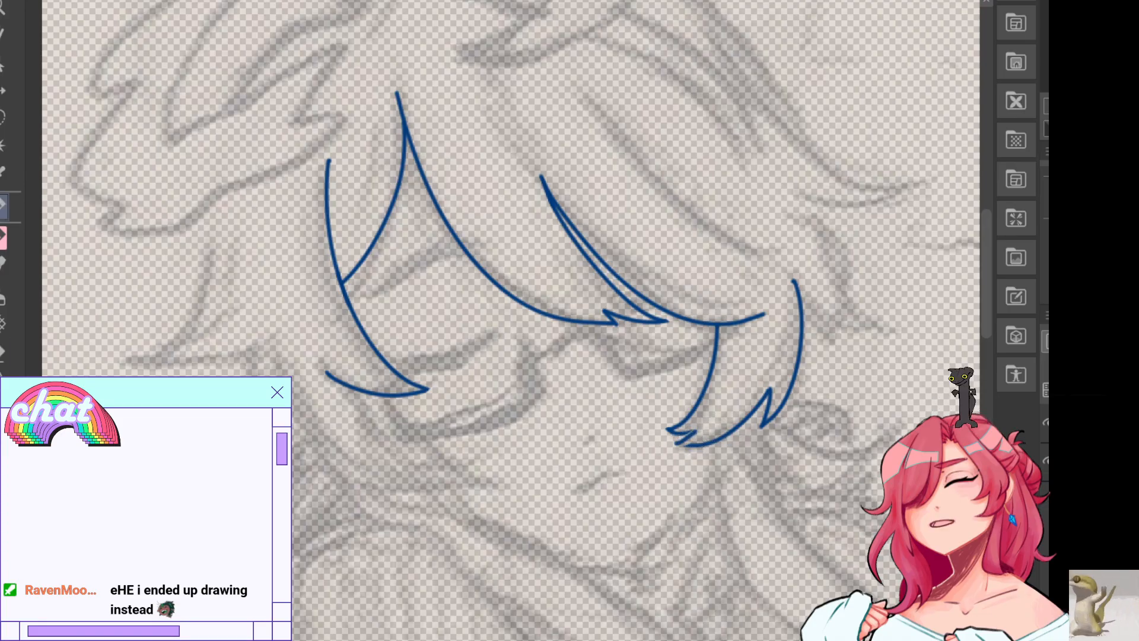
pyautogui.press('h')
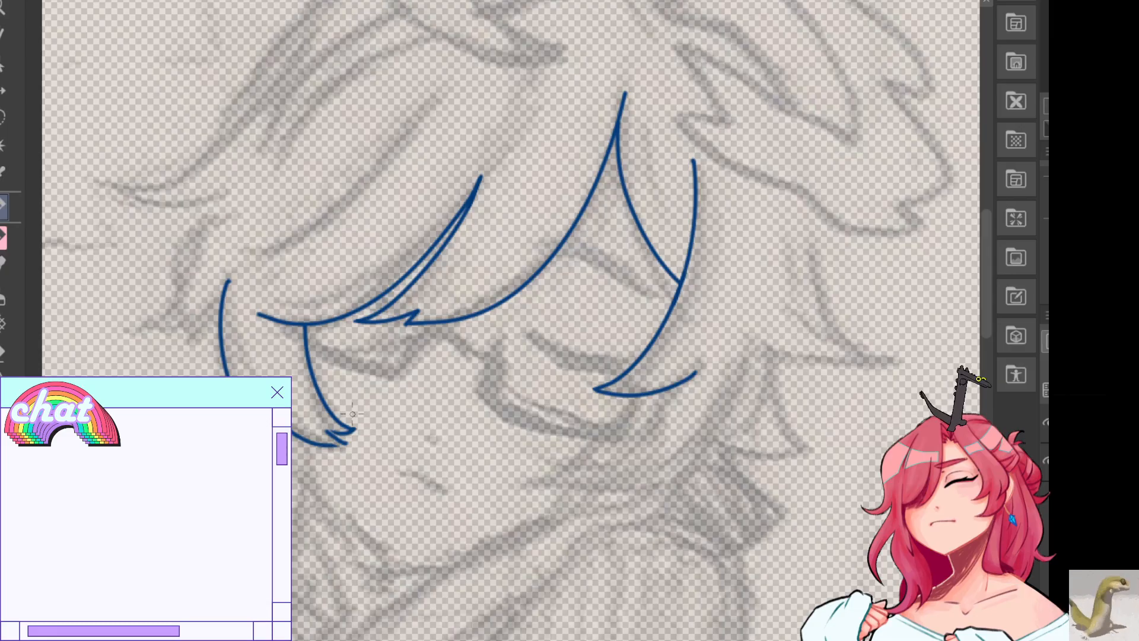
pyautogui.moveTo(342, 441); pyautogui.dragTo(353, 445)
pyautogui.hotkey('ctrl', 'z')
pyautogui.hotkey('ctrl', 'z')
pyautogui.hotkey('ctrl', 'z')
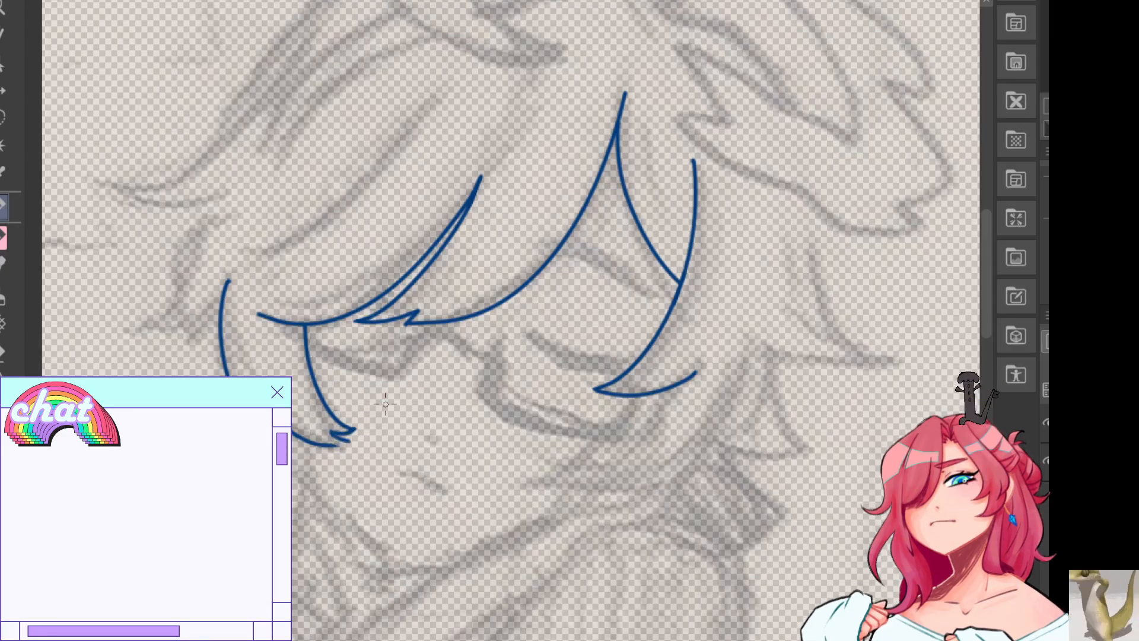
# Close the gap between the side lock's lower outline and its notched tip in the unmirrored view.
pyautogui.hotkey('ctrl', '+')
pyautogui.hotkey('ctrl', '+')
pyautogui.hotkey('ctrl', '+')
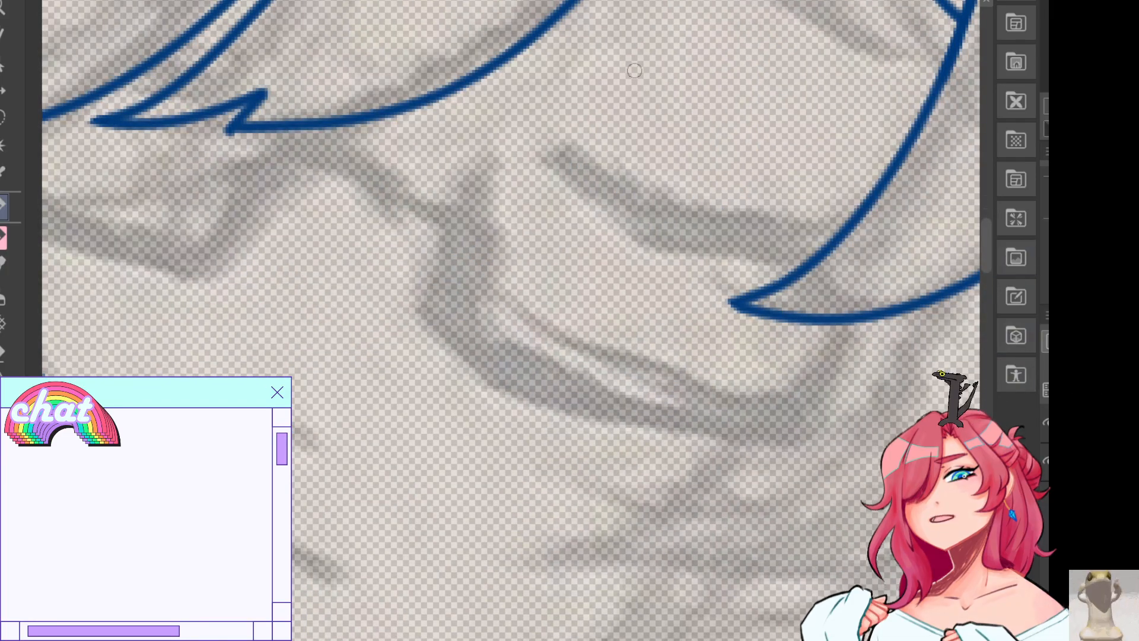
pyautogui.press('super+Up')
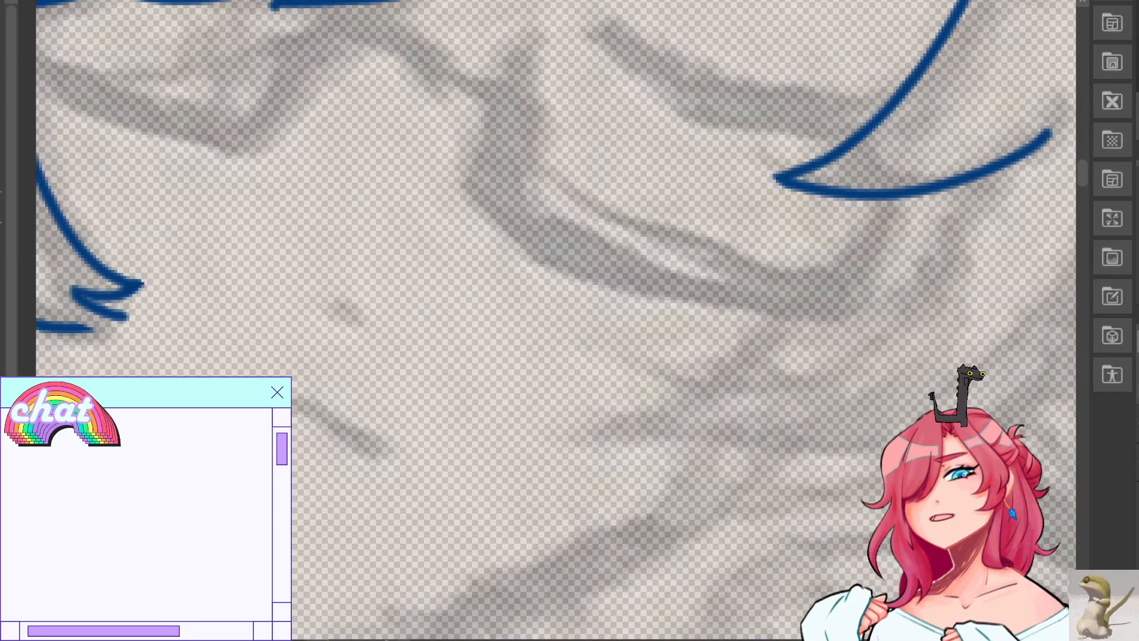
pyautogui.hotkey('ctrl', '-')
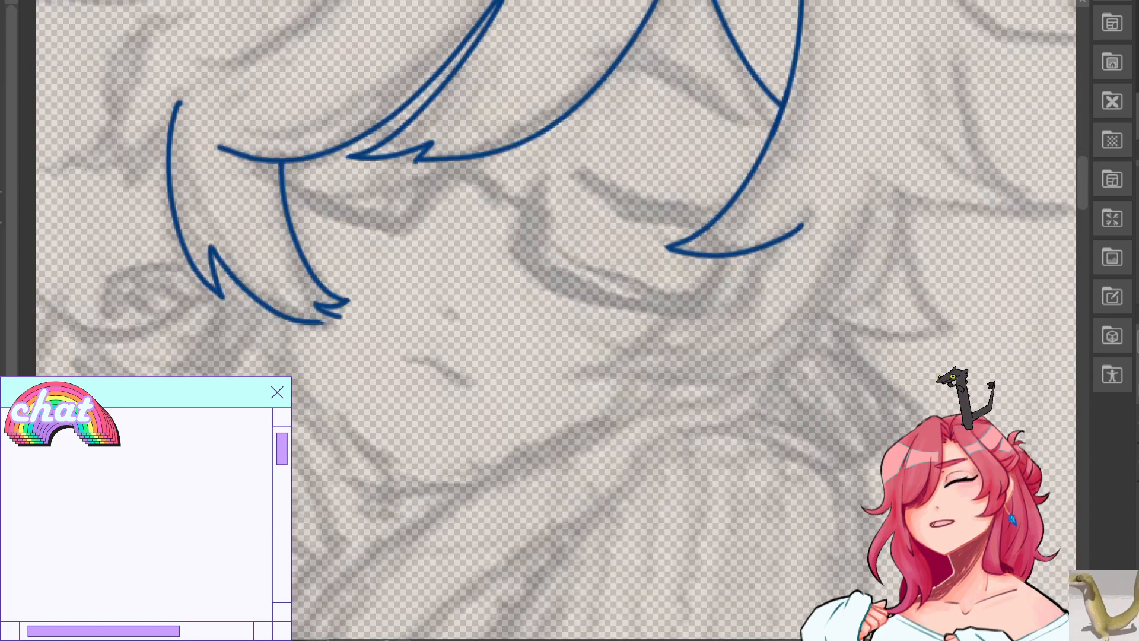
pyautogui.hscroll(-3, 580, 477)
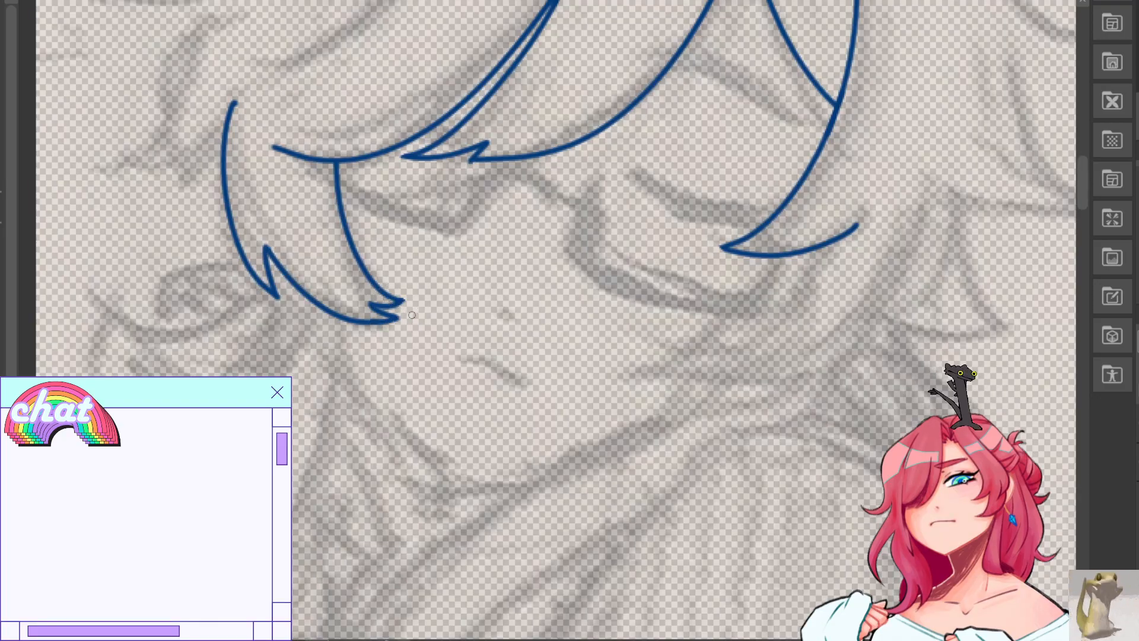
pyautogui.hotkey('ctrl', '+')
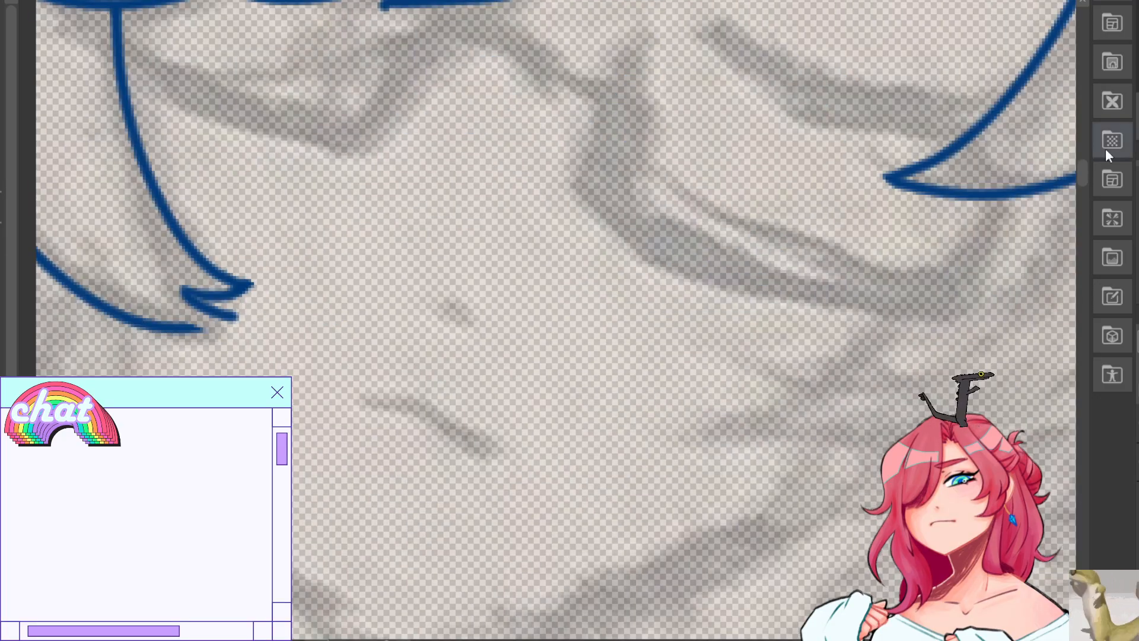
pyautogui.press('h')
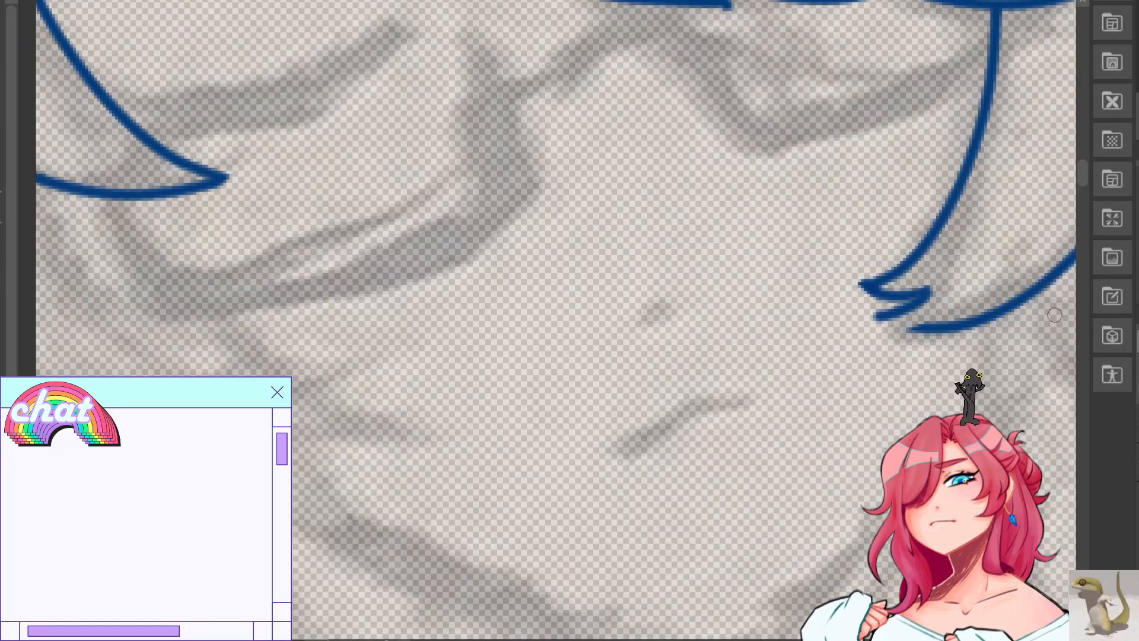
pyautogui.press('e')
pyautogui.press('p')
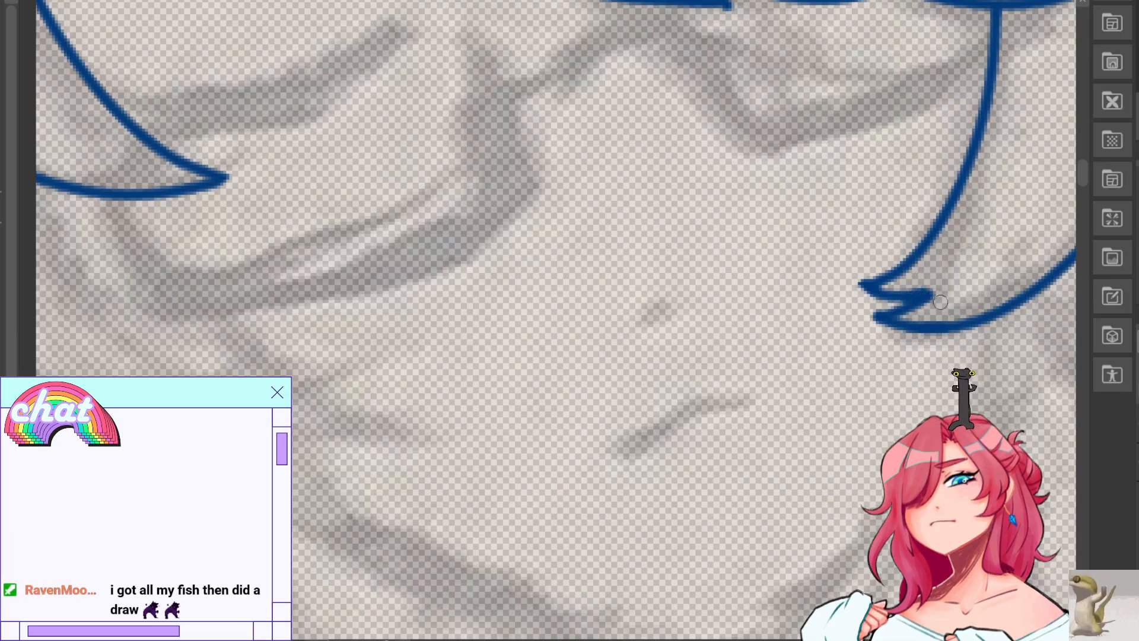
# Touch up the barbs at the side lock's tip and try redrawing the upper one.
pyautogui.press('e')
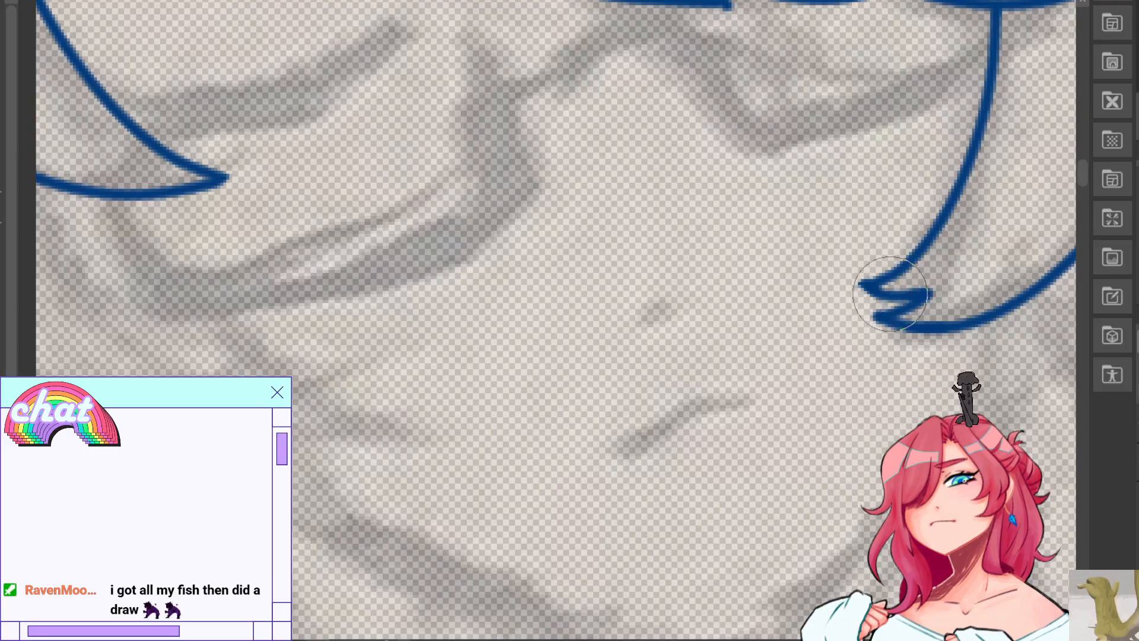
pyautogui.press('p')
pyautogui.moveTo(863, 283); pyautogui.dragTo(934, 291)
pyautogui.hotkey('ctrl', 'z')
pyautogui.scroll(-6, 569, 321)
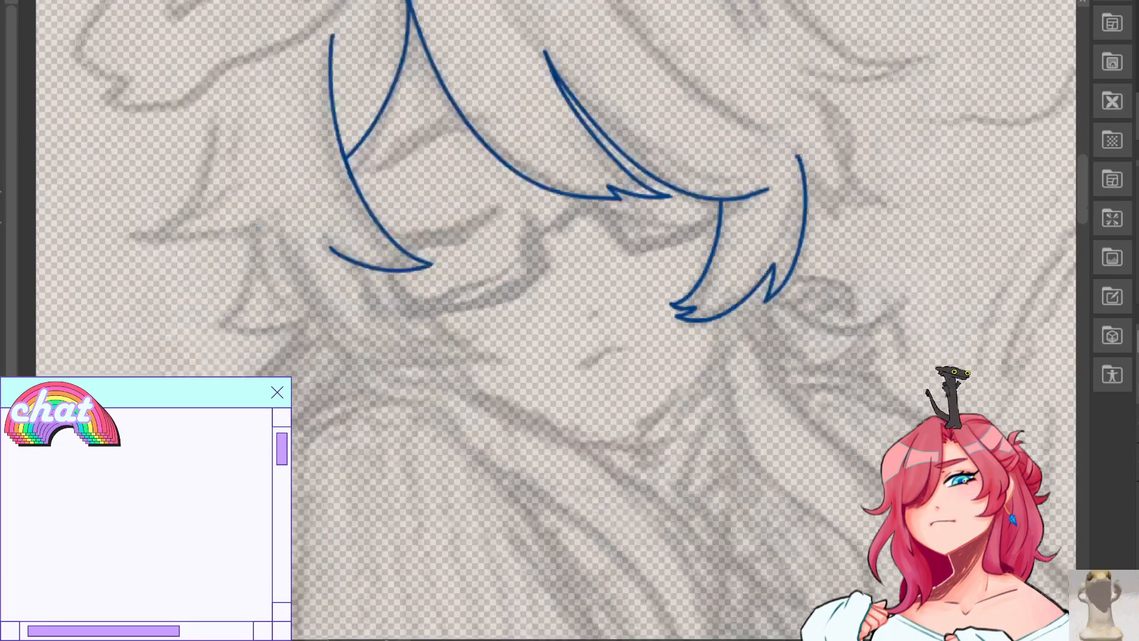
pyautogui.moveTo(556, 380); pyautogui.dragTo(832, 485)
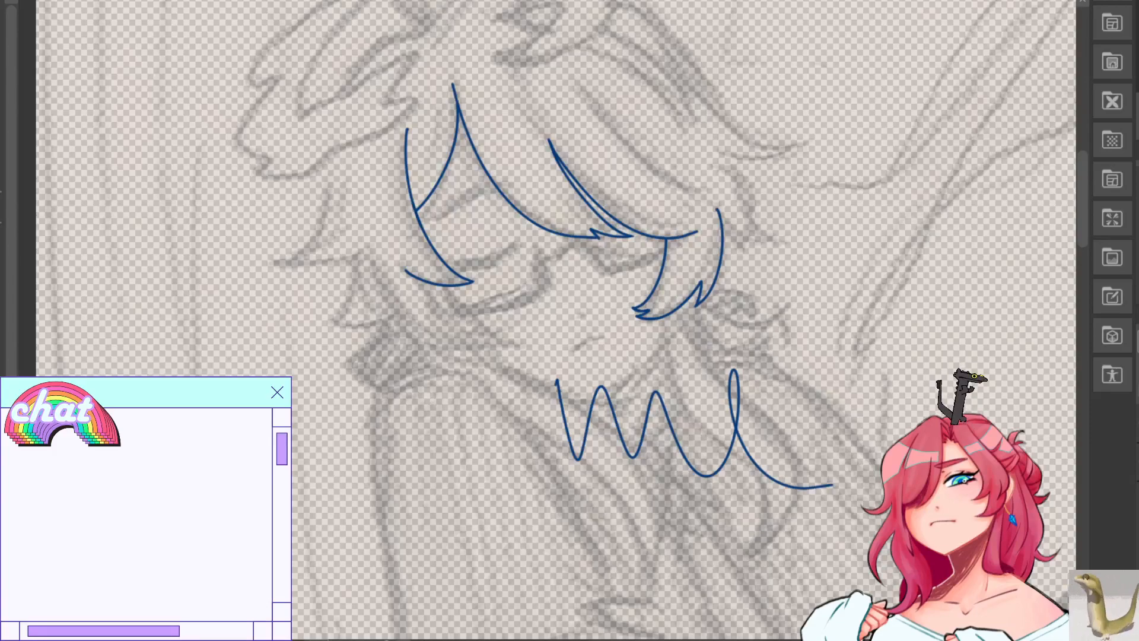
pyautogui.hotkey('ctrl', 'z')
pyautogui.hotkey('ctrl', '+')
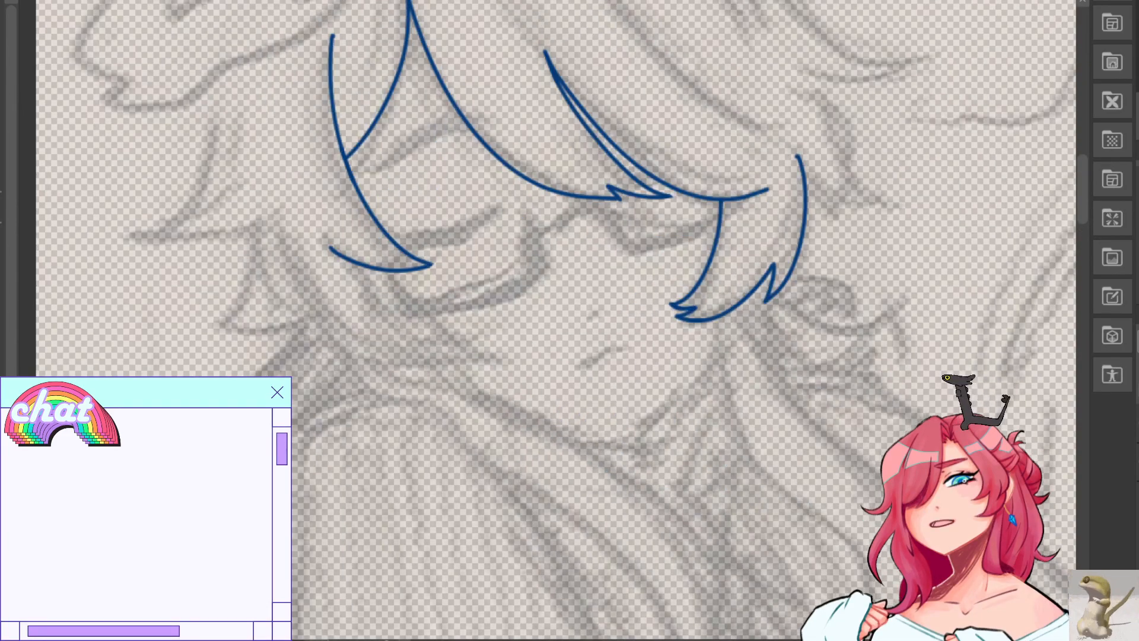
# Mirror the canvas and redraw the lower barb of the side lock's notched tip with a deeper notch.
pyautogui.hotkey('ctrl', '+')
pyautogui.press('h')
pyautogui.moveTo(362, 302)
pyautogui.mouseDown()
pyautogui.moveTo(404, 301)
pyautogui.moveTo(391, 320)
pyautogui.moveTo(415, 301)
pyautogui.moveTo(364, 301)
pyautogui.moveTo(411, 298)
pyautogui.moveTo(392, 320)
pyautogui.mouseUp()
pyautogui.press('p')
pyautogui.hotkey('ctrl', 'z')
pyautogui.hotkey('ctrl', 'z')
pyautogui.hotkey('ctrl', 'z')
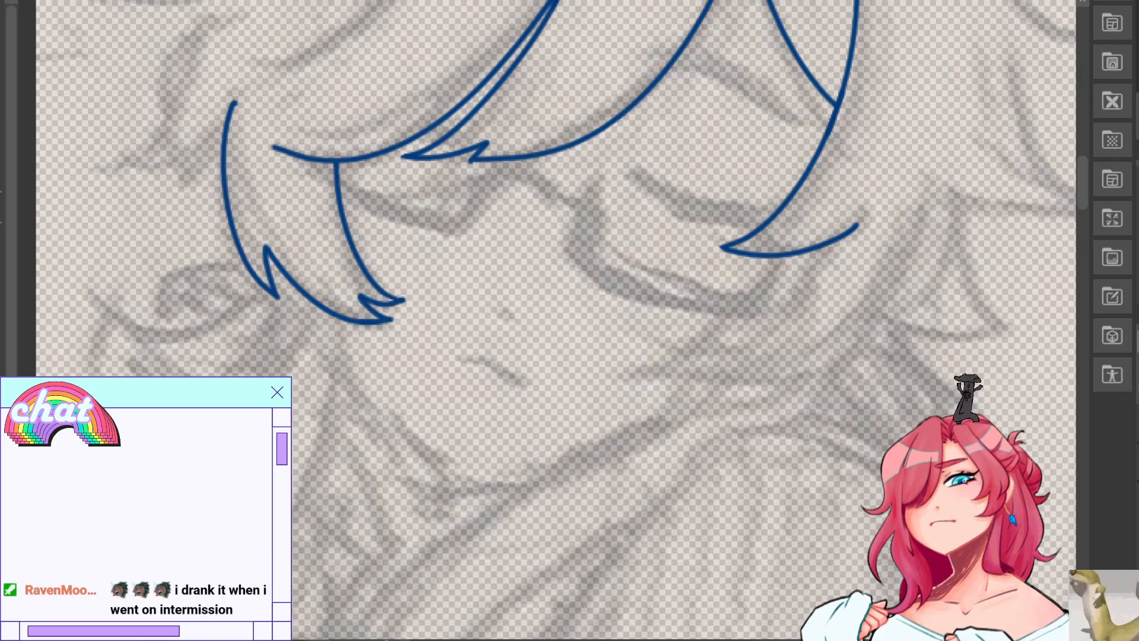
# Restore the unmirrored view and trace the front edge of the small lock emerging beneath the eye-side lock.
pyautogui.press('h')
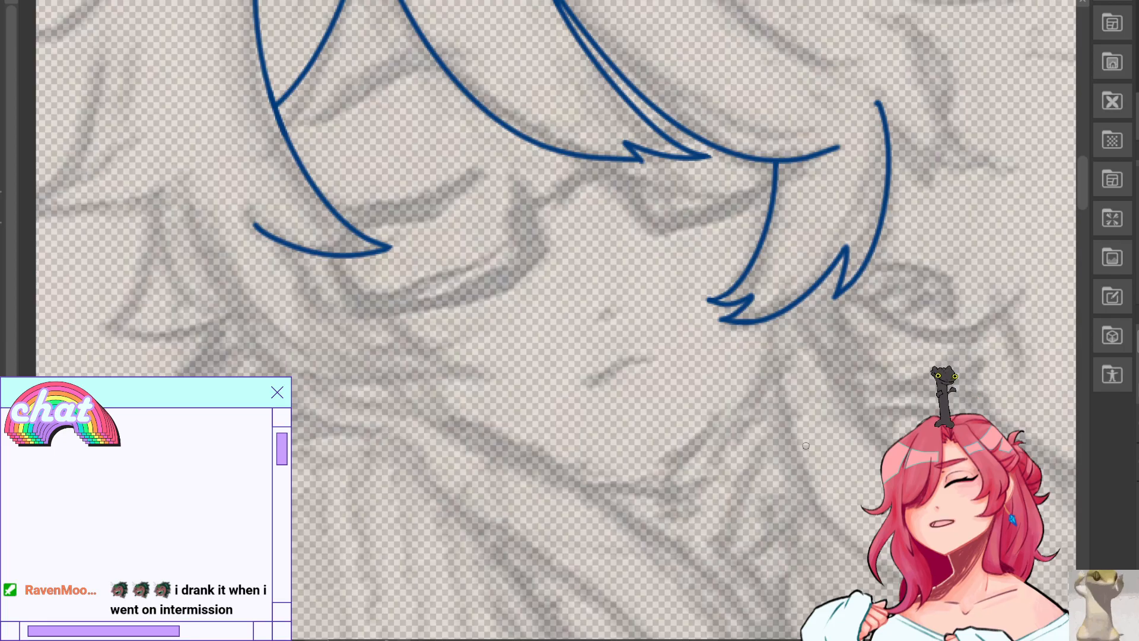
pyautogui.moveTo(329, 254); pyautogui.dragTo(469, 336)
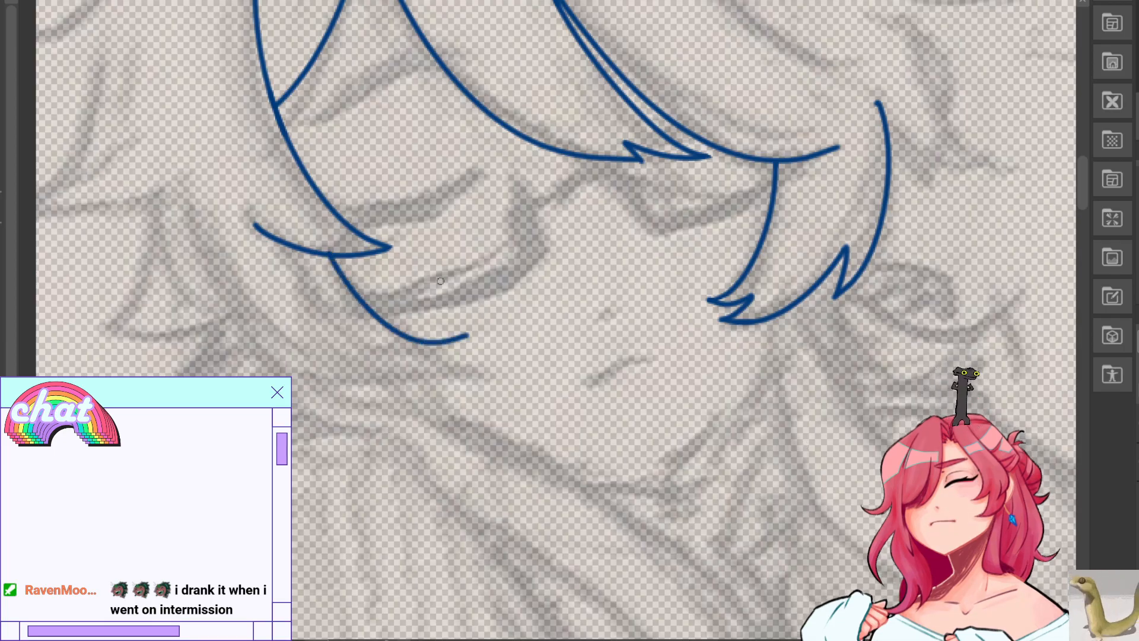
pyautogui.hotkey('ctrl', 'z')
pyautogui.moveTo(332, 255)
pyautogui.mouseDown()
pyautogui.moveTo(459, 339)
pyautogui.moveTo(451, 347)
pyautogui.mouseUp()
pyautogui.hotkey('ctrl', 'z')
# Try tracing the outer edge of the small lock beneath the eye-side lock.
pyautogui.moveTo(312, 313)
pyautogui.mouseDown()
pyautogui.moveTo(334, 335)
pyautogui.moveTo(452, 347)
pyautogui.mouseUp()
pyautogui.hotkey('ctrl', 'z')
pyautogui.moveTo(296, 261); pyautogui.dragTo(446, 342)
pyautogui.hotkey('ctrl', 'z')
pyautogui.moveTo(297, 262)
pyautogui.mouseDown()
pyautogui.moveTo(467, 316)
pyautogui.moveTo(449, 345)
pyautogui.mouseUp()
pyautogui.hotkey('ctrl', 'z')
pyautogui.moveTo(309, 298); pyautogui.dragTo(409, 354)
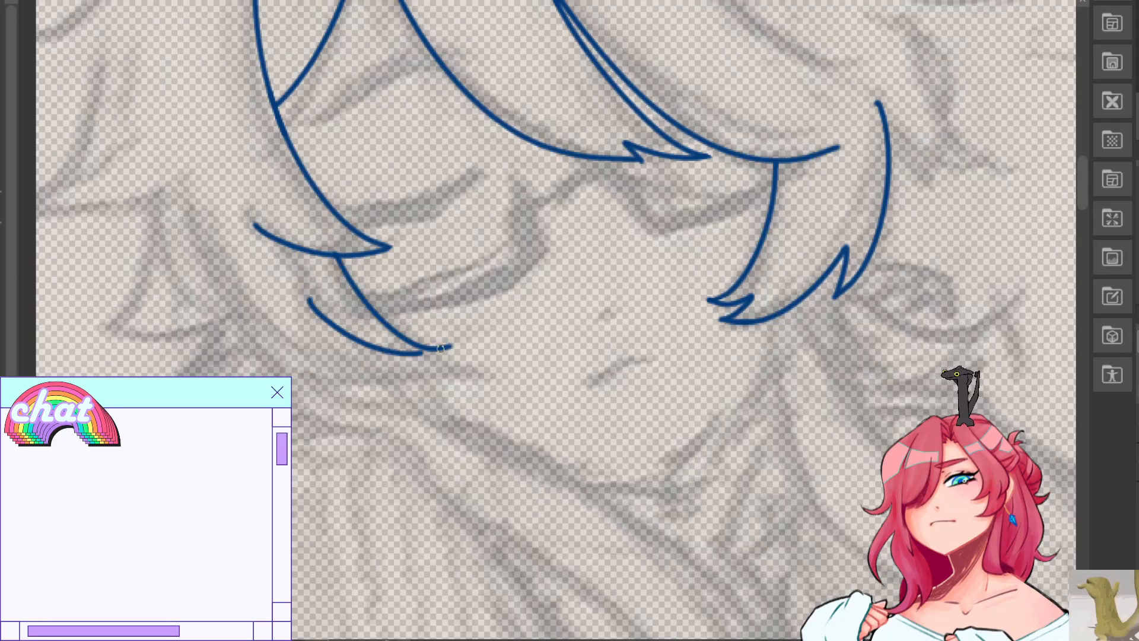
pyautogui.hotkey('ctrl', 'z')
# Trace the small lower lock's outer edge so it curves down to meet the front edge in a point.
pyautogui.moveTo(317, 305); pyautogui.dragTo(441, 349)
pyautogui.hotkey('ctrl', 'z')
pyautogui.moveTo(310, 279)
pyautogui.mouseDown()
pyautogui.moveTo(430, 350)
pyautogui.moveTo(447, 347)
pyautogui.moveTo(316, 304)
pyautogui.moveTo(458, 354)
pyautogui.moveTo(382, 360)
pyautogui.moveTo(458, 354)
pyautogui.moveTo(449, 344)
pyautogui.mouseUp()
pyautogui.hotkey('ctrl', 'z')
pyautogui.hotkey('ctrl', 'z')
pyautogui.hotkey('ctrl', 'z')
pyautogui.hotkey('ctrl', 'z')
pyautogui.hotkey('ctrl', 'z')
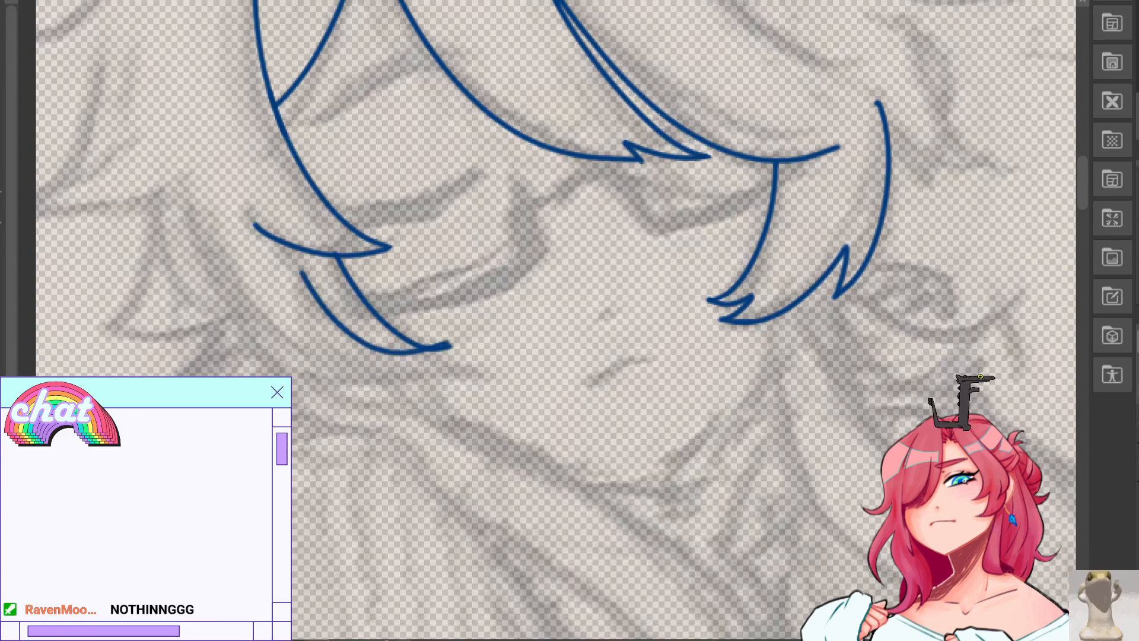
# Mirror the canvas and redraw the small lower lock's outer edge as a rounder curve sweeping to its tip.
pyautogui.press('h')
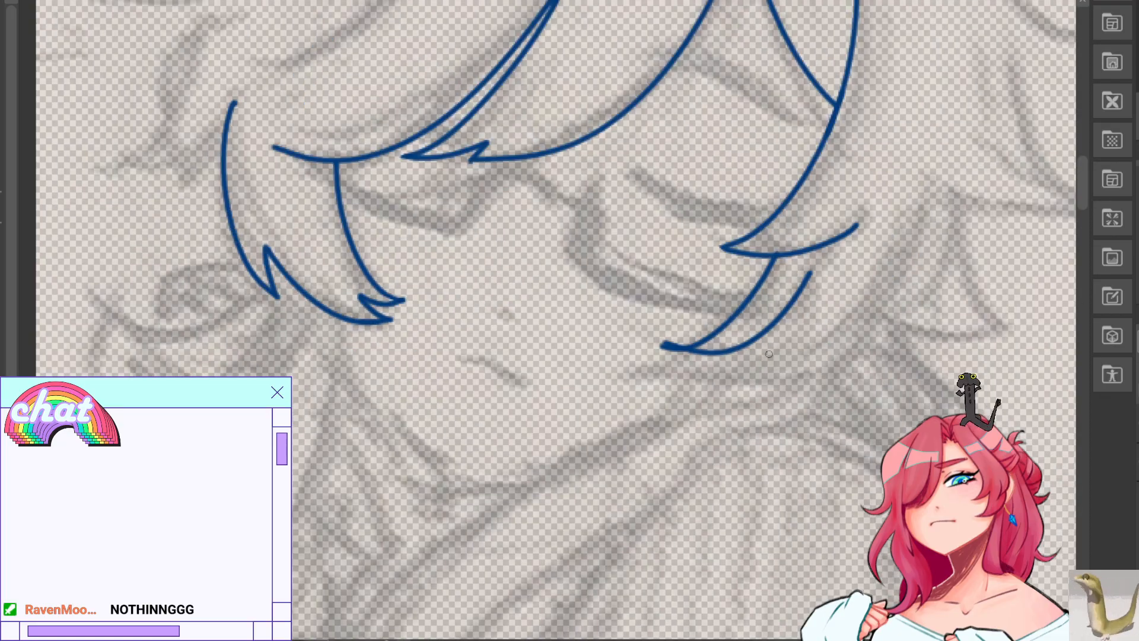
pyautogui.hotkey('ctrl', 'z')
pyautogui.moveTo(661, 346)
pyautogui.mouseDown()
pyautogui.moveTo(694, 359)
pyautogui.moveTo(823, 280)
pyautogui.mouseUp()
pyautogui.hotkey('ctrl', 'z')
pyautogui.moveTo(814, 266); pyautogui.dragTo(657, 330)
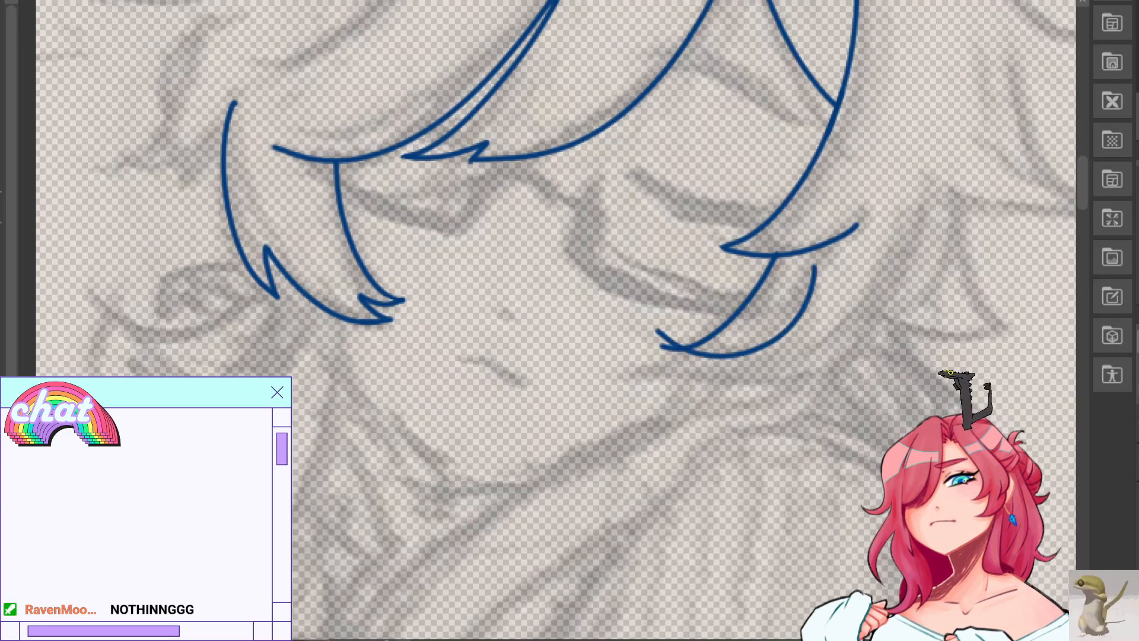
# Restore the unmirrored view, erase the line overshoot at the small lock's tip, and erase the upper part of its outer edge.
pyautogui.press('h')
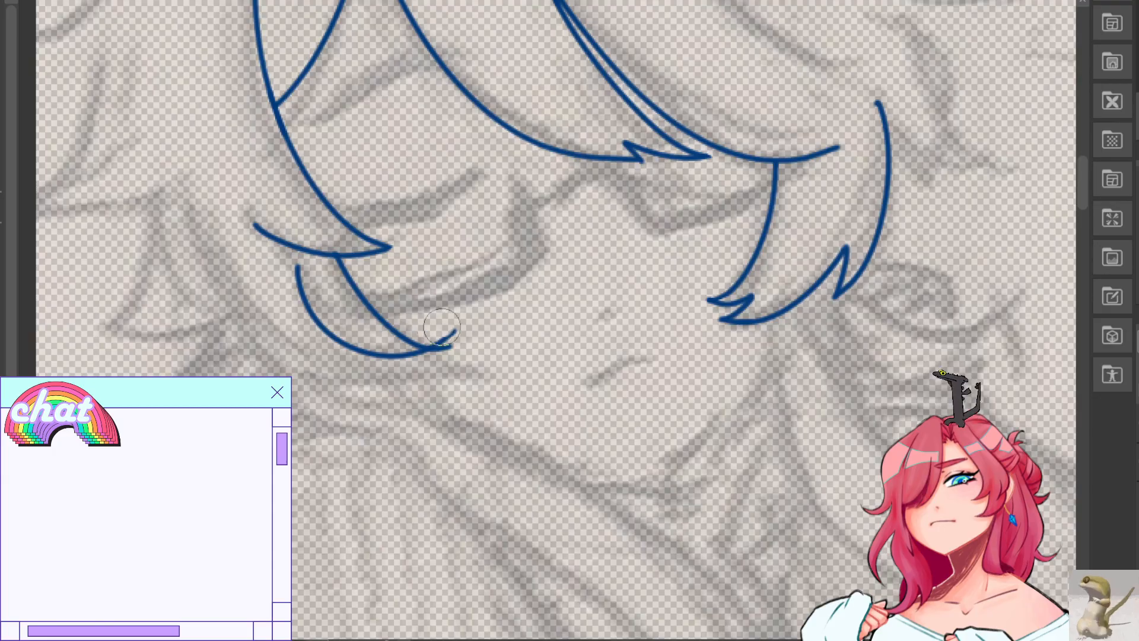
pyautogui.click(462, 322)
pyautogui.moveTo(454, 359); pyautogui.dragTo(447, 354)
pyautogui.press('p')
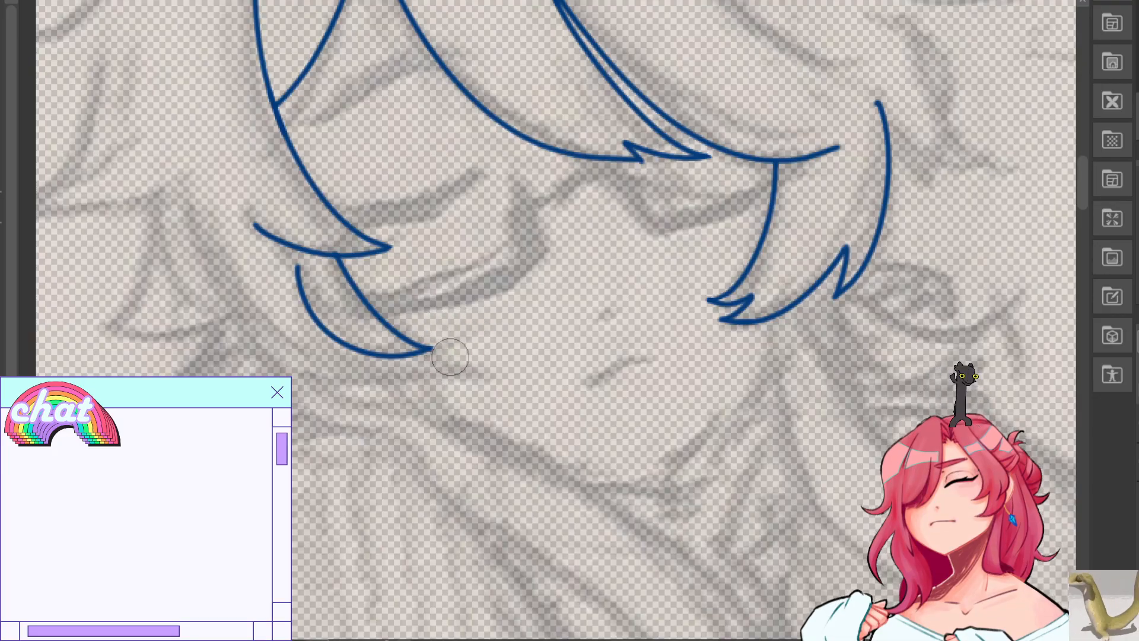
pyautogui.press('e')
pyautogui.moveTo(297, 273)
pyautogui.mouseDown()
pyautogui.moveTo(331, 308)
pyautogui.moveTo(307, 301)
pyautogui.mouseUp()
pyautogui.press('p')
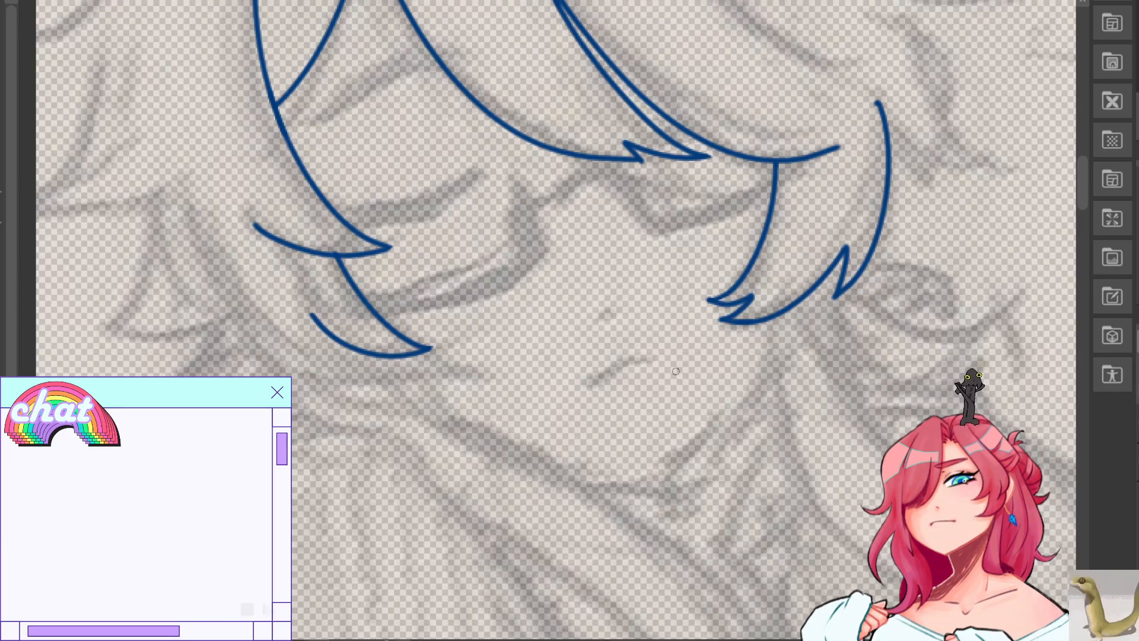
# Trace the long lower edge of the lock beneath the eye-side lock, sweeping from behind it to a tip on the cheek.
pyautogui.moveTo(415, 350); pyautogui.dragTo(478, 381)
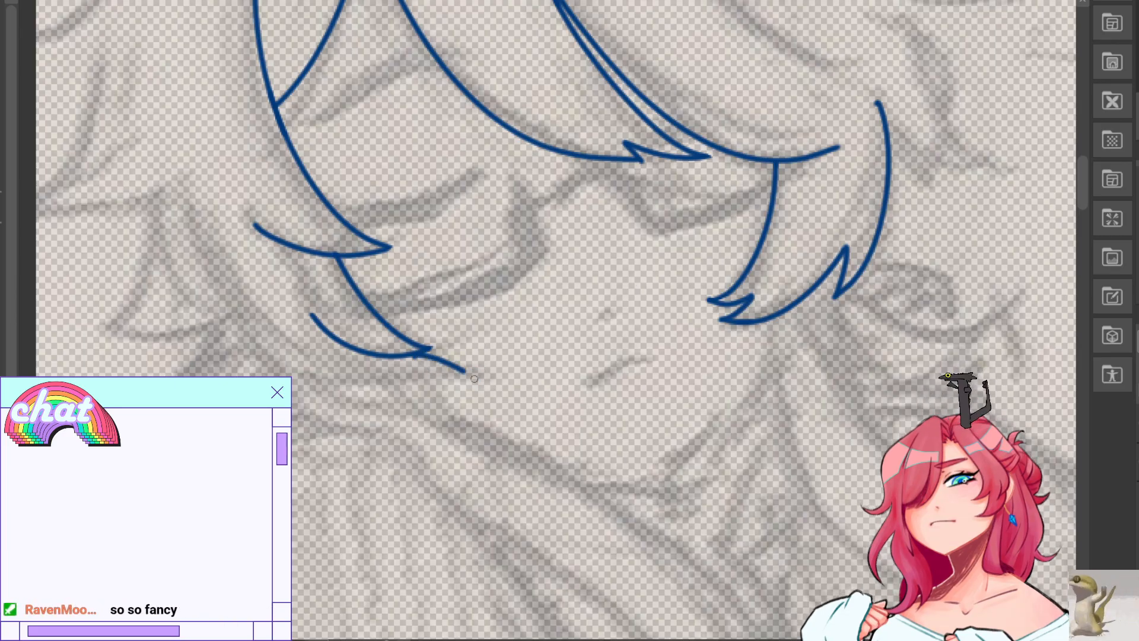
pyautogui.press('h')
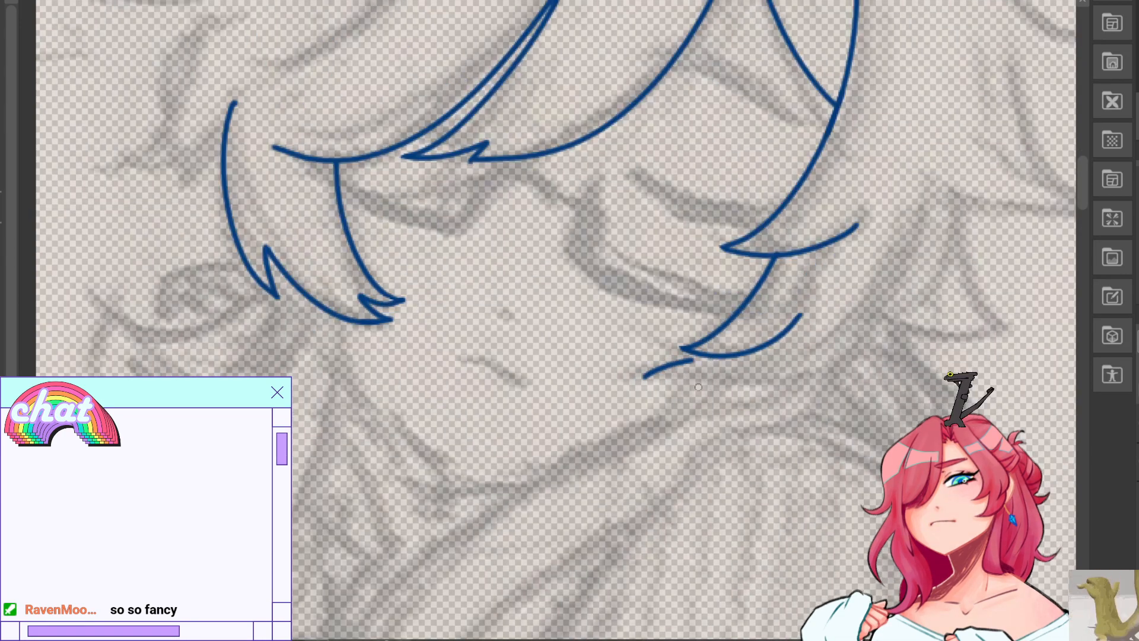
pyautogui.moveTo(910, 191)
pyautogui.mouseDown()
pyautogui.moveTo(907, 231)
pyautogui.moveTo(752, 396)
pyautogui.mouseUp()
pyautogui.hotkey('ctrl', 'z')
pyautogui.moveTo(635, 376)
pyautogui.mouseDown()
pyautogui.moveTo(876, 319)
pyautogui.moveTo(908, 257)
pyautogui.mouseUp()
pyautogui.press('h')
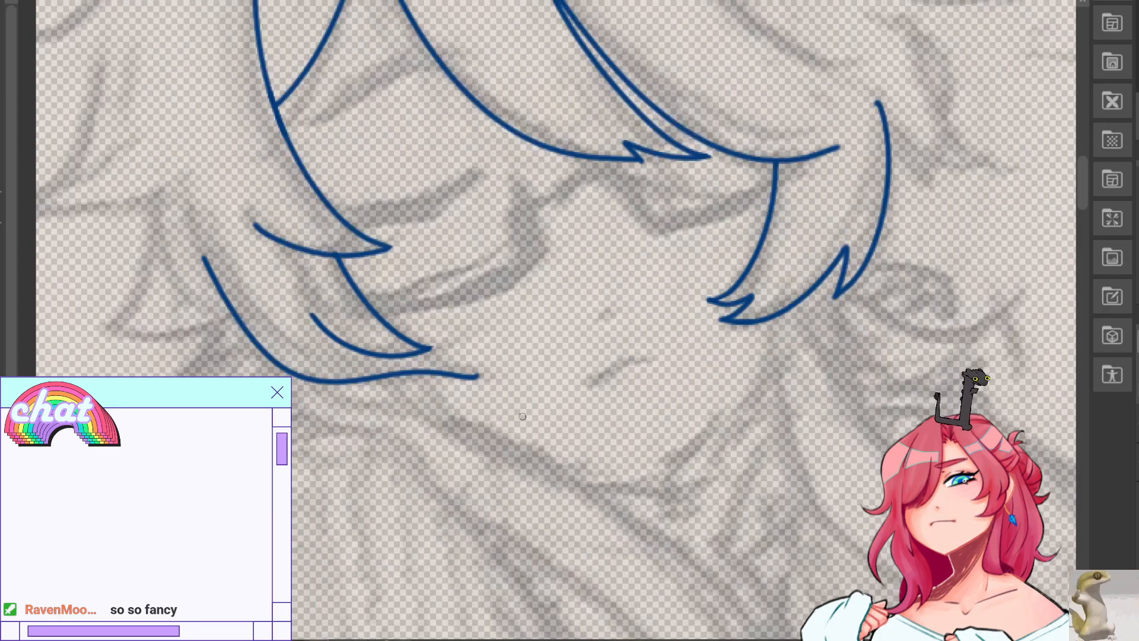
# Draw a short upper edge for the second tip, meeting the long lower edge in a point on the cheek.
pyautogui.moveTo(465, 366); pyautogui.dragTo(484, 386)
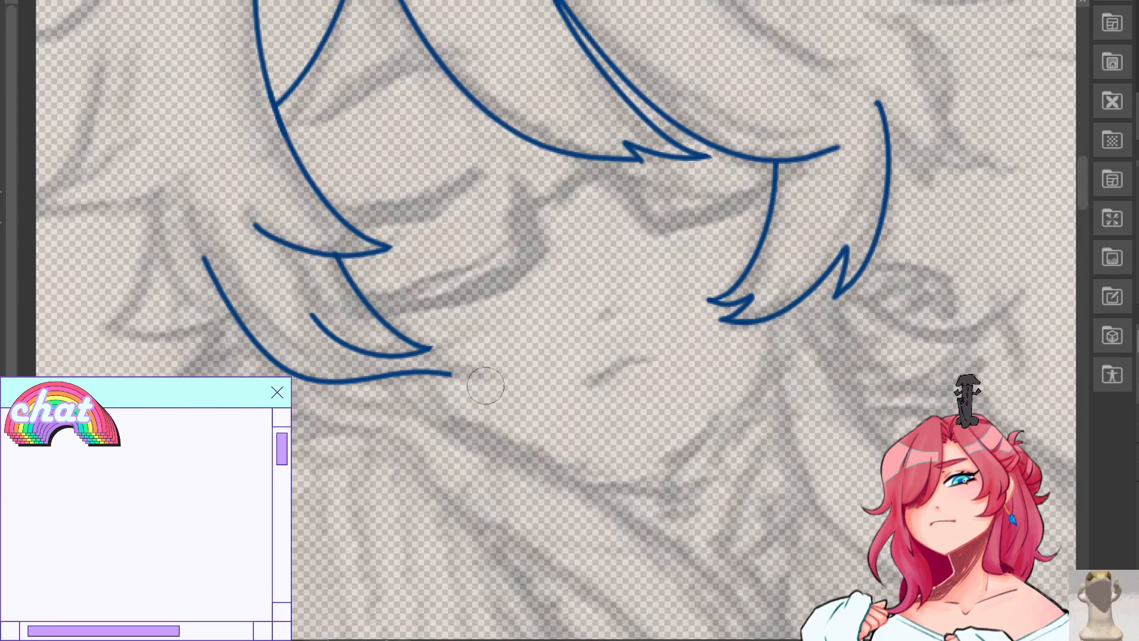
pyautogui.hotkey('ctrl', 'z')
pyautogui.moveTo(402, 358); pyautogui.dragTo(467, 369)
pyautogui.hotkey('ctrl', 'z')
pyautogui.hotkey('ctrl', 'z')
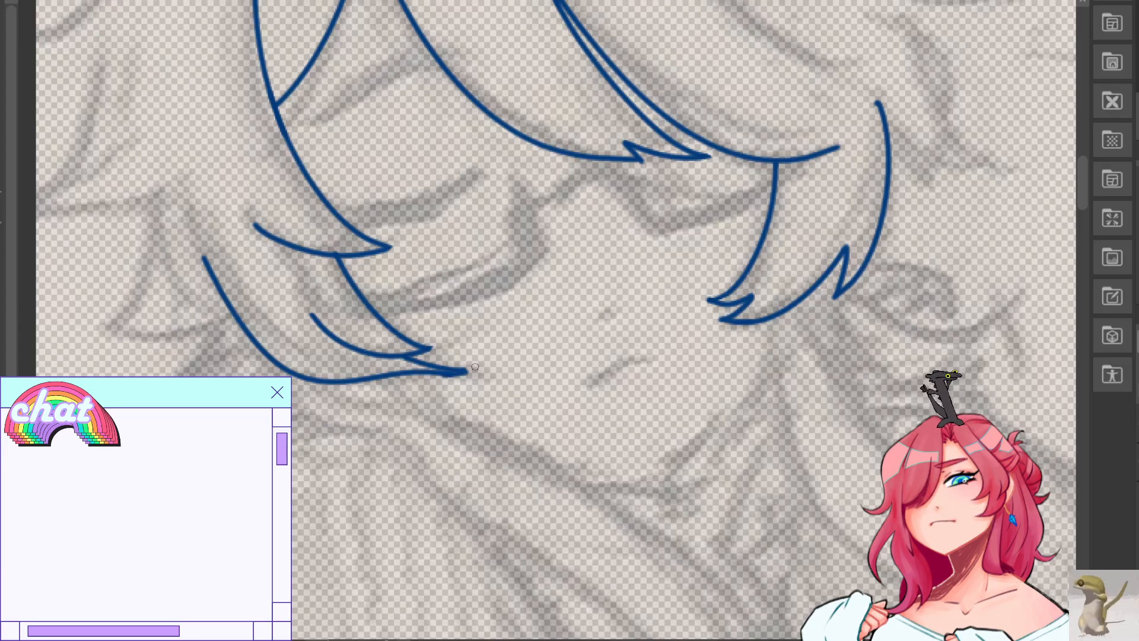
pyautogui.hotkey('ctrl', 'z')
pyautogui.moveTo(405, 357)
pyautogui.mouseDown()
pyautogui.moveTo(465, 376)
pyautogui.moveTo(456, 374)
pyautogui.mouseUp()
pyautogui.hotkey('ctrl', 'z')
pyautogui.hotkey('ctrl', 'z')
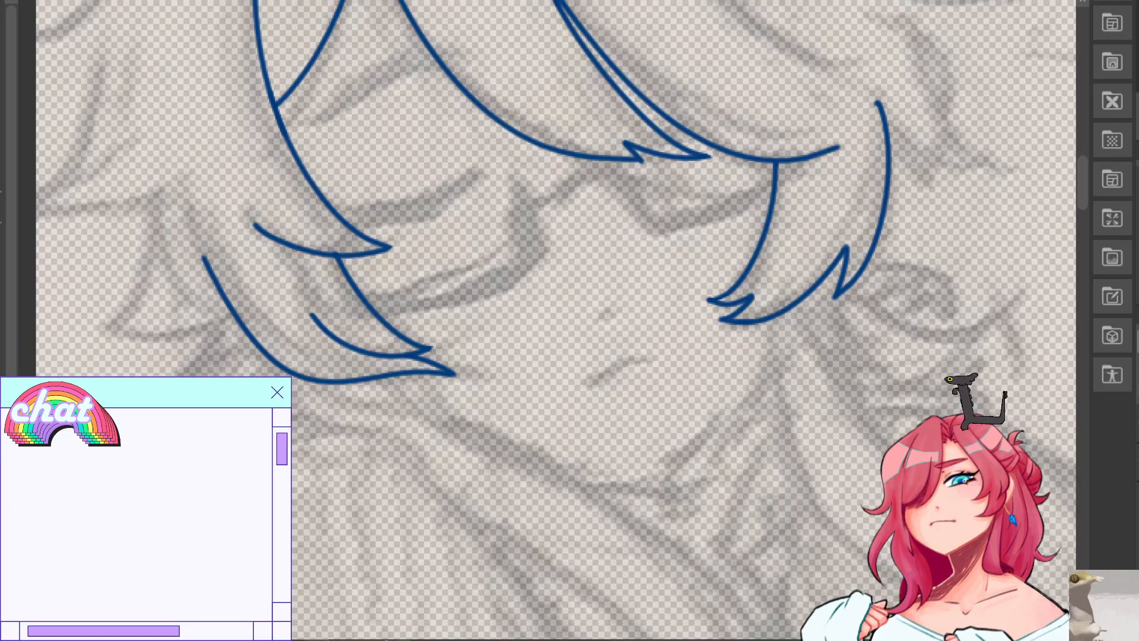
# Erase the inner curve inside the lower lock so only a small notch separates its two tips.
pyautogui.press('e')
pyautogui.moveTo(309, 303)
pyautogui.mouseDown()
pyautogui.moveTo(382, 346)
pyautogui.moveTo(328, 322)
pyautogui.moveTo(408, 354)
pyautogui.moveTo(386, 348)
pyautogui.moveTo(464, 325)
pyautogui.mouseUp()
pyautogui.moveTo(512, 360); pyautogui.dragTo(645, 271)
pyautogui.hotkey('ctrl', 'z')
pyautogui.hotkey('ctrl', 'z')
pyautogui.moveTo(558, 251)
pyautogui.mouseDown()
pyautogui.moveTo(736, 471)
pyautogui.moveTo(780, 605)
pyautogui.mouseUp()
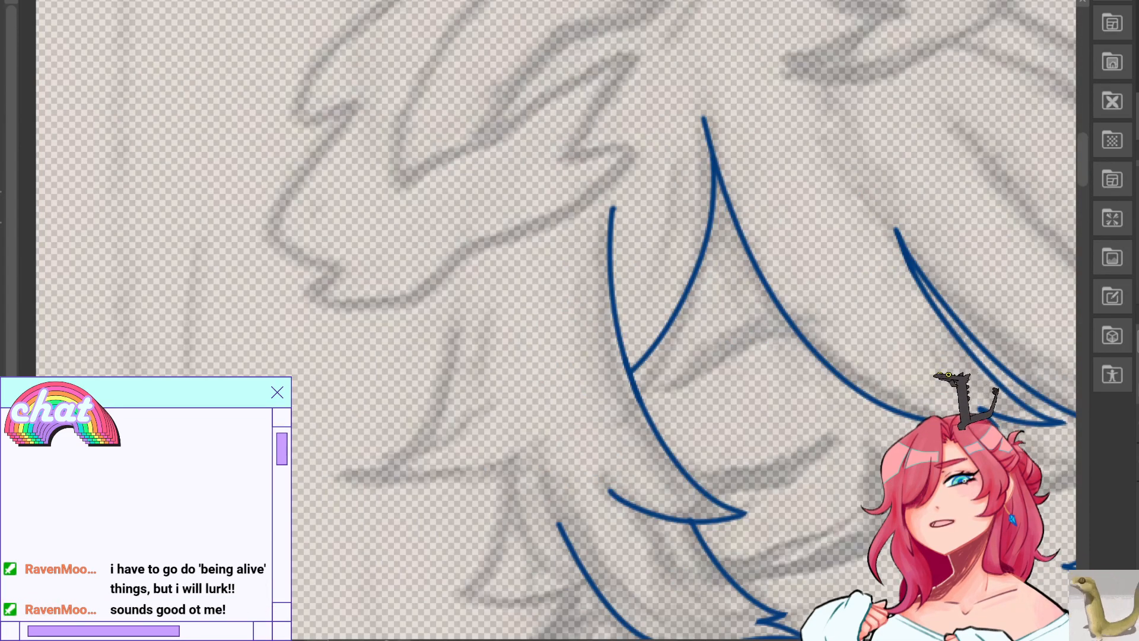
# Try tracing the back side lock's outer and lower edges and the outer edge of the small lock beneath it.
pyautogui.press('h')
pyautogui.moveTo(658, 258)
pyautogui.mouseDown()
pyautogui.moveTo(774, 468)
pyautogui.moveTo(663, 326)
pyautogui.moveTo(768, 468)
pyautogui.mouseUp()
pyautogui.hotkey('ctrl', 'z')
pyautogui.hotkey('ctrl', 'z')
pyautogui.moveTo(598, 454)
pyautogui.mouseDown()
pyautogui.moveTo(773, 468)
pyautogui.moveTo(741, 483)
pyautogui.moveTo(768, 471)
pyautogui.mouseUp()
pyautogui.hotkey('ctrl', 'z')
pyautogui.hotkey('ctrl', 'z')
pyautogui.hotkey('ctrl', 'z')
pyautogui.press('h')
pyautogui.hotkey('ctrl', 'z')
pyautogui.moveTo(349, 470)
pyautogui.mouseDown()
pyautogui.moveTo(513, 457)
pyautogui.moveTo(458, 585)
pyautogui.mouseUp()
pyautogui.hotkey('ctrl', 'z')
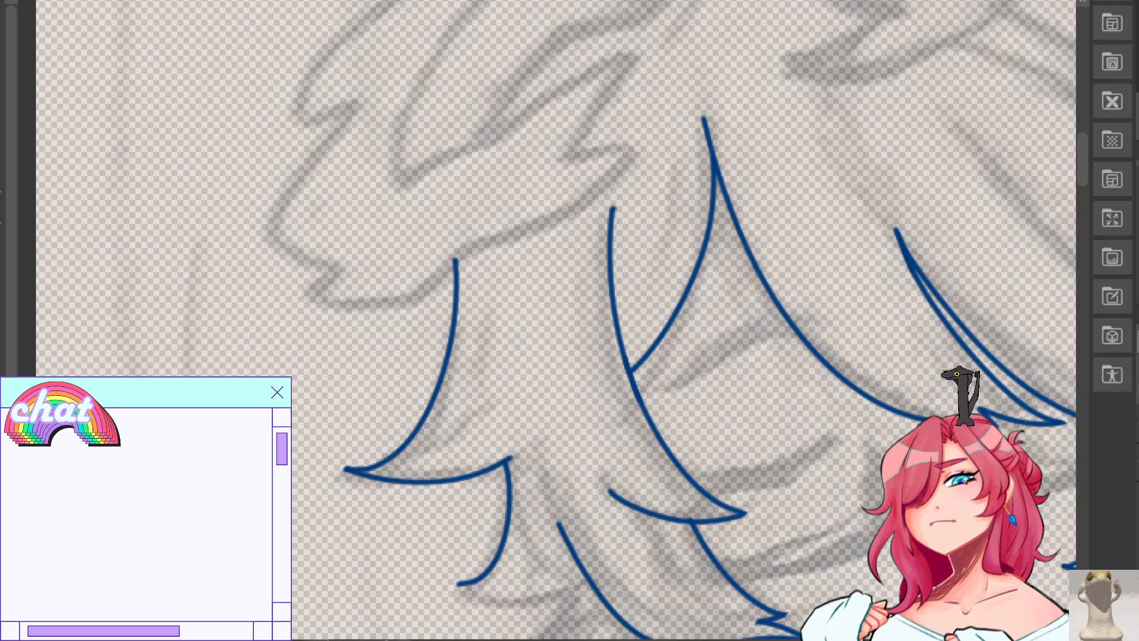
# Try tracing the small back lock's lower edge, and undo the back side lock's strokes.
pyautogui.moveTo(539, 483)
pyautogui.mouseDown()
pyautogui.moveTo(409, 128)
pyautogui.moveTo(317, 350)
pyautogui.moveTo(238, 450)
pyautogui.mouseUp()
pyautogui.hotkey('ctrl', 'z')
pyautogui.hotkey('ctrl', 'z')
pyautogui.moveTo(288, 325)
pyautogui.mouseDown()
pyautogui.moveTo(255, 436)
pyautogui.moveTo(295, 466)
pyautogui.moveTo(359, 443)
pyautogui.mouseUp()
pyautogui.hotkey('ctrl', 'z')
pyautogui.hotkey('ctrl', 'z')
pyautogui.moveTo(252, 461); pyautogui.dragTo(365, 446)
pyautogui.hotkey('ctrl', 'z')
pyautogui.moveTo(252, 464); pyautogui.dragTo(323, 464)
pyautogui.hotkey('ctrl', 'z')
pyautogui.moveTo(252, 466); pyautogui.dragTo(342, 448)
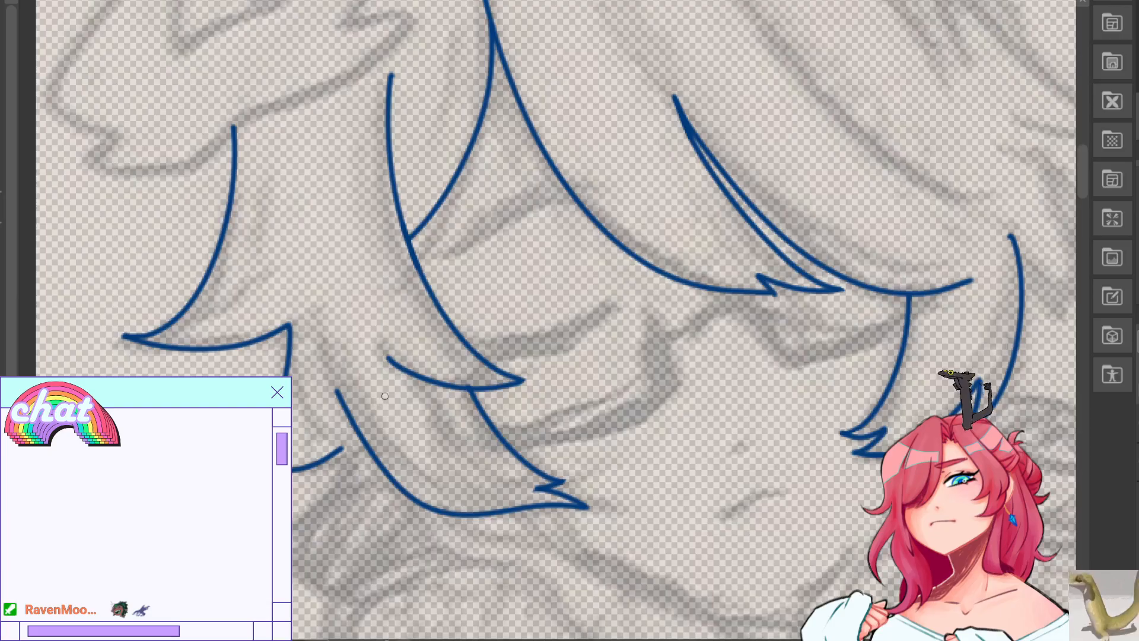
pyautogui.hotkey('ctrl', 'z')
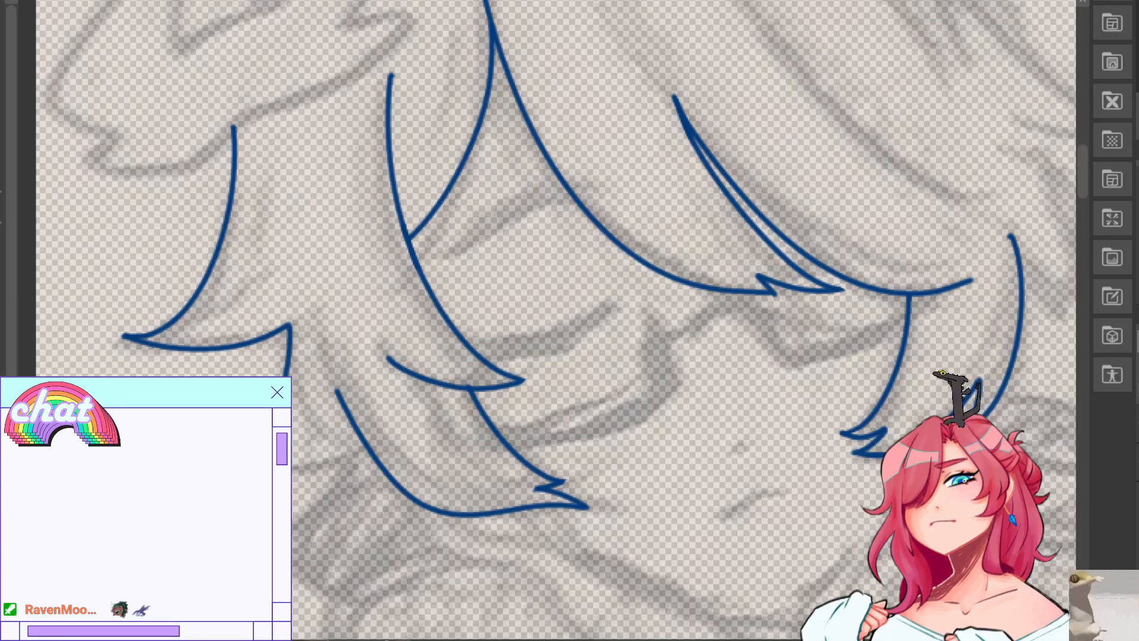
pyautogui.hotkey('ctrl', 'z')
pyautogui.hotkey('ctrl', 'z')
pyautogui.hotkey('ctrl', 'z')
# Try tracing the back side lock's outer edge as one long curve from the crown down to its flicked tip.
pyautogui.moveTo(522, 118)
pyautogui.mouseDown()
pyautogui.moveTo(566, 519)
pyautogui.moveTo(434, 341)
pyautogui.moveTo(612, 210)
pyautogui.moveTo(610, 252)
pyautogui.moveTo(656, 251)
pyautogui.moveTo(592, 89)
pyautogui.moveTo(557, 185)
pyautogui.mouseUp()
pyautogui.hotkey('ctrl', '-')
pyautogui.scroll(1, 723, 53)
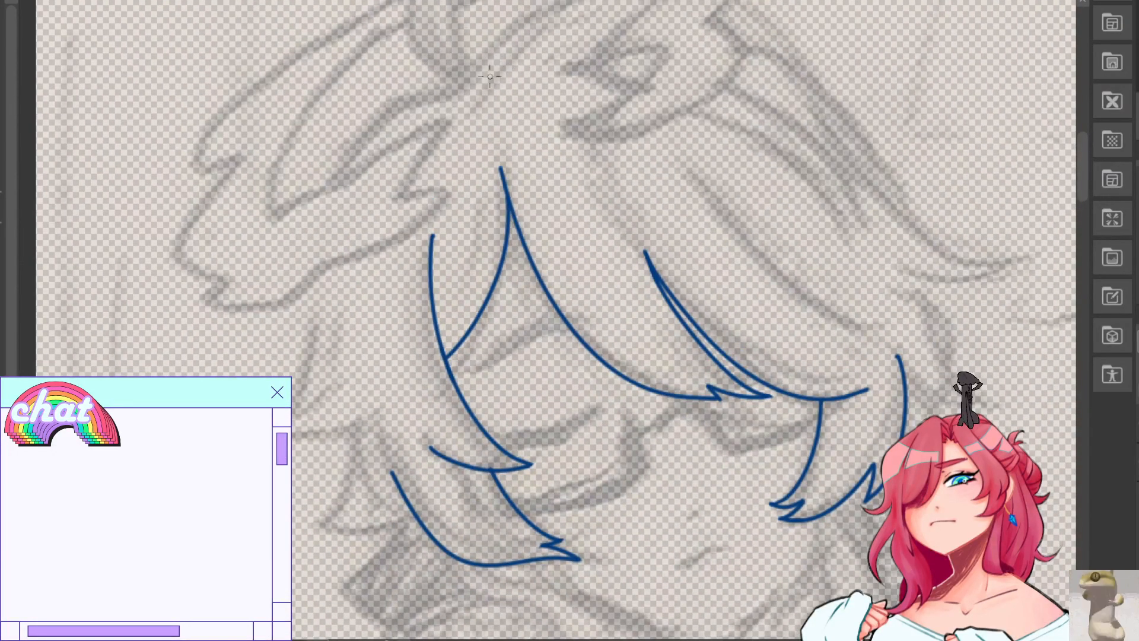
pyautogui.moveTo(455, 98)
pyautogui.mouseDown()
pyautogui.moveTo(367, 148)
pyautogui.moveTo(299, 404)
pyautogui.mouseUp()
pyautogui.hotkey('ctrl', 'z')
pyautogui.moveTo(436, 104)
pyautogui.mouseDown()
pyautogui.moveTo(332, 217)
pyautogui.moveTo(285, 377)
pyautogui.mouseUp()
pyautogui.hotkey('ctrl', 'z')
pyautogui.moveTo(441, 103); pyautogui.dragTo(291, 393)
pyautogui.press('h')
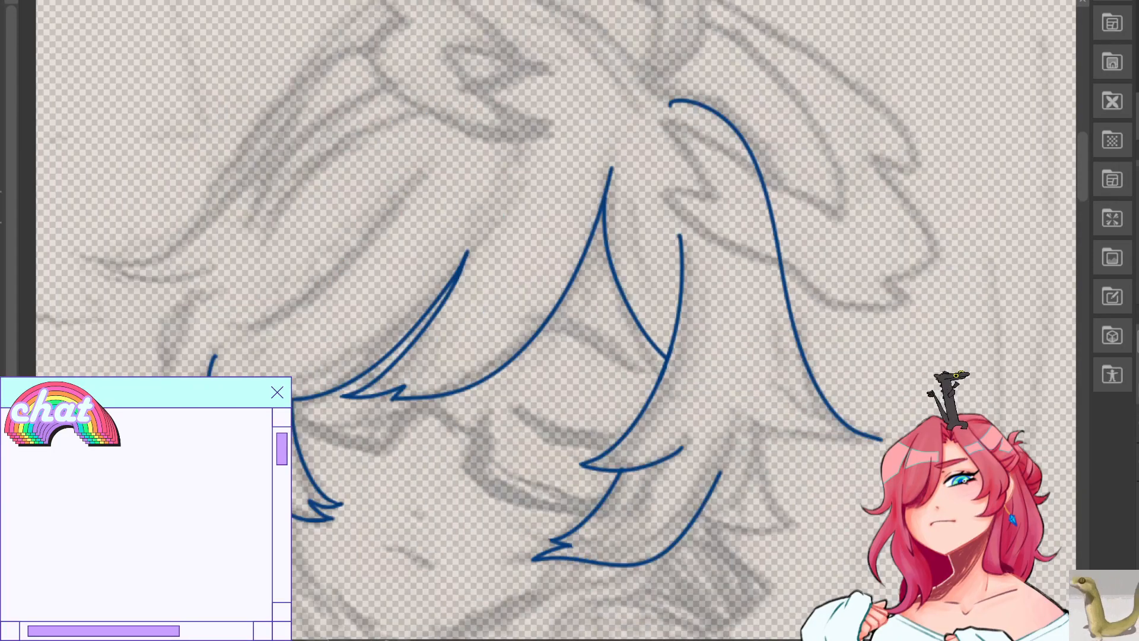
# Try tracing the back side lock's lower edge from its flicked tip inward beneath the lock.
pyautogui.moveTo(769, 430); pyautogui.dragTo(881, 432)
pyautogui.hotkey('ctrl', 'z')
pyautogui.moveTo(758, 420); pyautogui.dragTo(882, 431)
pyautogui.hotkey('ctrl', 'z')
pyautogui.hotkey('ctrl', 'z')
pyautogui.hotkey('ctrl', 'z')
pyautogui.moveTo(765, 425); pyautogui.dragTo(881, 439)
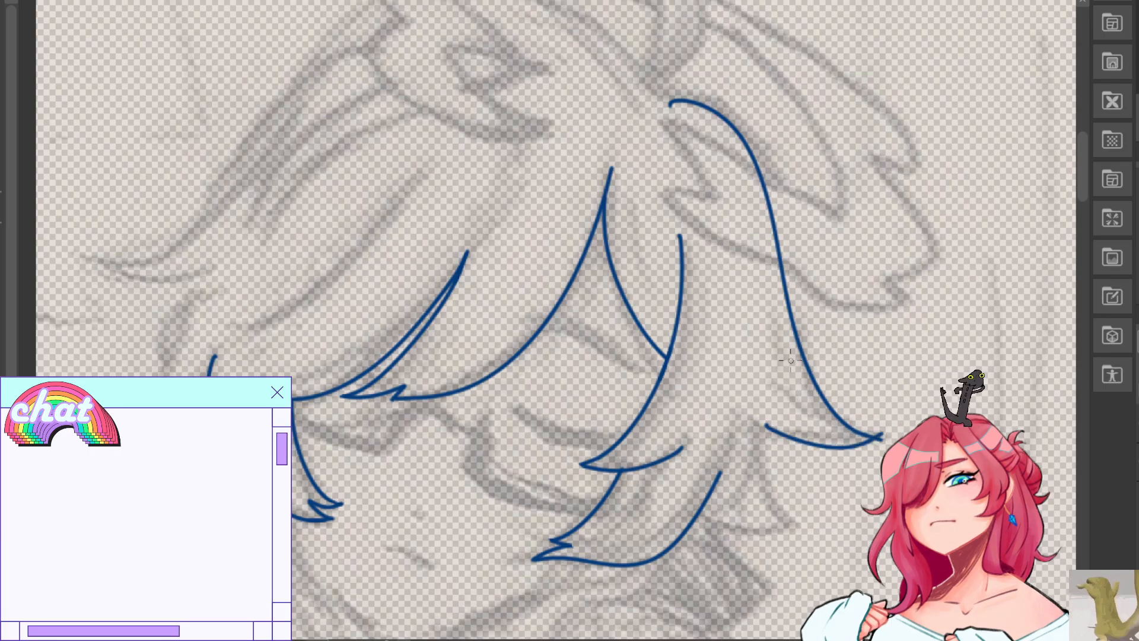
pyautogui.press('h')
# Try retracing the back lock's lower edge with the small lock beneath it, and undo the back lock's strokes.
pyautogui.hotkey('ctrl', 'z')
pyautogui.moveTo(360, 421); pyautogui.dragTo(232, 438)
pyautogui.hotkey('ctrl', 'z')
pyautogui.moveTo(360, 420); pyautogui.dragTo(293, 442)
pyautogui.moveTo(359, 420)
pyautogui.mouseDown()
pyautogui.moveTo(334, 510)
pyautogui.moveTo(310, 526)
pyautogui.mouseUp()
pyautogui.hotkey('ctrl', 'z')
pyautogui.press('h')
pyautogui.hotkey('ctrl', 'z')
pyautogui.hotkey('ctrl', 'z')
pyautogui.moveTo(763, 430); pyautogui.dragTo(770, 497)
pyautogui.hotkey('ctrl', 'z')
pyautogui.moveTo(764, 431)
pyautogui.mouseDown()
pyautogui.moveTo(760, 476)
pyautogui.moveTo(801, 538)
pyautogui.mouseUp()
pyautogui.hotkey('ctrl', 'z')
pyautogui.hotkey('ctrl', 'z')
pyautogui.hotkey('ctrl', 'z')
pyautogui.hotkey('ctrl', 'z')
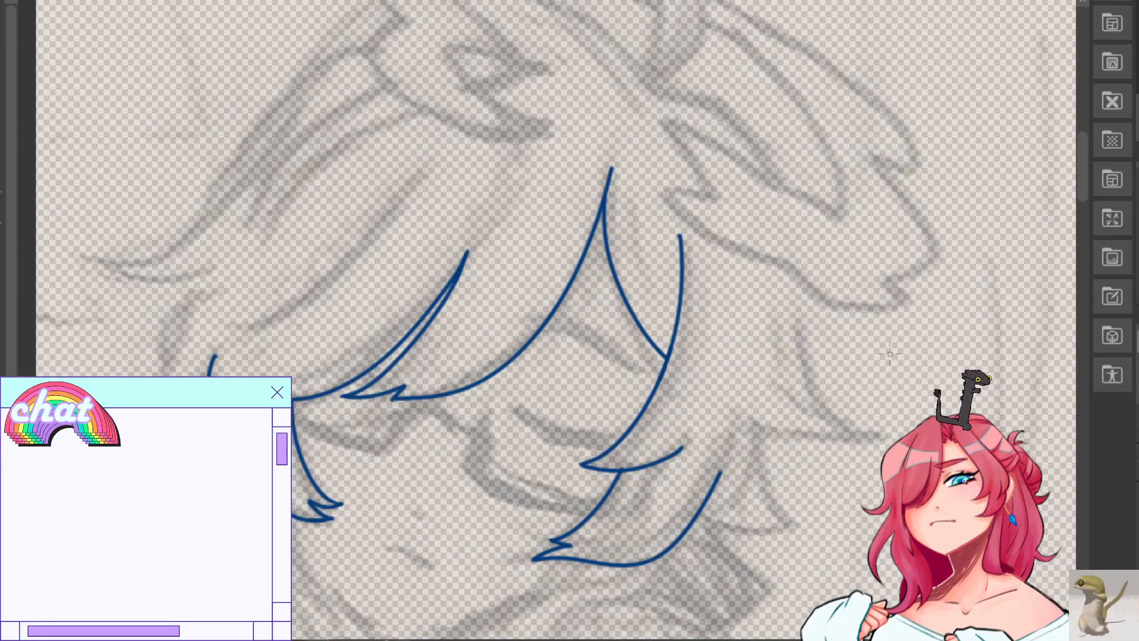
# Trace the back side lock's outer edge in the mirrored view as one long curve from the base of the crown tuft.
pyautogui.moveTo(661, 91)
pyautogui.mouseDown()
pyautogui.moveTo(845, 413)
pyautogui.moveTo(893, 433)
pyautogui.mouseUp()
pyautogui.hotkey('ctrl', 'z')
pyautogui.hotkey('ctrl', 'z')
pyautogui.hotkey('ctrl', 'z')
pyautogui.hotkey('ctrl', 'z')
pyautogui.press('h')
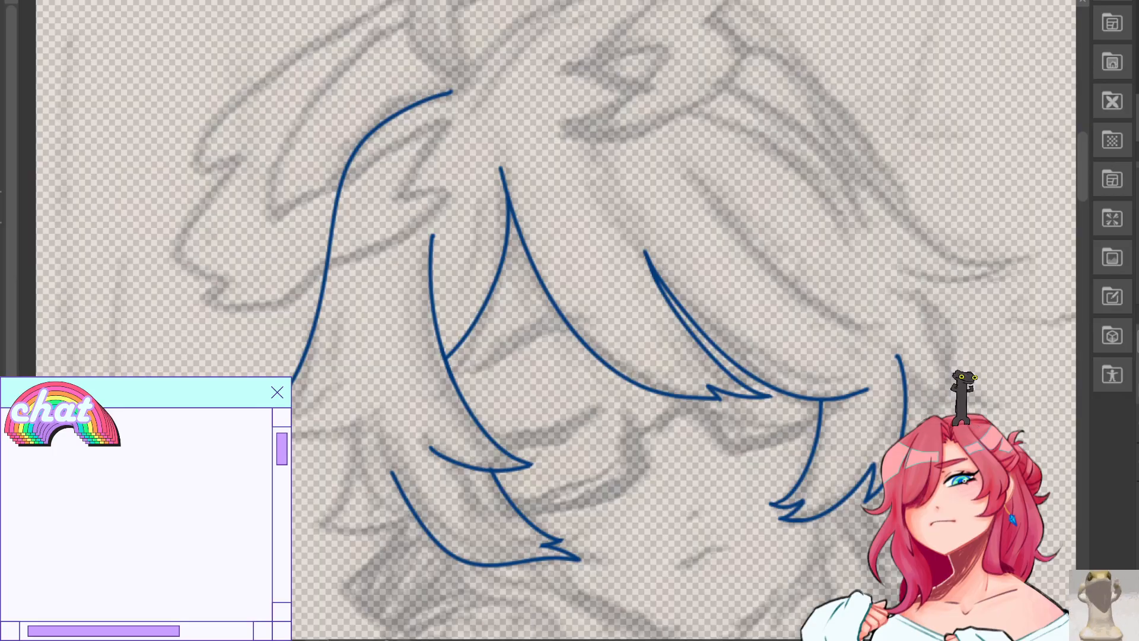
# Redraw the lower end of the back lock's outer edge so it flicks smoothly outward to the tip.
pyautogui.press('h')
pyautogui.moveTo(832, 398); pyautogui.dragTo(882, 423)
pyautogui.hotkey('ctrl', 'z')
pyautogui.moveTo(830, 397); pyautogui.dragTo(881, 426)
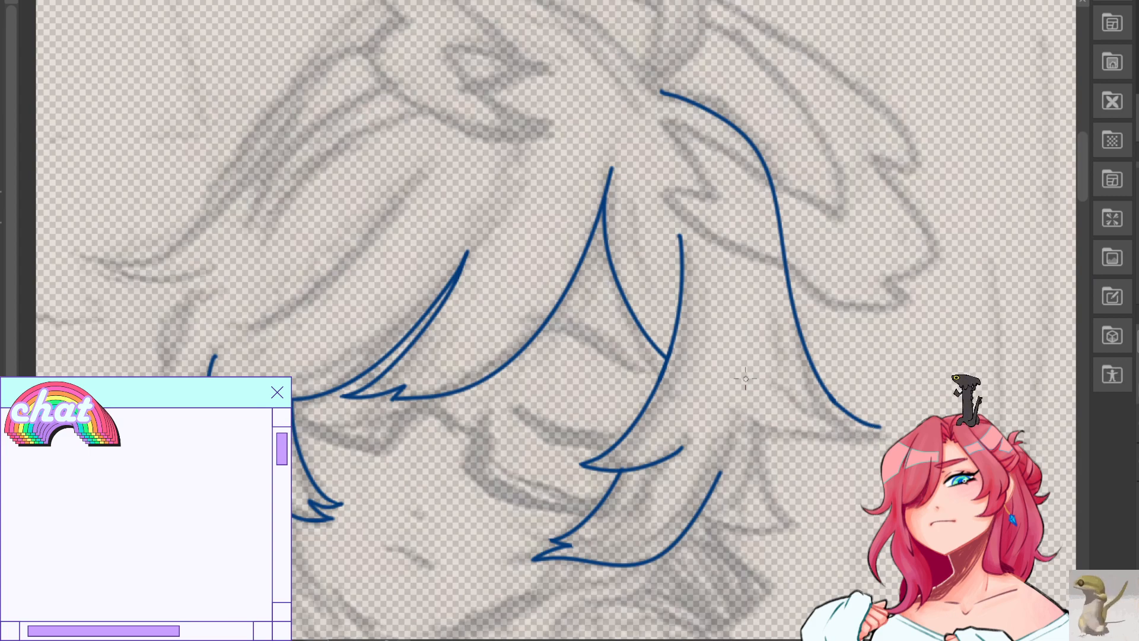
pyautogui.hotkey('ctrl', 'z')
# Trace the back side lock's lower edge as a shallow curve running inward from its flicked tip.
pyautogui.moveTo(758, 427); pyautogui.dragTo(880, 425)
pyautogui.hotkey('ctrl', 'z')
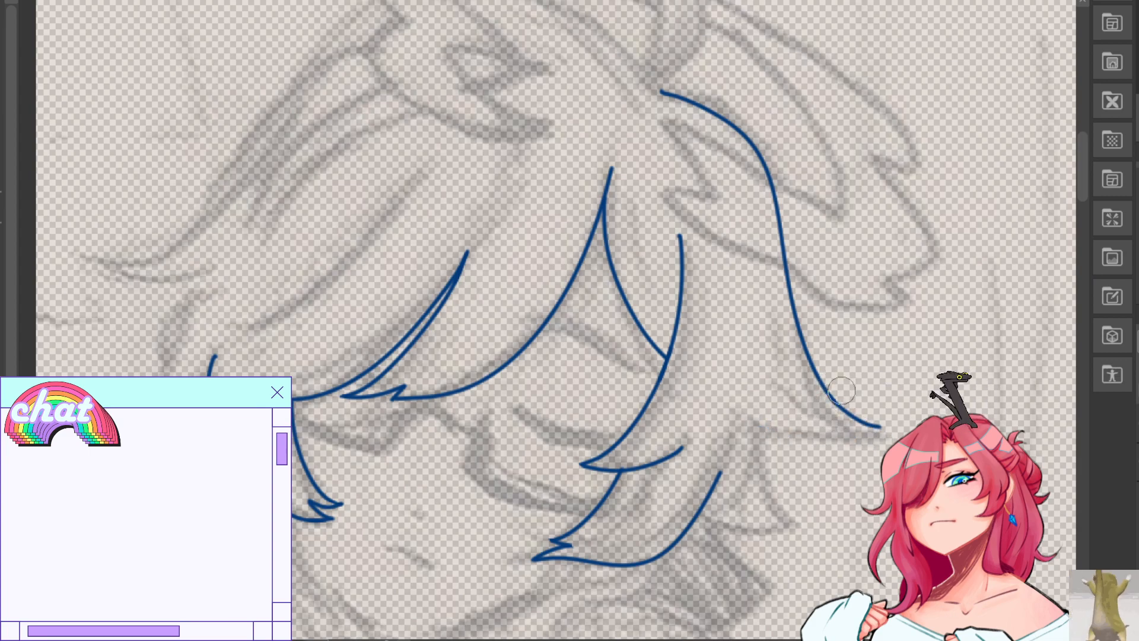
pyautogui.press('h')
pyautogui.moveTo(232, 425)
pyautogui.mouseDown()
pyautogui.moveTo(365, 423)
pyautogui.moveTo(360, 413)
pyautogui.mouseUp()
pyautogui.hotkey('ctrl', 'z')
pyautogui.hotkey('ctrl', 'z')
pyautogui.moveTo(232, 425); pyautogui.dragTo(360, 416)
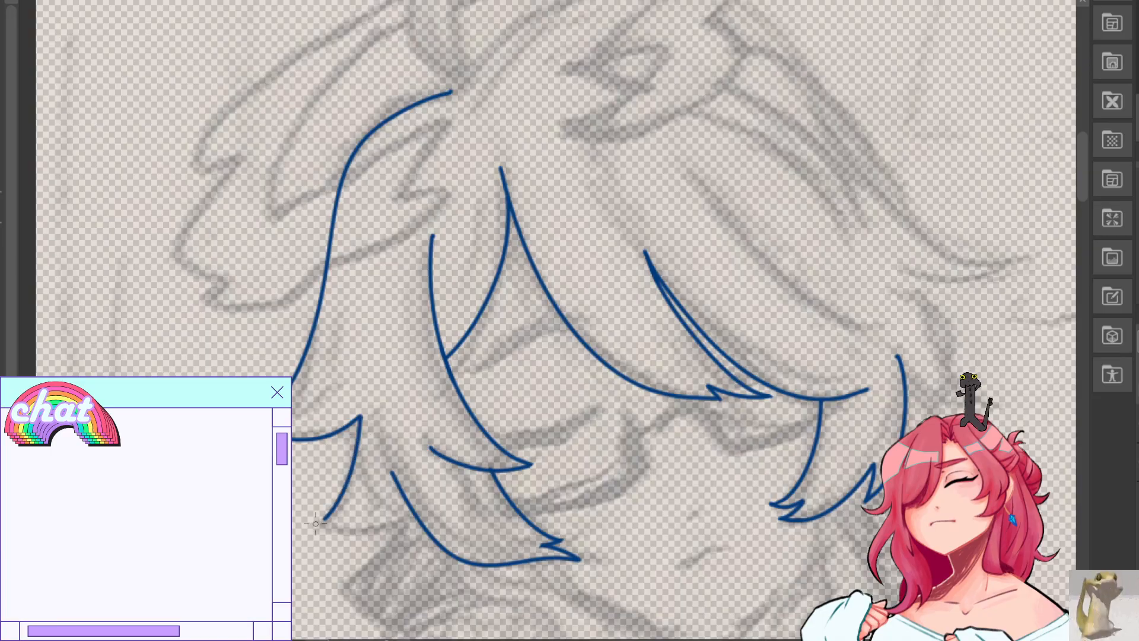
# Trace the outer edge of the small lock hanging beneath the back side lock, and trim the overshoot where they meet.
pyautogui.press('h')
pyautogui.moveTo(767, 428)
pyautogui.mouseDown()
pyautogui.moveTo(765, 478)
pyautogui.moveTo(795, 535)
pyautogui.moveTo(779, 510)
pyautogui.moveTo(804, 532)
pyautogui.moveTo(825, 525)
pyautogui.mouseUp()
pyautogui.hotkey('ctrl', 'z')
pyautogui.hotkey('ctrl', 'z')
pyautogui.hotkey('ctrl', 'z')
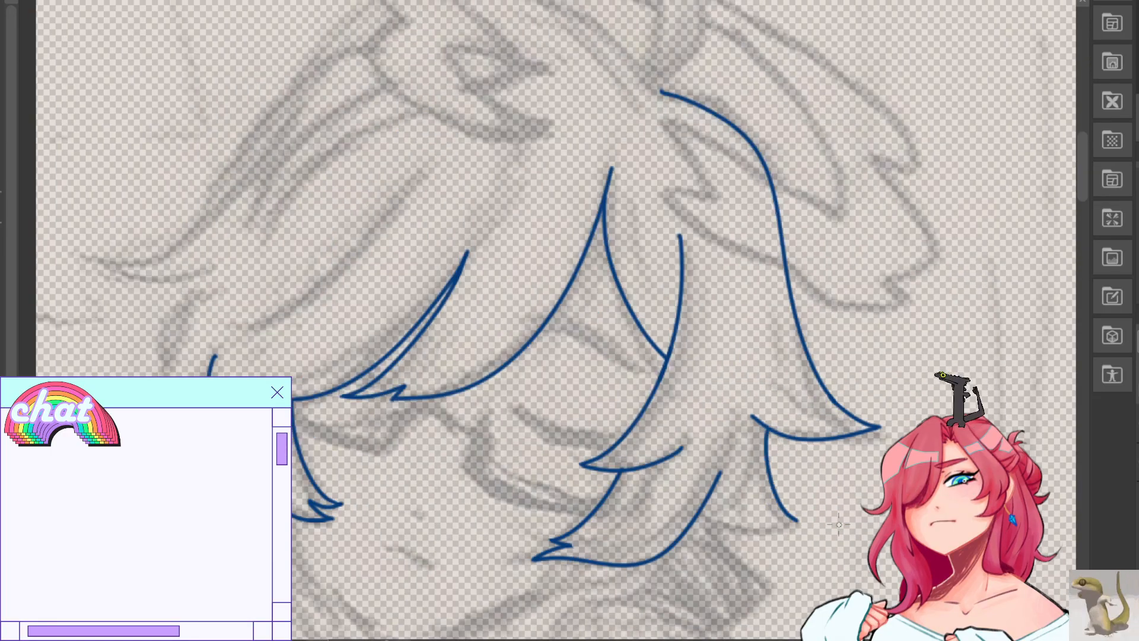
pyautogui.hotkey('ctrl', 'z')
pyautogui.hotkey('ctrl', 'z')
pyautogui.moveTo(754, 429)
pyautogui.mouseDown()
pyautogui.moveTo(773, 534)
pyautogui.moveTo(749, 502)
pyautogui.moveTo(750, 533)
pyautogui.moveTo(794, 536)
pyautogui.moveTo(762, 513)
pyautogui.moveTo(788, 546)
pyautogui.mouseUp()
pyautogui.hotkey('ctrl', 'z')
pyautogui.hotkey('ctrl', 'z')
pyautogui.hotkey('ctrl', 'z')
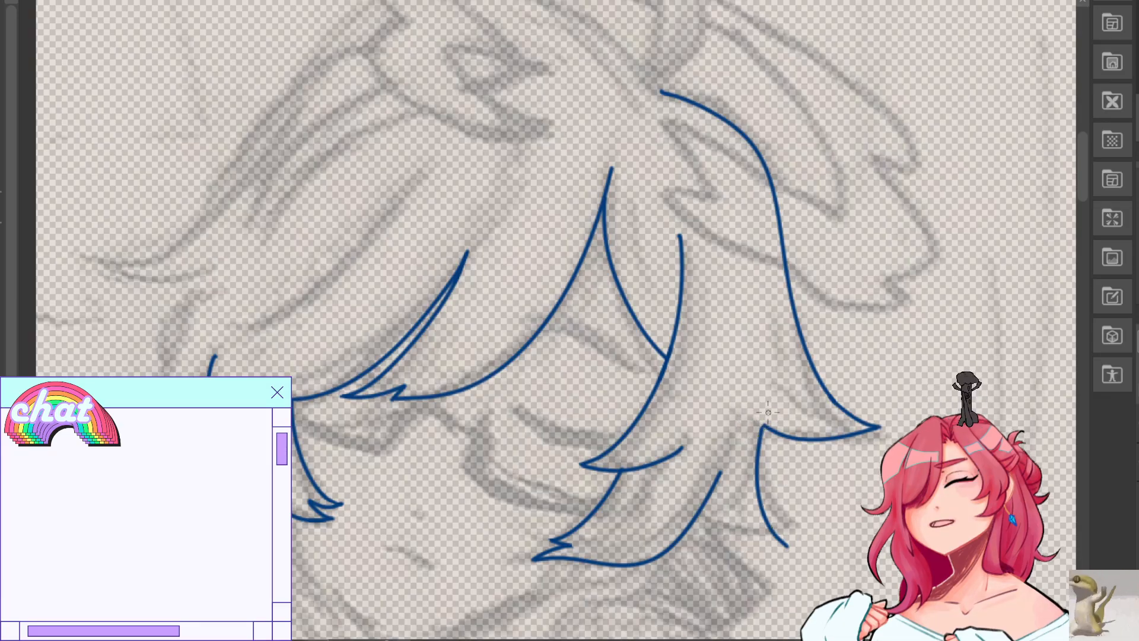
# Restore the unmirrored view and trace the small back lock's lower edge from its tip to the neighbouring face-framing lock.
pyautogui.press('h')
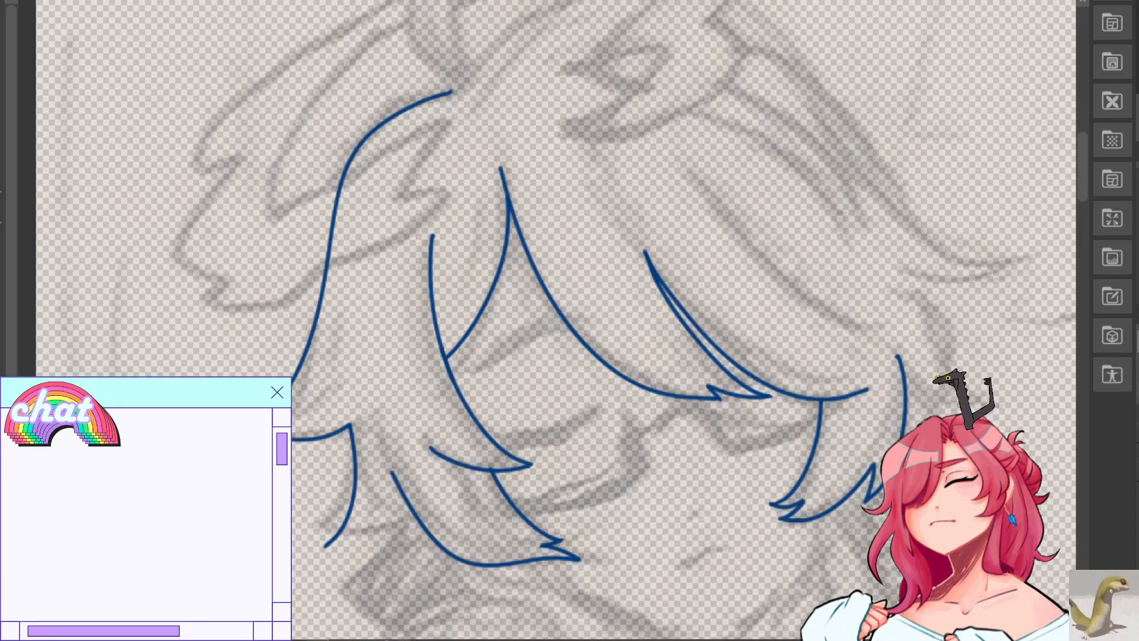
pyautogui.hotkey('ctrl', 'z')
pyautogui.moveTo(326, 546)
pyautogui.mouseDown()
pyautogui.moveTo(400, 514)
pyautogui.moveTo(361, 546)
pyautogui.moveTo(408, 483)
pyautogui.moveTo(396, 523)
pyautogui.mouseUp()
pyautogui.hotkey('ctrl', 'z')
pyautogui.hotkey('ctrl', 'z')
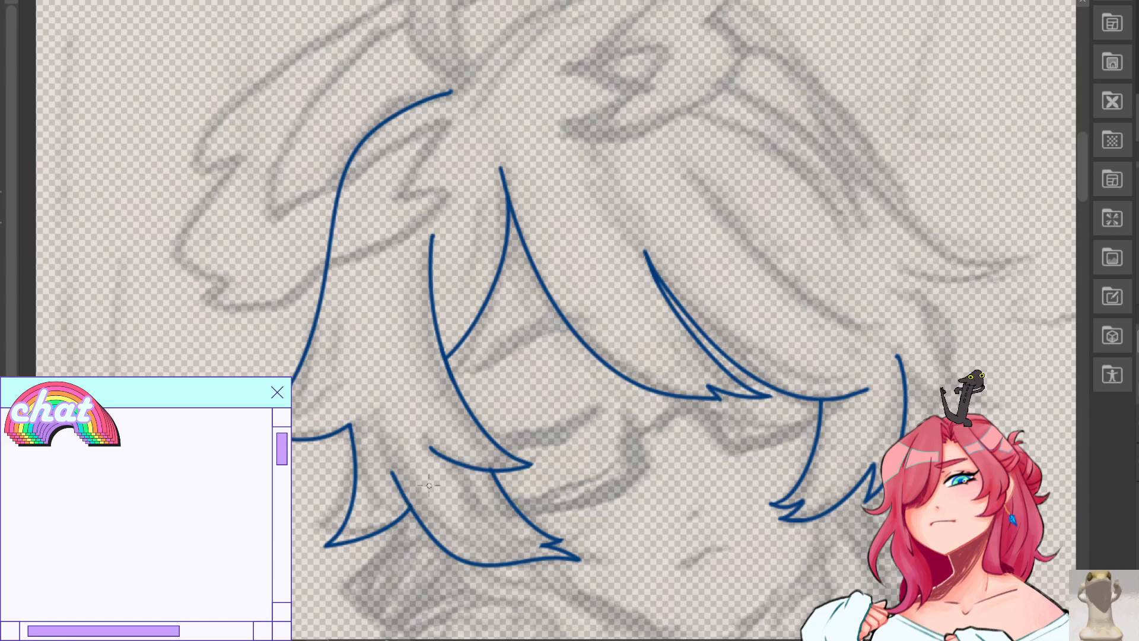
# Trace both edges of the pointed, curved tuft standing up from the crown, using the mirrored view.
pyautogui.moveTo(712, 368); pyautogui.dragTo(679, 601)
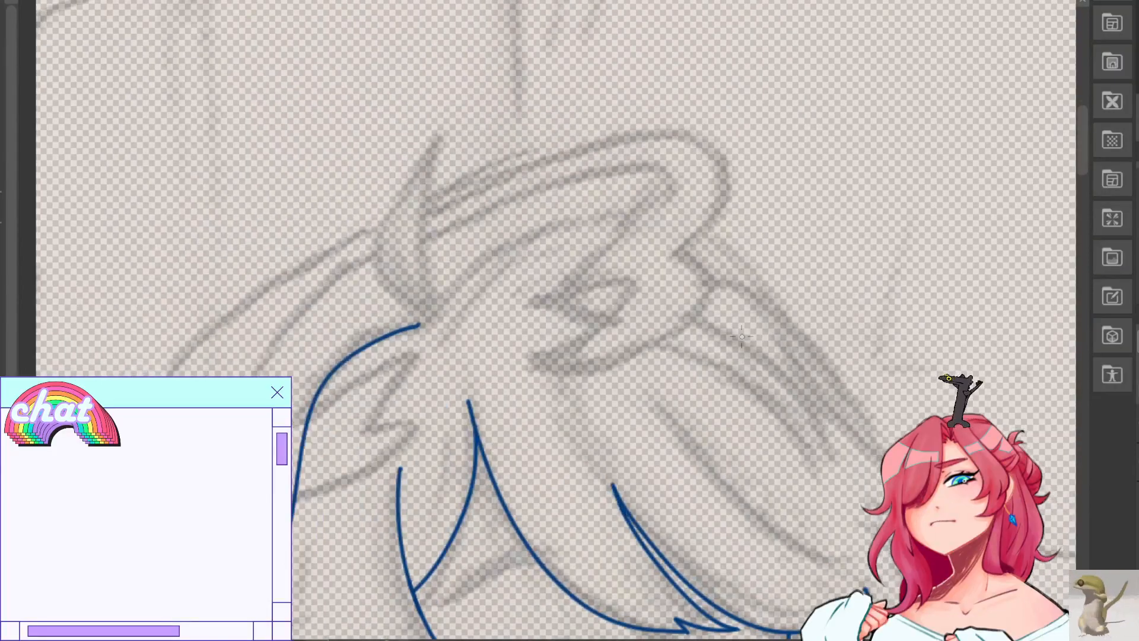
pyautogui.press('h')
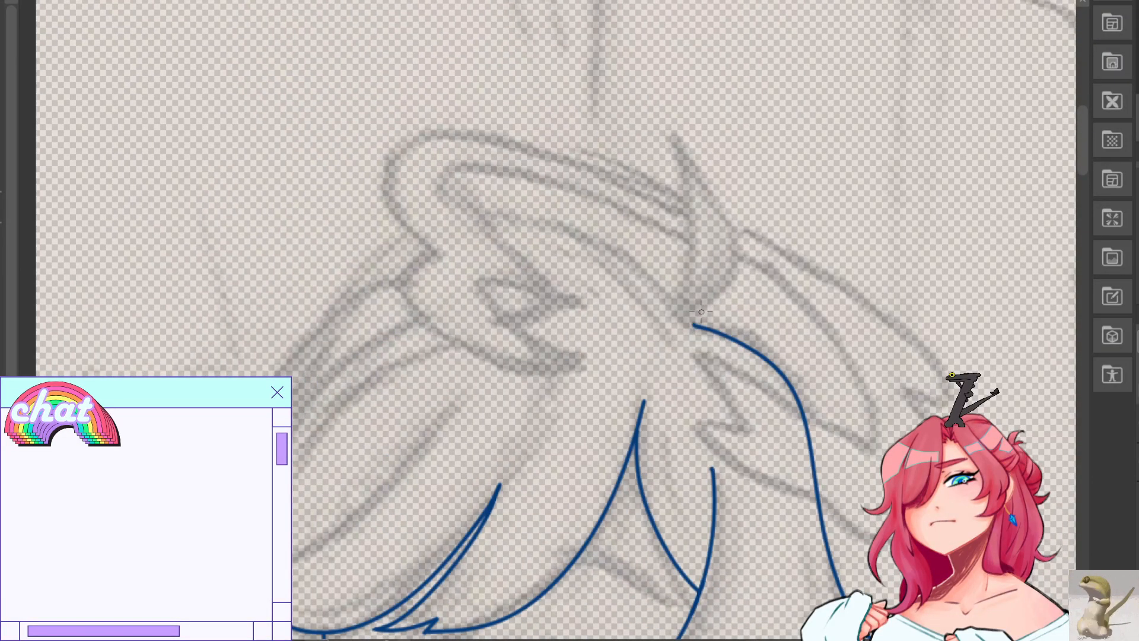
pyautogui.moveTo(678, 138)
pyautogui.mouseDown()
pyautogui.moveTo(681, 319)
pyautogui.moveTo(712, 313)
pyautogui.moveTo(737, 241)
pyautogui.moveTo(690, 323)
pyautogui.mouseUp()
pyautogui.hotkey('ctrl', 'z')
pyautogui.hotkey('ctrl', 'z')
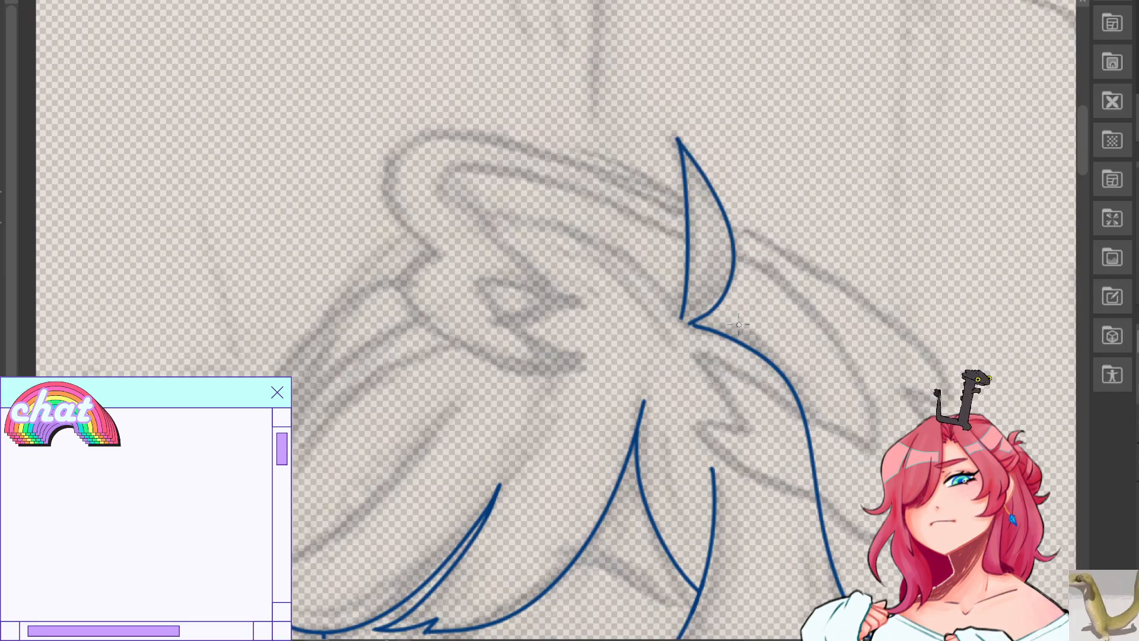
pyautogui.press('h')
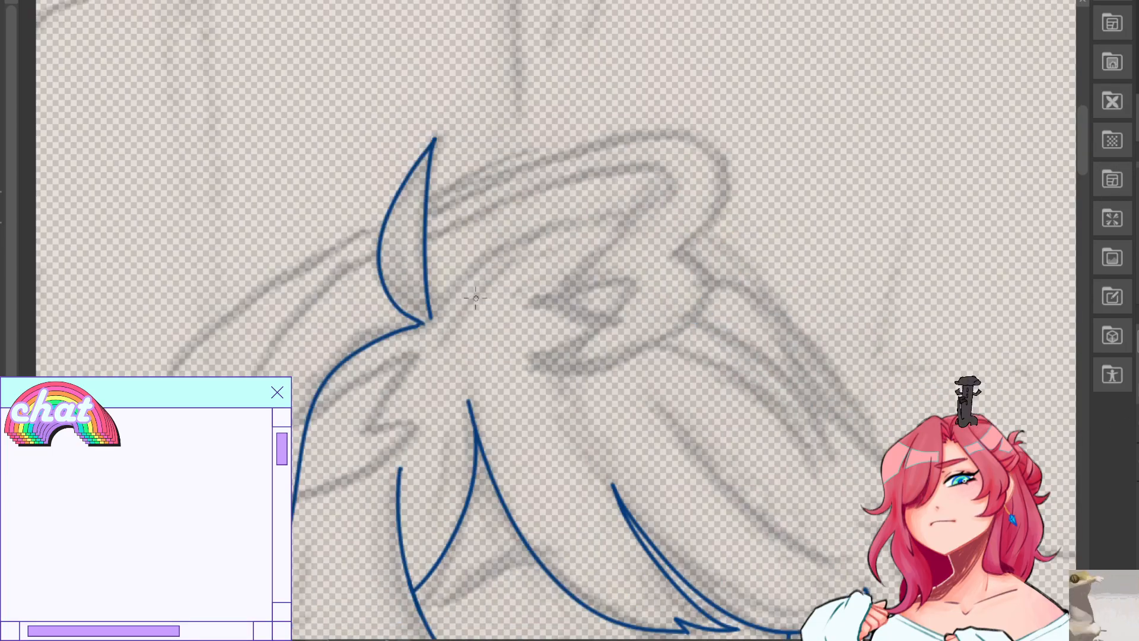
# Examine the traced fringe, side locks and crown tuft against the underlying sketch.
pyautogui.hscroll(5, 556, 320)
pyautogui.scroll(-10, 556, 321)
pyautogui.hscroll(-1, 556, 320)
pyautogui.scroll(3, 556, 320)
pyautogui.scroll(-3, 555, 321)
pyautogui.hscroll(-2, 556, 321)
pyautogui.hscroll(-1, 556, 320)
pyautogui.scroll(-3, 555, 321)
pyautogui.hscroll(-1, 556, 321)
pyautogui.scroll(6, 556, 320)
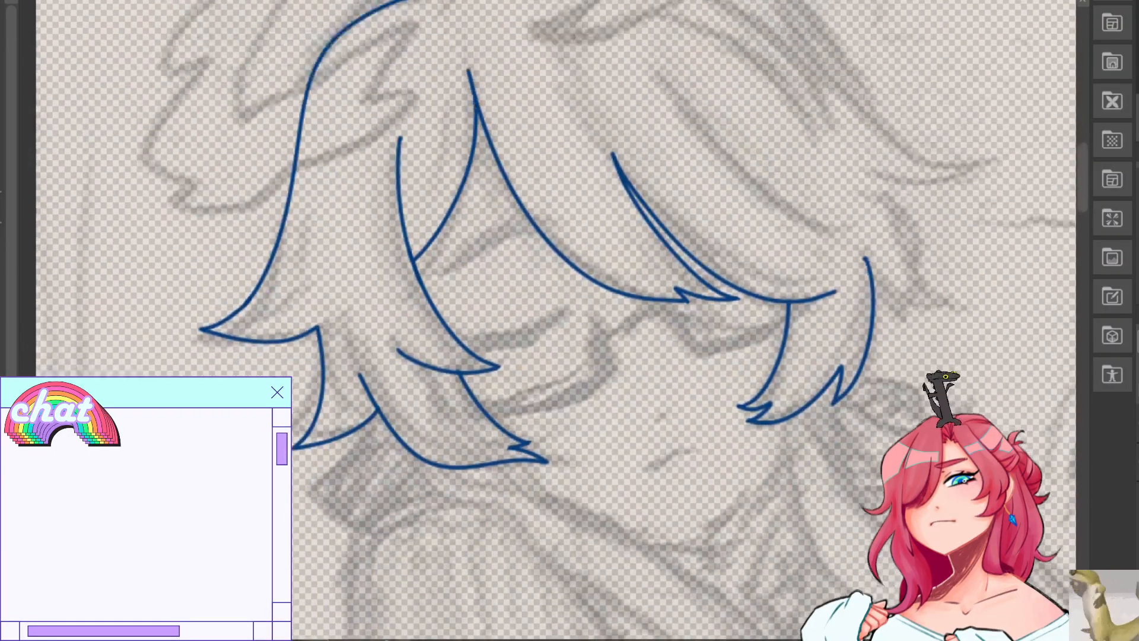
pyautogui.hscroll(4, 556, 320)
pyautogui.scroll(-3, 556, 320)
pyautogui.hscroll(-2, 555, 320)
pyautogui.scroll(4, 556, 320)
pyautogui.hscroll(3, 556, 321)
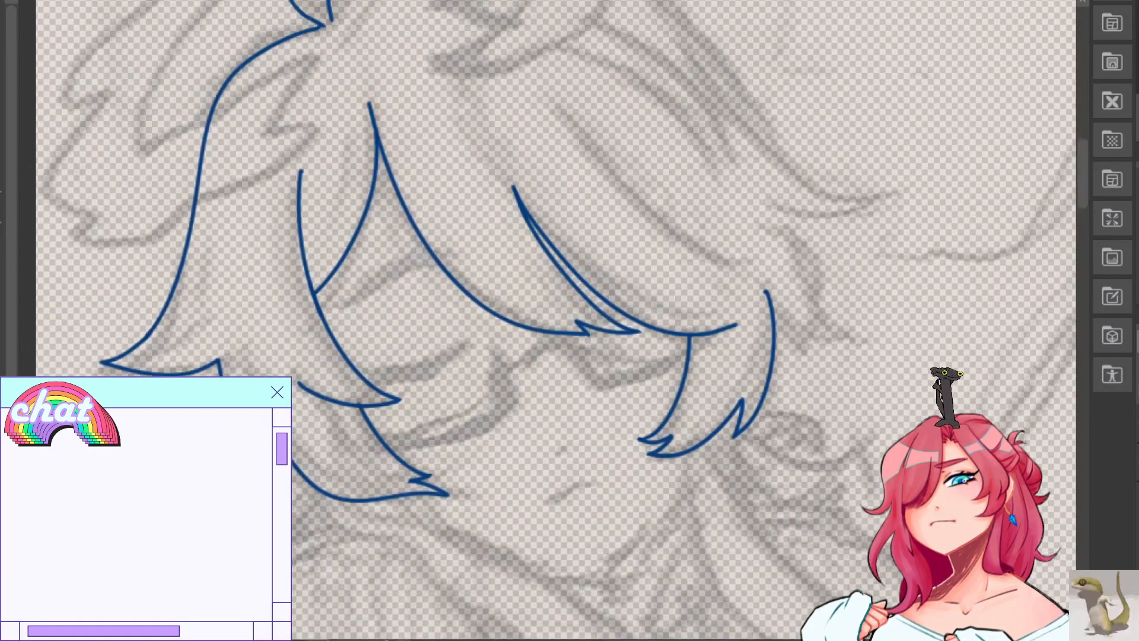
pyautogui.hscroll(-2, 555, 320)
pyautogui.scroll(-1, 556, 320)
pyautogui.scroll(3, 556, 321)
pyautogui.hscroll(2, 556, 320)
pyautogui.scroll(-1, 555, 321)
pyautogui.hscroll(-1, 556, 320)
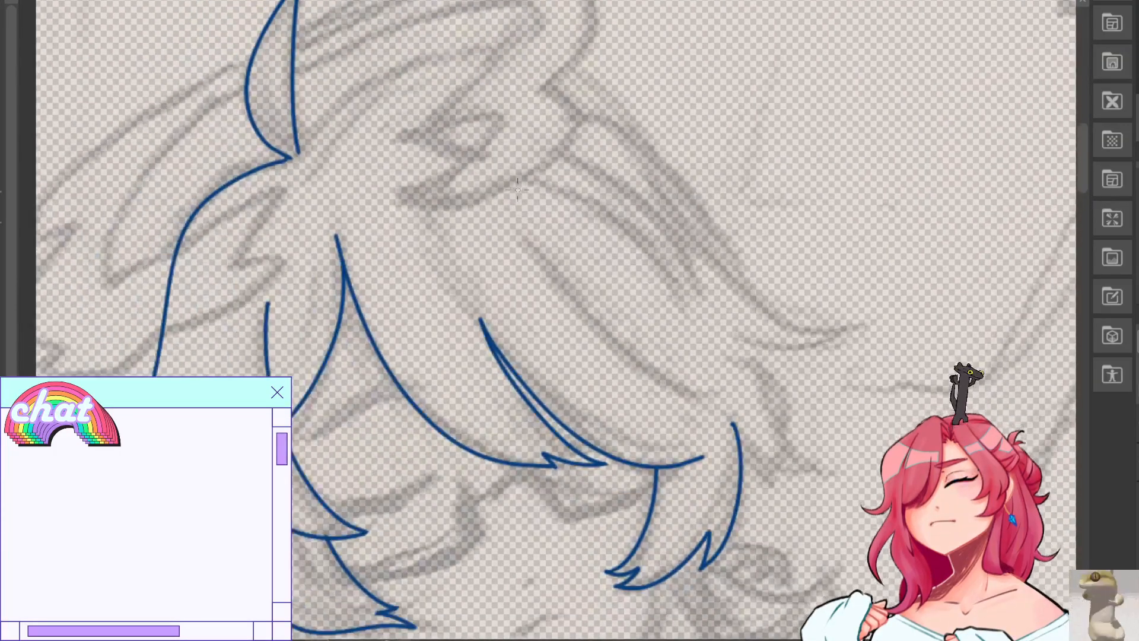
# Trace the top of the head as a broad arc from the crown tuft's base toward the far side of the hair.
pyautogui.moveTo(300, 146); pyautogui.dragTo(650, 110)
pyautogui.hotkey('ctrl', 'z')
pyautogui.moveTo(299, 149)
pyautogui.mouseDown()
pyautogui.moveTo(587, 80)
pyautogui.moveTo(659, 143)
pyautogui.mouseUp()
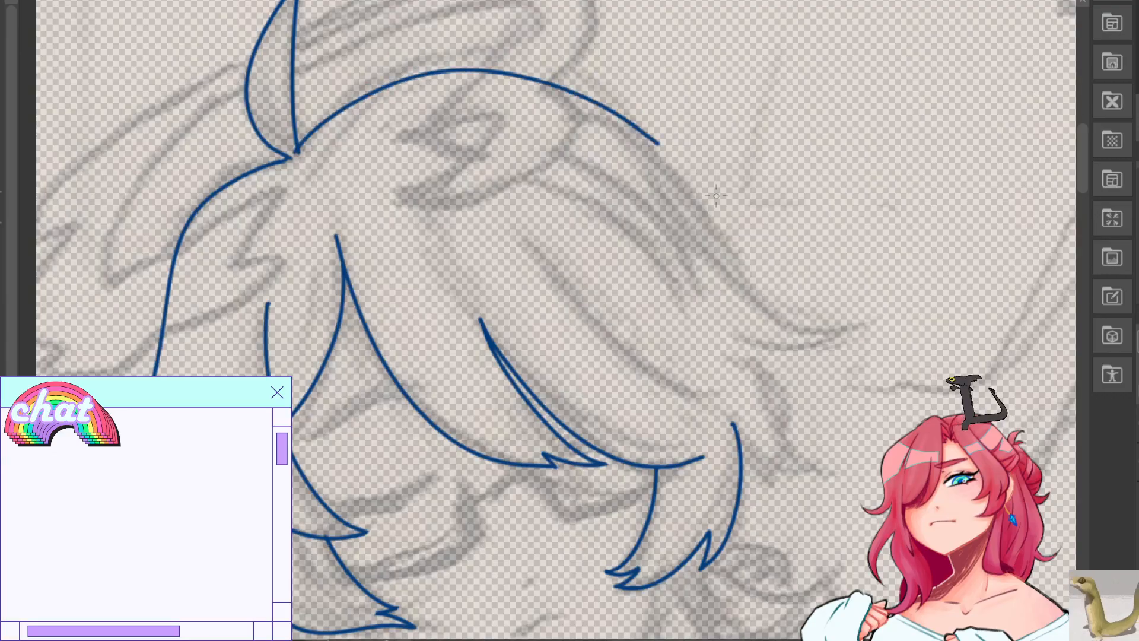
# Try to extend the top-of-head arc down into the outward-flicked side strand, checking the curve in the mirrored view.
pyautogui.press('h')
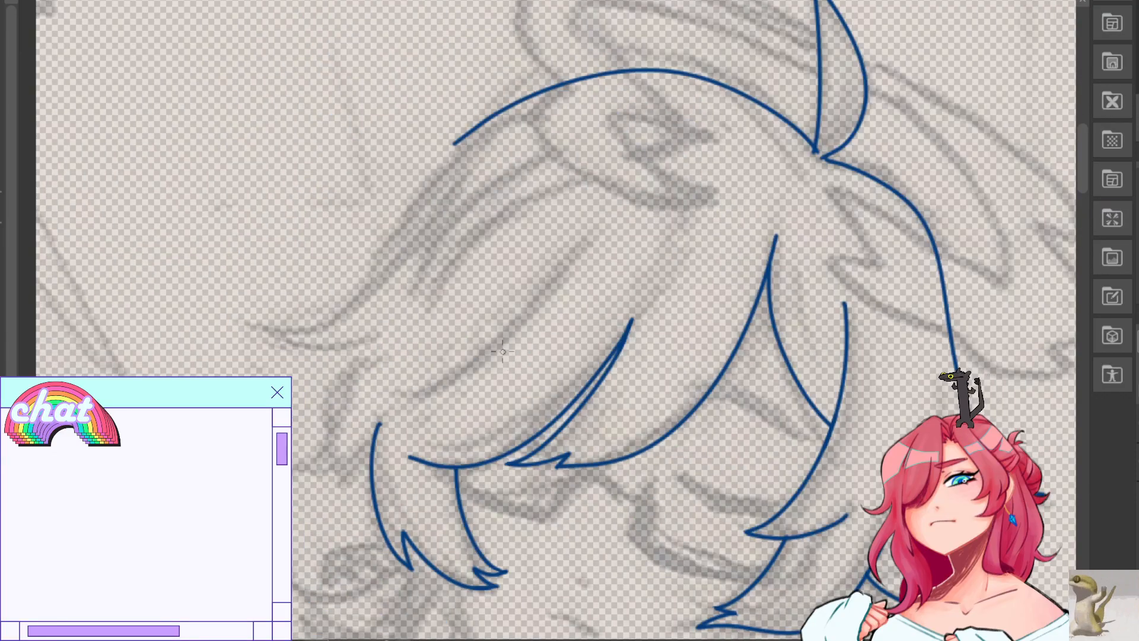
pyautogui.moveTo(245, 316); pyautogui.dragTo(509, 112)
pyautogui.hotkey('ctrl', 'z')
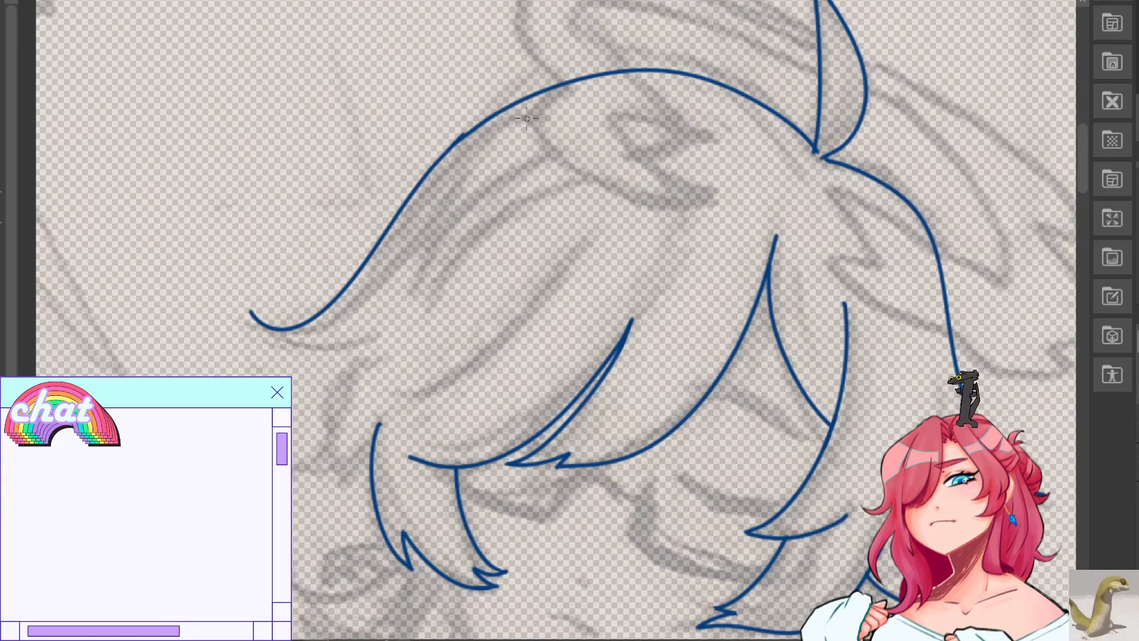
pyautogui.press('h')
pyautogui.hotkey('ctrl', 'z')
pyautogui.moveTo(658, 136)
pyautogui.mouseDown()
pyautogui.moveTo(736, 250)
pyautogui.moveTo(832, 316)
pyautogui.mouseUp()
pyautogui.hotkey('ctrl', 'z')
pyautogui.press('e')
pyautogui.moveTo(666, 142)
pyautogui.mouseDown()
pyautogui.moveTo(632, 110)
pyautogui.moveTo(773, 294)
pyautogui.mouseUp()
pyautogui.press('p')
pyautogui.hotkey('ctrl', 'z')
pyautogui.moveTo(622, 117); pyautogui.dragTo(752, 277)
pyautogui.hotkey('ctrl', 'z')
pyautogui.moveTo(614, 113); pyautogui.dragTo(806, 343)
pyautogui.hotkey('ctrl', 'z')
pyautogui.moveTo(620, 116)
pyautogui.mouseDown()
pyautogui.moveTo(737, 255)
pyautogui.moveTo(817, 304)
pyautogui.mouseUp()
# Undo the head outline strokes on the far side of the crown tuft.
pyautogui.hotkey('ctrl', 'z')
pyautogui.hotkey('ctrl', 'z')
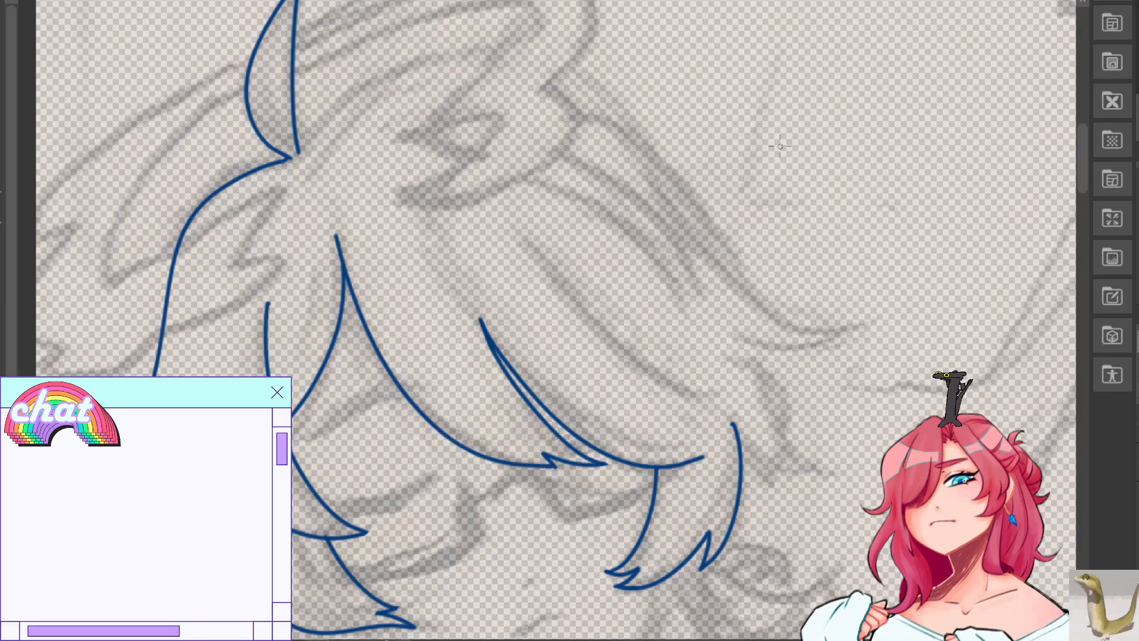
pyautogui.hotkey('ctrl', 'z')
pyautogui.moveTo(742, 337)
pyautogui.mouseDown()
pyautogui.moveTo(831, 339)
pyautogui.moveTo(869, 309)
pyautogui.mouseUp()
pyautogui.hotkey('ctrl', 'z')
pyautogui.press('-')
pyautogui.press('-')
pyautogui.press('-')
pyautogui.press('-')
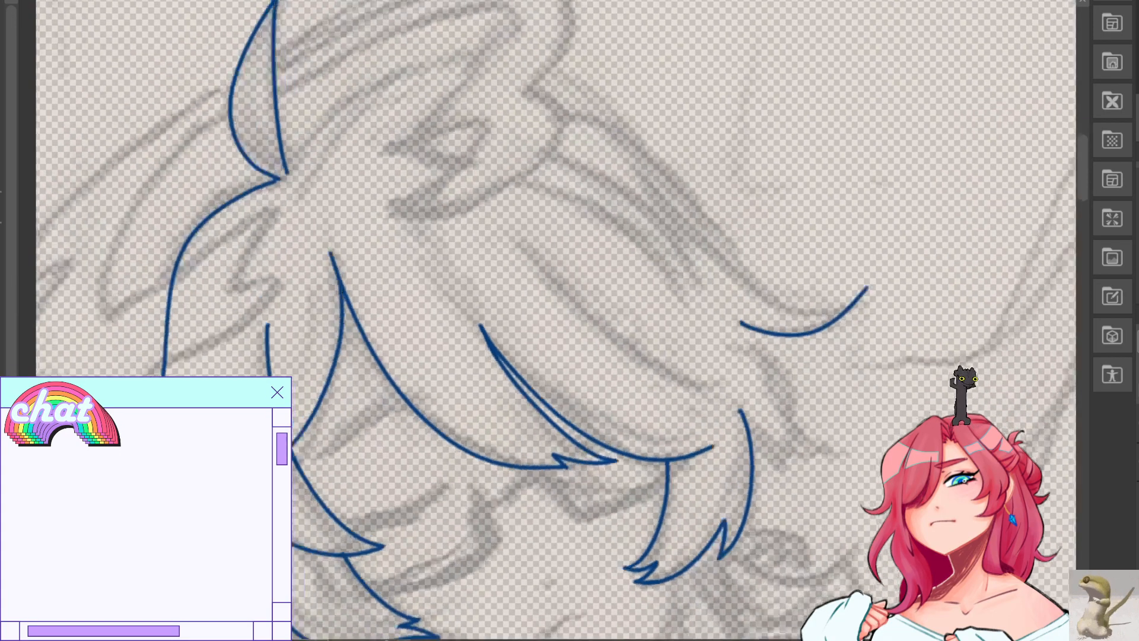
pyautogui.press('^')
pyautogui.press('^')
pyautogui.press('^')
pyautogui.press('^')
pyautogui.hotkey('ctrl', '-')
pyautogui.hotkey('ctrl', '-')
pyautogui.hotkey('ctrl', '-')
pyautogui.hotkey('ctrl', '-')
pyautogui.hotkey('ctrl', '-')
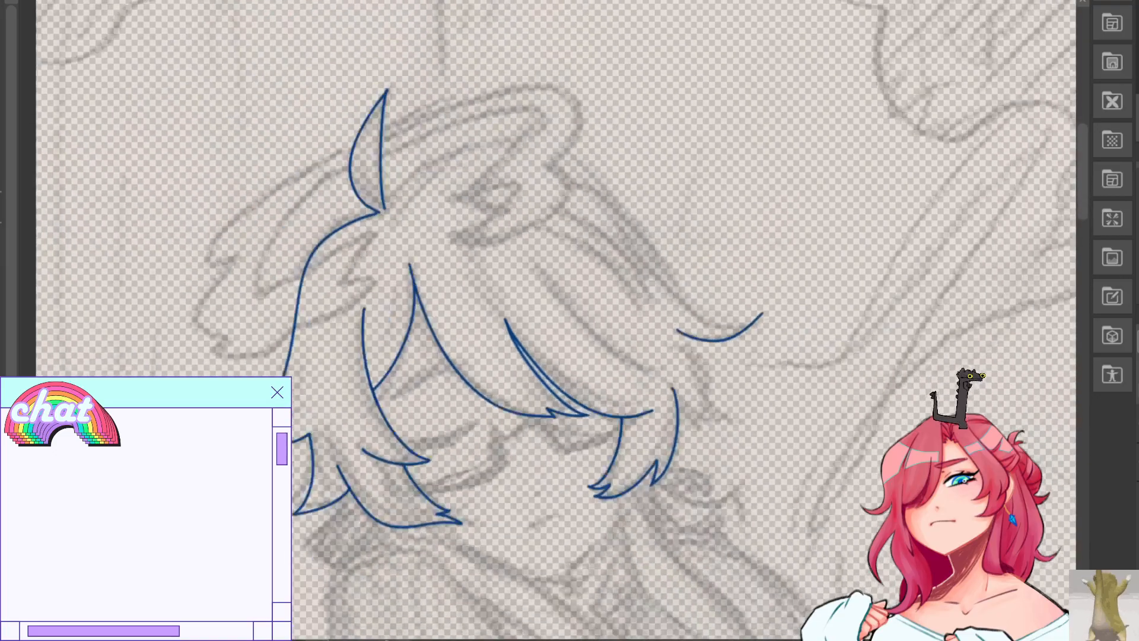
pyautogui.hotkey('ctrl', '+')
pyautogui.hotkey('ctrl', 'z')
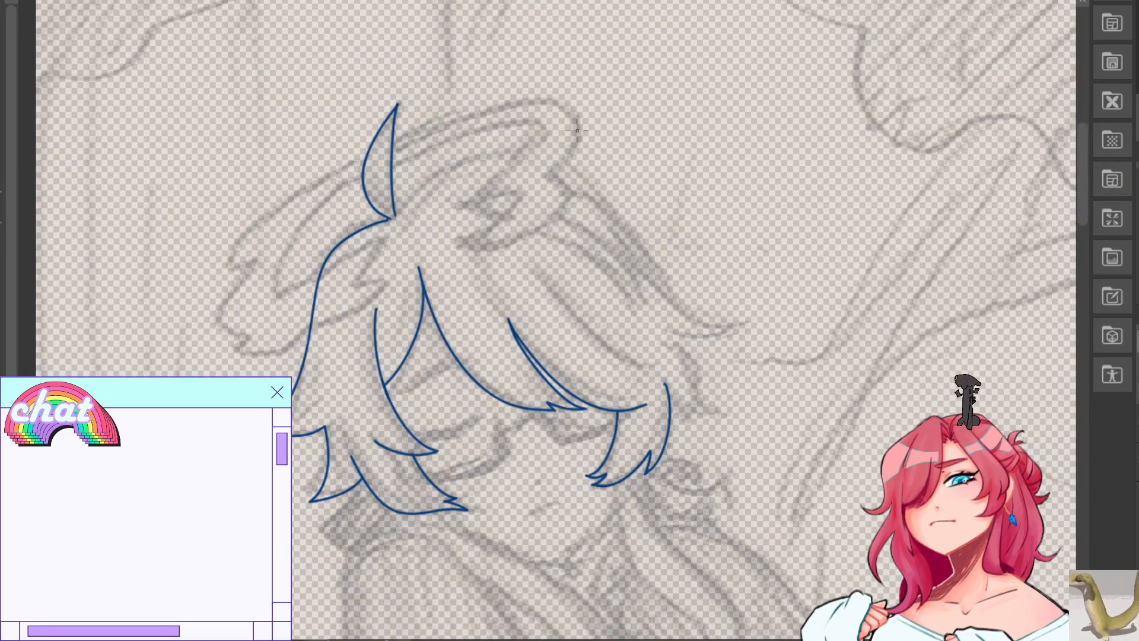
# Retrace the head outline as a broad arc from the crown tuft's base down to the tip of the outward-flicked side strand.
pyautogui.moveTo(446, 192); pyautogui.dragTo(674, 272)
pyautogui.hotkey('ctrl', 'z')
pyautogui.hotkey('ctrl', 'z')
pyautogui.moveTo(421, 220)
pyautogui.mouseDown()
pyautogui.moveTo(697, 321)
pyautogui.moveTo(537, 183)
pyautogui.moveTo(710, 325)
pyautogui.moveTo(676, 306)
pyautogui.moveTo(728, 321)
pyautogui.mouseUp()
pyautogui.hotkey('ctrl', 'z')
pyautogui.hotkey('ctrl', 'z')
pyautogui.moveTo(403, 214)
pyautogui.mouseDown()
pyautogui.moveTo(667, 284)
pyautogui.moveTo(502, 171)
pyautogui.moveTo(650, 250)
pyautogui.mouseUp()
pyautogui.hotkey('ctrl', 'z')
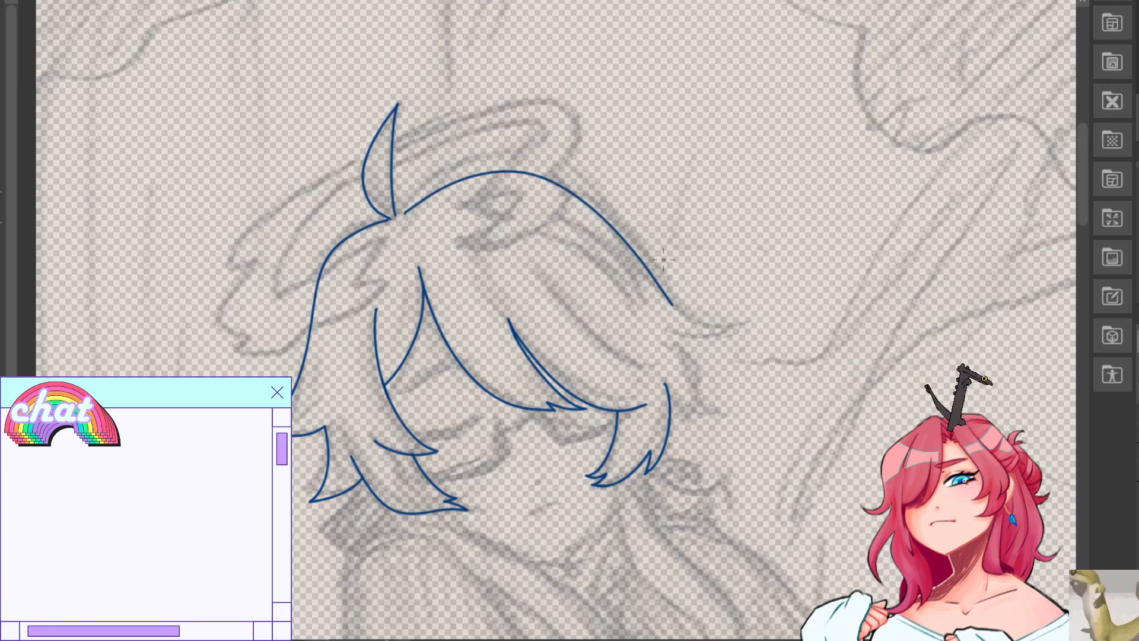
pyautogui.moveTo(681, 308); pyautogui.dragTo(734, 320)
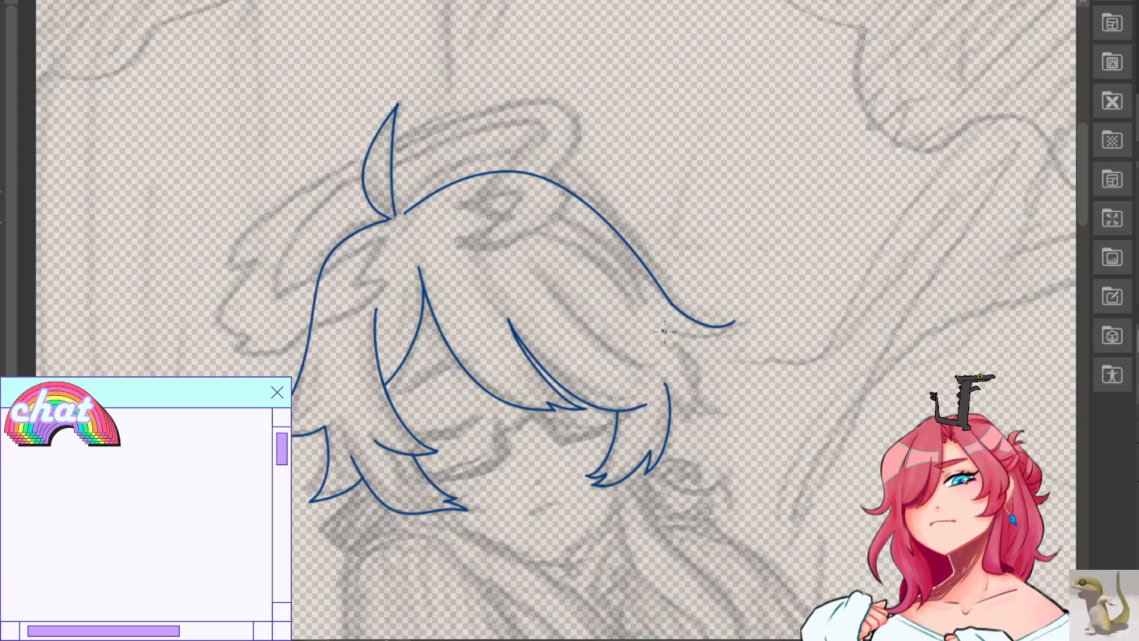
pyautogui.hotkey('ctrl', 'z')
pyautogui.moveTo(661, 332); pyautogui.dragTo(745, 327)
pyautogui.hotkey('ctrl', 'z')
pyautogui.moveTo(663, 333); pyautogui.dragTo(745, 312)
pyautogui.hotkey('ctrl', 'z')
# Trace the lower edge of the flicked side strand from its tip back toward the hair, using the mirrored view.
pyautogui.press('h')
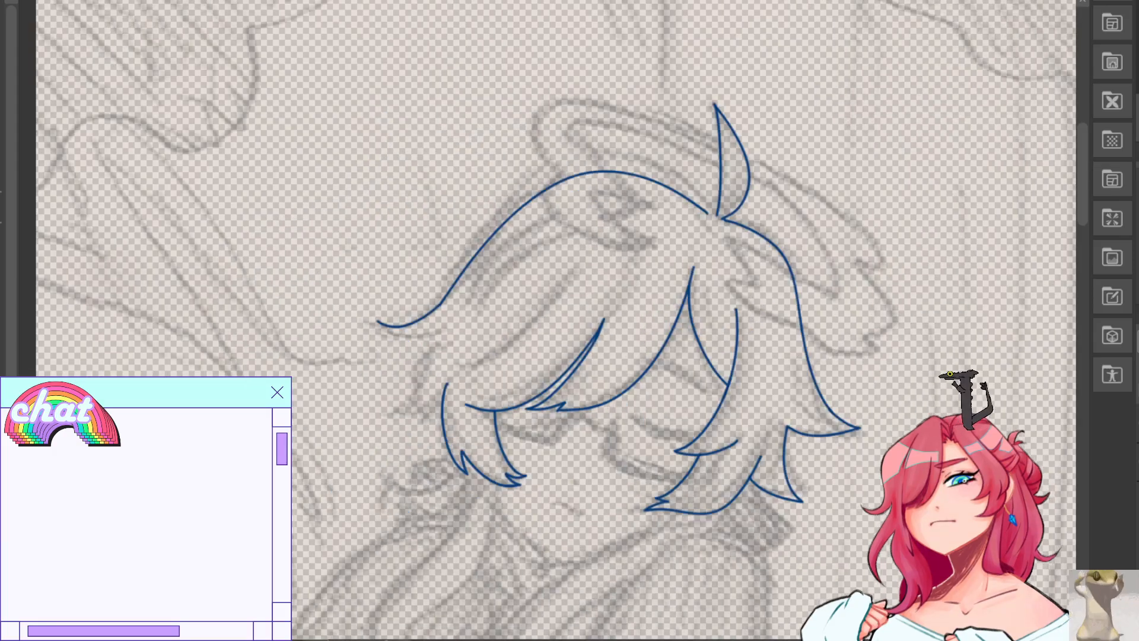
pyautogui.hotkey('ctrl', '+')
pyautogui.hotkey('ctrl', '+')
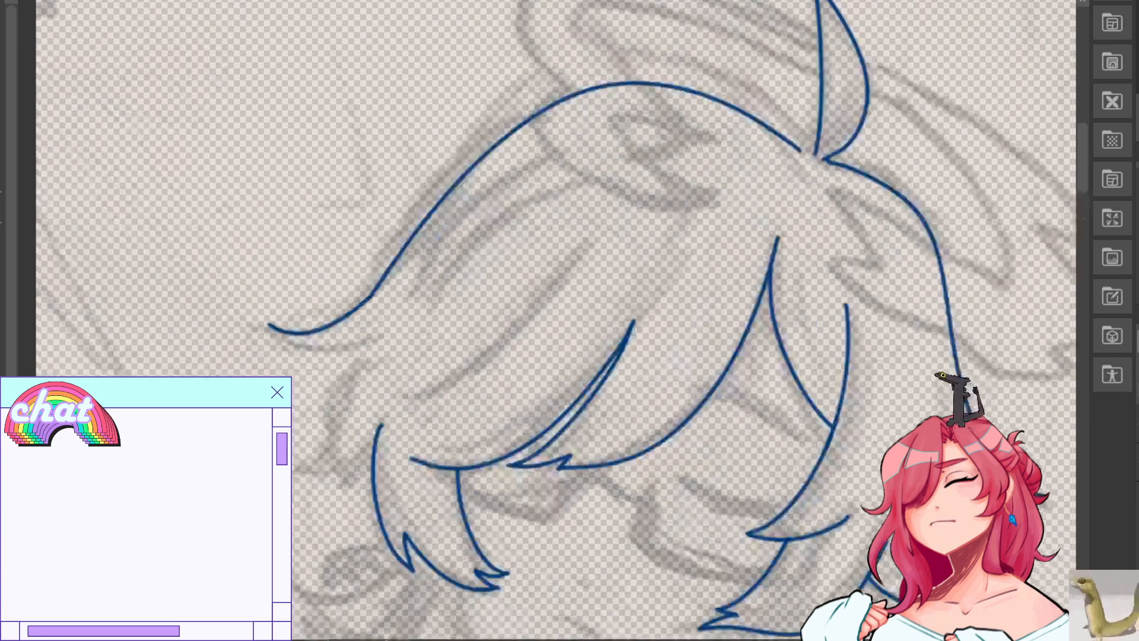
pyautogui.moveTo(811, 347); pyautogui.dragTo(777, 312)
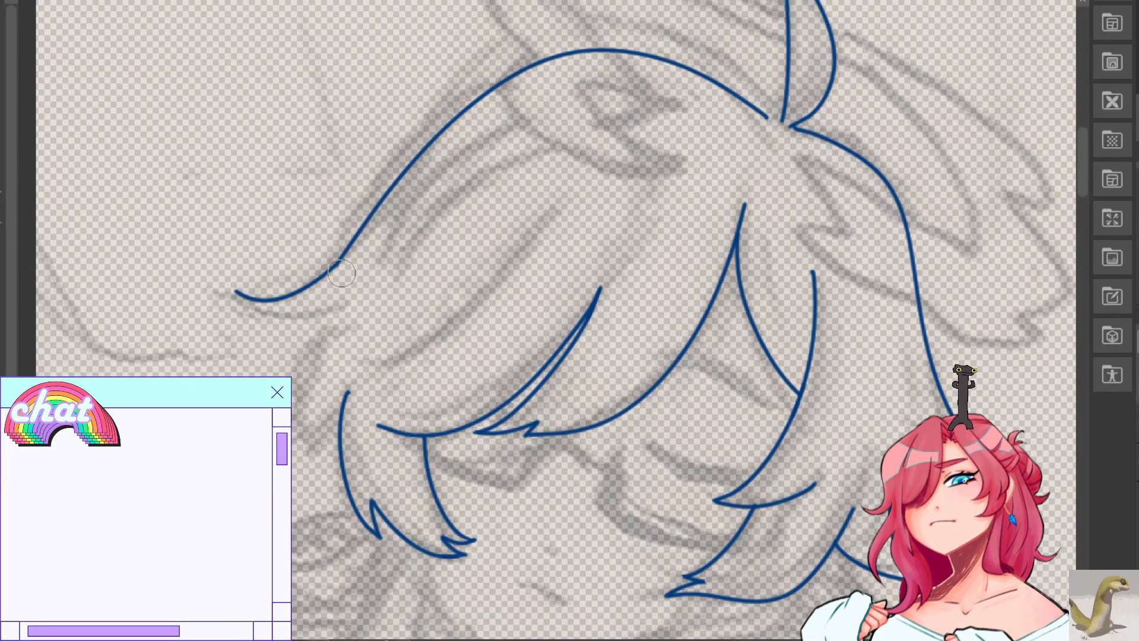
pyautogui.moveTo(236, 290)
pyautogui.mouseDown()
pyautogui.moveTo(348, 300)
pyautogui.moveTo(321, 321)
pyautogui.moveTo(352, 295)
pyautogui.moveTo(308, 458)
pyautogui.mouseUp()
pyautogui.hotkey('ctrl', 'z')
pyautogui.hotkey('ctrl', 'z')
pyautogui.hotkey('ctrl', 'z')
# Trace the small pointed lock beneath the flicked strand, with its inner edge running back up to the neighbouring front lock.
pyautogui.moveTo(347, 301); pyautogui.dragTo(306, 437)
pyautogui.hotkey('ctrl', 'z')
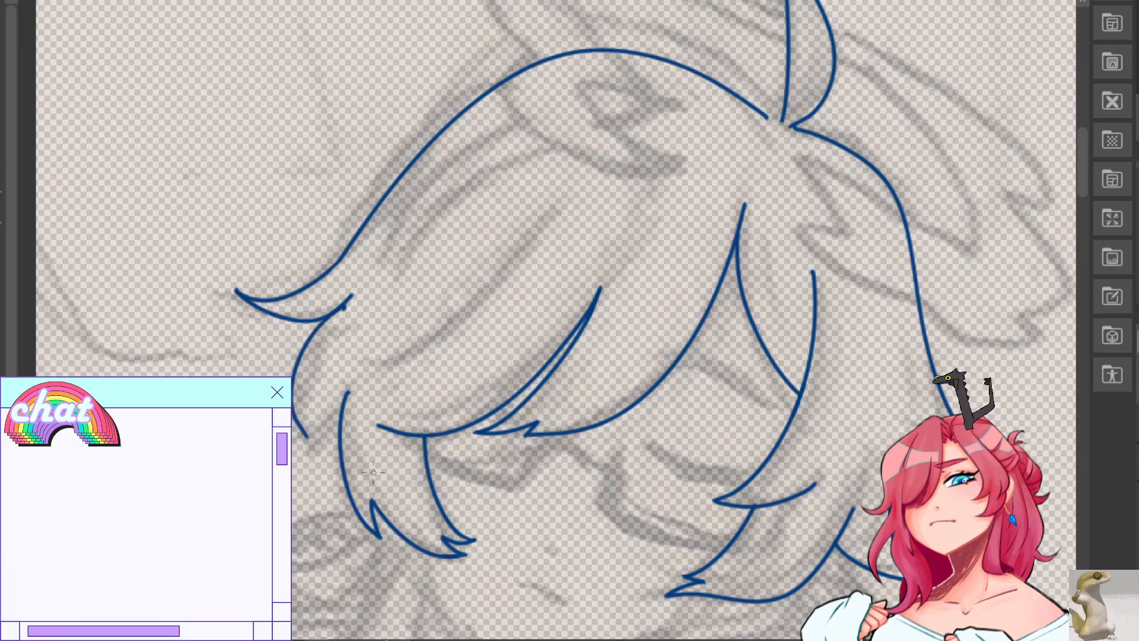
pyautogui.hotkey('ctrl', 'z')
pyautogui.press('h')
pyautogui.moveTo(791, 314)
pyautogui.mouseDown()
pyautogui.moveTo(814, 475)
pyautogui.moveTo(822, 409)
pyautogui.moveTo(808, 442)
pyautogui.mouseUp()
pyautogui.hotkey('ctrl', 'z')
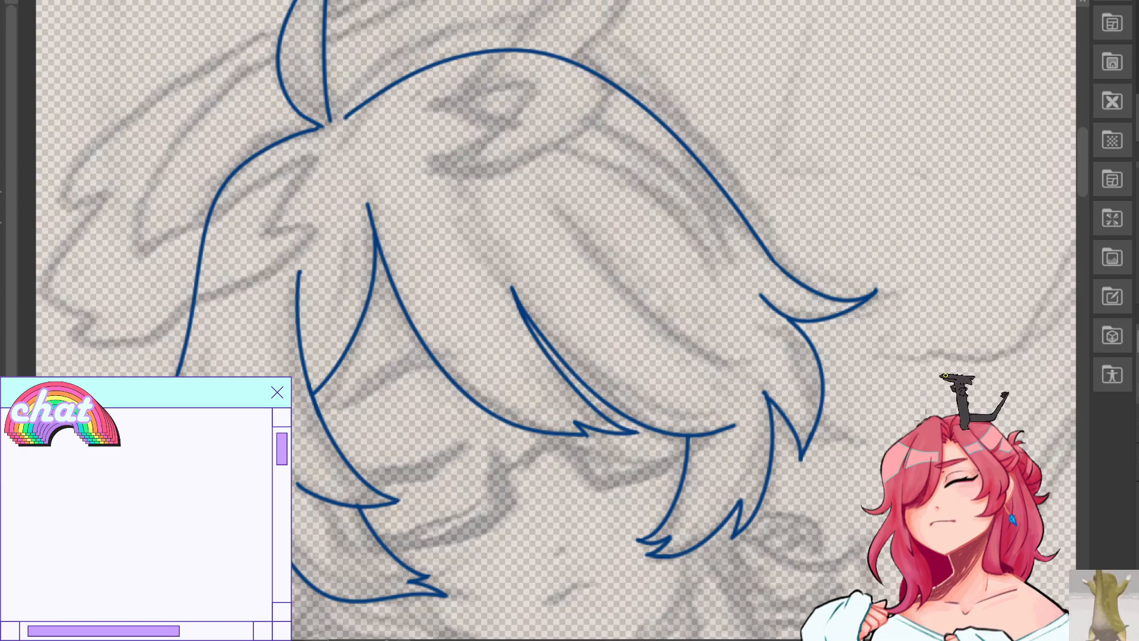
# Try to add a small spike beside the tip of the pointed side lock.
pyautogui.moveTo(843, 362); pyautogui.dragTo(876, 362)
pyautogui.scroll(-3, 558, 320)
pyautogui.hscroll(8, 558, 320)
pyautogui.hscroll(-7, 557, 320)
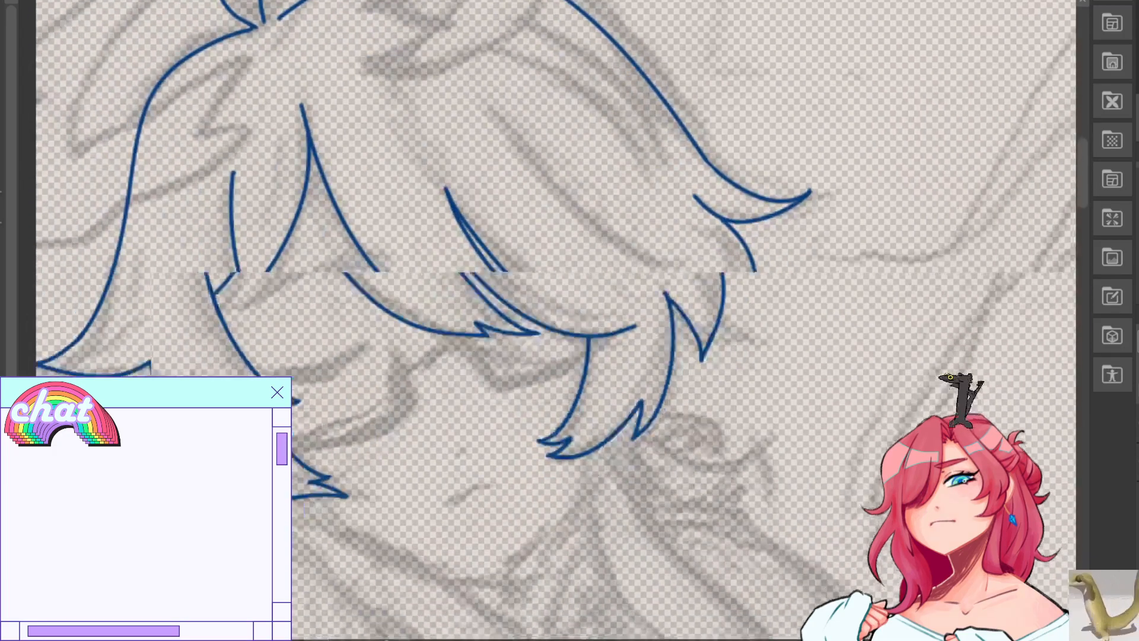
pyautogui.hscroll(1, 558, 320)
pyautogui.hscroll(-1, 557, 320)
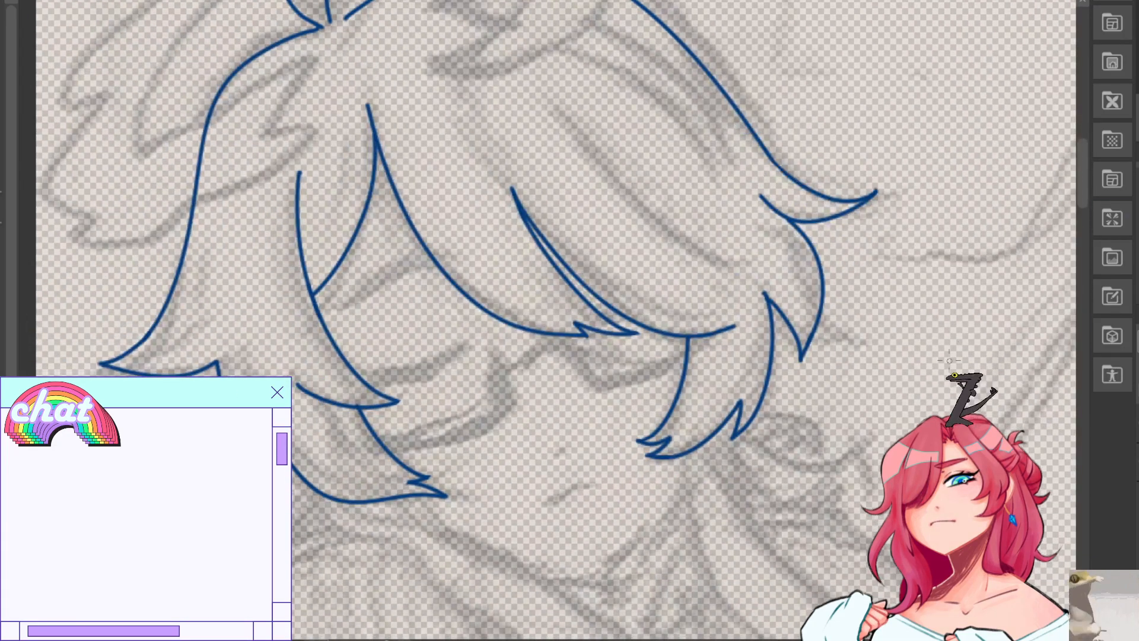
pyautogui.moveTo(820, 313); pyautogui.dragTo(878, 336)
pyautogui.hotkey('ctrl', 'z')
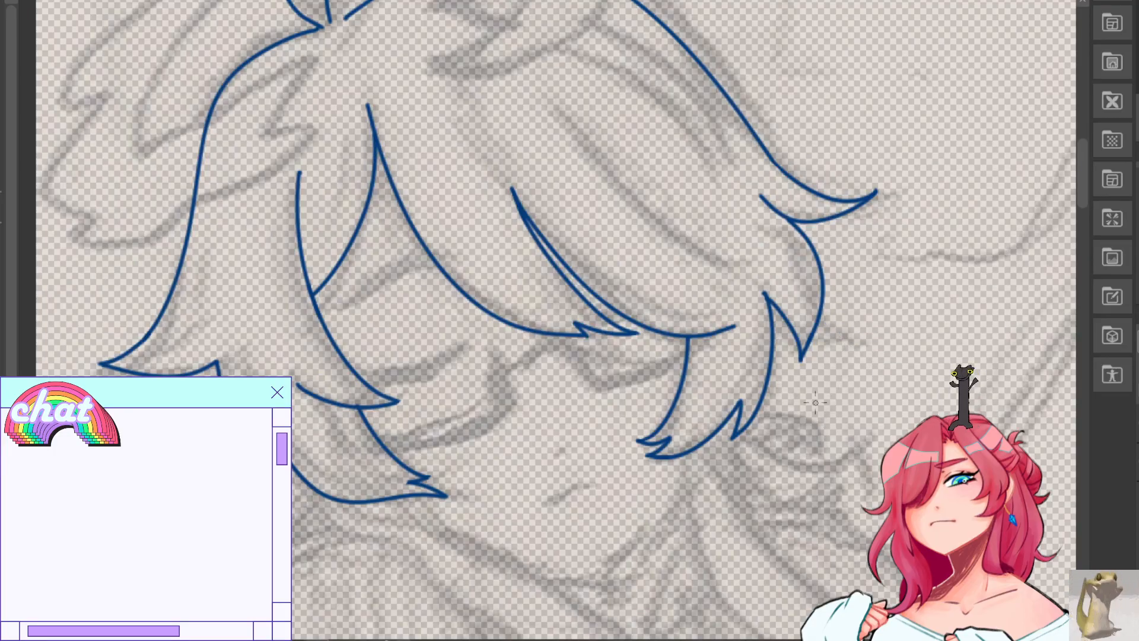
# Close the gap between the head outline and the base of the crown tuft.
pyautogui.moveTo(391, 107)
pyautogui.mouseDown()
pyautogui.moveTo(463, 337)
pyautogui.moveTo(556, 306)
pyautogui.mouseUp()
pyautogui.moveTo(497, 216); pyautogui.dragTo(508, 221)
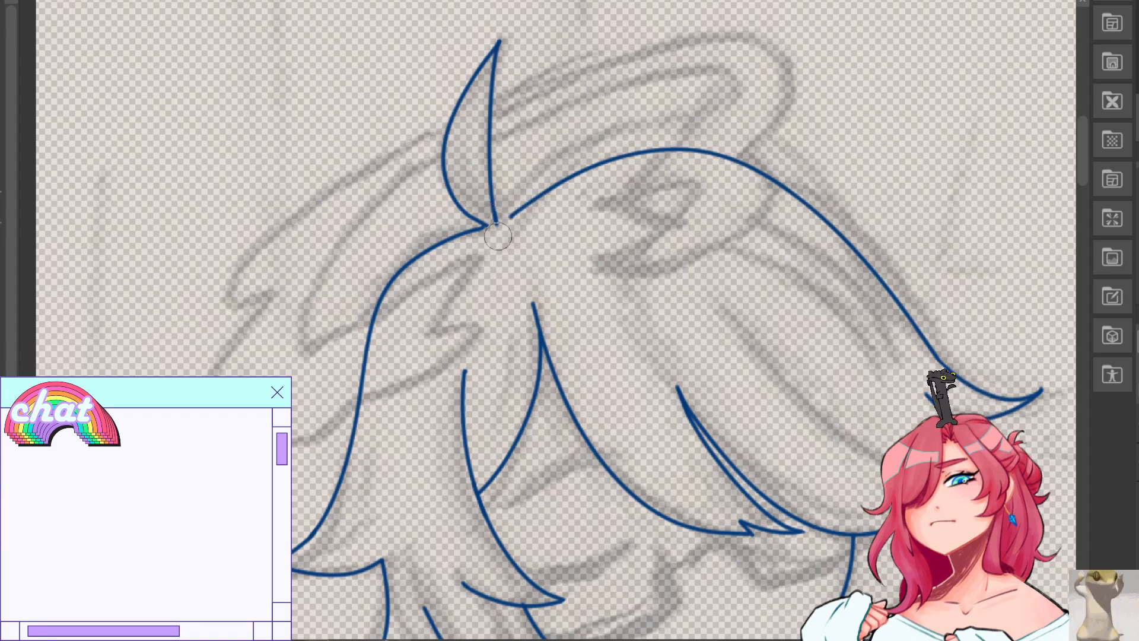
pyautogui.moveTo(510, 217); pyautogui.dragTo(496, 224)
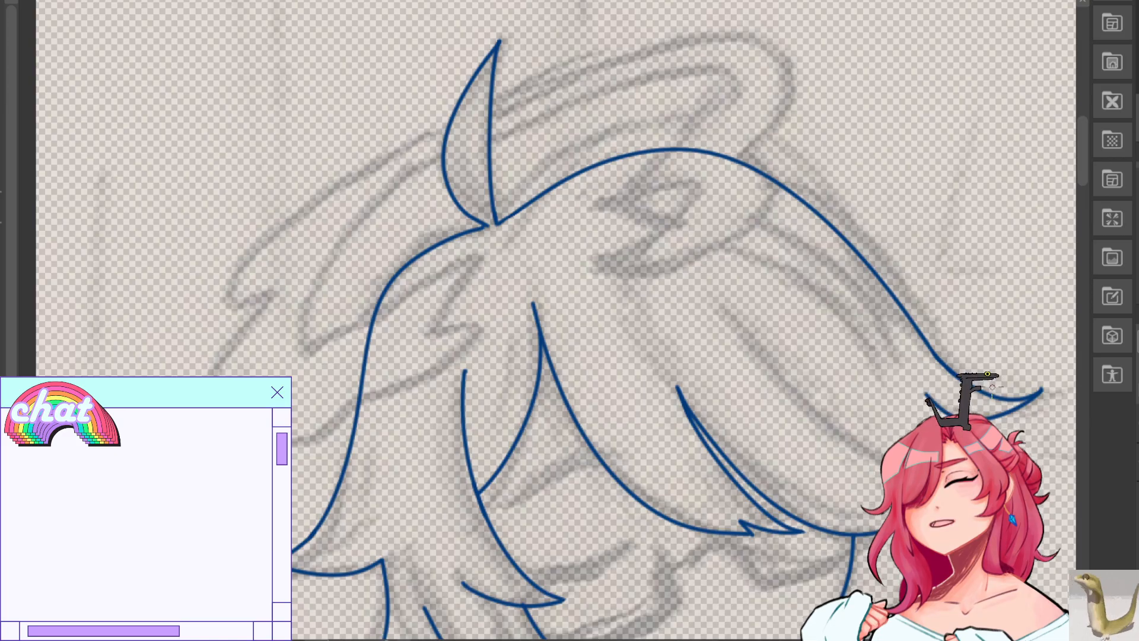
# Examine the complete traced hair outline against the pencil sketch, close up and as a whole, including in the mirrored view.
pyautogui.moveTo(653, 415); pyautogui.dragTo(687, 150)
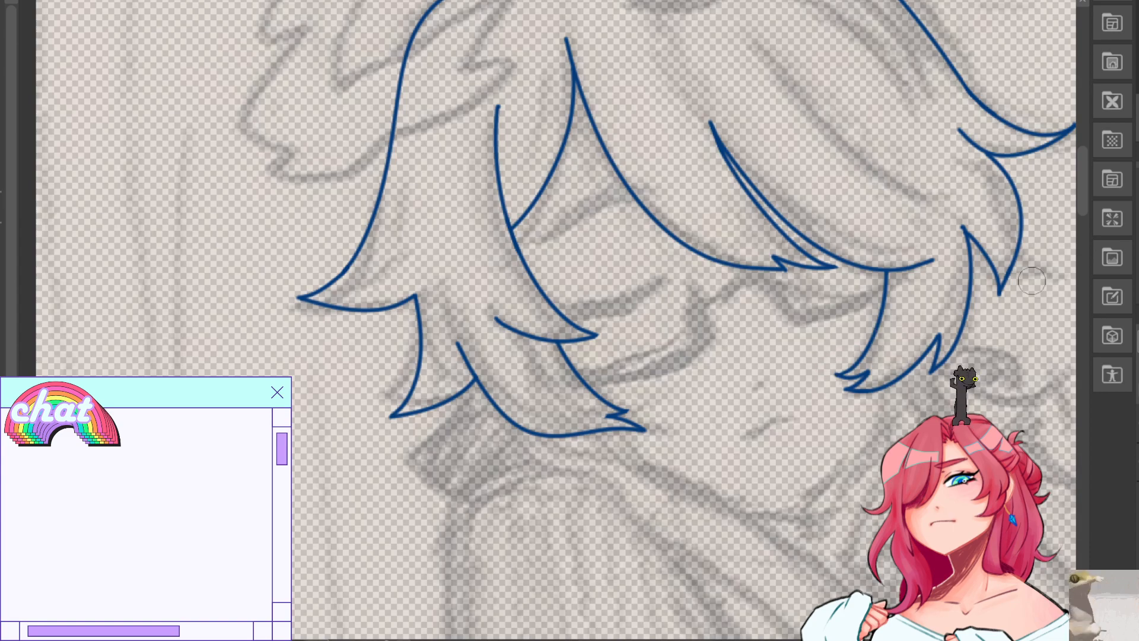
pyautogui.hotkey('ctrl', '+')
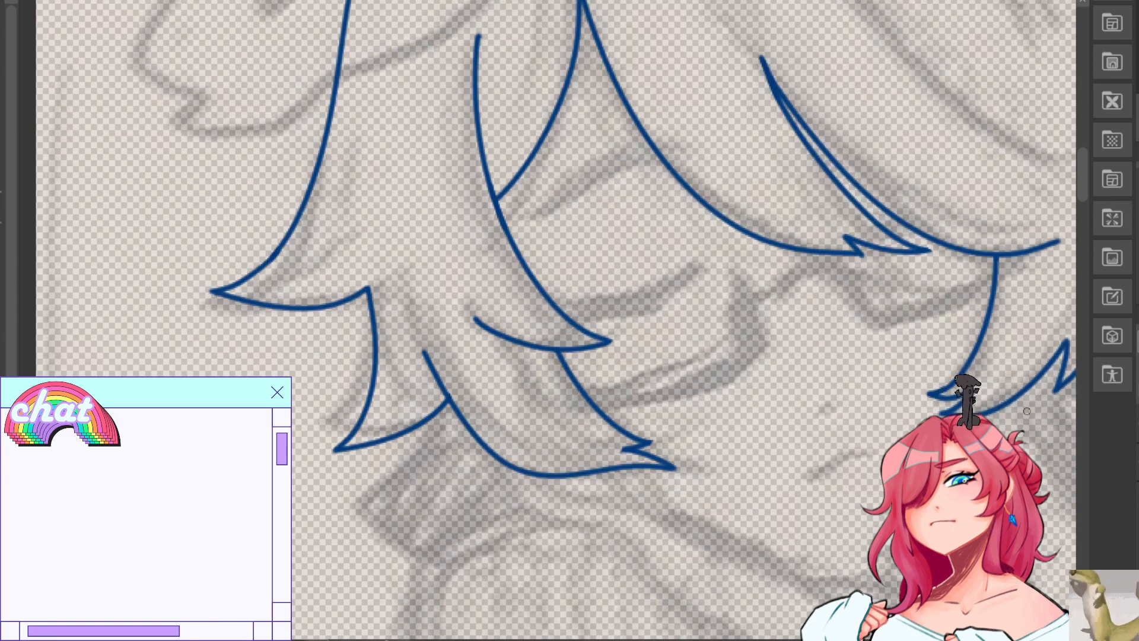
pyautogui.press('h')
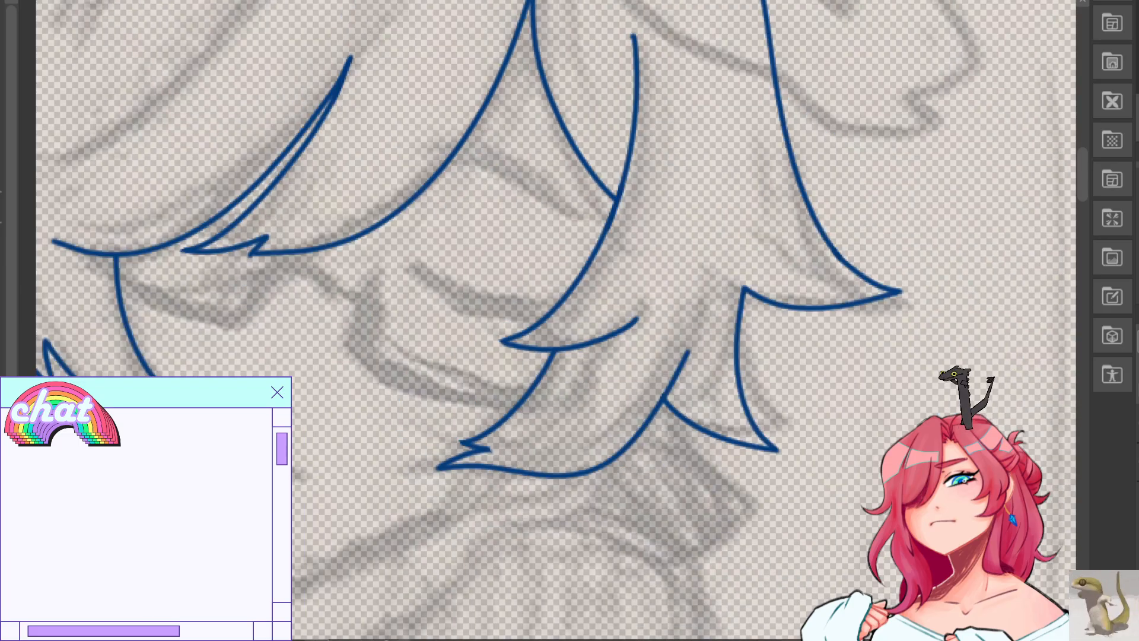
pyautogui.hotkey('ctrl', '-')
pyautogui.hotkey('ctrl', '-')
pyautogui.hotkey('ctrl', '-')
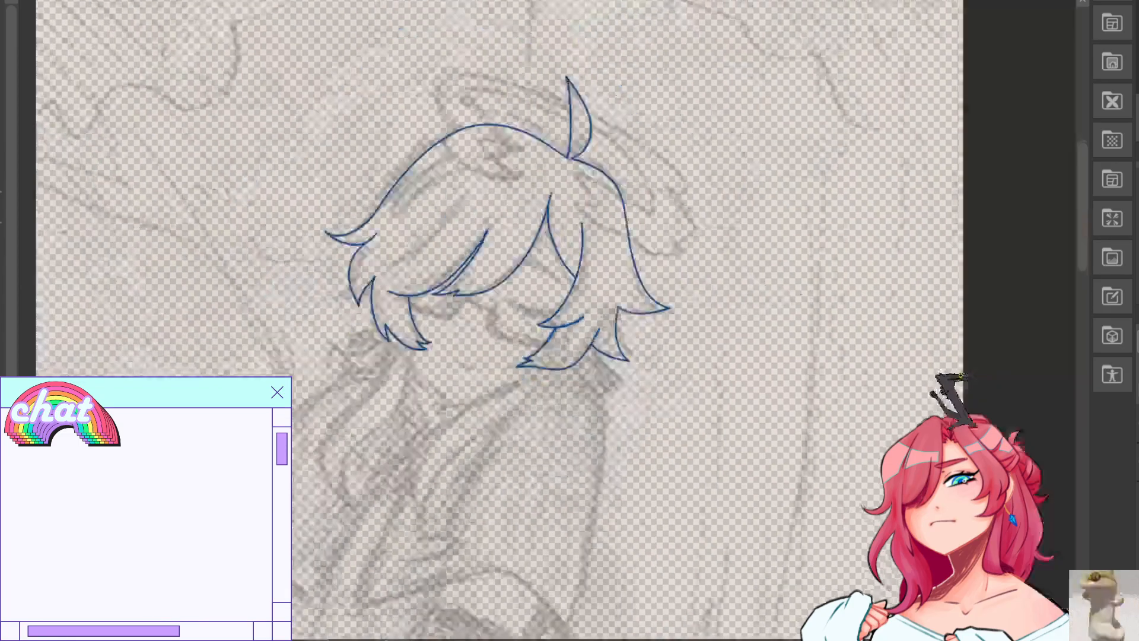
pyautogui.hotkey('ctrl', '+')
pyautogui.hotkey('ctrl', '+')
pyautogui.hotkey('ctrl', '+')
pyautogui.hotkey('ctrl', '+')
pyautogui.hotkey('ctrl', '+')
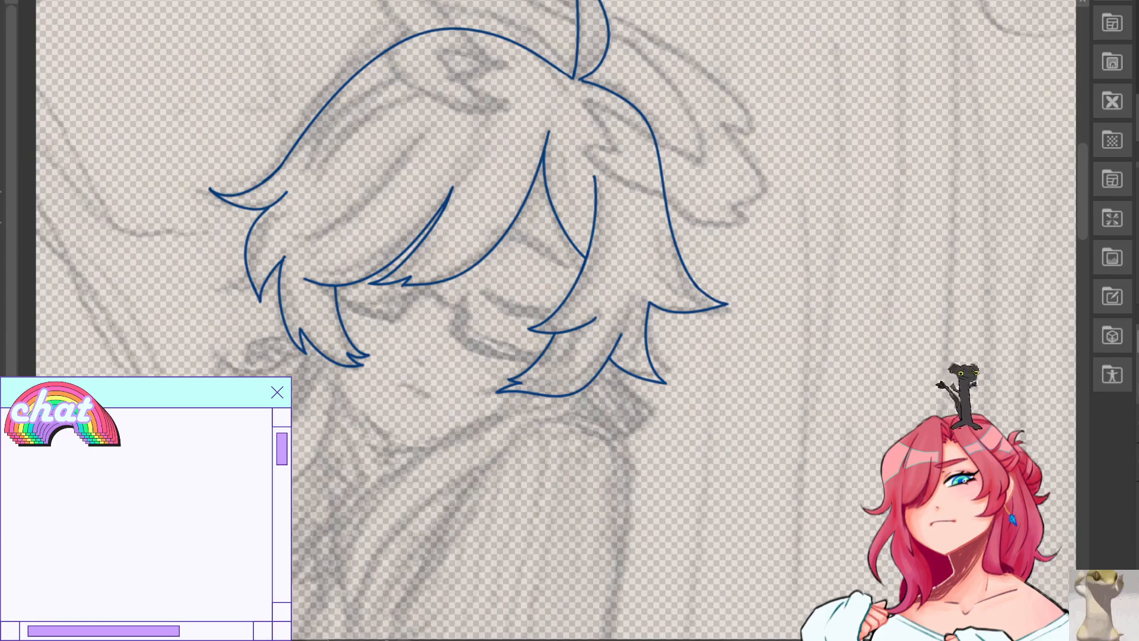
pyautogui.hscroll(3, 958, 88)
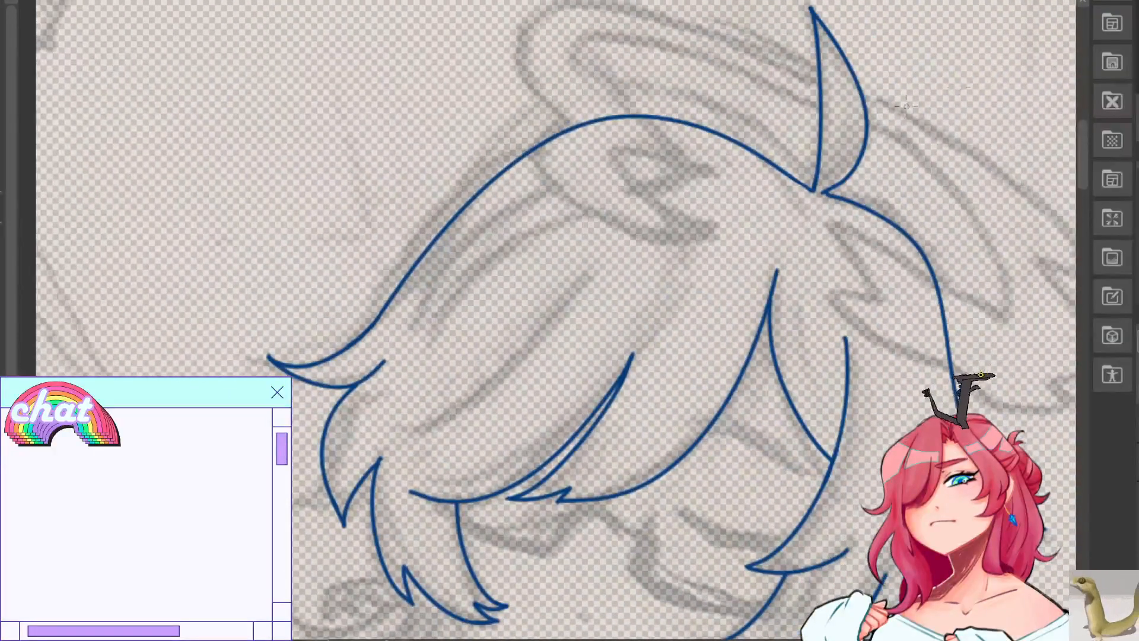
pyautogui.moveTo(429, 315)
pyautogui.mouseDown()
pyautogui.moveTo(431, 346)
pyautogui.moveTo(574, 187)
pyautogui.mouseUp()
pyautogui.moveTo(430, 352); pyautogui.dragTo(534, 226)
pyautogui.hotkey('ctrl', 'z')
pyautogui.hotkey('ctrl', 'z')
pyautogui.press('h')
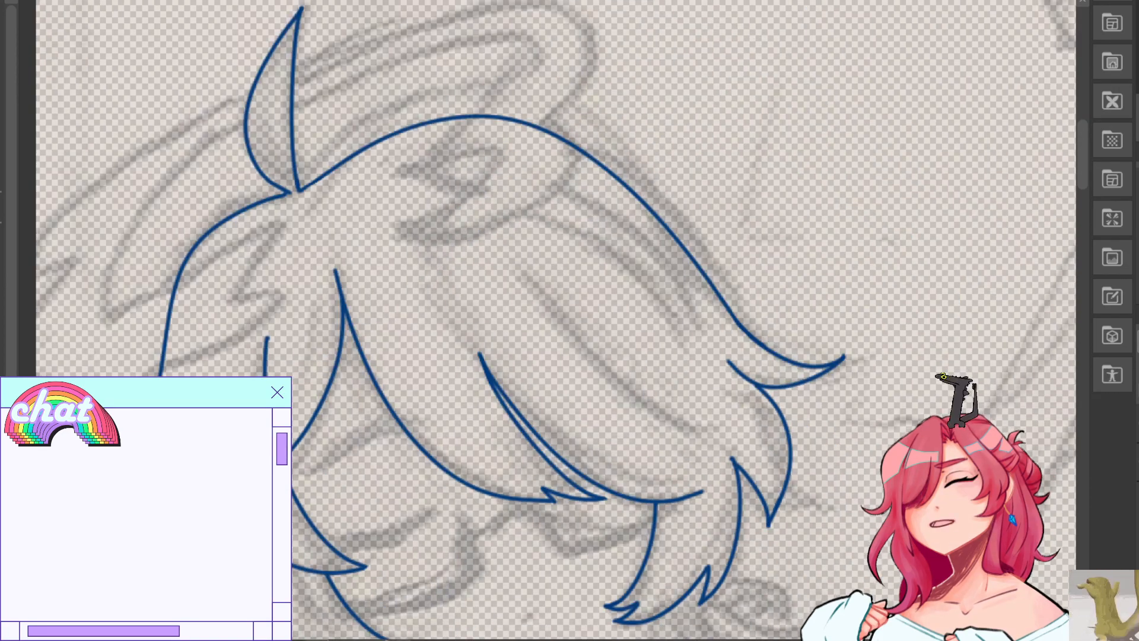
# Clear the traced blue hair lines so that only the pencil sketch is left to trace.
pyautogui.moveTo(533, 356); pyautogui.dragTo(699, 456)
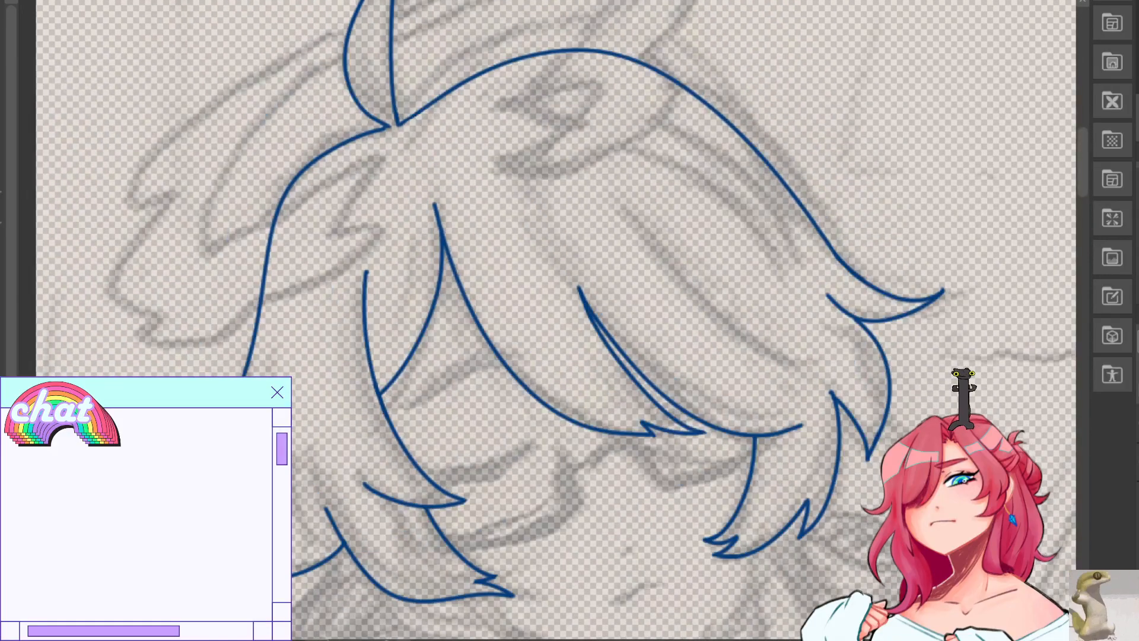
pyautogui.moveTo(593, 356); pyautogui.dragTo(659, 356)
pyautogui.press('Delete')
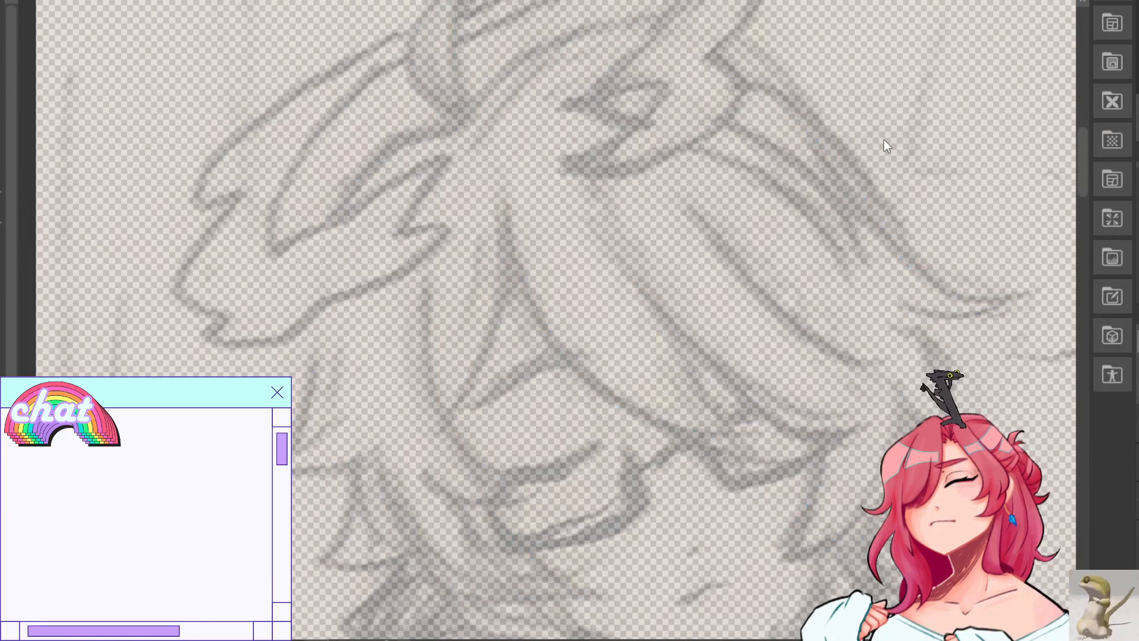
# Switch to a textured brush, testing it with loose scribbles over the face and undoing each one.
pyautogui.moveTo(735, 396)
pyautogui.mouseDown()
pyautogui.moveTo(792, 428)
pyautogui.moveTo(807, 352)
pyautogui.moveTo(866, 504)
pyautogui.mouseUp()
pyautogui.hotkey('ctrl', 'z')
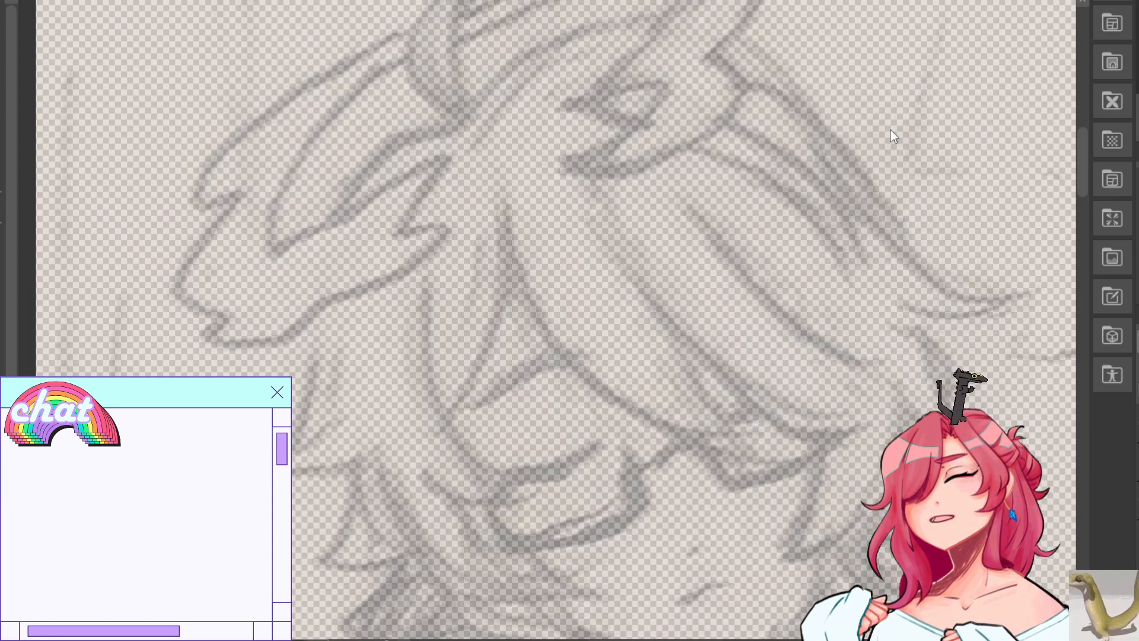
pyautogui.moveTo(534, 377)
pyautogui.mouseDown()
pyautogui.moveTo(570, 468)
pyautogui.moveTo(745, 558)
pyautogui.mouseUp()
pyautogui.hotkey('ctrl', 'z')
pyautogui.moveTo(625, 353)
pyautogui.mouseDown()
pyautogui.moveTo(699, 356)
pyautogui.moveTo(785, 590)
pyautogui.mouseUp()
pyautogui.hotkey('ctrl', 'z')
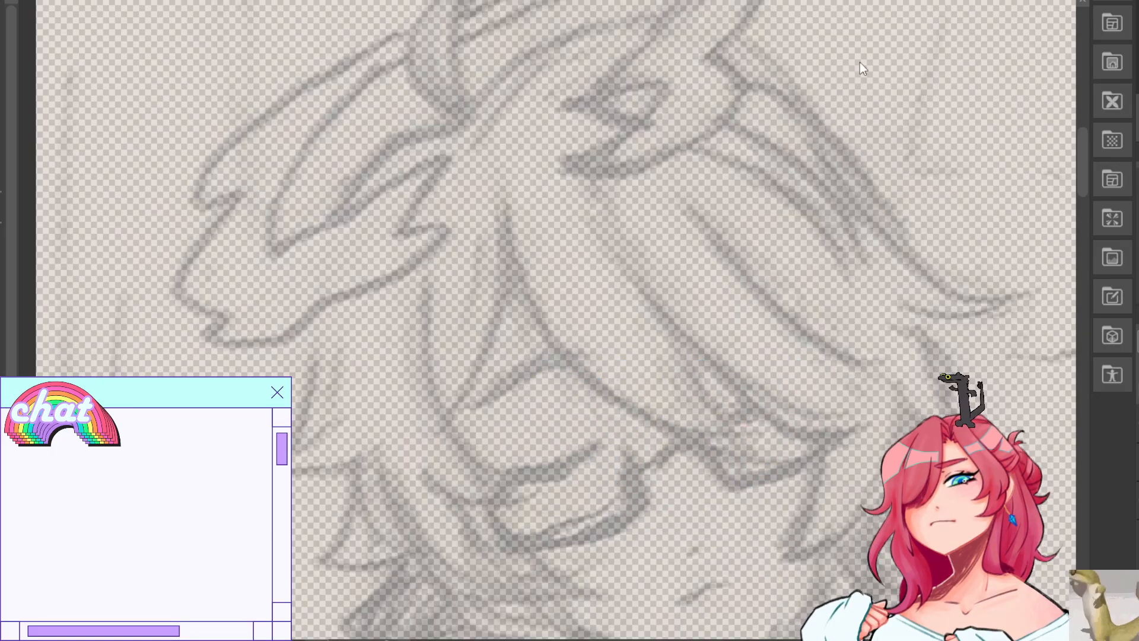
pyautogui.moveTo(609, 371)
pyautogui.mouseDown()
pyautogui.moveTo(673, 531)
pyautogui.moveTo(820, 564)
pyautogui.mouseUp()
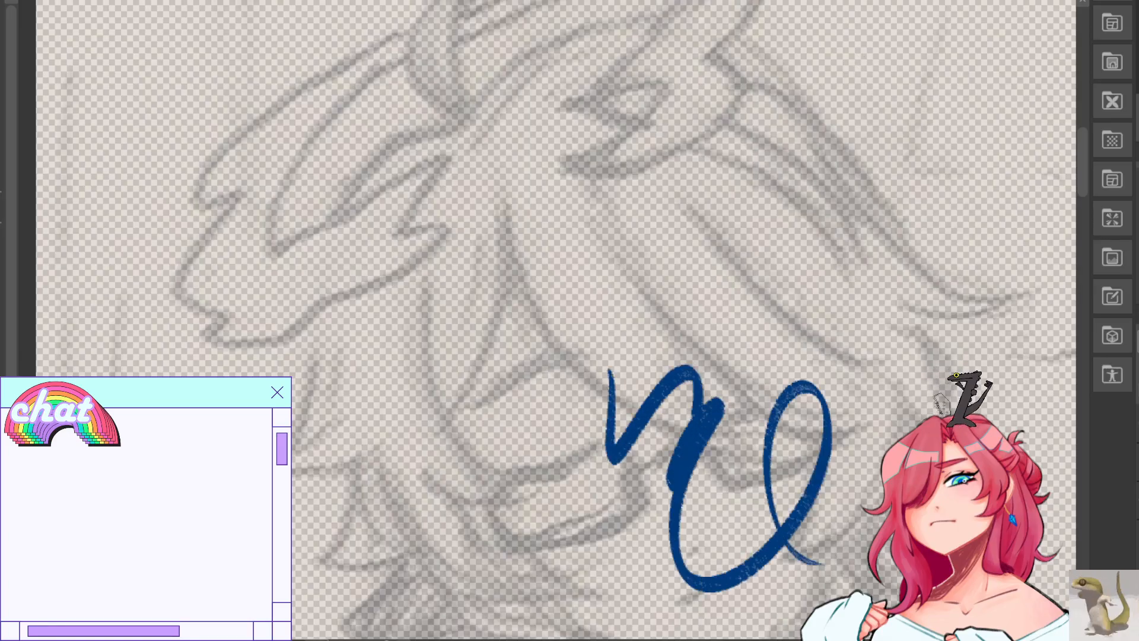
pyautogui.hotkey('ctrl', 'z')
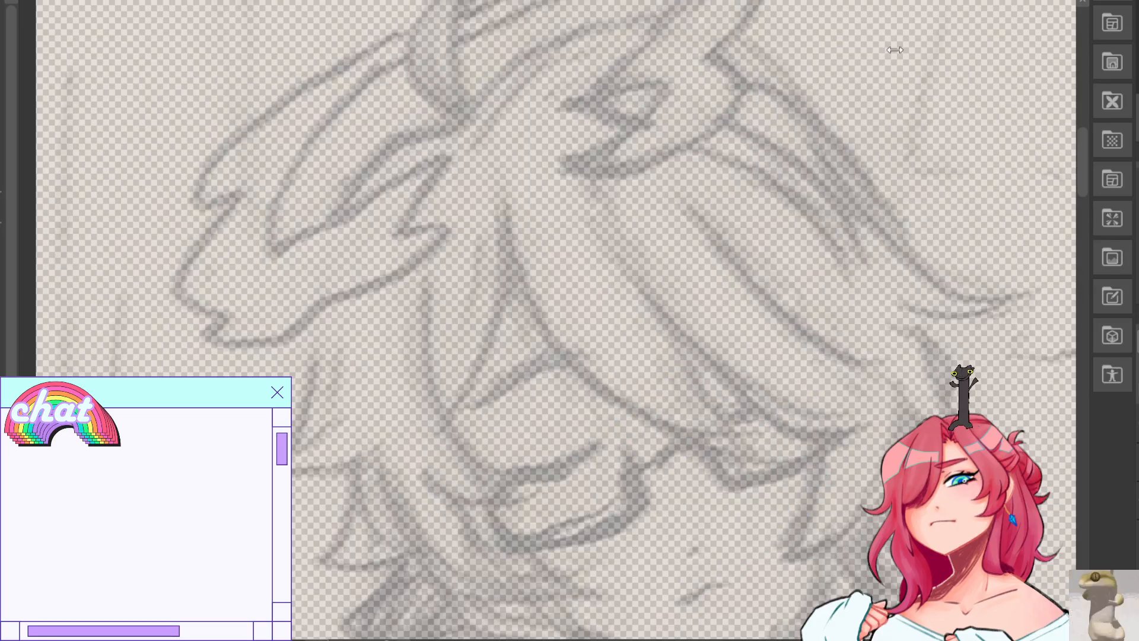
pyautogui.moveTo(671, 347); pyautogui.dragTo(872, 546)
pyautogui.hotkey('ctrl', 'z')
# Reduce the brush size and test it with a short zigzag scribble, undoing the scribble.
pyautogui.press('[')
pyautogui.press('[')
pyautogui.press('[')
pyautogui.press('[')
pyautogui.press('[')
pyautogui.press('[')
pyautogui.press('[')
pyautogui.press('[')
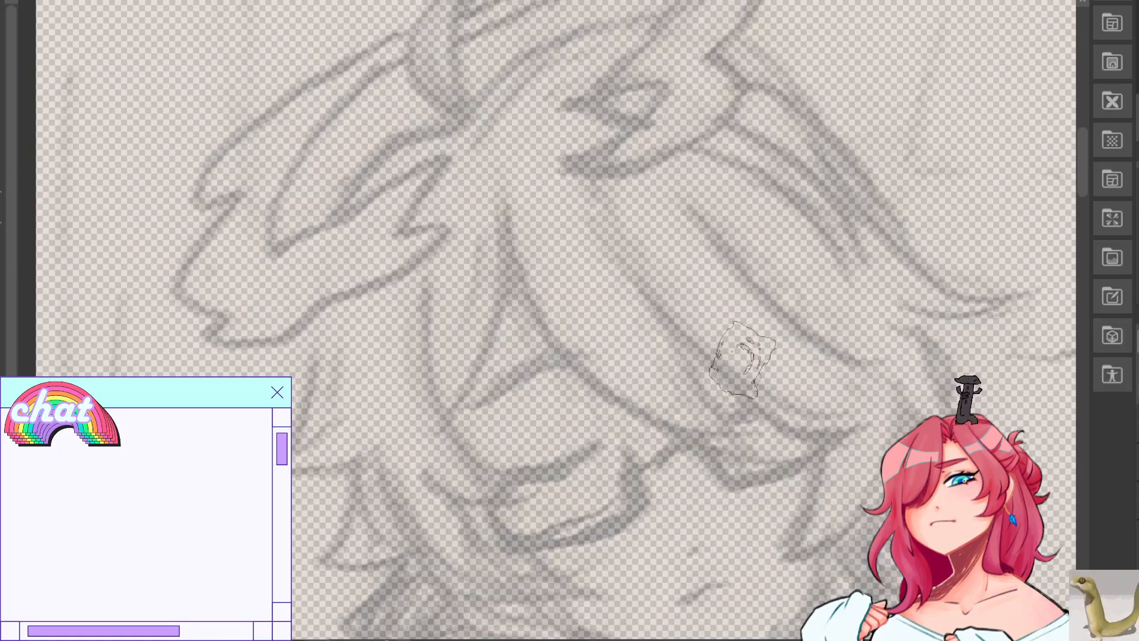
pyautogui.moveTo(749, 339)
pyautogui.mouseDown()
pyautogui.moveTo(773, 331)
pyautogui.moveTo(857, 493)
pyautogui.mouseUp()
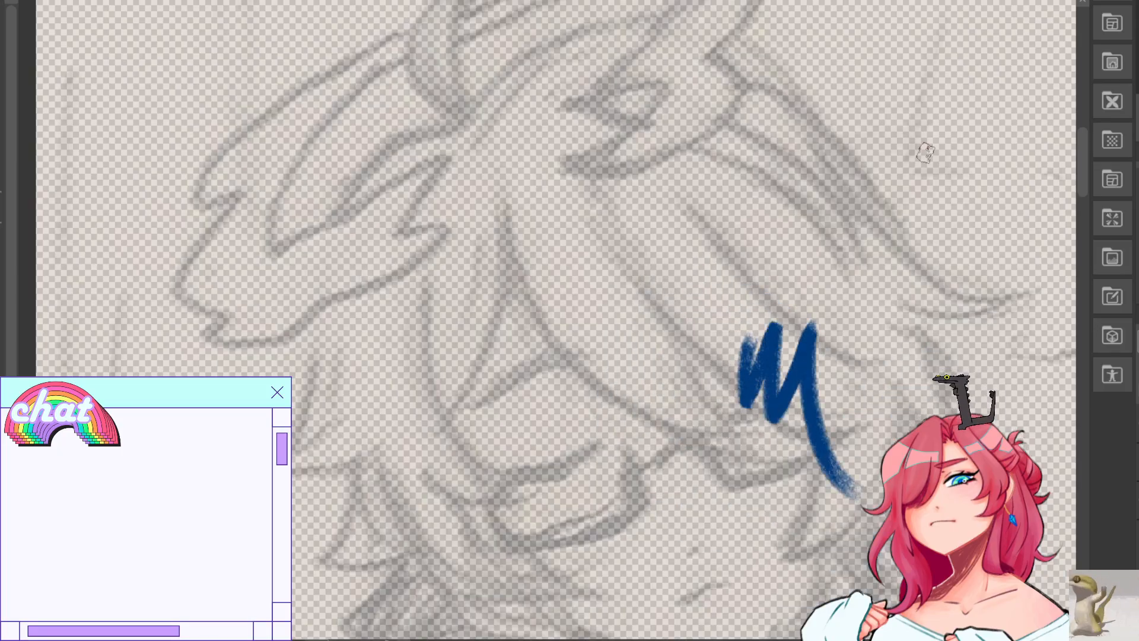
pyautogui.hotkey('ctrl', 'z')
# Trace the long curved lower edge of the sketched fringe and a shorter strand line meeting its tip, redoing strokes that miss the shape.
pyautogui.moveTo(500, 205)
pyautogui.mouseDown()
pyautogui.moveTo(507, 252)
pyautogui.moveTo(729, 423)
pyautogui.mouseUp()
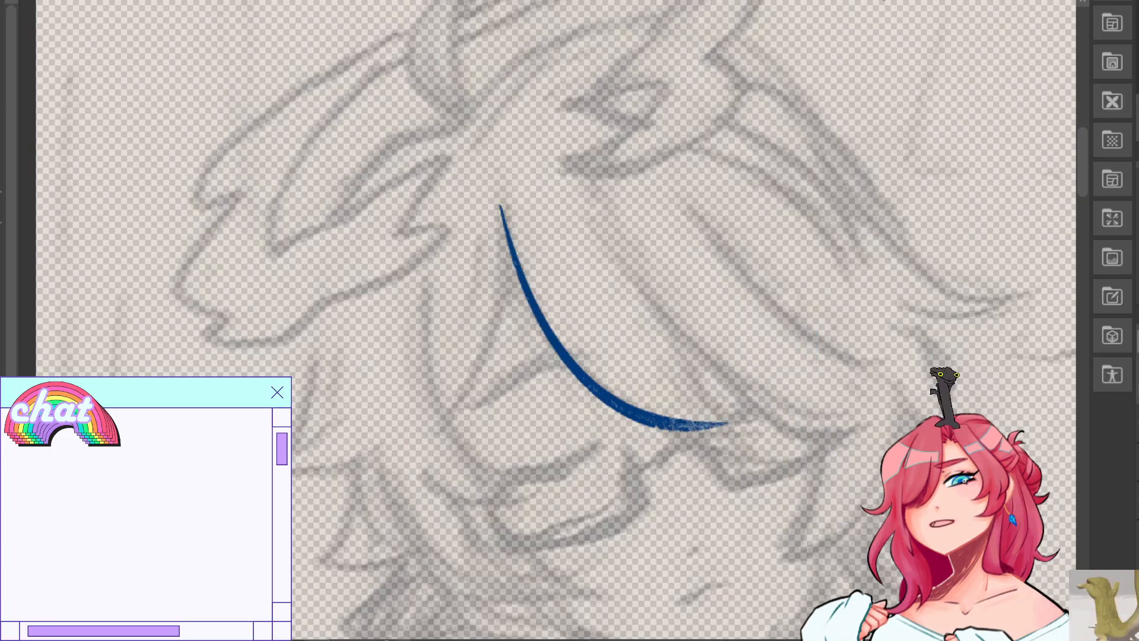
pyautogui.moveTo(619, 253); pyautogui.dragTo(758, 422)
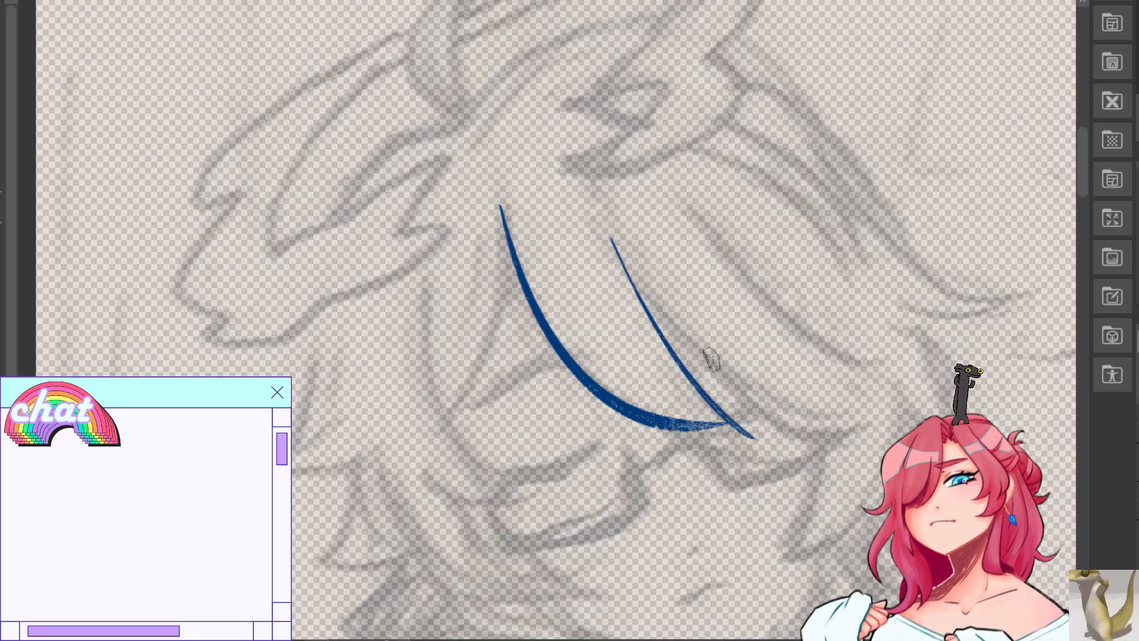
pyautogui.hotkey('ctrl', 'z')
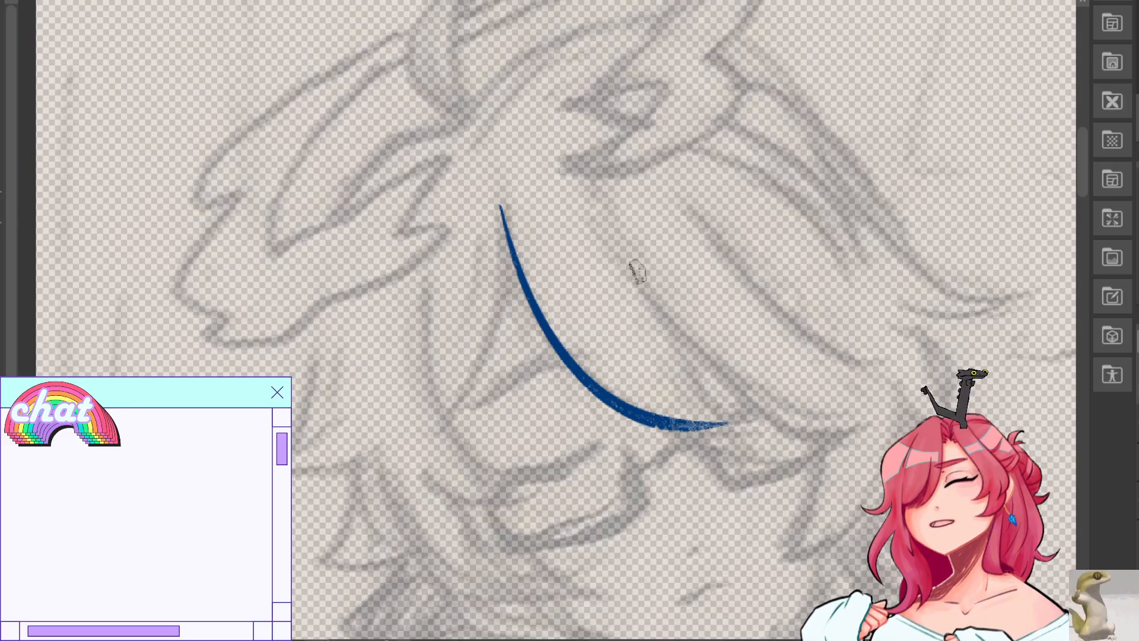
pyautogui.moveTo(627, 265); pyautogui.dragTo(757, 428)
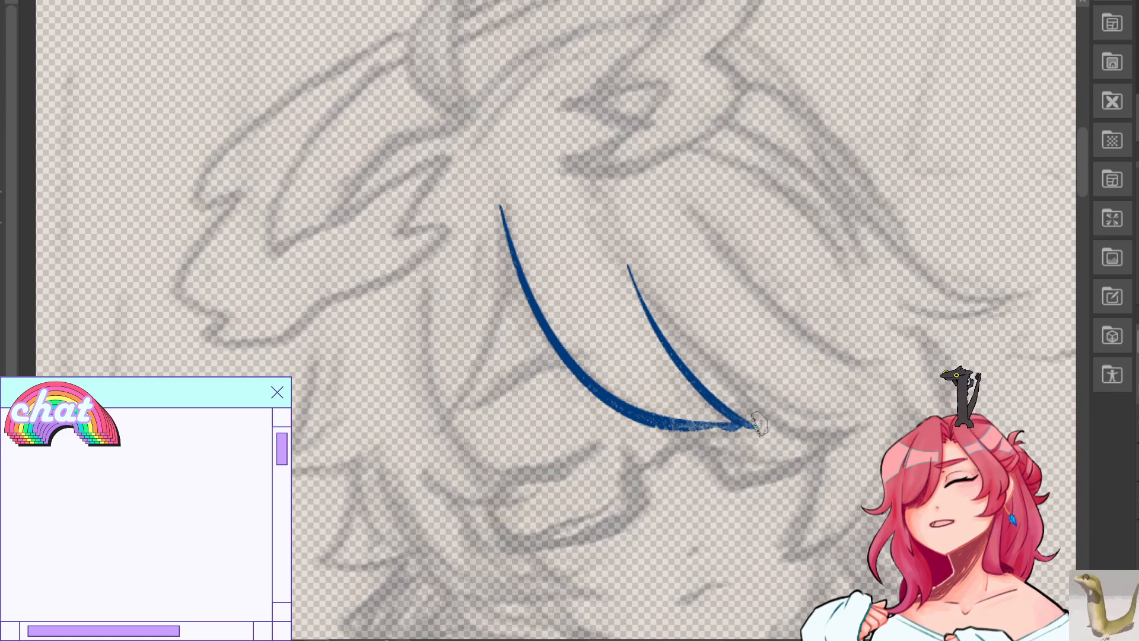
pyautogui.press('h')
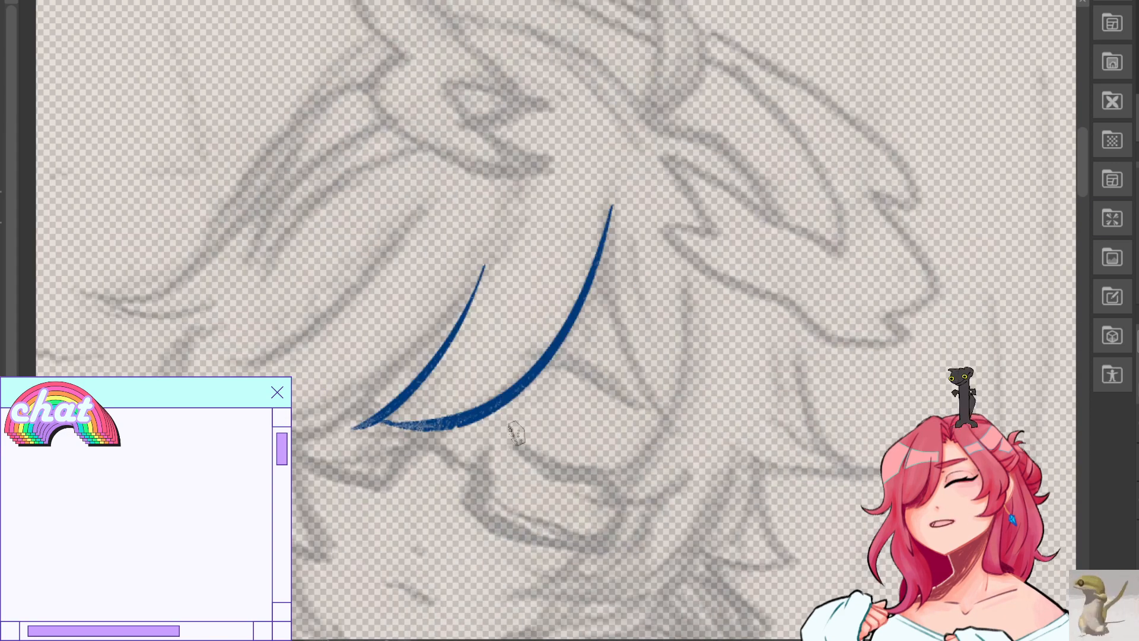
pyautogui.moveTo(476, 264); pyautogui.dragTo(291, 439)
pyautogui.hotkey('ctrl', 'z')
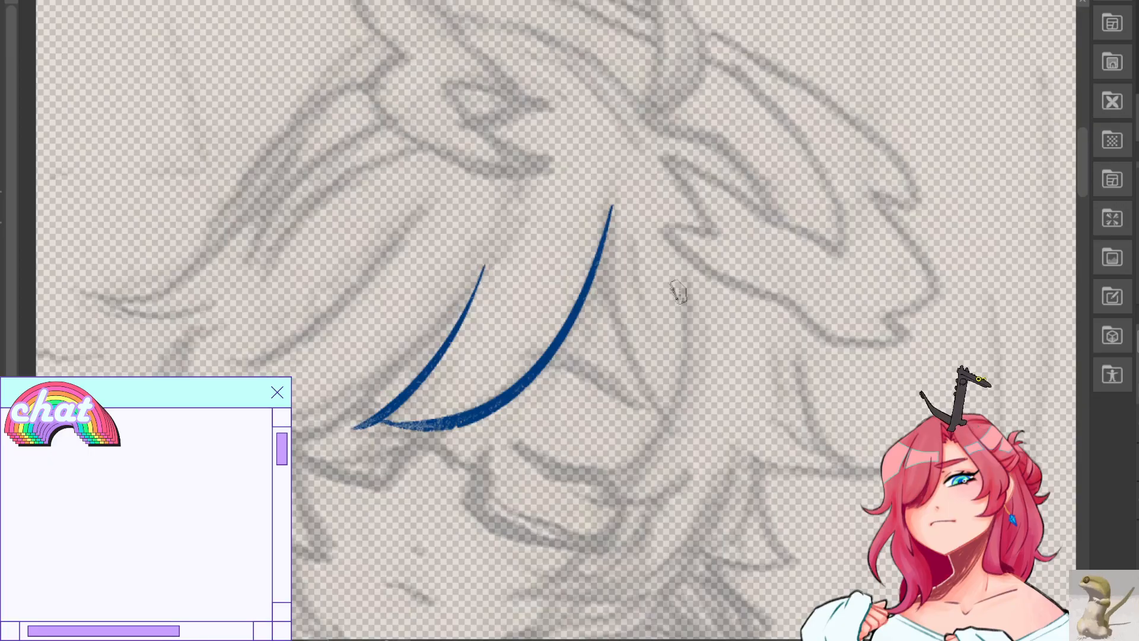
# Trace the thin curved strand branching from the fringe's parting down toward the brow.
pyautogui.moveTo(602, 256); pyautogui.dragTo(673, 414)
pyautogui.hotkey('ctrl', 'z')
pyautogui.hotkey('ctrl', 'z')
pyautogui.moveTo(602, 256); pyautogui.dragTo(672, 415)
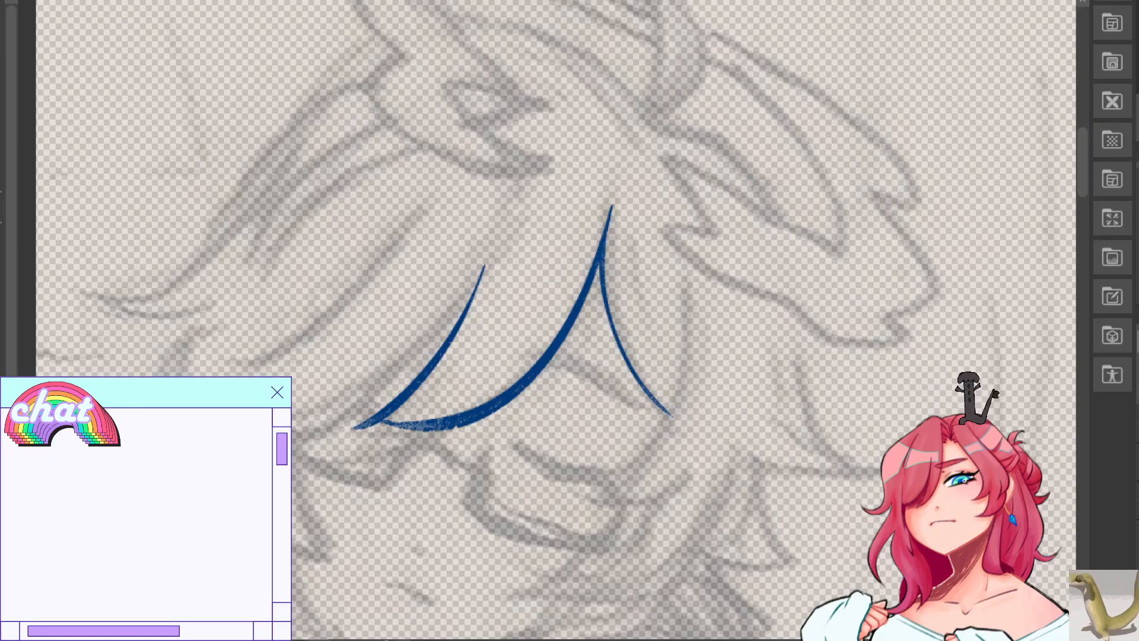
# Trace the long outer curve of the lock beside the glasses and try several underside strokes for its tip.
pyautogui.press('h')
pyautogui.moveTo(422, 278)
pyautogui.mouseDown()
pyautogui.moveTo(506, 502)
pyautogui.moveTo(423, 319)
pyautogui.moveTo(533, 485)
pyautogui.mouseUp()
pyautogui.hotkey('ctrl', 'z')
pyautogui.hotkey('ctrl', 'z')
pyautogui.moveTo(430, 473)
pyautogui.mouseDown()
pyautogui.moveTo(558, 483)
pyautogui.moveTo(544, 488)
pyautogui.mouseUp()
pyautogui.hotkey('ctrl', 'z')
pyautogui.moveTo(432, 491); pyautogui.dragTo(537, 483)
pyautogui.hotkey('ctrl', 'z')
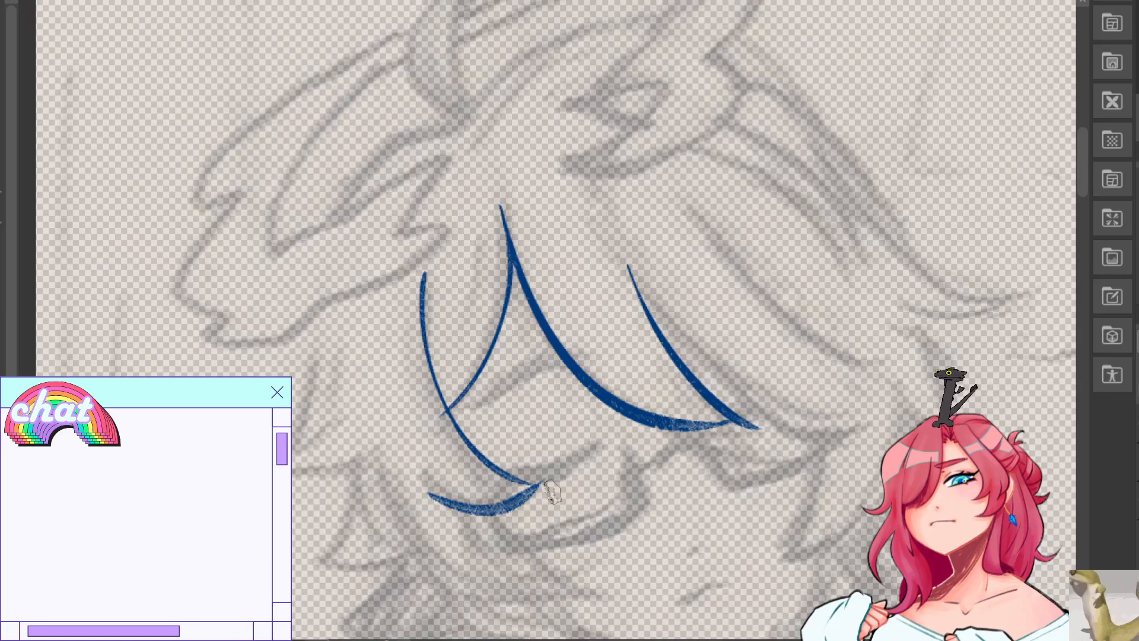
pyautogui.hotkey('ctrl', 'z')
pyautogui.moveTo(418, 465); pyautogui.dragTo(536, 487)
pyautogui.hotkey('ctrl', 'z')
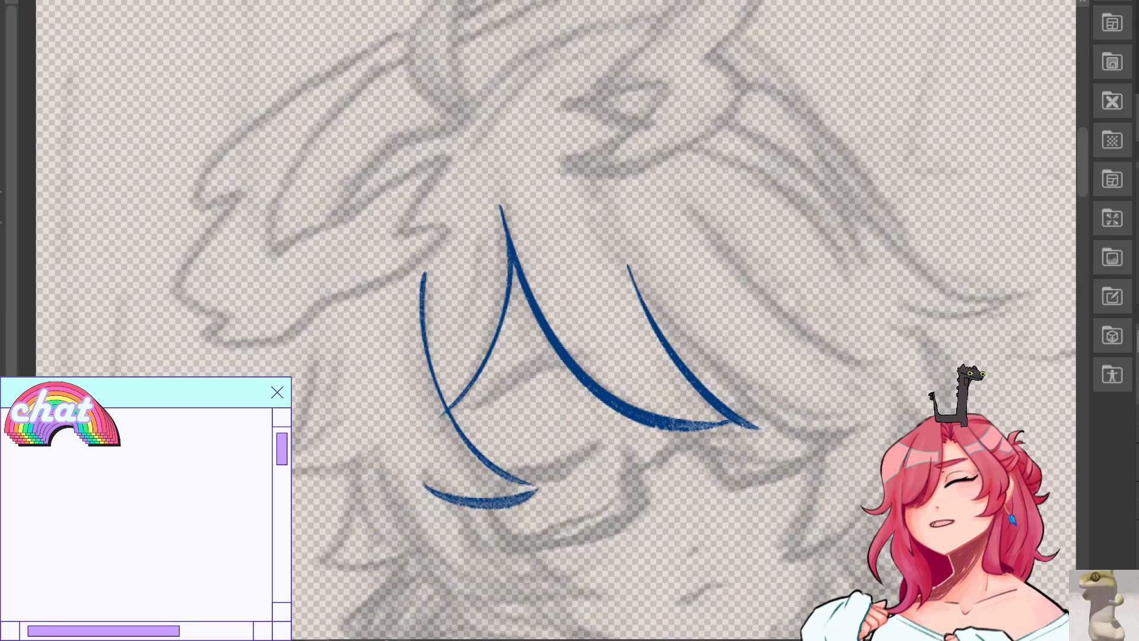
# Redraw the underside of that lock's tip as a thicker tapered stroke in the mirrored view.
pyautogui.press('h')
pyautogui.hotkey('ctrl', 'z')
pyautogui.moveTo(577, 482)
pyautogui.mouseDown()
pyautogui.moveTo(678, 496)
pyautogui.moveTo(682, 478)
pyautogui.moveTo(622, 501)
pyautogui.moveTo(678, 479)
pyautogui.mouseUp()
pyautogui.hotkey('ctrl', 'z')
pyautogui.hotkey('ctrl', 'z')
pyautogui.hotkey('ctrl', 'z')
pyautogui.hotkey('ctrl', 'z')
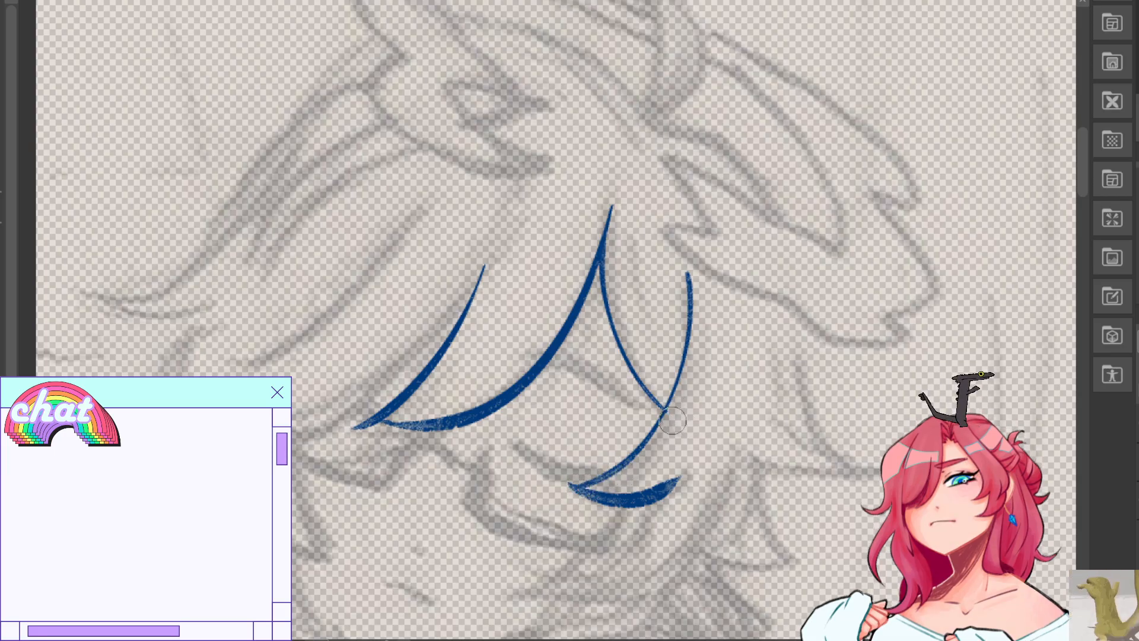
# Add a thin inner strand line between the fringe's parting and the side lock, retrying until it follows the curve.
pyautogui.press('p')
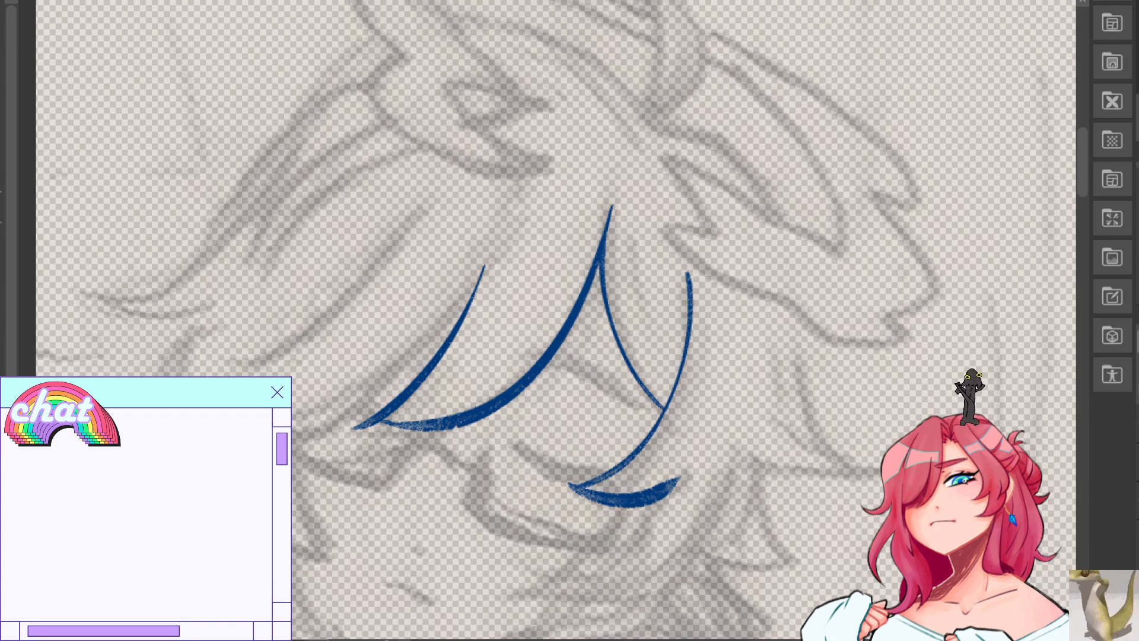
pyautogui.moveTo(628, 356)
pyautogui.mouseDown()
pyautogui.moveTo(629, 323)
pyautogui.moveTo(923, 423)
pyautogui.moveTo(595, 421)
pyautogui.mouseUp()
pyautogui.moveTo(590, 295); pyautogui.dragTo(632, 463)
pyautogui.hotkey('ctrl', 'z')
pyautogui.moveTo(593, 319); pyautogui.dragTo(599, 381)
pyautogui.moveTo(599, 381); pyautogui.dragTo(631, 470)
pyautogui.hotkey('ctrl', 'z')
pyautogui.moveTo(590, 306); pyautogui.dragTo(638, 458)
pyautogui.hotkey('ctrl', 'z')
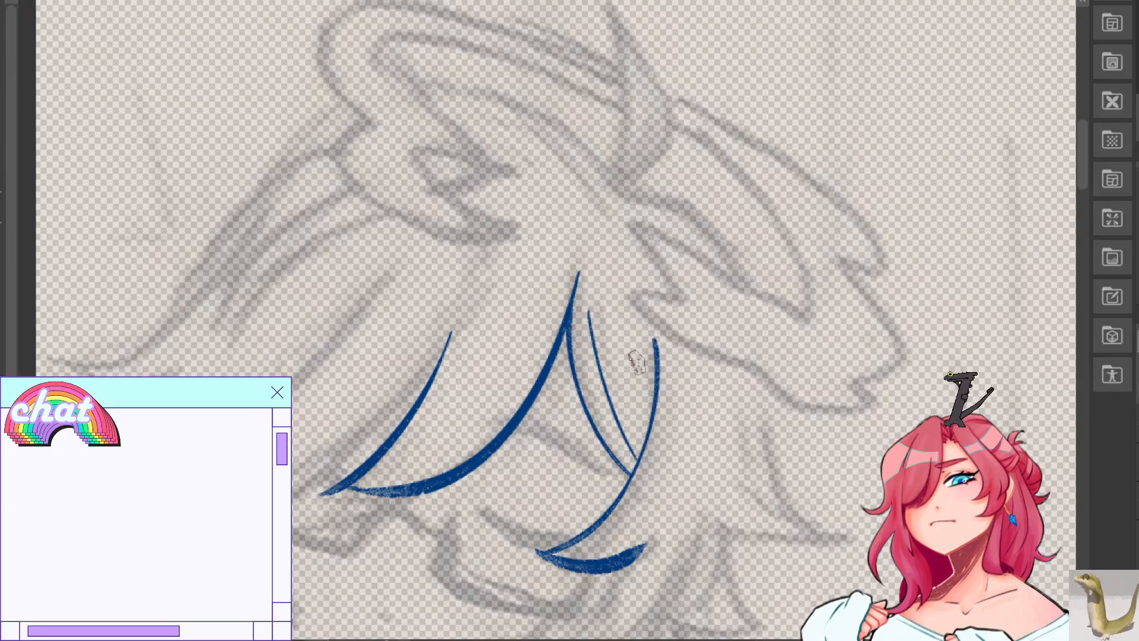
# Trace the outer side hair below the ear as a tapered curve ending in a pointed outward flick with its underside.
pyautogui.moveTo(1027, 367)
pyautogui.mouseDown()
pyautogui.moveTo(1124, 41)
pyautogui.moveTo(1124, 104)
pyautogui.moveTo(927, 170)
pyautogui.mouseUp()
pyautogui.moveTo(663, 175)
pyautogui.mouseDown()
pyautogui.moveTo(666, 248)
pyautogui.moveTo(741, 350)
pyautogui.mouseUp()
pyautogui.hotkey('ctrl', 'z')
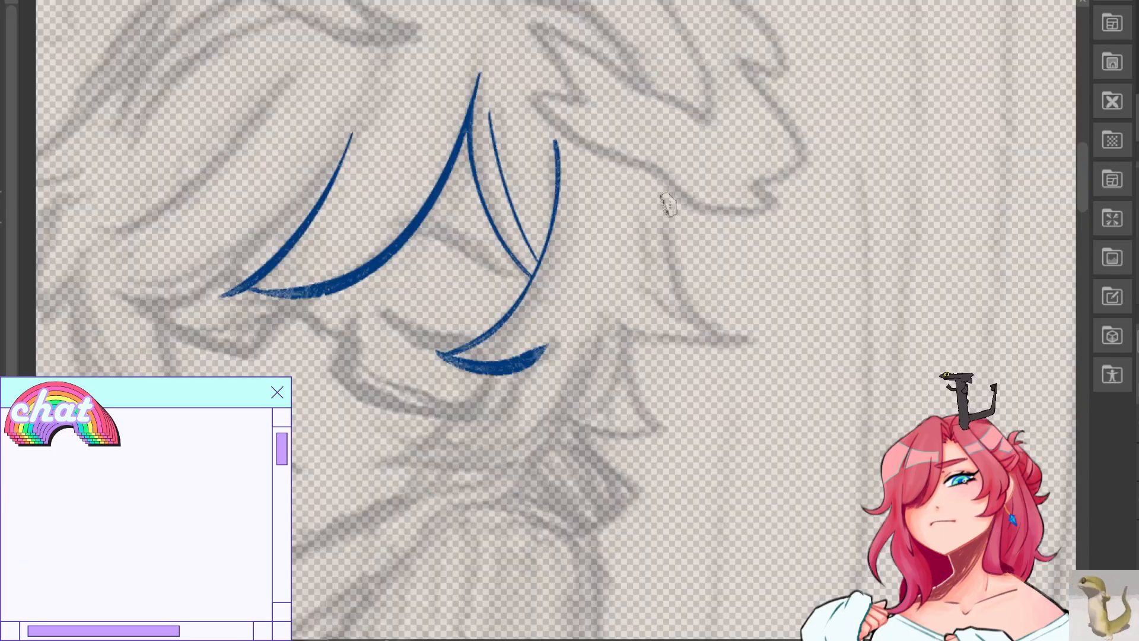
pyautogui.moveTo(663, 173)
pyautogui.mouseDown()
pyautogui.moveTo(666, 345)
pyautogui.moveTo(658, 261)
pyautogui.moveTo(656, 315)
pyautogui.moveTo(679, 271)
pyautogui.moveTo(682, 292)
pyautogui.moveTo(663, 308)
pyautogui.moveTo(738, 341)
pyautogui.mouseUp()
pyautogui.hotkey('ctrl', 'z')
pyautogui.hotkey('ctrl', 'z')
pyautogui.hotkey('ctrl', 'z')
pyautogui.hotkey('ctrl', 'z')
pyautogui.moveTo(670, 305); pyautogui.dragTo(740, 348)
pyautogui.hotkey('ctrl', 'z')
pyautogui.moveTo(642, 339); pyautogui.dragTo(741, 349)
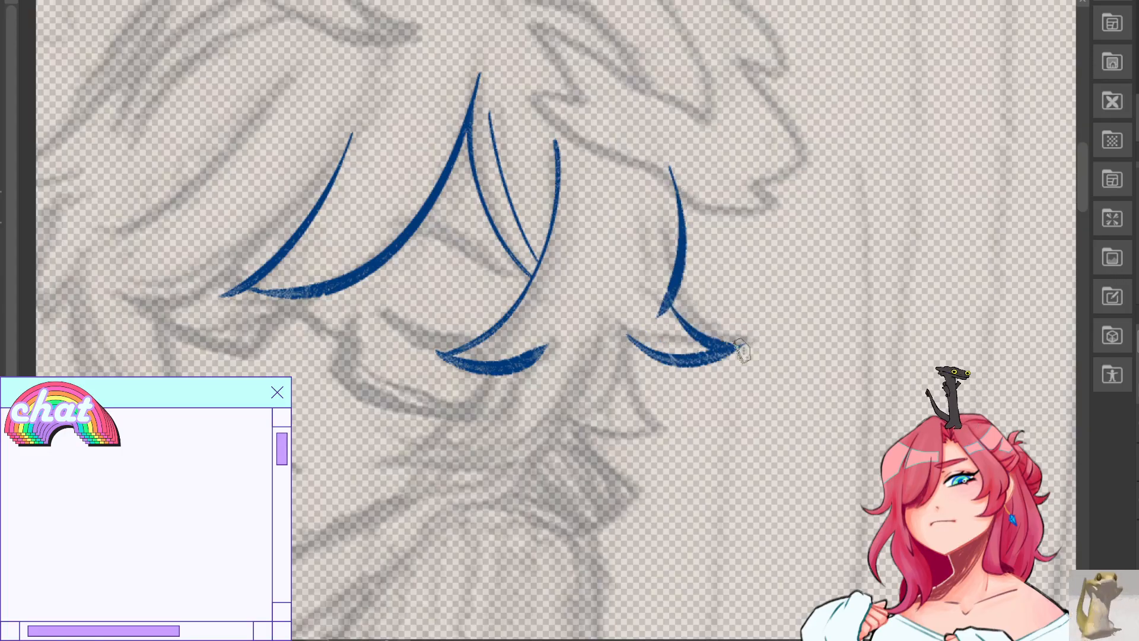
# Trace the small pointed lock below the side flick with a vertical edge and a curved underside.
pyautogui.moveTo(628, 336); pyautogui.dragTo(678, 457)
pyautogui.hotkey('ctrl', 'z')
pyautogui.moveTo(577, 405); pyautogui.dragTo(677, 458)
pyautogui.hotkey('ctrl', 'z')
pyautogui.moveTo(590, 377)
pyautogui.mouseDown()
pyautogui.moveTo(599, 419)
pyautogui.moveTo(679, 459)
pyautogui.mouseUp()
pyautogui.hotkey('ctrl', 'z')
pyautogui.hotkey('ctrl', 'z')
pyautogui.moveTo(576, 410); pyautogui.dragTo(680, 455)
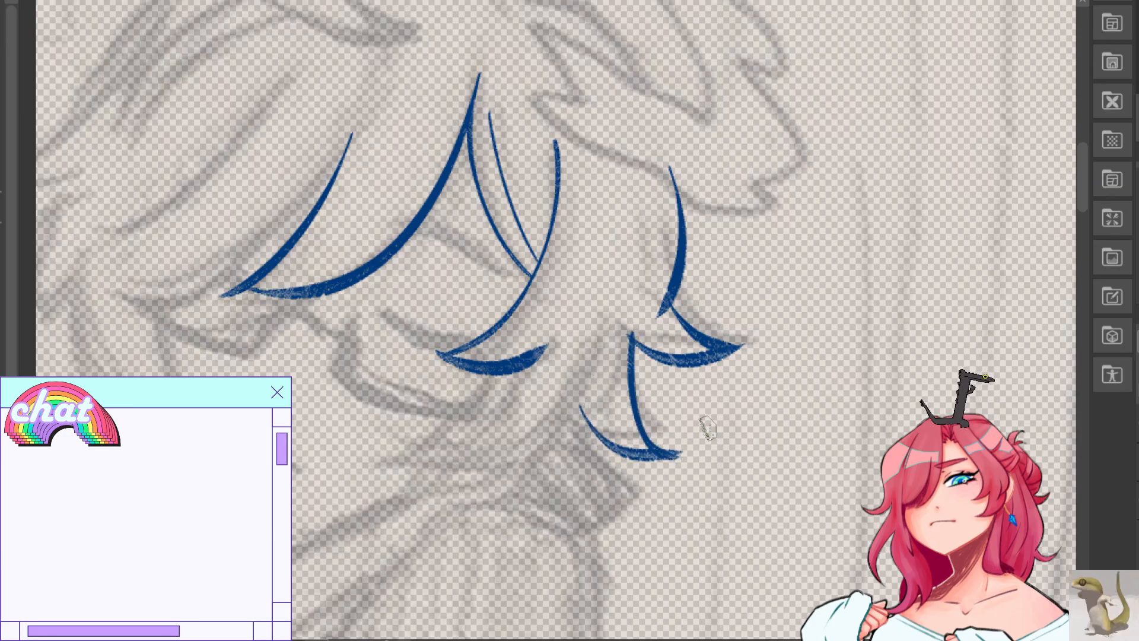
# Trace the thick curved hairline running from the base of the crown's spike down toward the ear in the unmirrored view.
pyautogui.press('h')
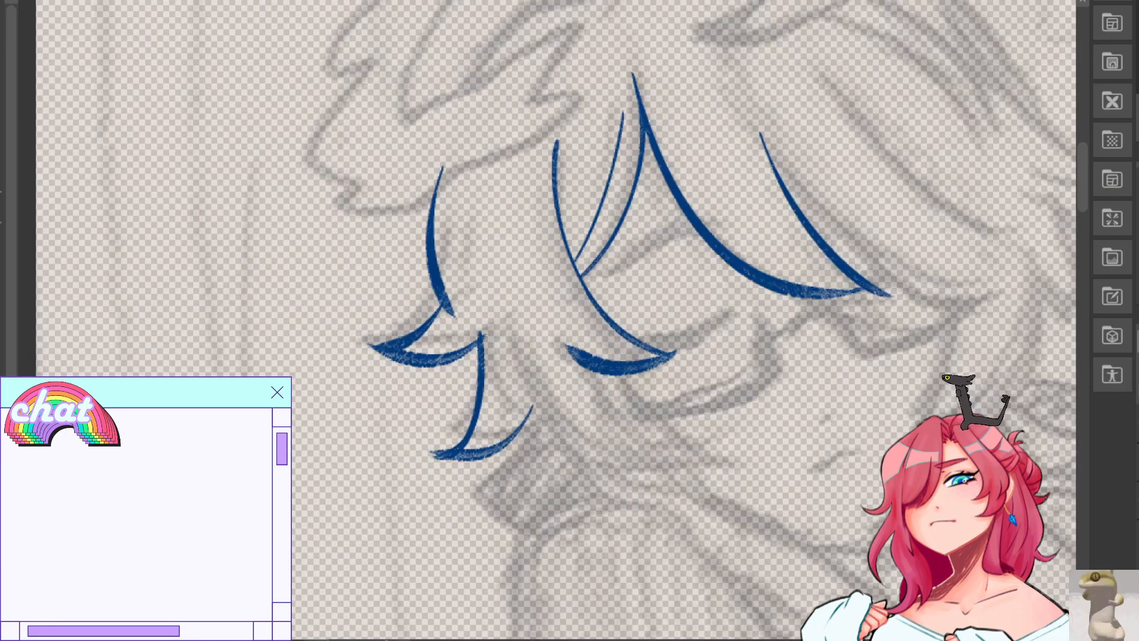
pyautogui.moveTo(510, 111)
pyautogui.mouseDown()
pyautogui.moveTo(222, 240)
pyautogui.moveTo(288, 239)
pyautogui.moveTo(389, 268)
pyautogui.moveTo(367, 350)
pyautogui.mouseUp()
pyautogui.moveTo(295, 372)
pyautogui.mouseDown()
pyautogui.moveTo(427, 268)
pyautogui.moveTo(292, 374)
pyautogui.mouseUp()
pyautogui.hotkey('ctrl', 'z')
pyautogui.hotkey('ctrl', 'z')
pyautogui.moveTo(423, 270); pyautogui.dragTo(296, 374)
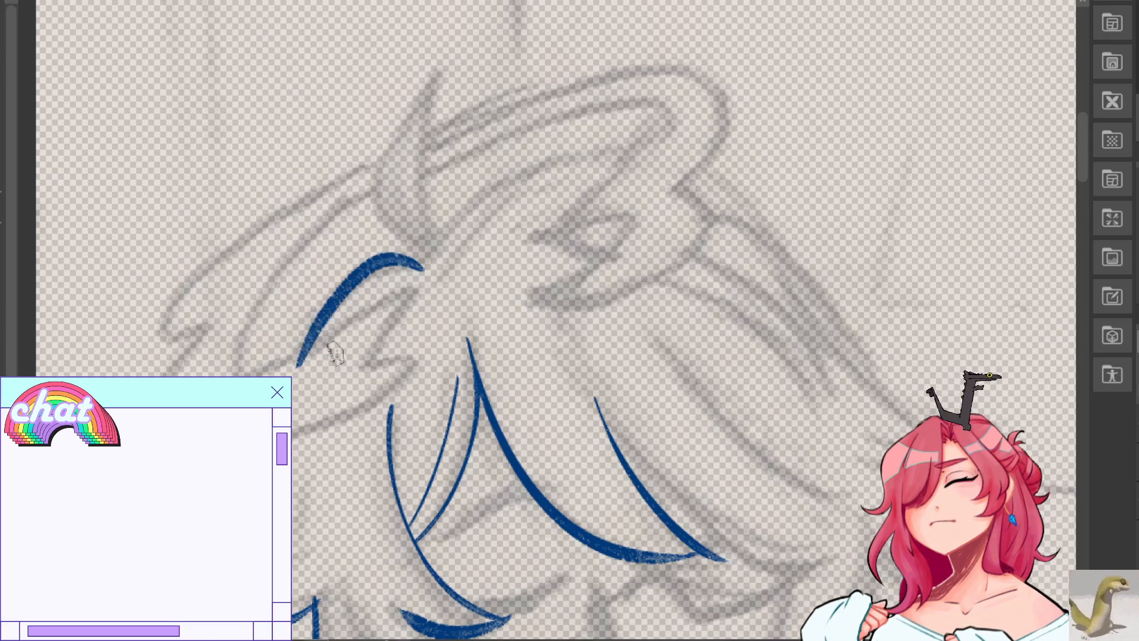
# Trace both edges of the pointed spike rising from the crown, closing it at the tip and base.
pyautogui.moveTo(420, 264); pyautogui.dragTo(453, 75)
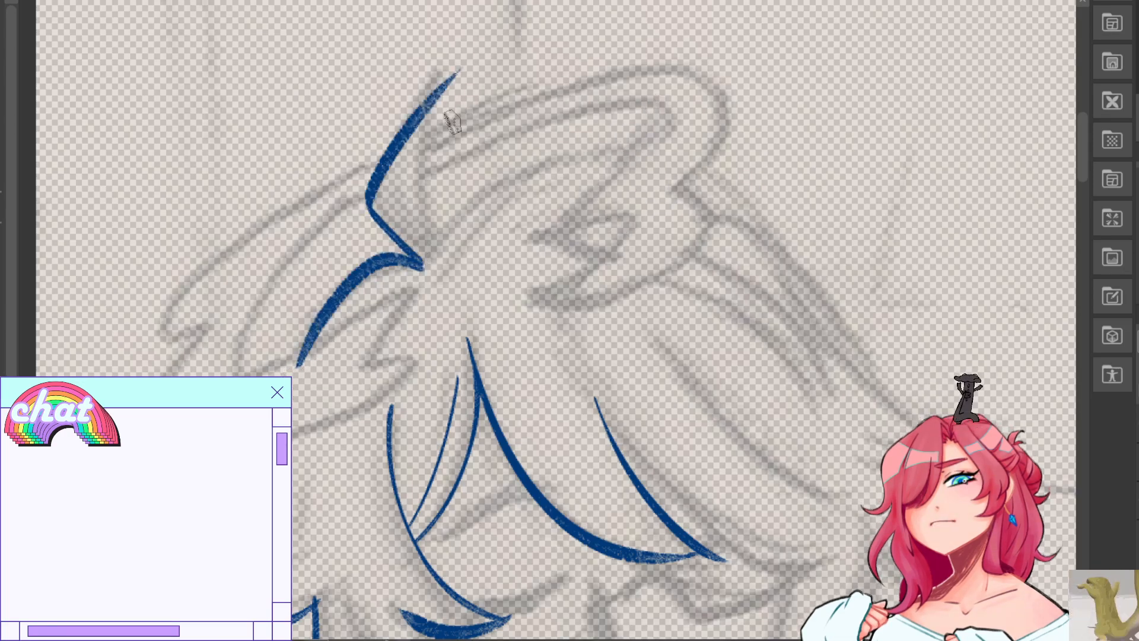
pyautogui.hotkey('ctrl', 'z')
pyautogui.moveTo(422, 267)
pyautogui.mouseDown()
pyautogui.moveTo(377, 158)
pyautogui.moveTo(446, 70)
pyautogui.mouseUp()
pyautogui.hotkey('ctrl', 'z')
pyautogui.moveTo(446, 72)
pyautogui.mouseDown()
pyautogui.moveTo(422, 102)
pyautogui.moveTo(418, 266)
pyautogui.moveTo(415, 96)
pyautogui.moveTo(424, 264)
pyautogui.mouseUp()
pyautogui.hotkey('ctrl', 'z')
pyautogui.hotkey('ctrl', 'z')
pyautogui.hotkey('ctrl', 'z')
pyautogui.moveTo(439, 67); pyautogui.dragTo(428, 270)
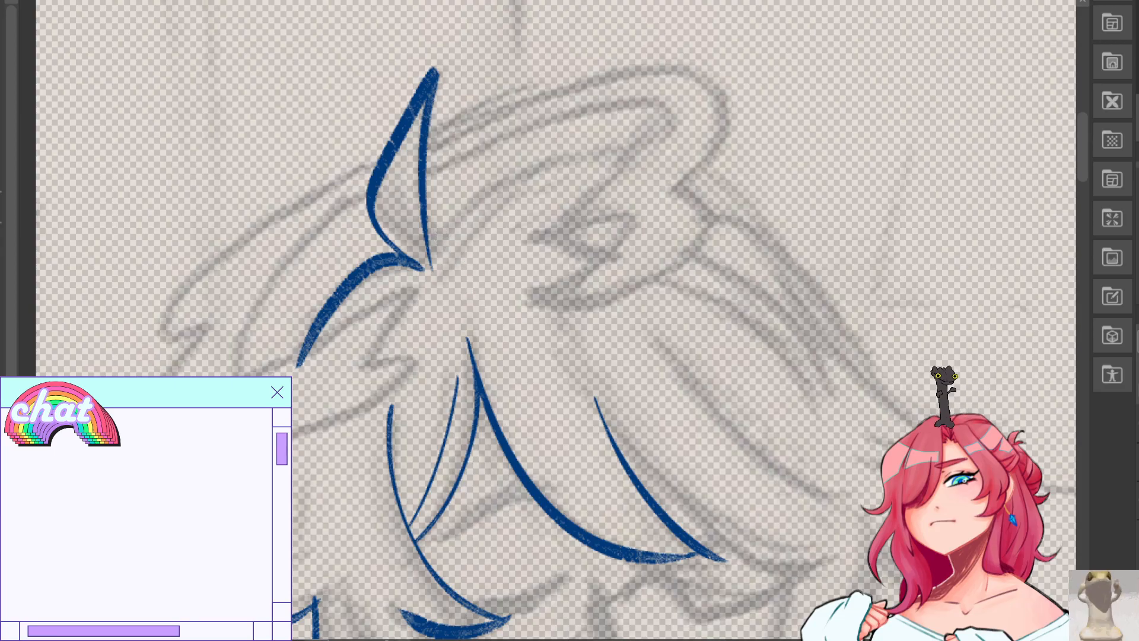
# Try tracing the arc over the top of the head from the base of the spike, in mirrored and normal view.
pyautogui.press('h')
pyautogui.moveTo(682, 266)
pyautogui.mouseDown()
pyautogui.moveTo(627, 199)
pyautogui.moveTo(359, 248)
pyautogui.mouseUp()
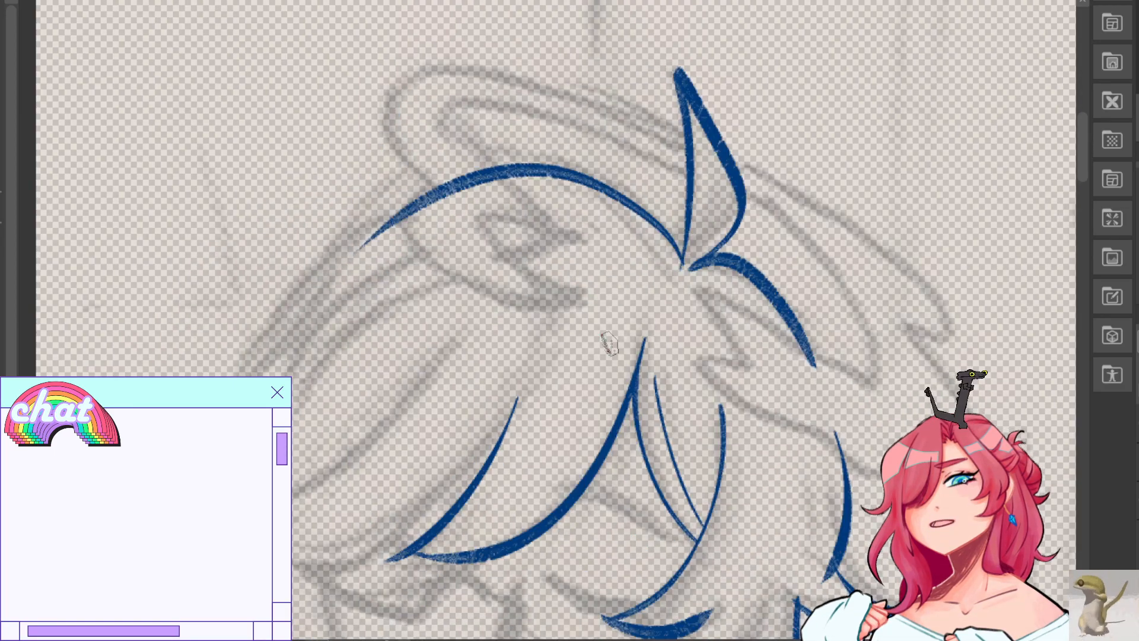
pyautogui.press('h')
pyautogui.hotkey('ctrl', 'z')
pyautogui.moveTo(430, 265)
pyautogui.mouseDown()
pyautogui.moveTo(676, 262)
pyautogui.moveTo(645, 158)
pyautogui.moveTo(783, 244)
pyautogui.mouseUp()
pyautogui.hotkey('ctrl', 'z')
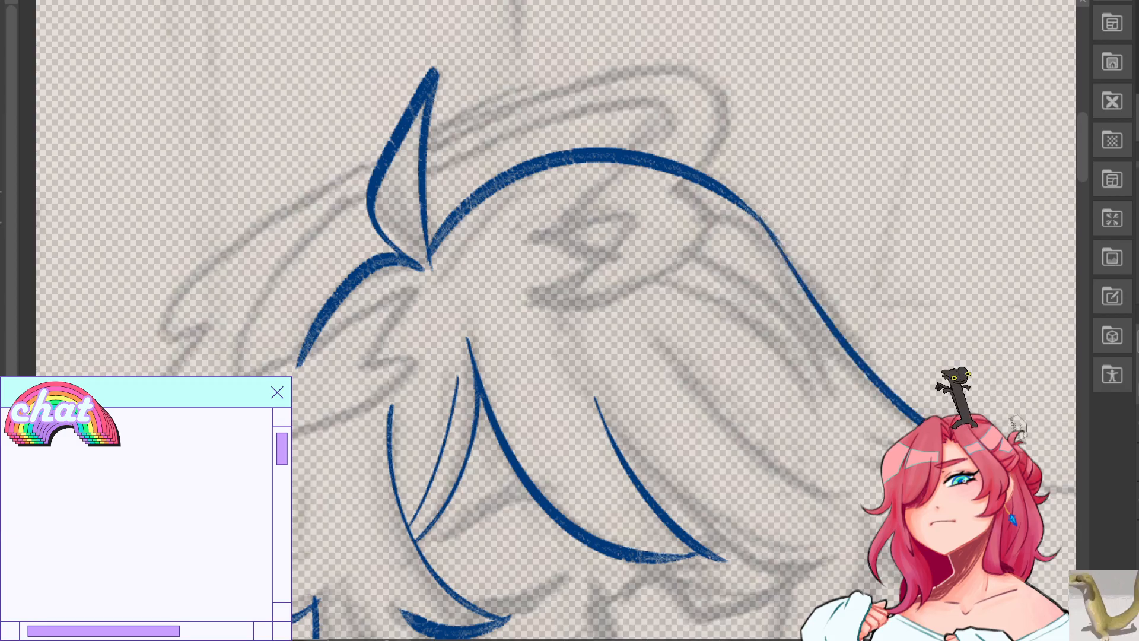
# Try extending the head arc down the back of the hair with different curves, and undo both the extension and the arc.
pyautogui.hotkey('ctrl', 'z')
pyautogui.moveTo(739, 205)
pyautogui.mouseDown()
pyautogui.moveTo(908, 410)
pyautogui.moveTo(918, 405)
pyautogui.mouseUp()
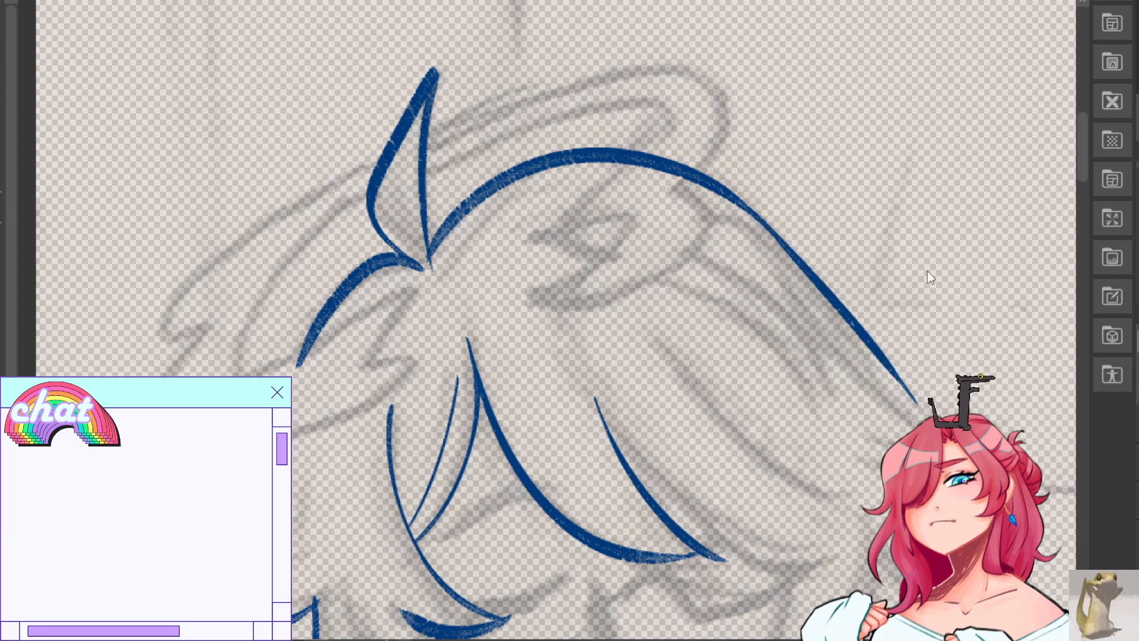
pyautogui.hotkey('ctrl', 'z')
pyautogui.moveTo(757, 215)
pyautogui.mouseDown()
pyautogui.moveTo(907, 427)
pyautogui.moveTo(895, 418)
pyautogui.mouseUp()
pyautogui.hotkey('ctrl', 'z')
pyautogui.hotkey('ctrl', 'z')
pyautogui.hotkey('ctrl', 'z')
pyautogui.moveTo(758, 214)
pyautogui.mouseDown()
pyautogui.moveTo(882, 385)
pyautogui.moveTo(880, 410)
pyautogui.mouseUp()
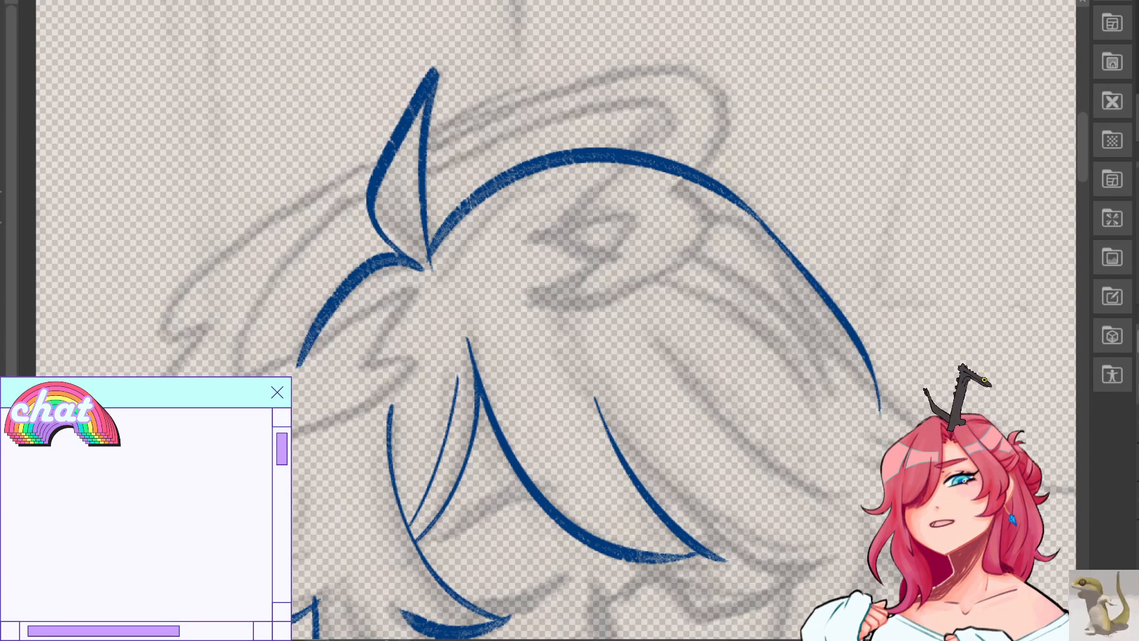
pyautogui.moveTo(884, 368)
pyautogui.mouseDown()
pyautogui.moveTo(619, 2)
pyautogui.moveTo(751, 269)
pyautogui.mouseUp()
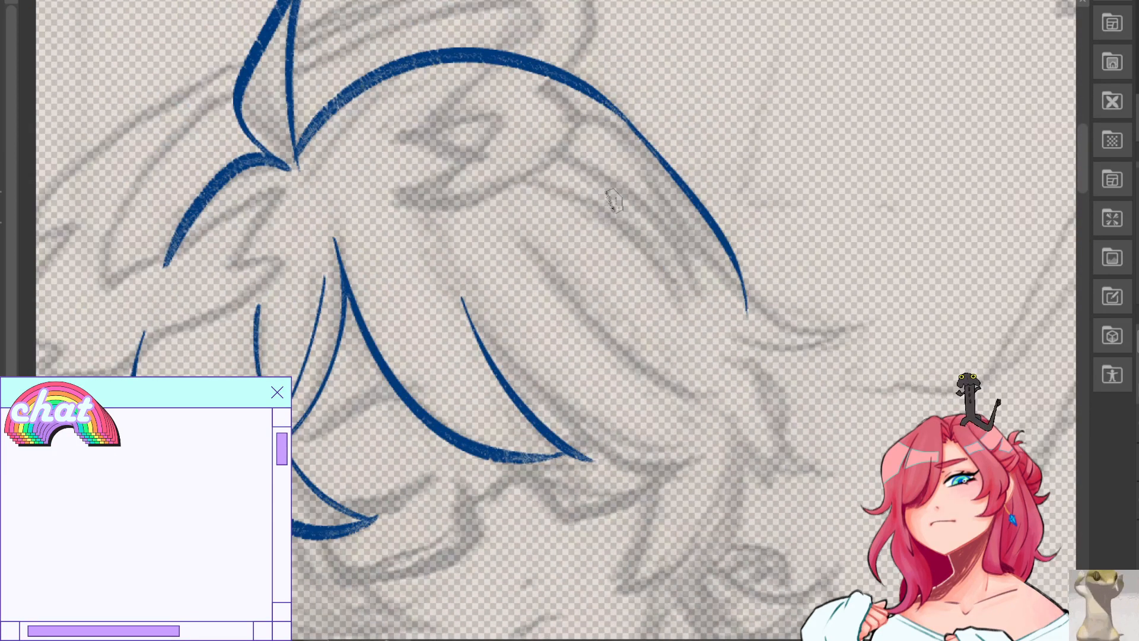
pyautogui.hotkey('ctrl', 'z')
pyautogui.hotkey('ctrl', 'z')
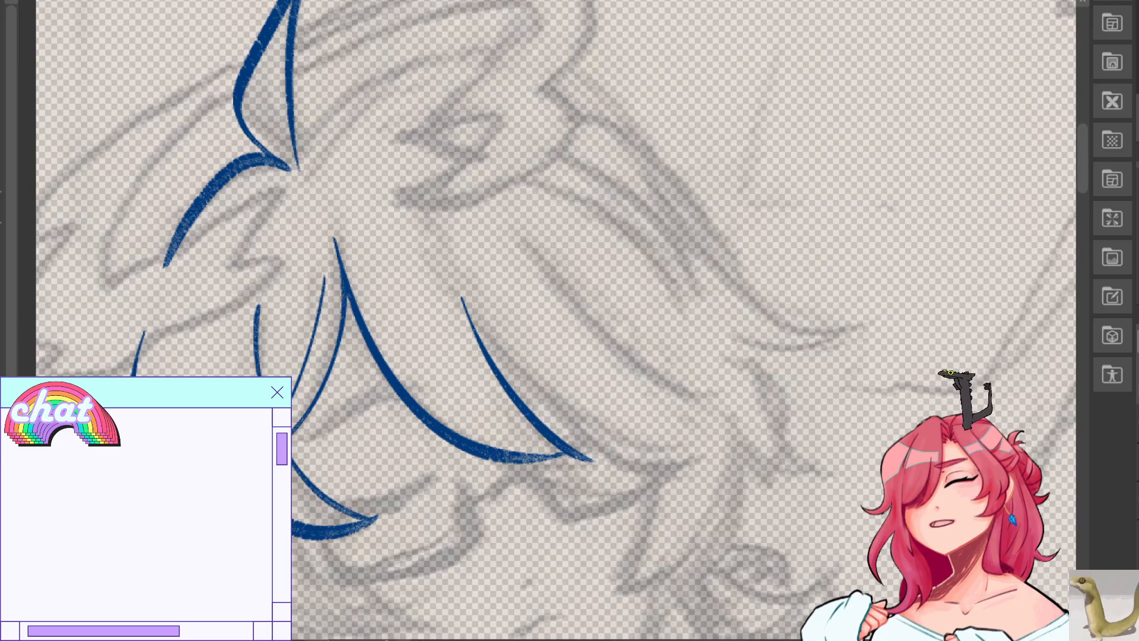
# Redraw the arc over the top of the head as one thick tapered stroke from the spike's base in the mirrored view.
pyautogui.press('h')
pyautogui.moveTo(818, 159); pyautogui.dragTo(474, 194)
pyautogui.hotkey('ctrl', 'z')
pyautogui.moveTo(814, 159); pyautogui.dragTo(415, 230)
pyautogui.press('h')
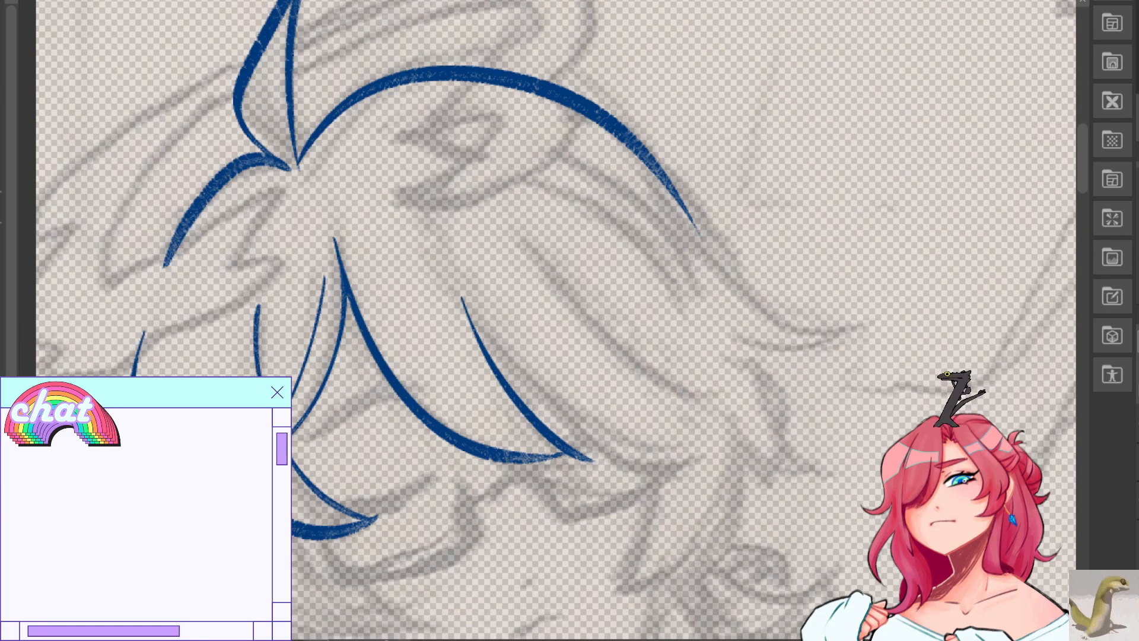
# Try continuing the head arc down the back of the hair with an inward-curving stroke.
pyautogui.moveTo(669, 179)
pyautogui.mouseDown()
pyautogui.moveTo(847, 338)
pyautogui.moveTo(745, 271)
pyautogui.moveTo(751, 304)
pyautogui.moveTo(736, 291)
pyautogui.mouseUp()
pyautogui.hotkey('ctrl', 'z')
pyautogui.hotkey('ctrl', 'z')
pyautogui.hotkey('ctrl', 'z')
pyautogui.moveTo(617, 129)
pyautogui.mouseDown()
pyautogui.moveTo(741, 303)
pyautogui.moveTo(736, 294)
pyautogui.mouseUp()
pyautogui.hotkey('ctrl', 'z')
pyautogui.hotkey('ctrl', 'z')
pyautogui.moveTo(612, 125); pyautogui.dragTo(731, 274)
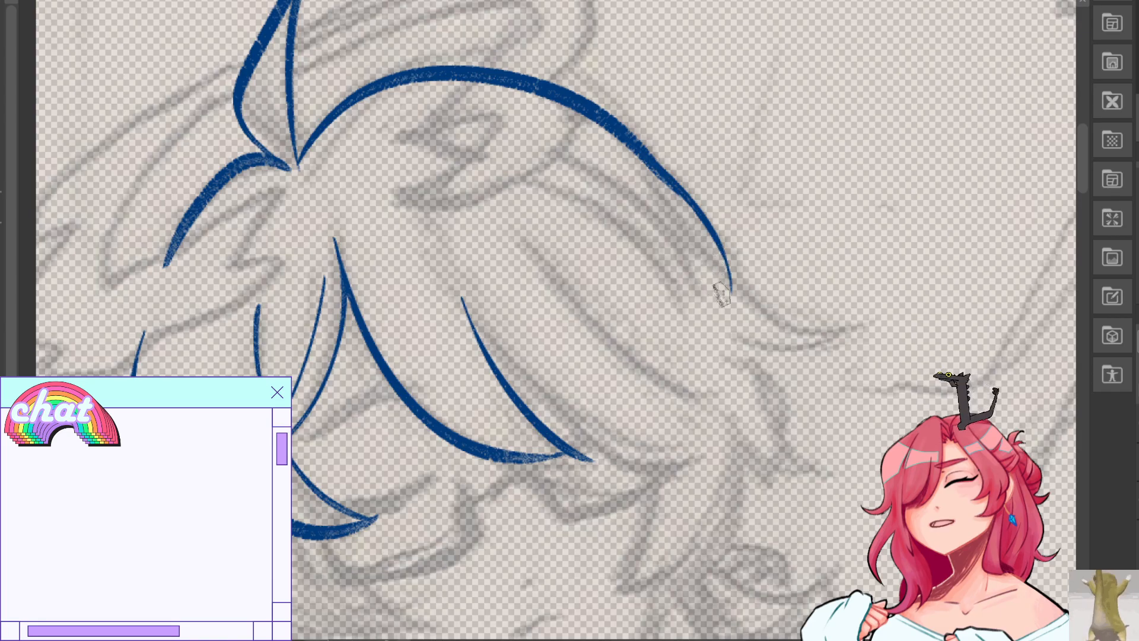
# Extend the head arc down the back of the hair with a straighter tapered stroke toward the outward flick.
pyautogui.moveTo(685, 181); pyautogui.dragTo(735, 294)
pyautogui.hotkey('ctrl', 'z')
pyautogui.moveTo(663, 175); pyautogui.dragTo(741, 288)
pyautogui.hotkey('ctrl', 'z')
pyautogui.hotkey('ctrl', 'z')
pyautogui.moveTo(660, 172); pyautogui.dragTo(738, 280)
pyautogui.hotkey('ctrl', 'z')
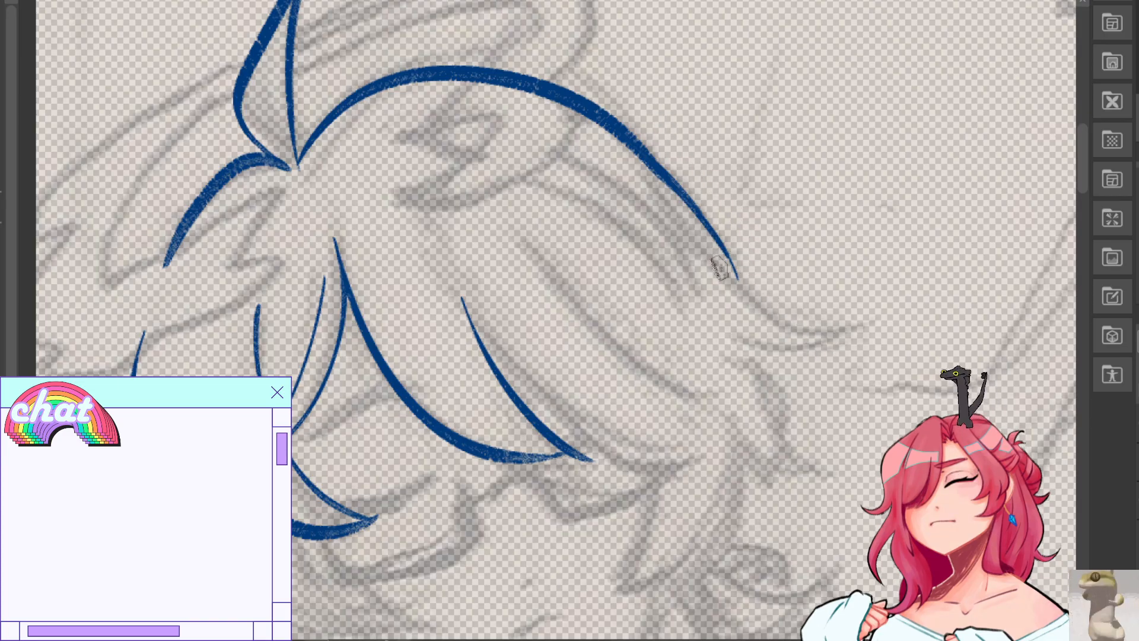
# Trace the upper edge and underside of the pointed flick where the back hair ends.
pyautogui.moveTo(706, 252); pyautogui.dragTo(827, 328)
pyautogui.hotkey('ctrl', 'z')
pyautogui.hotkey('ctrl', 'z')
pyautogui.moveTo(710, 255); pyautogui.dragTo(845, 328)
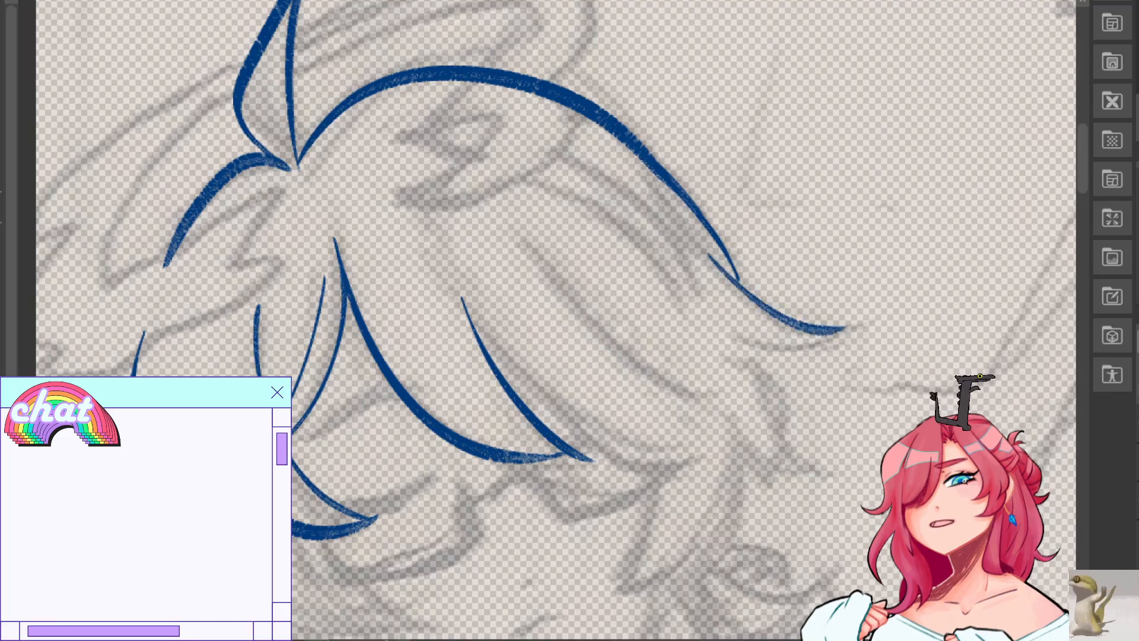
pyautogui.press('h')
pyautogui.moveTo(254, 325)
pyautogui.mouseDown()
pyautogui.moveTo(369, 355)
pyautogui.moveTo(385, 340)
pyautogui.mouseUp()
pyautogui.hotkey('ctrl', 'z')
# Trace the outer and inner edges of the small downward-pointing lock below the back flick.
pyautogui.moveTo(252, 324)
pyautogui.mouseDown()
pyautogui.moveTo(301, 347)
pyautogui.moveTo(390, 330)
pyautogui.moveTo(346, 495)
pyautogui.mouseUp()
pyautogui.hotkey('ctrl', 'z')
pyautogui.hotkey('ctrl', 'z')
pyautogui.moveTo(390, 329)
pyautogui.mouseDown()
pyautogui.moveTo(386, 513)
pyautogui.moveTo(337, 427)
pyautogui.moveTo(349, 476)
pyautogui.mouseUp()
pyautogui.hotkey('ctrl', 'z')
pyautogui.moveTo(390, 382)
pyautogui.mouseDown()
pyautogui.moveTo(355, 442)
pyautogui.moveTo(353, 483)
pyautogui.mouseUp()
pyautogui.press('h')
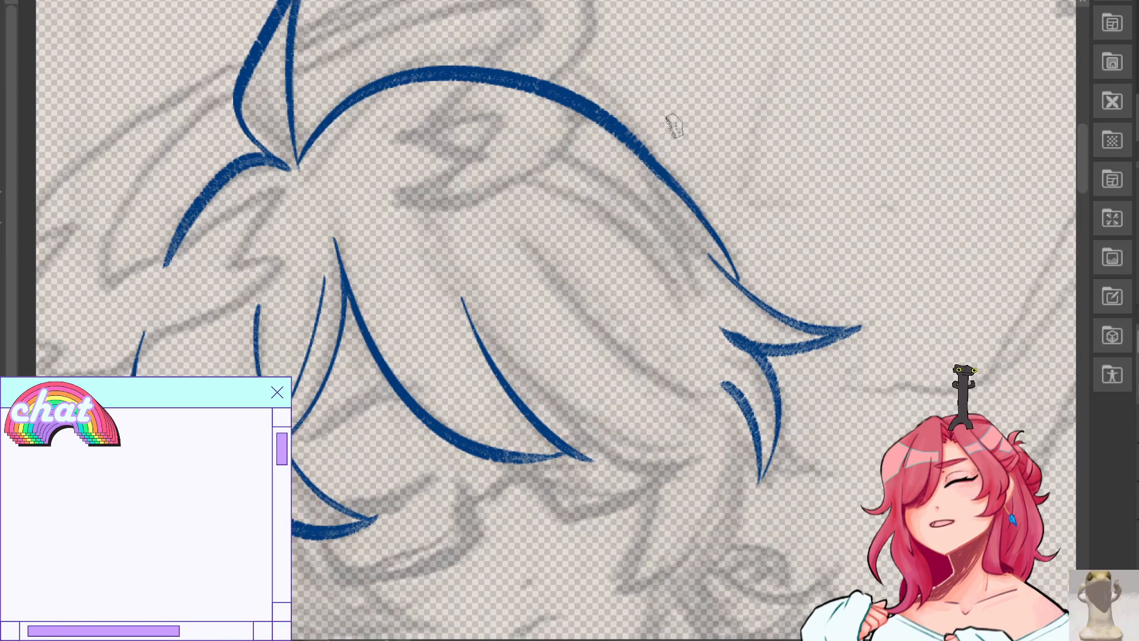
# Add a thin curved strand line inside the back hair, parallel to the head's outline.
pyautogui.hotkey('ctrl', 'z')
pyautogui.moveTo(574, 159)
pyautogui.mouseDown()
pyautogui.moveTo(701, 309)
pyautogui.moveTo(674, 226)
pyautogui.moveTo(629, 184)
pyautogui.moveTo(699, 302)
pyautogui.mouseUp()
pyautogui.hotkey('ctrl', 'z')
pyautogui.moveTo(665, 231); pyautogui.dragTo(698, 319)
pyautogui.hotkey('ctrl', 'z')
pyautogui.hotkey('ctrl', 'z')
pyautogui.moveTo(579, 155)
pyautogui.mouseDown()
pyautogui.moveTo(614, 178)
pyautogui.moveTo(704, 299)
pyautogui.mouseUp()
pyautogui.hotkey('ctrl', 'z')
pyautogui.moveTo(564, 150)
pyautogui.mouseDown()
pyautogui.moveTo(606, 175)
pyautogui.moveTo(697, 289)
pyautogui.mouseUp()
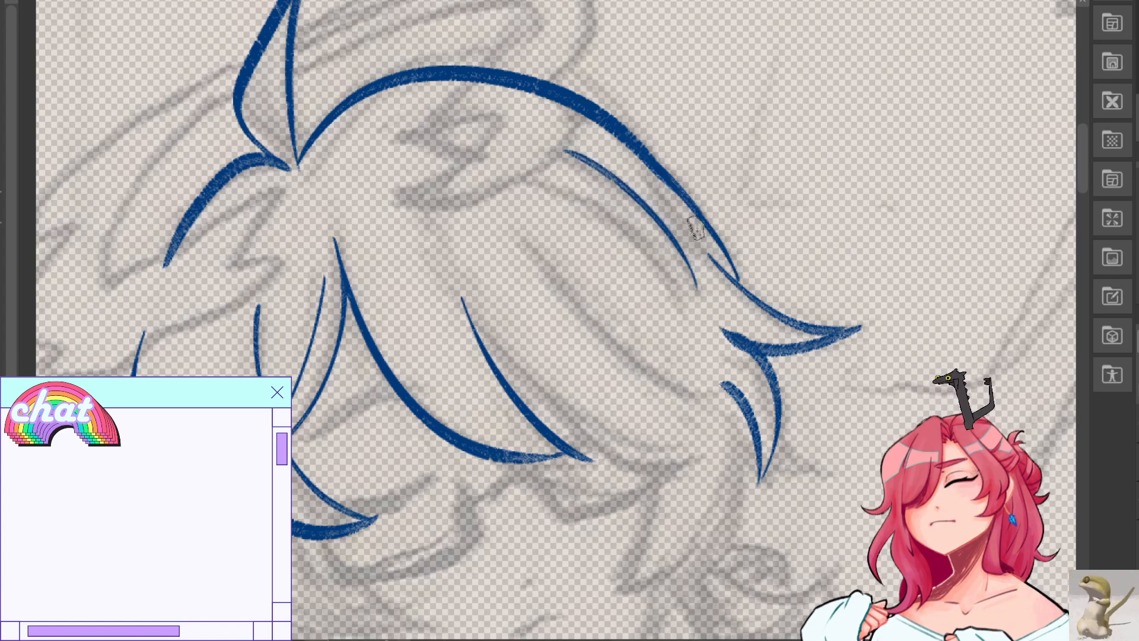
# Try adding a second strand line beneath the inner back-hair line, undoing each attempt.
pyautogui.moveTo(620, 205); pyautogui.dragTo(697, 310)
pyautogui.hotkey('ctrl', 'z')
pyautogui.moveTo(643, 225); pyautogui.dragTo(692, 328)
pyautogui.moveTo(668, 259); pyautogui.dragTo(690, 327)
pyautogui.hotkey('ctrl', 'z')
pyautogui.hotkey('ctrl', 'z')
pyautogui.moveTo(588, 196); pyautogui.dragTo(693, 332)
pyautogui.hotkey('ctrl', 'z')
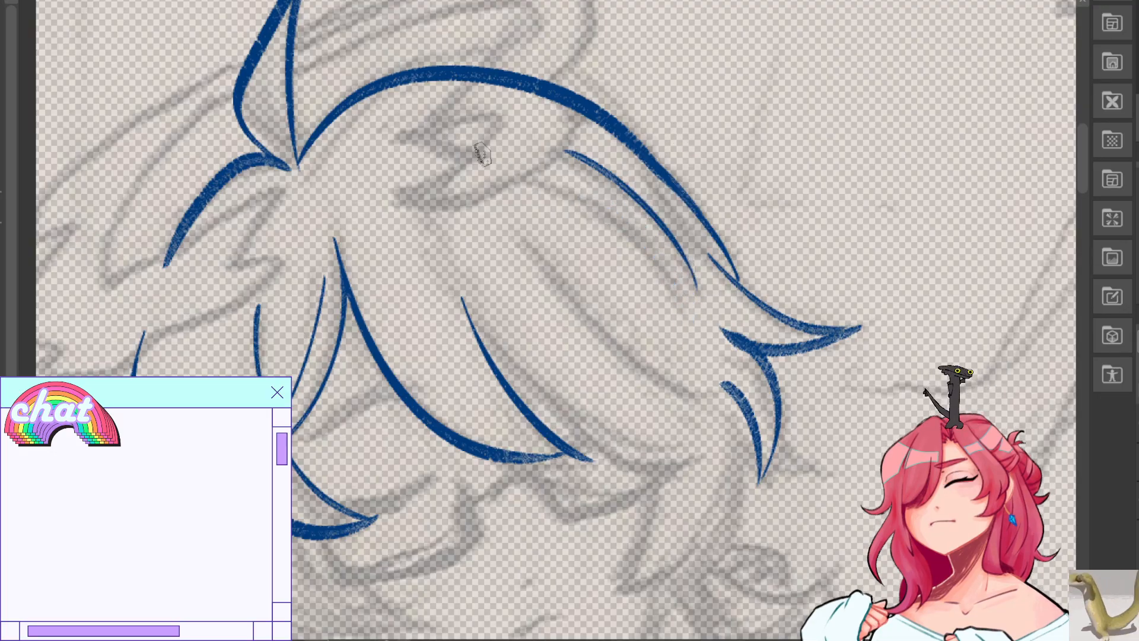
# Try a long strand line sweeping from the top of the fringe to the back hair, undoing each attempt.
pyautogui.moveTo(409, 145); pyautogui.dragTo(699, 295)
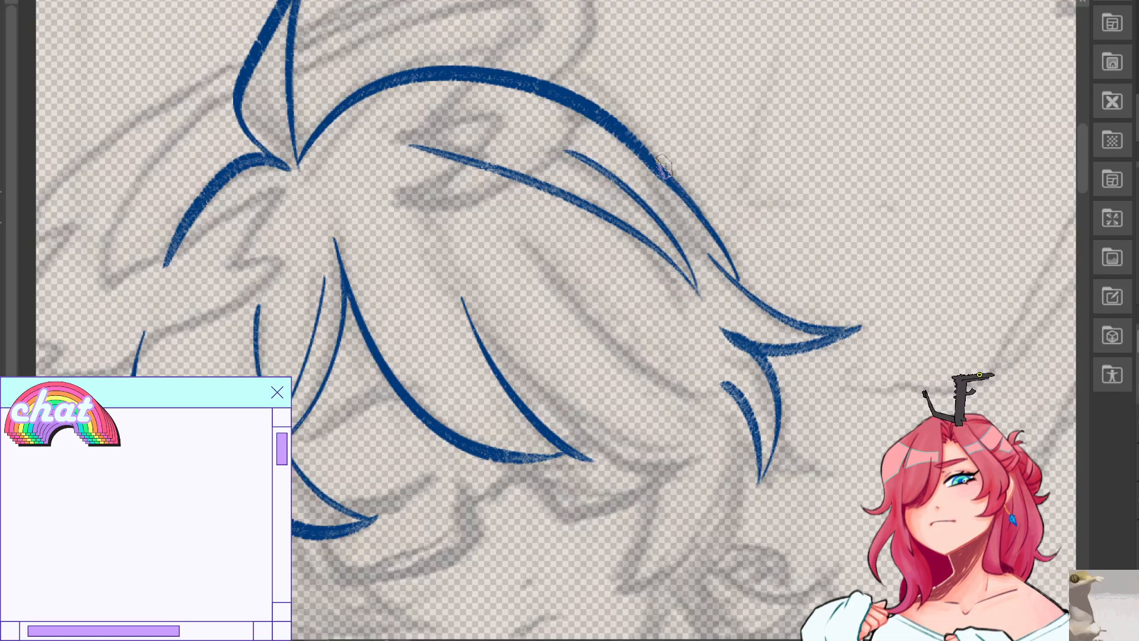
pyautogui.hotkey('ctrl', 'z')
pyautogui.moveTo(395, 140); pyautogui.dragTo(662, 312)
pyautogui.hotkey('ctrl', 'z')
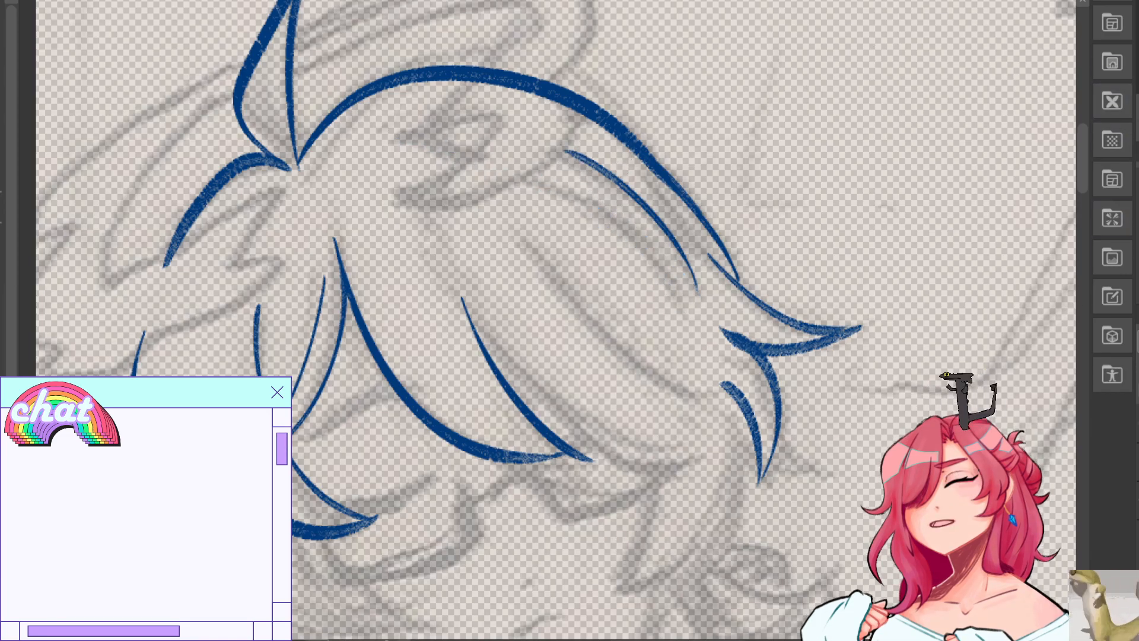
pyautogui.moveTo(750, 446)
pyautogui.mouseDown()
pyautogui.moveTo(550, 282)
pyautogui.moveTo(552, 348)
pyautogui.mouseUp()
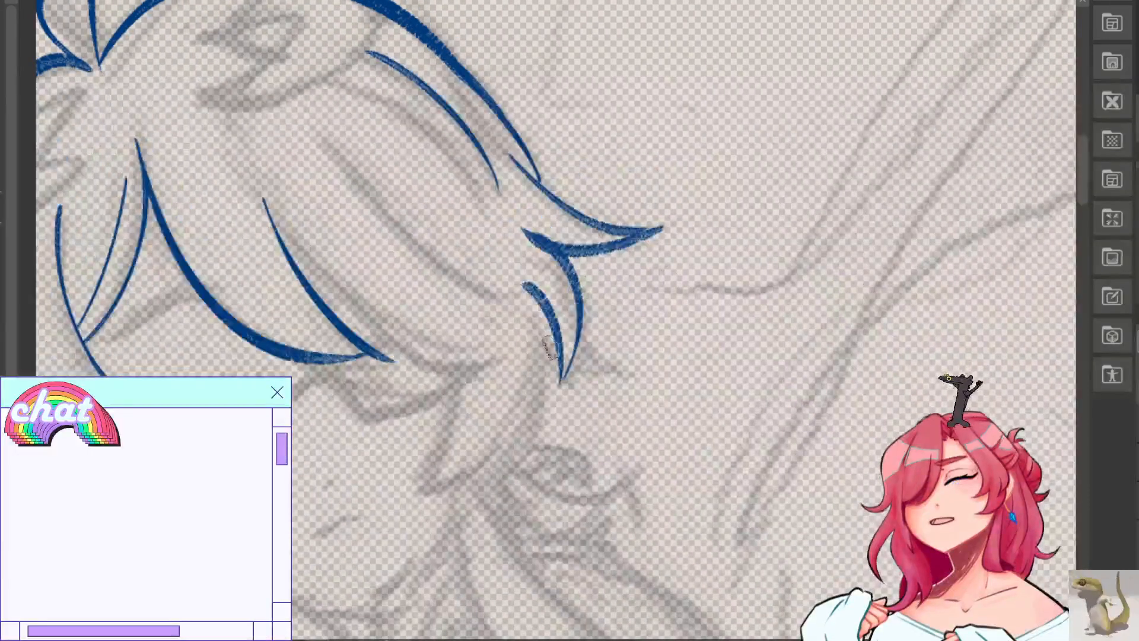
# Trace a long lower fringe edge that starts at the existing short fringe line and sweeps toward the back hair.
pyautogui.moveTo(278, 224); pyautogui.dragTo(491, 363)
pyautogui.hotkey('ctrl', 'z')
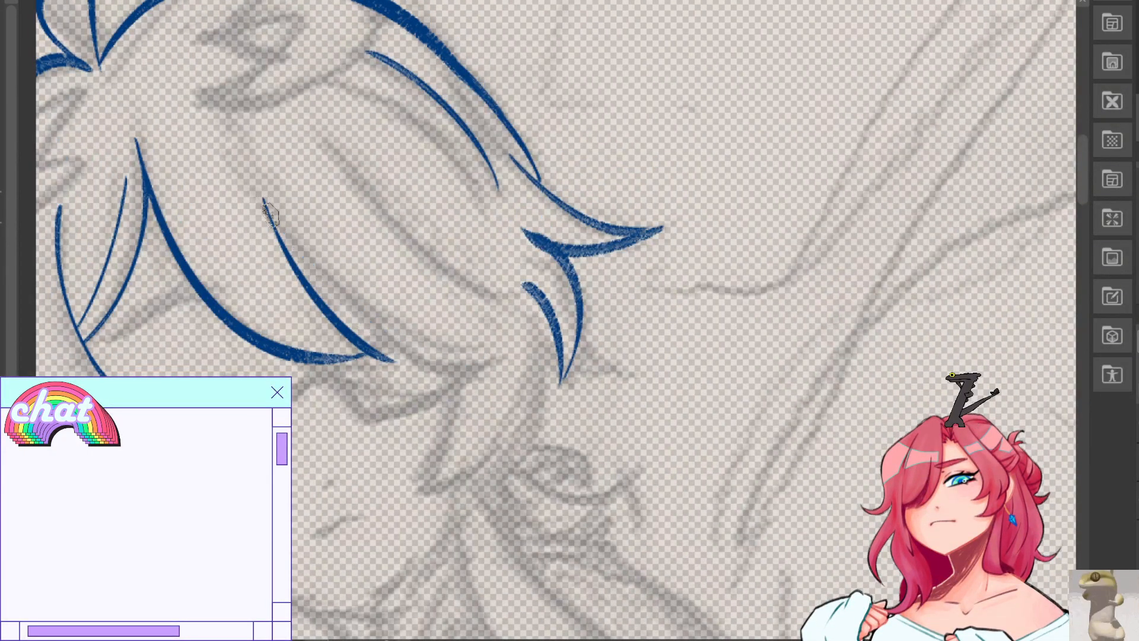
pyautogui.moveTo(262, 199); pyautogui.dragTo(501, 360)
# Try a curved strand line through the hair above the lower fringe edge, undoing each attempt.
pyautogui.moveTo(326, 145); pyautogui.dragTo(530, 311)
pyautogui.hotkey('ctrl', 'z')
pyautogui.moveTo(326, 165)
pyautogui.mouseDown()
pyautogui.moveTo(525, 306)
pyautogui.moveTo(502, 268)
pyautogui.moveTo(699, 269)
pyautogui.moveTo(766, 334)
pyautogui.moveTo(699, 368)
pyautogui.mouseUp()
pyautogui.moveTo(970, 211); pyautogui.dragTo(938, 211)
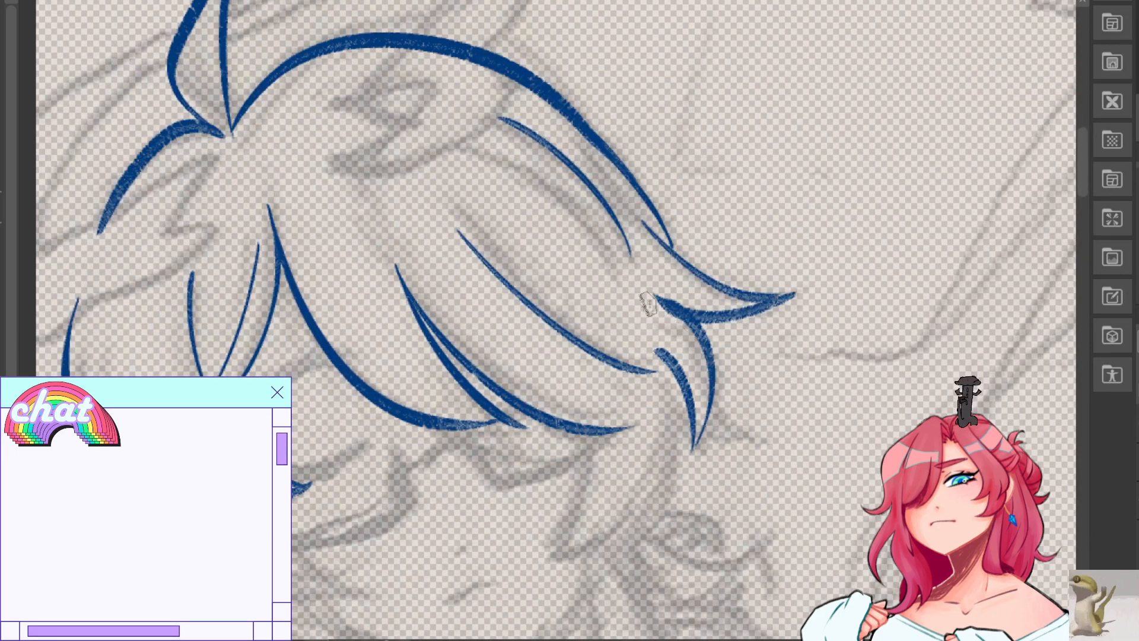
pyautogui.hotkey('ctrl', 'z')
# Try tracing the side lock beside the face with a long outer edge and a shorter inner edge meeting in a point.
pyautogui.moveTo(591, 439); pyautogui.dragTo(541, 555)
pyautogui.hotkey('ctrl', 'z')
pyautogui.moveTo(668, 394); pyautogui.dragTo(628, 524)
pyautogui.hotkey('ctrl', 'z')
pyautogui.moveTo(669, 400); pyautogui.dragTo(528, 552)
pyautogui.press('h')
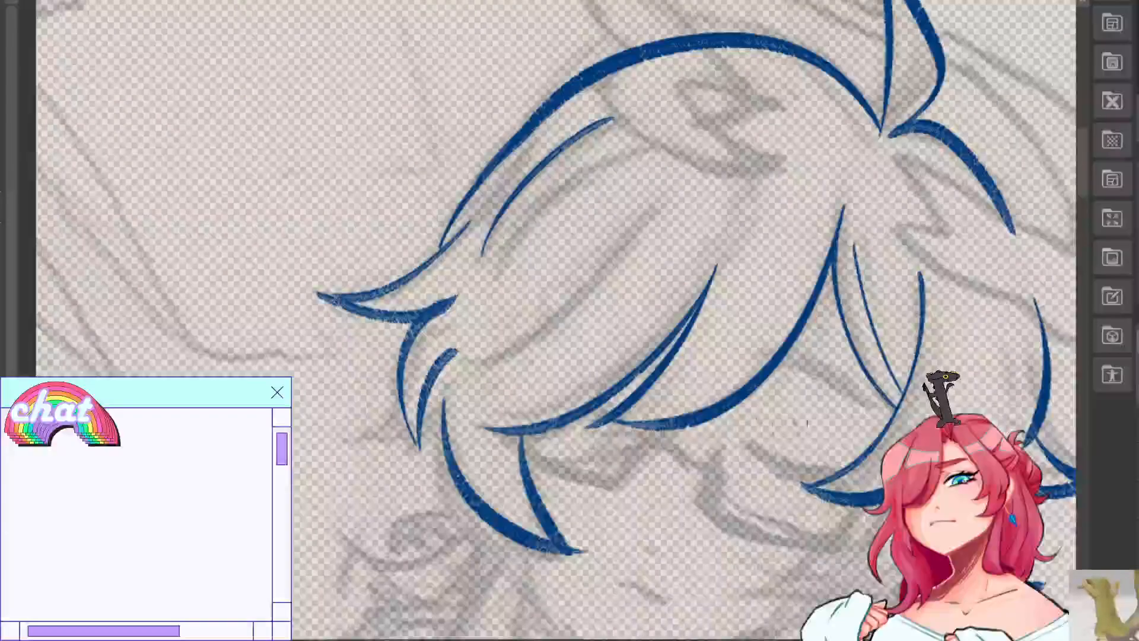
# Try reworking the side lock with a thinner inner edge and a split tip, undoing the unwanted strokes.
pyautogui.moveTo(588, 484)
pyautogui.mouseDown()
pyautogui.moveTo(754, 452)
pyautogui.moveTo(519, 254)
pyautogui.moveTo(520, 286)
pyautogui.mouseUp()
pyautogui.hotkey('ctrl', 'z')
pyautogui.hotkey('ctrl', 'z')
pyautogui.moveTo(455, 236)
pyautogui.mouseDown()
pyautogui.moveTo(513, 359)
pyautogui.moveTo(491, 342)
pyautogui.moveTo(516, 344)
pyautogui.mouseUp()
pyautogui.hotkey('ctrl', 'z')
pyautogui.hotkey('ctrl', 'z')
pyautogui.moveTo(375, 169)
pyautogui.mouseDown()
pyautogui.moveTo(409, 298)
pyautogui.moveTo(369, 199)
pyautogui.moveTo(484, 359)
pyautogui.moveTo(500, 359)
pyautogui.mouseUp()
pyautogui.hotkey('ctrl', 'z')
pyautogui.hotkey('ctrl', 'z')
pyautogui.moveTo(473, 357); pyautogui.dragTo(501, 362)
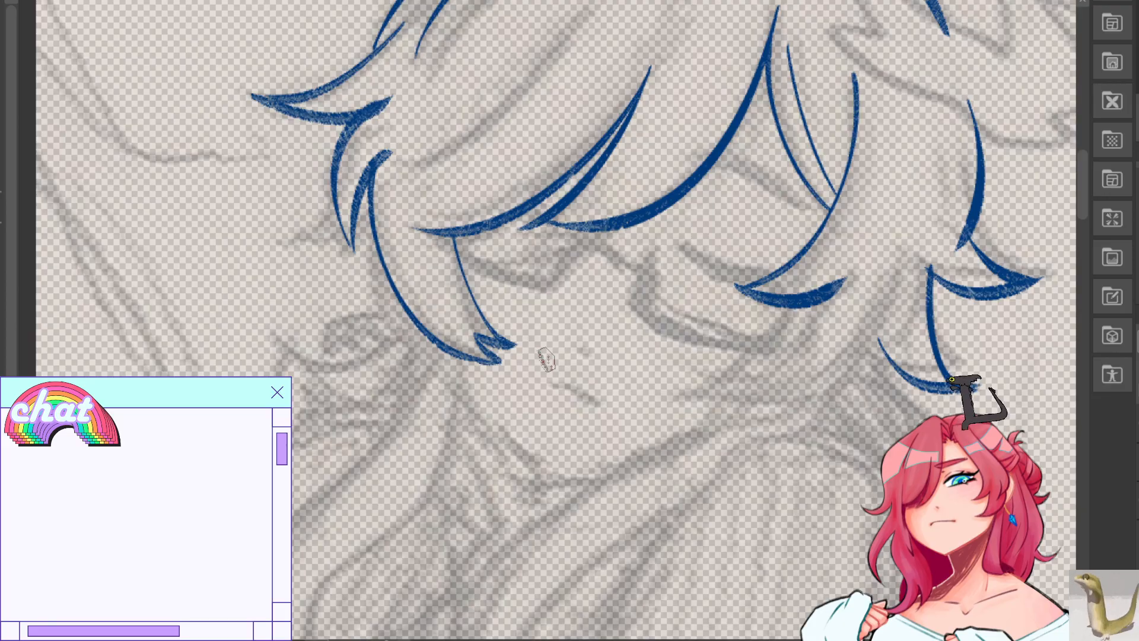
# Try several new outer edges for the side lock, including one starting at the small downward-pointing lock.
pyautogui.hotkey('ctrl', 'z')
pyautogui.moveTo(388, 153); pyautogui.dragTo(354, 248)
pyautogui.moveTo(364, 177); pyautogui.dragTo(415, 335)
pyautogui.moveTo(398, 267); pyautogui.dragTo(414, 336)
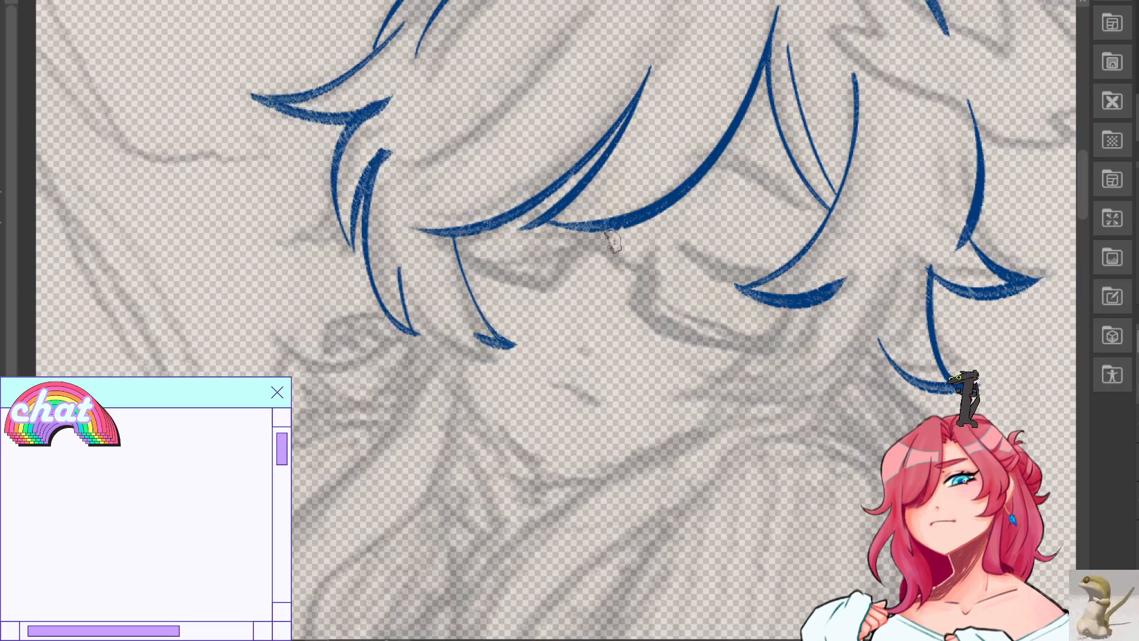
pyautogui.hotkey('ctrl', 'z')
pyautogui.hotkey('ctrl', 'z')
pyautogui.moveTo(387, 153)
pyautogui.mouseDown()
pyautogui.moveTo(387, 346)
pyautogui.moveTo(373, 226)
pyautogui.moveTo(437, 345)
pyautogui.moveTo(483, 357)
pyautogui.mouseUp()
pyautogui.hotkey('ctrl', 'z')
pyautogui.hotkey('ctrl', 'z')
pyautogui.hotkey('ctrl', 'z')
pyautogui.moveTo(389, 264); pyautogui.dragTo(502, 362)
pyautogui.hotkey('ctrl', 'z')
pyautogui.moveTo(379, 262)
pyautogui.mouseDown()
pyautogui.moveTo(402, 313)
pyautogui.moveTo(497, 354)
pyautogui.mouseUp()
pyautogui.press('h')
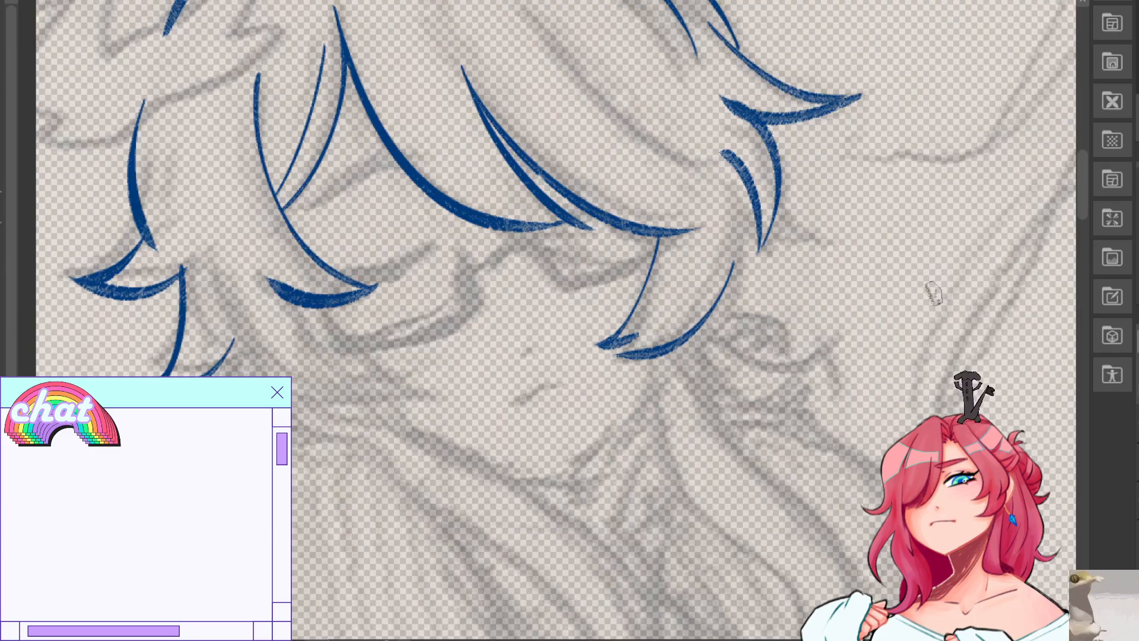
# Undo the side-lock strokes back to the long lower fringe edge.
pyautogui.hotkey('ctrl', 'z')
pyautogui.hotkey('ctrl', 'z')
pyautogui.hotkey('ctrl', 'z')
pyautogui.hotkey('ctrl', 'z')
pyautogui.hotkey('ctrl', 'z')
pyautogui.hotkey('ctrl', 'z')
pyautogui.hotkey('ctrl', 'z')
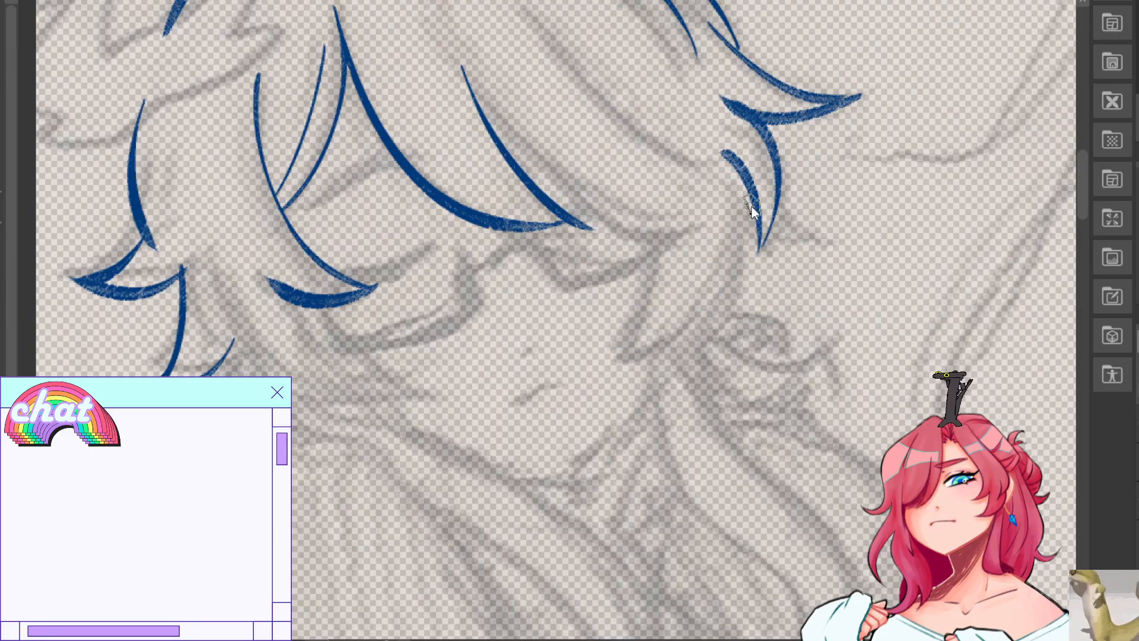
pyautogui.hotkey('ctrl', 'y')
# Erase the inner edge and the lower end of the outer edge of the small downward-pointing lock below the back flick.
pyautogui.moveTo(717, 145); pyautogui.dragTo(755, 232)
pyautogui.moveTo(741, 163); pyautogui.dragTo(763, 232)
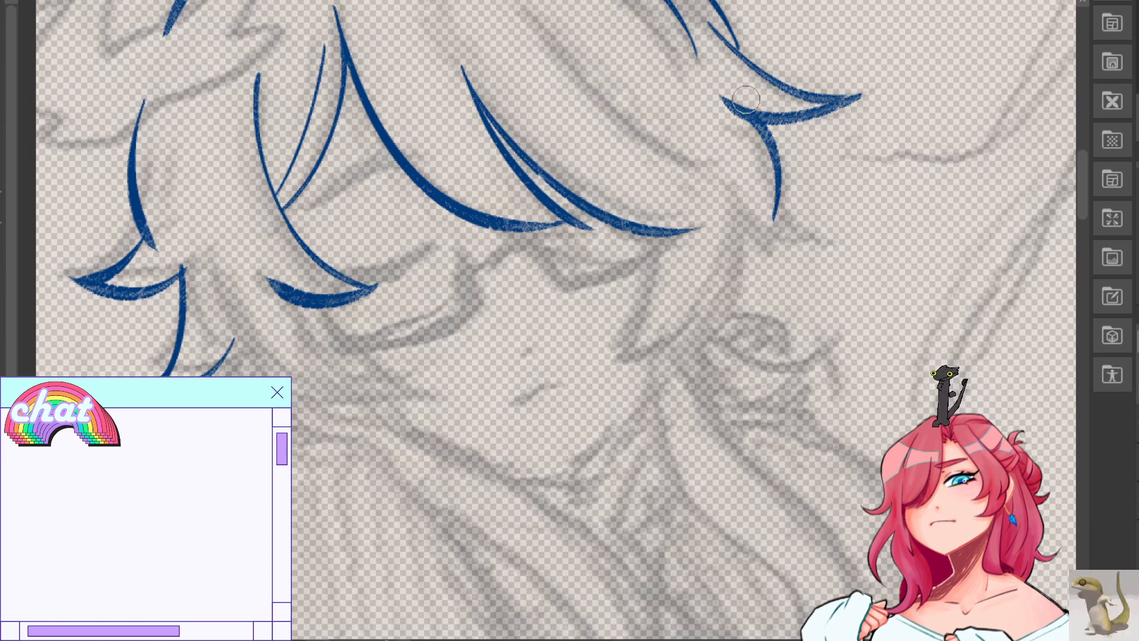
pyautogui.moveTo(759, 139); pyautogui.dragTo(774, 213)
# Try one continuous curve from the back flick down to an outward-pointing tip, and undo it.
pyautogui.moveTo(754, 124); pyautogui.dragTo(834, 236)
pyautogui.hotkey('ctrl', 'z')
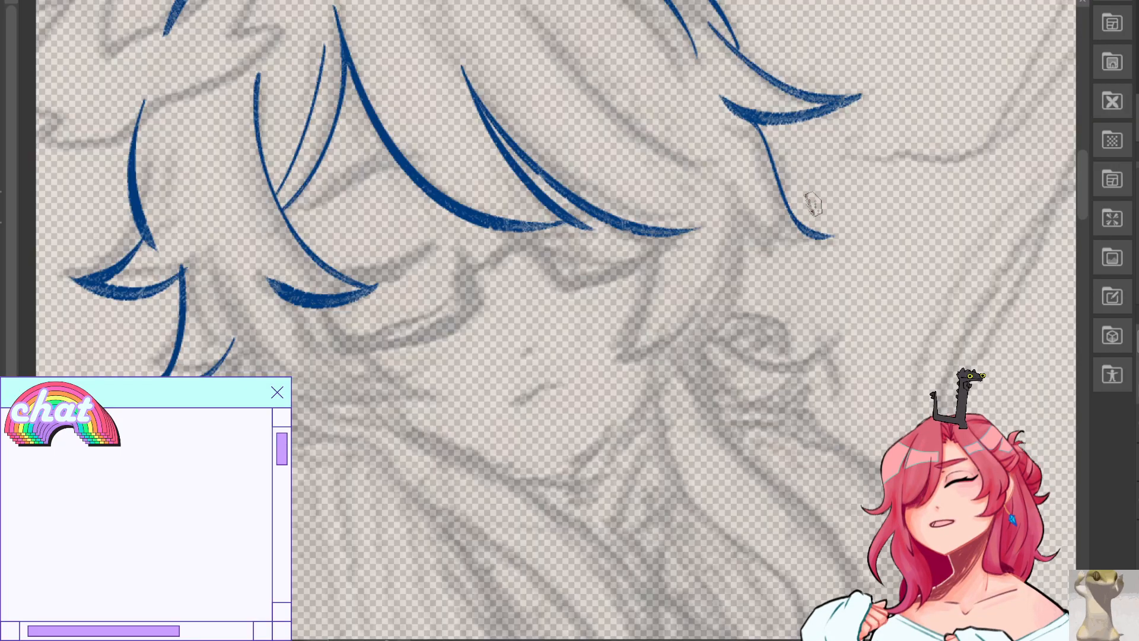
pyautogui.moveTo(727, 177); pyautogui.dragTo(831, 239)
pyautogui.hotkey('ctrl', 'z')
pyautogui.hotkey('ctrl', 'z')
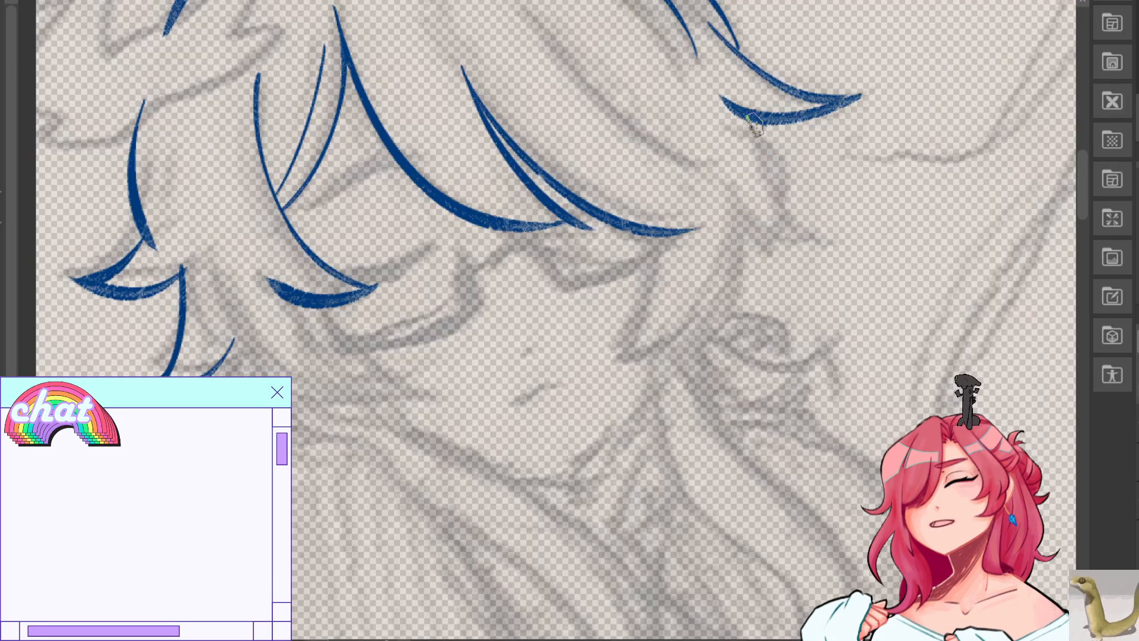
# Redraw the outer curve of the hair below the back flick, undoing and repeating the stroke.
pyautogui.moveTo(757, 168); pyautogui.dragTo(848, 247)
pyautogui.hotkey('ctrl', 'z')
pyautogui.moveTo(737, 120); pyautogui.dragTo(836, 233)
pyautogui.hotkey('ctrl', 'z')
pyautogui.moveTo(745, 119)
pyautogui.mouseDown()
pyautogui.moveTo(774, 156)
pyautogui.moveTo(780, 205)
pyautogui.moveTo(845, 235)
pyautogui.mouseUp()
pyautogui.hotkey('ctrl', 'z')
# Trace the upper and lower edges of a small outward-pointing tip at the end of the curve below the back flick.
pyautogui.moveTo(737, 218); pyautogui.dragTo(838, 241)
pyautogui.hotkey('ctrl', 'z')
pyautogui.moveTo(749, 215); pyautogui.dragTo(851, 236)
pyautogui.hotkey('ctrl', 'z')
pyautogui.hotkey('ctrl', 'z')
pyautogui.hotkey('ctrl', 'z')
pyautogui.moveTo(762, 188); pyautogui.dragTo(840, 226)
pyautogui.moveTo(750, 216)
pyautogui.mouseDown()
pyautogui.moveTo(789, 236)
pyautogui.moveTo(838, 228)
pyautogui.mouseUp()
pyautogui.hotkey('ctrl', 'z')
# Redraw the lower edge of the small outward-pointing tip so it extends further inward, checking it on the mirrored canvas.
pyautogui.press('h')
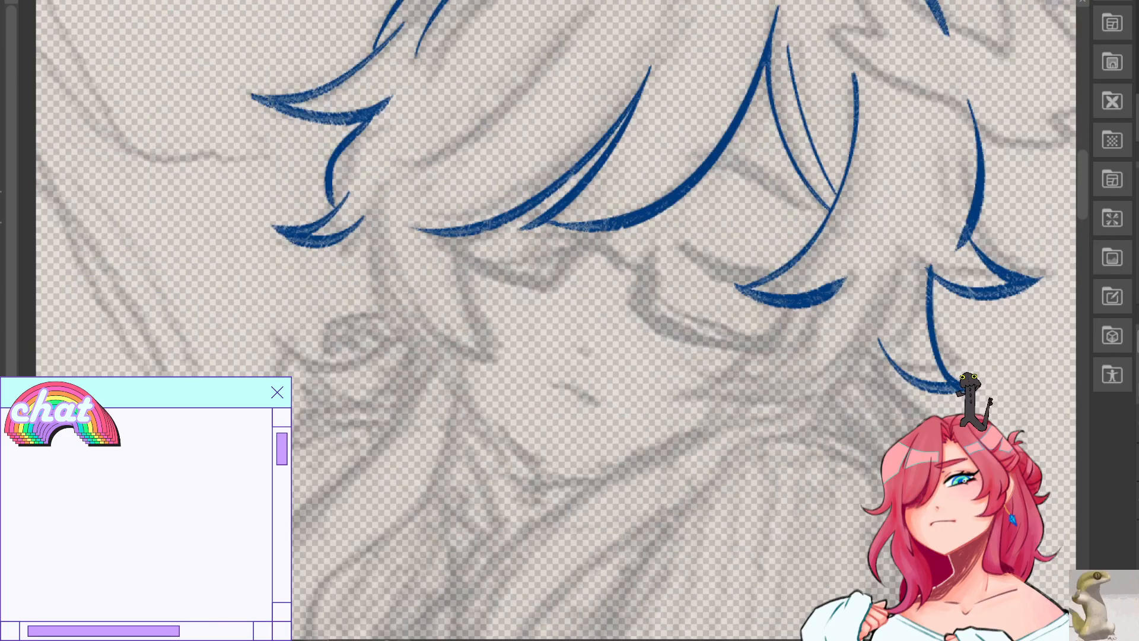
pyautogui.hotkey('ctrl', 'z')
pyautogui.moveTo(276, 228)
pyautogui.mouseDown()
pyautogui.moveTo(374, 217)
pyautogui.moveTo(361, 232)
pyautogui.moveTo(372, 221)
pyautogui.mouseUp()
pyautogui.hotkey('ctrl', 'z')
pyautogui.hotkey('ctrl', 'z')
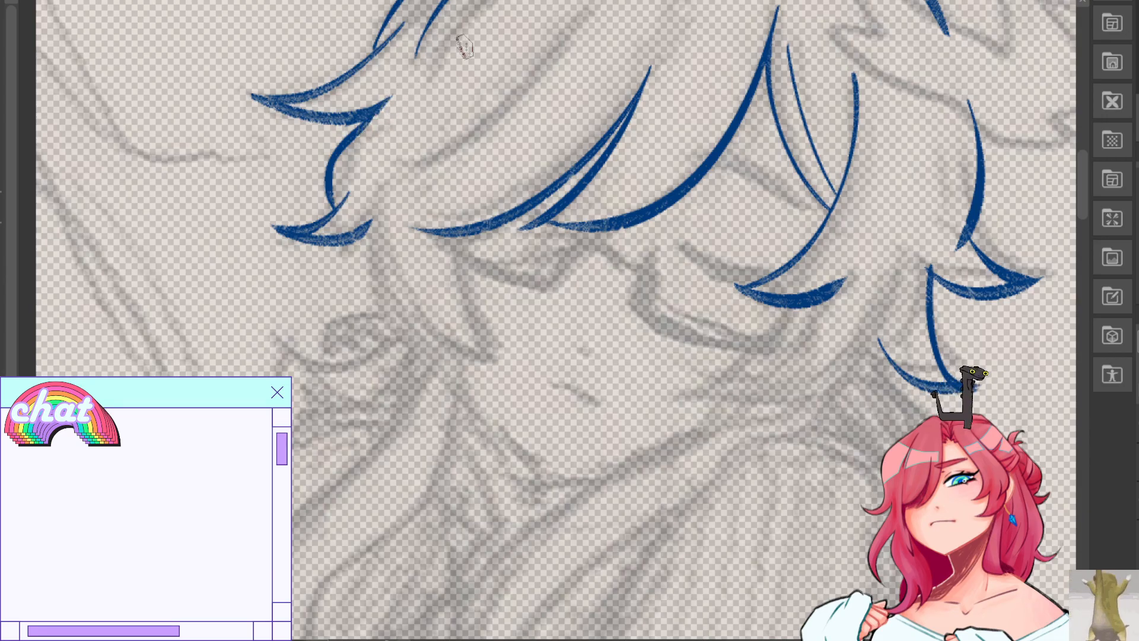
pyautogui.press('h')
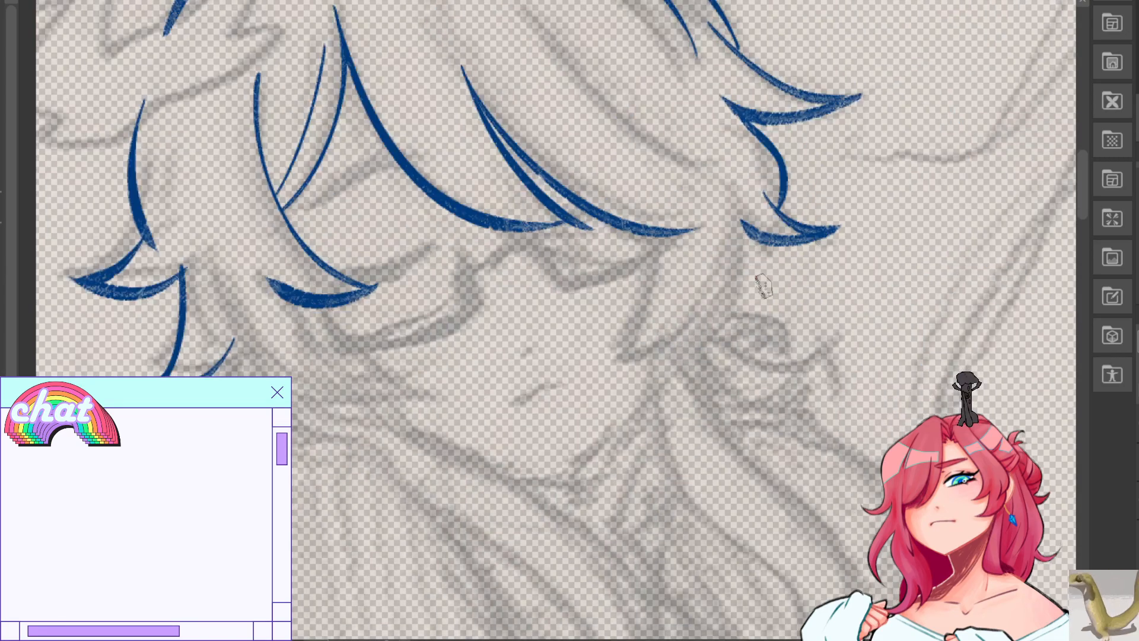
# Trace the side lock's inner edge down from the fringe and its outer edge down from the small tip.
pyautogui.moveTo(660, 236); pyautogui.dragTo(602, 349)
pyautogui.hotkey('ctrl', 'z')
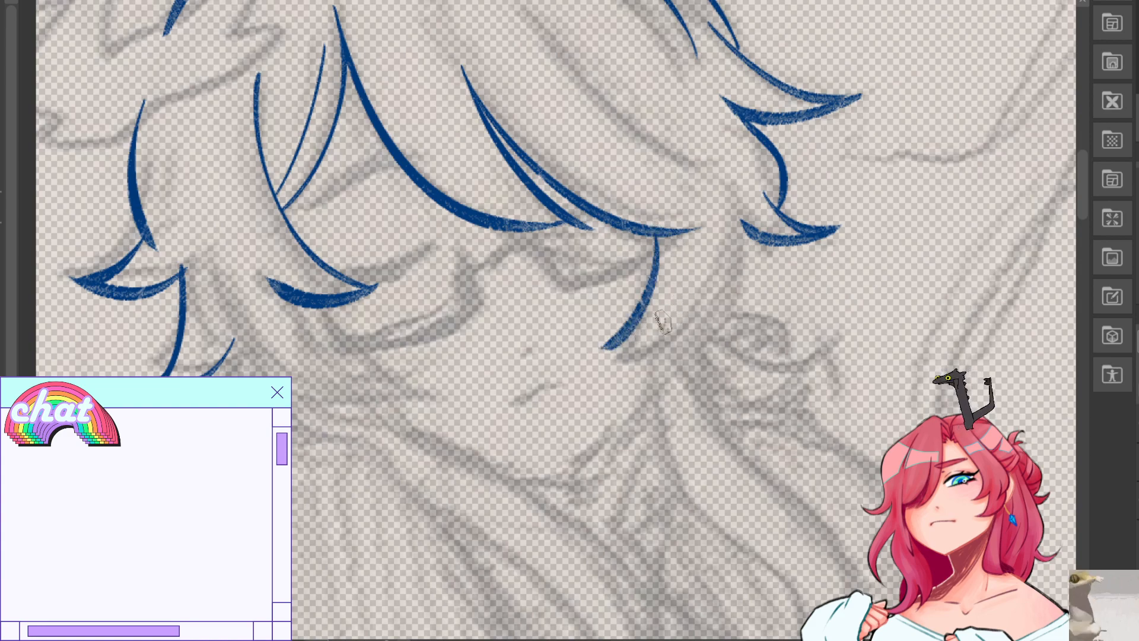
pyautogui.moveTo(736, 180)
pyautogui.mouseDown()
pyautogui.moveTo(743, 228)
pyautogui.moveTo(705, 353)
pyautogui.moveTo(694, 342)
pyautogui.moveTo(637, 354)
pyautogui.mouseUp()
pyautogui.hotkey('ctrl', 'z')
pyautogui.press('h')
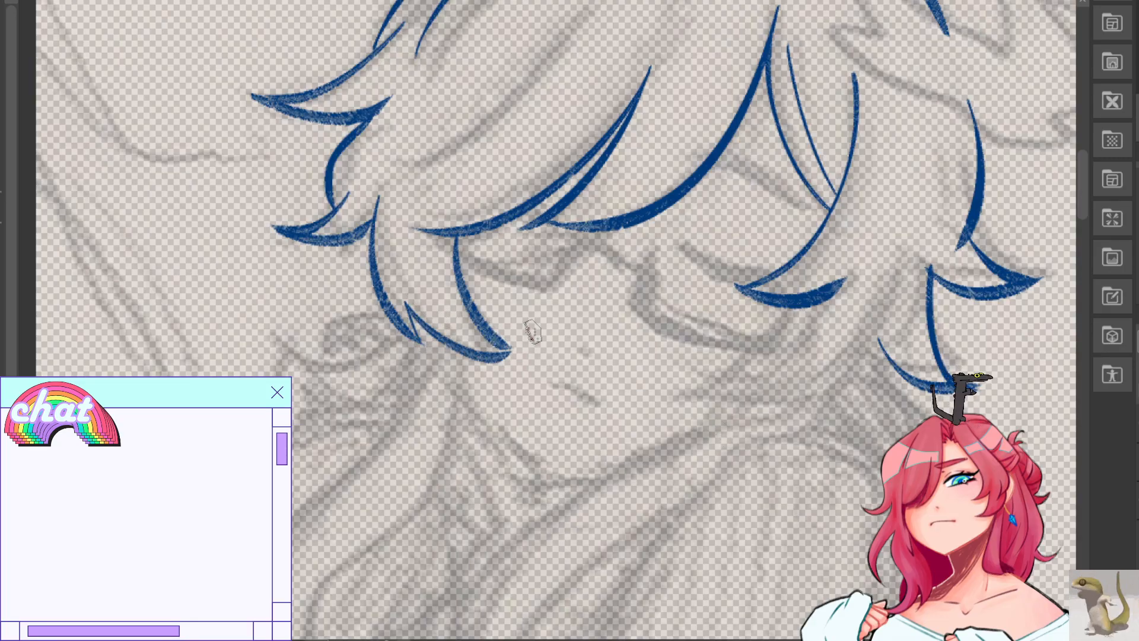
# Try several curved bottom edges joining the side lock's two edges, undoing each attempt.
pyautogui.moveTo(405, 304); pyautogui.dragTo(509, 347)
pyautogui.hotkey('ctrl', 'z')
pyautogui.moveTo(405, 306); pyautogui.dragTo(511, 342)
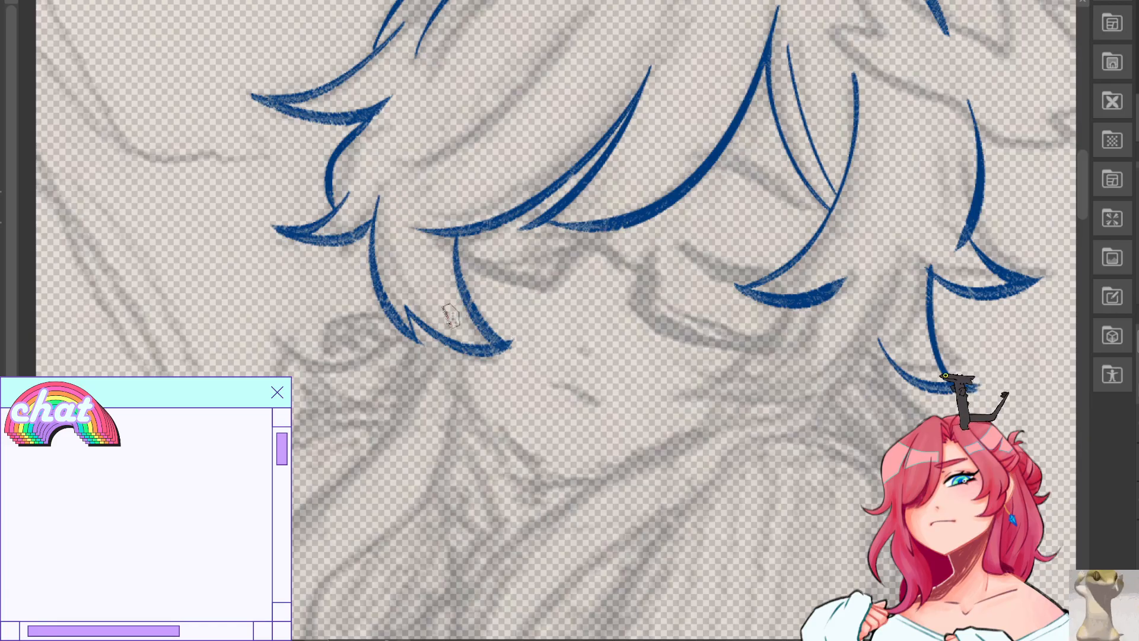
pyautogui.hotkey('ctrl', 'z')
pyautogui.hotkey('ctrl', 'z')
pyautogui.moveTo(408, 304); pyautogui.dragTo(516, 341)
pyautogui.hotkey('ctrl', 'z')
pyautogui.hotkey('ctrl', 'z')
pyautogui.moveTo(408, 308); pyautogui.dragTo(513, 343)
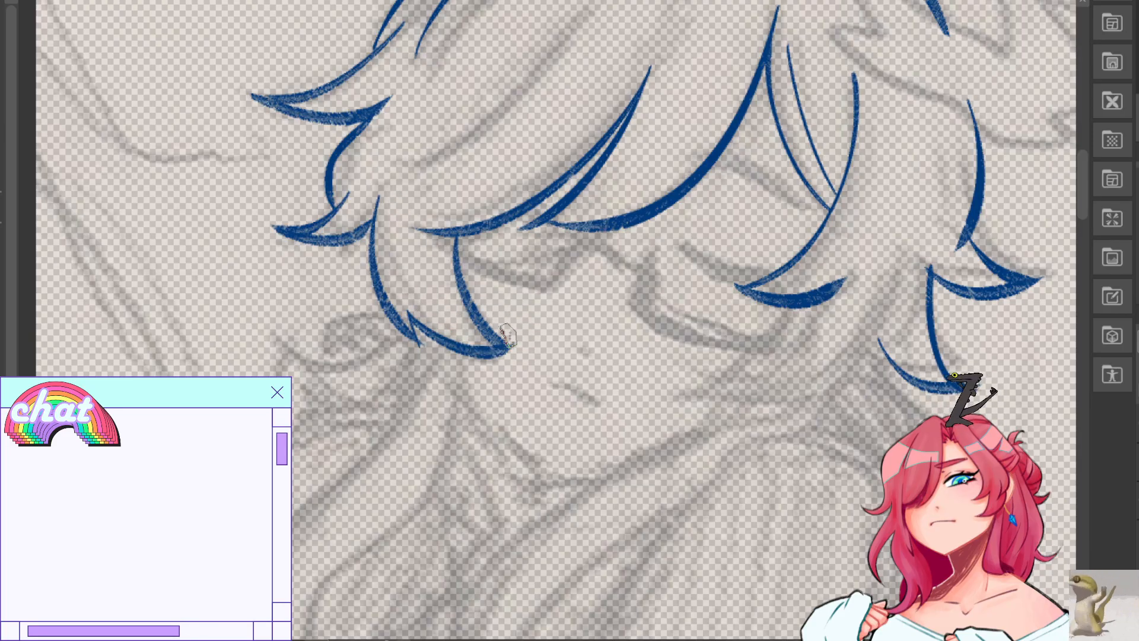
pyautogui.hotkey('ctrl', 'z')
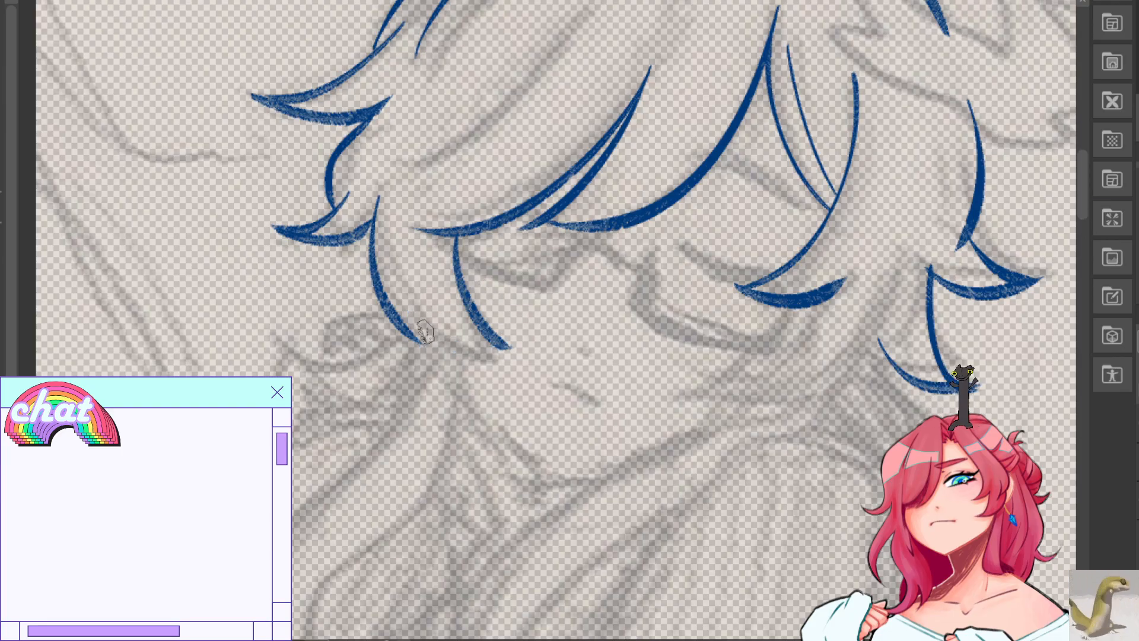
# Try another bottom edge across the side lock, and undo it together with the lock's outer edge.
pyautogui.moveTo(415, 306); pyautogui.dragTo(514, 353)
pyautogui.moveTo(461, 301); pyautogui.dragTo(517, 363)
pyautogui.hotkey('ctrl', 'z')
pyautogui.hotkey('ctrl', 'z')
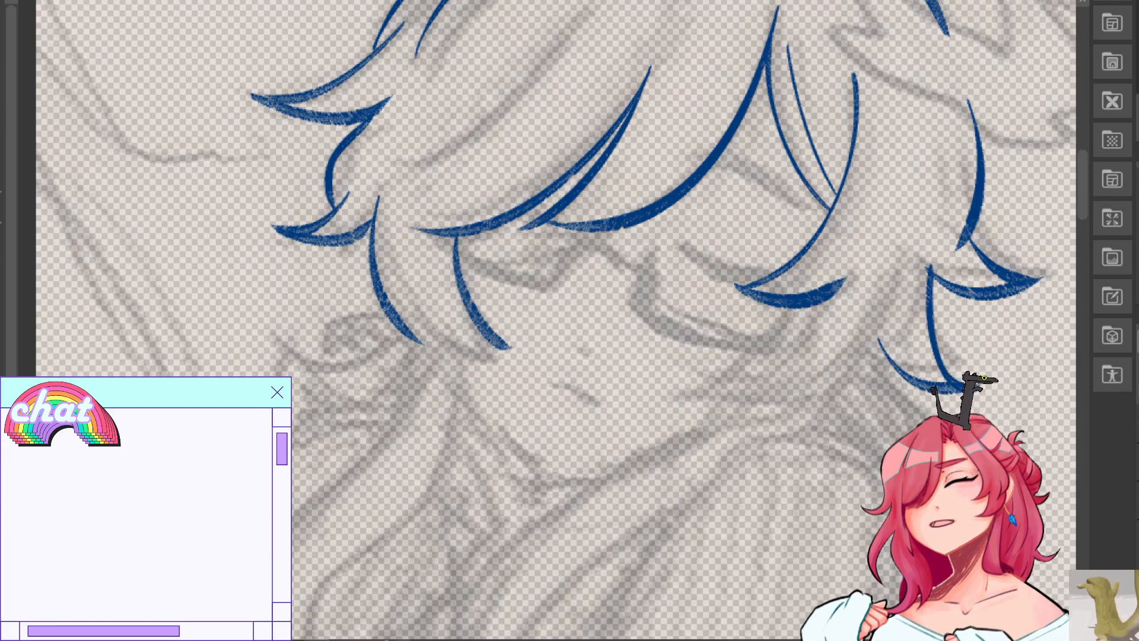
pyautogui.hotkey('ctrl', 'z')
pyautogui.press('h')
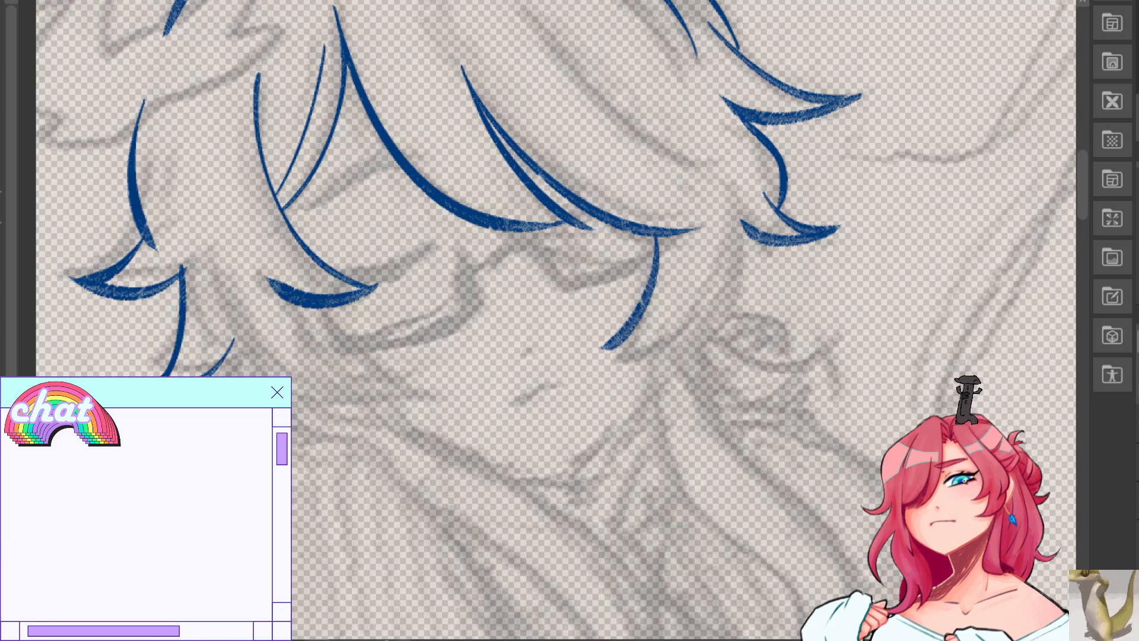
# Redraw the side lock with a longer outer edge ending in a point and a notched bottom edge meeting the extended inner edge.
pyautogui.moveTo(749, 238); pyautogui.dragTo(711, 337)
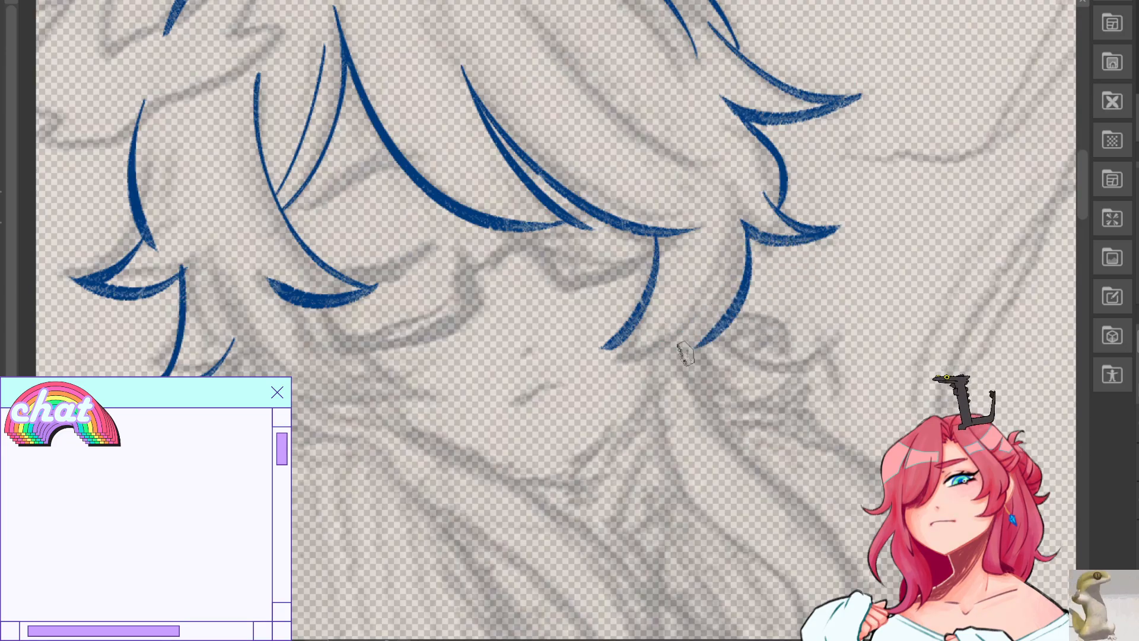
pyautogui.hotkey('ctrl', 'z')
pyautogui.hotkey('ctrl', 'z')
pyautogui.moveTo(739, 222)
pyautogui.mouseDown()
pyautogui.moveTo(742, 310)
pyautogui.moveTo(690, 383)
pyautogui.mouseUp()
pyautogui.moveTo(700, 314)
pyautogui.mouseDown()
pyautogui.moveTo(691, 387)
pyautogui.moveTo(630, 356)
pyautogui.moveTo(697, 327)
pyautogui.moveTo(586, 358)
pyautogui.mouseUp()
pyautogui.hotkey('ctrl', 'z')
pyautogui.hotkey('ctrl', 'z')
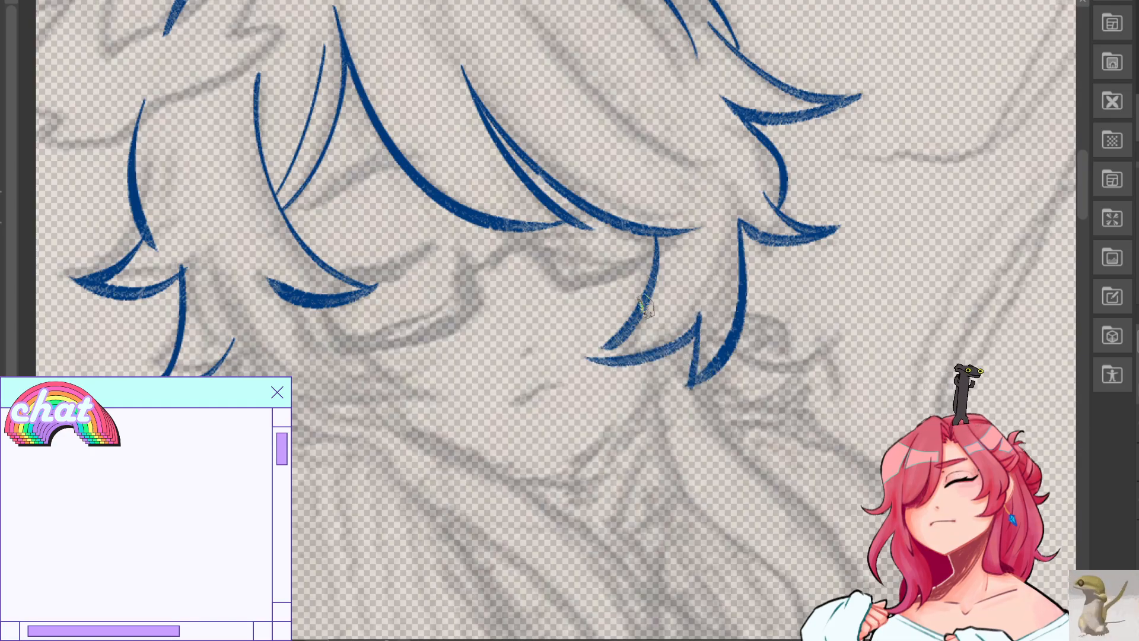
pyautogui.press('h')
pyautogui.moveTo(493, 340); pyautogui.dragTo(526, 356)
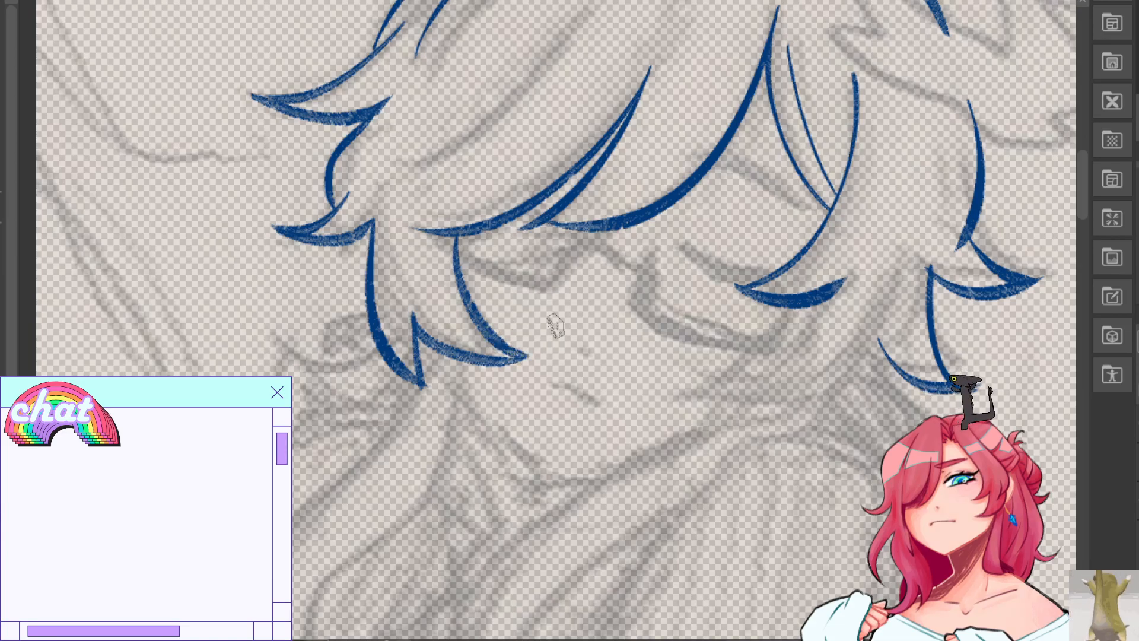
# Erase the thin curved strand line inside the back hair.
pyautogui.moveTo(558, 297)
pyautogui.mouseDown()
pyautogui.moveTo(795, 433)
pyautogui.moveTo(658, 367)
pyautogui.moveTo(490, 501)
pyautogui.moveTo(525, 462)
pyautogui.mouseUp()
pyautogui.moveTo(793, 79); pyautogui.dragTo(727, 145)
pyautogui.moveTo(314, 289); pyautogui.dragTo(446, 151)
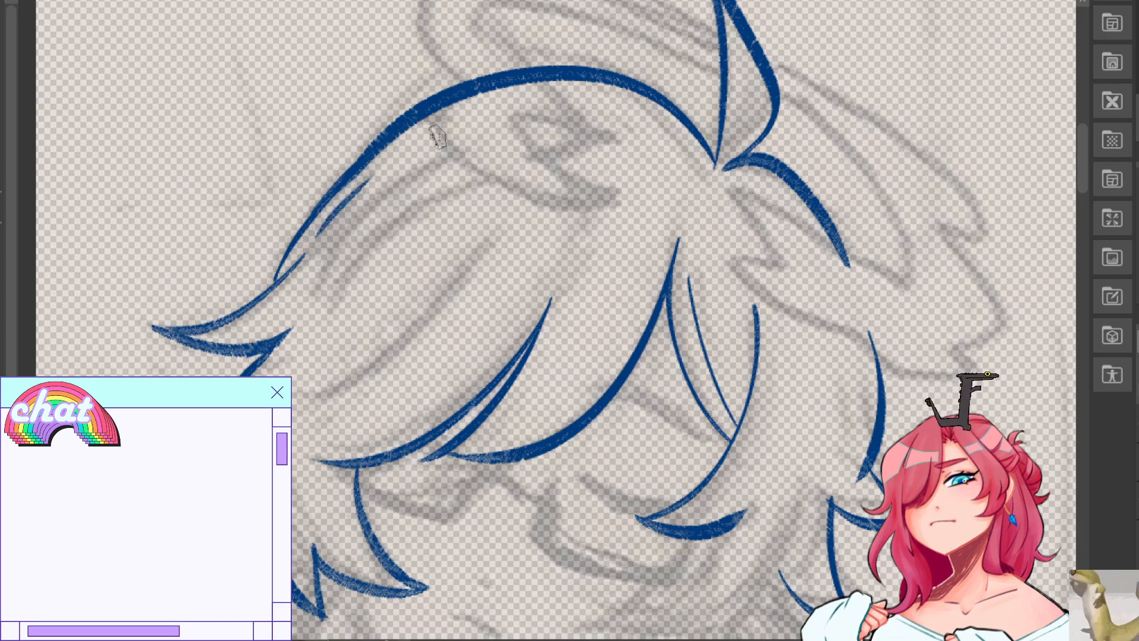
pyautogui.moveTo(569, 321)
pyautogui.mouseDown()
pyautogui.moveTo(539, 422)
pyautogui.moveTo(673, 223)
pyautogui.moveTo(409, 190)
pyautogui.moveTo(503, 320)
pyautogui.moveTo(441, 289)
pyautogui.moveTo(371, 121)
pyautogui.mouseUp()
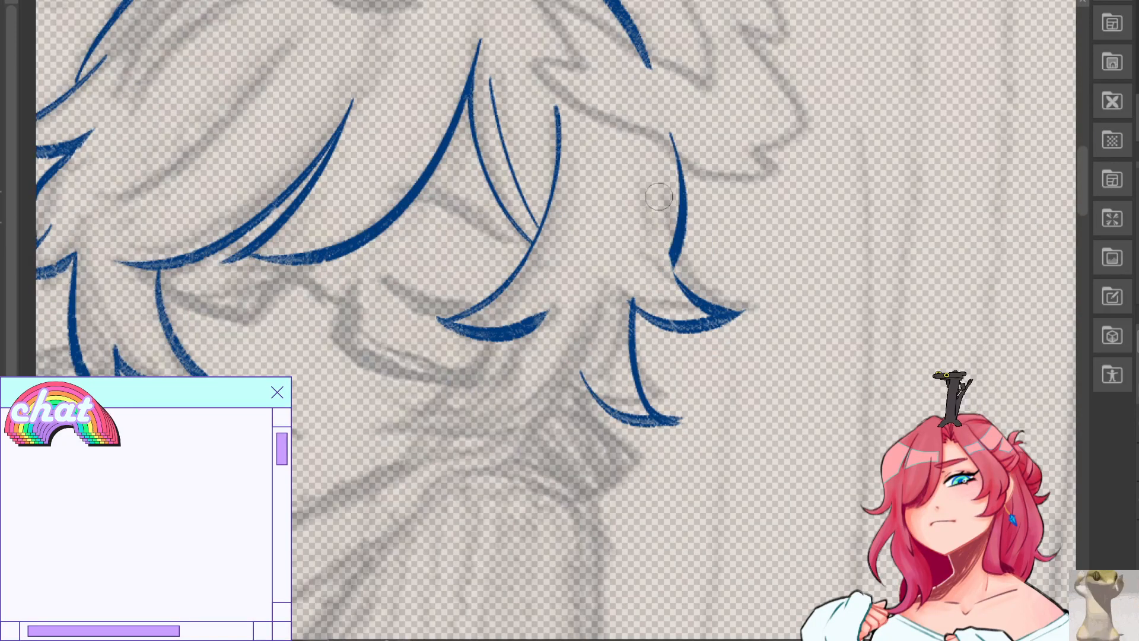
# Add a short overlapping stroke at the base of the front-side flick and retrace the narrow fringe lock's edge with a thicker line.
pyautogui.moveTo(652, 233); pyautogui.dragTo(707, 295)
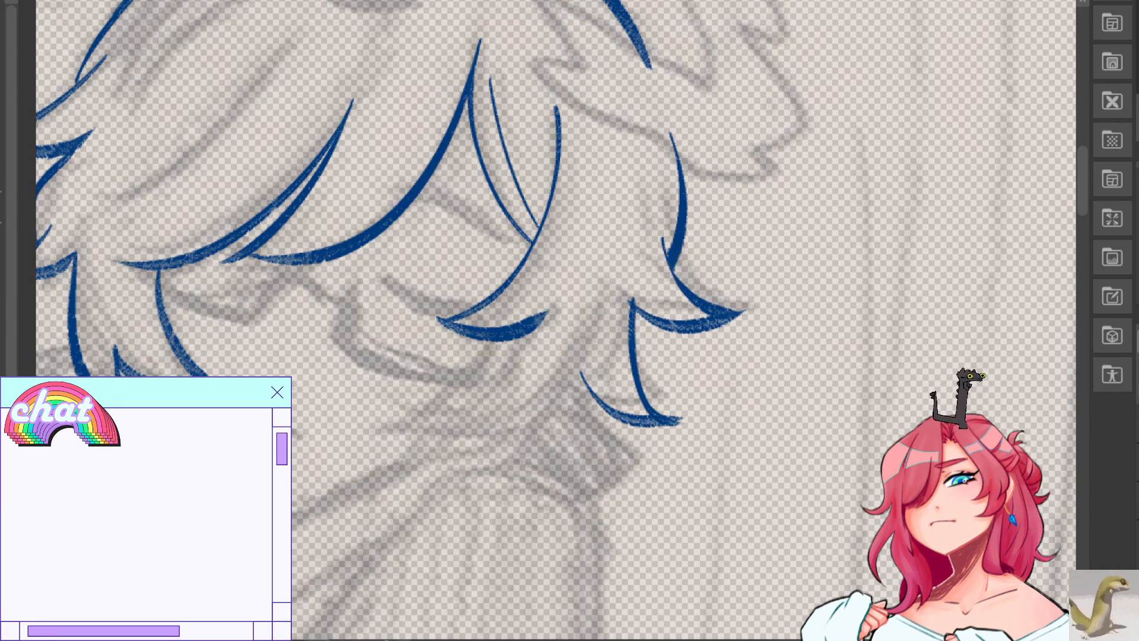
pyautogui.press('h')
pyautogui.moveTo(644, 95); pyautogui.dragTo(570, 251)
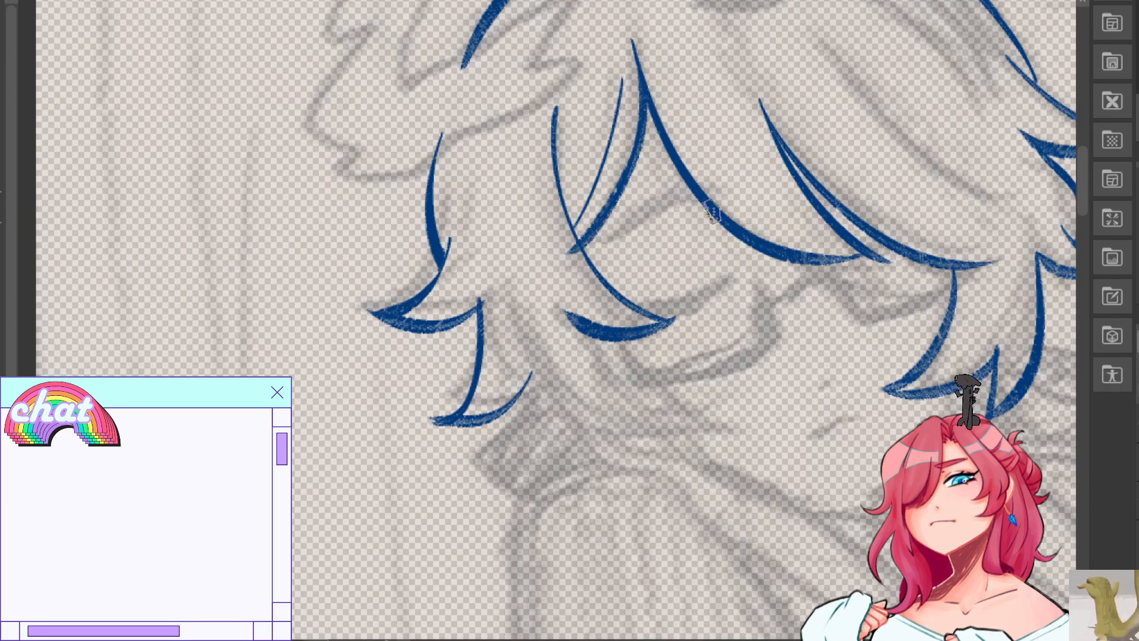
pyautogui.hotkey('ctrl', 'z')
pyautogui.hotkey('ctrl', 'z')
pyautogui.moveTo(645, 112); pyautogui.dragTo(583, 239)
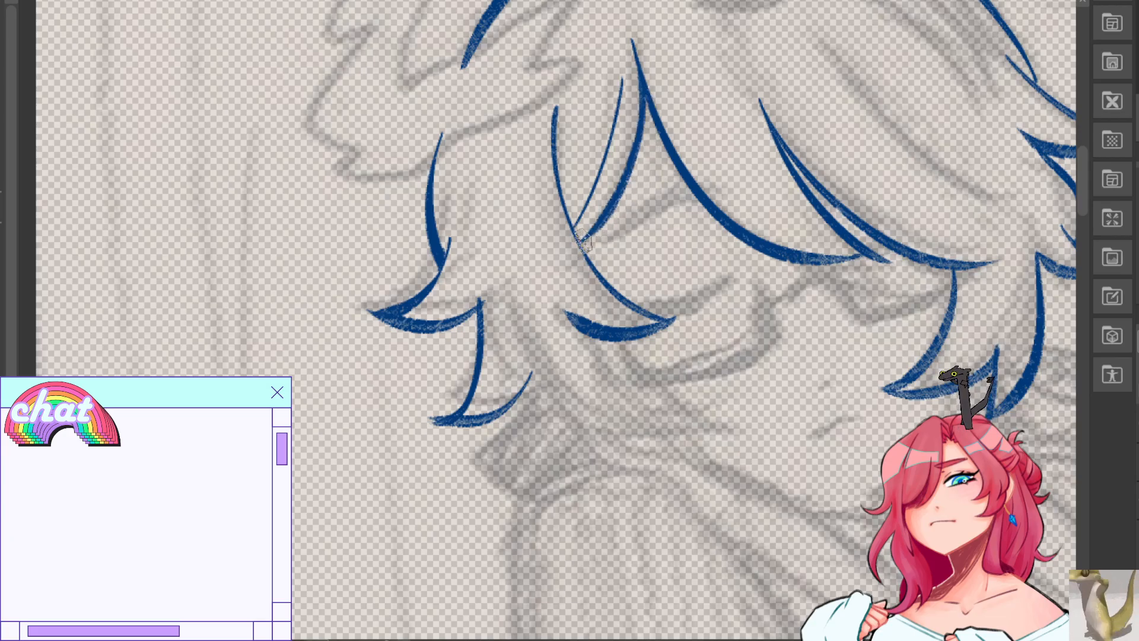
pyautogui.press('h')
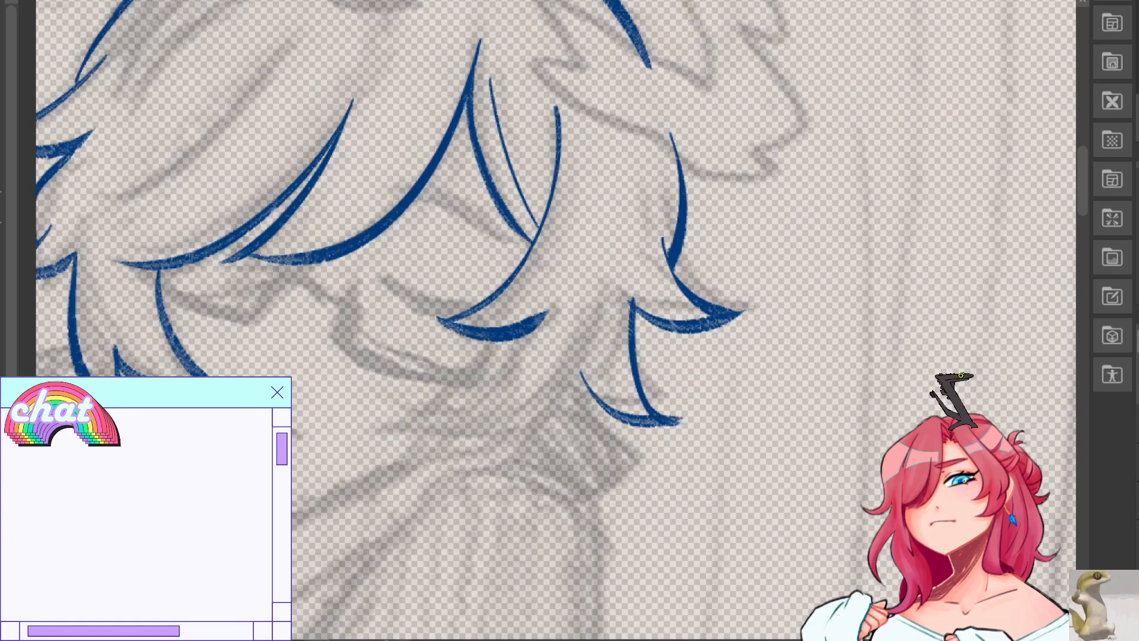
# Trace the large front-side lock with a short inner edge, a long outer edge and a notched bottom edge.
pyautogui.moveTo(504, 369)
pyautogui.mouseDown()
pyautogui.moveTo(669, 302)
pyautogui.moveTo(633, 271)
pyautogui.moveTo(670, 369)
pyautogui.moveTo(561, 420)
pyautogui.mouseUp()
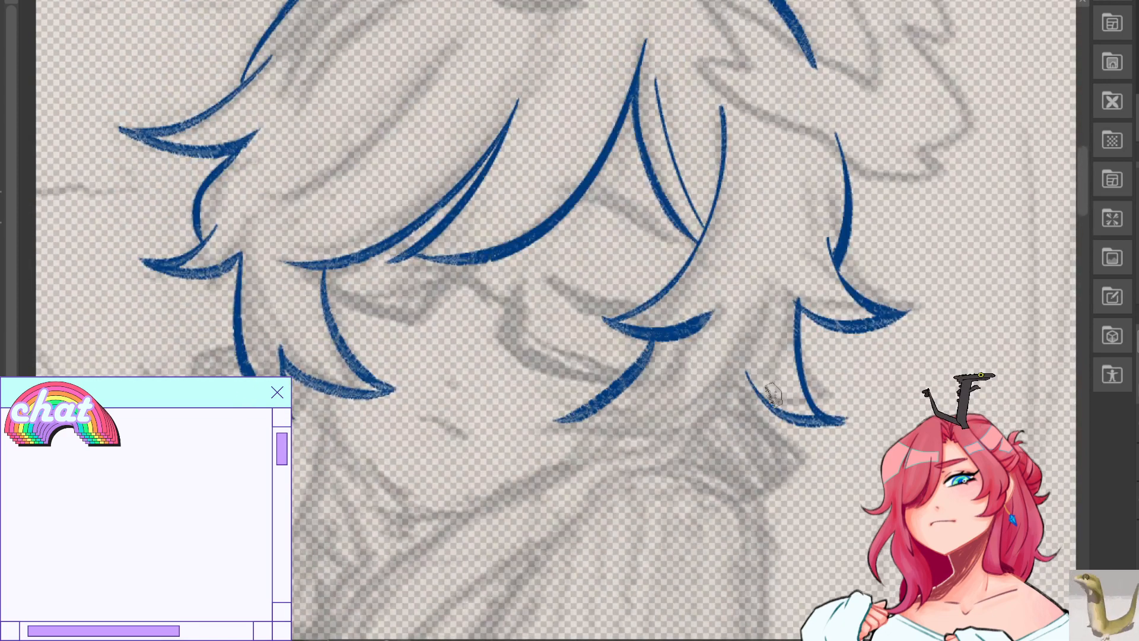
pyautogui.moveTo(762, 305); pyautogui.dragTo(643, 485)
pyautogui.moveTo(673, 433); pyautogui.dragTo(644, 485)
pyautogui.moveTo(673, 437); pyautogui.dragTo(582, 440)
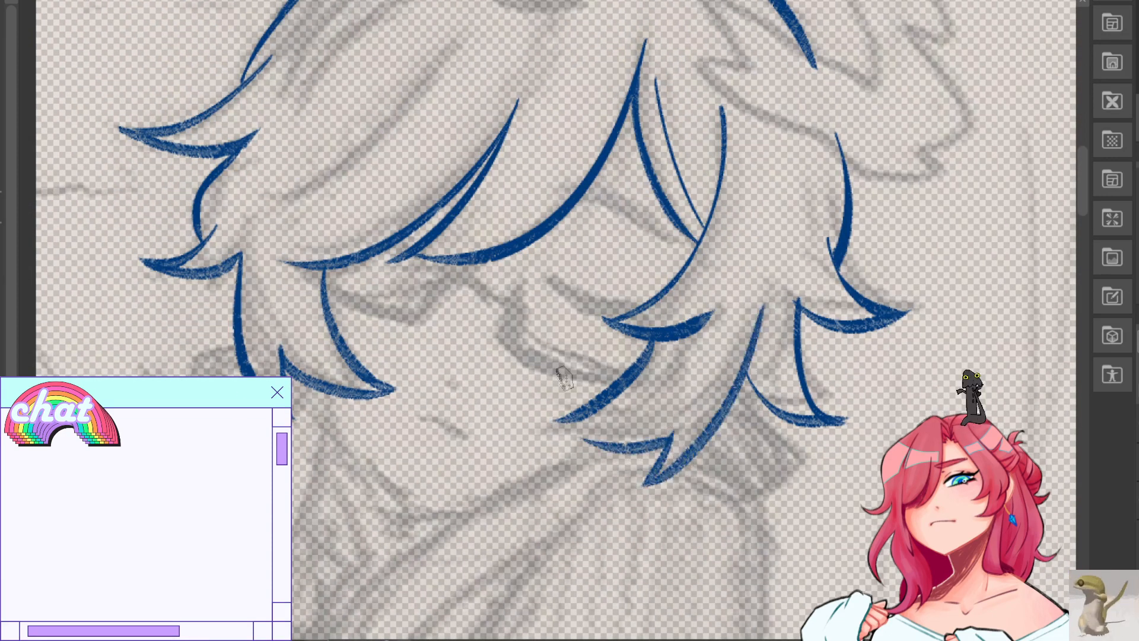
# Try a new bottom edge for the front-side lock on the mirrored canvas, and undo the bottom edge strokes.
pyautogui.press('h')
pyautogui.hotkey('ctrl', 'z')
pyautogui.moveTo(439, 433)
pyautogui.mouseDown()
pyautogui.moveTo(538, 421)
pyautogui.moveTo(575, 414)
pyautogui.mouseUp()
pyautogui.hotkey('ctrl', 'z')
pyautogui.hotkey('ctrl', 'z')
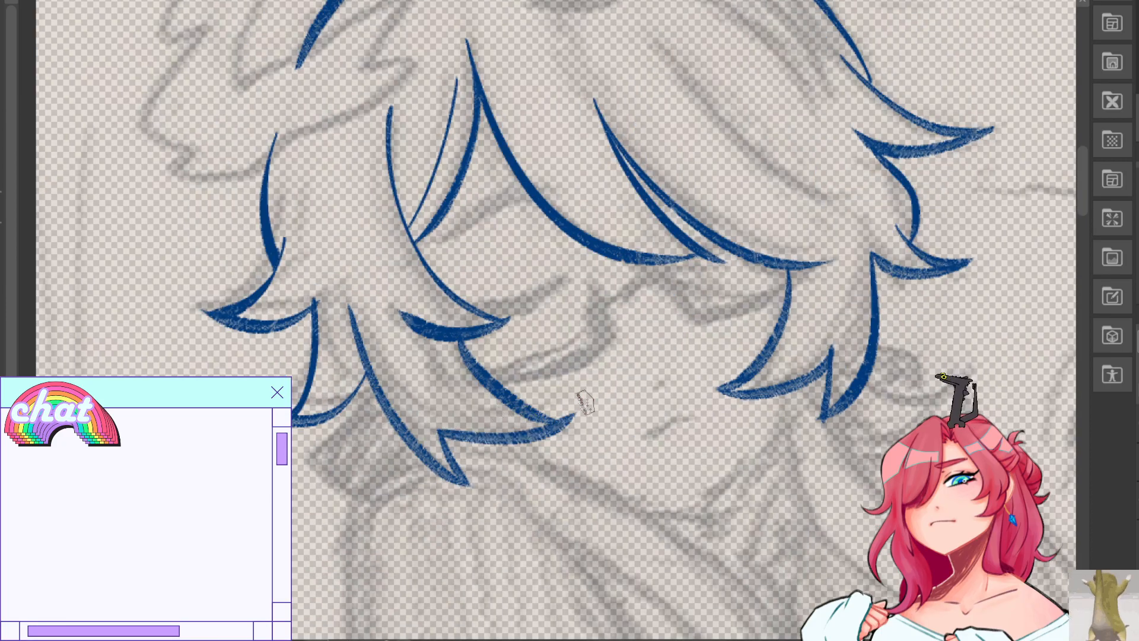
pyautogui.hotkey('ctrl', 'z')
# Erase the inner edge of the front-side lock and the curved underside of the fringe tip above it.
pyautogui.moveTo(466, 347); pyautogui.dragTo(462, 357)
pyautogui.moveTo(396, 325)
pyautogui.mouseDown()
pyautogui.moveTo(497, 350)
pyautogui.moveTo(450, 351)
pyautogui.moveTo(501, 367)
pyautogui.mouseUp()
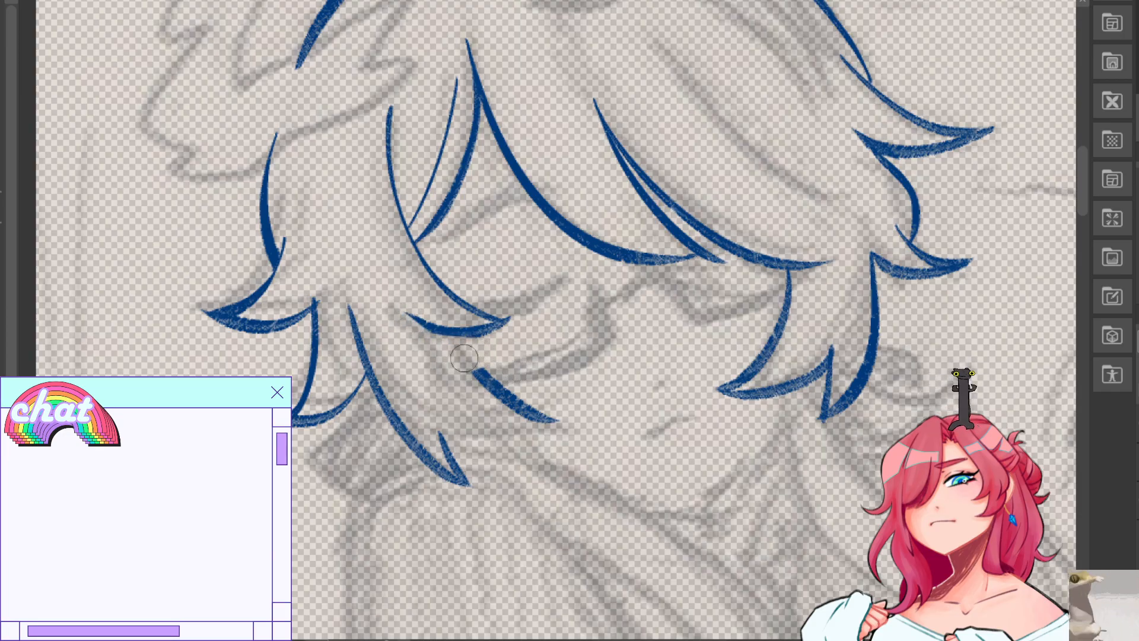
pyautogui.hotkey('ctrl', 'z')
pyautogui.moveTo(405, 314); pyautogui.dragTo(501, 317)
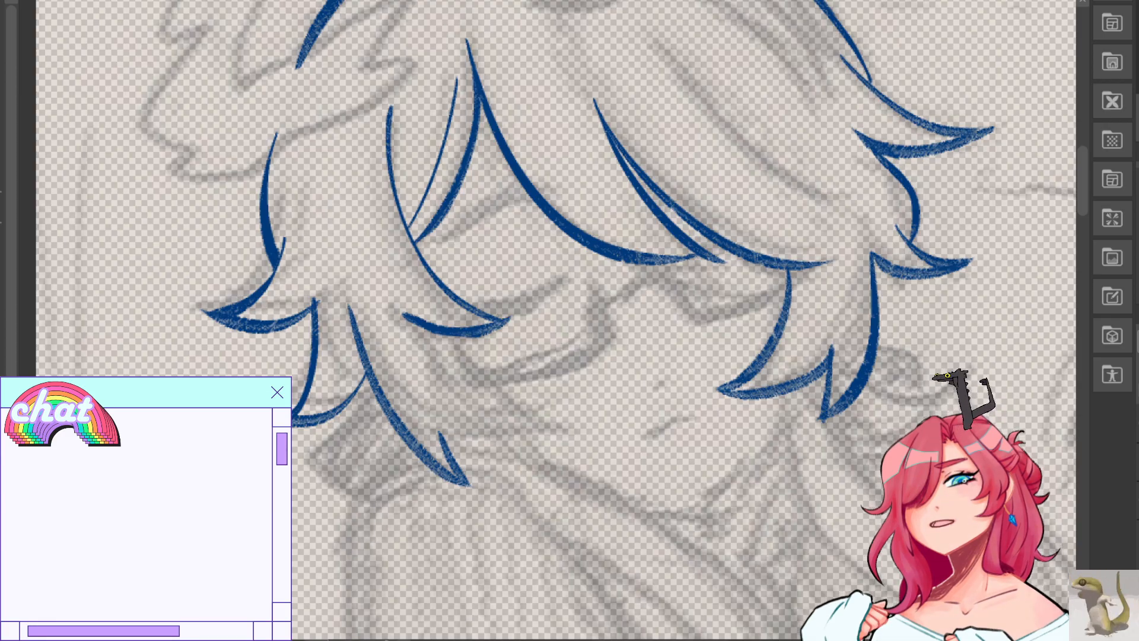
pyautogui.press('h')
pyautogui.press('e')
pyautogui.moveTo(655, 327)
pyautogui.mouseDown()
pyautogui.moveTo(613, 342)
pyautogui.moveTo(718, 308)
pyautogui.mouseUp()
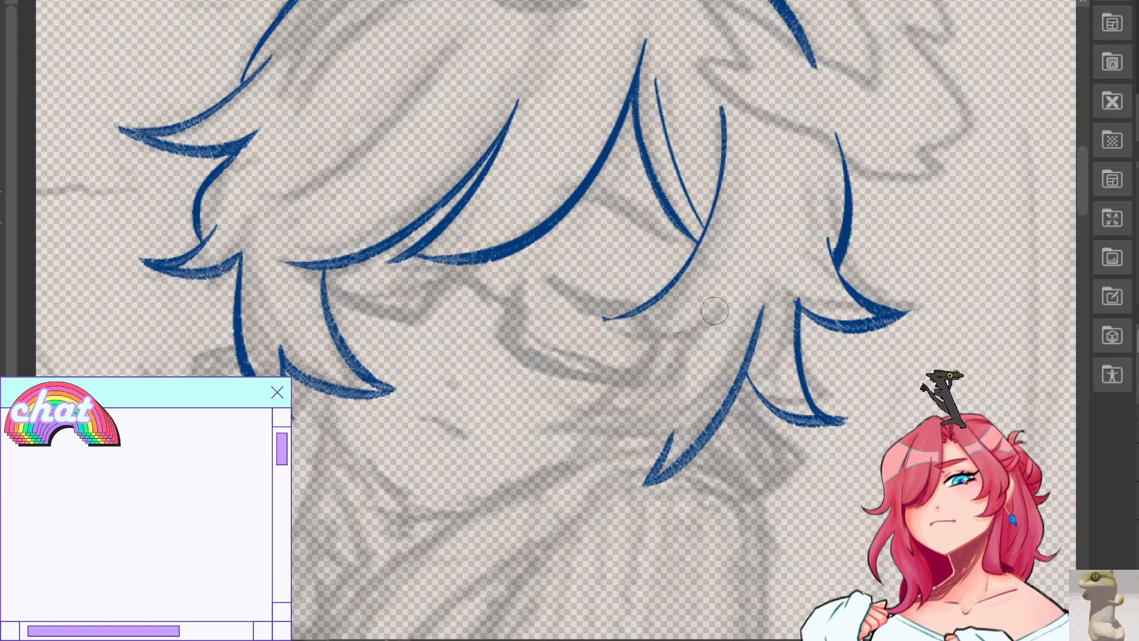
# Trim the tip of the lower side fringe lock and draw a new short curved underside from it.
pyautogui.moveTo(610, 307); pyautogui.dragTo(607, 317)
pyautogui.press('p')
pyautogui.press('h')
pyautogui.moveTo(474, 313); pyautogui.dragTo(525, 317)
pyautogui.hotkey('ctrl', 'z')
pyautogui.moveTo(400, 330)
pyautogui.mouseDown()
pyautogui.moveTo(509, 326)
pyautogui.moveTo(486, 339)
pyautogui.moveTo(516, 315)
pyautogui.mouseUp()
pyautogui.hotkey('ctrl', 'z')
pyautogui.hotkey('ctrl', 'z')
pyautogui.press('h')
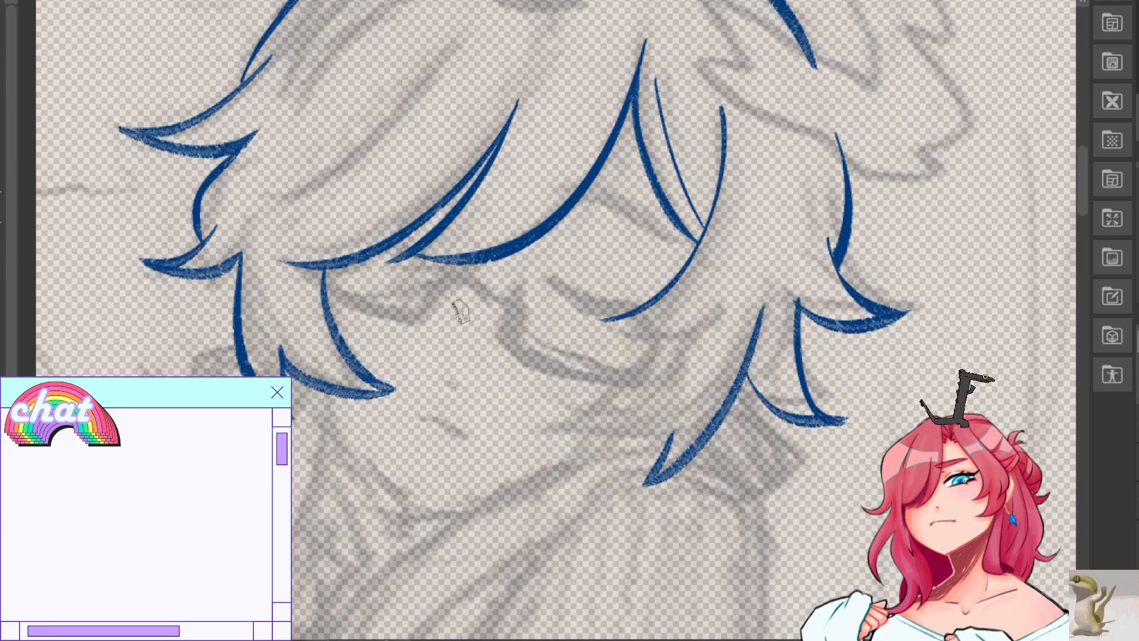
pyautogui.hotkey('ctrl', 'z')
pyautogui.moveTo(601, 321)
pyautogui.mouseDown()
pyautogui.moveTo(703, 305)
pyautogui.moveTo(706, 322)
pyautogui.moveTo(606, 326)
pyautogui.moveTo(703, 324)
pyautogui.mouseUp()
pyautogui.hotkey('ctrl', 'z')
pyautogui.hotkey('ctrl', 'z')
pyautogui.hotkey('ctrl', 'z')
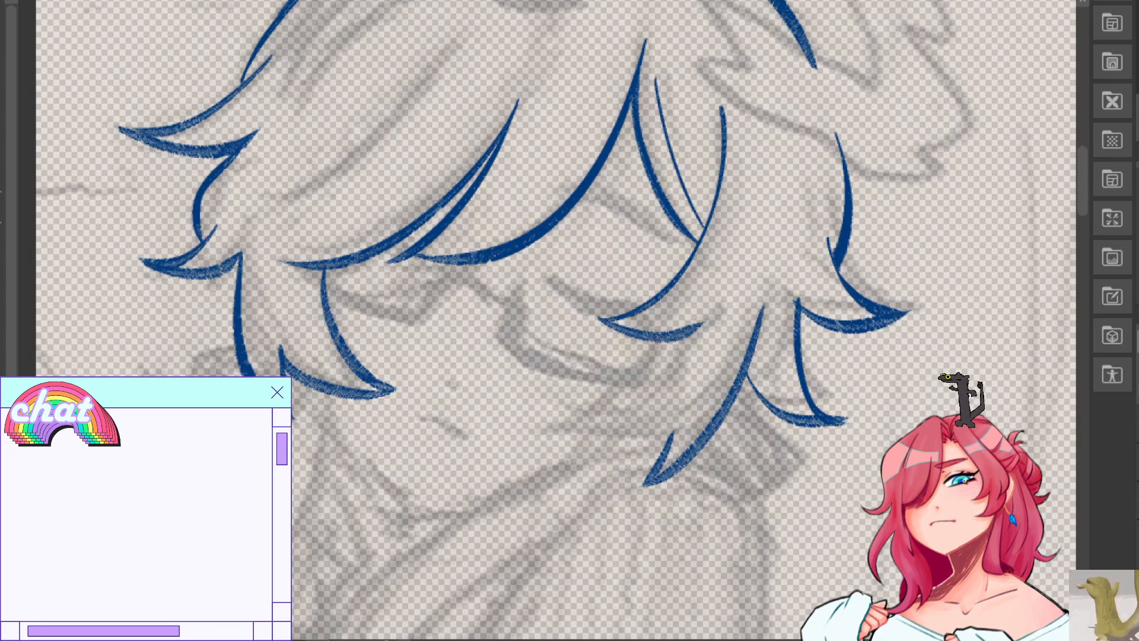
# Redraw the front-side lock's long inner edge with a single stroke on the mirrored canvas and add a curved bottom edge meeting its tip.
pyautogui.press('h')
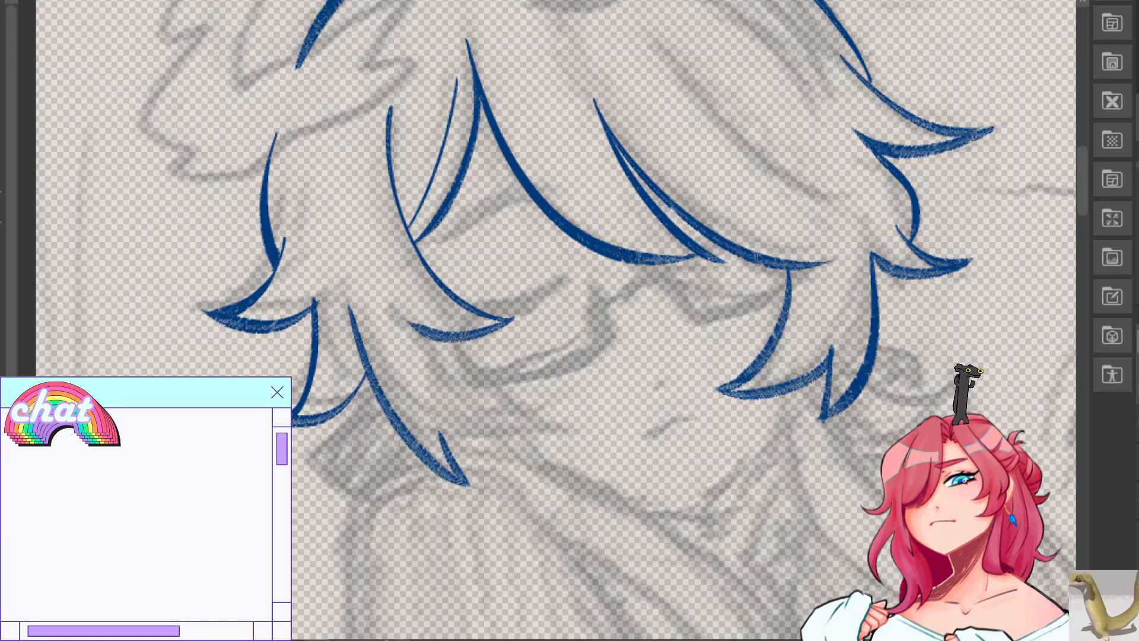
pyautogui.moveTo(455, 342)
pyautogui.mouseDown()
pyautogui.moveTo(512, 404)
pyautogui.moveTo(572, 419)
pyautogui.mouseUp()
pyautogui.hotkey('ctrl', 'z')
pyautogui.moveTo(455, 342)
pyautogui.mouseDown()
pyautogui.moveTo(502, 398)
pyautogui.moveTo(592, 419)
pyautogui.mouseUp()
pyautogui.hotkey('ctrl', 'z')
pyautogui.moveTo(452, 432)
pyautogui.mouseDown()
pyautogui.moveTo(586, 410)
pyautogui.moveTo(592, 418)
pyautogui.mouseUp()
pyautogui.hotkey('ctrl', 'z')
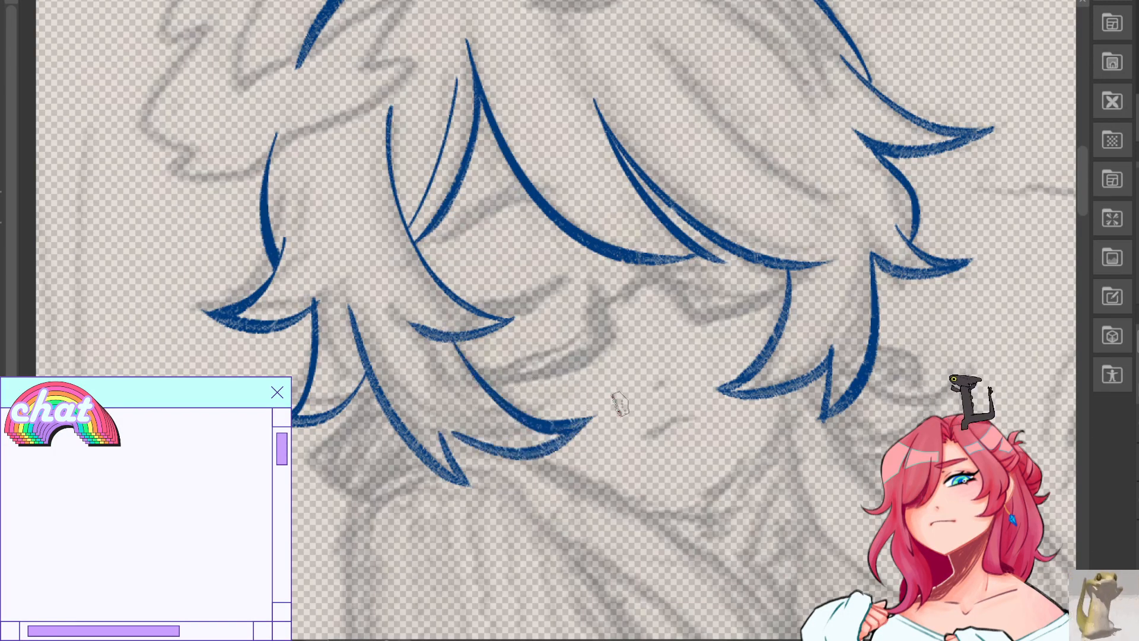
# Replace the front-side lock's bottom edge with a longer curve that joins the notch of the neighbouring lock.
pyautogui.press('h')
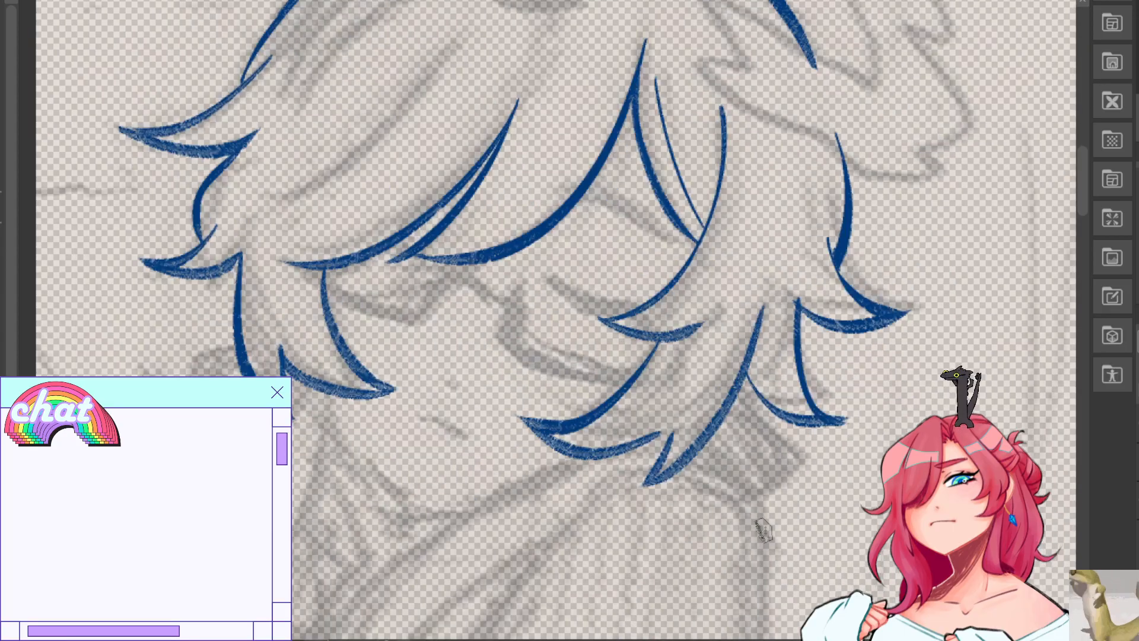
pyautogui.hotkey('ctrl', 'z')
pyautogui.moveTo(526, 421); pyautogui.dragTo(655, 445)
pyautogui.hotkey('ctrl', 'z')
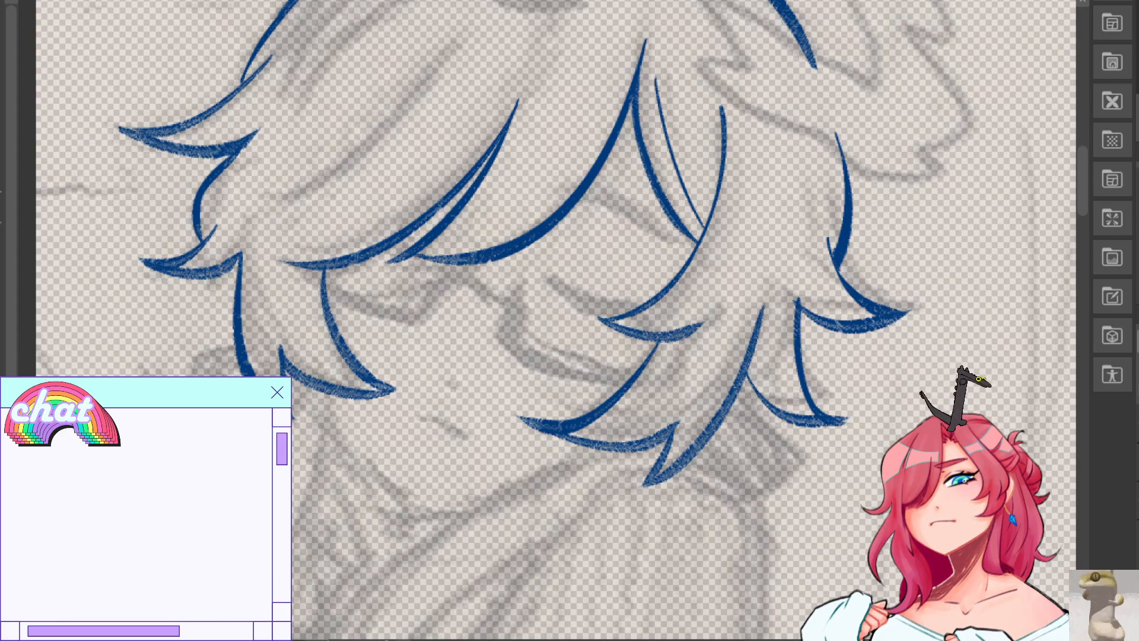
pyautogui.press('h')
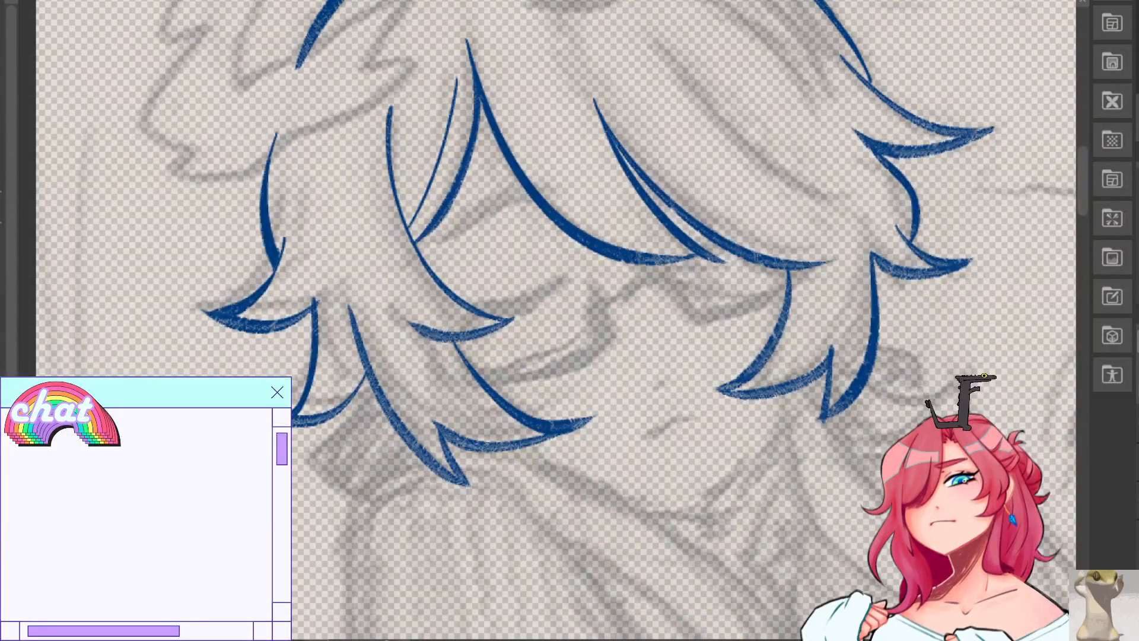
# Draw the near eyebrow as a thick tapered stroke crossing the gap between the fringe locks.
pyautogui.moveTo(569, 297)
pyautogui.mouseDown()
pyautogui.moveTo(535, 303)
pyautogui.moveTo(536, 363)
pyautogui.mouseUp()
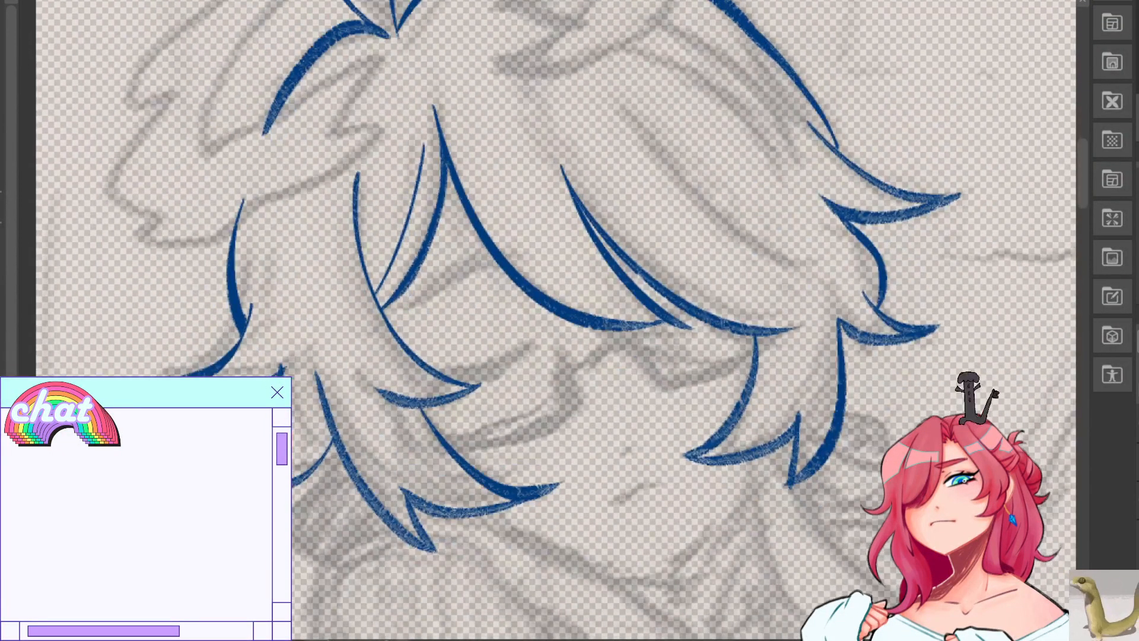
pyautogui.moveTo(396, 310)
pyautogui.mouseDown()
pyautogui.moveTo(460, 259)
pyautogui.moveTo(504, 244)
pyautogui.moveTo(510, 255)
pyautogui.mouseUp()
pyautogui.hotkey('ctrl', 'z')
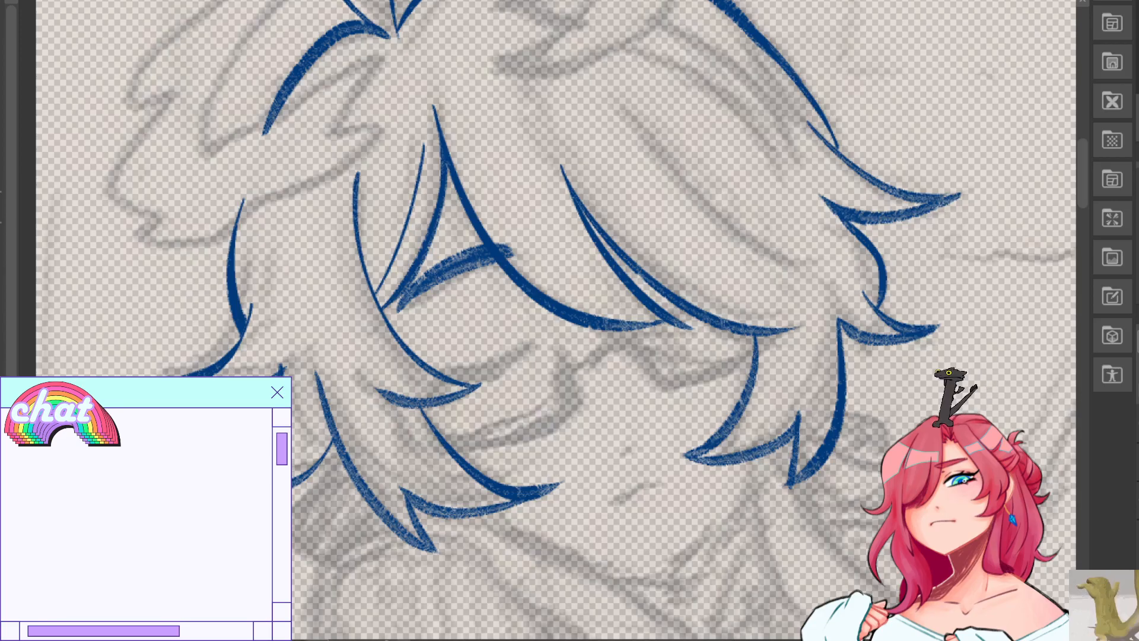
pyautogui.press('h')
pyautogui.moveTo(606, 259)
pyautogui.mouseDown()
pyautogui.moveTo(683, 276)
pyautogui.moveTo(609, 259)
pyautogui.moveTo(684, 280)
pyautogui.moveTo(635, 254)
pyautogui.moveTo(718, 312)
pyautogui.mouseUp()
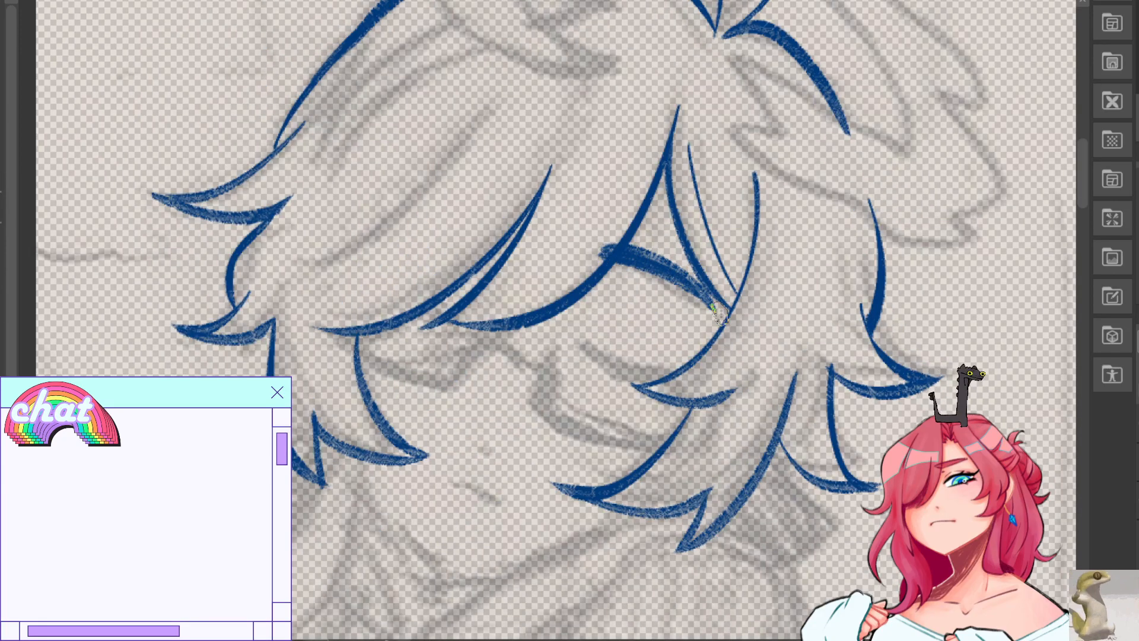
# Draw the closed near eye's thick curved lash line, ending at the side fringe lock.
pyautogui.moveTo(586, 354)
pyautogui.mouseDown()
pyautogui.moveTo(671, 376)
pyautogui.moveTo(609, 366)
pyautogui.moveTo(674, 378)
pyautogui.mouseUp()
pyautogui.hotkey('ctrl', 'z')
pyautogui.hotkey('ctrl', 'z')
pyautogui.hotkey('ctrl', 'z')
pyautogui.moveTo(571, 336); pyautogui.dragTo(691, 373)
pyautogui.hotkey('ctrl', 'z')
pyautogui.hotkey('ctrl', 'z')
pyautogui.moveTo(594, 349)
pyautogui.mouseDown()
pyautogui.moveTo(698, 359)
pyautogui.moveTo(634, 372)
pyautogui.moveTo(684, 366)
pyautogui.moveTo(627, 363)
pyautogui.moveTo(657, 374)
pyautogui.moveTo(694, 294)
pyautogui.moveTo(689, 376)
pyautogui.moveTo(692, 403)
pyautogui.mouseUp()
pyautogui.hotkey('ctrl', 'z')
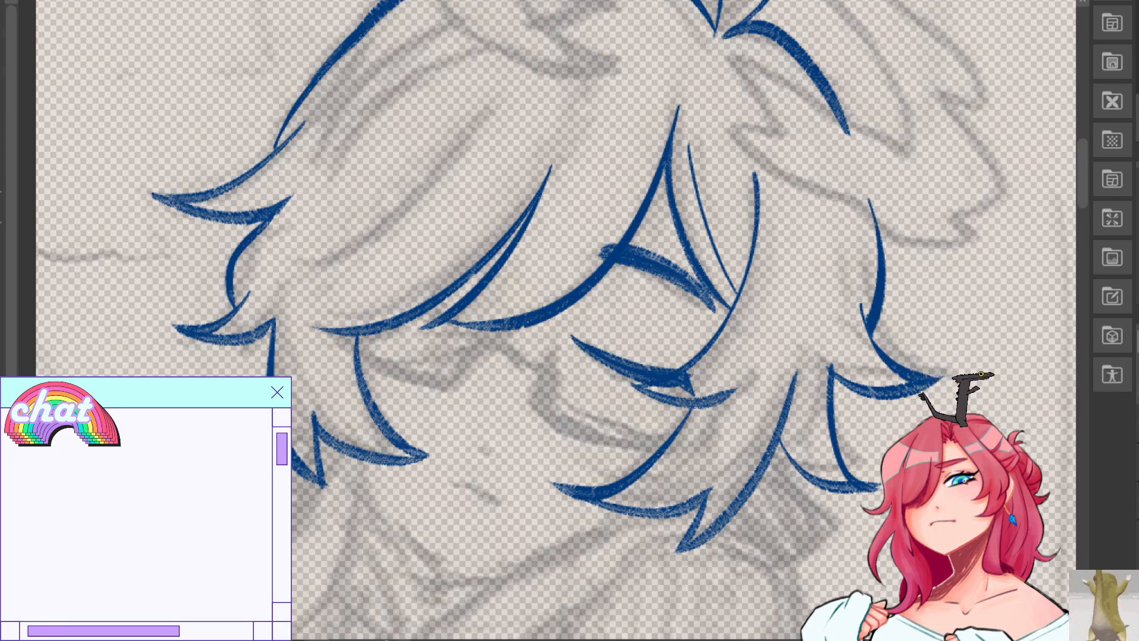
# Add a short eyelid crease mark between the near eyebrow and the closed eye's lash line.
pyautogui.press('h')
pyautogui.hotkey('ctrl', 'z')
pyautogui.moveTo(493, 302); pyautogui.dragTo(515, 311)
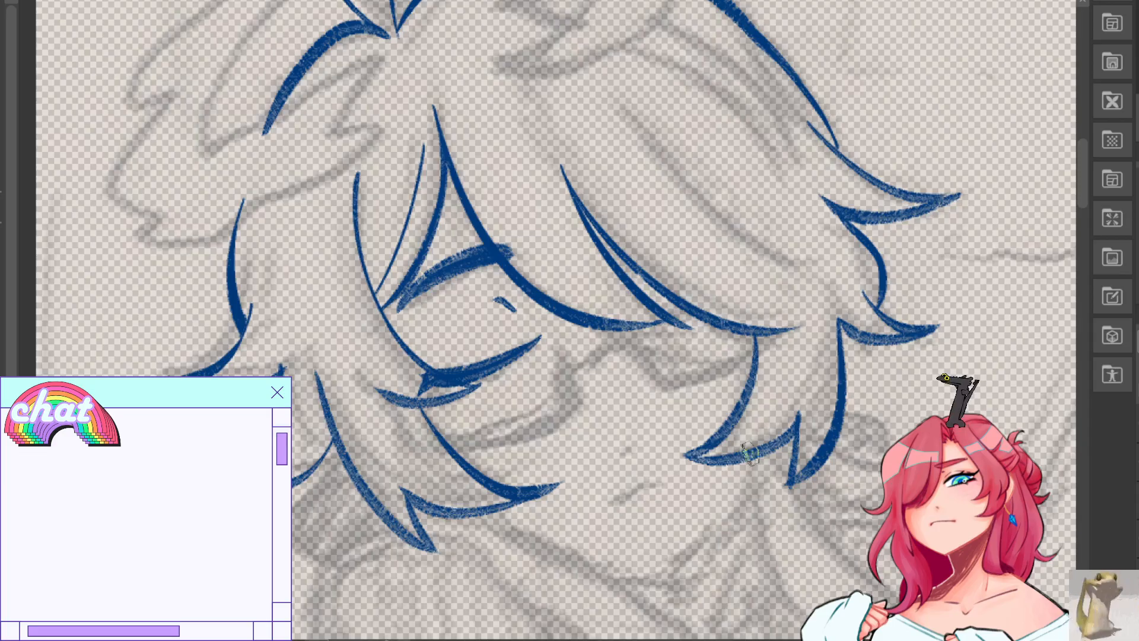
# Try long strokes for the lower rim of the near glasses lens, and undo them.
pyautogui.moveTo(387, 385)
pyautogui.mouseDown()
pyautogui.moveTo(410, 453)
pyautogui.moveTo(526, 432)
pyautogui.mouseUp()
pyautogui.moveTo(408, 454)
pyautogui.mouseDown()
pyautogui.moveTo(541, 426)
pyautogui.moveTo(596, 381)
pyautogui.mouseUp()
pyautogui.hotkey('ctrl', 'z')
pyautogui.hotkey('ctrl', 'z')
pyautogui.hotkey('ctrl', 'z')
pyautogui.hotkey('ctrl', 'z')
pyautogui.hotkey('ctrl', 'z')
pyautogui.hotkey('ctrl', 'z')
pyautogui.press('h')
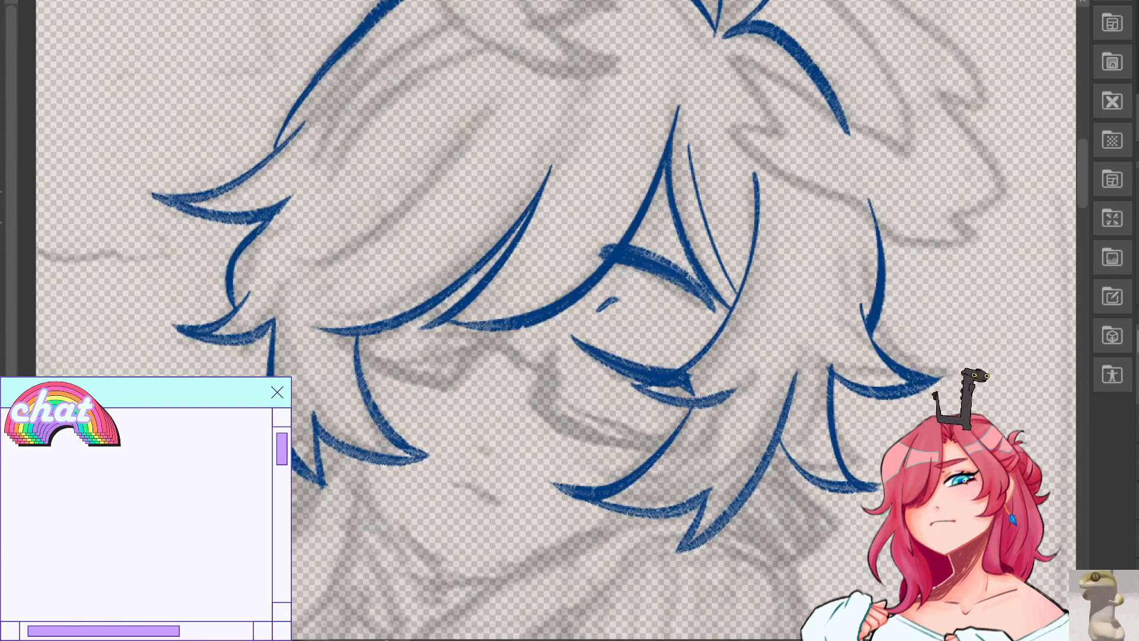
# Draw the curved inner side of the near glasses lens down to its lower corner.
pyautogui.moveTo(552, 350); pyautogui.dragTo(563, 428)
pyautogui.hotkey('ctrl', 'z')
pyautogui.hotkey('ctrl', 'z')
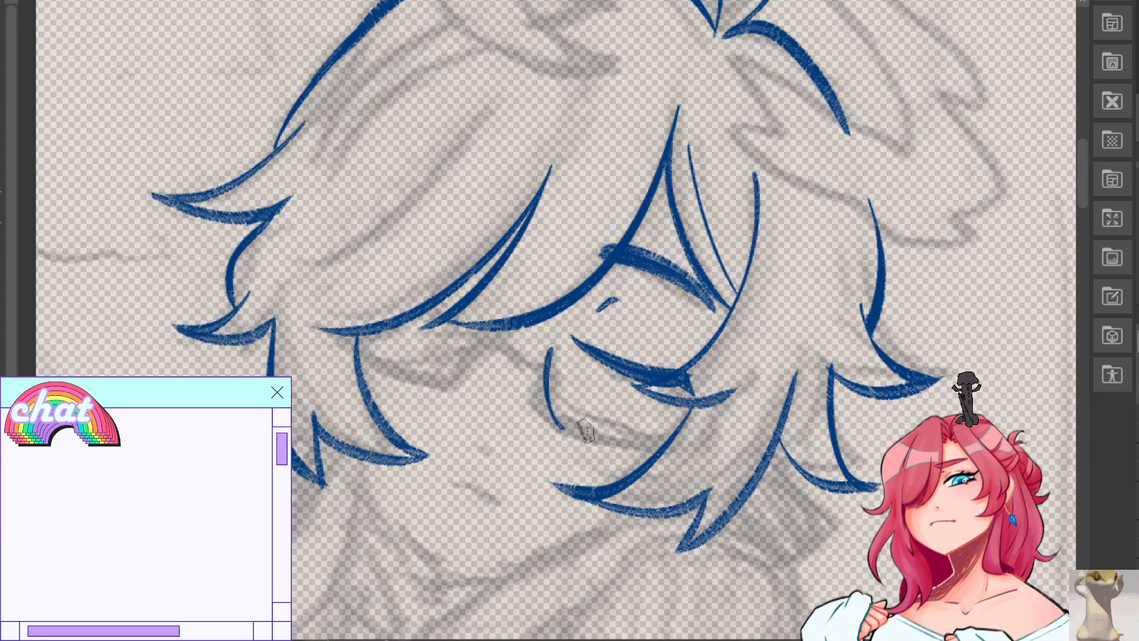
pyautogui.moveTo(552, 351)
pyautogui.mouseDown()
pyautogui.moveTo(567, 429)
pyautogui.moveTo(667, 449)
pyautogui.mouseUp()
pyautogui.hotkey('ctrl', 'z')
# Draw the near lens's slanted bottom rim and a short rising stroke at its outer corner.
pyautogui.moveTo(567, 427); pyautogui.dragTo(697, 453)
pyautogui.hotkey('ctrl', 'z')
pyautogui.moveTo(559, 422); pyautogui.dragTo(664, 451)
pyautogui.hotkey('ctrl', 'z')
pyautogui.hotkey('ctrl', 'z')
pyautogui.moveTo(556, 418); pyautogui.dragTo(658, 452)
pyautogui.hotkey('ctrl', 'z')
pyautogui.moveTo(560, 423); pyautogui.dragTo(683, 452)
pyautogui.moveTo(722, 415); pyautogui.dragTo(696, 453)
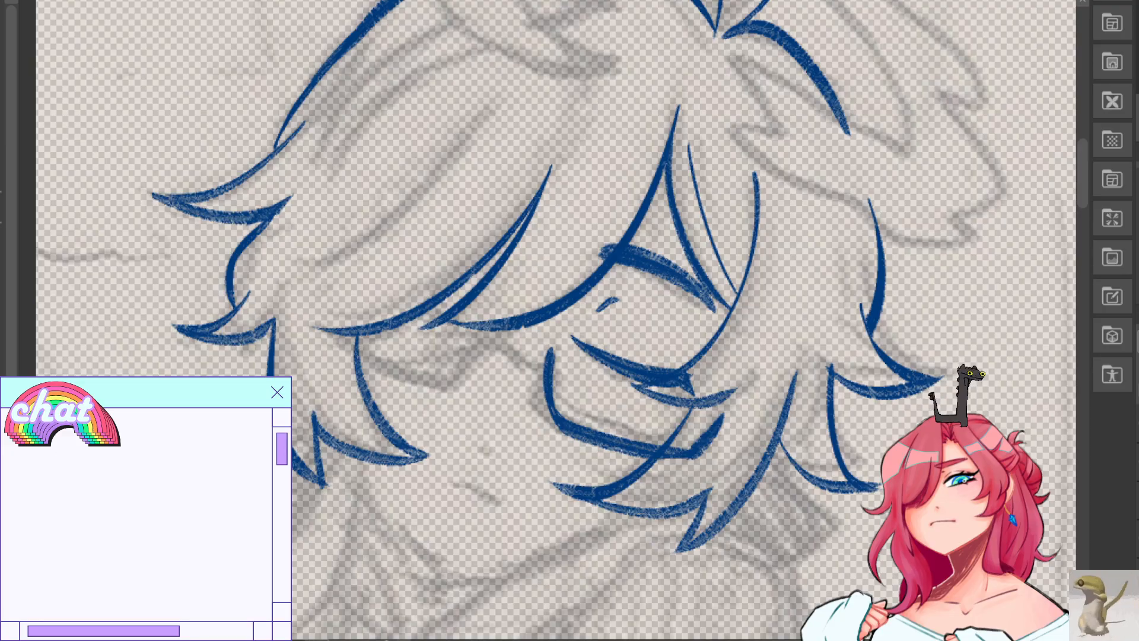
# Draw the arched bridge of the glasses from the near lens's inner side toward the far lens.
pyautogui.moveTo(593, 356)
pyautogui.mouseDown()
pyautogui.moveTo(540, 221)
pyautogui.moveTo(460, 324)
pyautogui.mouseUp()
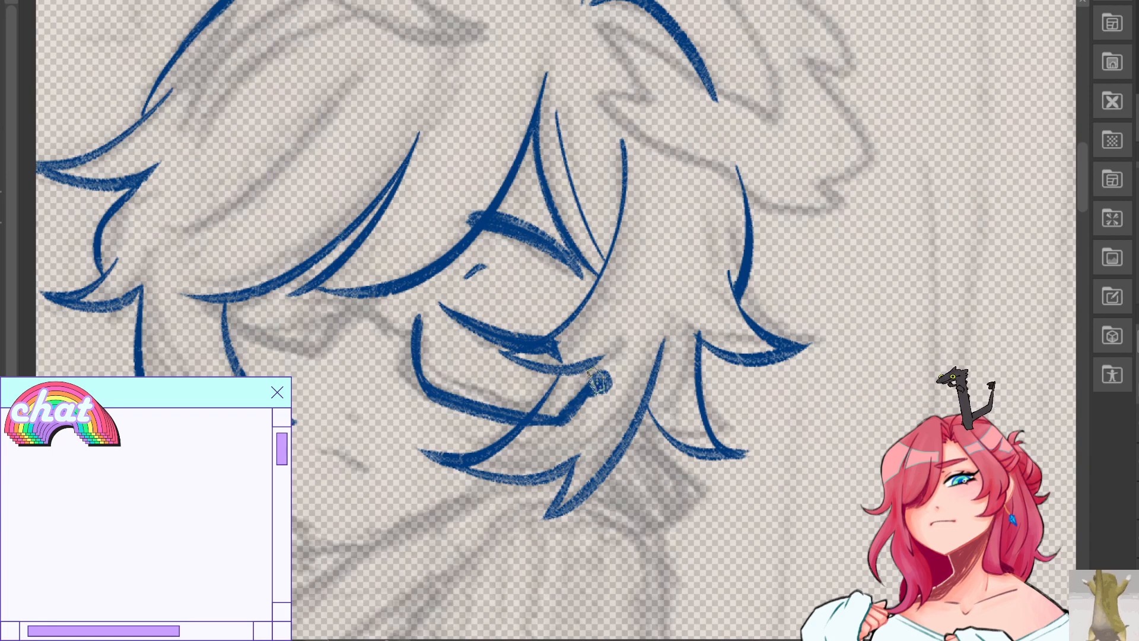
pyautogui.press('h')
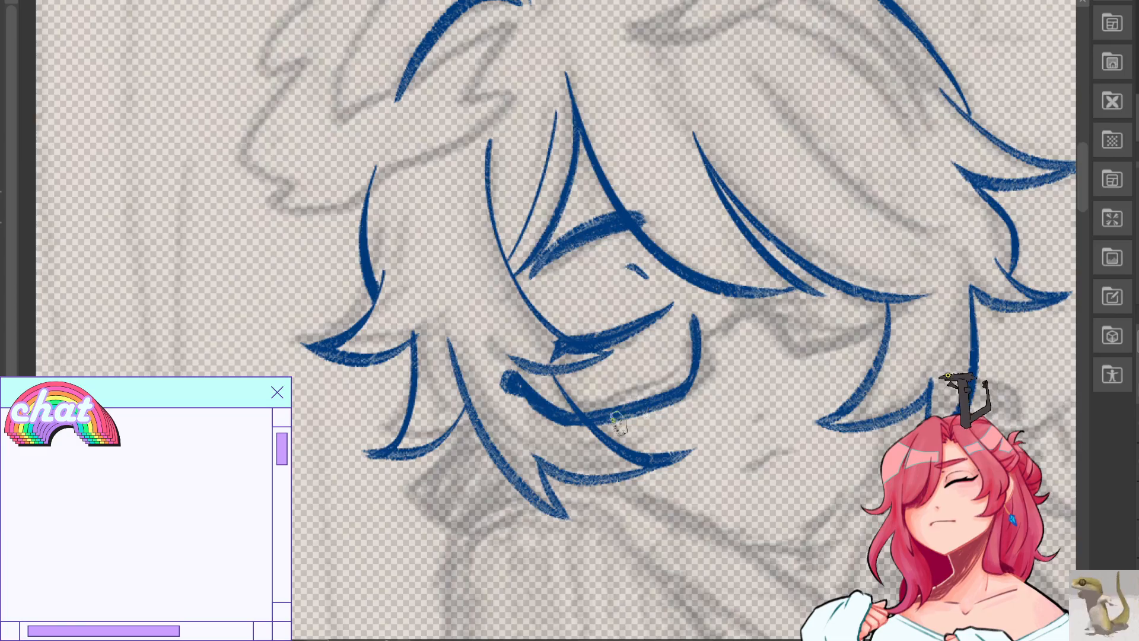
pyautogui.scroll(-3, 565, 241)
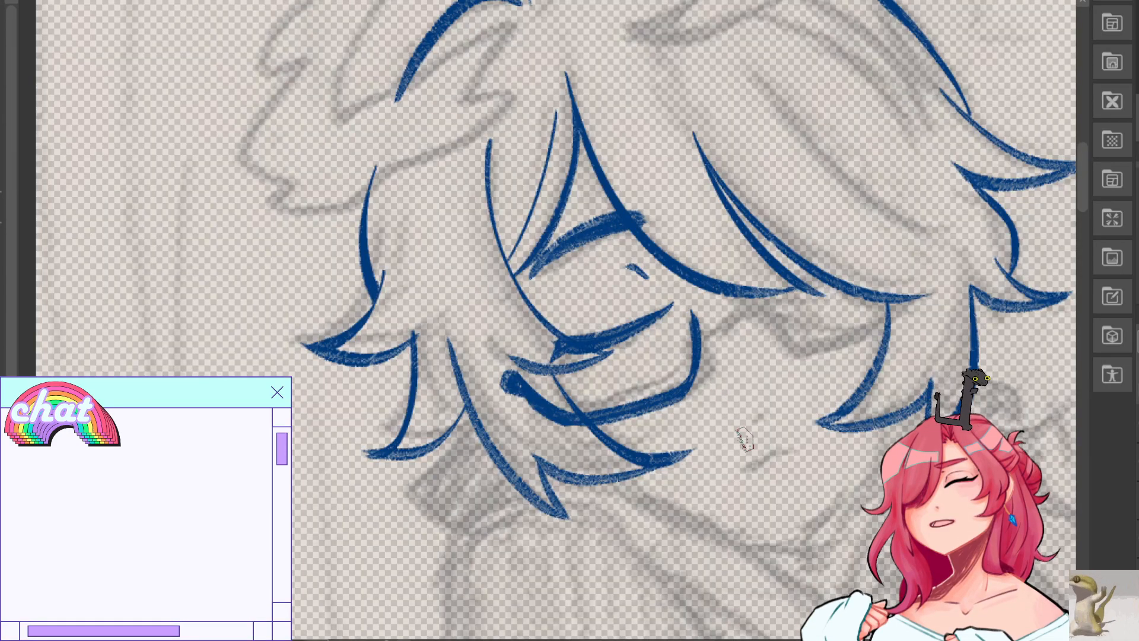
pyautogui.moveTo(705, 329); pyautogui.dragTo(780, 315)
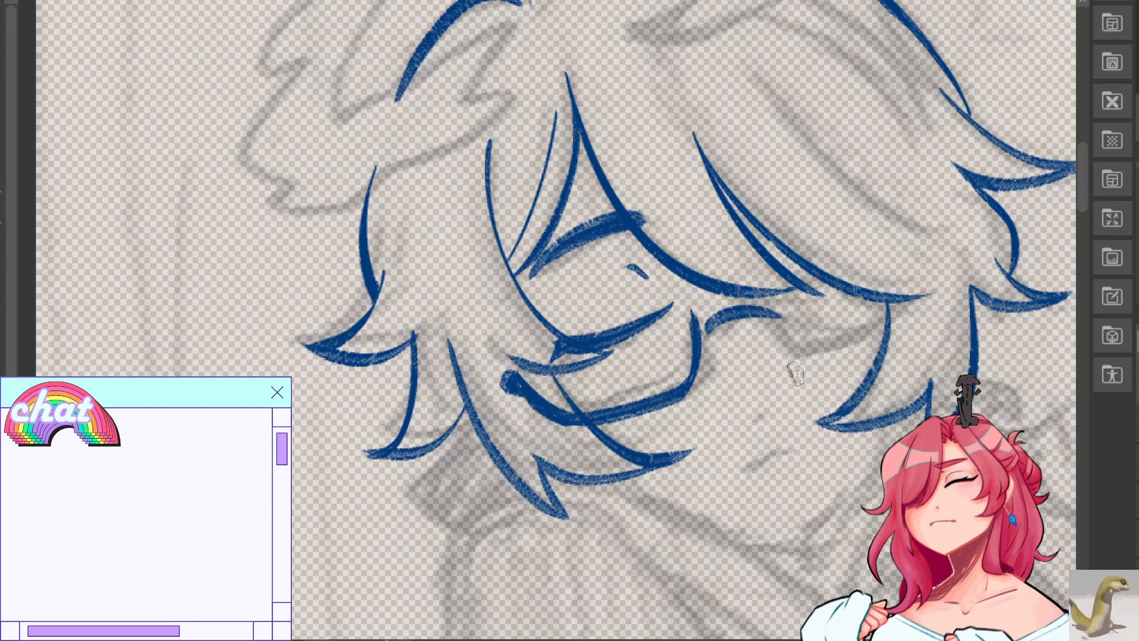
pyautogui.hotkey('ctrl', 'z')
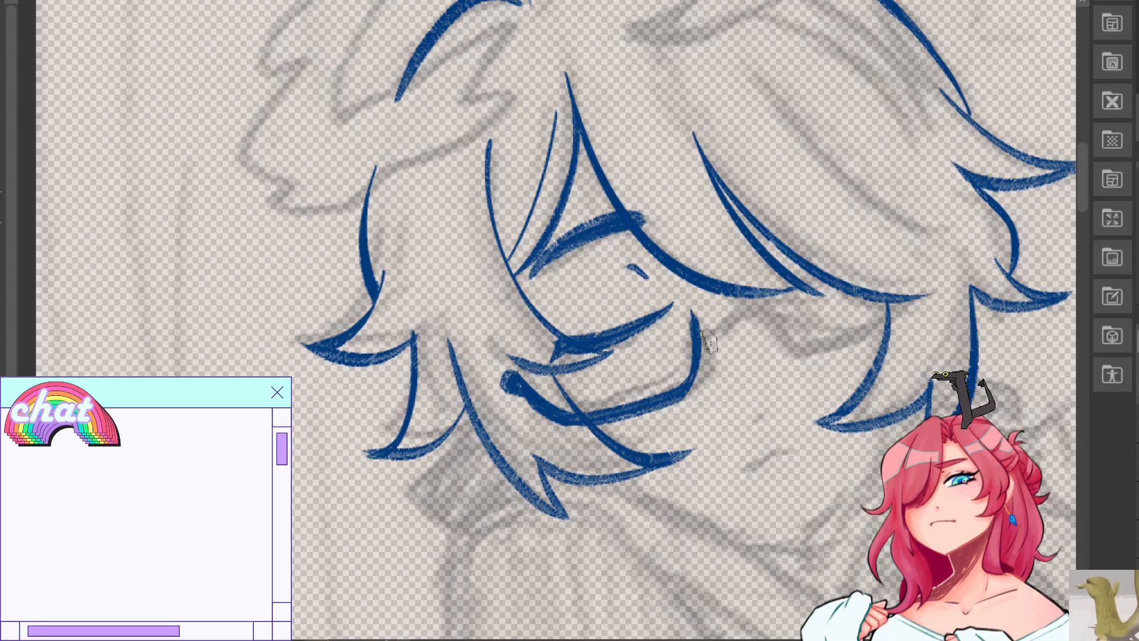
pyautogui.moveTo(702, 333); pyautogui.dragTo(768, 310)
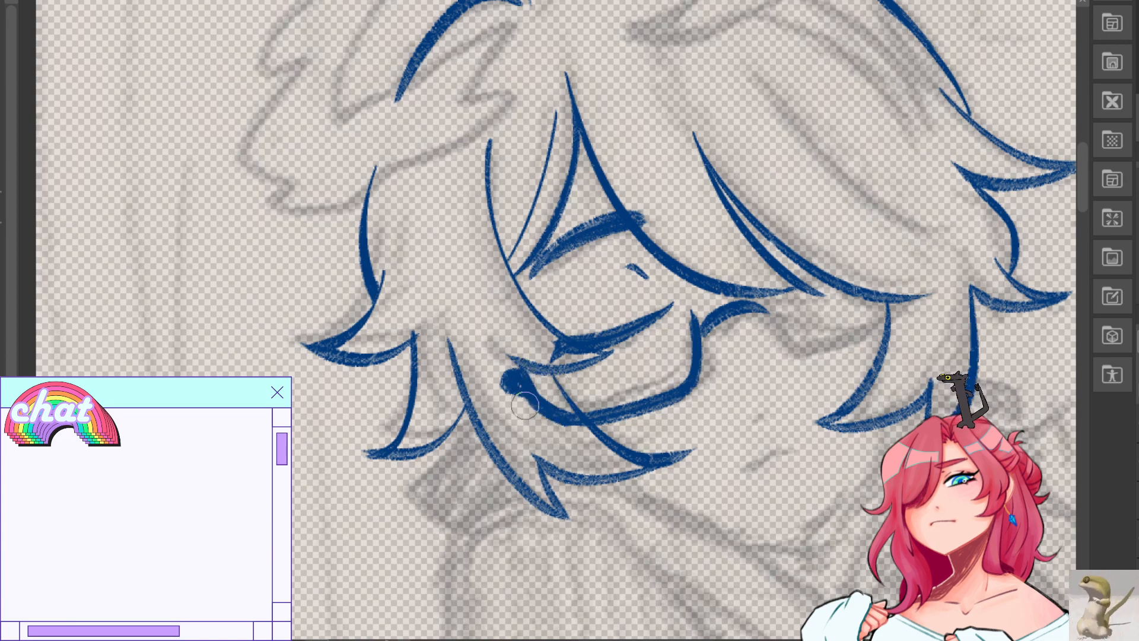
# Redraw the near lens's outer side at a steeper angle and fill in a round hinge at its end.
pyautogui.moveTo(504, 374)
pyautogui.mouseDown()
pyautogui.moveTo(544, 422)
pyautogui.moveTo(518, 353)
pyautogui.moveTo(548, 397)
pyautogui.moveTo(521, 359)
pyautogui.moveTo(574, 422)
pyautogui.mouseUp()
pyautogui.hotkey('ctrl', 'z')
pyautogui.moveTo(531, 374)
pyautogui.mouseDown()
pyautogui.moveTo(570, 419)
pyautogui.moveTo(586, 419)
pyautogui.moveTo(513, 361)
pyautogui.mouseUp()
pyautogui.moveTo(514, 375)
pyautogui.mouseDown()
pyautogui.moveTo(525, 364)
pyautogui.moveTo(527, 376)
pyautogui.mouseUp()
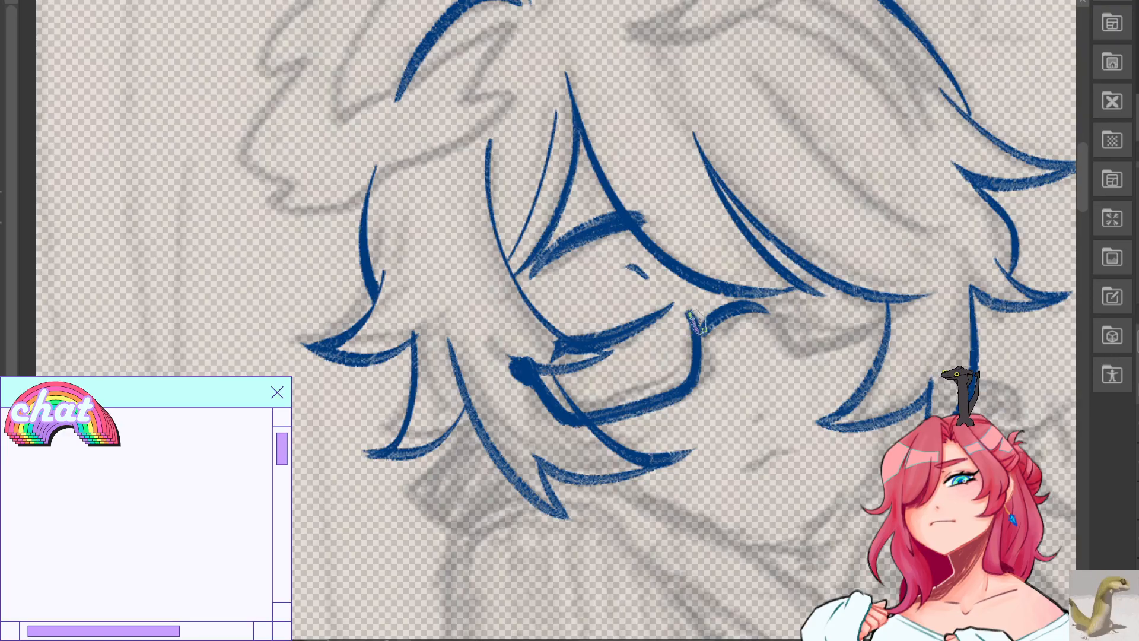
pyautogui.press('h')
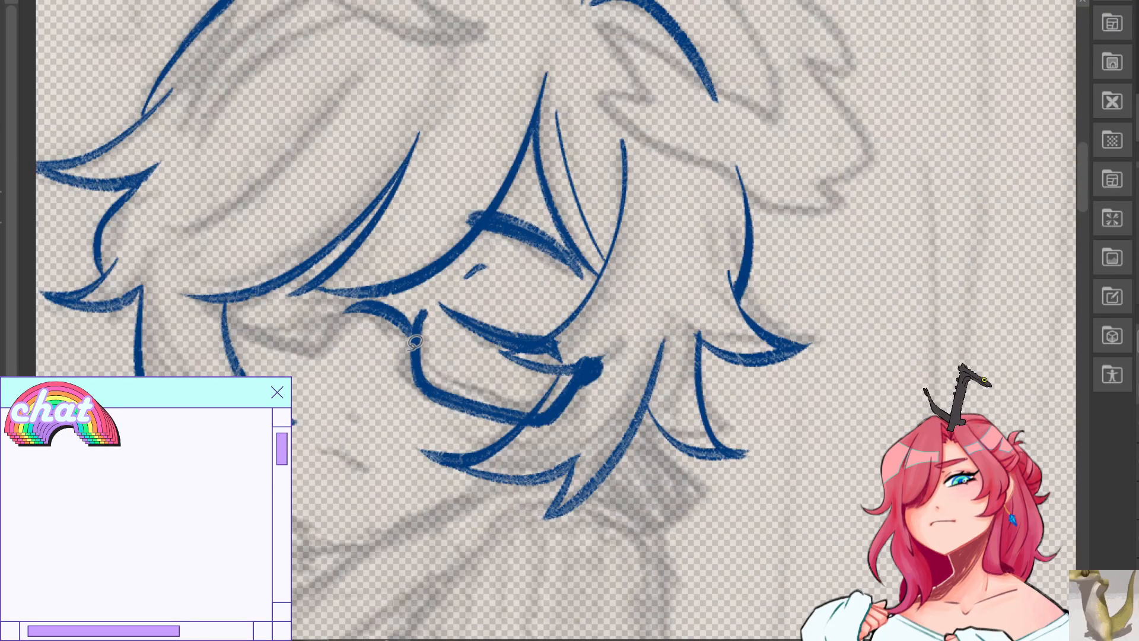
# Select the near lens rim and flip a copy of it horizontally.
pyautogui.moveTo(417, 327)
pyautogui.mouseDown()
pyautogui.moveTo(433, 289)
pyautogui.moveTo(475, 317)
pyautogui.moveTo(607, 337)
pyautogui.moveTo(510, 454)
pyautogui.moveTo(378, 365)
pyautogui.moveTo(411, 351)
pyautogui.mouseUp()
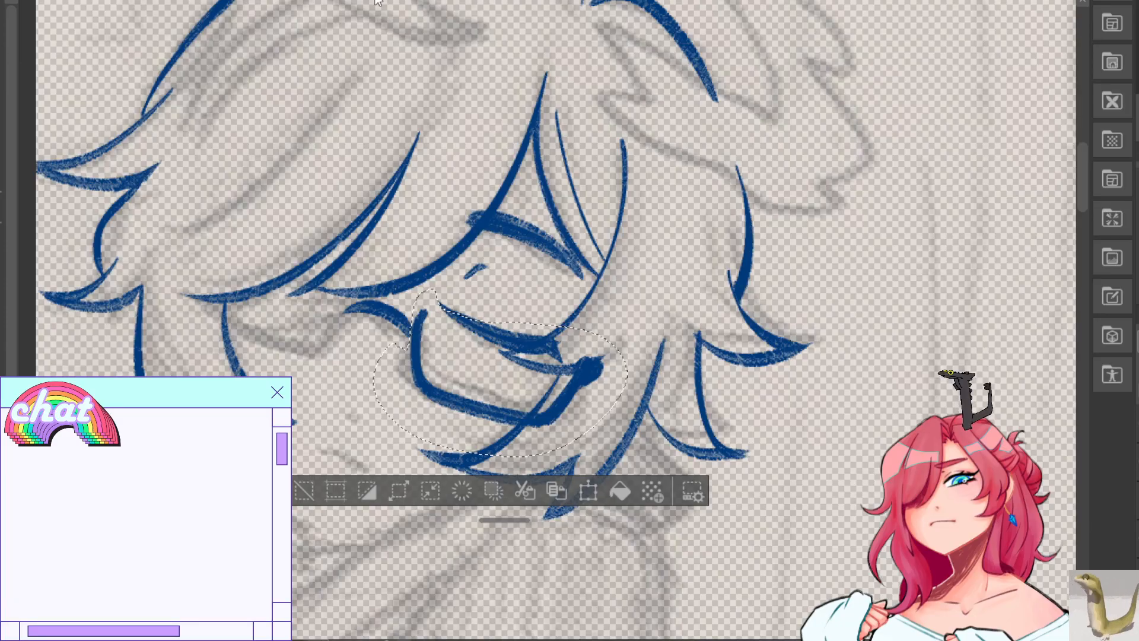
pyautogui.hotkey('ctrl', 't')
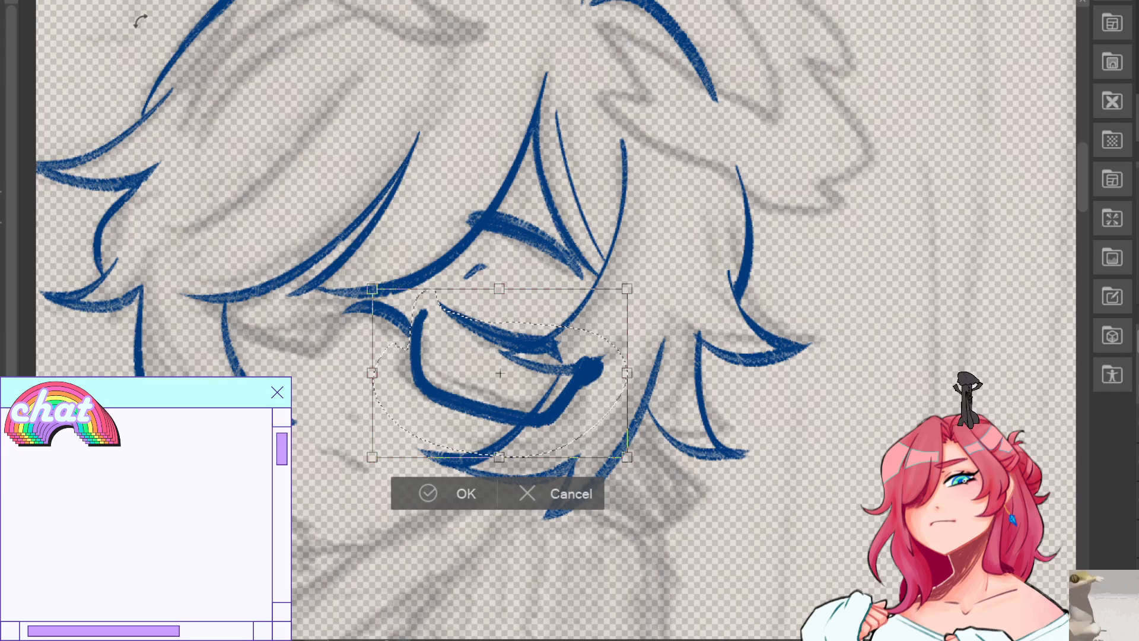
pyautogui.click(28, 1)
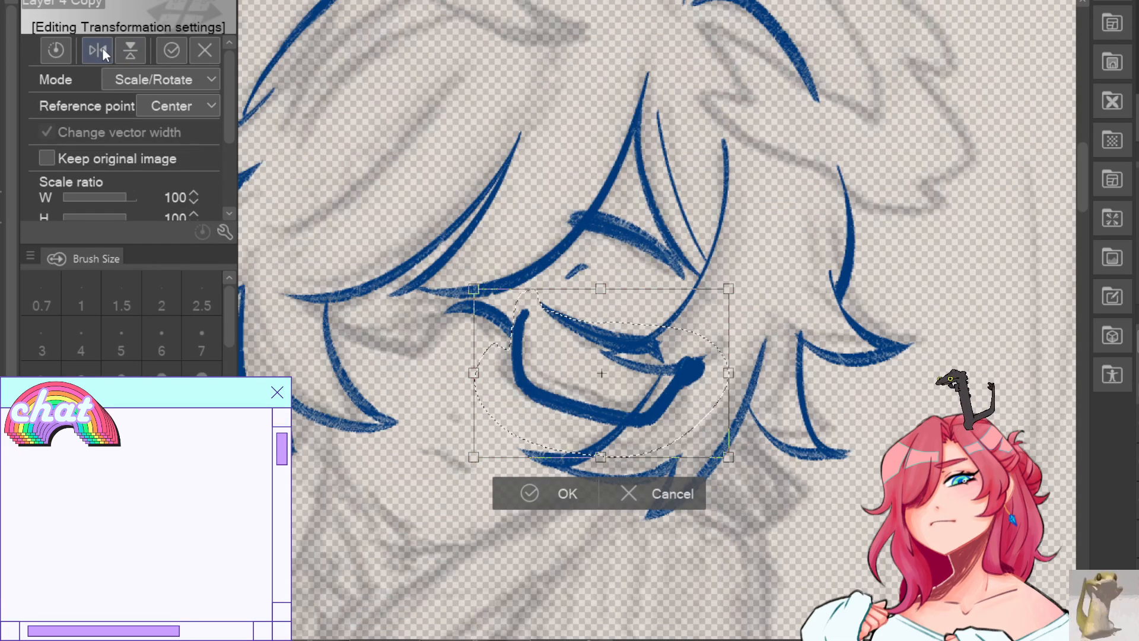
pyautogui.click(103, 50)
pyautogui.click(28, 1)
# Move, rotate and slightly shrink the flipped lens over the sketched far lens beside the bridge, and apply the transformation.
pyautogui.moveTo(584, 399); pyautogui.dragTo(335, 311)
pyautogui.moveTo(457, 298)
pyautogui.mouseDown()
pyautogui.moveTo(431, 396)
pyautogui.moveTo(409, 393)
pyautogui.mouseUp()
pyautogui.moveTo(325, 356); pyautogui.dragTo(327, 362)
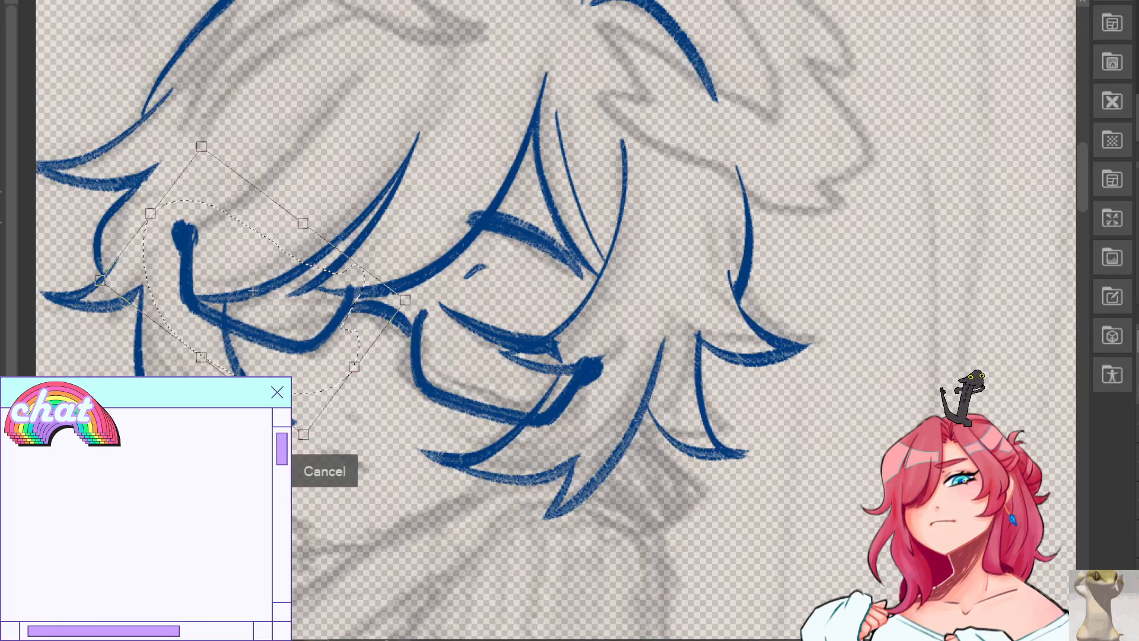
pyautogui.press('h')
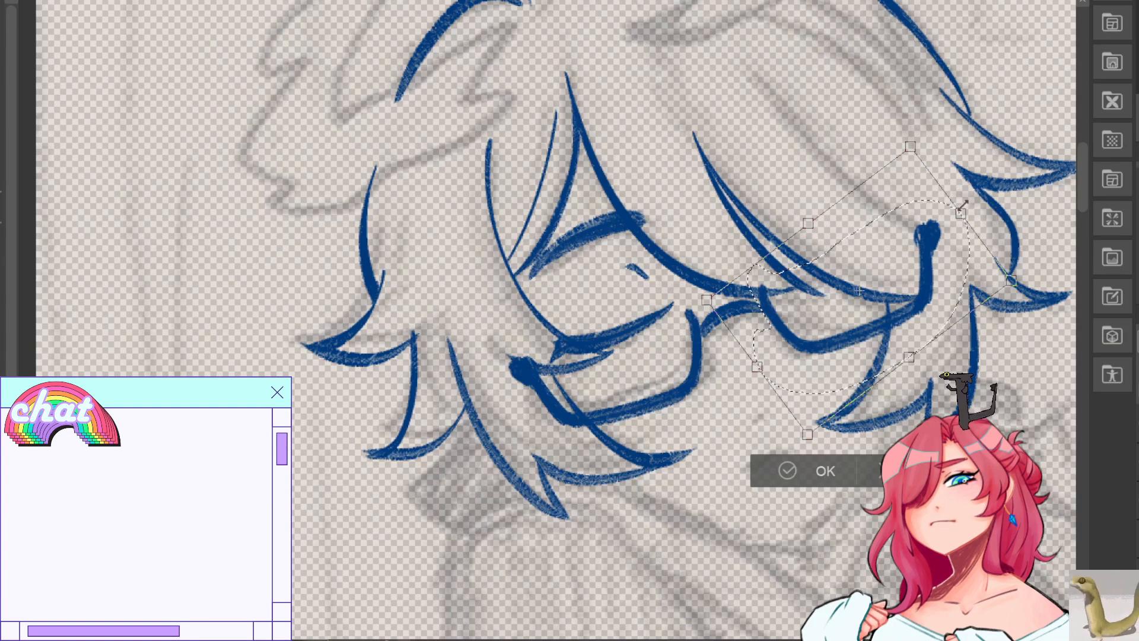
pyautogui.moveTo(910, 146); pyautogui.dragTo(905, 151)
pyautogui.moveTo(891, 270); pyautogui.dragTo(889, 264)
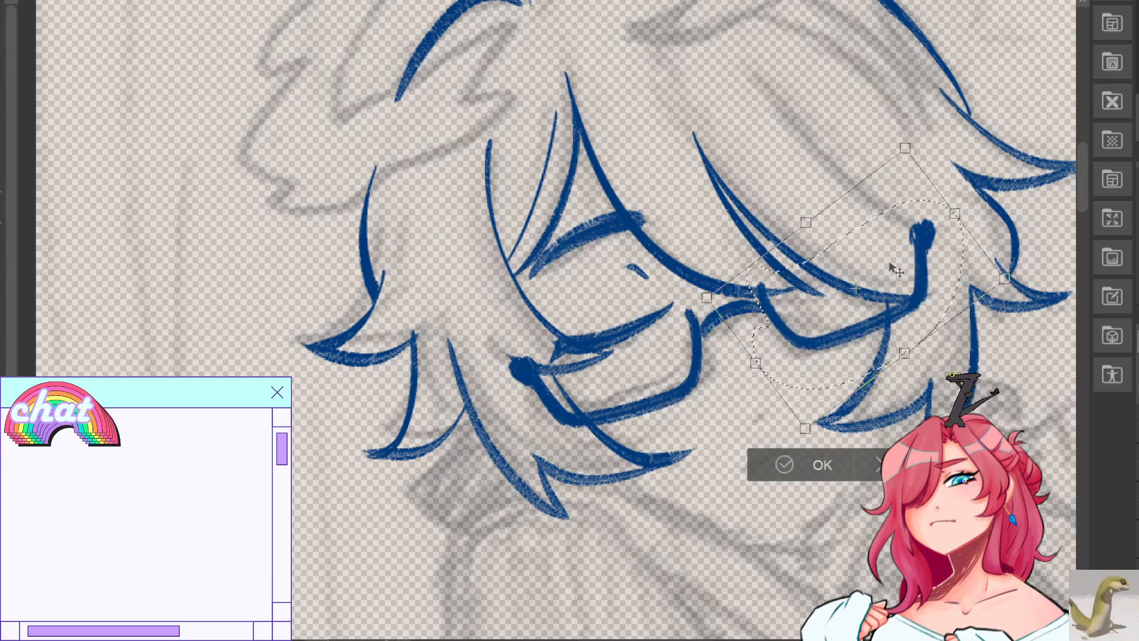
pyautogui.click(795, 464)
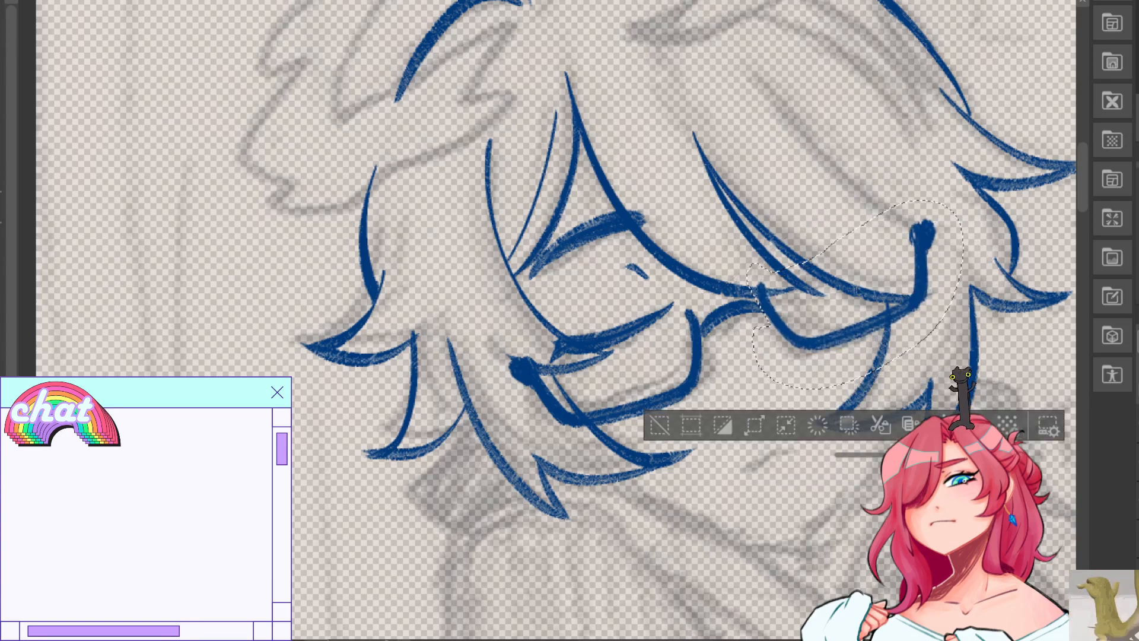
# Deselect the far lens and erase its outer side and hinge where they overlap the hair.
pyautogui.hotkey('ctrl', 'd')
pyautogui.press('e')
pyautogui.moveTo(931, 243)
pyautogui.mouseDown()
pyautogui.moveTo(924, 278)
pyautogui.moveTo(941, 246)
pyautogui.moveTo(906, 318)
pyautogui.mouseUp()
pyautogui.press('m')
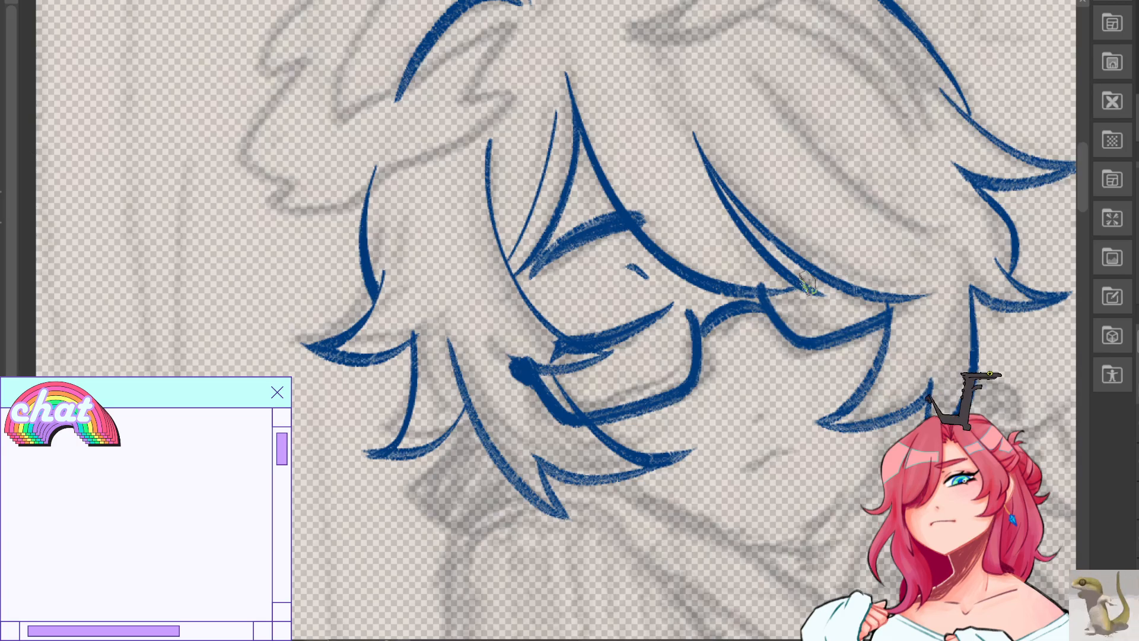
# Draw the far eyebrow, replacing a long stroke with a short one inside the gap between the fringe strands.
pyautogui.moveTo(783, 276); pyautogui.dragTo(867, 245)
pyautogui.press('h')
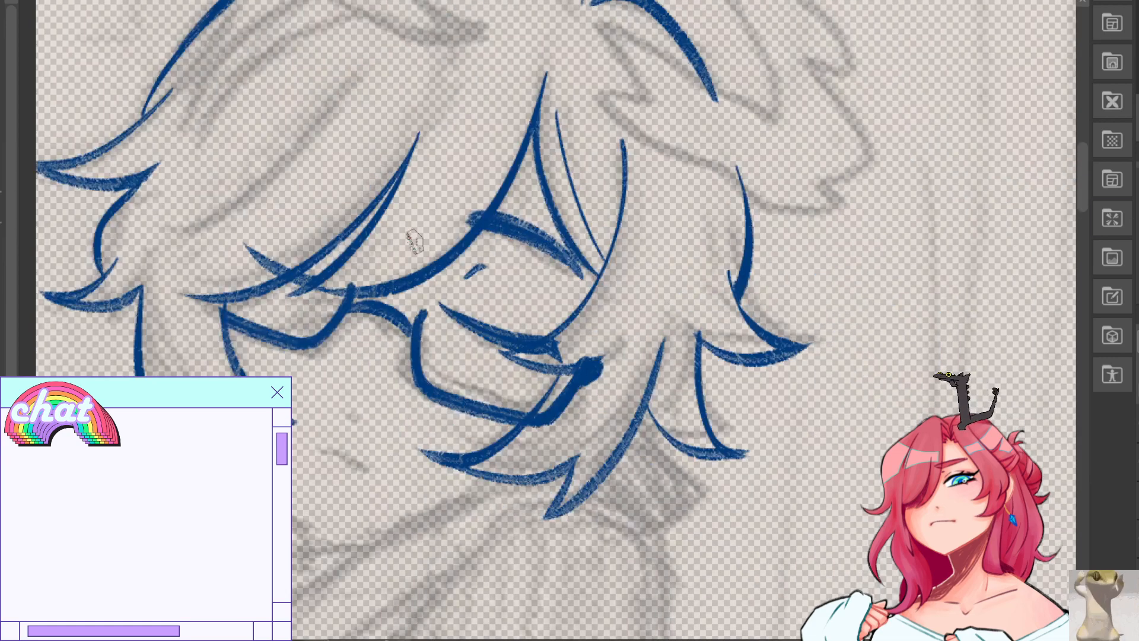
pyautogui.hotkey('ctrl', 'z')
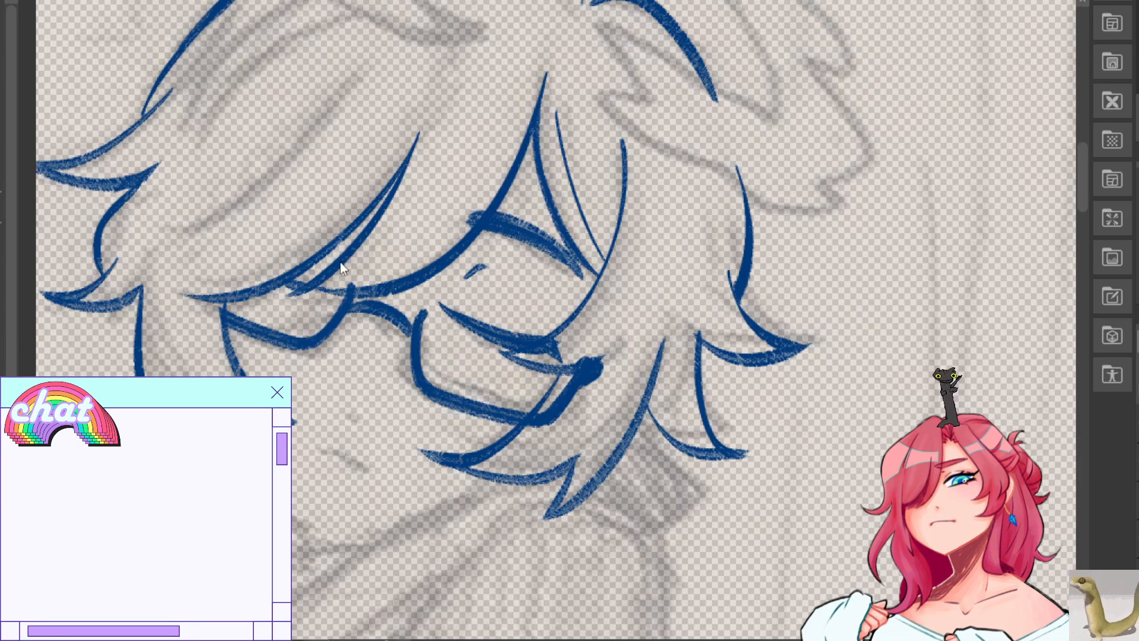
pyautogui.moveTo(309, 271); pyautogui.dragTo(304, 282)
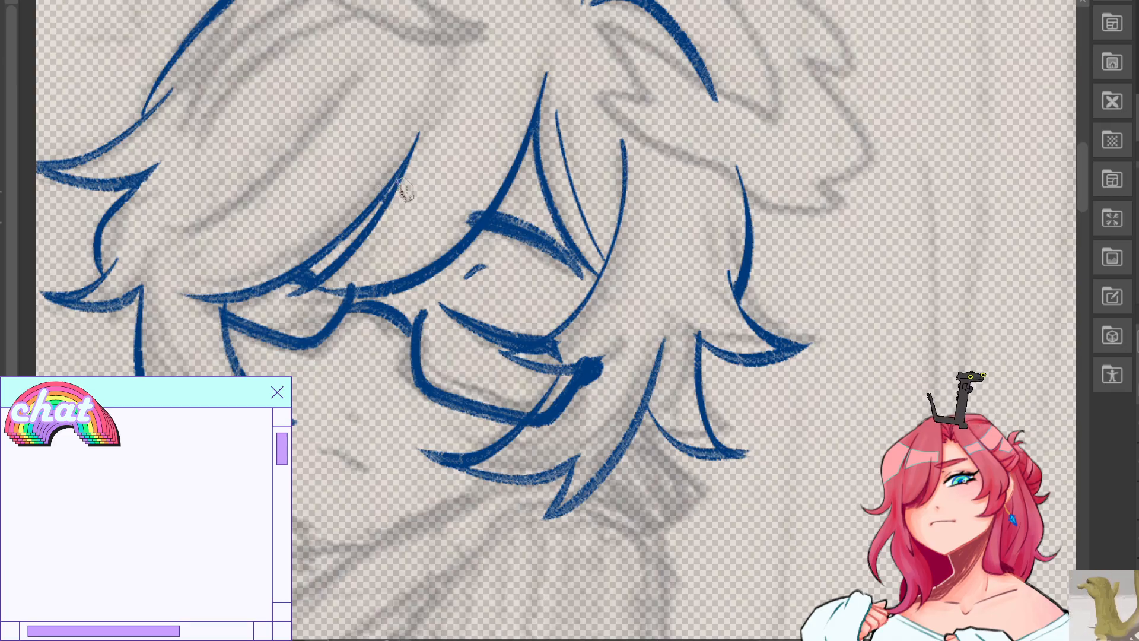
# Draw the nose as a small mark below the glasses and the mouth as a short tapered stroke beneath it.
pyautogui.press('h')
pyautogui.moveTo(759, 420)
pyautogui.mouseDown()
pyautogui.moveTo(786, 408)
pyautogui.moveTo(762, 422)
pyautogui.mouseUp()
pyautogui.hotkey('ctrl', 'z')
pyautogui.hotkey('ctrl', 'z')
pyautogui.hotkey('ctrl', 'z')
pyautogui.hotkey('ctrl', 'z')
pyautogui.moveTo(747, 469)
pyautogui.mouseDown()
pyautogui.moveTo(792, 453)
pyautogui.moveTo(770, 457)
pyautogui.moveTo(793, 450)
pyautogui.moveTo(774, 412)
pyautogui.mouseUp()
pyautogui.hotkey('ctrl', 'z')
pyautogui.hotkey('ctrl', 'z')
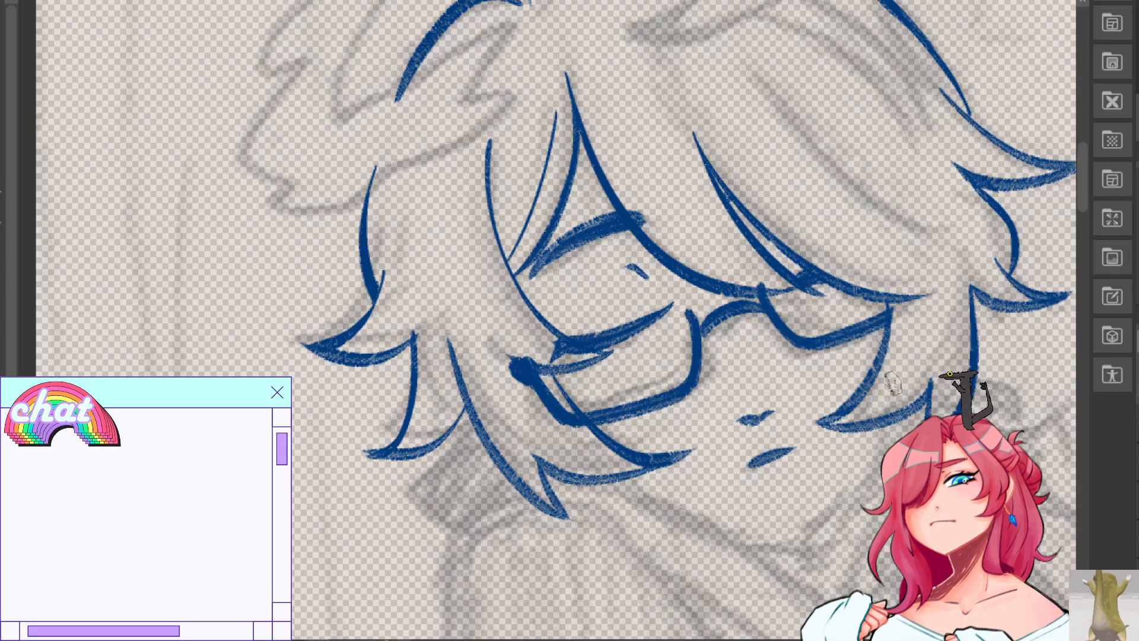
# Try to redraw the outer hair contour beside the temple in the mirrored view.
pyautogui.press('h')
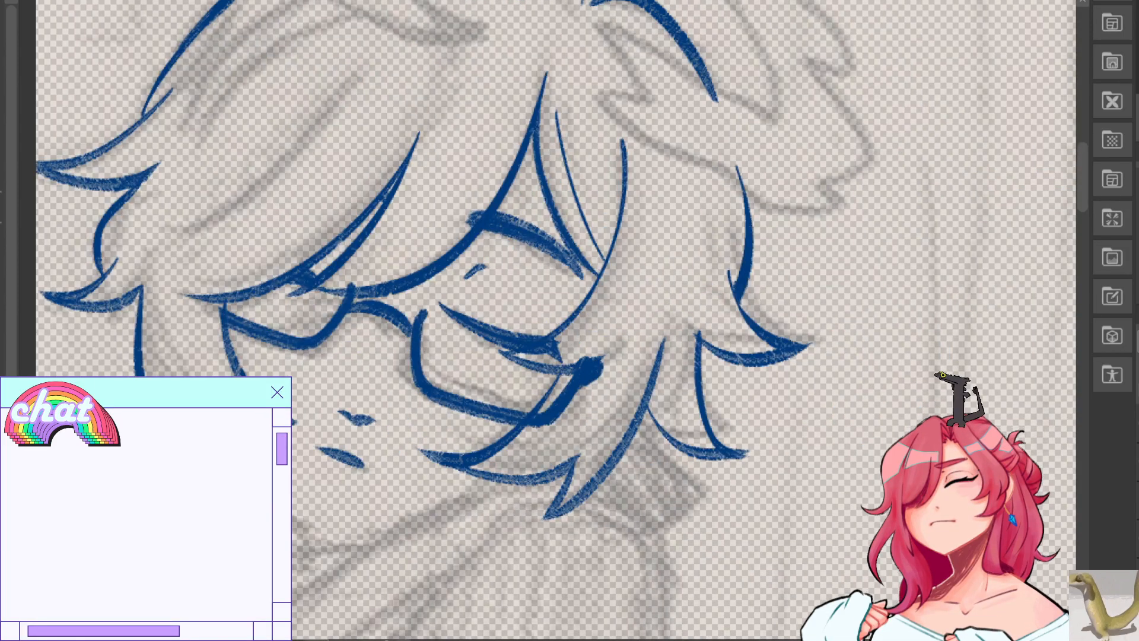
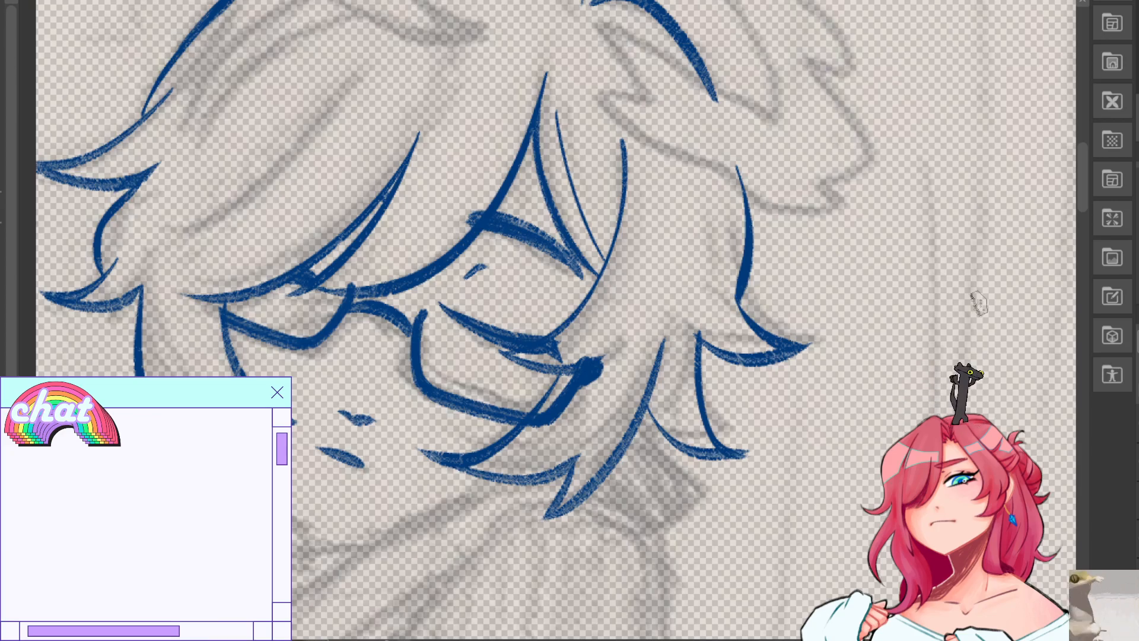
pyautogui.moveTo(718, 175); pyautogui.dragTo(728, 279)
pyautogui.hotkey('ctrl', 'z')
pyautogui.press('h')
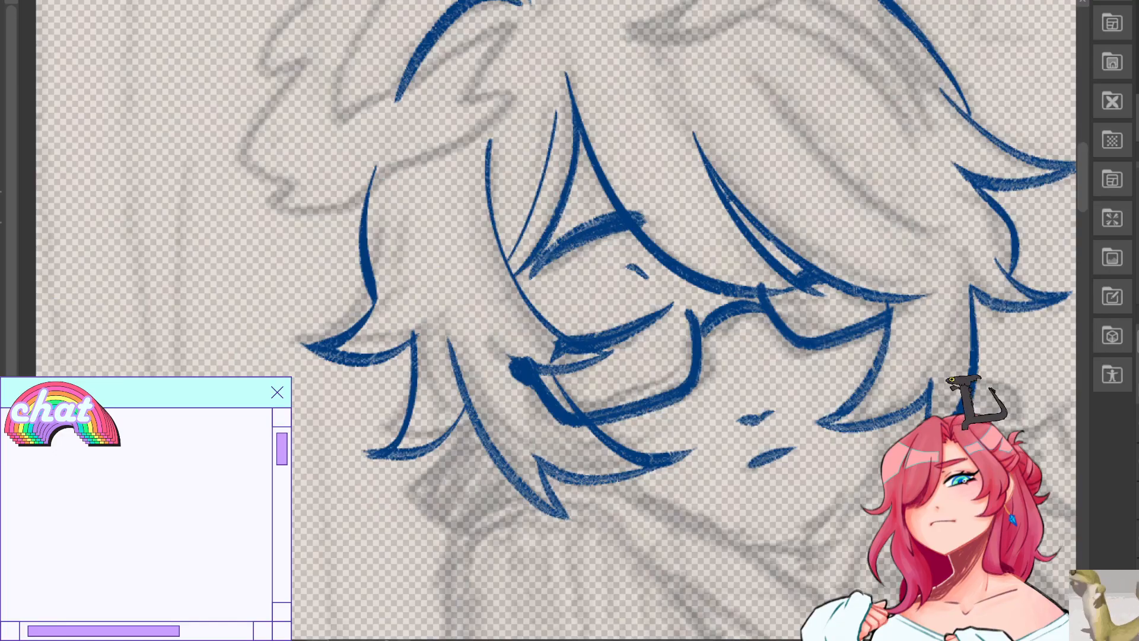
# Draw the face-side edge of a long wavy lock hanging from the side hair, replacing a short stroke with one full S-curve.
pyautogui.moveTo(741, 445); pyautogui.dragTo(543, 246)
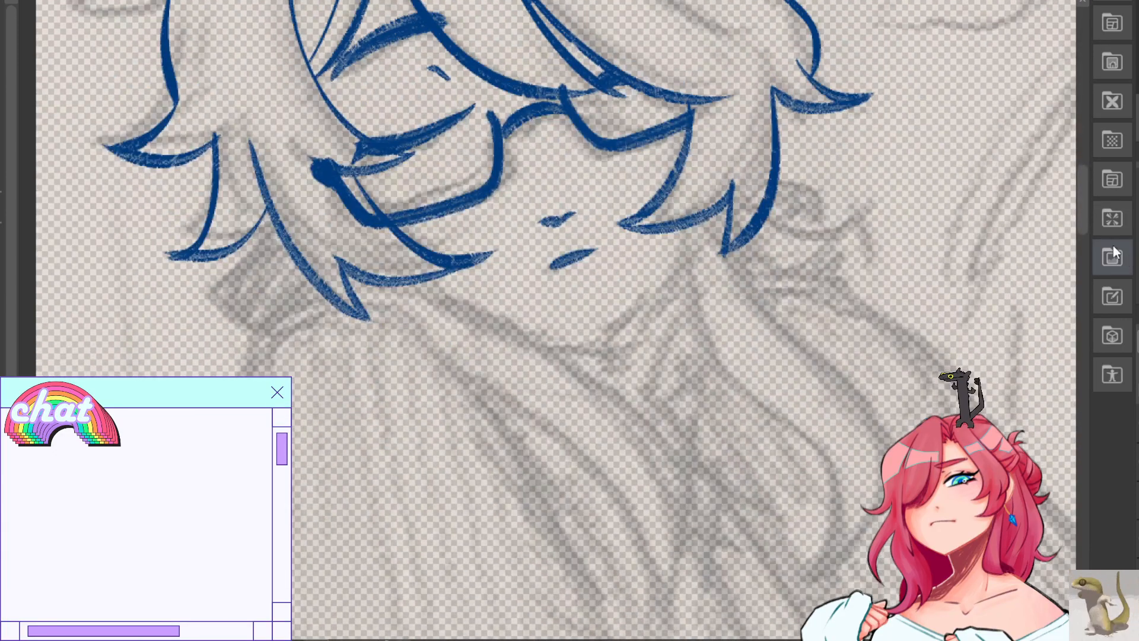
pyautogui.moveTo(689, 220); pyautogui.dragTo(729, 372)
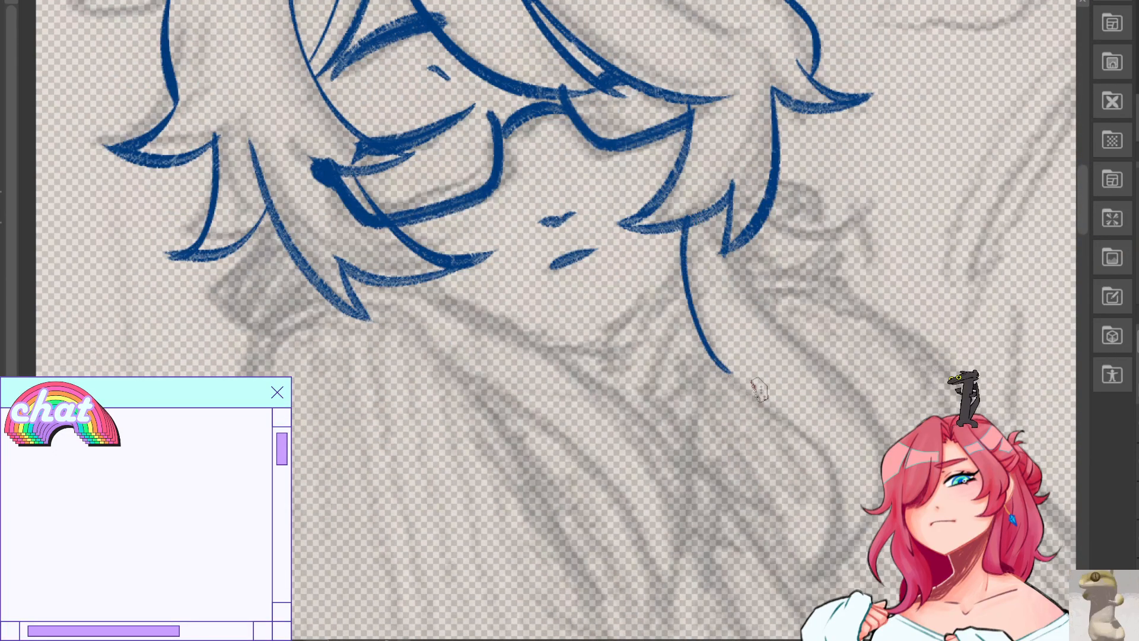
pyautogui.hotkey('ctrl', 'z')
pyautogui.moveTo(684, 224); pyautogui.dragTo(842, 528)
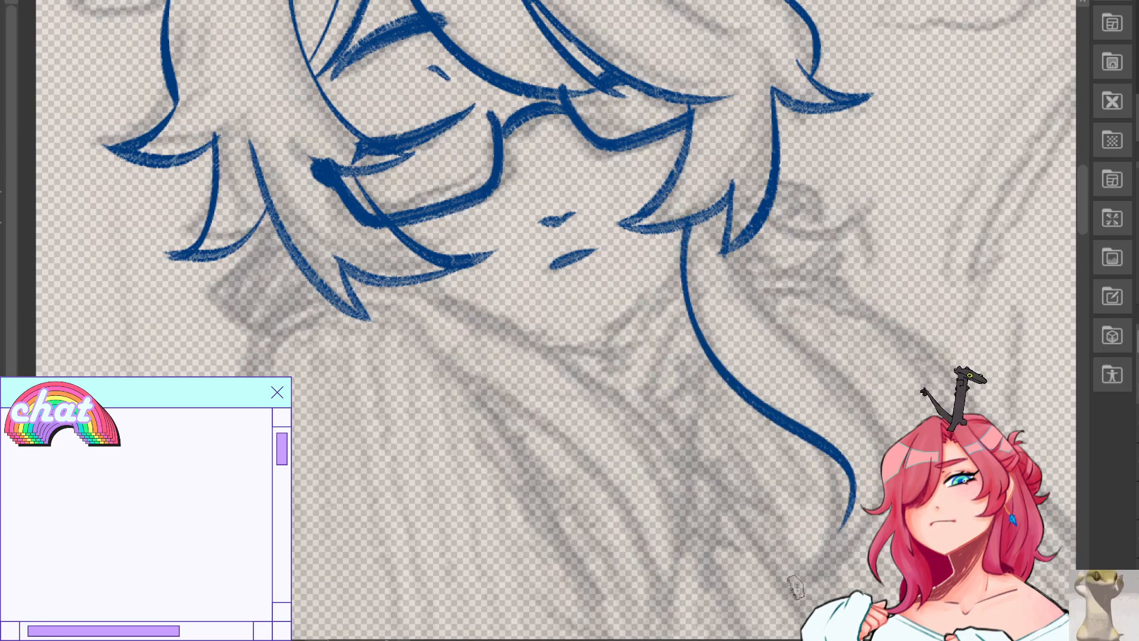
# Draw the outer edge of the long wavy lock, curving it back in towards the end of the face-side edge.
pyautogui.moveTo(734, 252)
pyautogui.mouseDown()
pyautogui.moveTo(765, 315)
pyautogui.moveTo(886, 428)
pyautogui.moveTo(823, 560)
pyautogui.mouseUp()
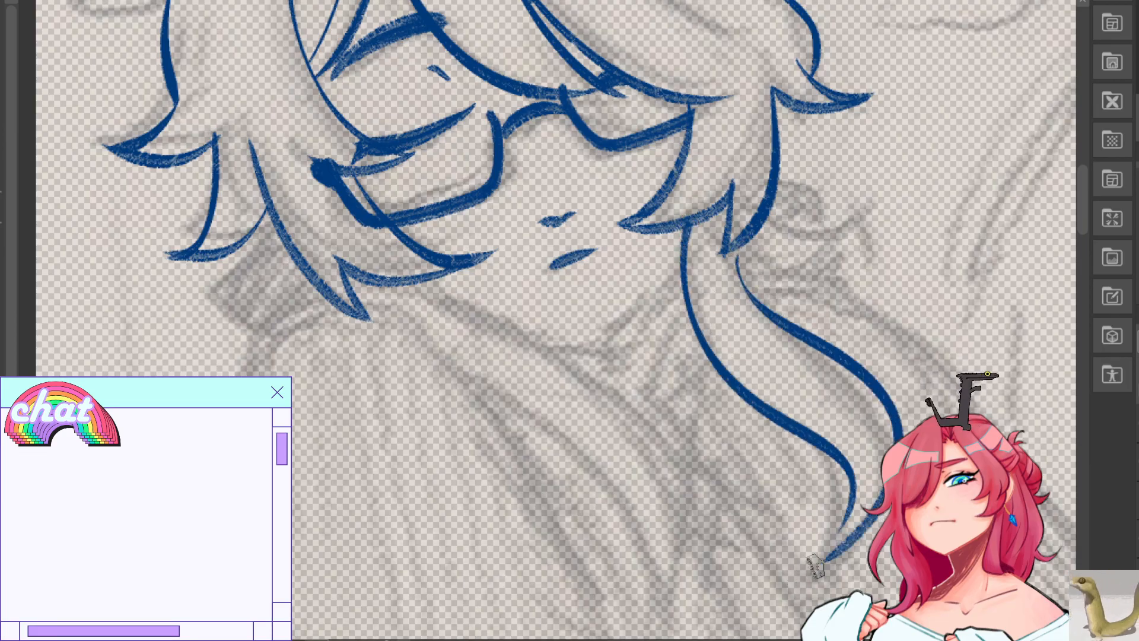
pyautogui.hotkey('ctrl', 'z')
pyautogui.moveTo(882, 487)
pyautogui.mouseDown()
pyautogui.moveTo(810, 570)
pyautogui.moveTo(812, 559)
pyautogui.mouseUp()
pyautogui.hotkey('ctrl', 'z')
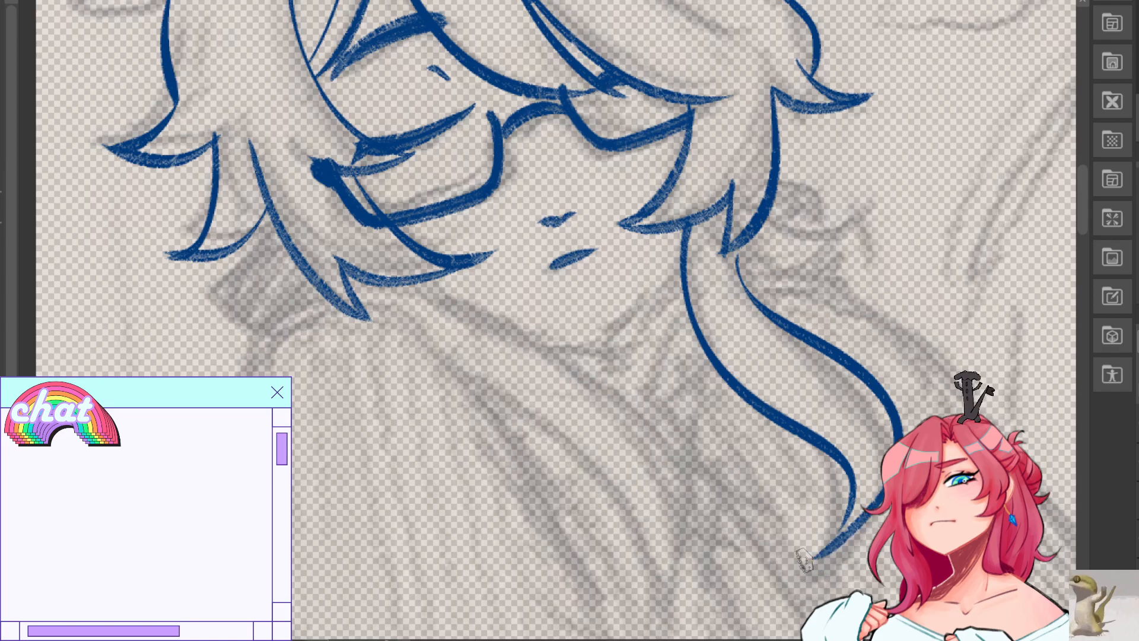
pyautogui.hotkey('ctrl', 'z')
# Refine the pointed tip of the wavy lock and join its outer edge to the side hair above.
pyautogui.moveTo(848, 516)
pyautogui.mouseDown()
pyautogui.moveTo(837, 538)
pyautogui.moveTo(858, 538)
pyautogui.moveTo(811, 562)
pyautogui.mouseUp()
pyautogui.hotkey('ctrl', 'z')
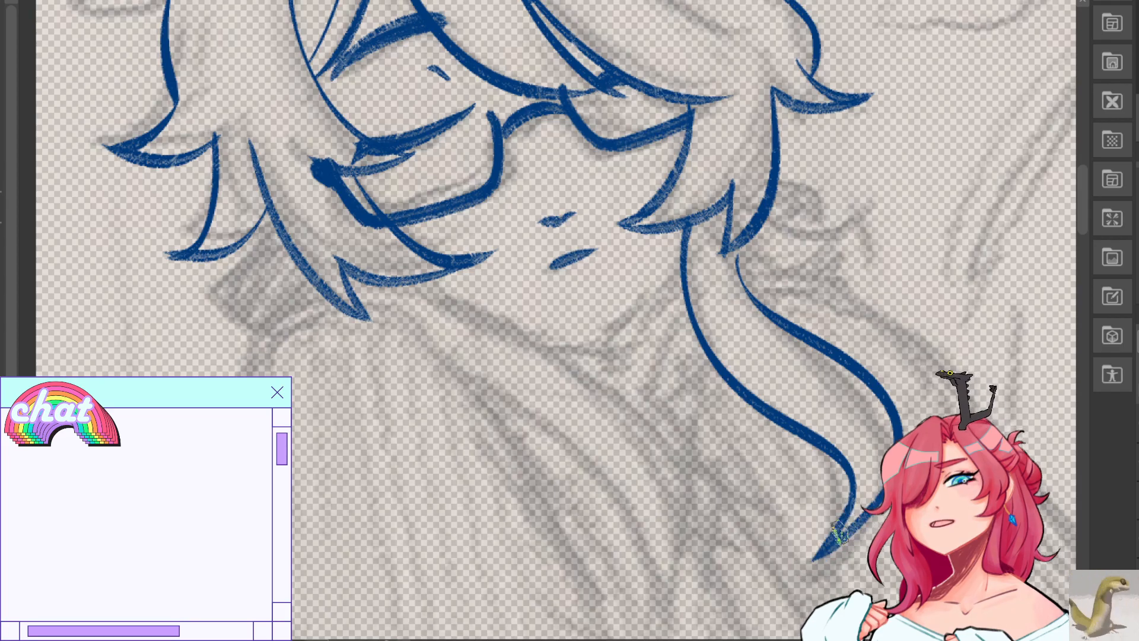
pyautogui.hotkey('ctrl', 'z')
pyautogui.moveTo(851, 518); pyautogui.dragTo(817, 556)
pyautogui.hotkey('ctrl', 'z')
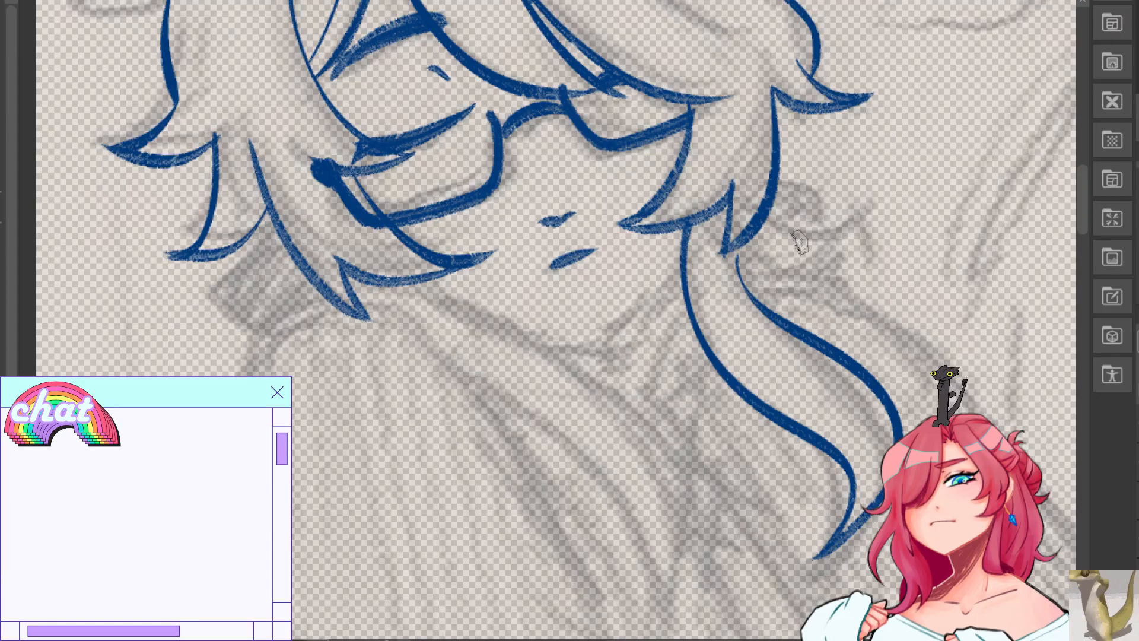
pyautogui.moveTo(736, 246); pyautogui.dragTo(766, 305)
pyautogui.hotkey('ctrl', 'z')
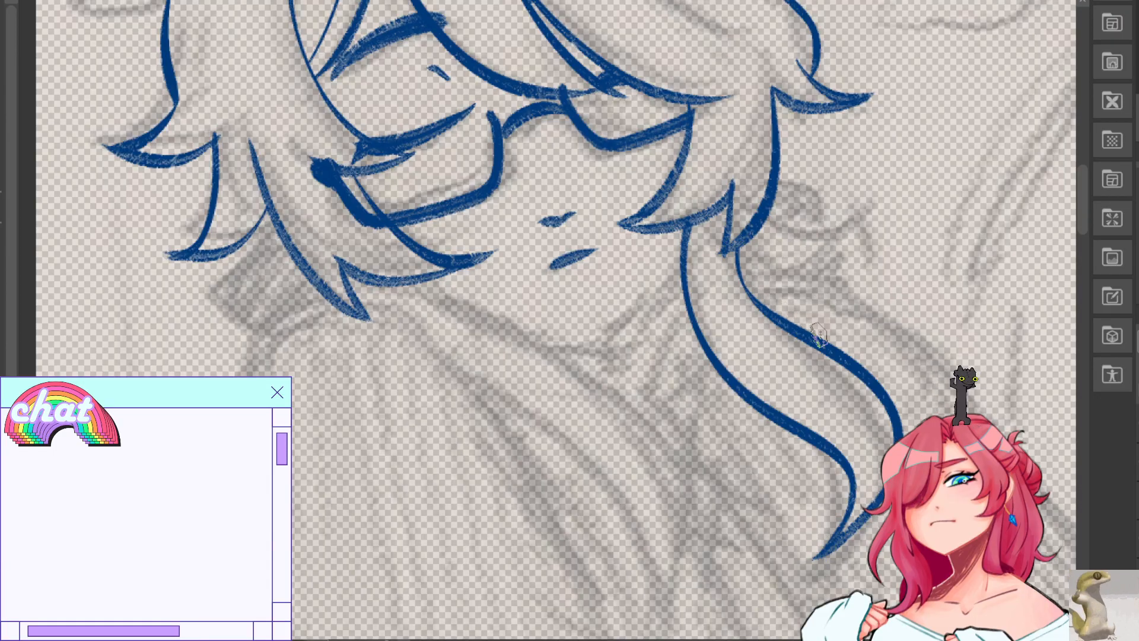
# Try several strokes for a small upturned tuft flicking outward from the side hair above the long lock.
pyautogui.moveTo(742, 249)
pyautogui.mouseDown()
pyautogui.moveTo(881, 235)
pyautogui.moveTo(803, 262)
pyautogui.moveTo(751, 258)
pyautogui.moveTo(852, 232)
pyautogui.mouseUp()
pyautogui.hotkey('ctrl', 'z')
pyautogui.hotkey('ctrl', 'z')
pyautogui.moveTo(753, 240)
pyautogui.mouseDown()
pyautogui.moveTo(878, 229)
pyautogui.moveTo(880, 197)
pyautogui.mouseUp()
pyautogui.hotkey('ctrl', 'z')
pyautogui.moveTo(771, 214); pyautogui.dragTo(840, 232)
pyautogui.press('h')
pyautogui.hotkey('ctrl', 'z')
pyautogui.hotkey('ctrl', 'z')
# Try different curves and tips for the small upturned tuft in the mirrored view.
pyautogui.moveTo(242, 201); pyautogui.dragTo(370, 248)
pyautogui.hotkey('ctrl', 'z')
pyautogui.hotkey('ctrl', 'z')
pyautogui.moveTo(249, 212)
pyautogui.mouseDown()
pyautogui.moveTo(276, 247)
pyautogui.moveTo(347, 220)
pyautogui.mouseUp()
pyautogui.hotkey('ctrl', 'z')
pyautogui.moveTo(334, 179); pyautogui.dragTo(301, 215)
pyautogui.hotkey('ctrl', 'z')
pyautogui.hotkey('ctrl', 'z')
pyautogui.moveTo(337, 178); pyautogui.dragTo(303, 225)
pyautogui.moveTo(334, 198)
pyautogui.mouseDown()
pyautogui.moveTo(374, 264)
pyautogui.moveTo(261, 217)
pyautogui.moveTo(373, 252)
pyautogui.mouseUp()
pyautogui.hotkey('ctrl', 'z')
pyautogui.hotkey('ctrl', 'z')
pyautogui.hotkey('ctrl', 'z')
pyautogui.hotkey('ctrl', 'z')
pyautogui.hotkey('ctrl', 'z')
# Redraw the upper curve of the small outward tuft so it closes against the side hair.
pyautogui.moveTo(254, 210)
pyautogui.mouseDown()
pyautogui.moveTo(358, 251)
pyautogui.moveTo(373, 240)
pyautogui.moveTo(344, 227)
pyautogui.mouseUp()
pyautogui.hotkey('ctrl', 'z')
pyautogui.hotkey('ctrl', 'z')
pyautogui.moveTo(252, 214); pyautogui.dragTo(353, 228)
pyautogui.press('h')
pyautogui.hotkey('ctrl', 'z')
pyautogui.moveTo(769, 220)
pyautogui.mouseDown()
pyautogui.moveTo(854, 207)
pyautogui.moveTo(851, 222)
pyautogui.moveTo(797, 237)
pyautogui.moveTo(843, 228)
pyautogui.mouseUp()
pyautogui.hotkey('ctrl', 'z')
pyautogui.hotkey('ctrl', 'z')
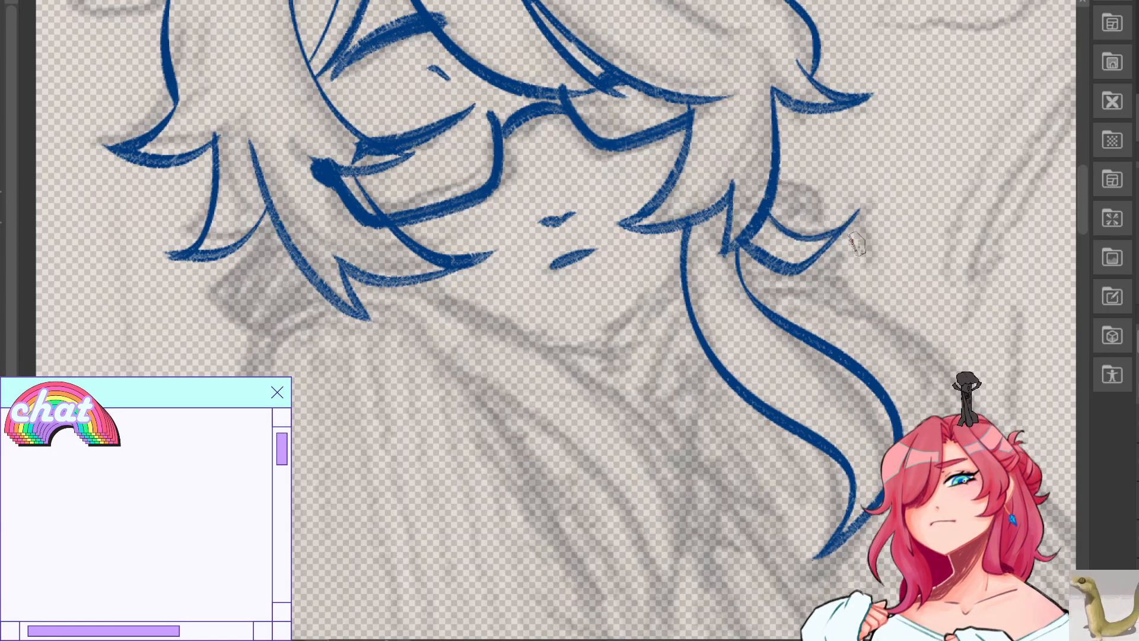
# Try an extra strand outside the long lock and narrower versions of its edges, removing the first version of the lock.
pyautogui.moveTo(744, 252); pyautogui.dragTo(897, 387)
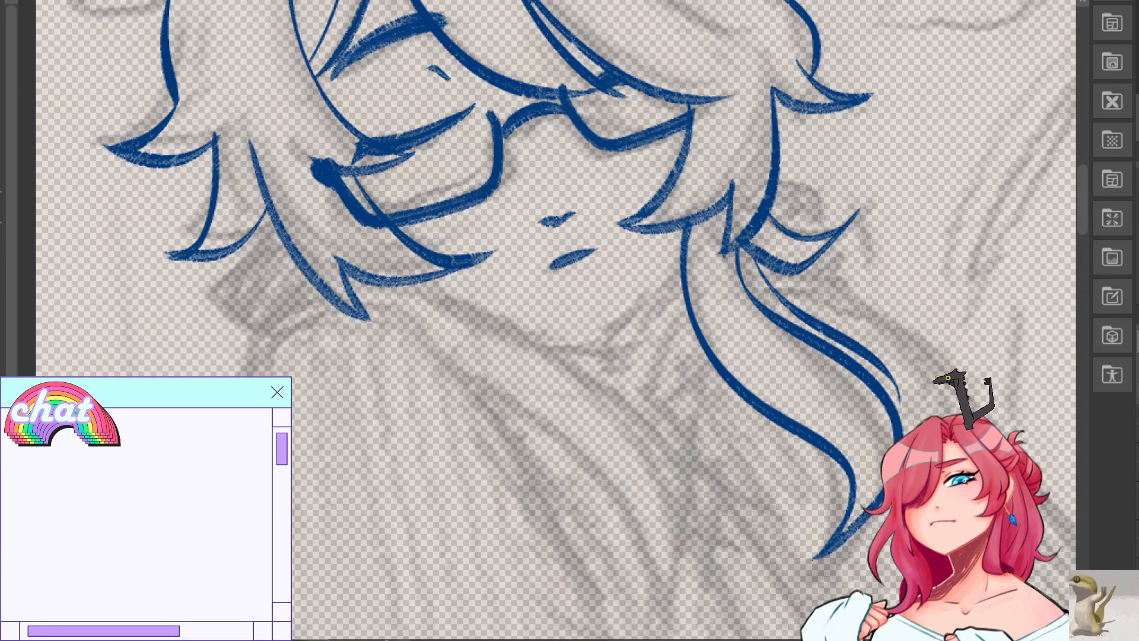
pyautogui.moveTo(802, 315); pyautogui.dragTo(924, 385)
pyautogui.hotkey('ctrl', 'z')
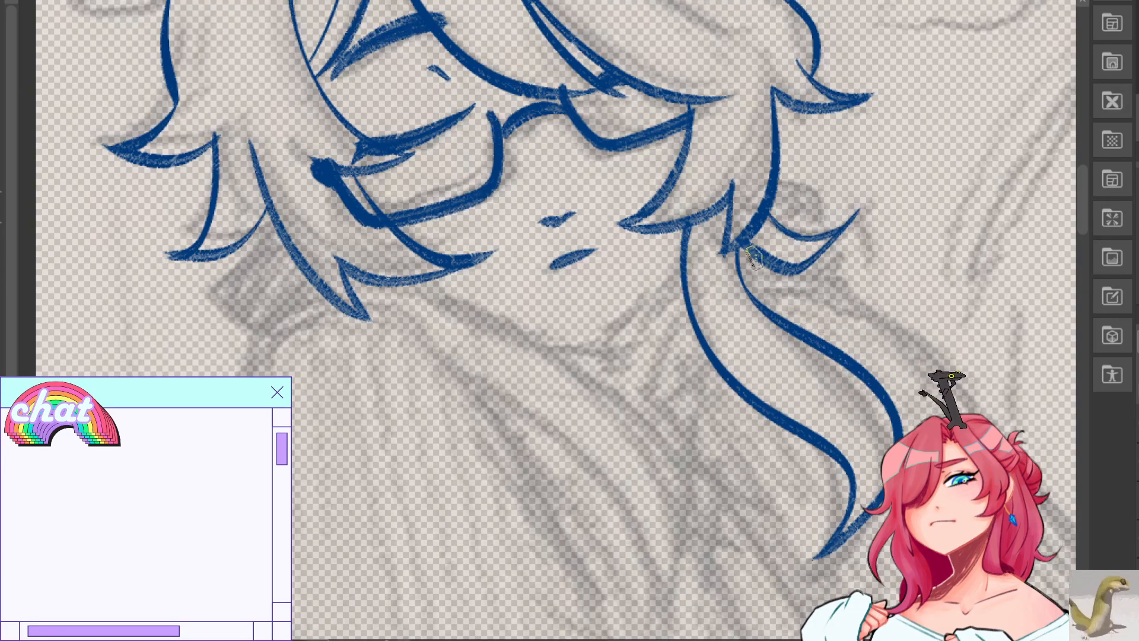
pyautogui.moveTo(739, 260)
pyautogui.mouseDown()
pyautogui.moveTo(750, 299)
pyautogui.moveTo(885, 404)
pyautogui.moveTo(849, 541)
pyautogui.moveTo(804, 574)
pyautogui.mouseUp()
pyautogui.moveTo(691, 238)
pyautogui.mouseDown()
pyautogui.moveTo(795, 430)
pyautogui.moveTo(847, 490)
pyautogui.mouseUp()
pyautogui.moveTo(688, 228)
pyautogui.mouseDown()
pyautogui.moveTo(813, 458)
pyautogui.moveTo(854, 564)
pyautogui.moveTo(821, 584)
pyautogui.mouseUp()
pyautogui.hotkey('ctrl', 'z')
pyautogui.hotkey('ctrl', 'z')
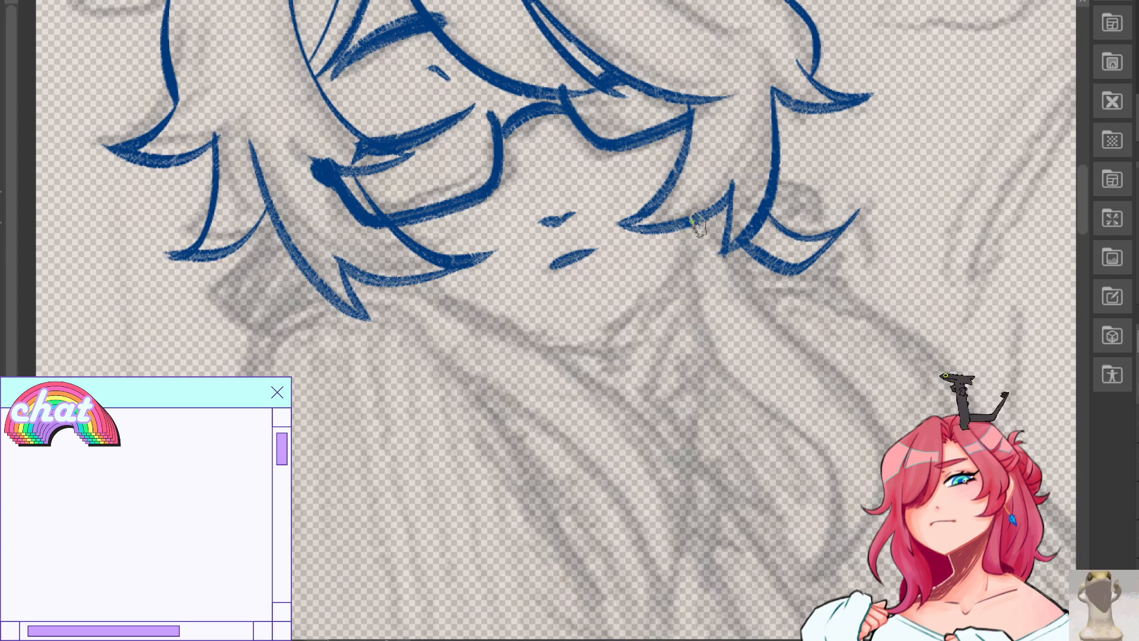
# Redraw the long lock with two narrower edges falling from the side hair to a point.
pyautogui.moveTo(694, 223); pyautogui.dragTo(823, 449)
pyautogui.moveTo(739, 262)
pyautogui.mouseDown()
pyautogui.moveTo(830, 565)
pyautogui.moveTo(807, 598)
pyautogui.mouseUp()
pyautogui.hotkey('ctrl', 'z')
pyautogui.hotkey('ctrl', 'z')
pyautogui.moveTo(742, 249)
pyautogui.mouseDown()
pyautogui.moveTo(857, 423)
pyautogui.moveTo(831, 589)
pyautogui.mouseUp()
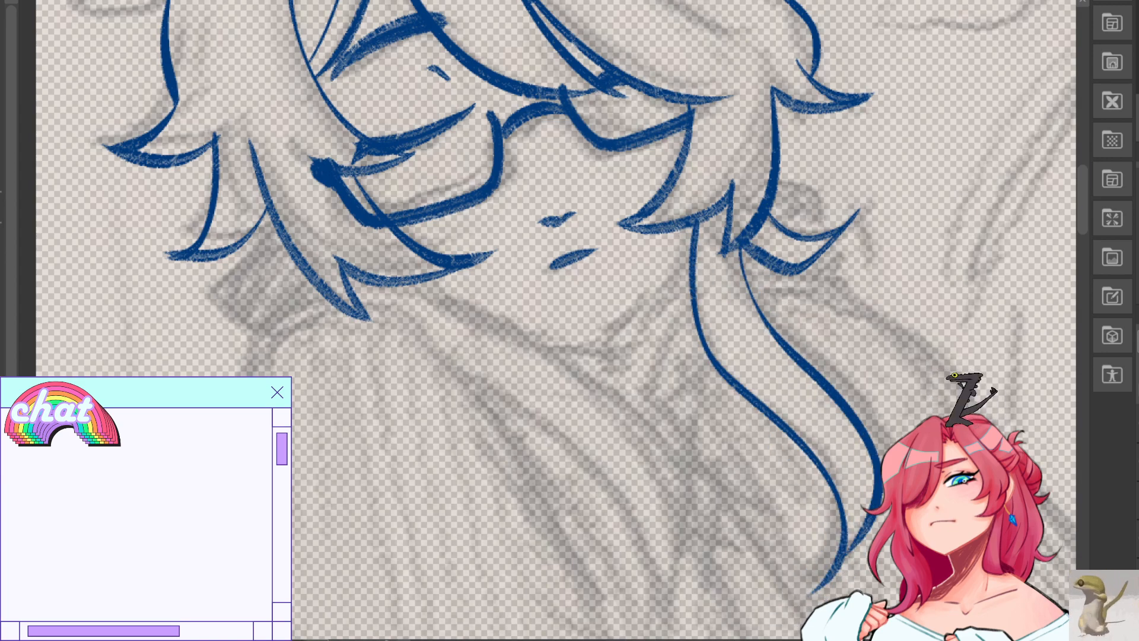
# Undo both edges of the long lock and redraw its face-side edge as one S-curve in the mirrored view.
pyautogui.press('h')
pyautogui.hotkey('ctrl', 'z')
pyautogui.hotkey('ctrl', 'z')
pyautogui.moveTo(425, 228)
pyautogui.mouseDown()
pyautogui.moveTo(423, 310)
pyautogui.moveTo(278, 566)
pyautogui.moveTo(417, 314)
pyautogui.moveTo(386, 429)
pyautogui.mouseUp()
pyautogui.hotkey('ctrl', 'z')
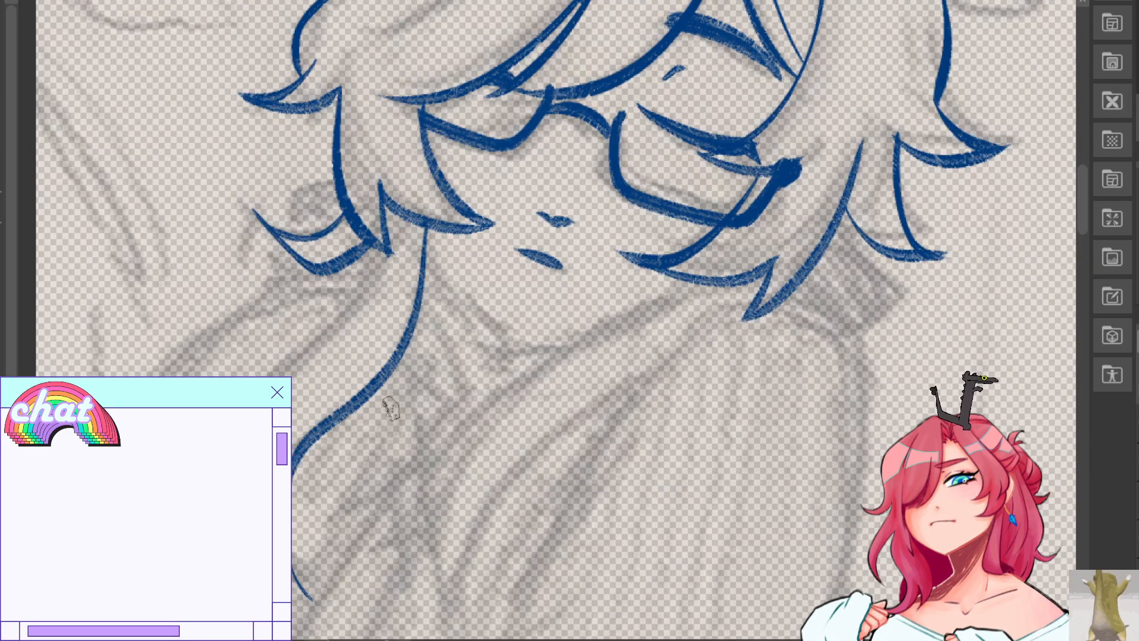
# Draw the long lock's outer edge from the side hair and bring both edges together in a sharp tip.
pyautogui.moveTo(376, 248)
pyautogui.mouseDown()
pyautogui.moveTo(259, 378)
pyautogui.moveTo(337, 335)
pyautogui.moveTo(291, 397)
pyautogui.moveTo(274, 379)
pyautogui.mouseUp()
pyautogui.hotkey('ctrl', 'z')
pyautogui.hotkey('ctrl', 'z')
pyautogui.hotkey('ctrl', 'z')
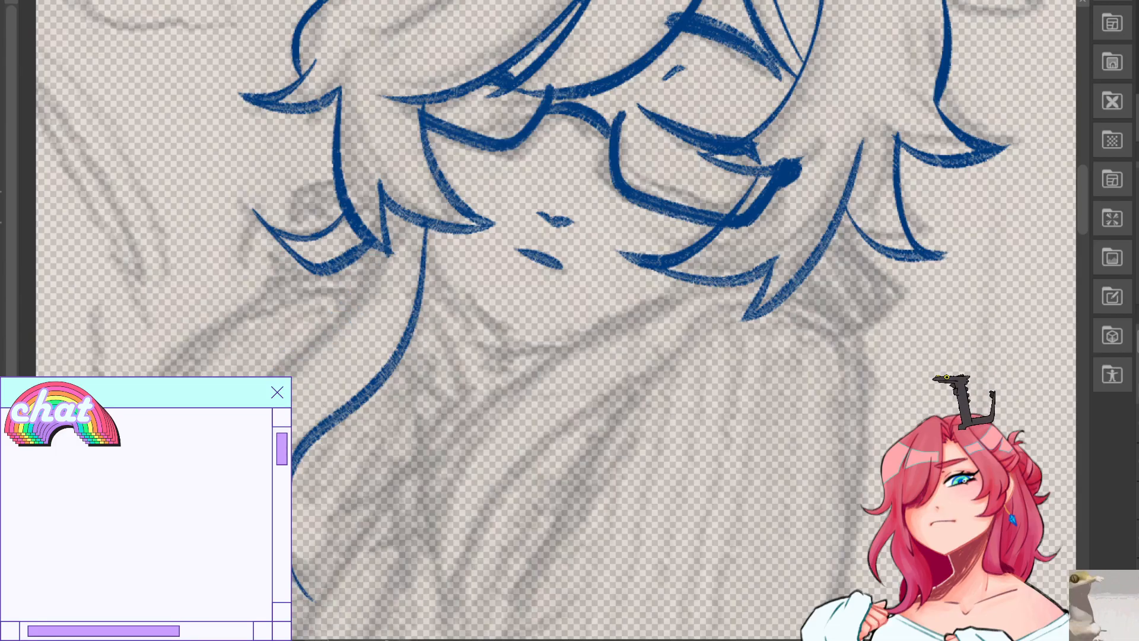
pyautogui.press('h')
pyautogui.moveTo(735, 248)
pyautogui.mouseDown()
pyautogui.moveTo(826, 370)
pyautogui.moveTo(836, 534)
pyautogui.moveTo(818, 377)
pyautogui.moveTo(827, 596)
pyautogui.moveTo(884, 439)
pyautogui.moveTo(836, 572)
pyautogui.mouseUp()
pyautogui.hotkey('ctrl', 'z')
pyautogui.hotkey('ctrl', 'z')
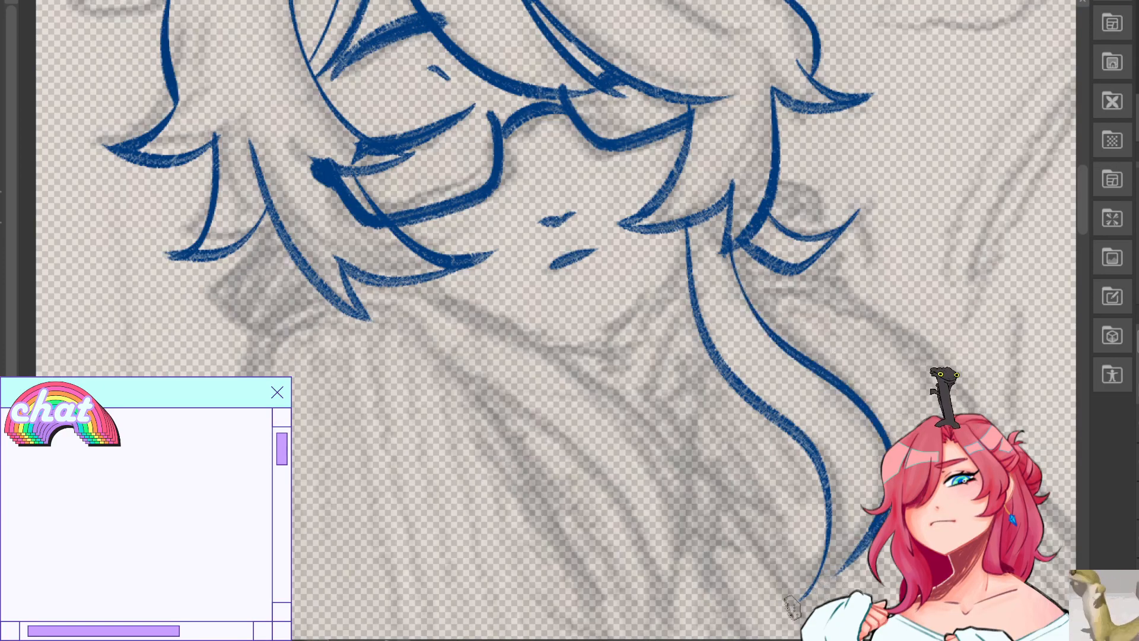
pyautogui.moveTo(793, 603); pyautogui.dragTo(849, 585)
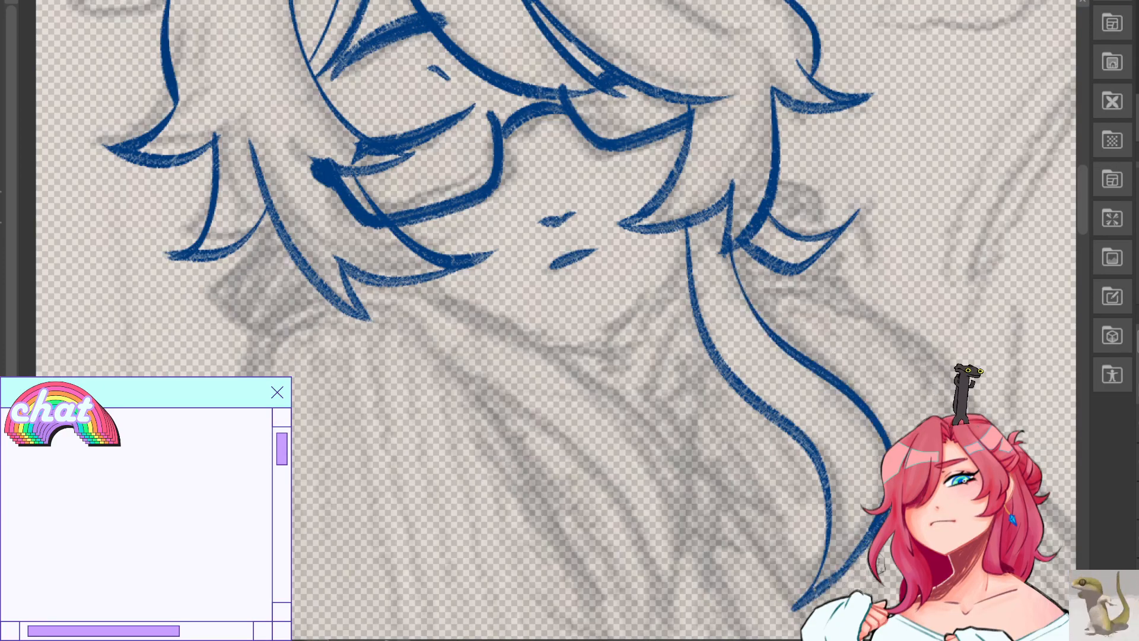
pyautogui.moveTo(814, 591); pyautogui.dragTo(876, 521)
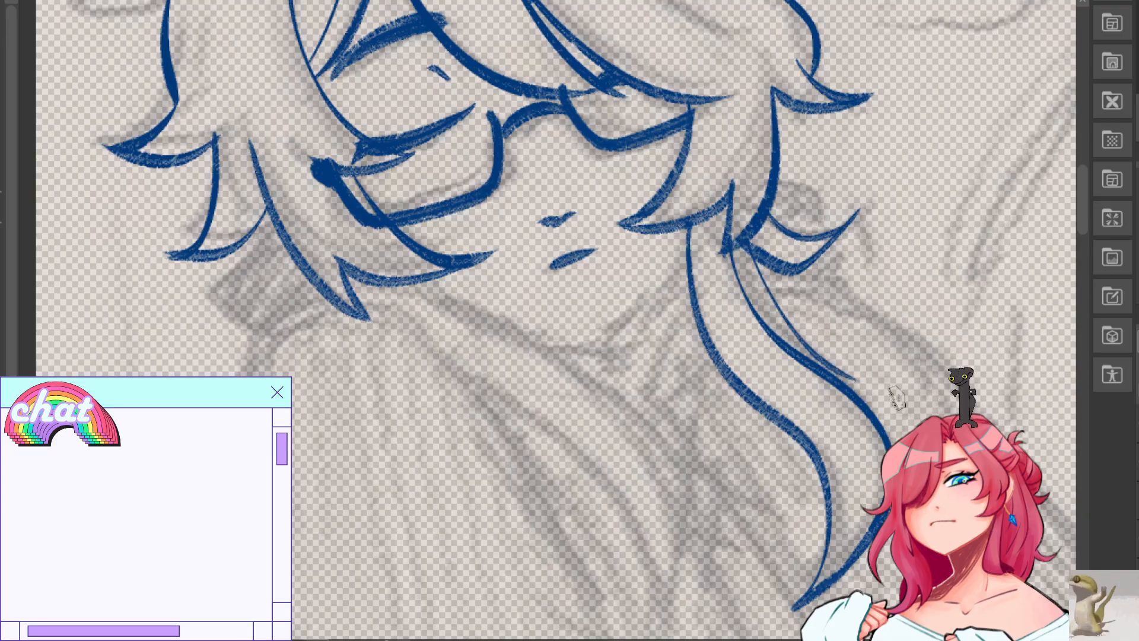
# Try thin secondary strands inside and along the outer edge of the long lock.
pyautogui.moveTo(746, 238)
pyautogui.mouseDown()
pyautogui.moveTo(873, 449)
pyautogui.moveTo(778, 400)
pyautogui.moveTo(798, 375)
pyautogui.moveTo(769, 500)
pyautogui.moveTo(739, 558)
pyautogui.mouseUp()
pyautogui.hotkey('ctrl', 'z')
pyautogui.hotkey('ctrl', 'z')
pyautogui.moveTo(757, 432); pyautogui.dragTo(732, 551)
pyautogui.hotkey('ctrl', 'z')
pyautogui.hotkey('ctrl', 'z')
# Try a loose strand branching outward from the outer edge of the long lock.
pyautogui.moveTo(745, 246); pyautogui.dragTo(885, 415)
pyautogui.hotkey('ctrl', 'z')
pyautogui.moveTo(735, 243); pyautogui.dragTo(888, 510)
pyautogui.hotkey('ctrl', 'z')
pyautogui.moveTo(745, 241); pyautogui.dragTo(935, 416)
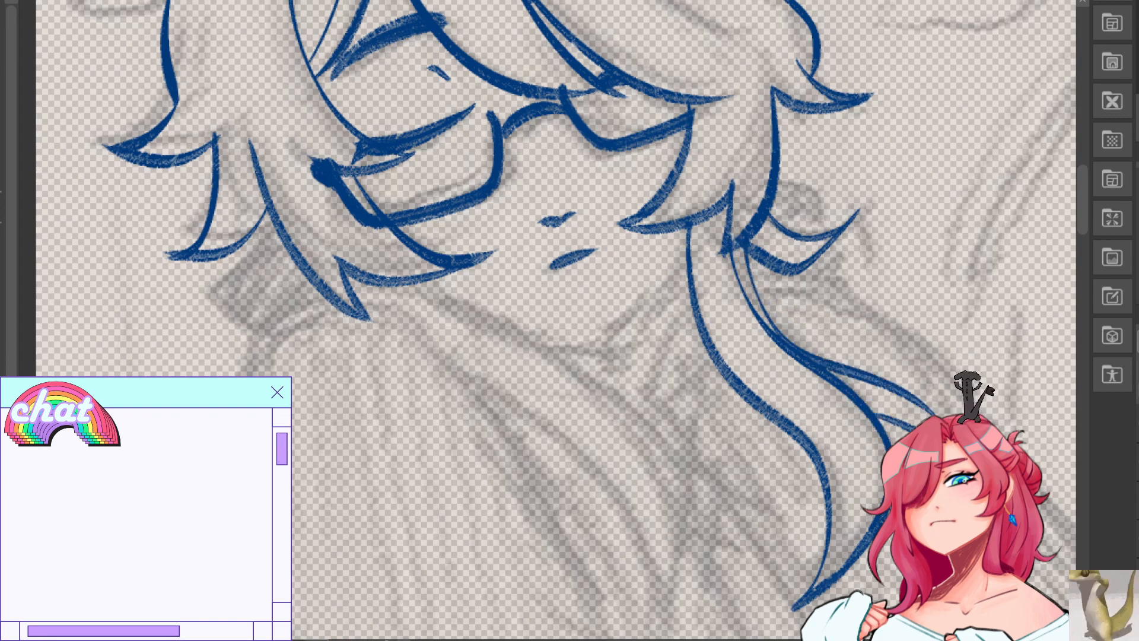
pyautogui.hotkey('ctrl', 'z')
pyautogui.hotkey('ctrl', 'z')
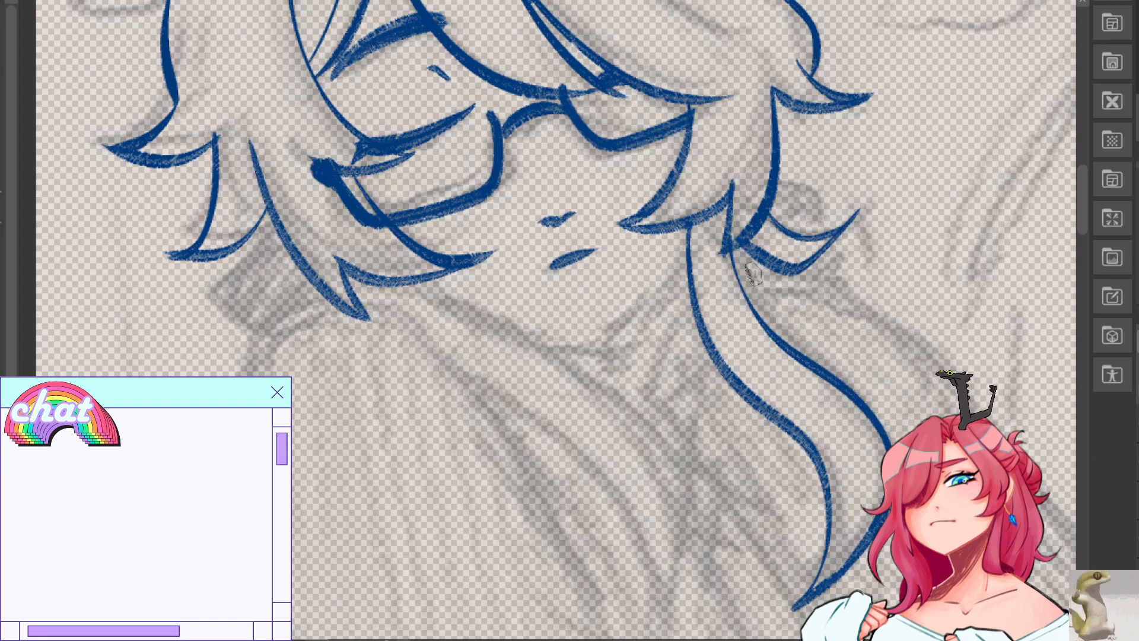
# Erase the small upturned tuft beside the root of the long lock.
pyautogui.hscroll(4, 593, 320)
pyautogui.scroll(2, 593, 320)
pyautogui.hscroll(-2, 593, 320)
pyautogui.scroll(3, 593, 320)
pyautogui.hscroll(-1, 593, 320)
pyautogui.scroll(-1, 594, 321)
pyautogui.scroll(-2, 735, 359)
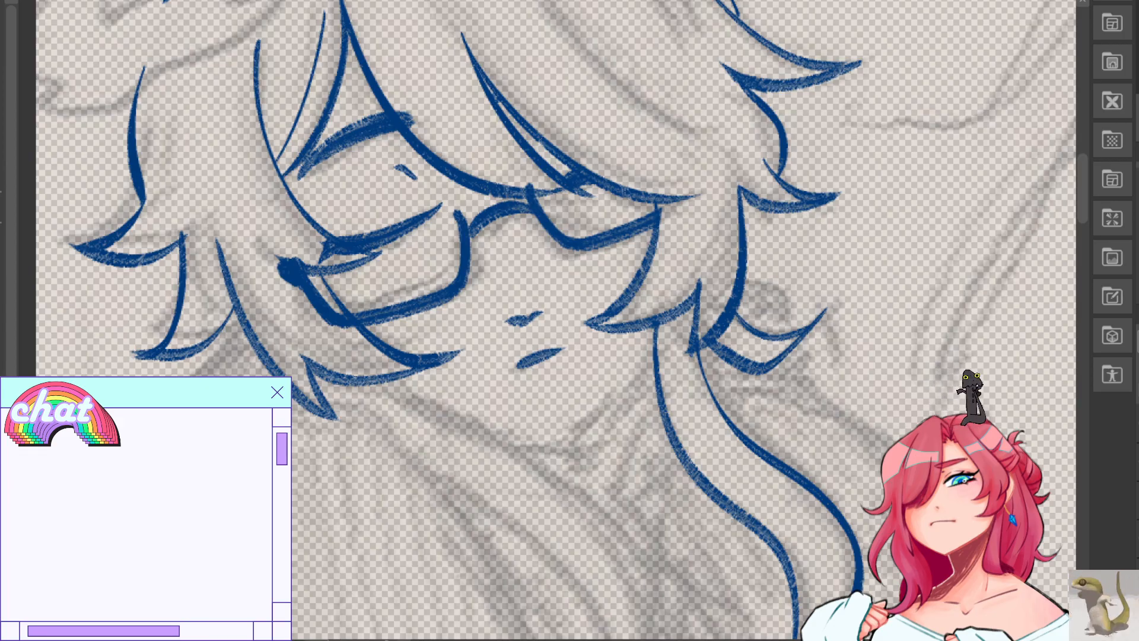
pyautogui.moveTo(534, 356)
pyautogui.mouseDown()
pyautogui.moveTo(535, 257)
pyautogui.moveTo(502, 323)
pyautogui.mouseUp()
pyautogui.moveTo(696, 320)
pyautogui.mouseDown()
pyautogui.moveTo(709, 298)
pyautogui.moveTo(694, 331)
pyautogui.moveTo(739, 299)
pyautogui.moveTo(748, 328)
pyautogui.moveTo(793, 287)
pyautogui.mouseUp()
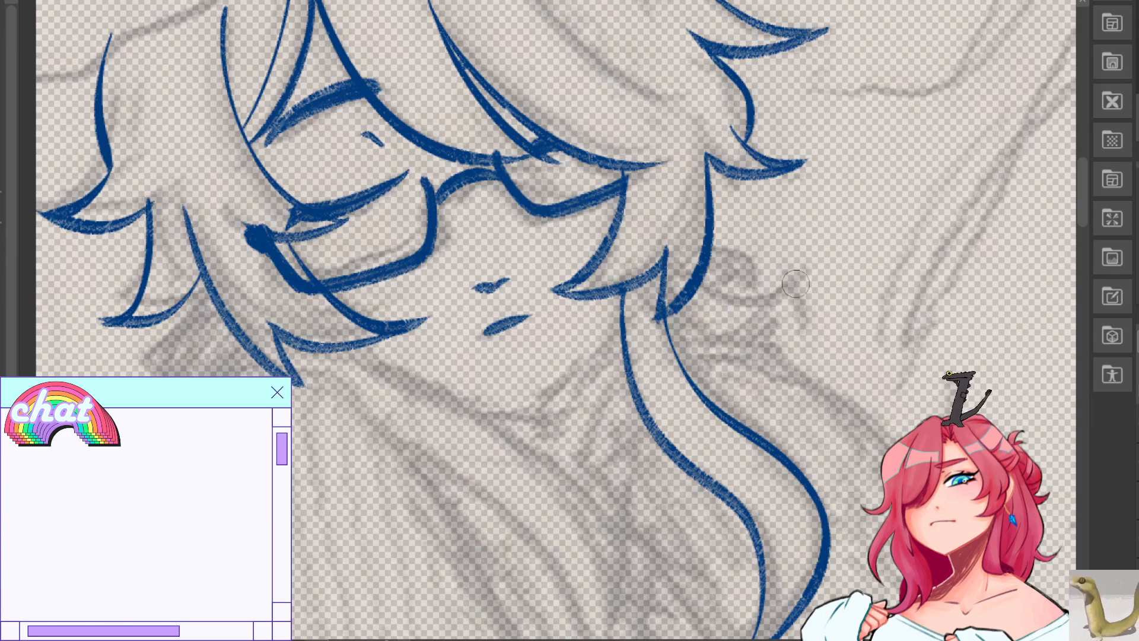
# Draw a second, narrow lock from the root of the long one, hanging nearly straight and curving to a point towards the chest.
pyautogui.press('h')
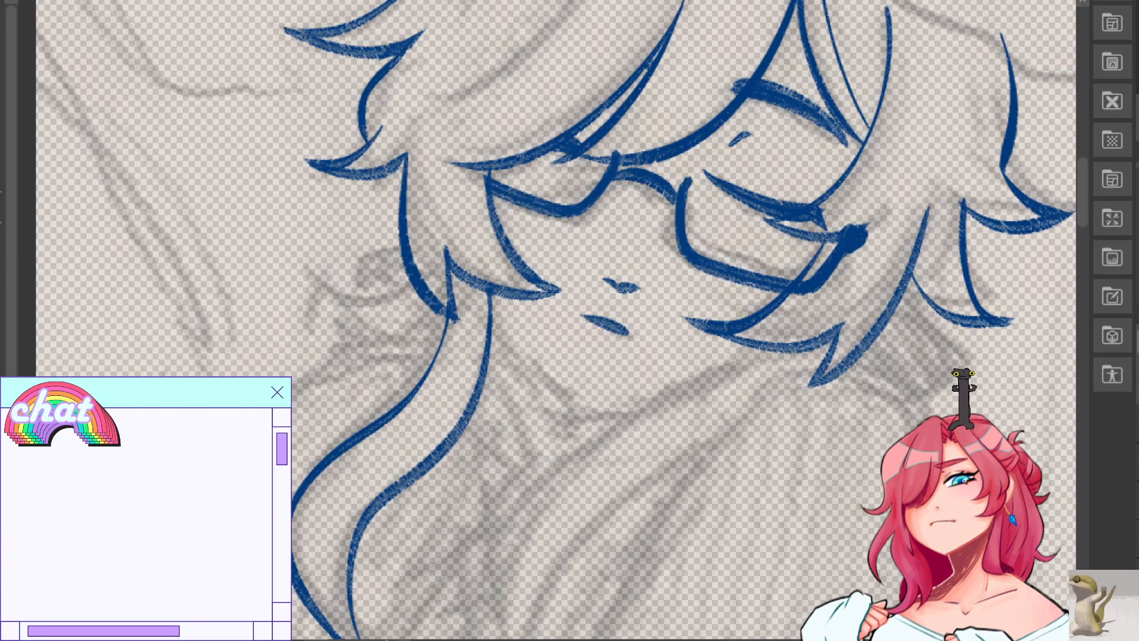
pyautogui.scroll(4, 557, 320)
pyautogui.hscroll(-5, 558, 320)
pyautogui.hscroll(5, 558, 320)
pyautogui.scroll(-6, 558, 320)
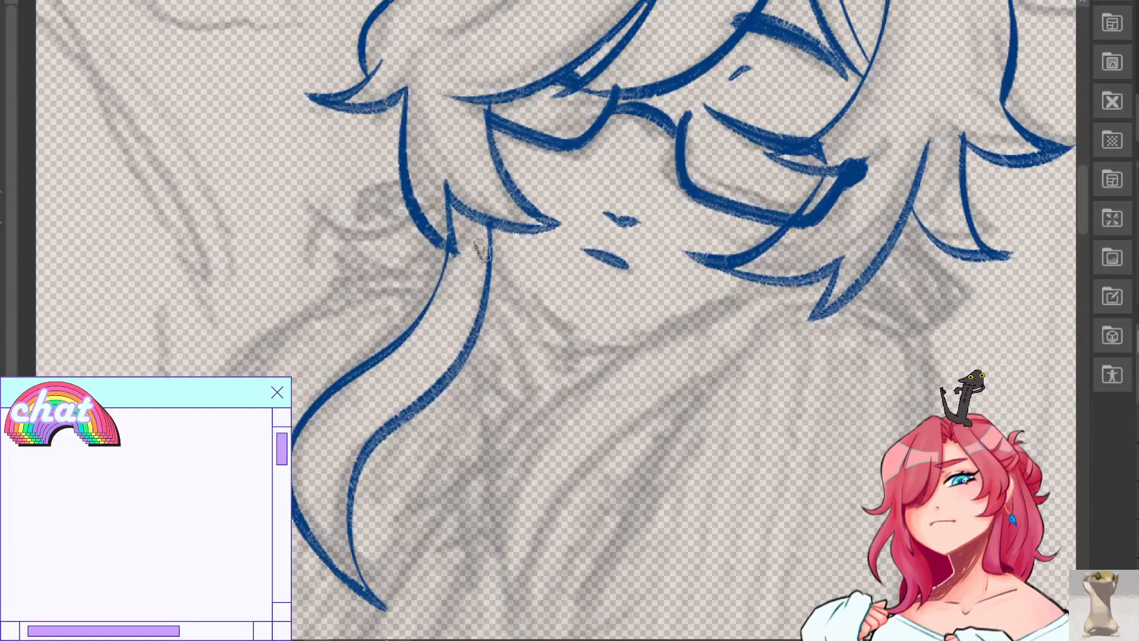
pyautogui.moveTo(492, 226); pyautogui.dragTo(477, 513)
pyautogui.hotkey('ctrl', 'z')
pyautogui.moveTo(492, 223)
pyautogui.mouseDown()
pyautogui.moveTo(536, 495)
pyautogui.moveTo(522, 534)
pyautogui.mouseUp()
pyautogui.hotkey('ctrl', 'z')
pyautogui.moveTo(469, 339); pyautogui.dragTo(536, 540)
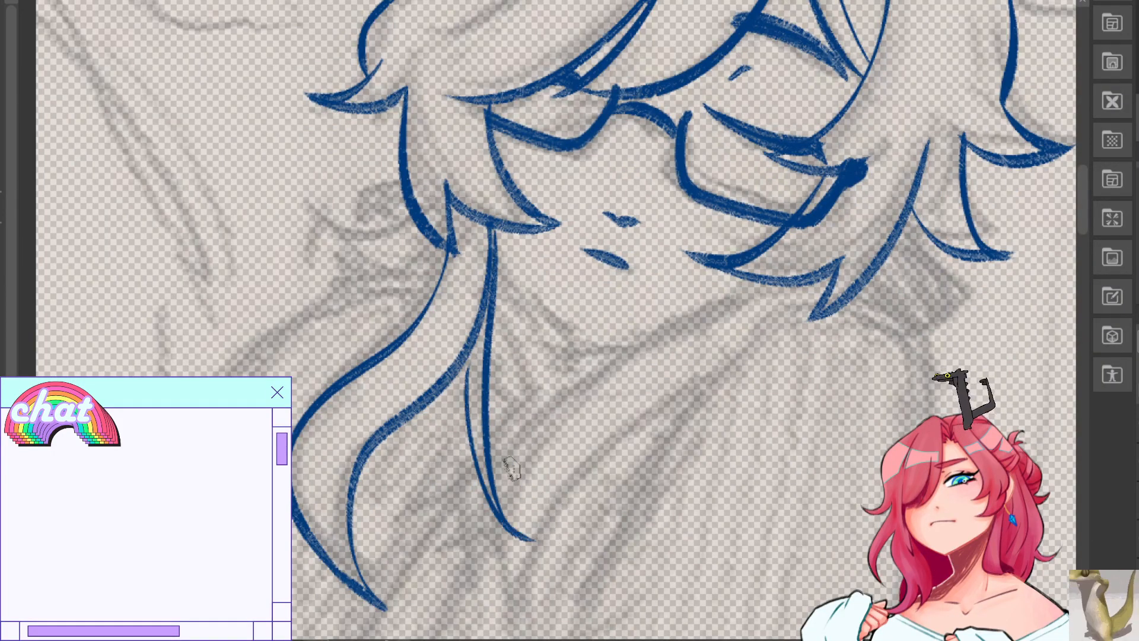
# Try erasing the upper part of the long lock's face-side edge, and restore the lines from before the erasure.
pyautogui.press('b')
pyautogui.moveTo(492, 227); pyautogui.dragTo(470, 354)
pyautogui.hotkey('ctrl', 'z')
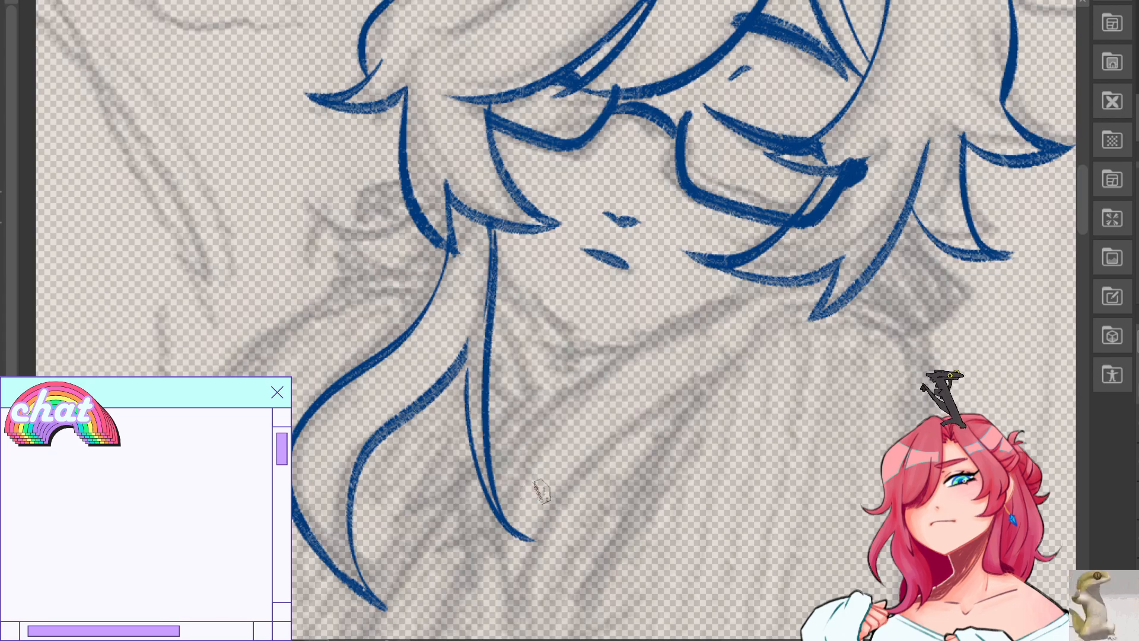
pyautogui.hotkey('ctrl', 'z')
pyautogui.hotkey('ctrl', 'z')
pyautogui.press('e')
pyautogui.hotkey('ctrl', 'z')
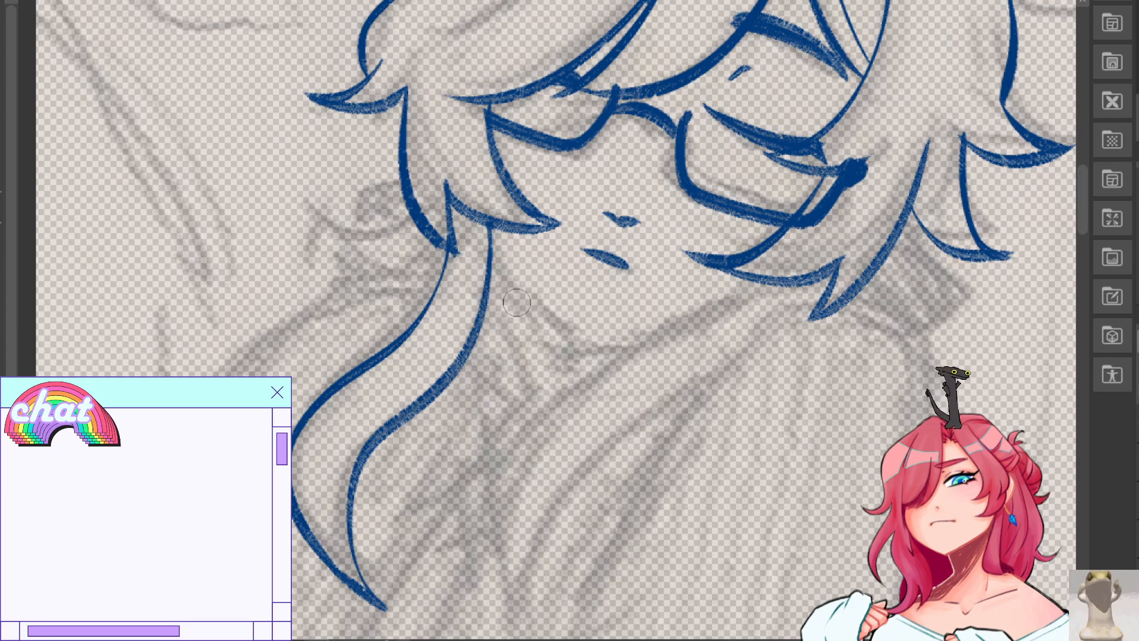
pyautogui.hotkey('ctrl', 'y')
pyautogui.hotkey('ctrl', 'y')
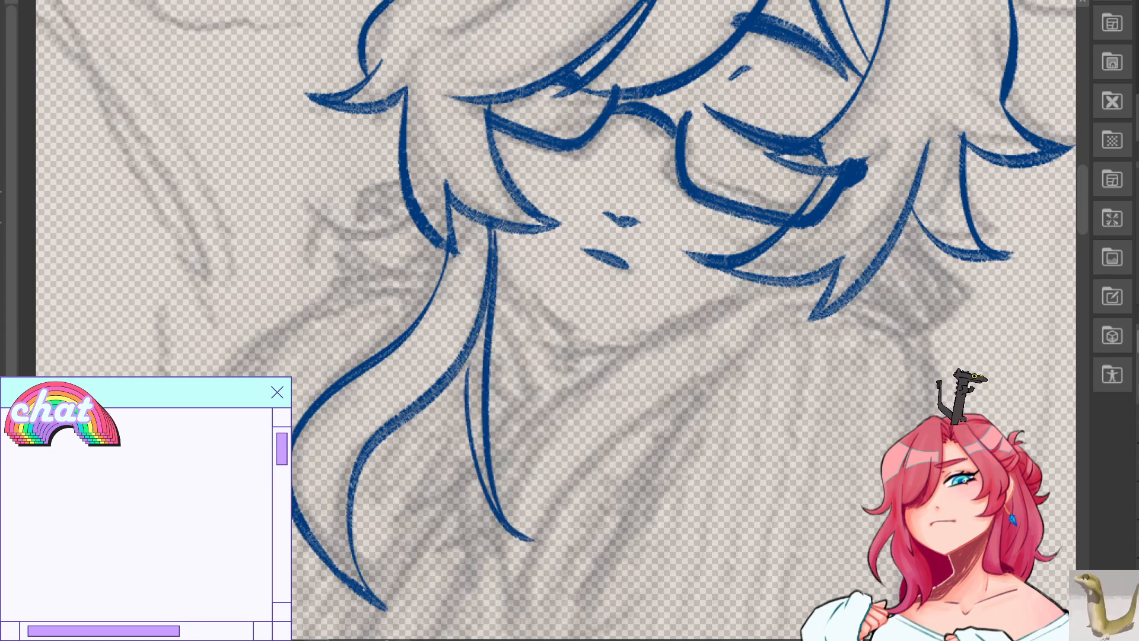
# Trim the upper end of the long lock's face-side edge where it crowds the narrow lock, and try thin replacement strokes.
pyautogui.press('h')
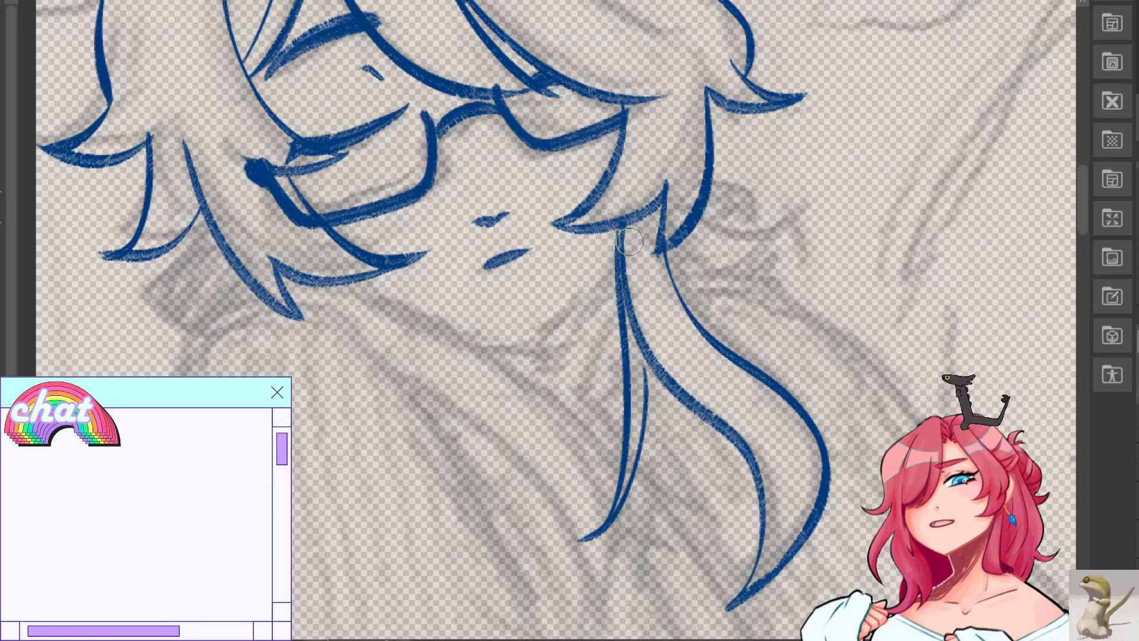
pyautogui.moveTo(635, 236); pyautogui.dragTo(645, 359)
pyautogui.hotkey('ctrl', 'z')
pyautogui.hotkey('ctrl', 'z')
pyautogui.moveTo(626, 227); pyautogui.dragTo(646, 363)
pyautogui.hotkey('ctrl', 'z')
pyautogui.moveTo(626, 228); pyautogui.dragTo(655, 367)
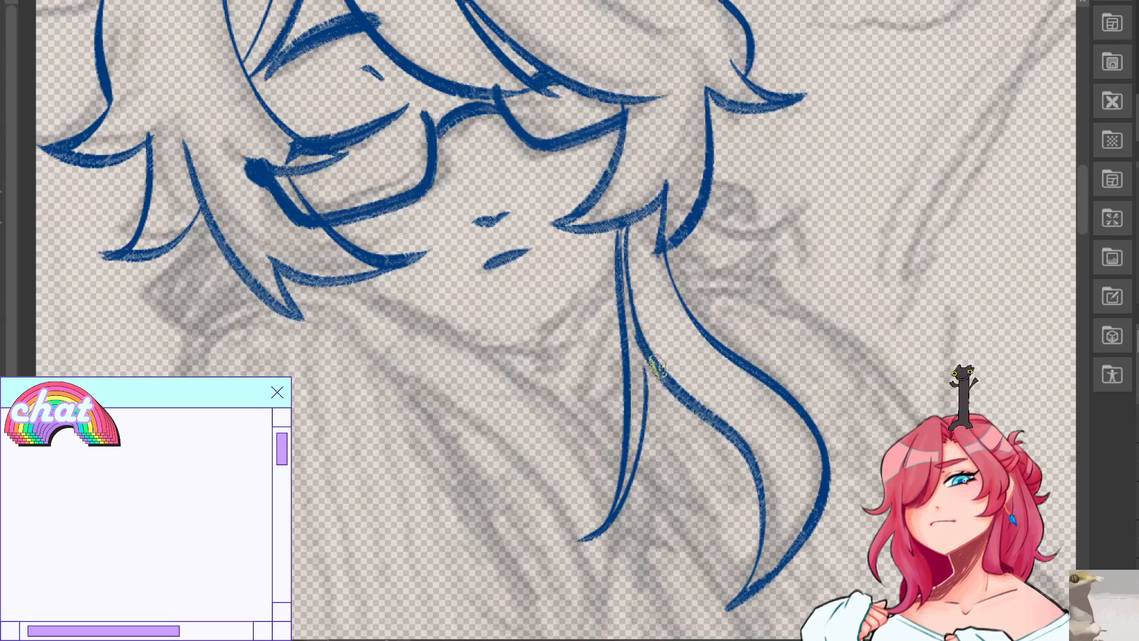
pyautogui.hotkey('ctrl', 'z')
pyautogui.hotkey('ctrl', 'z')
pyautogui.hotkey('ctrl', 'z')
# Draw a third thin lock between the other two, using two long strokes that converge at the bottom.
pyautogui.moveTo(630, 277)
pyautogui.mouseDown()
pyautogui.moveTo(655, 365)
pyautogui.moveTo(677, 617)
pyautogui.mouseUp()
pyautogui.hotkey('ctrl', 'z')
pyautogui.moveTo(686, 415); pyautogui.dragTo(670, 620)
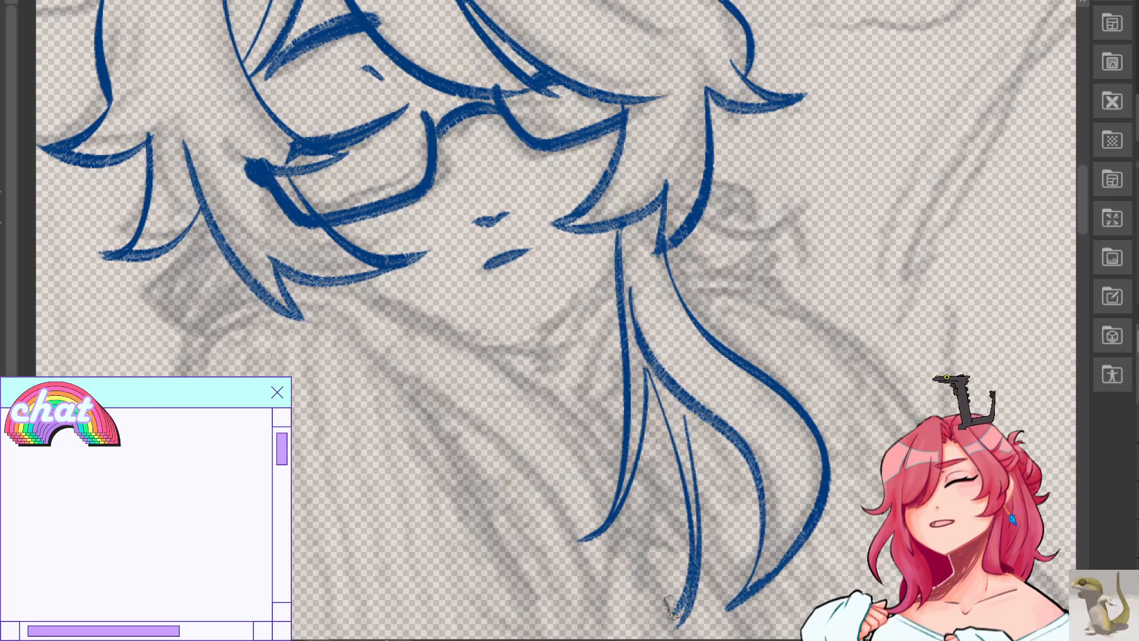
pyautogui.press('h')
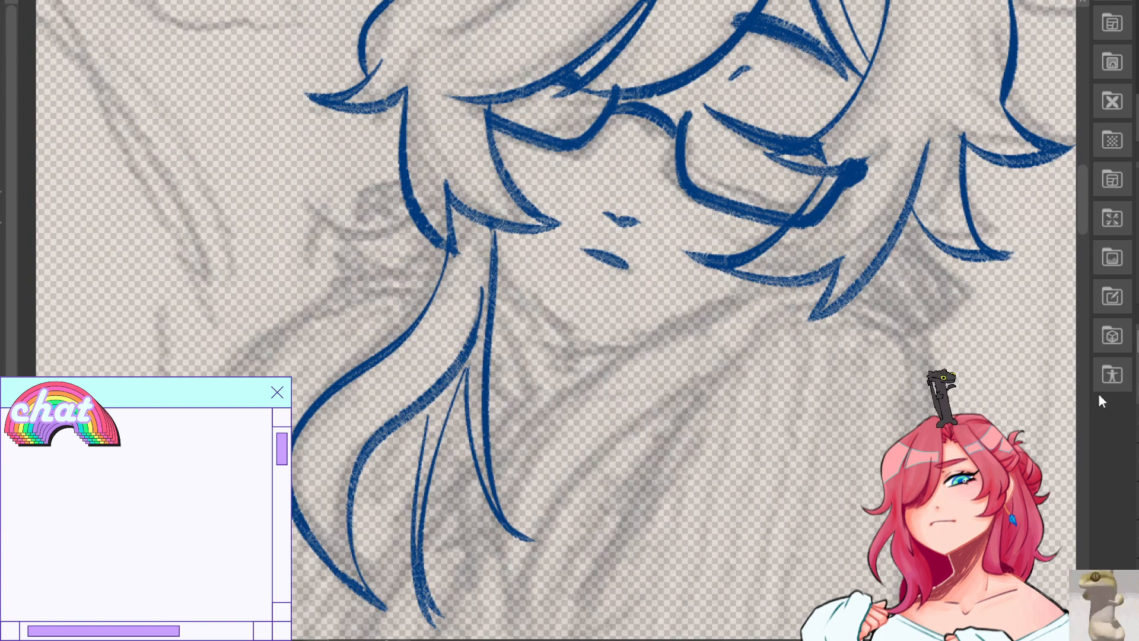
# Undo the thin third lock and try other descending strokes between the long lock and the narrow lock.
pyautogui.hotkey('ctrl', 'z')
pyautogui.hotkey('ctrl', 'z')
pyautogui.moveTo(466, 355); pyautogui.dragTo(502, 608)
pyautogui.hotkey('ctrl', 'z')
pyautogui.moveTo(454, 372); pyautogui.dragTo(510, 562)
pyautogui.moveTo(415, 409); pyautogui.dragTo(460, 543)
pyautogui.hotkey('ctrl', 'z')
pyautogui.hotkey('ctrl', 'z')
# Draw a short curved tuft branching off the long lock's inner edge, its two strokes tapering to a point beside the lock's tip.
pyautogui.moveTo(466, 354); pyautogui.dragTo(396, 593)
pyautogui.hotkey('ctrl', 'z')
pyautogui.moveTo(466, 354); pyautogui.dragTo(396, 594)
pyautogui.hotkey('ctrl', 'z')
pyautogui.moveTo(466, 368)
pyautogui.mouseDown()
pyautogui.moveTo(355, 468)
pyautogui.moveTo(380, 474)
pyautogui.mouseUp()
pyautogui.hotkey('ctrl', 'z')
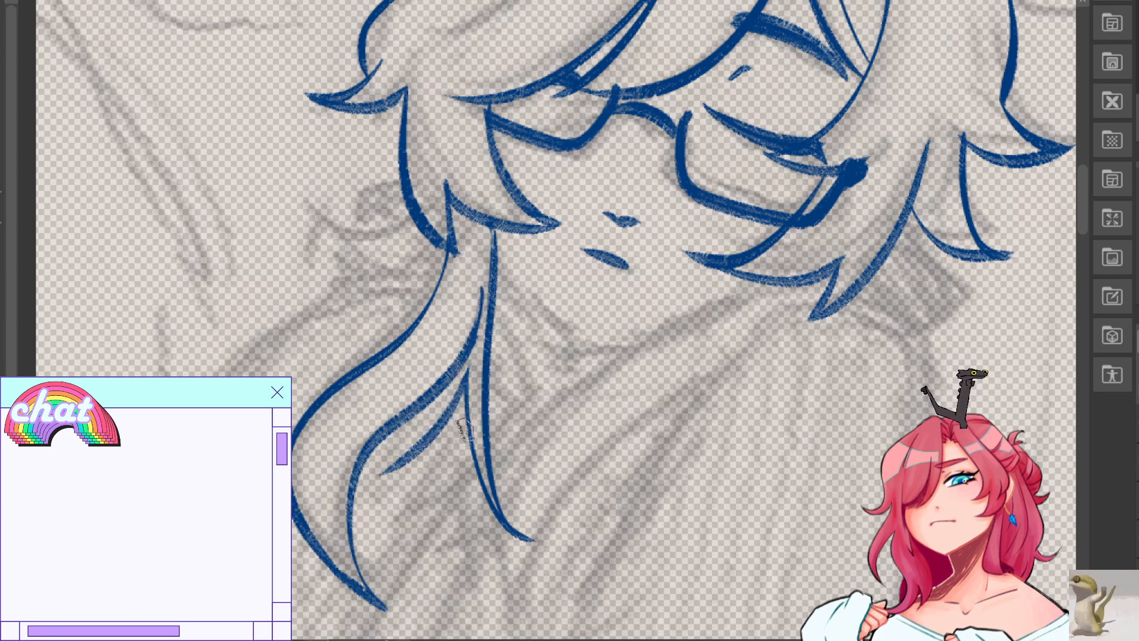
pyautogui.hotkey('ctrl', 'z')
pyautogui.moveTo(465, 383); pyautogui.dragTo(408, 546)
pyautogui.moveTo(388, 500); pyautogui.dragTo(396, 429)
# Try a thin strand line inside the long lock, running down from its root next to the narrow lock's edge.
pyautogui.press('h')
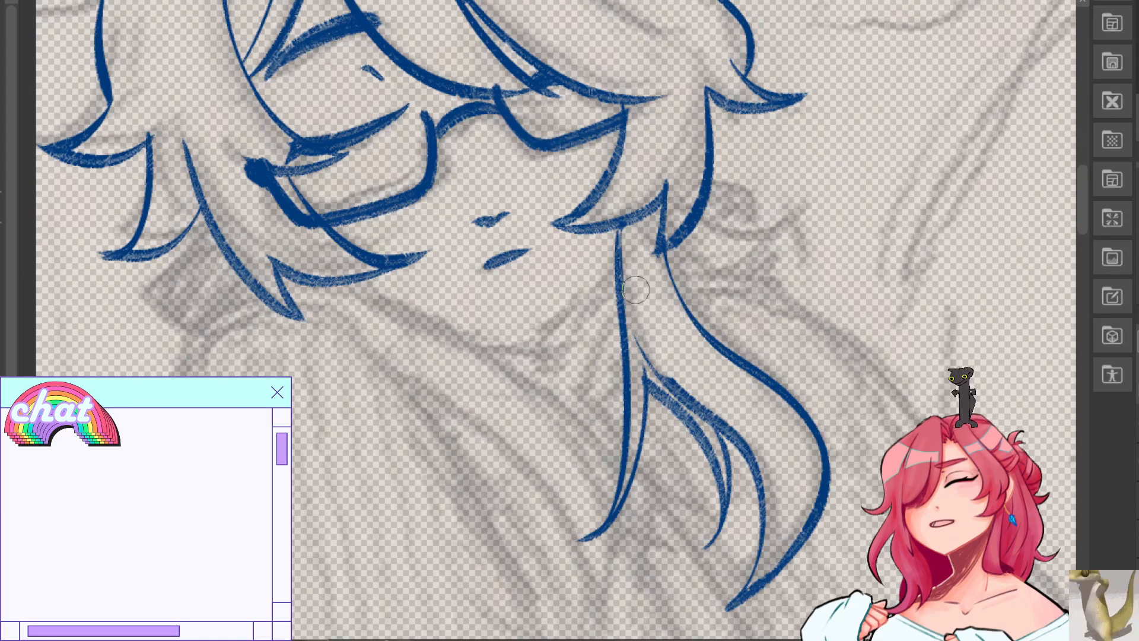
pyautogui.moveTo(627, 260)
pyautogui.mouseDown()
pyautogui.moveTo(646, 346)
pyautogui.moveTo(682, 396)
pyautogui.mouseUp()
pyautogui.hotkey('ctrl', 'z')
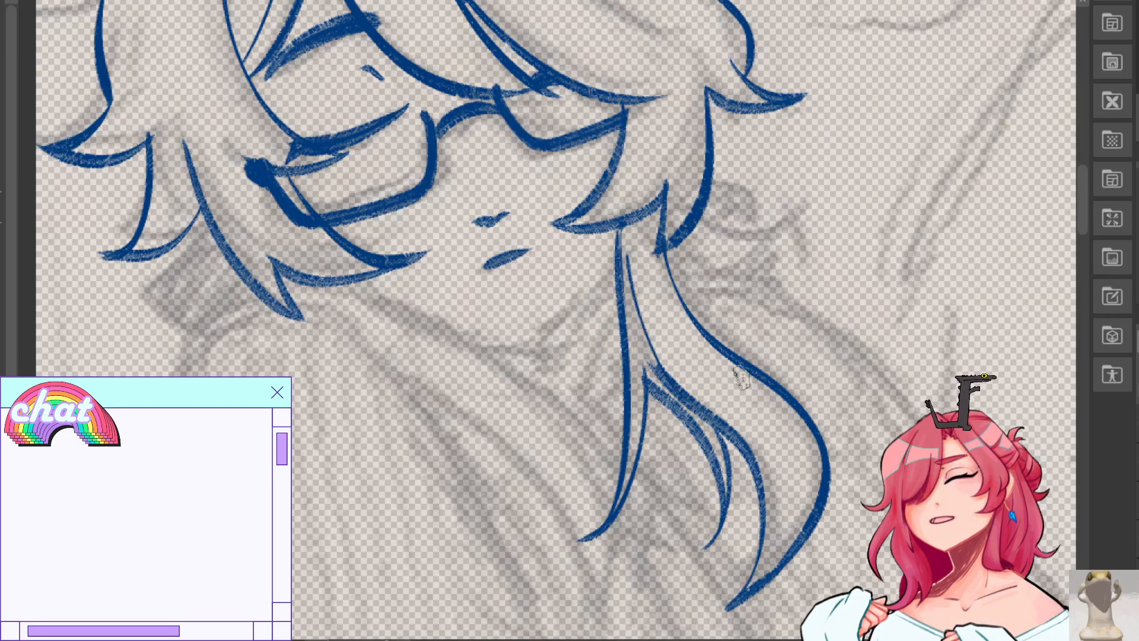
pyautogui.hotkey('ctrl', 'z')
pyautogui.moveTo(630, 220); pyautogui.dragTo(671, 391)
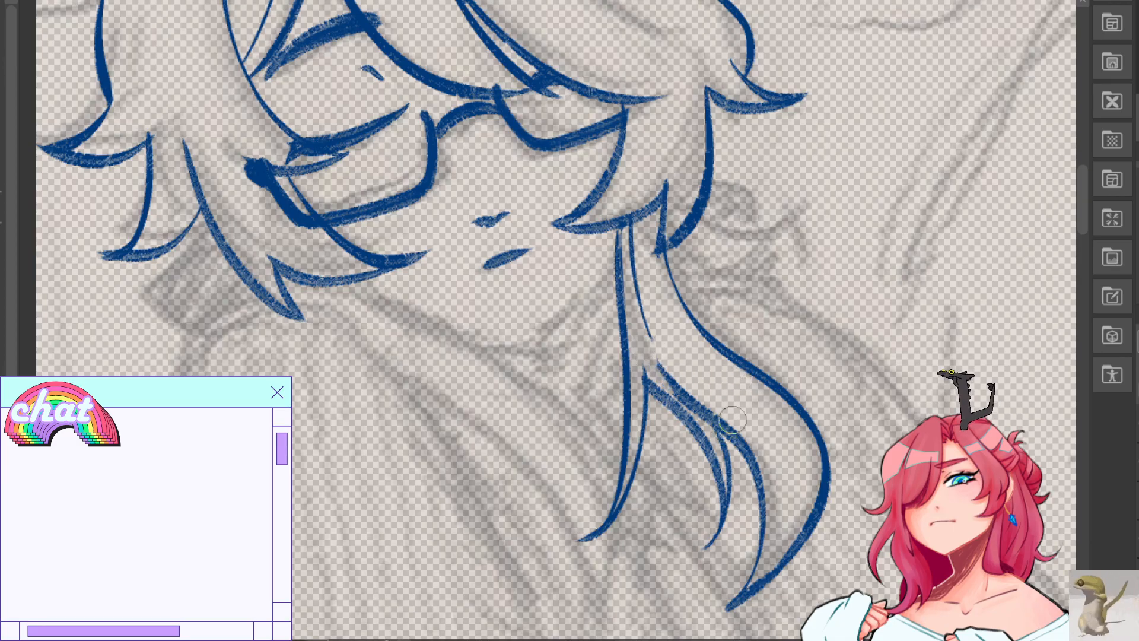
# Erase the lower part of the narrow lock, leaving only its upper edge hanging from the root.
pyautogui.press('h')
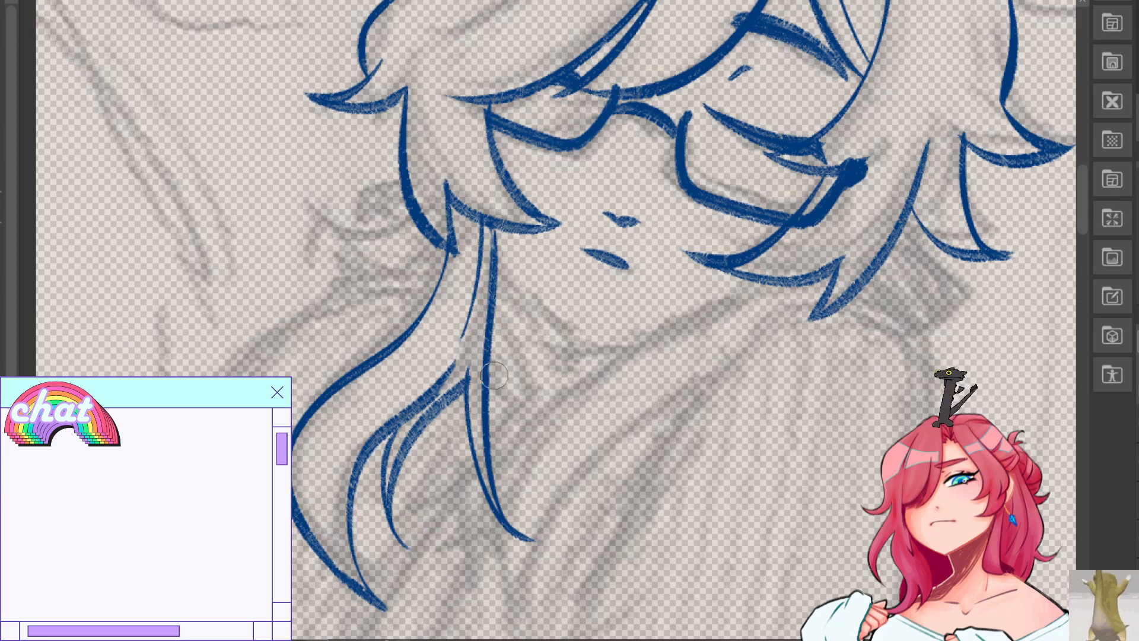
pyautogui.moveTo(497, 363); pyautogui.dragTo(526, 532)
pyautogui.moveTo(470, 368)
pyautogui.mouseDown()
pyautogui.moveTo(510, 522)
pyautogui.moveTo(436, 472)
pyautogui.moveTo(436, 492)
pyautogui.moveTo(456, 435)
pyautogui.mouseUp()
pyautogui.press('p')
pyautogui.hotkey('ctrl', 'z')
pyautogui.hotkey('ctrl', 'z')
# Try curved strokes as a new lower end for the narrow lock, and undo them.
pyautogui.moveTo(469, 349); pyautogui.dragTo(439, 486)
pyautogui.press('h')
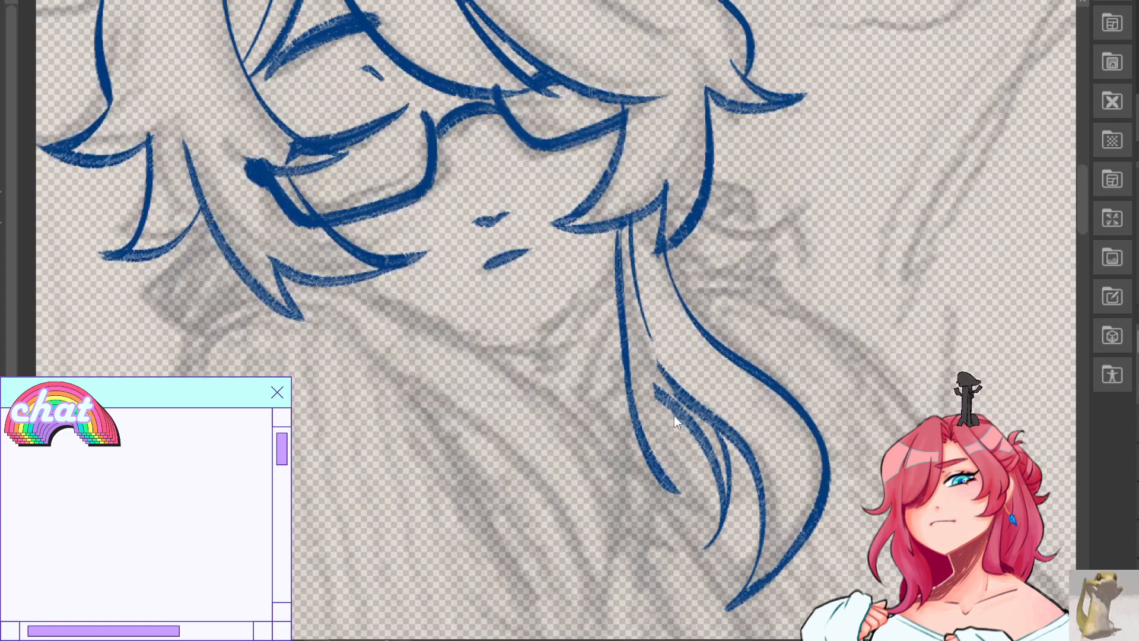
pyautogui.hotkey('ctrl', 'z')
pyautogui.moveTo(642, 344); pyautogui.dragTo(698, 504)
pyautogui.moveTo(643, 364); pyautogui.dragTo(678, 414)
pyautogui.hotkey('ctrl', 'z')
pyautogui.moveTo(645, 380); pyautogui.dragTo(678, 412)
pyautogui.hotkey('ctrl', 'z')
pyautogui.hotkey('ctrl', 'z')
pyautogui.hotkey('ctrl', 'z')
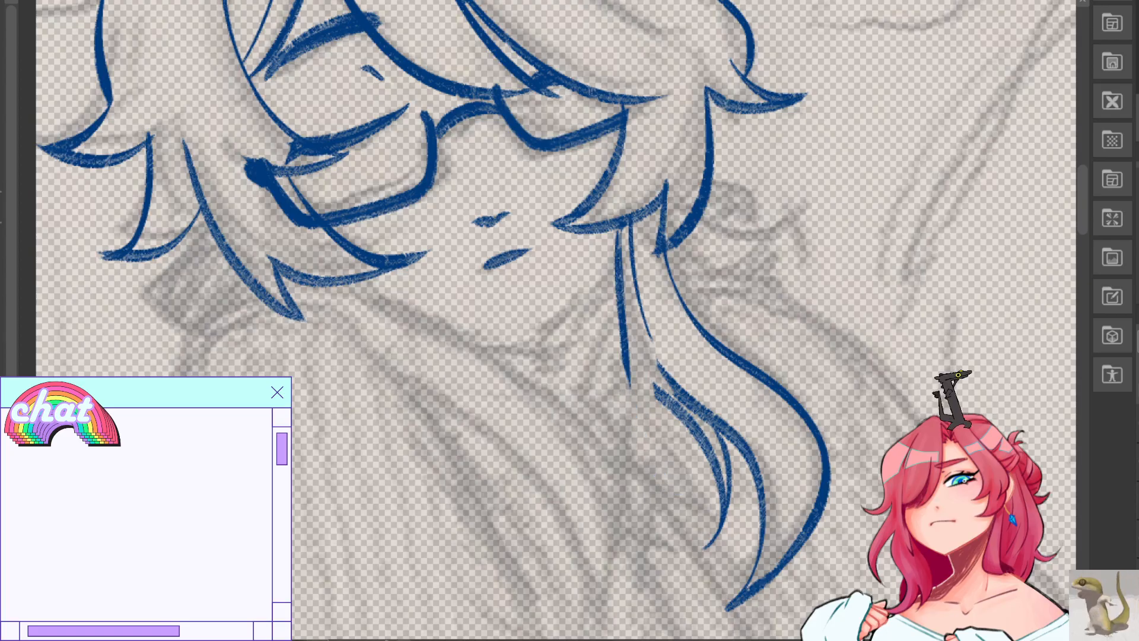
# Redraw the narrow lock's end as a short pointed tip bending towards the long lock, with two converging strokes.
pyautogui.press('h')
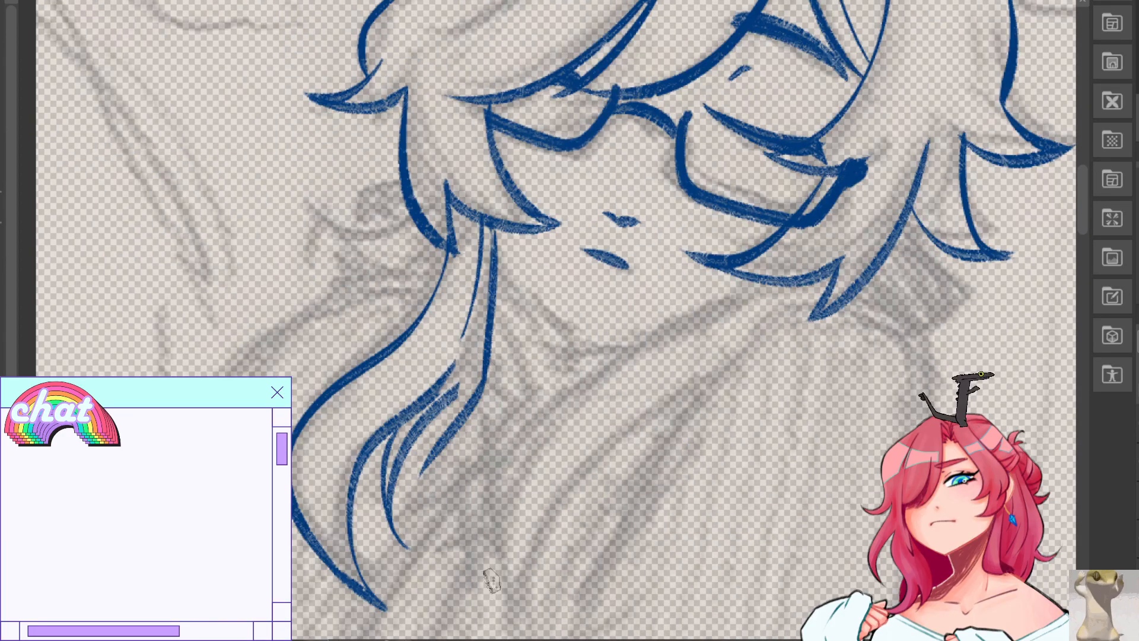
pyautogui.moveTo(485, 386); pyautogui.dragTo(432, 465)
pyautogui.moveTo(459, 401); pyautogui.dragTo(442, 453)
pyautogui.hotkey('ctrl', 'z')
pyautogui.moveTo(475, 335); pyautogui.dragTo(427, 466)
pyautogui.hotkey('ctrl', 'z')
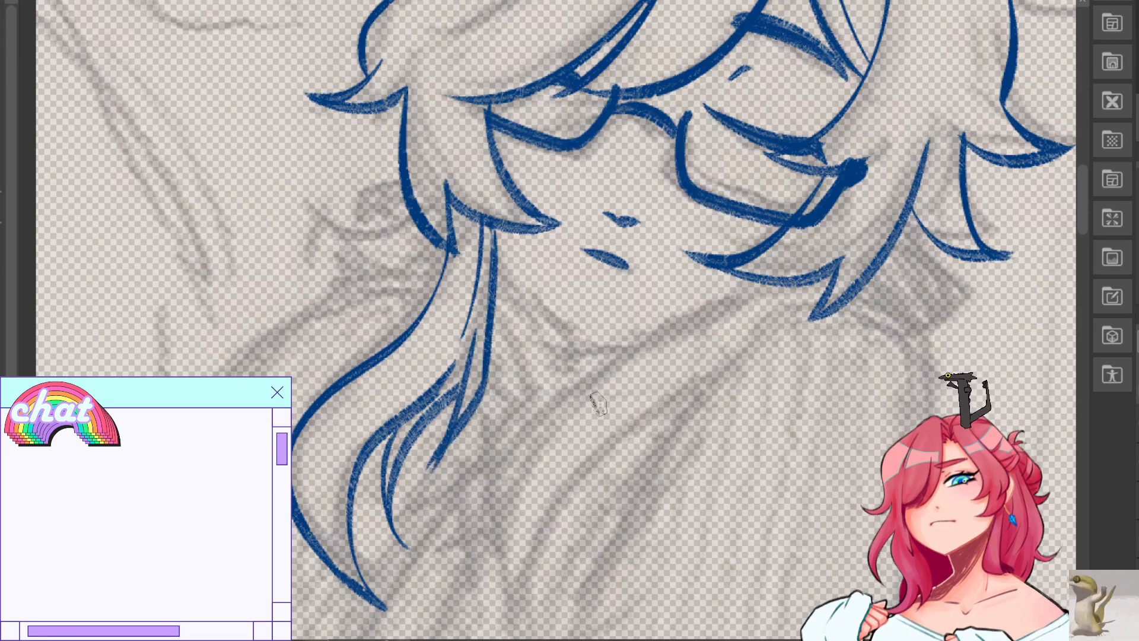
pyautogui.hotkey('ctrl', 'z')
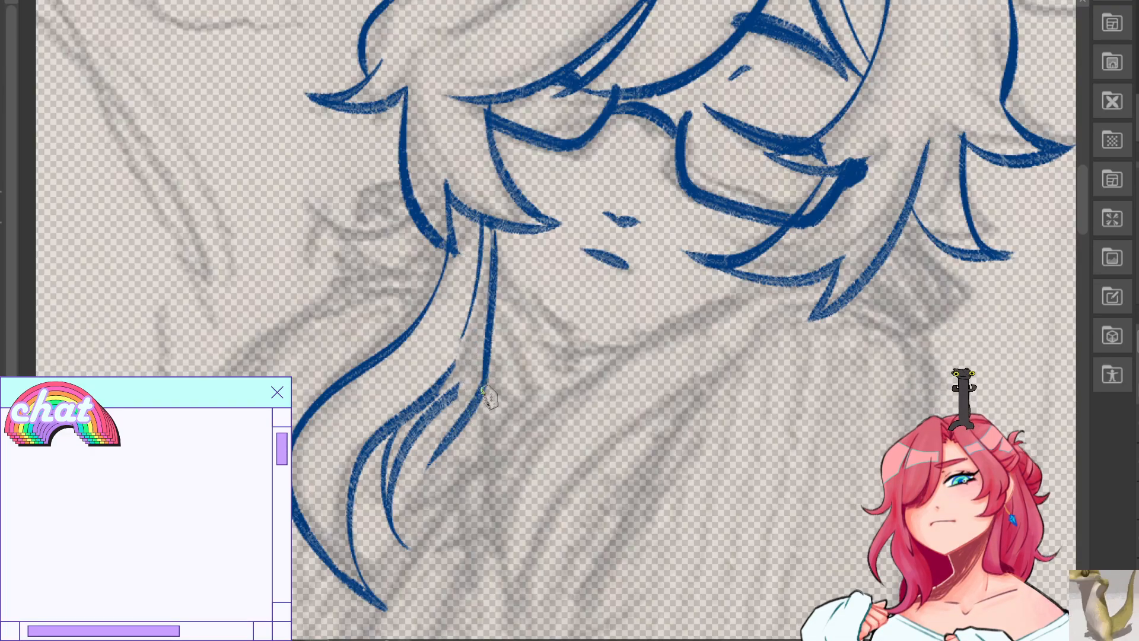
pyautogui.moveTo(468, 347); pyautogui.dragTo(427, 466)
pyautogui.hotkey('ctrl', 'z')
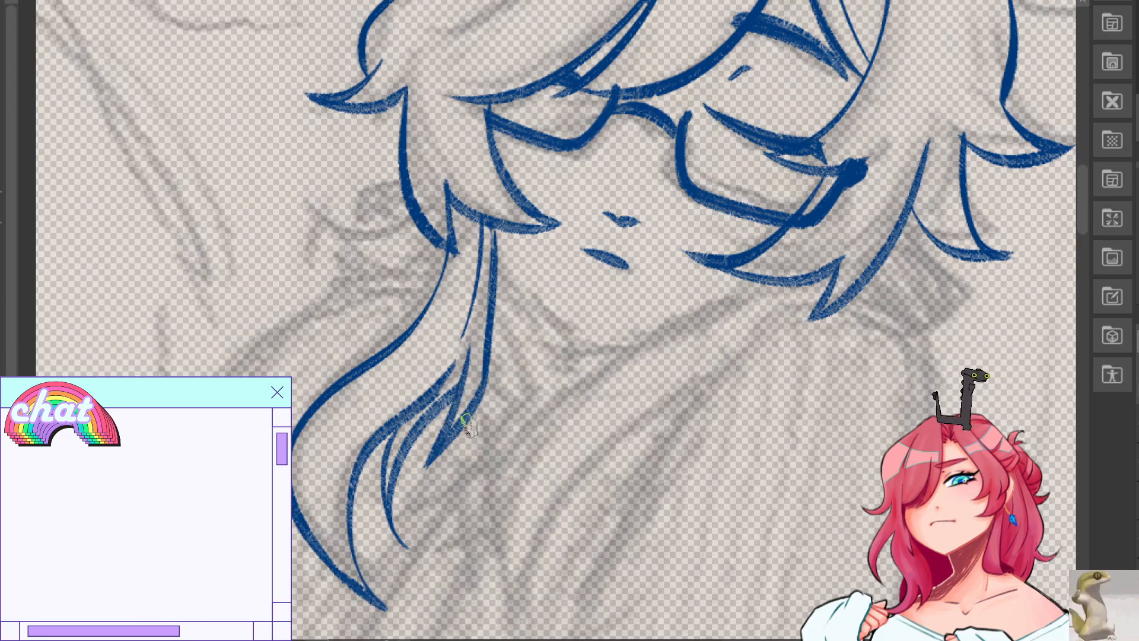
# Try a small lock flicking outward behind the long lock's root, with a long, low-hanging tip.
pyautogui.press('h')
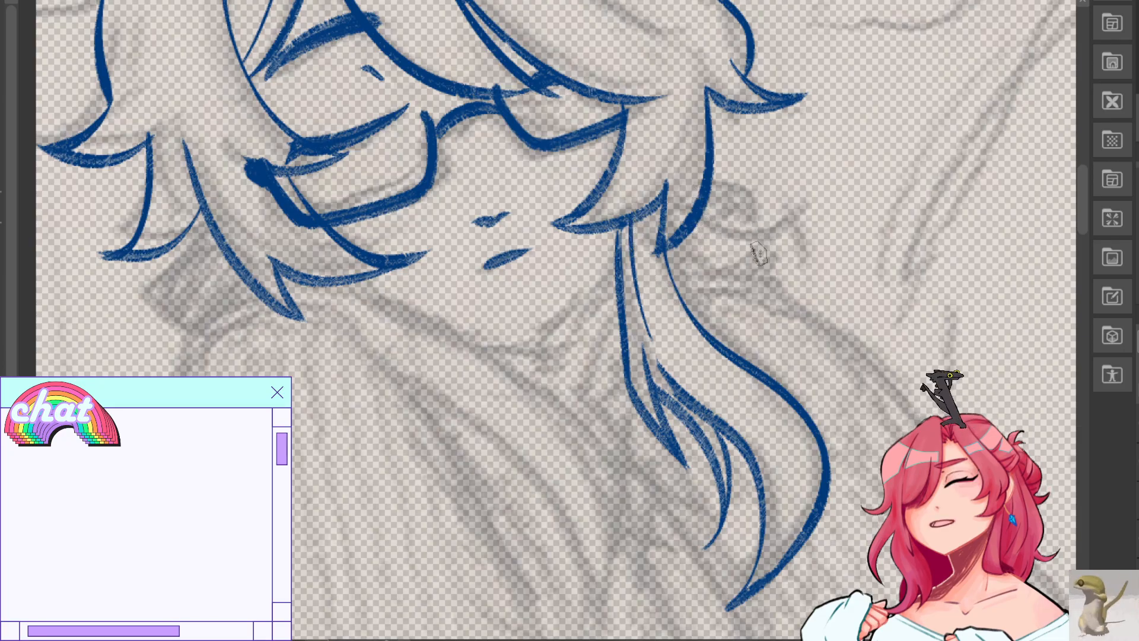
pyautogui.moveTo(682, 241)
pyautogui.mouseDown()
pyautogui.moveTo(771, 309)
pyautogui.moveTo(765, 345)
pyautogui.moveTo(715, 298)
pyautogui.moveTo(786, 326)
pyautogui.mouseUp()
pyautogui.hotkey('ctrl', 'z')
pyautogui.hotkey('ctrl', 'z')
pyautogui.moveTo(690, 307)
pyautogui.mouseDown()
pyautogui.moveTo(773, 333)
pyautogui.moveTo(795, 323)
pyautogui.mouseUp()
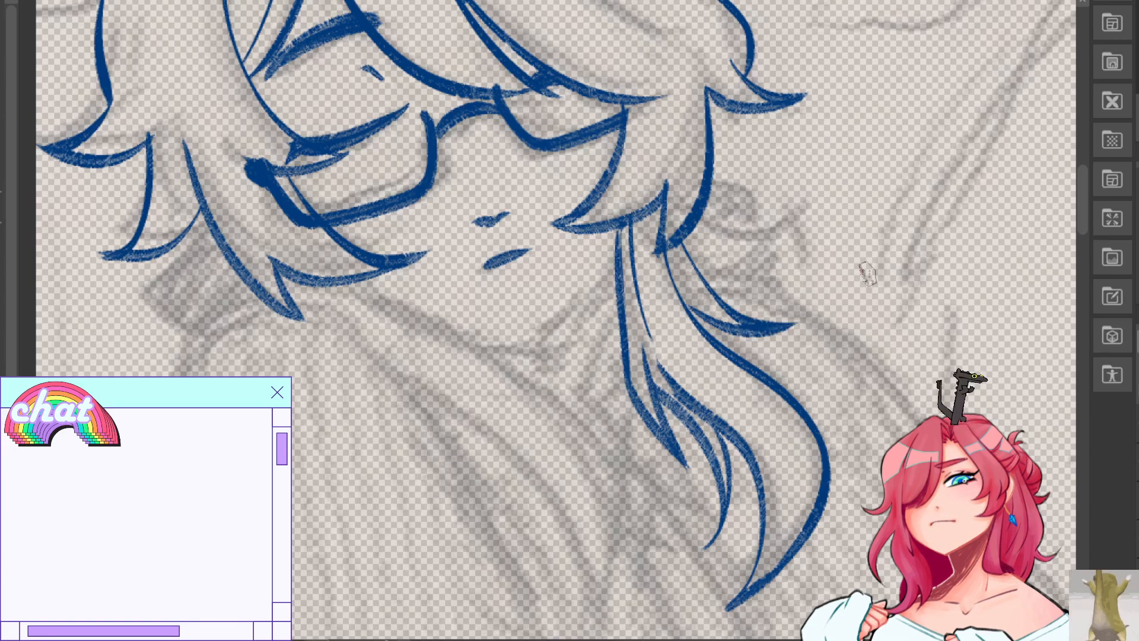
pyautogui.hotkey('ctrl', 'z')
pyautogui.hotkey('ctrl', 'z')
pyautogui.moveTo(682, 240); pyautogui.dragTo(793, 321)
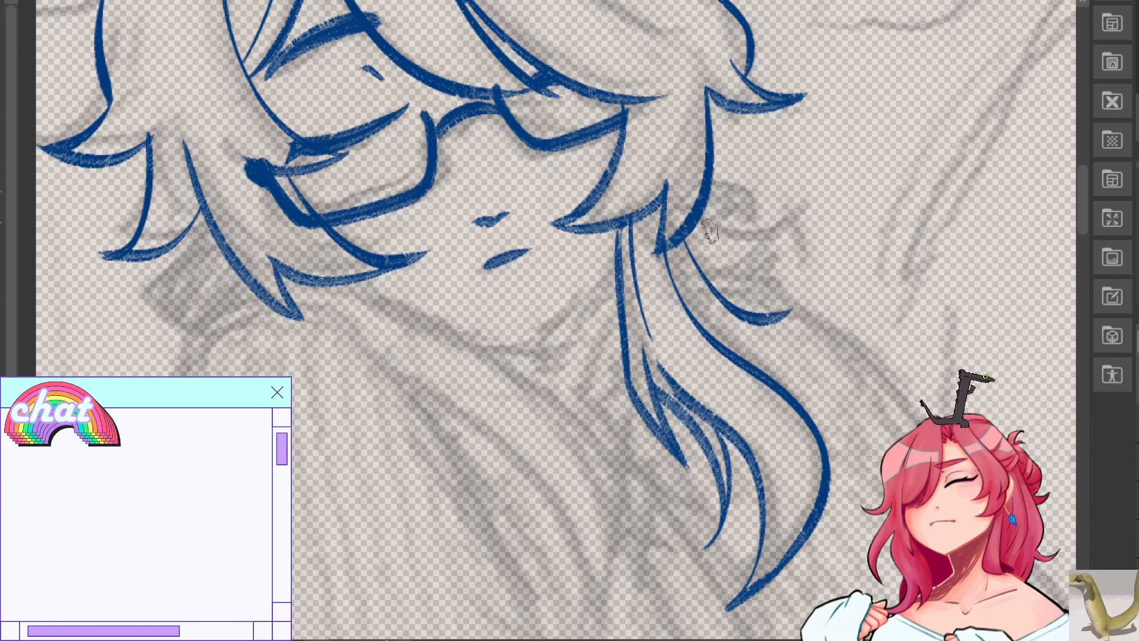
pyautogui.hotkey('ctrl', 'z')
pyautogui.moveTo(682, 243)
pyautogui.mouseDown()
pyautogui.moveTo(749, 303)
pyautogui.moveTo(778, 301)
pyautogui.moveTo(786, 283)
pyautogui.mouseUp()
pyautogui.hotkey('ctrl', 'z')
pyautogui.moveTo(704, 318); pyautogui.dragTo(778, 291)
pyautogui.hotkey('ctrl', 'z')
pyautogui.moveTo(681, 291); pyautogui.dragTo(784, 290)
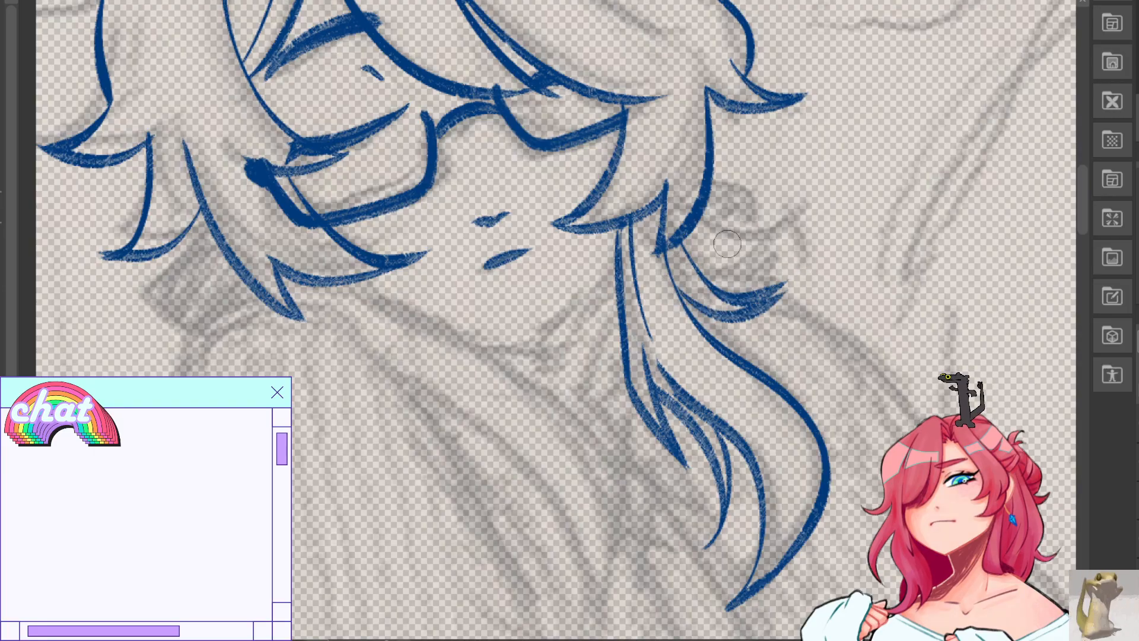
pyautogui.hotkey('ctrl', 'z')
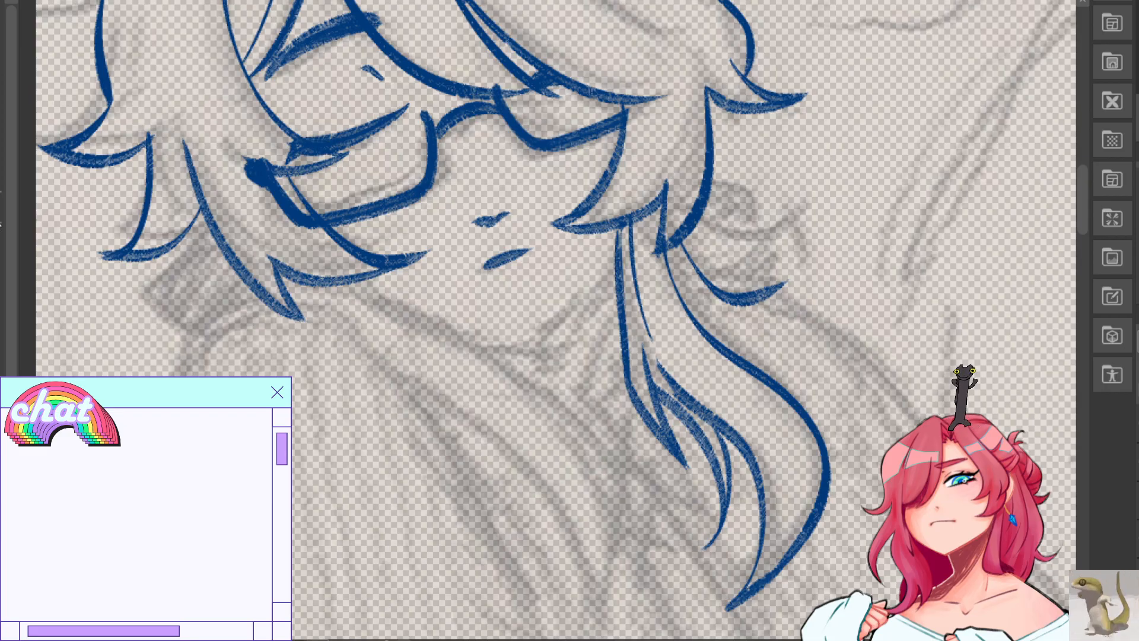
# Try shorter, more upturned versions of the outward flick behind the long lock's root.
pyautogui.hotkey('ctrl', 'z')
pyautogui.moveTo(681, 244)
pyautogui.mouseDown()
pyautogui.moveTo(769, 289)
pyautogui.moveTo(781, 271)
pyautogui.mouseUp()
pyautogui.hotkey('ctrl', 'z')
pyautogui.moveTo(683, 282); pyautogui.dragTo(787, 274)
pyautogui.hotkey('ctrl', 'z')
pyautogui.moveTo(686, 239)
pyautogui.mouseDown()
pyautogui.moveTo(710, 264)
pyautogui.moveTo(779, 259)
pyautogui.mouseUp()
pyautogui.hotkey('ctrl', 'z')
pyautogui.hotkey('ctrl', 'z')
pyautogui.moveTo(675, 246)
pyautogui.mouseDown()
pyautogui.moveTo(777, 264)
pyautogui.moveTo(764, 261)
pyautogui.moveTo(775, 253)
pyautogui.mouseUp()
pyautogui.hotkey('ctrl', 'z')
pyautogui.hotkey('ctrl', 'z')
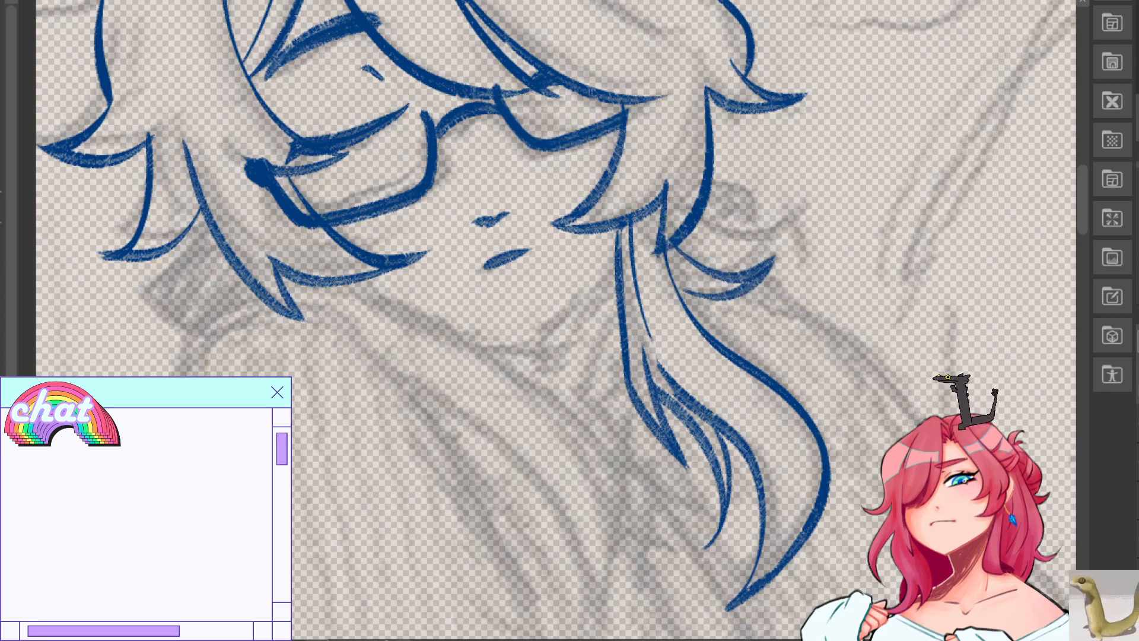
# Draw the small outward flick behind the long lock's root with two curved strokes meeting in an upturned point.
pyautogui.press('h')
pyautogui.hotkey('ctrl', 'z')
pyautogui.hotkey('ctrl', 'z')
pyautogui.hotkey('ctrl', 'z')
pyautogui.moveTo(424, 236)
pyautogui.mouseDown()
pyautogui.moveTo(378, 280)
pyautogui.moveTo(348, 269)
pyautogui.mouseUp()
pyautogui.moveTo(349, 270); pyautogui.dragTo(436, 273)
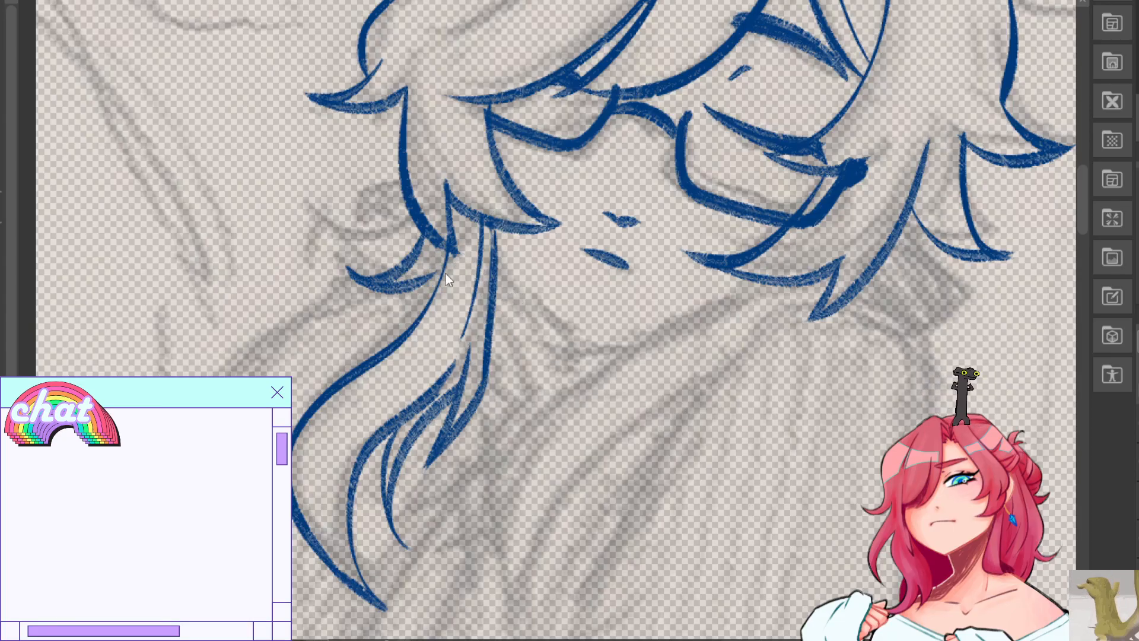
pyautogui.hotkey('ctrl', 'z')
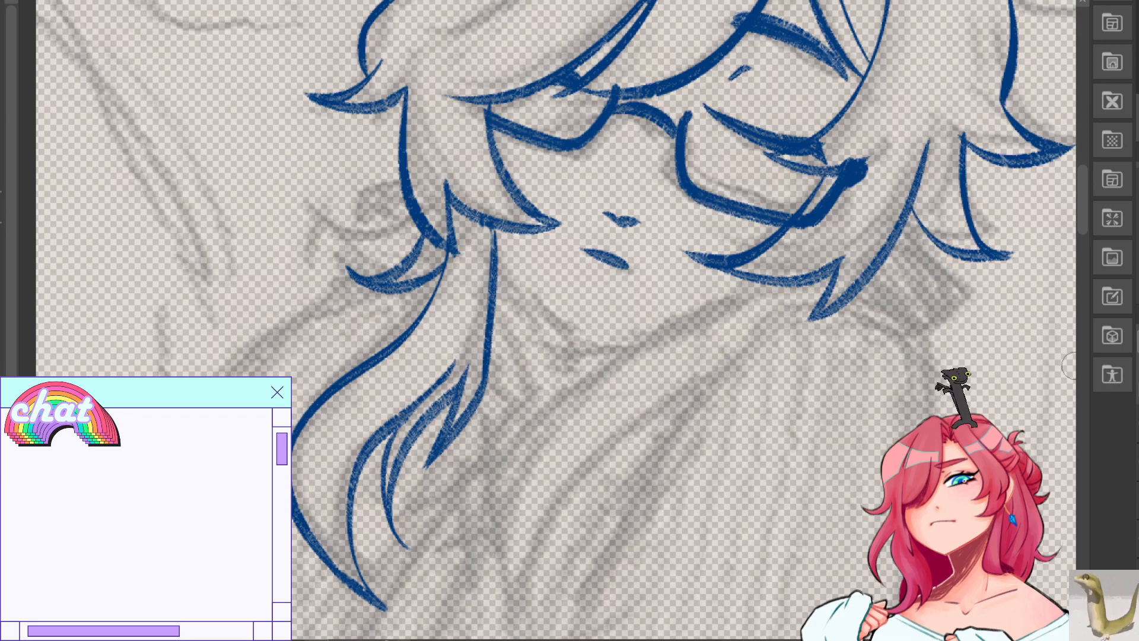
# Erase the long lock's outer edge and redraw it as a straighter diagonal sweep from the root.
pyautogui.moveTo(407, 306)
pyautogui.mouseDown()
pyautogui.moveTo(442, 297)
pyautogui.moveTo(297, 442)
pyautogui.moveTo(402, 630)
pyautogui.mouseUp()
pyautogui.press('h')
pyautogui.moveTo(663, 255); pyautogui.dragTo(735, 365)
pyautogui.hotkey('ctrl', 'z')
pyautogui.hotkey('ctrl', 'z')
pyautogui.moveTo(669, 276)
pyautogui.mouseDown()
pyautogui.moveTo(677, 305)
pyautogui.moveTo(764, 414)
pyautogui.mouseUp()
pyautogui.hotkey('ctrl', 'z')
pyautogui.moveTo(663, 255)
pyautogui.mouseDown()
pyautogui.moveTo(785, 431)
pyautogui.moveTo(788, 464)
pyautogui.moveTo(718, 614)
pyautogui.mouseUp()
pyautogui.hotkey('ctrl', 'z')
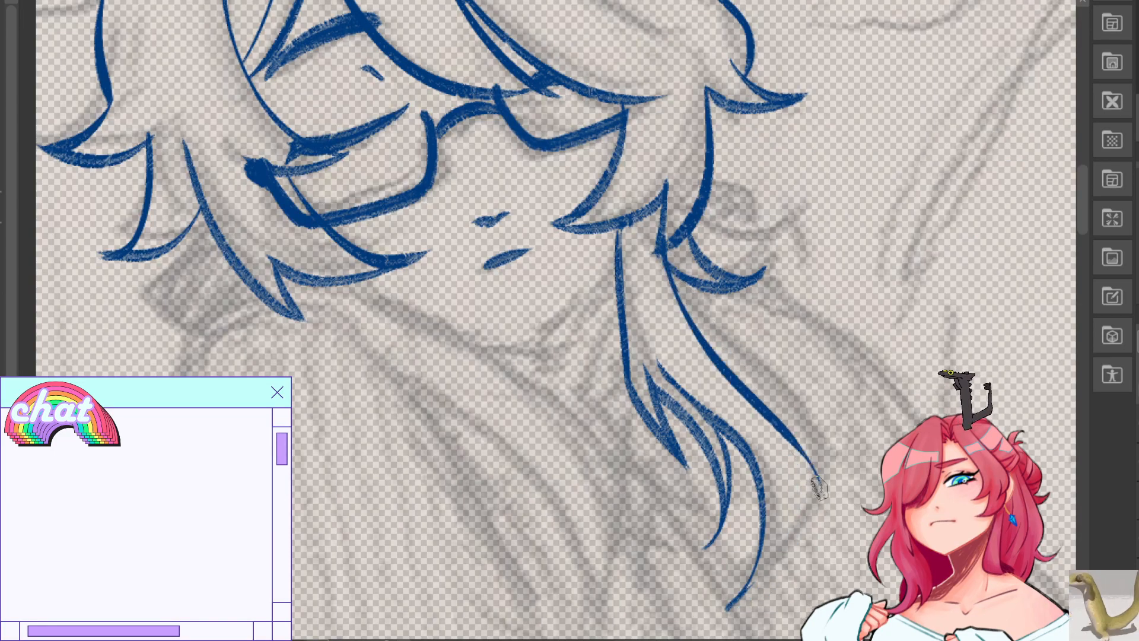
# Split the long lock's end into two points, adding a small outer tip and a curved edge down to the main tip.
pyautogui.moveTo(819, 491); pyautogui.dragTo(790, 452)
pyautogui.moveTo(790, 452); pyautogui.dragTo(751, 580)
pyautogui.hotkey('ctrl', 'z')
pyautogui.hotkey('ctrl', 'z')
pyautogui.moveTo(819, 492)
pyautogui.mouseDown()
pyautogui.moveTo(786, 459)
pyautogui.moveTo(722, 611)
pyautogui.mouseUp()
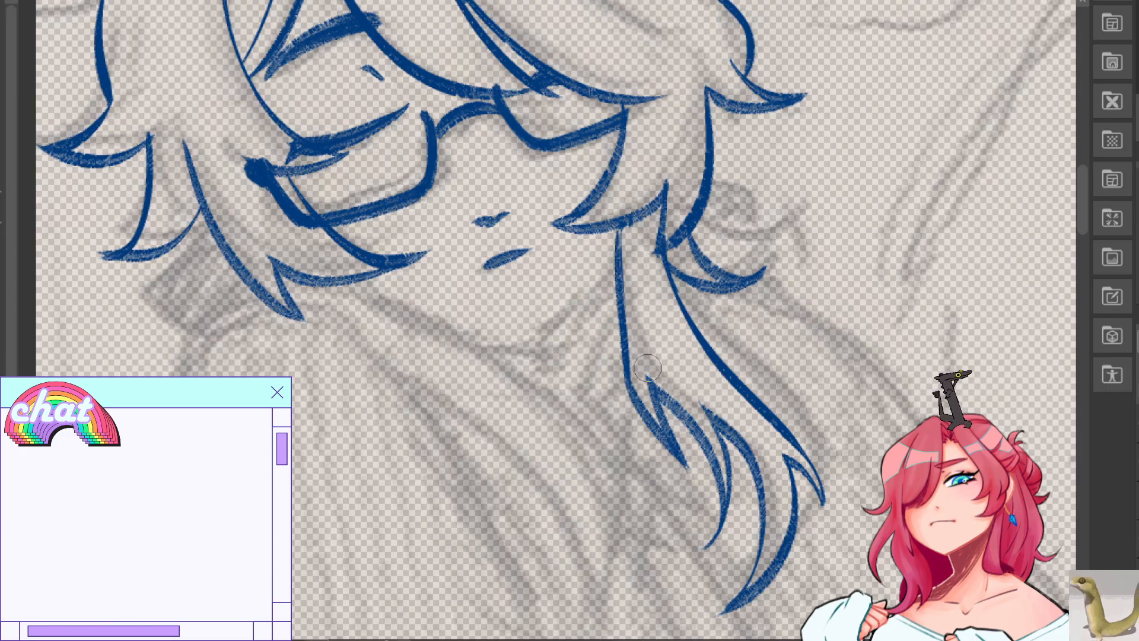
# Add a short thin strand line inside the long lock, parallel to its face-side edge, retrying until the placement fits.
pyautogui.moveTo(630, 294); pyautogui.dragTo(648, 369)
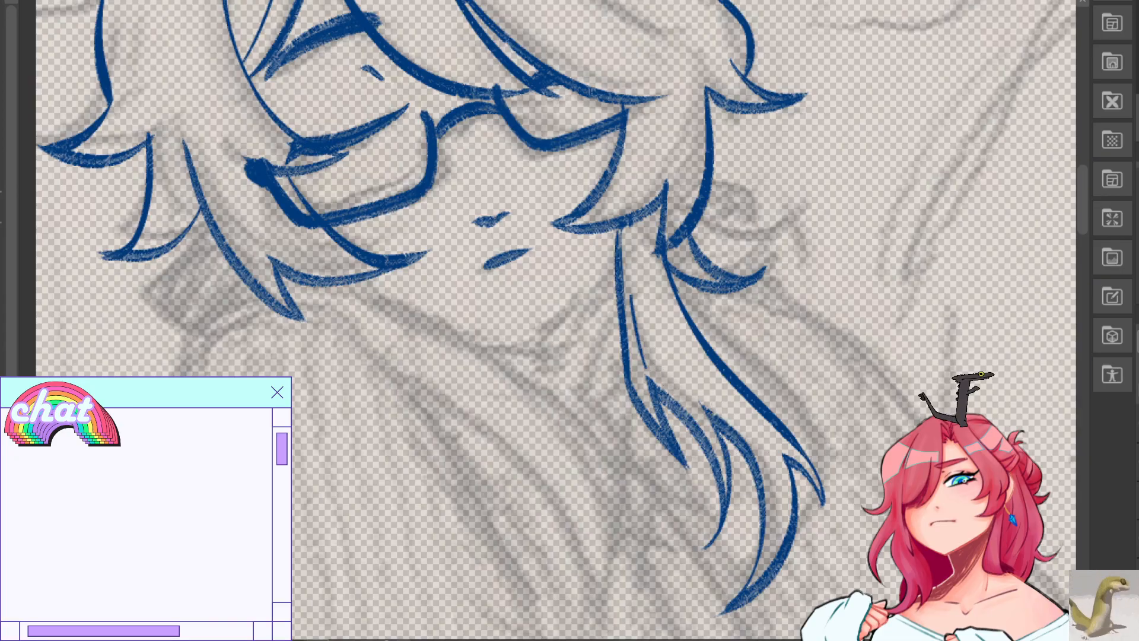
pyautogui.hotkey('ctrl', 'z')
pyautogui.press('h')
pyautogui.moveTo(481, 296); pyautogui.dragTo(464, 380)
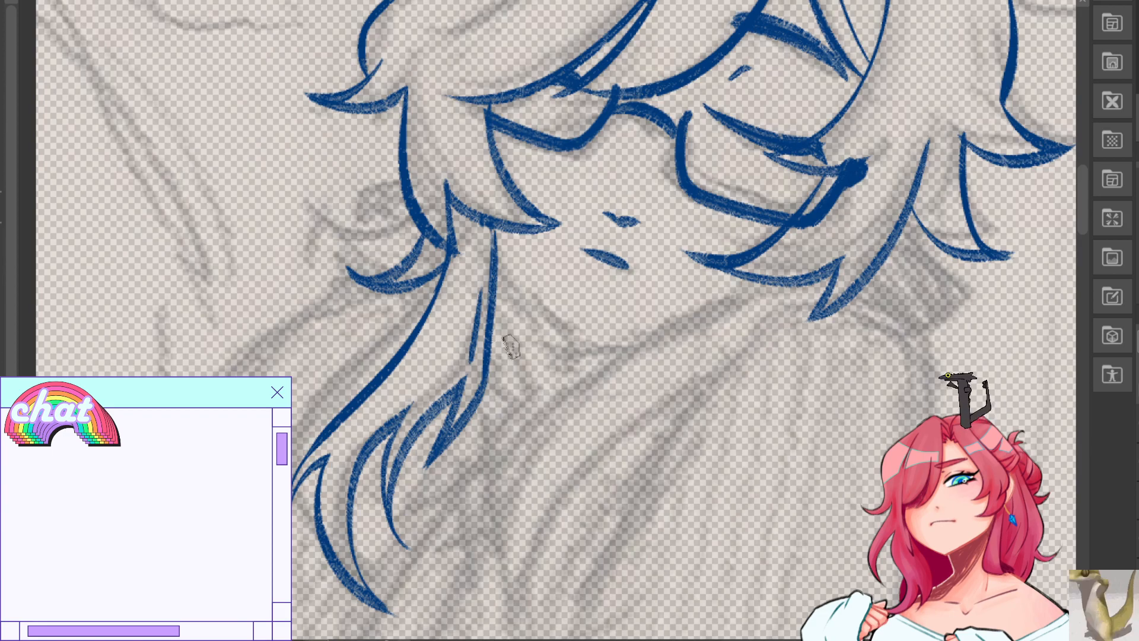
pyautogui.hotkey('ctrl', 'z')
pyautogui.hotkey('ctrl', 'z')
pyautogui.moveTo(470, 264)
pyautogui.mouseDown()
pyautogui.moveTo(461, 369)
pyautogui.moveTo(464, 359)
pyautogui.mouseUp()
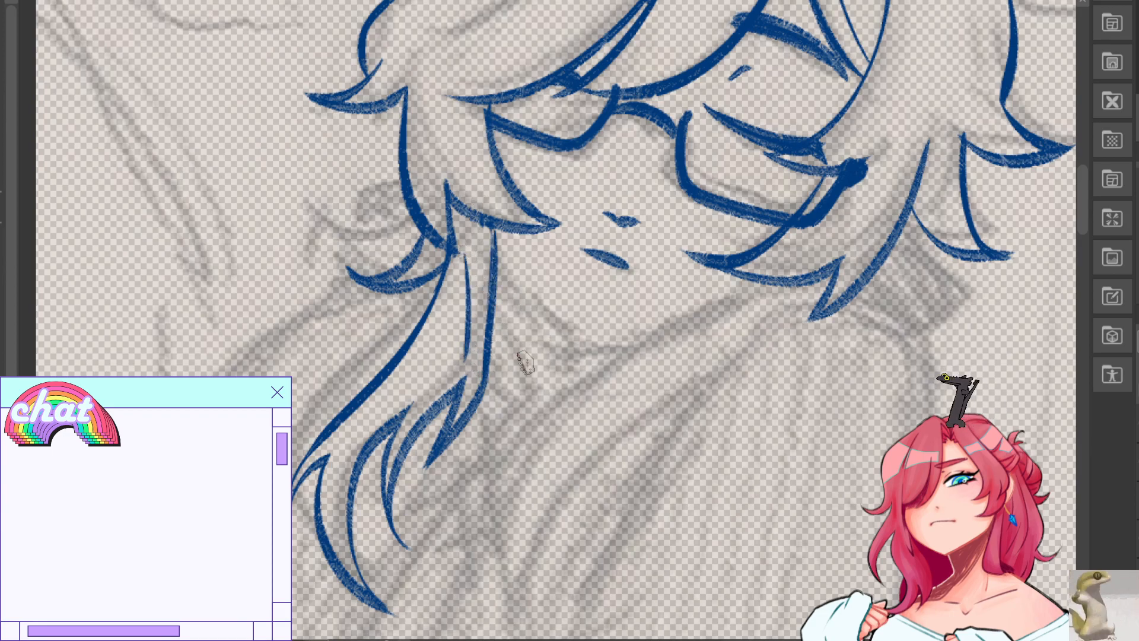
pyautogui.hotkey('ctrl', 'z')
pyautogui.moveTo(473, 232); pyautogui.dragTo(472, 365)
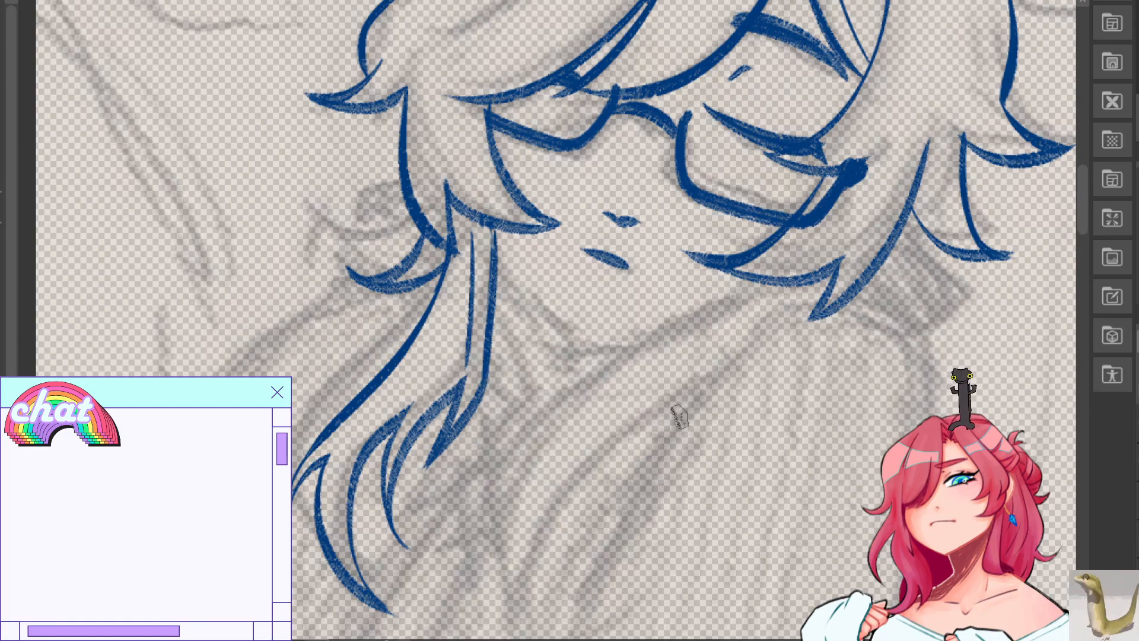
pyautogui.hotkey('ctrl', 'z')
pyautogui.moveTo(478, 274); pyautogui.dragTo(468, 356)
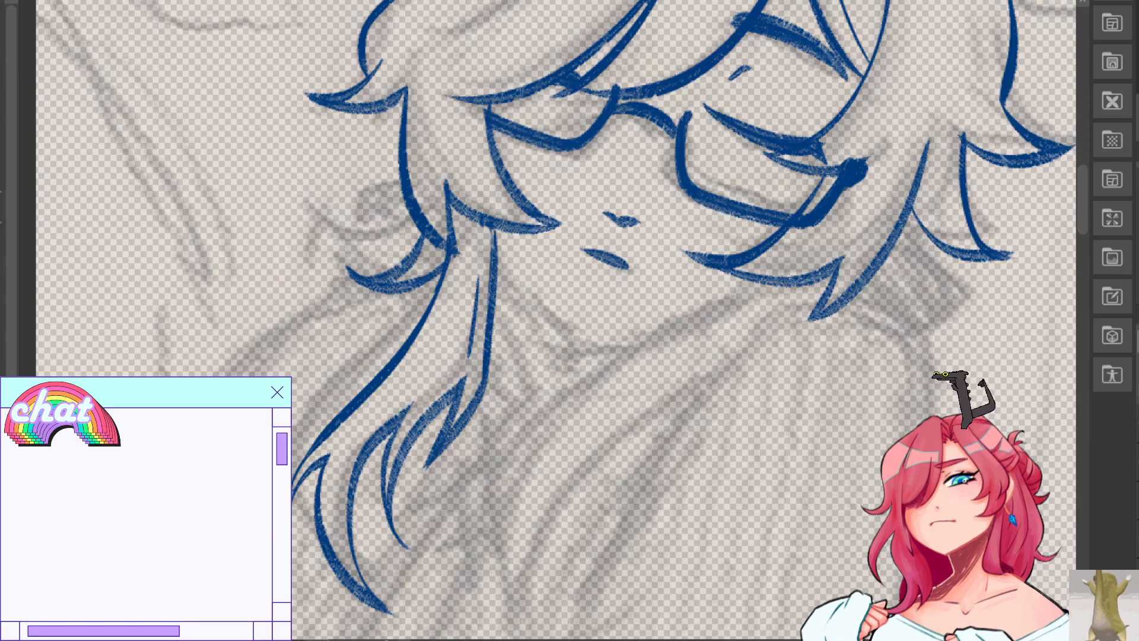
# Draw a long curve from beneath the far-side hair tips, sweeping under the chin and bending down onto the chest.
pyautogui.press('h')
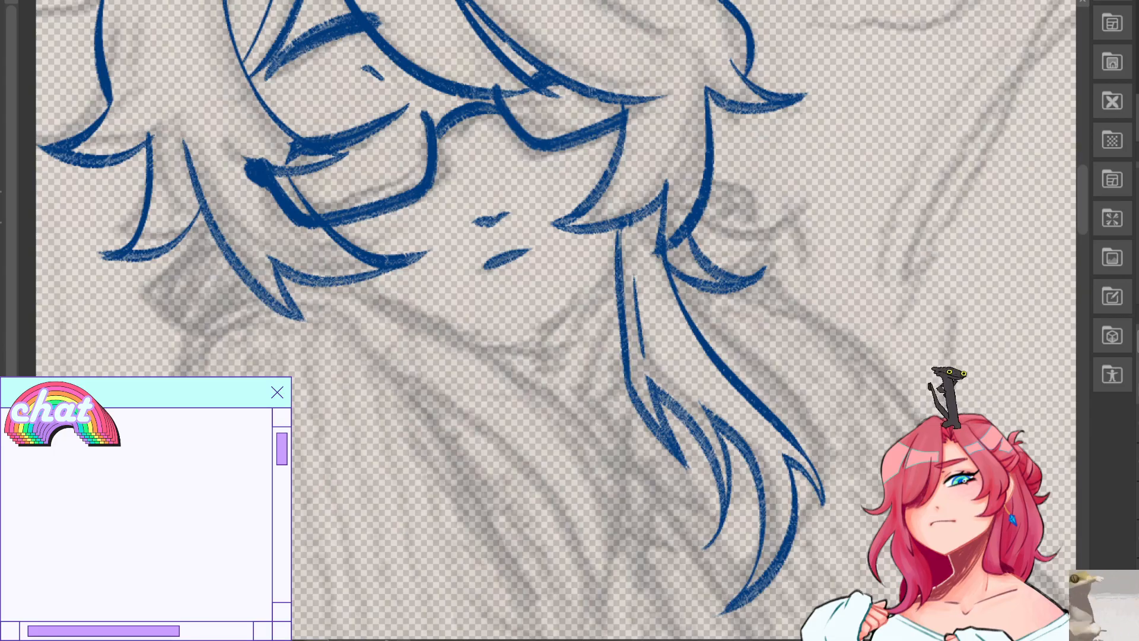
pyautogui.moveTo(469, 337); pyautogui.dragTo(536, 204)
pyautogui.moveTo(429, 153); pyautogui.dragTo(655, 464)
pyautogui.hotkey('ctrl', 'z')
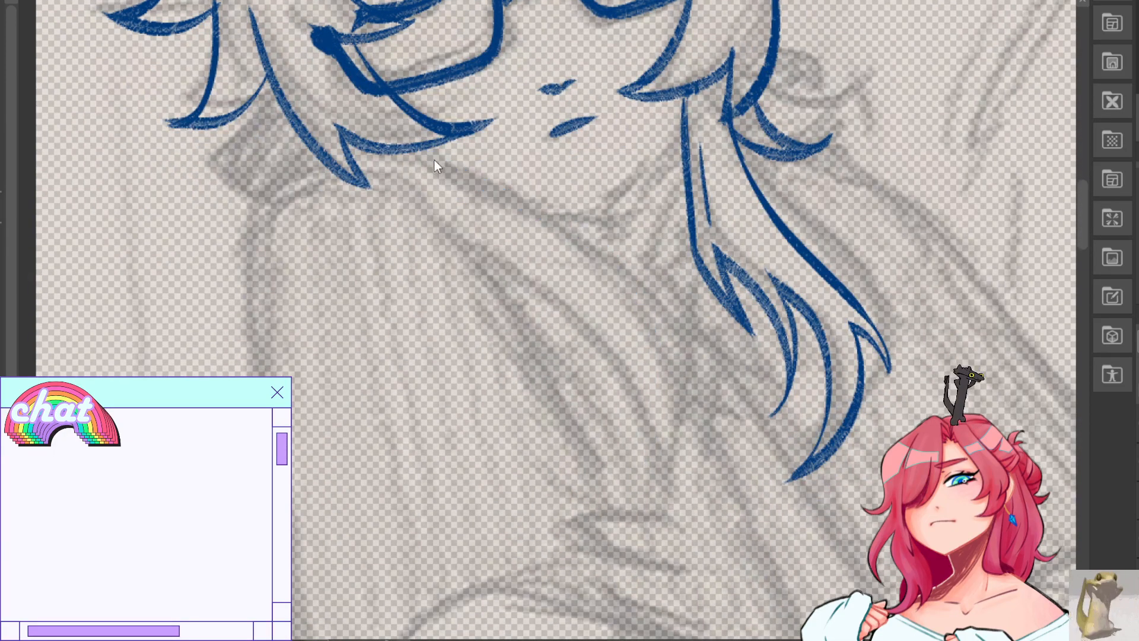
pyautogui.moveTo(430, 149); pyautogui.dragTo(669, 444)
# Try strokes along the jaw that branch from the start of the long curve under the chin.
pyautogui.moveTo(429, 149); pyautogui.dragTo(629, 230)
pyautogui.hotkey('ctrl', 'z')
pyautogui.moveTo(428, 148); pyautogui.dragTo(637, 229)
pyautogui.hotkey('ctrl', 'z')
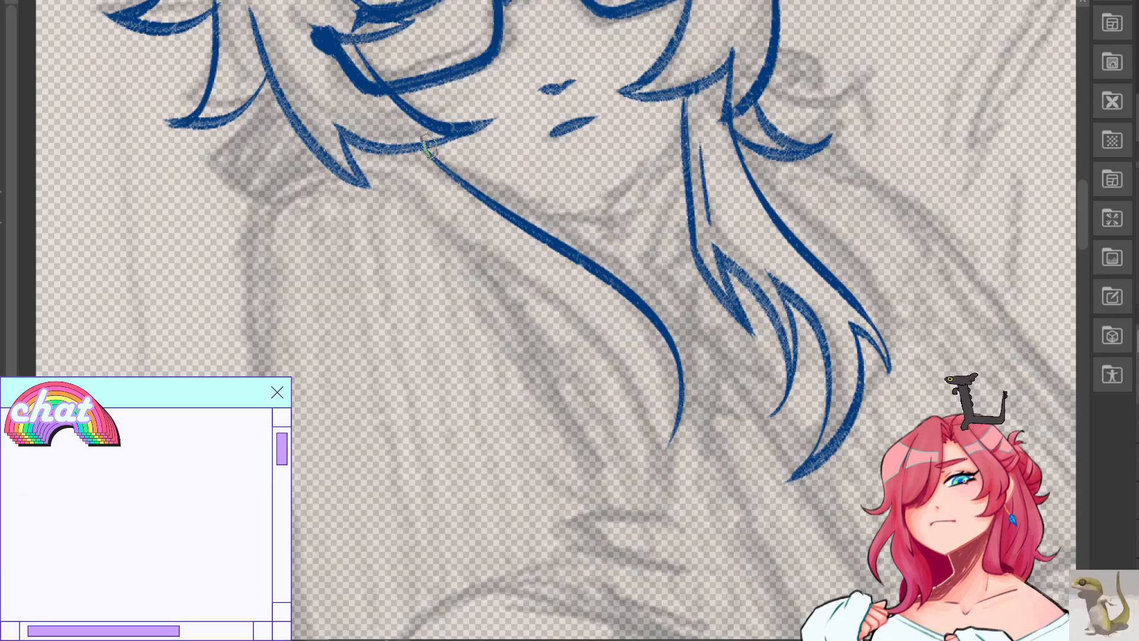
pyautogui.moveTo(427, 147); pyautogui.dragTo(666, 197)
pyautogui.moveTo(583, 255); pyautogui.dragTo(663, 225)
pyautogui.hotkey('ctrl', 'z')
pyautogui.hotkey('ctrl', 'z')
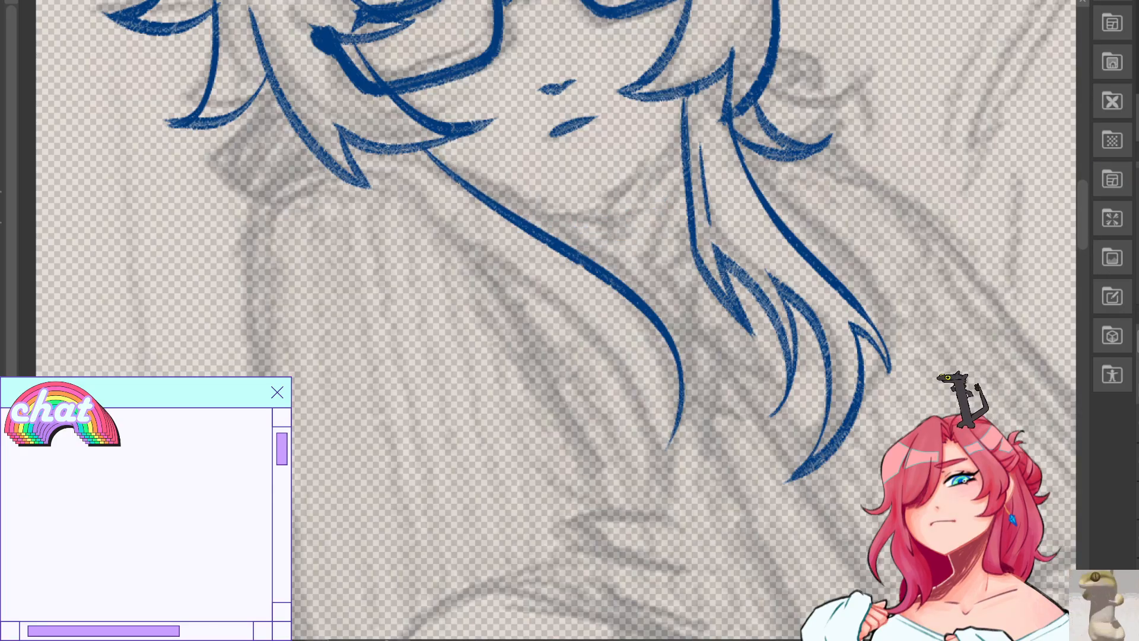
# Break the long curve beneath the chin into a pointed notch, redrawing its upper part and erasing the joining segment.
pyautogui.press('h')
pyautogui.moveTo(690, 154)
pyautogui.mouseDown()
pyautogui.moveTo(637, 189)
pyautogui.moveTo(493, 215)
pyautogui.moveTo(587, 227)
pyautogui.moveTo(632, 218)
pyautogui.mouseUp()
pyautogui.press('e')
pyautogui.moveTo(553, 240)
pyautogui.mouseDown()
pyautogui.moveTo(641, 213)
pyautogui.moveTo(618, 221)
pyautogui.moveTo(696, 171)
pyautogui.mouseUp()
pyautogui.press('p')
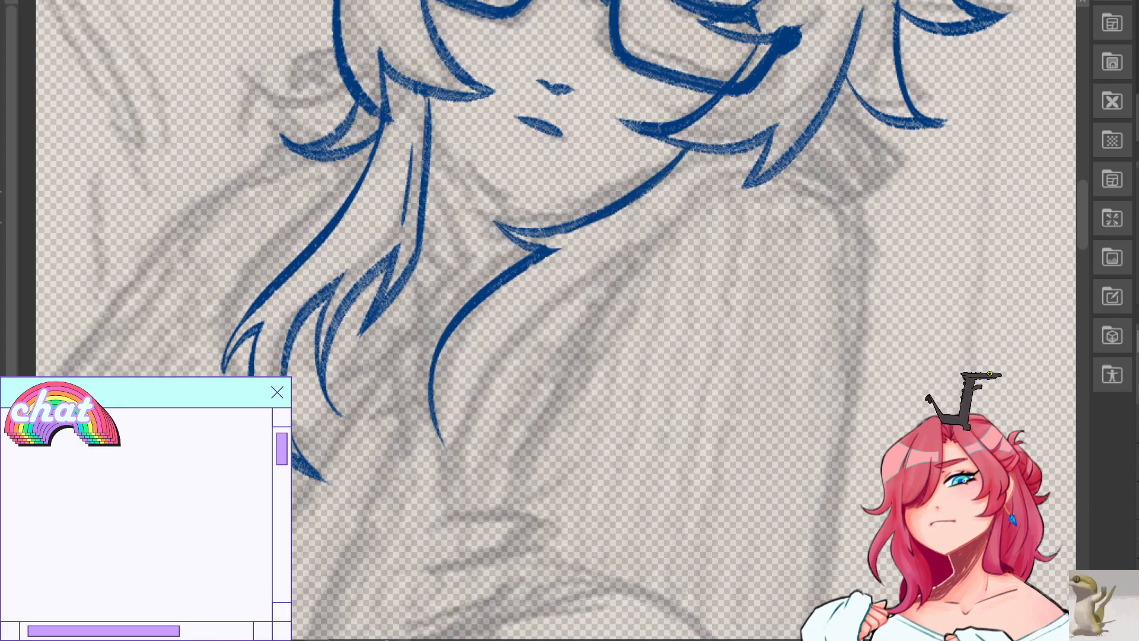
# Draw the lower edge of the lock sweeping across the chest, parallel to the curve above, and try closing its tip.
pyautogui.press('h')
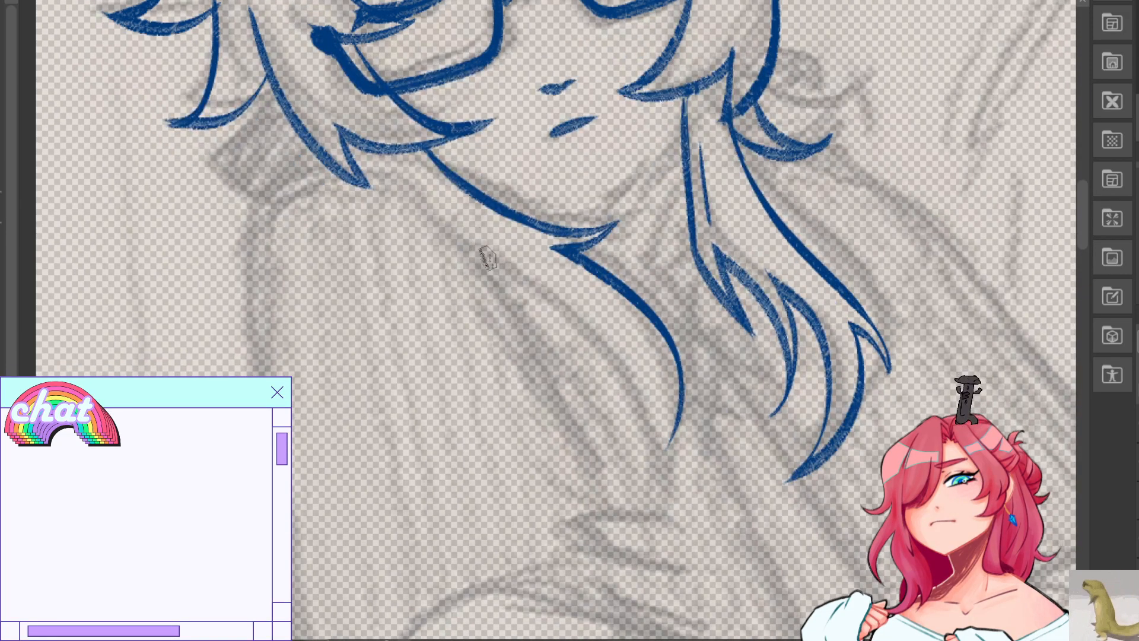
pyautogui.moveTo(454, 236); pyautogui.dragTo(660, 476)
pyautogui.moveTo(680, 430); pyautogui.dragTo(660, 483)
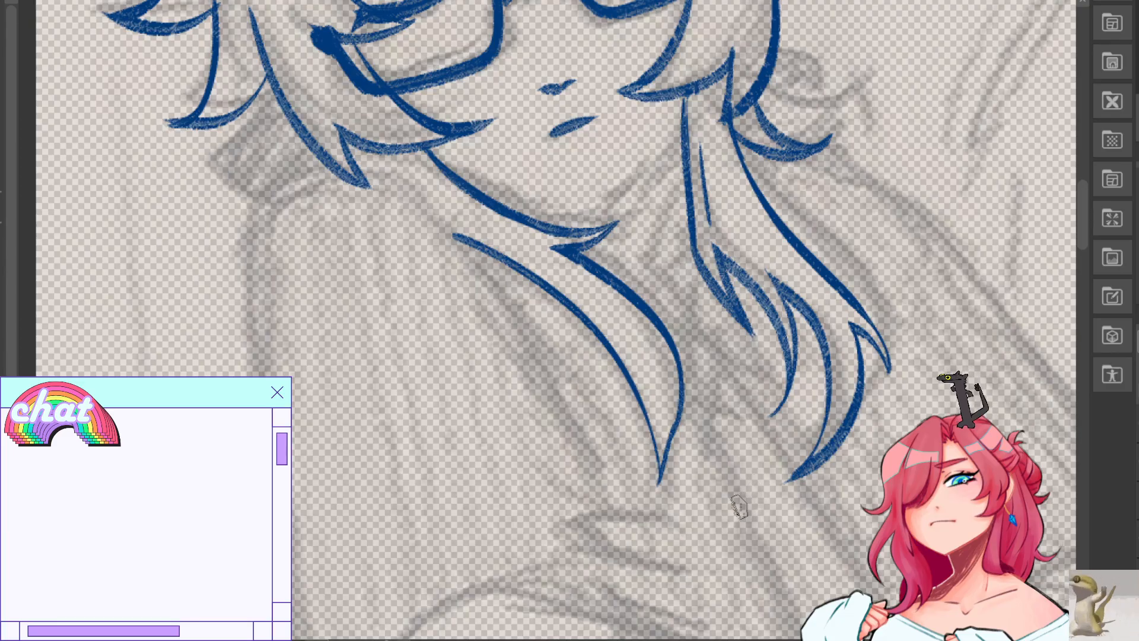
pyautogui.hotkey('ctrl', 'z')
pyautogui.moveTo(659, 477); pyautogui.dragTo(672, 429)
pyautogui.hotkey('ctrl', 'z')
pyautogui.hotkey('ctrl', 'z')
pyautogui.moveTo(658, 476)
pyautogui.mouseDown()
pyautogui.moveTo(674, 419)
pyautogui.moveTo(657, 482)
pyautogui.mouseUp()
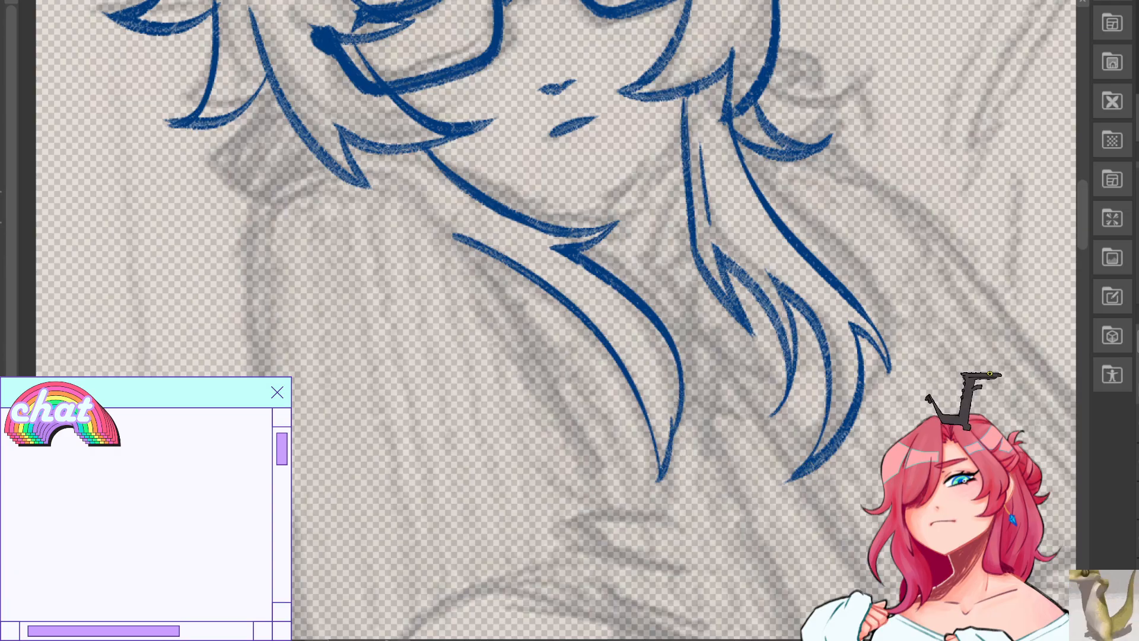
pyautogui.hotkey('ctrl', 'z')
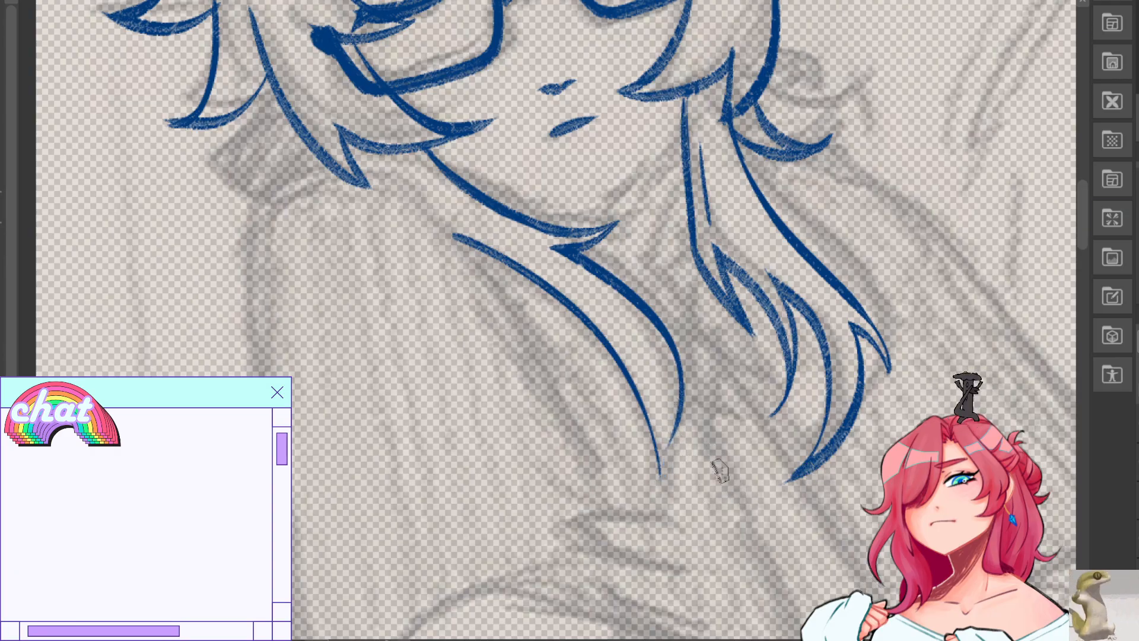
# Extend the end of the sweeping chest lock with a thin tail that curls to a point.
pyautogui.moveTo(671, 427); pyautogui.dragTo(693, 520)
pyautogui.hotkey('ctrl', 'z')
pyautogui.moveTo(659, 474); pyautogui.dragTo(702, 528)
pyautogui.hotkey('ctrl', 'z')
pyautogui.hotkey('ctrl', 'z')
pyautogui.moveTo(659, 472)
pyautogui.mouseDown()
pyautogui.moveTo(710, 536)
pyautogui.moveTo(692, 521)
pyautogui.mouseUp()
pyautogui.hotkey('ctrl', 'z')
pyautogui.hotkey('ctrl', 'z')
pyautogui.moveTo(658, 449)
pyautogui.mouseDown()
pyautogui.moveTo(699, 528)
pyautogui.moveTo(692, 520)
pyautogui.mouseUp()
pyautogui.hotkey('ctrl', 'z')
# Add a short accent line inside the narrow end of the sweeping chest lock, just above the tail.
pyautogui.moveTo(665, 426)
pyautogui.mouseDown()
pyautogui.moveTo(661, 390)
pyautogui.moveTo(673, 422)
pyautogui.mouseUp()
pyautogui.hotkey('ctrl', 'z')
pyautogui.moveTo(662, 381); pyautogui.dragTo(668, 426)
pyautogui.hotkey('ctrl', 'z')
pyautogui.moveTo(661, 381); pyautogui.dragTo(666, 428)
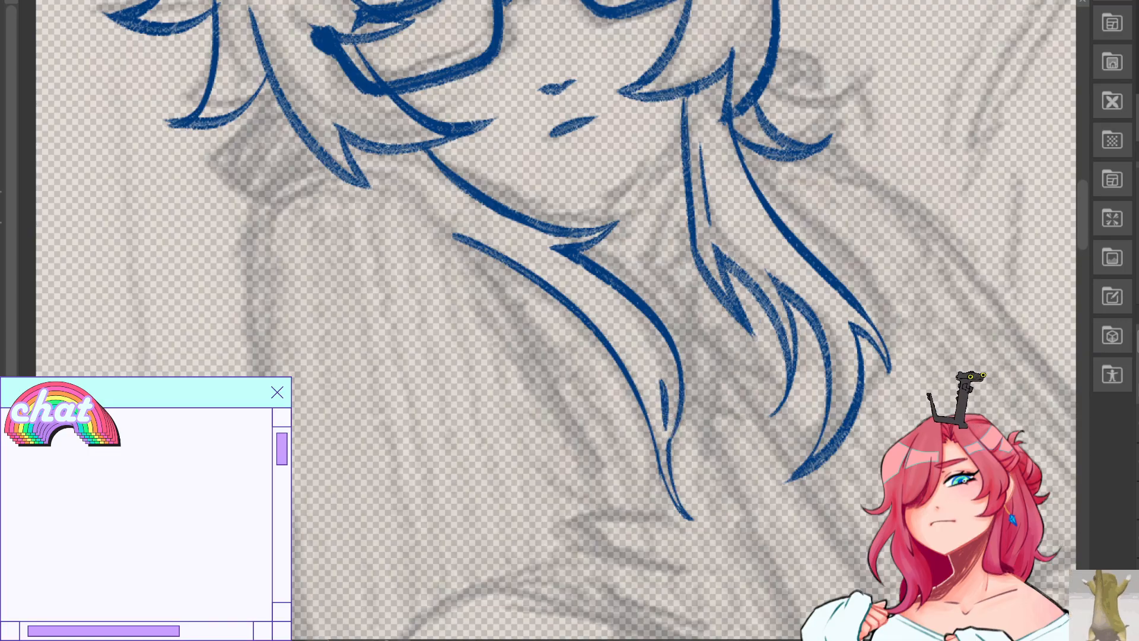
# Draw a curved stroke from the upper end of the chest lock's lower edge, bulging outward and returning to that edge.
pyautogui.press('h')
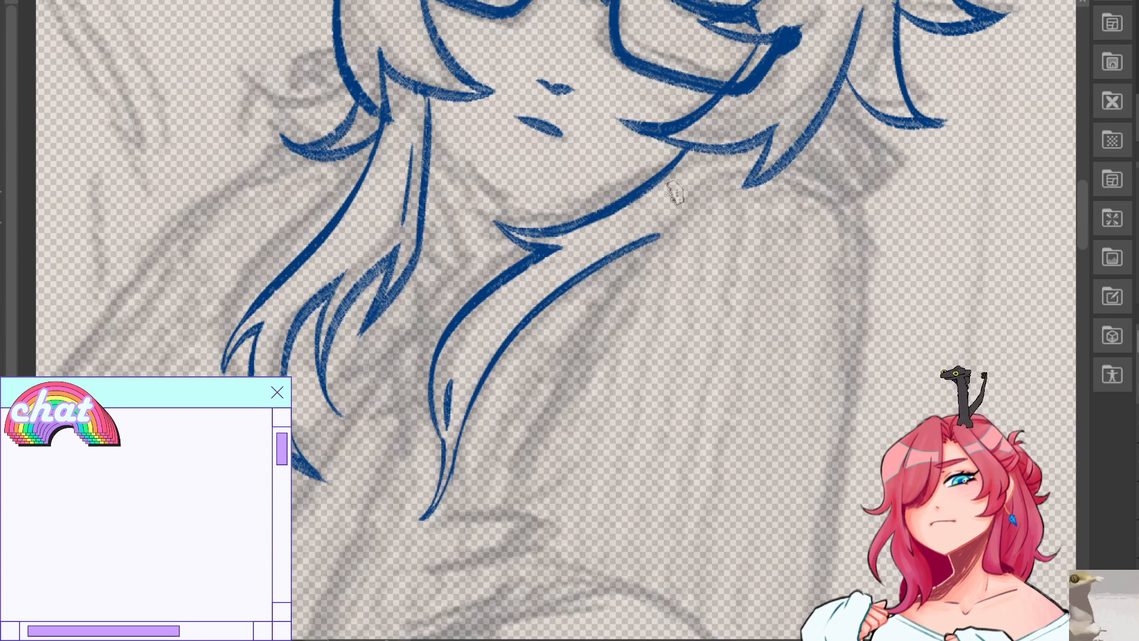
pyautogui.moveTo(657, 236); pyautogui.dragTo(523, 335)
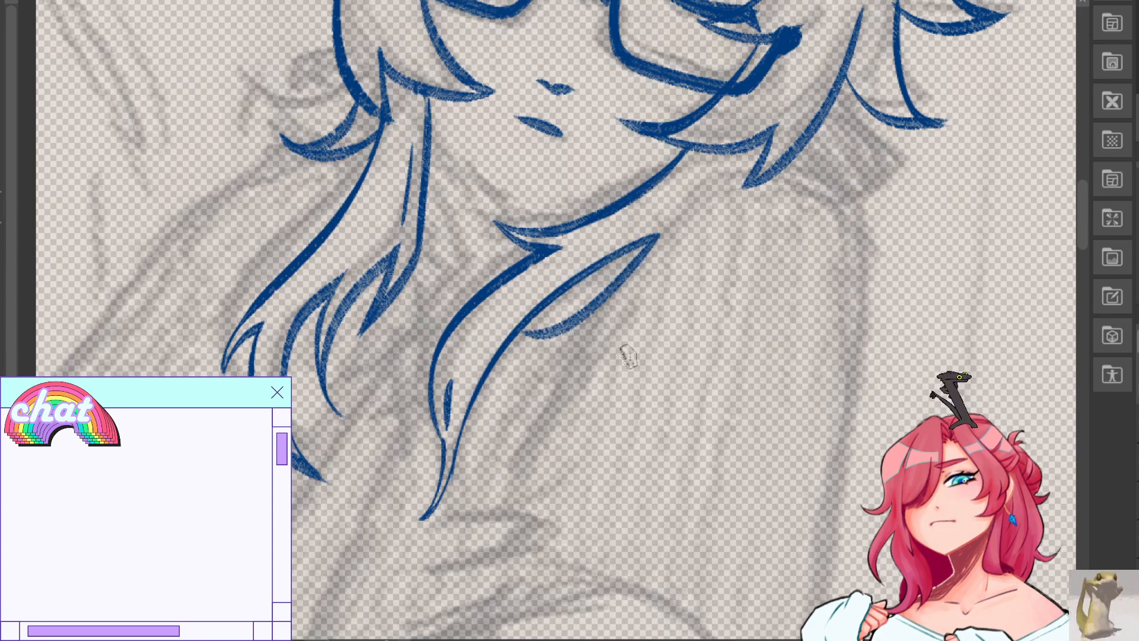
# Redraw the underside of the short pointed hair strand below the chin as a curved blue stroke.
pyautogui.hotkey('ctrl', 'z')
pyautogui.moveTo(511, 314)
pyautogui.mouseDown()
pyautogui.moveTo(657, 239)
pyautogui.moveTo(514, 343)
pyautogui.mouseUp()
pyautogui.hotkey('ctrl', 'z')
pyautogui.press('h')
pyautogui.hotkey('ctrl', 'z')
pyautogui.moveTo(458, 236); pyautogui.dragTo(618, 310)
pyautogui.hotkey('ctrl', 'z')
pyautogui.hotkey('ctrl', 'z')
pyautogui.moveTo(524, 310); pyautogui.dragTo(617, 308)
pyautogui.hotkey('ctrl', 'z')
pyautogui.hotkey('ctrl', 'z')
pyautogui.moveTo(462, 250); pyautogui.dragTo(615, 309)
pyautogui.hotkey('ctrl', 'z')
pyautogui.moveTo(487, 282); pyautogui.dragTo(617, 310)
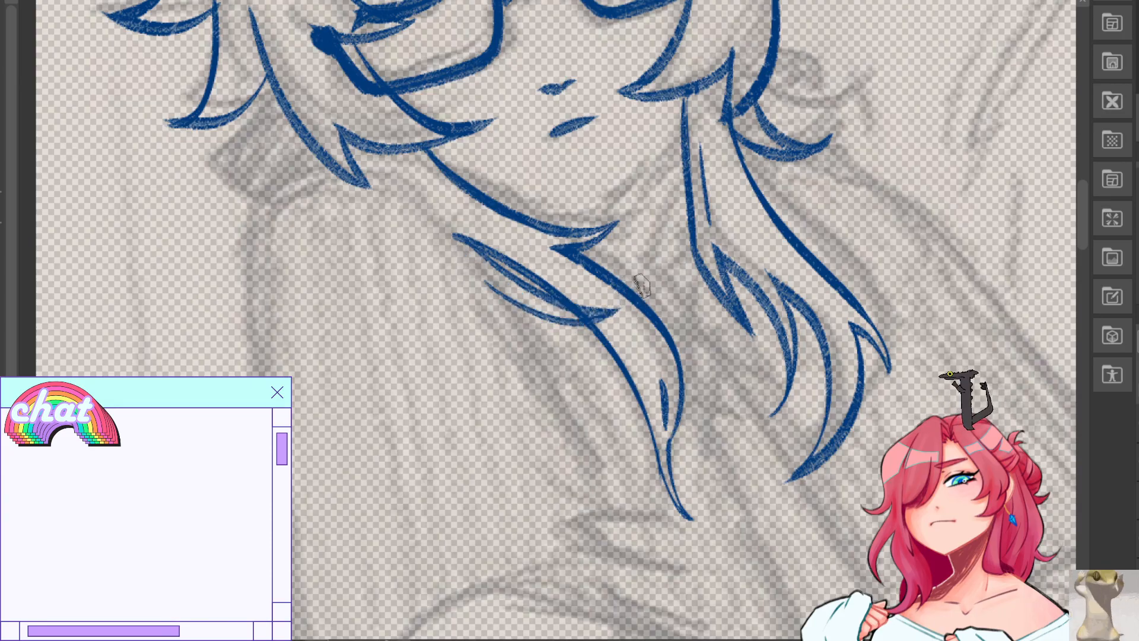
pyautogui.press('h')
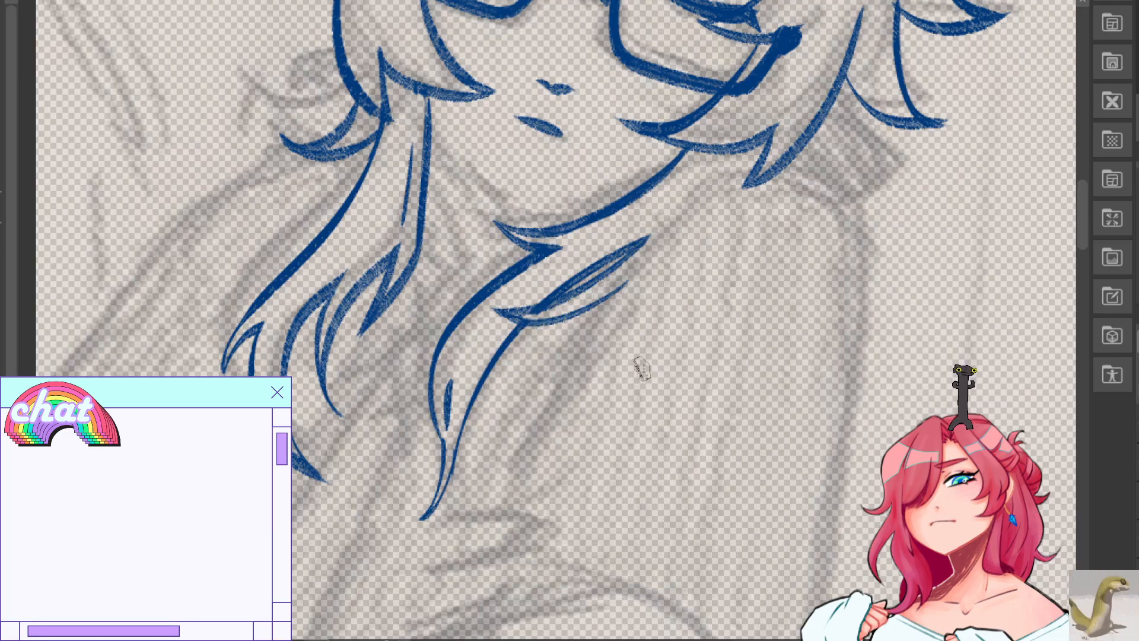
# Ink the angular collar edge emerging behind the hair and the curved shoulder line running from its lower tip back to the hair.
pyautogui.moveTo(853, 215)
pyautogui.mouseDown()
pyautogui.moveTo(847, 481)
pyautogui.moveTo(985, 549)
pyautogui.moveTo(754, 347)
pyautogui.mouseUp()
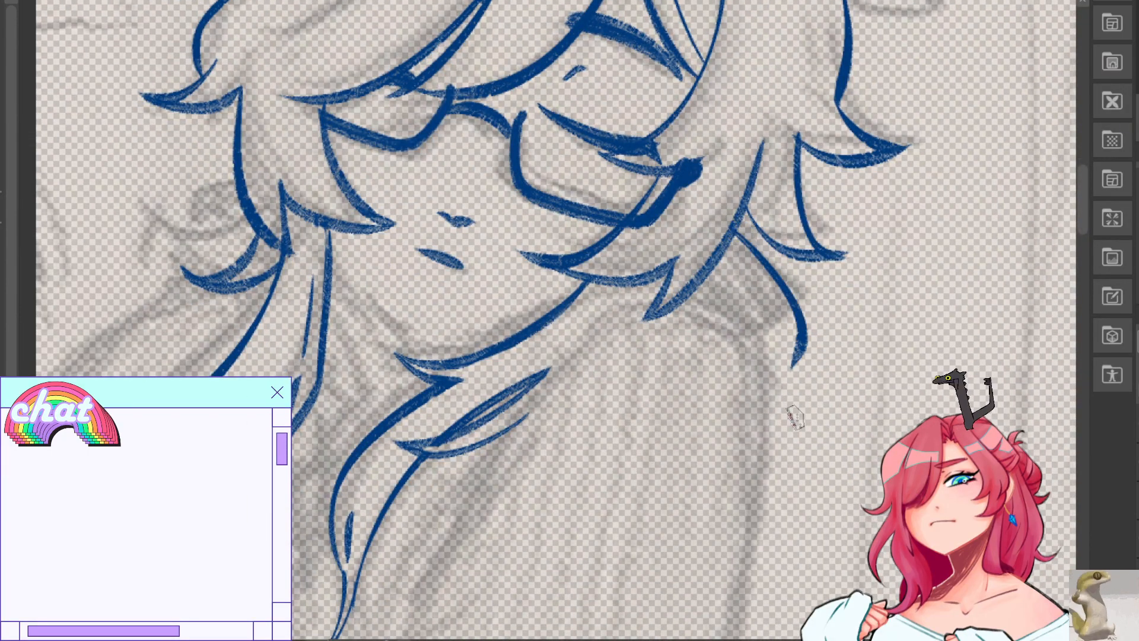
pyautogui.moveTo(736, 232); pyautogui.dragTo(777, 409)
pyautogui.hotkey('ctrl', 'z')
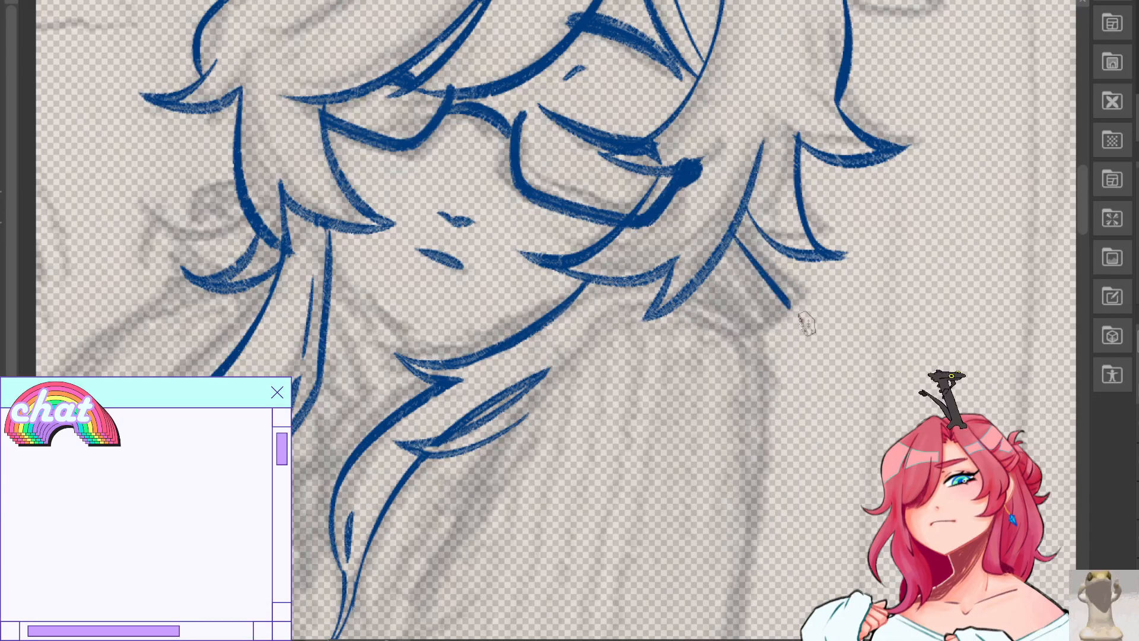
pyautogui.hotkey('ctrl', 'y')
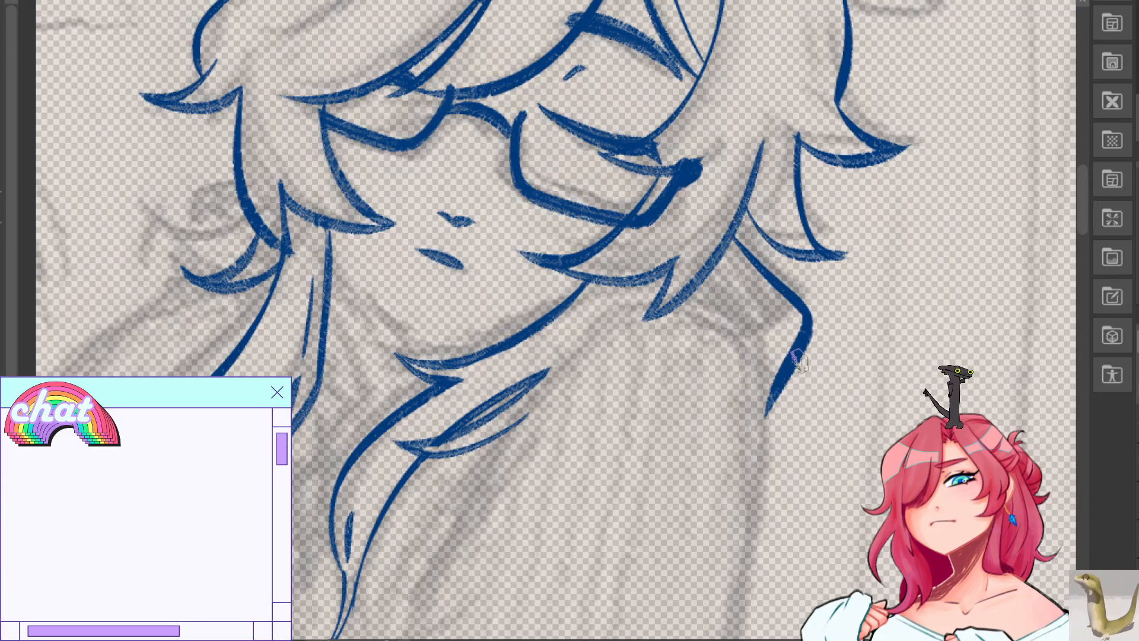
pyautogui.hotkey('ctrl', 'z')
pyautogui.hotkey('ctrl', 'y')
pyautogui.press('h')
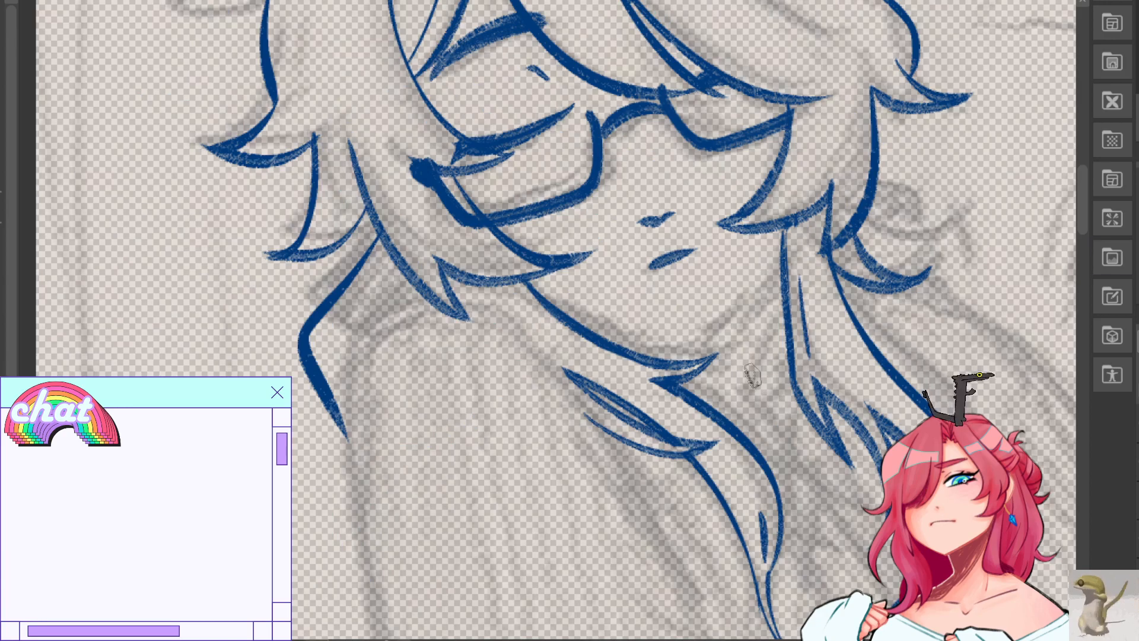
pyautogui.moveTo(348, 438)
pyautogui.mouseDown()
pyautogui.moveTo(377, 328)
pyautogui.moveTo(347, 369)
pyautogui.moveTo(590, 428)
pyautogui.mouseUp()
pyautogui.hotkey('ctrl', 'z')
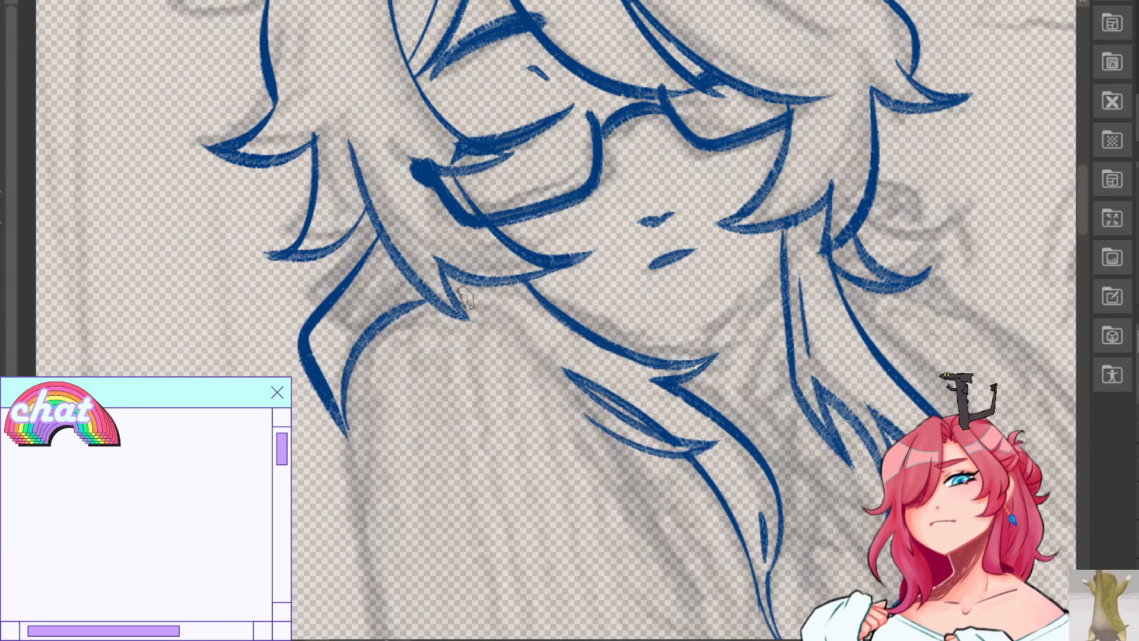
# Draw the garment's curved neckline from the pointed hair tip beside the glasses down past the short strand.
pyautogui.moveTo(461, 295); pyautogui.dragTo(668, 519)
pyautogui.hotkey('ctrl', 'z')
pyautogui.moveTo(451, 288)
pyautogui.mouseDown()
pyautogui.moveTo(641, 531)
pyautogui.moveTo(638, 487)
pyautogui.mouseUp()
pyautogui.hotkey('ctrl', 'z')
pyautogui.hotkey('ctrl', 'z')
pyautogui.moveTo(456, 293)
pyautogui.mouseDown()
pyautogui.moveTo(538, 353)
pyautogui.moveTo(632, 466)
pyautogui.moveTo(590, 405)
pyautogui.moveTo(634, 490)
pyautogui.mouseUp()
pyautogui.hotkey('ctrl', 'z')
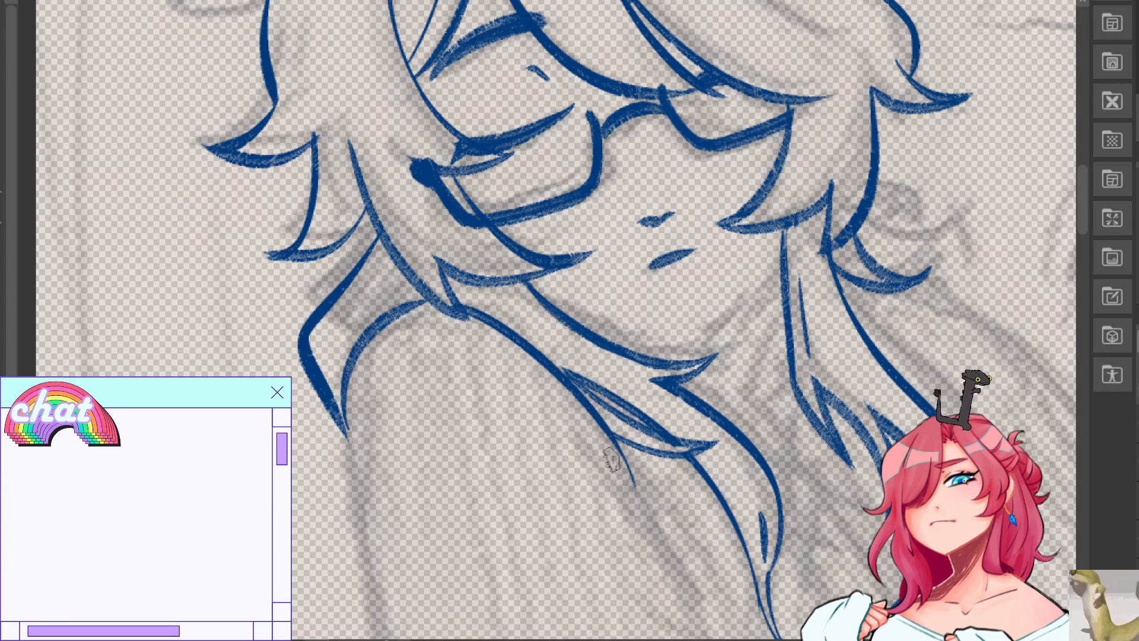
# Ink the garment's long outer side edge from the collar's lower tip down to the hem corner.
pyautogui.moveTo(522, 504); pyautogui.dragTo(654, 139)
pyautogui.moveTo(475, 42); pyautogui.dragTo(555, 499)
pyautogui.hotkey('ctrl', 'z')
pyautogui.hotkey('ctrl', 'z')
pyautogui.moveTo(475, 41); pyautogui.dragTo(565, 545)
pyautogui.press('e')
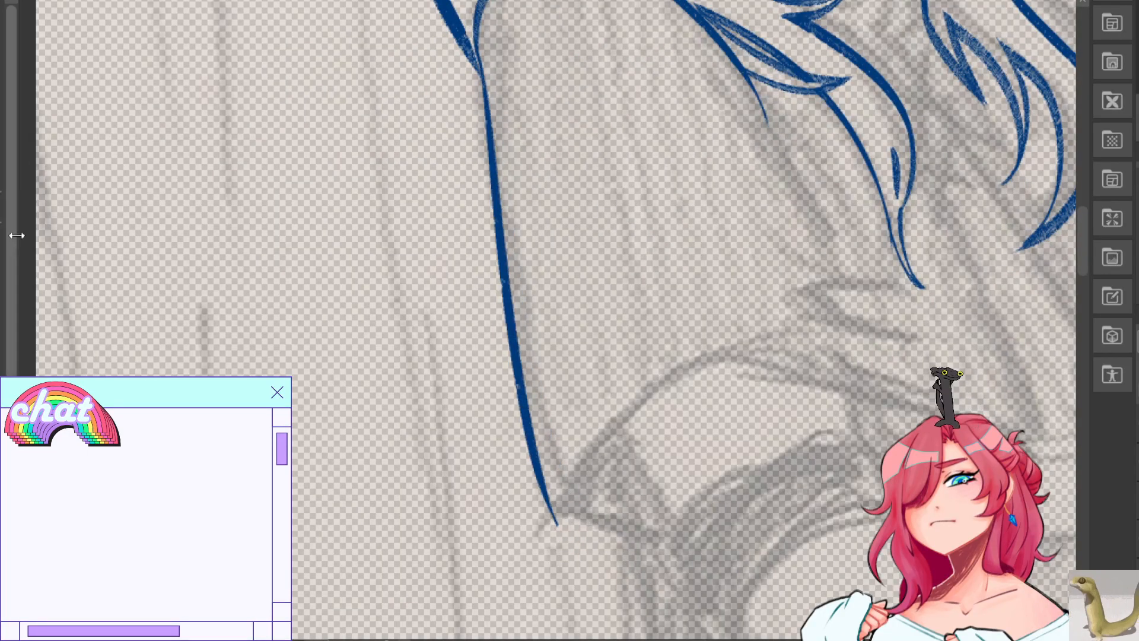
# Draw the garment's hem, arching up from the outer corner and sloping down toward the front opening, retrying until the curve fits.
pyautogui.moveTo(558, 523)
pyautogui.mouseDown()
pyautogui.moveTo(834, 388)
pyautogui.moveTo(948, 415)
pyautogui.mouseUp()
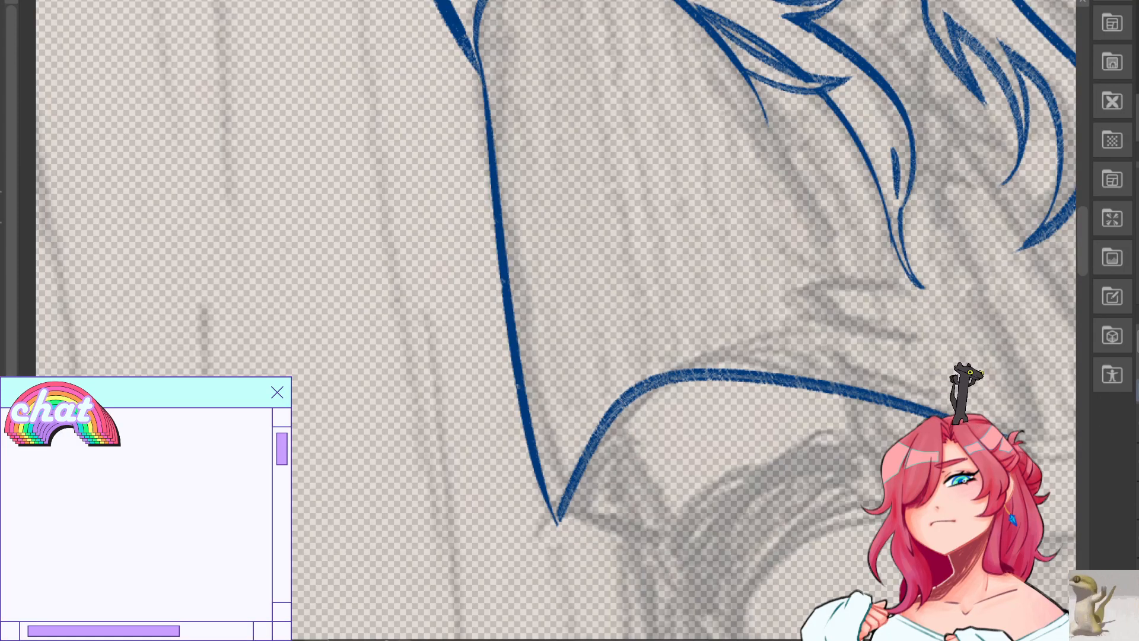
pyautogui.hotkey('ctrl', 'z')
pyautogui.moveTo(557, 523); pyautogui.dragTo(877, 410)
pyautogui.hotkey('ctrl', 'z')
pyautogui.moveTo(554, 522)
pyautogui.mouseDown()
pyautogui.moveTo(709, 379)
pyautogui.moveTo(919, 422)
pyautogui.mouseUp()
pyautogui.hotkey('ctrl', 'z')
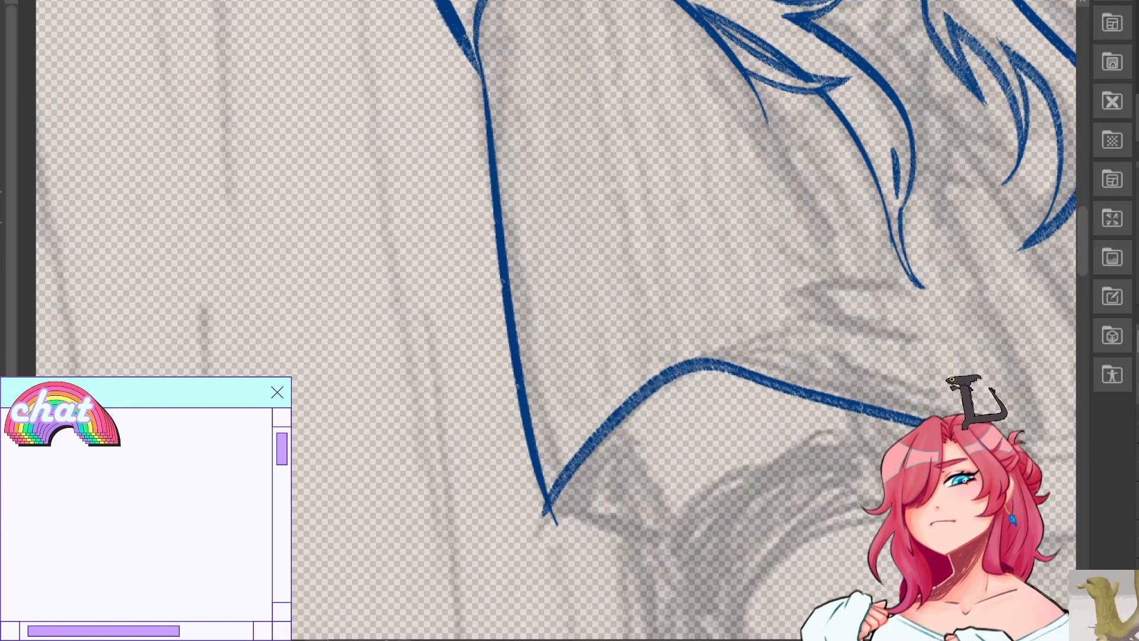
pyautogui.press('h')
pyautogui.hotkey('ctrl', 'z')
pyautogui.moveTo(557, 522)
pyautogui.mouseDown()
pyautogui.moveTo(522, 459)
pyautogui.moveTo(270, 375)
pyautogui.moveTo(386, 372)
pyautogui.moveTo(554, 535)
pyautogui.mouseUp()
pyautogui.hotkey('ctrl', 'z')
pyautogui.hotkey('ctrl', 'y')
pyautogui.hotkey('ctrl', 'z')
pyautogui.hotkey('ctrl', 'z')
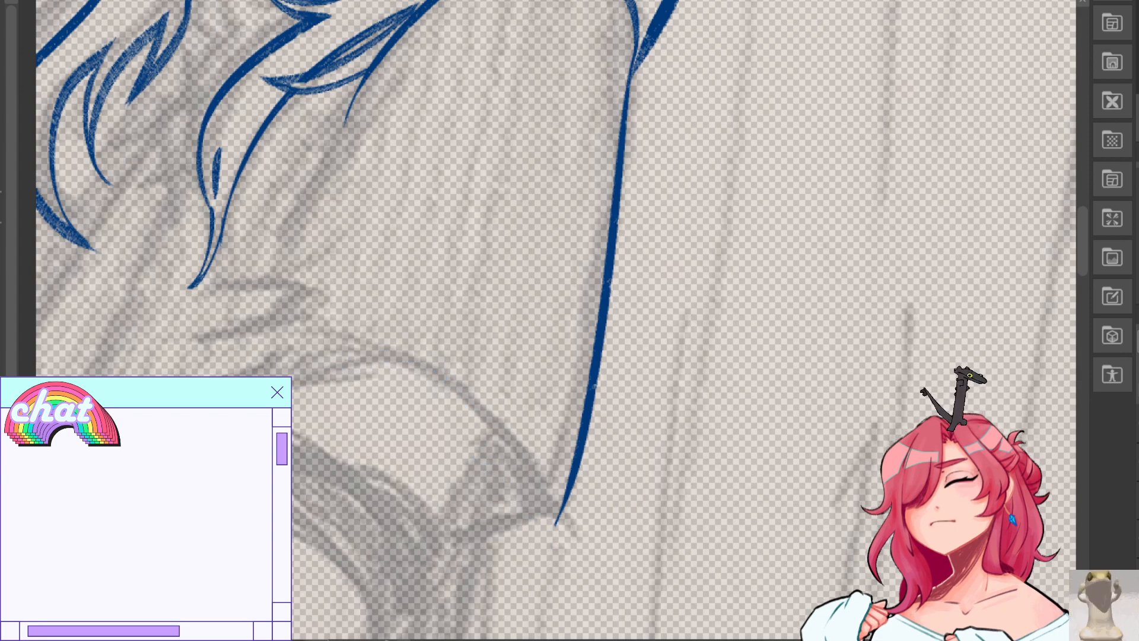
pyautogui.moveTo(251, 376); pyautogui.dragTo(563, 579)
pyautogui.press('h')
pyautogui.hotkey('ctrl', 'z')
pyautogui.moveTo(560, 522)
pyautogui.mouseDown()
pyautogui.moveTo(578, 495)
pyautogui.moveTo(1008, 419)
pyautogui.moveTo(813, 352)
pyautogui.moveTo(881, 380)
pyautogui.moveTo(1073, 419)
pyautogui.mouseUp()
pyautogui.hotkey('ctrl', 'z')
pyautogui.hotkey('ctrl', 'z')
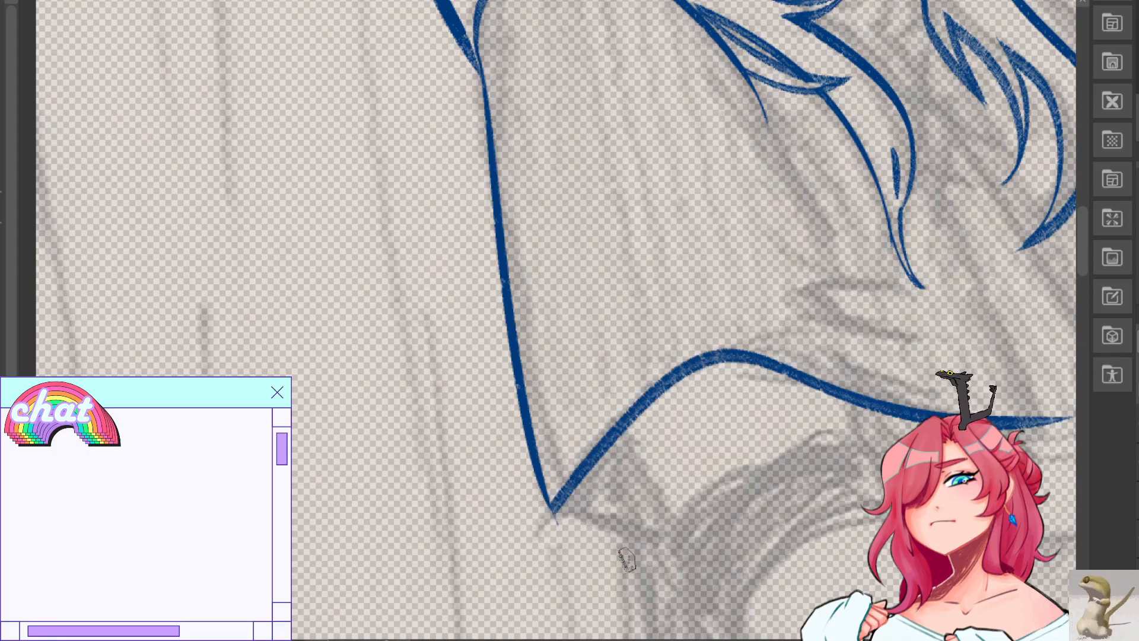
pyautogui.hotkey('ctrl', 'z')
pyautogui.moveTo(558, 517)
pyautogui.mouseDown()
pyautogui.moveTo(877, 382)
pyautogui.moveTo(880, 356)
pyautogui.mouseUp()
pyautogui.hotkey('ctrl', 'z')
pyautogui.hotkey('ctrl', 'z')
pyautogui.moveTo(556, 503); pyautogui.dragTo(1029, 430)
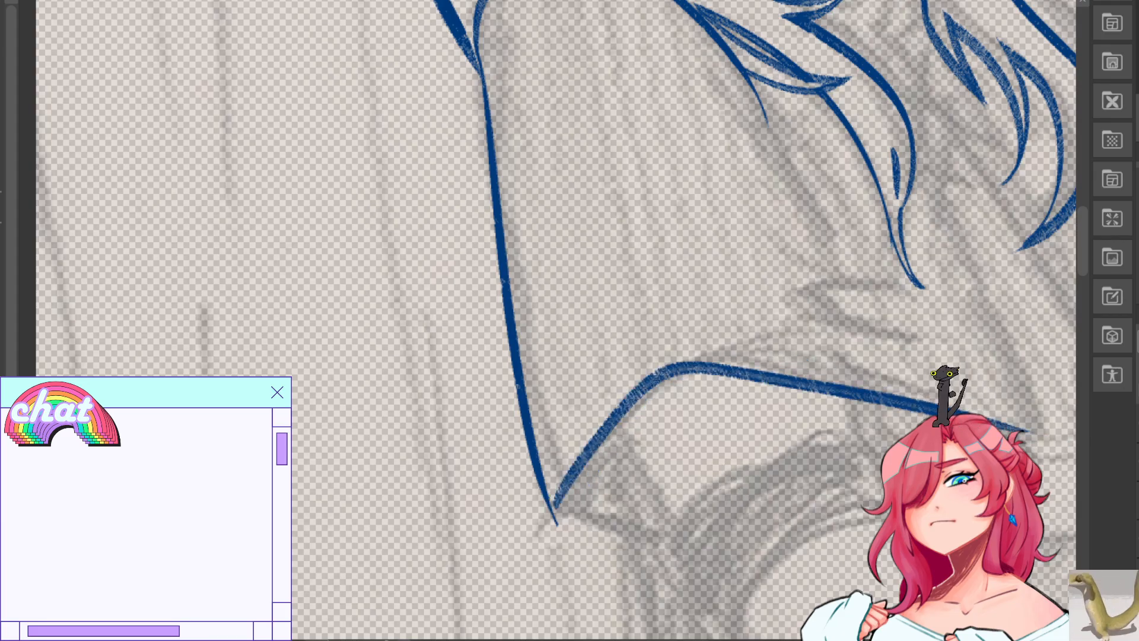
# Add a short line turning inward under the hem's outer corner and clean up its stroke with the eraser.
pyautogui.press('h')
pyautogui.moveTo(379, 415)
pyautogui.mouseDown()
pyautogui.moveTo(315, 345)
pyautogui.moveTo(716, 145)
pyautogui.moveTo(940, 211)
pyautogui.moveTo(907, 250)
pyautogui.moveTo(582, 279)
pyautogui.moveTo(749, 347)
pyautogui.moveTo(745, 315)
pyautogui.mouseUp()
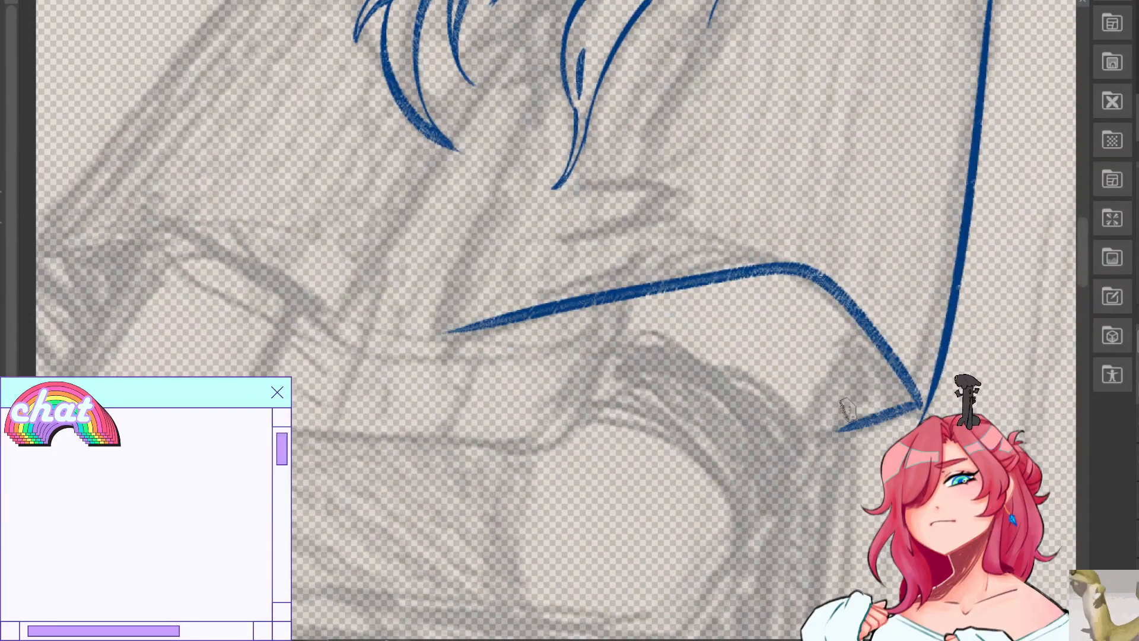
pyautogui.moveTo(853, 427); pyautogui.dragTo(804, 433)
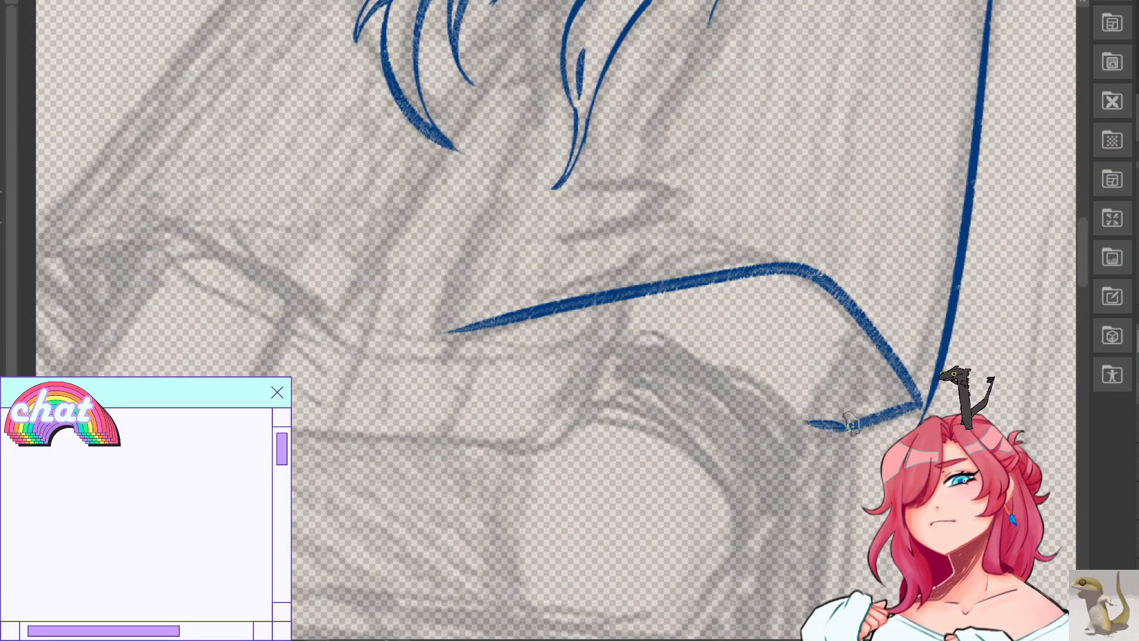
pyautogui.moveTo(927, 403); pyautogui.dragTo(824, 442)
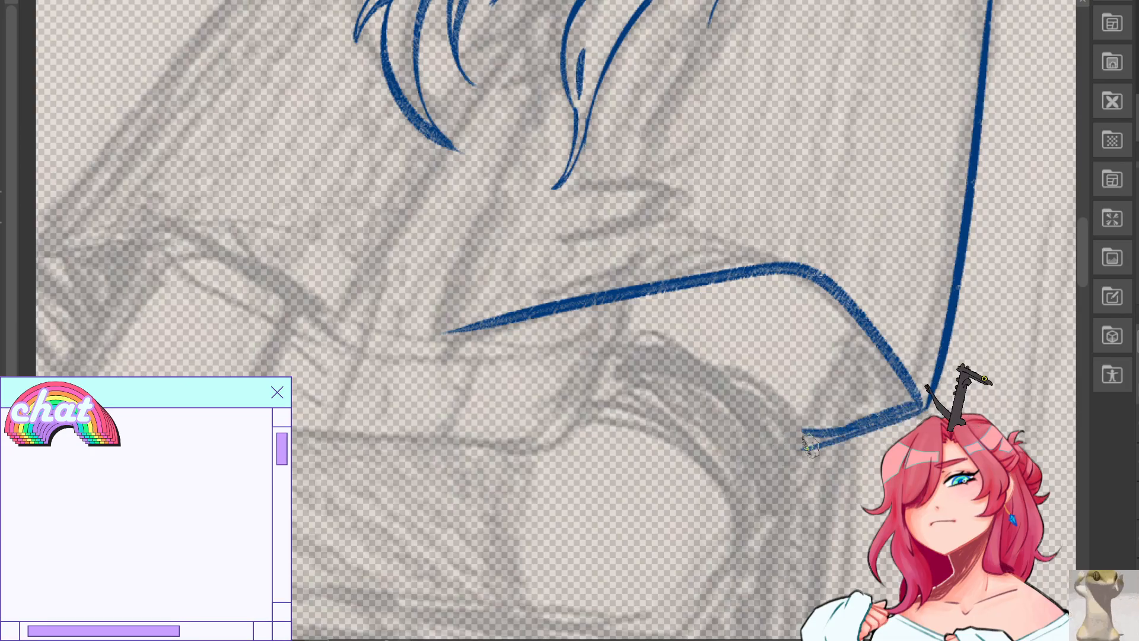
pyautogui.moveTo(925, 407)
pyautogui.mouseDown()
pyautogui.moveTo(796, 452)
pyautogui.moveTo(809, 431)
pyautogui.mouseUp()
pyautogui.hotkey('ctrl', 'z')
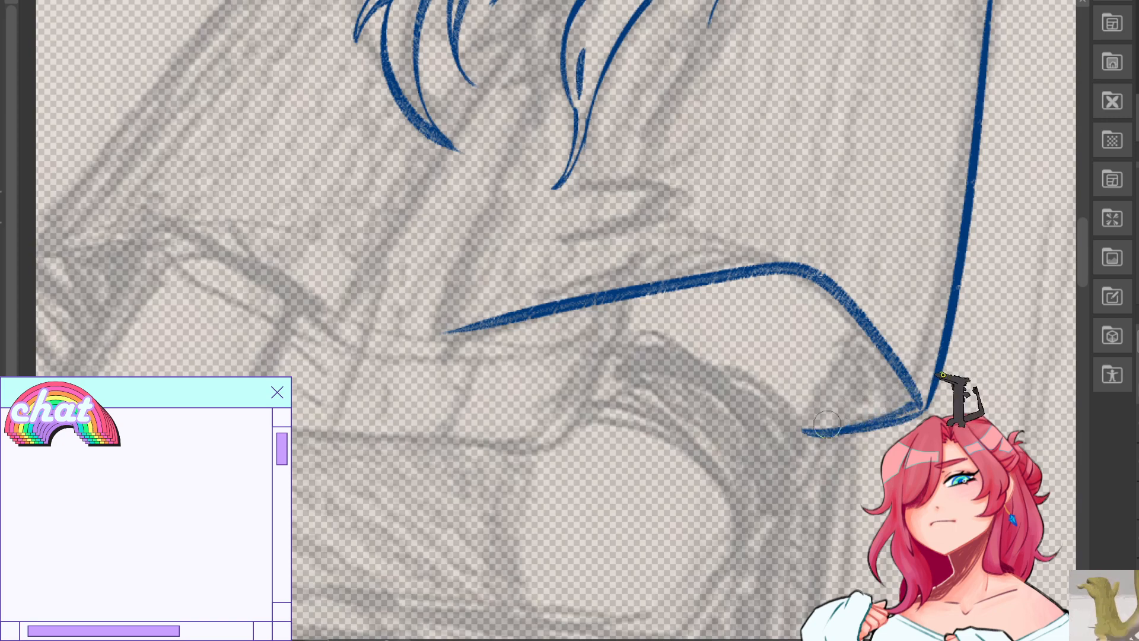
pyautogui.moveTo(923, 408); pyautogui.dragTo(832, 431)
pyautogui.moveTo(917, 403); pyautogui.dragTo(833, 427)
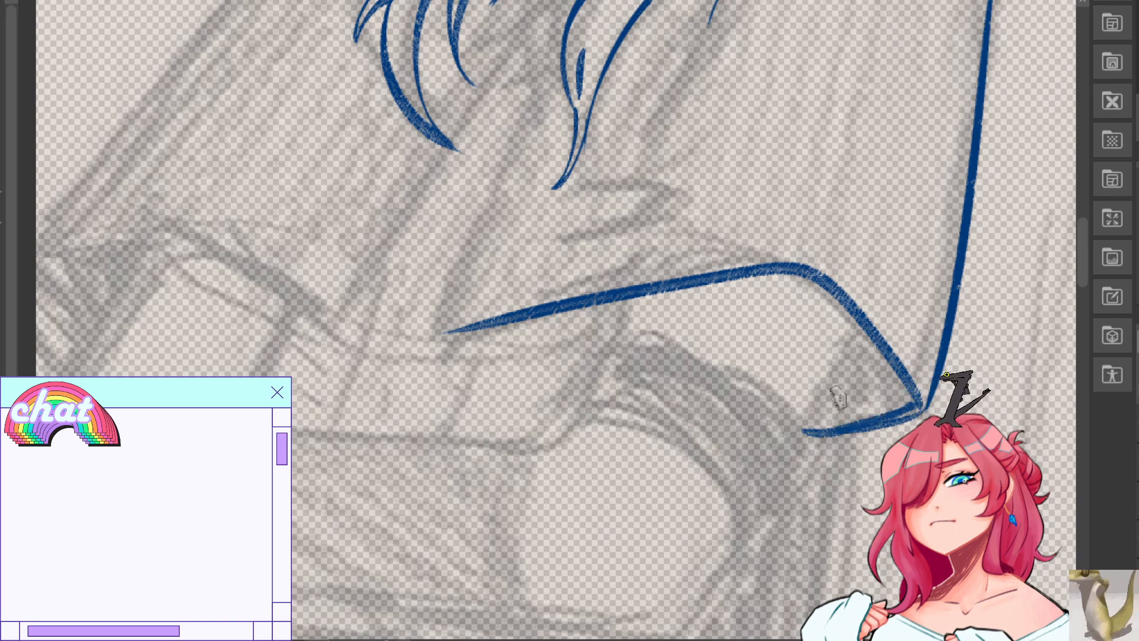
pyautogui.press('h')
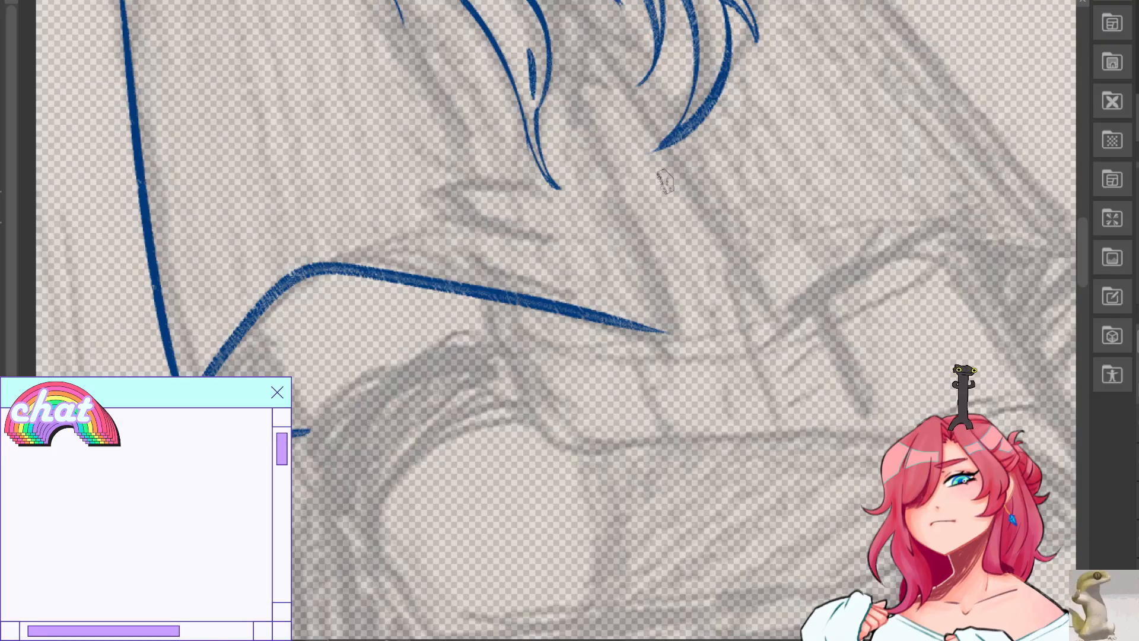
pyautogui.moveTo(886, 7); pyautogui.dragTo(853, 237)
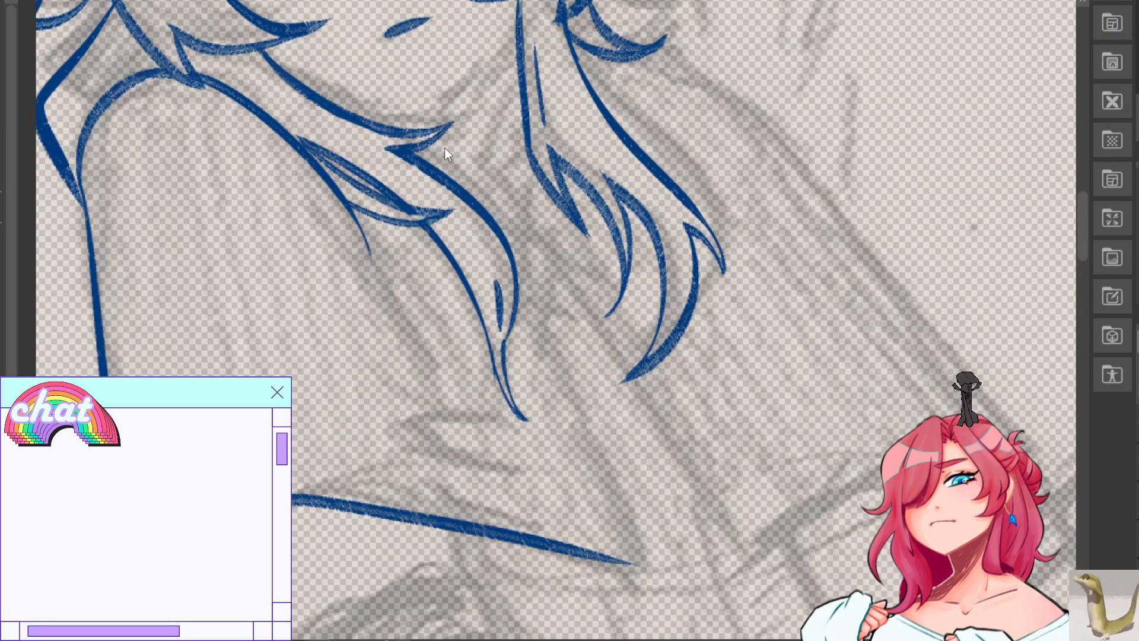
pyautogui.hotkey('ctrl', 'z')
pyautogui.moveTo(436, 139)
pyautogui.mouseDown()
pyautogui.moveTo(475, 175)
pyautogui.moveTo(621, 514)
pyautogui.mouseUp()
pyautogui.hotkey('ctrl', 'z')
pyautogui.moveTo(468, 163); pyautogui.dragTo(628, 539)
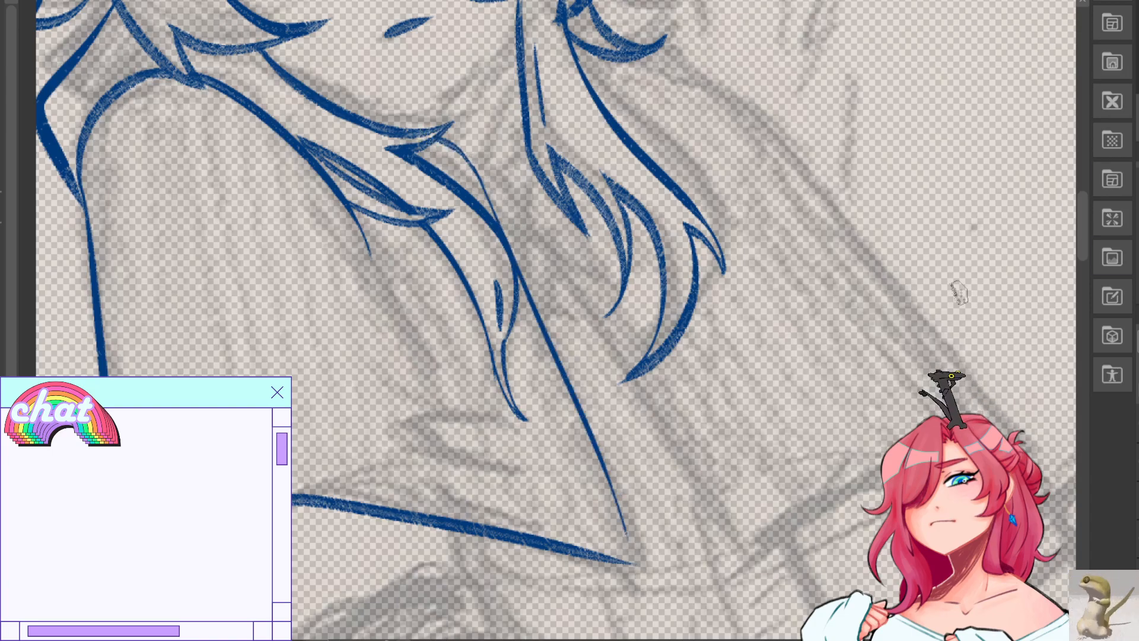
pyautogui.hotkey('ctrl', 'z')
pyautogui.hotkey('ctrl', 'z')
pyautogui.hotkey('ctrl', 'z')
# Ink the small collar flap beside the neck and the far front opening edge running diagonally below the long hair locks.
pyautogui.moveTo(522, 79)
pyautogui.mouseDown()
pyautogui.moveTo(489, 168)
pyautogui.moveTo(522, 156)
pyautogui.moveTo(715, 507)
pyautogui.mouseUp()
pyautogui.hotkey('ctrl', 'z')
pyautogui.moveTo(495, 172); pyautogui.dragTo(742, 558)
pyautogui.hotkey('ctrl', 'z')
pyautogui.hotkey('ctrl', 'z')
pyautogui.moveTo(492, 170)
pyautogui.mouseDown()
pyautogui.moveTo(731, 504)
pyautogui.moveTo(744, 555)
pyautogui.moveTo(736, 543)
pyautogui.mouseUp()
pyautogui.hotkey('ctrl', 'z')
pyautogui.moveTo(682, 368)
pyautogui.mouseDown()
pyautogui.moveTo(653, 403)
pyautogui.moveTo(550, 335)
pyautogui.mouseUp()
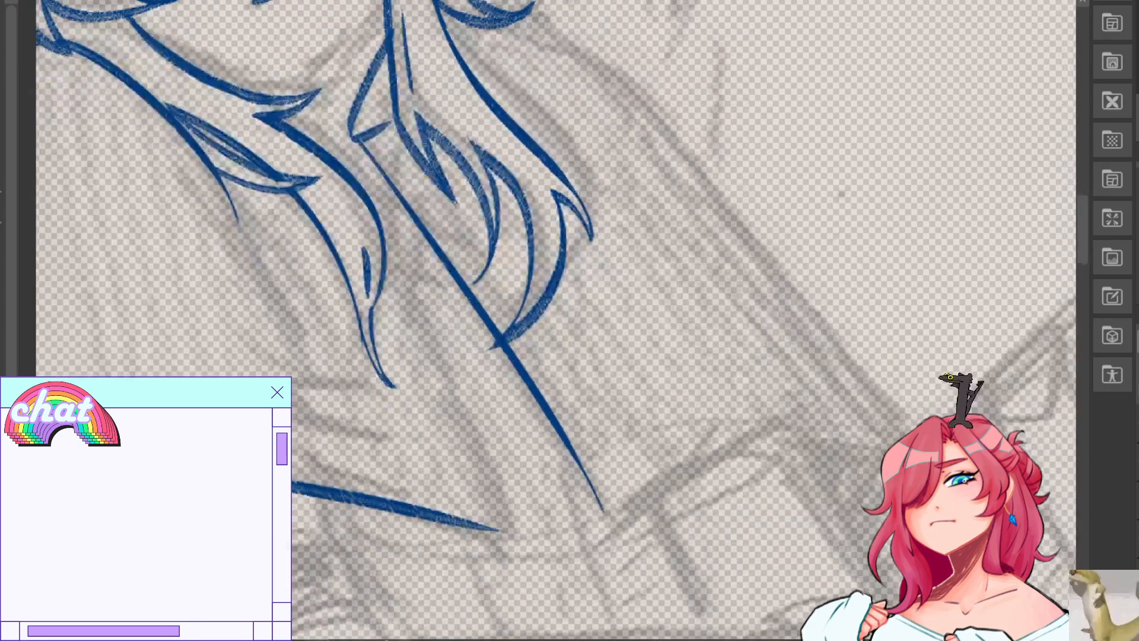
# Draw the near front opening edge from the neck behind the hair lock down to the finished hem's inner corner.
pyautogui.press('h')
pyautogui.moveTo(825, 112)
pyautogui.mouseDown()
pyautogui.moveTo(790, 131)
pyautogui.moveTo(803, 155)
pyautogui.moveTo(637, 406)
pyautogui.mouseUp()
pyautogui.hotkey('ctrl', 'z')
pyautogui.hotkey('ctrl', 'z')
pyautogui.moveTo(787, 138)
pyautogui.mouseDown()
pyautogui.moveTo(713, 288)
pyautogui.moveTo(740, 208)
pyautogui.moveTo(616, 602)
pyautogui.mouseUp()
pyautogui.hotkey('ctrl', 'z')
pyautogui.hotkey('ctrl', 'z')
pyautogui.hotkey('ctrl', 'z')
pyautogui.moveTo(731, 252)
pyautogui.mouseDown()
pyautogui.moveTo(596, 552)
pyautogui.moveTo(681, 344)
pyautogui.moveTo(603, 558)
pyautogui.mouseUp()
pyautogui.hotkey('ctrl', 'z')
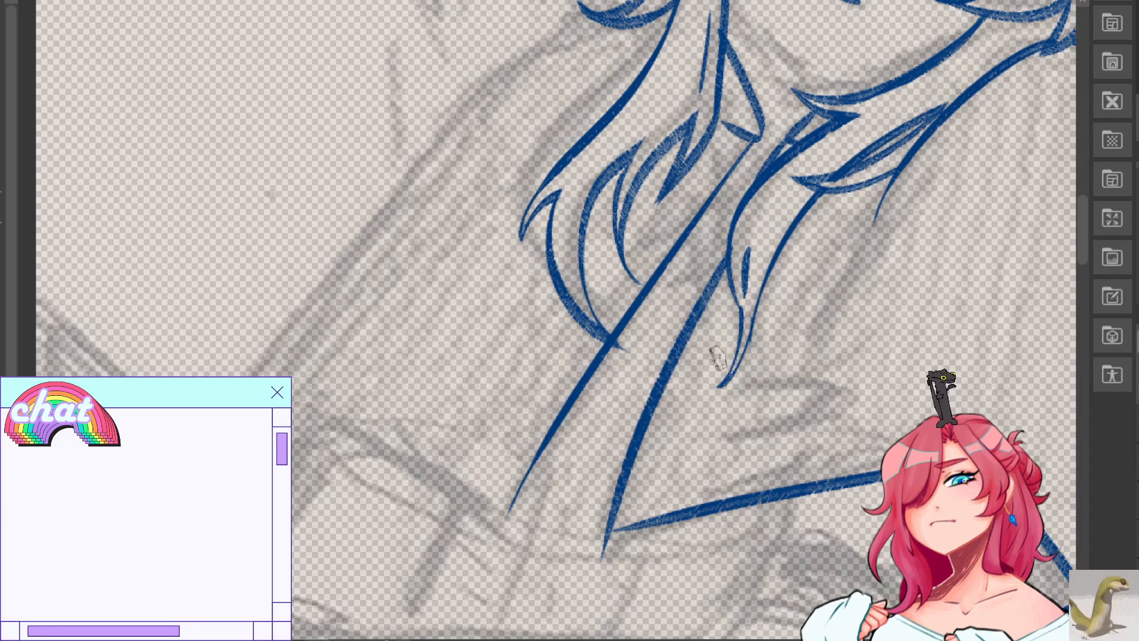
# Redraw the near opening edge below the hair lock as one tapered stroke meeting the hem's inner corner.
pyautogui.hotkey('ctrl', 'z')
pyautogui.moveTo(729, 255); pyautogui.dragTo(589, 558)
pyautogui.hotkey('ctrl', 'z')
pyautogui.hotkey('ctrl', 'z')
pyautogui.moveTo(727, 256); pyautogui.dragTo(615, 551)
pyautogui.hotkey('ctrl', 'z')
pyautogui.moveTo(728, 256)
pyautogui.mouseDown()
pyautogui.moveTo(695, 312)
pyautogui.moveTo(620, 538)
pyautogui.mouseUp()
pyautogui.hotkey('ctrl', 'z')
pyautogui.moveTo(728, 256)
pyautogui.mouseDown()
pyautogui.moveTo(629, 529)
pyautogui.moveTo(626, 474)
pyautogui.moveTo(616, 544)
pyautogui.mouseUp()
pyautogui.hotkey('ctrl', 'z')
pyautogui.hotkey('ctrl', 'z')
pyautogui.moveTo(727, 256)
pyautogui.mouseDown()
pyautogui.moveTo(612, 478)
pyautogui.moveTo(587, 560)
pyautogui.moveTo(617, 557)
pyautogui.moveTo(592, 549)
pyautogui.mouseUp()
pyautogui.hotkey('ctrl', 'z')
pyautogui.hotkey('ctrl', 'z')
pyautogui.hotkey('ctrl', 'z')
pyautogui.moveTo(728, 257); pyautogui.dragTo(605, 548)
pyautogui.hotkey('ctrl', 'z')
pyautogui.press('h')
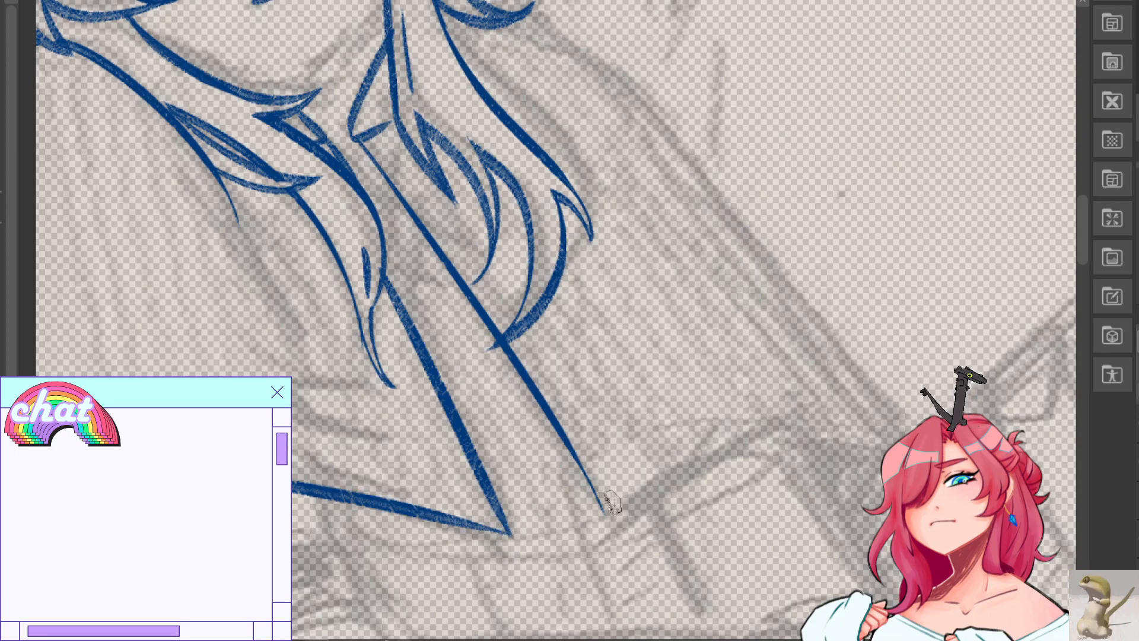
# Extend the far front opening edge downward and draw an arched hem from its end toward the outer arm.
pyautogui.moveTo(590, 482); pyautogui.dragTo(616, 534)
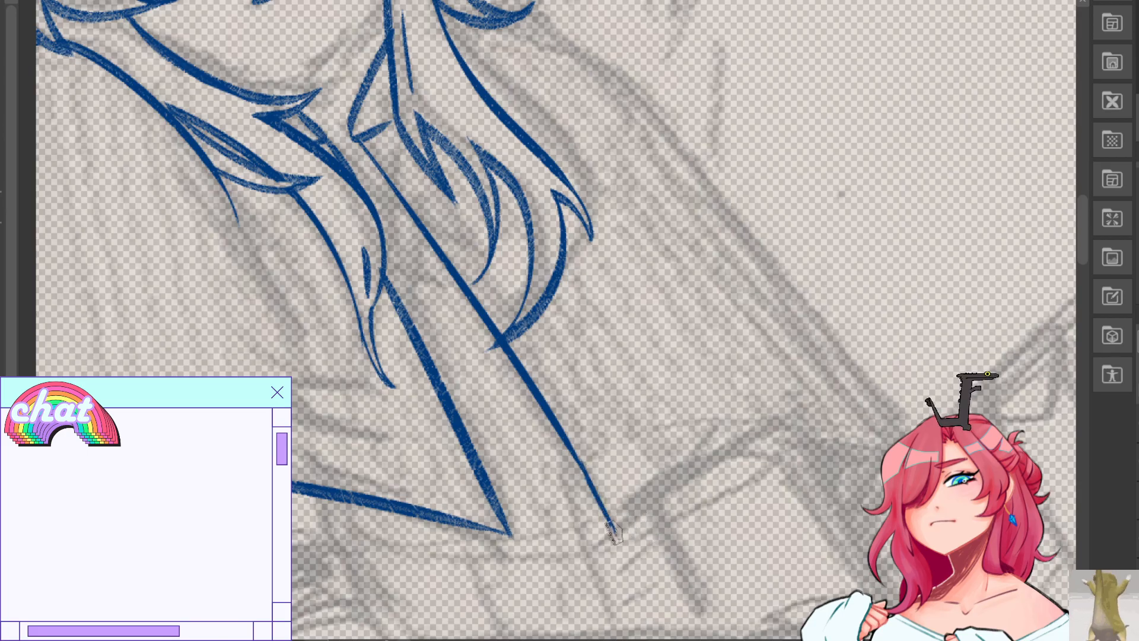
pyautogui.moveTo(613, 537); pyautogui.dragTo(842, 451)
pyautogui.hotkey('ctrl', 'z')
pyautogui.moveTo(621, 539); pyautogui.dragTo(884, 450)
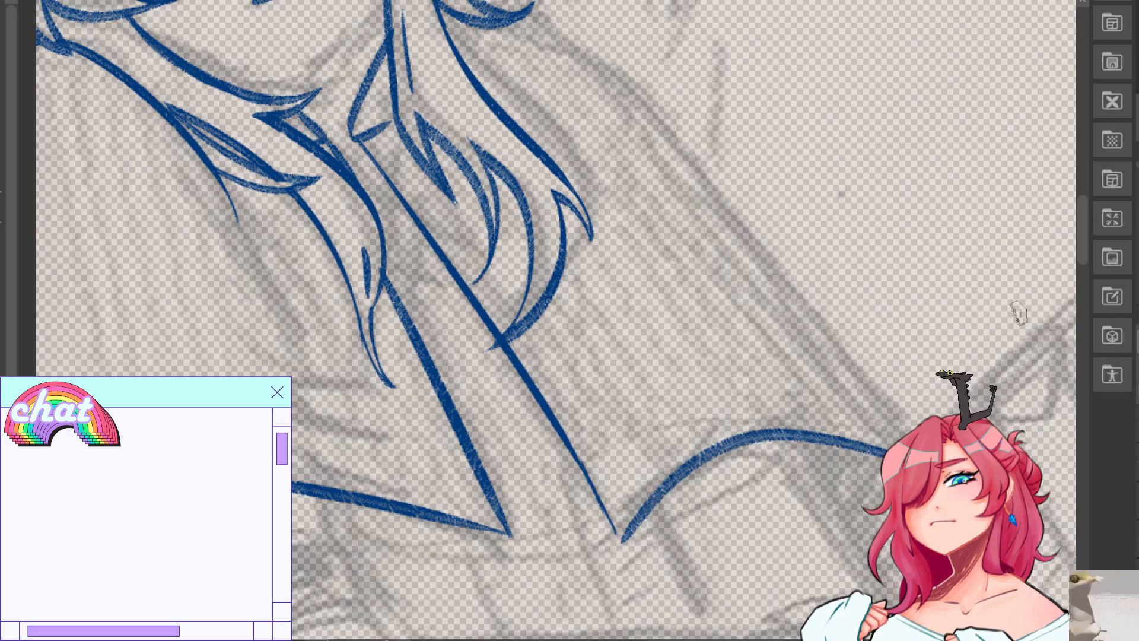
# Ink the far shoulder from under the hair and continue it down as the garment's long straight outer edge.
pyautogui.moveTo(563, 15)
pyautogui.mouseDown()
pyautogui.moveTo(653, 150)
pyautogui.moveTo(589, 109)
pyautogui.moveTo(630, 82)
pyautogui.moveTo(711, 142)
pyautogui.moveTo(705, 159)
pyautogui.mouseUp()
pyautogui.moveTo(655, 117); pyautogui.dragTo(913, 431)
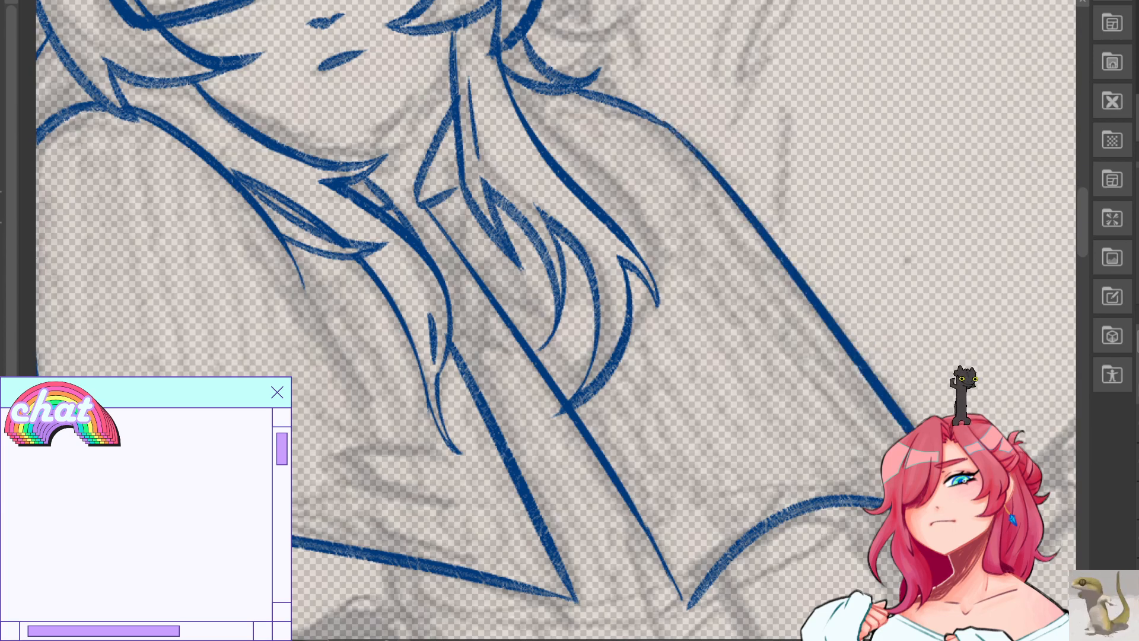
# Redraw the far side's hem as a shallow wave from the outer edge's lower end to the front opening.
pyautogui.press('h')
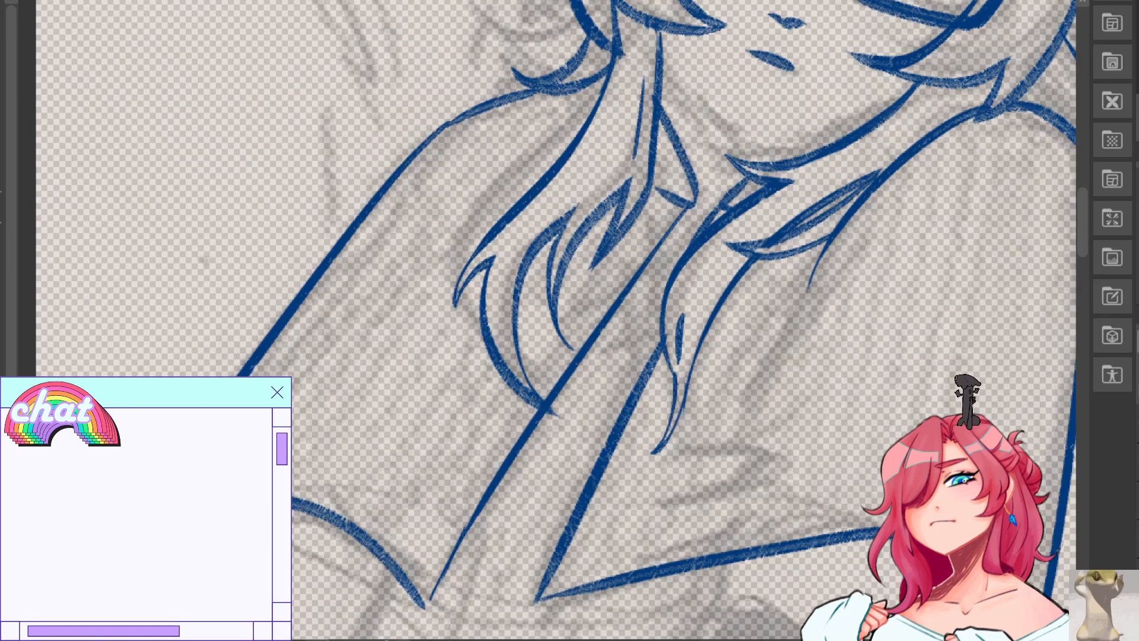
pyautogui.scroll(-5, 556, 321)
pyautogui.moveTo(193, 313)
pyautogui.mouseDown()
pyautogui.moveTo(215, 303)
pyautogui.moveTo(351, 325)
pyautogui.moveTo(422, 410)
pyautogui.mouseUp()
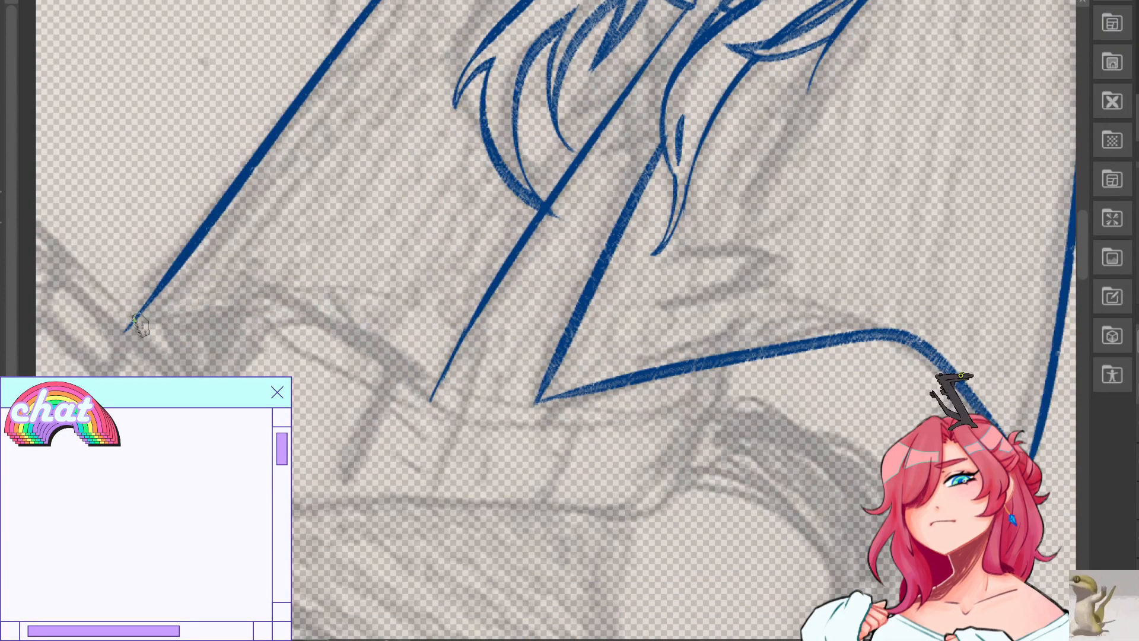
pyautogui.moveTo(127, 327)
pyautogui.mouseDown()
pyautogui.moveTo(322, 320)
pyautogui.moveTo(369, 353)
pyautogui.moveTo(445, 379)
pyautogui.mouseUp()
pyautogui.hotkey('ctrl', 'z')
pyautogui.moveTo(338, 330); pyautogui.dragTo(438, 382)
pyautogui.hotkey('ctrl', 'z')
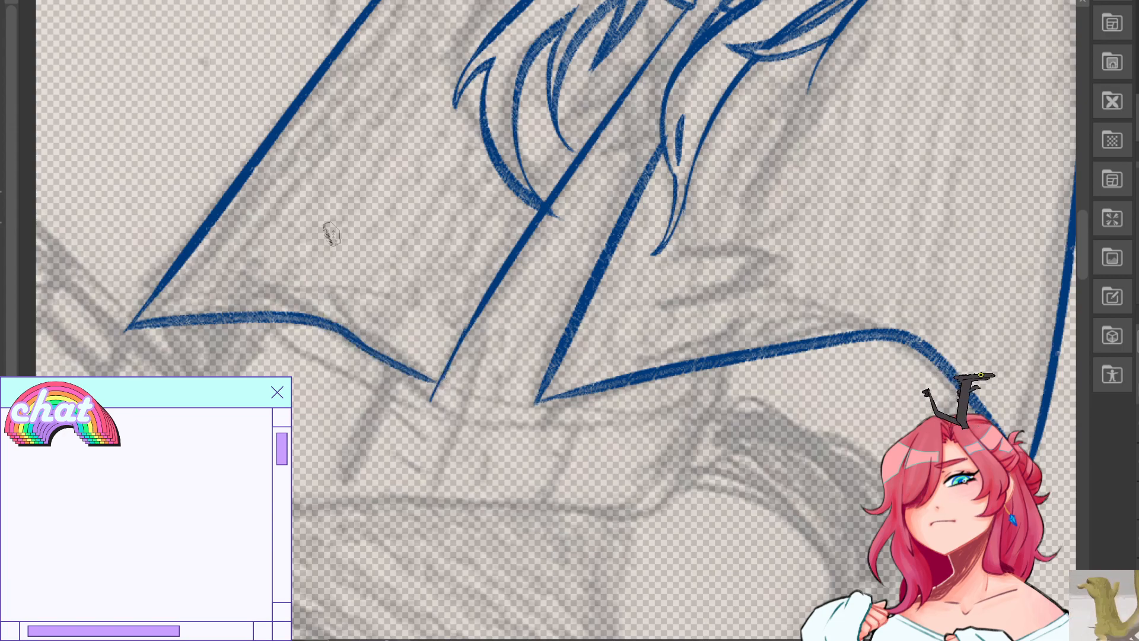
pyautogui.hotkey('ctrl', 'z')
pyautogui.hotkey('ctrl', 'z')
pyautogui.moveTo(350, 334); pyautogui.dragTo(448, 387)
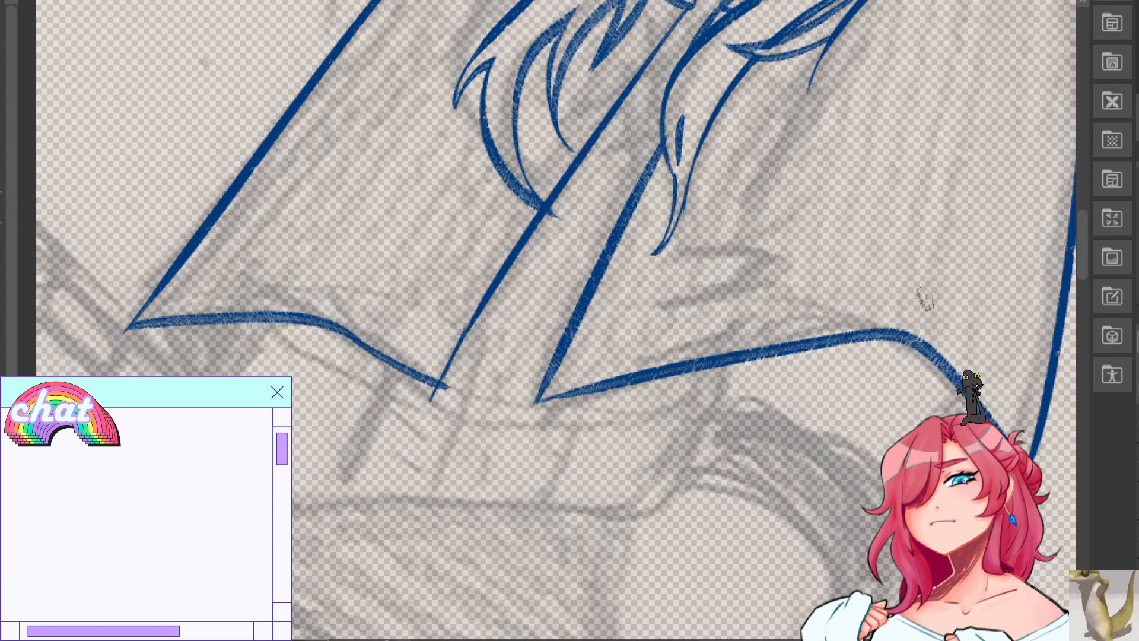
# Erase the far front opening edge and the far side's hem, keeping the hair locks and shoulder edge.
pyautogui.press('h')
pyautogui.moveTo(652, 267)
pyautogui.mouseDown()
pyautogui.moveTo(647, 328)
pyautogui.moveTo(612, 424)
pyautogui.moveTo(587, 399)
pyautogui.mouseUp()
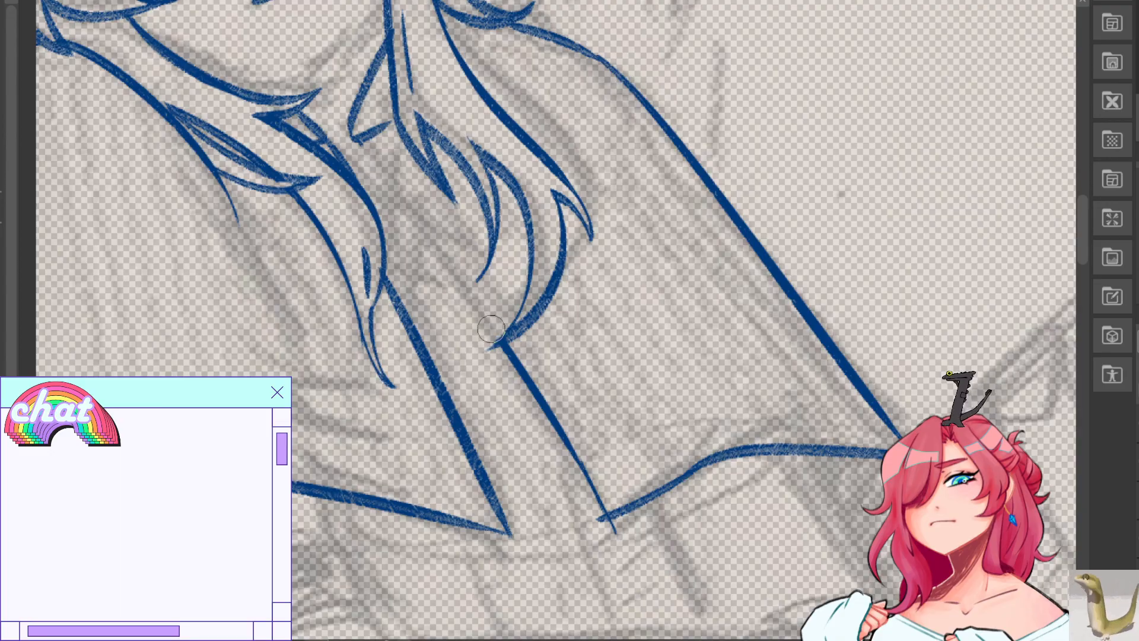
pyautogui.moveTo(516, 379)
pyautogui.mouseDown()
pyautogui.moveTo(510, 357)
pyautogui.moveTo(606, 503)
pyautogui.moveTo(741, 456)
pyautogui.moveTo(866, 462)
pyautogui.mouseUp()
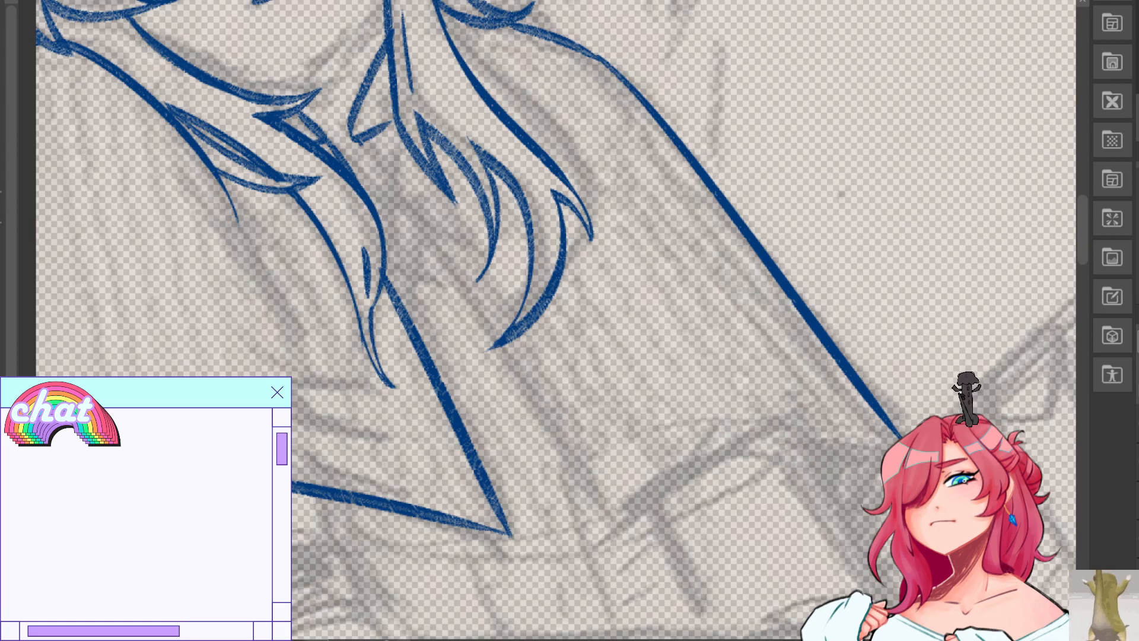
pyautogui.press('h')
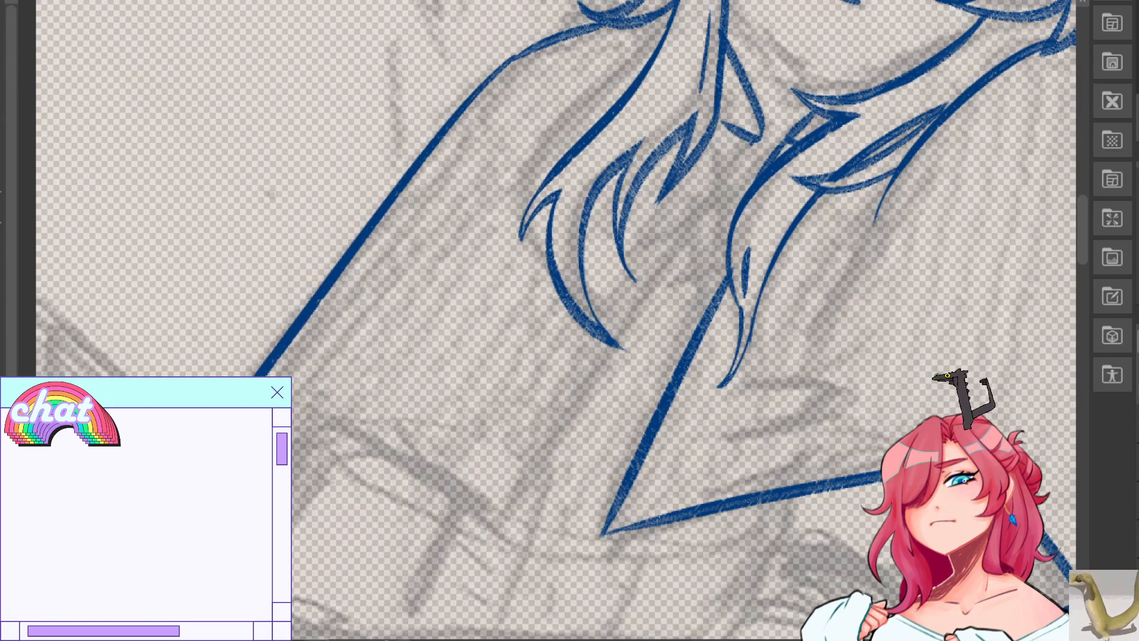
pyautogui.moveTo(294, 446); pyautogui.dragTo(489, 519)
pyautogui.hotkey('ctrl', 'z')
pyautogui.moveTo(285, 461); pyautogui.dragTo(486, 519)
pyautogui.hotkey('ctrl', 'z')
pyautogui.moveTo(292, 438); pyautogui.dragTo(488, 500)
pyautogui.hotkey('ctrl', 'z')
pyautogui.moveTo(294, 439); pyautogui.dragTo(494, 522)
pyautogui.hotkey('ctrl', 'z')
pyautogui.hotkey('ctrl', 'z')
pyautogui.moveTo(294, 433)
pyautogui.mouseDown()
pyautogui.moveTo(492, 494)
pyautogui.moveTo(495, 511)
pyautogui.mouseUp()
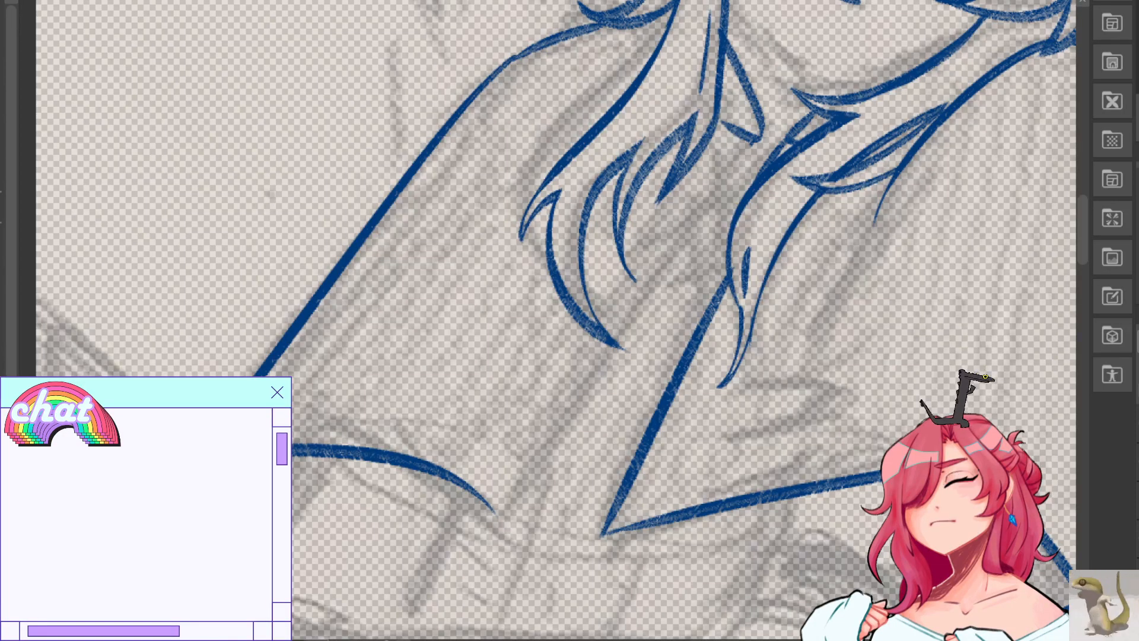
pyautogui.press('h')
pyautogui.hotkey('ctrl', 'z')
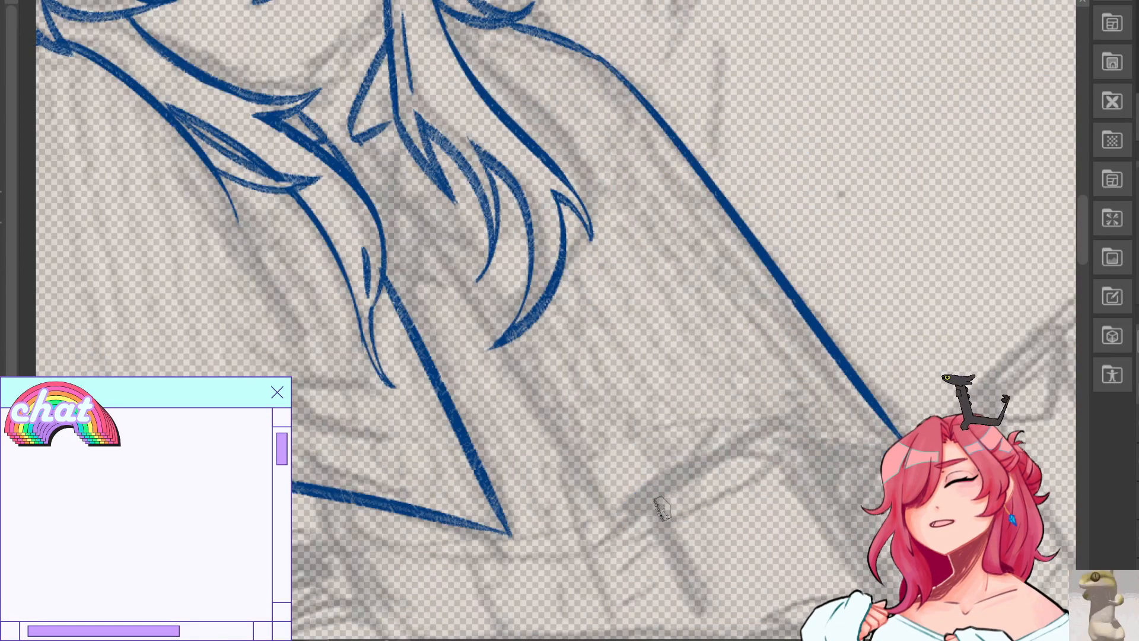
# Ink the far side's hem as an arch from the outer edge and draw the straight front opening edge from the neck down.
pyautogui.moveTo(893, 437); pyautogui.dragTo(599, 537)
pyautogui.hotkey('ctrl', 'z')
pyautogui.moveTo(893, 439); pyautogui.dragTo(598, 539)
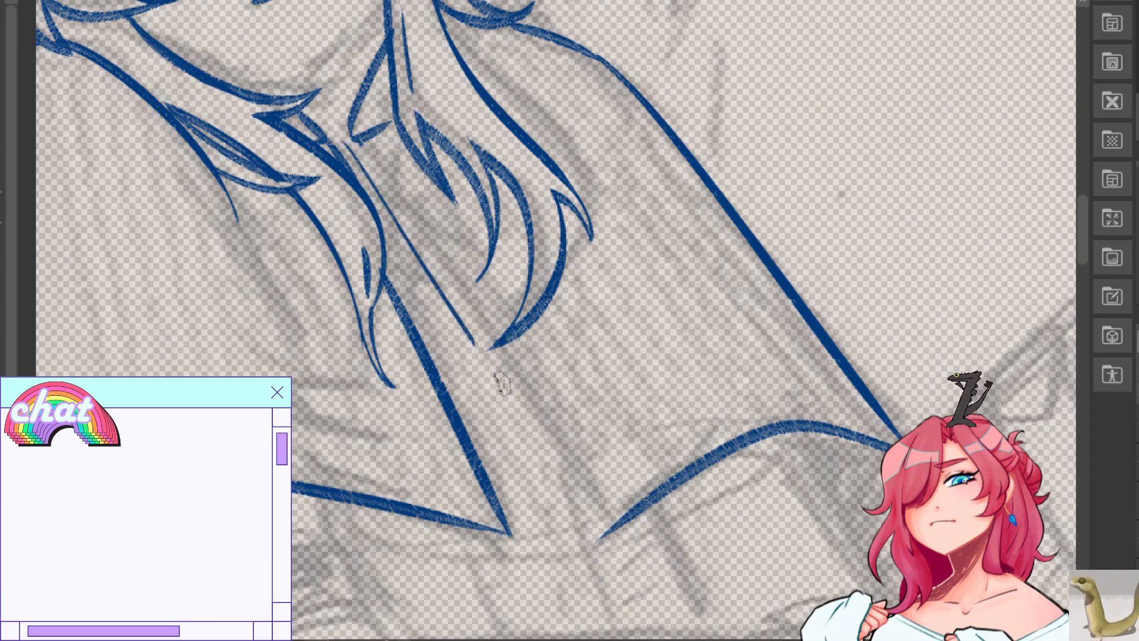
pyautogui.moveTo(356, 145); pyautogui.dragTo(581, 512)
pyautogui.press('h')
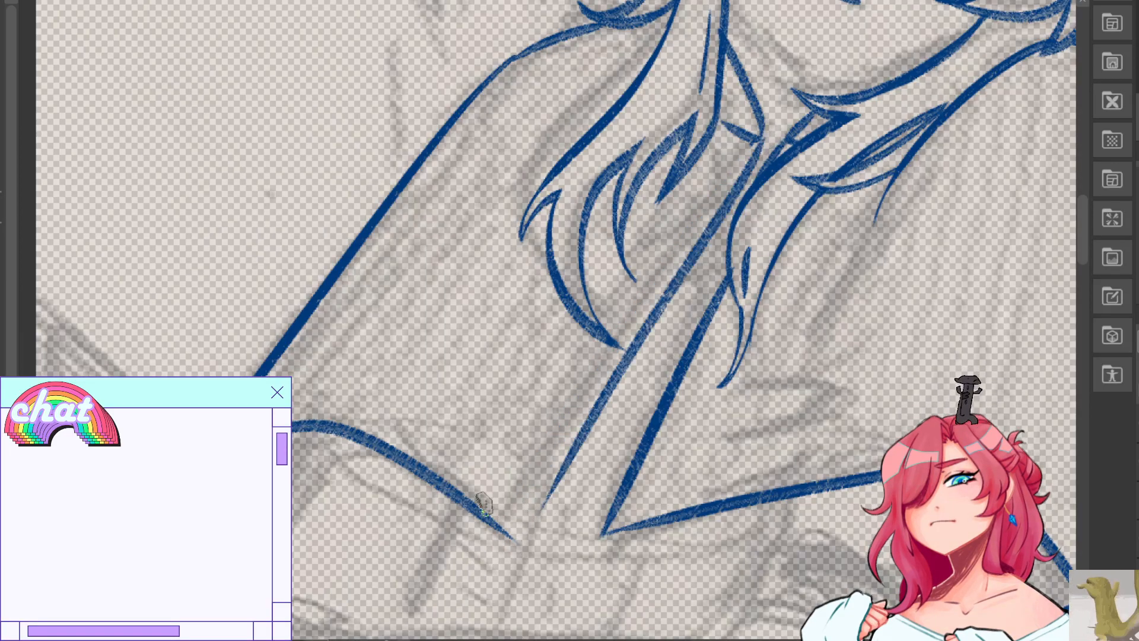
# Extend the far front opening edge to meet the hem in a sharp lower corner.
pyautogui.moveTo(530, 545); pyautogui.dragTo(605, 381)
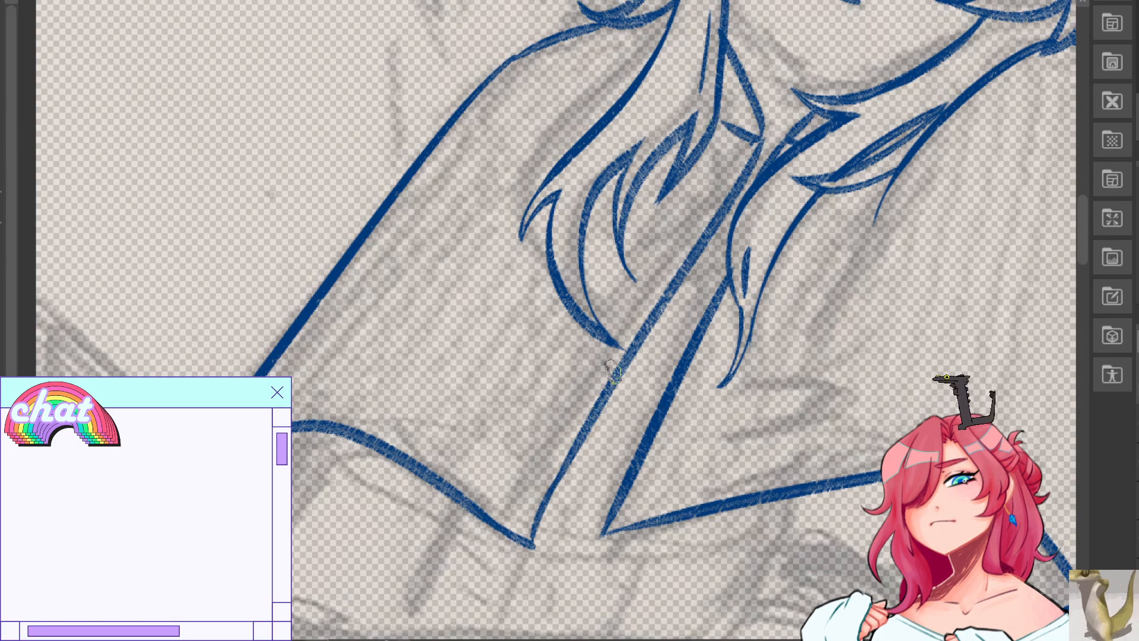
pyautogui.hotkey('ctrl', 'z')
pyautogui.moveTo(529, 541); pyautogui.dragTo(543, 514)
pyautogui.moveTo(556, 476); pyautogui.dragTo(558, 472)
pyautogui.hotkey('ctrl', 'z')
pyautogui.moveTo(529, 542); pyautogui.dragTo(557, 478)
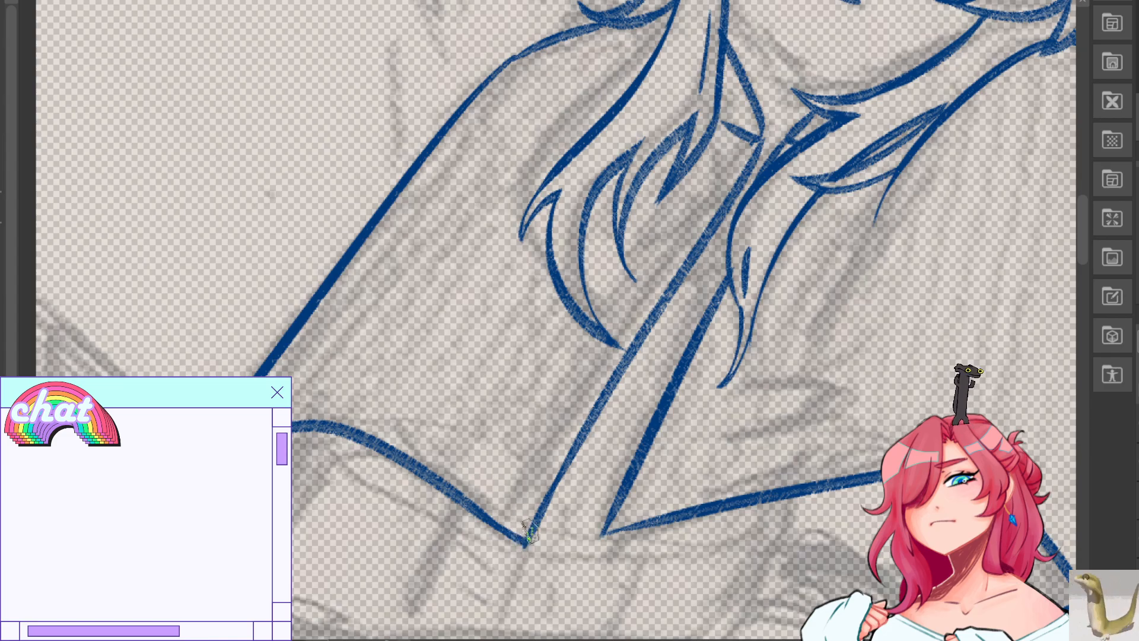
pyautogui.moveTo(557, 478); pyautogui.dragTo(789, 312)
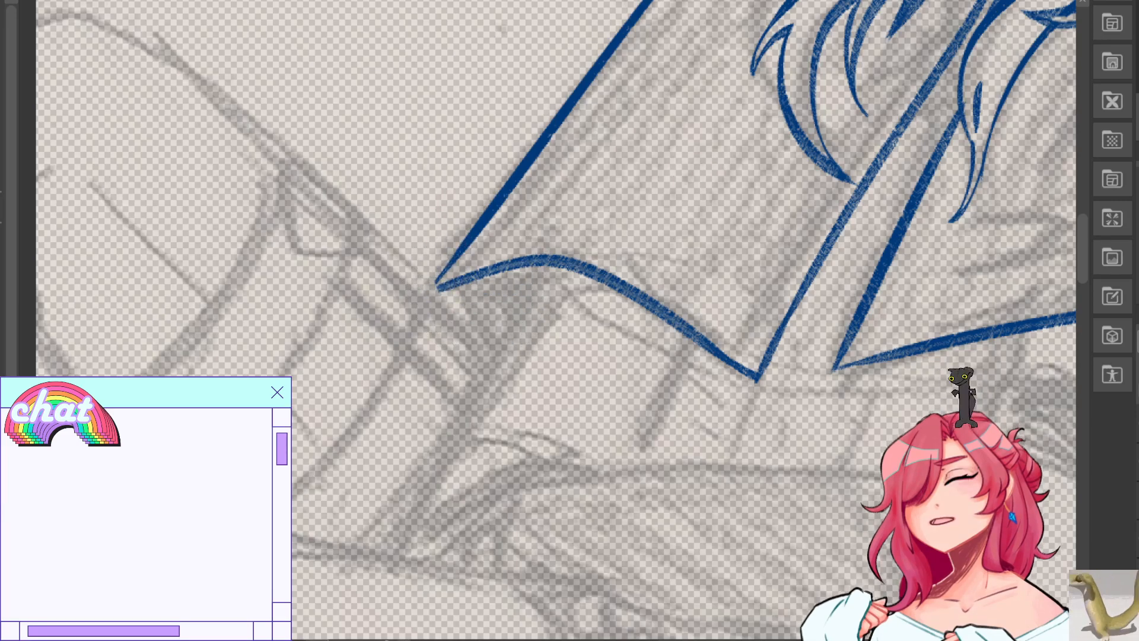
# Redraw the outer half of the far hem as a flatter curve running into the outer corner.
pyautogui.moveTo(504, 207)
pyautogui.mouseDown()
pyautogui.moveTo(901, 441)
pyautogui.moveTo(174, 340)
pyautogui.moveTo(539, 304)
pyautogui.moveTo(538, 208)
pyautogui.mouseUp()
pyautogui.moveTo(560, 275)
pyautogui.mouseDown()
pyautogui.moveTo(593, 264)
pyautogui.moveTo(676, 294)
pyautogui.mouseUp()
pyautogui.moveTo(471, 279)
pyautogui.mouseDown()
pyautogui.moveTo(546, 277)
pyautogui.moveTo(710, 307)
pyautogui.moveTo(710, 321)
pyautogui.mouseUp()
pyautogui.hotkey('ctrl', 'z')
pyautogui.hotkey('ctrl', 'z')
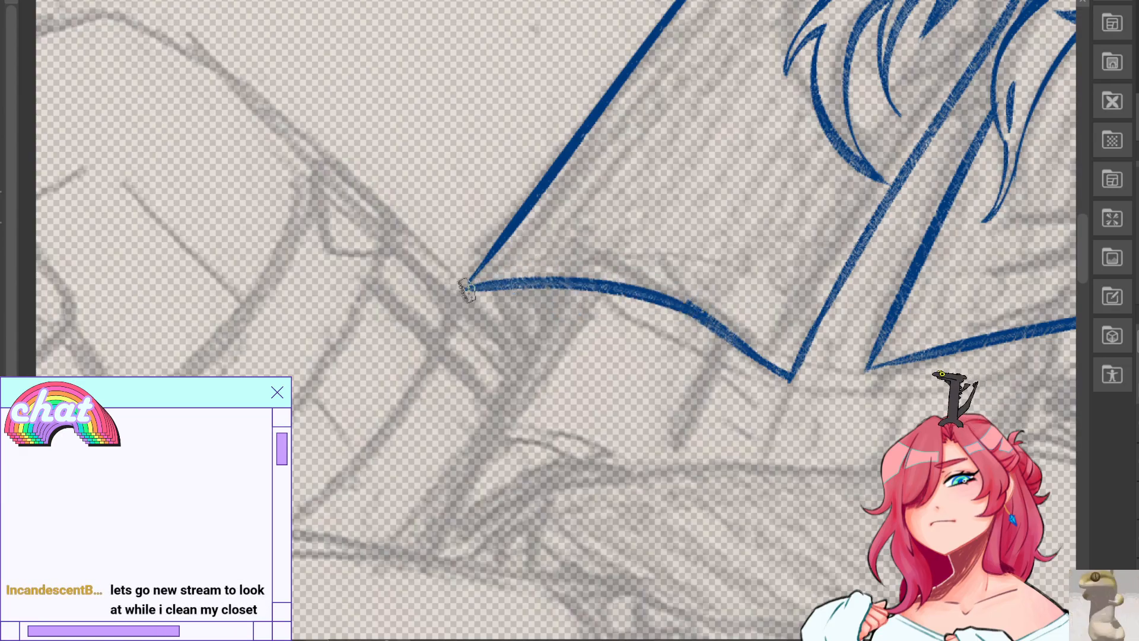
# Add a short stroke inward from the far hem's outer corner as the garment's underside fold.
pyautogui.moveTo(466, 288)
pyautogui.mouseDown()
pyautogui.moveTo(548, 331)
pyautogui.moveTo(574, 316)
pyautogui.mouseUp()
pyautogui.hotkey('ctrl', 'z')
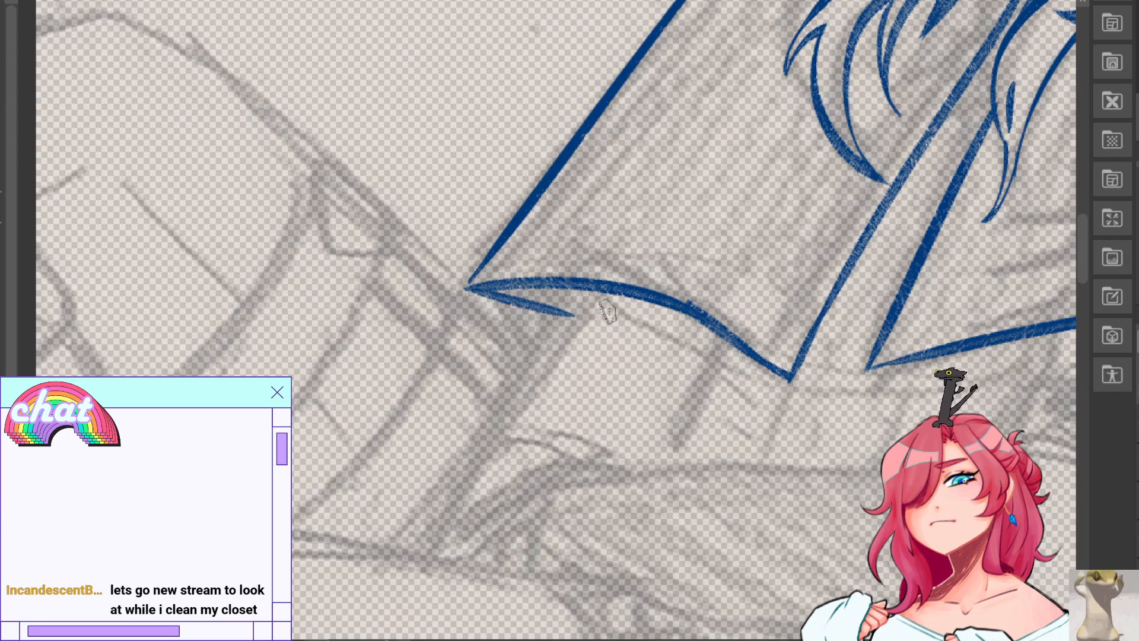
pyautogui.press('h')
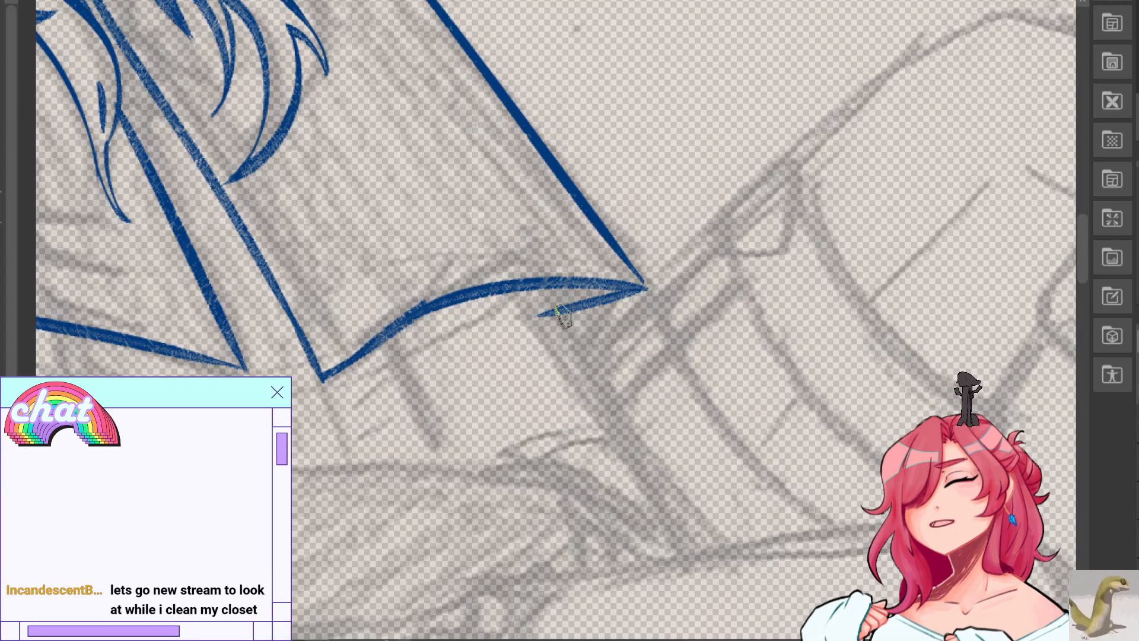
# Ink the far arm's outer line in a slight curve from beneath the hem down toward the lap.
pyautogui.moveTo(532, 320)
pyautogui.mouseDown()
pyautogui.moveTo(552, 309)
pyautogui.moveTo(678, 555)
pyautogui.mouseUp()
pyautogui.hotkey('ctrl', 'z')
pyautogui.moveTo(559, 288); pyautogui.dragTo(680, 562)
pyautogui.hotkey('ctrl', 'z')
pyautogui.hotkey('ctrl', 'z')
pyautogui.moveTo(558, 286)
pyautogui.mouseDown()
pyautogui.moveTo(688, 564)
pyautogui.moveTo(669, 534)
pyautogui.mouseUp()
pyautogui.hotkey('ctrl', 'z')
pyautogui.hotkey('ctrl', 'z')
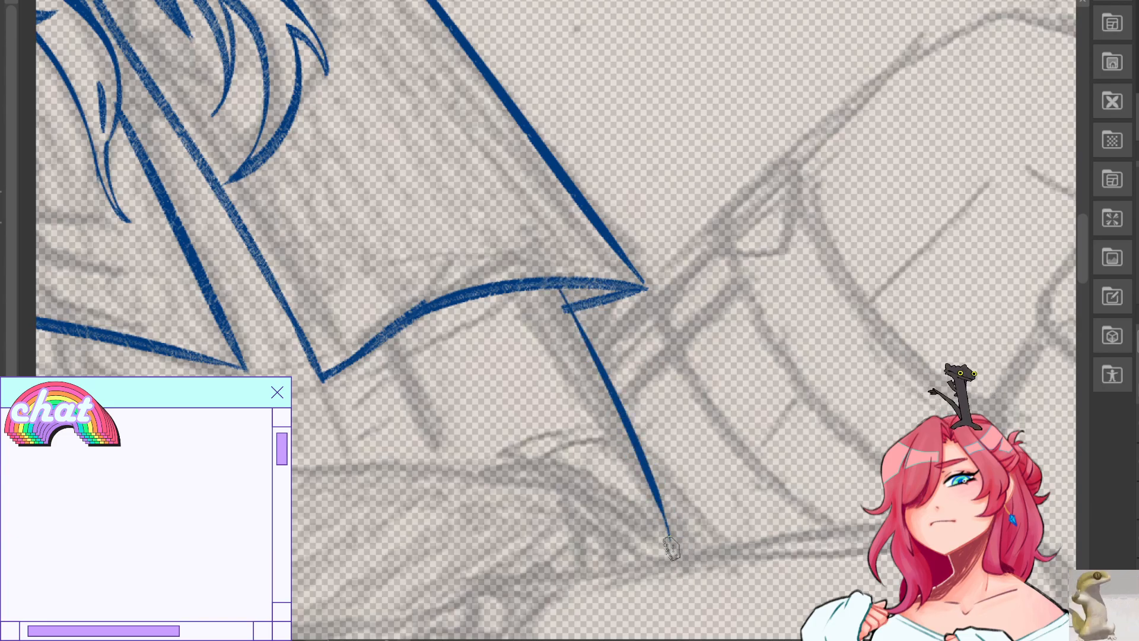
# Connect the upper end of the far arm's outer line to the hem beside the underside fold.
pyautogui.press('h')
pyautogui.moveTo(719, 343); pyautogui.dragTo(667, 485)
pyautogui.hotkey('ctrl', 'z')
pyautogui.hotkey('ctrl', 'z')
pyautogui.hotkey('ctrl', 'z')
pyautogui.moveTo(558, 286); pyautogui.dragTo(496, 403)
pyautogui.hotkey('ctrl', 'z')
pyautogui.hotkey('ctrl', 'z')
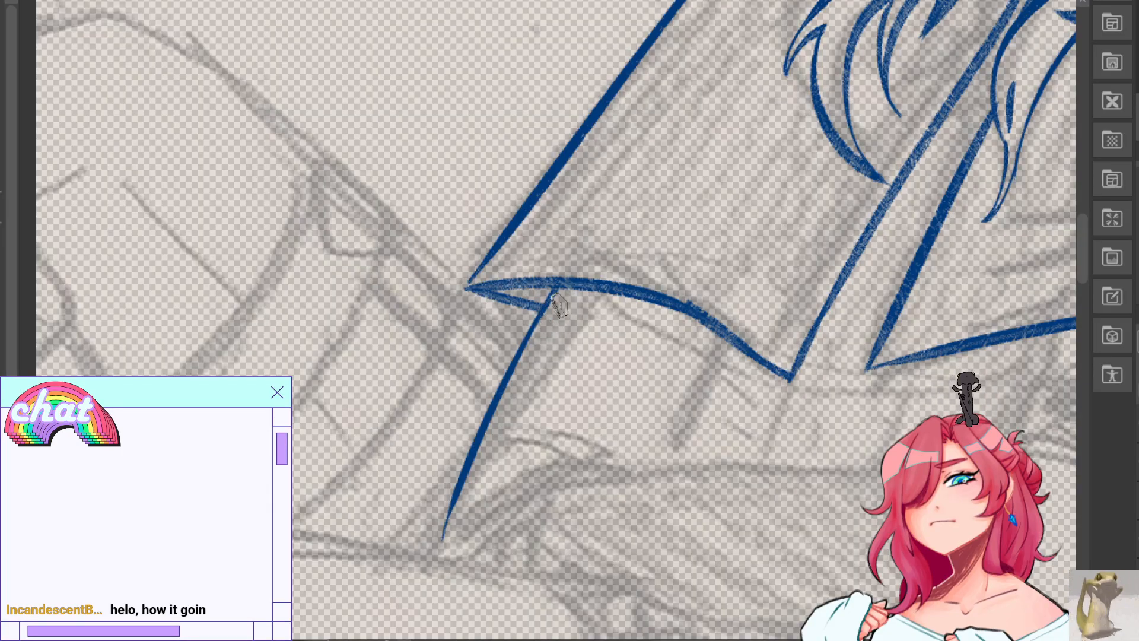
# Ink the far arm's short inner line from the hem down to the sketched forearm.
pyautogui.press('h')
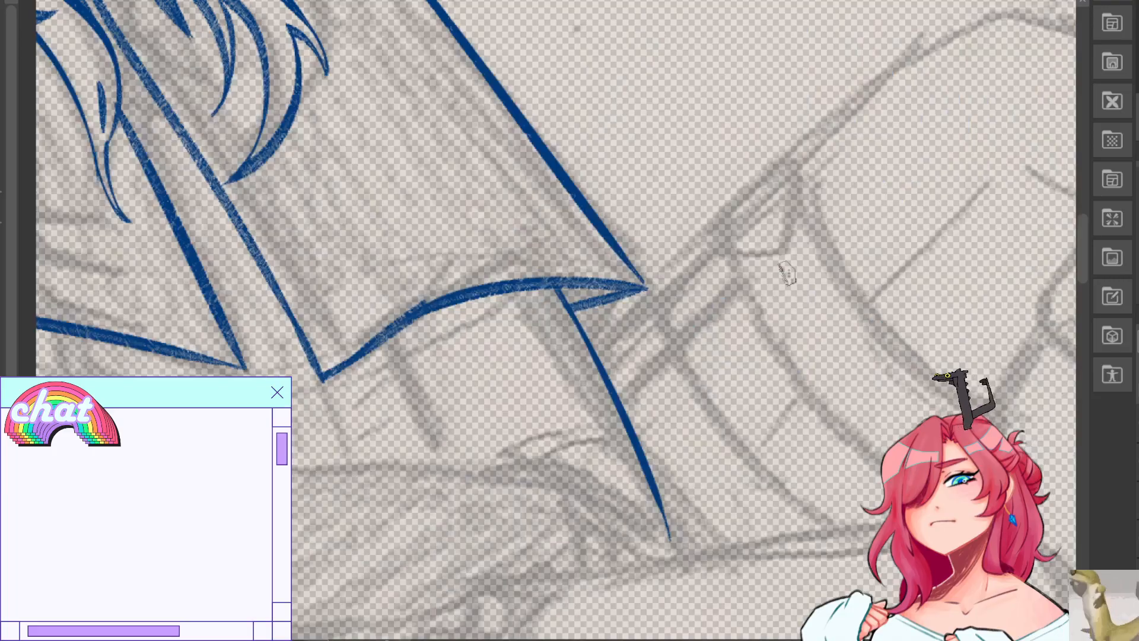
pyautogui.moveTo(385, 344); pyautogui.dragTo(439, 460)
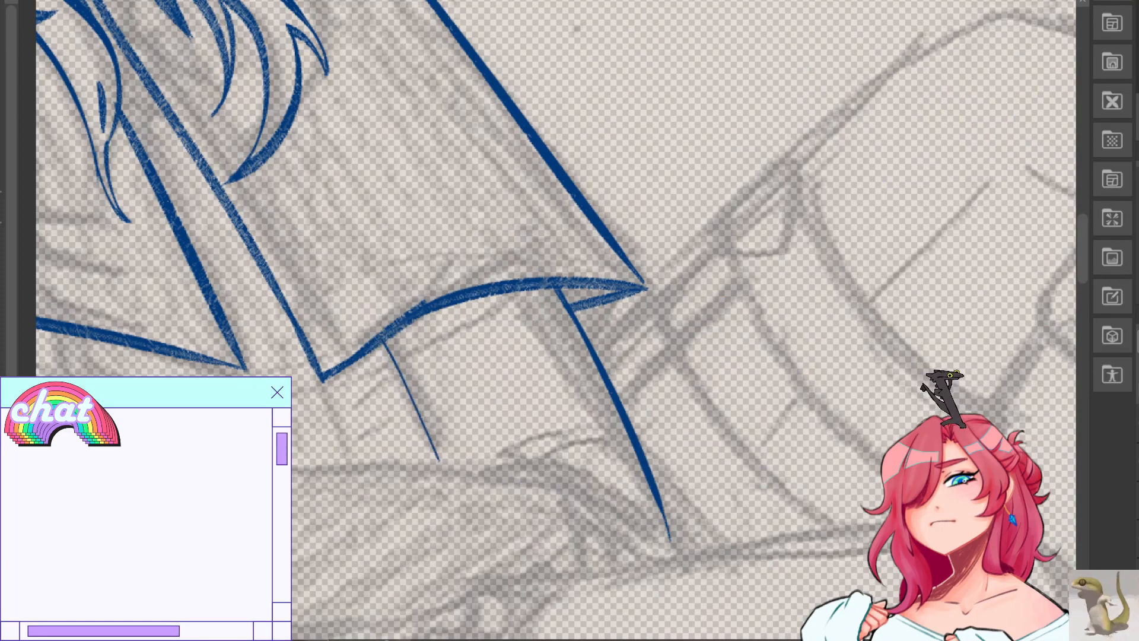
pyautogui.press('h')
pyautogui.moveTo(726, 338); pyautogui.dragTo(670, 473)
pyautogui.hotkey('ctrl', 'z')
pyautogui.hotkey('ctrl', 'z')
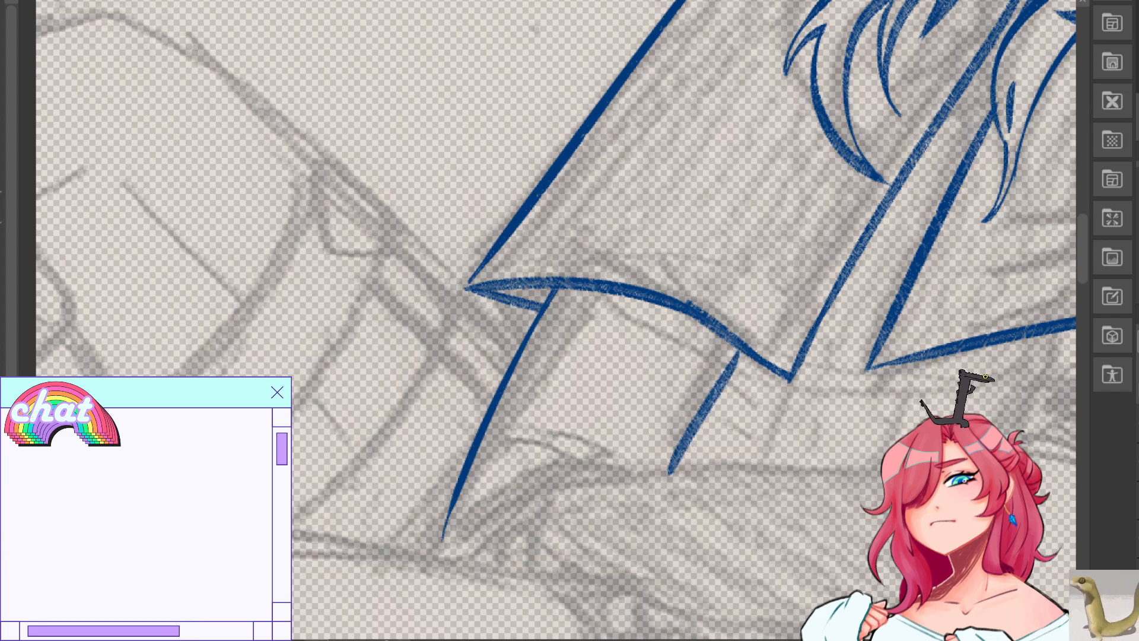
# Examine the whole figure's line art and the face, hair and halo sketch in normal and mirrored view.
pyautogui.moveTo(474, 563)
pyautogui.mouseDown()
pyautogui.moveTo(808, 331)
pyautogui.moveTo(493, 32)
pyautogui.moveTo(298, 199)
pyautogui.moveTo(326, 333)
pyautogui.moveTo(328, 431)
pyautogui.moveTo(162, 462)
pyautogui.moveTo(162, 400)
pyautogui.mouseUp()
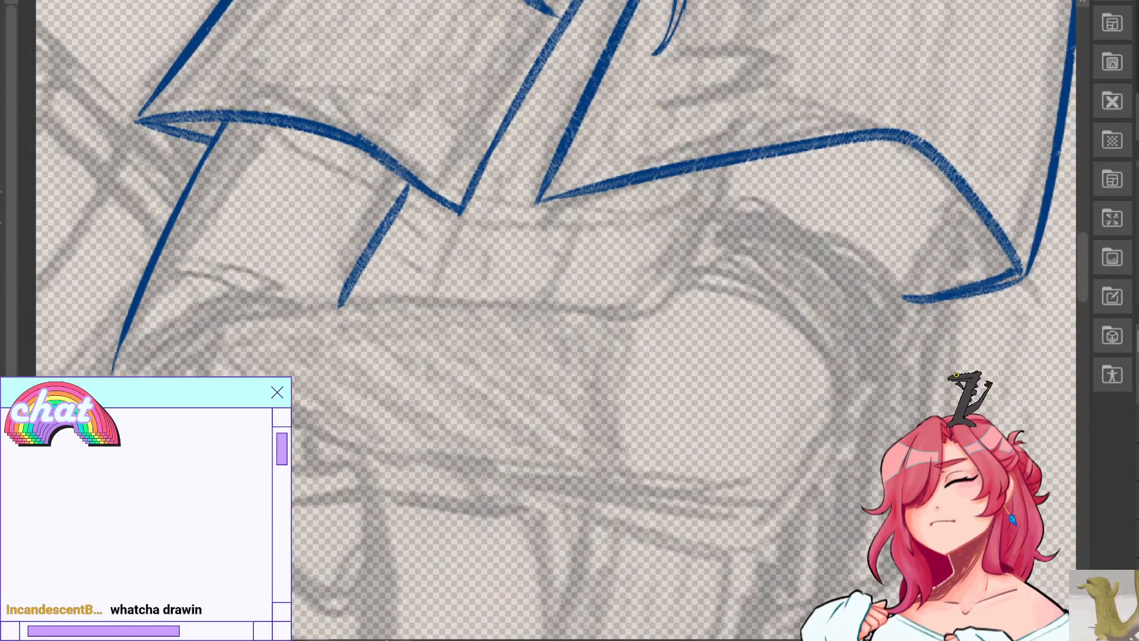
pyautogui.hotkey('ctrl', '-')
pyautogui.hotkey('ctrl', '-')
pyautogui.hotkey('ctrl', '-')
pyautogui.hotkey('ctrl', '-')
pyautogui.press('h')
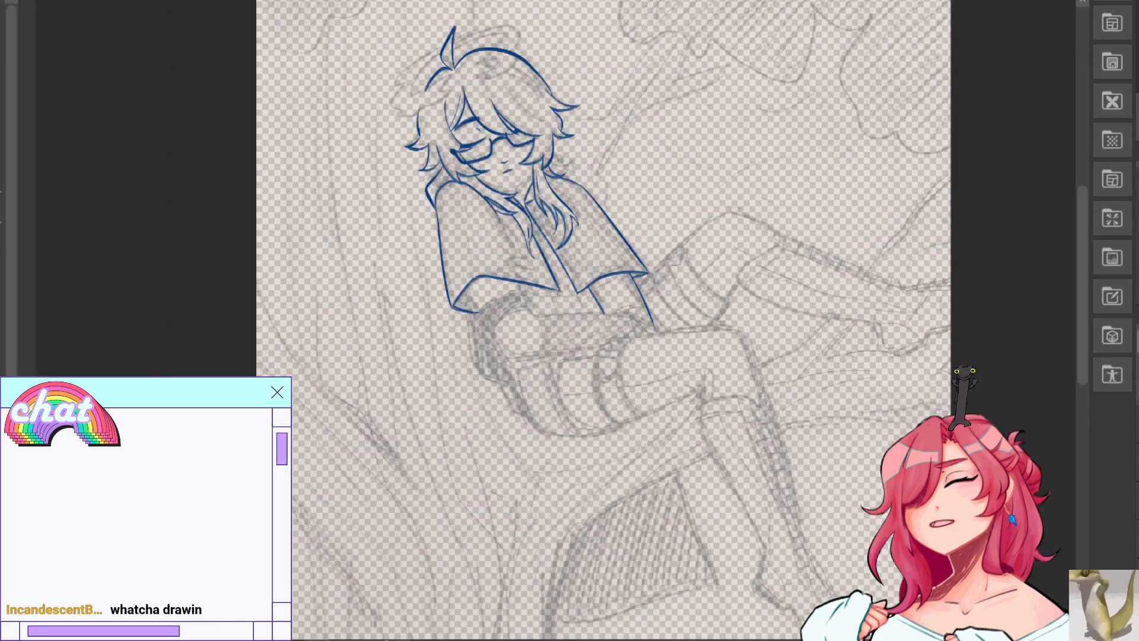
pyautogui.hotkey('ctrl', '+')
pyautogui.moveTo(569, 237)
pyautogui.mouseDown()
pyautogui.moveTo(580, 248)
pyautogui.moveTo(481, 444)
pyautogui.moveTo(457, 407)
pyautogui.mouseUp()
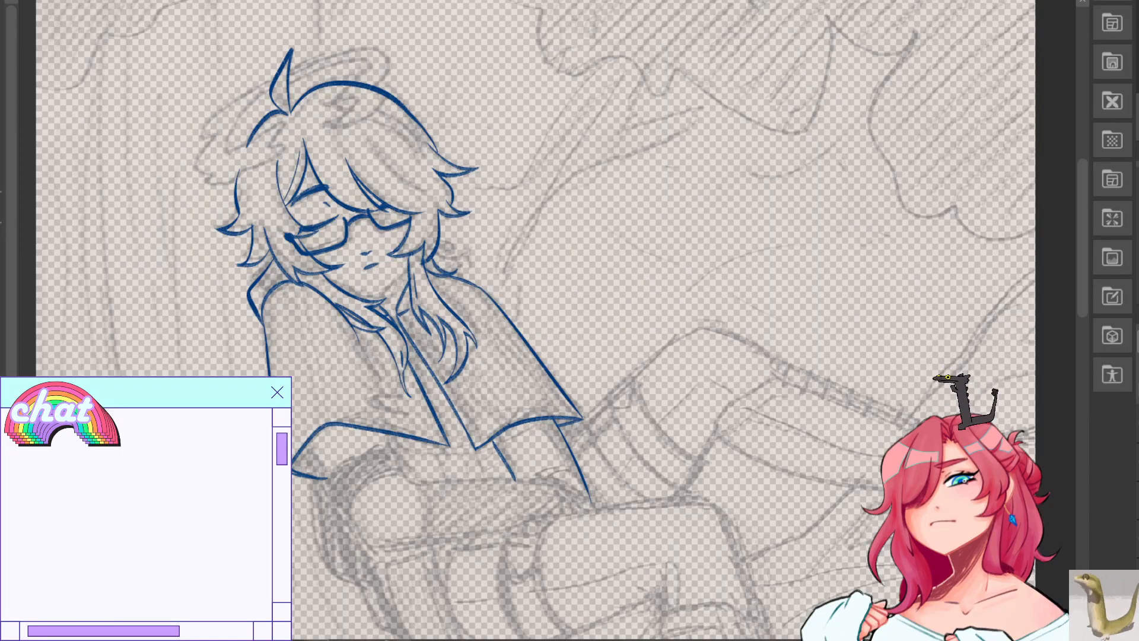
pyautogui.moveTo(533, 356)
pyautogui.mouseDown()
pyautogui.moveTo(565, 267)
pyautogui.moveTo(602, 269)
pyautogui.mouseUp()
pyautogui.hotkey('ctrl', '+')
pyautogui.hotkey('ctrl', '+')
pyautogui.hotkey('ctrl', '+')
pyautogui.moveTo(451, 72); pyautogui.dragTo(688, 569)
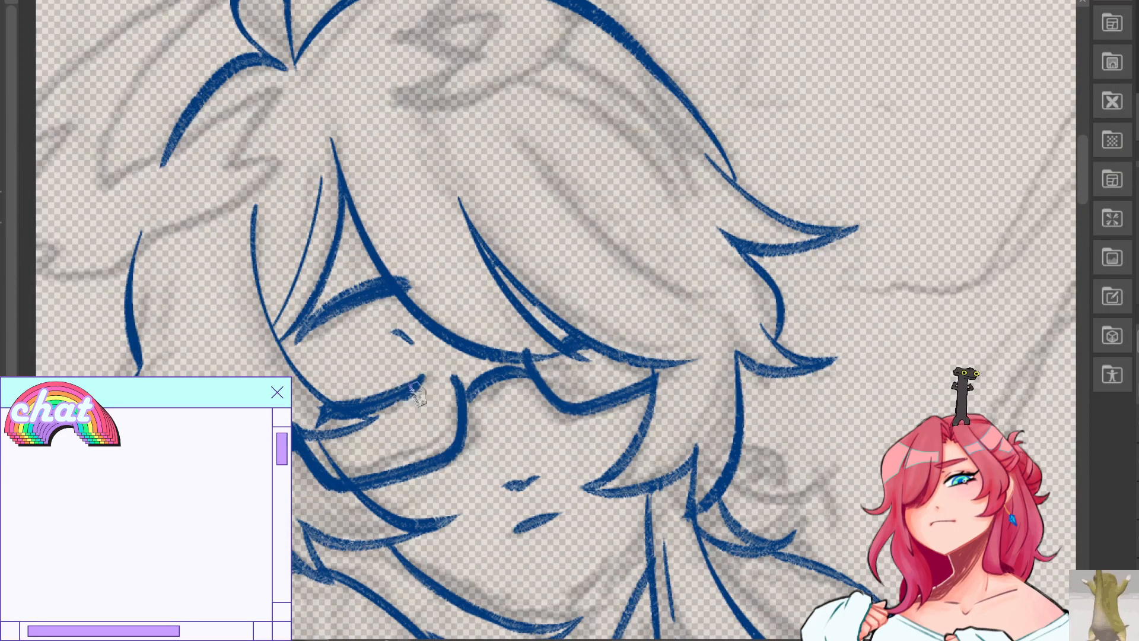
pyautogui.press('h')
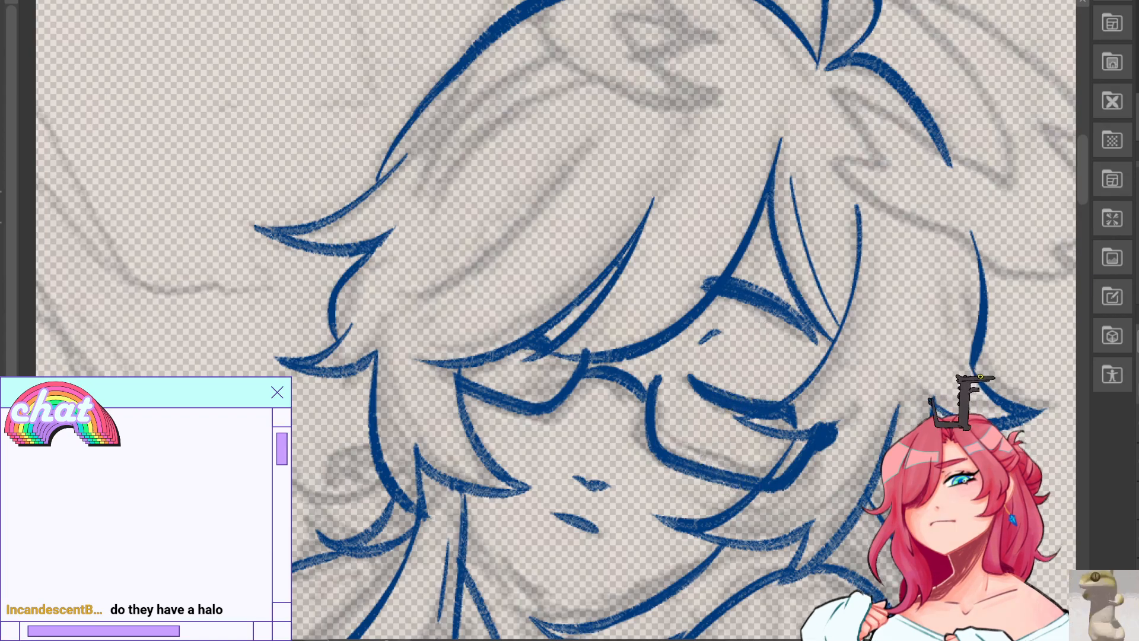
pyautogui.hotkey('ctrl', '-')
pyautogui.hotkey('ctrl', '-')
pyautogui.moveTo(683, 285)
pyautogui.mouseDown()
pyautogui.moveTo(652, 419)
pyautogui.moveTo(571, 296)
pyautogui.mouseUp()
pyautogui.press('h')
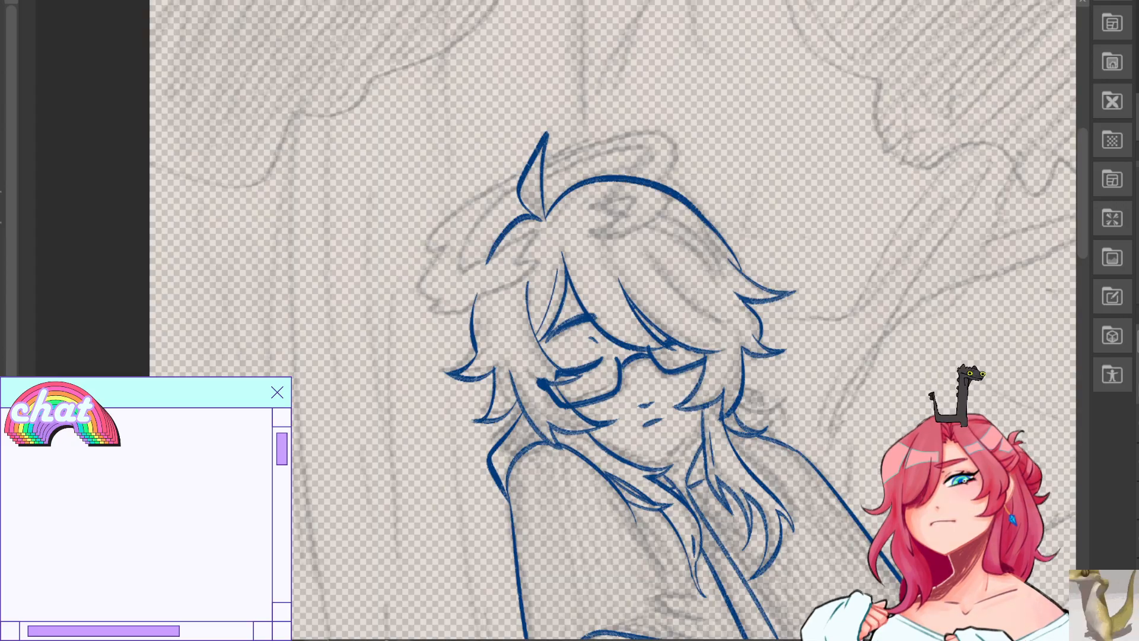
pyautogui.moveTo(682, 380); pyautogui.dragTo(546, 259)
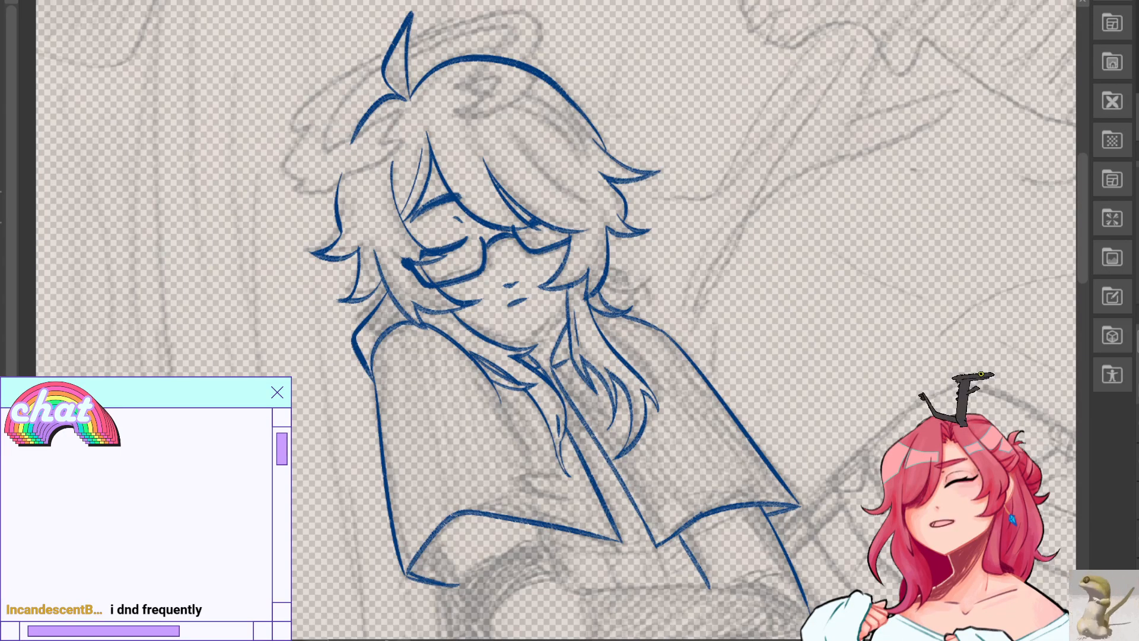
# Replace the far hem with a smooth wave from the outer corner to the front opening's lower tip.
pyautogui.moveTo(682, 439)
pyautogui.mouseDown()
pyautogui.moveTo(532, 170)
pyautogui.moveTo(561, 183)
pyautogui.moveTo(107, 435)
pyautogui.moveTo(501, 300)
pyautogui.moveTo(545, 349)
pyautogui.moveTo(468, 410)
pyautogui.moveTo(628, 303)
pyautogui.moveTo(733, 286)
pyautogui.moveTo(897, 301)
pyautogui.mouseUp()
pyautogui.hotkey('ctrl', '+')
pyautogui.hotkey('ctrl', '+')
pyautogui.hotkey('ctrl', '+')
pyautogui.press('h')
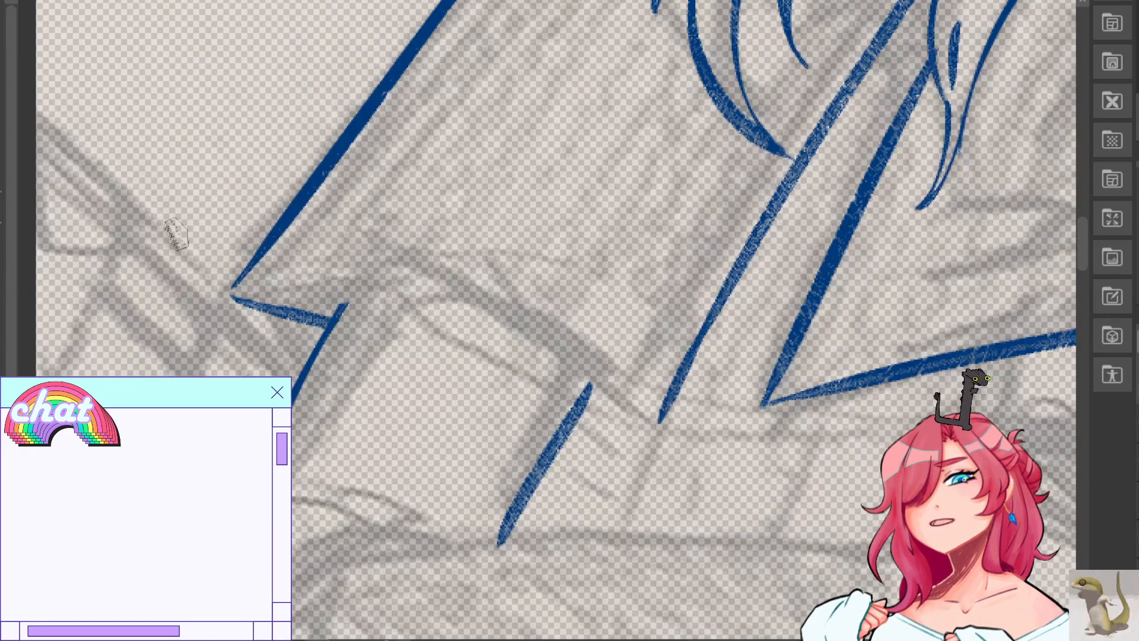
pyautogui.moveTo(216, 293)
pyautogui.mouseDown()
pyautogui.moveTo(334, 294)
pyautogui.moveTo(297, 289)
pyautogui.moveTo(581, 353)
pyautogui.moveTo(601, 386)
pyautogui.moveTo(267, 283)
pyautogui.moveTo(639, 392)
pyautogui.mouseUp()
pyautogui.hotkey('ctrl', 'z')
pyautogui.hotkey('ctrl', 'z')
pyautogui.hotkey('ctrl', 'z')
pyautogui.hotkey('ctrl', 'z')
pyautogui.moveTo(232, 291)
pyautogui.mouseDown()
pyautogui.moveTo(566, 352)
pyautogui.moveTo(639, 394)
pyautogui.mouseUp()
pyautogui.hotkey('ctrl', 'z')
pyautogui.hotkey('ctrl', 'z')
pyautogui.moveTo(233, 291)
pyautogui.mouseDown()
pyautogui.moveTo(589, 386)
pyautogui.moveTo(662, 423)
pyautogui.mouseUp()
pyautogui.hotkey('ctrl', 'z')
pyautogui.moveTo(588, 387); pyautogui.dragTo(663, 423)
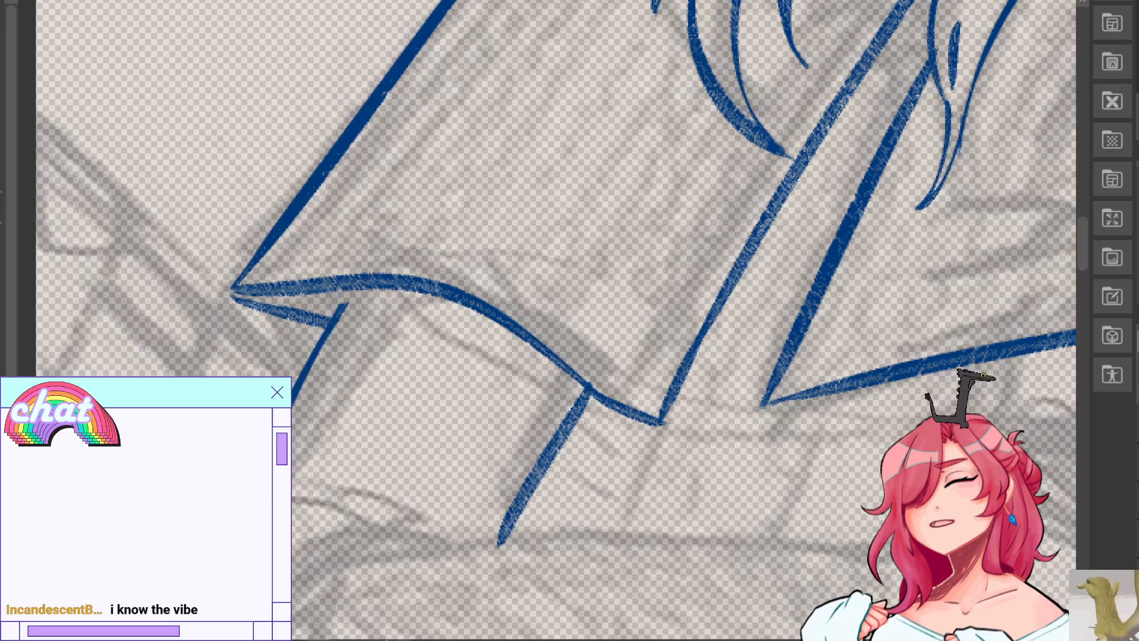
# Tidy the underside fold stroke and erase the far garment's outer corner and the lower part of its outer edge.
pyautogui.press('h')
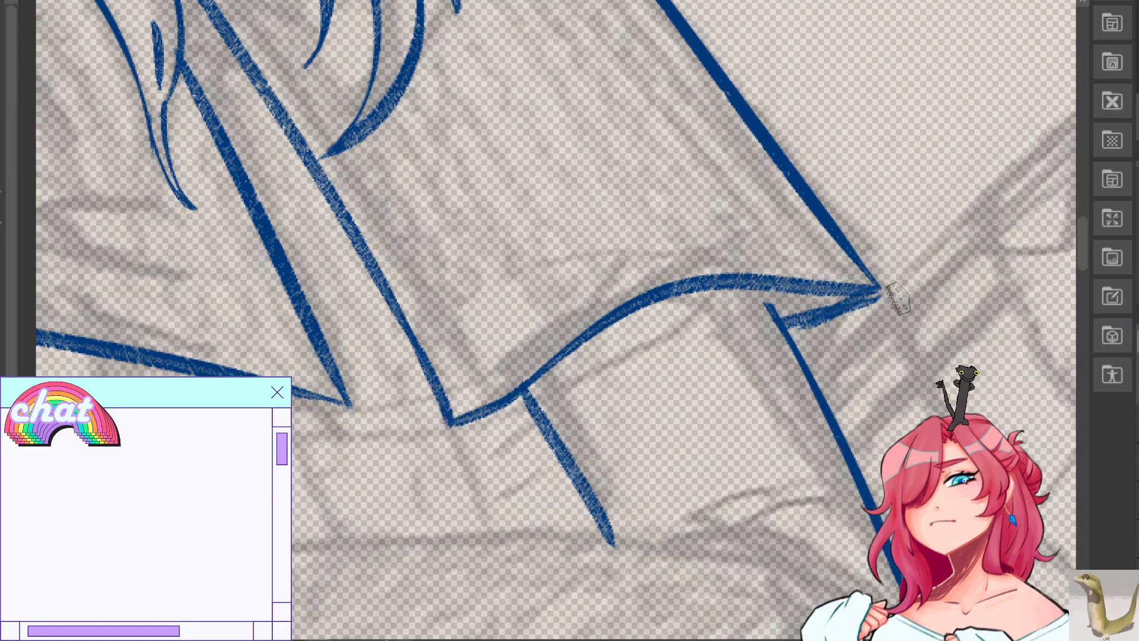
pyautogui.hotkey('ctrl', 'z')
pyautogui.moveTo(863, 298)
pyautogui.mouseDown()
pyautogui.moveTo(800, 324)
pyautogui.moveTo(810, 321)
pyautogui.mouseUp()
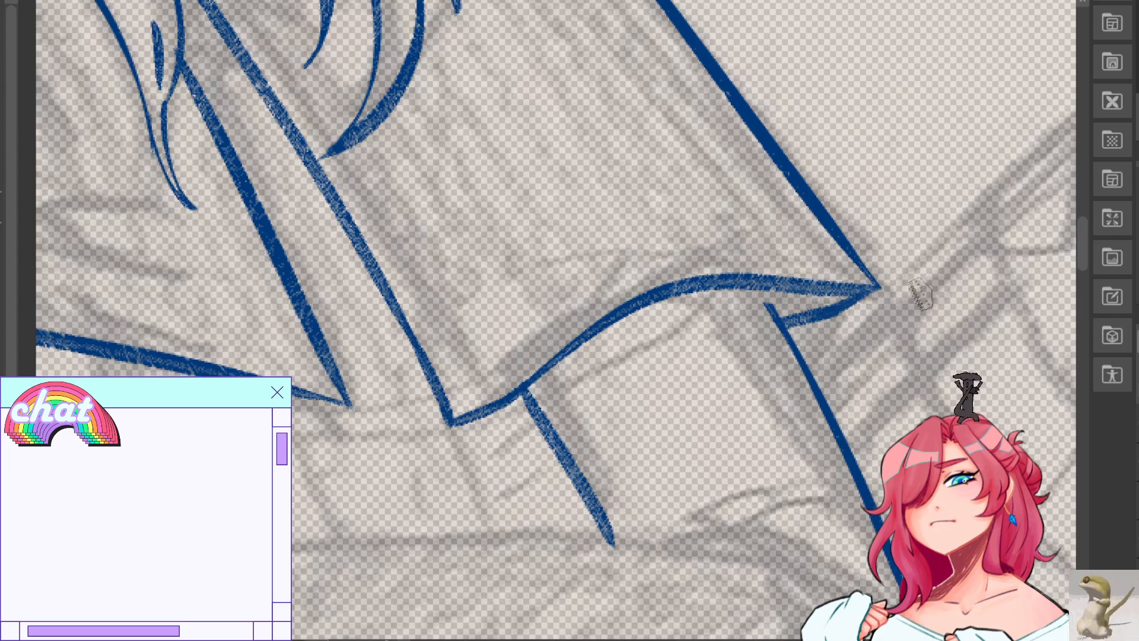
pyautogui.hotkey('ctrl', 'z')
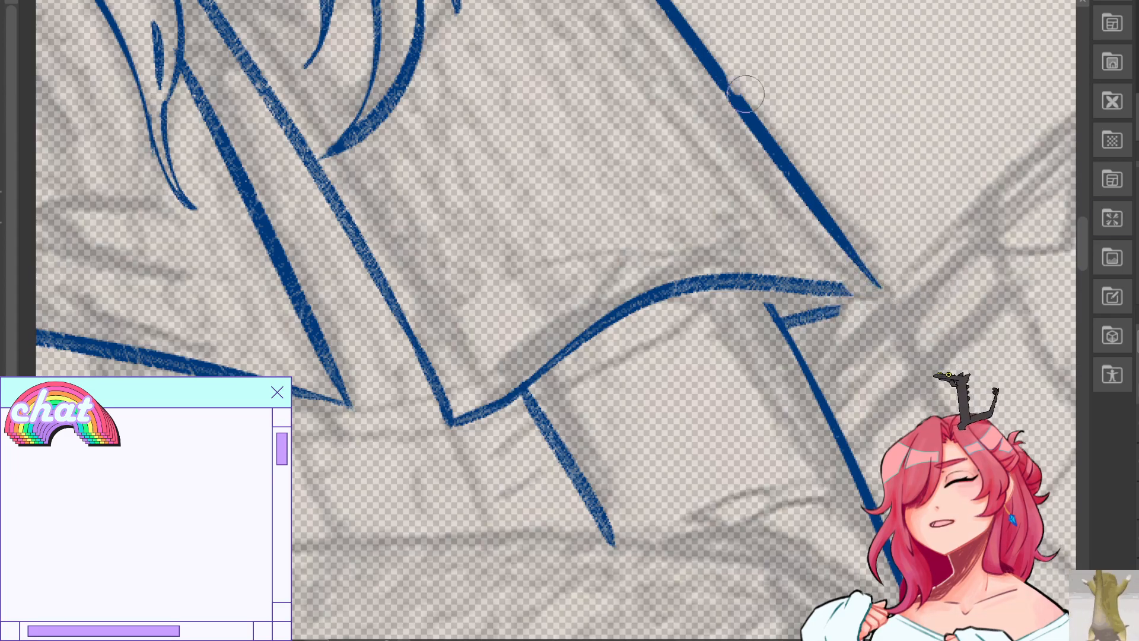
pyautogui.hotkey('ctrl', 'z')
pyautogui.hotkey('ctrl', '-')
pyautogui.hotkey('ctrl', '-')
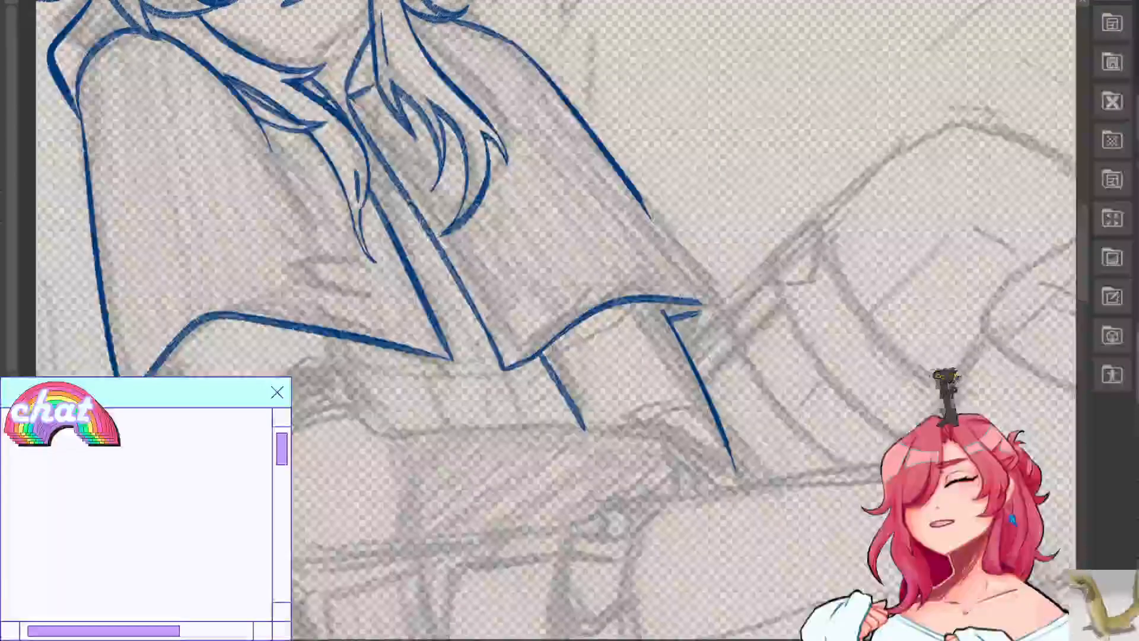
# Redraw the lower part of the far outer edge so it tapers down to the shortened hem.
pyautogui.keyDown('space'); pyautogui.moveTo(901, 40); pyautogui.dragTo(944, 212); pyautogui.keyUp('space')
pyautogui.moveTo(606, 271); pyautogui.dragTo(740, 440)
pyautogui.hotkey('ctrl', 'z')
pyautogui.moveTo(584, 240)
pyautogui.mouseDown()
pyautogui.moveTo(708, 417)
pyautogui.moveTo(694, 390)
pyautogui.moveTo(588, 252)
pyautogui.moveTo(741, 473)
pyautogui.mouseUp()
pyautogui.hotkey('ctrl', 'z')
pyautogui.hotkey('ctrl', 'z')
pyautogui.moveTo(589, 249); pyautogui.dragTo(750, 479)
pyautogui.hotkey('ctrl', 'z')
pyautogui.hotkey('ctrl', 'z')
pyautogui.moveTo(596, 256)
pyautogui.mouseDown()
pyautogui.moveTo(748, 481)
pyautogui.moveTo(349, 140)
pyautogui.moveTo(390, 184)
pyautogui.mouseUp()
pyautogui.hotkey('ctrl', '+')
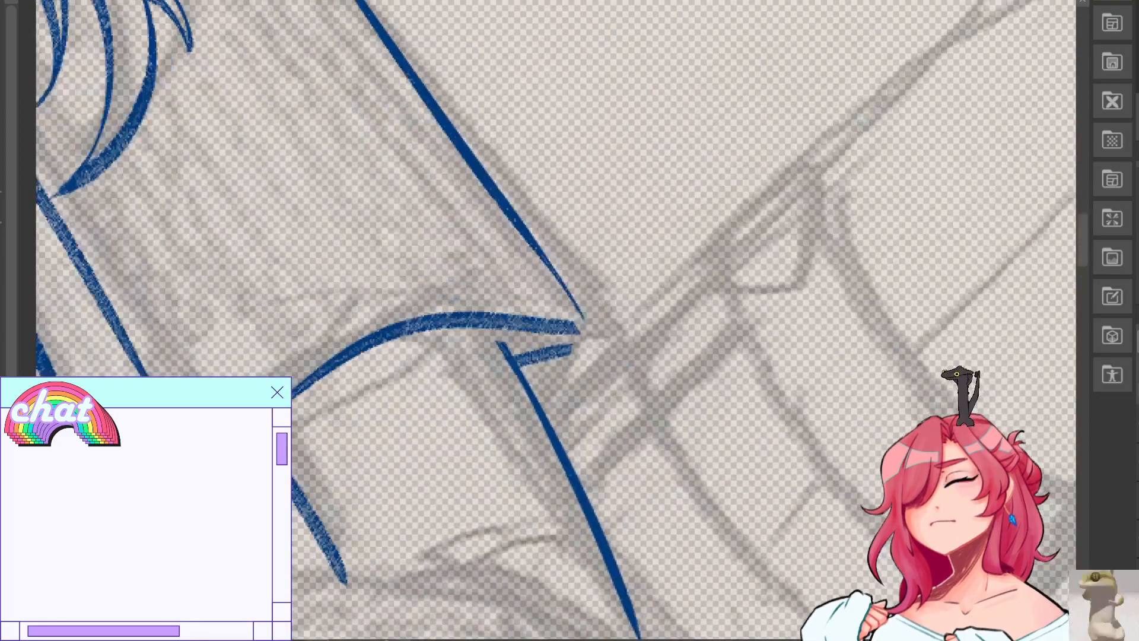
# Close the gap between the far hem, outer edge and underside fold and trim the corner to a point.
pyautogui.hotkey('ctrl', 'z')
pyautogui.moveTo(585, 325)
pyautogui.mouseDown()
pyautogui.moveTo(576, 352)
pyautogui.moveTo(586, 333)
pyautogui.mouseUp()
pyautogui.press('e')
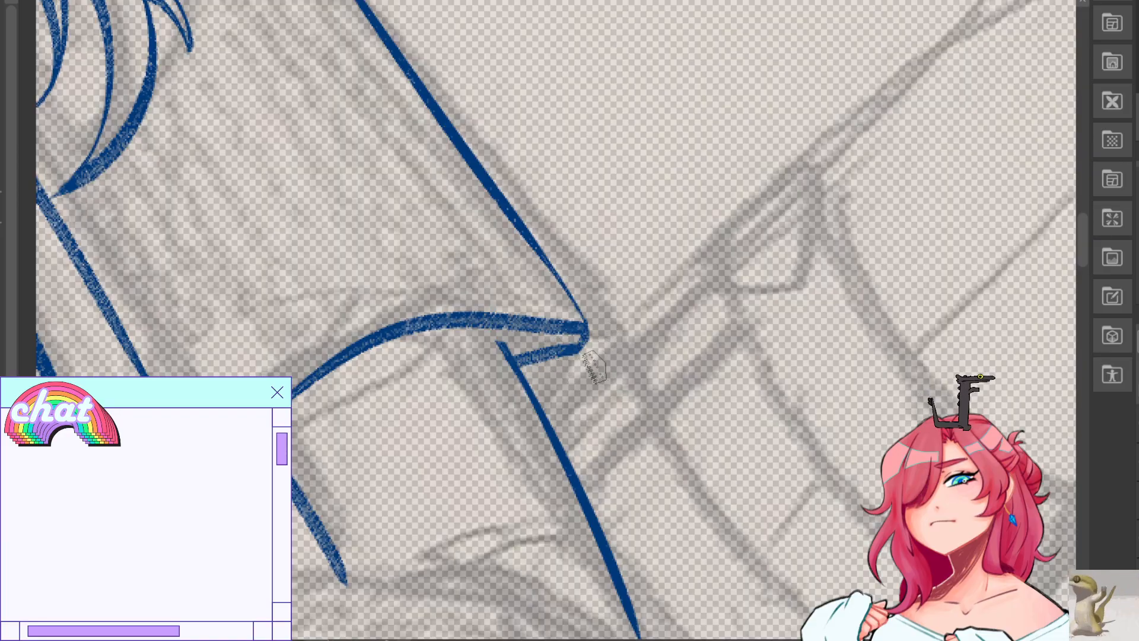
pyautogui.moveTo(580, 339)
pyautogui.mouseDown()
pyautogui.moveTo(610, 328)
pyautogui.moveTo(584, 356)
pyautogui.mouseUp()
pyautogui.hotkey('ctrl', 'z')
pyautogui.press('e')
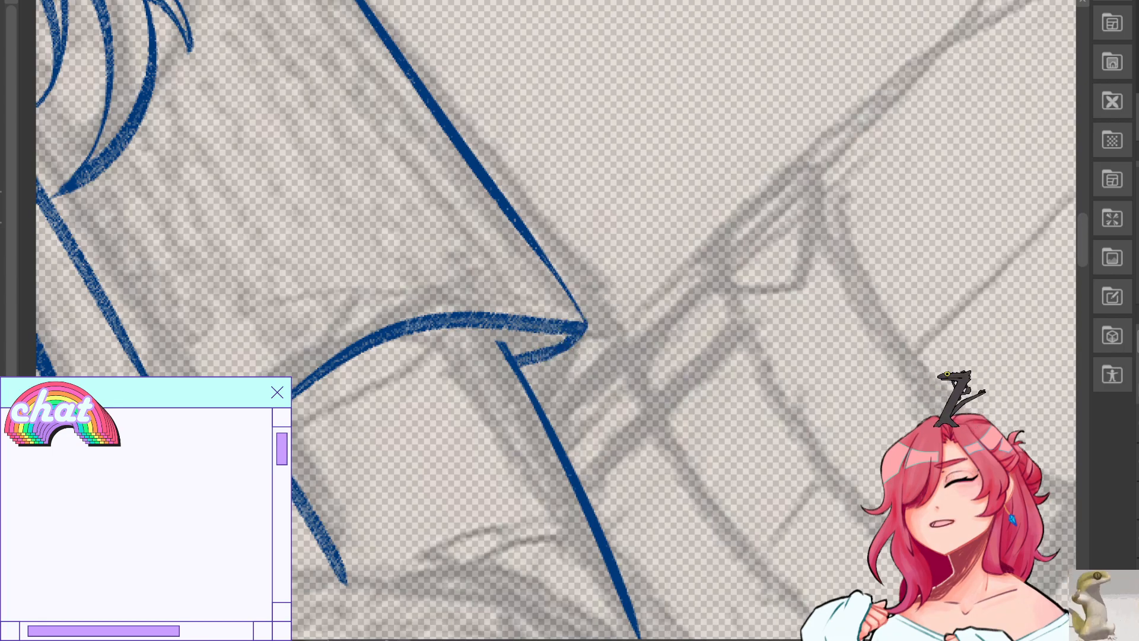
# Ink the near arm's outer line from the arched hem down to the end of the underside fold.
pyautogui.moveTo(488, 328)
pyautogui.mouseDown()
pyautogui.moveTo(515, 366)
pyautogui.moveTo(510, 354)
pyautogui.moveTo(514, 365)
pyautogui.moveTo(867, 54)
pyautogui.mouseUp()
pyautogui.moveTo(178, 176); pyautogui.dragTo(579, 315)
pyautogui.moveTo(267, 255); pyautogui.dragTo(341, 385)
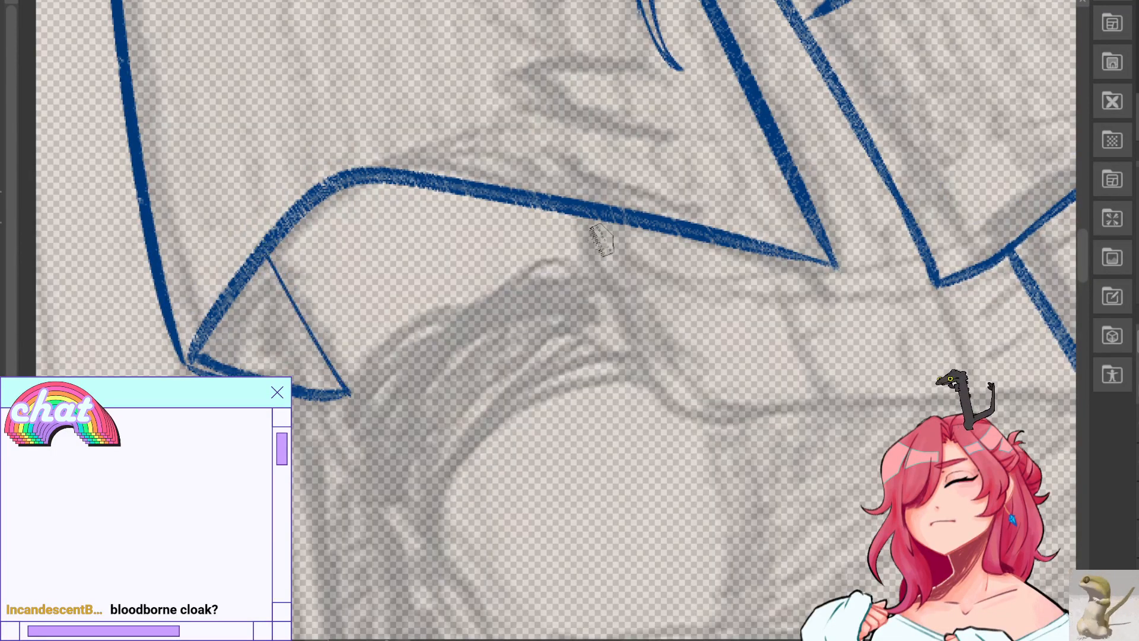
pyautogui.press('h')
pyautogui.hotkey('ctrl', 'z')
pyautogui.moveTo(845, 248); pyautogui.dragTo(772, 392)
pyautogui.hotkey('ctrl', 'z')
pyautogui.hotkey('ctrl', 'z')
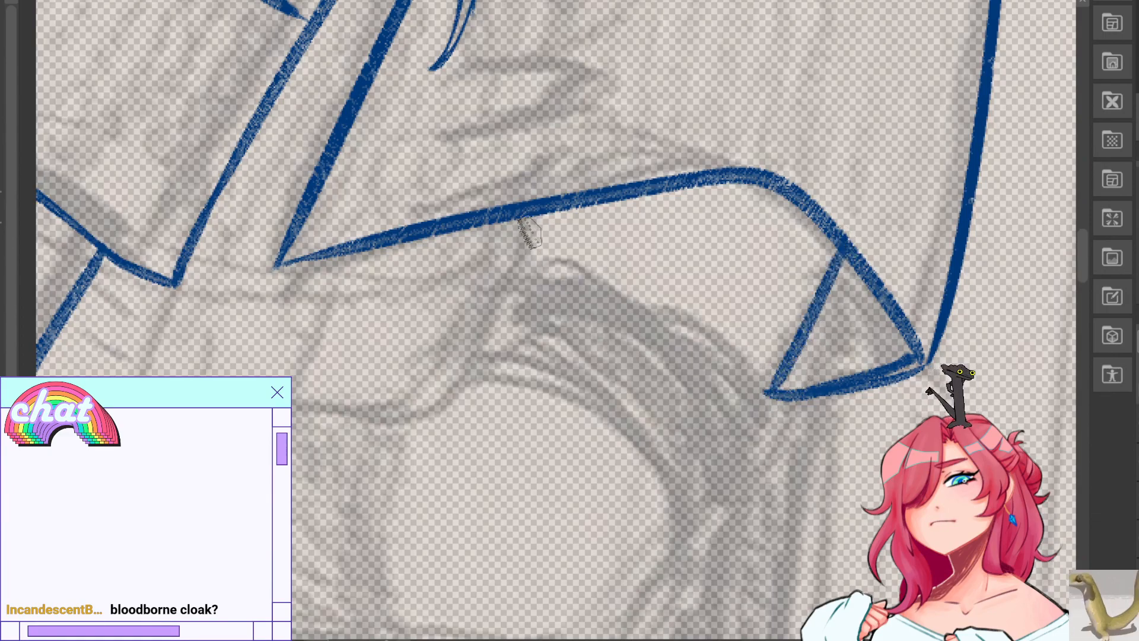
# Ink a short thin line down from the near hem for the arm's inner side.
pyautogui.press('h')
pyautogui.moveTo(577, 215)
pyautogui.mouseDown()
pyautogui.moveTo(602, 274)
pyautogui.moveTo(343, 436)
pyautogui.mouseUp()
pyautogui.hotkey('ctrl', 'z')
pyautogui.hotkey('ctrl', 'z')
pyautogui.moveTo(611, 282)
pyautogui.mouseDown()
pyautogui.moveTo(361, 392)
pyautogui.moveTo(347, 465)
pyautogui.moveTo(382, 460)
pyautogui.moveTo(581, 279)
pyautogui.moveTo(334, 455)
pyautogui.mouseUp()
pyautogui.hotkey('ctrl', 'z')
pyautogui.hotkey('ctrl', 'z')
pyautogui.hotkey('ctrl', 'z')
# Ink an arched curve across the near arm along the sketched dark band and continue the thin inner line below it.
pyautogui.moveTo(348, 393); pyautogui.dragTo(624, 276)
pyautogui.hotkey('ctrl', 'z')
pyautogui.moveTo(334, 415)
pyautogui.mouseDown()
pyautogui.moveTo(632, 292)
pyautogui.moveTo(394, 330)
pyautogui.moveTo(626, 276)
pyautogui.mouseUp()
pyautogui.hotkey('ctrl', 'z')
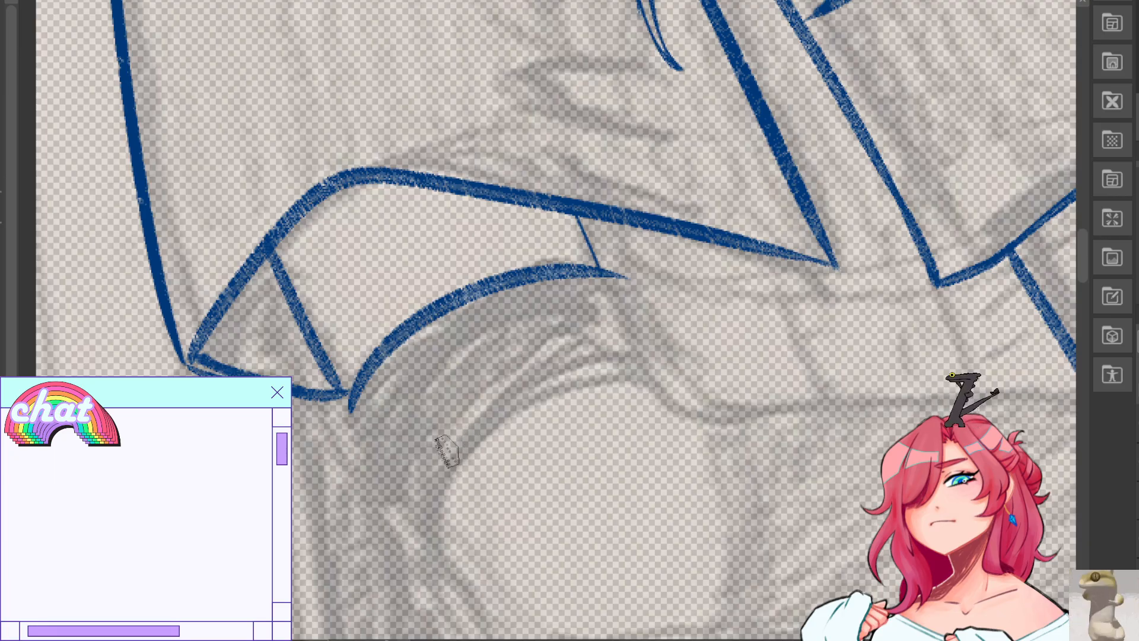
pyautogui.moveTo(620, 277); pyautogui.dragTo(656, 375)
pyautogui.hotkey('ctrl', 'z')
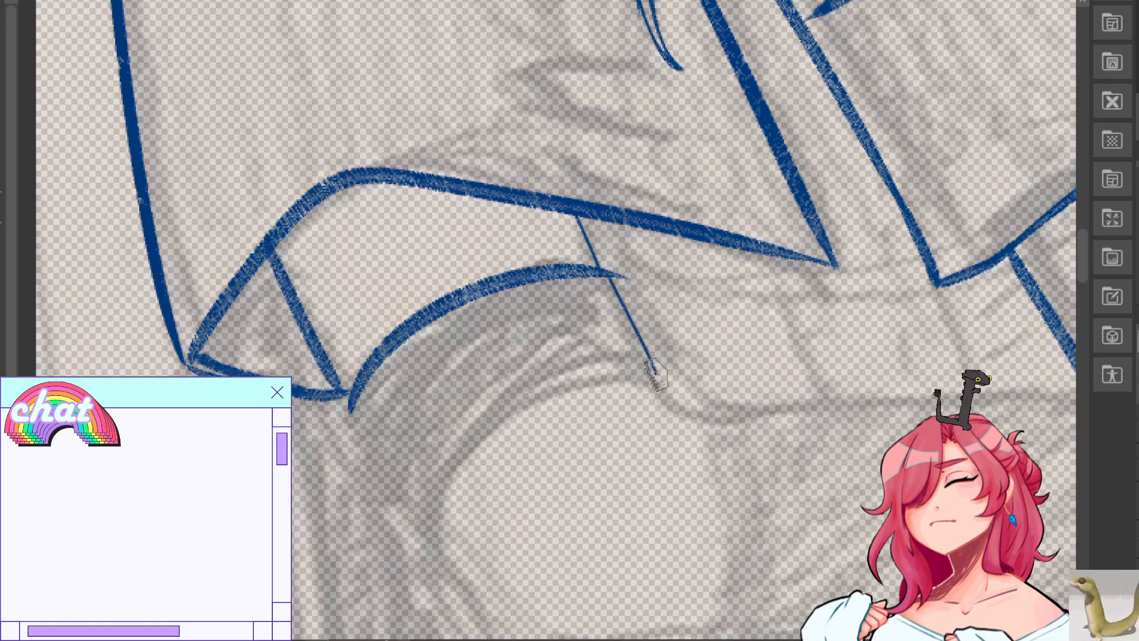
# Ink short side lines down from both ends of the arched curve across the near arm, following the sketched dark band.
pyautogui.hotkey('ctrl', 'z')
pyautogui.moveTo(613, 276); pyautogui.dragTo(655, 365)
pyautogui.moveTo(349, 407)
pyautogui.mouseDown()
pyautogui.moveTo(417, 519)
pyautogui.moveTo(404, 510)
pyautogui.mouseUp()
pyautogui.hotkey('ctrl', 'z')
pyautogui.hotkey('ctrl', 'z')
pyautogui.hotkey('ctrl', 'z')
# Ink the band's arched lower edge between the two side lines and strengthen its inner side.
pyautogui.moveTo(344, 409)
pyautogui.mouseDown()
pyautogui.moveTo(407, 505)
pyautogui.moveTo(416, 468)
pyautogui.moveTo(650, 368)
pyautogui.mouseUp()
pyautogui.hotkey('ctrl', 'z')
pyautogui.moveTo(407, 503); pyautogui.dragTo(660, 369)
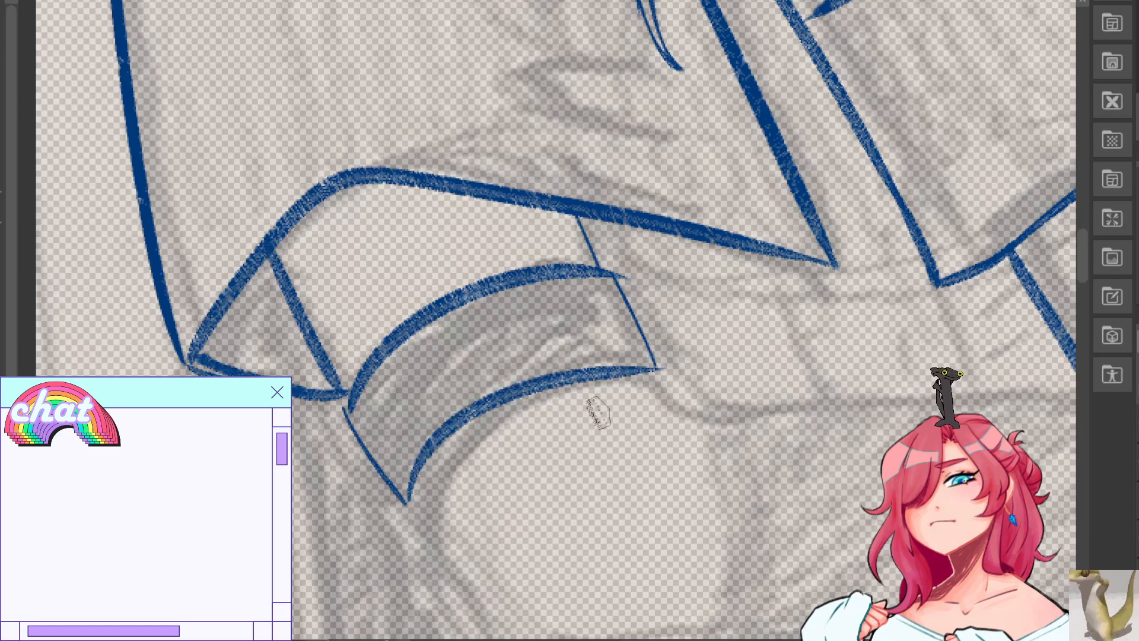
pyautogui.hotkey('ctrl', 'z')
pyautogui.moveTo(407, 503)
pyautogui.mouseDown()
pyautogui.moveTo(547, 377)
pyautogui.moveTo(660, 369)
pyautogui.mouseUp()
pyautogui.moveTo(617, 274); pyautogui.dragTo(658, 365)
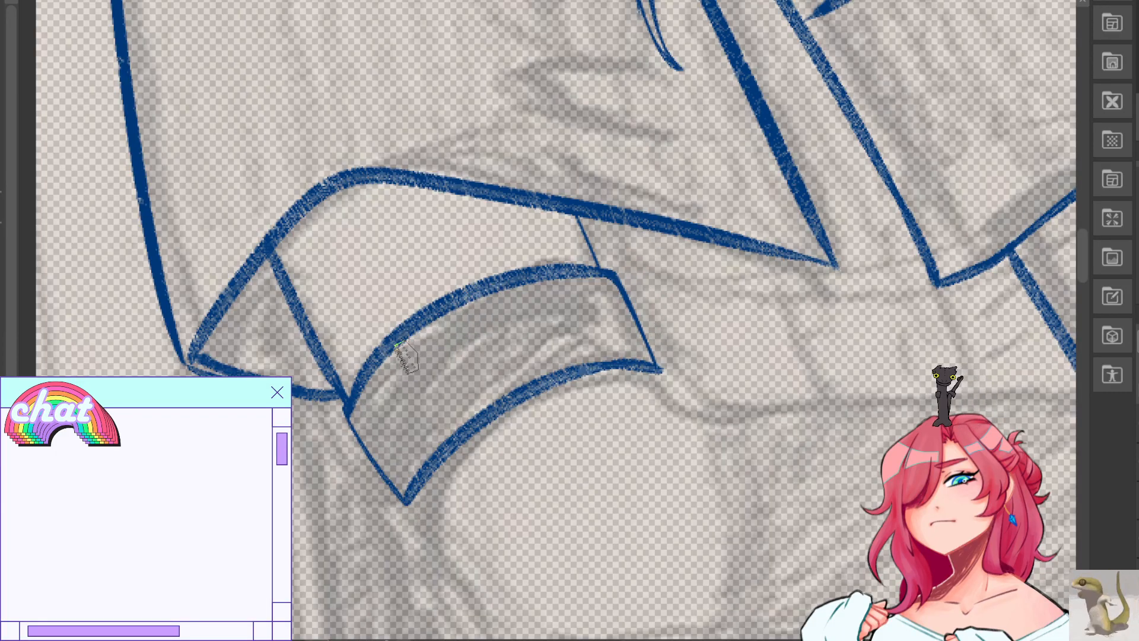
# Ink the pointed strap end inside the outer part of the arm band.
pyautogui.moveTo(425, 318)
pyautogui.mouseDown()
pyautogui.moveTo(408, 403)
pyautogui.moveTo(470, 420)
pyautogui.moveTo(489, 409)
pyautogui.mouseUp()
pyautogui.hotkey('ctrl', 'z')
pyautogui.hotkey('ctrl', 'z')
pyautogui.moveTo(409, 406); pyautogui.dragTo(496, 409)
# Ink two slanted lines across the arm band beside the strap end and thicken them slightly.
pyautogui.moveTo(489, 296); pyautogui.dragTo(528, 389)
pyautogui.hotkey('ctrl', 'z')
pyautogui.hotkey('ctrl', 'z')
pyautogui.hotkey('ctrl', 'z')
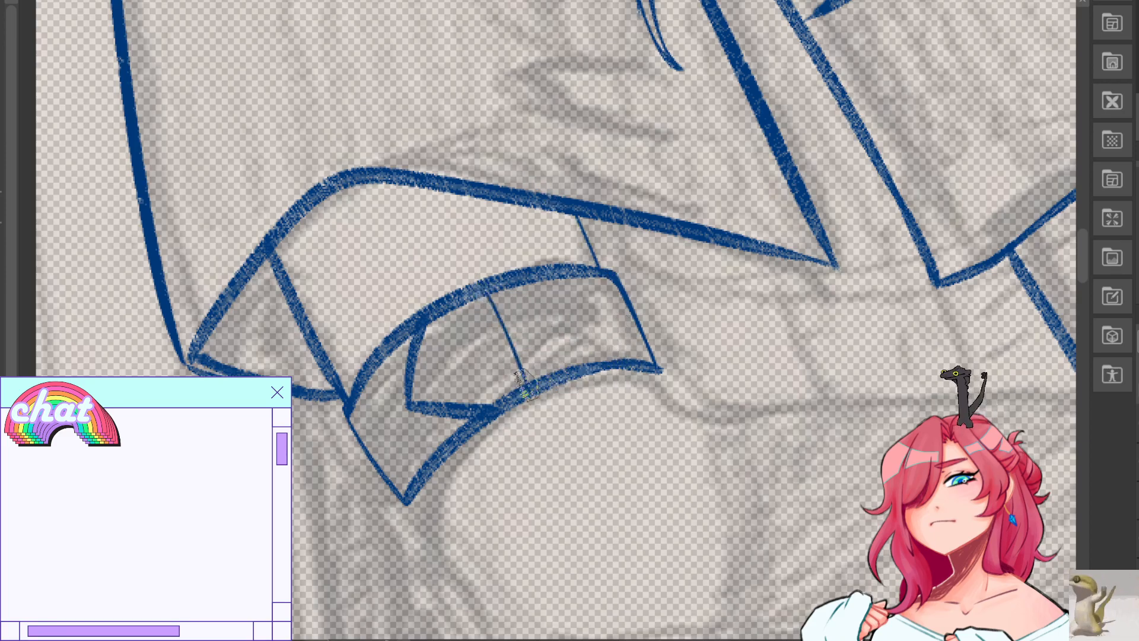
pyautogui.hotkey('ctrl', 'z')
pyautogui.moveTo(488, 293); pyautogui.dragTo(528, 386)
pyautogui.moveTo(580, 278); pyautogui.dragTo(614, 359)
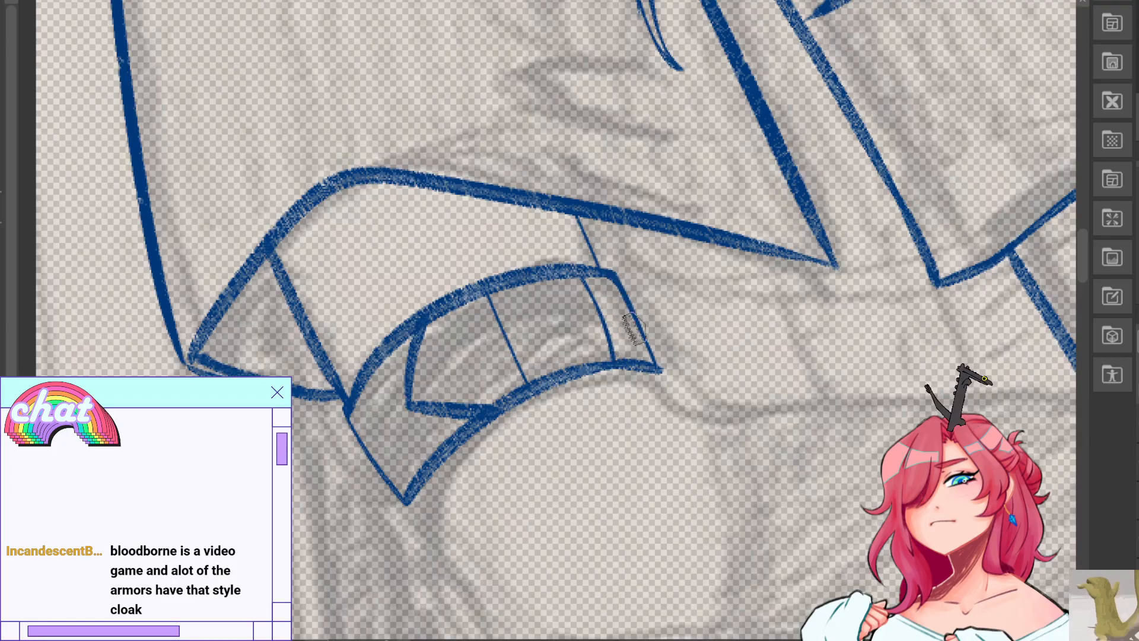
pyautogui.hotkey('ctrl', 'z')
pyautogui.moveTo(579, 276); pyautogui.dragTo(614, 360)
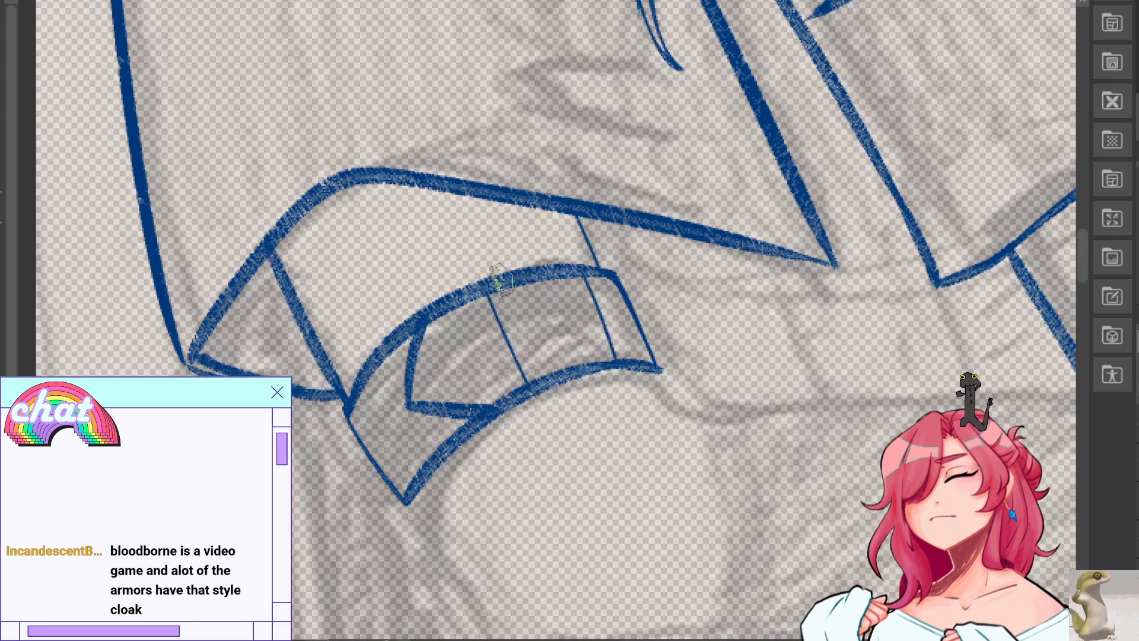
pyautogui.moveTo(489, 294); pyautogui.dragTo(528, 385)
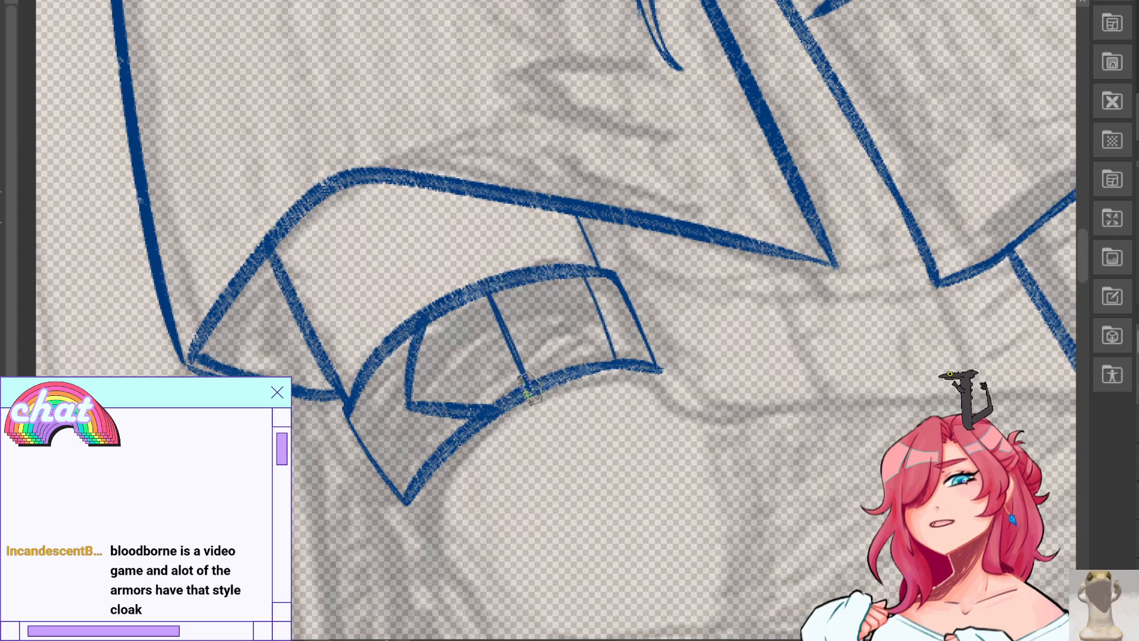
pyautogui.moveTo(585, 276); pyautogui.dragTo(616, 360)
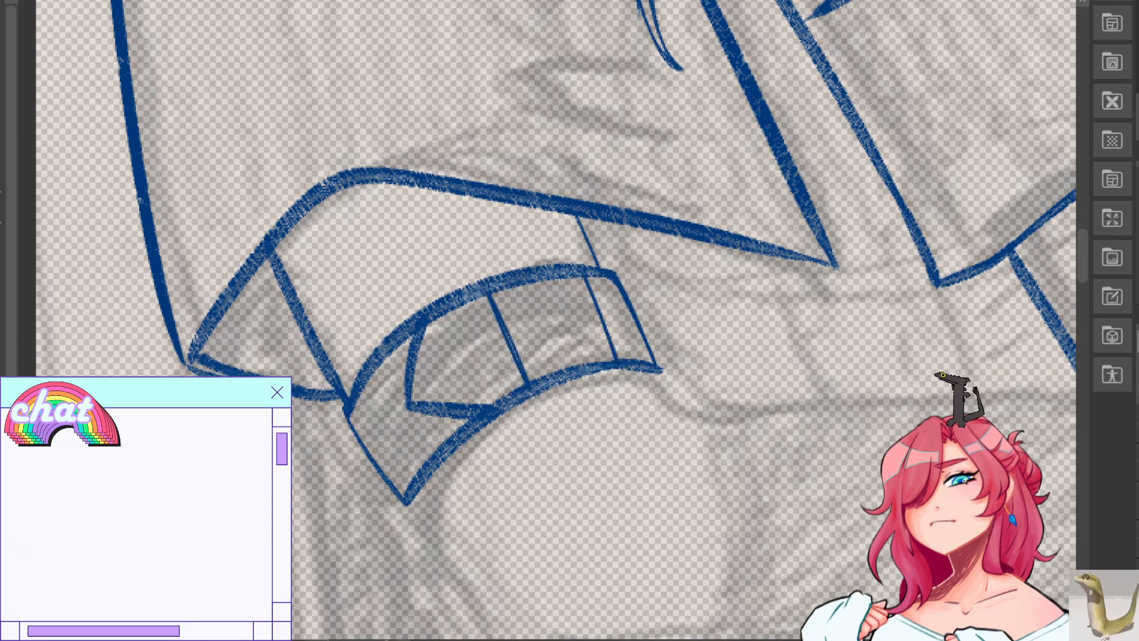
# Mirror the canvas and ink a small rectangular buckle frame between the two slanted lines on the arm band.
pyautogui.press('h')
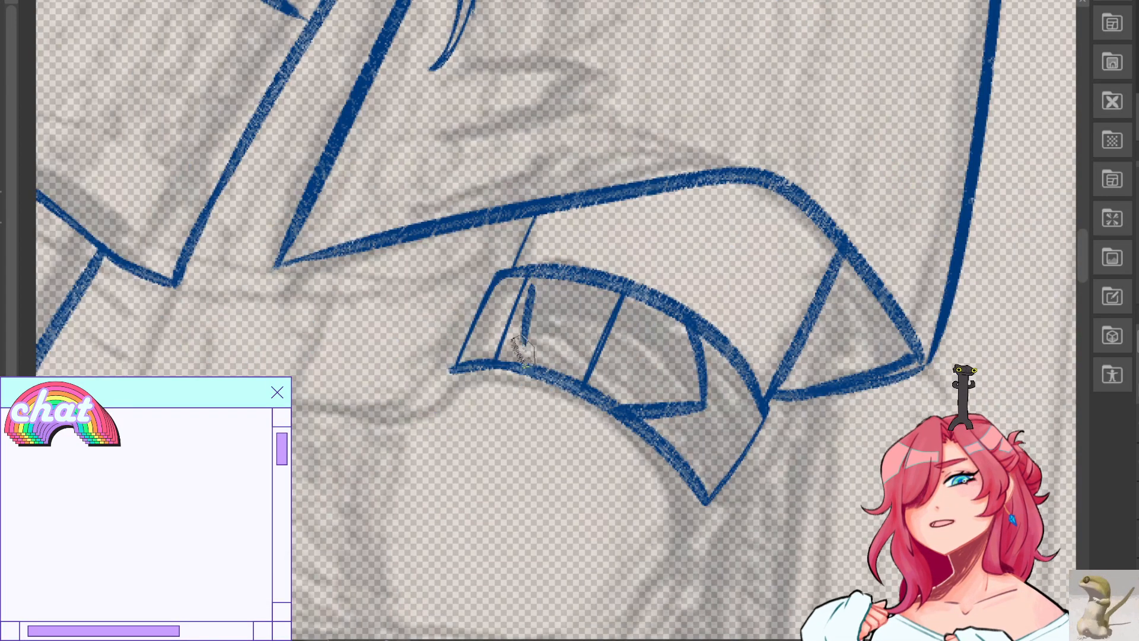
pyautogui.moveTo(535, 290)
pyautogui.mouseDown()
pyautogui.moveTo(514, 344)
pyautogui.moveTo(529, 271)
pyautogui.moveTo(574, 281)
pyautogui.moveTo(542, 284)
pyautogui.moveTo(603, 309)
pyautogui.moveTo(597, 299)
pyautogui.moveTo(593, 341)
pyautogui.moveTo(568, 368)
pyautogui.moveTo(521, 347)
pyautogui.moveTo(582, 380)
pyautogui.moveTo(523, 355)
pyautogui.moveTo(588, 373)
pyautogui.moveTo(554, 358)
pyautogui.moveTo(582, 370)
pyautogui.mouseUp()
pyautogui.hotkey('ctrl', 'z')
pyautogui.hotkey('ctrl', 'z')
pyautogui.hotkey('ctrl', 'z')
pyautogui.moveTo(517, 348); pyautogui.dragTo(576, 370)
pyautogui.hotkey('ctrl', 'z')
pyautogui.hotkey('ctrl', 'z')
pyautogui.hotkey('ctrl', 'z')
pyautogui.moveTo(600, 300); pyautogui.dragTo(576, 372)
pyautogui.hotkey('ctrl', 'z')
pyautogui.hotkey('ctrl', 'z')
pyautogui.moveTo(601, 299); pyautogui.dragTo(574, 363)
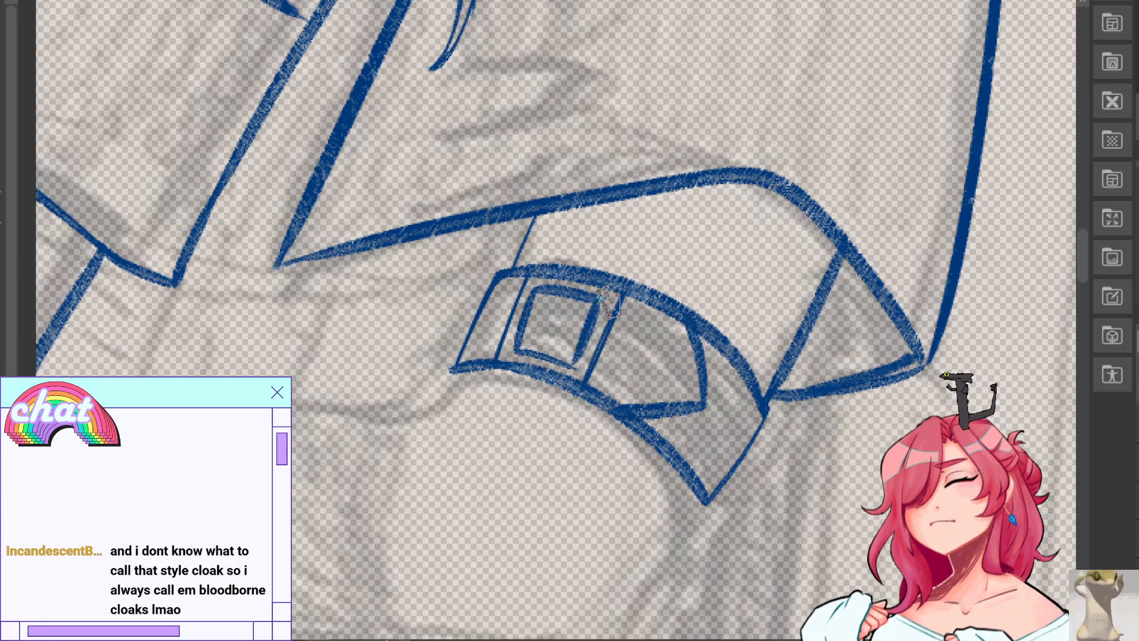
pyautogui.hotkey('ctrl', 'z')
pyautogui.moveTo(601, 298); pyautogui.dragTo(575, 363)
pyautogui.hotkey('ctrl', 'z')
pyautogui.moveTo(600, 298); pyautogui.dragTo(574, 363)
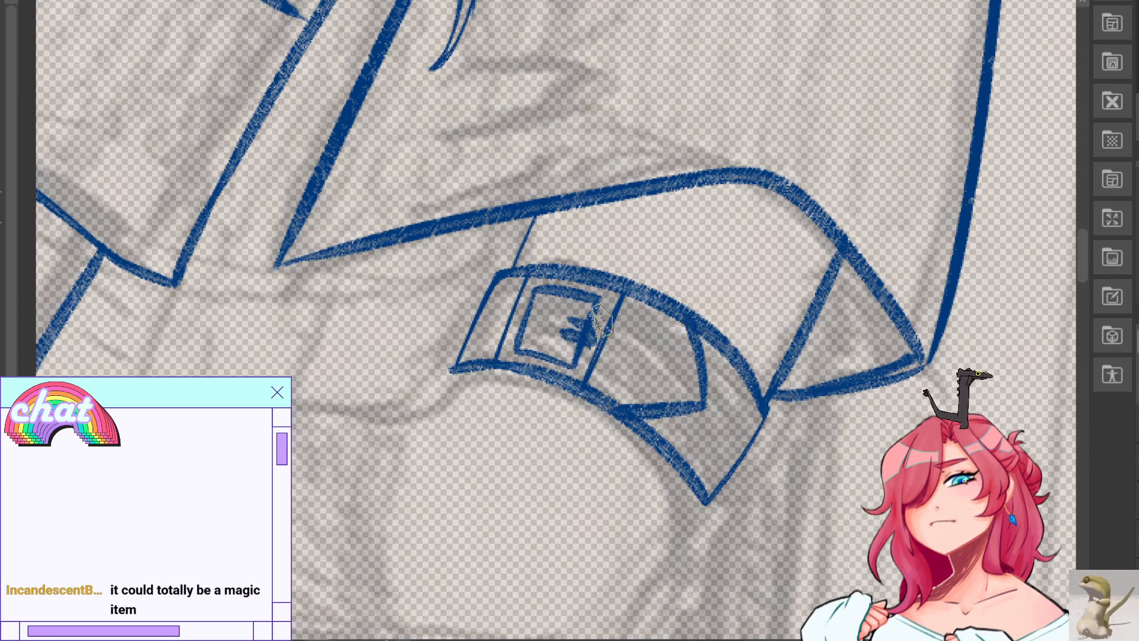
# Ink the buckle's prong and small inner notch, and add a filled oval hole on the strap end.
pyautogui.moveTo(584, 338)
pyautogui.mouseDown()
pyautogui.moveTo(572, 318)
pyautogui.moveTo(593, 331)
pyautogui.mouseUp()
pyautogui.press('m')
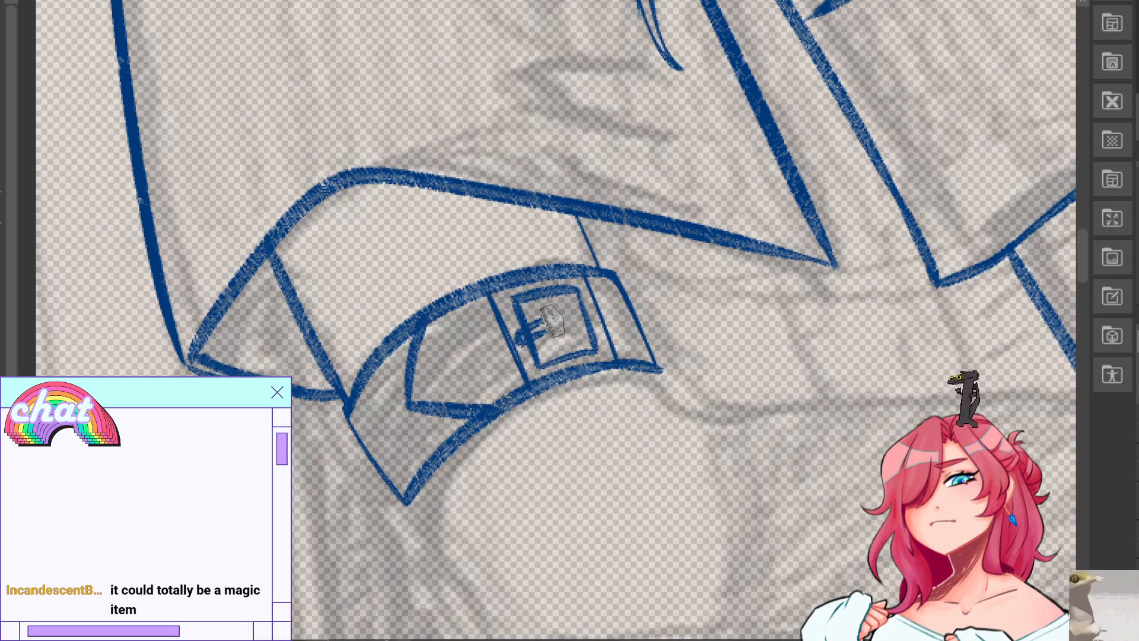
pyautogui.moveTo(558, 326); pyautogui.dragTo(573, 337)
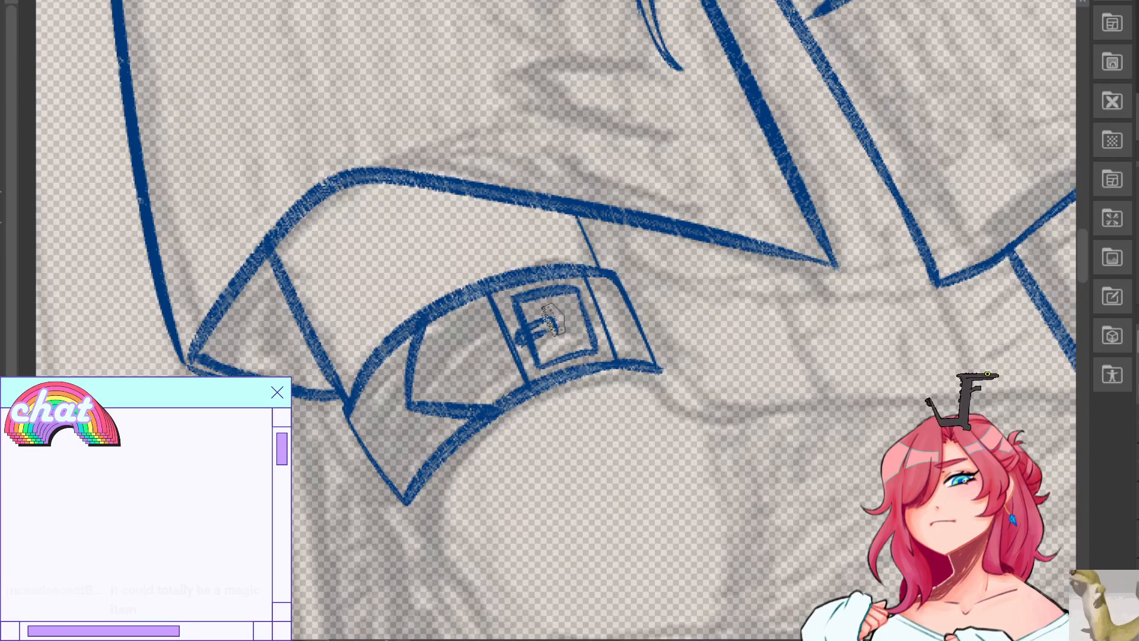
pyautogui.moveTo(545, 329)
pyautogui.mouseDown()
pyautogui.moveTo(587, 333)
pyautogui.moveTo(522, 340)
pyautogui.moveTo(541, 321)
pyautogui.moveTo(551, 327)
pyautogui.moveTo(520, 333)
pyautogui.moveTo(542, 322)
pyautogui.moveTo(530, 340)
pyautogui.moveTo(555, 330)
pyautogui.mouseUp()
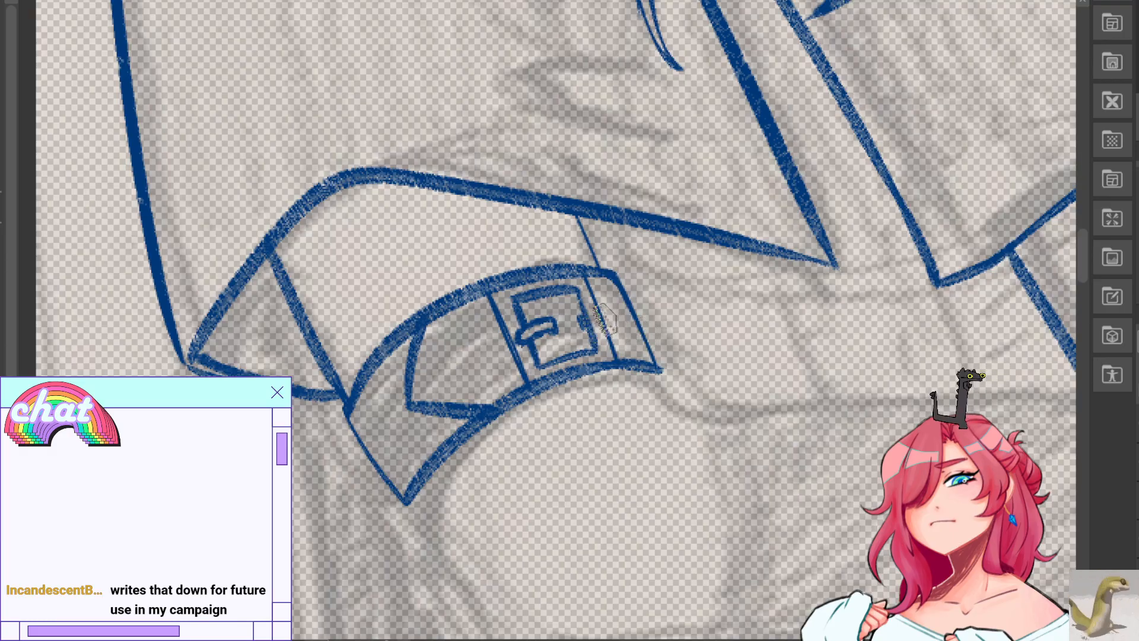
pyautogui.moveTo(478, 350); pyautogui.dragTo(480, 359)
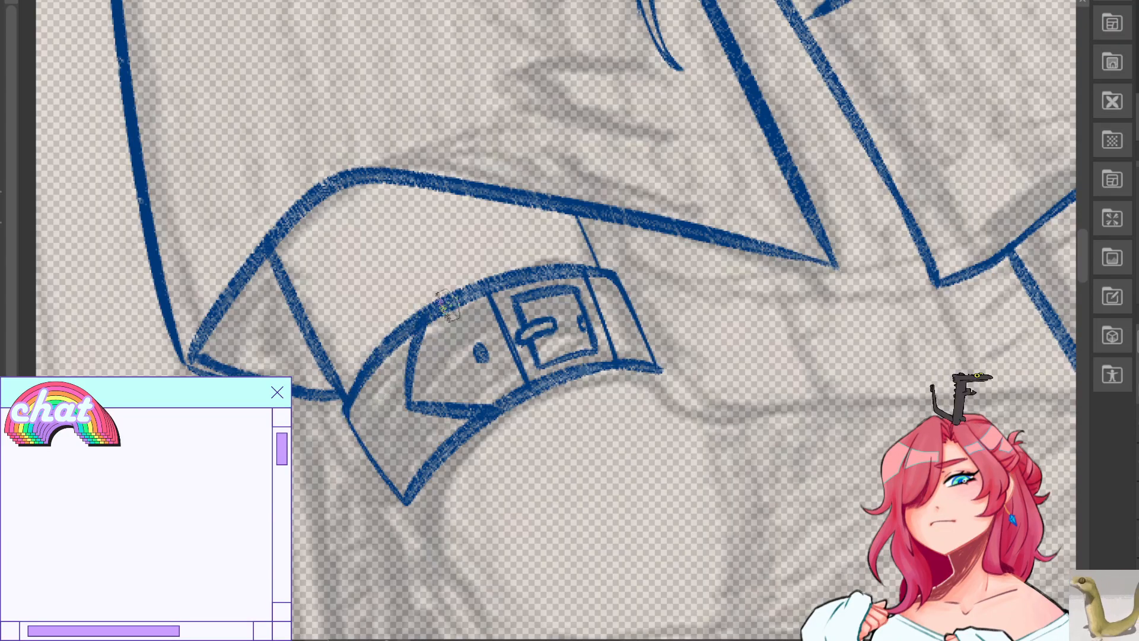
# Trim the inner end of the arm band to a thinner edge running slightly below the band.
pyautogui.moveTo(627, 278)
pyautogui.mouseDown()
pyautogui.moveTo(662, 361)
pyautogui.moveTo(610, 279)
pyautogui.moveTo(660, 369)
pyautogui.mouseUp()
pyautogui.press('p')
pyautogui.hotkey('ctrl', 'z')
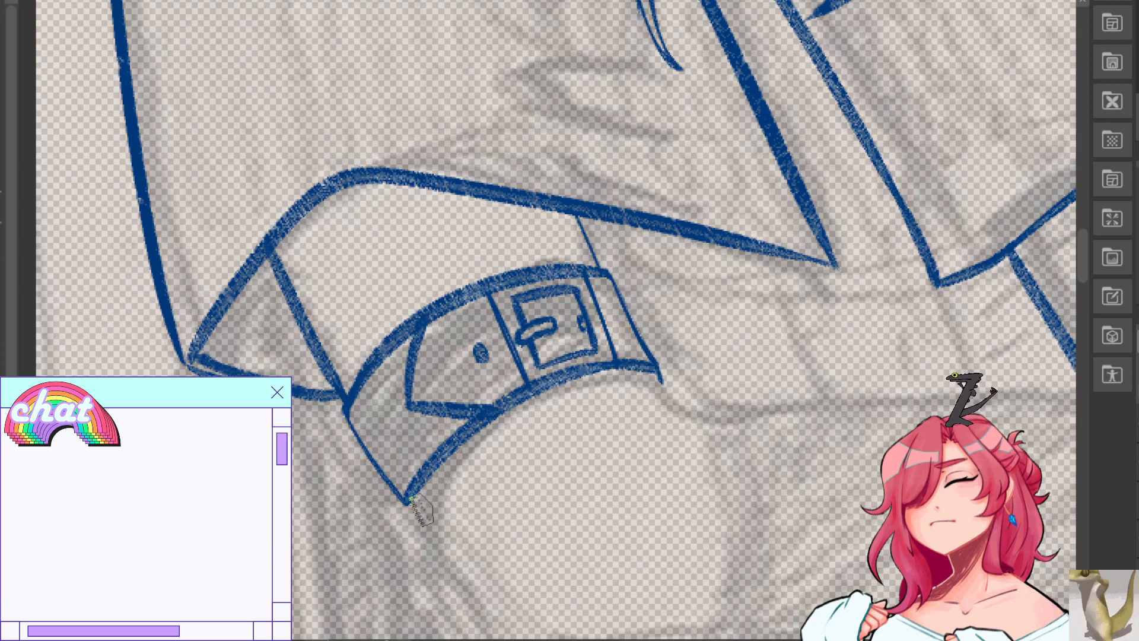
# Ink the near arm's outer line from the band's outer corner down to the sketched elbow and extend the short inner line.
pyautogui.moveTo(406, 503); pyautogui.dragTo(476, 597)
pyautogui.hotkey('ctrl', 'z')
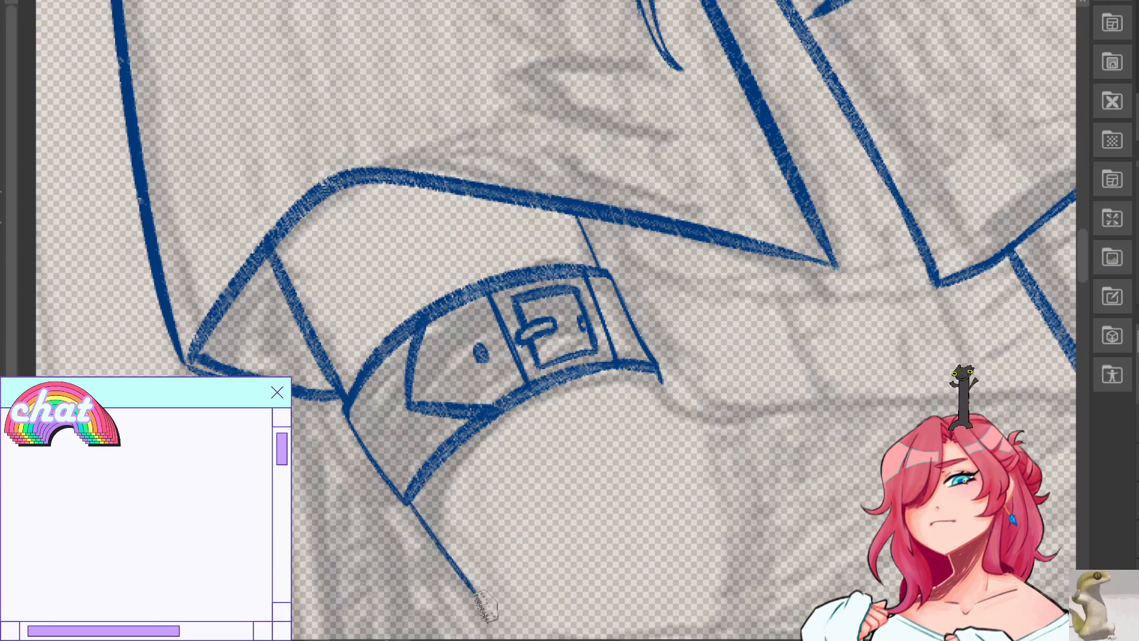
pyautogui.hotkey('ctrl', 'z')
pyautogui.moveTo(408, 503); pyautogui.dragTo(484, 622)
pyautogui.hotkey('ctrl', 'z')
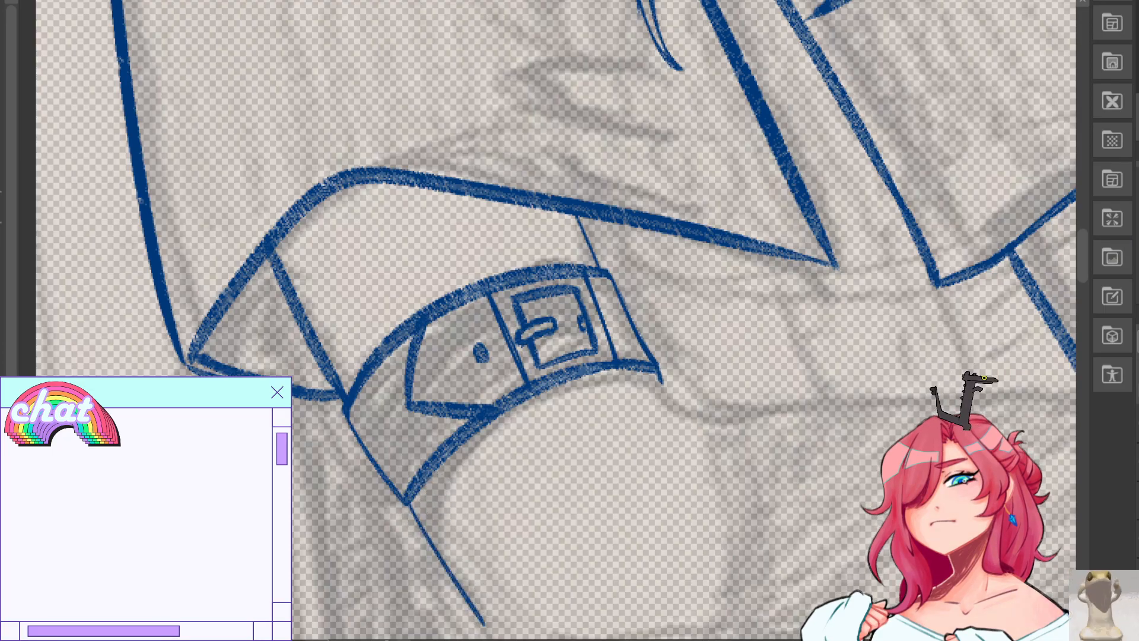
pyautogui.hotkey('ctrl', '-')
pyautogui.hotkey('ctrl', '-')
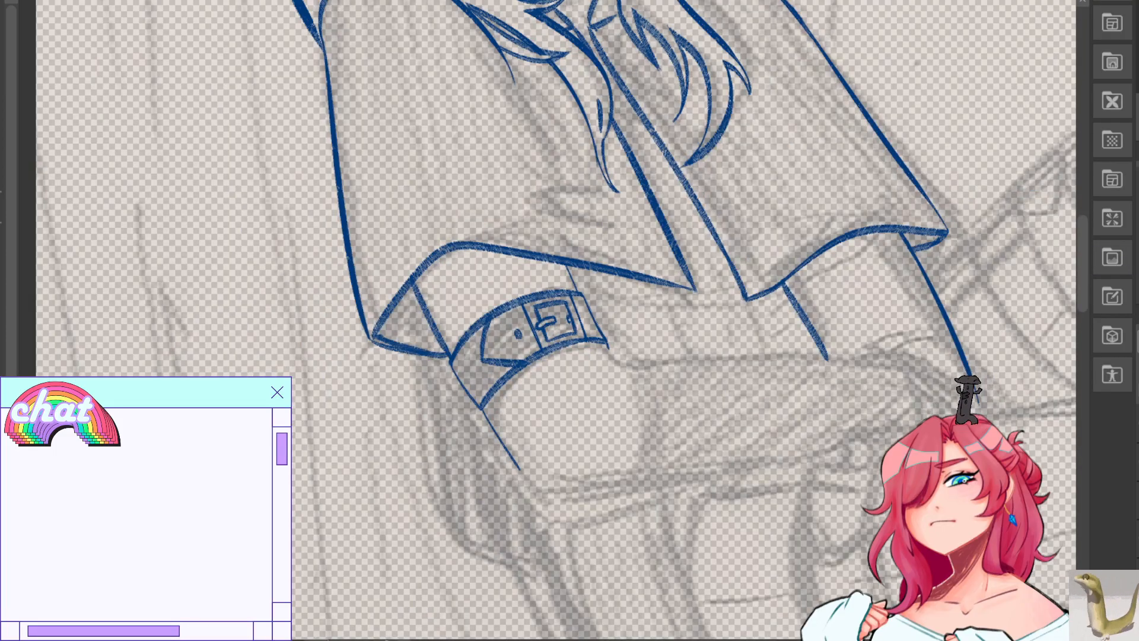
pyautogui.hotkey('ctrl', '+')
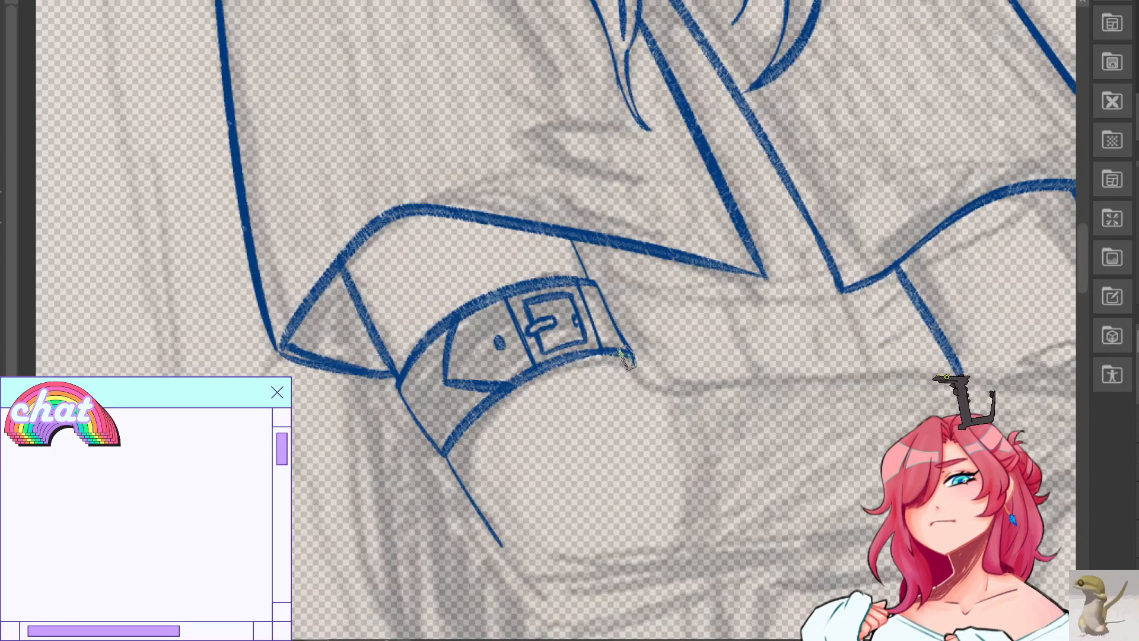
pyautogui.moveTo(459, 474); pyautogui.dragTo(527, 571)
pyautogui.hotkey('ctrl', 'z')
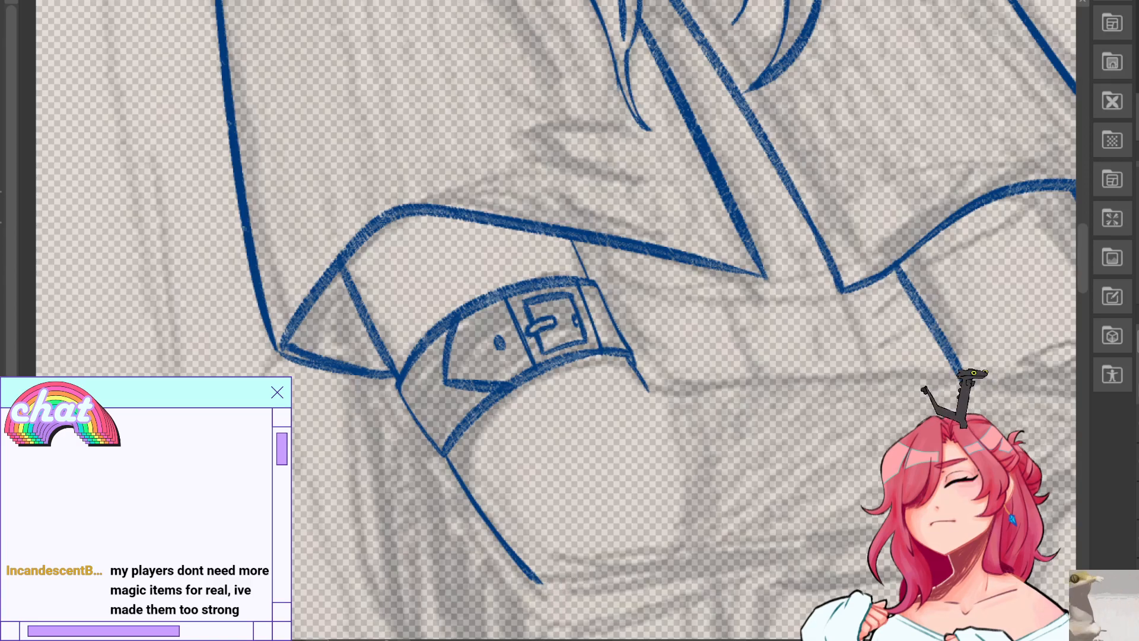
# Ink the long upper edge of the crossed forearm from the near arm's inner line across to the far arm.
pyautogui.press('h')
pyautogui.moveTo(451, 332)
pyautogui.mouseDown()
pyautogui.moveTo(620, 305)
pyautogui.moveTo(848, 366)
pyautogui.moveTo(914, 400)
pyautogui.mouseUp()
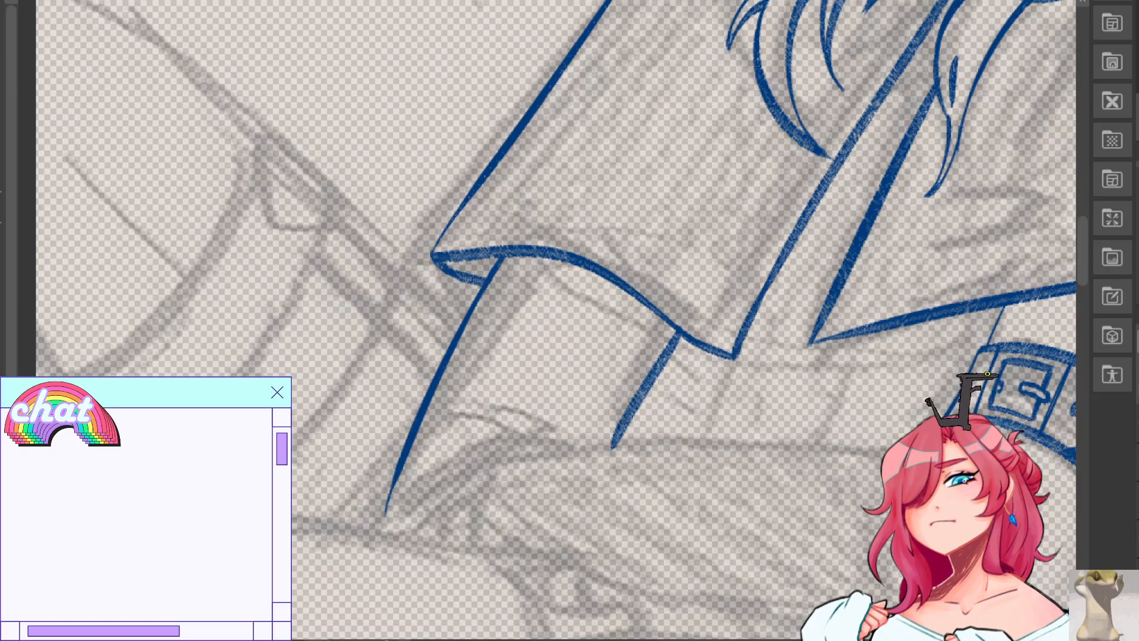
pyautogui.moveTo(533, 296)
pyautogui.mouseDown()
pyautogui.moveTo(601, 264)
pyautogui.moveTo(733, 430)
pyautogui.mouseUp()
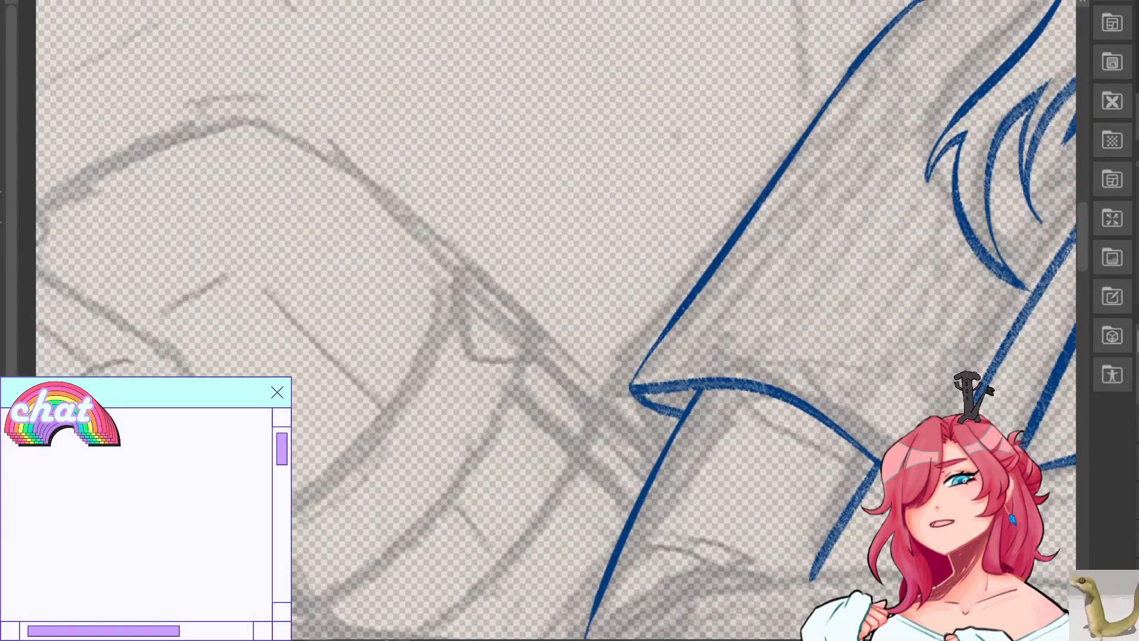
pyautogui.moveTo(593, 415)
pyautogui.mouseDown()
pyautogui.moveTo(695, 253)
pyautogui.moveTo(398, 184)
pyautogui.mouseUp()
pyautogui.moveTo(712, 368)
pyautogui.mouseDown()
pyautogui.moveTo(446, 299)
pyautogui.moveTo(381, 235)
pyautogui.mouseUp()
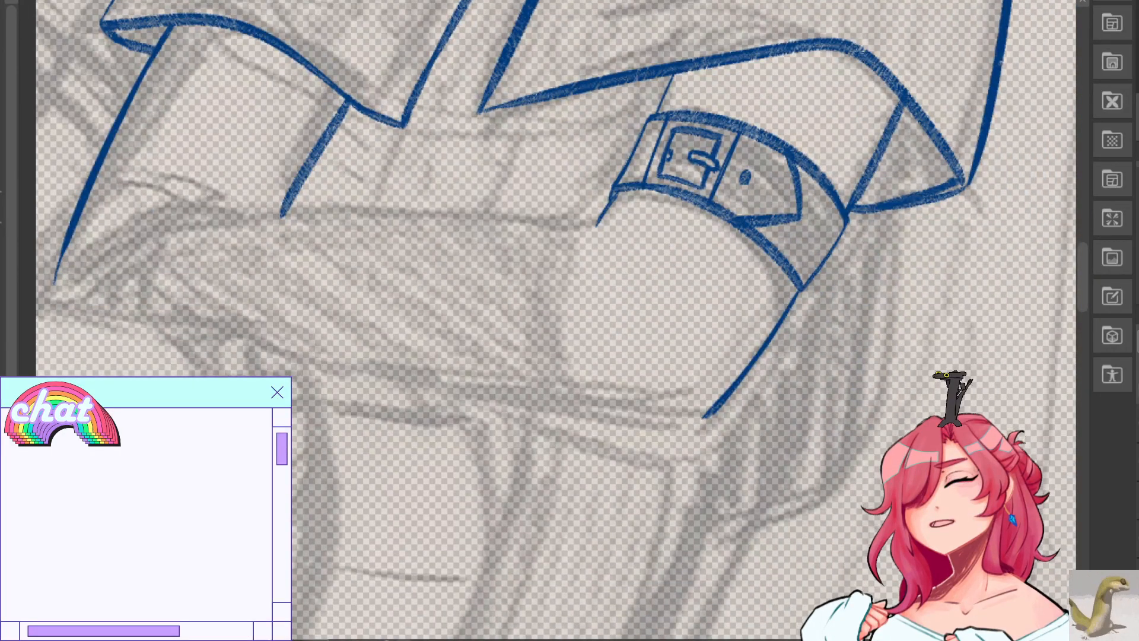
pyautogui.press('h')
pyautogui.moveTo(515, 226); pyautogui.dragTo(860, 217)
pyautogui.hotkey('ctrl', 'z')
pyautogui.moveTo(515, 226); pyautogui.dragTo(973, 230)
pyautogui.hotkey('ctrl', 'z')
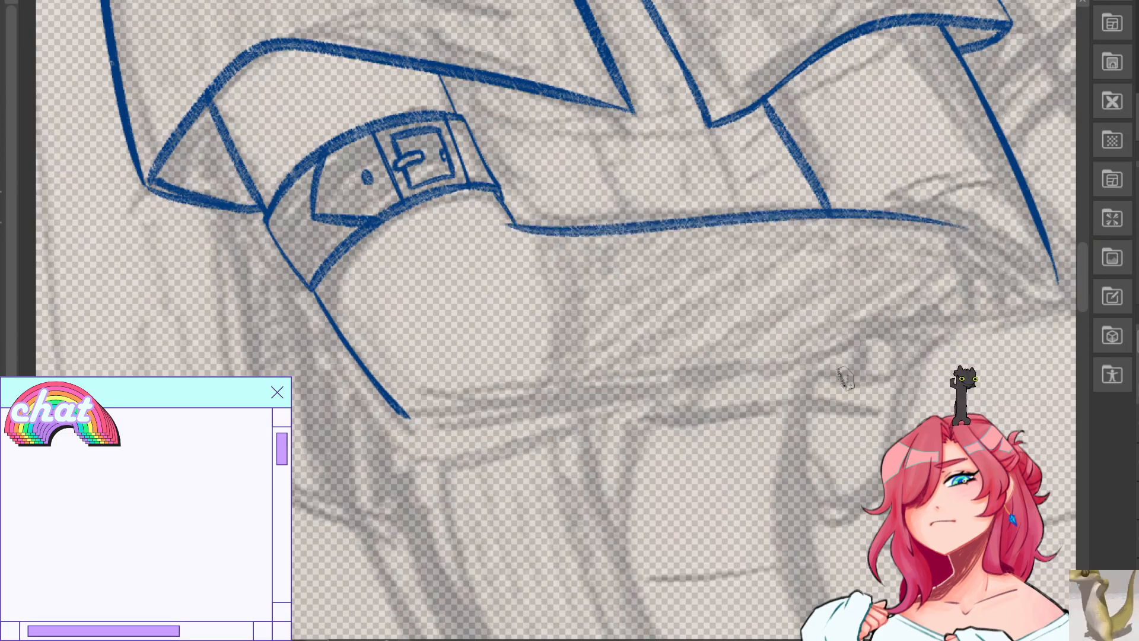
pyautogui.hotkey('ctrl', 'z')
pyautogui.moveTo(514, 221); pyautogui.dragTo(1002, 249)
pyautogui.hotkey('ctrl', 'z')
pyautogui.hotkey('ctrl', 'z')
pyautogui.moveTo(514, 223)
pyautogui.mouseDown()
pyautogui.moveTo(694, 224)
pyautogui.moveTo(1026, 264)
pyautogui.mouseUp()
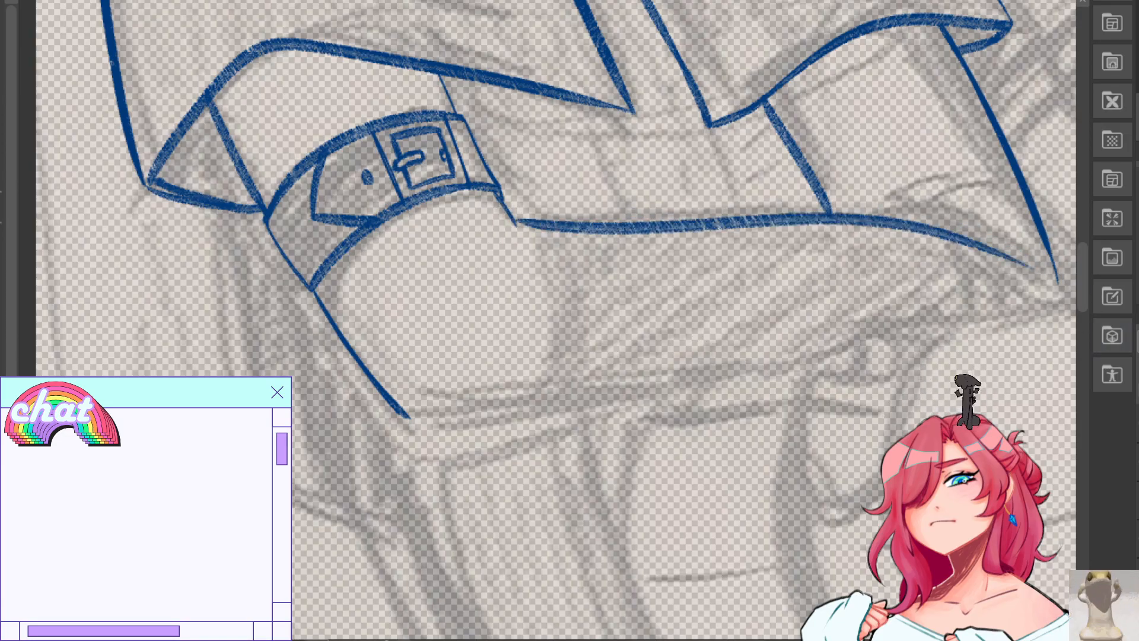
# Ink a rounded curve across the near forearm from its upper edge down to the sketched underside, bounding the elbow area.
pyautogui.press('h')
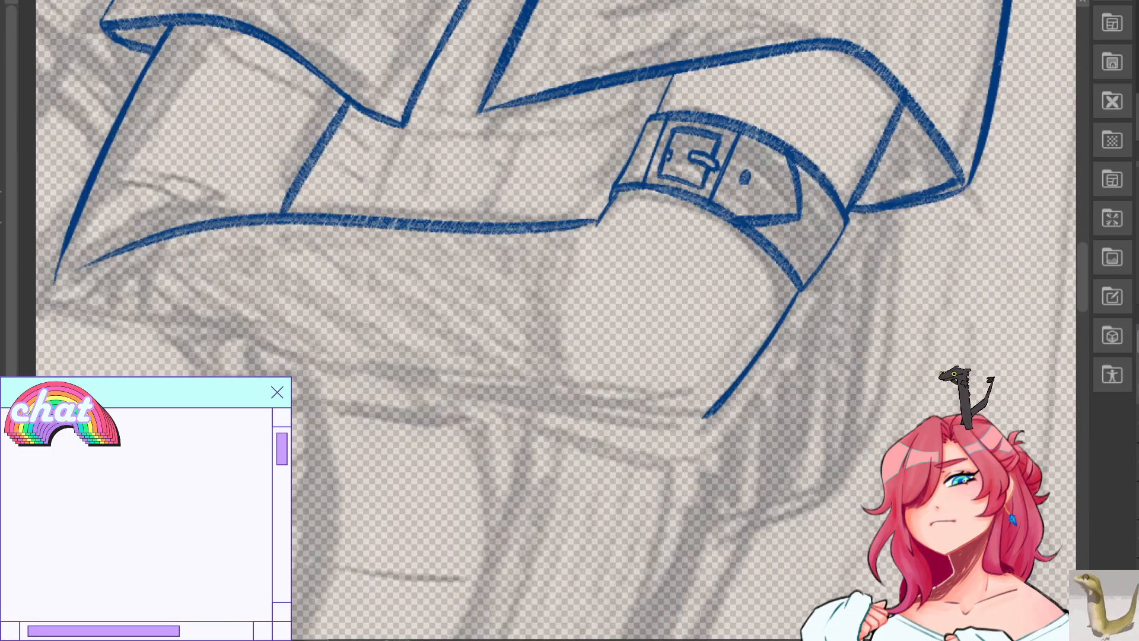
pyautogui.moveTo(591, 219)
pyautogui.mouseDown()
pyautogui.moveTo(561, 288)
pyautogui.moveTo(555, 268)
pyautogui.moveTo(576, 409)
pyautogui.mouseUp()
pyautogui.hotkey('ctrl', 'z')
pyautogui.hotkey('ctrl', 'z')
pyautogui.hotkey('ctrl', 'z')
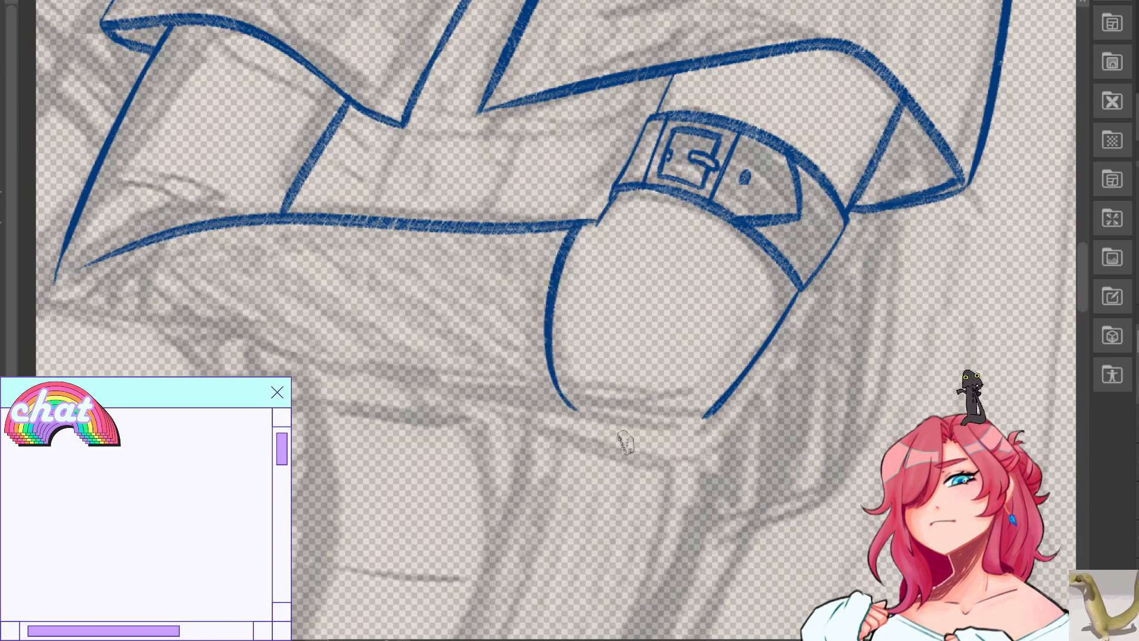
pyautogui.hotkey('ctrl', 'z')
pyautogui.moveTo(586, 221); pyautogui.dragTo(576, 394)
pyautogui.hotkey('ctrl', 'z')
pyautogui.moveTo(587, 223)
pyautogui.mouseDown()
pyautogui.moveTo(574, 409)
pyautogui.moveTo(537, 360)
pyautogui.moveTo(571, 410)
pyautogui.mouseUp()
pyautogui.hotkey('ctrl', 'z')
pyautogui.hotkey('ctrl', 'z')
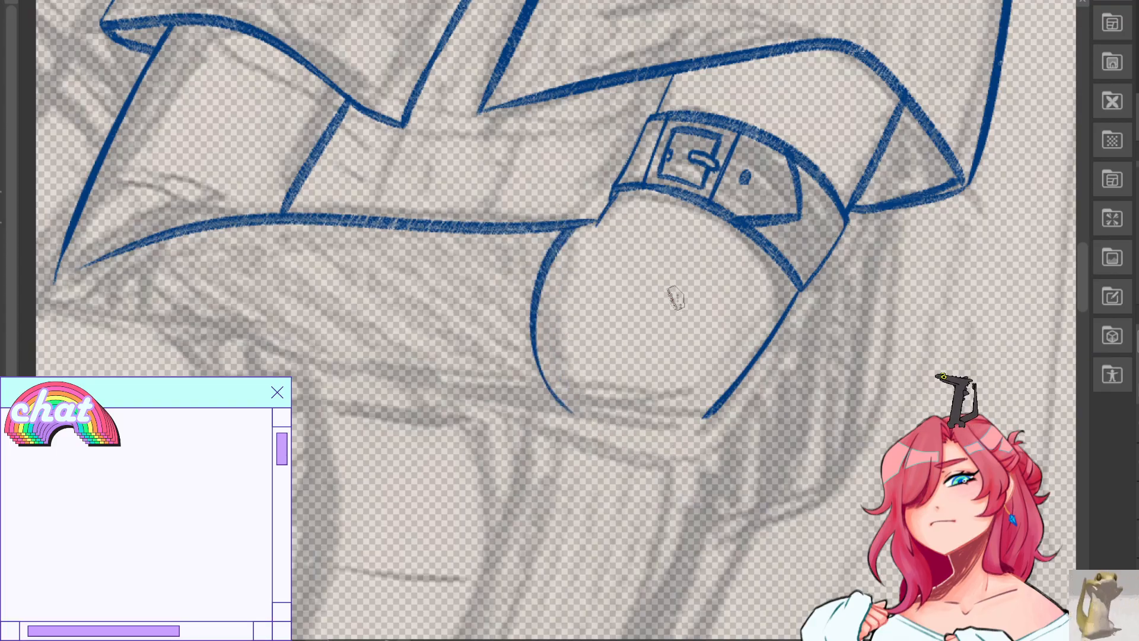
# Ink the elbow's underside from the outer arm line past the rounded curve, joining the lines at the elbow corner.
pyautogui.moveTo(441, 390); pyautogui.dragTo(585, 417)
pyautogui.hotkey('ctrl', 'z')
pyautogui.moveTo(446, 390); pyautogui.dragTo(705, 426)
pyautogui.hotkey('ctrl', 'z')
pyautogui.moveTo(568, 410); pyautogui.dragTo(705, 423)
pyautogui.hotkey('ctrl', 'z')
pyautogui.moveTo(563, 408); pyautogui.dragTo(715, 415)
pyautogui.hotkey('ctrl', 'z')
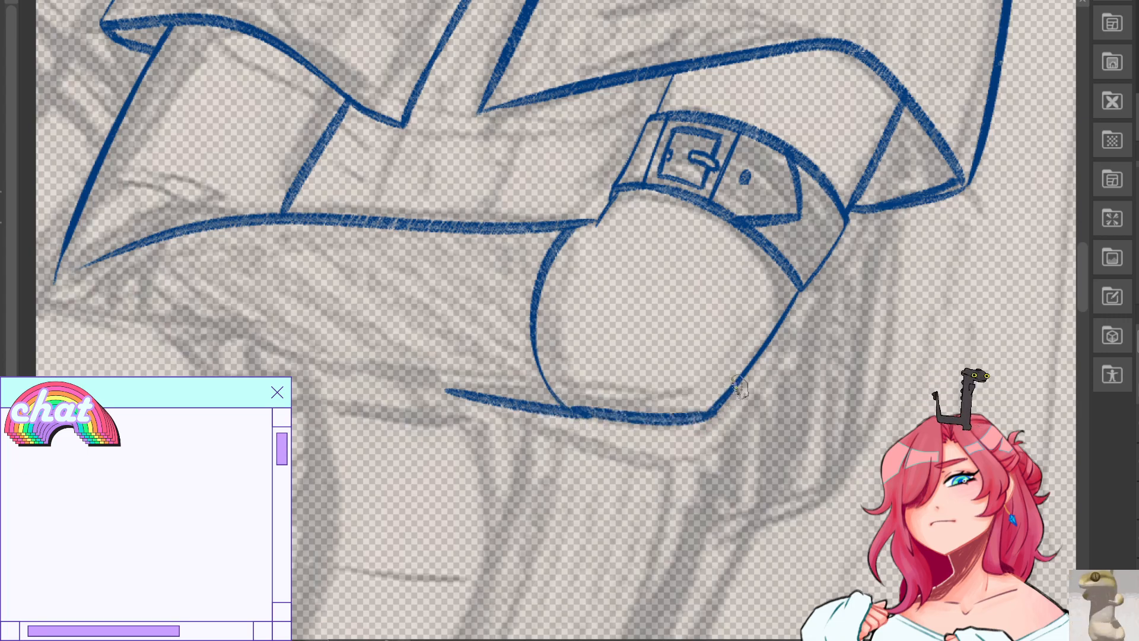
# Extend the forearm's lower edge from the elbow underside toward the far arm.
pyautogui.press('h')
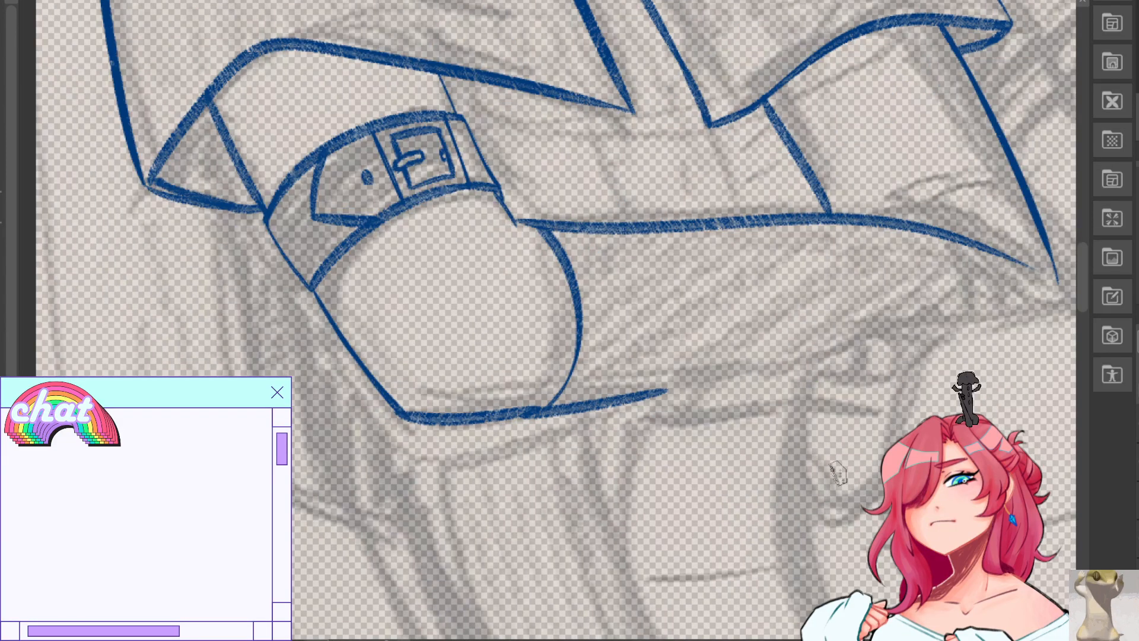
pyautogui.moveTo(647, 393); pyautogui.dragTo(883, 349)
pyautogui.hotkey('ctrl', 'z')
pyautogui.moveTo(611, 405); pyautogui.dragTo(908, 333)
pyautogui.hotkey('ctrl', 'z')
# Ink the top edge and two downward-curving sides of the sketched band beyond the forearm's lower edge.
pyautogui.moveTo(611, 404)
pyautogui.mouseDown()
pyautogui.moveTo(828, 341)
pyautogui.moveTo(783, 488)
pyautogui.mouseUp()
pyautogui.hotkey('ctrl', 'z')
pyautogui.moveTo(869, 325); pyautogui.dragTo(774, 550)
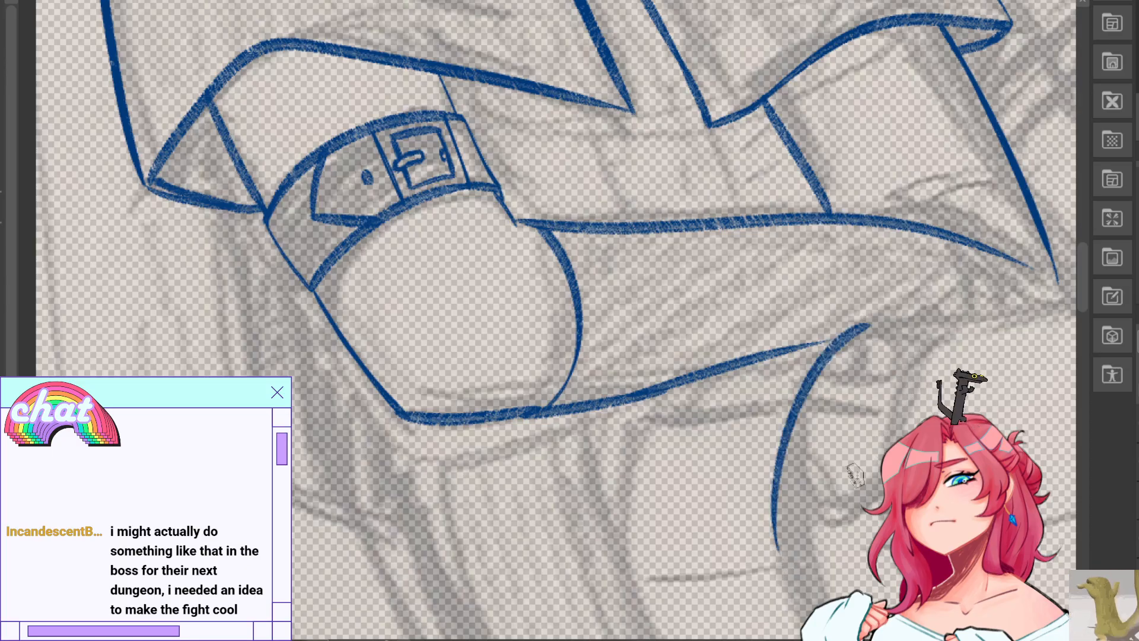
pyautogui.hotkey('ctrl', 'z')
pyautogui.moveTo(867, 324)
pyautogui.mouseDown()
pyautogui.moveTo(981, 314)
pyautogui.moveTo(939, 318)
pyautogui.moveTo(956, 319)
pyautogui.moveTo(896, 445)
pyautogui.mouseUp()
pyautogui.hotkey('ctrl', 'z')
pyautogui.hotkey('ctrl', 'z')
pyautogui.hotkey('ctrl', 'z')
pyautogui.moveTo(956, 321); pyautogui.dragTo(896, 442)
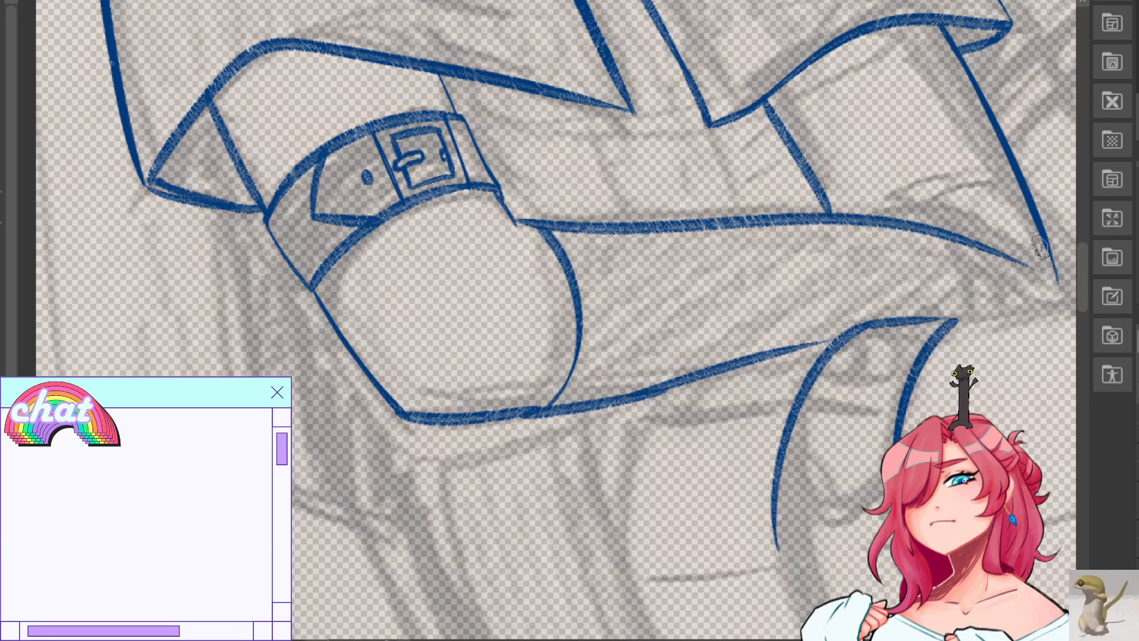
# Extend both curved sides of the band below the forearm down to the sketched lower contour.
pyautogui.moveTo(818, 483)
pyautogui.mouseDown()
pyautogui.moveTo(623, 455)
pyautogui.moveTo(527, 315)
pyautogui.moveTo(488, 350)
pyautogui.moveTo(452, 435)
pyautogui.mouseUp()
pyautogui.press('e')
pyautogui.moveTo(568, 347); pyautogui.dragTo(577, 397)
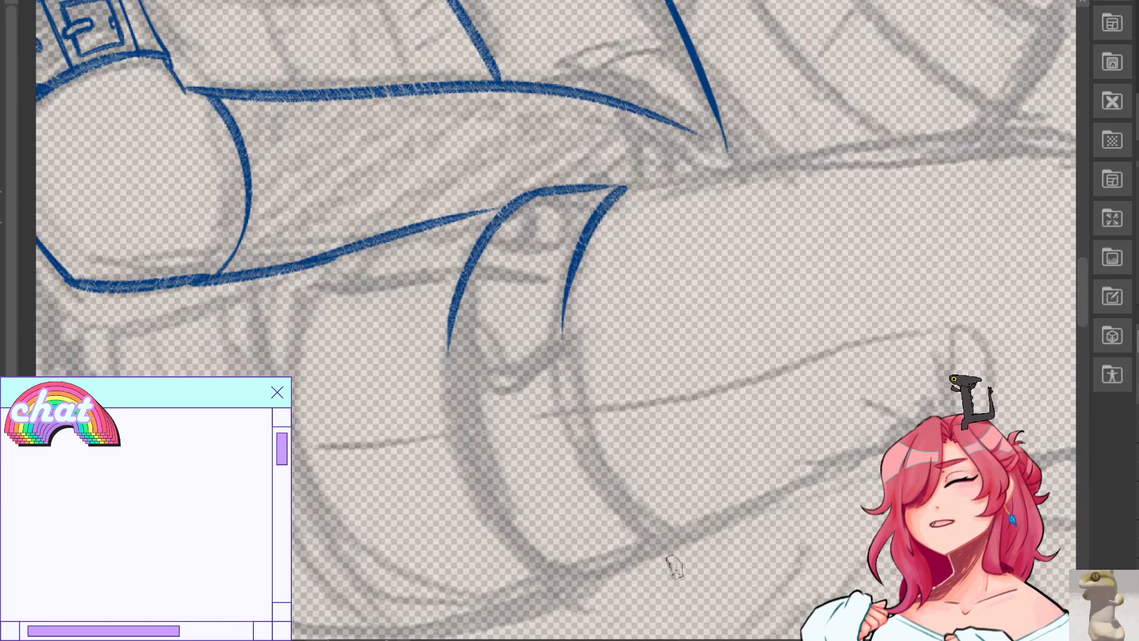
pyautogui.moveTo(572, 304)
pyautogui.mouseDown()
pyautogui.moveTo(610, 499)
pyautogui.moveTo(656, 542)
pyautogui.mouseUp()
pyautogui.hotkey('ctrl', 'z')
pyautogui.moveTo(573, 426); pyautogui.dragTo(656, 541)
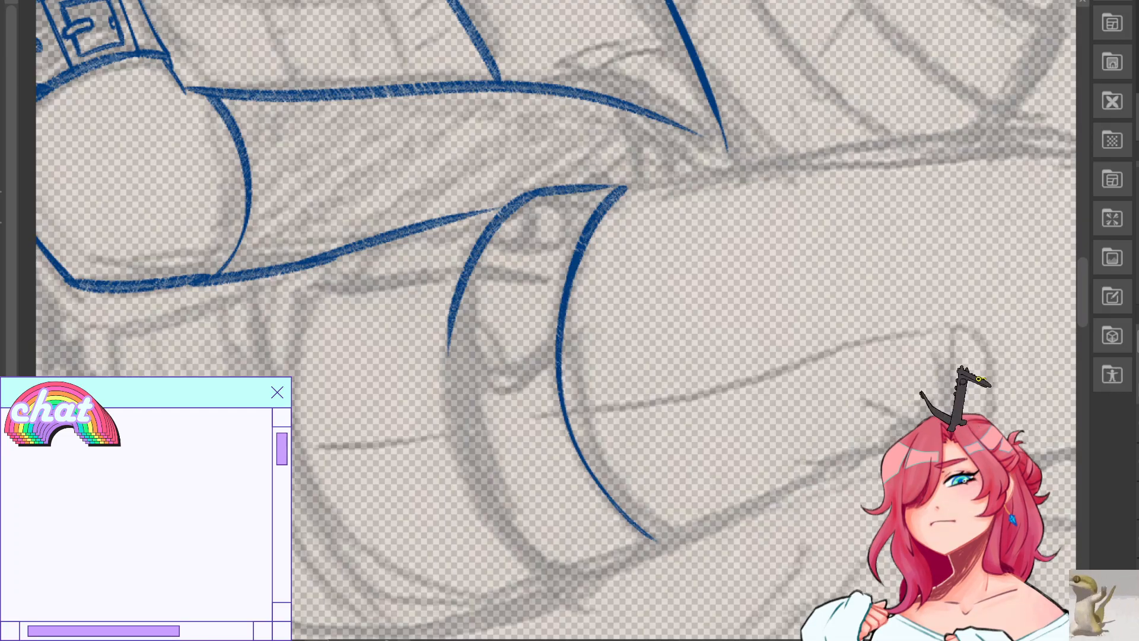
pyautogui.press('h')
pyautogui.moveTo(655, 292)
pyautogui.mouseDown()
pyautogui.moveTo(626, 541)
pyautogui.moveTo(603, 557)
pyautogui.mouseUp()
pyautogui.hotkey('ctrl', 'z')
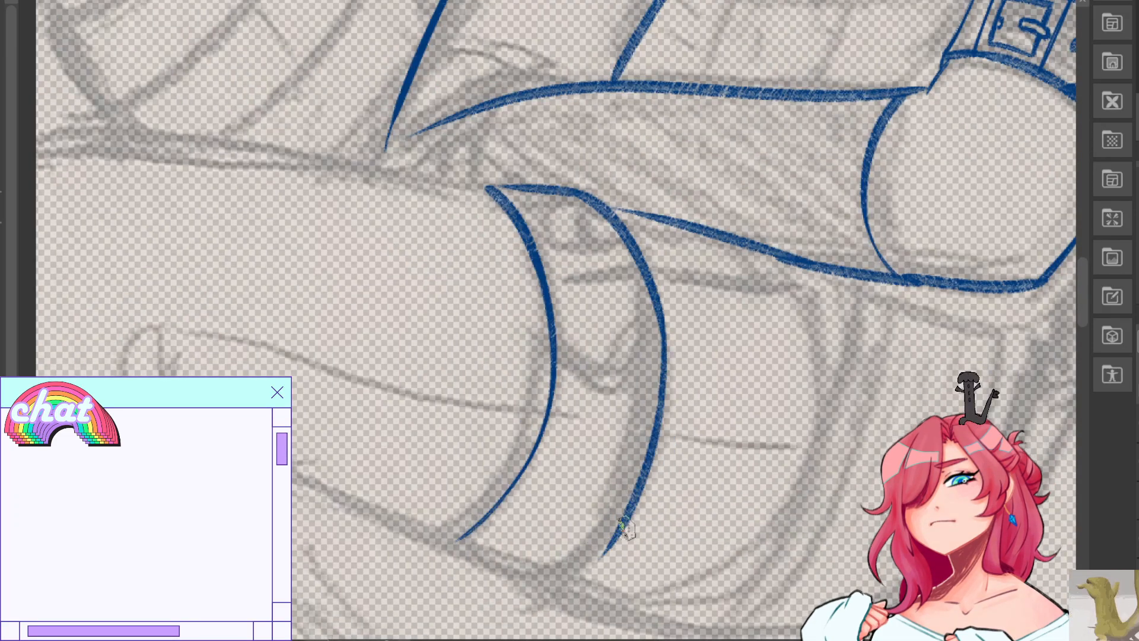
# Extend the band's elbow-facing side down to the sketched lower contour and smooth its lower curve.
pyautogui.moveTo(627, 521); pyautogui.dragTo(557, 587)
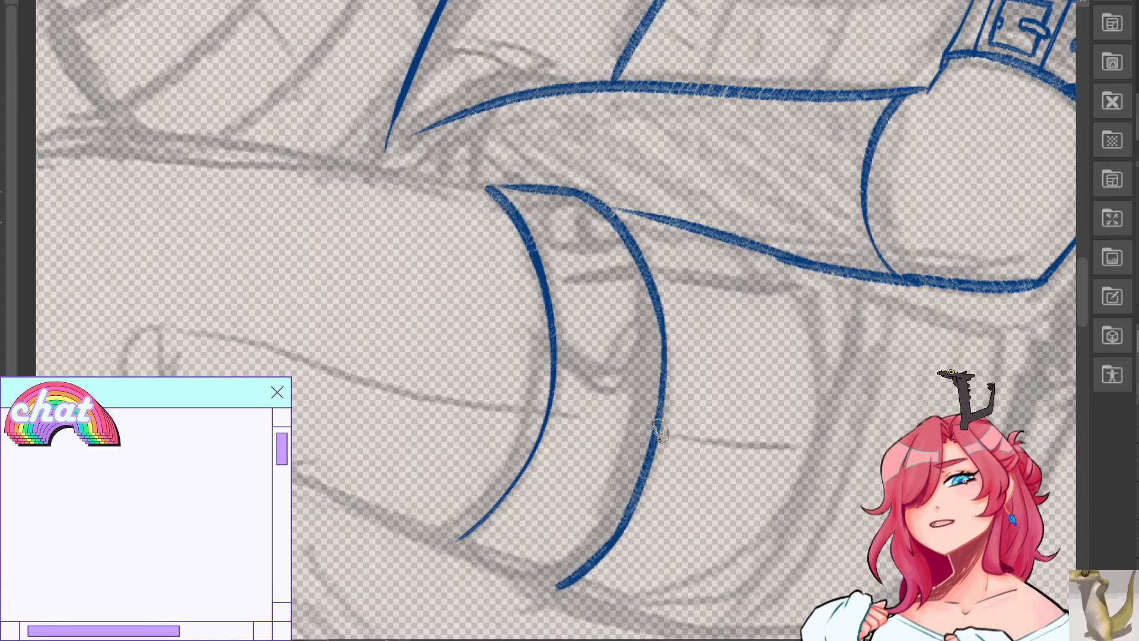
pyautogui.press('h')
pyautogui.press('e')
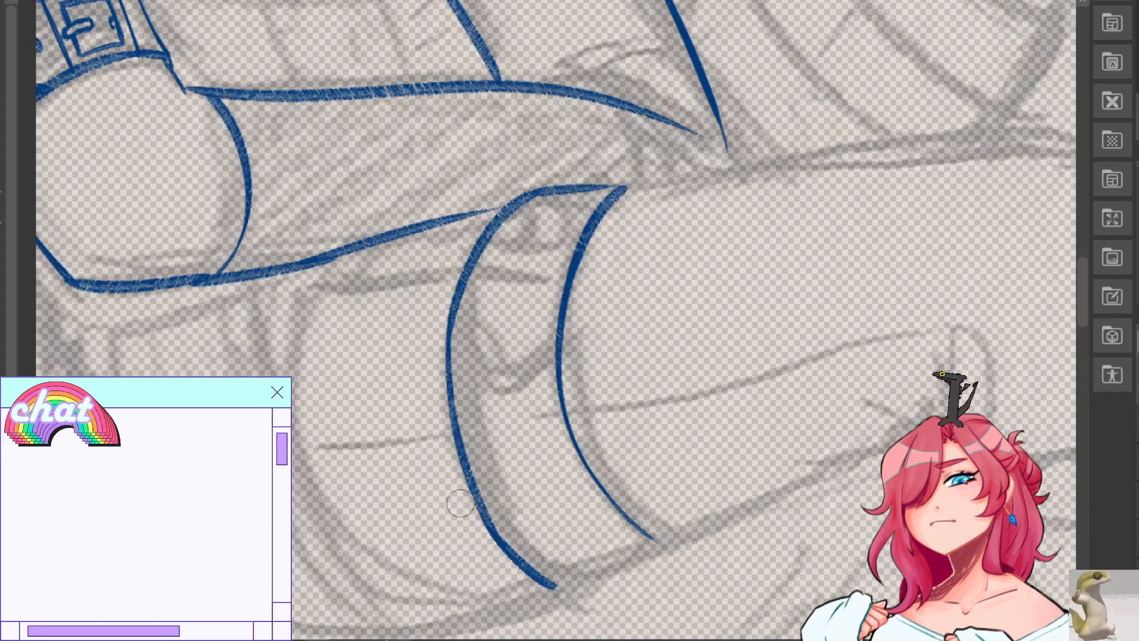
pyautogui.moveTo(480, 519); pyautogui.dragTo(550, 588)
pyautogui.press('p')
pyautogui.moveTo(471, 483); pyautogui.dragTo(558, 587)
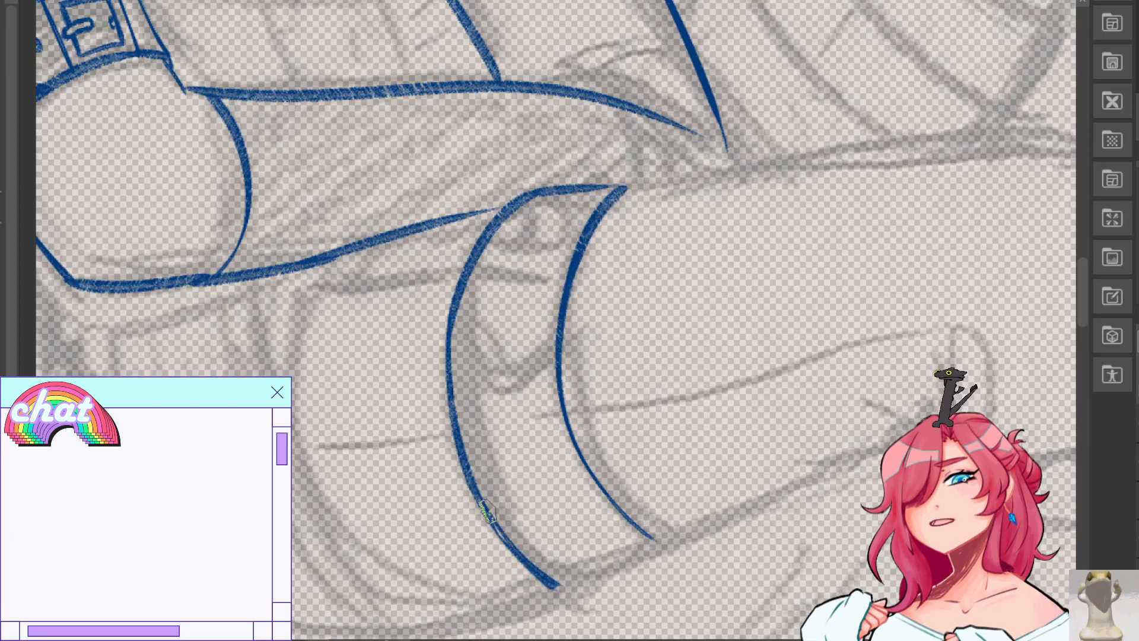
pyautogui.moveTo(453, 308); pyautogui.dragTo(452, 393)
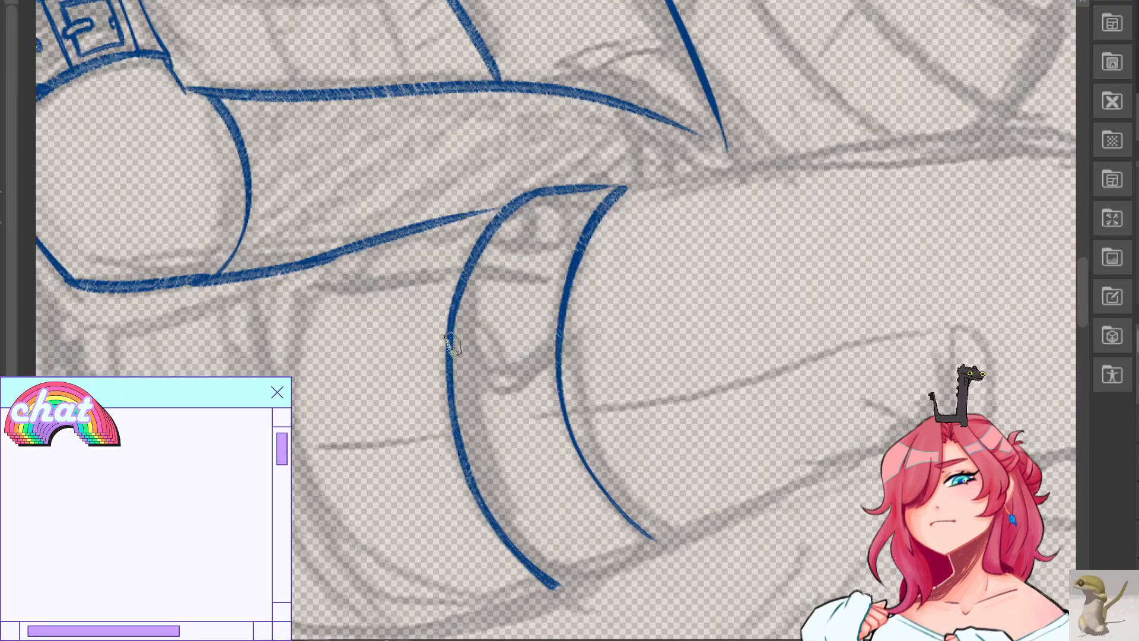
# Thicken the middle of the band's elbow-facing curve and lengthen its far side to the lower contour.
pyautogui.moveTo(455, 305); pyautogui.dragTo(491, 511)
pyautogui.hotkey('ctrl', 'z')
pyautogui.moveTo(457, 300); pyautogui.dragTo(494, 515)
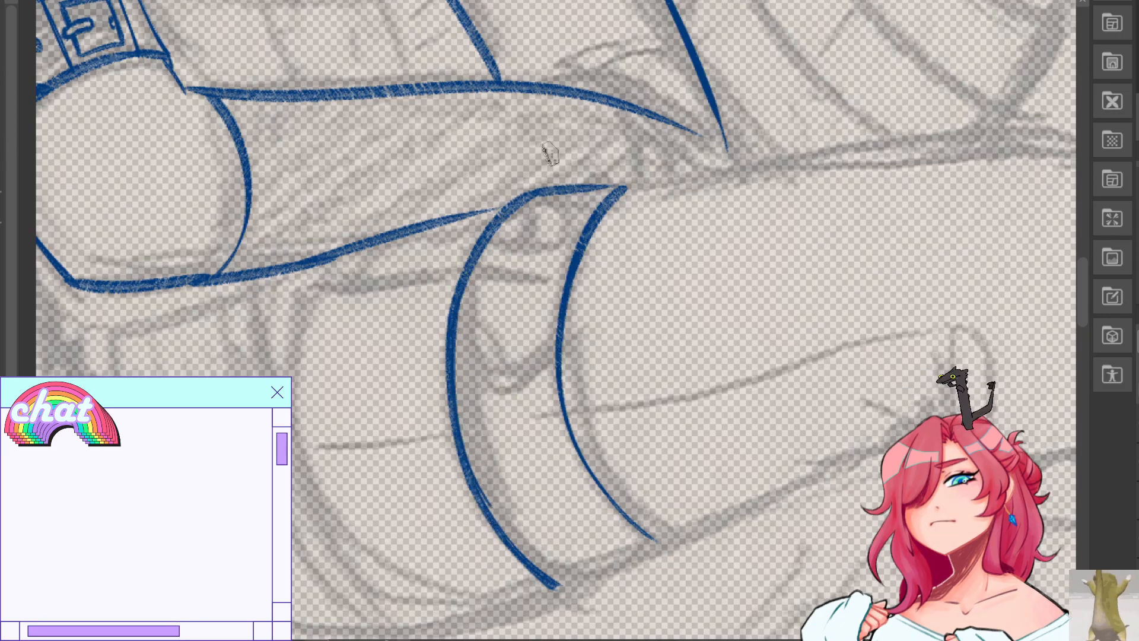
pyautogui.moveTo(576, 256); pyautogui.dragTo(642, 539)
pyautogui.hotkey('ctrl', 'z')
pyautogui.moveTo(574, 436); pyautogui.dragTo(658, 545)
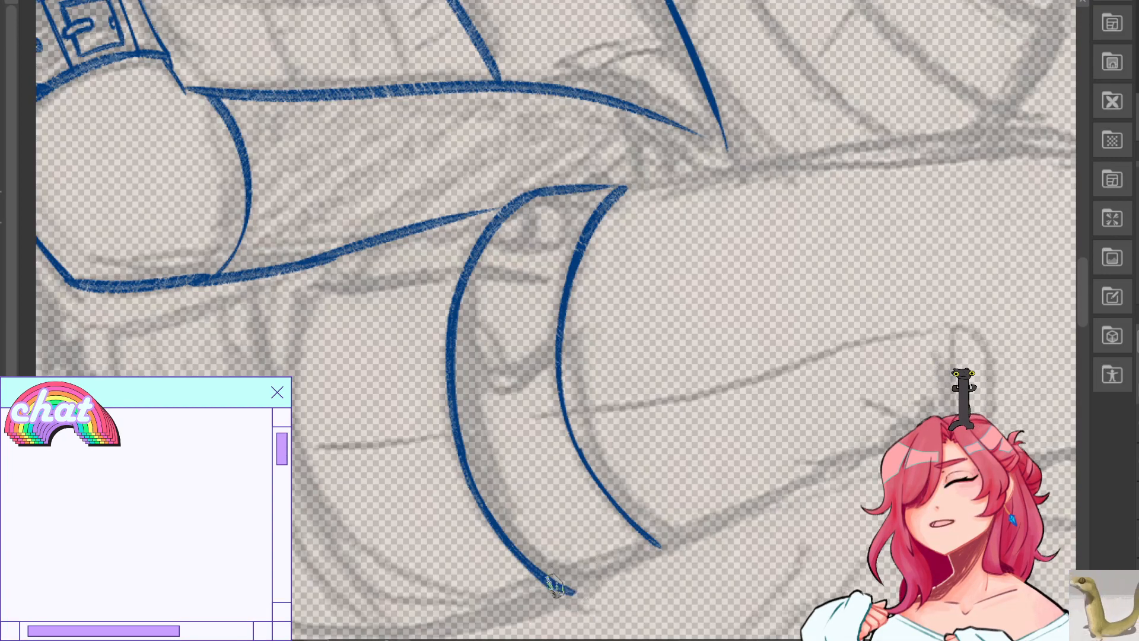
# Ink the band's bottom edge between its two curved sides and close the far bottom corner.
pyautogui.moveTo(558, 589); pyautogui.dragTo(680, 554)
pyautogui.hotkey('ctrl', 'z')
pyautogui.hotkey('ctrl', 'z')
pyautogui.hotkey('ctrl', 'z')
pyautogui.moveTo(570, 590); pyautogui.dragTo(676, 555)
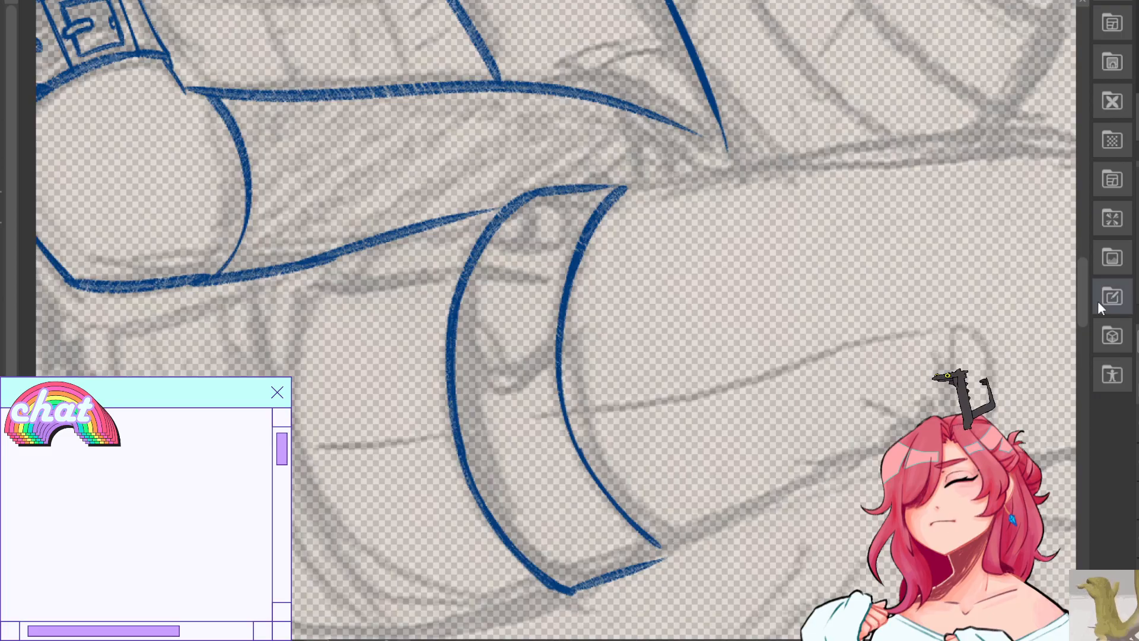
pyautogui.press('h')
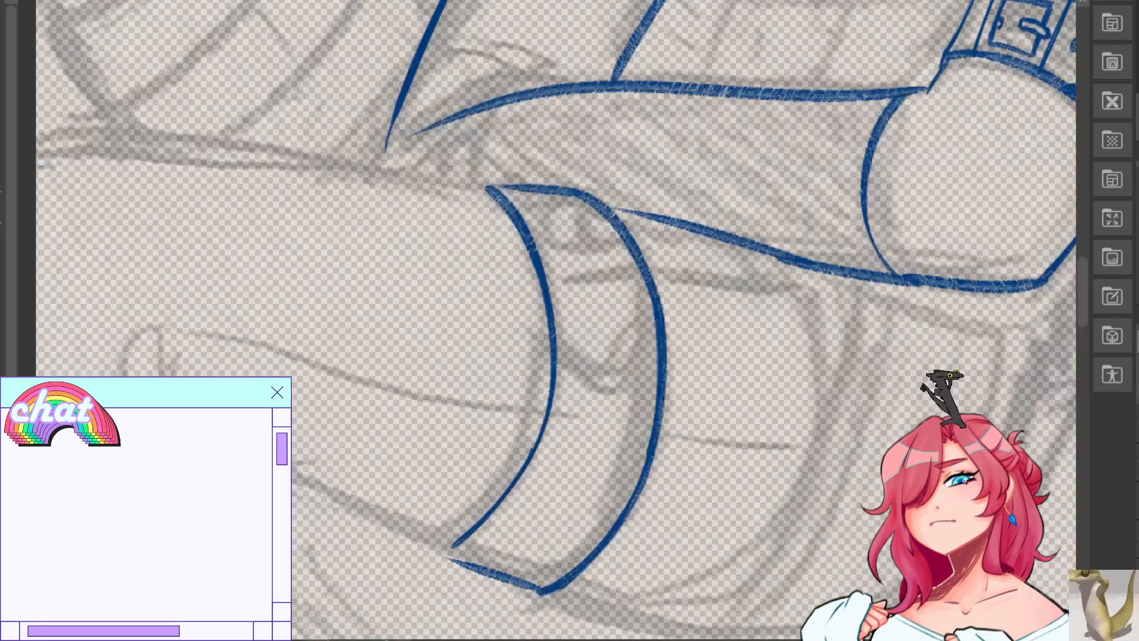
pyautogui.moveTo(442, 553)
pyautogui.mouseDown()
pyautogui.moveTo(475, 568)
pyautogui.moveTo(439, 555)
pyautogui.moveTo(472, 537)
pyautogui.mouseUp()
pyautogui.hotkey('ctrl', 'z')
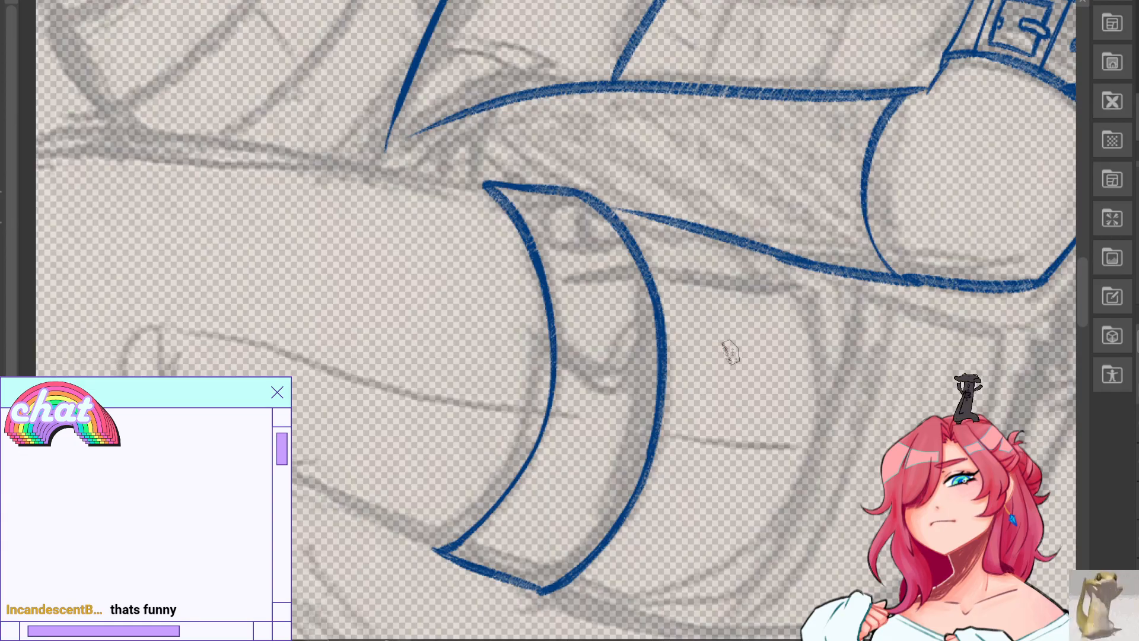
pyautogui.moveTo(609, 201); pyautogui.dragTo(658, 320)
pyautogui.moveTo(602, 203)
pyautogui.mouseDown()
pyautogui.moveTo(656, 297)
pyautogui.moveTo(664, 363)
pyautogui.mouseUp()
pyautogui.press('h')
pyautogui.hotkey('ctrl', 'z')
pyautogui.moveTo(451, 360); pyautogui.dragTo(520, 203)
pyautogui.hotkey('ctrl', 'z')
pyautogui.hotkey('ctrl', 'z')
pyautogui.hotkey('ctrl', 'z')
pyautogui.moveTo(451, 347); pyautogui.dragTo(524, 198)
pyautogui.hotkey('ctrl', 'z')
pyautogui.hotkey('ctrl', 'z')
pyautogui.moveTo(458, 326); pyautogui.dragTo(548, 577)
pyautogui.hotkey('ctrl', 'z')
# Shave the outer edge of the band's elbow-facing side with the eraser to give it a thinner, smoother curve.
pyautogui.press('e')
pyautogui.moveTo(440, 340); pyautogui.dragTo(555, 597)
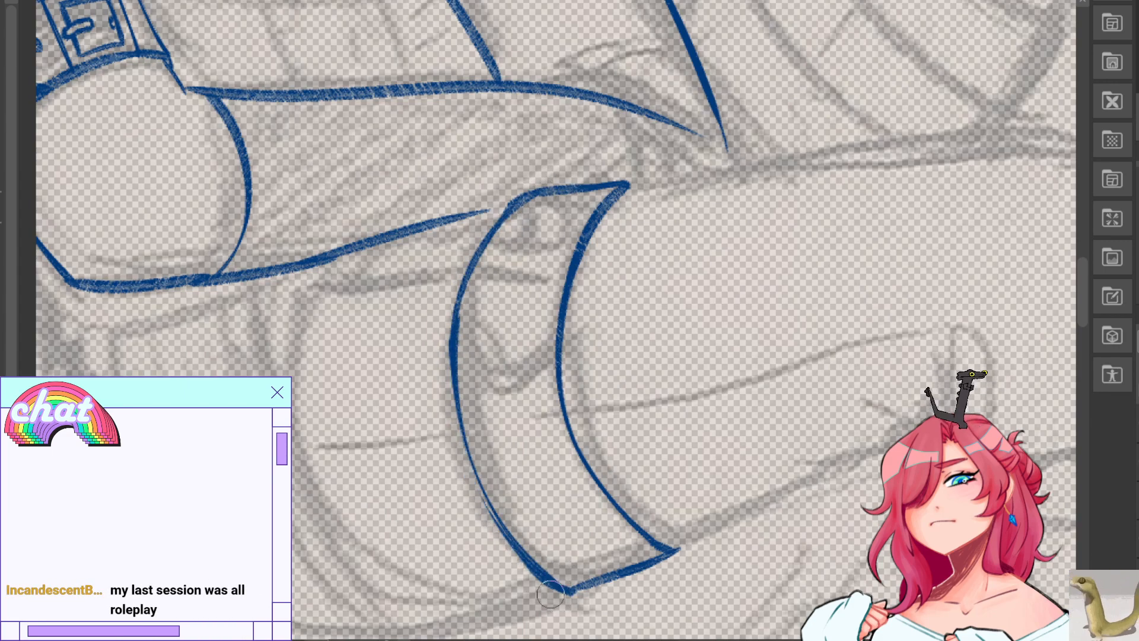
pyautogui.moveTo(462, 469); pyautogui.dragTo(590, 609)
pyautogui.moveTo(457, 308); pyautogui.dragTo(547, 575)
pyautogui.moveTo(463, 425)
pyautogui.mouseDown()
pyautogui.moveTo(474, 468)
pyautogui.moveTo(569, 584)
pyautogui.mouseUp()
pyautogui.hotkey('ctrl', 'z')
pyautogui.press('h')
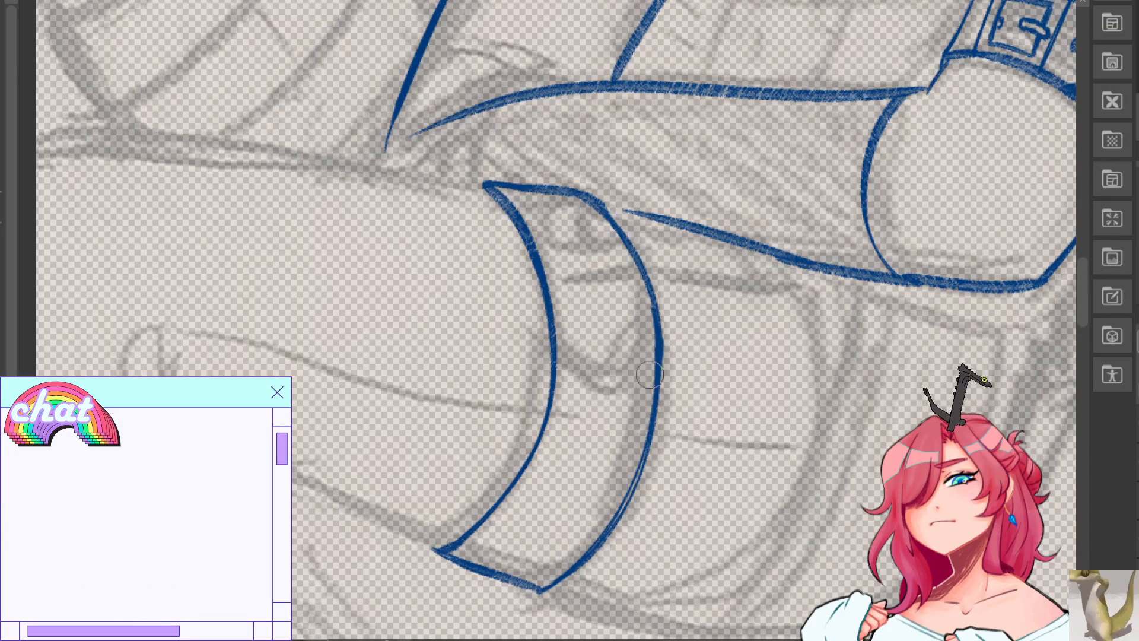
# Re-ink the lower part of the band's elbow-facing side and tidy the band's corners.
pyautogui.moveTo(652, 428)
pyautogui.mouseDown()
pyautogui.moveTo(630, 501)
pyautogui.moveTo(599, 541)
pyautogui.mouseUp()
pyautogui.moveTo(642, 468); pyautogui.dragTo(615, 518)
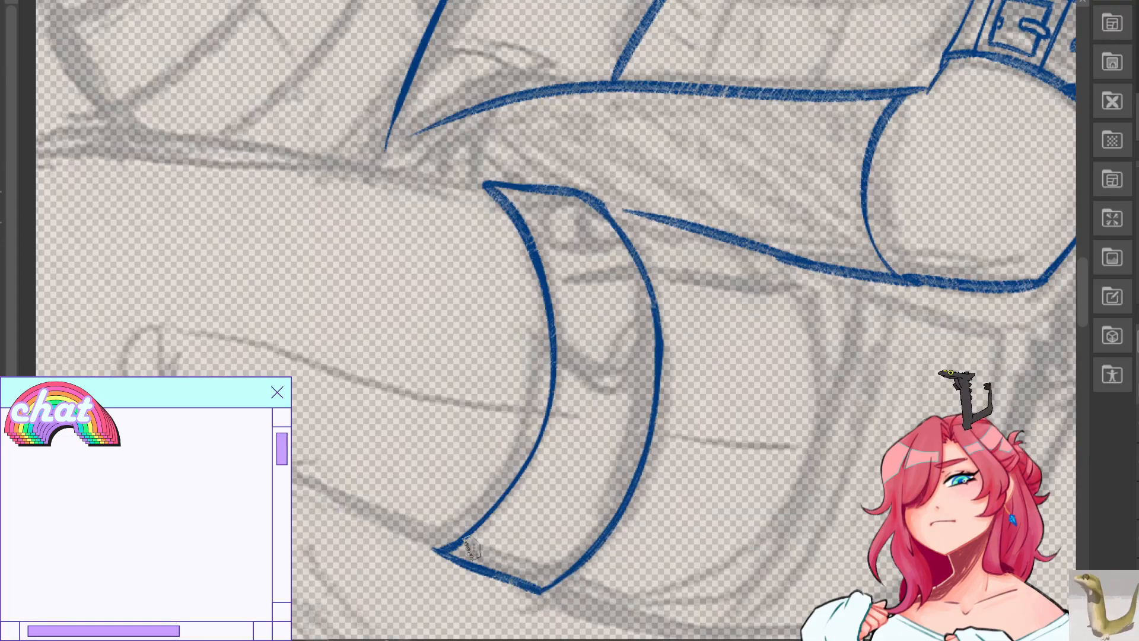
pyautogui.moveTo(431, 543); pyautogui.dragTo(504, 573)
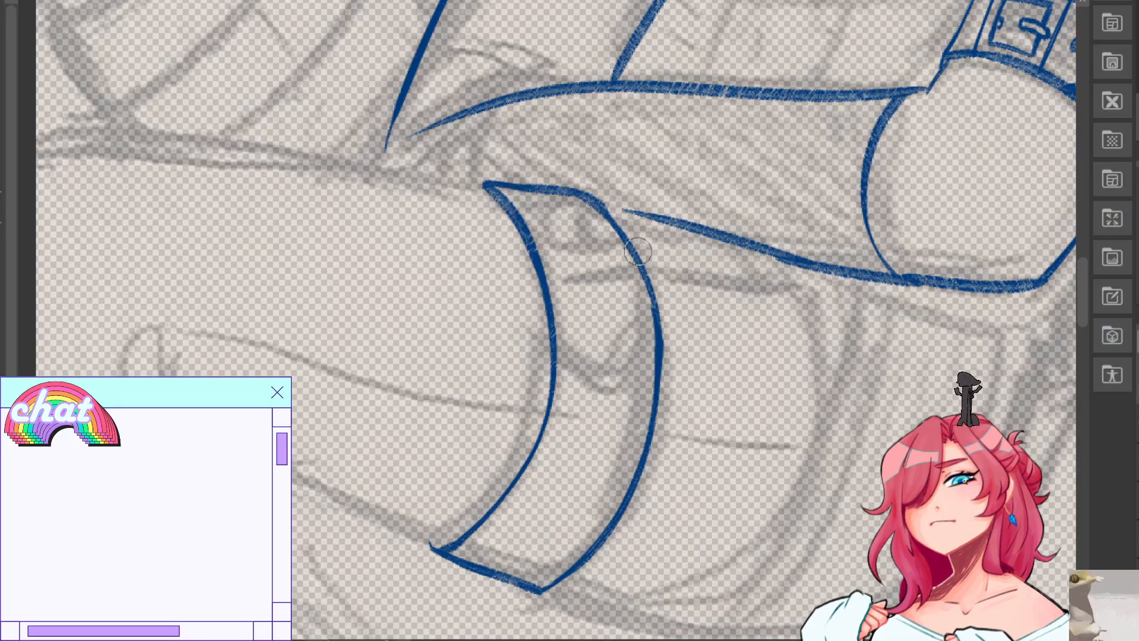
pyautogui.moveTo(600, 205); pyautogui.dragTo(635, 249)
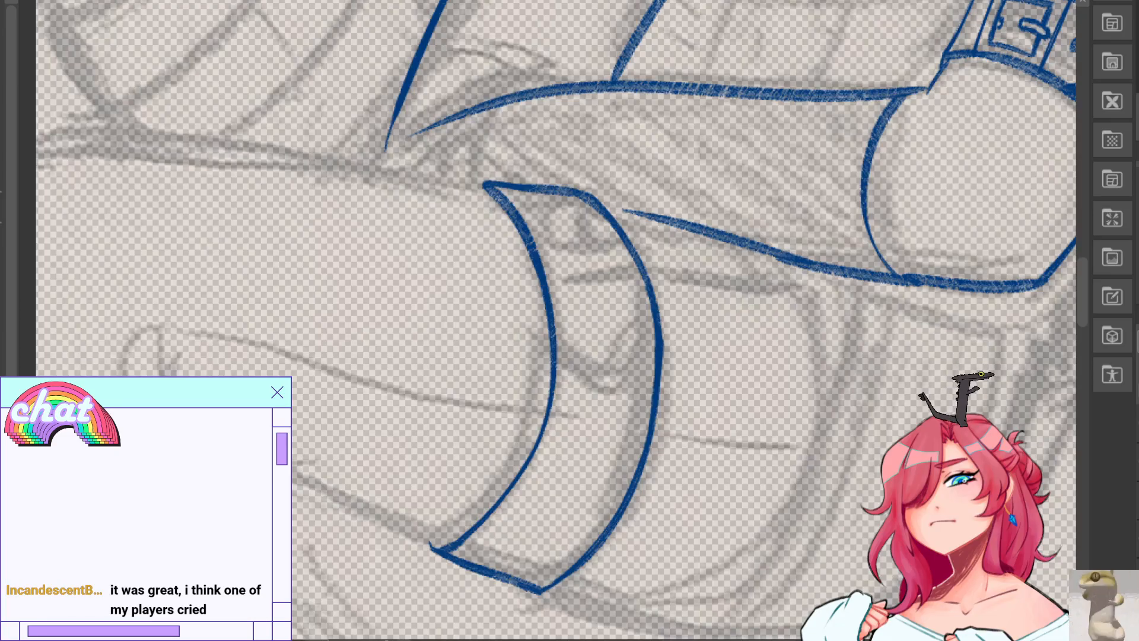
# Extend the forearm's lower edge to meet the band's upper corner on the elbow side.
pyautogui.press('h')
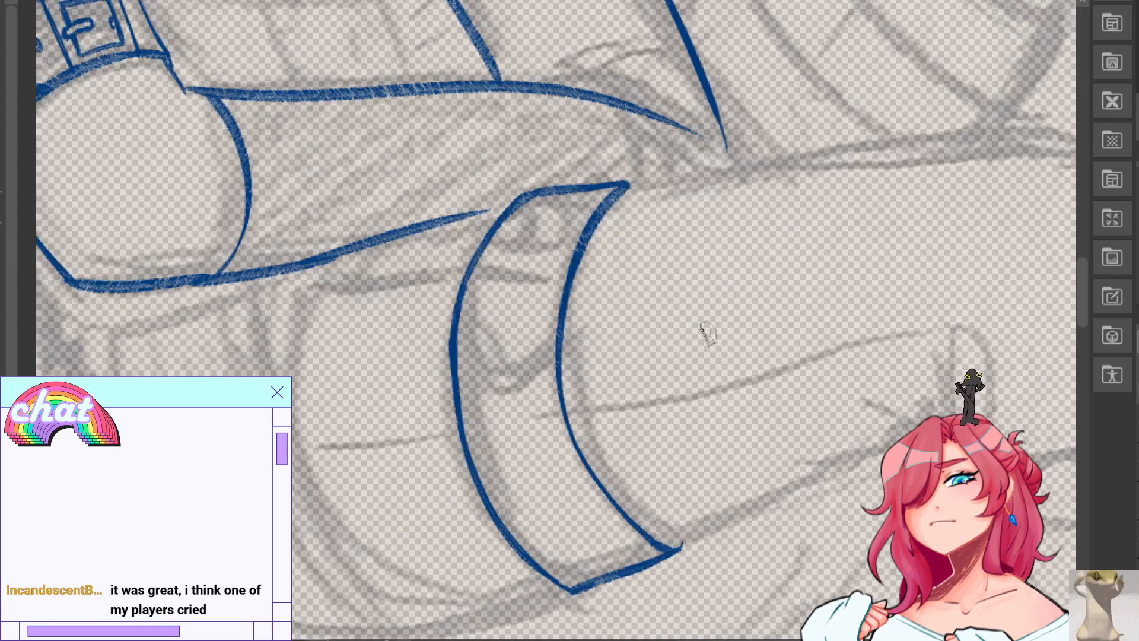
pyautogui.moveTo(483, 211); pyautogui.dragTo(516, 201)
pyautogui.hotkey('ctrl', 'z')
pyautogui.hotkey('ctrl', 'z')
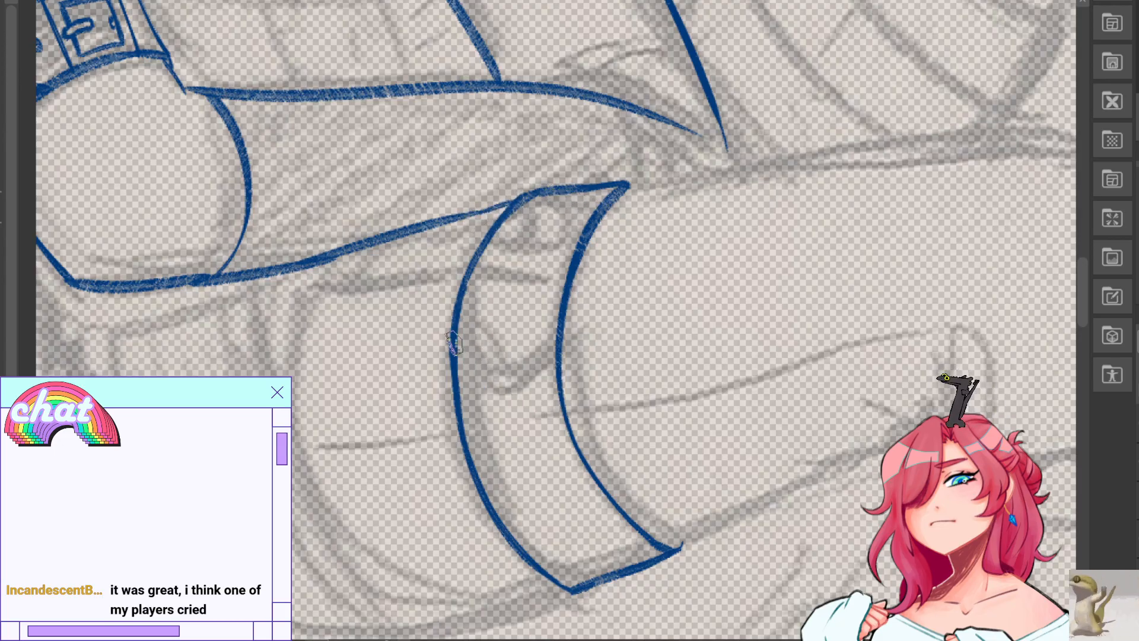
# Ink the V-shaped strap tip across the middle of the band, joining its two curved sides.
pyautogui.moveTo(499, 385); pyautogui.dragTo(505, 394)
pyautogui.hotkey('ctrl', 'z')
pyautogui.hotkey('ctrl', 'z')
pyautogui.moveTo(457, 340)
pyautogui.mouseDown()
pyautogui.moveTo(520, 398)
pyautogui.moveTo(481, 375)
pyautogui.moveTo(531, 370)
pyautogui.moveTo(558, 336)
pyautogui.mouseUp()
pyautogui.hotkey('ctrl', 'z')
pyautogui.hotkey('ctrl', 'z')
pyautogui.moveTo(506, 396)
pyautogui.mouseDown()
pyautogui.moveTo(559, 332)
pyautogui.moveTo(504, 394)
pyautogui.mouseUp()
pyautogui.hotkey('ctrl', 'z')
pyautogui.moveTo(555, 322)
pyautogui.mouseDown()
pyautogui.moveTo(628, 169)
pyautogui.moveTo(581, 377)
pyautogui.mouseUp()
pyautogui.hotkey('ctrl', 'z')
pyautogui.hotkey('ctrl', 'z')
pyautogui.hotkey('ctrl', 'z')
pyautogui.moveTo(627, 187); pyautogui.dragTo(597, 432)
pyautogui.hotkey('ctrl', 'z')
pyautogui.hotkey('ctrl', 'z')
pyautogui.moveTo(628, 185)
pyautogui.mouseDown()
pyautogui.moveTo(585, 396)
pyautogui.moveTo(564, 365)
pyautogui.moveTo(581, 385)
pyautogui.mouseUp()
pyautogui.hotkey('ctrl', 'z')
pyautogui.moveTo(606, 215); pyautogui.dragTo(583, 418)
pyautogui.moveTo(577, 276); pyautogui.dragTo(616, 489)
pyautogui.hotkey('ctrl', 'z')
pyautogui.hotkey('ctrl', 'z')
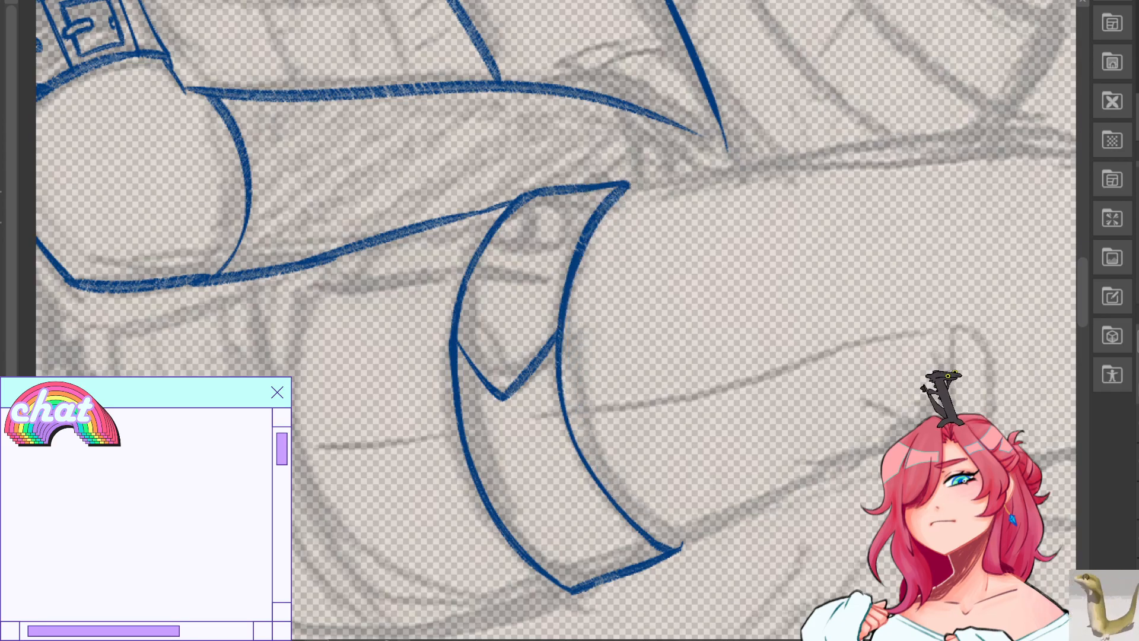
# Thicken the band's far side from its pointed top corner down to the V-shaped strap tip.
pyautogui.press('h')
pyautogui.moveTo(489, 187); pyautogui.dragTo(546, 317)
pyautogui.hotkey('ctrl', 'z')
pyautogui.moveTo(497, 188)
pyautogui.mouseDown()
pyautogui.moveTo(549, 270)
pyautogui.moveTo(559, 337)
pyautogui.mouseUp()
pyautogui.hotkey('ctrl', 'z')
pyautogui.hotkey('ctrl', 'z')
pyautogui.moveTo(503, 189)
pyautogui.mouseDown()
pyautogui.moveTo(564, 331)
pyautogui.moveTo(559, 304)
pyautogui.moveTo(559, 338)
pyautogui.mouseUp()
pyautogui.hotkey('ctrl', 'z')
pyautogui.hotkey('ctrl', 'z')
pyautogui.hotkey('ctrl', 'z')
pyautogui.hotkey('ctrl', 'z')
pyautogui.moveTo(497, 188); pyautogui.dragTo(560, 334)
pyautogui.hotkey('ctrl', 'z')
pyautogui.hotkey('ctrl', 'z')
pyautogui.moveTo(497, 188); pyautogui.dragTo(559, 337)
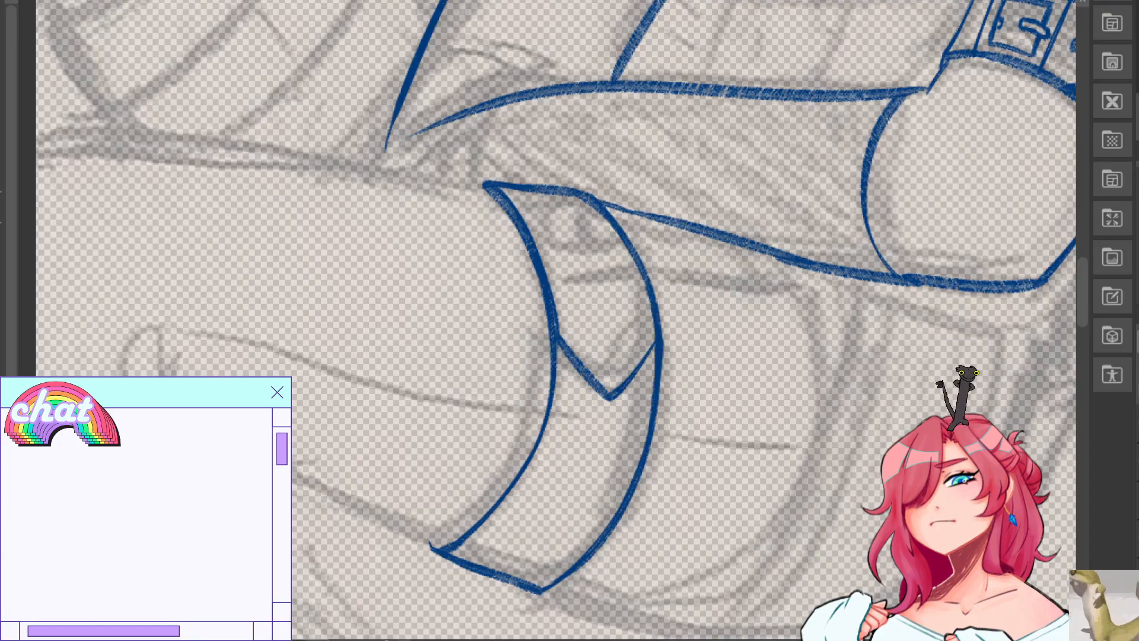
pyautogui.press('h')
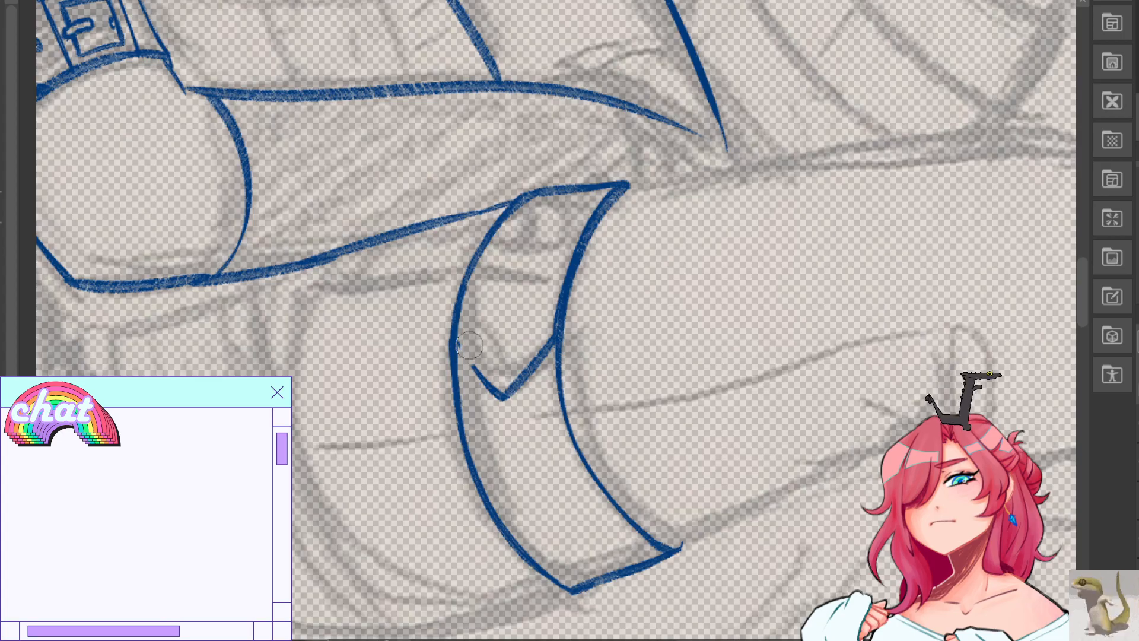
pyautogui.moveTo(469, 344)
pyautogui.mouseDown()
pyautogui.moveTo(503, 402)
pyautogui.moveTo(517, 361)
pyautogui.mouseUp()
pyautogui.press('p')
pyautogui.hotkey('ctrl', 'z')
pyautogui.hotkey('ctrl', 'z')
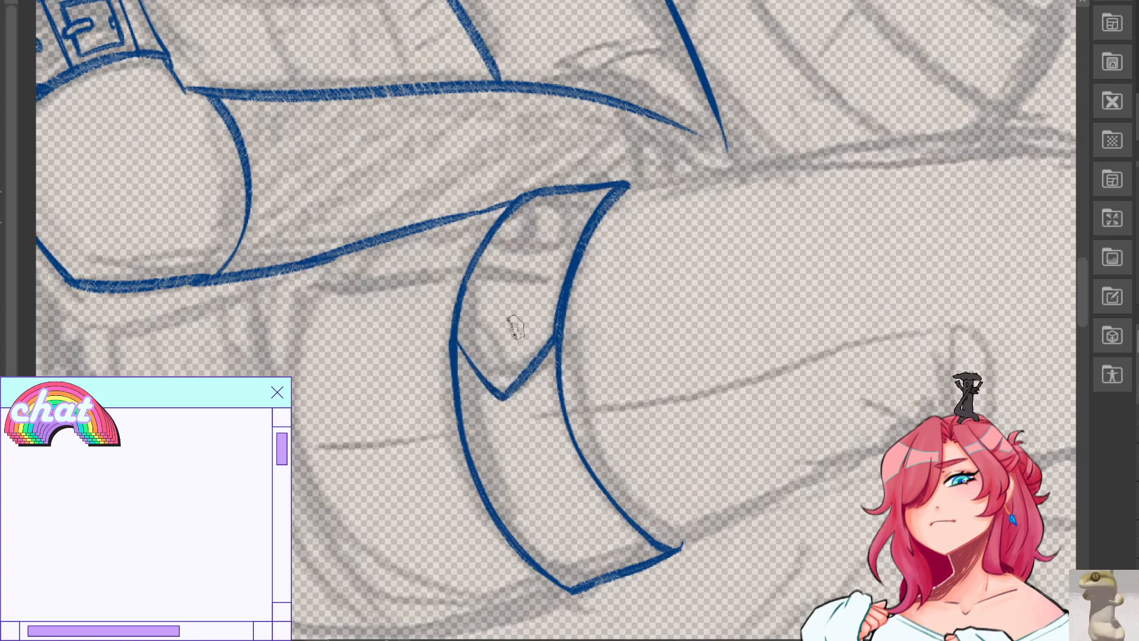
# Redraw the V-shaped strap tip so that it overhangs the band's elbow-facing side.
pyautogui.moveTo(470, 326)
pyautogui.mouseDown()
pyautogui.moveTo(474, 349)
pyautogui.moveTo(497, 358)
pyautogui.moveTo(534, 367)
pyautogui.mouseUp()
pyautogui.hotkey('ctrl', 'z')
pyautogui.hotkey('ctrl', 'z')
pyautogui.hotkey('ctrl', 'z')
pyautogui.moveTo(442, 336)
pyautogui.mouseDown()
pyautogui.moveTo(495, 393)
pyautogui.moveTo(561, 332)
pyautogui.mouseUp()
pyautogui.hotkey('ctrl', 'z')
pyautogui.hotkey('ctrl', 'z')
# Ink the strap end's far edge from the V-shaped tip up to the band's pointed top corner.
pyautogui.moveTo(496, 393)
pyautogui.mouseDown()
pyautogui.moveTo(561, 331)
pyautogui.moveTo(552, 340)
pyautogui.moveTo(624, 177)
pyautogui.mouseUp()
pyautogui.hotkey('ctrl', 'z')
pyautogui.hotkey('ctrl', 'z')
pyautogui.hotkey('ctrl', 'z')
pyautogui.moveTo(551, 339)
pyautogui.mouseDown()
pyautogui.moveTo(632, 185)
pyautogui.moveTo(631, 209)
pyautogui.mouseUp()
pyautogui.hotkey('ctrl', 'z')
pyautogui.moveTo(553, 337); pyautogui.dragTo(627, 185)
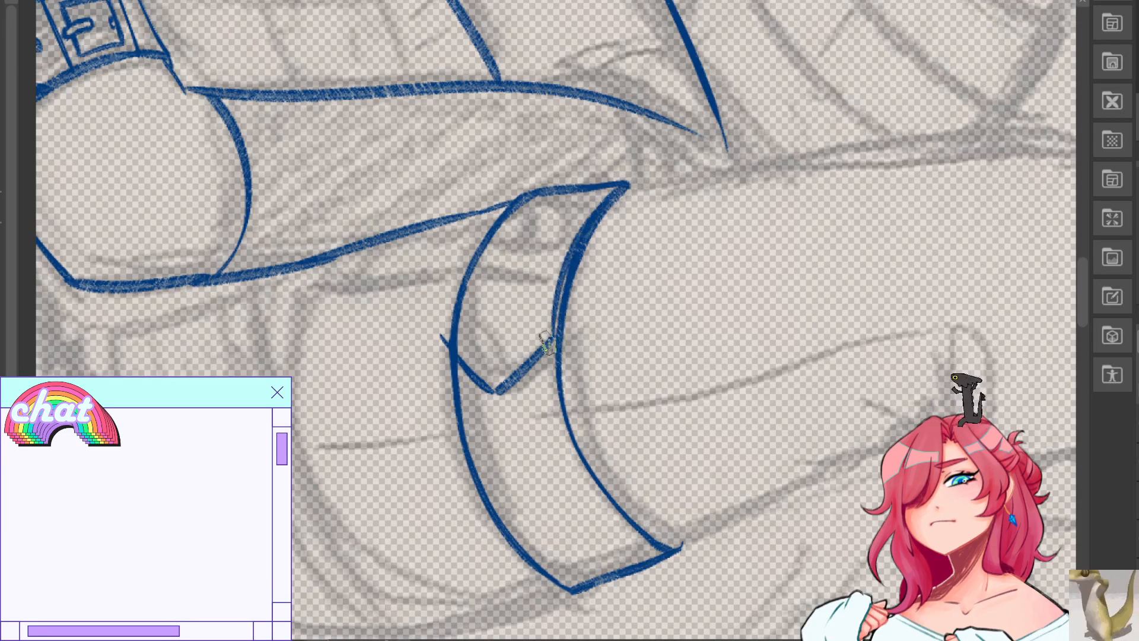
# Ink the strap end's elbow-facing edge bulging outside the band and clean up its far edge.
pyautogui.hotkey('ctrl', 'z')
pyautogui.moveTo(442, 344); pyautogui.dragTo(513, 203)
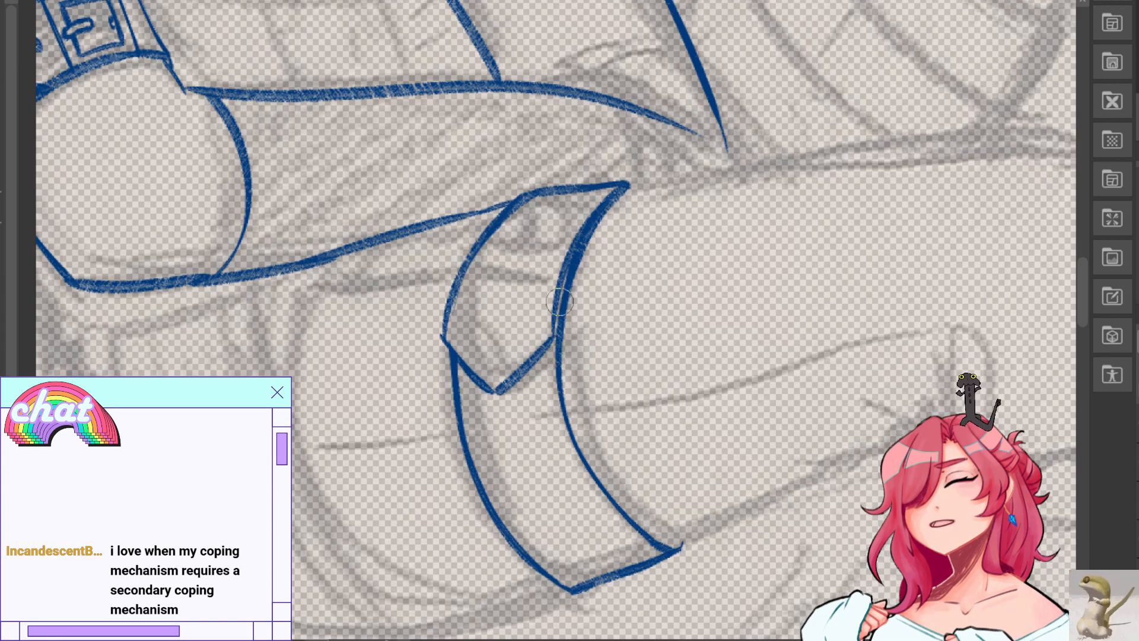
pyautogui.moveTo(558, 297); pyautogui.dragTo(553, 337)
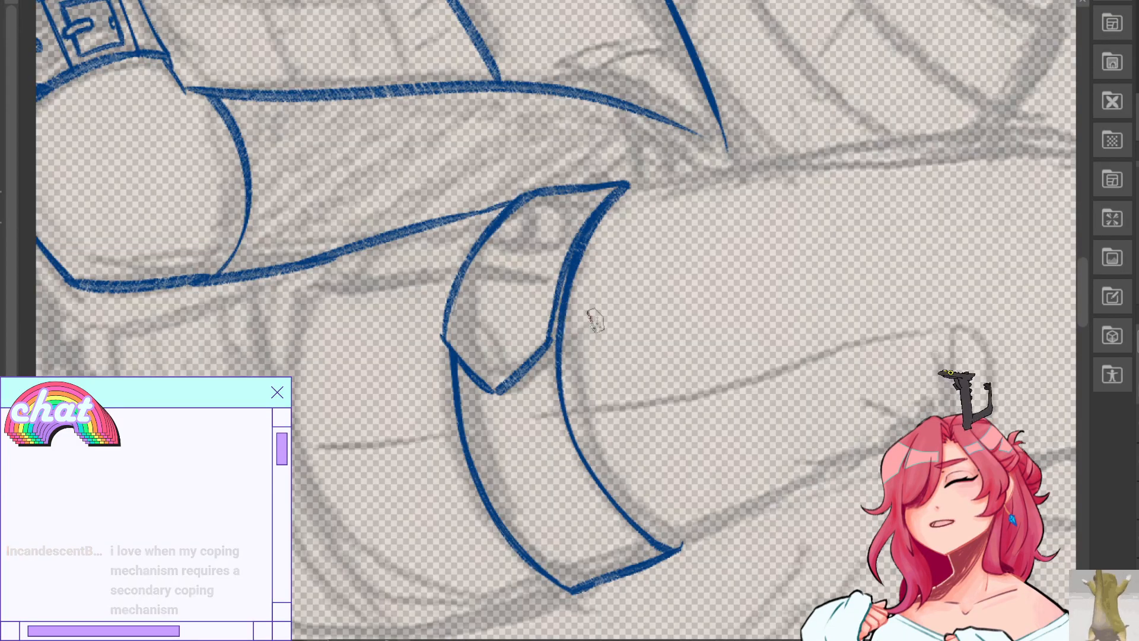
# Ink two lines across the strap near the band's top for the buckle's upper and lower edges.
pyautogui.press('h')
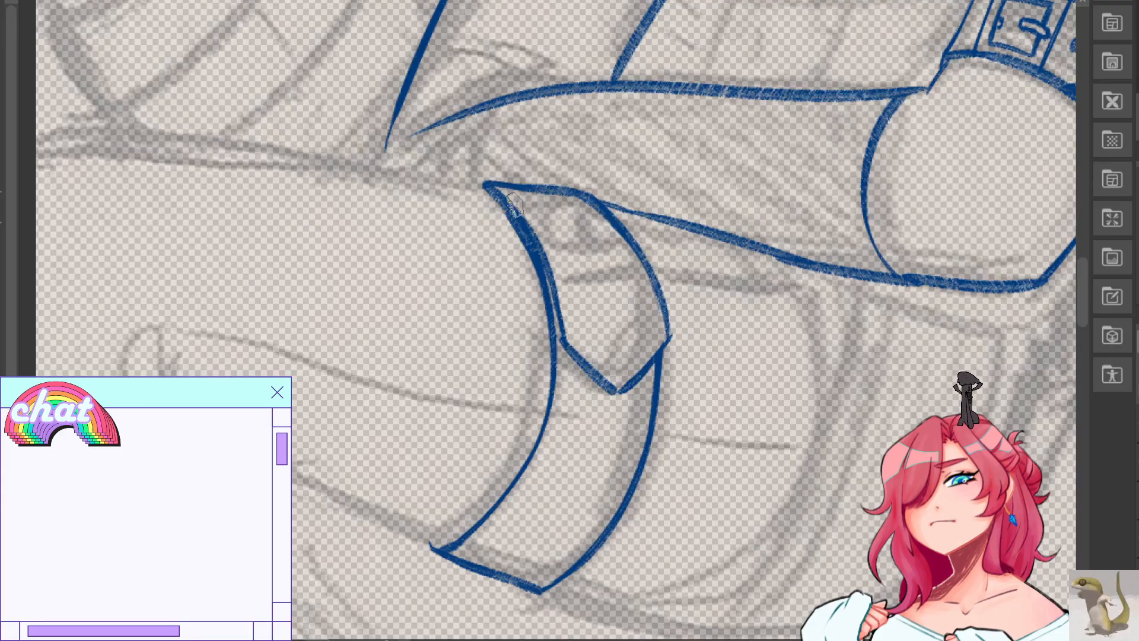
pyautogui.moveTo(511, 205); pyautogui.dragTo(611, 209)
pyautogui.press('h')
pyautogui.hotkey('ctrl', 'z')
pyautogui.hotkey('ctrl', 'z')
pyautogui.moveTo(515, 202); pyautogui.dragTo(600, 204)
pyautogui.moveTo(477, 271); pyautogui.dragTo(559, 275)
pyautogui.hotkey('ctrl', 'z')
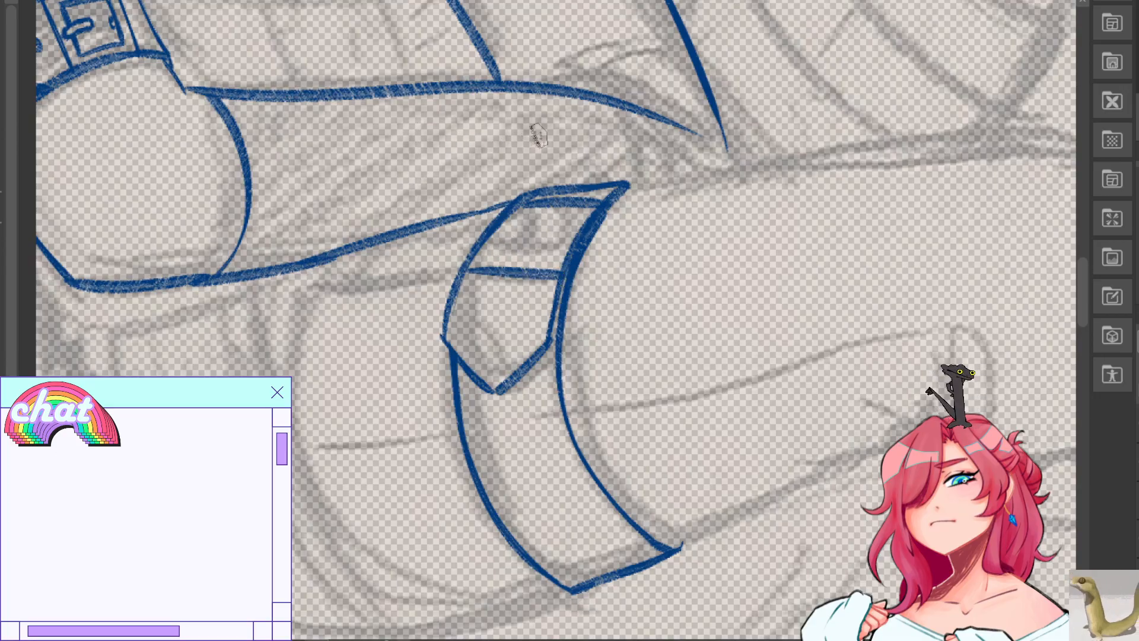
# Shape the buckle frame's angled sides on the strap and outline the rectangular opening inside it.
pyautogui.moveTo(461, 266)
pyautogui.mouseDown()
pyautogui.moveTo(521, 202)
pyautogui.moveTo(478, 259)
pyautogui.mouseUp()
pyautogui.hotkey('ctrl', 'z')
pyautogui.moveTo(517, 223)
pyautogui.mouseDown()
pyautogui.moveTo(509, 216)
pyautogui.moveTo(551, 203)
pyautogui.moveTo(496, 214)
pyautogui.moveTo(478, 235)
pyautogui.mouseUp()
pyautogui.press('p')
pyautogui.press('e')
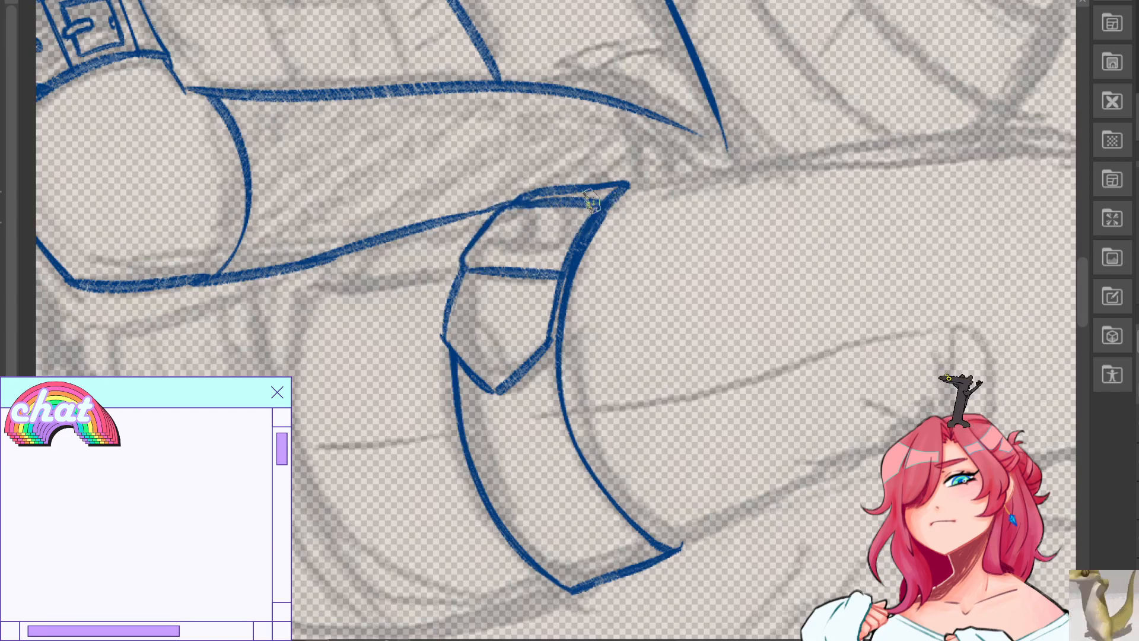
pyautogui.moveTo(575, 213)
pyautogui.mouseDown()
pyautogui.moveTo(548, 256)
pyautogui.moveTo(509, 222)
pyautogui.moveTo(571, 212)
pyautogui.mouseUp()
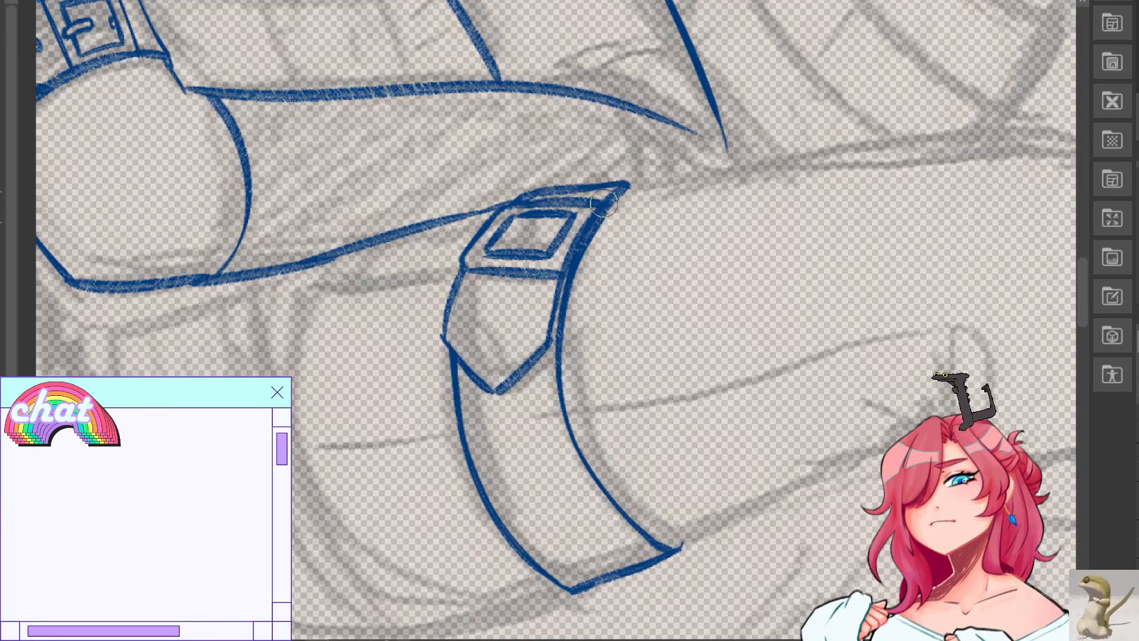
pyautogui.moveTo(585, 222); pyautogui.dragTo(564, 261)
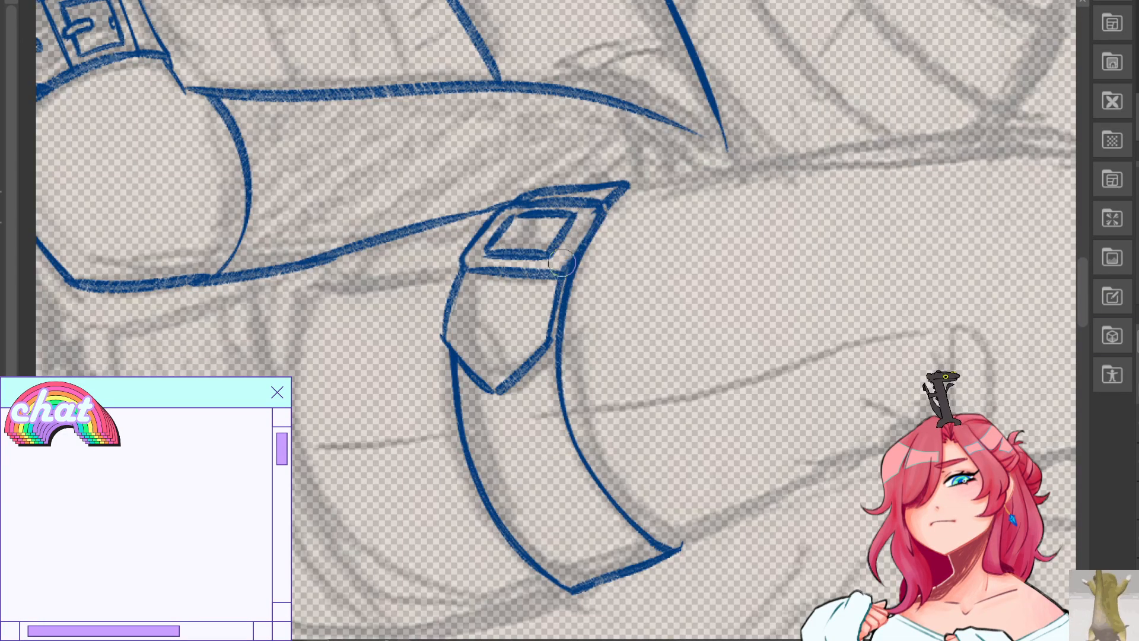
pyautogui.moveTo(602, 209)
pyautogui.mouseDown()
pyautogui.moveTo(567, 270)
pyautogui.moveTo(620, 218)
pyautogui.moveTo(601, 209)
pyautogui.moveTo(583, 259)
pyautogui.moveTo(562, 277)
pyautogui.moveTo(597, 218)
pyautogui.mouseUp()
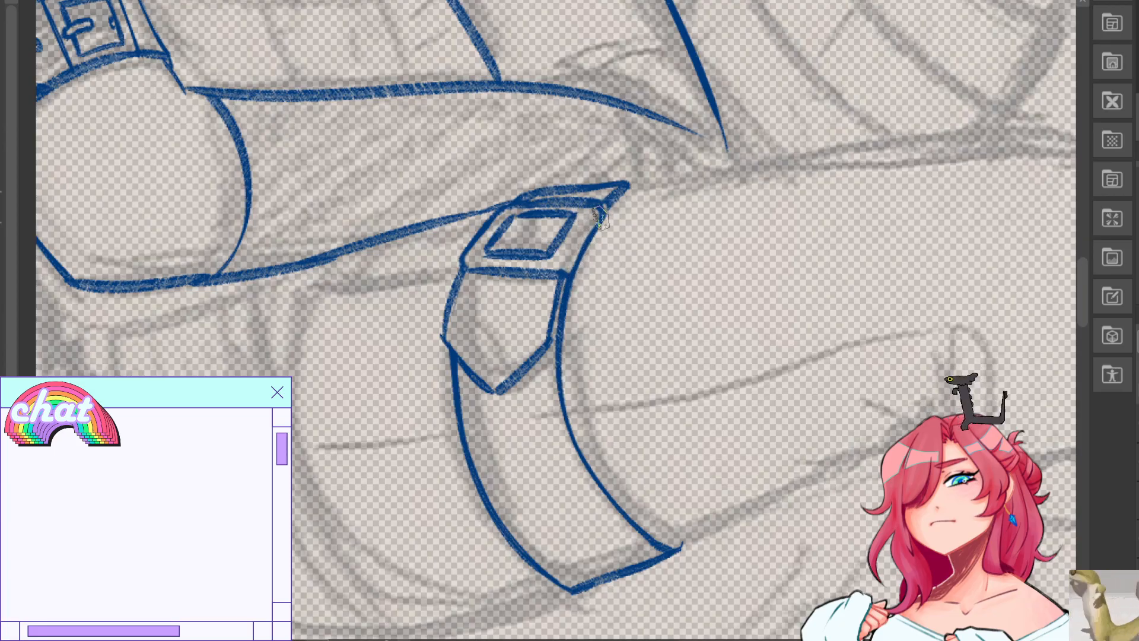
# Refine the side of the buckle's opening and add the prong and a small strap hole below it.
pyautogui.press('e')
pyautogui.moveTo(556, 239)
pyautogui.mouseDown()
pyautogui.moveTo(575, 225)
pyautogui.moveTo(557, 256)
pyautogui.mouseUp()
pyautogui.press('p')
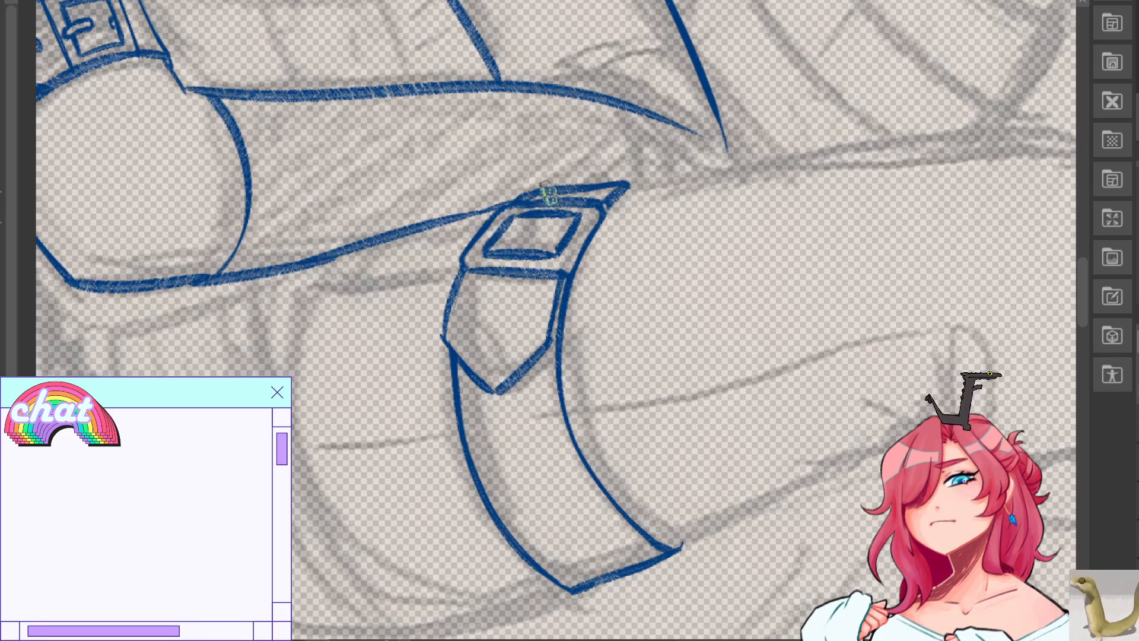
pyautogui.press('e')
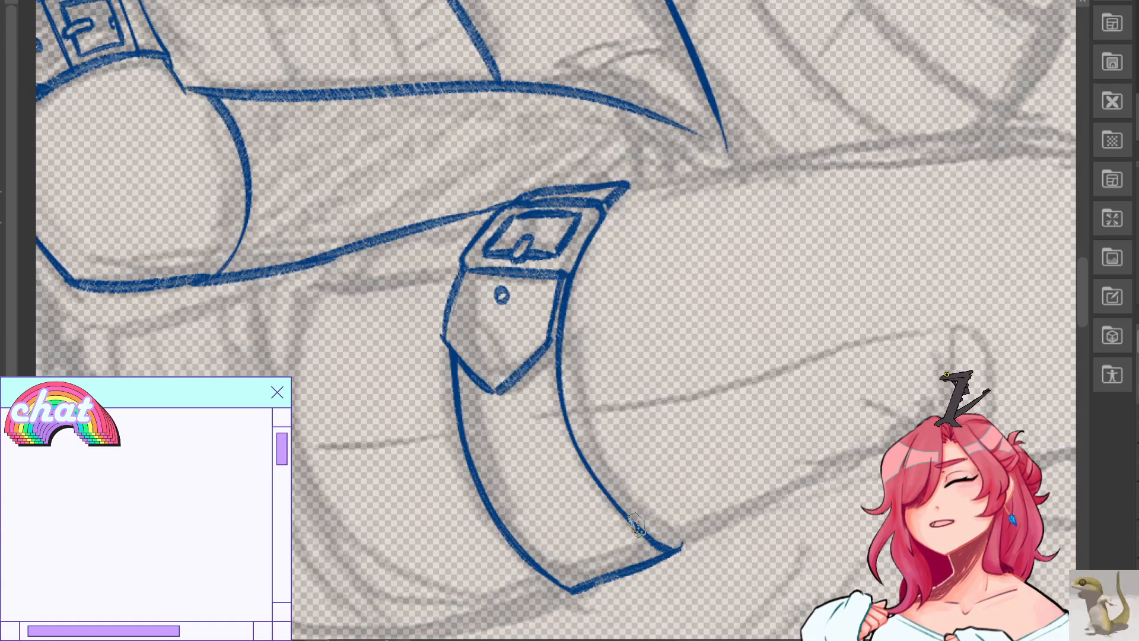
pyautogui.moveTo(449, 311)
pyautogui.mouseDown()
pyautogui.moveTo(576, 303)
pyautogui.moveTo(550, 314)
pyautogui.mouseUp()
pyautogui.hotkey('ctrl', 'z')
pyautogui.hotkey('ctrl', 'z')
pyautogui.hotkey('ctrl', 'z')
pyautogui.hotkey('ctrl', 'z')
pyautogui.hotkey('ctrl', 'z')
pyautogui.moveTo(455, 302); pyautogui.dragTo(560, 299)
pyautogui.moveTo(442, 328); pyautogui.dragTo(571, 327)
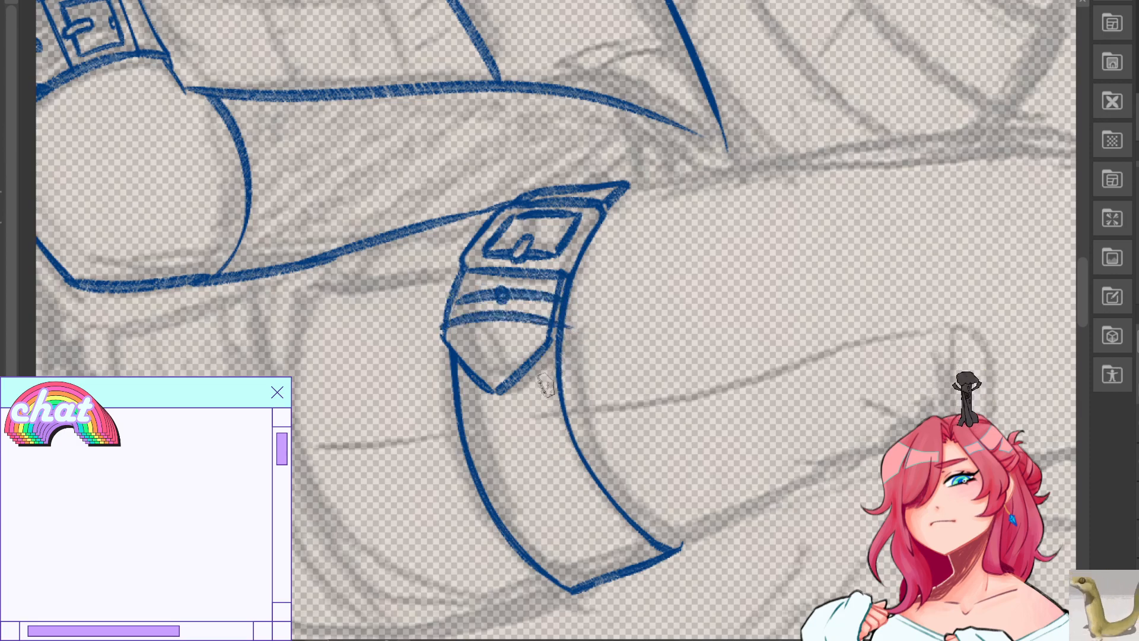
pyautogui.press('h')
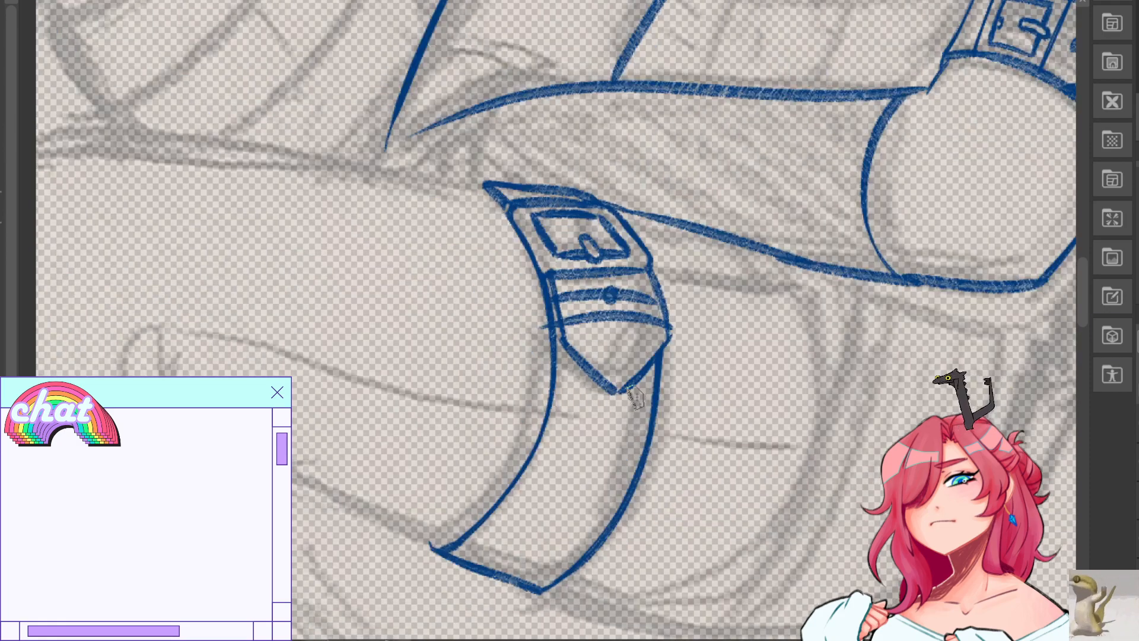
pyautogui.hotkey('ctrl', 'z')
pyautogui.hotkey('ctrl', 'z')
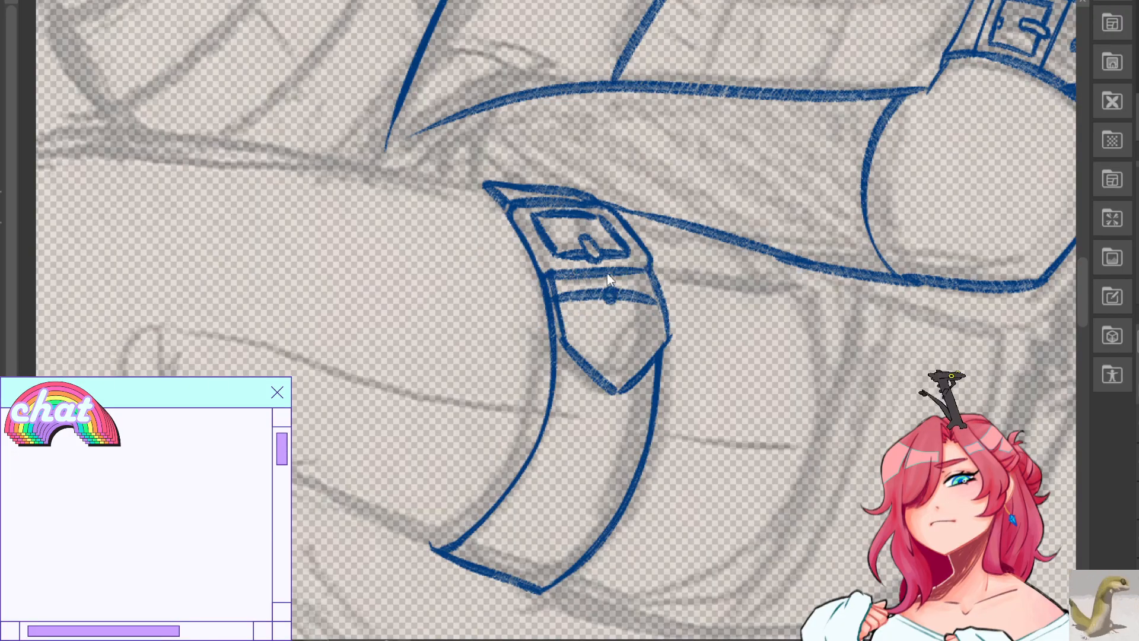
# Ink the strap loop as parallel lines across the strap between the buckle and the V-shaped tip.
pyautogui.moveTo(556, 300); pyautogui.dragTo(666, 303)
pyautogui.hotkey('ctrl', 'z')
pyautogui.hotkey('ctrl', 'z')
pyautogui.hotkey('ctrl', 'z')
pyautogui.moveTo(555, 324); pyautogui.dragTo(664, 323)
pyautogui.hotkey('ctrl', 'z')
pyautogui.hotkey('ctrl', 'z')
pyautogui.moveTo(561, 320); pyautogui.dragTo(669, 327)
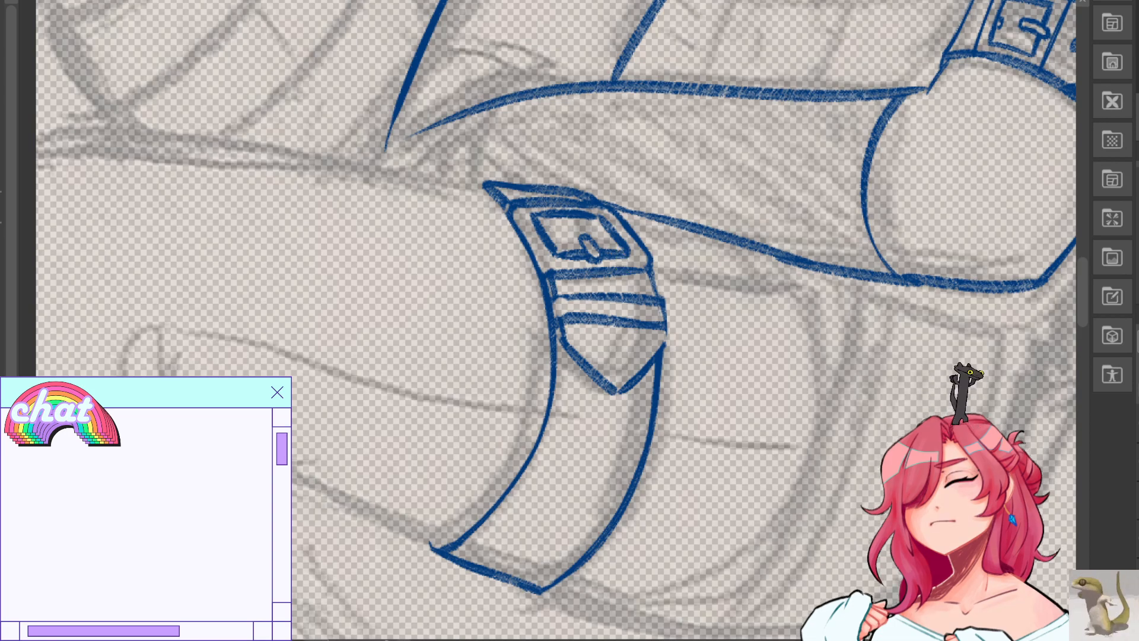
# Close the strap's side edges at the loop and clean up the joins above the pointed tip.
pyautogui.press('h')
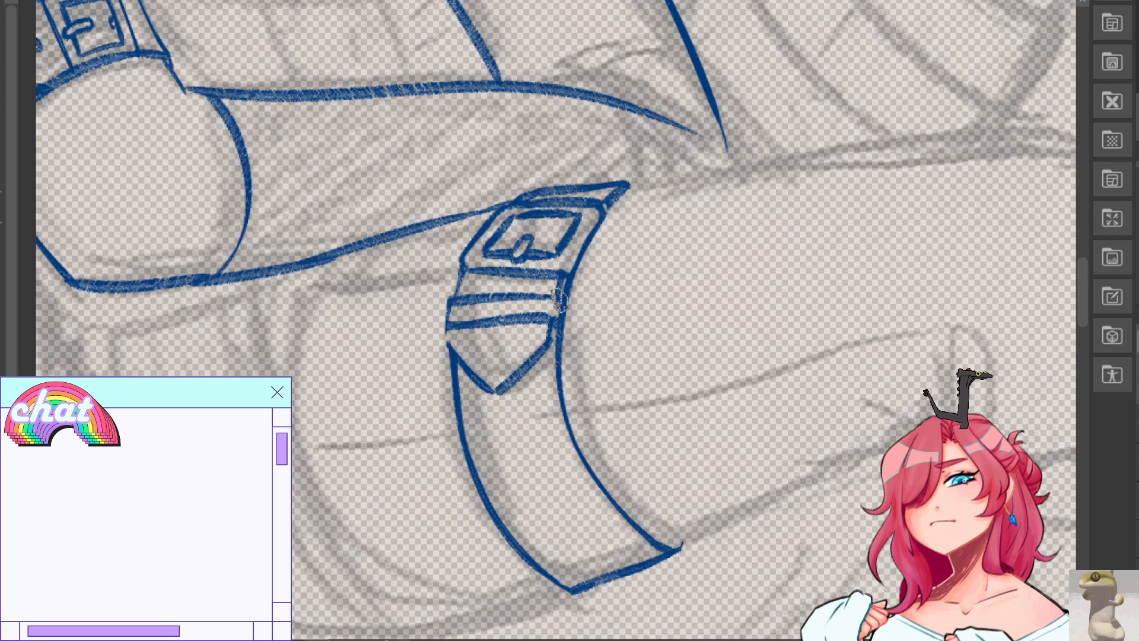
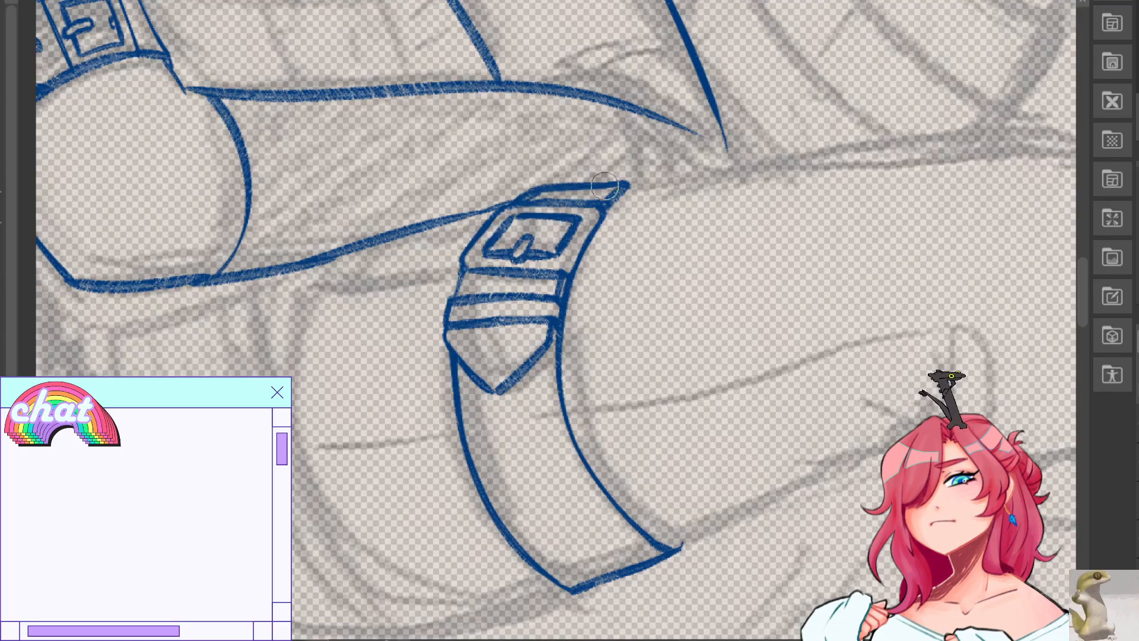
pyautogui.moveTo(451, 320); pyautogui.dragTo(549, 321)
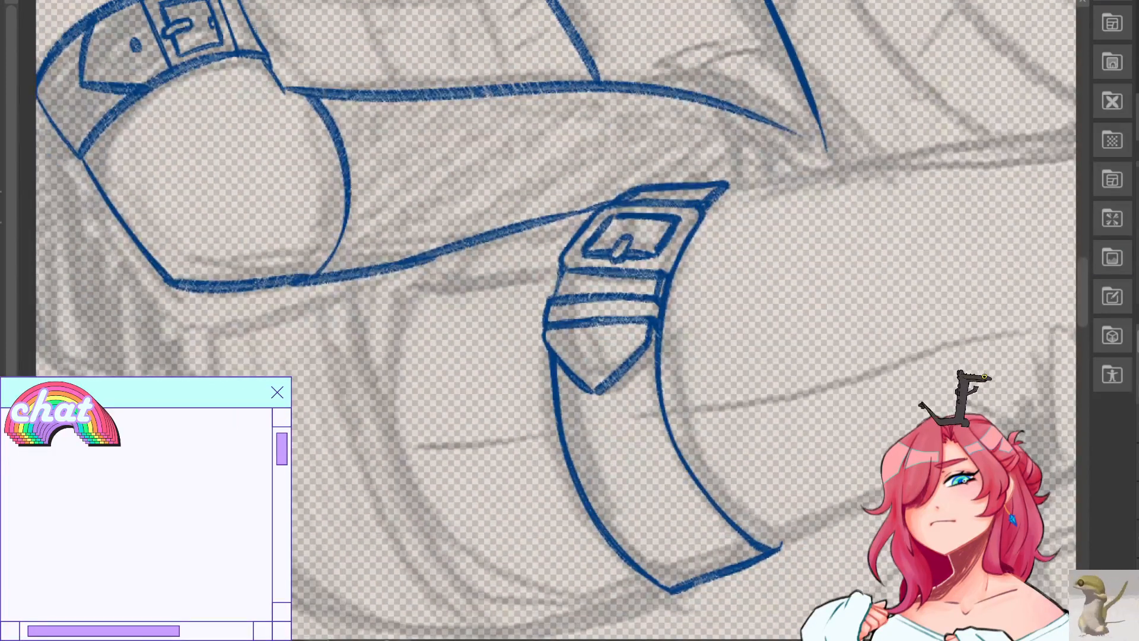
pyautogui.hotkey('ctrl', '-')
pyautogui.hotkey('ctrl', '-')
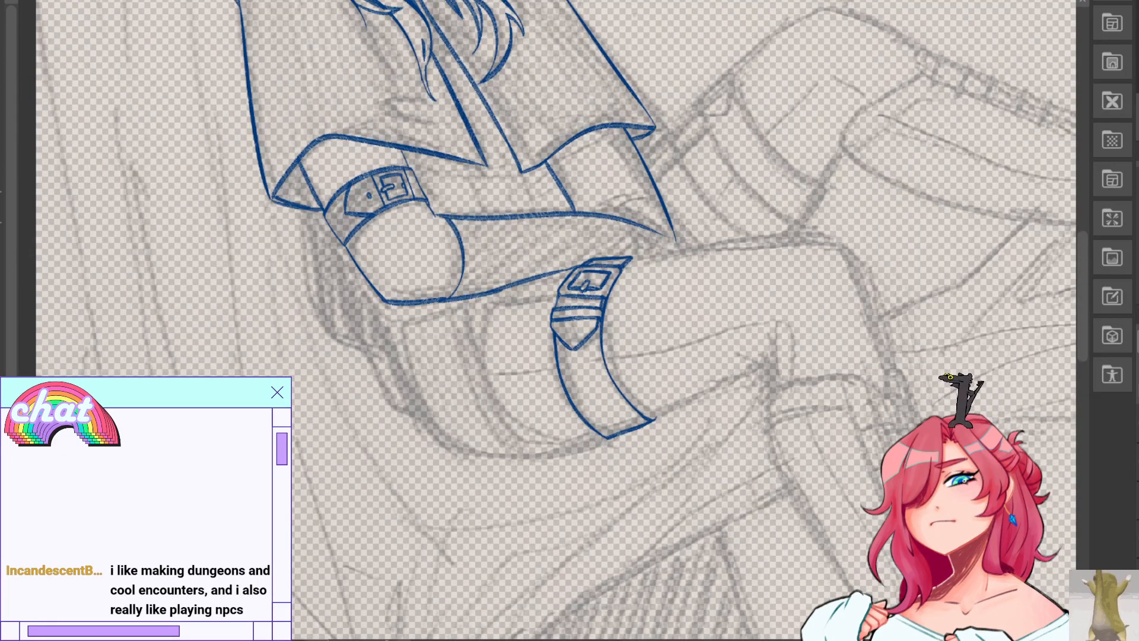
pyautogui.moveTo(307, 203)
pyautogui.mouseDown()
pyautogui.moveTo(313, 290)
pyautogui.moveTo(434, 438)
pyautogui.mouseUp()
pyautogui.hotkey('ctrl', 'z')
pyautogui.hotkey('ctrl', 'z')
pyautogui.press('h')
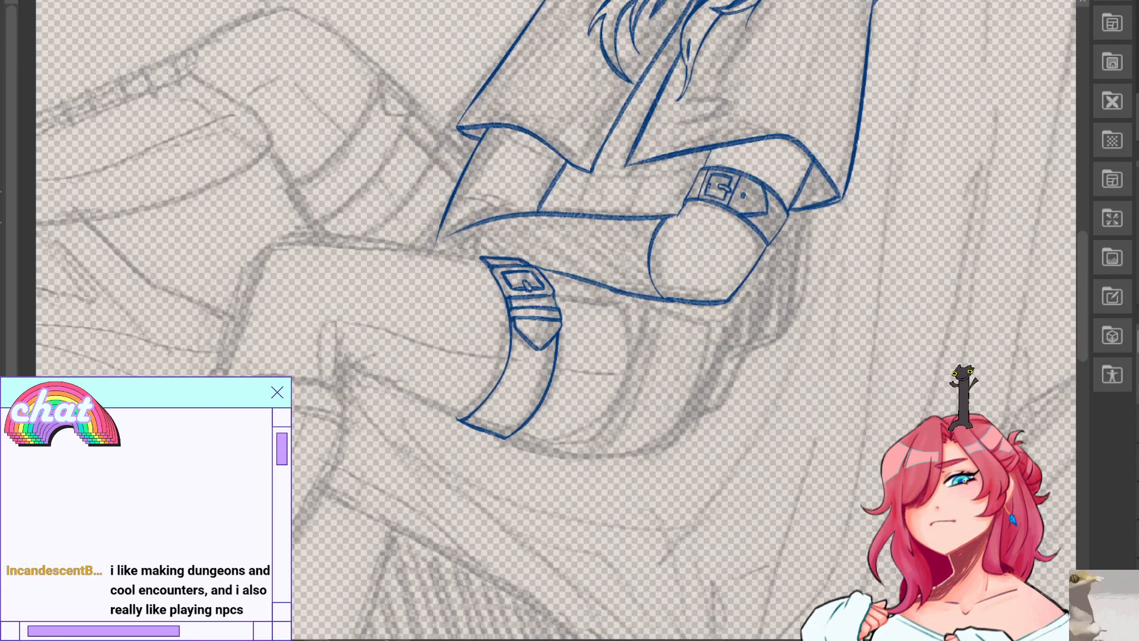
pyautogui.moveTo(794, 209)
pyautogui.mouseDown()
pyautogui.moveTo(691, 420)
pyautogui.moveTo(739, 415)
pyautogui.moveTo(689, 420)
pyautogui.mouseUp()
pyautogui.hotkey('ctrl', 'z')
pyautogui.hotkey('ctrl', 'z')
pyautogui.hotkey('ctrl', 'z')
pyautogui.moveTo(799, 211)
pyautogui.mouseDown()
pyautogui.moveTo(700, 420)
pyautogui.moveTo(697, 403)
pyautogui.mouseUp()
pyautogui.hotkey('ctrl', 'z')
pyautogui.hotkey('ctrl', 'z')
pyautogui.moveTo(814, 205); pyautogui.dragTo(702, 421)
pyautogui.press('h')
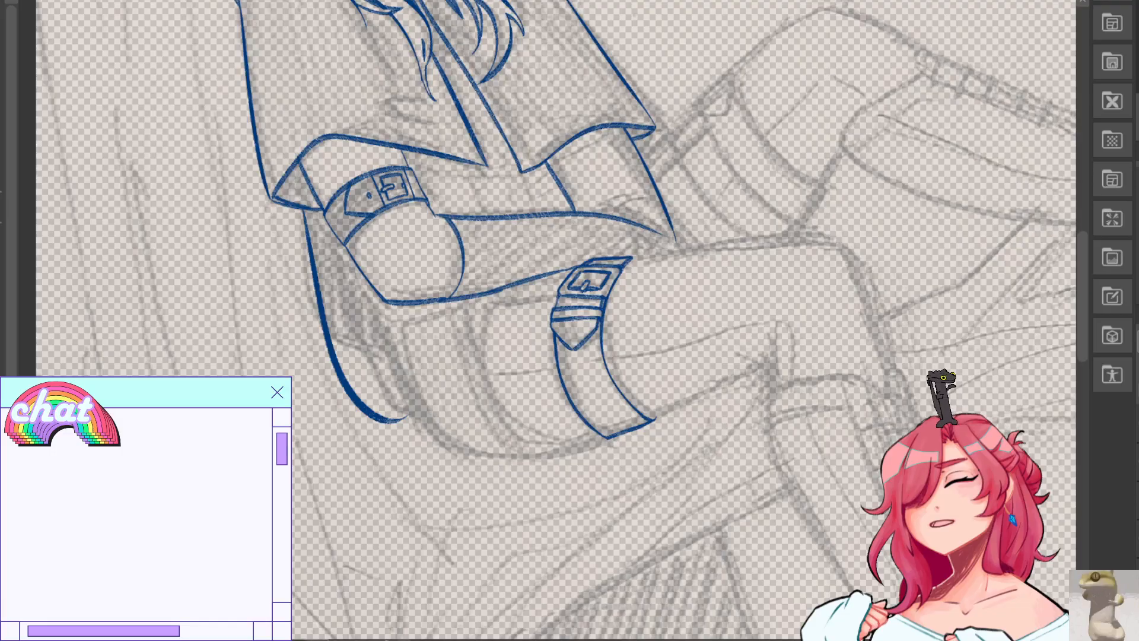
pyautogui.hotkey('ctrl', 'z')
# Ink the garment's back edge from below the cape hem down and around to the hip.
pyautogui.moveTo(307, 215)
pyautogui.mouseDown()
pyautogui.moveTo(410, 392)
pyautogui.moveTo(369, 391)
pyautogui.moveTo(403, 419)
pyautogui.mouseUp()
pyautogui.hotkey('ctrl', 'z')
pyautogui.hotkey('ctrl', 'z')
pyautogui.moveTo(310, 219)
pyautogui.mouseDown()
pyautogui.moveTo(312, 249)
pyautogui.moveTo(438, 418)
pyautogui.mouseUp()
pyautogui.hotkey('ctrl', 'z')
pyautogui.moveTo(313, 215)
pyautogui.mouseDown()
pyautogui.moveTo(314, 288)
pyautogui.moveTo(424, 349)
pyautogui.mouseUp()
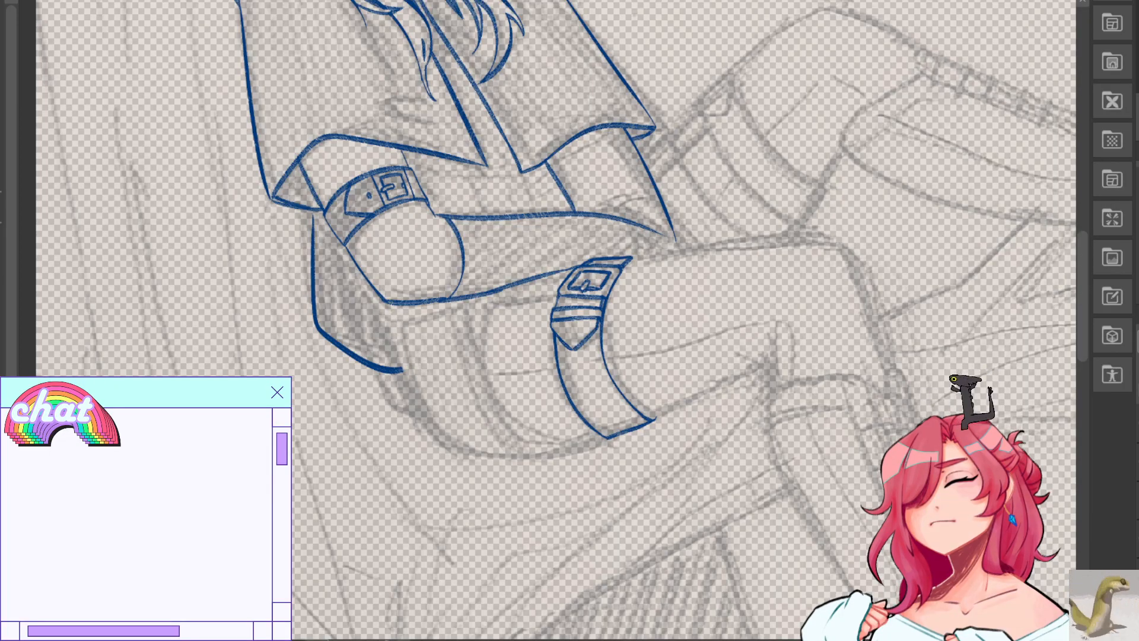
# Ink the outer hip curve from beneath the bent elbow down under the thigh.
pyautogui.hotkey('ctrl', '+')
pyautogui.hotkey('ctrl', '+')
pyautogui.moveTo(178, 196); pyautogui.dragTo(508, 328)
pyautogui.moveTo(482, 56); pyautogui.dragTo(649, 222)
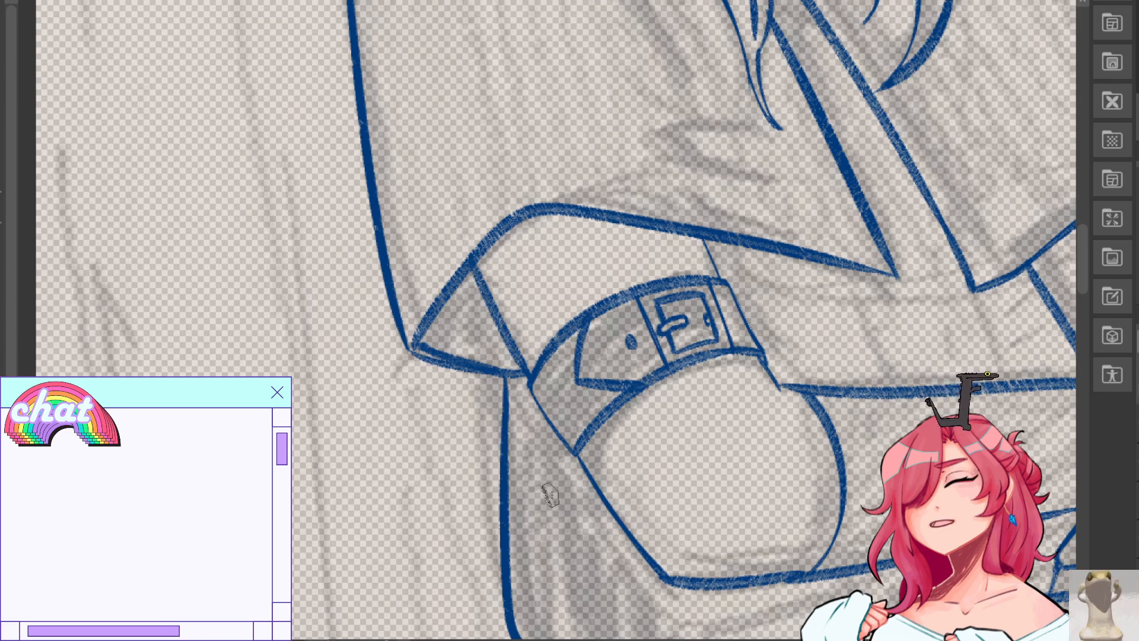
pyautogui.moveTo(551, 495)
pyautogui.mouseDown()
pyautogui.moveTo(353, 131)
pyautogui.moveTo(387, 165)
pyautogui.mouseUp()
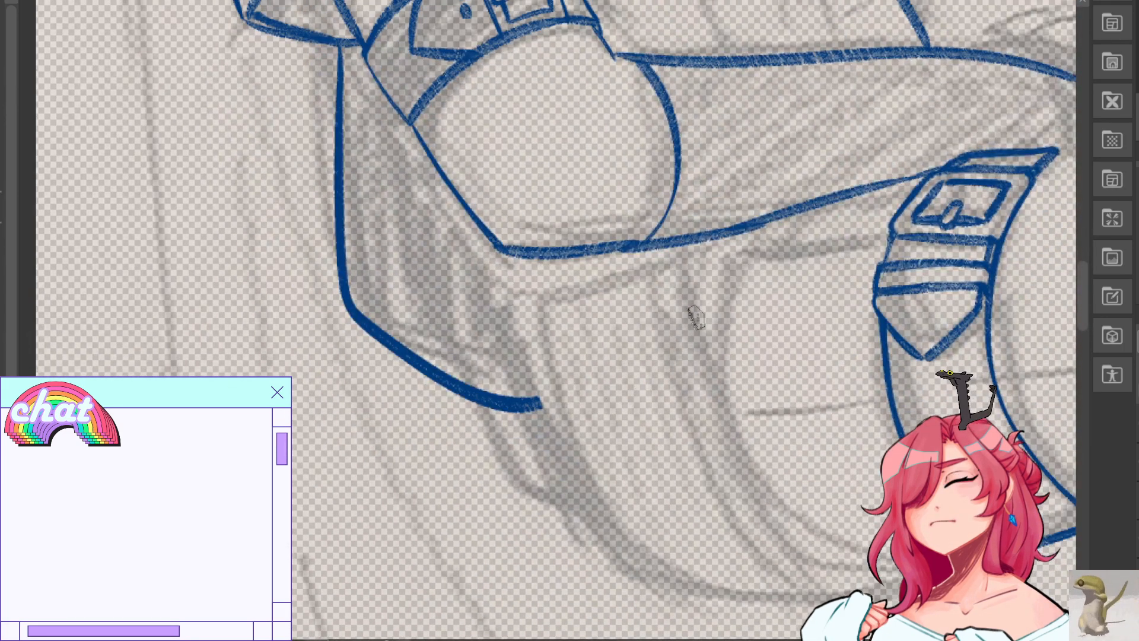
pyautogui.moveTo(518, 256)
pyautogui.mouseDown()
pyautogui.moveTo(608, 542)
pyautogui.moveTo(664, 575)
pyautogui.moveTo(721, 582)
pyautogui.moveTo(525, 267)
pyautogui.moveTo(765, 577)
pyautogui.moveTo(728, 591)
pyautogui.moveTo(795, 593)
pyautogui.mouseUp()
pyautogui.hotkey('ctrl', 'z')
pyautogui.hotkey('ctrl', 'z')
pyautogui.hotkey('ctrl', 'z')
pyautogui.hotkey('ctrl', 'z')
# Ink a second curved line between the hip and the thigh strap, joining its upper end to the forearm.
pyautogui.moveTo(745, 261); pyautogui.dragTo(846, 593)
pyautogui.hotkey('ctrl', 'z')
pyautogui.moveTo(764, 235); pyautogui.dragTo(869, 569)
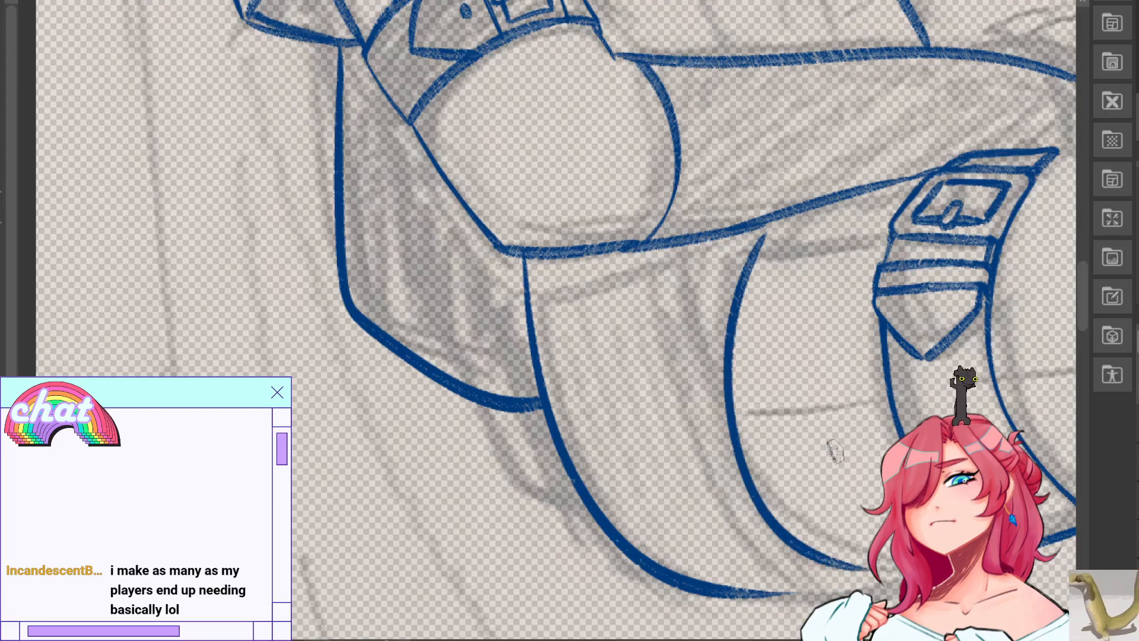
pyautogui.hotkey('ctrl', 'z')
pyautogui.moveTo(756, 234)
pyautogui.mouseDown()
pyautogui.moveTo(757, 466)
pyautogui.moveTo(894, 567)
pyautogui.moveTo(838, 567)
pyautogui.moveTo(896, 584)
pyautogui.mouseUp()
pyautogui.hotkey('ctrl', 'z')
pyautogui.hotkey('ctrl', 'z')
pyautogui.hotkey('ctrl', 'z')
pyautogui.moveTo(738, 248); pyautogui.dragTo(897, 585)
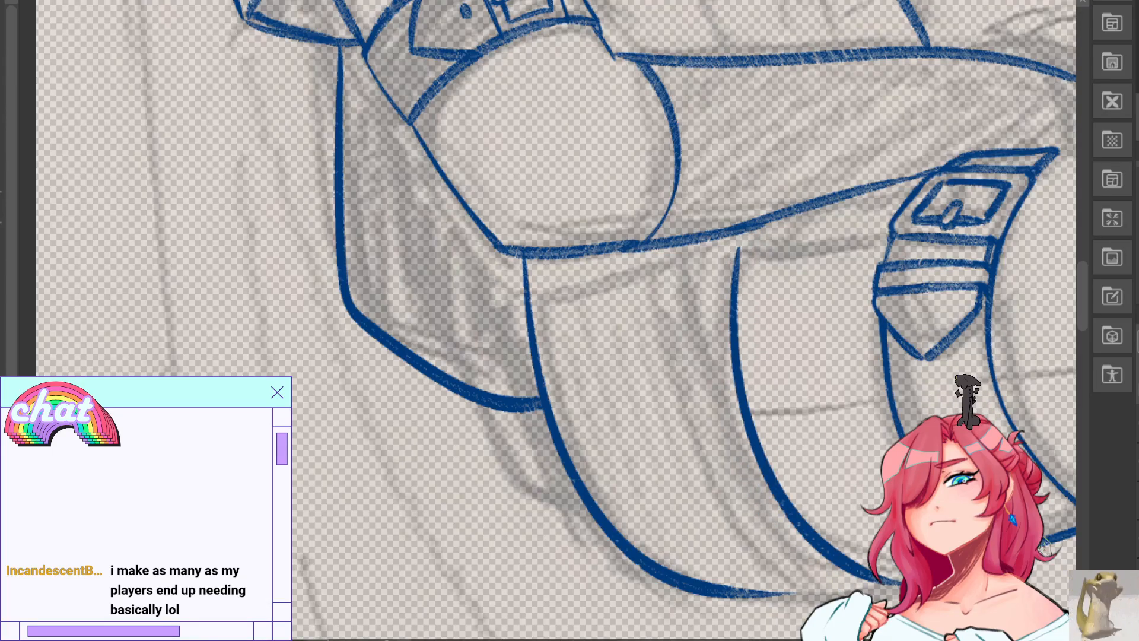
pyautogui.press('h')
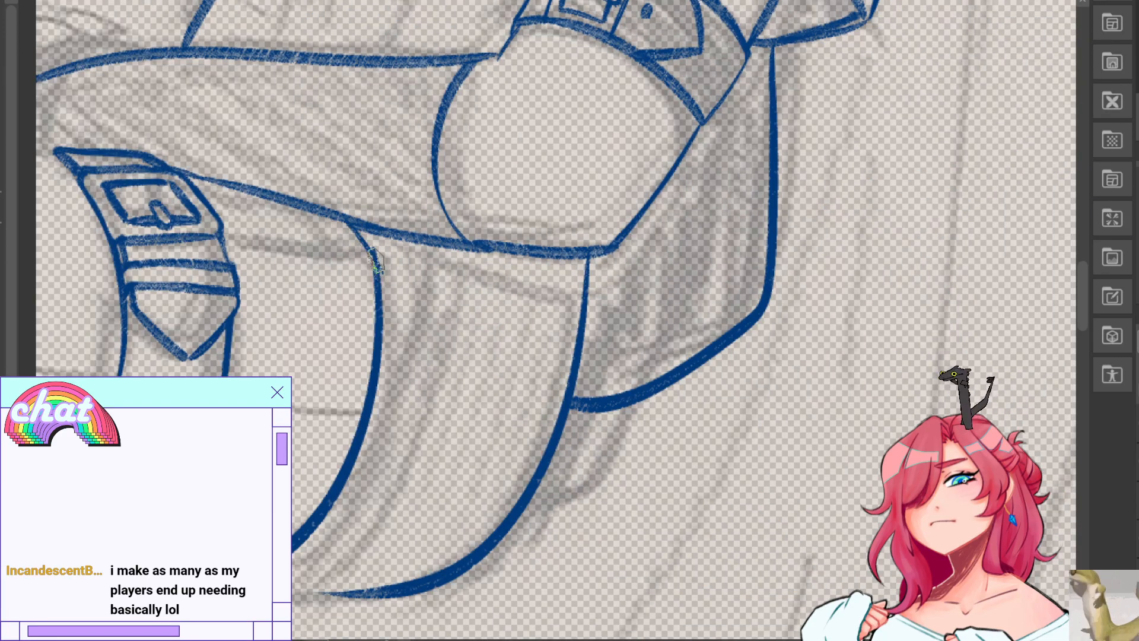
pyautogui.hotkey('ctrl', 'z')
pyautogui.moveTo(355, 225); pyautogui.dragTo(376, 261)
# Extend the thigh's lower edge from the strap's bottom to meet the two hip curves.
pyautogui.moveTo(415, 475)
pyautogui.mouseDown()
pyautogui.moveTo(417, 210)
pyautogui.moveTo(680, 275)
pyautogui.mouseUp()
pyautogui.hotkey('ctrl', 'z')
pyautogui.moveTo(470, 383); pyautogui.dragTo(663, 402)
pyautogui.hotkey('ctrl', 'z')
pyautogui.moveTo(383, 355); pyautogui.dragTo(493, 383)
pyautogui.moveTo(445, 158); pyautogui.dragTo(743, 223)
pyautogui.hotkey('ctrl', 'z')
# Ink the underside of the thigh from the bend behind the knee to the strap's lower corner.
pyautogui.moveTo(314, 259)
pyautogui.mouseDown()
pyautogui.moveTo(575, 369)
pyautogui.moveTo(504, 342)
pyautogui.moveTo(587, 383)
pyautogui.mouseUp()
pyautogui.hotkey('ctrl', 'z')
pyautogui.hotkey('ctrl', 'z')
pyautogui.hotkey('ctrl', 'z')
pyautogui.moveTo(318, 259); pyautogui.dragTo(588, 377)
pyautogui.hotkey('ctrl', 'z')
pyautogui.moveTo(321, 259); pyautogui.dragTo(602, 384)
pyautogui.hotkey('ctrl', 'z')
pyautogui.moveTo(323, 257); pyautogui.dragTo(584, 377)
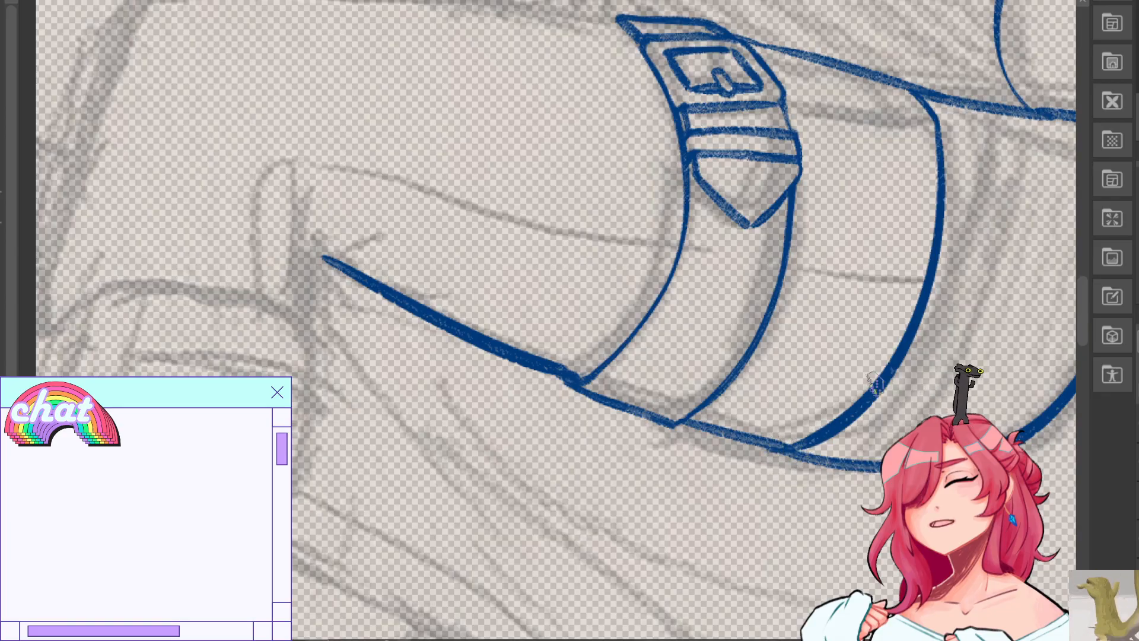
# Ink the top edge of the thigh from the buckled strap to the knee.
pyautogui.moveTo(641, 249)
pyautogui.mouseDown()
pyautogui.moveTo(548, 381)
pyautogui.moveTo(475, 415)
pyautogui.mouseUp()
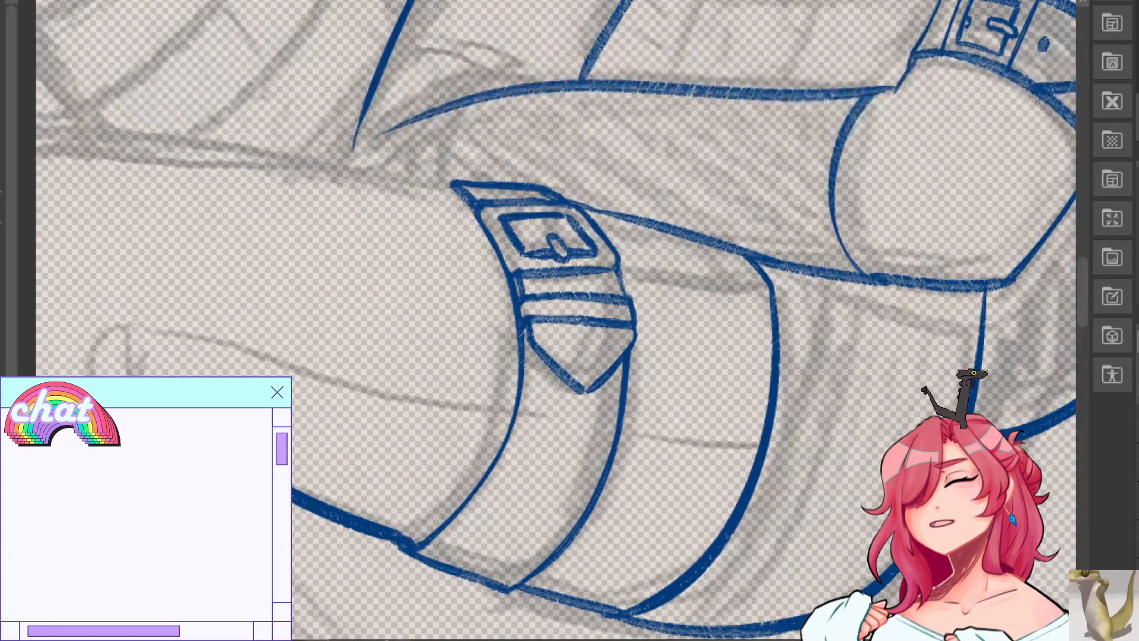
pyautogui.press('h')
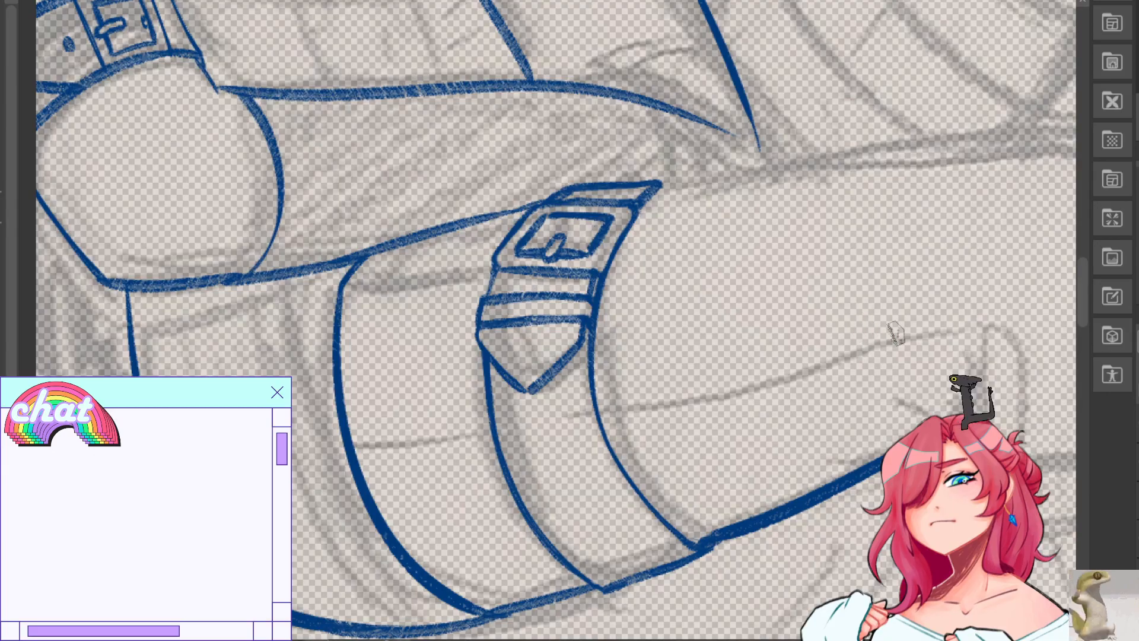
pyautogui.moveTo(727, 282)
pyautogui.mouseDown()
pyautogui.moveTo(758, 381)
pyautogui.moveTo(593, 447)
pyautogui.moveTo(661, 383)
pyautogui.mouseUp()
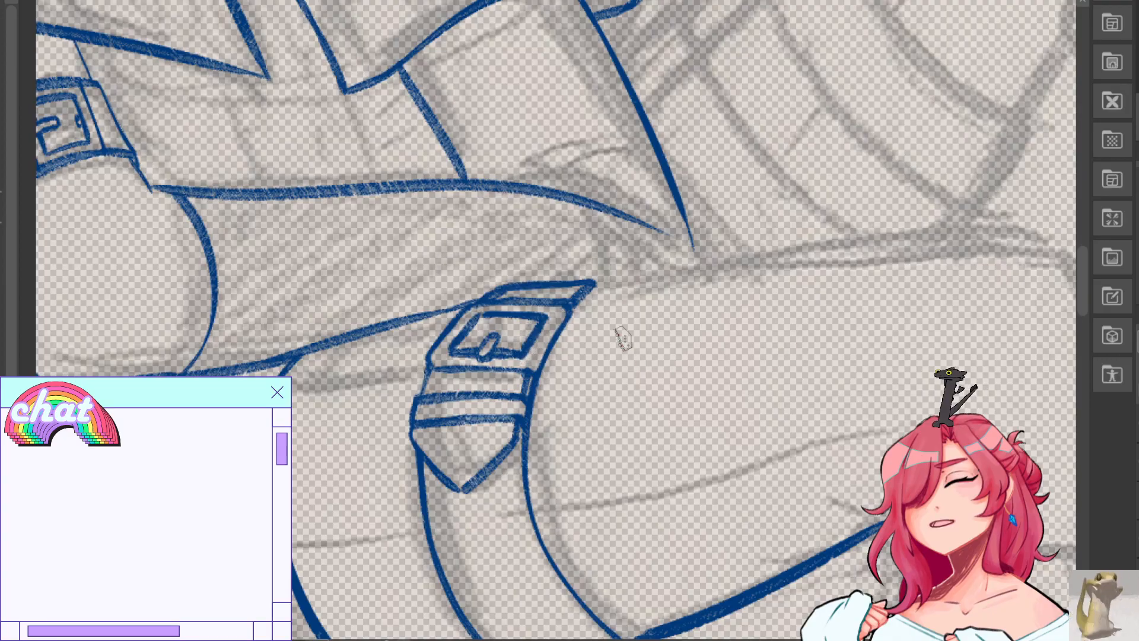
pyautogui.moveTo(594, 285); pyautogui.dragTo(1020, 236)
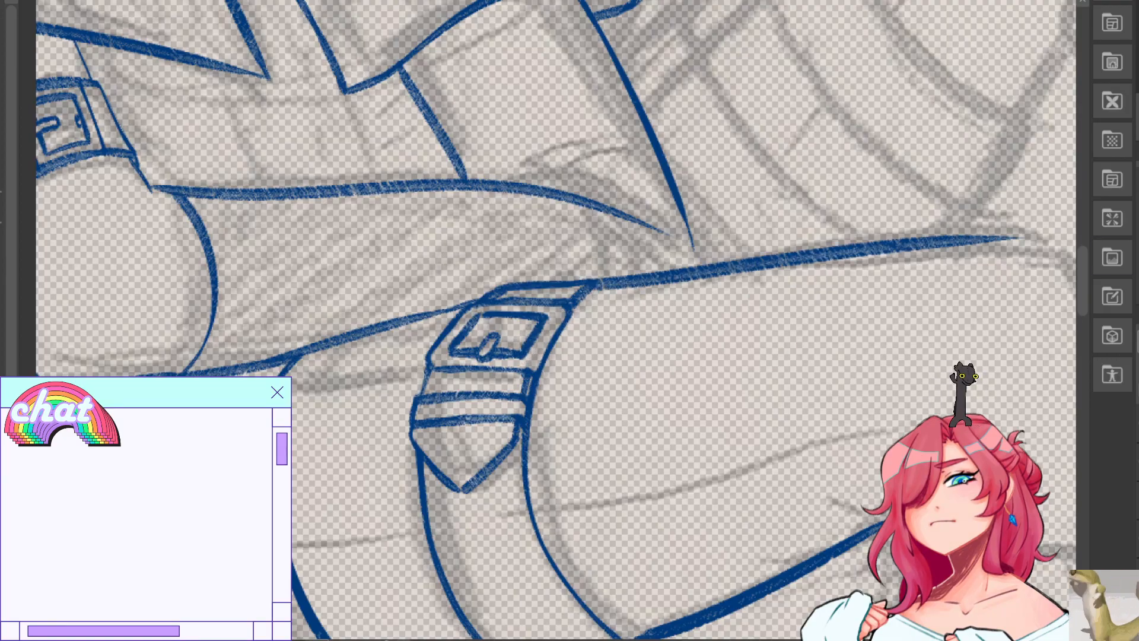
pyautogui.hotkey('ctrl', 'z')
pyautogui.hotkey('ctrl', 'z')
pyautogui.moveTo(587, 286); pyautogui.dragTo(1023, 248)
pyautogui.moveTo(890, 285)
pyautogui.mouseDown()
pyautogui.moveTo(453, 184)
pyautogui.moveTo(657, 184)
pyautogui.mouseUp()
pyautogui.hotkey('ctrl', 'z')
pyautogui.moveTo(356, 191)
pyautogui.mouseDown()
pyautogui.moveTo(809, 137)
pyautogui.moveTo(890, 217)
pyautogui.mouseUp()
pyautogui.hotkey('ctrl', 'z')
pyautogui.hotkey('ctrl', 'z')
# Ink the rounded front of the knee from the thigh's top edge down to the shin.
pyautogui.moveTo(814, 140)
pyautogui.mouseDown()
pyautogui.moveTo(899, 222)
pyautogui.moveTo(931, 379)
pyautogui.mouseUp()
pyautogui.hotkey('ctrl', 'z')
pyautogui.moveTo(893, 214); pyautogui.dragTo(937, 380)
pyautogui.hotkey('ctrl', 'z')
pyautogui.hotkey('ctrl', 'z')
pyautogui.hotkey('ctrl', 'z')
pyautogui.moveTo(822, 141)
pyautogui.mouseDown()
pyautogui.moveTo(892, 224)
pyautogui.moveTo(928, 412)
pyautogui.moveTo(883, 213)
pyautogui.moveTo(936, 409)
pyautogui.mouseUp()
pyautogui.hotkey('ctrl', 'z')
pyautogui.moveTo(814, 142); pyautogui.dragTo(853, 176)
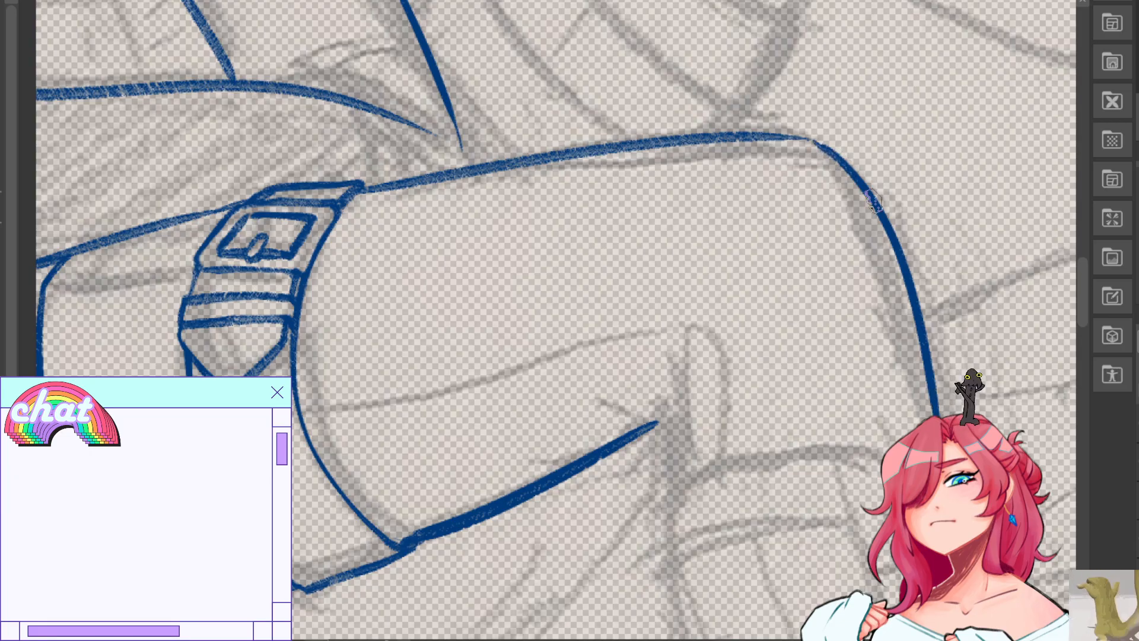
pyautogui.moveTo(652, 344)
pyautogui.mouseDown()
pyautogui.moveTo(683, 475)
pyautogui.moveTo(682, 418)
pyautogui.moveTo(684, 471)
pyautogui.moveTo(656, 381)
pyautogui.moveTo(683, 517)
pyautogui.mouseUp()
pyautogui.hotkey('ctrl', 'z')
pyautogui.hotkey('ctrl', 'z')
pyautogui.hotkey('ctrl', 'z')
pyautogui.hotkey('ctrl', 'z')
pyautogui.hotkey('ctrl', 'z')
pyautogui.moveTo(671, 326); pyautogui.dragTo(679, 503)
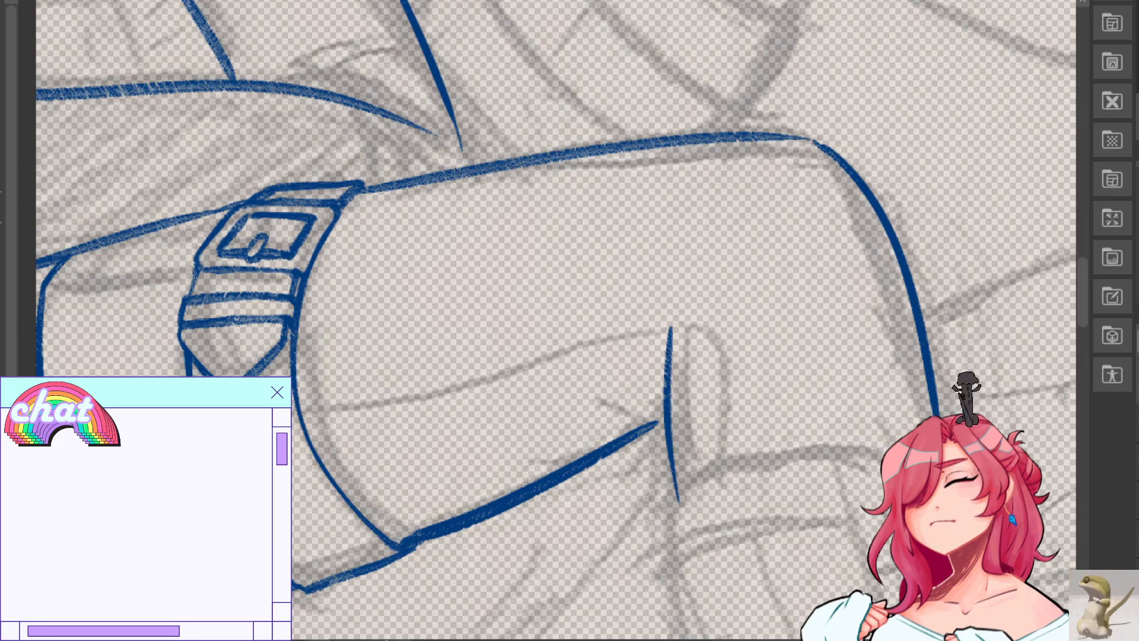
pyautogui.press('h')
pyautogui.hotkey('ctrl', 'z')
# Ink the short edge behind the knee with two small fold lines branching above the bend.
pyautogui.moveTo(444, 358)
pyautogui.mouseDown()
pyautogui.moveTo(451, 460)
pyautogui.moveTo(466, 479)
pyautogui.mouseUp()
pyautogui.hotkey('ctrl', 'z')
pyautogui.hotkey('ctrl', 'z')
pyautogui.moveTo(452, 380); pyautogui.dragTo(443, 497)
pyautogui.hotkey('ctrl', 'z')
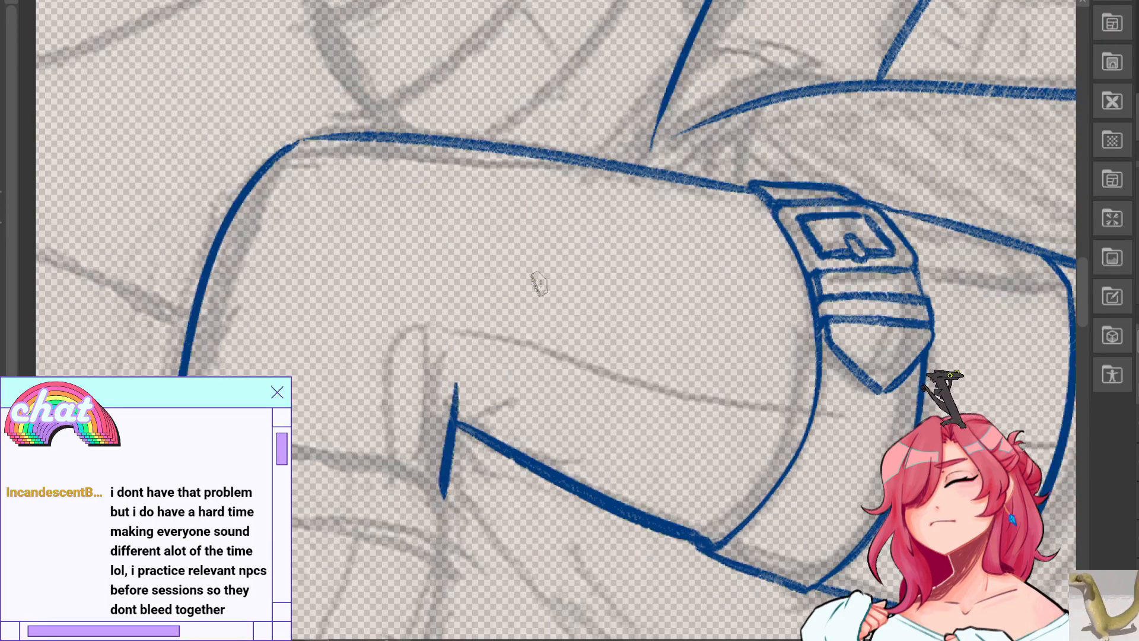
pyautogui.hotkey('ctrl', 'z')
pyautogui.moveTo(438, 356); pyautogui.dragTo(454, 422)
pyautogui.moveTo(454, 419); pyautogui.dragTo(448, 350)
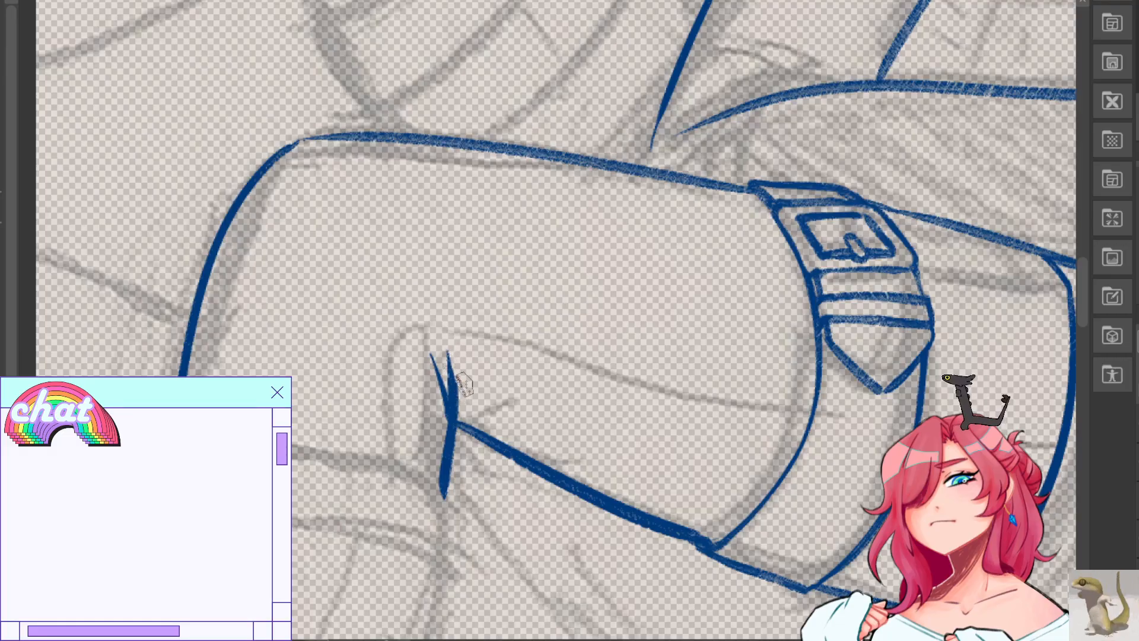
# Ink the curved top edge of the boot across the leg below the knee.
pyautogui.press('h')
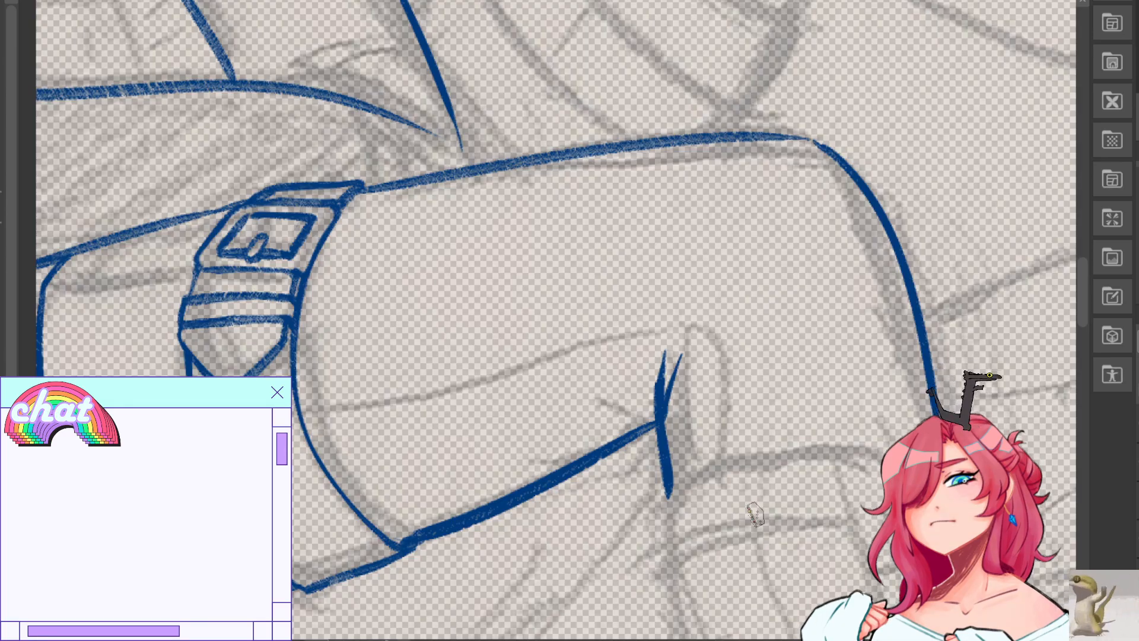
pyautogui.moveTo(652, 421)
pyautogui.mouseDown()
pyautogui.moveTo(590, 226)
pyautogui.moveTo(521, 322)
pyautogui.mouseUp()
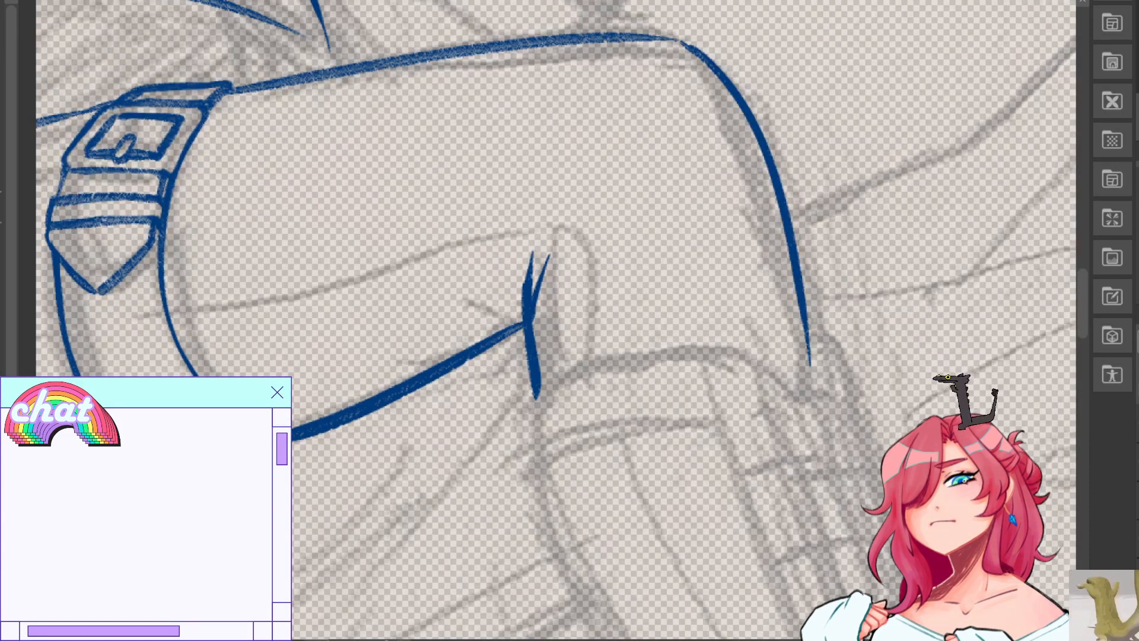
pyautogui.moveTo(670, 415)
pyautogui.mouseDown()
pyautogui.moveTo(671, 214)
pyautogui.moveTo(637, 285)
pyautogui.mouseUp()
pyautogui.moveTo(498, 269)
pyautogui.mouseDown()
pyautogui.moveTo(740, 229)
pyautogui.moveTo(725, 230)
pyautogui.mouseUp()
pyautogui.hotkey('ctrl', 'z')
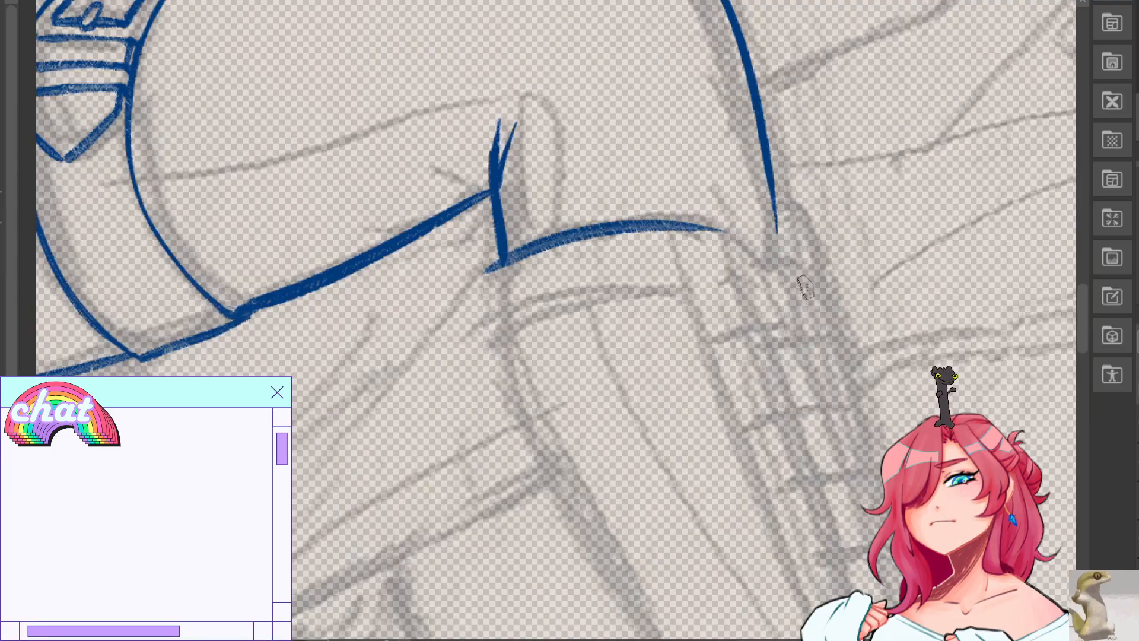
pyautogui.moveTo(682, 504); pyautogui.dragTo(452, 203)
pyautogui.hotkey('ctrl', '-')
pyautogui.hotkey('ctrl', '-')
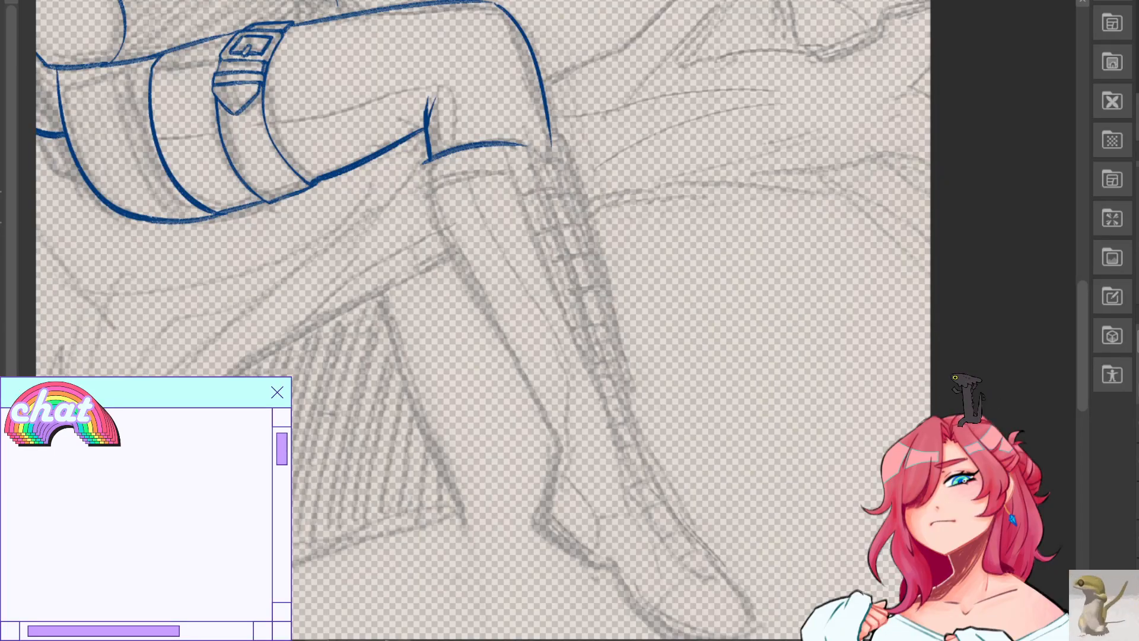
pyautogui.hotkey('ctrl', '+')
pyautogui.moveTo(557, 416); pyautogui.dragTo(534, 394)
pyautogui.moveTo(342, 54); pyautogui.dragTo(425, 264)
pyautogui.hotkey('ctrl', 'z')
pyautogui.press('h')
pyautogui.hotkey('ctrl', 'z')
pyautogui.moveTo(771, 62)
pyautogui.mouseDown()
pyautogui.moveTo(697, 314)
pyautogui.moveTo(646, 380)
pyautogui.moveTo(694, 326)
pyautogui.moveTo(608, 418)
pyautogui.mouseUp()
pyautogui.hotkey('ctrl', 'z')
pyautogui.hotkey('ctrl', 'z')
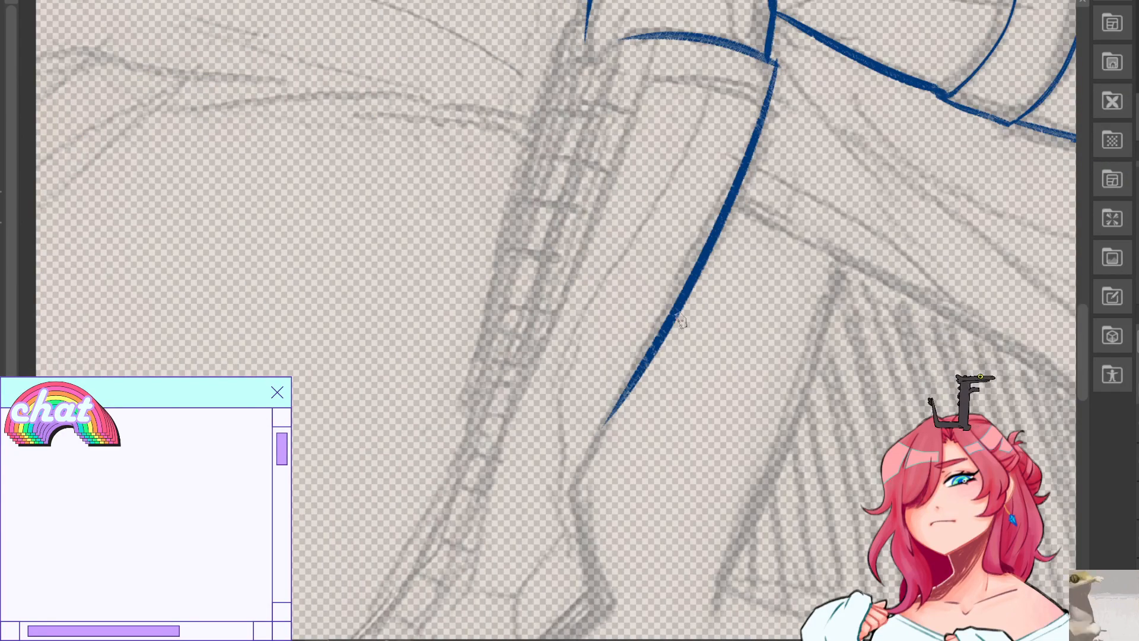
pyautogui.hotkey('ctrl', 'z')
# Ink the boot's back edge in two strokes from its top edge down the calf to the ankle.
pyautogui.moveTo(771, 59); pyautogui.dragTo(748, 160)
pyautogui.hotkey('ctrl', 'z')
pyautogui.moveTo(738, 205); pyautogui.dragTo(616, 415)
pyautogui.hotkey('ctrl', 'z')
pyautogui.moveTo(750, 157); pyautogui.dragTo(578, 486)
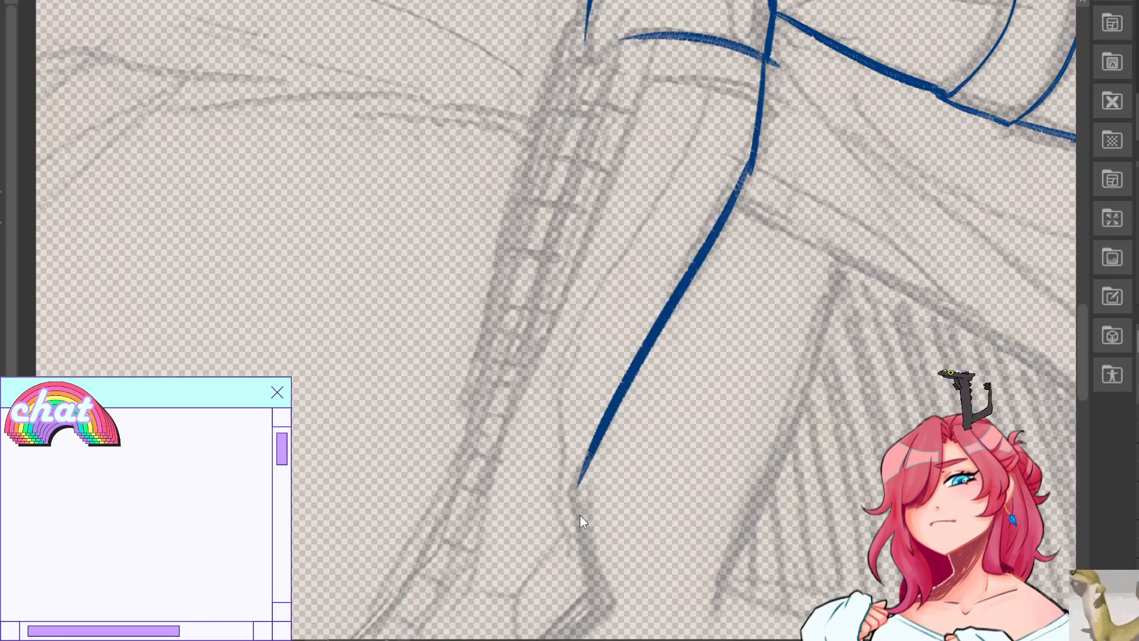
# Ink the curve at the back of the ankle down to the boot's heel.
pyautogui.moveTo(586, 543); pyautogui.dragTo(615, 608)
pyautogui.hotkey('ctrl', 'z')
pyautogui.moveTo(579, 484); pyautogui.dragTo(616, 605)
pyautogui.hotkey('ctrl', 'z')
pyautogui.hotkey('ctrl', 'z')
pyautogui.hotkey('ctrl', 'z')
pyautogui.hotkey('ctrl', 'z')
pyautogui.moveTo(574, 483); pyautogui.dragTo(598, 597)
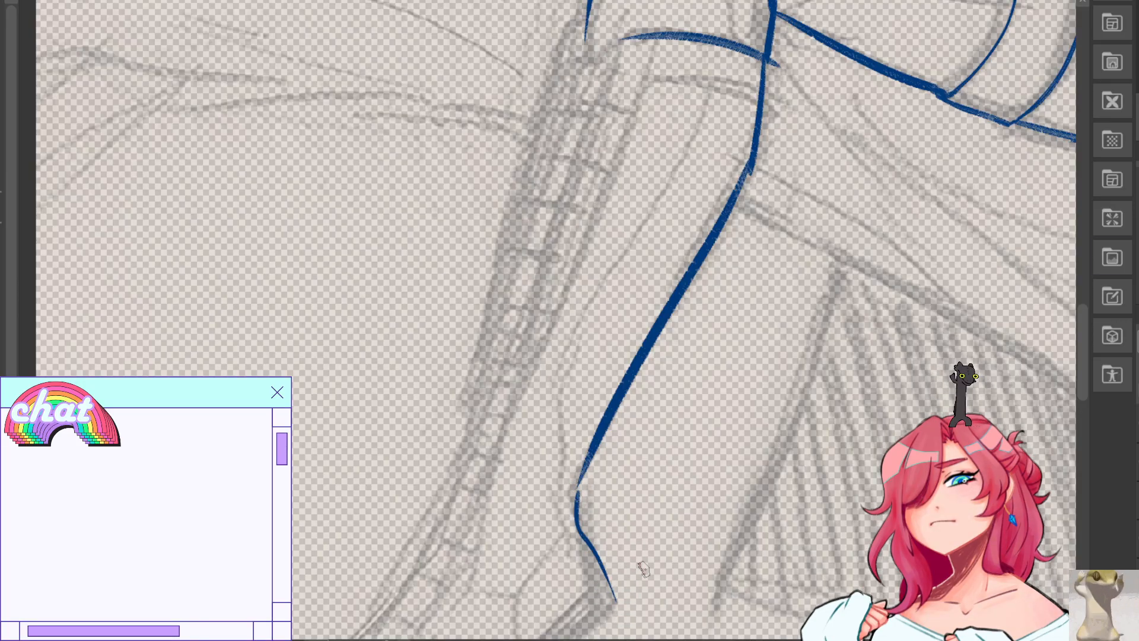
# Round the back of the heel and ink the heel's bottom edge towards the arch.
pyautogui.moveTo(578, 487)
pyautogui.mouseDown()
pyautogui.moveTo(467, 271)
pyautogui.moveTo(381, 166)
pyautogui.moveTo(665, 289)
pyautogui.moveTo(621, 291)
pyautogui.mouseUp()
pyautogui.moveTo(836, 404)
pyautogui.mouseDown()
pyautogui.moveTo(723, 295)
pyautogui.moveTo(858, 232)
pyautogui.mouseUp()
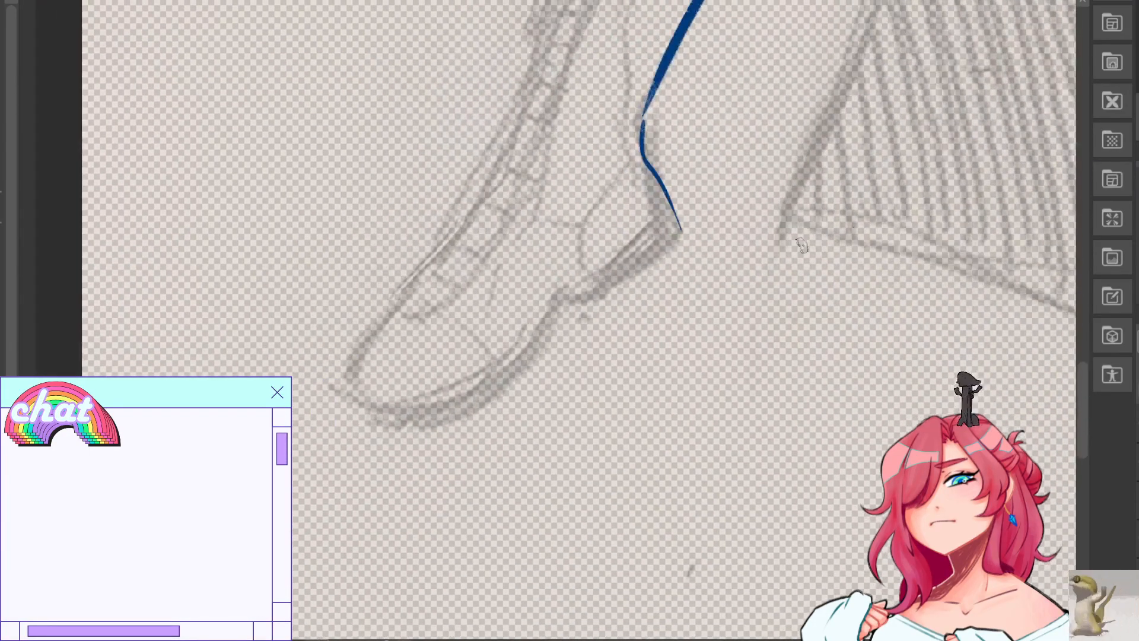
pyautogui.moveTo(681, 230); pyautogui.dragTo(596, 307)
pyautogui.hotkey('ctrl', 'z')
pyautogui.hotkey('ctrl', 'z')
pyautogui.moveTo(675, 212)
pyautogui.mouseDown()
pyautogui.moveTo(673, 242)
pyautogui.moveTo(688, 239)
pyautogui.moveTo(592, 313)
pyautogui.mouseUp()
pyautogui.hotkey('ctrl', 'z')
pyautogui.hotkey('ctrl', 'z')
pyautogui.press('e')
pyautogui.press('p')
pyautogui.hotkey('ctrl', 'z')
pyautogui.moveTo(678, 240); pyautogui.dragTo(574, 300)
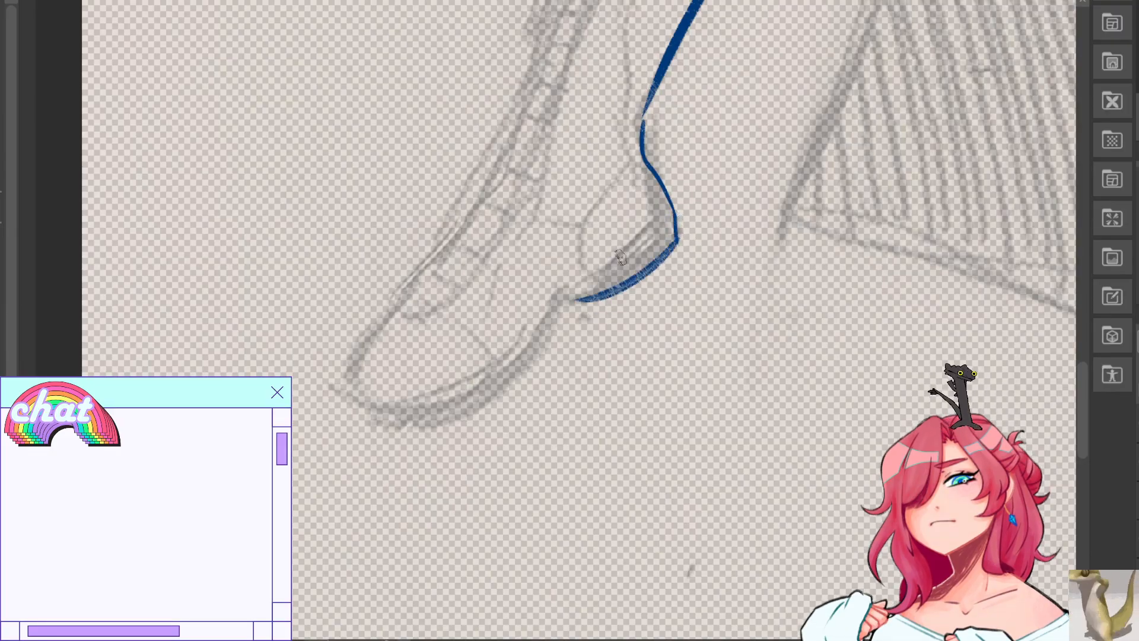
# Redraw the heel's bottom edge and carry it forward to the arch of the sole.
pyautogui.press('h')
pyautogui.hotkey('ctrl', 'z')
pyautogui.moveTo(436, 239)
pyautogui.mouseDown()
pyautogui.moveTo(515, 305)
pyautogui.moveTo(571, 323)
pyautogui.moveTo(638, 396)
pyautogui.mouseUp()
pyautogui.hotkey('ctrl', 'z')
pyautogui.hotkey('ctrl', 'z')
# Ink the front part of the sole as a curve from the arch towards the toe.
pyautogui.moveTo(558, 290)
pyautogui.mouseDown()
pyautogui.moveTo(688, 433)
pyautogui.moveTo(639, 415)
pyautogui.moveTo(691, 436)
pyautogui.mouseUp()
pyautogui.hotkey('ctrl', 'z')
pyautogui.hotkey('ctrl', 'z')
pyautogui.hotkey('ctrl', 'z')
pyautogui.moveTo(549, 294); pyautogui.dragTo(670, 428)
pyautogui.hotkey('ctrl', 'z')
pyautogui.moveTo(549, 296); pyautogui.dragTo(673, 409)
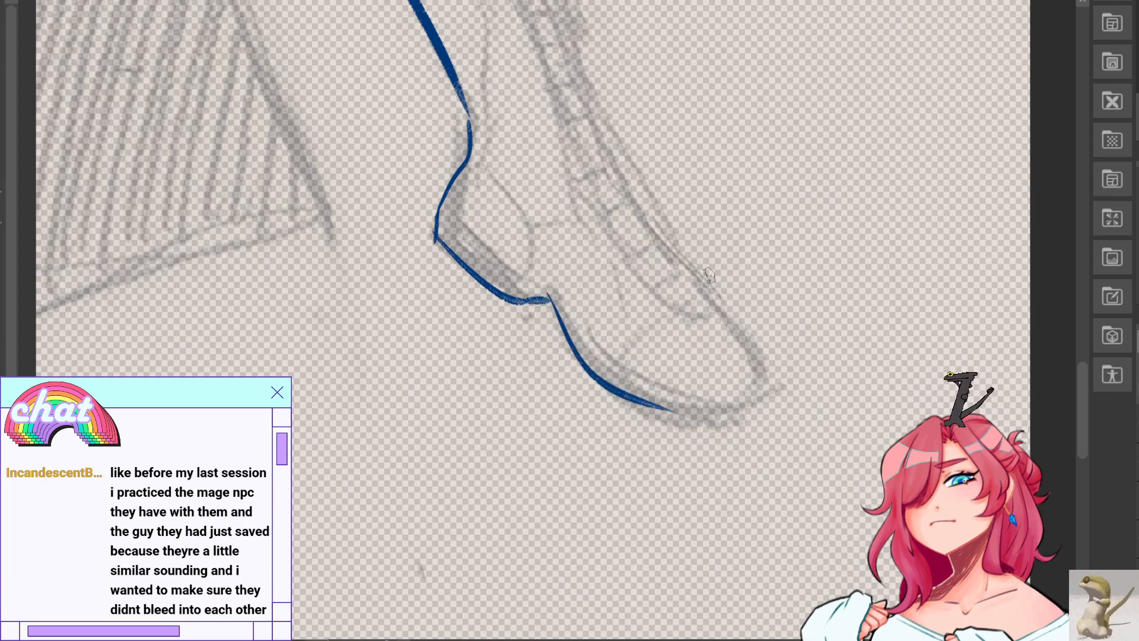
# Ink the boot's front edge from the lower shin over the instep to the toe tip.
pyautogui.moveTo(584, 73)
pyautogui.mouseDown()
pyautogui.moveTo(676, 258)
pyautogui.moveTo(651, 225)
pyautogui.mouseUp()
pyautogui.hotkey('ctrl', 'z')
pyautogui.moveTo(647, 218); pyautogui.dragTo(758, 351)
pyautogui.hotkey('ctrl', 'z')
pyautogui.hotkey('ctrl', 'z')
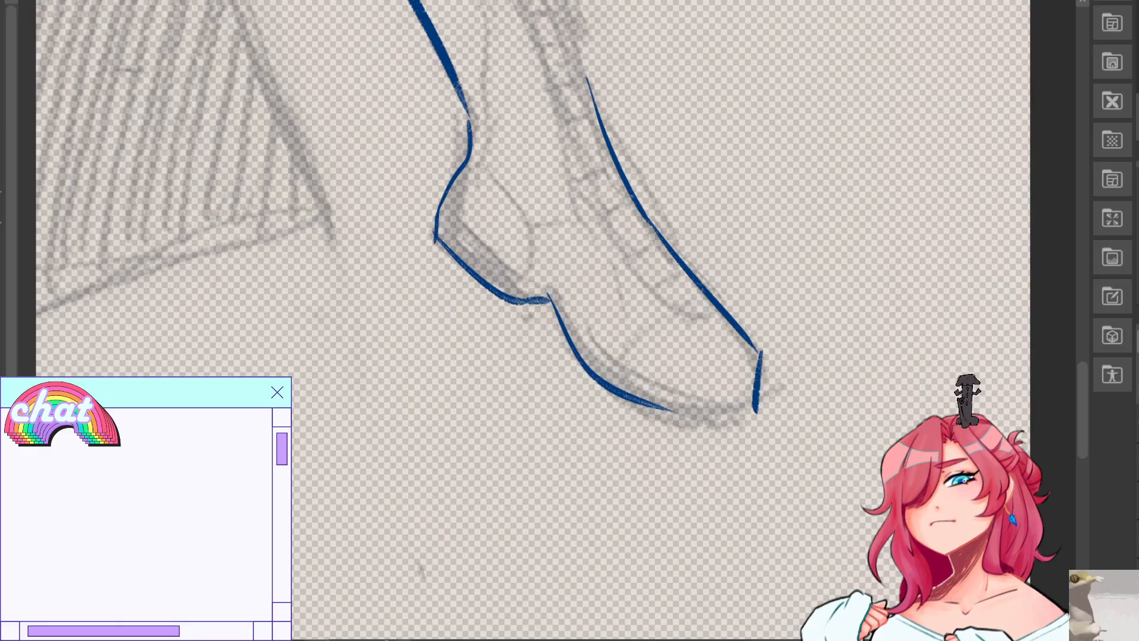
# Ink the underside of the boot's toe, continuing the sole curve forward to the toe tip.
pyautogui.press('h')
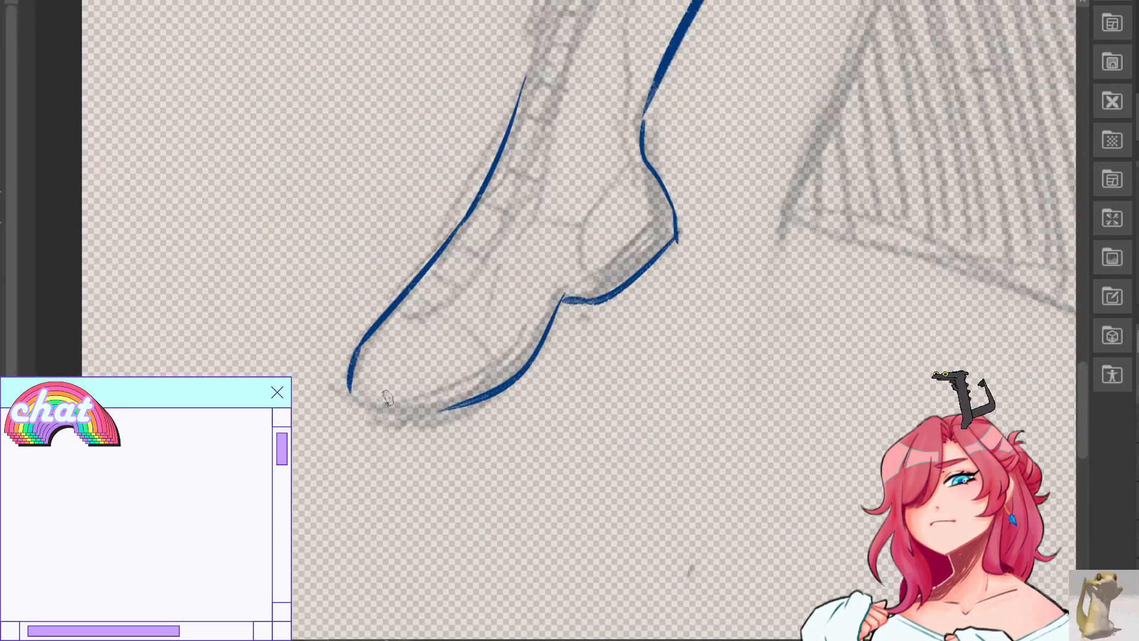
pyautogui.hotkey('ctrl', 'z')
pyautogui.moveTo(354, 405); pyautogui.dragTo(462, 403)
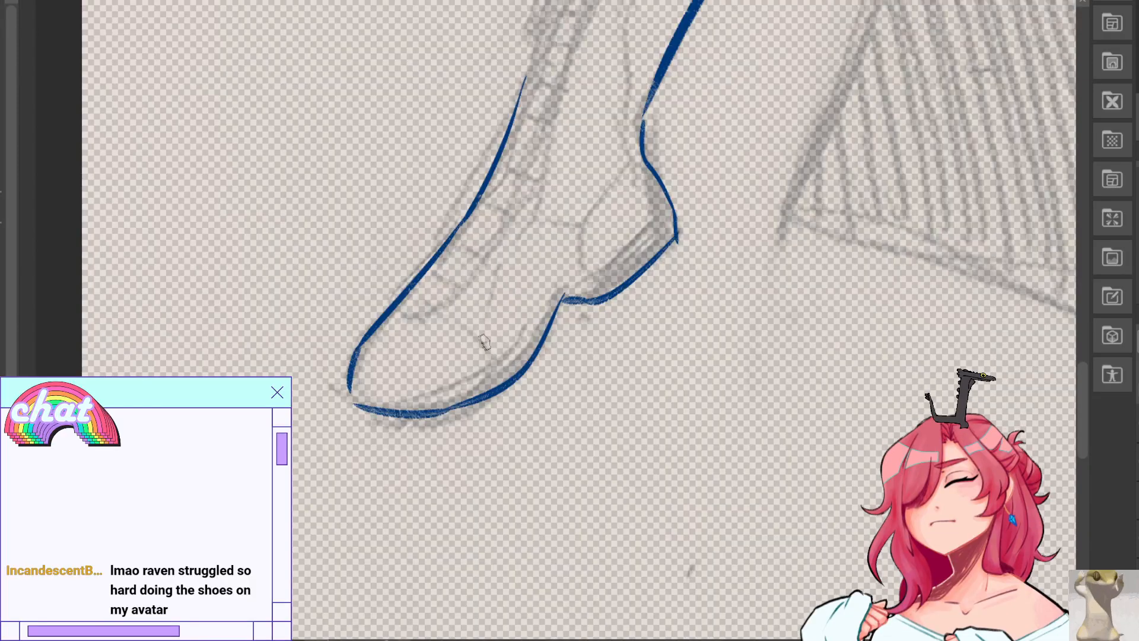
# Erase the lower part of the boot's instep edge and redraw it as a smooth line down towards the toe.
pyautogui.moveTo(456, 248); pyautogui.dragTo(363, 344)
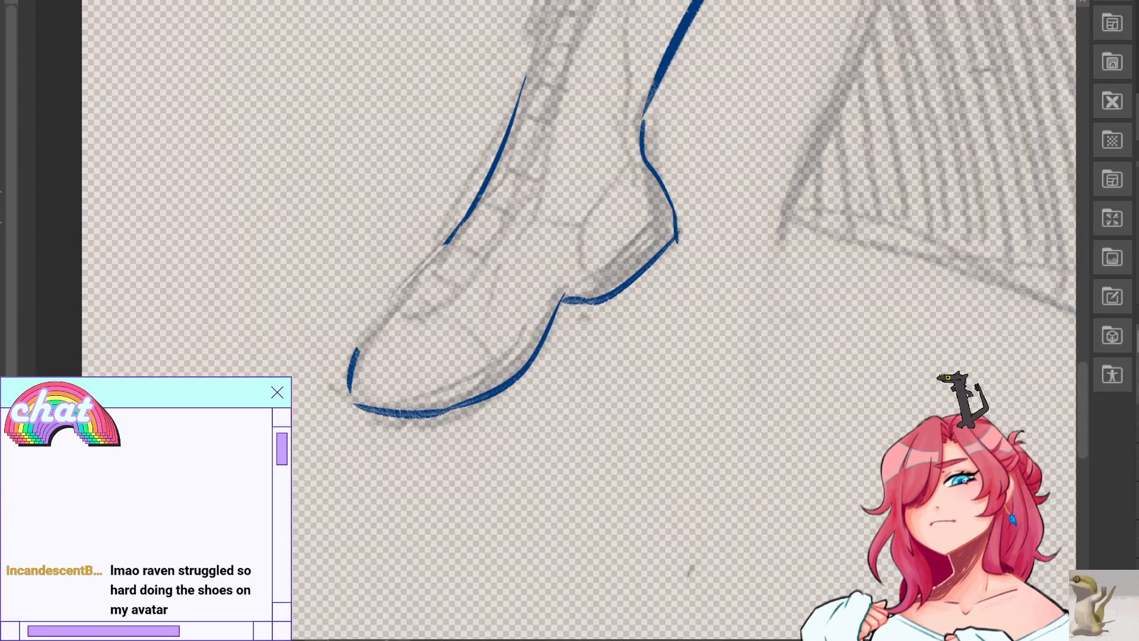
pyautogui.press('h')
pyautogui.hotkey('ctrl', 'z')
pyautogui.moveTo(668, 244); pyautogui.dragTo(760, 347)
pyautogui.hotkey('ctrl', 'z')
pyautogui.hotkey('ctrl', 'z')
pyautogui.moveTo(665, 238); pyautogui.dragTo(757, 349)
pyautogui.hotkey('ctrl', 'z')
pyautogui.hotkey('ctrl', 'z')
pyautogui.moveTo(659, 231); pyautogui.dragTo(757, 343)
pyautogui.hotkey('ctrl', 'z')
pyautogui.hotkey('ctrl', 'z')
pyautogui.hotkey('ctrl', 'z')
pyautogui.moveTo(656, 230)
pyautogui.mouseDown()
pyautogui.moveTo(756, 342)
pyautogui.moveTo(756, 330)
pyautogui.mouseUp()
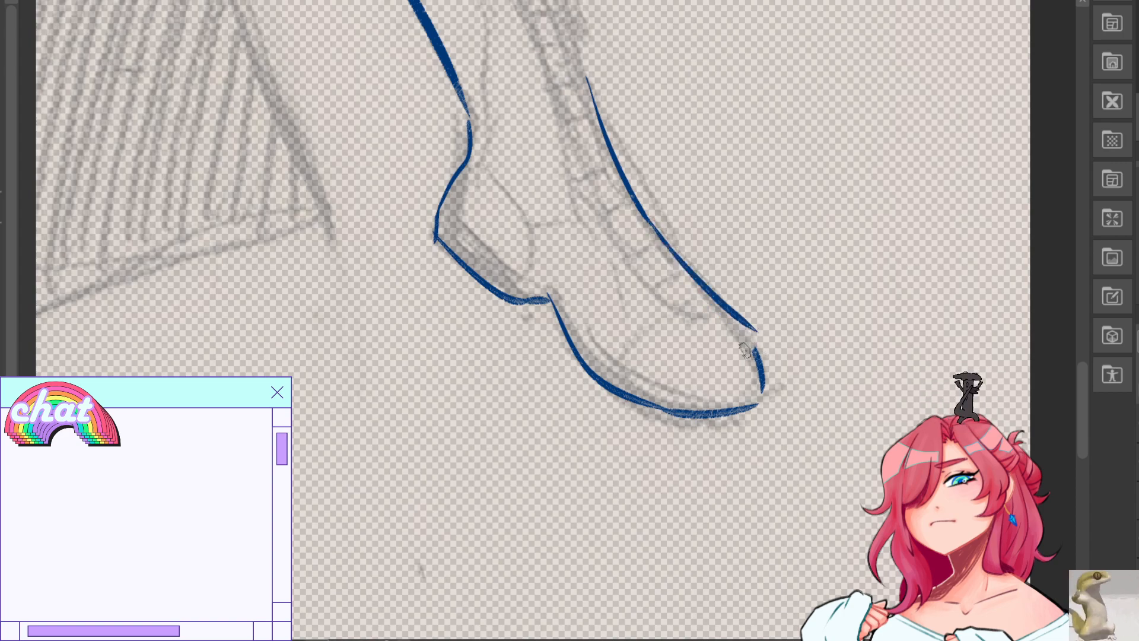
# Redraw the toe's front edge from the end of the instep line down to the sole.
pyautogui.hotkey('ctrl', 'z')
pyautogui.moveTo(748, 325); pyautogui.dragTo(760, 408)
pyautogui.hotkey('ctrl', 'z')
pyautogui.hotkey('ctrl', 'z')
pyautogui.hotkey('ctrl', 'z')
pyautogui.press('h')
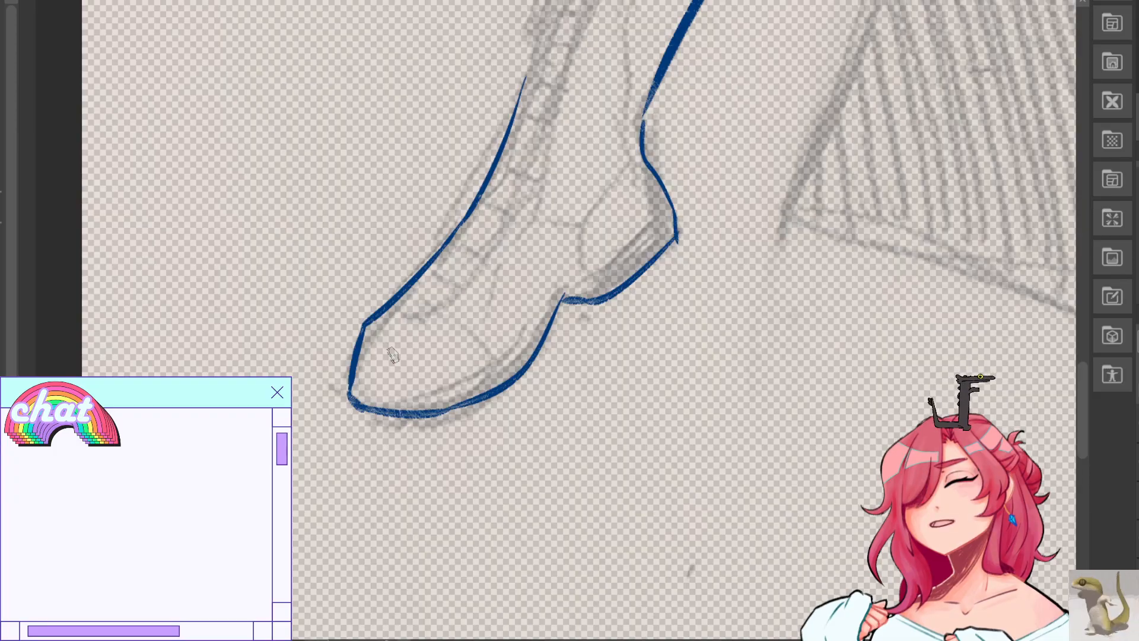
# Ink the boot's shin edge as one long line from the cuff's front corner below the knee to the instep.
pyautogui.moveTo(653, 118)
pyautogui.mouseDown()
pyautogui.moveTo(631, 398)
pyautogui.moveTo(718, 575)
pyautogui.moveTo(652, 531)
pyautogui.mouseUp()
pyautogui.hotkey('ctrl', '-')
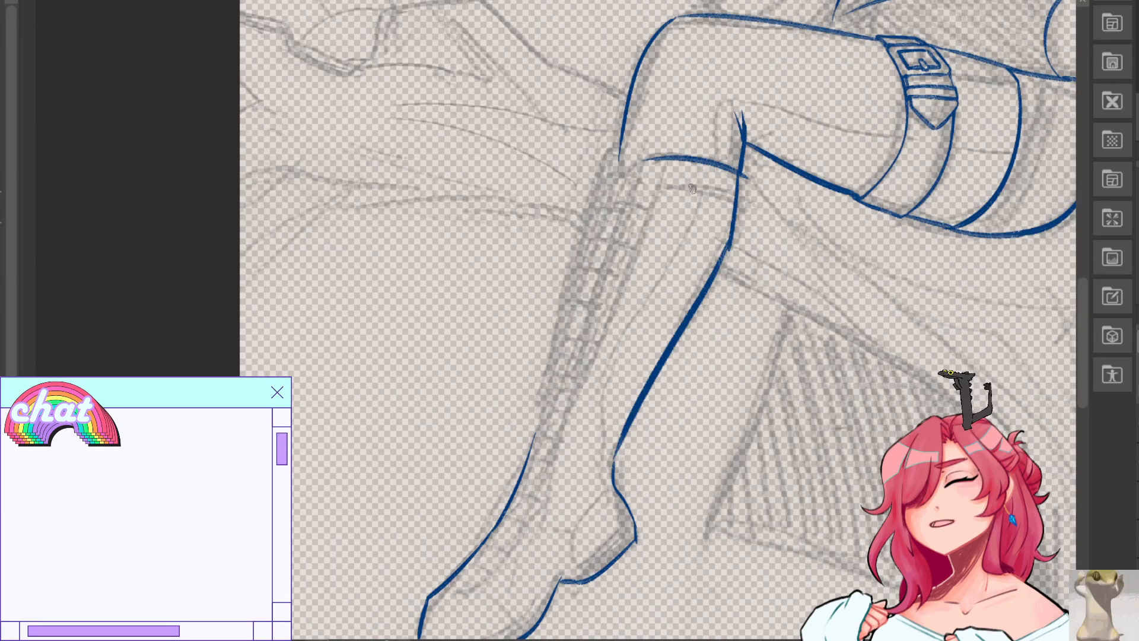
pyautogui.press('h')
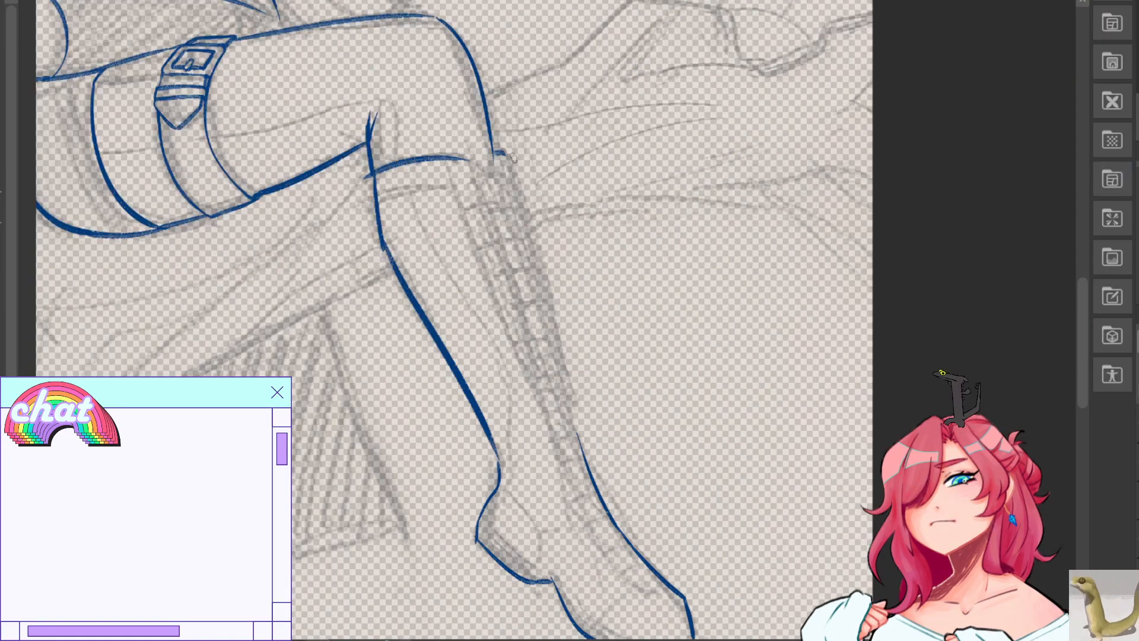
pyautogui.hotkey('ctrl', 'z')
pyautogui.moveTo(505, 153); pyautogui.dragTo(576, 438)
pyautogui.hotkey('ctrl', 'z')
pyautogui.moveTo(505, 153); pyautogui.dragTo(582, 466)
pyautogui.hotkey('ctrl', 'z')
pyautogui.hotkey('ctrl', 'z')
pyautogui.moveTo(508, 152)
pyautogui.mouseDown()
pyautogui.moveTo(575, 423)
pyautogui.moveTo(556, 367)
pyautogui.moveTo(585, 445)
pyautogui.mouseUp()
pyautogui.hotkey('ctrl', 'z')
pyautogui.hotkey('ctrl', 'z')
pyautogui.moveTo(505, 144)
pyautogui.mouseDown()
pyautogui.moveTo(572, 454)
pyautogui.moveTo(538, 291)
pyautogui.moveTo(582, 447)
pyautogui.mouseUp()
pyautogui.hotkey('ctrl', 'z')
pyautogui.hotkey('ctrl', 'z')
pyautogui.hotkey('ctrl', 'z')
pyautogui.moveTo(509, 154); pyautogui.dragTo(580, 449)
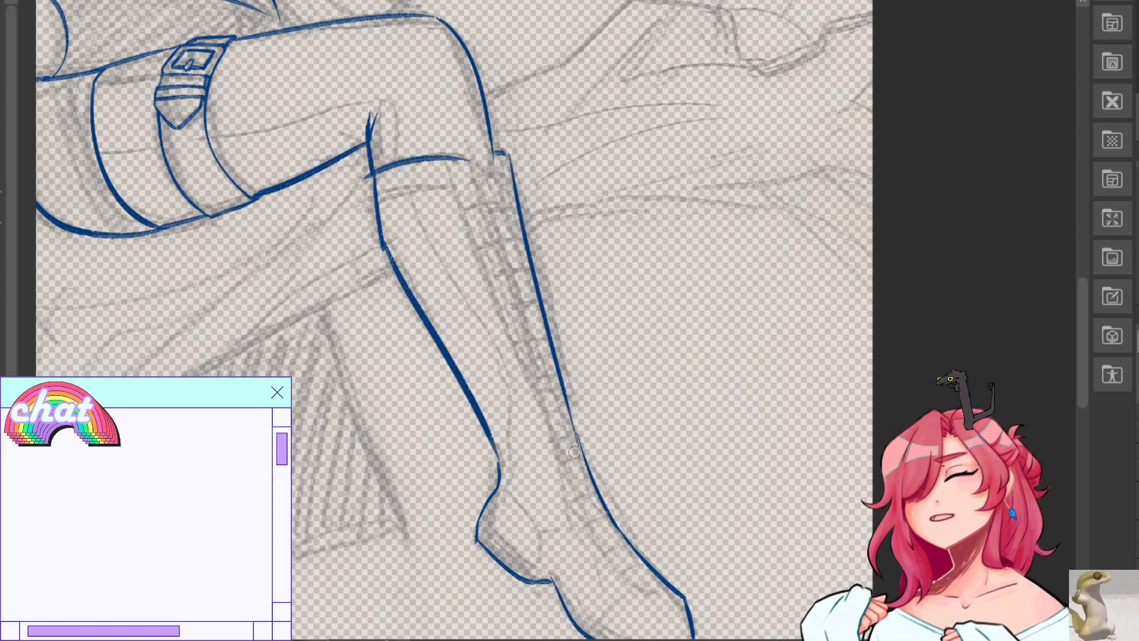
# Try to ink an inner lacing line from the cuff down the shin, parallel to the boot's front edge.
pyautogui.press('h')
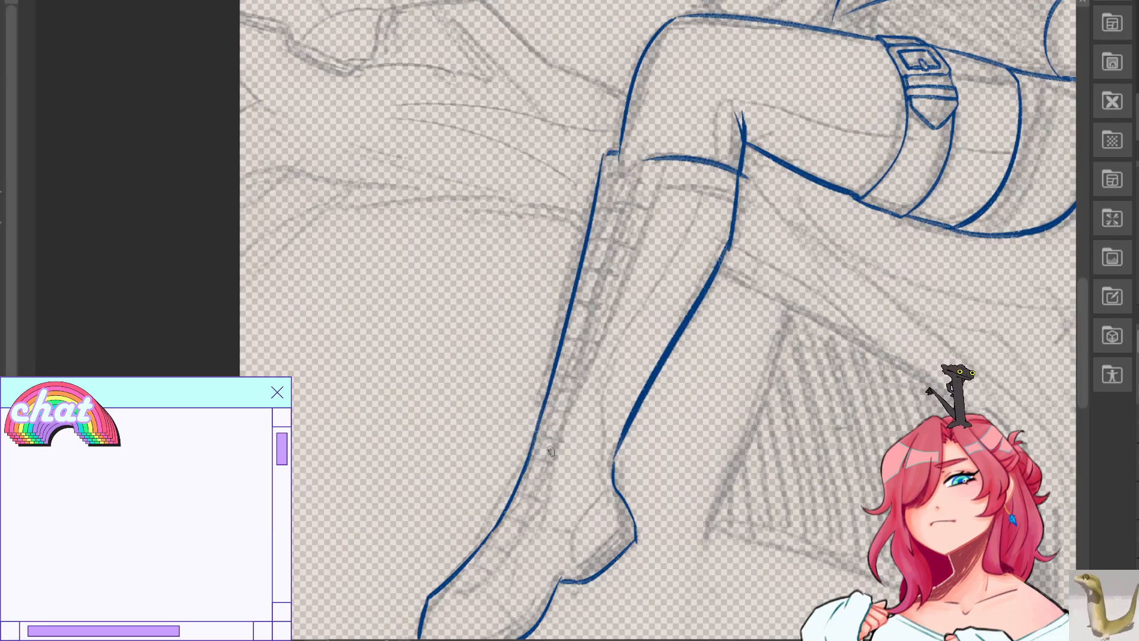
pyautogui.hotkey('ctrl', '+')
pyautogui.moveTo(569, 356); pyautogui.dragTo(679, 424)
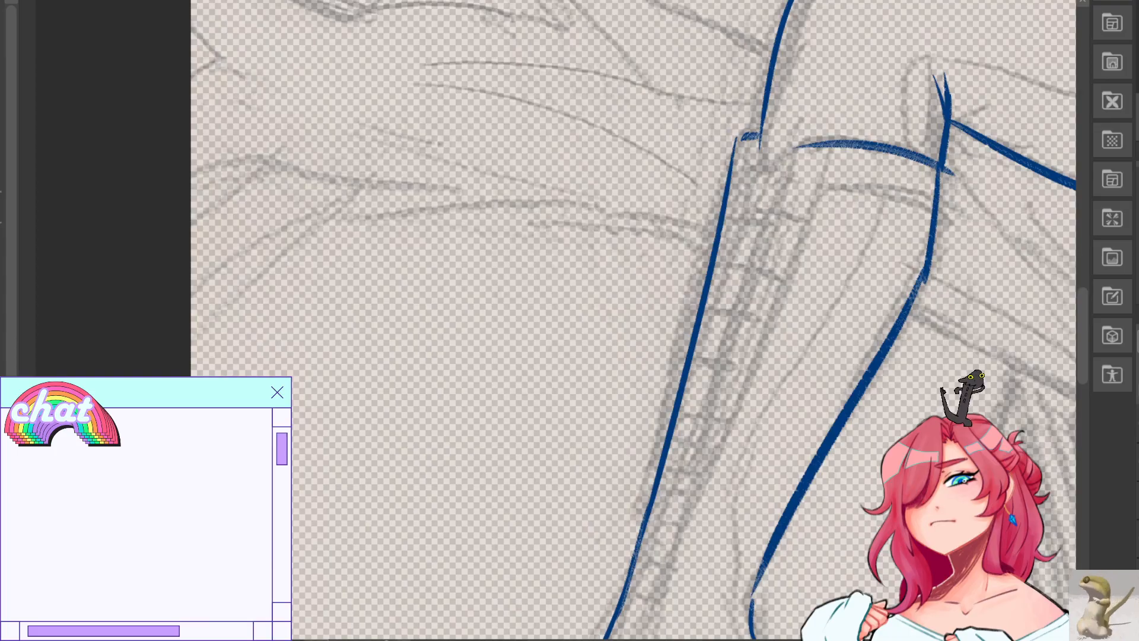
pyautogui.hotkey('ctrl', '-')
pyautogui.moveTo(710, 205); pyautogui.dragTo(635, 434)
pyautogui.hotkey('ctrl', 'z')
pyautogui.hotkey('ctrl', 'z')
pyautogui.moveTo(719, 206); pyautogui.dragTo(620, 480)
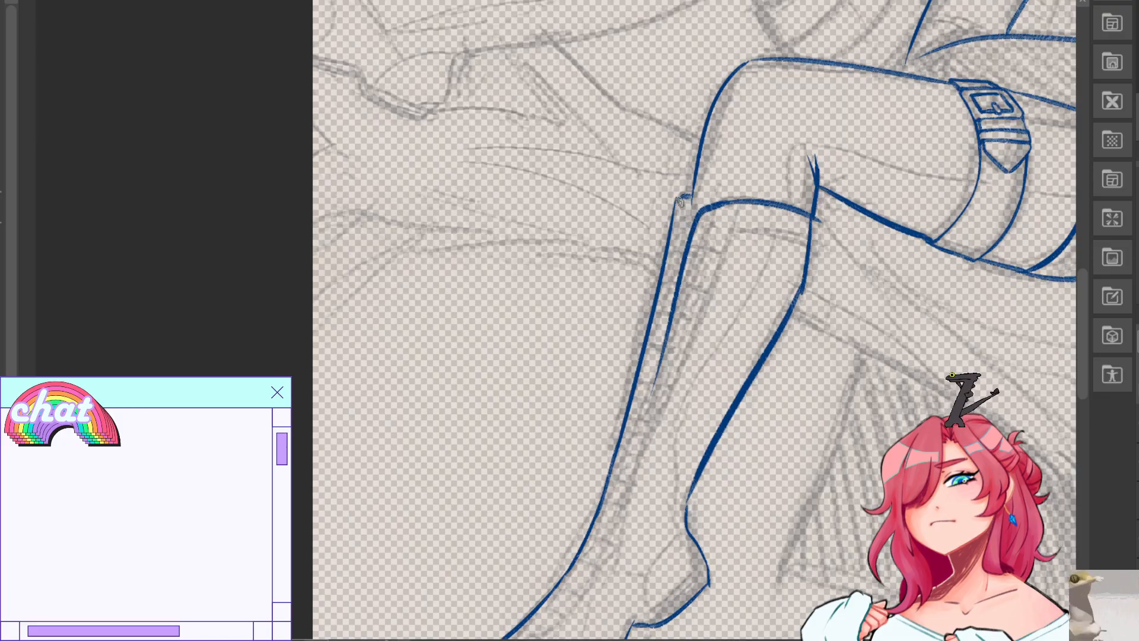
pyautogui.moveTo(679, 204)
pyautogui.mouseDown()
pyautogui.moveTo(680, 313)
pyautogui.moveTo(627, 462)
pyautogui.mouseUp()
pyautogui.hotkey('ctrl', 'z')
pyautogui.hotkey('ctrl', 'z')
pyautogui.hotkey('ctrl', 'z')
pyautogui.hotkey('ctrl', 'z')
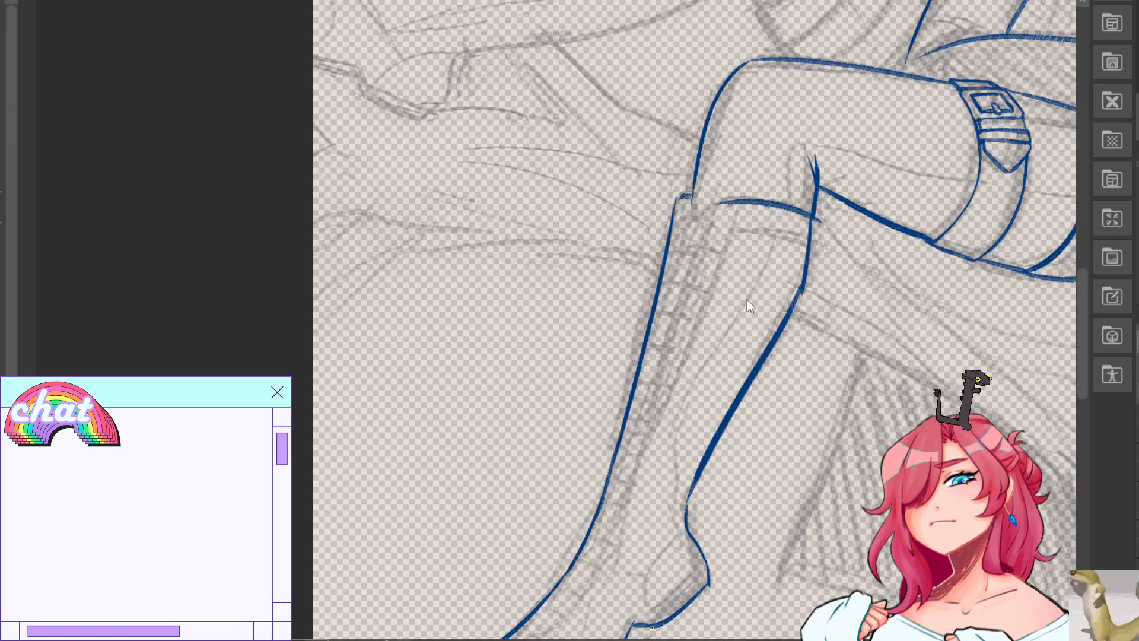
# Extend the boot cuff's top line forward until it meets the front of the leg below the knee.
pyautogui.hotkey('ctrl', 'z')
pyautogui.moveTo(730, 204); pyautogui.dragTo(689, 206)
pyautogui.hotkey('ctrl', 'z')
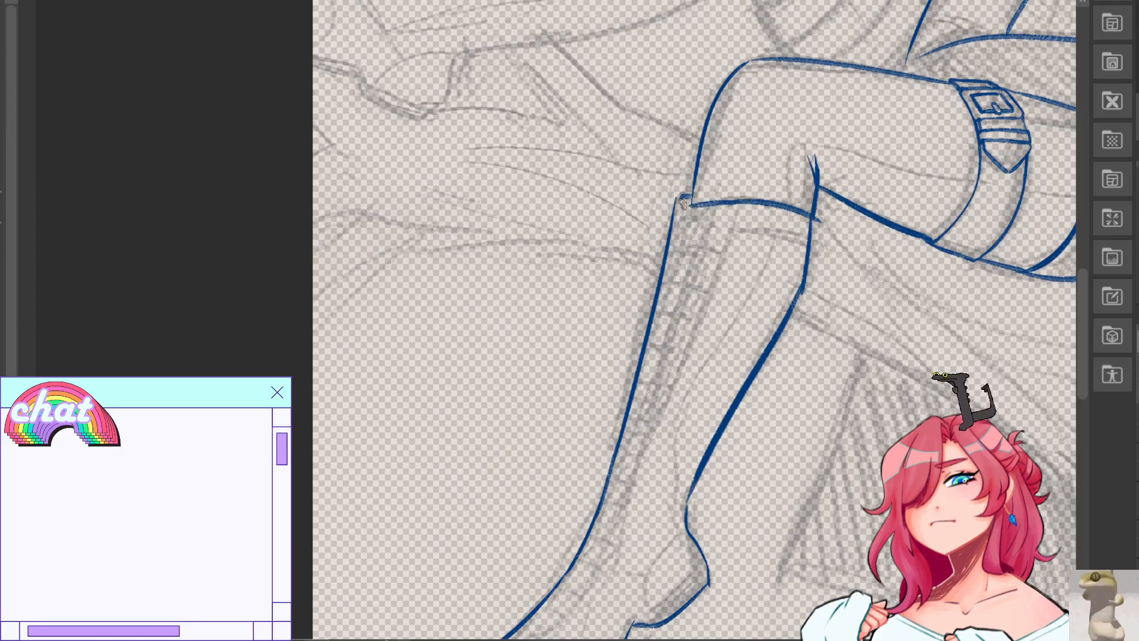
pyautogui.moveTo(690, 205); pyautogui.dragTo(626, 543)
pyautogui.hotkey('ctrl', 'z')
# Ink the angled heel panel seam and the upper edge of the heel's sole.
pyautogui.moveTo(658, 427); pyautogui.dragTo(643, 262)
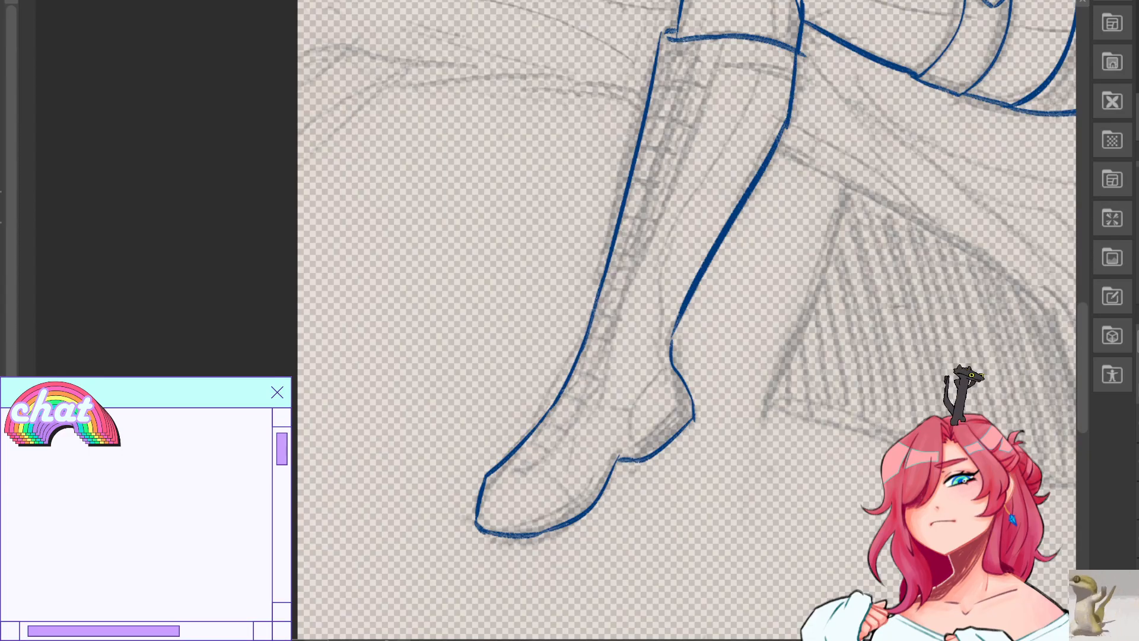
pyautogui.moveTo(593, 178); pyautogui.dragTo(443, 225)
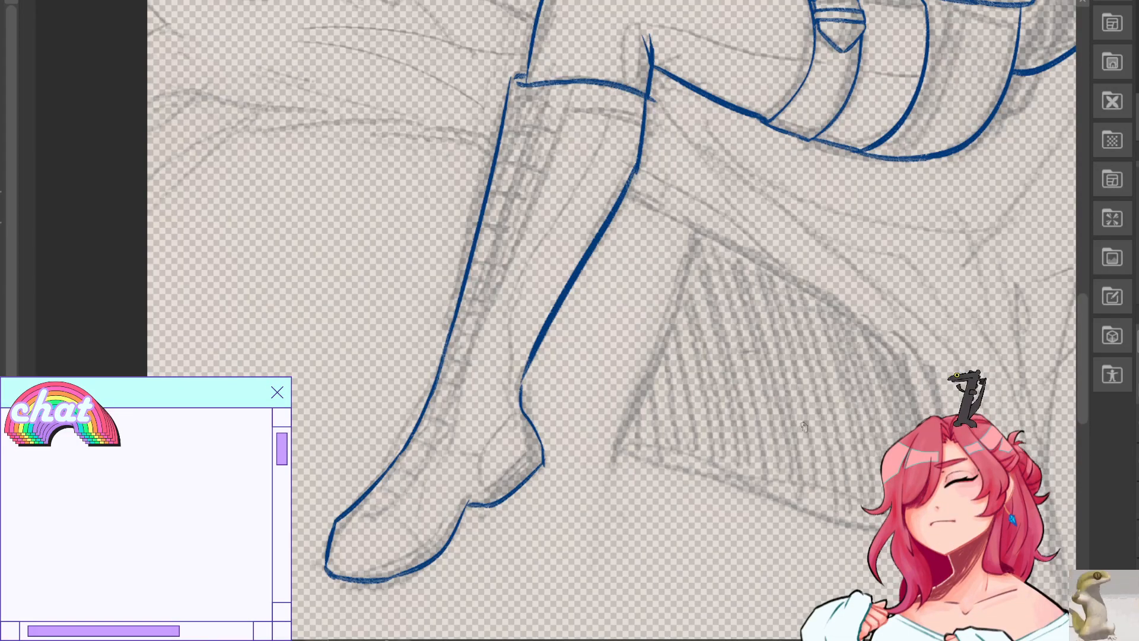
pyautogui.moveTo(516, 419); pyautogui.dragTo(487, 483)
pyautogui.moveTo(517, 420)
pyautogui.mouseDown()
pyautogui.moveTo(494, 490)
pyautogui.moveTo(489, 460)
pyautogui.moveTo(478, 492)
pyautogui.moveTo(538, 454)
pyautogui.moveTo(501, 487)
pyautogui.mouseUp()
pyautogui.hotkey('ctrl', 'z')
pyautogui.hotkey('ctrl', 'z')
pyautogui.hotkey('ctrl', 'z')
pyautogui.hotkey('ctrl', 'z')
pyautogui.moveTo(541, 454); pyautogui.dragTo(501, 492)
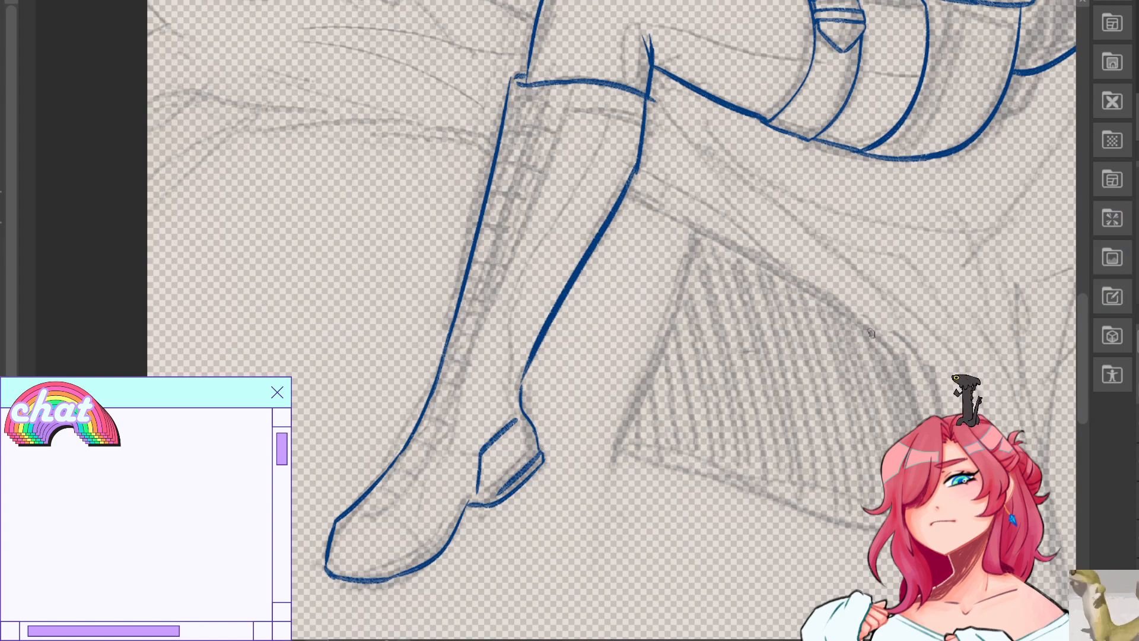
# Ink a short seam forward from the heel panel's corner and a short diagonal toe seam below the lacing.
pyautogui.press('h')
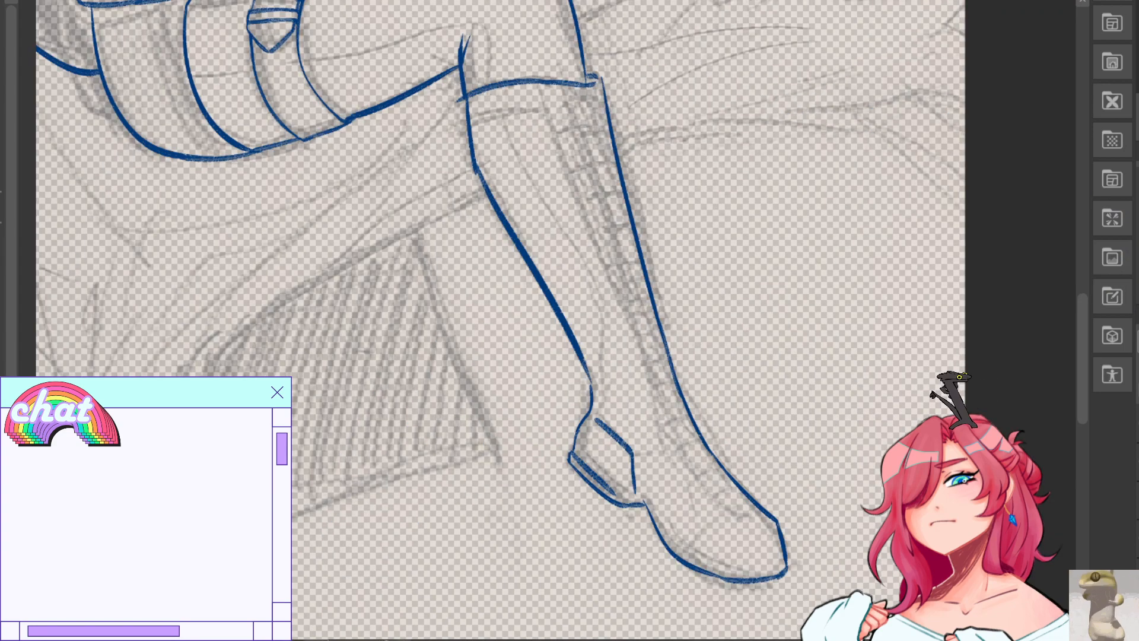
pyautogui.hotkey('ctrl', '+')
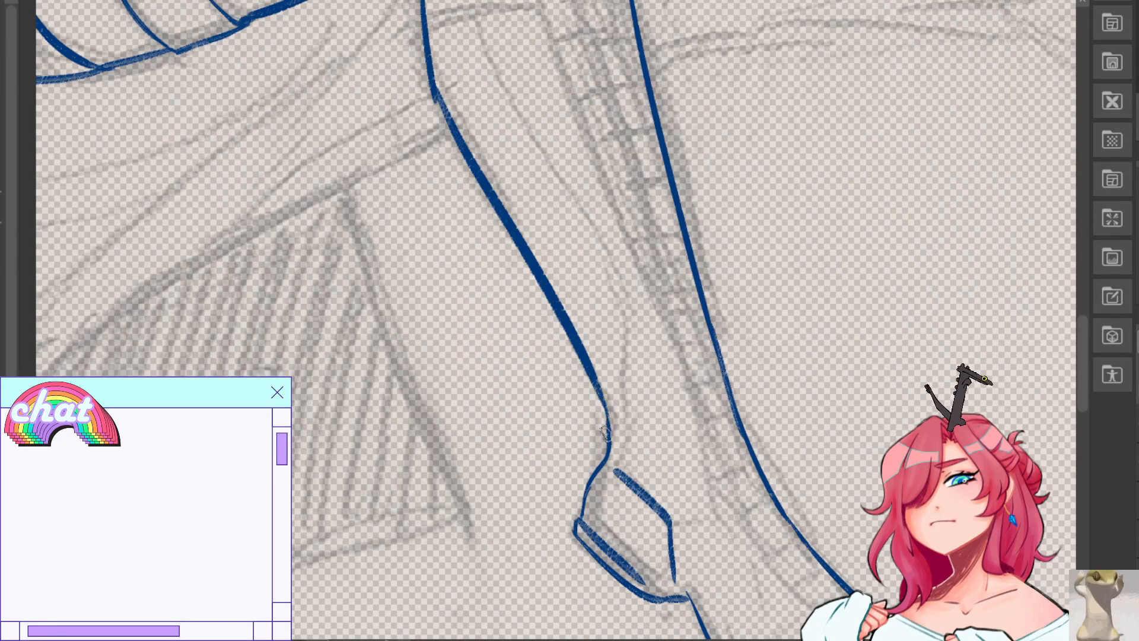
pyautogui.moveTo(598, 391)
pyautogui.mouseDown()
pyautogui.moveTo(609, 437)
pyautogui.moveTo(546, 332)
pyautogui.moveTo(522, 180)
pyautogui.moveTo(457, 200)
pyautogui.moveTo(392, 262)
pyautogui.mouseUp()
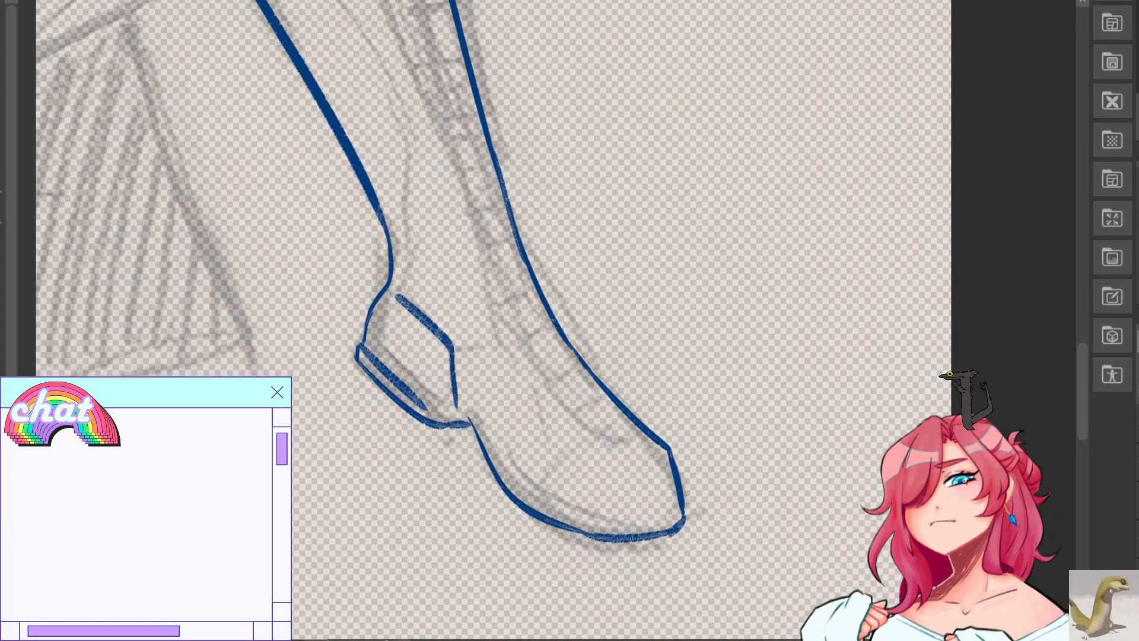
pyautogui.moveTo(454, 343); pyautogui.dragTo(492, 332)
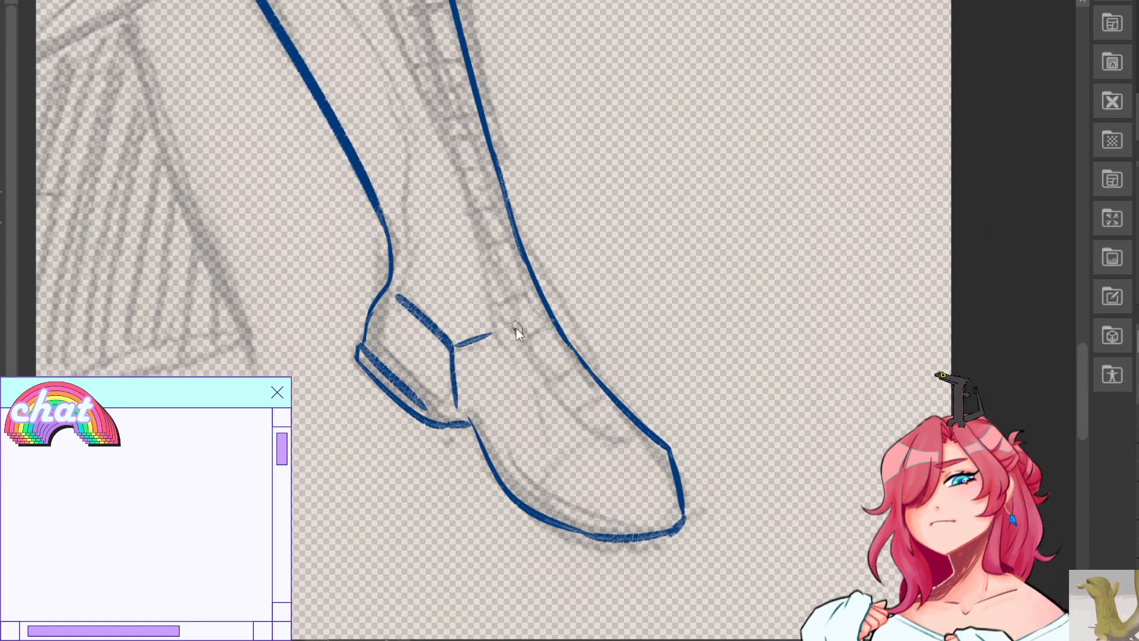
pyautogui.moveTo(594, 433)
pyautogui.mouseDown()
pyautogui.moveTo(553, 516)
pyautogui.moveTo(557, 464)
pyautogui.mouseUp()
pyautogui.hotkey('ctrl', 'z')
# Ink the sole's upper edge from the arch towards the toe, adding a short dash at the arch.
pyautogui.moveTo(486, 443)
pyautogui.mouseDown()
pyautogui.moveTo(561, 524)
pyautogui.moveTo(623, 533)
pyautogui.mouseUp()
pyautogui.hotkey('ctrl', 'z')
pyautogui.hotkey('ctrl', 'z')
pyautogui.moveTo(474, 433); pyautogui.dragTo(617, 537)
pyautogui.hotkey('ctrl', 'z')
pyautogui.moveTo(440, 416); pyautogui.dragTo(467, 418)
pyautogui.moveTo(532, 499); pyautogui.dragTo(639, 534)
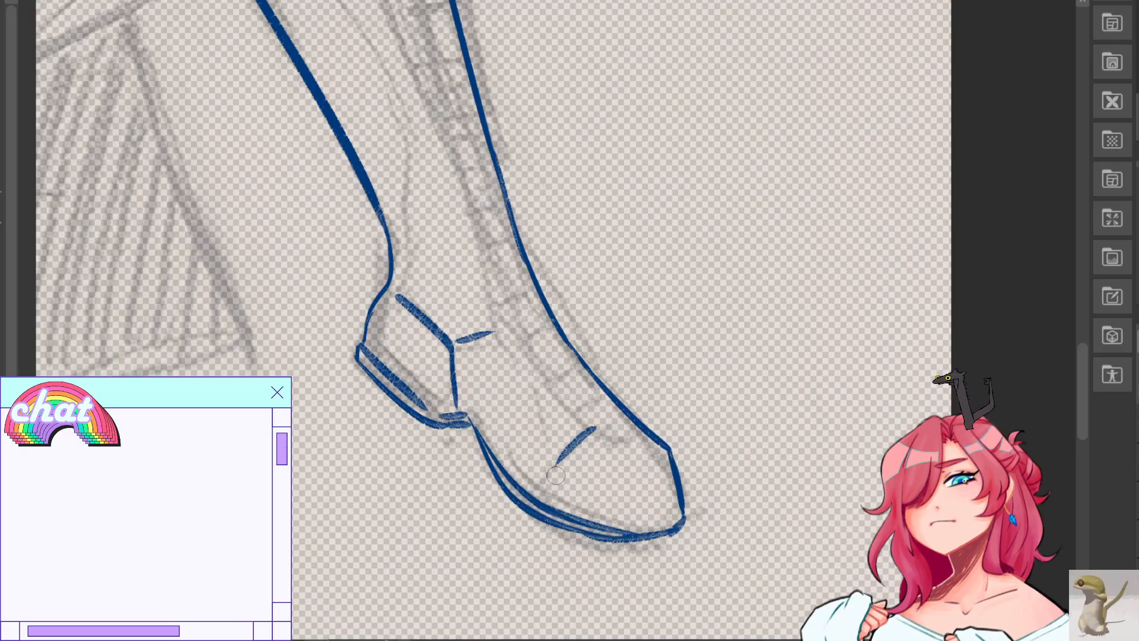
# Erase the rough corner at the toe tip and redraw it so the toe edge joins the sole.
pyautogui.moveTo(678, 534); pyautogui.dragTo(691, 521)
pyautogui.moveTo(665, 540); pyautogui.dragTo(701, 503)
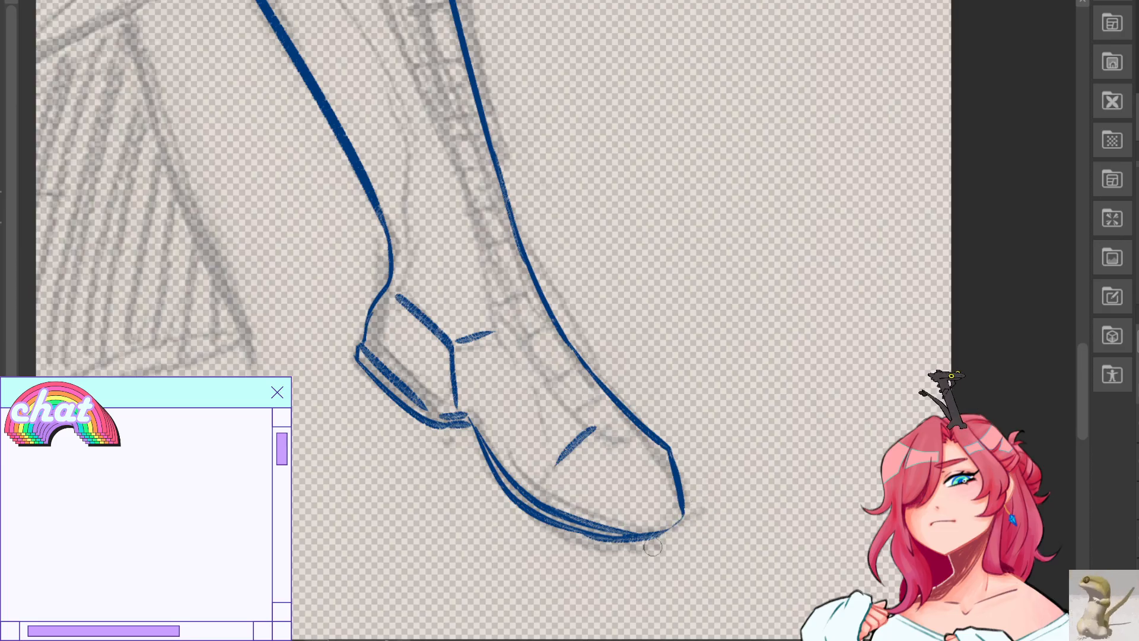
pyautogui.press('h')
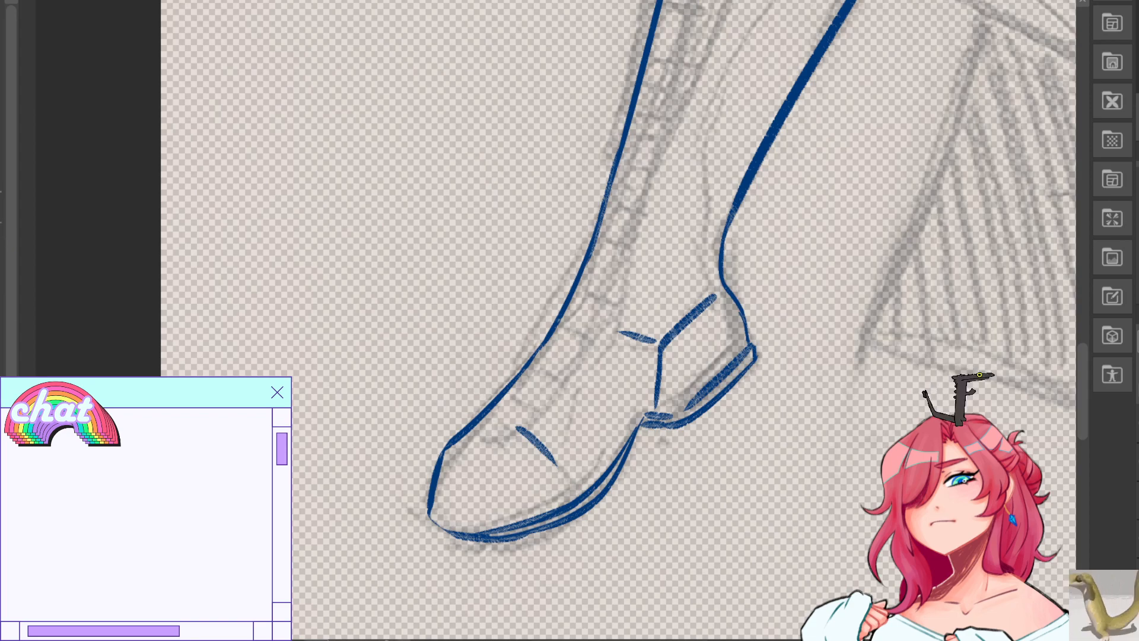
pyautogui.moveTo(452, 439)
pyautogui.mouseDown()
pyautogui.moveTo(467, 536)
pyautogui.moveTo(540, 523)
pyautogui.mouseUp()
pyautogui.hotkey('ctrl', 'z')
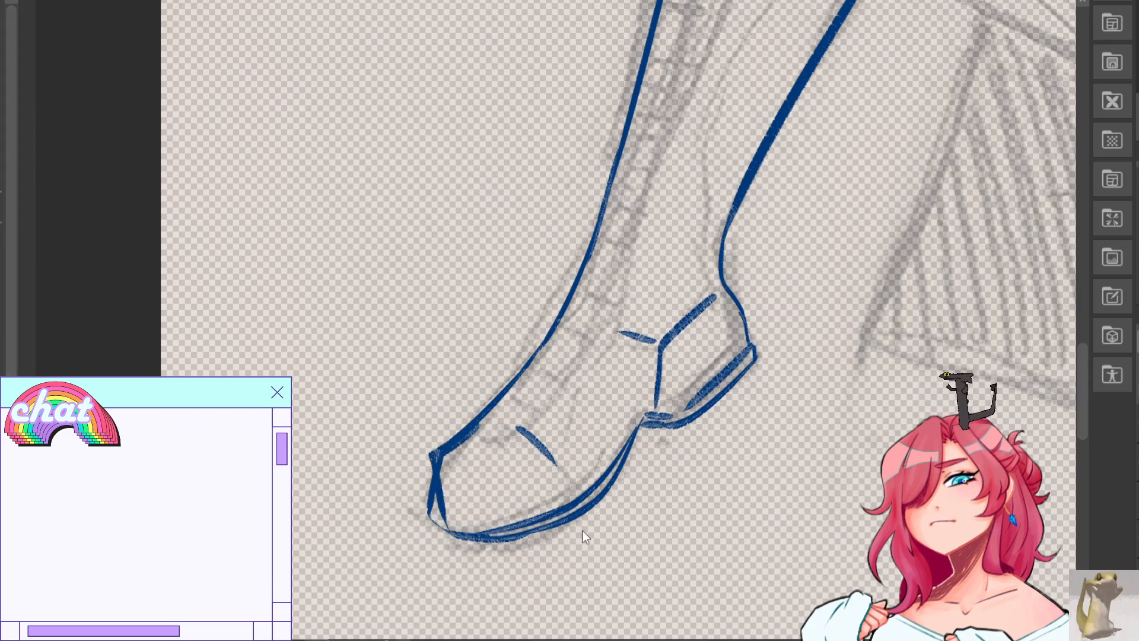
pyautogui.hotkey('ctrl', 'z')
pyautogui.moveTo(431, 516); pyautogui.dragTo(486, 533)
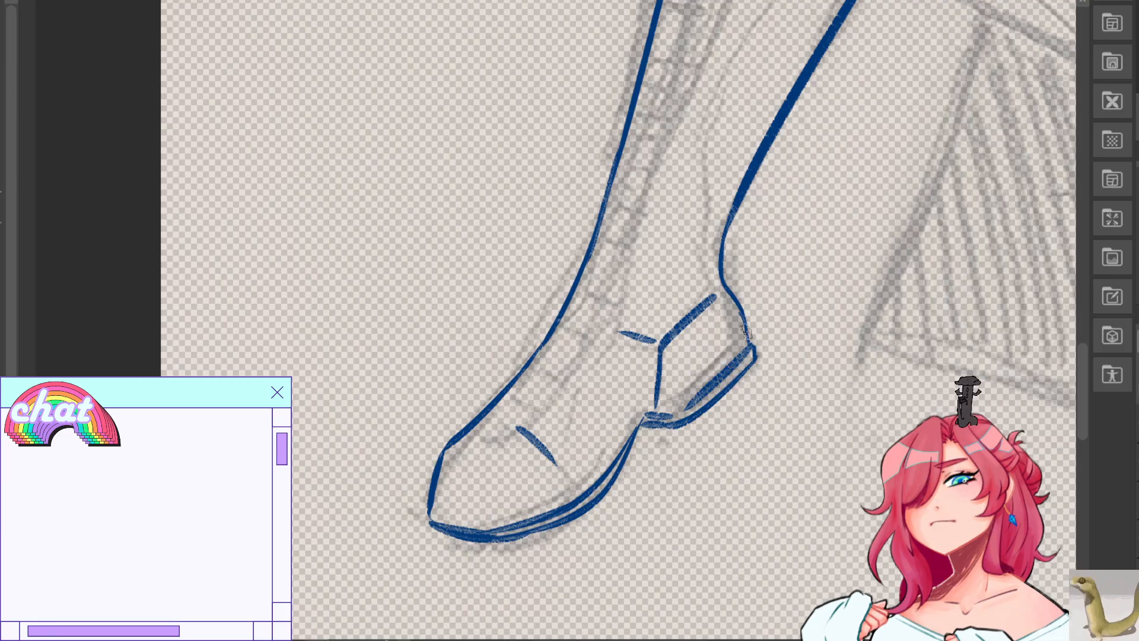
# Ink the boot's curved side seam from below the cuff down the calf to the heel panel.
pyautogui.moveTo(771, 101); pyautogui.dragTo(771, 362)
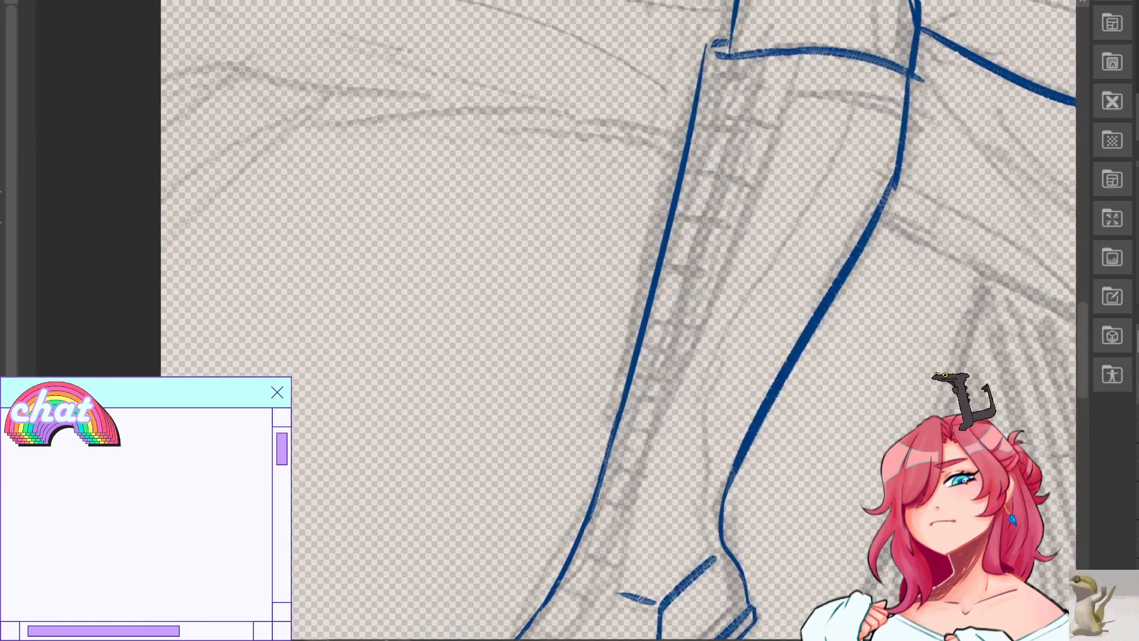
pyautogui.moveTo(855, 122)
pyautogui.mouseDown()
pyautogui.moveTo(733, 389)
pyautogui.moveTo(698, 416)
pyautogui.mouseUp()
pyautogui.hotkey('ctrl', 'z')
pyautogui.hotkey('ctrl', 'z')
pyautogui.moveTo(854, 105)
pyautogui.mouseDown()
pyautogui.moveTo(694, 538)
pyautogui.moveTo(697, 561)
pyautogui.mouseUp()
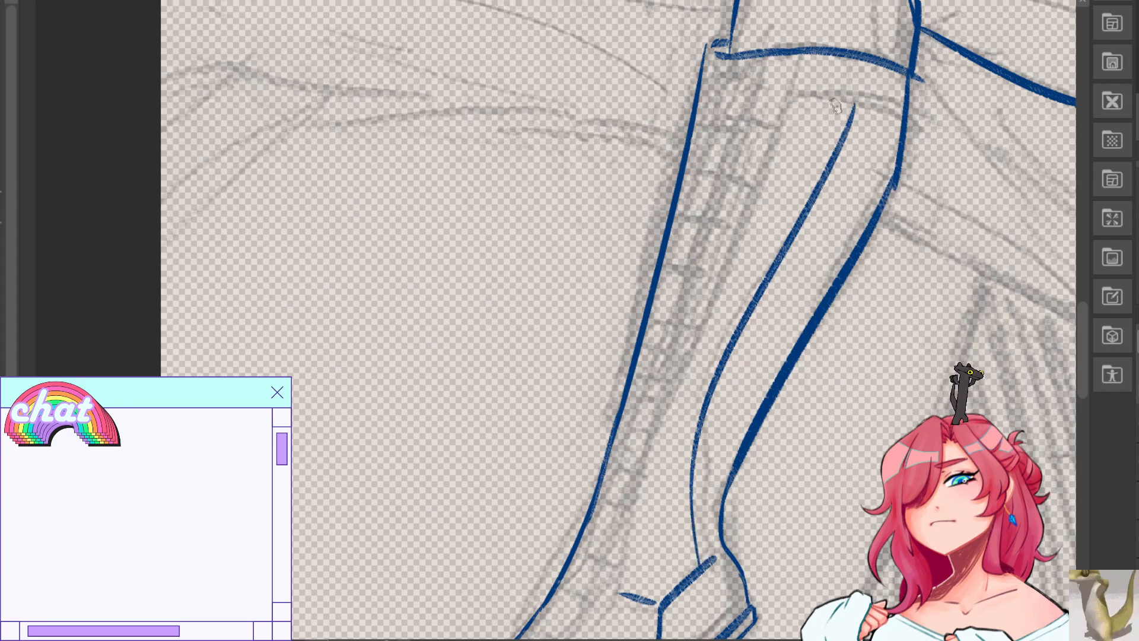
# Ink the cuff band's lower edge as a gentle curve across the boot, parallel to the top line.
pyautogui.moveTo(759, 94)
pyautogui.mouseDown()
pyautogui.moveTo(903, 117)
pyautogui.moveTo(895, 113)
pyautogui.mouseUp()
pyautogui.hotkey('ctrl', 'z')
pyautogui.hotkey('ctrl', 'z')
pyautogui.hotkey('ctrl', 'z')
pyautogui.moveTo(747, 94); pyautogui.dragTo(902, 115)
pyautogui.hotkey('ctrl', 'z')
pyautogui.hotkey('ctrl', 'z')
pyautogui.hotkey('ctrl', 'z')
pyautogui.moveTo(745, 94)
pyautogui.mouseDown()
pyautogui.moveTo(911, 121)
pyautogui.moveTo(899, 119)
pyautogui.mouseUp()
pyautogui.hotkey('ctrl', 'z')
pyautogui.hotkey('ctrl', 'z')
# Redraw the boot's upper calf edge as a smooth curve starting from the cuff's back corner, and join that corner.
pyautogui.press('h')
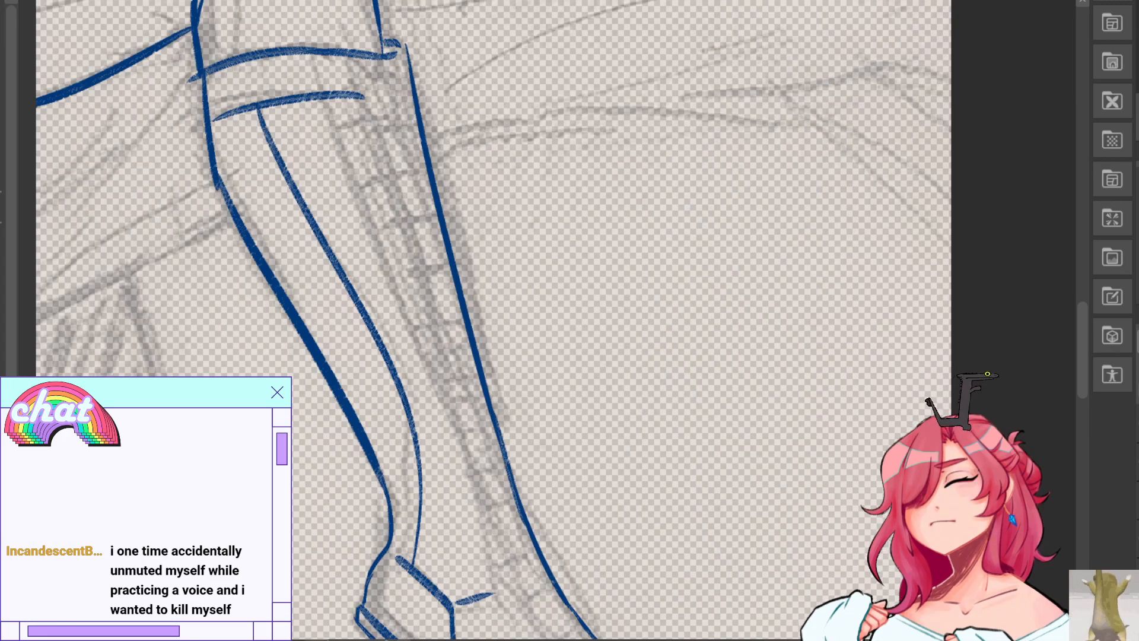
pyautogui.moveTo(199, 76); pyautogui.dragTo(214, 165)
pyautogui.hotkey('ctrl', 'z')
pyautogui.moveTo(191, 80); pyautogui.dragTo(231, 214)
pyautogui.press('p')
pyautogui.moveTo(195, 78)
pyautogui.mouseDown()
pyautogui.moveTo(225, 189)
pyautogui.moveTo(215, 69)
pyautogui.moveTo(228, 63)
pyautogui.mouseUp()
pyautogui.hotkey('ctrl', 'z')
pyautogui.hotkey('ctrl', 'z')
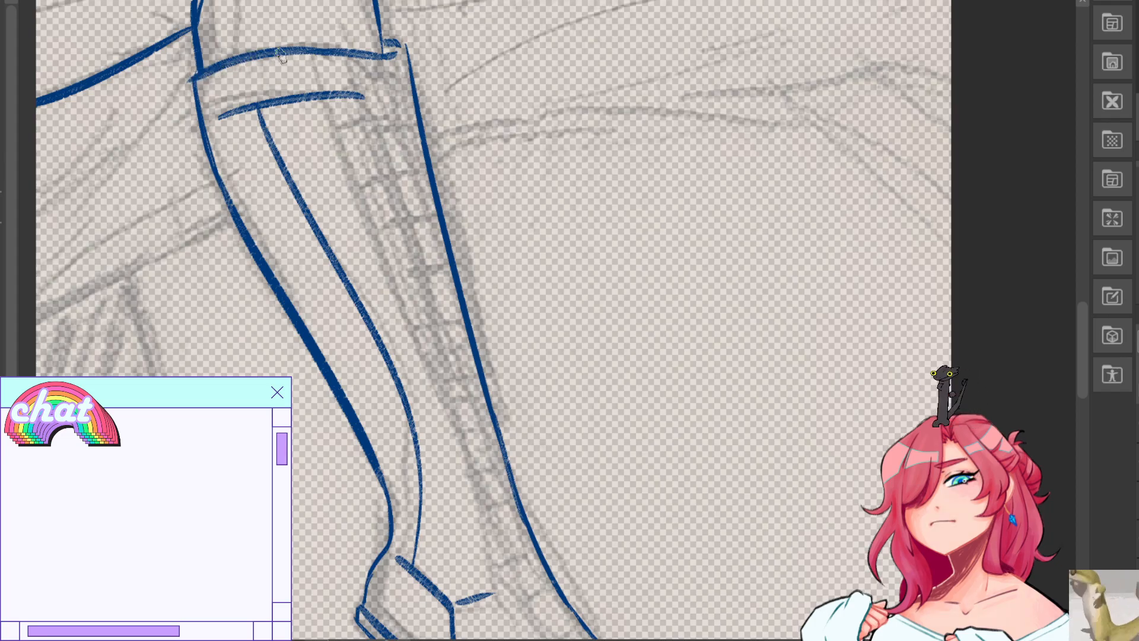
pyautogui.moveTo(194, 77); pyautogui.dragTo(211, 65)
# Extend the cuff band's lower line to the calf edge and close the cuff's front corner.
pyautogui.press('h')
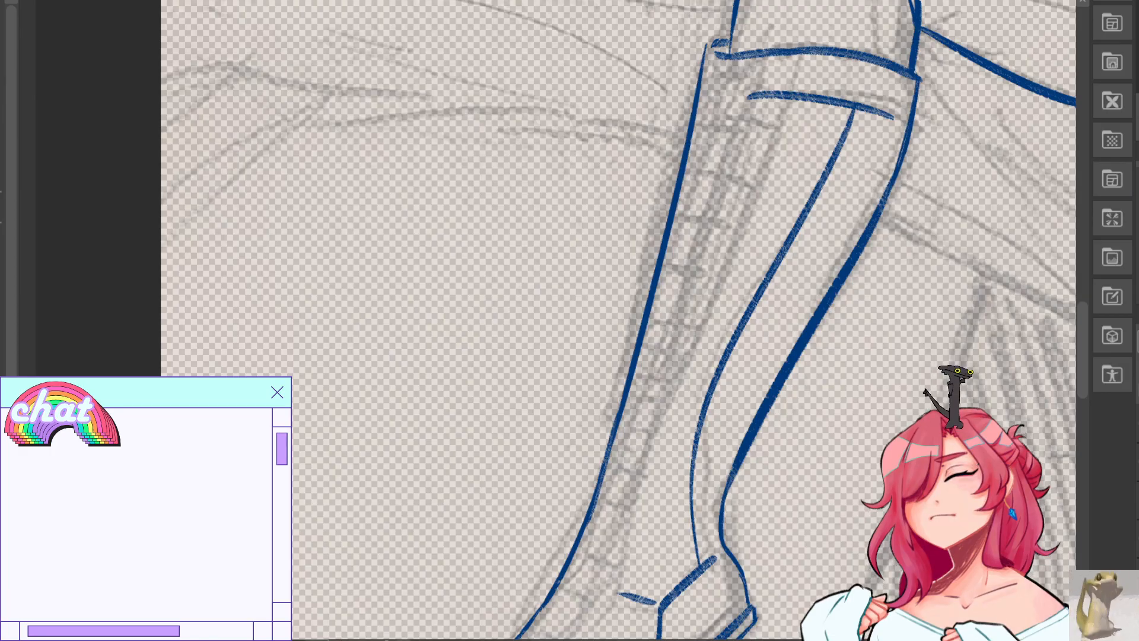
pyautogui.press('h')
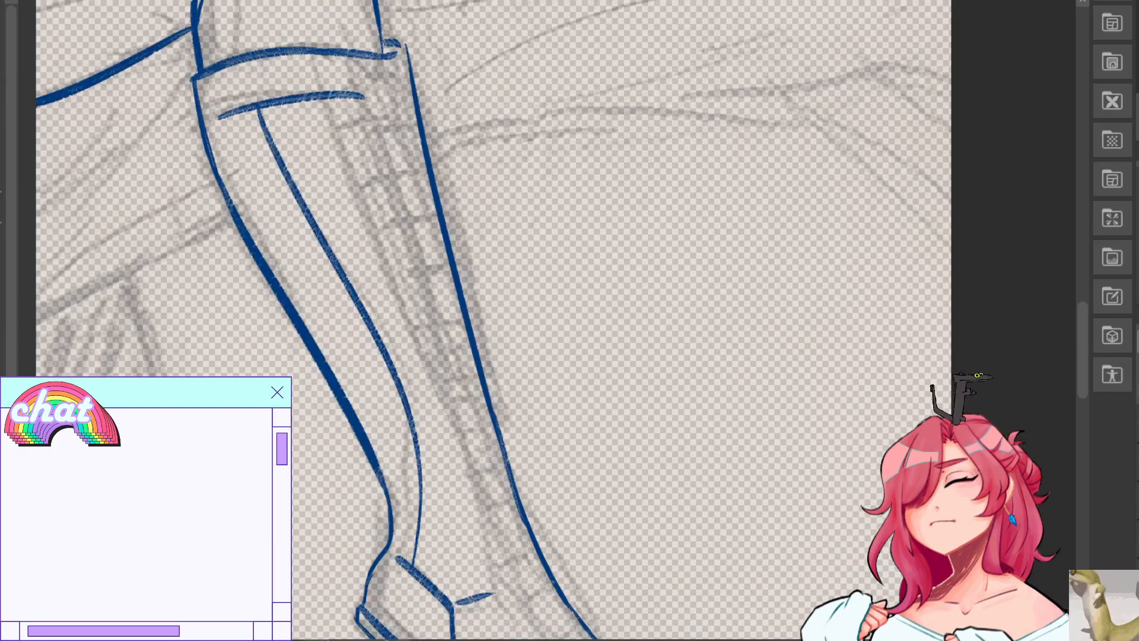
pyautogui.moveTo(206, 121); pyautogui.dragTo(239, 114)
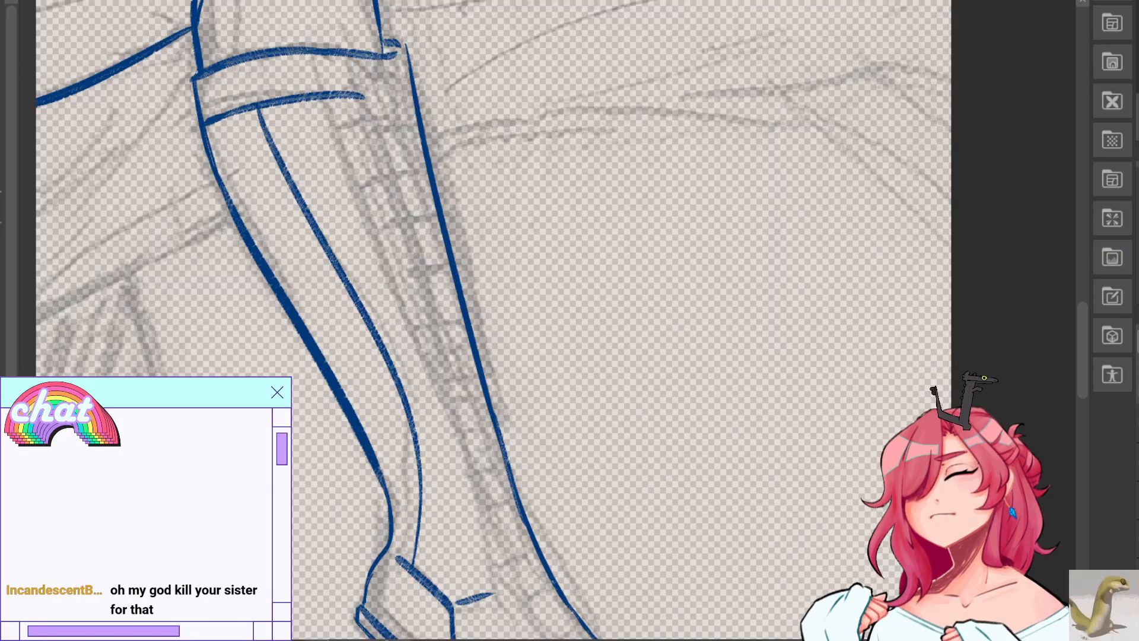
pyautogui.press('h')
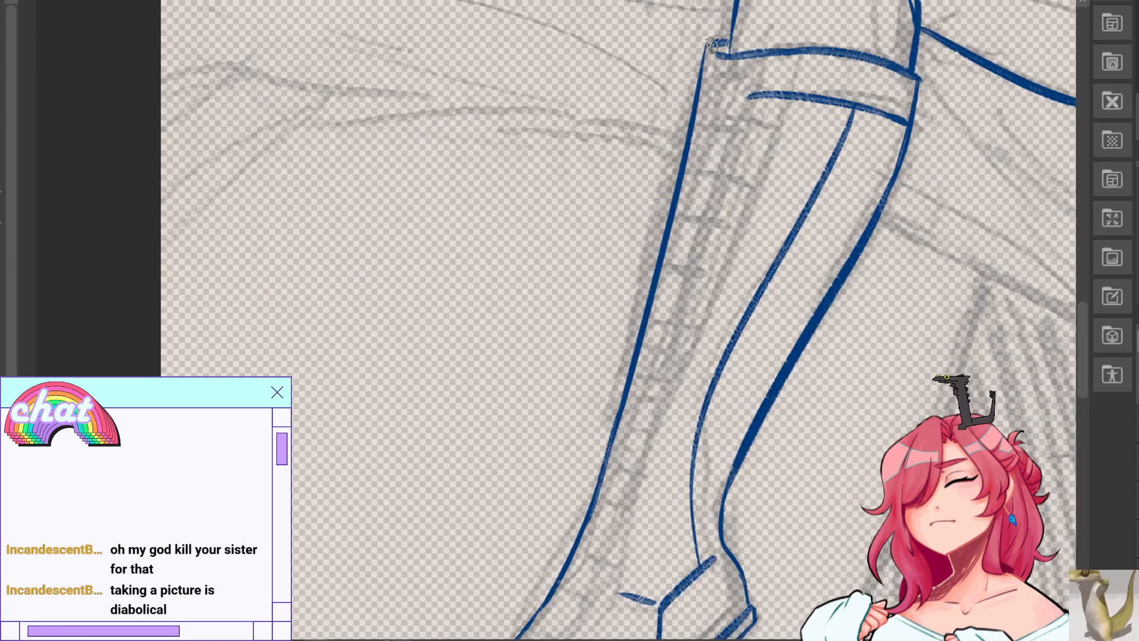
pyautogui.moveTo(707, 46); pyautogui.dragTo(727, 40)
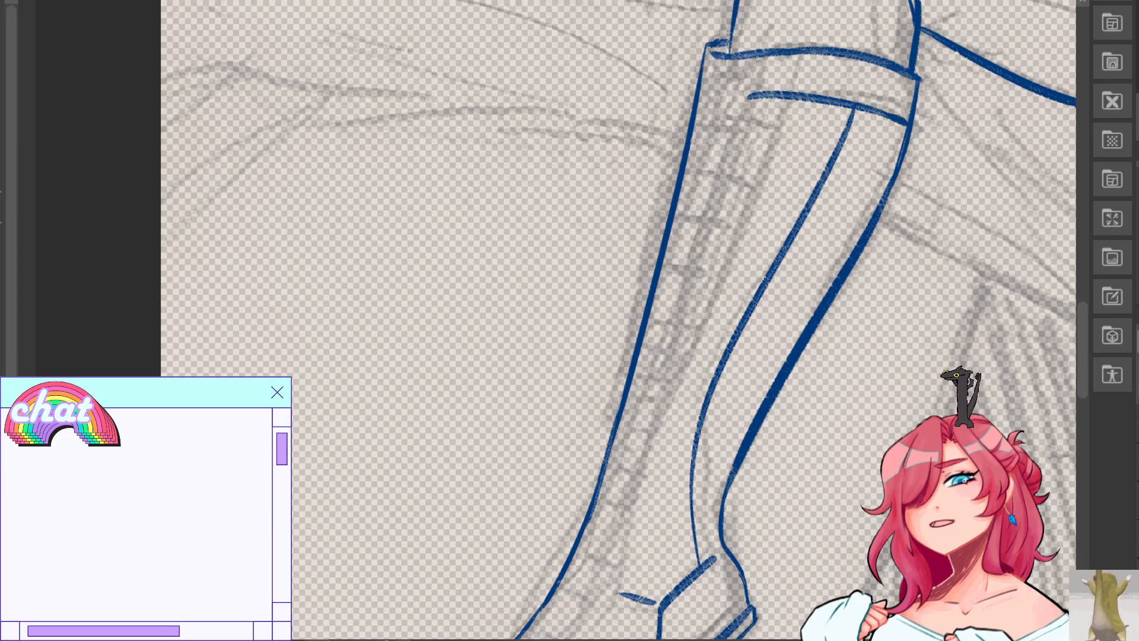
# Ink the lacing panel's inner edge from the cuff band down the shin towards the ankle.
pyautogui.moveTo(593, 332); pyautogui.dragTo(418, 332)
pyautogui.moveTo(558, 255)
pyautogui.mouseDown()
pyautogui.moveTo(626, 388)
pyautogui.moveTo(557, 255)
pyautogui.mouseUp()
pyautogui.moveTo(583, 70)
pyautogui.mouseDown()
pyautogui.moveTo(503, 372)
pyautogui.moveTo(435, 538)
pyautogui.mouseUp()
pyautogui.hotkey('ctrl', 'z')
pyautogui.hotkey('ctrl', 'z')
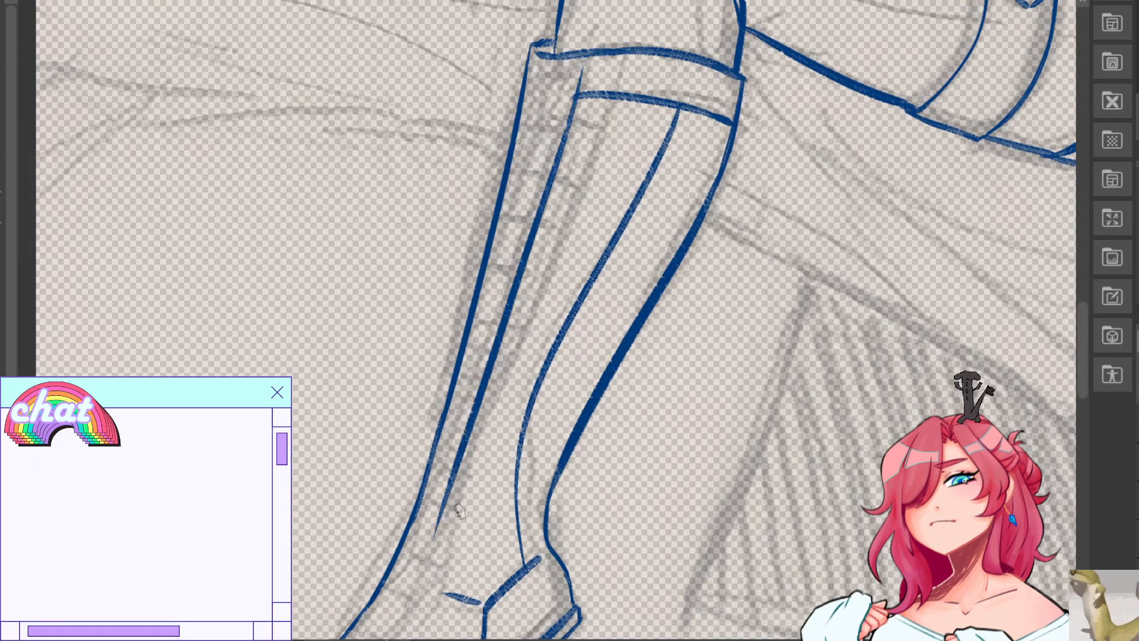
# Redraw the lacing panel's inner edge from the cuff band down the shin and extend it over the ankle to the shoe's toe seam.
pyautogui.hotkey('ctrl', 'z')
pyautogui.hotkey('ctrl', 'z')
pyautogui.moveTo(606, 99)
pyautogui.mouseDown()
pyautogui.moveTo(419, 595)
pyautogui.moveTo(562, 146)
pyautogui.moveTo(439, 573)
pyautogui.moveTo(422, 556)
pyautogui.mouseUp()
pyautogui.hotkey('ctrl', 'z')
pyautogui.hotkey('ctrl', 'z')
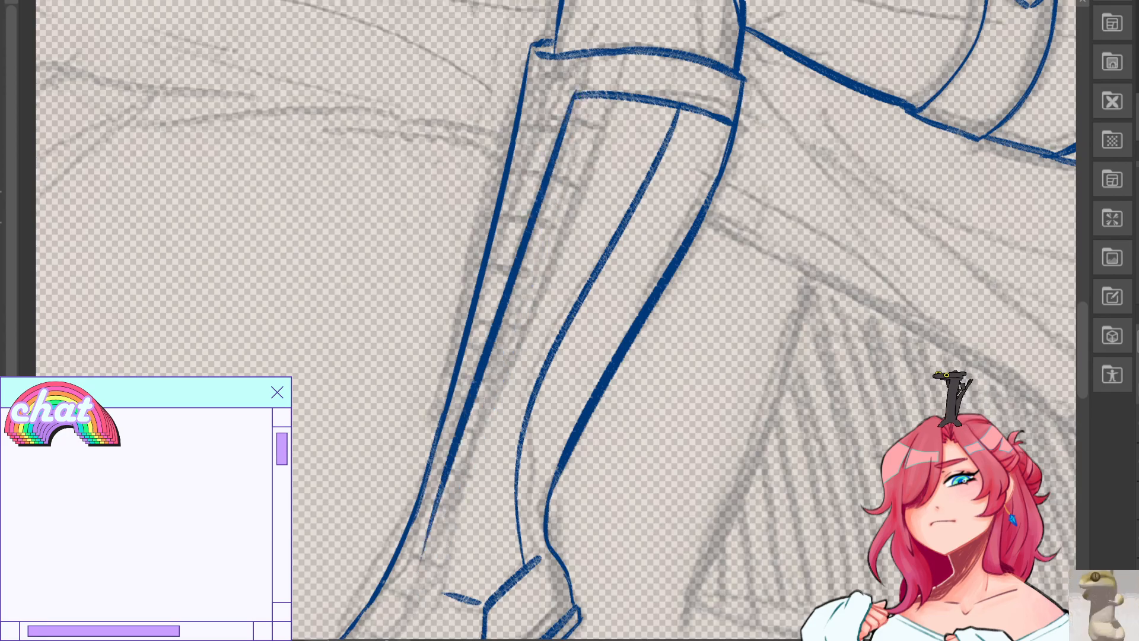
pyautogui.press('h')
pyautogui.hotkey('ctrl', 'z')
pyautogui.moveTo(540, 94); pyautogui.dragTo(673, 544)
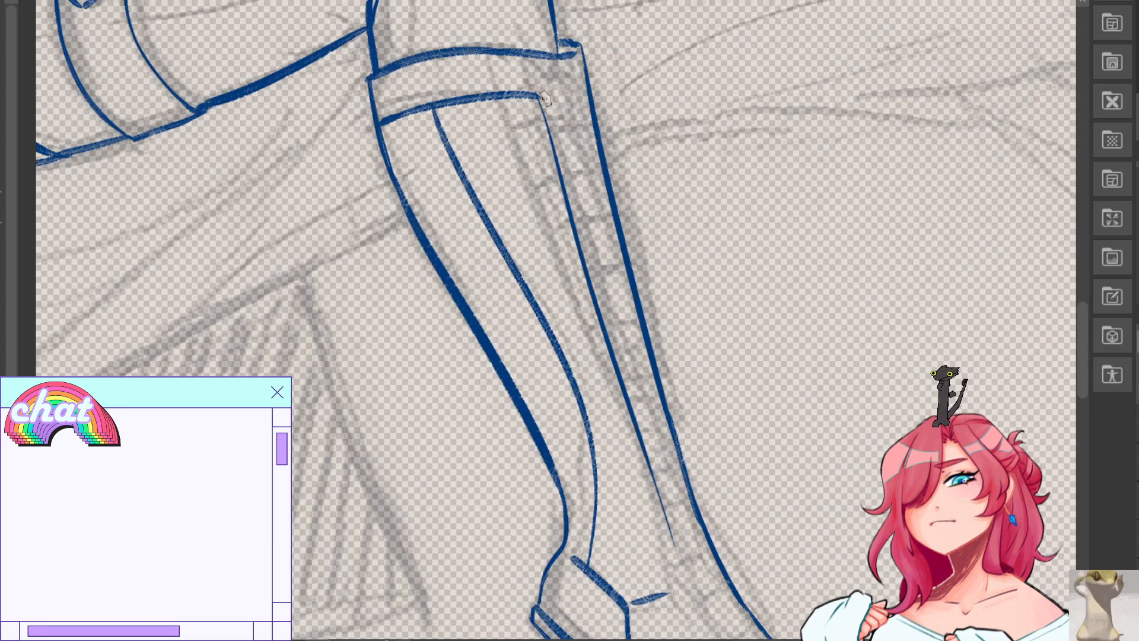
pyautogui.moveTo(839, 384)
pyautogui.mouseDown()
pyautogui.moveTo(907, 188)
pyautogui.moveTo(904, 210)
pyautogui.mouseUp()
pyautogui.moveTo(744, 413)
pyautogui.mouseDown()
pyautogui.moveTo(831, 516)
pyautogui.moveTo(880, 525)
pyautogui.moveTo(872, 517)
pyautogui.mouseUp()
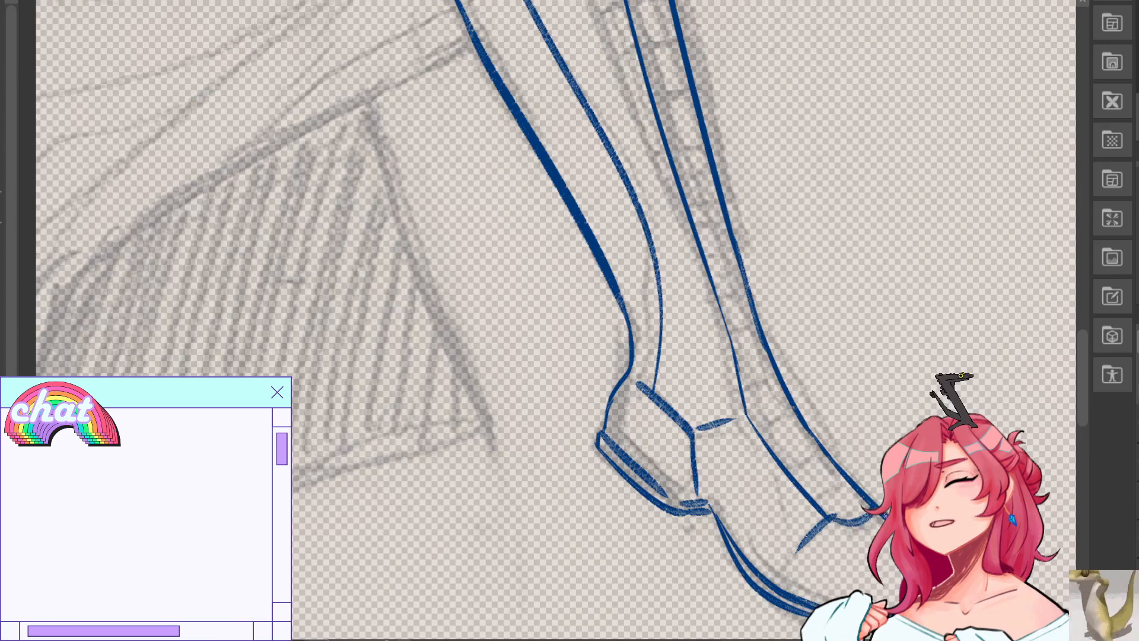
pyautogui.moveTo(830, 78)
pyautogui.mouseDown()
pyautogui.moveTo(616, 561)
pyautogui.moveTo(659, 539)
pyautogui.mouseUp()
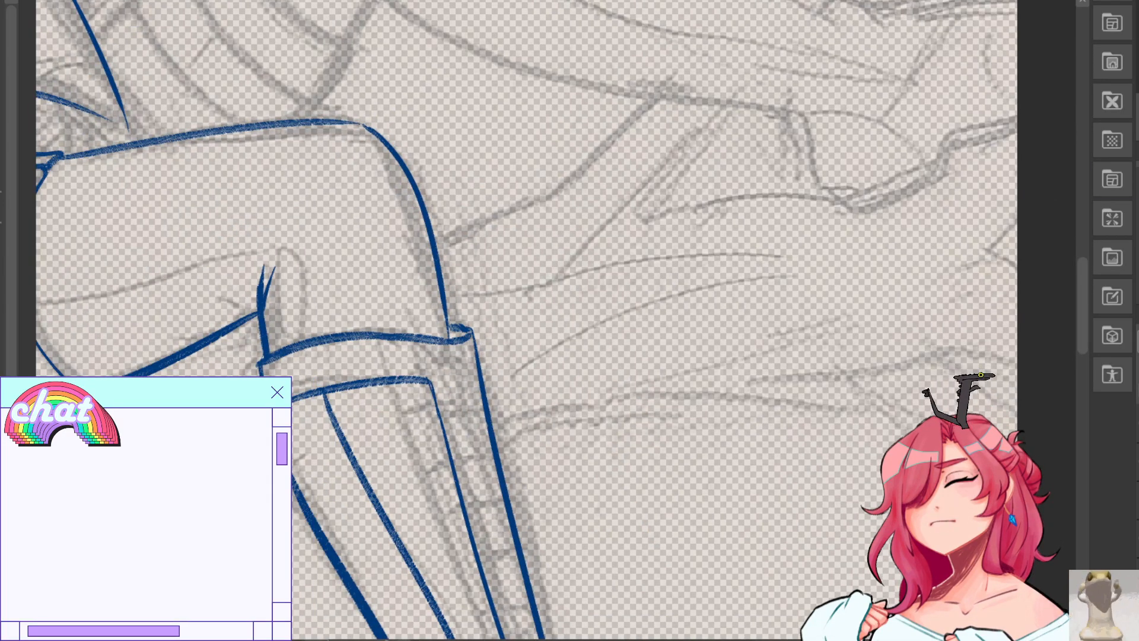
pyautogui.press('h')
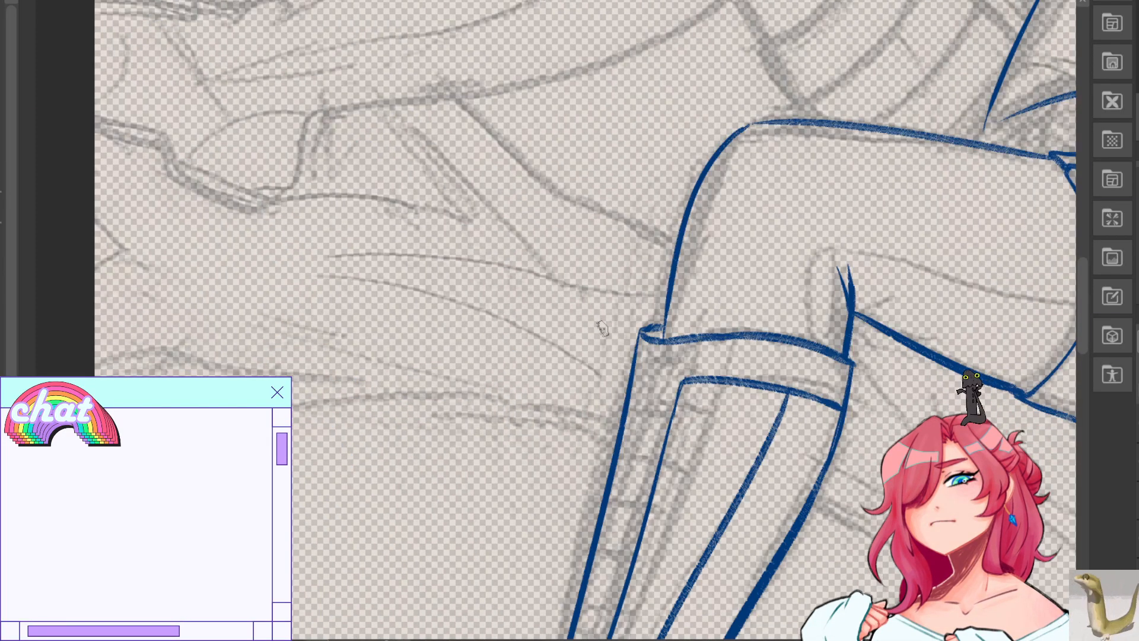
pyautogui.hotkey('ctrl', 'z')
pyautogui.moveTo(624, 384)
pyautogui.mouseDown()
pyautogui.moveTo(694, 407)
pyautogui.moveTo(660, 399)
pyautogui.moveTo(690, 389)
pyautogui.moveTo(622, 378)
pyautogui.moveTo(689, 398)
pyautogui.mouseUp()
pyautogui.hotkey('ctrl', 'z')
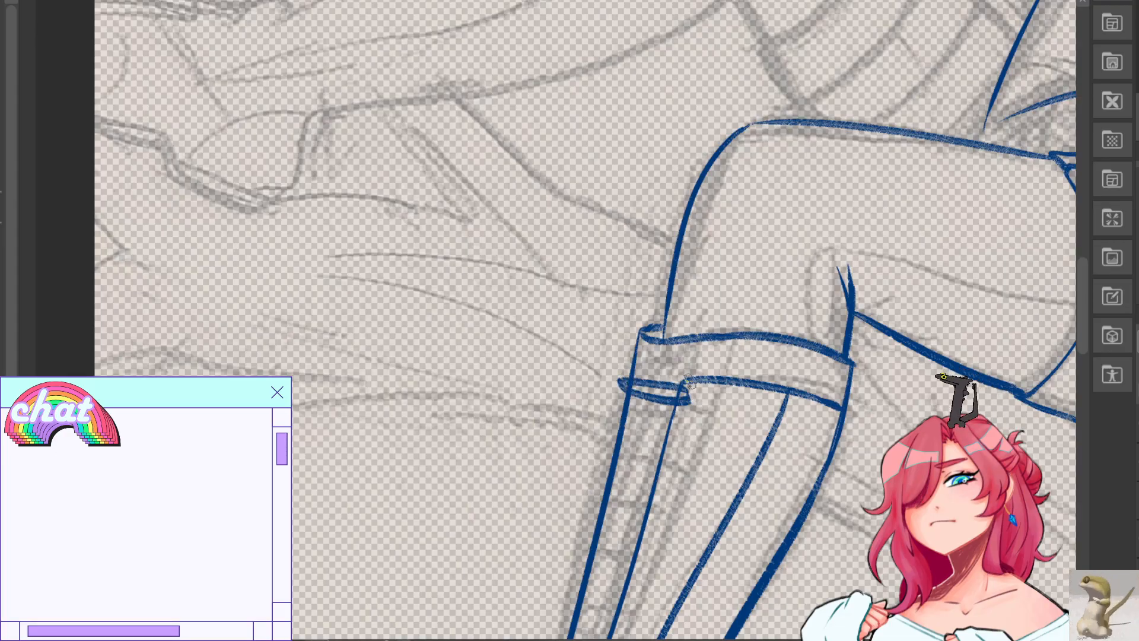
pyautogui.moveTo(623, 404)
pyautogui.mouseDown()
pyautogui.moveTo(799, 167)
pyautogui.moveTo(776, 79)
pyautogui.moveTo(906, 123)
pyautogui.moveTo(580, 295)
pyautogui.mouseUp()
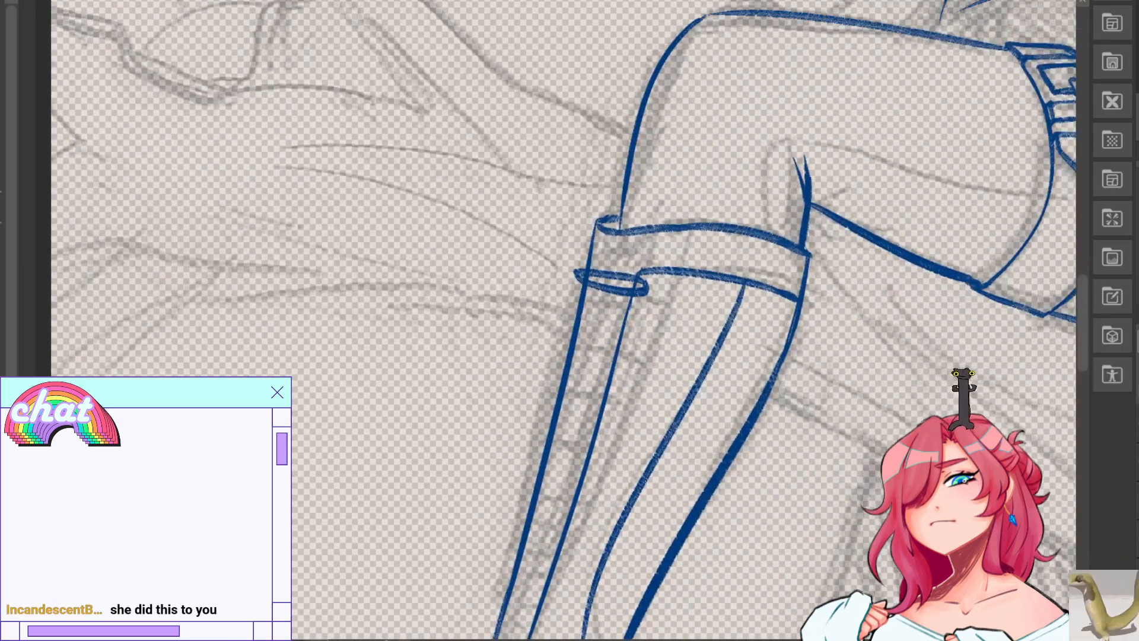
pyautogui.hotkey('ctrl', '+')
pyautogui.moveTo(379, 623)
pyautogui.mouseDown()
pyautogui.moveTo(383, 523)
pyautogui.moveTo(1008, 6)
pyautogui.mouseUp()
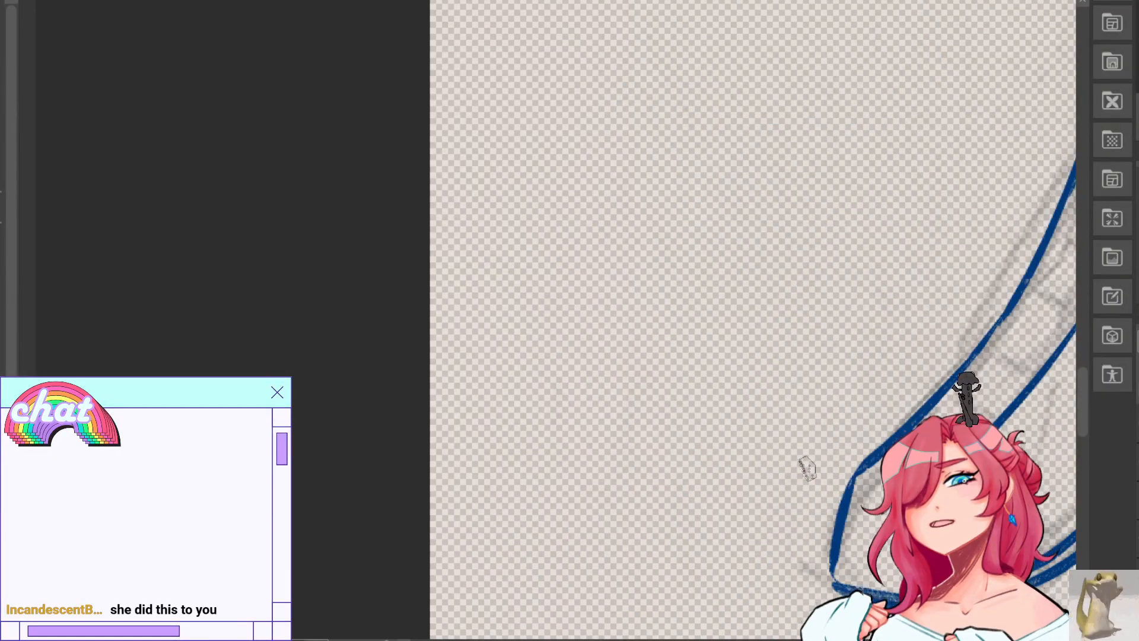
pyautogui.moveTo(997, 89)
pyautogui.mouseDown()
pyautogui.moveTo(863, 276)
pyautogui.moveTo(101, 571)
pyautogui.mouseUp()
pyautogui.moveTo(594, 149)
pyautogui.mouseDown()
pyautogui.moveTo(495, 447)
pyautogui.moveTo(721, 546)
pyautogui.mouseUp()
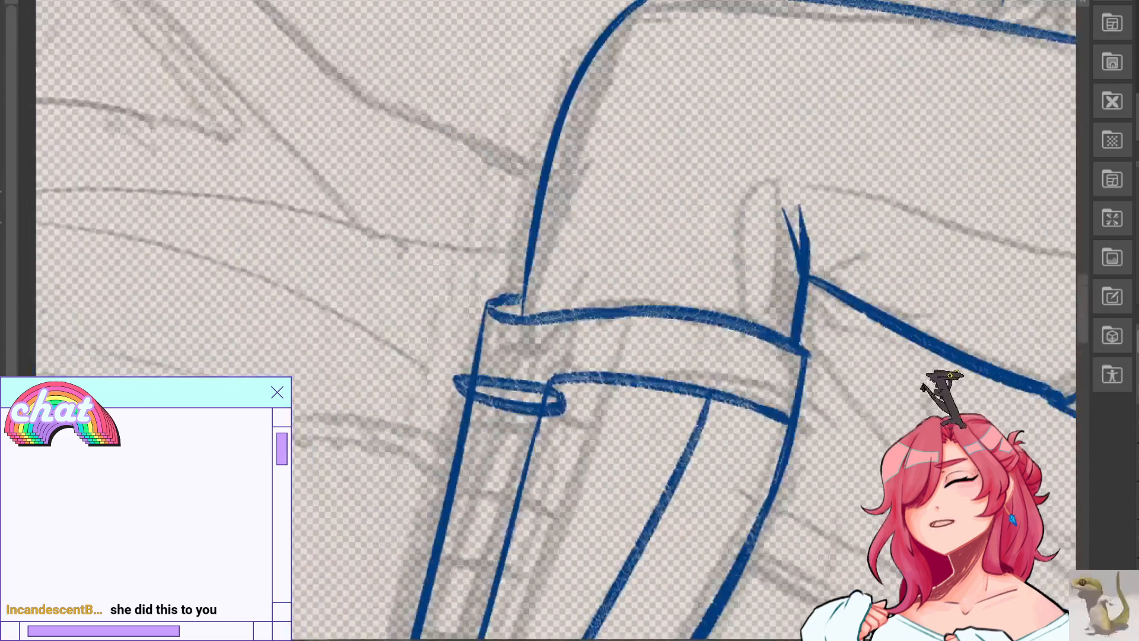
pyautogui.hotkey('ctrl', 'z')
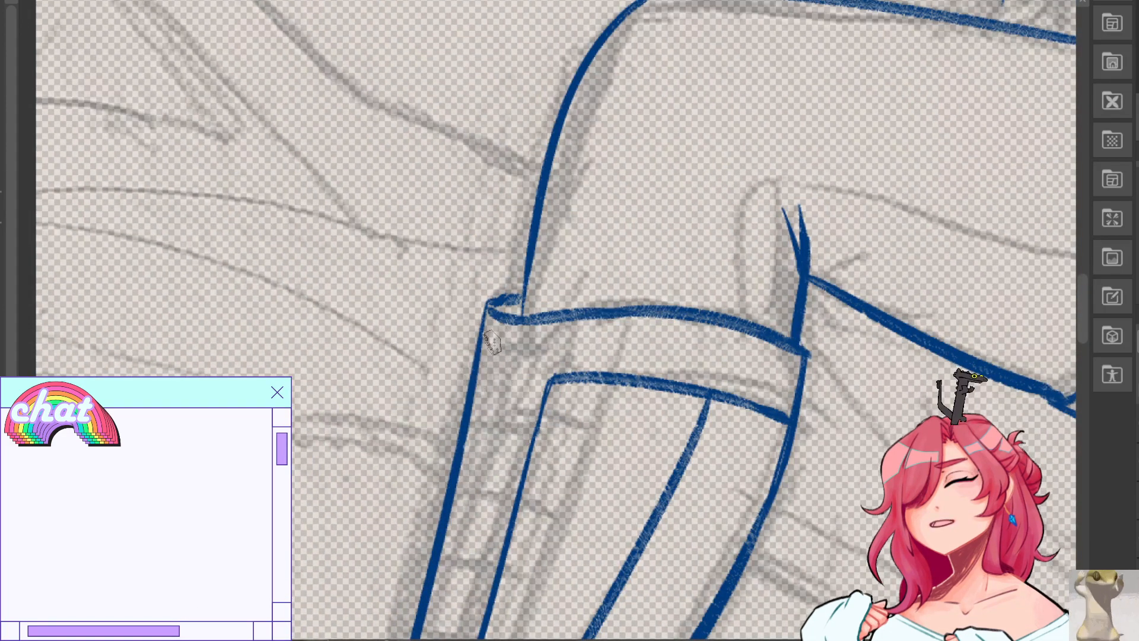
pyautogui.moveTo(464, 386)
pyautogui.mouseDown()
pyautogui.moveTo(457, 424)
pyautogui.moveTo(535, 437)
pyautogui.mouseUp()
pyautogui.hotkey('ctrl', 'z')
pyautogui.hotkey('ctrl', 'z')
pyautogui.moveTo(460, 424); pyautogui.dragTo(547, 444)
pyautogui.hotkey('ctrl', 'z')
pyautogui.moveTo(466, 395)
pyautogui.mouseDown()
pyautogui.moveTo(554, 418)
pyautogui.moveTo(545, 411)
pyautogui.mouseUp()
pyautogui.hotkey('ctrl', 'z')
pyautogui.scroll(-3, 550, 408)
pyautogui.hscroll(-1, 550, 408)
pyautogui.hscroll(1, 550, 408)
pyautogui.scroll(1, 550, 408)
pyautogui.hotkey('ctrl', 'z')
pyautogui.hotkey('ctrl', 'z')
pyautogui.hotkey('ctrl', 'z')
pyautogui.hotkey('ctrl', 'z')
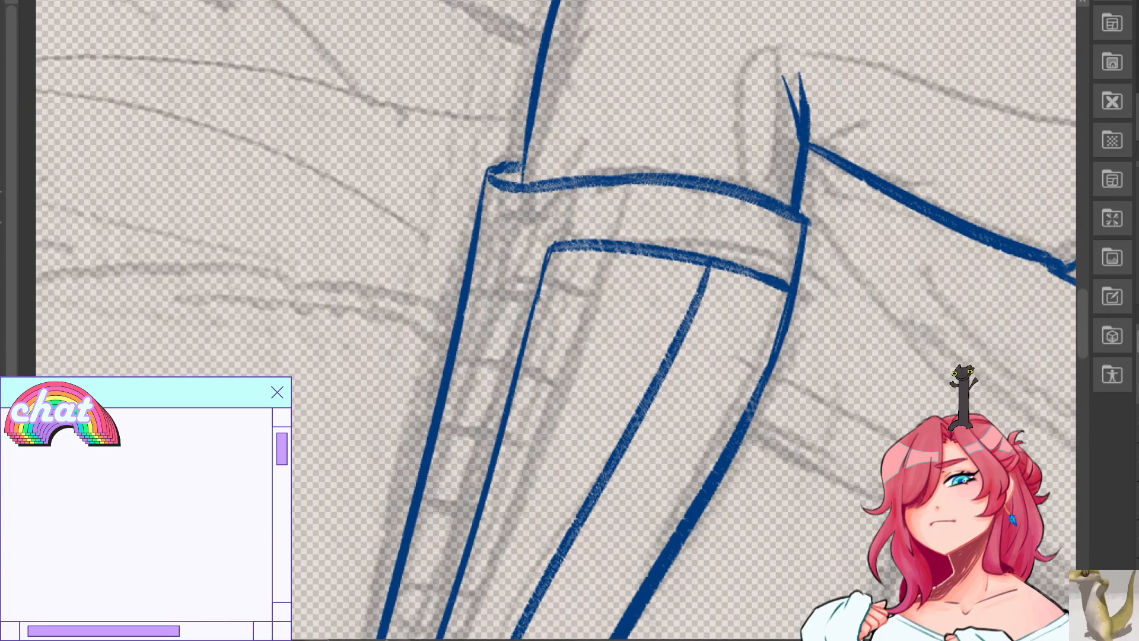
# Ink the upper and lower lines of a short strap across the lacing panel just below the cuff band.
pyautogui.moveTo(466, 255)
pyautogui.mouseDown()
pyautogui.moveTo(456, 298)
pyautogui.moveTo(568, 285)
pyautogui.mouseUp()
pyautogui.hotkey('ctrl', 'z')
pyautogui.moveTo(472, 264); pyautogui.dragTo(576, 282)
pyautogui.hotkey('ctrl', 'z')
pyautogui.moveTo(467, 298); pyautogui.dragTo(561, 320)
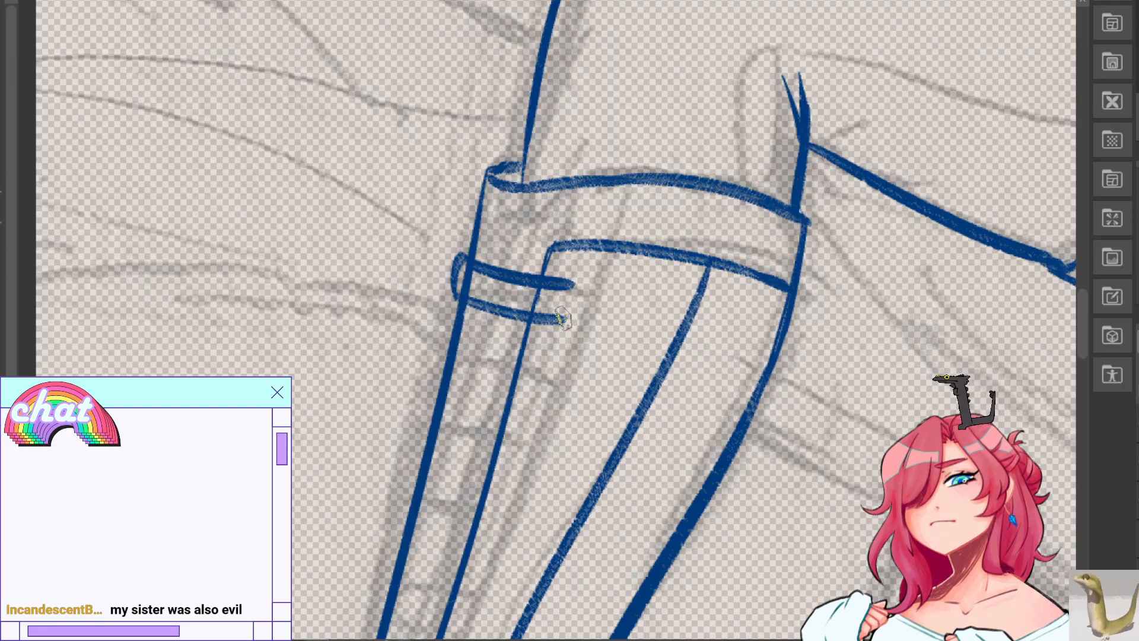
# Close both ends of the strap with short curved strokes to form a narrow band overlapping the panel's edges.
pyautogui.hotkey('ctrl', 'z')
pyautogui.moveTo(573, 282); pyautogui.dragTo(565, 324)
pyautogui.hotkey('ctrl', 'z')
pyautogui.moveTo(573, 282); pyautogui.dragTo(565, 325)
pyautogui.hotkey('ctrl', 'z')
pyautogui.moveTo(569, 283); pyautogui.dragTo(567, 324)
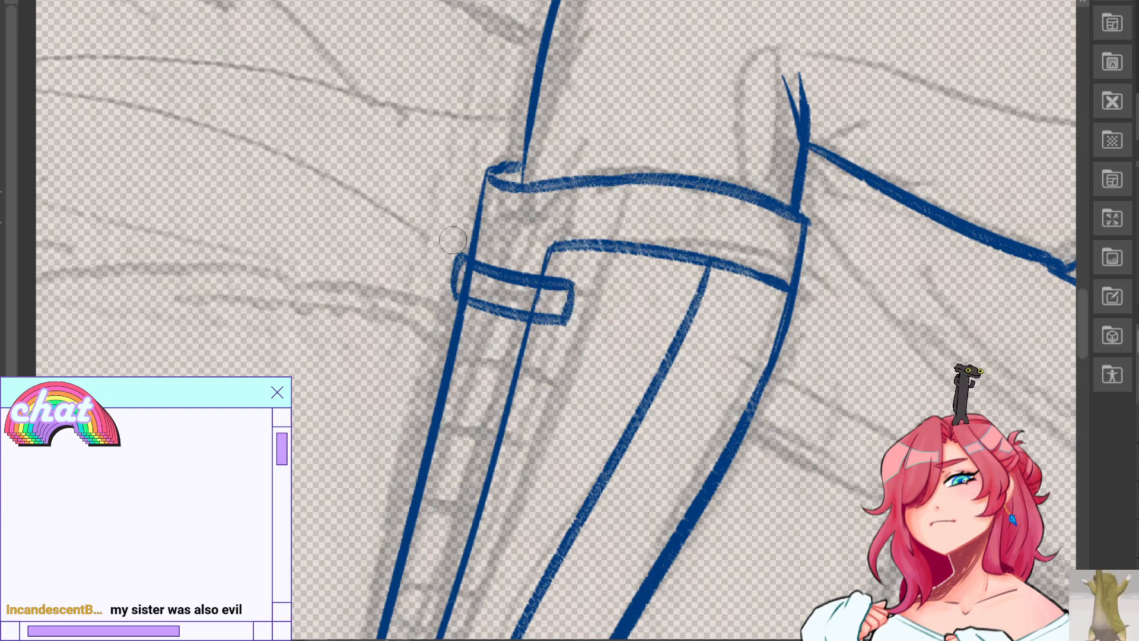
pyautogui.hotkey('ctrl', 'z')
pyautogui.moveTo(461, 257); pyautogui.dragTo(456, 298)
pyautogui.hotkey('ctrl', 'z')
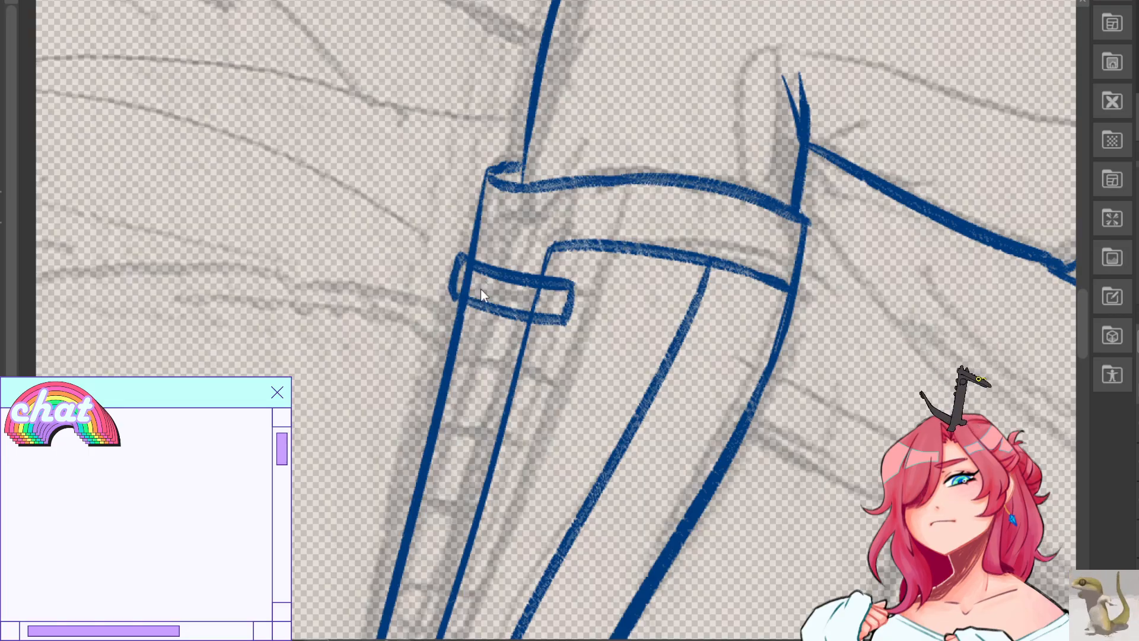
# Paste a copy of the strap and position it directly below the first one along the lacing panel.
pyautogui.hotkey('ctrl', 'v')
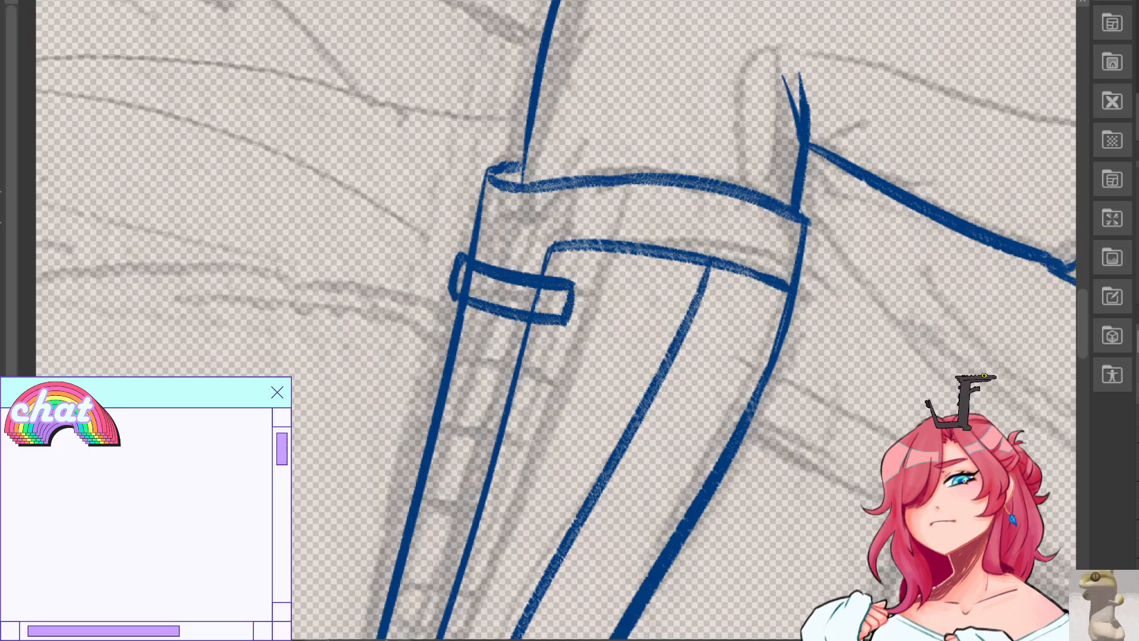
pyautogui.moveTo(576, 283); pyautogui.dragTo(548, 380)
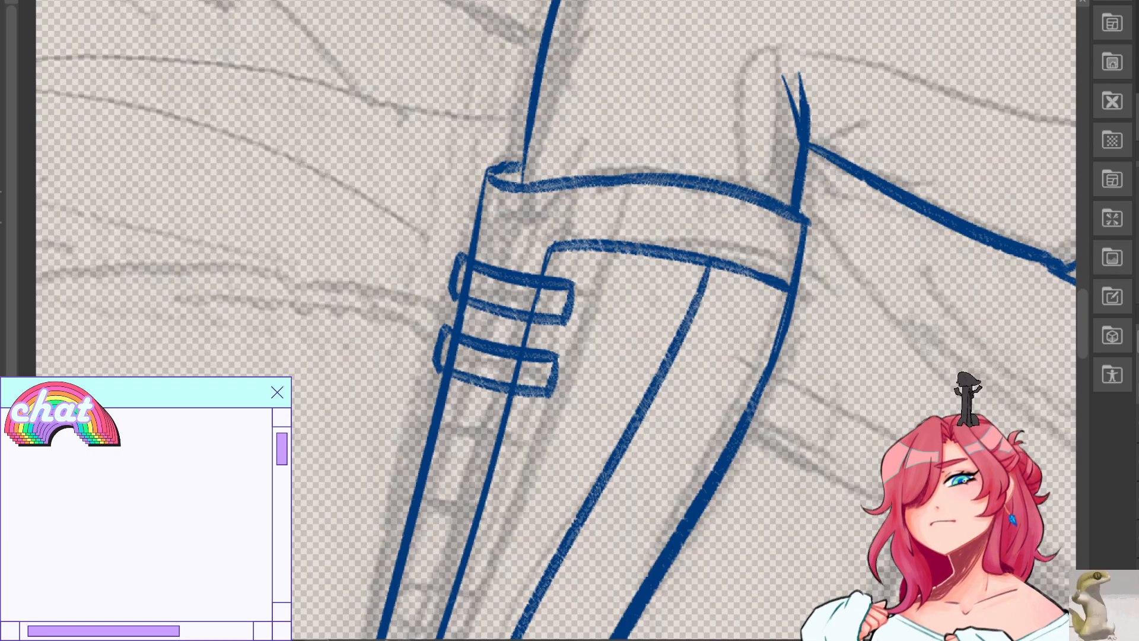
pyautogui.moveTo(607, 374); pyautogui.dragTo(608, 274)
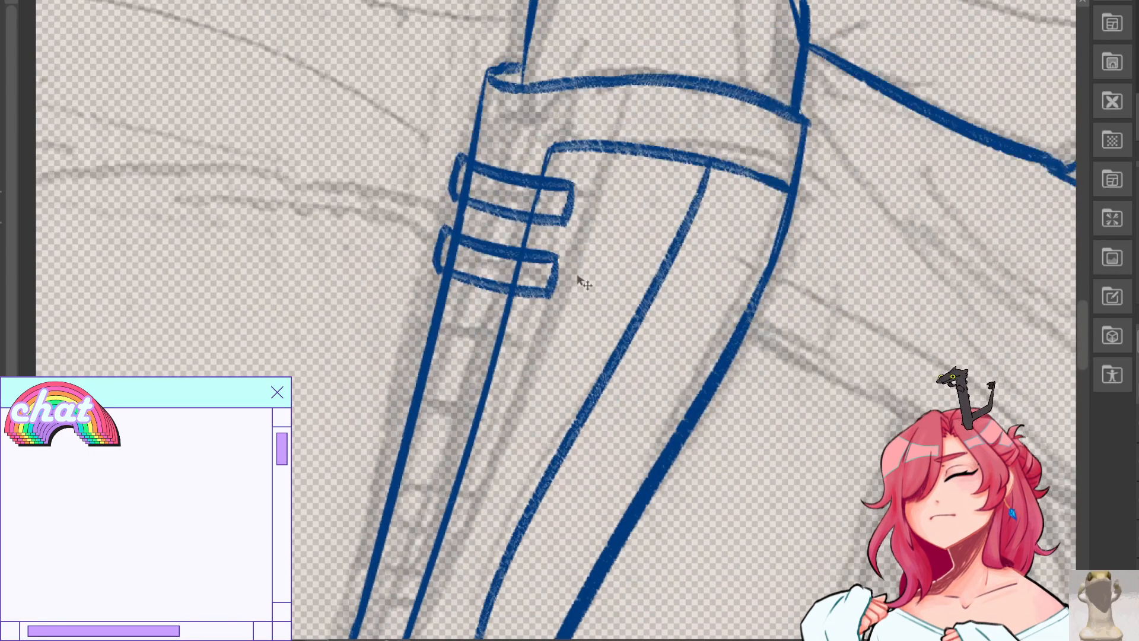
pyautogui.moveTo(539, 276); pyautogui.dragTo(549, 286)
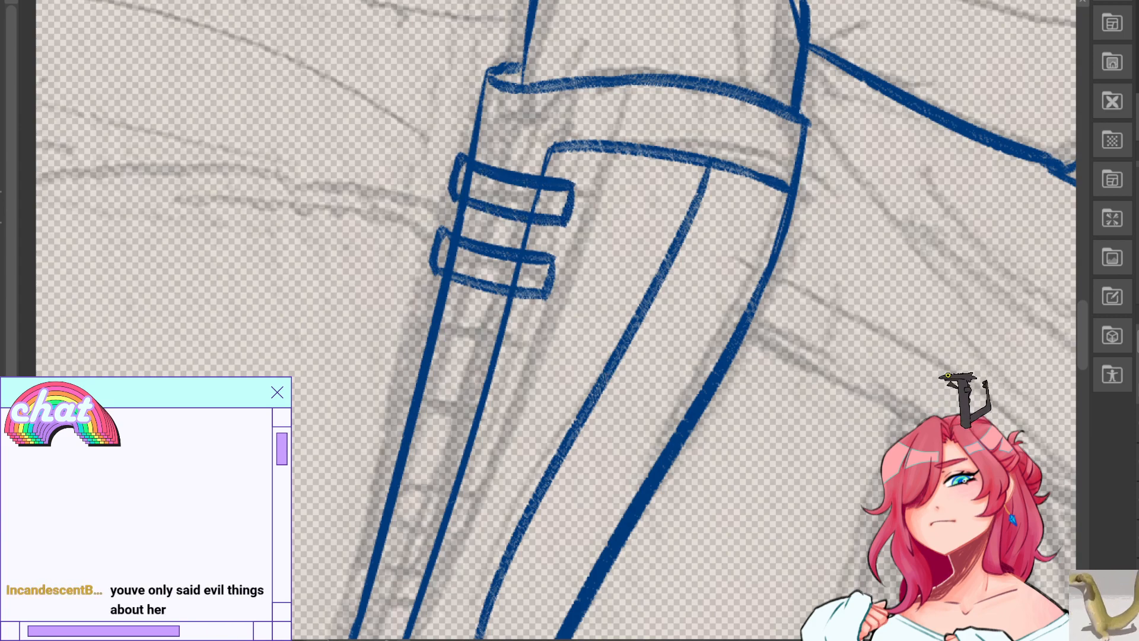
# Add four more evenly spaced copies of the strap down the shin, making a row of six.
pyautogui.moveTo(551, 261); pyautogui.dragTo(530, 368)
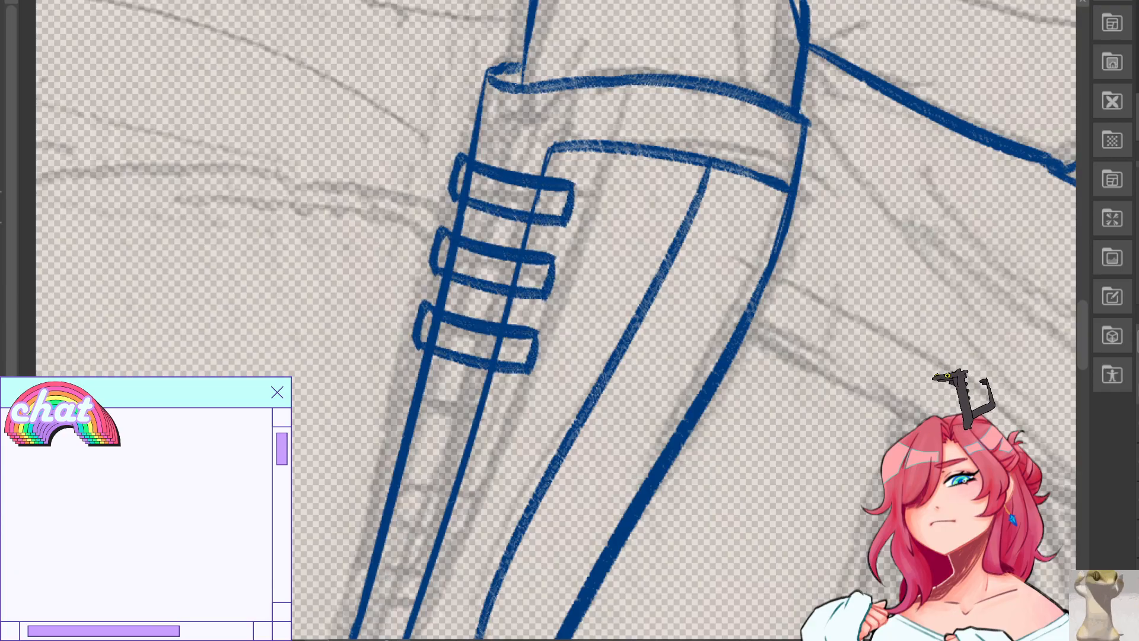
pyautogui.moveTo(552, 281); pyautogui.dragTo(523, 382)
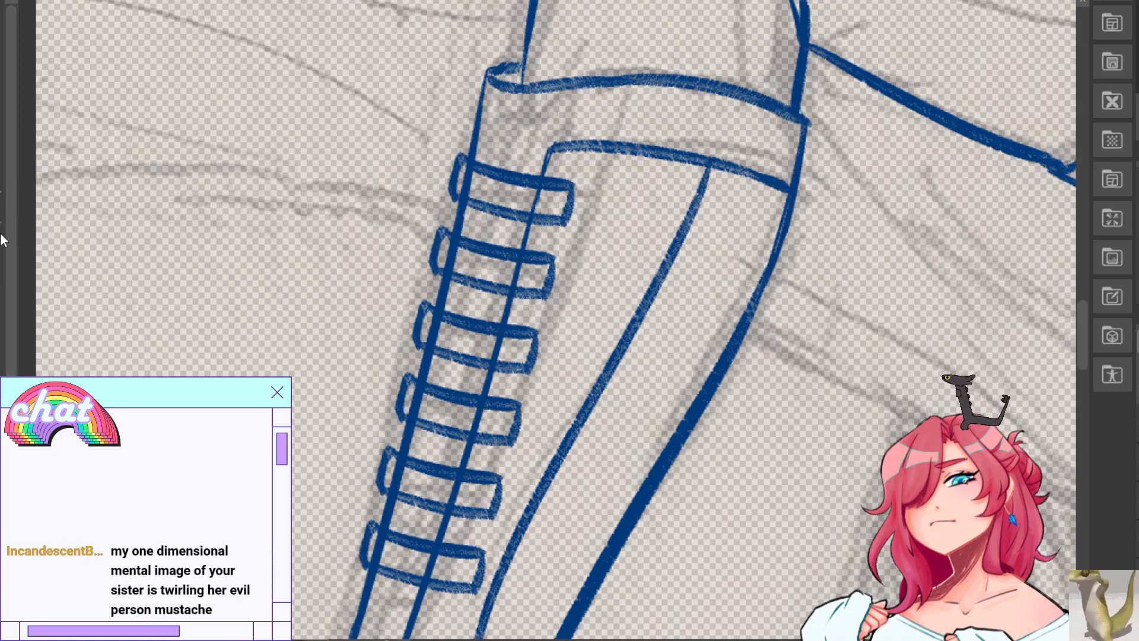
pyautogui.moveTo(546, 343); pyautogui.dragTo(463, 593)
# Redraw the inner ends of the three lowest straps so they are shorter and follow the narrowing panel.
pyautogui.press('h')
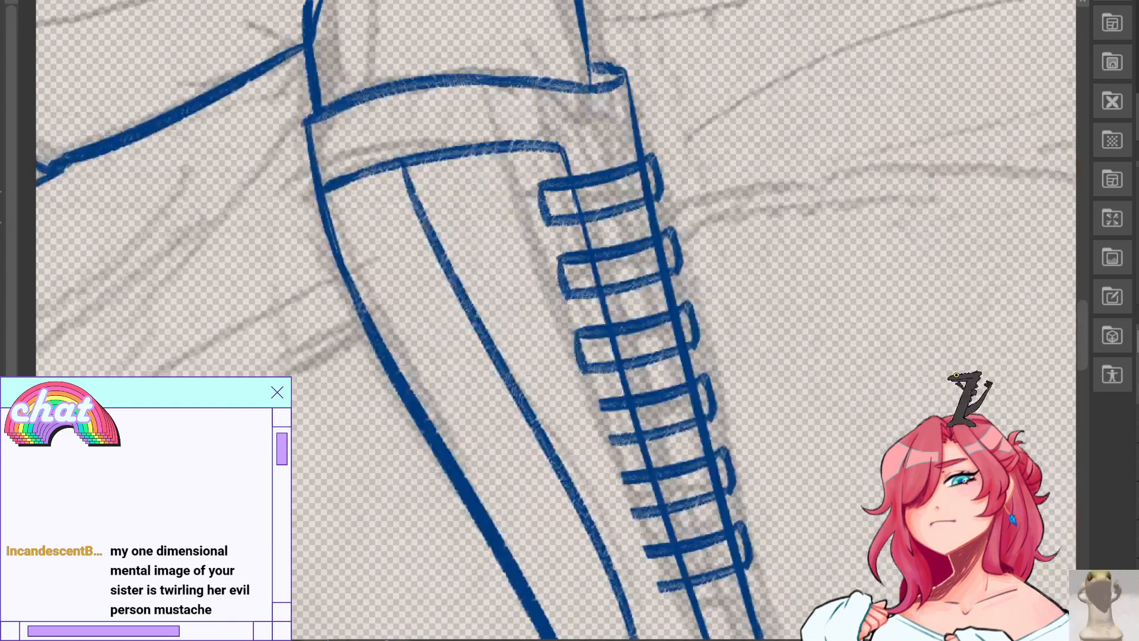
pyautogui.hotkey('ctrl', '+')
pyautogui.moveTo(658, 457)
pyautogui.mouseDown()
pyautogui.moveTo(527, 418)
pyautogui.moveTo(522, 282)
pyautogui.moveTo(509, 311)
pyautogui.mouseUp()
pyautogui.hotkey('ctrl', 'z')
pyautogui.moveTo(485, 260); pyautogui.dragTo(500, 308)
pyautogui.moveTo(485, 265); pyautogui.dragTo(496, 304)
pyautogui.moveTo(512, 349); pyautogui.dragTo(525, 400)
pyautogui.moveTo(545, 445)
pyautogui.mouseDown()
pyautogui.moveTo(562, 492)
pyautogui.moveTo(549, 468)
pyautogui.moveTo(560, 497)
pyautogui.mouseUp()
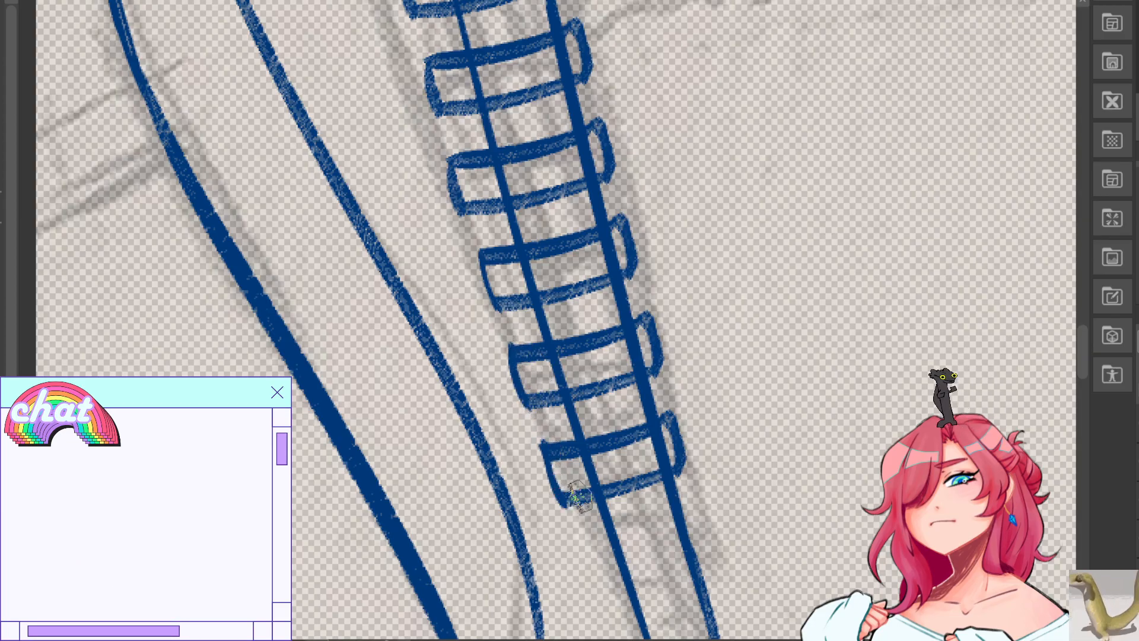
pyautogui.press('h')
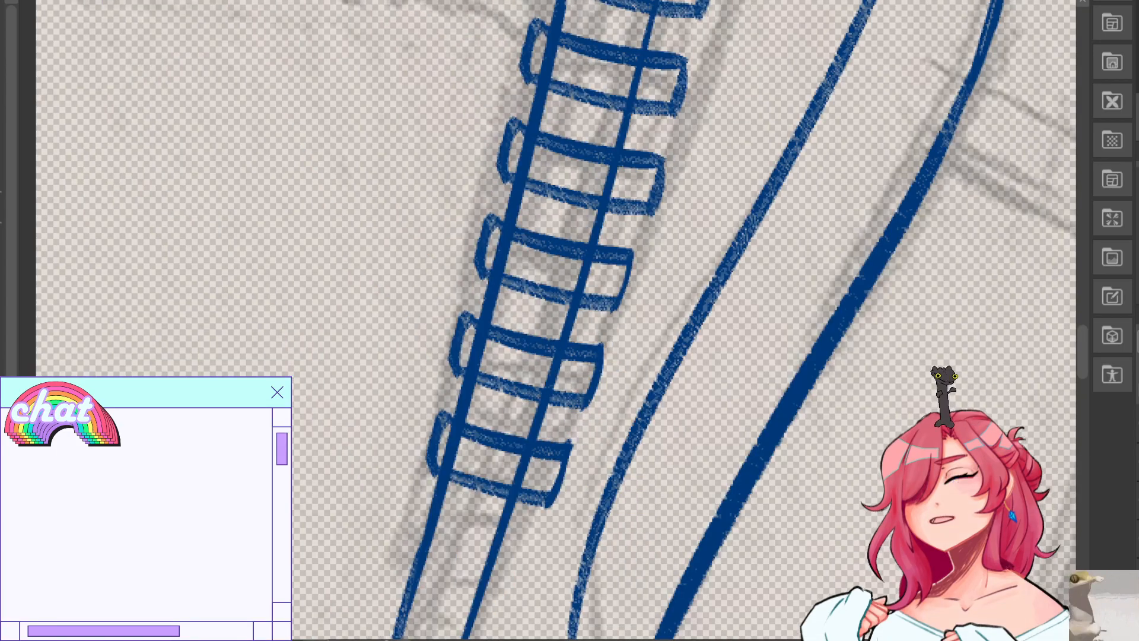
pyautogui.moveTo(630, 254); pyautogui.dragTo(620, 304)
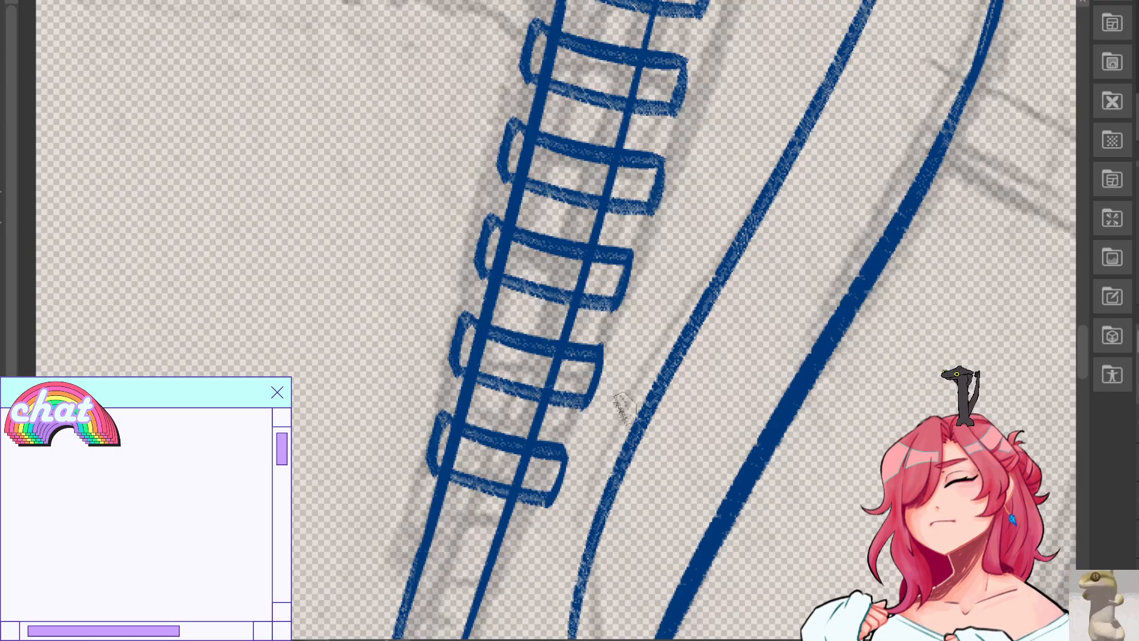
# Examine the strap row up close and against the whole figure in both normal and mirrored views.
pyautogui.scroll(1, 665, 350)
pyautogui.moveTo(593, 267)
pyautogui.mouseDown()
pyautogui.moveTo(814, 575)
pyautogui.moveTo(990, 453)
pyautogui.moveTo(859, 445)
pyautogui.mouseUp()
pyautogui.moveTo(558, 380); pyautogui.dragTo(602, 380)
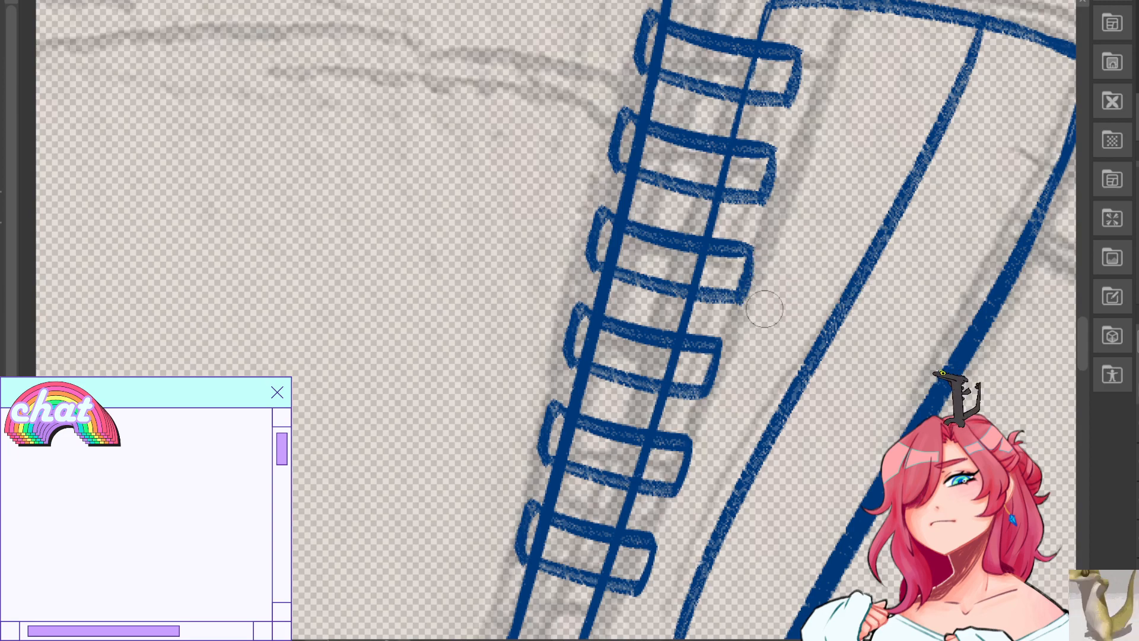
pyautogui.press('h')
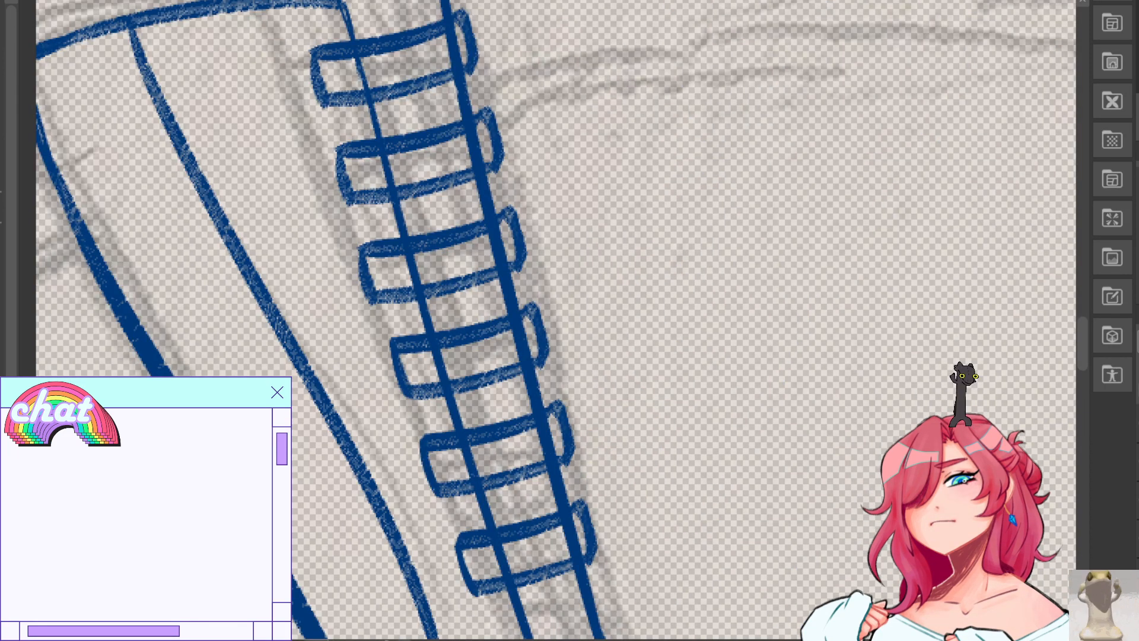
pyautogui.press('h')
pyautogui.moveTo(534, 356); pyautogui.dragTo(668, 312)
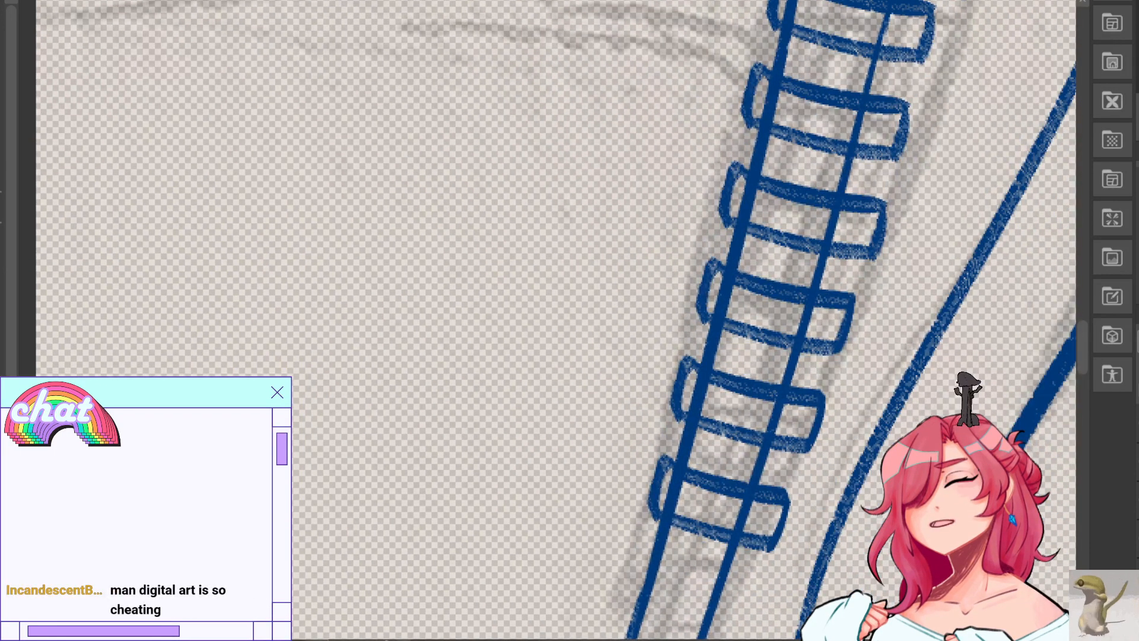
pyautogui.hotkey('ctrl', '-')
pyautogui.hotkey('ctrl', '-')
pyautogui.hotkey('ctrl', '-')
pyautogui.hotkey('ctrl', '-')
pyautogui.hotkey('ctrl', '-')
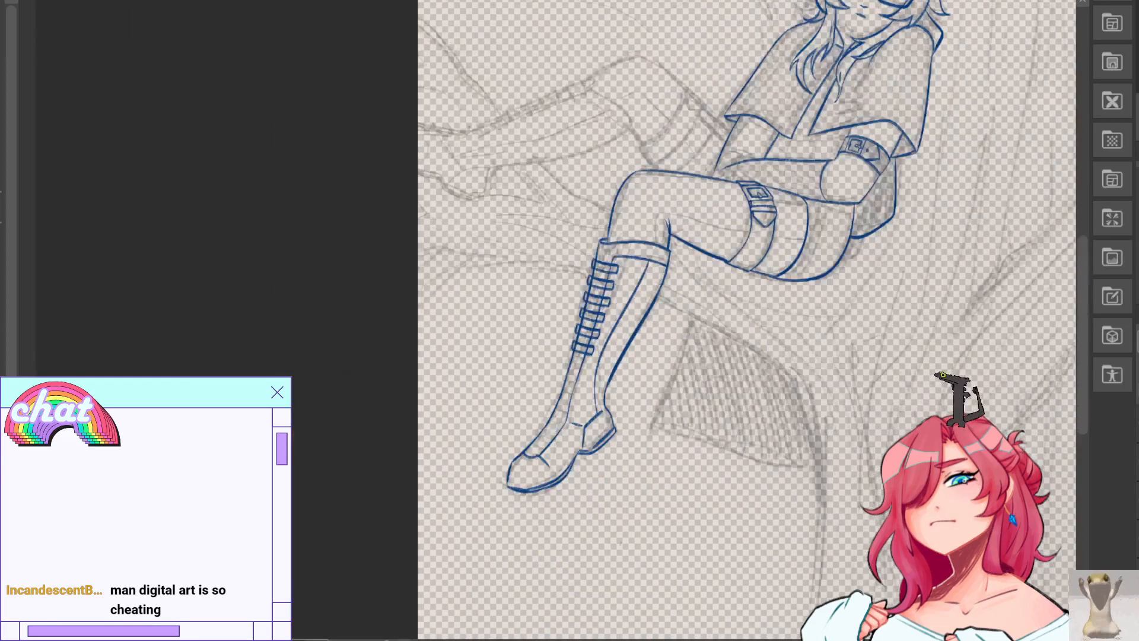
pyautogui.moveTo(533, 267); pyautogui.dragTo(364, 409)
pyautogui.press('h')
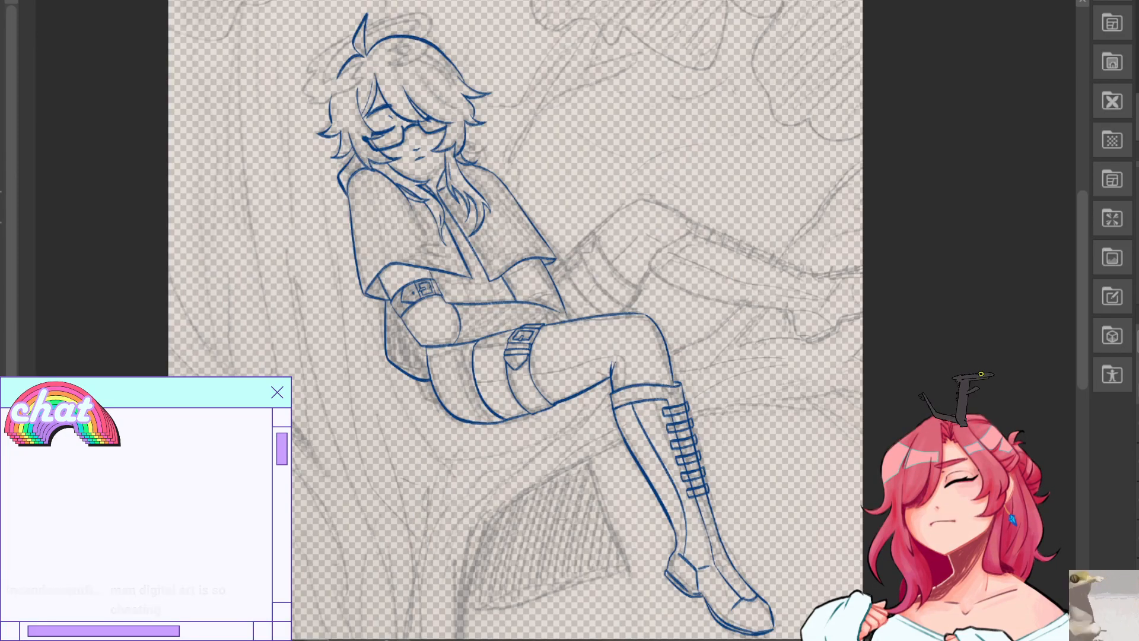
# Duplicate three straps and place the copies below the sixth one, continuing the row to the ankle.
pyautogui.hotkey('ctrl', '+')
pyautogui.hotkey('ctrl', '+')
pyautogui.moveTo(1068, 629); pyautogui.dragTo(928, 309)
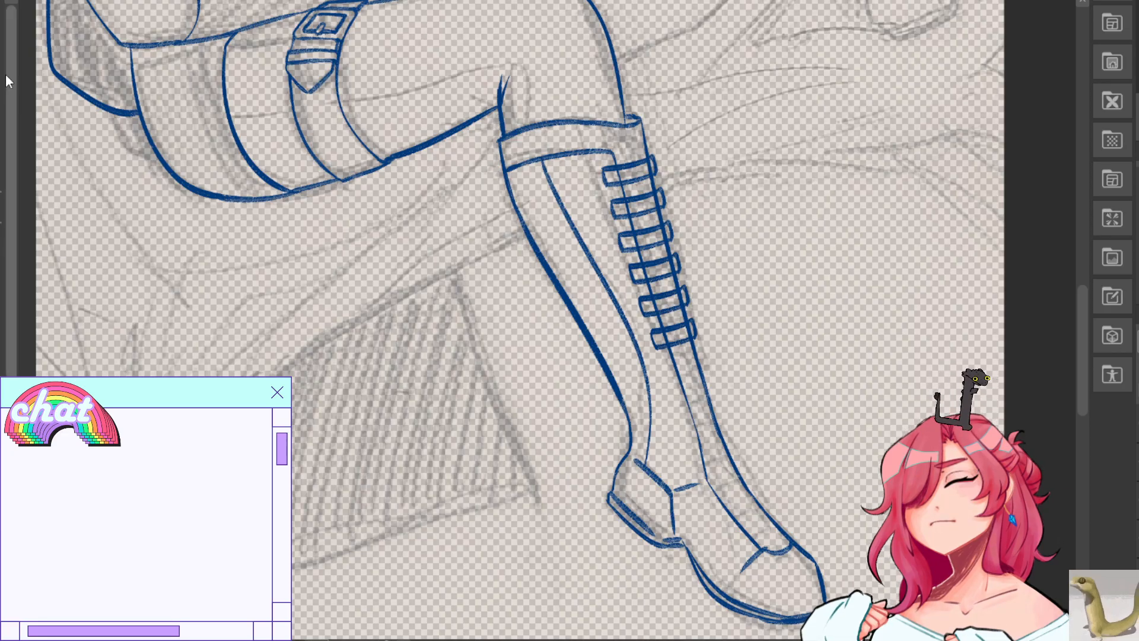
pyautogui.moveTo(677, 274); pyautogui.dragTo(862, 336)
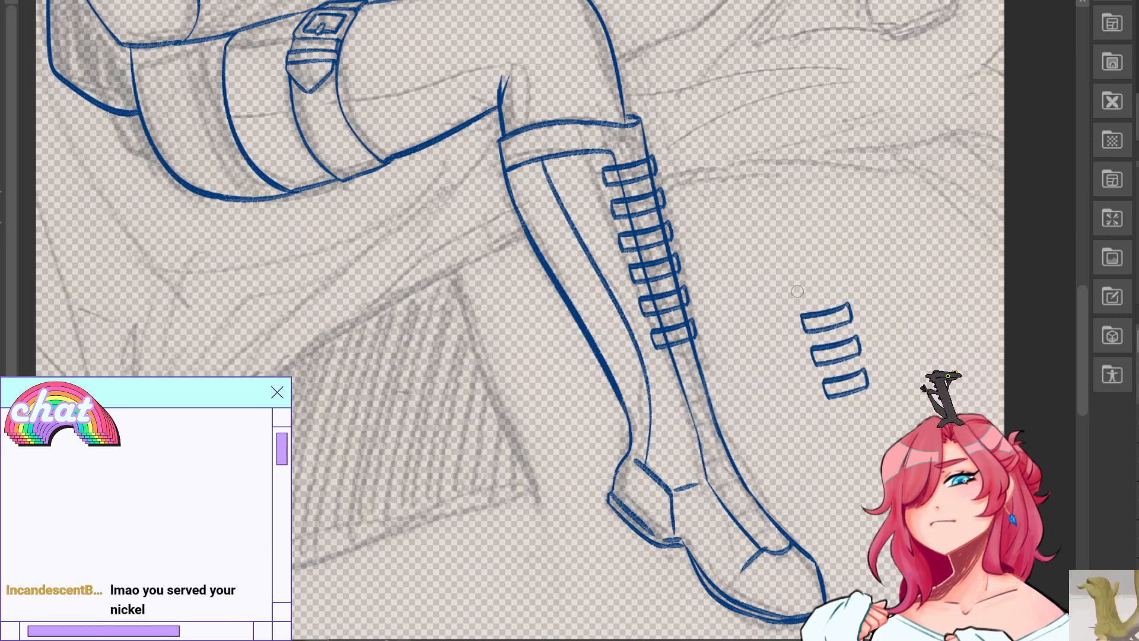
pyautogui.moveTo(849, 338); pyautogui.dragTo(704, 402)
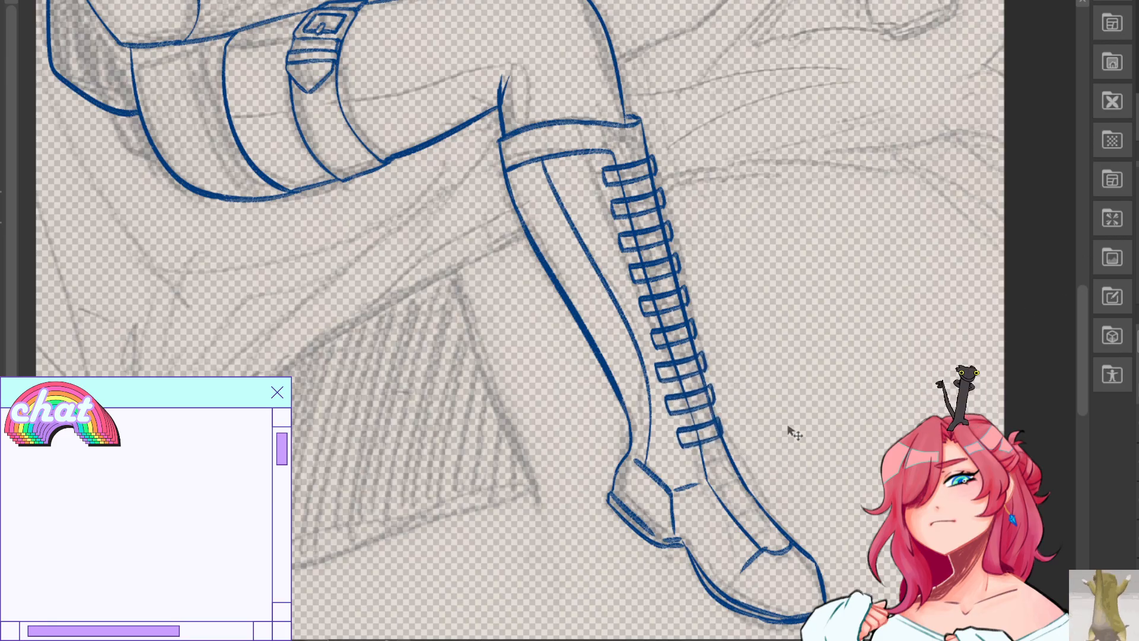
# Transform the three lowest straps with a slight rotation and nudge to align them with the panel above the ankle.
pyautogui.press('h')
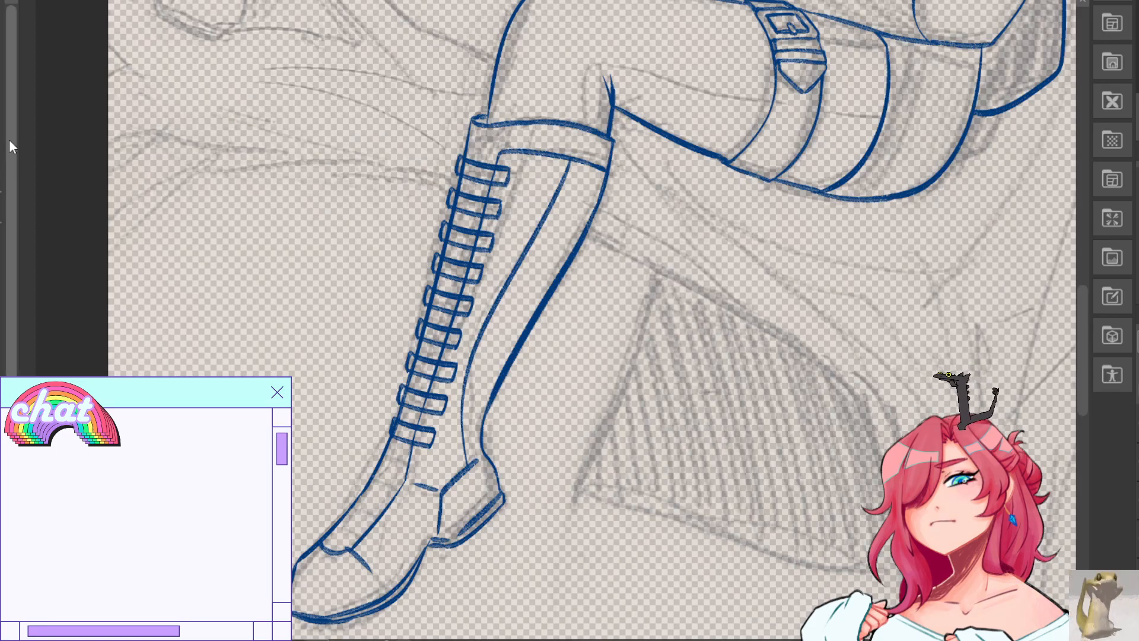
pyautogui.hotkey('ctrl', 't')
pyautogui.moveTo(536, 380); pyautogui.dragTo(538, 387)
pyautogui.moveTo(442, 420); pyautogui.dragTo(439, 417)
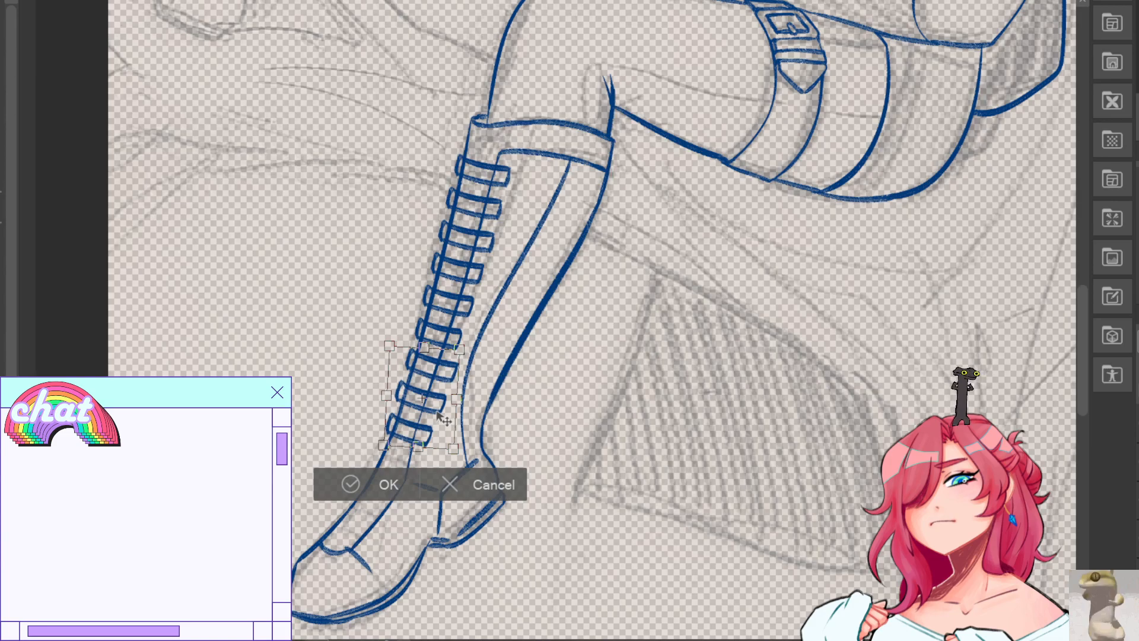
pyautogui.click(401, 473)
pyautogui.hotkey('ctrl', '+')
pyautogui.hotkey('ctrl', '+')
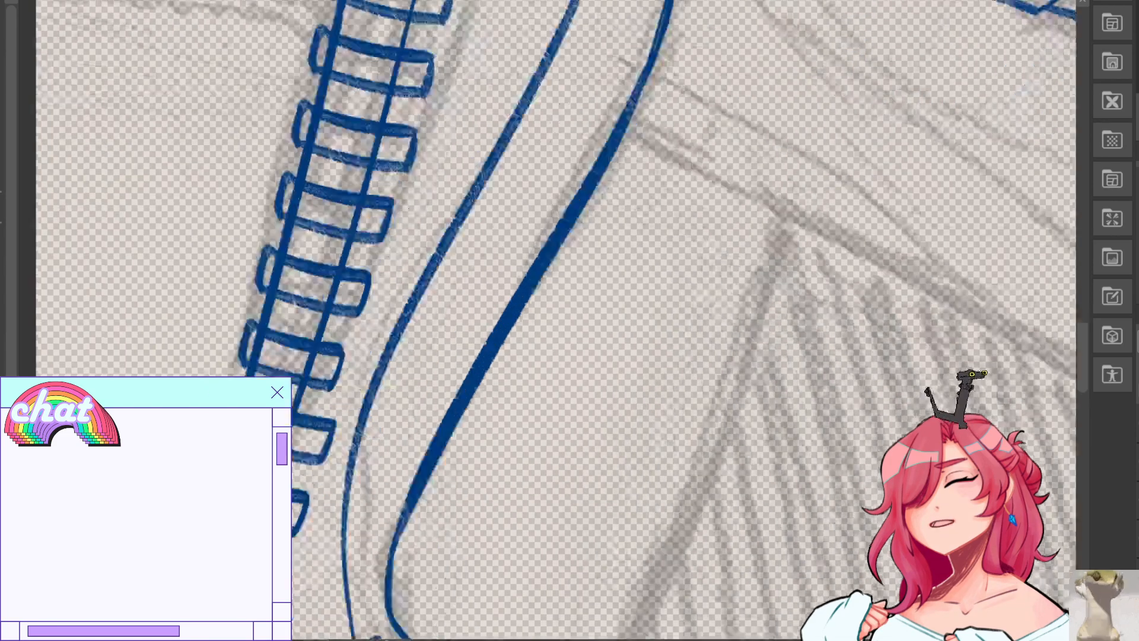
# Trim the inner ends of the three lowest straps and redraw them as closed edges just past the panel line.
pyautogui.moveTo(533, 380)
pyautogui.mouseDown()
pyautogui.moveTo(466, 349)
pyautogui.moveTo(630, 249)
pyautogui.moveTo(630, 315)
pyautogui.mouseUp()
pyautogui.moveTo(429, 359); pyautogui.dragTo(368, 531)
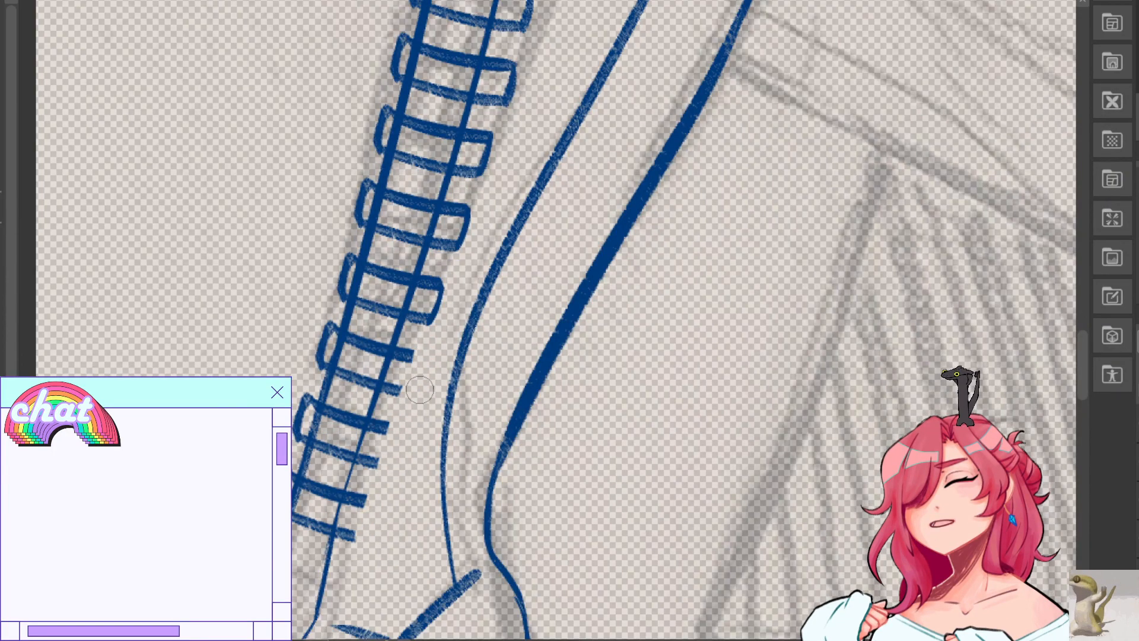
pyautogui.hotkey('ctrl', 'z')
pyautogui.moveTo(423, 393); pyautogui.dragTo(365, 537)
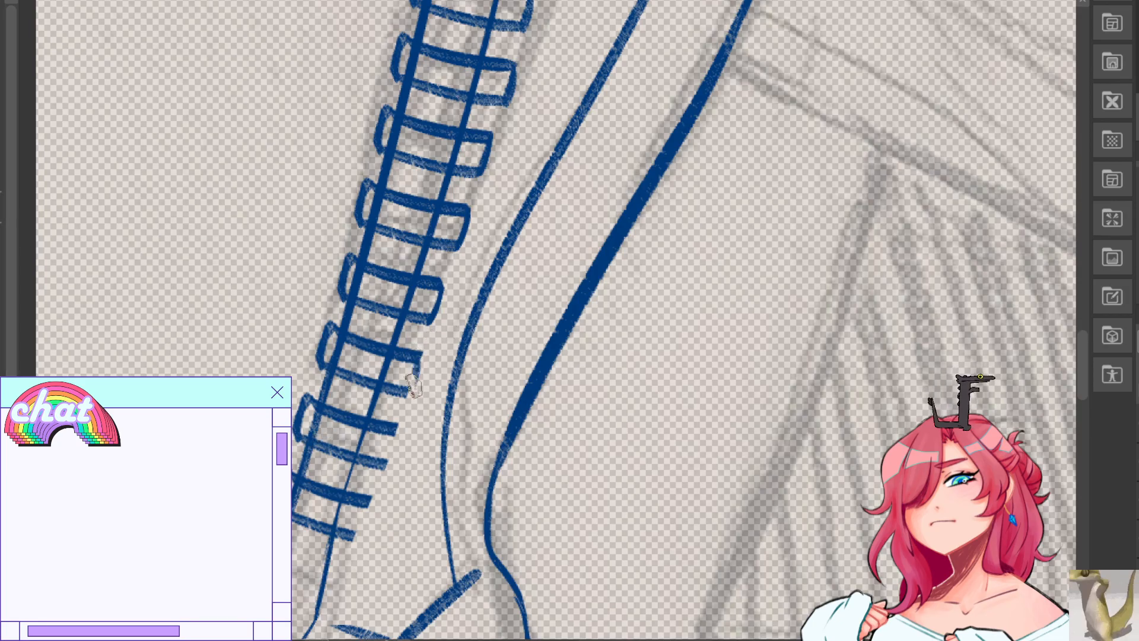
pyautogui.moveTo(419, 357); pyautogui.dragTo(361, 538)
pyautogui.hotkey('ctrl', 'z')
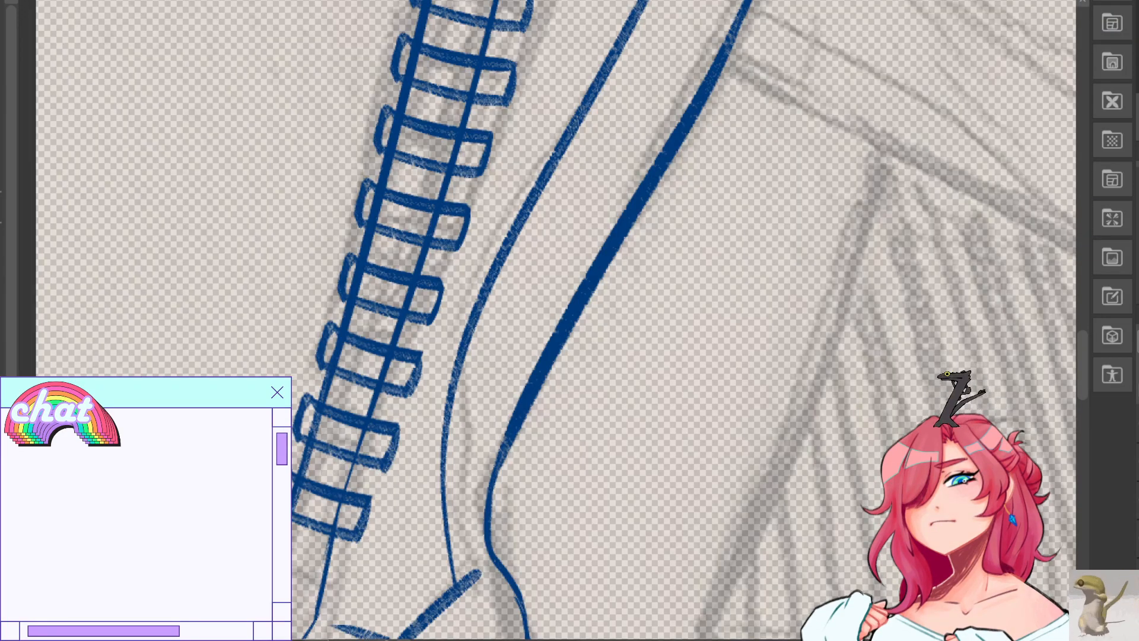
# Nudge the three lowest straps slightly with a transform and redraw their front ends in the mirrored view.
pyautogui.hotkey('ctrl', 't')
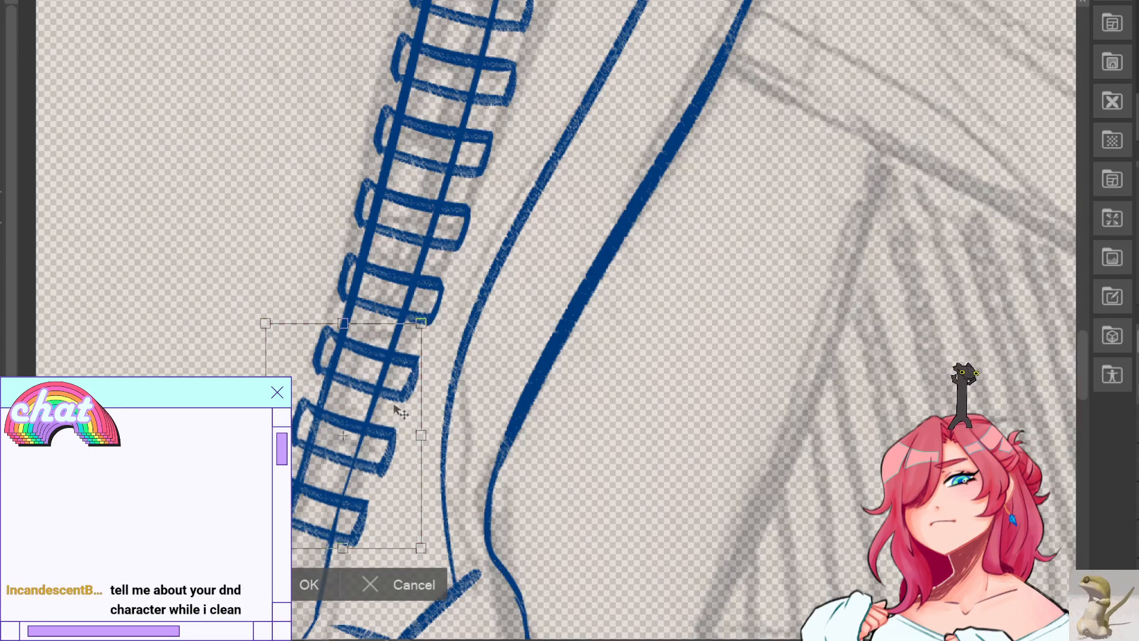
pyautogui.click(311, 585)
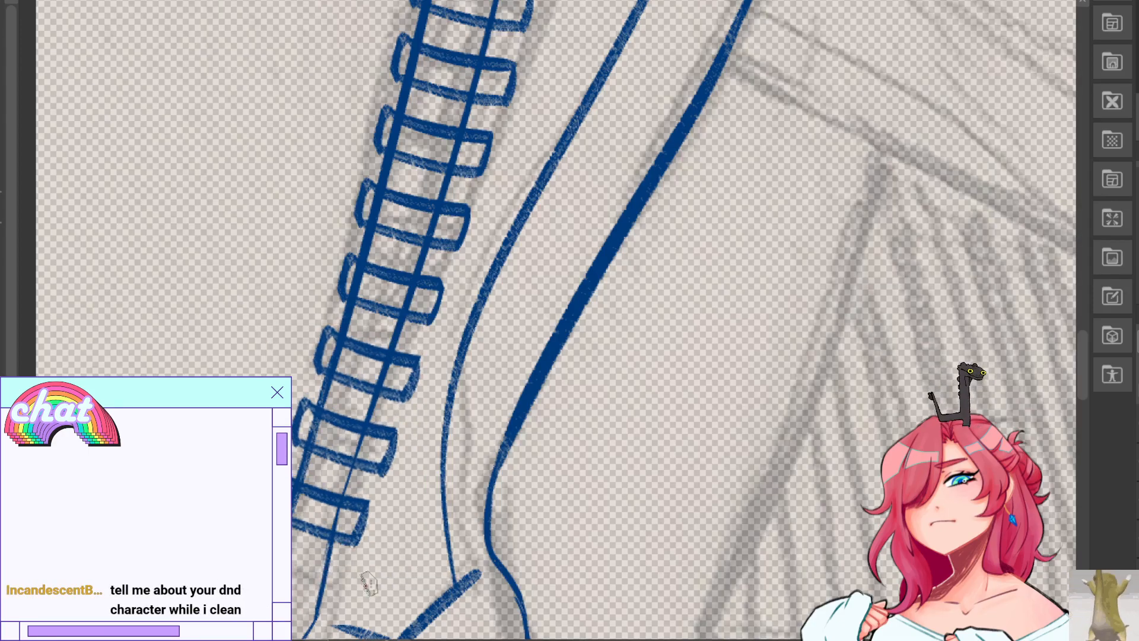
pyautogui.press('h')
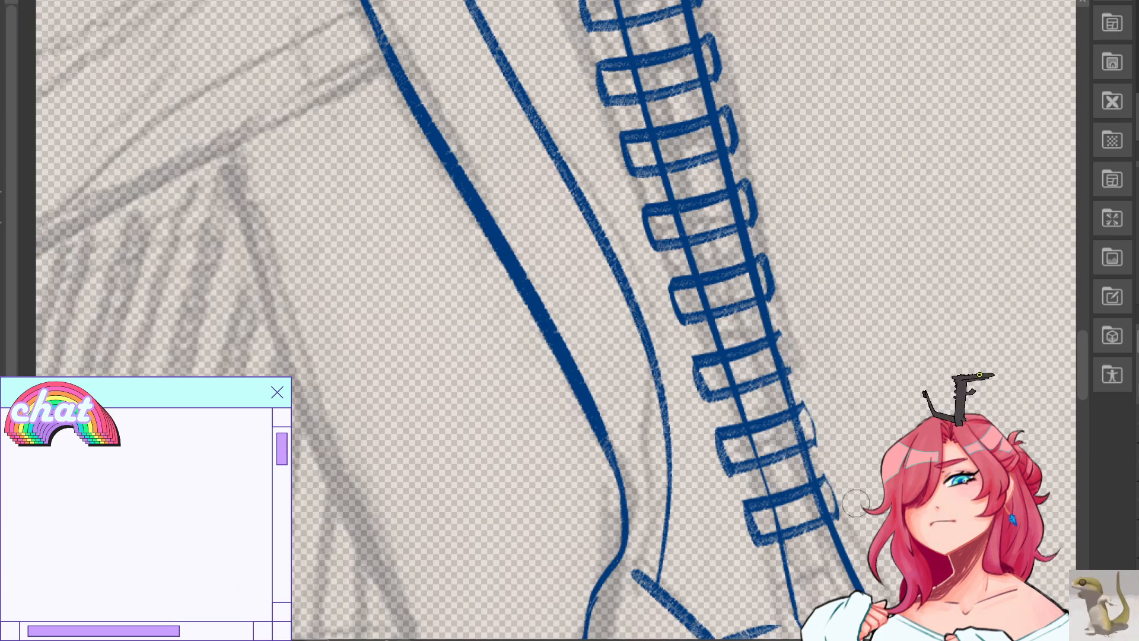
pyautogui.moveTo(780, 334); pyautogui.dragTo(792, 369)
pyautogui.moveTo(804, 407)
pyautogui.mouseDown()
pyautogui.moveTo(814, 437)
pyautogui.moveTo(802, 389)
pyautogui.mouseUp()
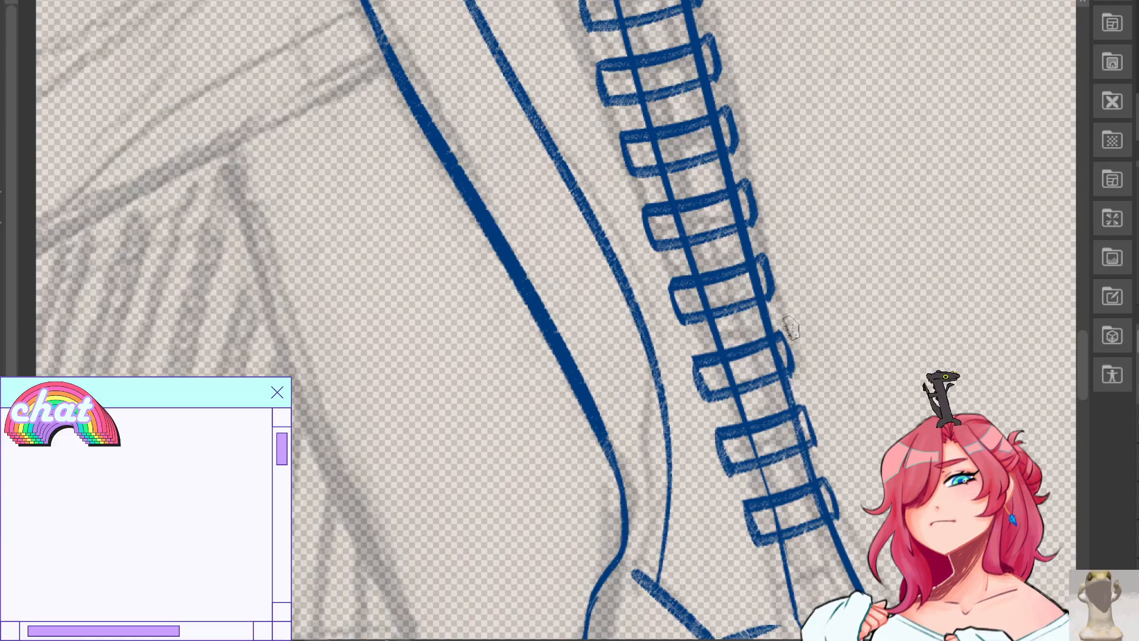
pyautogui.press('h')
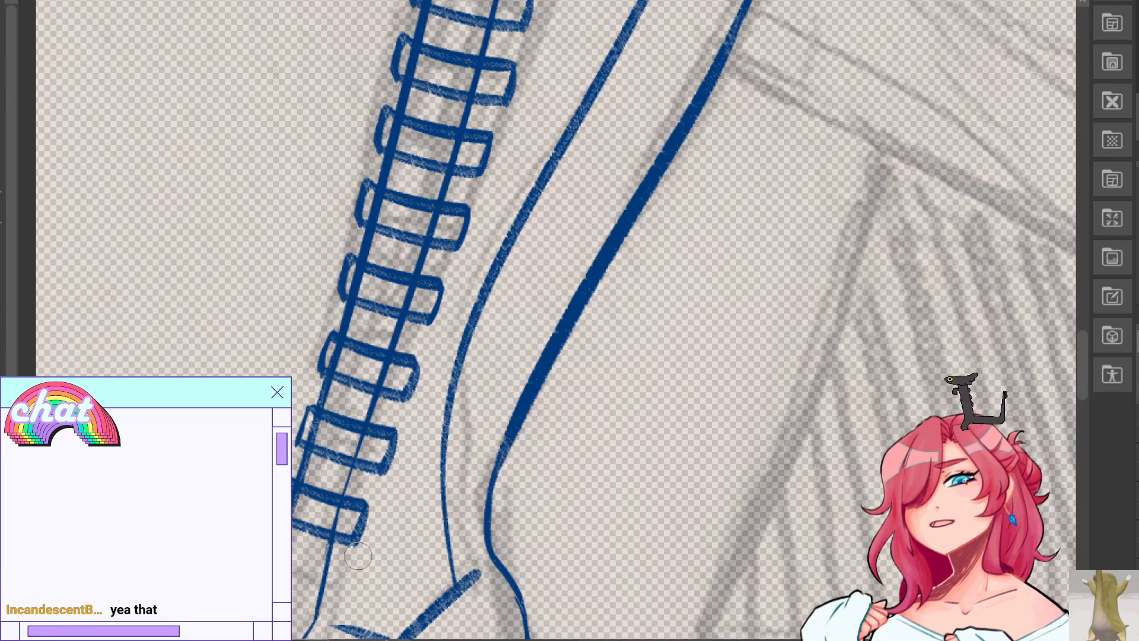
# Duplicate the three lowest straps and transform the copies to continue the row down over the instep.
pyautogui.moveTo(462, 261)
pyautogui.mouseDown()
pyautogui.moveTo(496, 261)
pyautogui.moveTo(627, 496)
pyautogui.moveTo(661, 460)
pyautogui.moveTo(674, 466)
pyautogui.moveTo(595, 329)
pyautogui.moveTo(661, 96)
pyautogui.mouseUp()
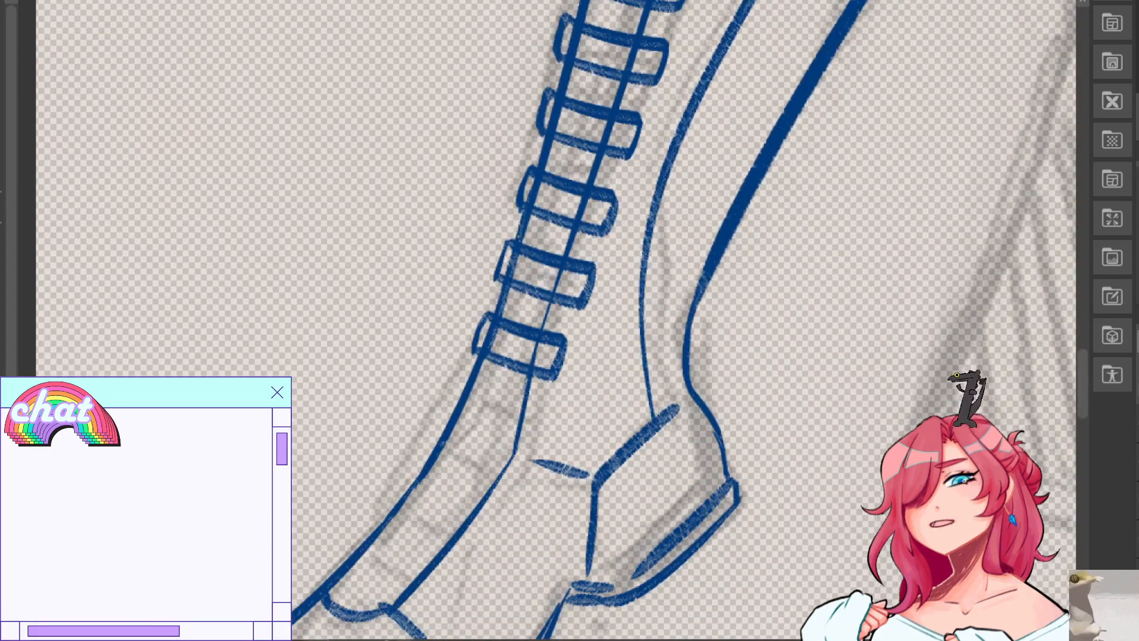
pyautogui.moveTo(528, 175); pyautogui.dragTo(395, 110)
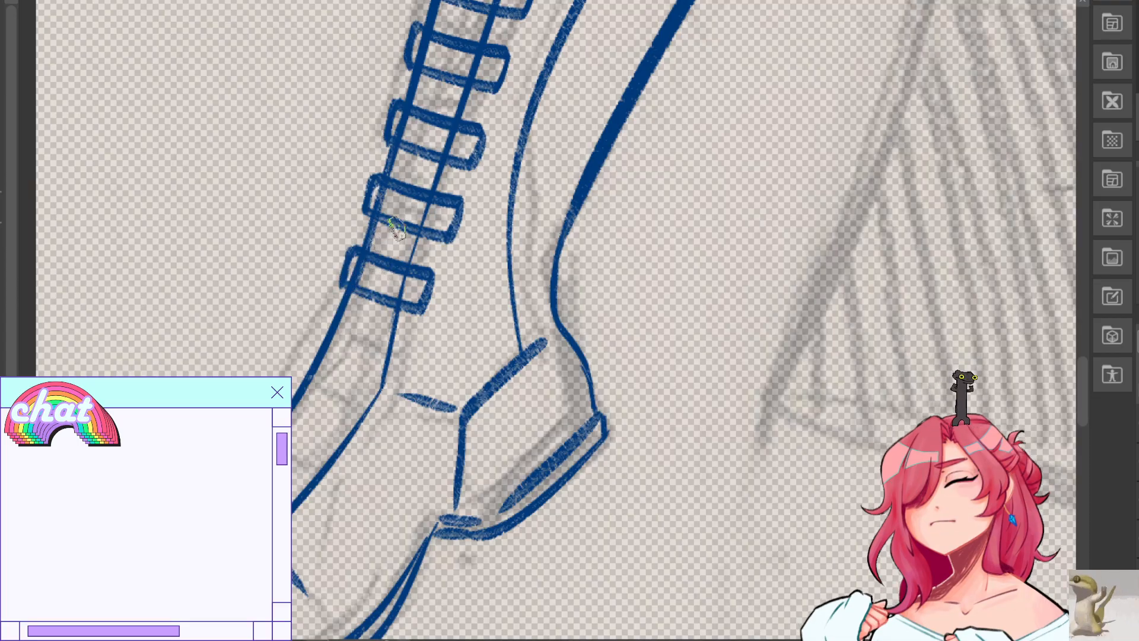
pyautogui.moveTo(416, 142)
pyautogui.mouseDown()
pyautogui.moveTo(351, 41)
pyautogui.moveTo(383, 246)
pyautogui.moveTo(652, 596)
pyautogui.moveTo(449, 406)
pyautogui.moveTo(482, 373)
pyautogui.mouseUp()
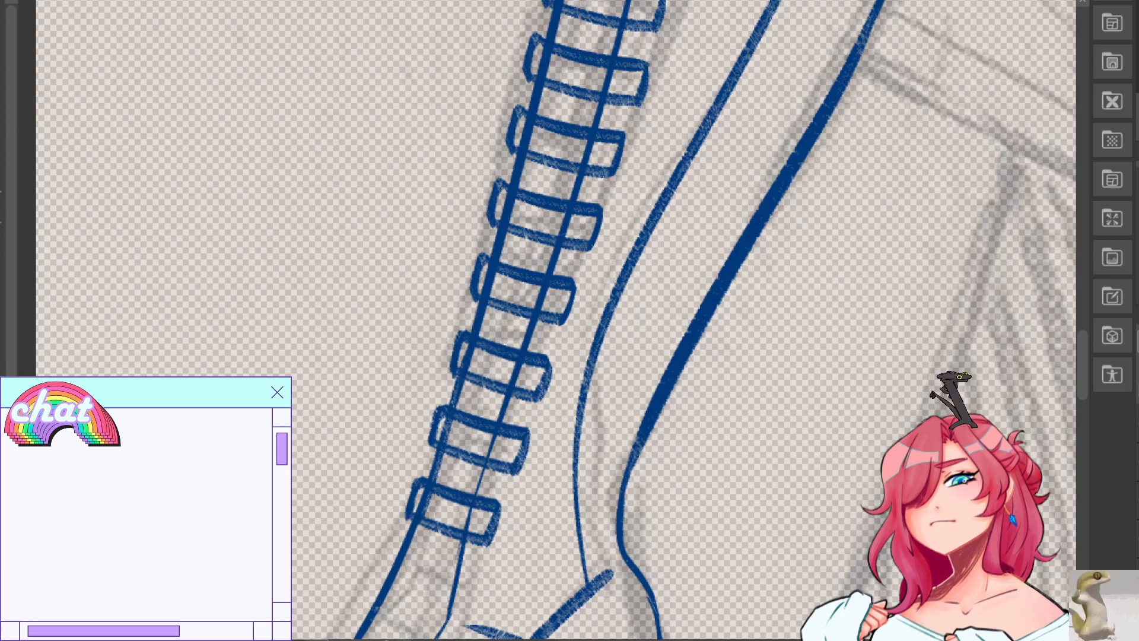
pyautogui.moveTo(558, 302); pyautogui.dragTo(417, 221)
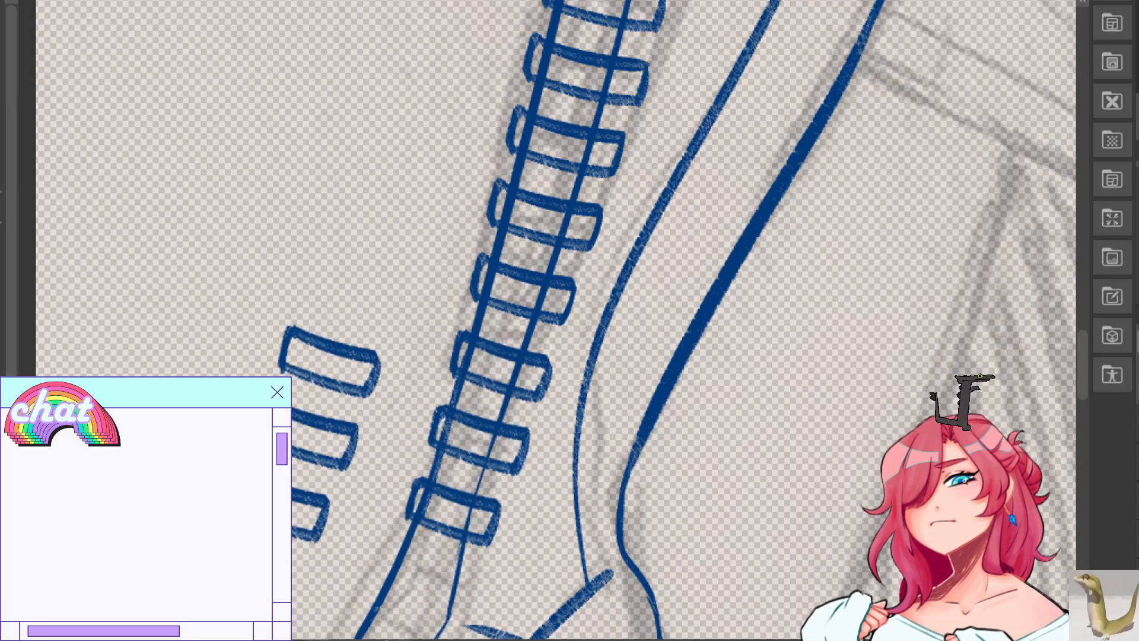
pyautogui.moveTo(533, 504); pyautogui.dragTo(566, 173)
pyautogui.moveTo(362, 145); pyautogui.dragTo(433, 335)
pyautogui.hotkey('ctrl', 't')
pyautogui.moveTo(585, 305); pyautogui.dragTo(582, 329)
pyautogui.moveTo(479, 351)
pyautogui.mouseDown()
pyautogui.moveTo(468, 349)
pyautogui.moveTo(483, 355)
pyautogui.mouseUp()
pyautogui.moveTo(534, 328); pyautogui.dragTo(495, 350)
pyautogui.click(390, 474)
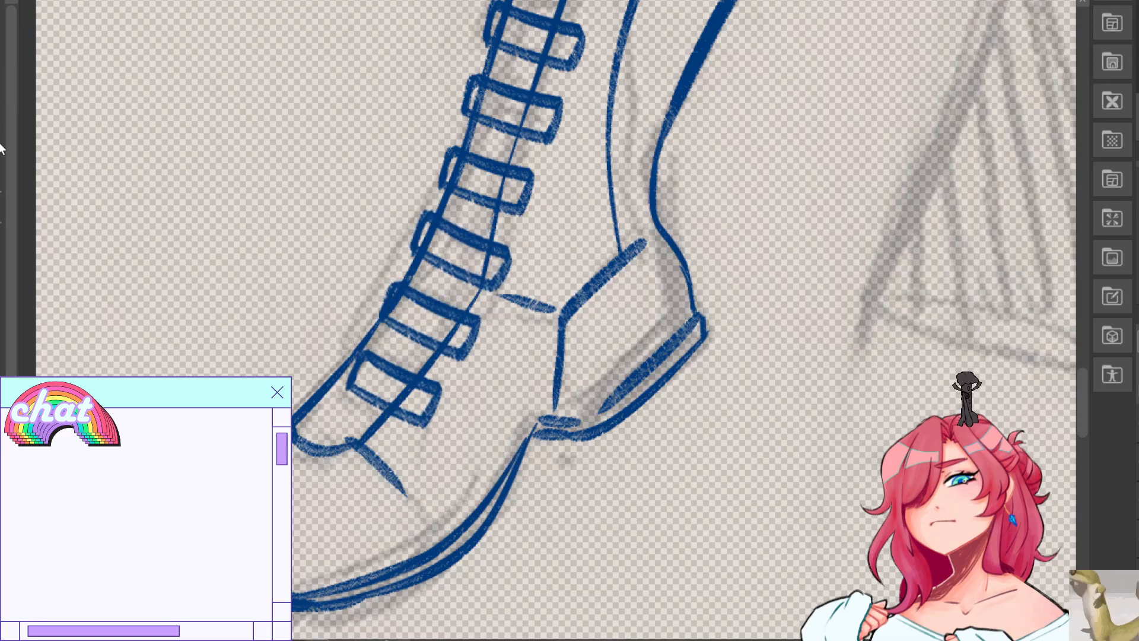
# Delete the two lowest copied straps on the instep, keeping the one at the ankle.
pyautogui.moveTo(487, 387)
pyautogui.mouseDown()
pyautogui.moveTo(373, 423)
pyautogui.moveTo(341, 306)
pyautogui.moveTo(393, 264)
pyautogui.mouseUp()
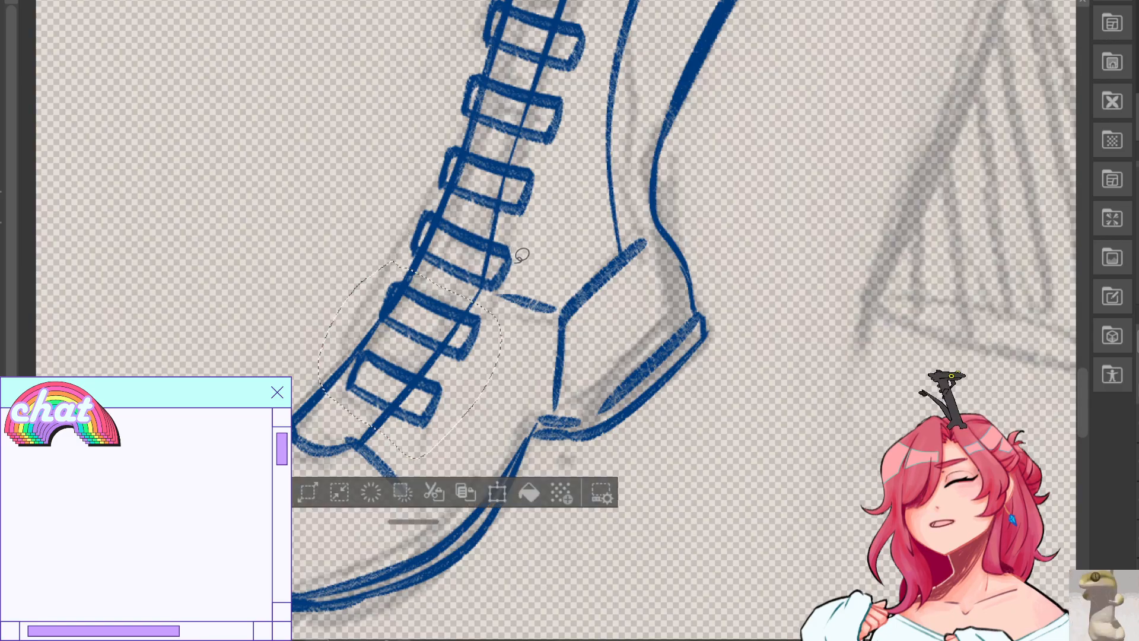
pyautogui.press('Delete')
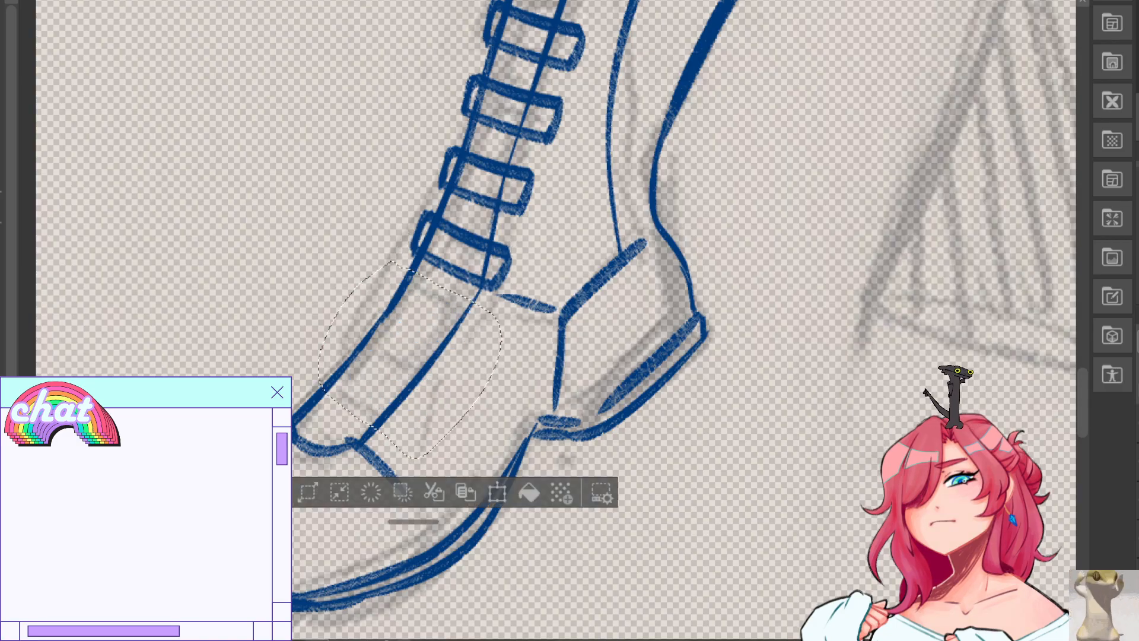
pyautogui.hotkey('ctrl', 'd')
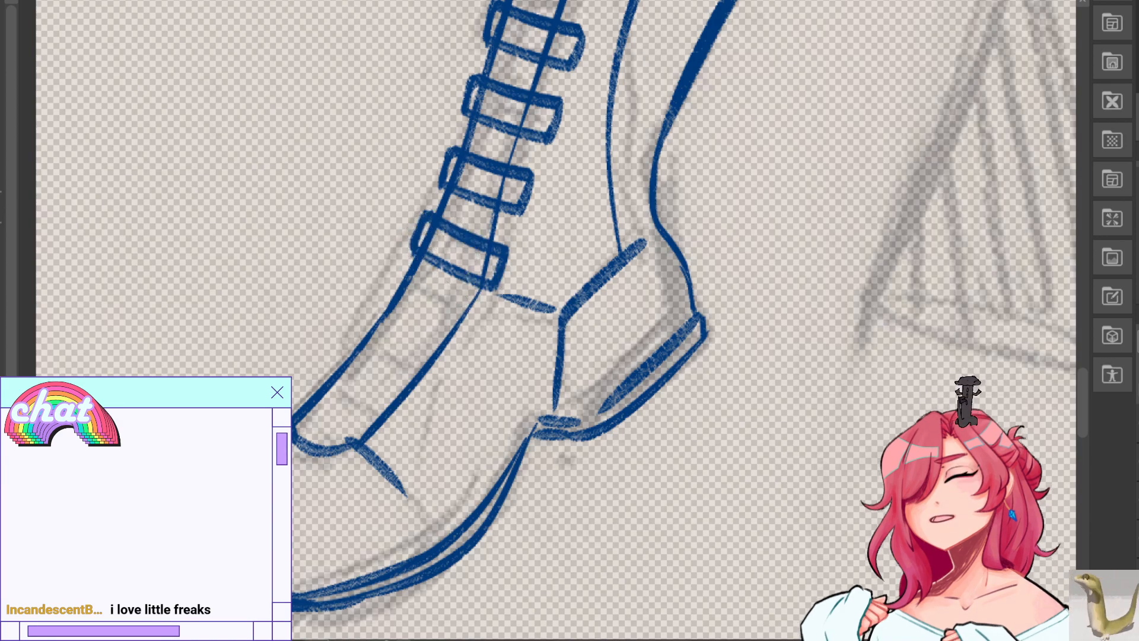
# Ink the long edges and front end of a hand-drawn strap below the ankle strap, working in mirrored view.
pyautogui.press('h')
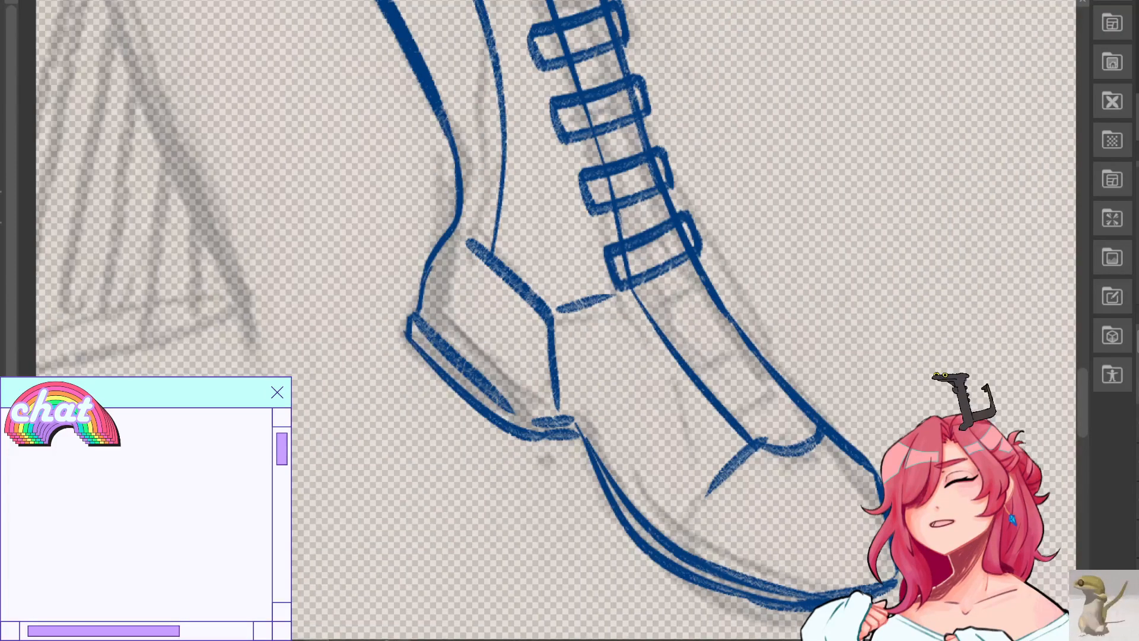
pyautogui.hotkey('ctrl', '+')
pyautogui.moveTo(889, 267)
pyautogui.mouseDown()
pyautogui.moveTo(488, 172)
pyautogui.moveTo(583, 267)
pyautogui.mouseUp()
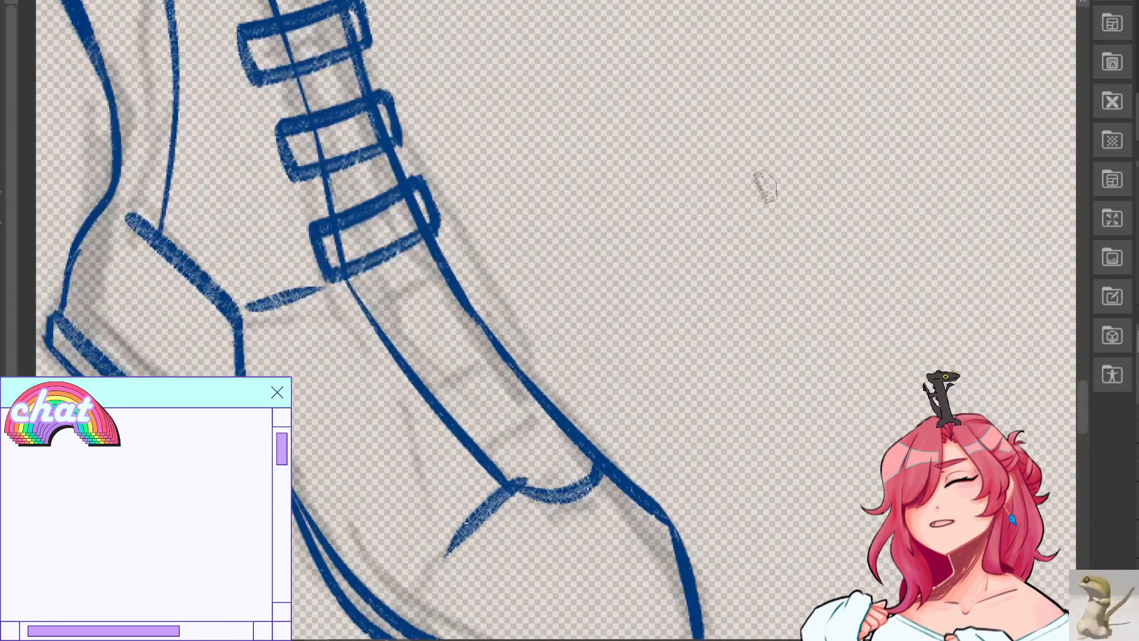
pyautogui.moveTo(349, 308); pyautogui.dragTo(374, 347)
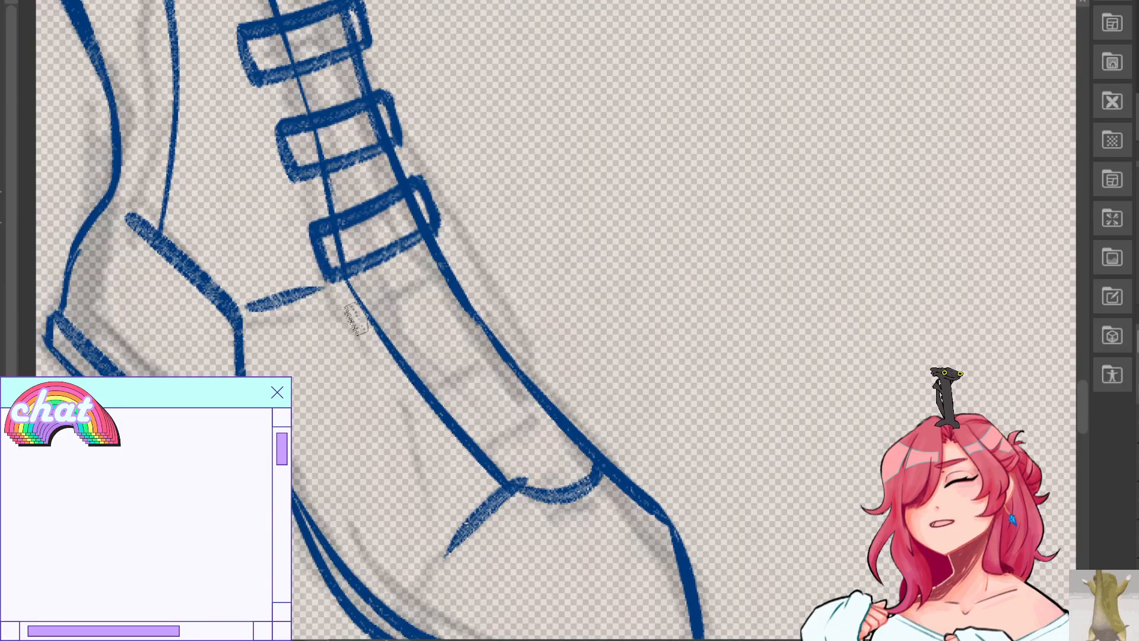
pyautogui.moveTo(350, 314)
pyautogui.mouseDown()
pyautogui.moveTo(376, 351)
pyautogui.moveTo(439, 276)
pyautogui.mouseUp()
pyautogui.hotkey('ctrl', 'z')
pyautogui.hotkey('ctrl', 'z')
pyautogui.moveTo(357, 321)
pyautogui.mouseDown()
pyautogui.moveTo(458, 270)
pyautogui.moveTo(459, 257)
pyautogui.moveTo(478, 304)
pyautogui.mouseUp()
pyautogui.hotkey('ctrl', 'z')
pyautogui.hotkey('ctrl', 'z')
pyautogui.hotkey('ctrl', 'z')
pyautogui.hotkey('ctrl', 'z')
pyautogui.moveTo(456, 257)
pyautogui.mouseDown()
pyautogui.moveTo(475, 292)
pyautogui.moveTo(396, 361)
pyautogui.mouseUp()
pyautogui.hotkey('ctrl', 'z')
pyautogui.moveTo(476, 313); pyautogui.dragTo(383, 364)
pyautogui.hotkey('ctrl', 'z')
pyautogui.moveTo(475, 314)
pyautogui.mouseDown()
pyautogui.moveTo(453, 327)
pyautogui.moveTo(385, 364)
pyautogui.mouseUp()
# Close the heel-side end of the hand-drawn strap with a short curved stroke.
pyautogui.moveTo(351, 326); pyautogui.dragTo(384, 372)
pyautogui.hotkey('ctrl', 'z')
pyautogui.hotkey('ctrl', 'z')
pyautogui.hotkey('ctrl', 'z')
pyautogui.moveTo(364, 316); pyautogui.dragTo(382, 371)
pyautogui.hotkey('ctrl', 'z')
pyautogui.moveTo(364, 319); pyautogui.dragTo(384, 370)
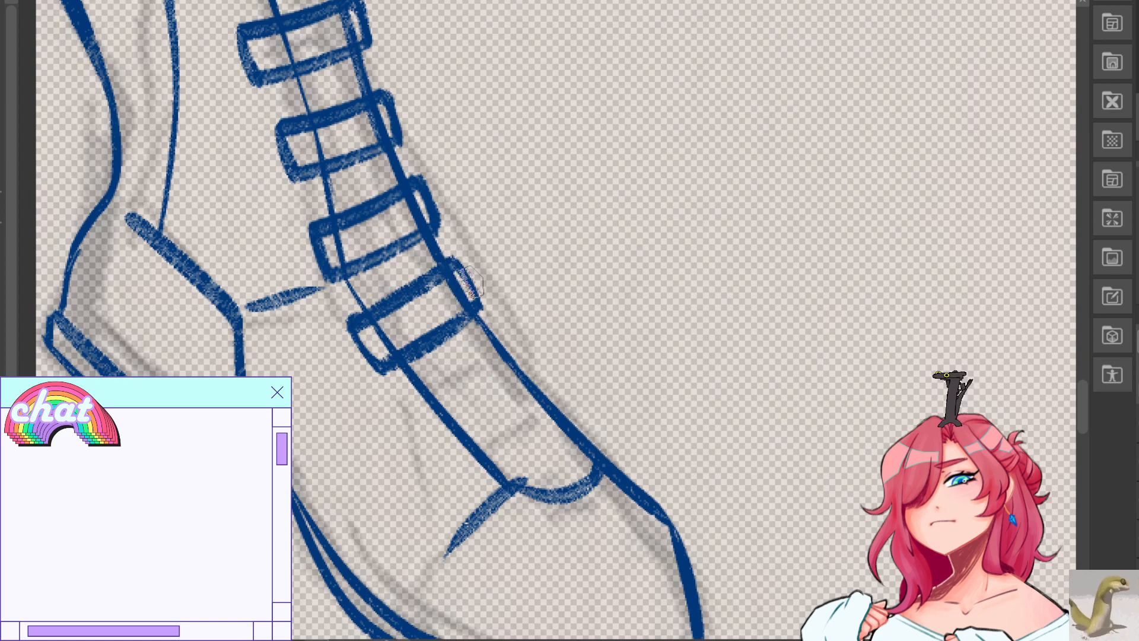
# Ink the upper edge and front end of another strap farther down the instep in the normal view.
pyautogui.press('h')
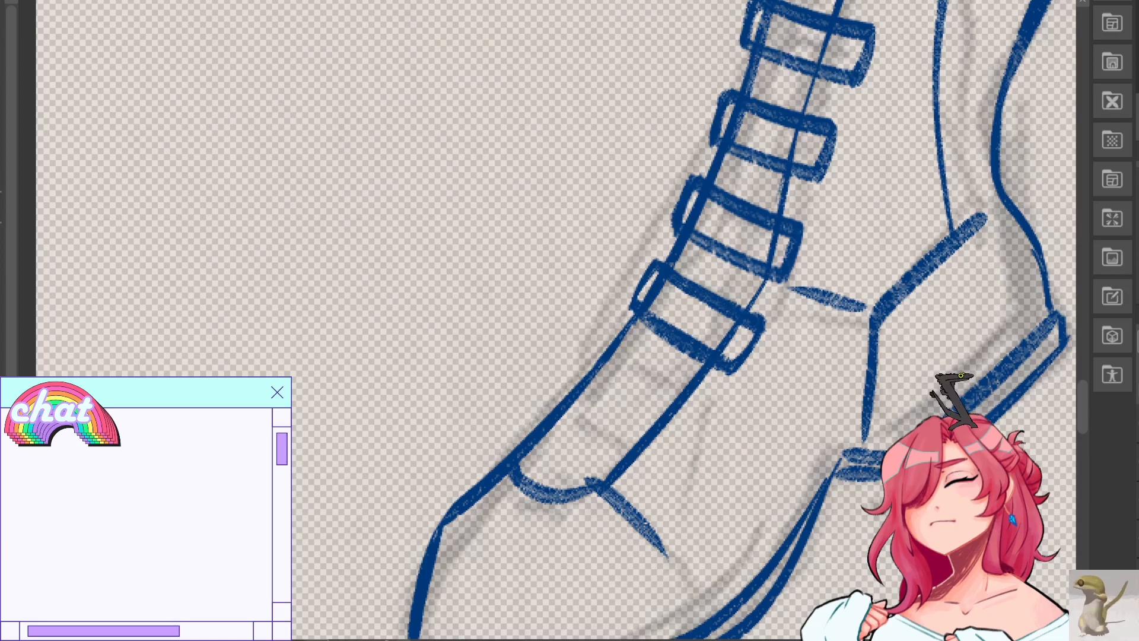
pyautogui.moveTo(610, 333); pyautogui.dragTo(700, 387)
pyautogui.hotkey('ctrl', 'z')
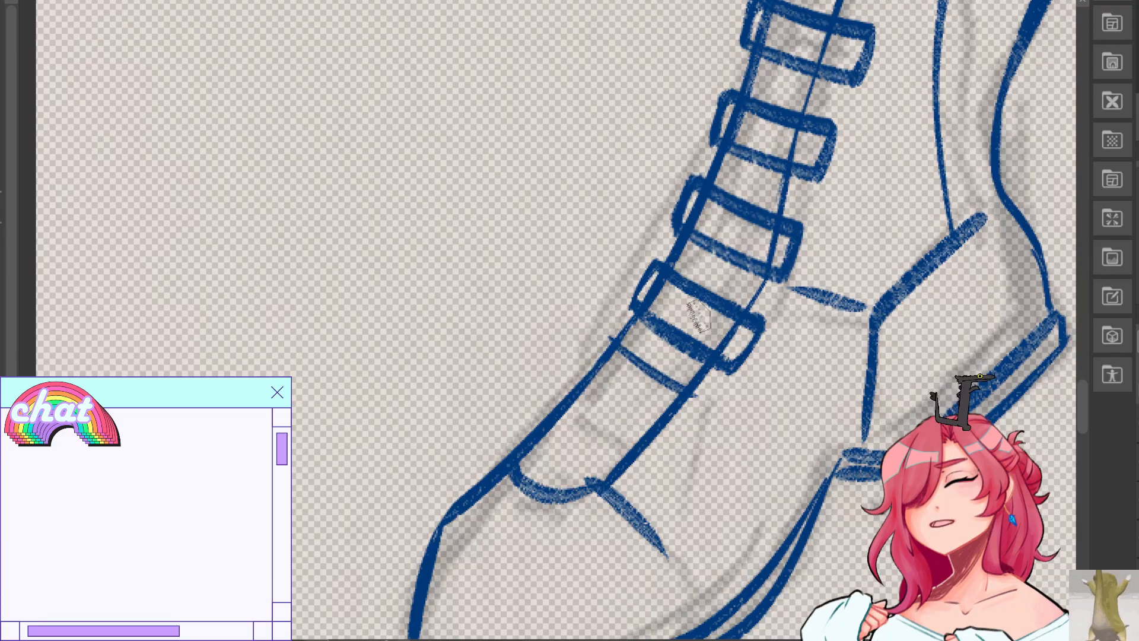
pyautogui.moveTo(614, 337)
pyautogui.mouseDown()
pyautogui.moveTo(693, 402)
pyautogui.moveTo(684, 391)
pyautogui.mouseUp()
pyautogui.hotkey('ctrl', 'z')
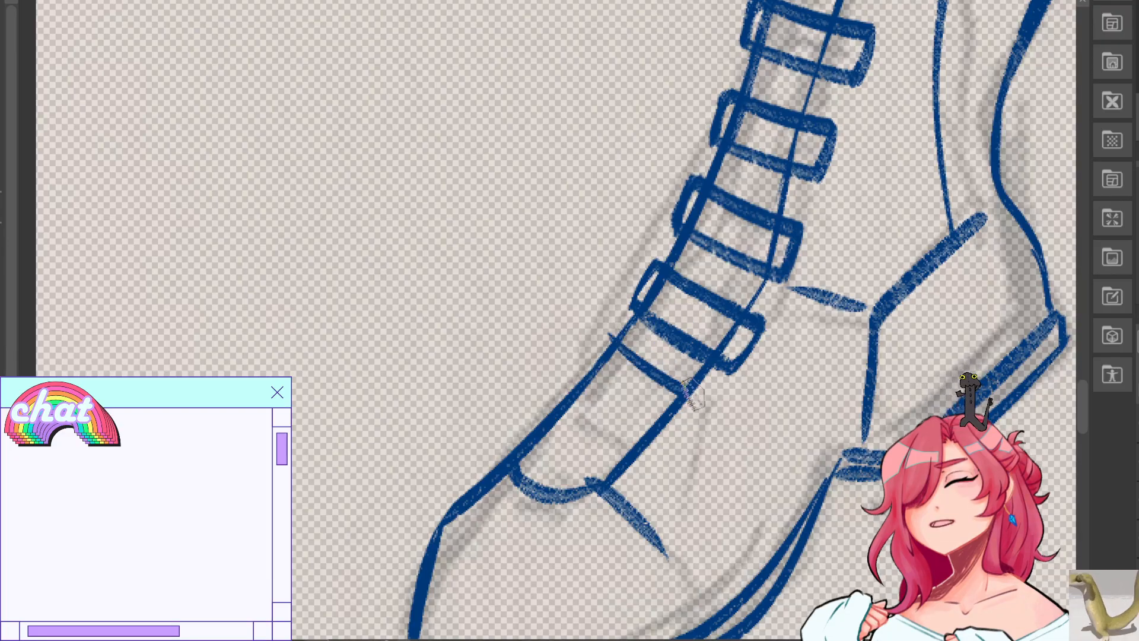
pyautogui.moveTo(607, 338); pyautogui.dragTo(579, 375)
pyautogui.hotkey('ctrl', 'z')
pyautogui.hotkey('ctrl', 'z')
pyautogui.hotkey('ctrl', 'z')
pyautogui.hotkey('ctrl', 'z')
pyautogui.hotkey('ctrl', 'z')
pyautogui.hotkey('ctrl', 'z')
# Ink the lower edge of the new instep strap and close both of its ends.
pyautogui.moveTo(609, 338)
pyautogui.mouseDown()
pyautogui.moveTo(582, 367)
pyautogui.moveTo(659, 430)
pyautogui.mouseUp()
pyautogui.hotkey('ctrl', 'z')
pyautogui.moveTo(583, 372)
pyautogui.mouseDown()
pyautogui.moveTo(679, 444)
pyautogui.moveTo(637, 410)
pyautogui.moveTo(669, 429)
pyautogui.mouseUp()
pyautogui.hotkey('ctrl', 'z')
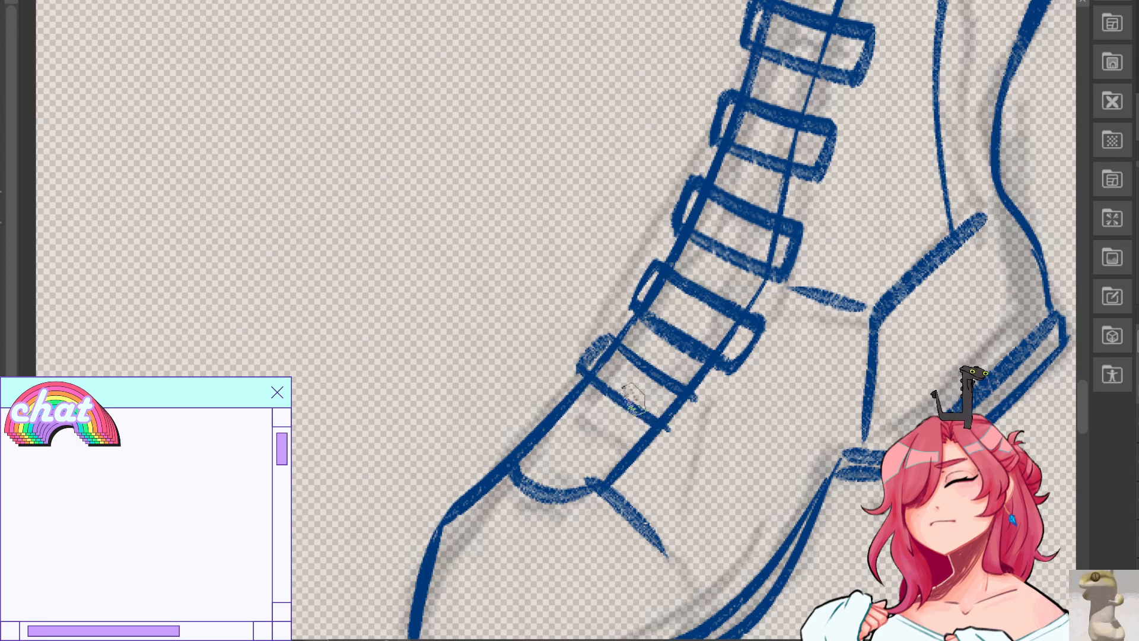
pyautogui.moveTo(583, 378); pyautogui.dragTo(672, 433)
pyautogui.hotkey('ctrl', 'z')
pyautogui.moveTo(693, 396); pyautogui.dragTo(665, 433)
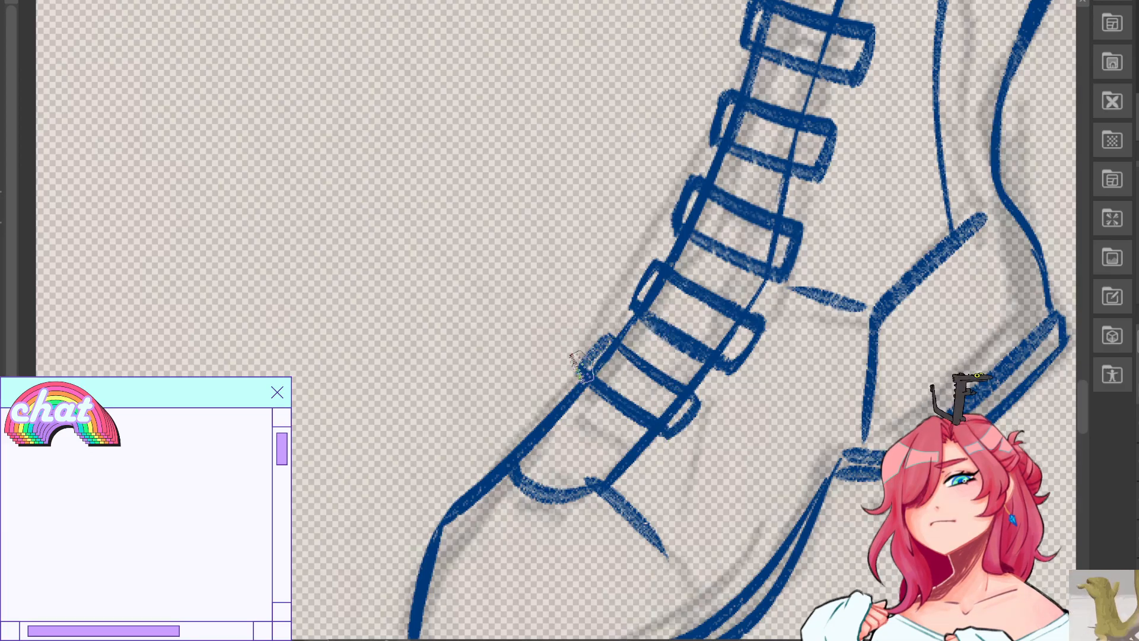
pyautogui.moveTo(608, 339); pyautogui.dragTo(583, 372)
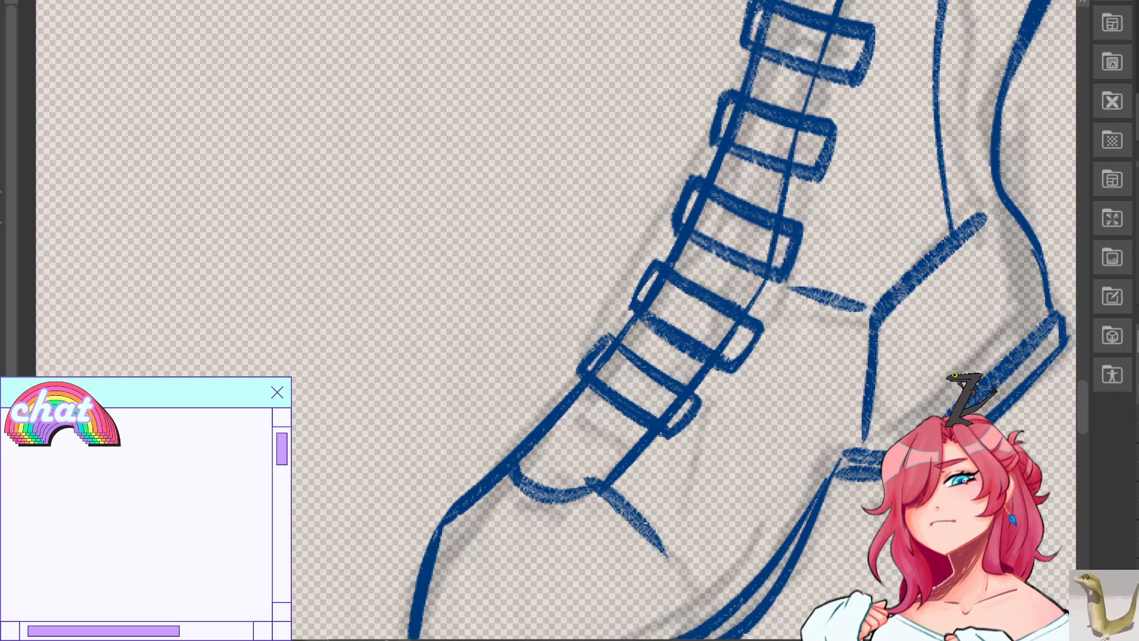
# Select the lowest instep strap and shift it slightly toward the toe with a transform.
pyautogui.press('h')
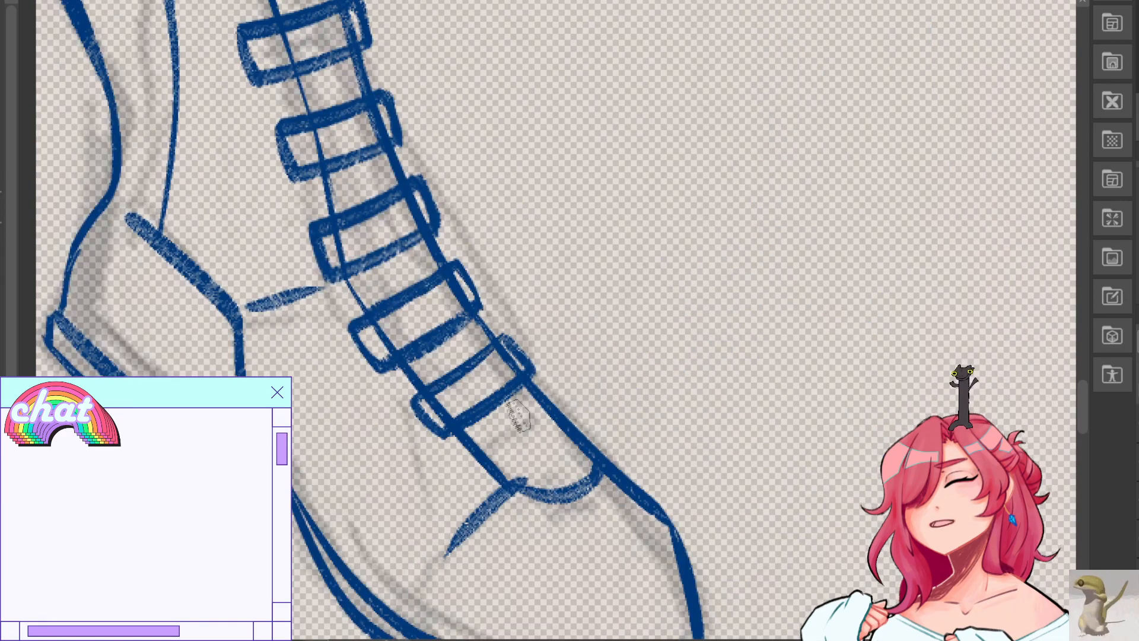
pyautogui.moveTo(428, 458)
pyautogui.mouseDown()
pyautogui.moveTo(403, 394)
pyautogui.moveTo(489, 325)
pyautogui.mouseUp()
pyautogui.moveTo(483, 428); pyautogui.dragTo(472, 436)
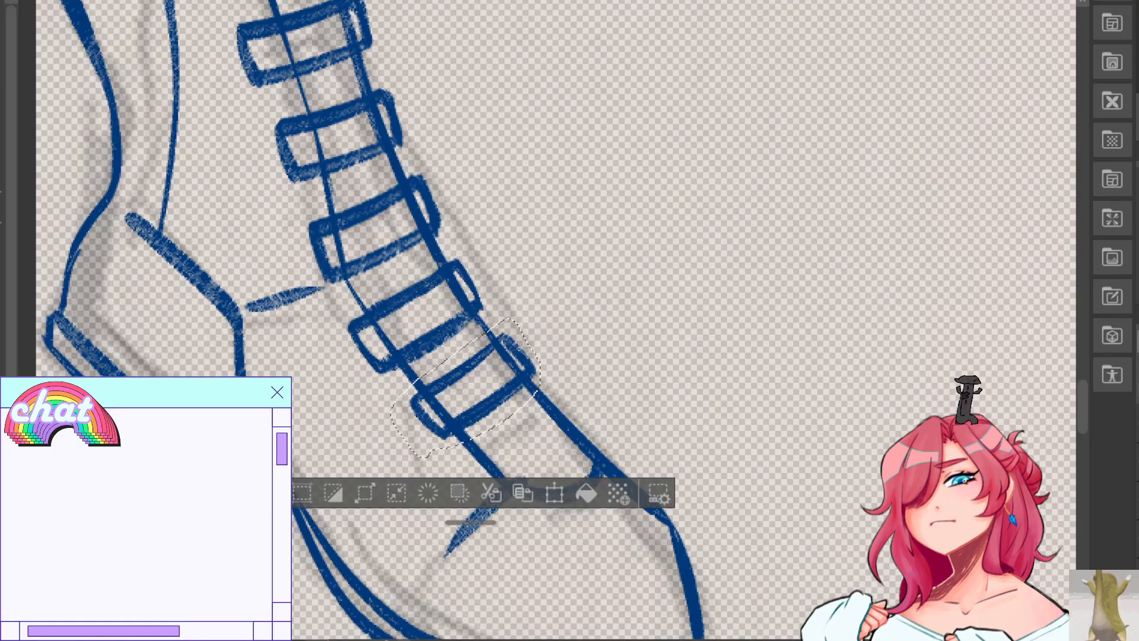
pyautogui.hotkey('ctrl', 't')
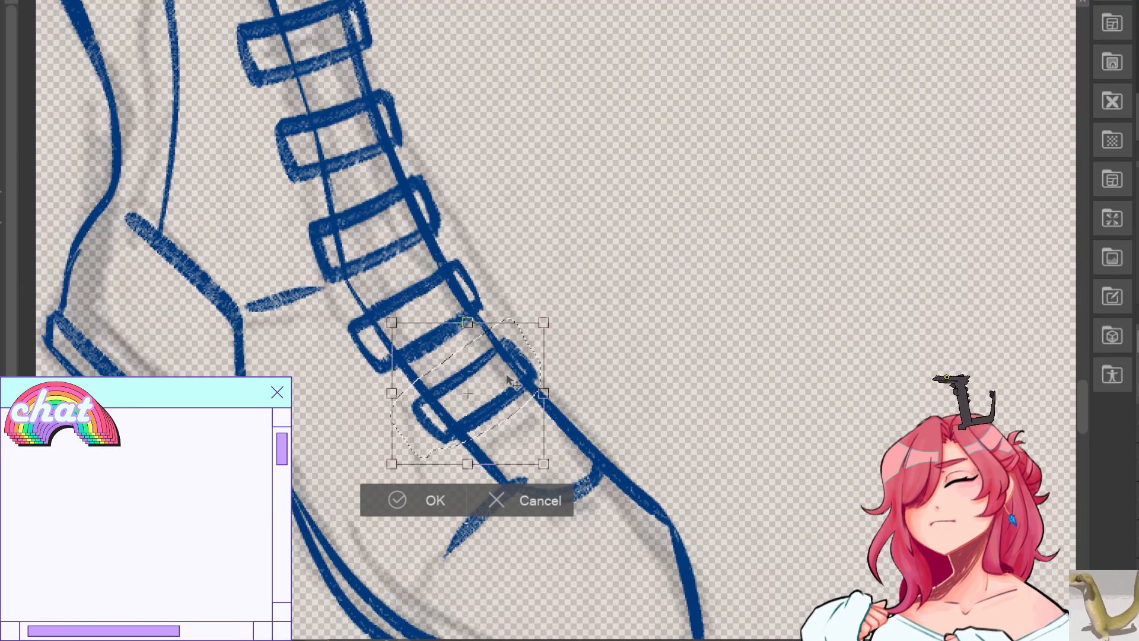
pyautogui.click(415, 498)
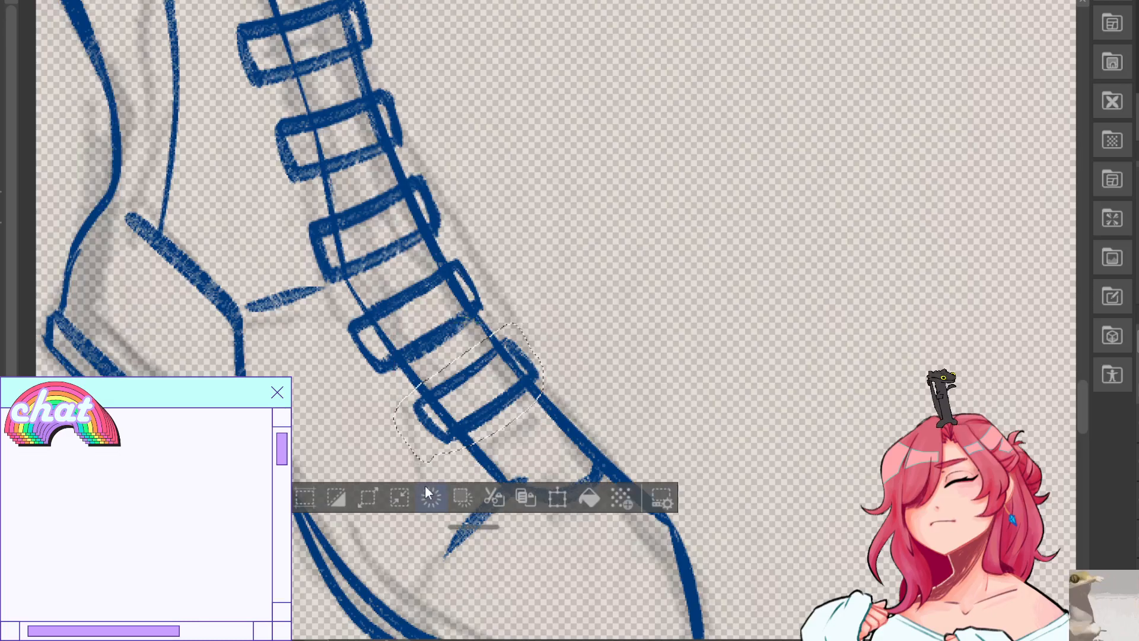
pyautogui.hotkey('ctrl', 'd')
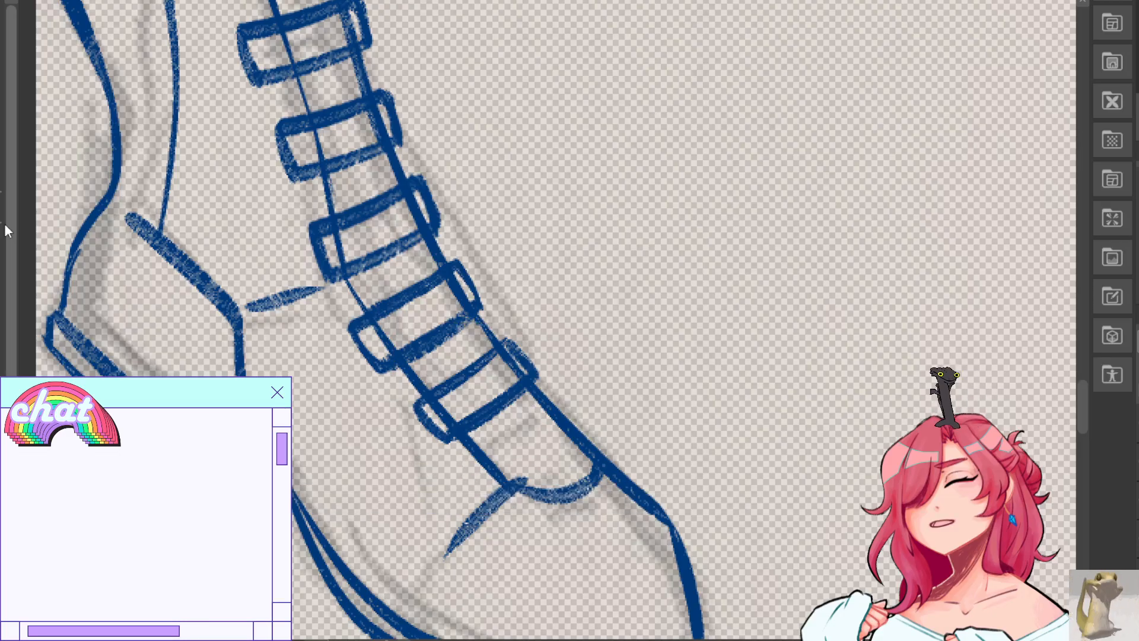
# Ink a last strap across the panel just above the toe cap, with its two long edges and rounded ends.
pyautogui.moveTo(515, 483); pyautogui.dragTo(594, 473)
pyautogui.moveTo(479, 469); pyautogui.dragTo(501, 489)
pyautogui.moveTo(488, 464)
pyautogui.mouseDown()
pyautogui.moveTo(513, 446)
pyautogui.moveTo(566, 465)
pyautogui.moveTo(575, 423)
pyautogui.mouseUp()
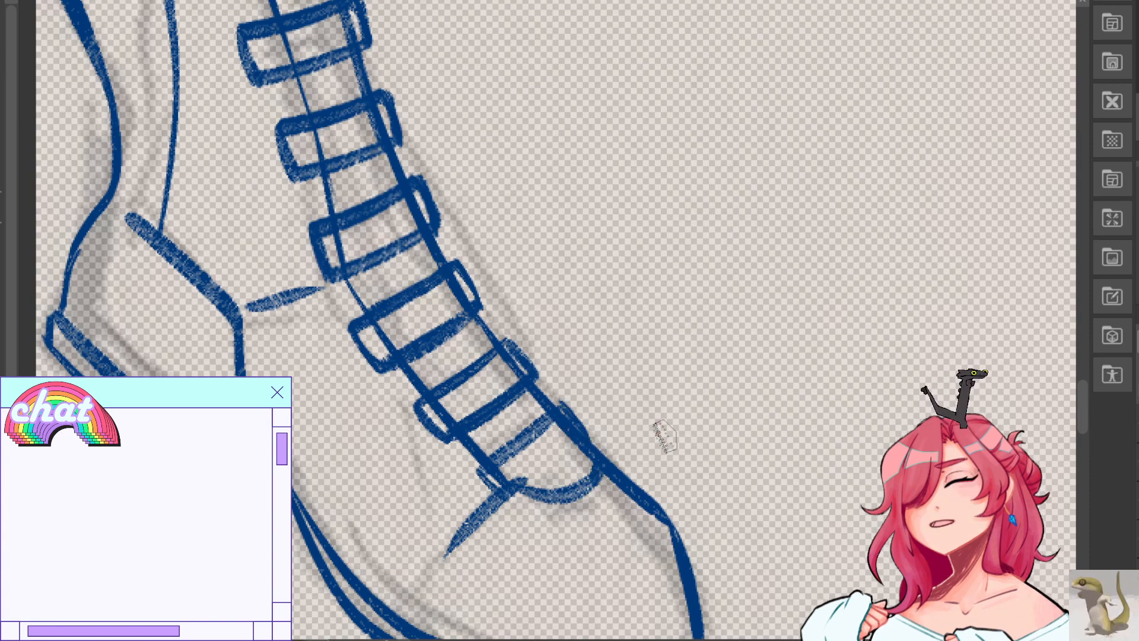
pyautogui.hotkey('ctrl', 'z')
pyautogui.hotkey('ctrl', 'z')
pyautogui.moveTo(565, 408)
pyautogui.mouseDown()
pyautogui.moveTo(595, 433)
pyautogui.moveTo(539, 487)
pyautogui.mouseUp()
pyautogui.hotkey('ctrl', 'z')
pyautogui.hotkey('ctrl', 'z')
pyautogui.moveTo(585, 449)
pyautogui.mouseDown()
pyautogui.moveTo(525, 505)
pyautogui.moveTo(506, 492)
pyautogui.mouseUp()
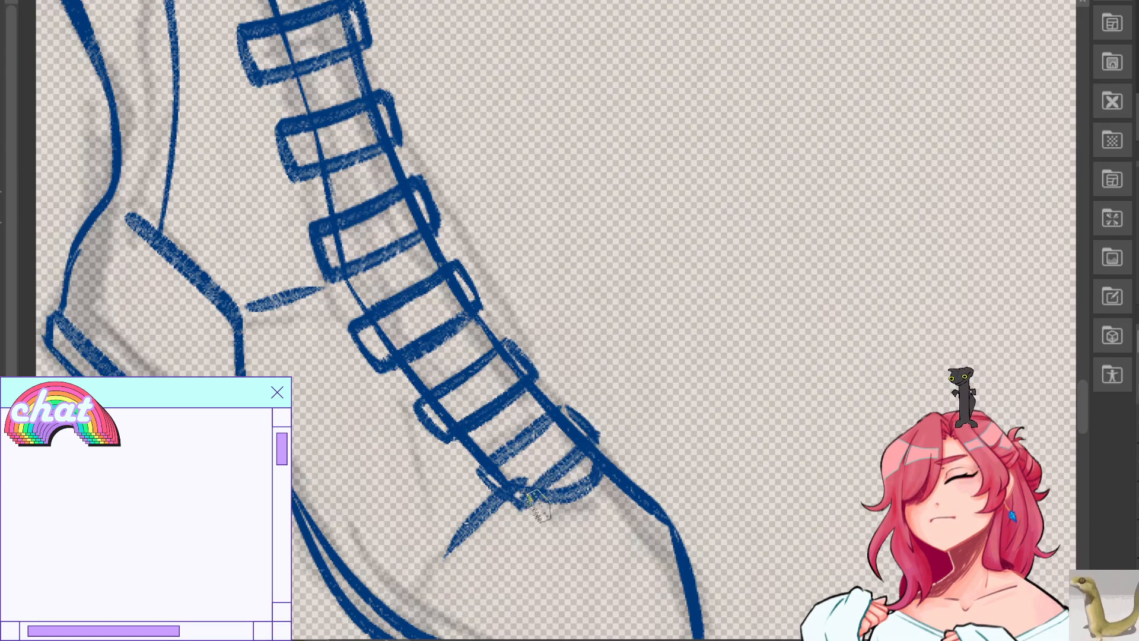
# Redraw the lower edge and heel-side end of the strap above the toe cap in the normal view.
pyautogui.press('h')
pyautogui.hotkey('ctrl', 'z')
pyautogui.hotkey('ctrl', 'z')
pyautogui.moveTo(632, 473)
pyautogui.mouseDown()
pyautogui.moveTo(595, 506)
pyautogui.moveTo(647, 485)
pyautogui.moveTo(617, 487)
pyautogui.mouseUp()
pyautogui.hotkey('ctrl', 'z')
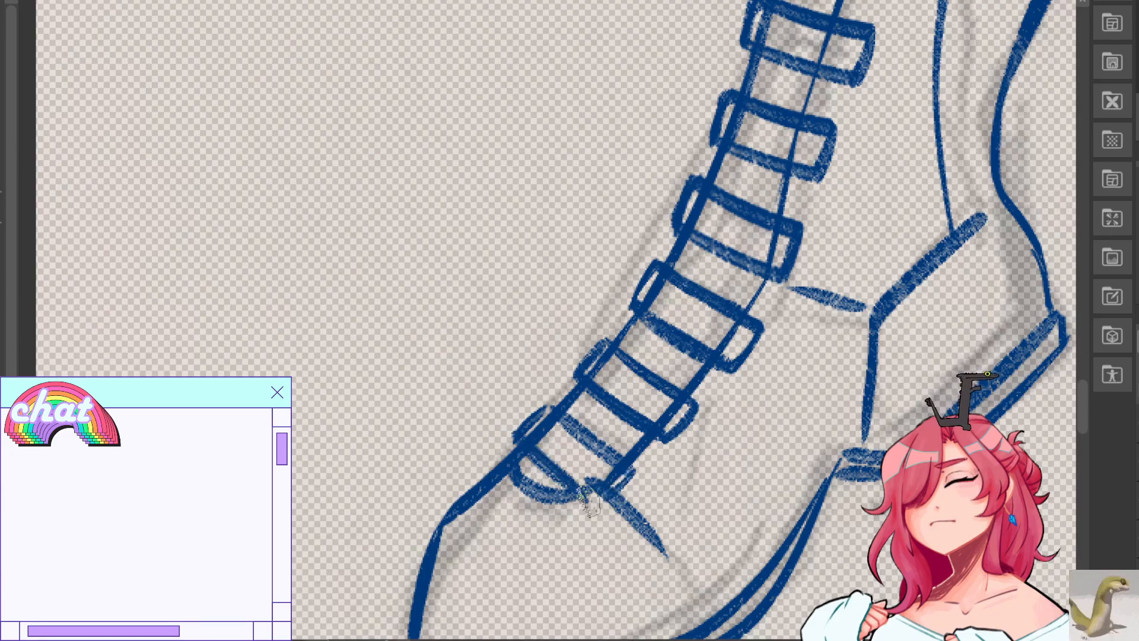
pyautogui.moveTo(532, 453)
pyautogui.mouseDown()
pyautogui.moveTo(610, 514)
pyautogui.moveTo(593, 505)
pyautogui.moveTo(627, 477)
pyautogui.mouseUp()
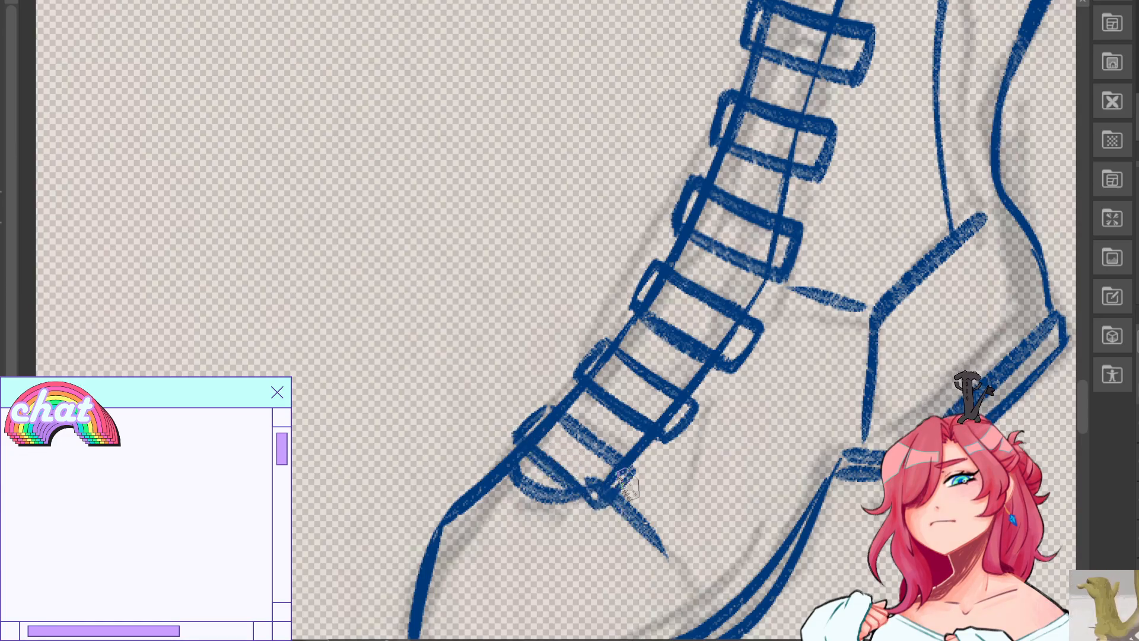
# Strengthen the upper edge of the strap just above the toe cap.
pyautogui.moveTo(556, 418); pyautogui.dragTo(629, 477)
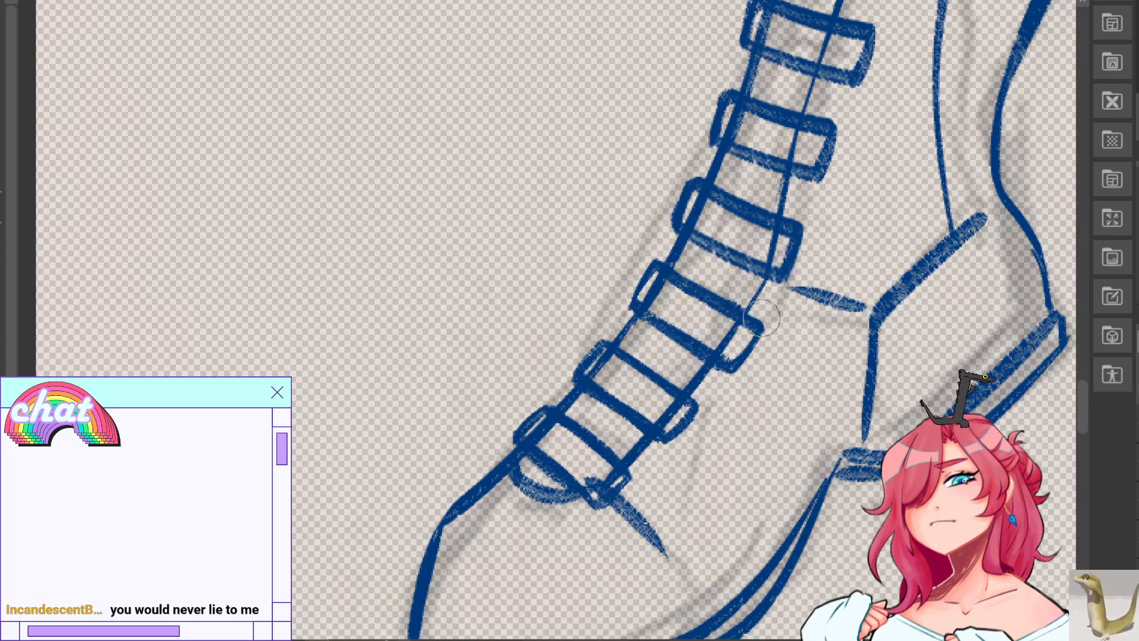
pyautogui.scroll(-2, 756, 320)
pyautogui.scroll(-3, 756, 320)
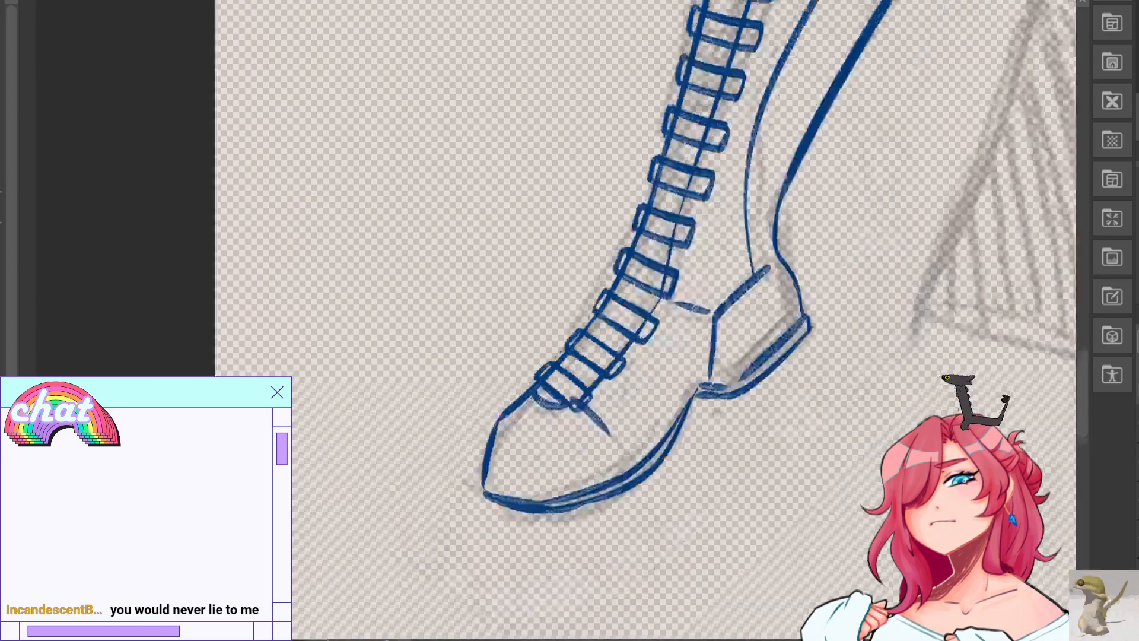
pyautogui.moveTo(682, 225); pyautogui.dragTo(652, 389)
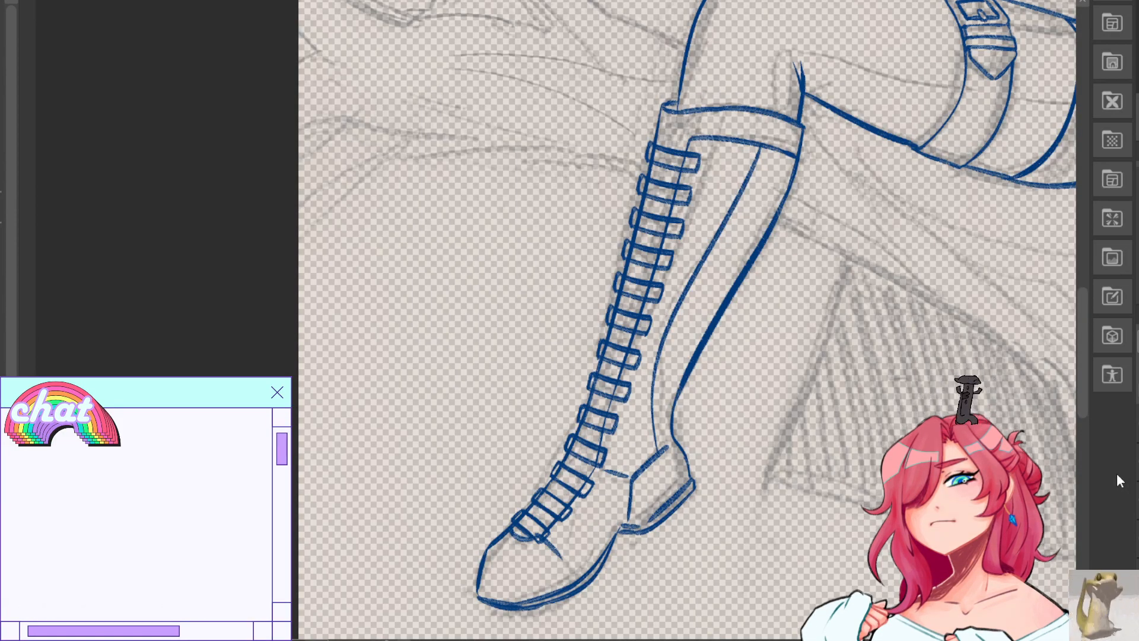
# Erase the panel lines that cross the inside of the straps over the instep and ankle.
pyautogui.hotkey('ctrl', '+')
pyautogui.hotkey('ctrl', '+')
pyautogui.moveTo(676, 616); pyautogui.dragTo(548, 419)
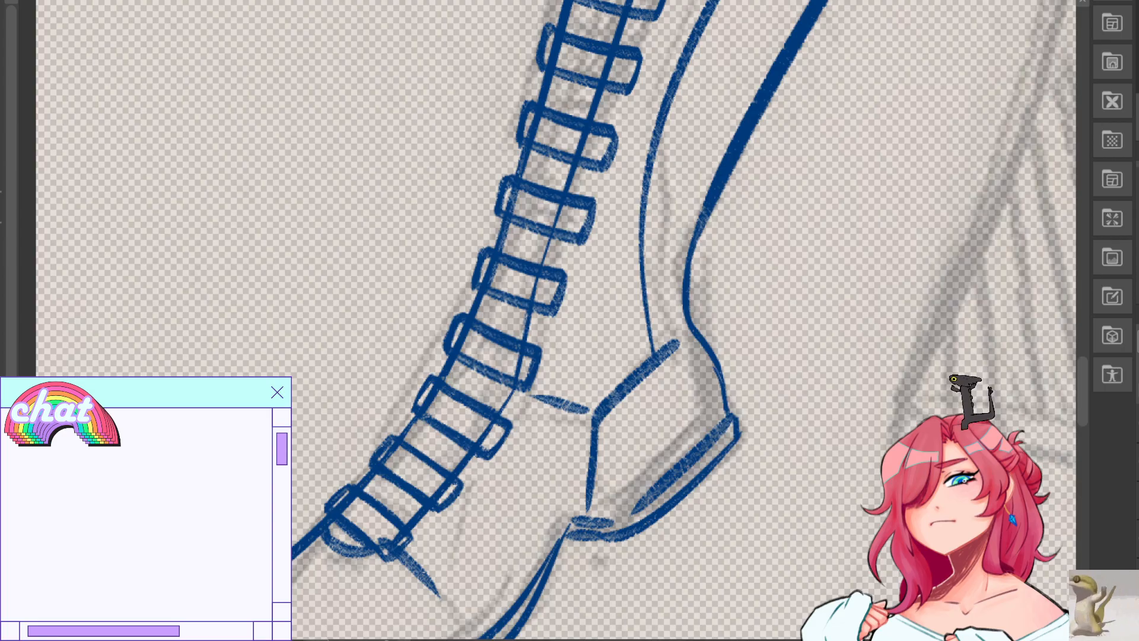
pyautogui.hotkey('ctrl', 'z')
pyautogui.hotkey('ctrl', 'y')
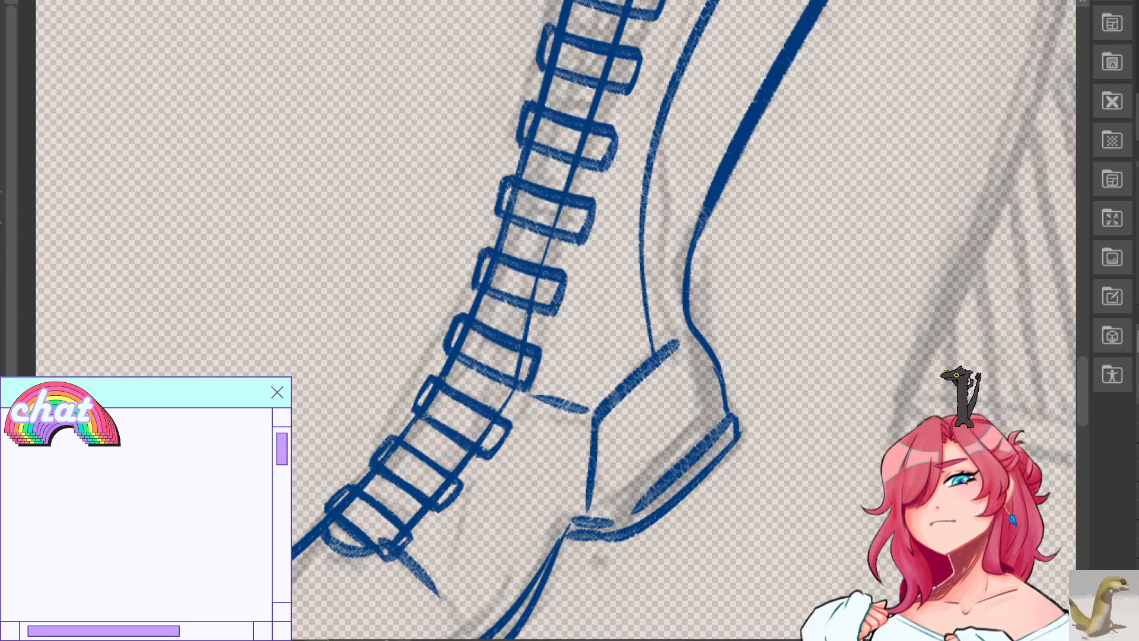
pyautogui.hotkey('ctrl', 'z')
pyautogui.hotkey('ctrl', 'y')
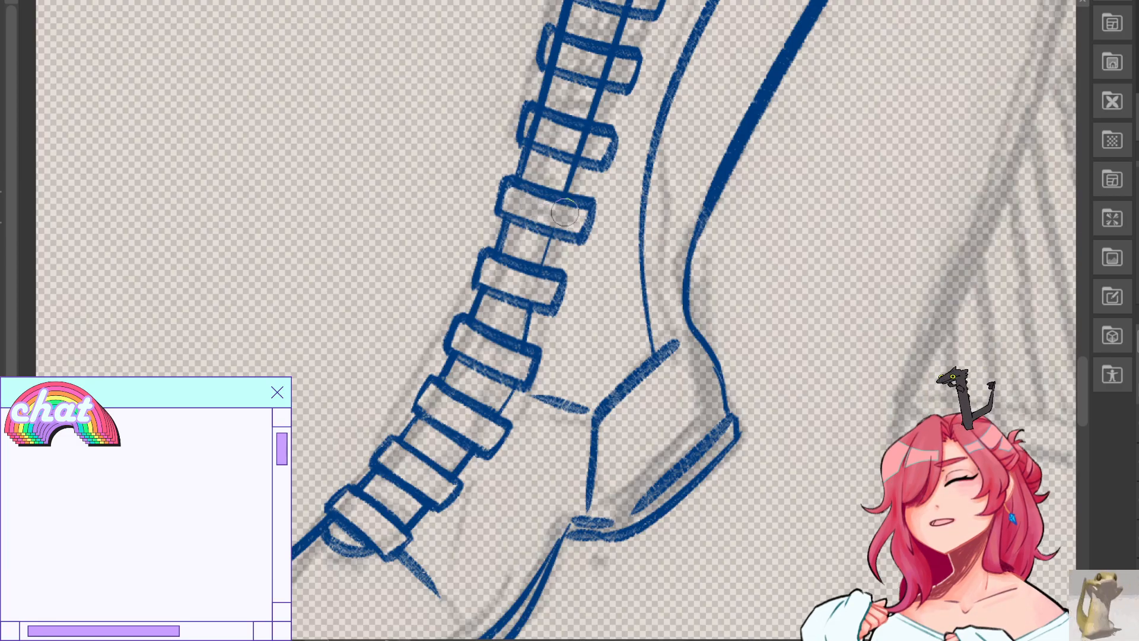
# Mirror the canvas and erase the panel lines inside the straps along the middle of the shin.
pyautogui.press('h')
pyautogui.moveTo(534, 201); pyautogui.dragTo(567, 467)
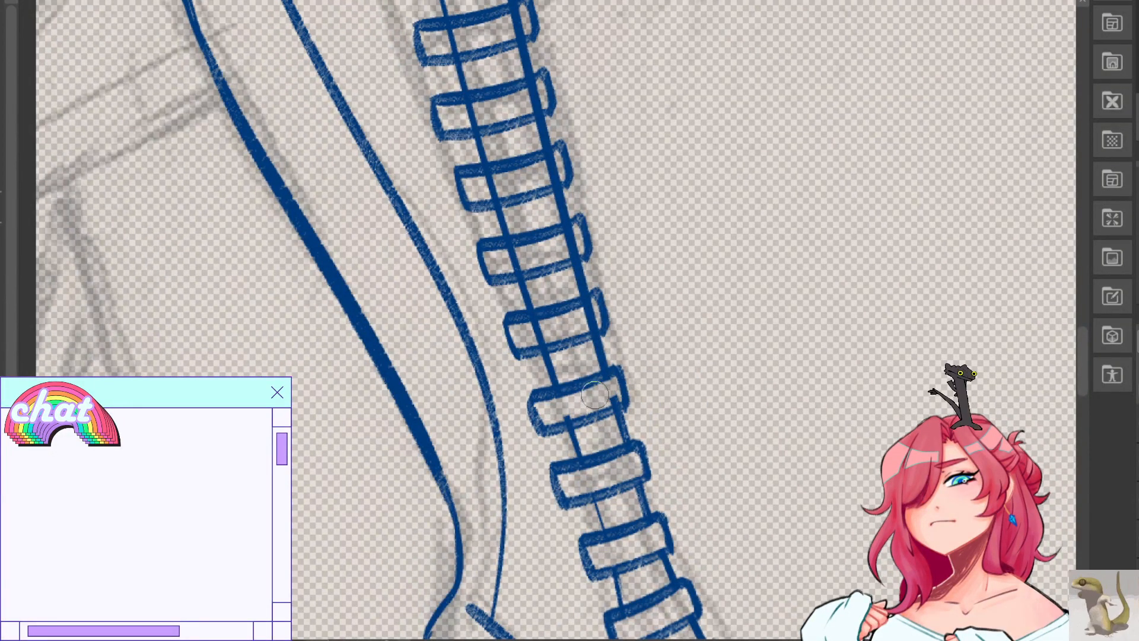
pyautogui.moveTo(539, 339); pyautogui.dragTo(603, 322)
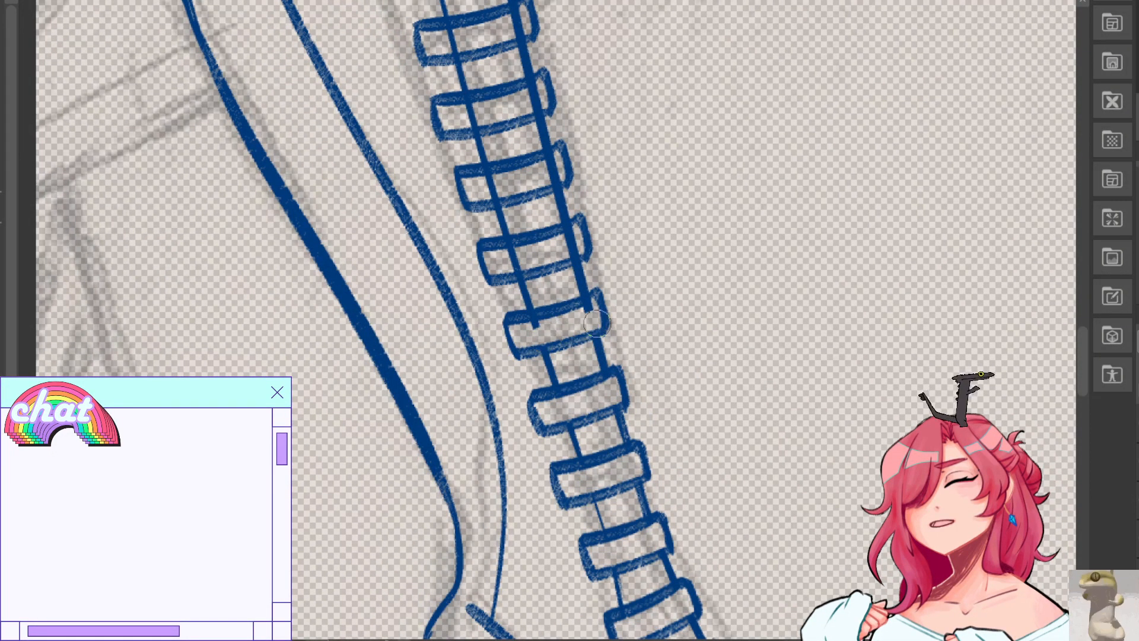
pyautogui.moveTo(532, 255)
pyautogui.mouseDown()
pyautogui.moveTo(584, 240)
pyautogui.moveTo(519, 249)
pyautogui.mouseUp()
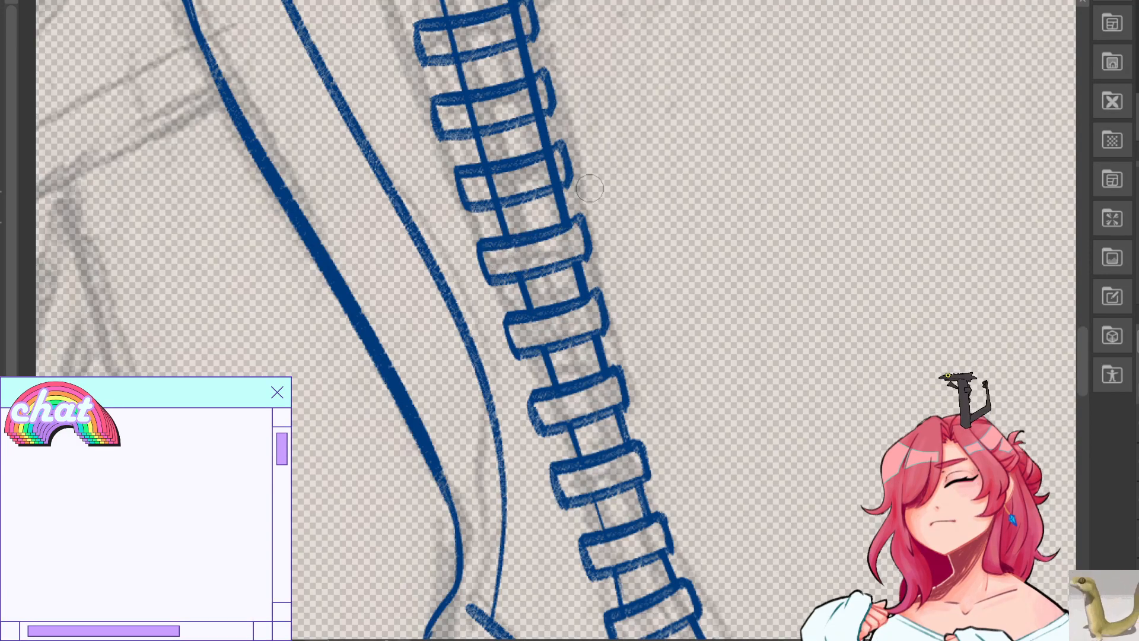
pyautogui.moveTo(480, 190); pyautogui.dragTo(564, 172)
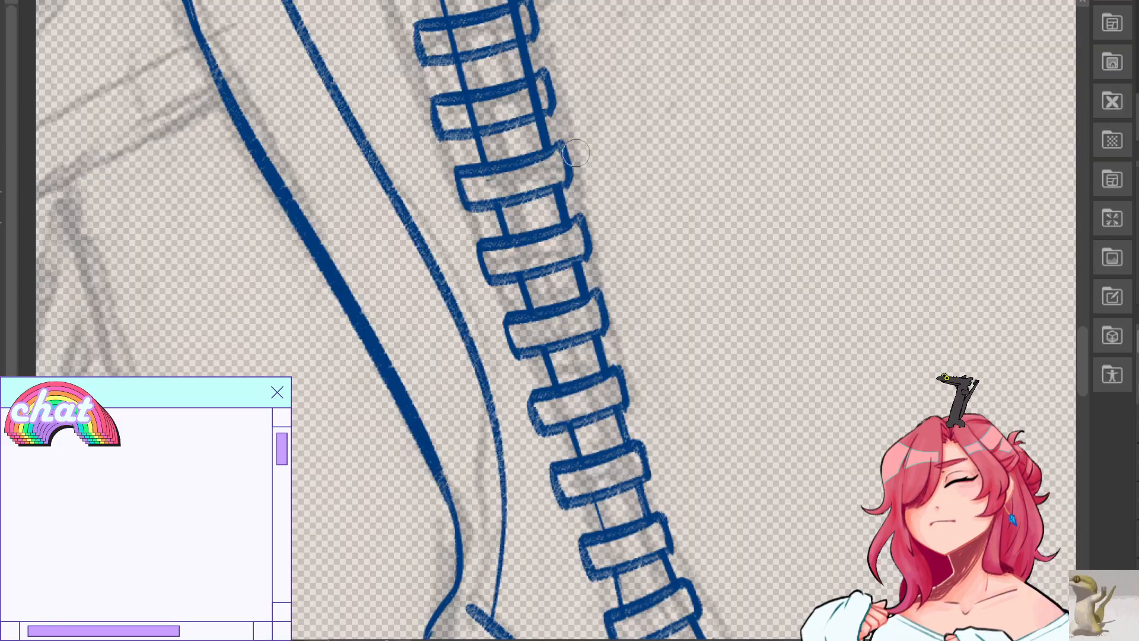
# Erase the panel lines inside the remaining upper straps up to the boot cuff.
pyautogui.moveTo(457, 202); pyautogui.dragTo(490, 268)
pyautogui.moveTo(496, 225); pyautogui.dragTo(499, 240)
pyautogui.moveTo(568, 226)
pyautogui.mouseDown()
pyautogui.moveTo(564, 208)
pyautogui.moveTo(567, 222)
pyautogui.mouseUp()
pyautogui.moveTo(522, 293); pyautogui.dragTo(531, 307)
pyautogui.moveTo(584, 280); pyautogui.dragTo(588, 293)
pyautogui.moveTo(532, 376); pyautogui.dragTo(550, 385)
pyautogui.moveTo(609, 360); pyautogui.dragTo(599, 363)
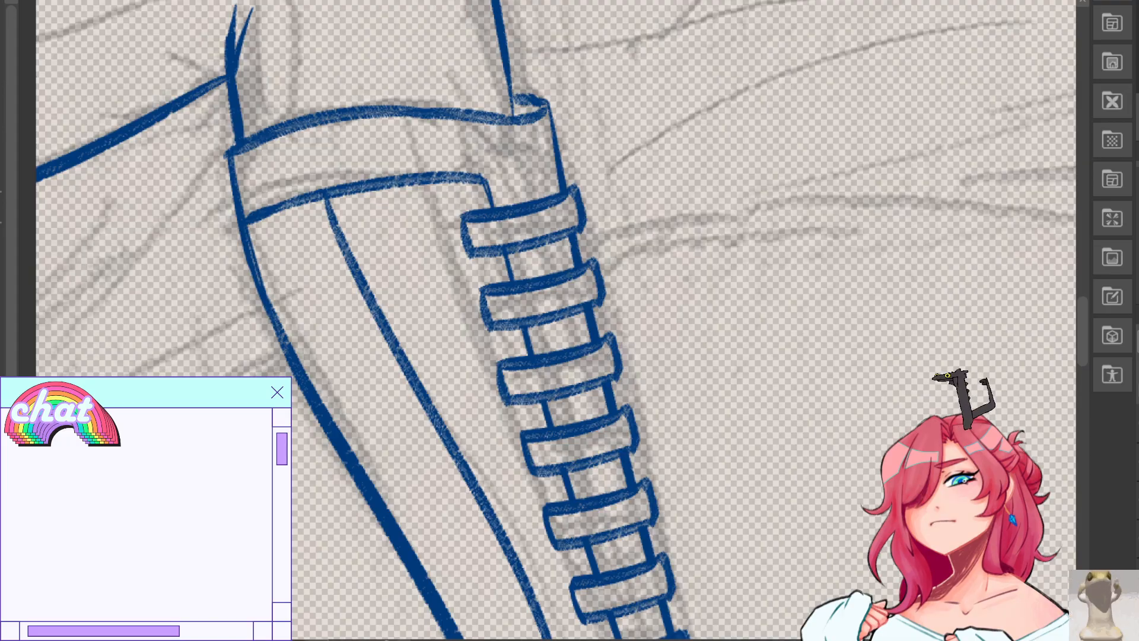
# Return to the normal view and ink a small fold at the front end of the boot cuff.
pyautogui.press('h')
pyautogui.hotkey('ctrl', '-')
pyautogui.hotkey('ctrl', '-')
pyautogui.hotkey('ctrl', '-')
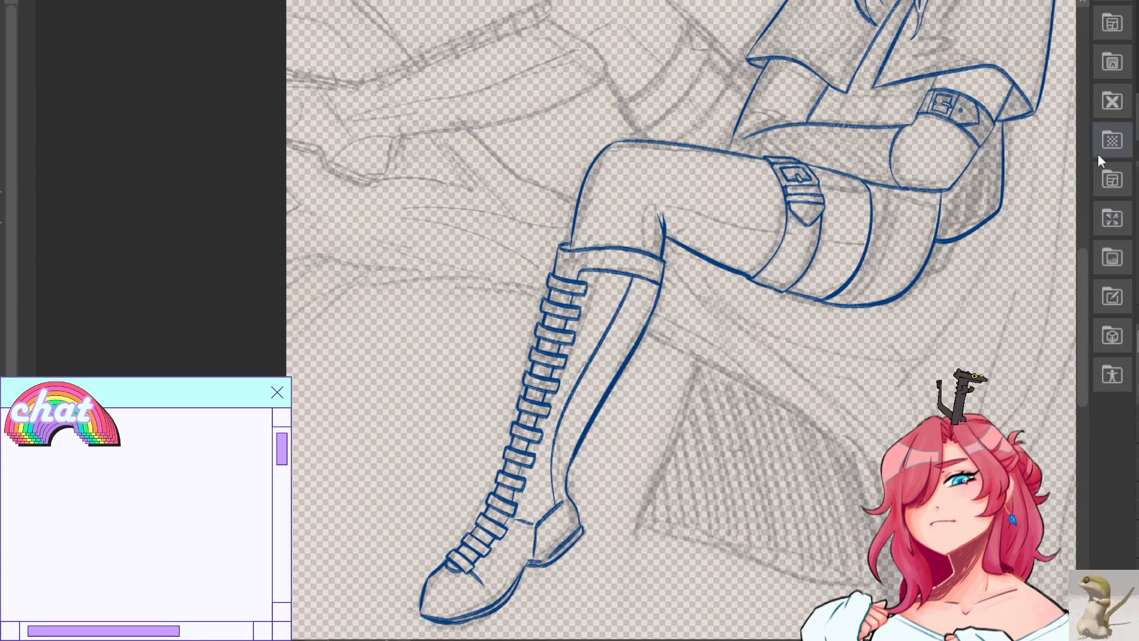
pyautogui.hotkey('ctrl', '+')
pyautogui.hotkey('ctrl', '+')
pyautogui.hotkey('ctrl', '+')
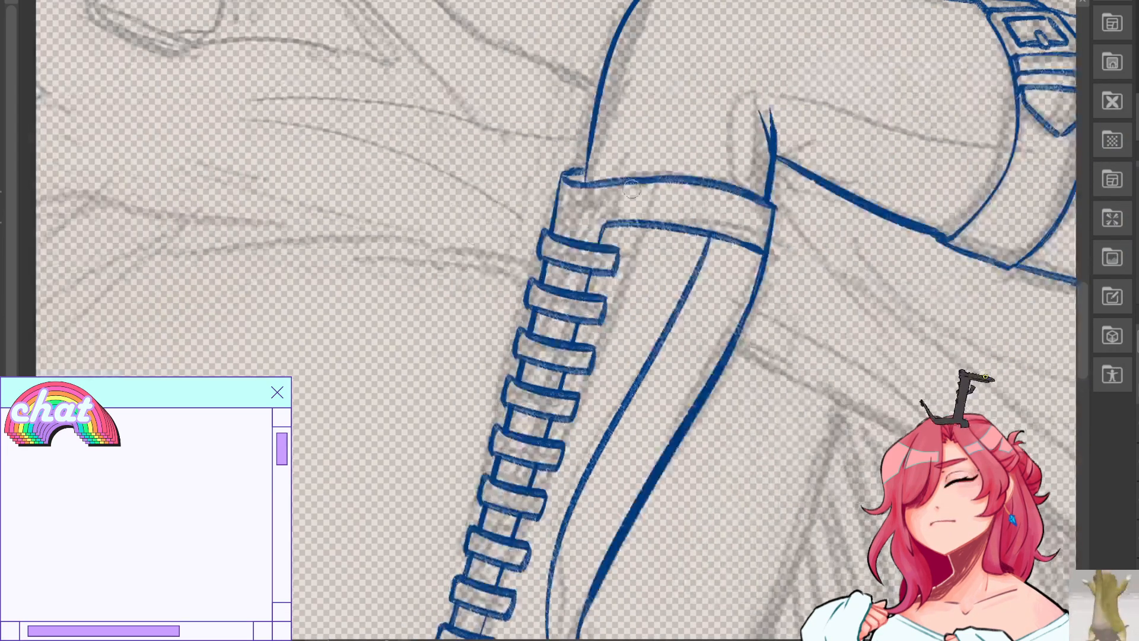
pyautogui.moveTo(573, 185)
pyautogui.mouseDown()
pyautogui.moveTo(622, 182)
pyautogui.moveTo(587, 186)
pyautogui.mouseUp()
pyautogui.hotkey('ctrl', 'z')
pyautogui.hotkey('ctrl', 'z')
pyautogui.hotkey('ctrl', 'z')
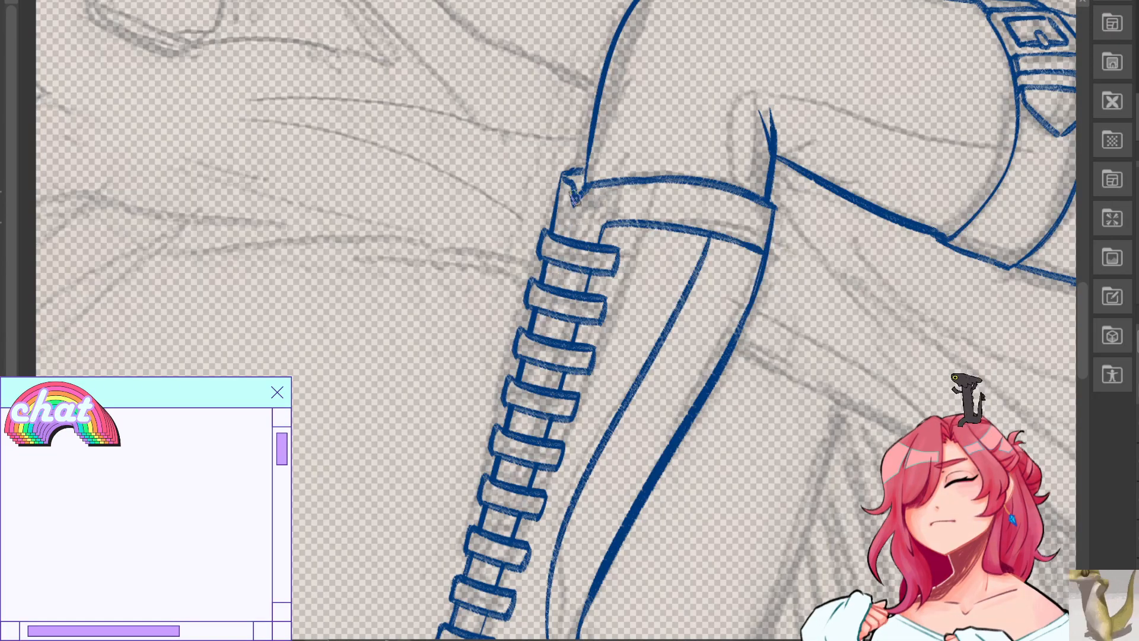
# Ink a second line from the cuff fold down the laced panel, keeping it only in the gaps between straps.
pyautogui.moveTo(575, 189); pyautogui.dragTo(493, 510)
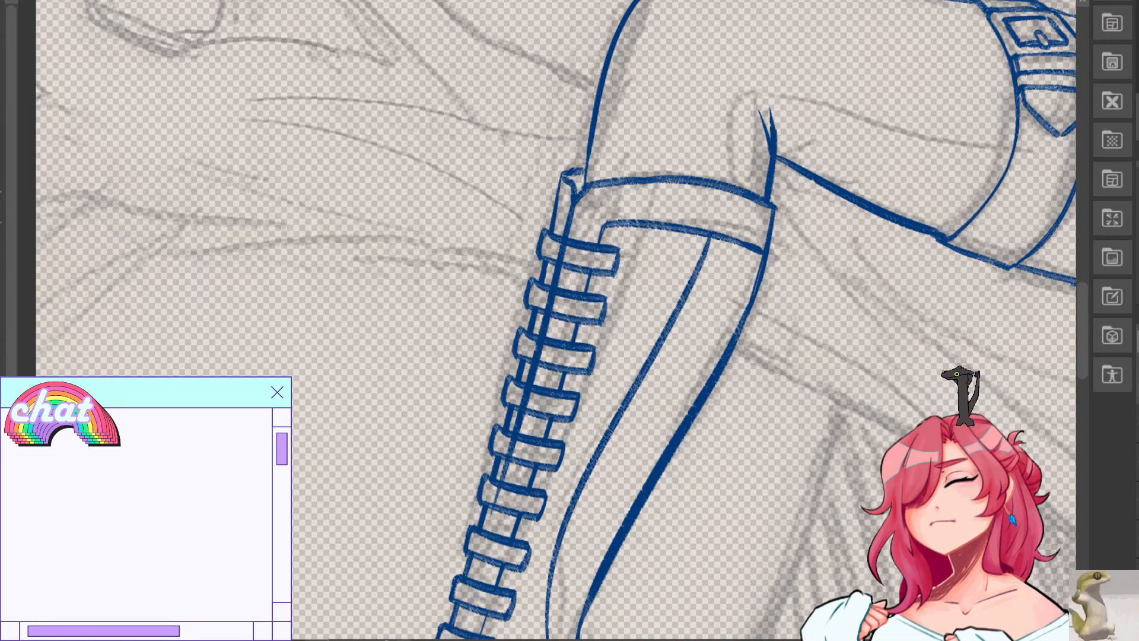
pyautogui.moveTo(541, 575); pyautogui.dragTo(389, 314)
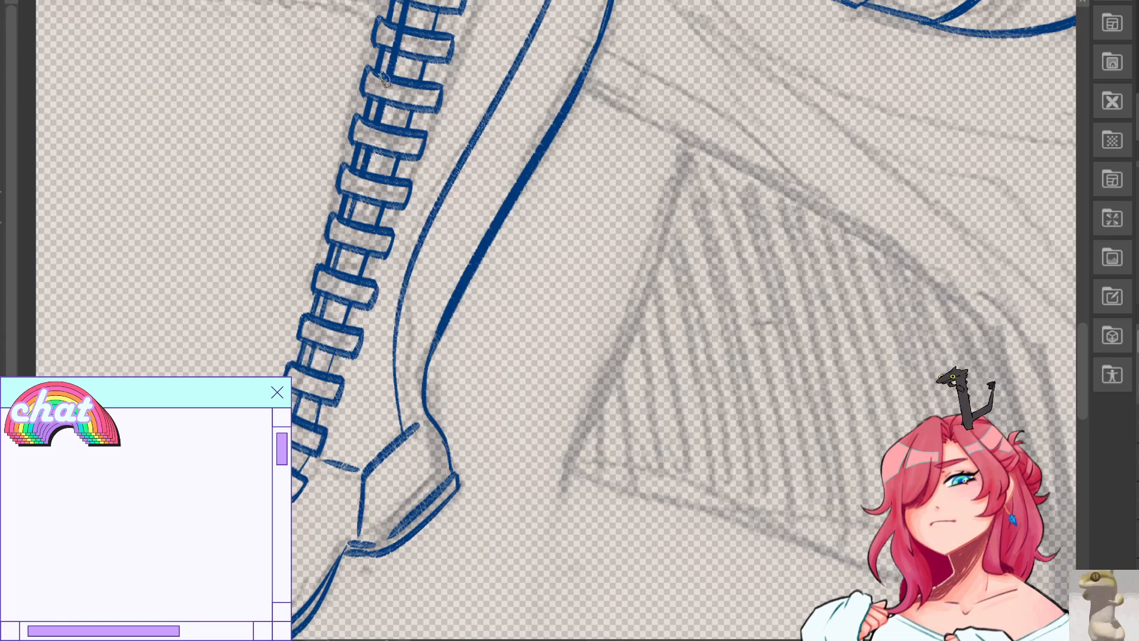
pyautogui.scroll(3, 382, 80)
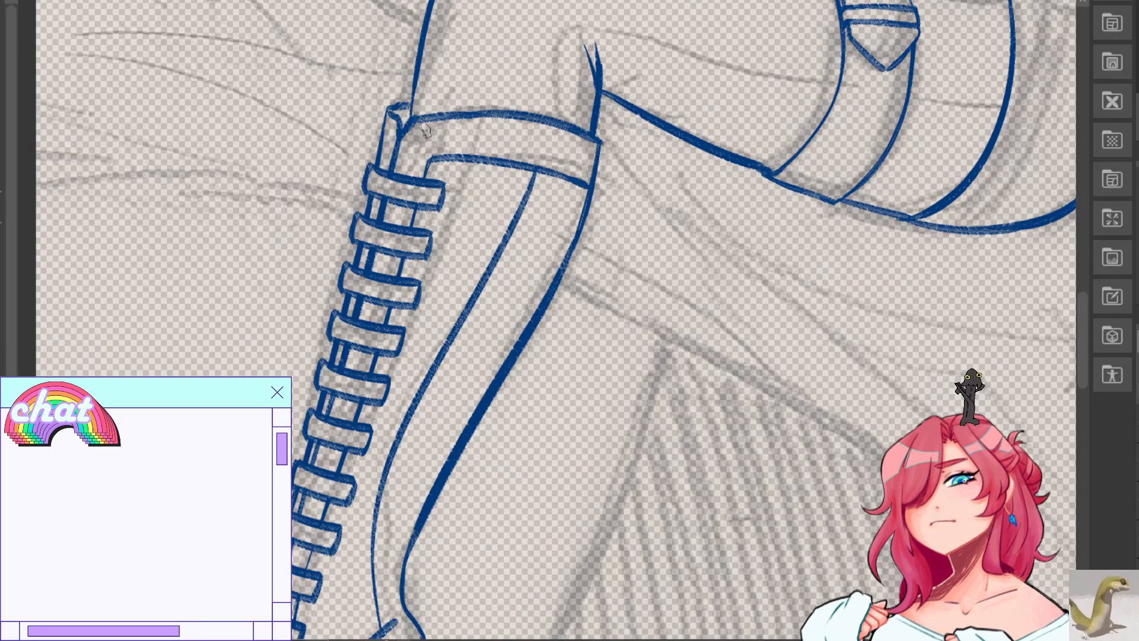
# Redraw the boot cuff's upper edge as a flatter curve and clean it up with the eraser.
pyautogui.hotkey('ctrl', 'z')
pyautogui.moveTo(419, 118)
pyautogui.mouseDown()
pyautogui.moveTo(604, 145)
pyautogui.moveTo(500, 127)
pyautogui.moveTo(593, 141)
pyautogui.mouseUp()
pyautogui.hotkey('ctrl', 'z')
pyautogui.hotkey('ctrl', 'z')
pyautogui.hotkey('ctrl', 'z')
pyautogui.hotkey('ctrl', 'z')
pyautogui.moveTo(412, 117); pyautogui.dragTo(573, 136)
pyautogui.hotkey('ctrl', 'z')
pyautogui.moveTo(413, 120)
pyautogui.mouseDown()
pyautogui.moveTo(577, 135)
pyautogui.moveTo(471, 116)
pyautogui.moveTo(571, 127)
pyautogui.mouseUp()
pyautogui.hotkey('ctrl', 'z')
pyautogui.press('e')
pyautogui.moveTo(472, 100); pyautogui.dragTo(575, 116)
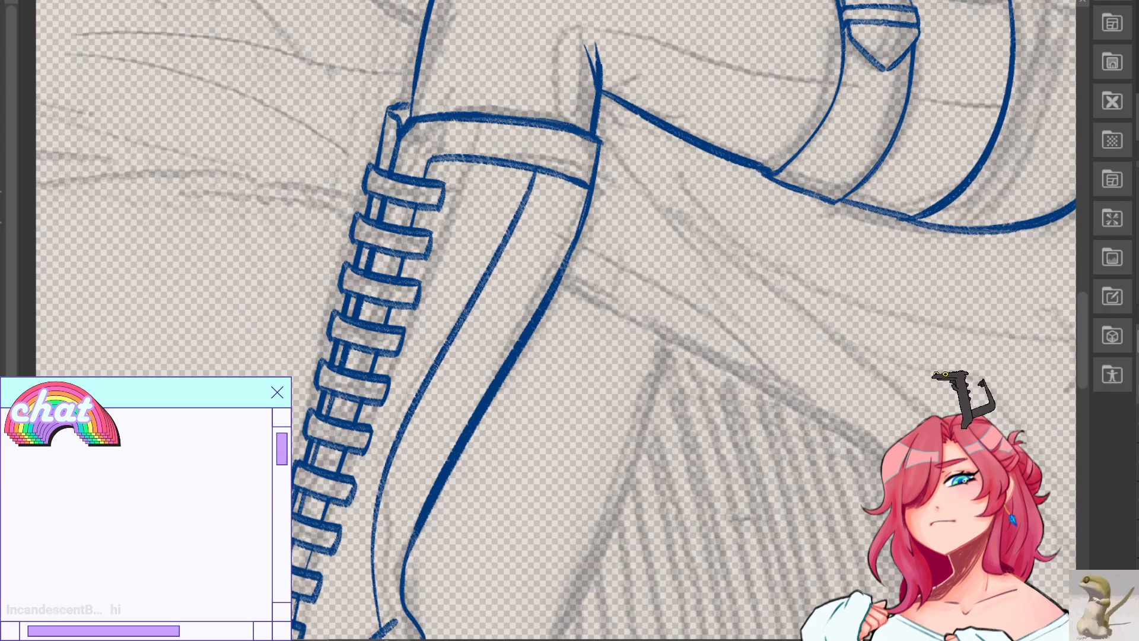
# Examine the inked boot and the whole figure in a mirrored view.
pyautogui.press('h')
pyautogui.moveTo(771, 148); pyautogui.dragTo(507, 6)
pyautogui.moveTo(534, 333)
pyautogui.mouseDown()
pyautogui.moveTo(469, 288)
pyautogui.moveTo(490, 288)
pyautogui.mouseUp()
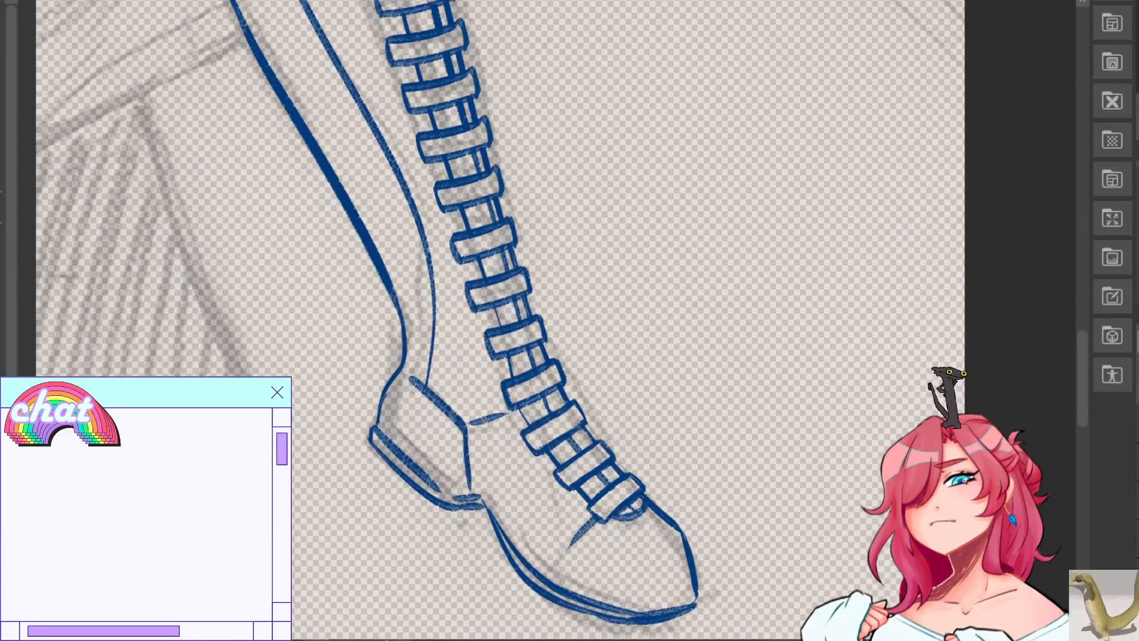
pyautogui.hotkey('ctrl', '0')
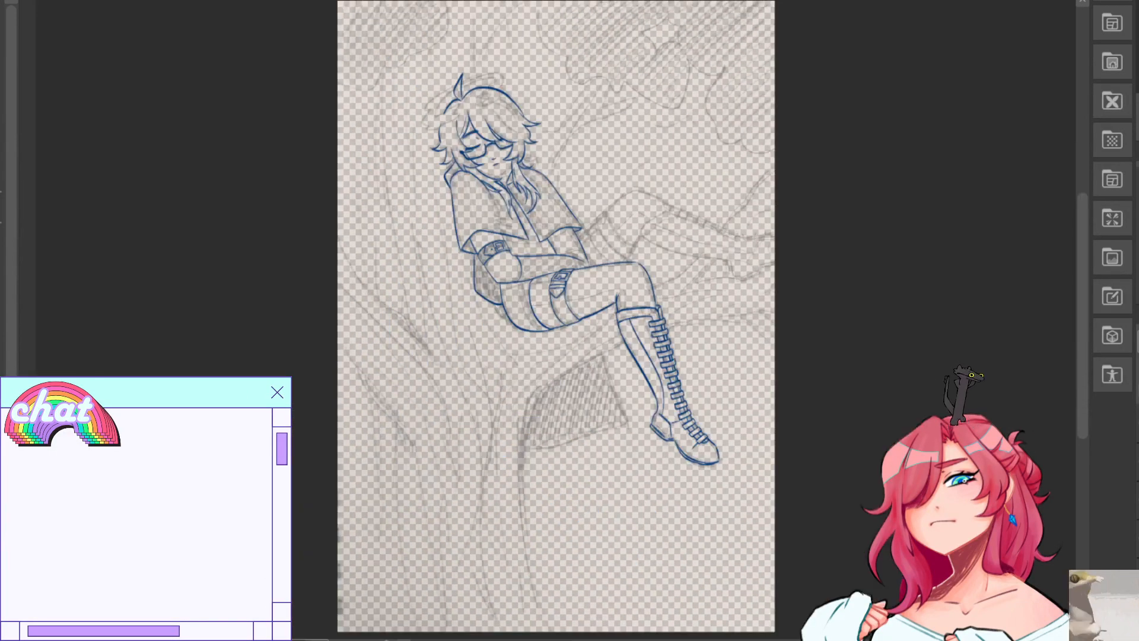
# Redraw the character's mouth as a single short slanted line, refining it in both normal and mirrored views.
pyautogui.hotkey('ctrl', '+')
pyautogui.hotkey('ctrl', '+')
pyautogui.hotkey('ctrl', '+')
pyautogui.hotkey('ctrl', '+')
pyautogui.moveTo(534, 24); pyautogui.dragTo(529, 621)
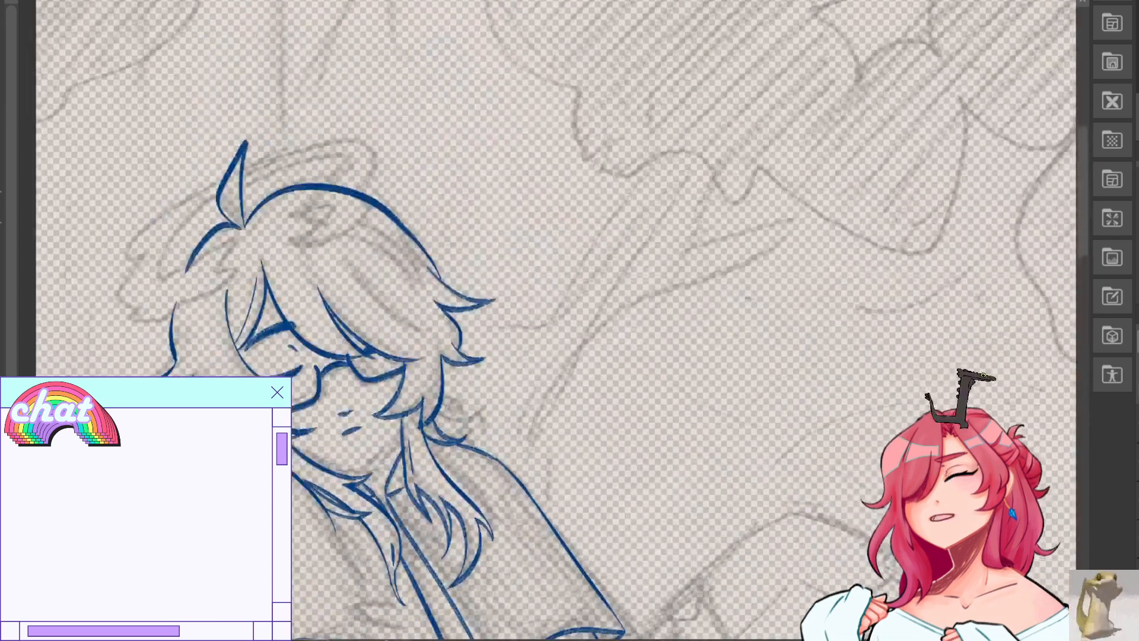
pyautogui.hotkey('ctrl', '+')
pyautogui.hotkey('ctrl', '+')
pyautogui.moveTo(309, 552); pyautogui.dragTo(608, 285)
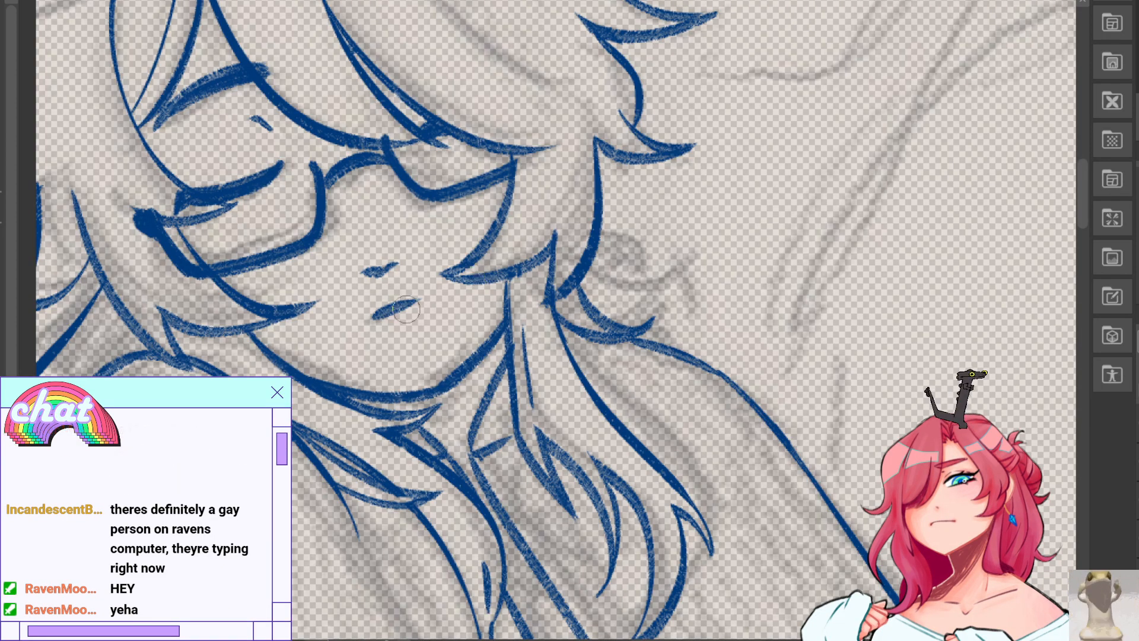
pyautogui.hotkey('ctrl', 'z')
pyautogui.moveTo(368, 321); pyautogui.dragTo(426, 295)
pyautogui.hotkey('ctrl', 'z')
pyautogui.hotkey('ctrl', 'z')
pyautogui.moveTo(366, 318)
pyautogui.mouseDown()
pyautogui.moveTo(421, 299)
pyautogui.moveTo(379, 318)
pyautogui.moveTo(415, 306)
pyautogui.moveTo(361, 314)
pyautogui.moveTo(414, 296)
pyautogui.moveTo(357, 313)
pyautogui.moveTo(414, 293)
pyautogui.moveTo(411, 332)
pyautogui.moveTo(417, 296)
pyautogui.mouseUp()
pyautogui.hotkey('ctrl', 'z')
pyautogui.hotkey('ctrl', 'z')
pyautogui.hotkey('ctrl', 'z')
pyautogui.hotkey('ctrl', 'z')
pyautogui.hotkey('ctrl', 'z')
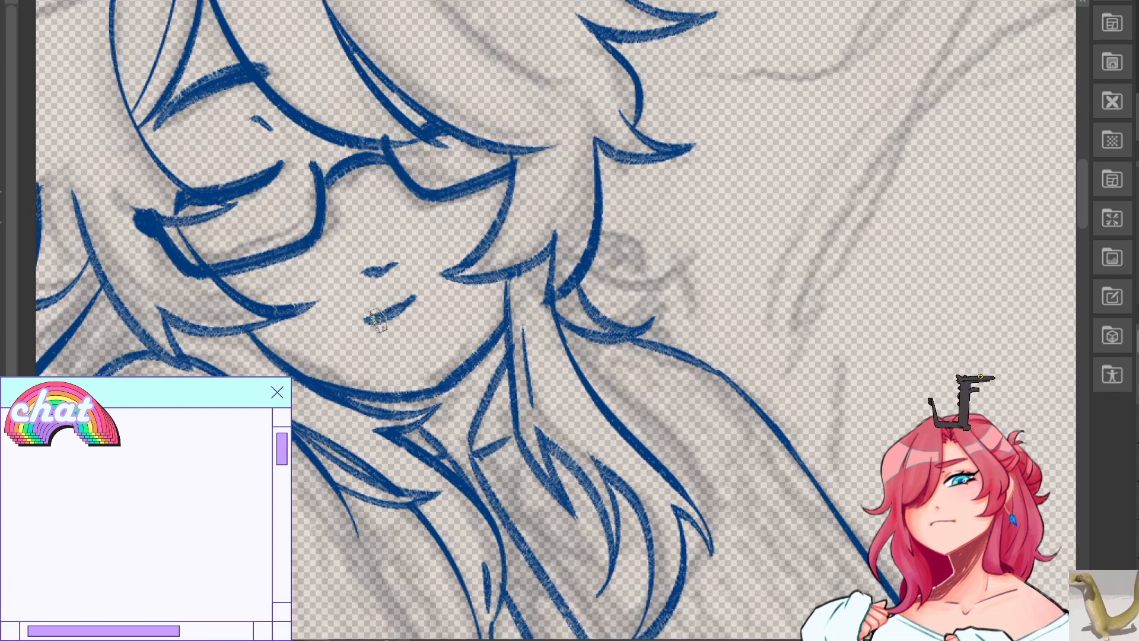
pyautogui.press('h')
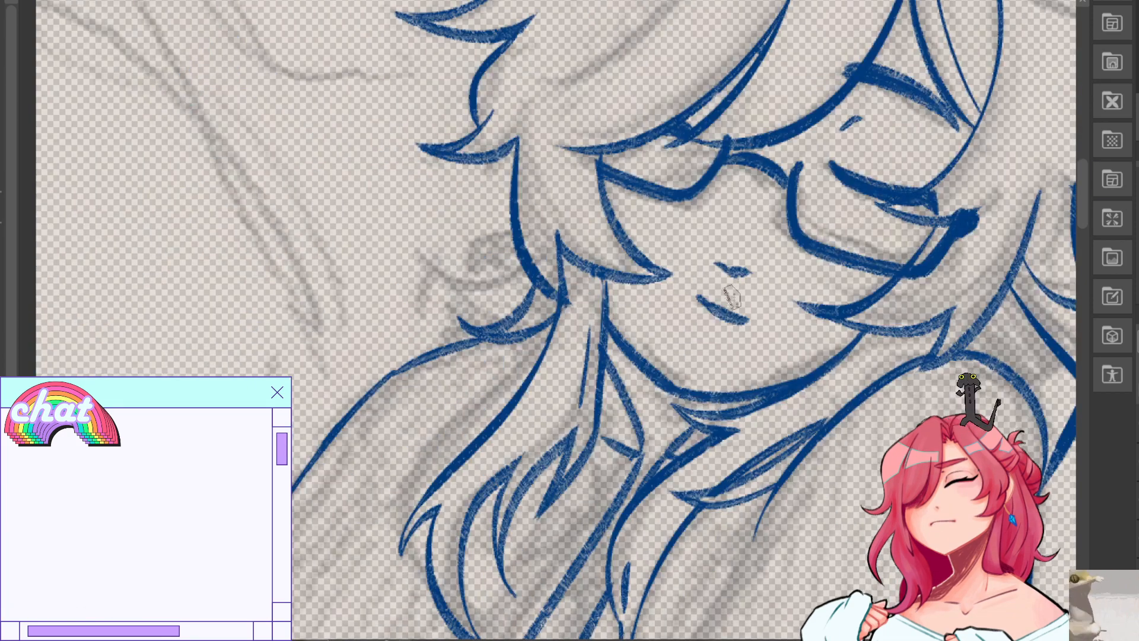
pyautogui.moveTo(703, 301); pyautogui.dragTo(745, 321)
pyautogui.hotkey('ctrl', 'z')
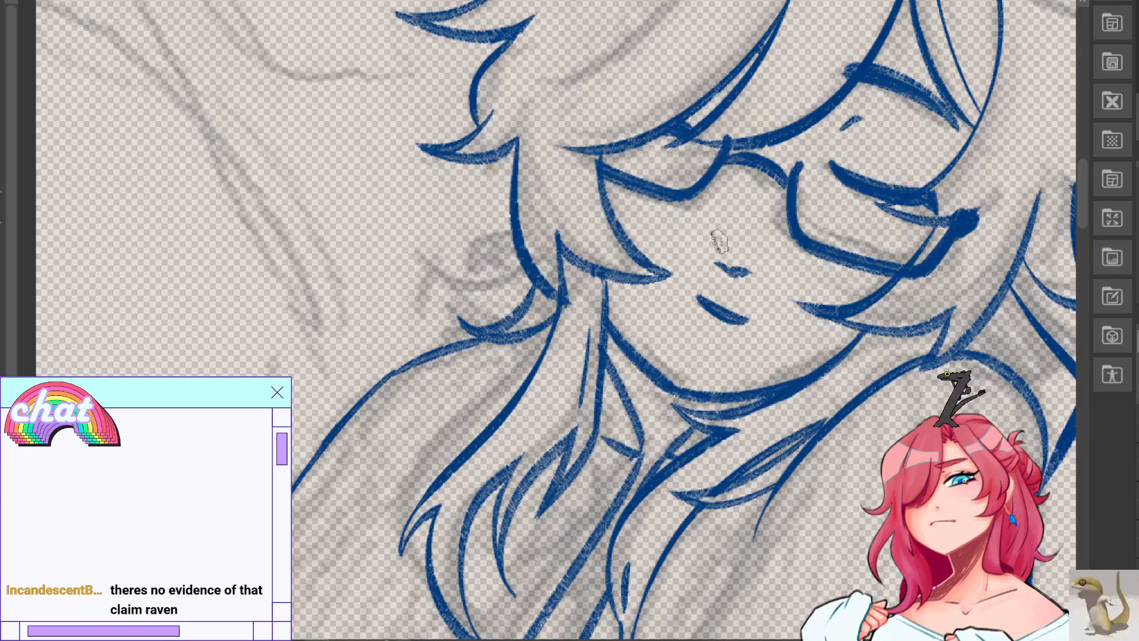
# Select the mouth, transform it slightly toward the far cheek with a small rotation, and clear the selection.
pyautogui.press('m')
pyautogui.moveTo(702, 311)
pyautogui.mouseDown()
pyautogui.moveTo(717, 289)
pyautogui.moveTo(731, 331)
pyautogui.moveTo(727, 304)
pyautogui.moveTo(792, 296)
pyautogui.mouseUp()
pyautogui.hotkey('ctrl', 't')
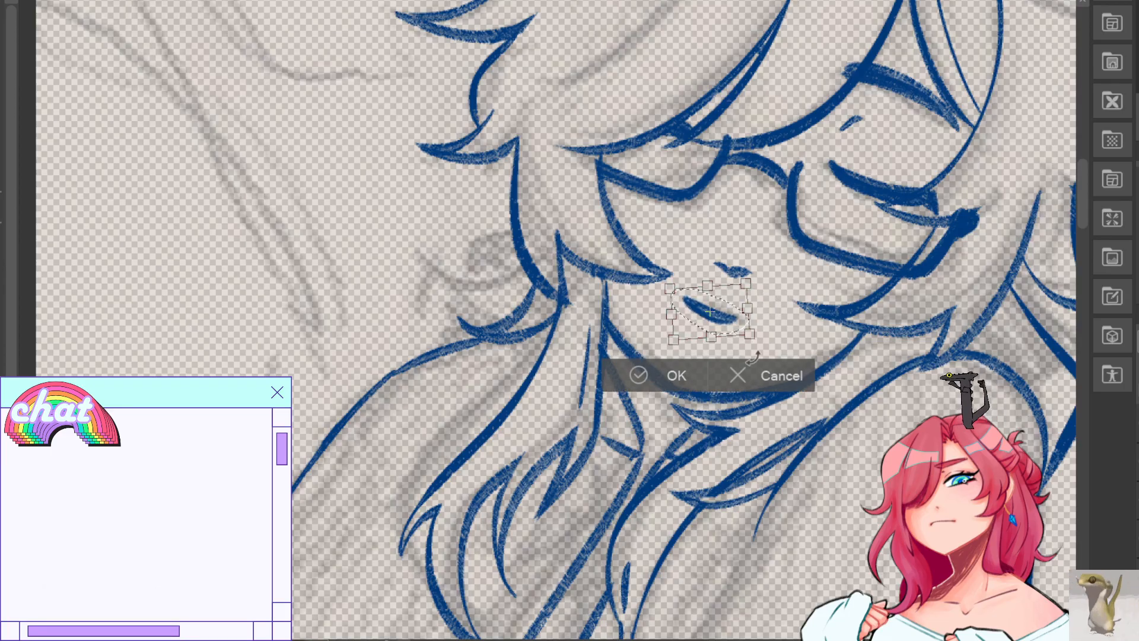
pyautogui.click(675, 374)
pyautogui.press('h')
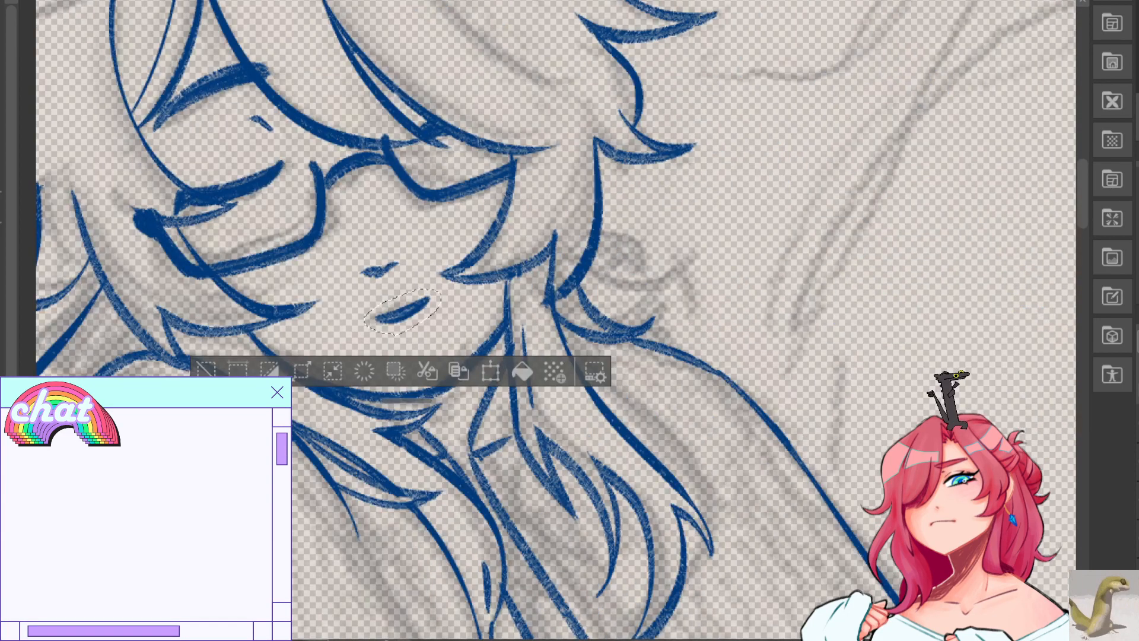
pyautogui.hotkey('ctrl', 'd')
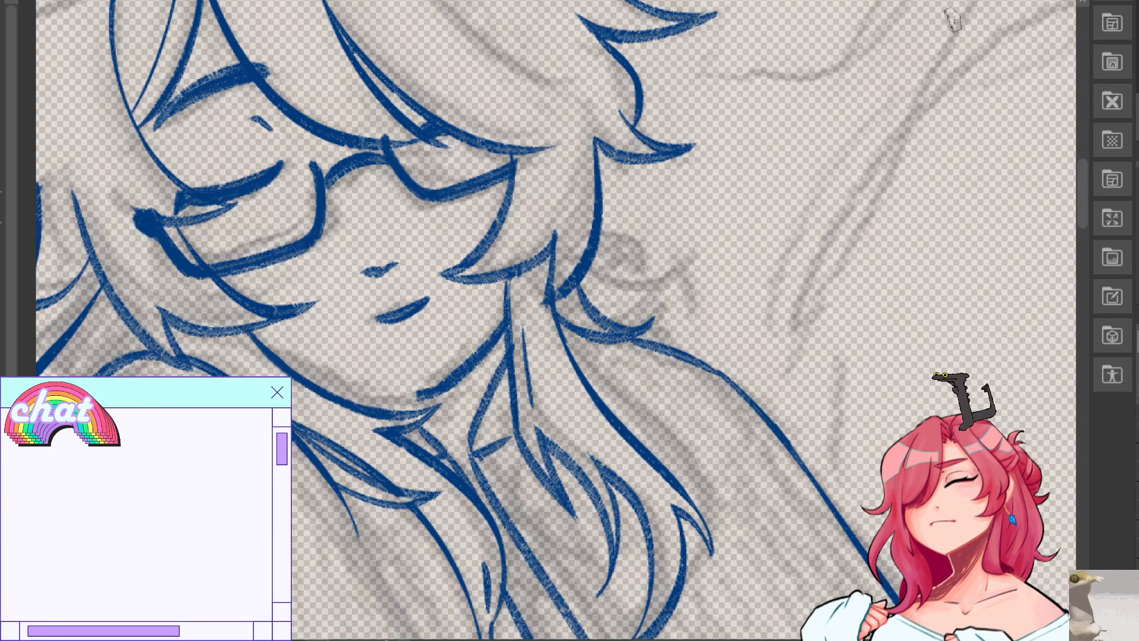
# Try to redraw the line under the chin in the mirrored view.
pyautogui.press('h')
pyautogui.hotkey('ctrl', 'z')
pyautogui.moveTo(675, 391); pyautogui.dragTo(790, 390)
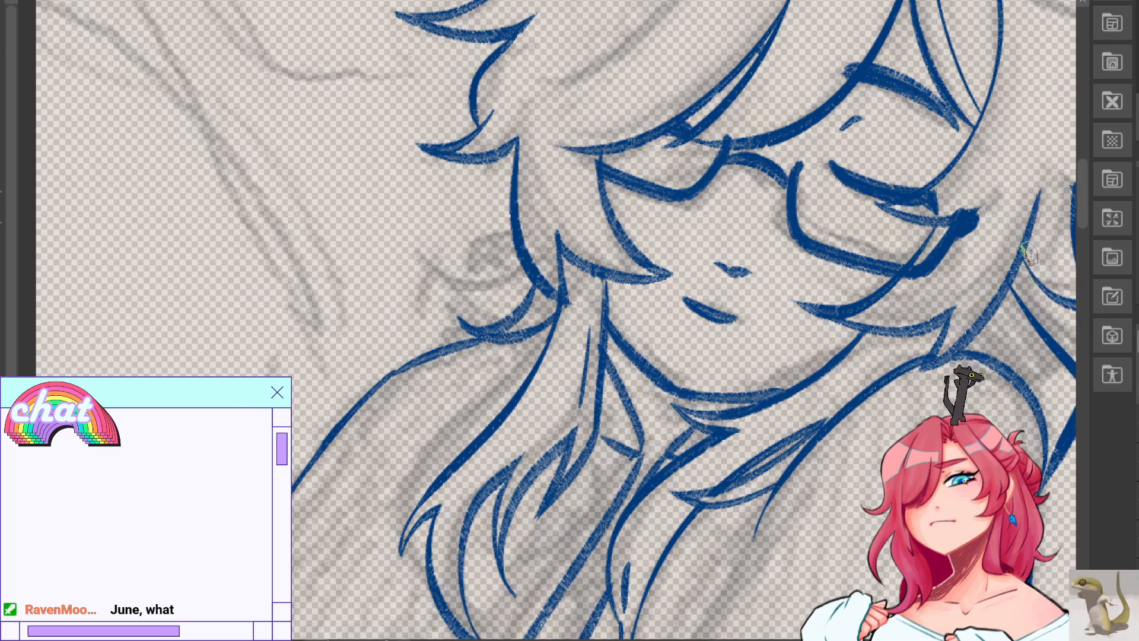
pyautogui.hotkey('ctrl', 'z')
pyautogui.moveTo(719, 401); pyautogui.dragTo(792, 387)
pyautogui.hotkey('ctrl', 'z')
pyautogui.moveTo(688, 395); pyautogui.dragTo(814, 387)
pyautogui.hotkey('ctrl', 'z')
pyautogui.press('h')
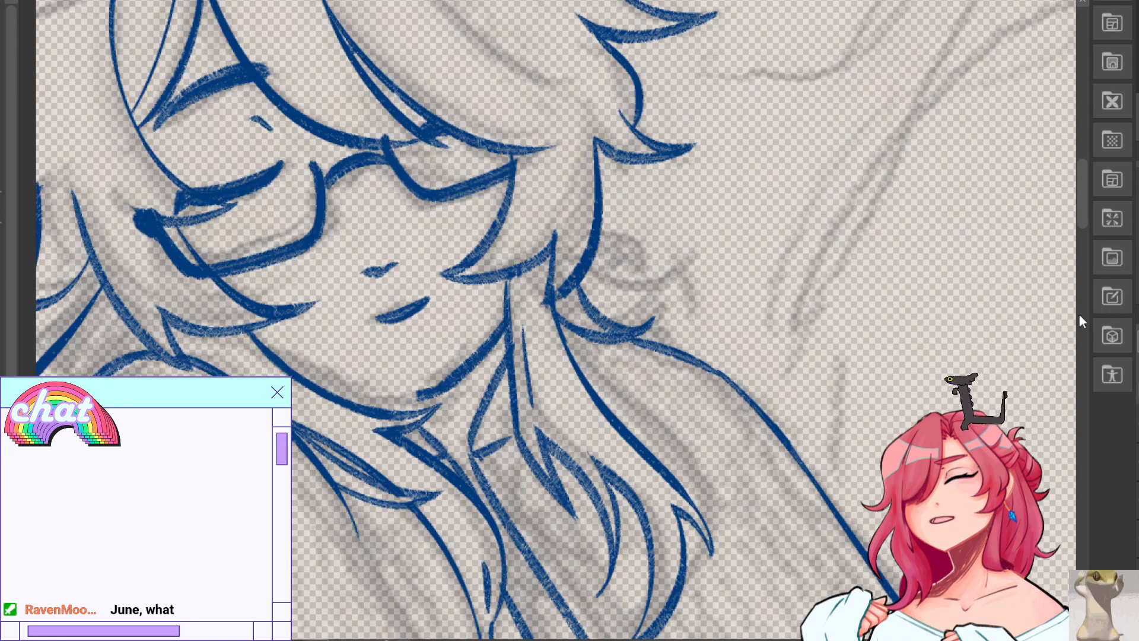
# Redraw the chin line in the normal view so it joins both sides of the jaw.
pyautogui.moveTo(300, 372); pyautogui.dragTo(436, 392)
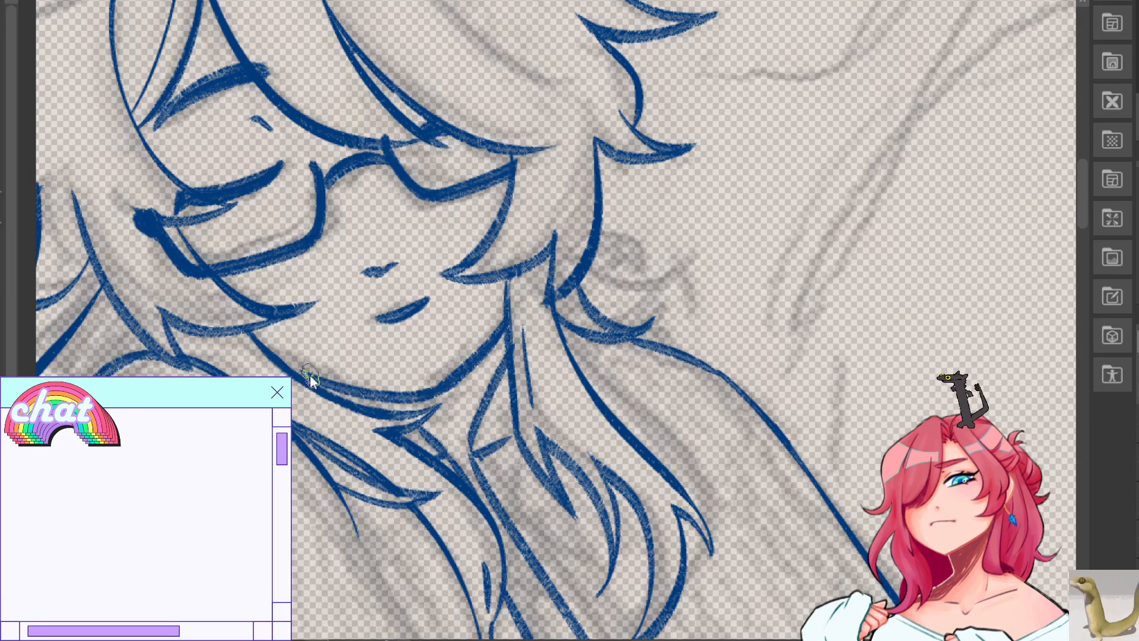
pyautogui.hotkey('ctrl', 'z')
pyautogui.moveTo(310, 381); pyautogui.dragTo(428, 394)
pyautogui.hotkey('ctrl', 'z')
pyautogui.moveTo(305, 377); pyautogui.dragTo(427, 394)
pyautogui.hotkey('ctrl', 'z')
pyautogui.moveTo(282, 361)
pyautogui.mouseDown()
pyautogui.moveTo(424, 384)
pyautogui.moveTo(339, 380)
pyautogui.moveTo(382, 395)
pyautogui.moveTo(431, 390)
pyautogui.mouseUp()
pyautogui.hotkey('ctrl', 'z')
pyautogui.moveTo(335, 387); pyautogui.dragTo(439, 392)
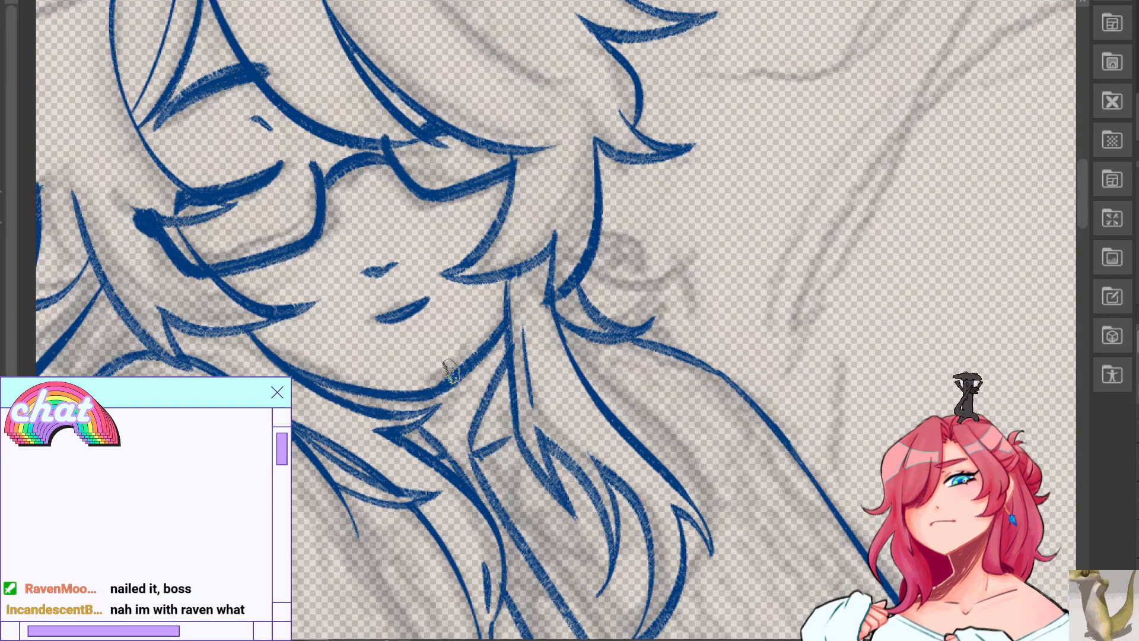
# Handwrite "If she breathes" in blue in the empty area beside the character's head.
pyautogui.moveTo(1055, 148)
pyautogui.mouseDown()
pyautogui.moveTo(47, 427)
pyautogui.moveTo(377, 294)
pyautogui.mouseUp()
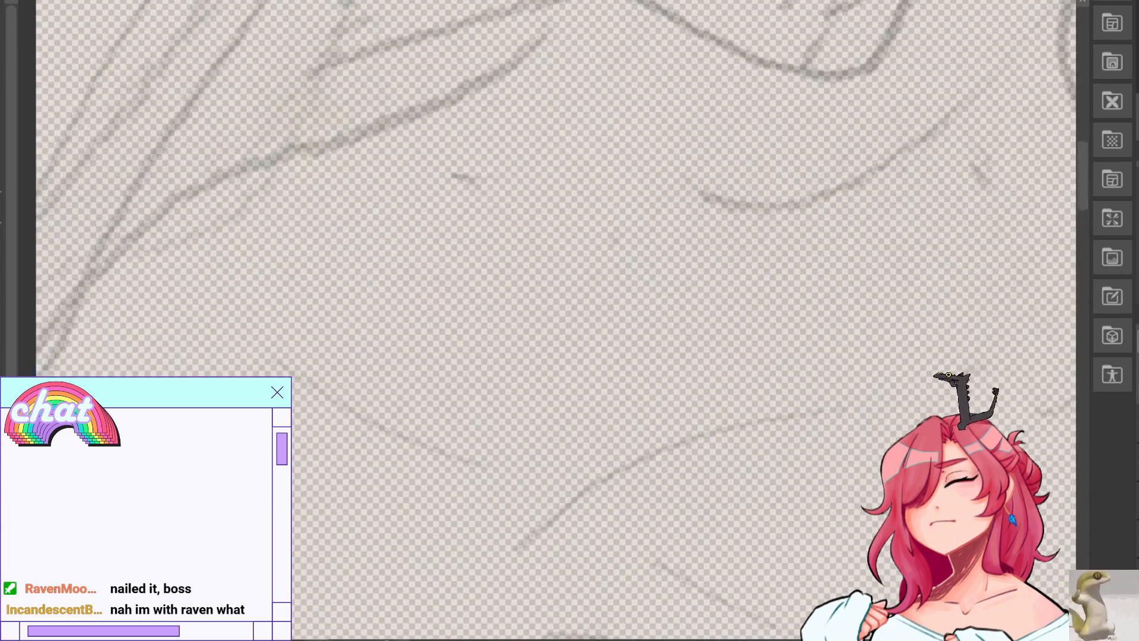
pyautogui.hotkey('ctrl', '-')
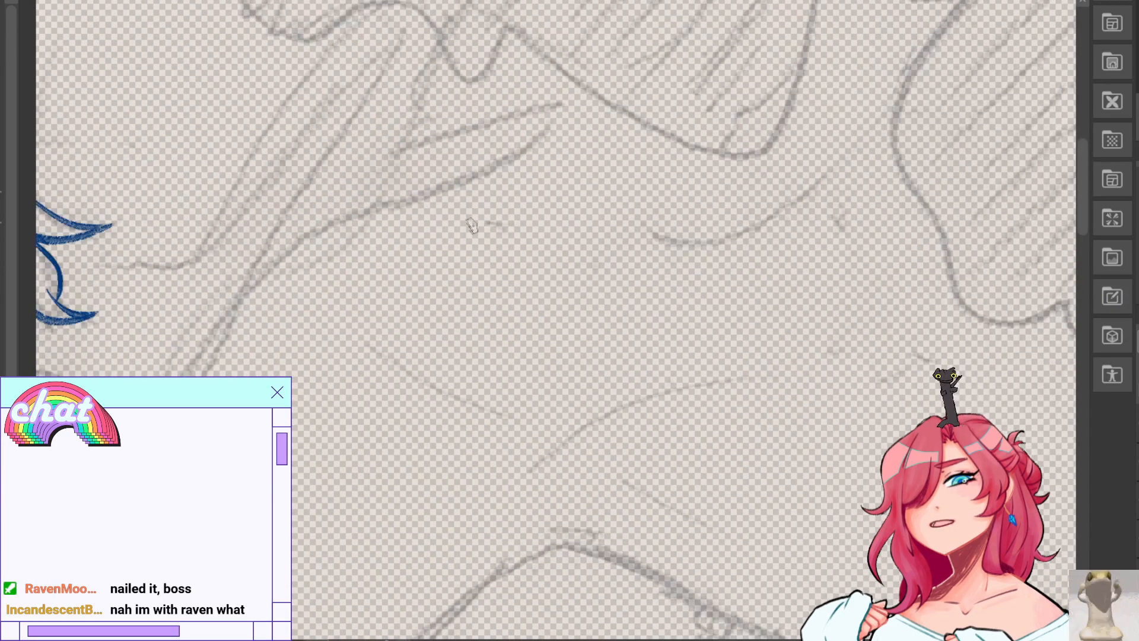
pyautogui.moveTo(348, 98); pyautogui.dragTo(358, 181)
pyautogui.moveTo(408, 102)
pyautogui.mouseDown()
pyautogui.moveTo(393, 92)
pyautogui.moveTo(392, 175)
pyautogui.mouseUp()
pyautogui.moveTo(377, 145); pyautogui.dragTo(416, 132)
pyautogui.moveTo(517, 100); pyautogui.dragTo(483, 161)
pyautogui.moveTo(522, 89)
pyautogui.mouseDown()
pyautogui.moveTo(537, 163)
pyautogui.moveTo(572, 147)
pyautogui.mouseUp()
pyautogui.moveTo(584, 139); pyautogui.dragTo(636, 140)
pyautogui.moveTo(679, 80)
pyautogui.mouseDown()
pyautogui.moveTo(688, 156)
pyautogui.moveTo(771, 119)
pyautogui.moveTo(802, 146)
pyautogui.mouseUp()
pyautogui.click(779, 135)
pyautogui.moveTo(854, 118); pyautogui.dragTo(866, 153)
pyautogui.moveTo(878, 95); pyautogui.dragTo(937, 152)
pyautogui.moveTo(949, 128)
pyautogui.mouseDown()
pyautogui.moveTo(973, 118)
pyautogui.moveTo(982, 149)
pyautogui.mouseUp()
pyautogui.moveTo(1008, 106); pyautogui.dragTo(1008, 157)
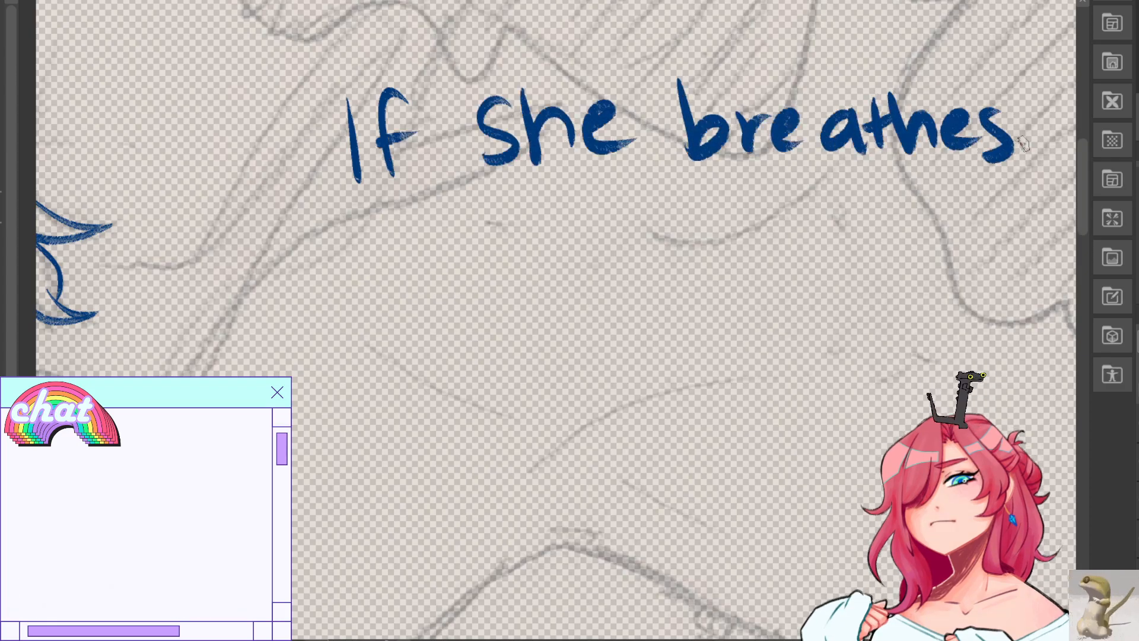
# Add a comma after the first handwritten line and write "she's a thot." beneath it.
pyautogui.moveTo(391, 224)
pyautogui.mouseDown()
pyautogui.moveTo(359, 279)
pyautogui.moveTo(419, 285)
pyautogui.mouseUp()
pyautogui.moveTo(412, 261); pyautogui.dragTo(442, 278)
pyautogui.moveTo(446, 256); pyautogui.dragTo(488, 270)
pyautogui.moveTo(496, 220); pyautogui.dragTo(492, 238)
pyautogui.moveTo(536, 222); pyautogui.dragTo(511, 280)
pyautogui.moveTo(617, 220)
pyautogui.mouseDown()
pyautogui.moveTo(636, 235)
pyautogui.moveTo(643, 270)
pyautogui.mouseUp()
pyautogui.moveTo(750, 196)
pyautogui.mouseDown()
pyautogui.moveTo(757, 264)
pyautogui.moveTo(789, 227)
pyautogui.mouseUp()
pyautogui.moveTo(778, 200)
pyautogui.mouseDown()
pyautogui.moveTo(810, 261)
pyautogui.moveTo(840, 234)
pyautogui.mouseUp()
pyautogui.moveTo(871, 205)
pyautogui.mouseDown()
pyautogui.moveTo(873, 262)
pyautogui.moveTo(903, 221)
pyautogui.mouseUp()
pyautogui.moveTo(719, 274)
pyautogui.mouseDown()
pyautogui.moveTo(899, 174)
pyautogui.moveTo(723, 270)
pyautogui.moveTo(744, 224)
pyautogui.mouseUp()
pyautogui.hotkey('ctrl', 'z')
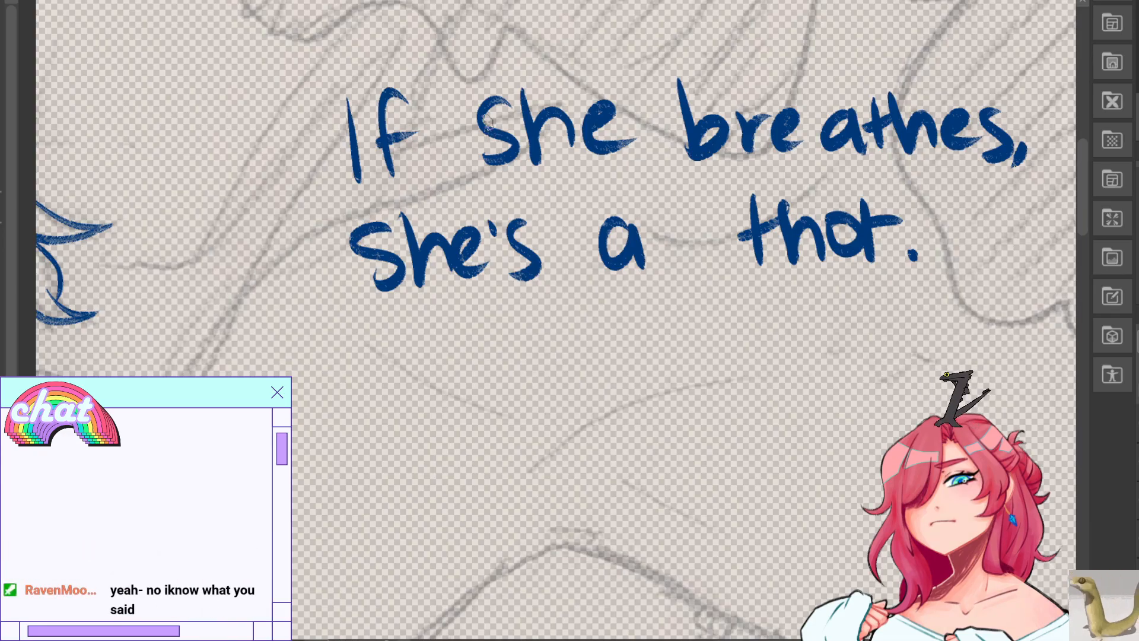
# Erase the "s" before "he" in both handwritten lines and the "'s" ending in the second line.
pyautogui.moveTo(485, 95)
pyautogui.mouseDown()
pyautogui.moveTo(487, 141)
pyautogui.moveTo(532, 159)
pyautogui.mouseUp()
pyautogui.moveTo(341, 213)
pyautogui.mouseDown()
pyautogui.moveTo(364, 231)
pyautogui.moveTo(389, 306)
pyautogui.moveTo(391, 261)
pyautogui.mouseUp()
pyautogui.moveTo(495, 222)
pyautogui.mouseDown()
pyautogui.moveTo(531, 295)
pyautogui.moveTo(534, 215)
pyautogui.mouseUp()
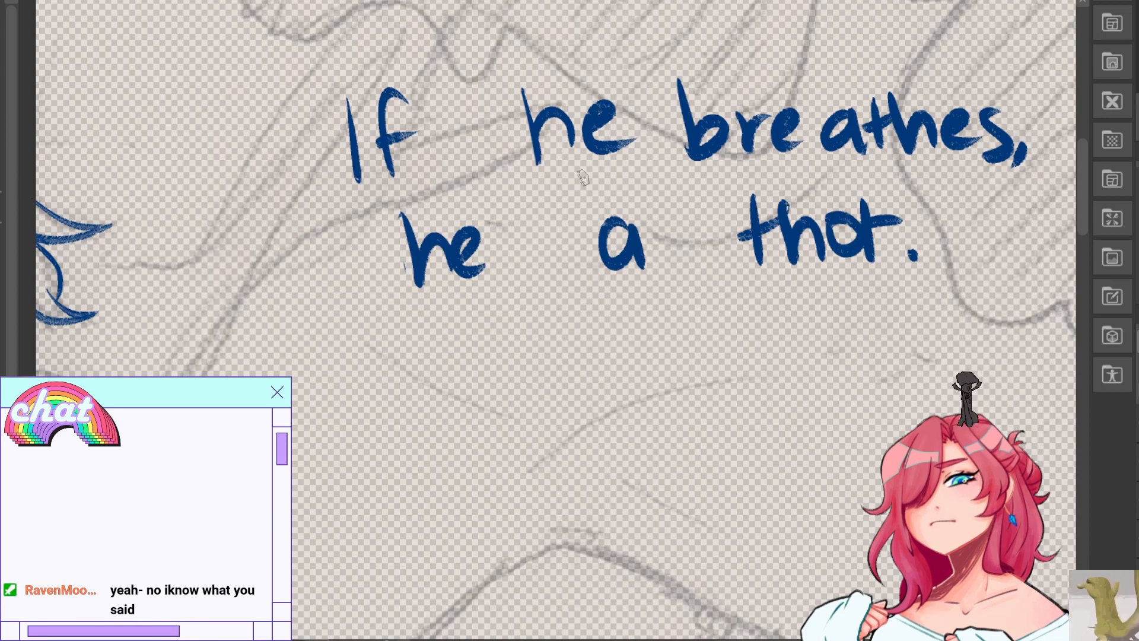
# Hand-letter the additions that turn "he" into "they" in the first line and into "the" in the second.
pyautogui.moveTo(482, 99); pyautogui.dragTo(516, 173)
pyautogui.moveTo(470, 130); pyautogui.dragTo(526, 113)
pyautogui.moveTo(626, 108)
pyautogui.mouseDown()
pyautogui.moveTo(644, 146)
pyautogui.moveTo(638, 185)
pyautogui.moveTo(653, 160)
pyautogui.moveTo(640, 202)
pyautogui.mouseUp()
pyautogui.hotkey('ctrl', 'z')
pyautogui.hotkey('ctrl', 'z')
pyautogui.moveTo(368, 209)
pyautogui.mouseDown()
pyautogui.moveTo(394, 300)
pyautogui.moveTo(405, 263)
pyautogui.mouseUp()
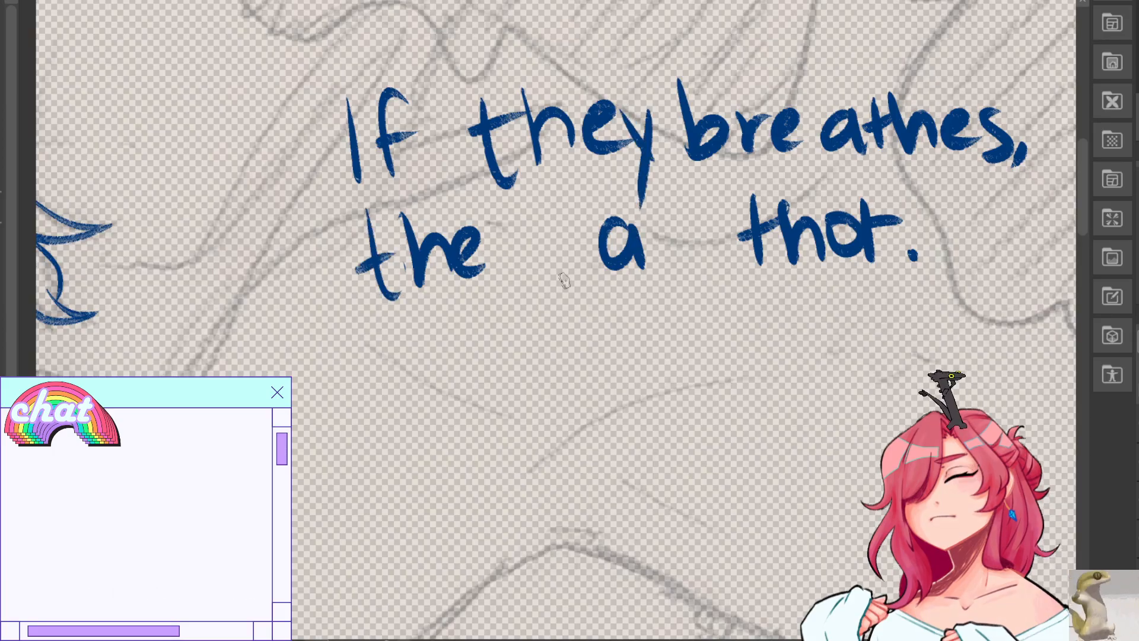
# Complete "theyre" in the second line, scribble out the "a", and replace "thot" with "GAY".
pyautogui.moveTo(490, 231)
pyautogui.mouseDown()
pyautogui.moveTo(511, 231)
pyautogui.moveTo(496, 326)
pyautogui.mouseUp()
pyautogui.moveTo(517, 274)
pyautogui.mouseDown()
pyautogui.moveTo(538, 233)
pyautogui.moveTo(568, 252)
pyautogui.moveTo(659, 250)
pyautogui.mouseUp()
pyautogui.press('e')
pyautogui.moveTo(860, 205)
pyautogui.mouseDown()
pyautogui.moveTo(756, 219)
pyautogui.moveTo(791, 260)
pyautogui.moveTo(747, 204)
pyautogui.moveTo(879, 264)
pyautogui.mouseUp()
pyautogui.press('b')
pyautogui.moveTo(837, 223); pyautogui.dragTo(908, 218)
pyautogui.moveTo(949, 177); pyautogui.dragTo(932, 278)
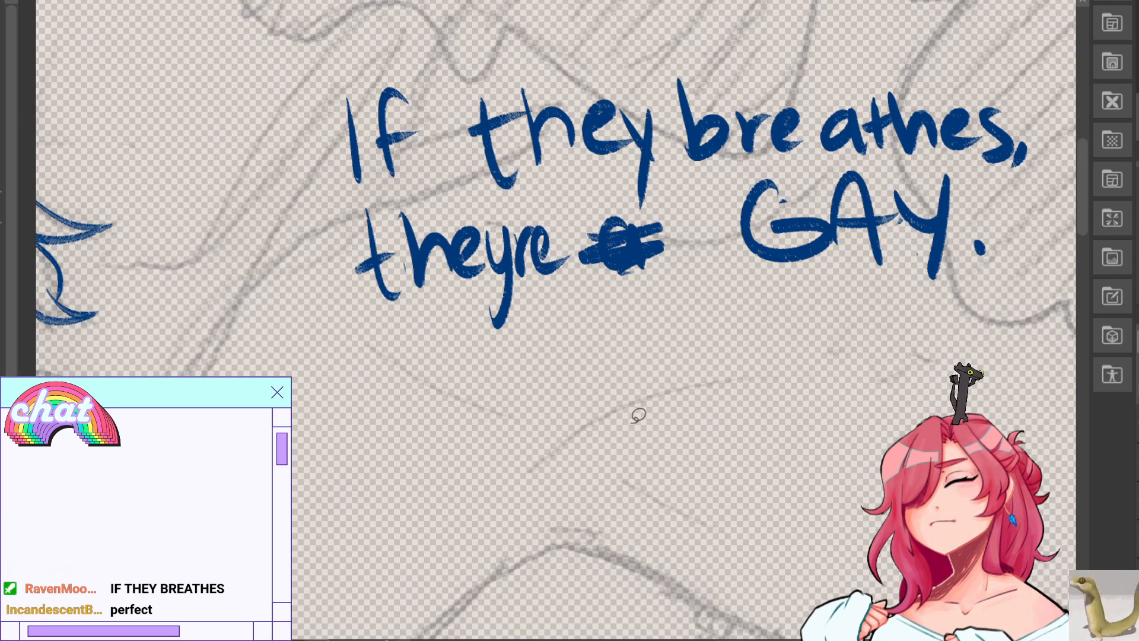
# Select all the handwritten lettering with a freehand selection, delete it, and clear the selection.
pyautogui.moveTo(380, 414)
pyautogui.mouseDown()
pyautogui.moveTo(1080, 48)
pyautogui.moveTo(343, 393)
pyautogui.moveTo(318, 389)
pyautogui.mouseUp()
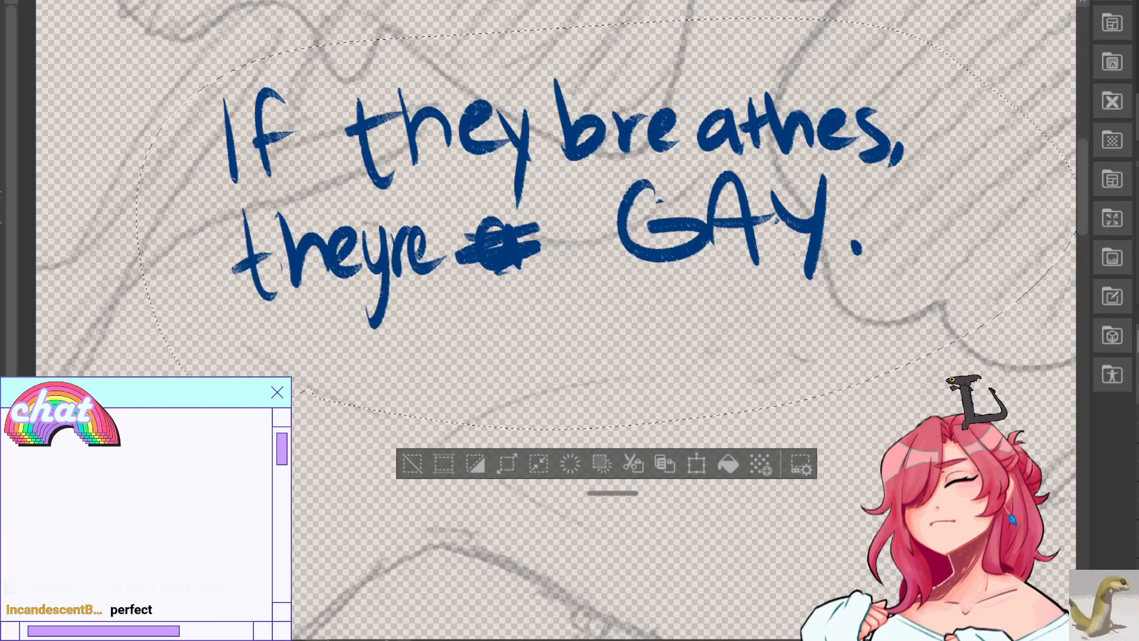
pyautogui.press('Delete')
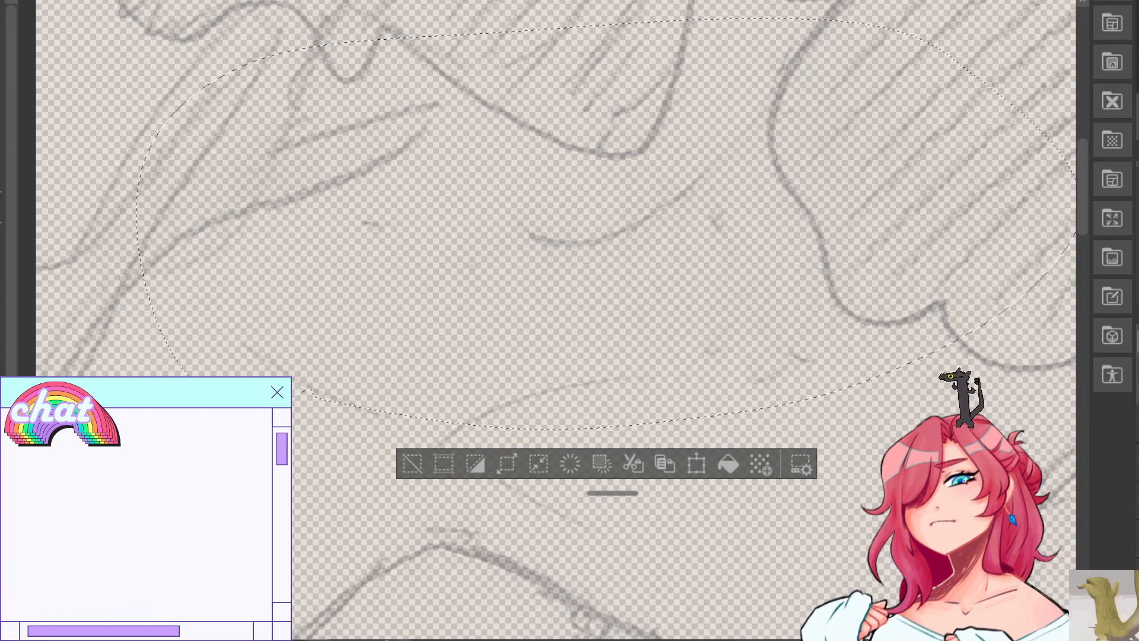
pyautogui.hotkey('ctrl', 'd')
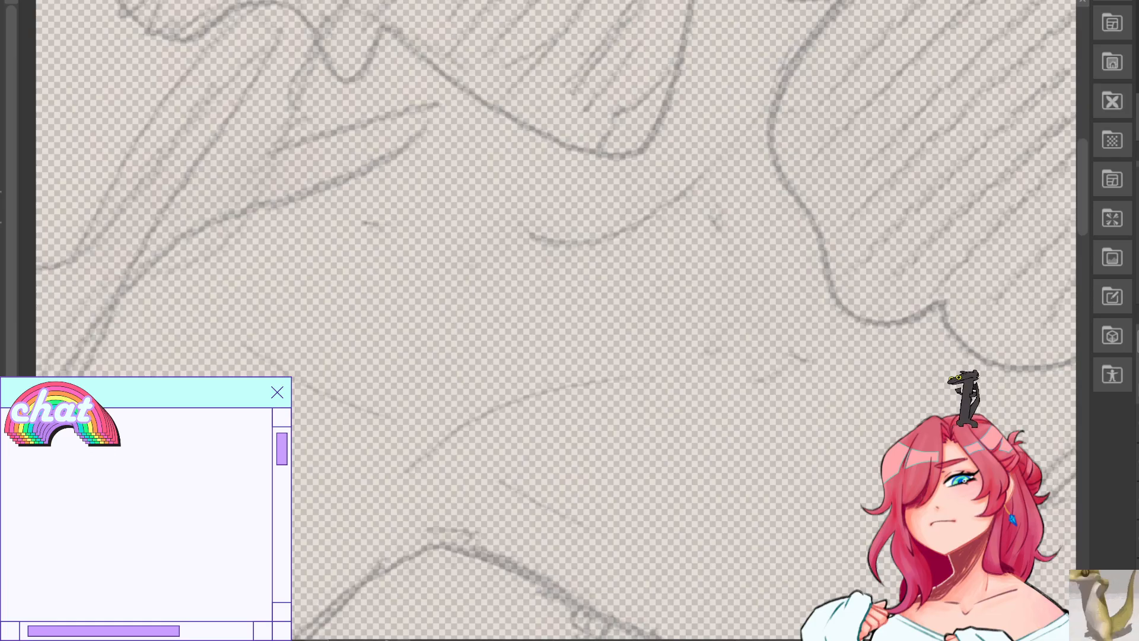
# Draw the first small lace crossing at the top of the shirt opening, just below the collar.
pyautogui.moveTo(249, 504)
pyautogui.mouseDown()
pyautogui.moveTo(866, 107)
pyautogui.moveTo(896, 246)
pyautogui.moveTo(860, 415)
pyautogui.mouseUp()
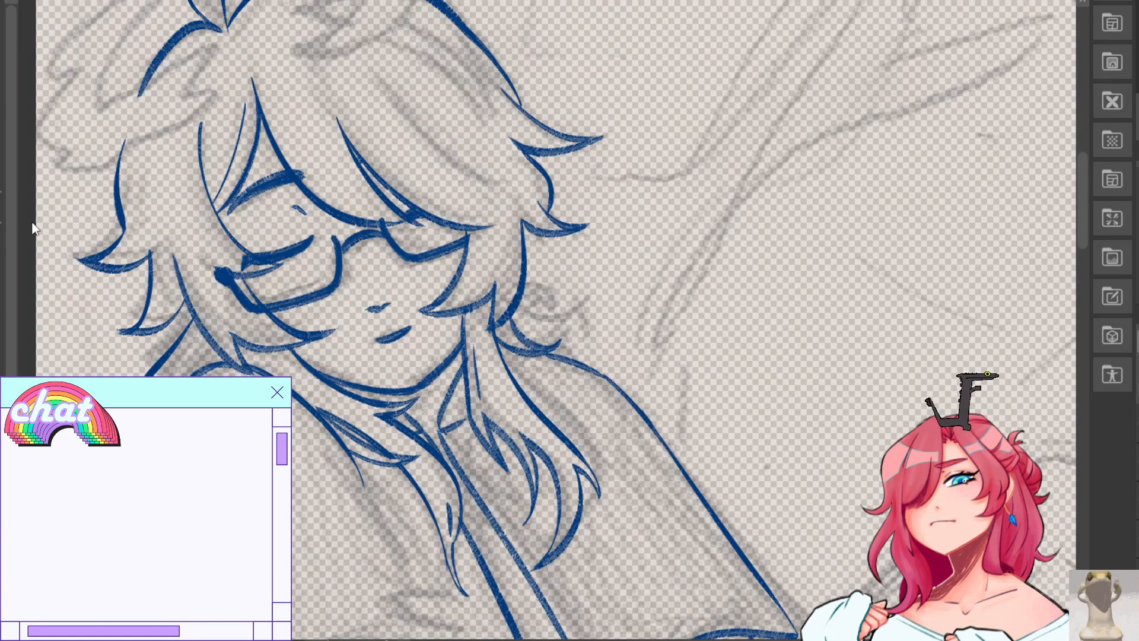
pyautogui.moveTo(593, 445); pyautogui.dragTo(571, 313)
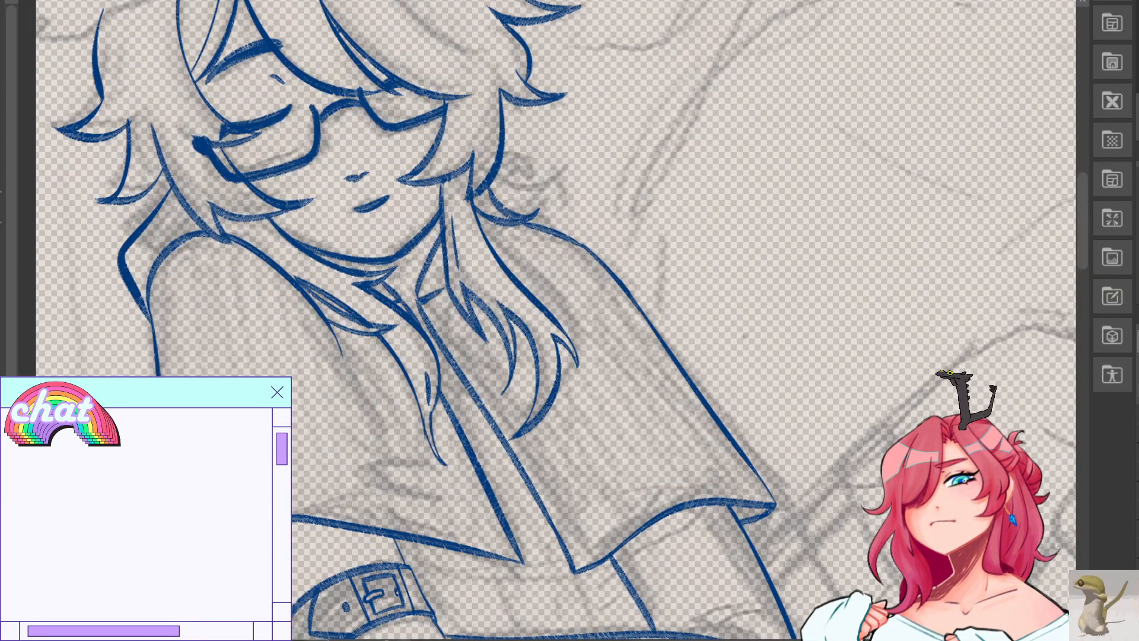
pyautogui.hotkey('ctrl', '+')
pyautogui.moveTo(569, 617); pyautogui.dragTo(667, 629)
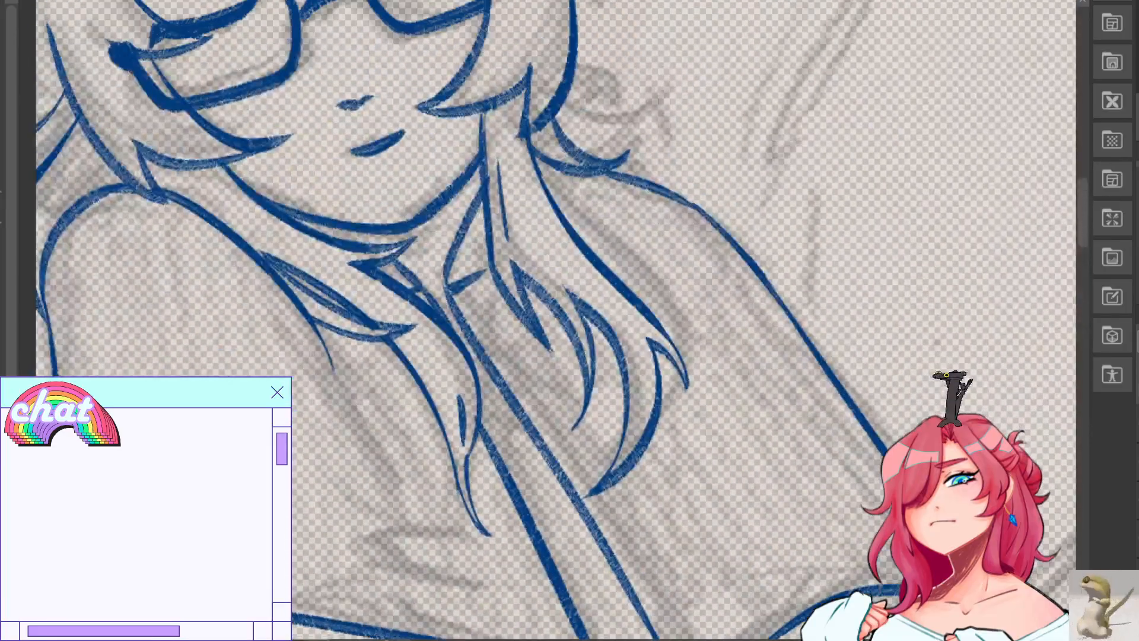
pyautogui.moveTo(483, 306)
pyautogui.mouseDown()
pyautogui.moveTo(487, 331)
pyautogui.moveTo(477, 308)
pyautogui.moveTo(448, 342)
pyautogui.mouseUp()
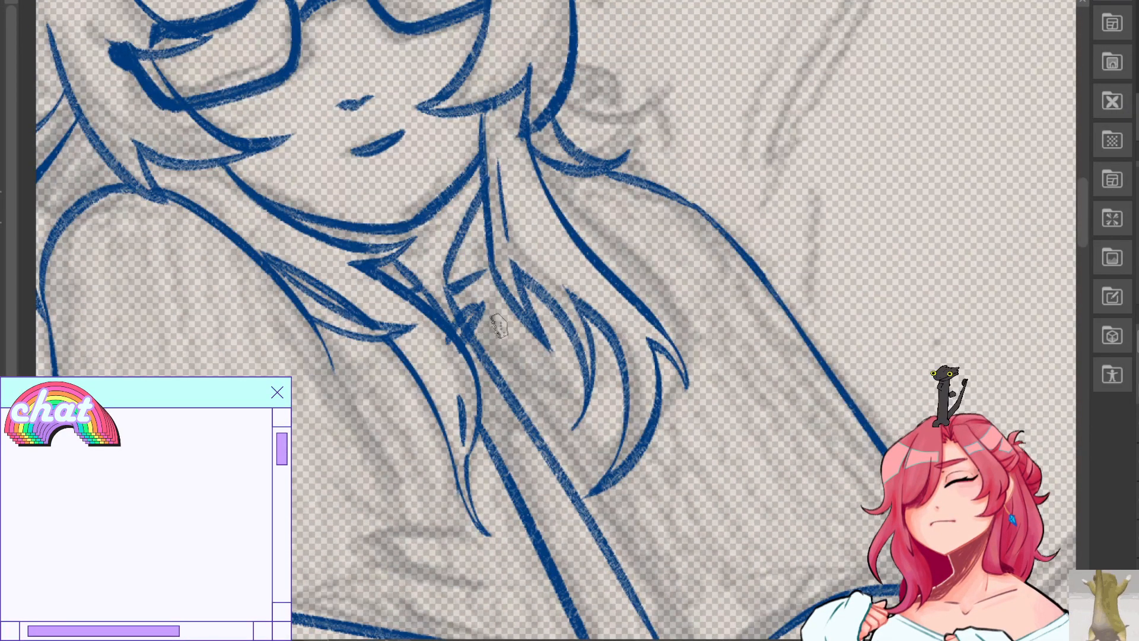
pyautogui.moveTo(475, 294)
pyautogui.mouseDown()
pyautogui.moveTo(489, 330)
pyautogui.moveTo(455, 339)
pyautogui.moveTo(483, 309)
pyautogui.moveTo(487, 379)
pyautogui.moveTo(473, 330)
pyautogui.moveTo(486, 316)
pyautogui.moveTo(496, 340)
pyautogui.mouseUp()
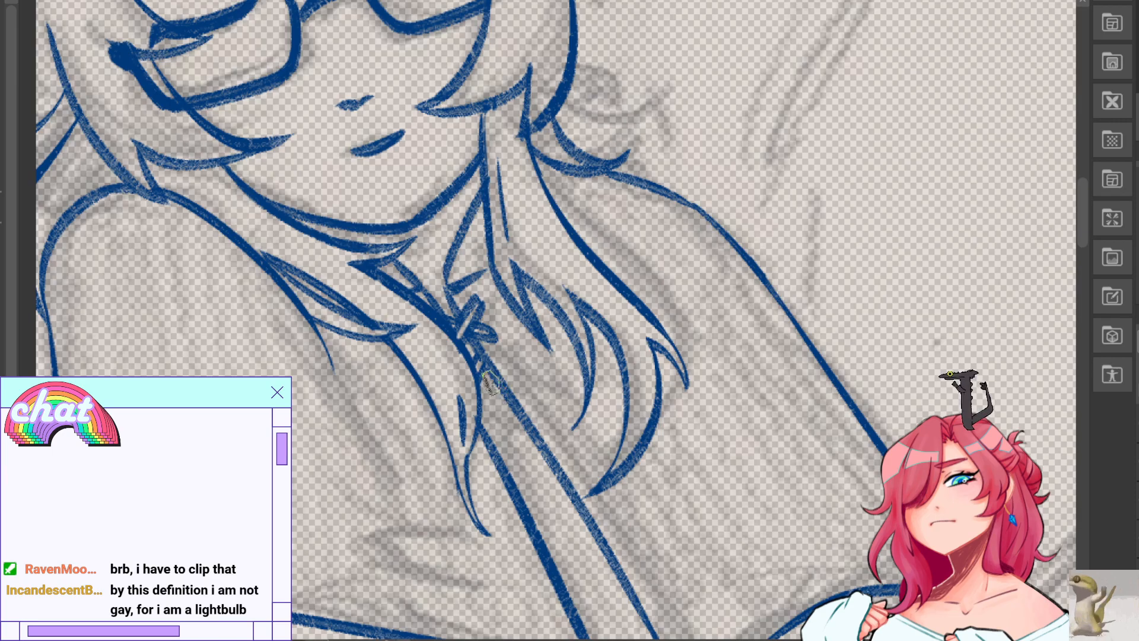
# Draw the lines beneath the first lace crossing and the sideways band of the second crossing.
pyautogui.hotkey('ctrl', 'z')
pyautogui.moveTo(480, 393)
pyautogui.mouseDown()
pyautogui.moveTo(535, 407)
pyautogui.moveTo(478, 408)
pyautogui.moveTo(532, 421)
pyautogui.mouseUp()
pyautogui.hotkey('ctrl', 'z')
pyautogui.hotkey('ctrl', 'z')
pyautogui.hotkey('ctrl', 'z')
pyautogui.moveTo(536, 403); pyautogui.dragTo(535, 421)
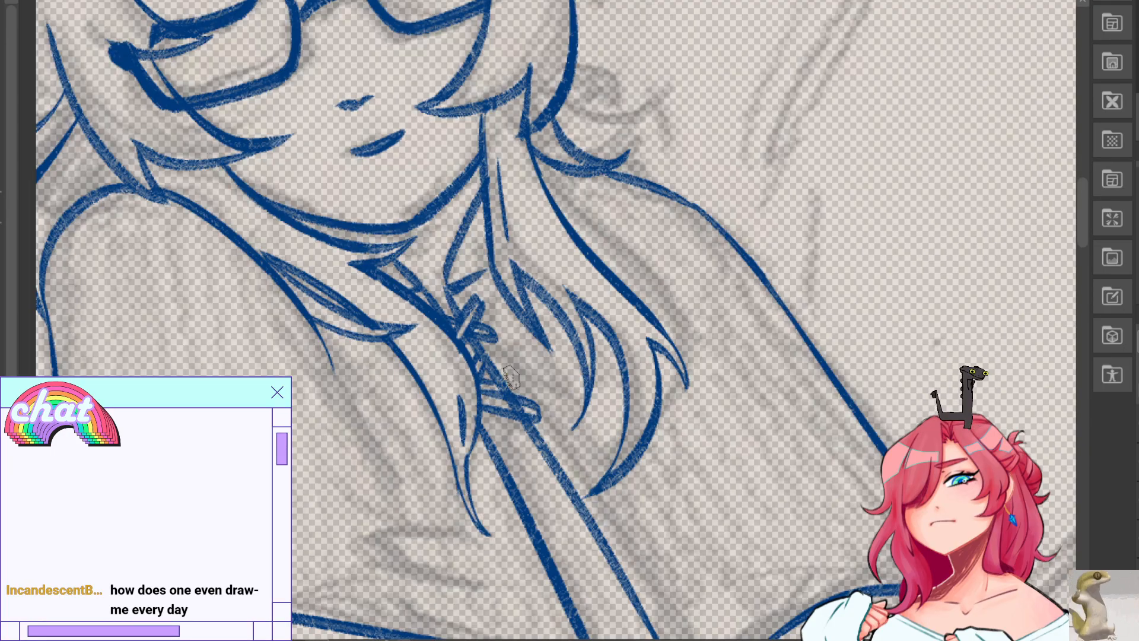
# Try several versions of the diagonal lace strand over the second crossing's sideways band.
pyautogui.hotkey('ctrl', 'z')
pyautogui.moveTo(508, 368); pyautogui.dragTo(501, 444)
pyautogui.hotkey('ctrl', 'z')
pyautogui.moveTo(502, 389); pyautogui.dragTo(489, 441)
pyautogui.hotkey('ctrl', 'z')
pyautogui.moveTo(505, 367); pyautogui.dragTo(498, 437)
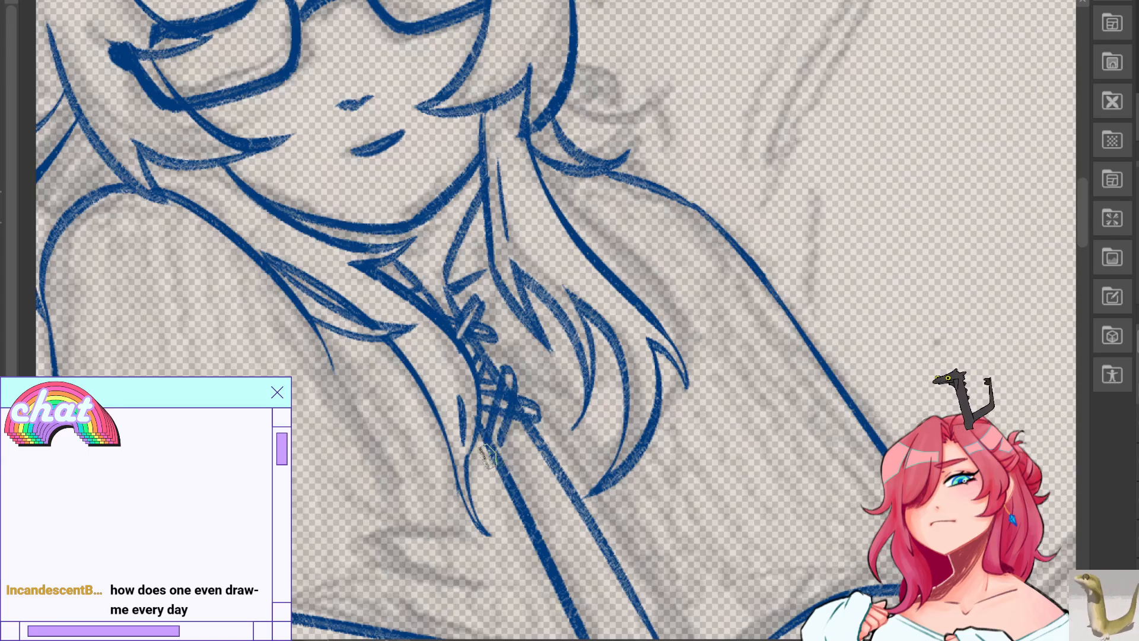
pyautogui.hotkey('ctrl', 'z')
pyautogui.moveTo(505, 383); pyautogui.dragTo(480, 456)
pyautogui.hotkey('ctrl', 'z')
pyautogui.hotkey('ctrl', 'z')
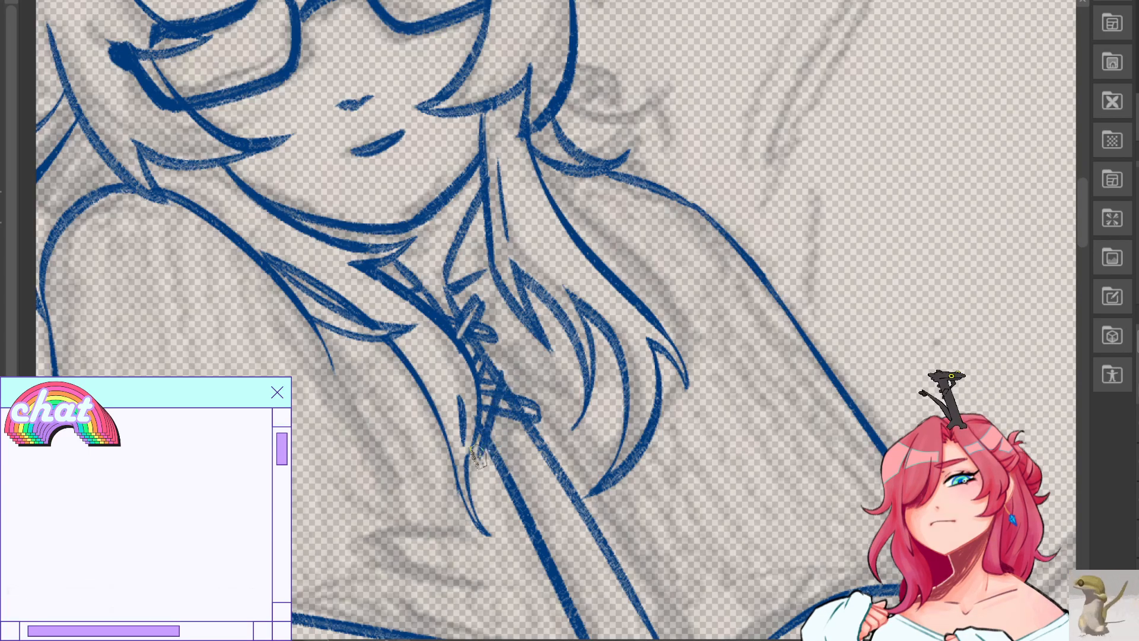
pyautogui.moveTo(506, 369); pyautogui.dragTo(481, 466)
pyautogui.hotkey('ctrl', 'z')
pyautogui.moveTo(513, 389); pyautogui.dragTo(482, 449)
pyautogui.hotkey('ctrl', 'z')
pyautogui.hotkey('ctrl', 'z')
pyautogui.hotkey('ctrl', 'z')
pyautogui.hotkey('ctrl', 'z')
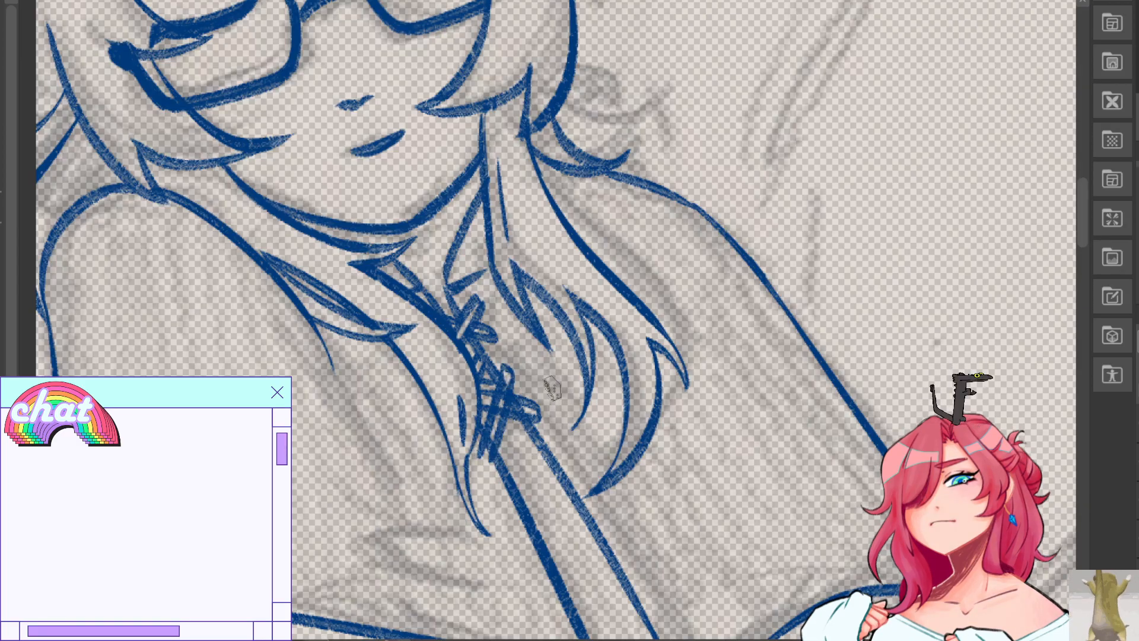
# Draw the second crossing's diagonal lace strand and erase the lines that run underneath it.
pyautogui.moveTo(509, 374); pyautogui.dragTo(476, 436)
pyautogui.hotkey('ctrl', 'z')
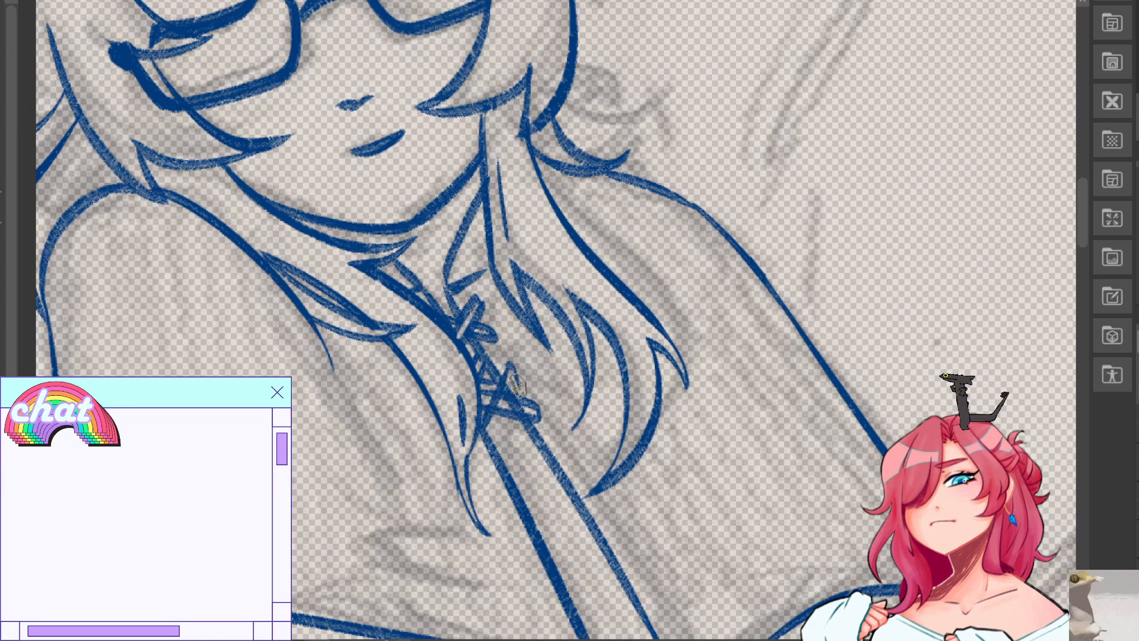
pyautogui.hotkey('ctrl', 'z')
pyautogui.moveTo(515, 369)
pyautogui.mouseDown()
pyautogui.moveTo(480, 448)
pyautogui.moveTo(521, 395)
pyautogui.moveTo(478, 440)
pyautogui.mouseUp()
pyautogui.hotkey('ctrl', 'z')
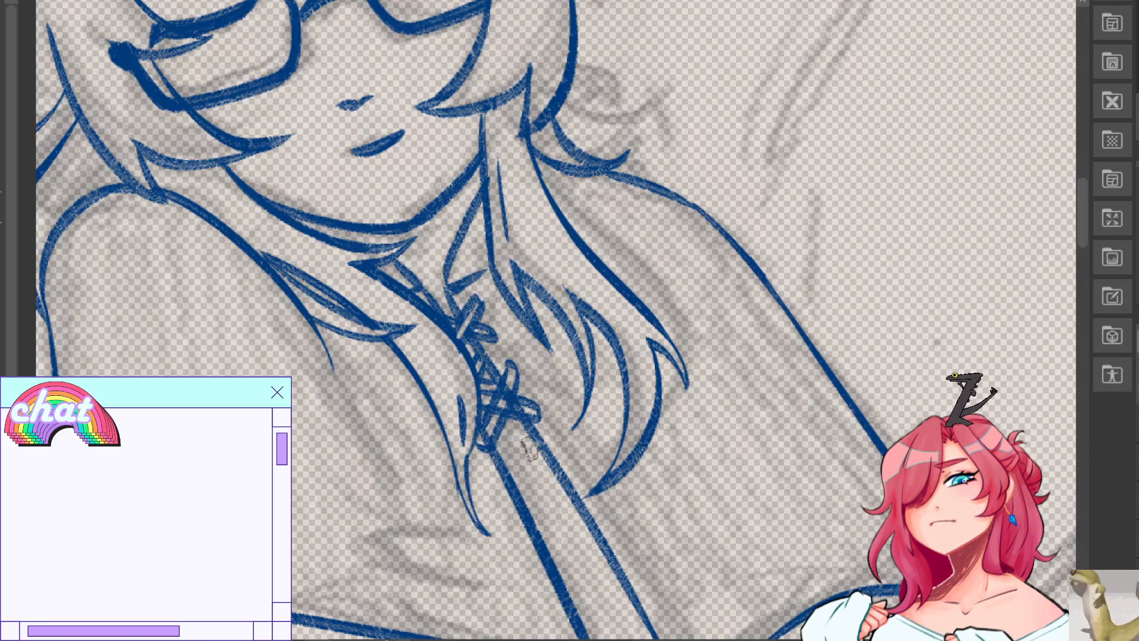
pyautogui.moveTo(508, 389); pyautogui.dragTo(494, 426)
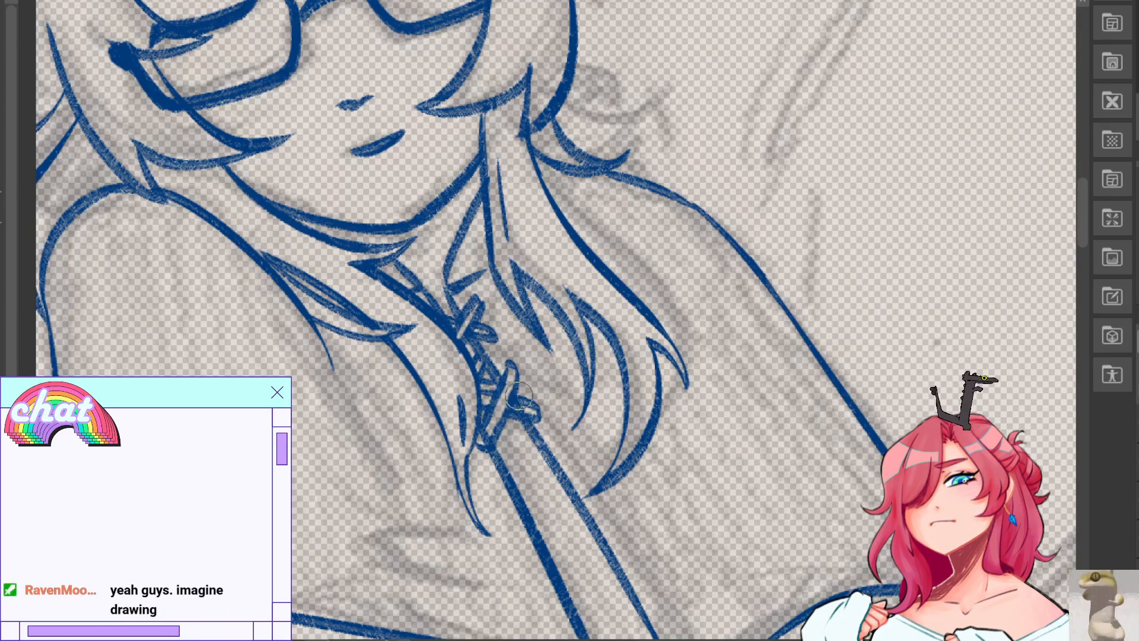
pyautogui.moveTo(511, 385); pyautogui.dragTo(493, 423)
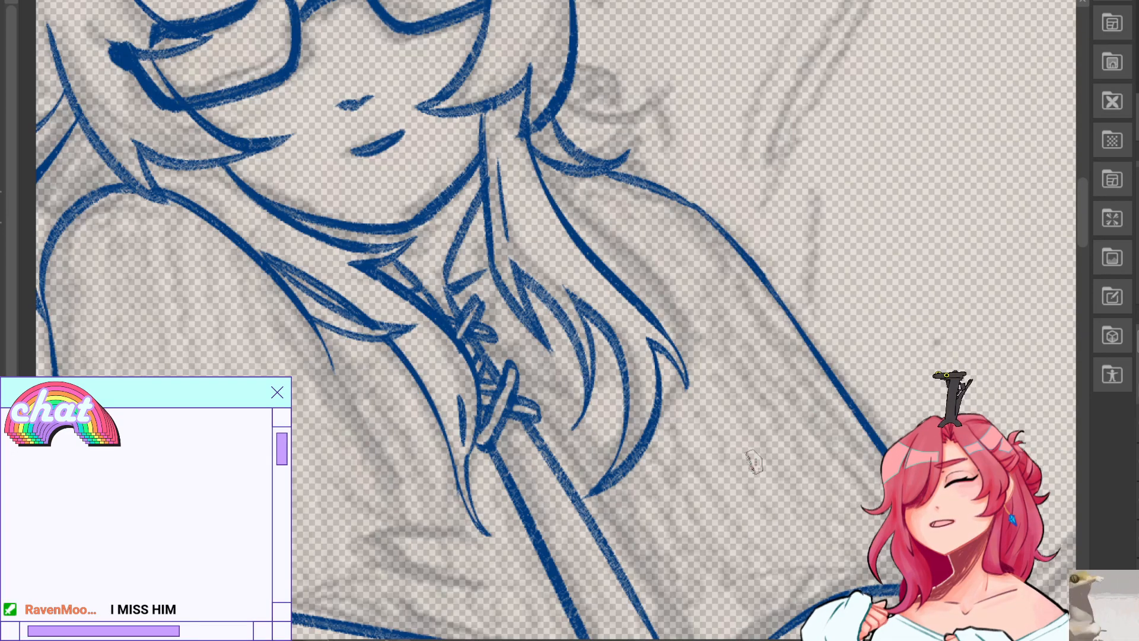
# Draw short cross lines between the shirt opening's edges just below the second lace crossing.
pyautogui.moveTo(853, 390)
pyautogui.mouseDown()
pyautogui.moveTo(752, 254)
pyautogui.moveTo(687, 290)
pyautogui.mouseUp()
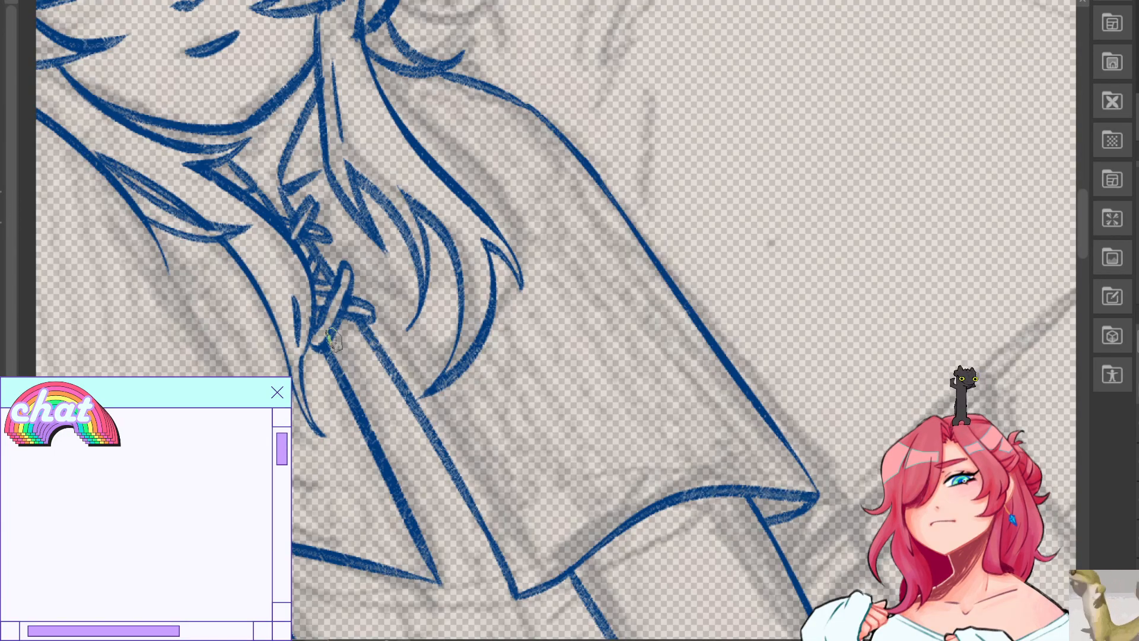
pyautogui.hotkey('ctrl', 'z')
pyautogui.moveTo(331, 342)
pyautogui.mouseDown()
pyautogui.moveTo(379, 352)
pyautogui.moveTo(337, 361)
pyautogui.moveTo(385, 364)
pyautogui.moveTo(398, 348)
pyautogui.moveTo(330, 354)
pyautogui.moveTo(385, 363)
pyautogui.moveTo(328, 320)
pyautogui.moveTo(356, 315)
pyautogui.moveTo(348, 368)
pyautogui.moveTo(366, 395)
pyautogui.moveTo(360, 313)
pyautogui.moveTo(328, 387)
pyautogui.moveTo(414, 394)
pyautogui.mouseUp()
pyautogui.hotkey('ctrl', 'z')
pyautogui.hotkey('ctrl', 'z')
pyautogui.hotkey('ctrl', 'z')
pyautogui.moveTo(332, 383); pyautogui.dragTo(419, 393)
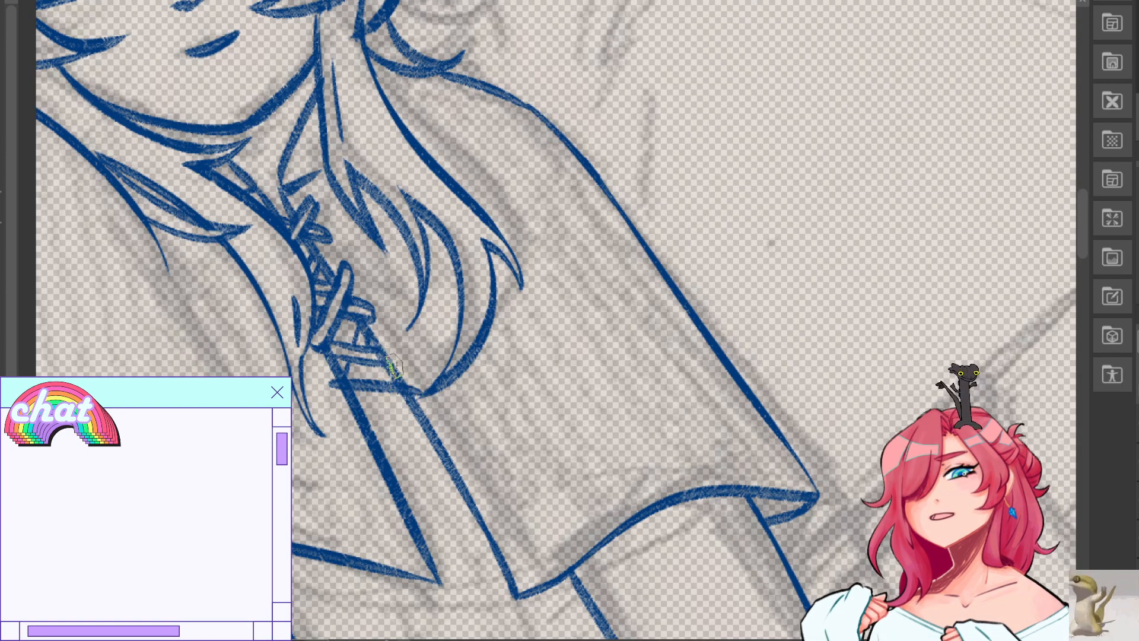
# Redraw the third lace crossing's sideways band so it spans both edges of the shirt opening.
pyautogui.hotkey('ctrl', 'z')
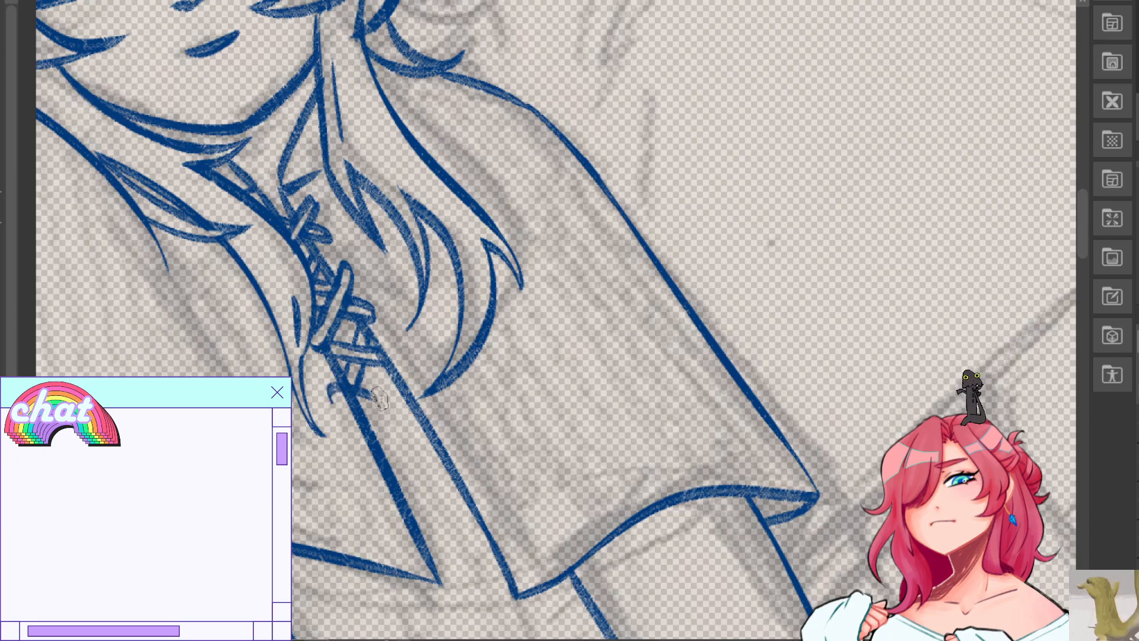
pyautogui.moveTo(333, 394)
pyautogui.mouseDown()
pyautogui.moveTo(422, 401)
pyautogui.moveTo(412, 408)
pyautogui.mouseUp()
pyautogui.hotkey('ctrl', 'z')
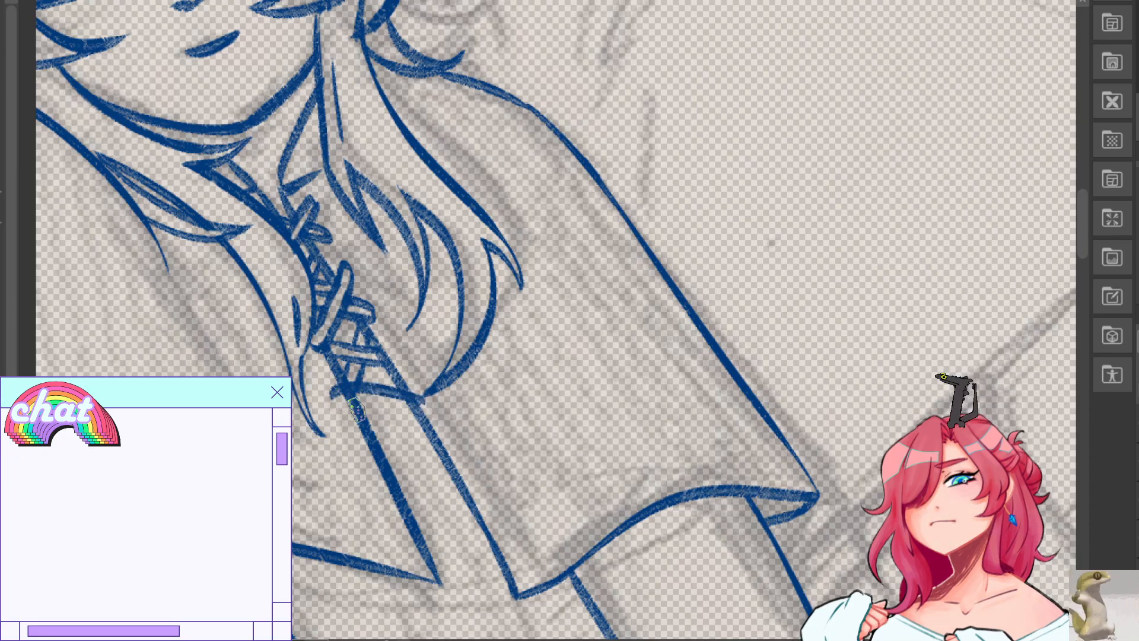
pyautogui.hotkey('ctrl', 'z')
pyautogui.hotkey('ctrl', 'z')
pyautogui.moveTo(334, 393)
pyautogui.mouseDown()
pyautogui.moveTo(429, 402)
pyautogui.moveTo(324, 383)
pyautogui.moveTo(436, 415)
pyautogui.mouseUp()
pyautogui.hotkey('ctrl', 'z')
pyautogui.hotkey('ctrl', 'z')
pyautogui.hotkey('ctrl', 'z')
pyautogui.moveTo(326, 385); pyautogui.dragTo(436, 414)
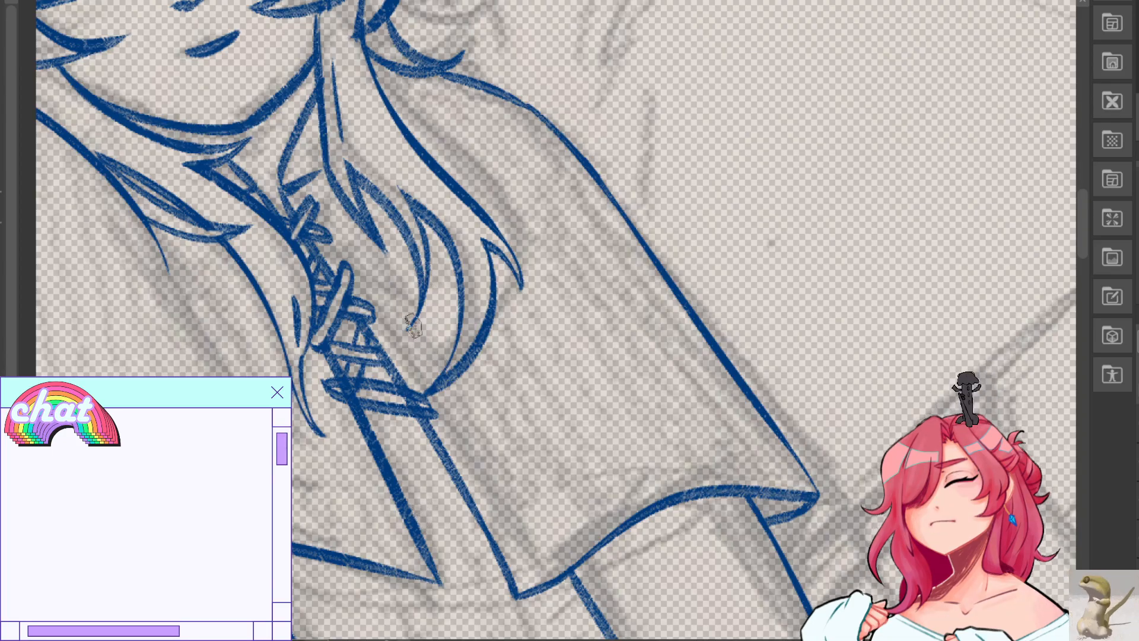
# Draw the third crossing's diagonal lace strand and erase the overlapping lines inside the crossing.
pyautogui.moveTo(391, 348)
pyautogui.mouseDown()
pyautogui.moveTo(402, 391)
pyautogui.moveTo(398, 346)
pyautogui.moveTo(398, 379)
pyautogui.moveTo(371, 428)
pyautogui.mouseUp()
pyautogui.hotkey('ctrl', 'z')
pyautogui.hotkey('ctrl', 'z')
pyautogui.hotkey('ctrl', 'z')
pyautogui.moveTo(394, 356)
pyautogui.mouseDown()
pyautogui.moveTo(358, 434)
pyautogui.moveTo(364, 424)
pyautogui.moveTo(358, 444)
pyautogui.moveTo(385, 450)
pyautogui.moveTo(362, 455)
pyautogui.mouseUp()
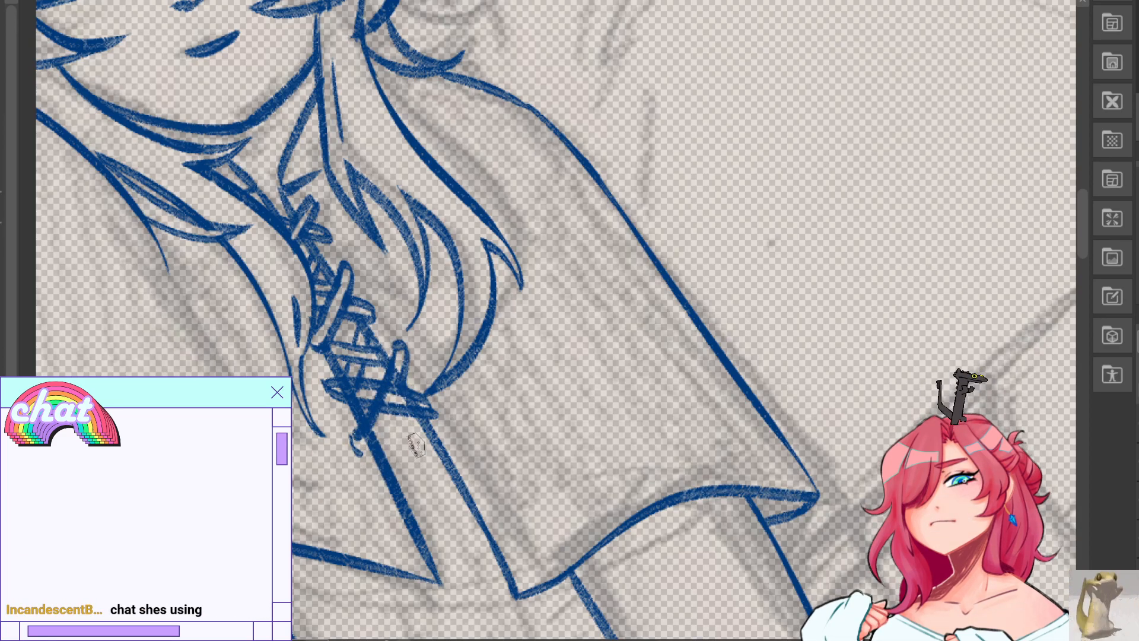
pyautogui.hotkey('ctrl', 'z')
pyautogui.moveTo(407, 354); pyautogui.dragTo(363, 455)
pyautogui.hotkey('ctrl', 'z')
pyautogui.press('e')
pyautogui.moveTo(397, 367); pyautogui.dragTo(359, 442)
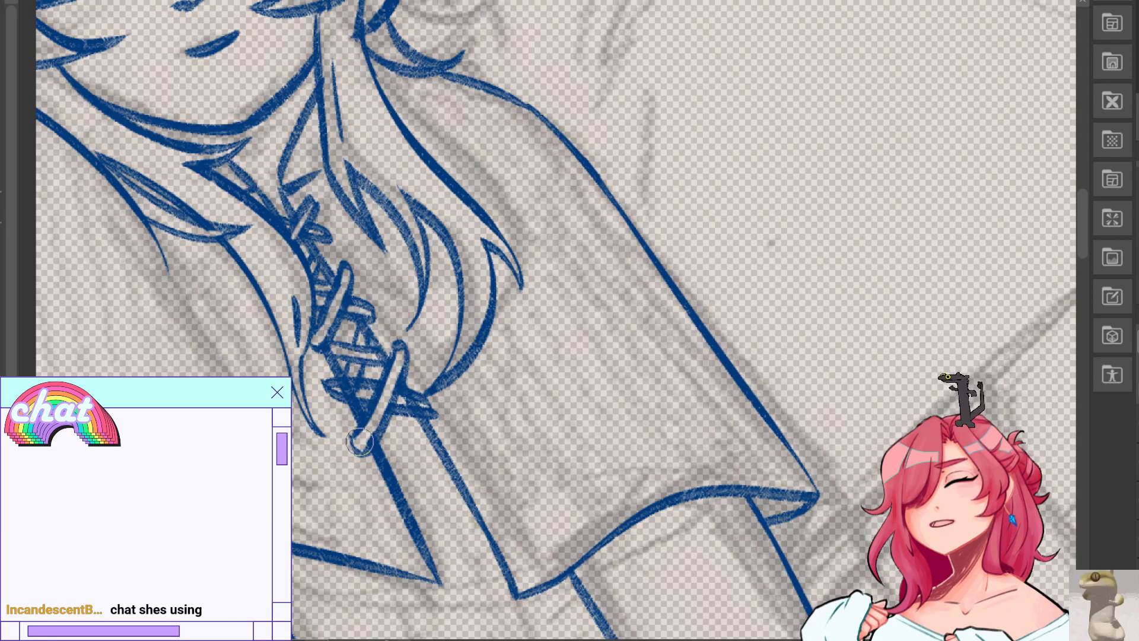
pyautogui.moveTo(337, 389); pyautogui.dragTo(370, 392)
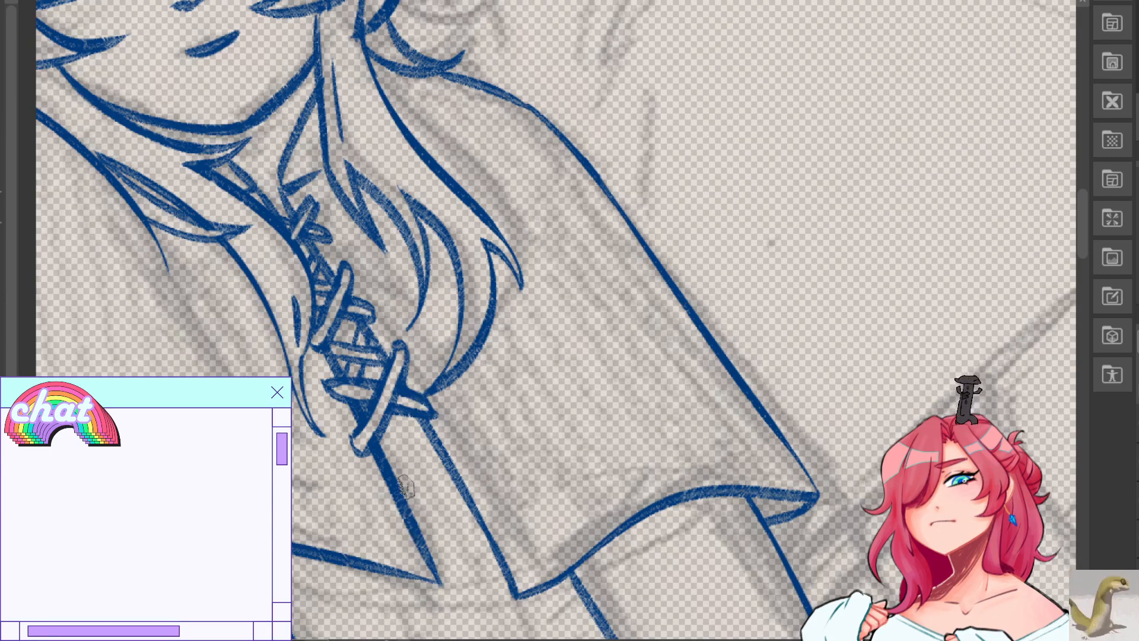
# Draw the cross lines below the third crossing and the sideways band of a fourth lace crossing.
pyautogui.moveTo(377, 437); pyautogui.dragTo(427, 450)
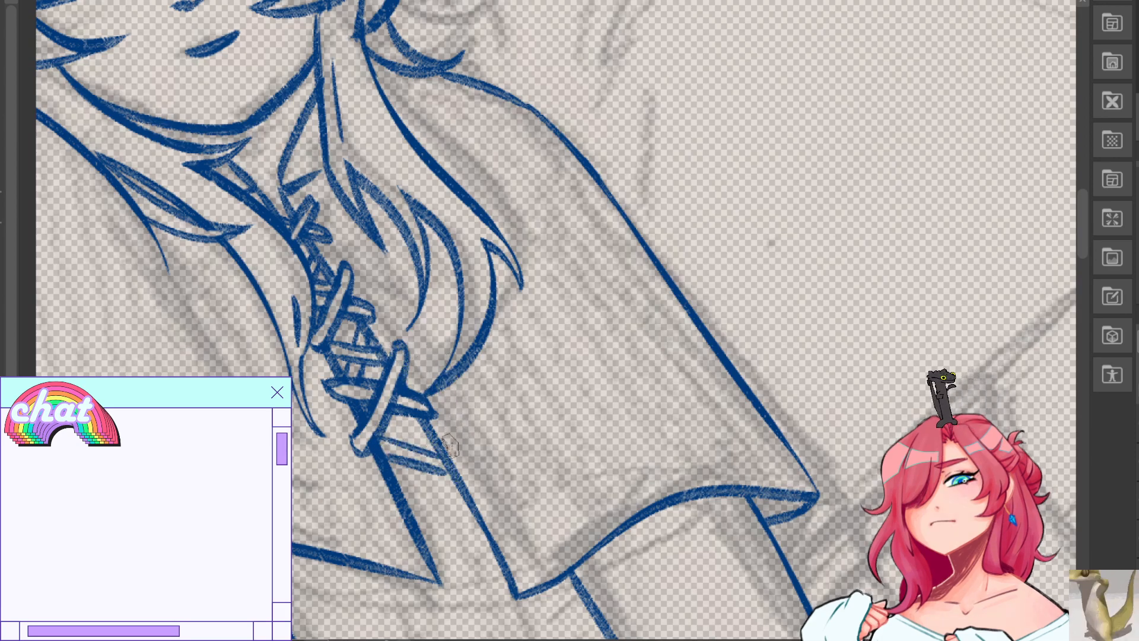
pyautogui.moveTo(414, 419)
pyautogui.mouseDown()
pyautogui.moveTo(411, 443)
pyautogui.moveTo(426, 420)
pyautogui.moveTo(420, 464)
pyautogui.moveTo(403, 473)
pyautogui.moveTo(421, 481)
pyautogui.moveTo(429, 431)
pyautogui.moveTo(408, 514)
pyautogui.moveTo(399, 465)
pyautogui.moveTo(396, 481)
pyautogui.moveTo(416, 469)
pyautogui.moveTo(384, 491)
pyautogui.moveTo(459, 509)
pyautogui.mouseUp()
pyautogui.hotkey('ctrl', 'z')
pyautogui.moveTo(381, 481)
pyautogui.mouseDown()
pyautogui.moveTo(459, 523)
pyautogui.moveTo(378, 486)
pyautogui.moveTo(485, 529)
pyautogui.mouseUp()
pyautogui.hotkey('ctrl', 'z')
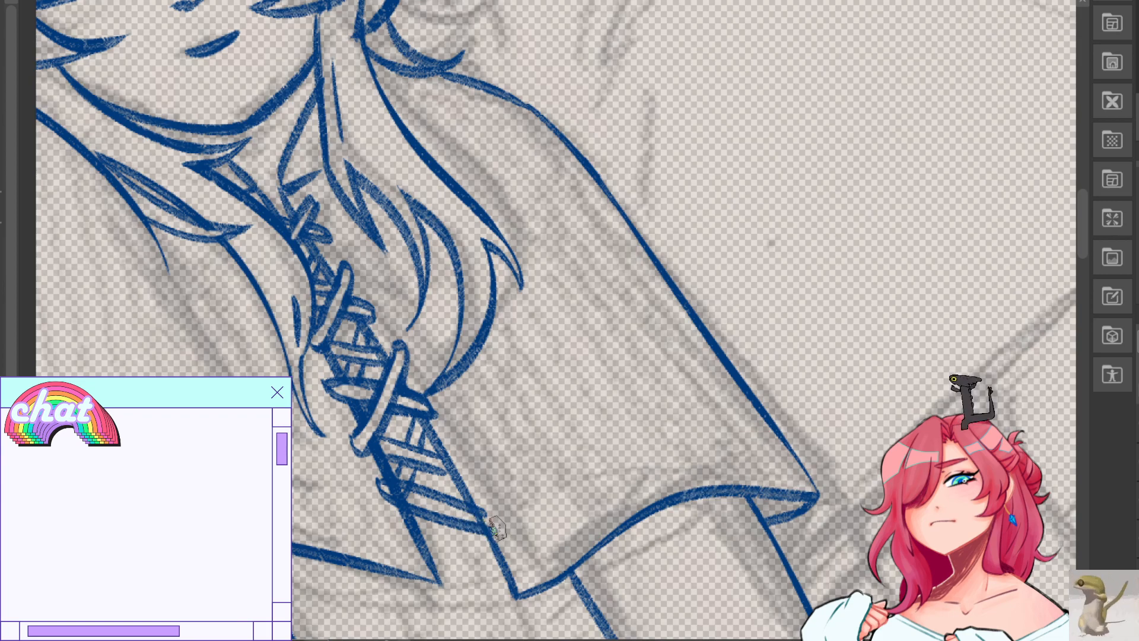
# Draw the fourth crossing's diagonal lace strand and erase the lines overlapping it.
pyautogui.moveTo(457, 459); pyautogui.dragTo(435, 547)
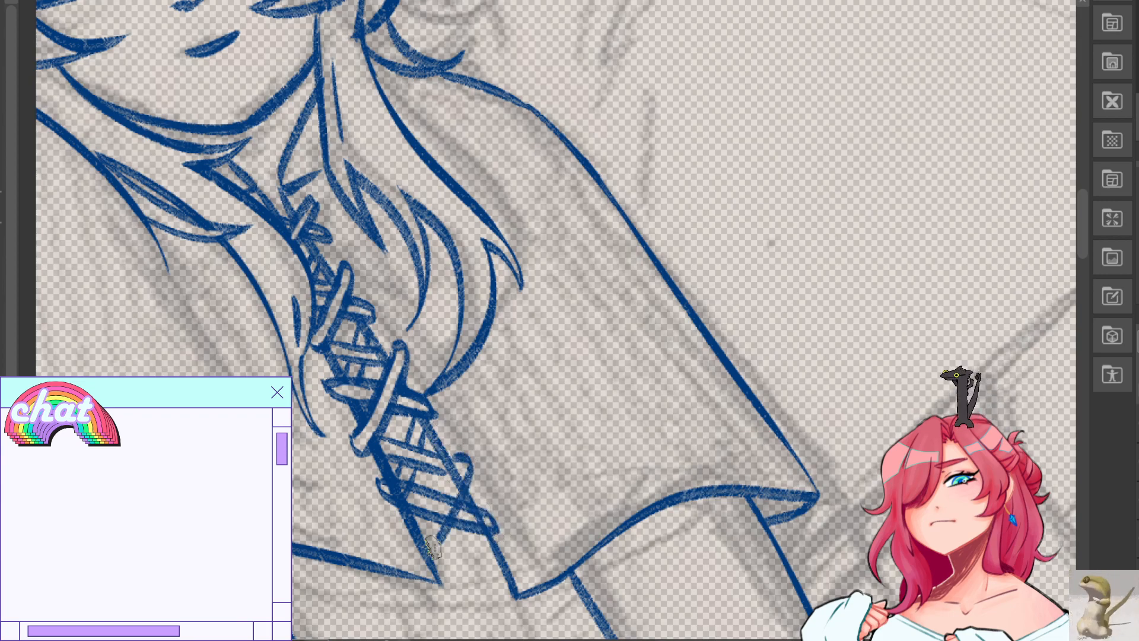
pyautogui.moveTo(456, 461)
pyautogui.mouseDown()
pyautogui.moveTo(412, 547)
pyautogui.moveTo(427, 553)
pyautogui.moveTo(415, 538)
pyautogui.moveTo(427, 561)
pyautogui.moveTo(414, 538)
pyautogui.moveTo(424, 556)
pyautogui.moveTo(435, 544)
pyautogui.moveTo(419, 552)
pyautogui.moveTo(462, 474)
pyautogui.mouseUp()
pyautogui.hotkey('ctrl', 'z')
pyautogui.hotkey('ctrl', 'z')
pyautogui.hotkey('ctrl', 'z')
pyautogui.press('e')
pyautogui.moveTo(436, 515); pyautogui.dragTo(424, 557)
pyautogui.press('b')
pyautogui.press('e')
pyautogui.moveTo(401, 464); pyautogui.dragTo(397, 488)
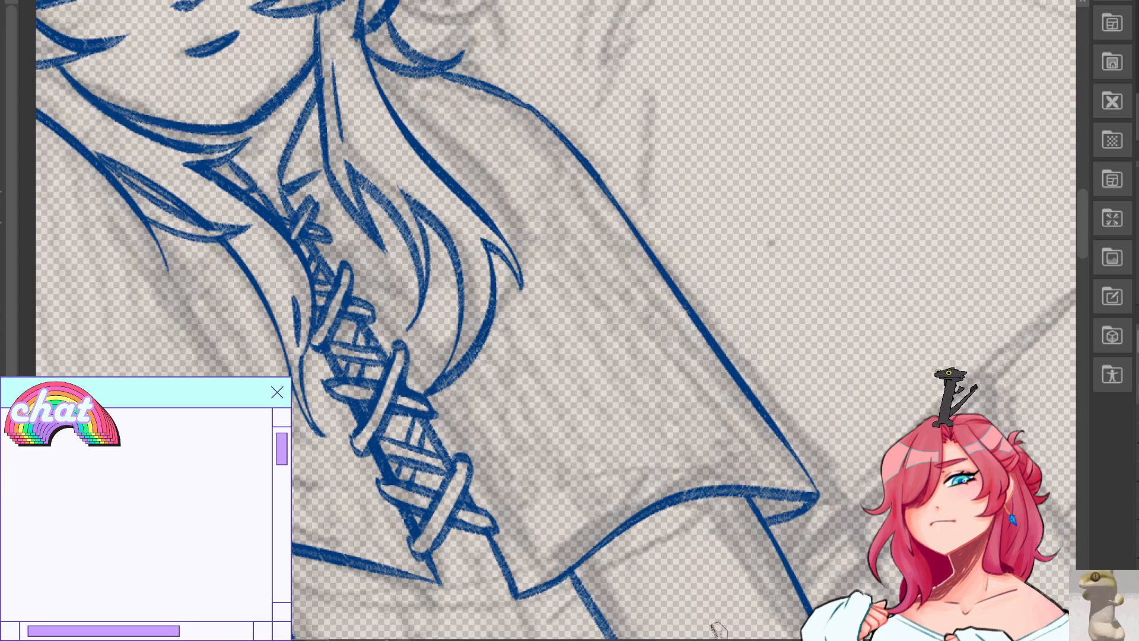
# Undo the fourth crossing's diagonal strand together with its erased overlaps.
pyautogui.moveTo(471, 523); pyautogui.dragTo(437, 455)
pyautogui.hotkey('ctrl', 'z')
pyautogui.hotkey('ctrl', 'z')
pyautogui.hotkey('ctrl', 'z')
pyautogui.hotkey('ctrl', 'z')
pyautogui.hotkey('ctrl', 'z')
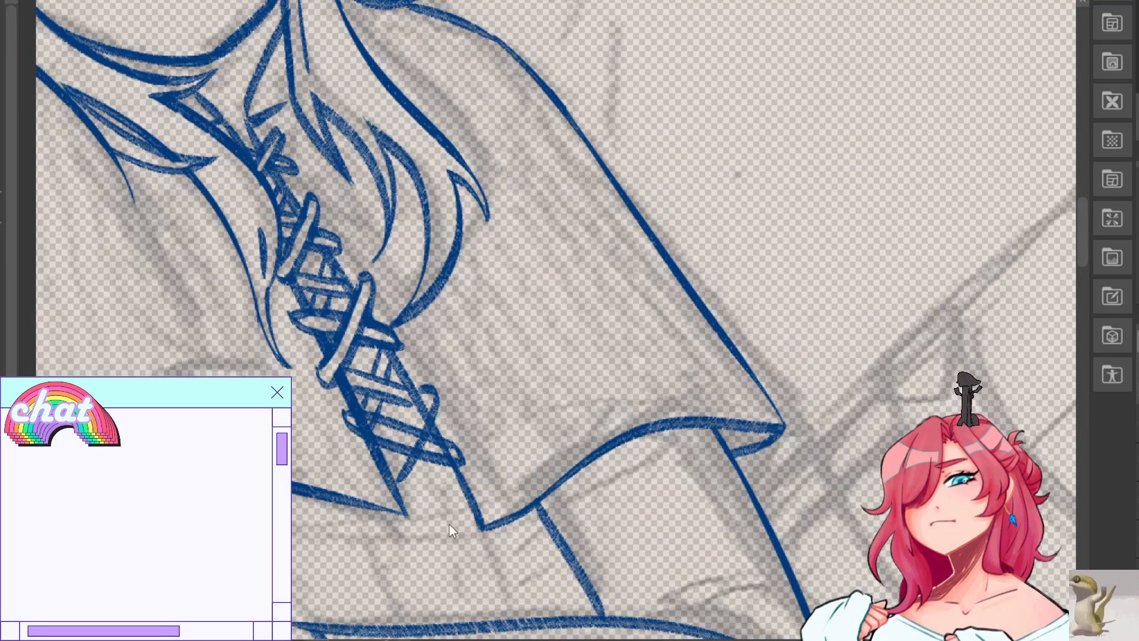
pyautogui.hotkey('ctrl', 'z')
pyautogui.hotkey('ctrl', 'z')
pyautogui.hotkey('ctrl', 'z')
# Try redrawing the fourth crossing's diagonal strand at a flatter angle across the band.
pyautogui.moveTo(432, 407)
pyautogui.mouseDown()
pyautogui.moveTo(379, 455)
pyautogui.moveTo(454, 420)
pyautogui.moveTo(439, 412)
pyautogui.moveTo(371, 457)
pyautogui.mouseUp()
pyautogui.hotkey('ctrl', 'z')
pyautogui.hotkey('ctrl', 'z')
pyautogui.moveTo(437, 409)
pyautogui.mouseDown()
pyautogui.moveTo(379, 453)
pyautogui.moveTo(424, 406)
pyautogui.moveTo(377, 468)
pyautogui.mouseUp()
pyautogui.hotkey('ctrl', 'z')
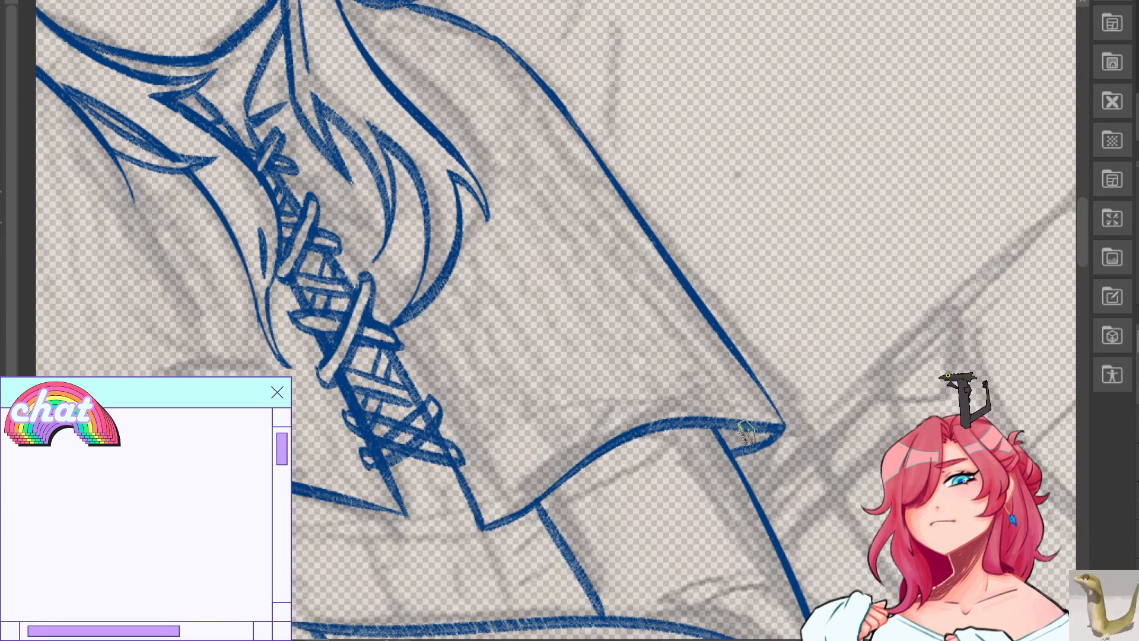
# Undo the whole fourth crossing and redraw the short cross lines just below the third crossing.
pyautogui.hotkey('ctrl', 'z')
pyautogui.hotkey('ctrl', 'z')
pyautogui.hotkey('ctrl', 'z')
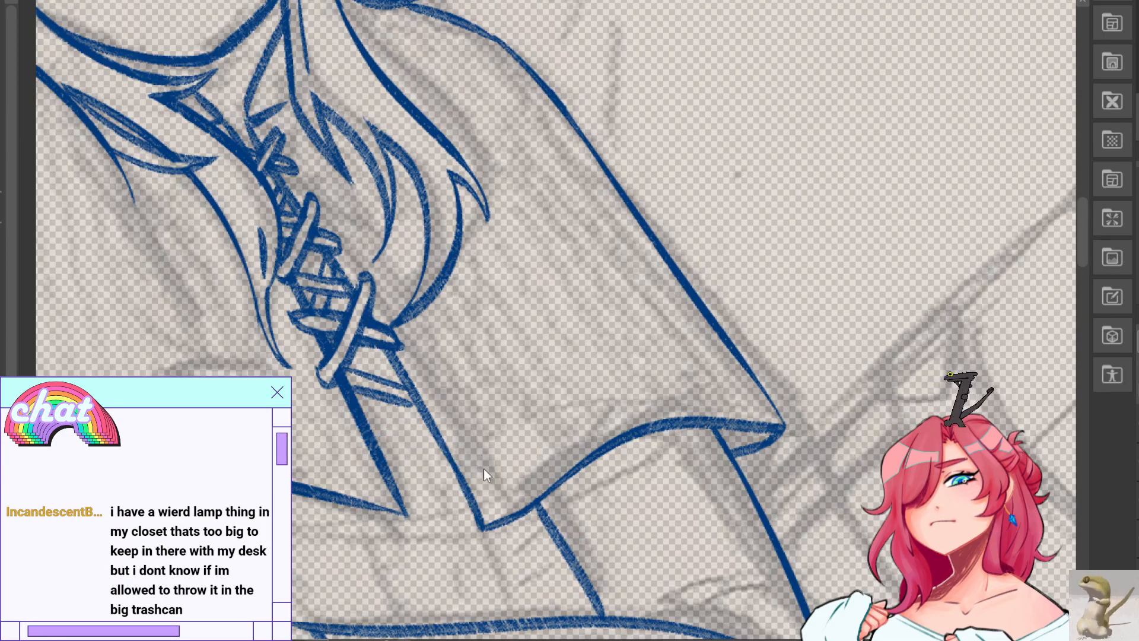
pyautogui.hotkey('ctrl', 'z')
pyautogui.hotkey('ctrl', 'z')
pyautogui.moveTo(351, 388)
pyautogui.mouseDown()
pyautogui.moveTo(410, 395)
pyautogui.moveTo(398, 375)
pyautogui.mouseUp()
pyautogui.hotkey('ctrl', 'z')
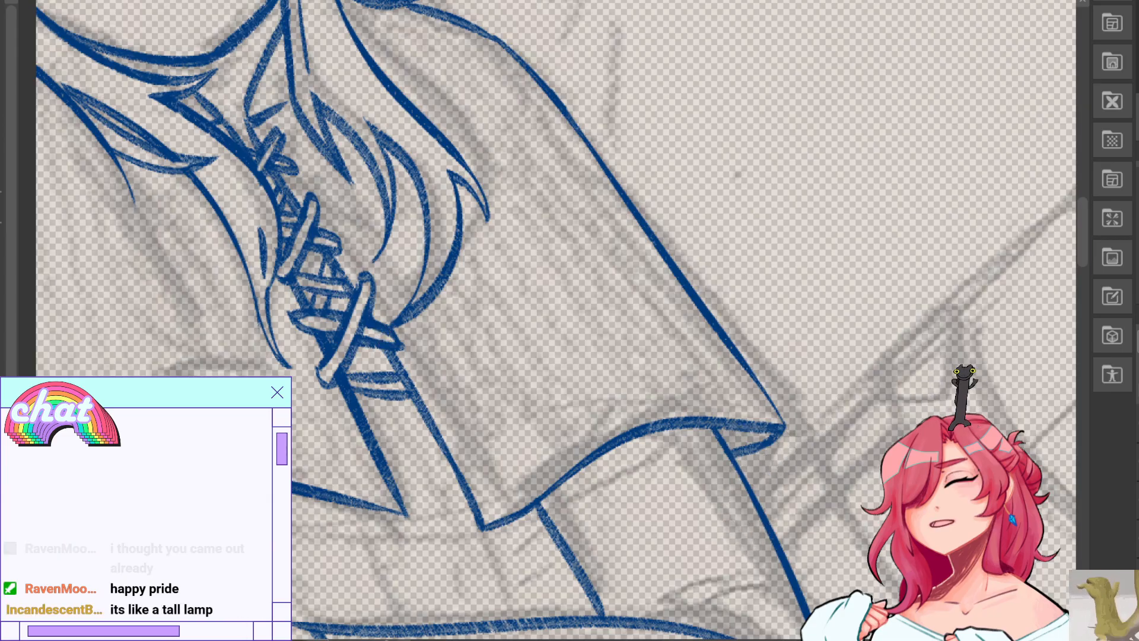
# Try sketching the guide lines of a fourth lace crossing near the lower end of the shirt opening.
pyautogui.moveTo(765, 468); pyautogui.dragTo(898, 302)
pyautogui.moveTo(688, 215); pyautogui.dragTo(722, 215)
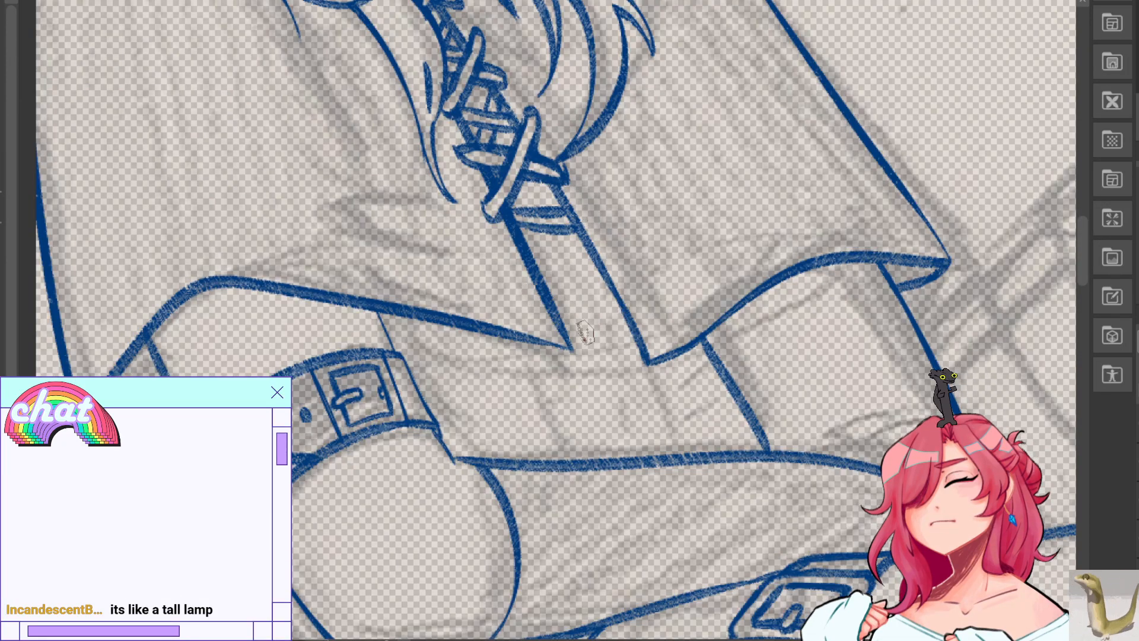
pyautogui.moveTo(545, 294); pyautogui.dragTo(610, 242)
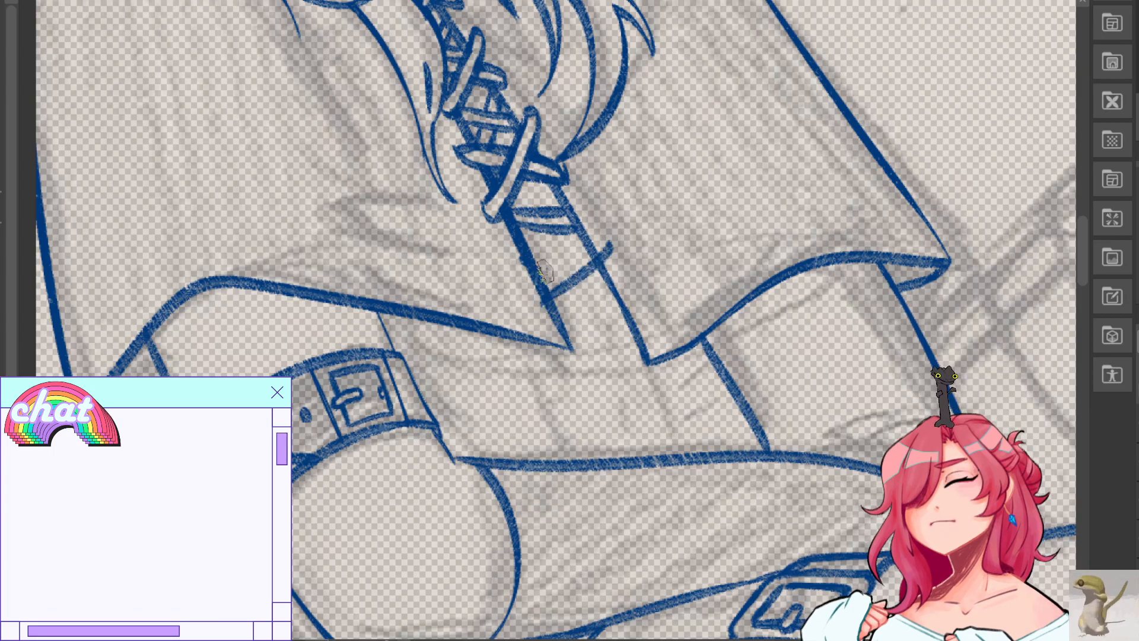
pyautogui.moveTo(525, 256); pyautogui.dragTo(641, 301)
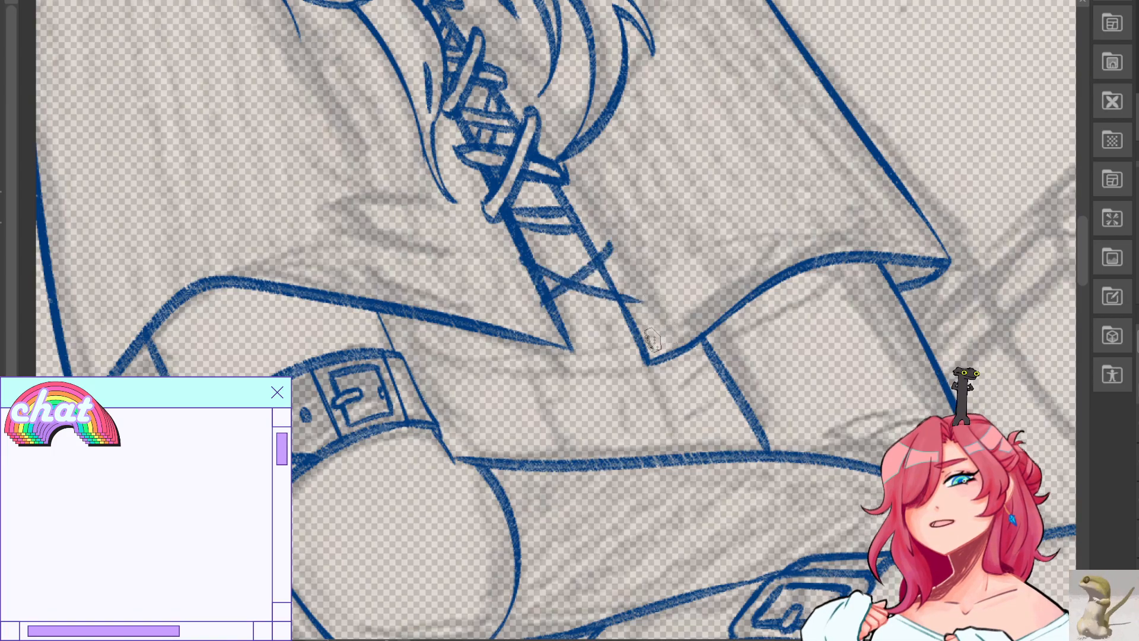
pyautogui.hotkey('ctrl', 'z')
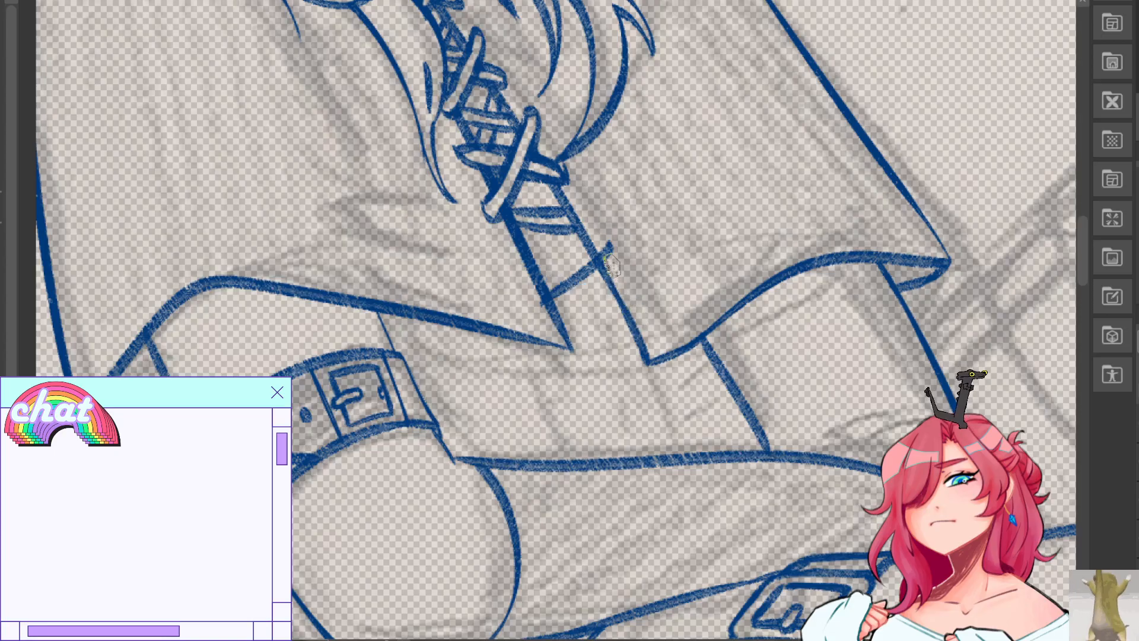
pyautogui.hotkey('ctrl', 'z')
pyautogui.hotkey('ctrl', 'y')
pyautogui.hotkey('ctrl', 'z')
# Sketch a flatter X of guide lines for the fourth crossing just below the short cross lines.
pyautogui.moveTo(608, 226); pyautogui.dragTo(523, 302)
pyautogui.moveTo(499, 240); pyautogui.dragTo(655, 290)
pyautogui.hotkey('ctrl', 'z')
pyautogui.hotkey('ctrl', 'z')
pyautogui.moveTo(613, 230); pyautogui.dragTo(516, 280)
pyautogui.hotkey('ctrl', 'z')
pyautogui.moveTo(613, 231); pyautogui.dragTo(513, 279)
pyautogui.moveTo(517, 247); pyautogui.dragTo(636, 277)
pyautogui.hotkey('ctrl', 'z')
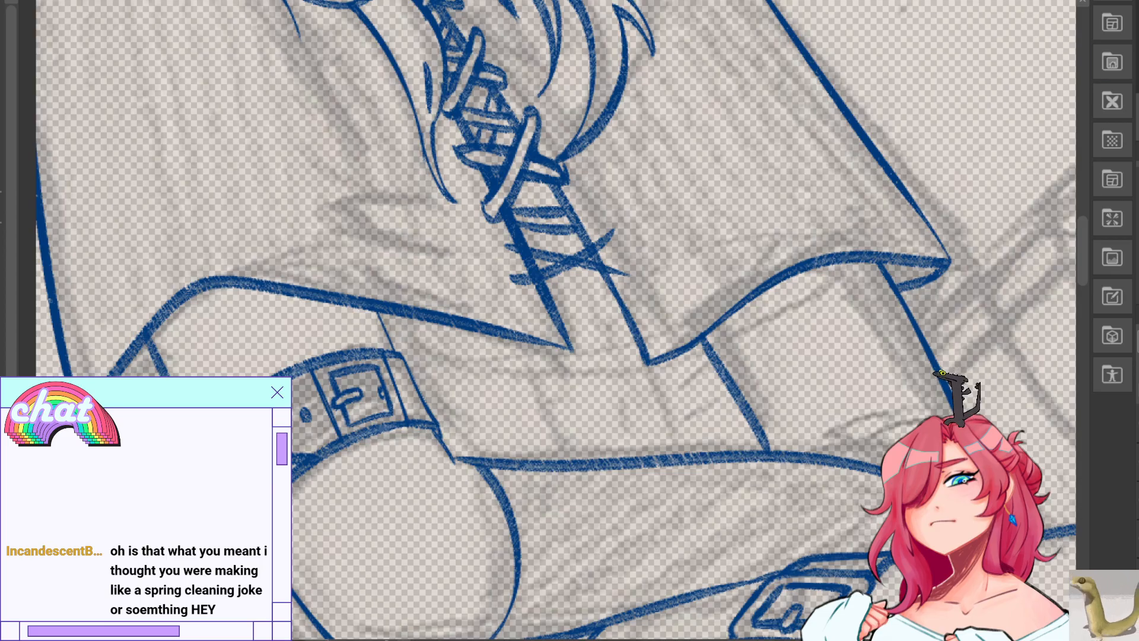
# Add short strokes between the cross lines above the fourth crossing and draw the second edge of its flatter strand.
pyautogui.moveTo(569, 237)
pyautogui.mouseDown()
pyautogui.moveTo(569, 302)
pyautogui.moveTo(477, 505)
pyautogui.moveTo(504, 501)
pyautogui.mouseUp()
pyautogui.scroll(-1, 949, 304)
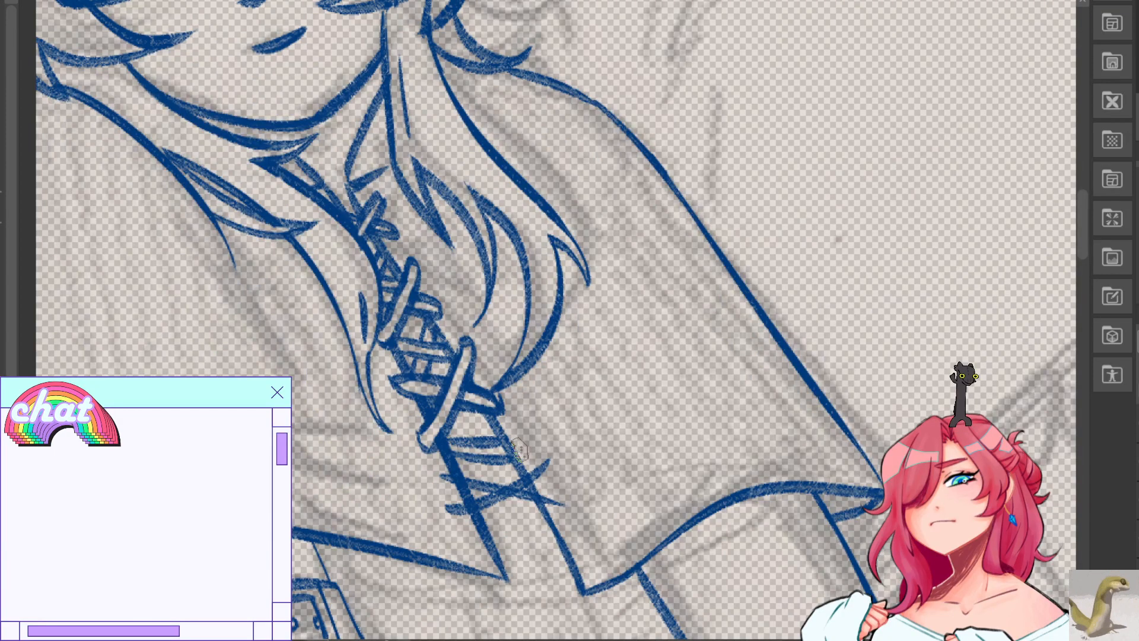
pyautogui.moveTo(488, 418)
pyautogui.mouseDown()
pyautogui.moveTo(478, 434)
pyautogui.moveTo(489, 435)
pyautogui.mouseUp()
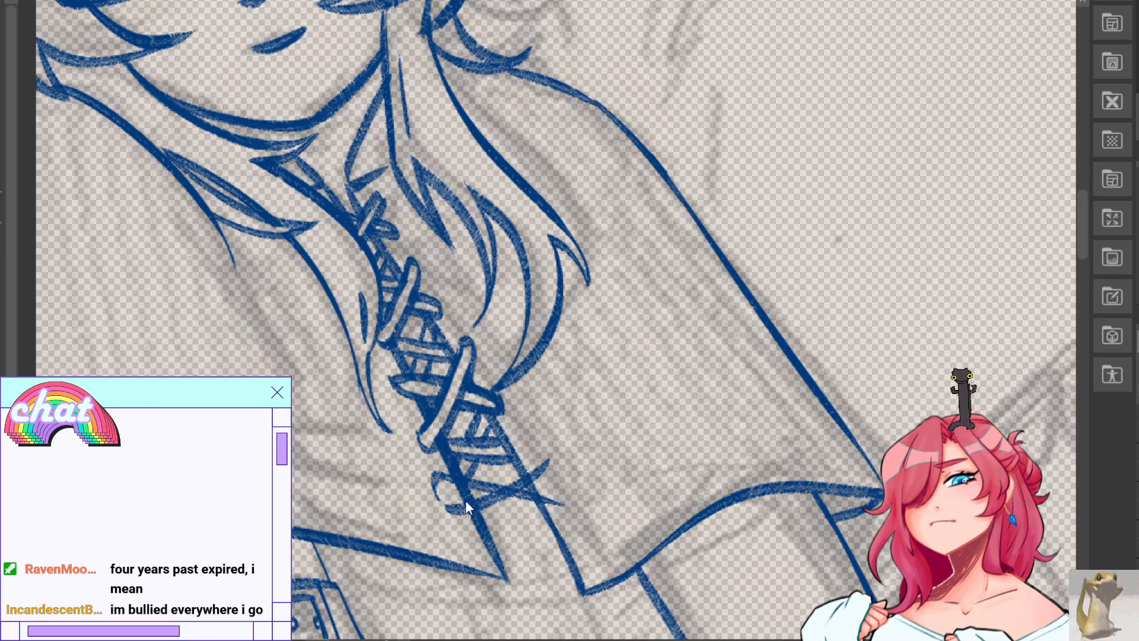
pyautogui.moveTo(472, 502); pyautogui.dragTo(564, 503)
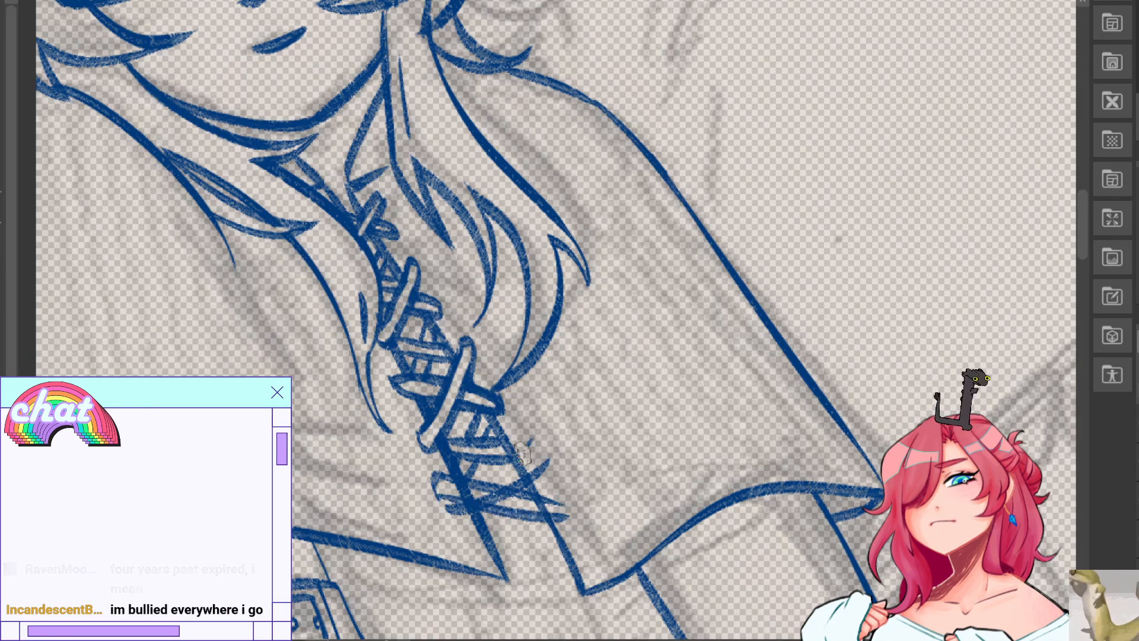
# Outline the fourth crossing's diagonal strand with rounded ends on top and clean up the strand passing under it.
pyautogui.moveTo(525, 454); pyautogui.dragTo(450, 506)
pyautogui.moveTo(450, 507)
pyautogui.mouseDown()
pyautogui.moveTo(455, 523)
pyautogui.moveTo(483, 515)
pyautogui.moveTo(547, 469)
pyautogui.moveTo(526, 444)
pyautogui.moveTo(540, 475)
pyautogui.mouseUp()
pyautogui.hotkey('ctrl', 'z')
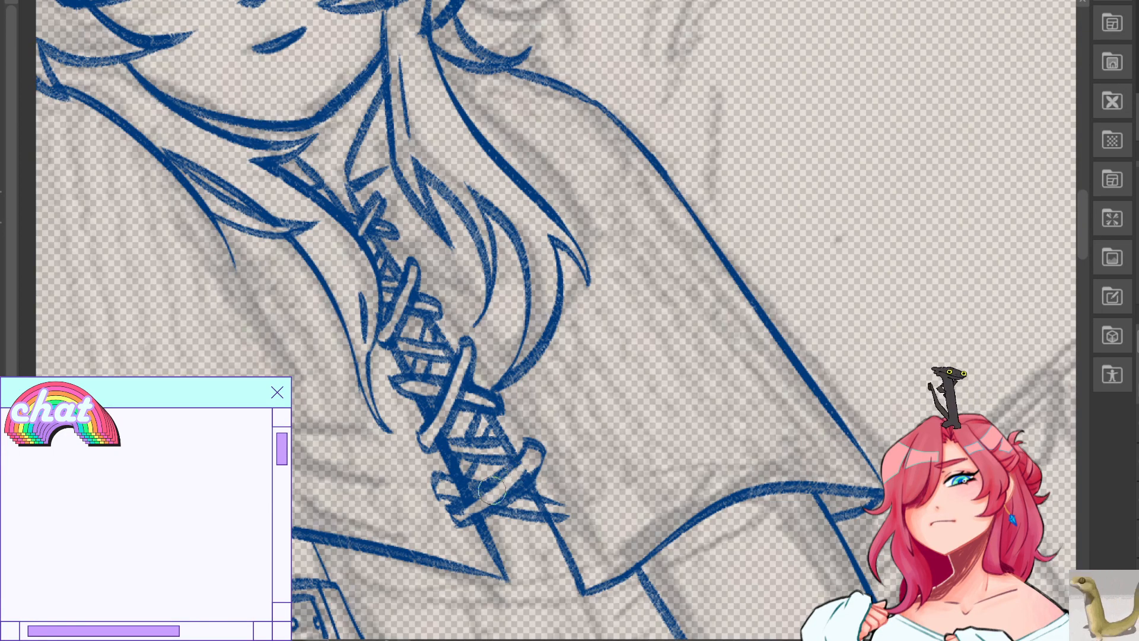
pyautogui.moveTo(434, 486)
pyautogui.mouseDown()
pyautogui.moveTo(445, 504)
pyautogui.moveTo(434, 474)
pyautogui.mouseUp()
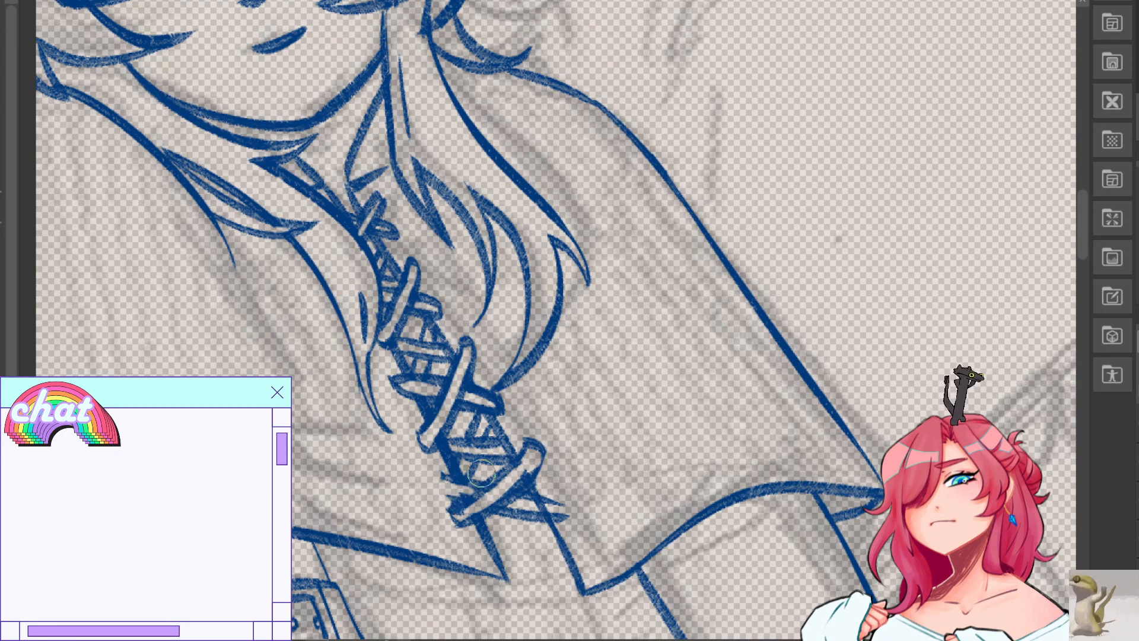
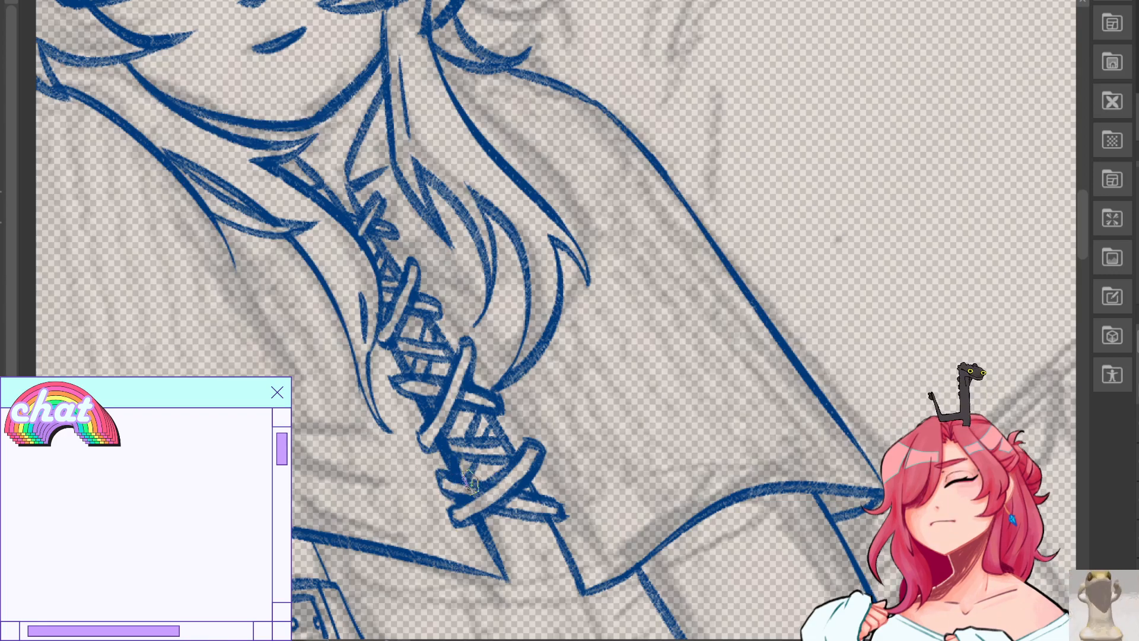
# Draw a downward-curving hem line on the shirt flap beside the lacing, ending at the opening's lower corner.
pyautogui.moveTo(552, 415)
pyautogui.mouseDown()
pyautogui.moveTo(488, 350)
pyautogui.moveTo(519, 349)
pyautogui.mouseUp()
pyautogui.moveTo(293, 479); pyautogui.dragTo(462, 525)
pyautogui.hotkey('ctrl', 'z')
pyautogui.moveTo(357, 494); pyautogui.dragTo(468, 522)
pyautogui.hotkey('ctrl', 'z')
pyautogui.moveTo(315, 486); pyautogui.dragTo(466, 518)
pyautogui.hotkey('ctrl', 'z')
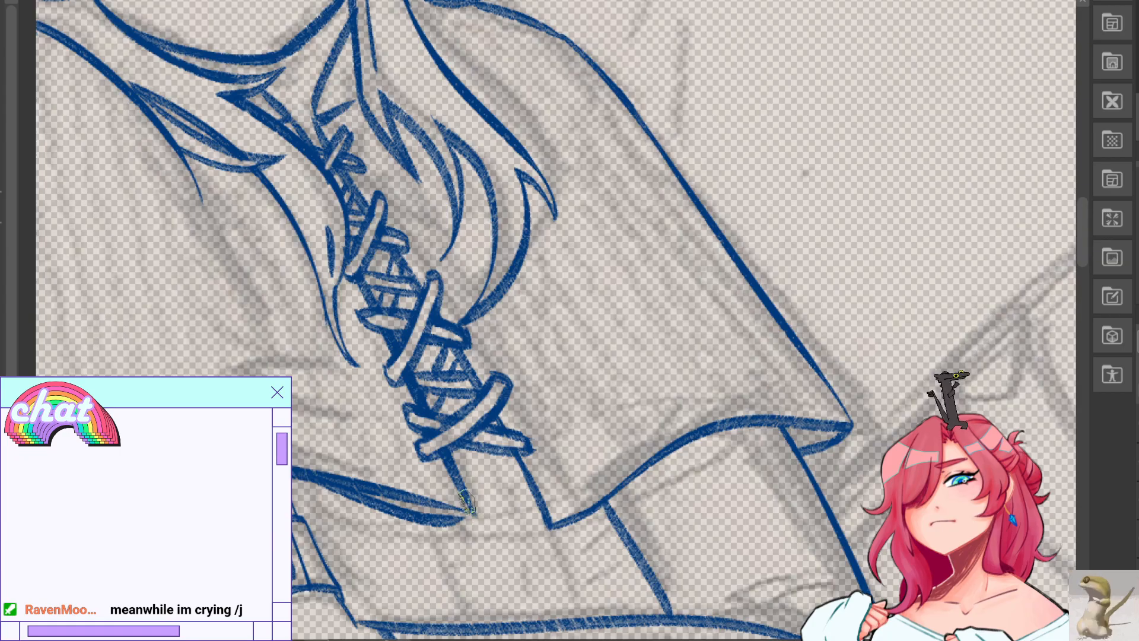
# Erase the old straight hem line above the new curve and tidy the hem's corner at the opening.
pyautogui.press('e')
pyautogui.moveTo(324, 468); pyautogui.dragTo(426, 497)
pyautogui.moveTo(350, 476)
pyautogui.mouseDown()
pyautogui.moveTo(456, 504)
pyautogui.moveTo(441, 496)
pyautogui.moveTo(433, 510)
pyautogui.moveTo(481, 516)
pyautogui.mouseUp()
pyautogui.press('p')
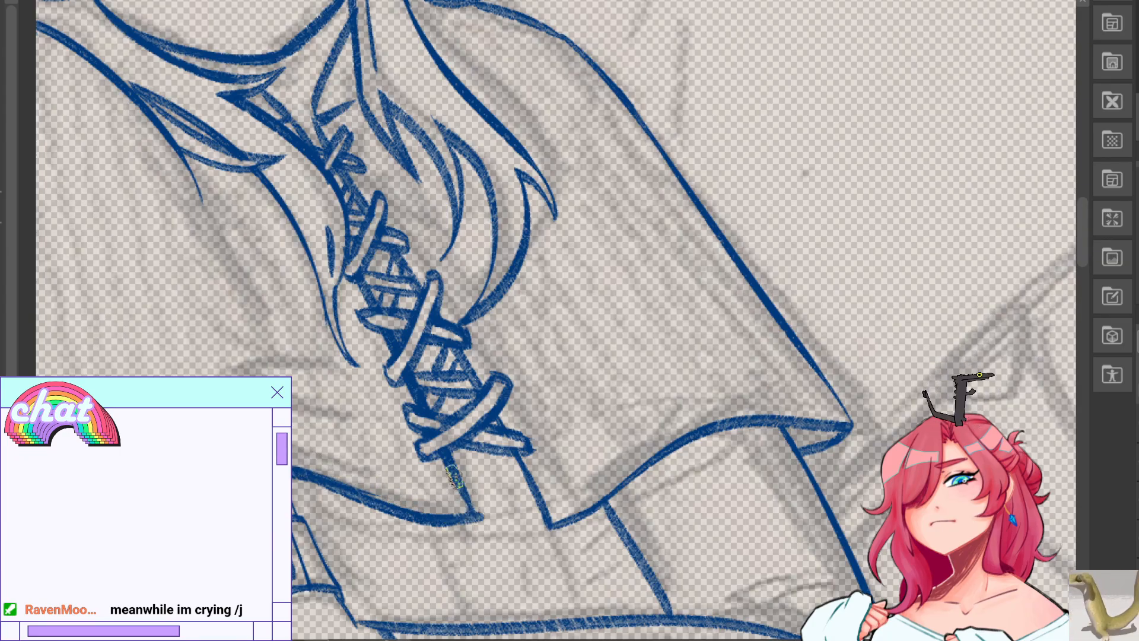
pyautogui.moveTo(336, 482); pyautogui.dragTo(475, 523)
pyautogui.hotkey('ctrl', 'z')
pyautogui.moveTo(362, 497)
pyautogui.mouseDown()
pyautogui.moveTo(471, 515)
pyautogui.moveTo(479, 528)
pyautogui.mouseUp()
pyautogui.press('e')
pyautogui.moveTo(340, 496)
pyautogui.mouseDown()
pyautogui.moveTo(491, 530)
pyautogui.moveTo(471, 521)
pyautogui.mouseUp()
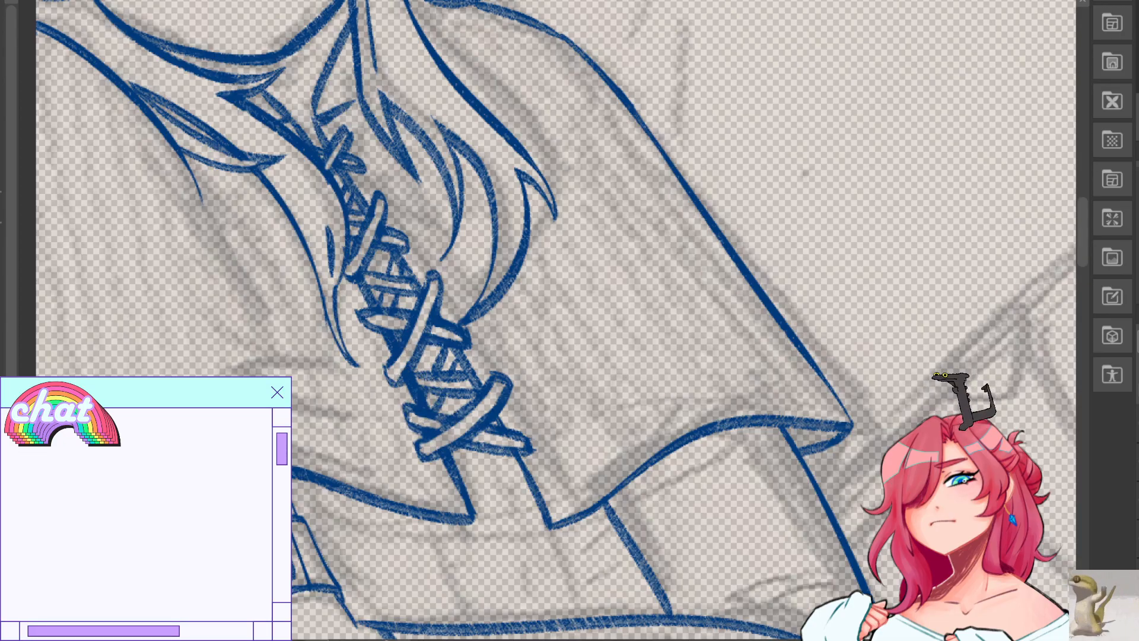
# In the mirrored view, draw the upper part of a loose lace end hanging from the top of the opening.
pyautogui.press('h')
pyautogui.moveTo(594, 178); pyautogui.dragTo(395, 575)
pyautogui.moveTo(1019, 364); pyautogui.dragTo(1086, 133)
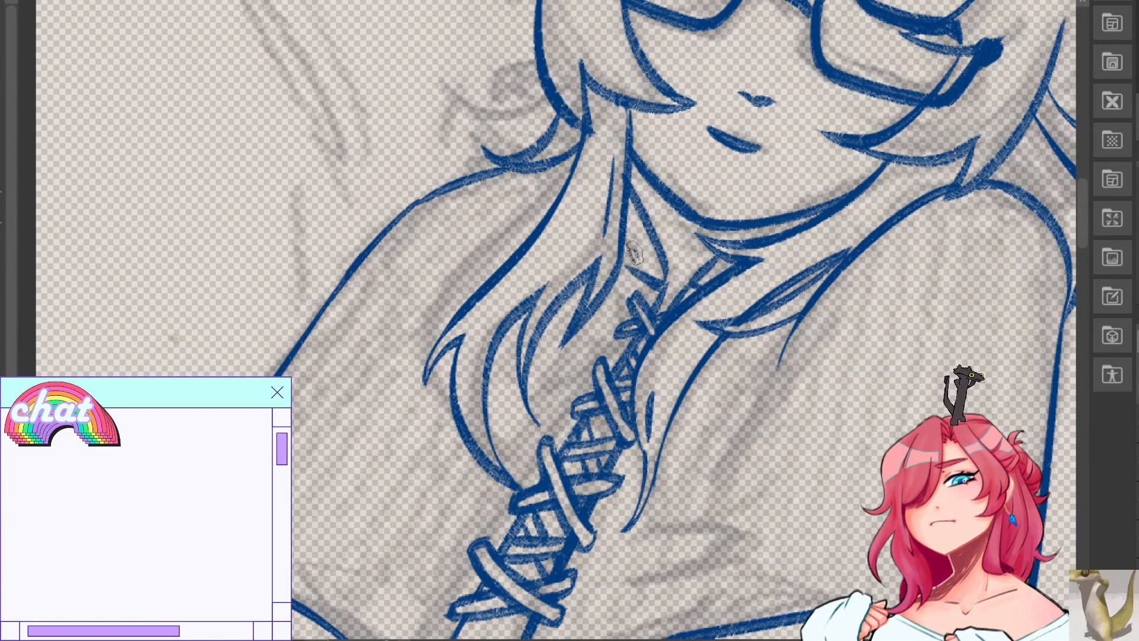
pyautogui.moveTo(638, 254); pyautogui.dragTo(599, 371)
pyautogui.moveTo(640, 253); pyautogui.dragTo(617, 376)
pyautogui.moveTo(612, 326); pyautogui.dragTo(611, 369)
pyautogui.moveTo(636, 273)
pyautogui.mouseDown()
pyautogui.moveTo(613, 354)
pyautogui.moveTo(633, 272)
pyautogui.moveTo(613, 339)
pyautogui.moveTo(707, 254)
pyautogui.moveTo(643, 547)
pyautogui.mouseUp()
pyautogui.hotkey('ctrl', 'z')
pyautogui.hotkey('ctrl', 'z')
pyautogui.hotkey('ctrl', 'z')
pyautogui.hotkey('ctrl', 'z')
# Extend the loose lace end down past the second crossing and close off its tip.
pyautogui.moveTo(600, 357)
pyautogui.mouseDown()
pyautogui.moveTo(621, 498)
pyautogui.moveTo(632, 489)
pyautogui.mouseUp()
pyautogui.hotkey('ctrl', 'z')
pyautogui.hotkey('ctrl', 'z')
pyautogui.moveTo(606, 344); pyautogui.dragTo(617, 472)
pyautogui.hotkey('ctrl', 'z')
pyautogui.hotkey('ctrl', 'z')
pyautogui.moveTo(606, 347); pyautogui.dragTo(624, 489)
pyautogui.hotkey('ctrl', 'z')
pyautogui.moveTo(601, 355)
pyautogui.mouseDown()
pyautogui.moveTo(626, 499)
pyautogui.moveTo(601, 368)
pyautogui.moveTo(623, 478)
pyautogui.mouseUp()
pyautogui.hotkey('ctrl', 'z')
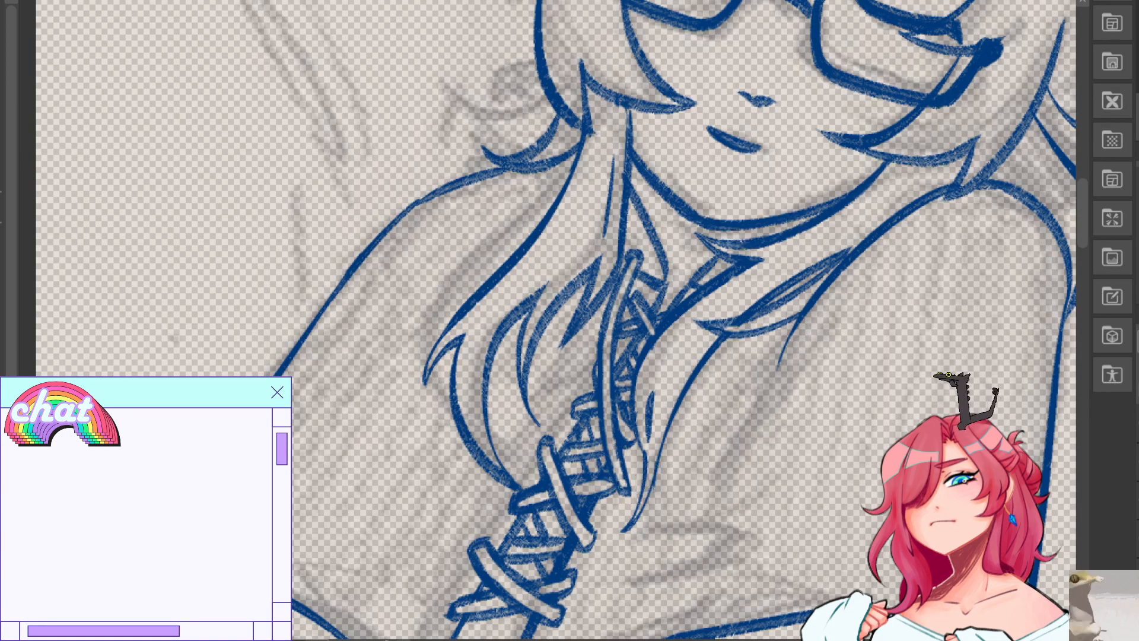
# Draw a second long, narrow strand hanging from the collar tip beside the lacing, with a closed lower end.
pyautogui.press('h')
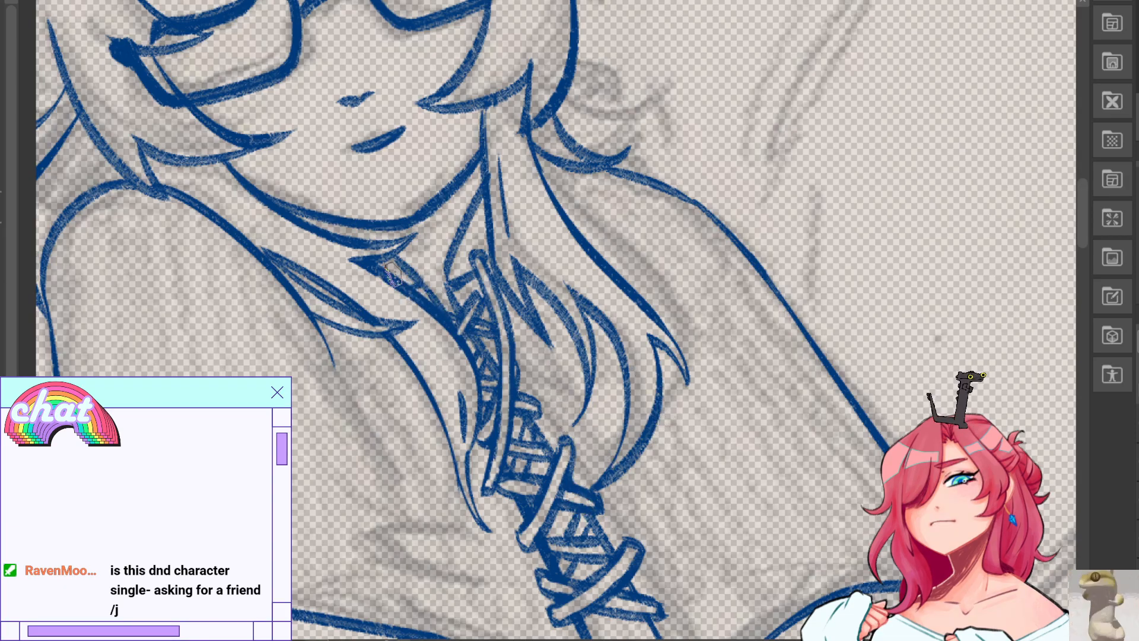
pyautogui.moveTo(396, 350); pyautogui.dragTo(432, 501)
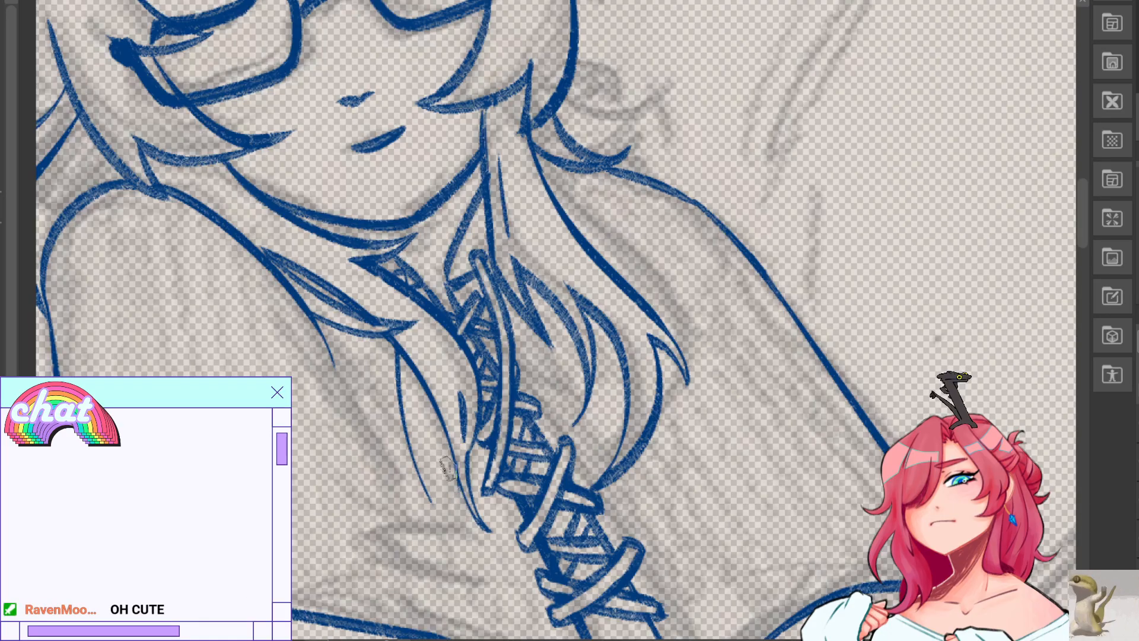
pyautogui.hotkey('ctrl', 'z')
pyautogui.hotkey('ctrl', 'z')
pyautogui.moveTo(396, 352)
pyautogui.mouseDown()
pyautogui.moveTo(428, 515)
pyautogui.moveTo(450, 515)
pyautogui.moveTo(452, 526)
pyautogui.mouseUp()
pyautogui.hotkey('ctrl', 'z')
pyautogui.hotkey('ctrl', 'z')
pyautogui.hotkey('ctrl', 'z')
pyautogui.moveTo(417, 374); pyautogui.dragTo(469, 528)
pyautogui.hotkey('ctrl', 'z')
pyautogui.hotkey('ctrl', 'z')
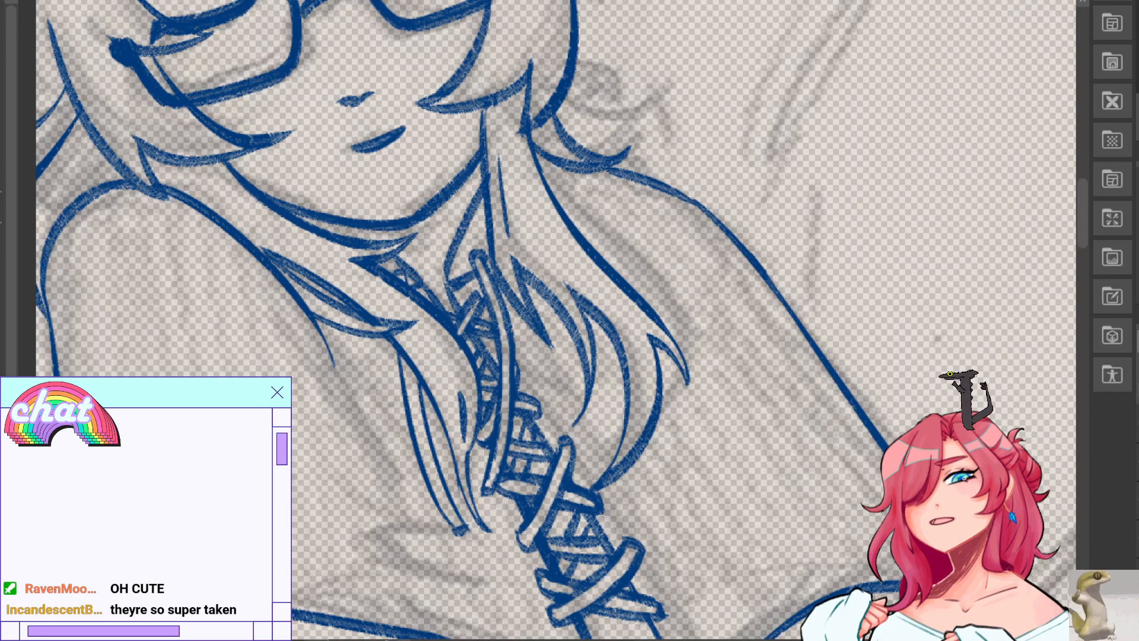
# In the mirrored view, draw a curved hair line inside the crown with a short forked tip.
pyautogui.press('h')
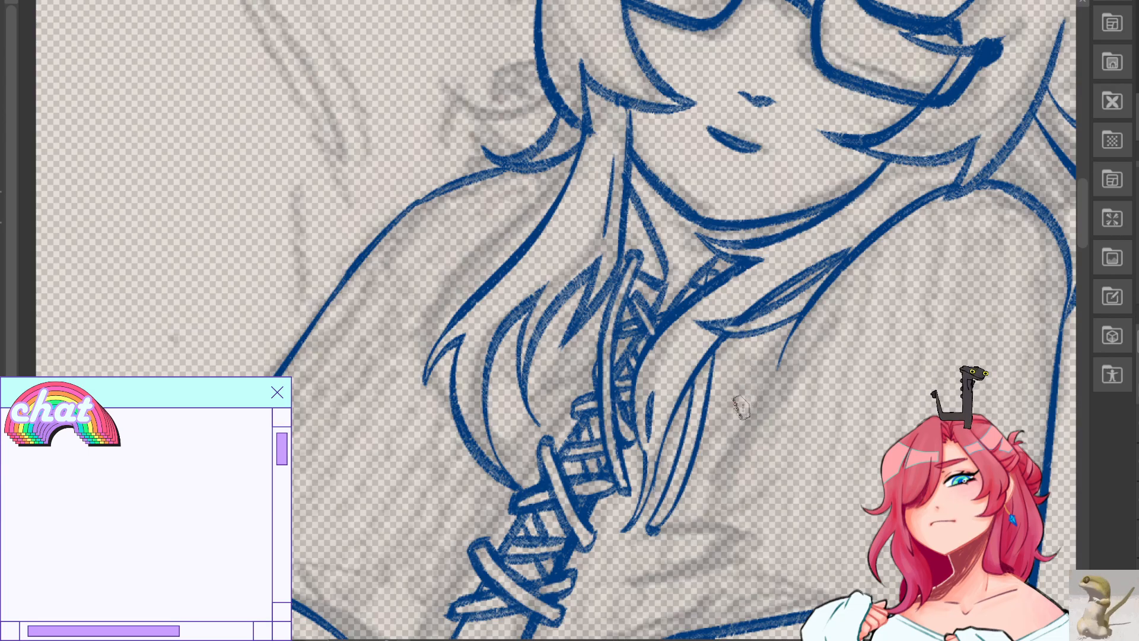
pyautogui.moveTo(700, 149); pyautogui.dragTo(369, 544)
pyautogui.moveTo(579, 76)
pyautogui.mouseDown()
pyautogui.moveTo(388, 97)
pyautogui.moveTo(308, 210)
pyautogui.moveTo(283, 215)
pyautogui.mouseUp()
pyautogui.hotkey('ctrl', 'z')
pyautogui.hotkey('ctrl', 'z')
pyautogui.moveTo(550, 60); pyautogui.dragTo(310, 164)
pyautogui.moveTo(376, 121)
pyautogui.mouseDown()
pyautogui.moveTo(301, 230)
pyautogui.moveTo(302, 277)
pyautogui.mouseUp()
pyautogui.hotkey('ctrl', 'z')
pyautogui.moveTo(343, 124); pyautogui.dragTo(309, 296)
pyautogui.hotkey('ctrl', 'z')
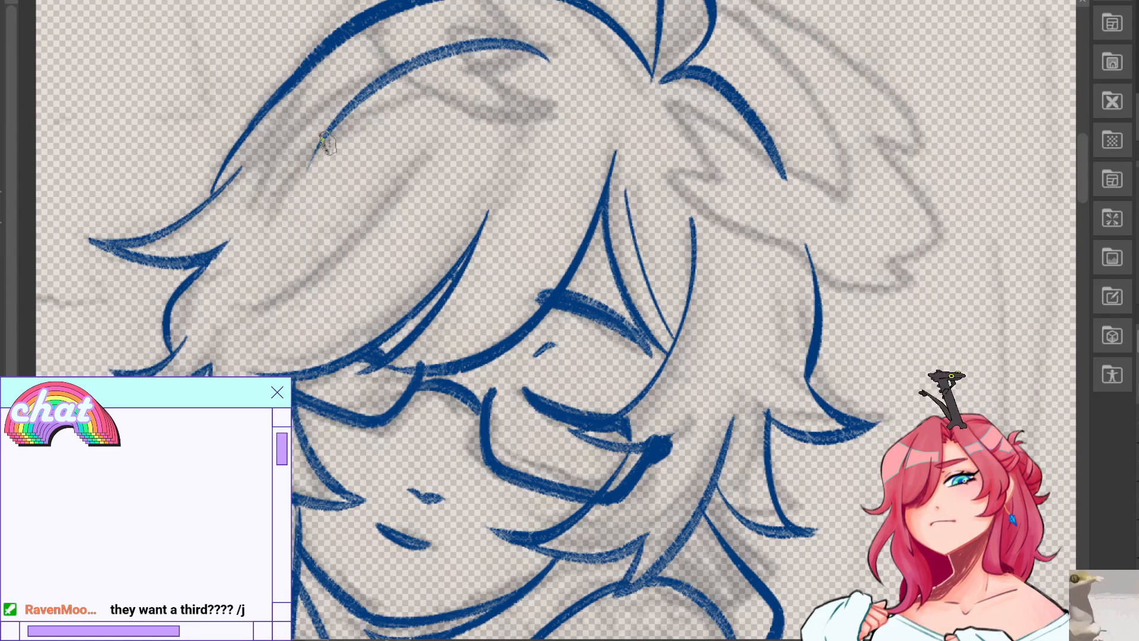
pyautogui.moveTo(323, 142); pyautogui.dragTo(307, 259)
pyautogui.moveTo(307, 253); pyautogui.dragTo(339, 158)
pyautogui.press('h')
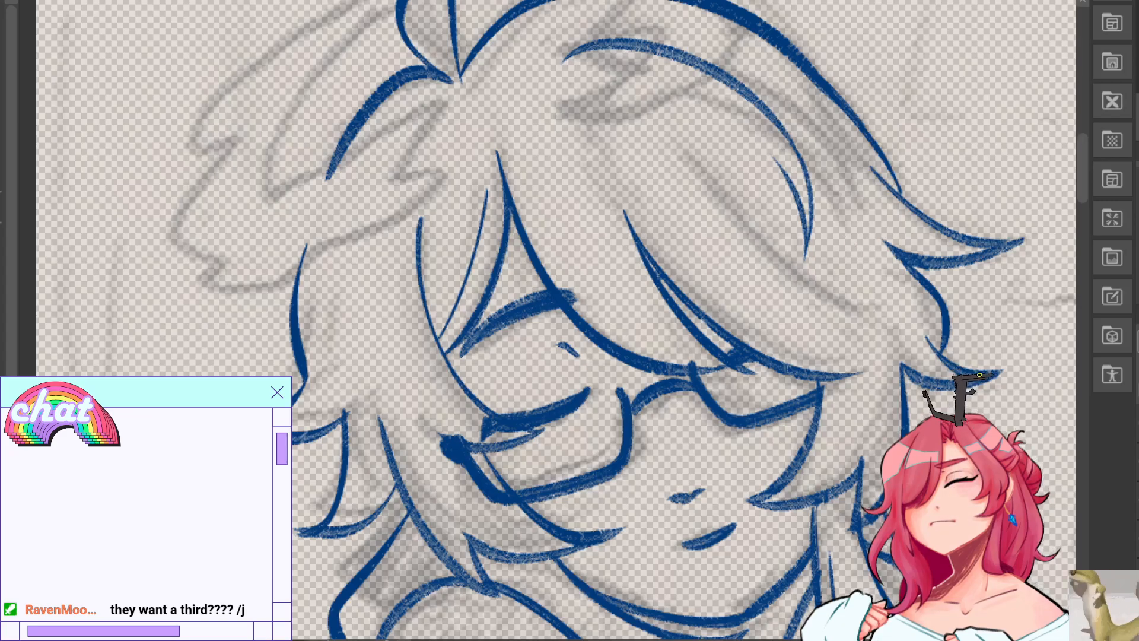
pyautogui.moveTo(890, 487); pyautogui.dragTo(183, 77)
pyautogui.moveTo(806, 113); pyautogui.dragTo(302, 545)
pyautogui.moveTo(486, 225); pyautogui.dragTo(555, 424)
pyautogui.hotkey('ctrl', '-')
pyautogui.moveTo(439, 504)
pyautogui.mouseDown()
pyautogui.moveTo(676, 143)
pyautogui.moveTo(756, 288)
pyautogui.moveTo(714, 374)
pyautogui.moveTo(660, 400)
pyautogui.mouseUp()
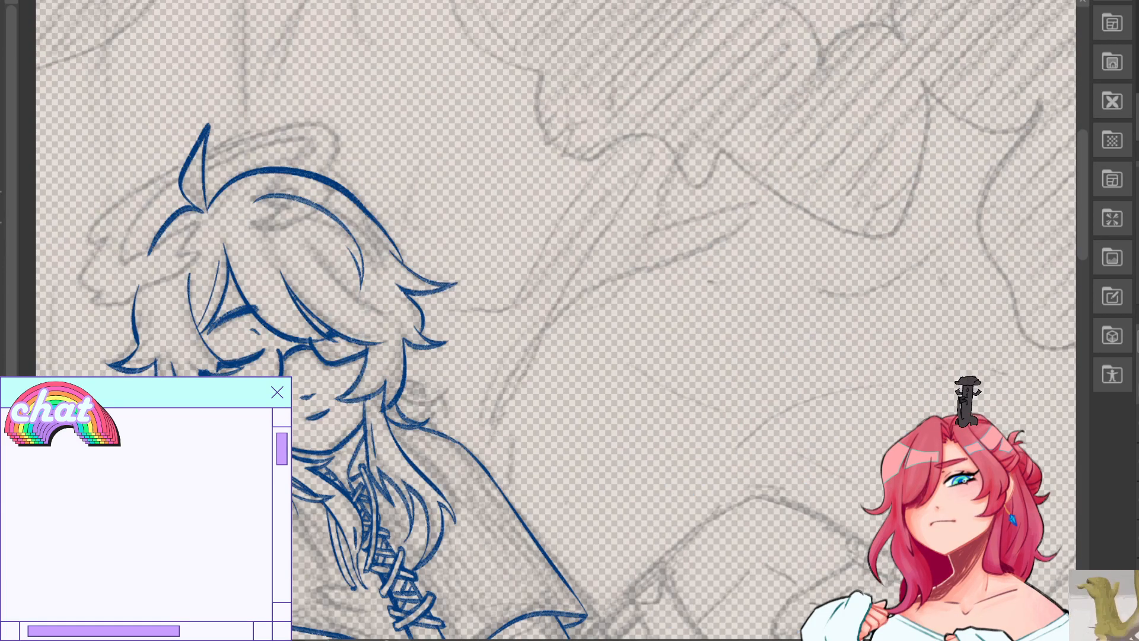
# Try drawing a small outward-flicking lock of hair behind the neck, above the shoulder.
pyautogui.hotkey('ctrl', '+')
pyautogui.hotkey('ctrl', '+')
pyautogui.moveTo(311, 384)
pyautogui.mouseDown()
pyautogui.moveTo(342, 358)
pyautogui.moveTo(641, 252)
pyautogui.moveTo(641, 285)
pyautogui.mouseUp()
pyautogui.moveTo(540, 395); pyautogui.dragTo(607, 380)
pyautogui.hotkey('ctrl', 'z')
pyautogui.hotkey('ctrl', 'z')
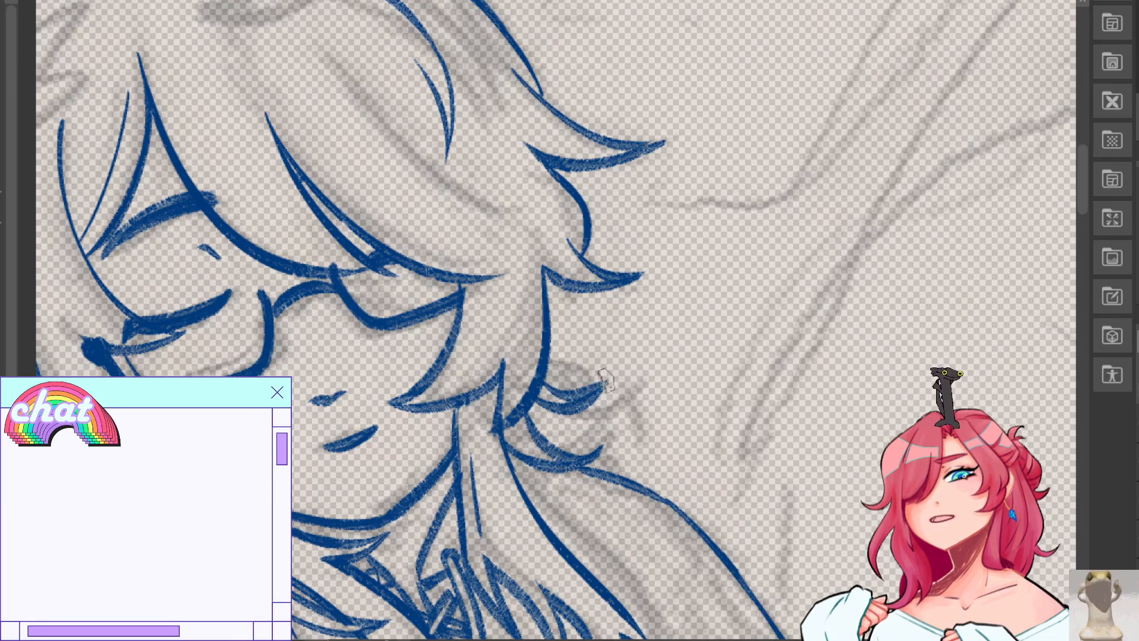
pyautogui.hotkey('ctrl', 'z')
pyautogui.moveTo(537, 404)
pyautogui.mouseDown()
pyautogui.moveTo(554, 442)
pyautogui.moveTo(566, 437)
pyautogui.moveTo(547, 442)
pyautogui.mouseUp()
pyautogui.hotkey('ctrl', 'z')
pyautogui.hotkey('ctrl', 'z')
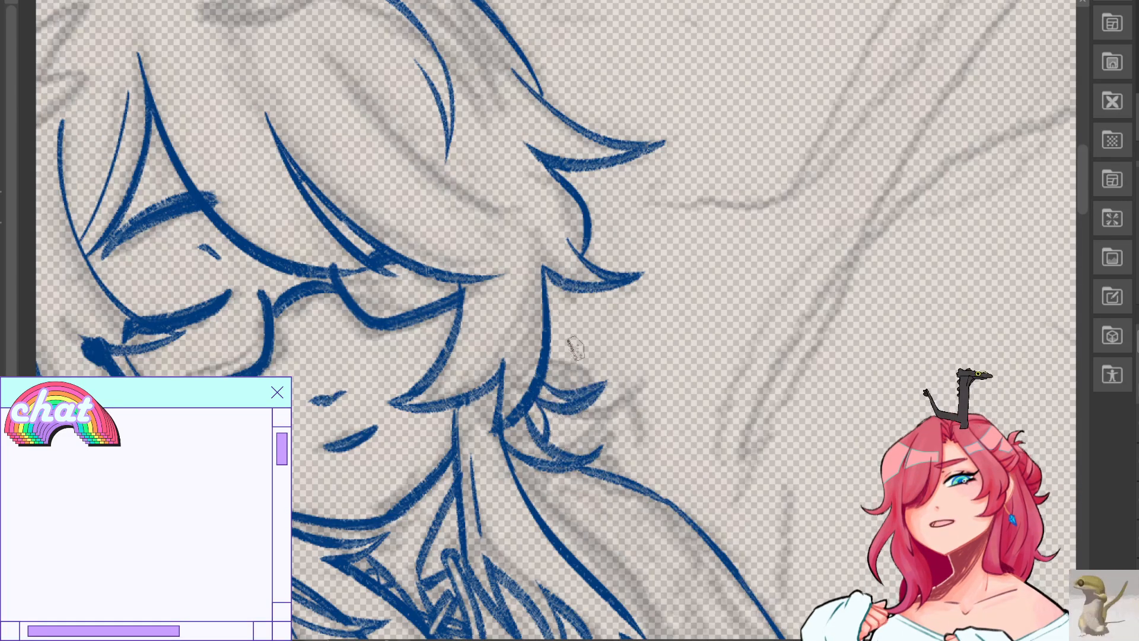
pyautogui.hotkey('ctrl', 'z')
pyautogui.hotkey('ctrl', 'z')
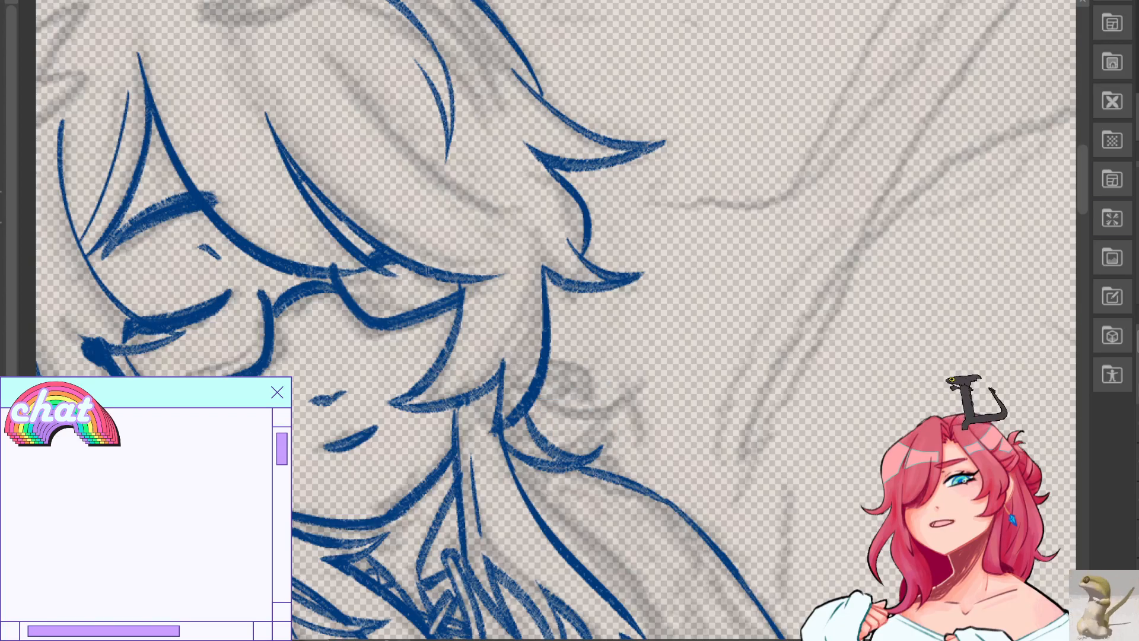
# In the mirrored view, try a lower, shorter version of the flicked lock behind the neck.
pyautogui.press('h')
pyautogui.moveTo(574, 392)
pyautogui.mouseDown()
pyautogui.moveTo(510, 409)
pyautogui.moveTo(573, 432)
pyautogui.mouseUp()
pyautogui.hotkey('ctrl', 'z')
pyautogui.moveTo(511, 409); pyautogui.dragTo(572, 434)
pyautogui.hotkey('ctrl', 'z')
pyautogui.hotkey('ctrl', 'z')
pyautogui.moveTo(573, 391); pyautogui.dragTo(511, 407)
pyautogui.moveTo(511, 408); pyautogui.dragTo(584, 433)
pyautogui.hotkey('ctrl', 'z')
pyautogui.hotkey('ctrl', 'z')
pyautogui.moveTo(573, 387); pyautogui.dragTo(517, 401)
pyautogui.moveTo(516, 401); pyautogui.dragTo(584, 427)
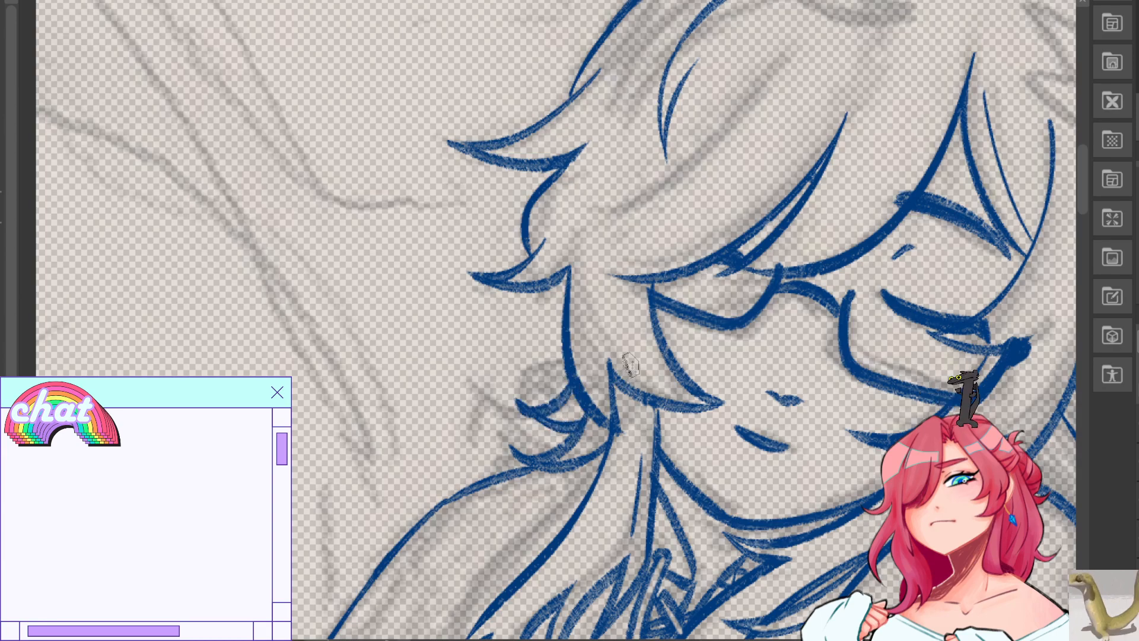
# Replace the flicked lock behind the neck with a small one curving downward to a point.
pyautogui.press('h')
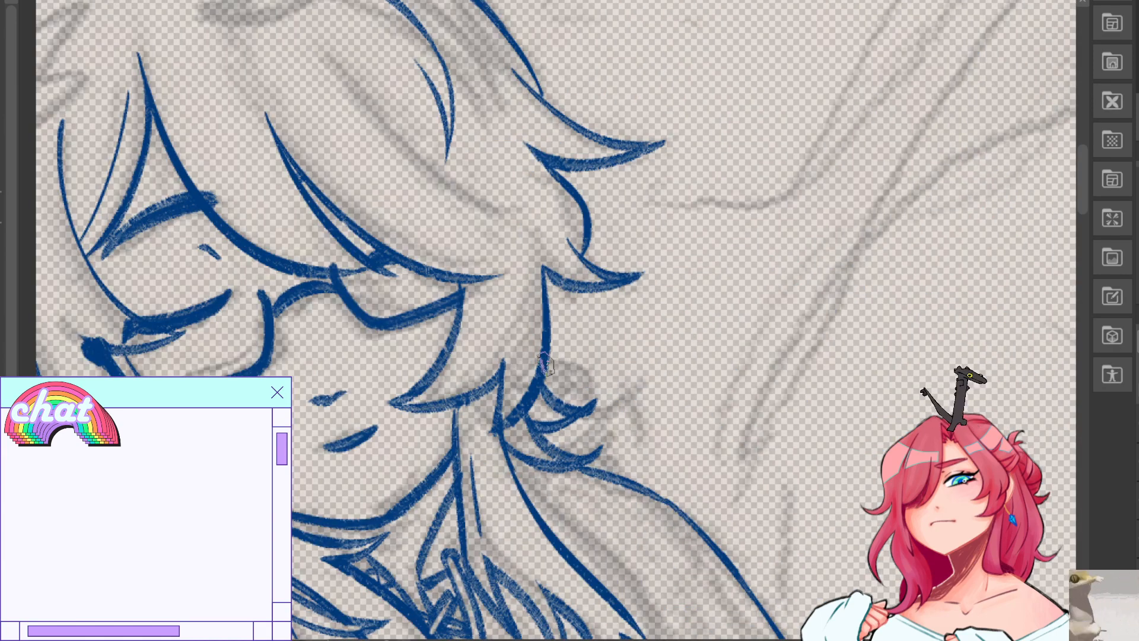
pyautogui.moveTo(548, 360)
pyautogui.mouseDown()
pyautogui.moveTo(544, 382)
pyautogui.moveTo(575, 399)
pyautogui.mouseUp()
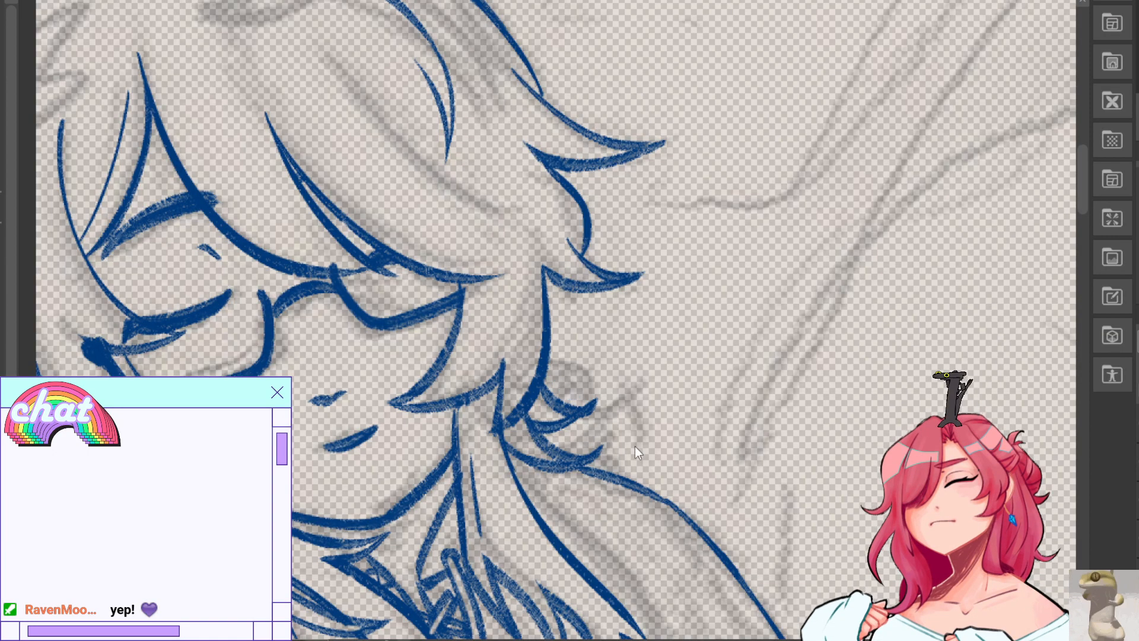
pyautogui.hotkey('ctrl', 'z')
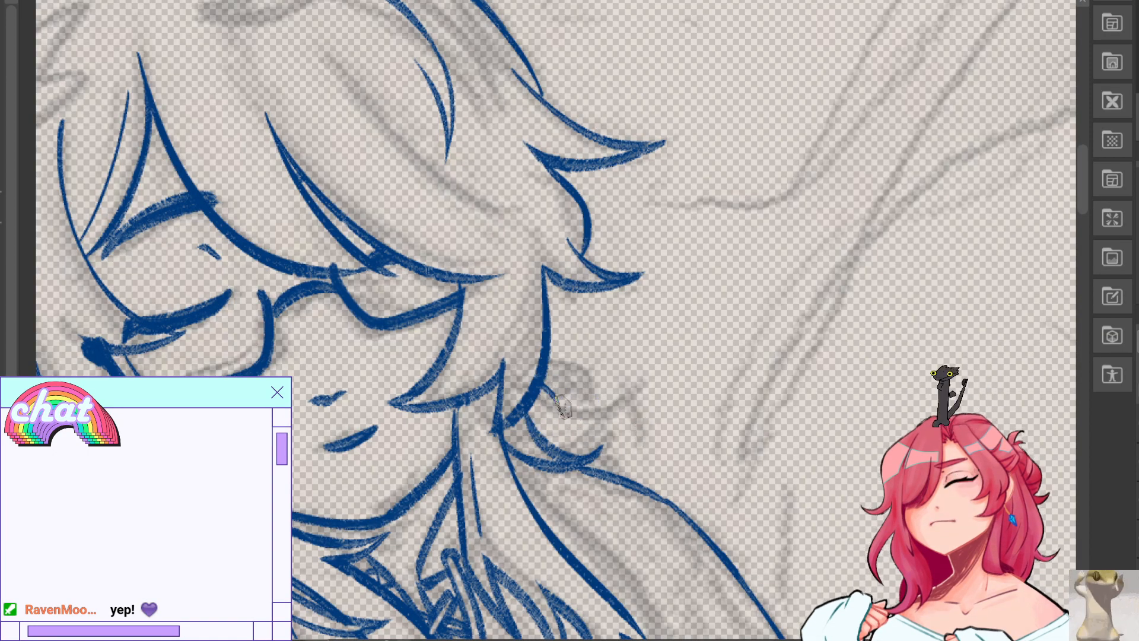
pyautogui.moveTo(526, 415); pyautogui.dragTo(571, 439)
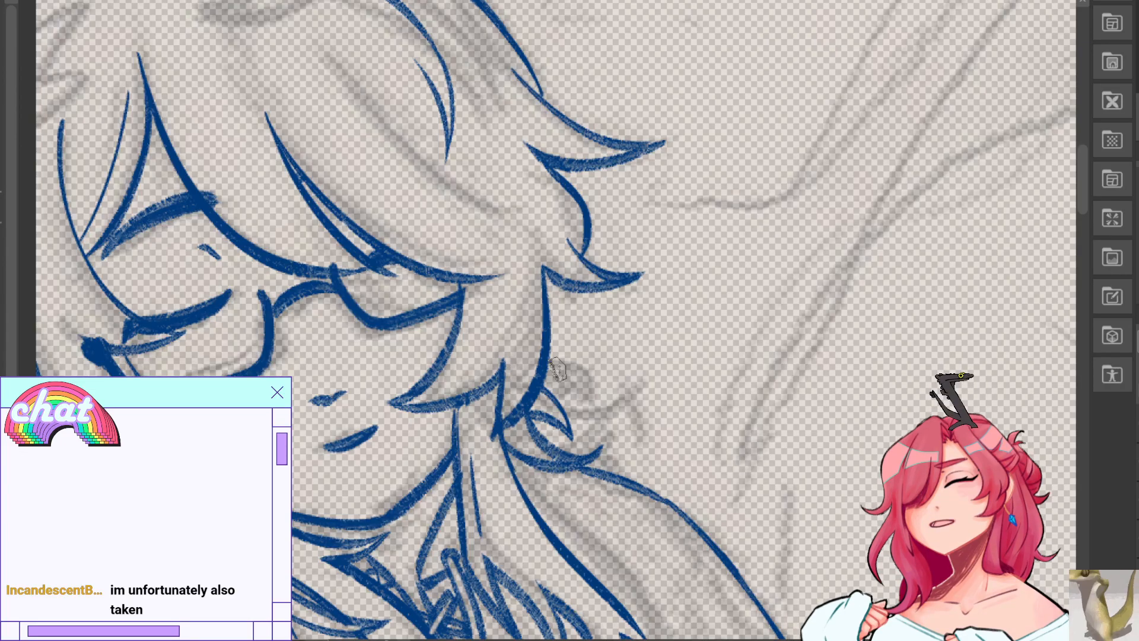
# Doodle a small round head with spiky hair and one square glasses lens in an empty area beside the character.
pyautogui.moveTo(979, 202)
pyautogui.mouseDown()
pyautogui.moveTo(463, 83)
pyautogui.moveTo(302, 305)
pyautogui.moveTo(337, 212)
pyautogui.moveTo(302, 314)
pyautogui.mouseUp()
pyautogui.moveTo(313, 221)
pyautogui.mouseDown()
pyautogui.moveTo(340, 145)
pyautogui.moveTo(342, 201)
pyautogui.moveTo(454, 133)
pyautogui.moveTo(435, 190)
pyautogui.moveTo(470, 227)
pyautogui.moveTo(519, 237)
pyautogui.moveTo(479, 257)
pyautogui.mouseUp()
pyautogui.moveTo(314, 219)
pyautogui.mouseDown()
pyautogui.moveTo(241, 297)
pyautogui.moveTo(293, 342)
pyautogui.mouseUp()
pyautogui.moveTo(315, 303)
pyautogui.mouseDown()
pyautogui.moveTo(370, 315)
pyautogui.moveTo(313, 283)
pyautogui.mouseUp()
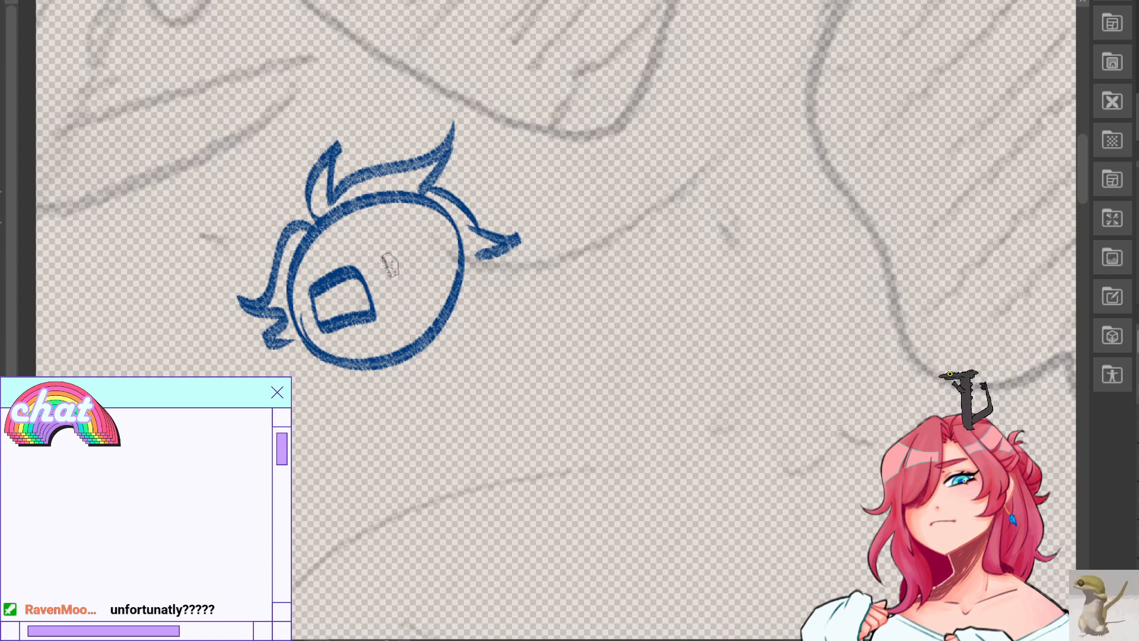
# Add the doodle's fringe and second square lens, and draw the long lock of hair below its head.
pyautogui.moveTo(394, 251); pyautogui.dragTo(393, 255)
pyautogui.moveTo(313, 243)
pyautogui.mouseDown()
pyautogui.moveTo(379, 284)
pyautogui.moveTo(388, 247)
pyautogui.moveTo(451, 237)
pyautogui.moveTo(458, 298)
pyautogui.moveTo(446, 283)
pyautogui.moveTo(308, 296)
pyautogui.mouseUp()
pyautogui.moveTo(295, 285)
pyautogui.mouseDown()
pyautogui.moveTo(324, 342)
pyautogui.moveTo(298, 396)
pyautogui.moveTo(312, 497)
pyautogui.mouseUp()
pyautogui.moveTo(326, 364)
pyautogui.mouseDown()
pyautogui.moveTo(338, 464)
pyautogui.moveTo(341, 380)
pyautogui.moveTo(296, 454)
pyautogui.moveTo(356, 488)
pyautogui.moveTo(294, 426)
pyautogui.moveTo(360, 508)
pyautogui.moveTo(382, 507)
pyautogui.mouseUp()
pyautogui.hotkey('ctrl', 'z')
pyautogui.hotkey('ctrl', 'z')
pyautogui.hotkey('ctrl', 'z')
pyautogui.hotkey('ctrl', 'z')
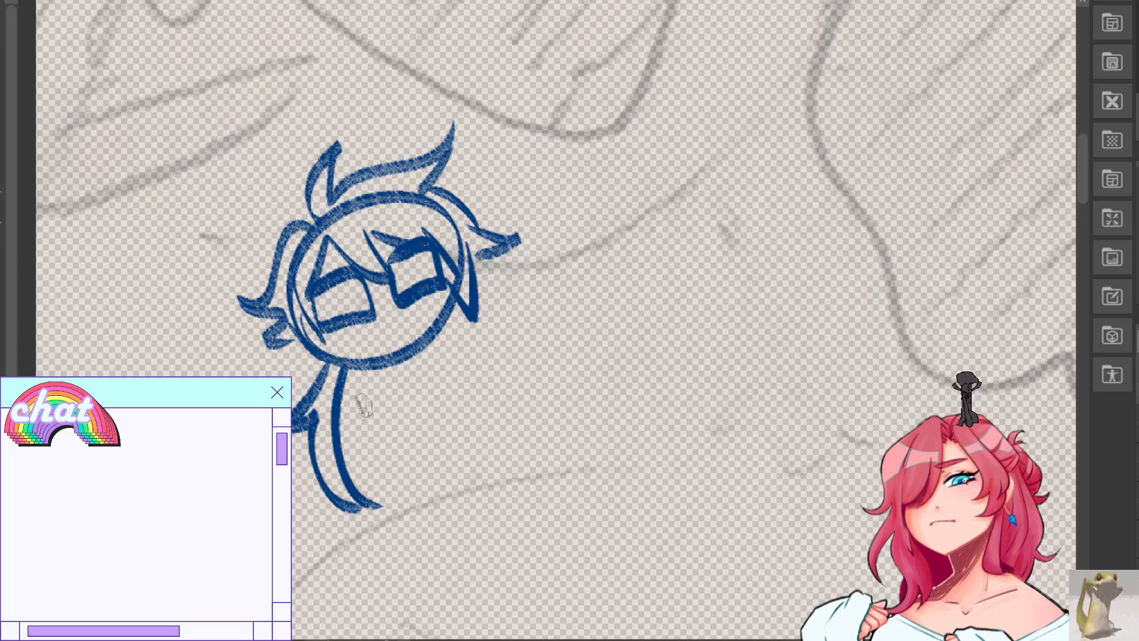
# Draw dot pupils inside the doodle's glasses and erase the upper part of the head circle beneath the hair.
pyautogui.moveTo(338, 296); pyautogui.dragTo(347, 298)
pyautogui.press('e')
pyautogui.moveTo(300, 270)
pyautogui.mouseDown()
pyautogui.moveTo(294, 285)
pyautogui.moveTo(310, 239)
pyautogui.moveTo(390, 199)
pyautogui.moveTo(452, 225)
pyautogui.mouseUp()
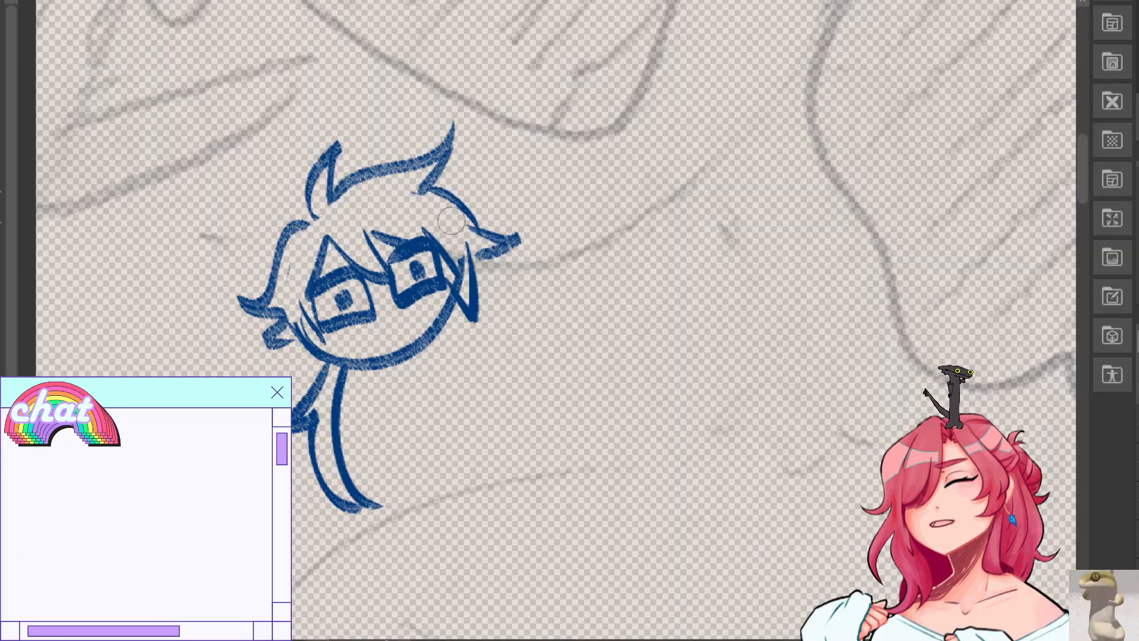
# Draw the short temple arm of the doodle's glasses at the side of the face.
pyautogui.press('p')
pyautogui.moveTo(308, 292); pyautogui.dragTo(314, 328)
pyautogui.moveTo(308, 299); pyautogui.dragTo(292, 304)
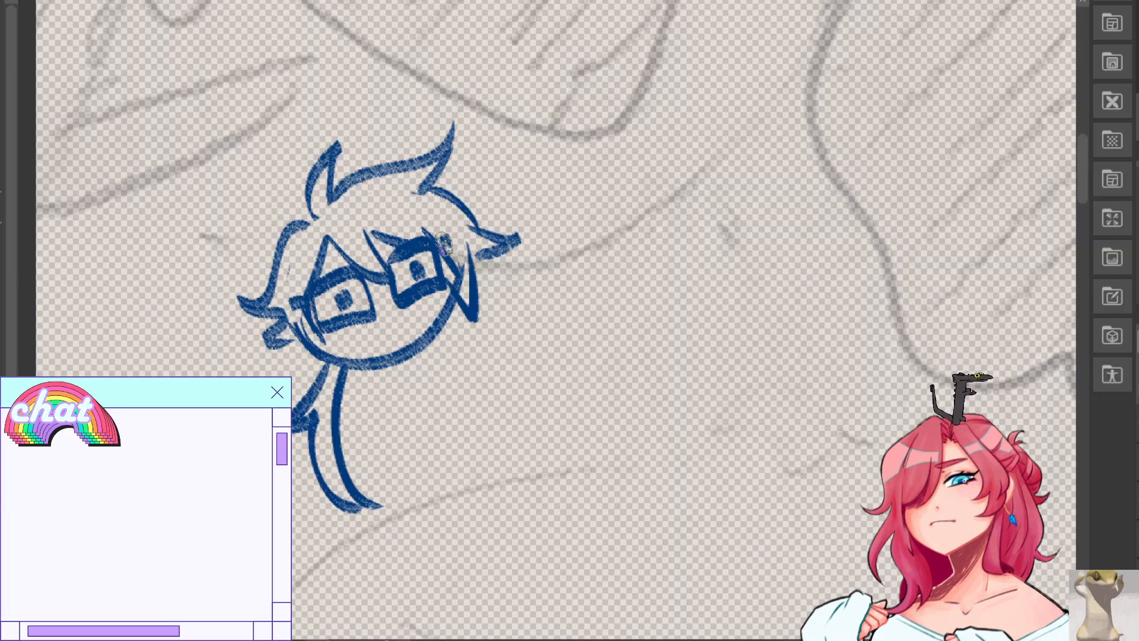
# Add slanted eyebrows above the glasses and a short flat mouth to the doodle's face.
pyautogui.moveTo(313, 255)
pyautogui.mouseDown()
pyautogui.moveTo(340, 259)
pyautogui.moveTo(402, 219)
pyautogui.mouseUp()
pyautogui.moveTo(373, 343)
pyautogui.mouseDown()
pyautogui.moveTo(418, 325)
pyautogui.moveTo(405, 322)
pyautogui.mouseUp()
pyautogui.hotkey('ctrl', 'z')
pyautogui.hotkey('ctrl', 'z')
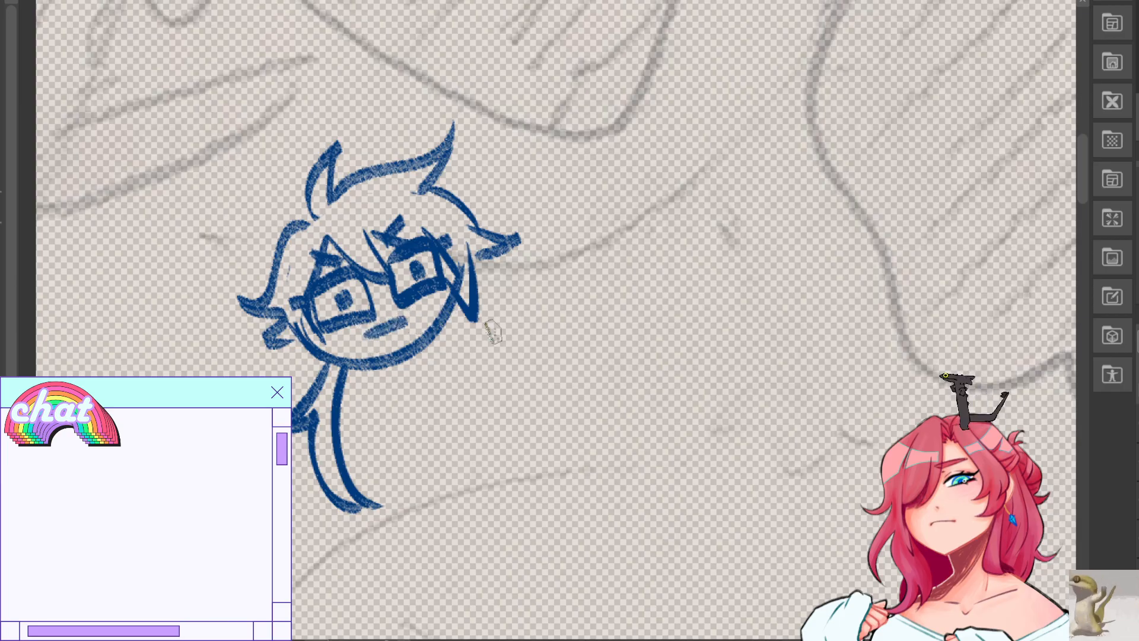
# Draw a shirt collar and a pointed tie beneath the doodle's head.
pyautogui.moveTo(356, 370)
pyautogui.mouseDown()
pyautogui.moveTo(391, 390)
pyautogui.moveTo(370, 363)
pyautogui.moveTo(410, 380)
pyautogui.moveTo(408, 397)
pyautogui.moveTo(379, 368)
pyautogui.moveTo(420, 343)
pyautogui.moveTo(410, 396)
pyautogui.moveTo(438, 473)
pyautogui.mouseUp()
pyautogui.hotkey('ctrl', 'z')
pyautogui.hotkey('ctrl', 'z')
pyautogui.moveTo(408, 399); pyautogui.dragTo(437, 474)
# Draw a solid blue suit jacket on the doodle, with one arm raised outward and the other hanging down.
pyautogui.moveTo(370, 397); pyautogui.dragTo(421, 549)
pyautogui.moveTo(442, 371)
pyautogui.mouseDown()
pyautogui.moveTo(495, 505)
pyautogui.moveTo(509, 510)
pyautogui.mouseUp()
pyautogui.moveTo(430, 537); pyautogui.dragTo(509, 504)
pyautogui.moveTo(378, 412); pyautogui.dragTo(433, 545)
pyautogui.moveTo(480, 498)
pyautogui.mouseDown()
pyautogui.moveTo(433, 383)
pyautogui.moveTo(485, 495)
pyautogui.mouseUp()
pyautogui.moveTo(475, 492)
pyautogui.mouseDown()
pyautogui.moveTo(444, 369)
pyautogui.moveTo(534, 290)
pyautogui.moveTo(500, 350)
pyautogui.mouseUp()
pyautogui.moveTo(368, 400)
pyautogui.mouseDown()
pyautogui.moveTo(356, 498)
pyautogui.moveTo(409, 555)
pyautogui.mouseUp()
pyautogui.moveTo(356, 468); pyautogui.dragTo(392, 543)
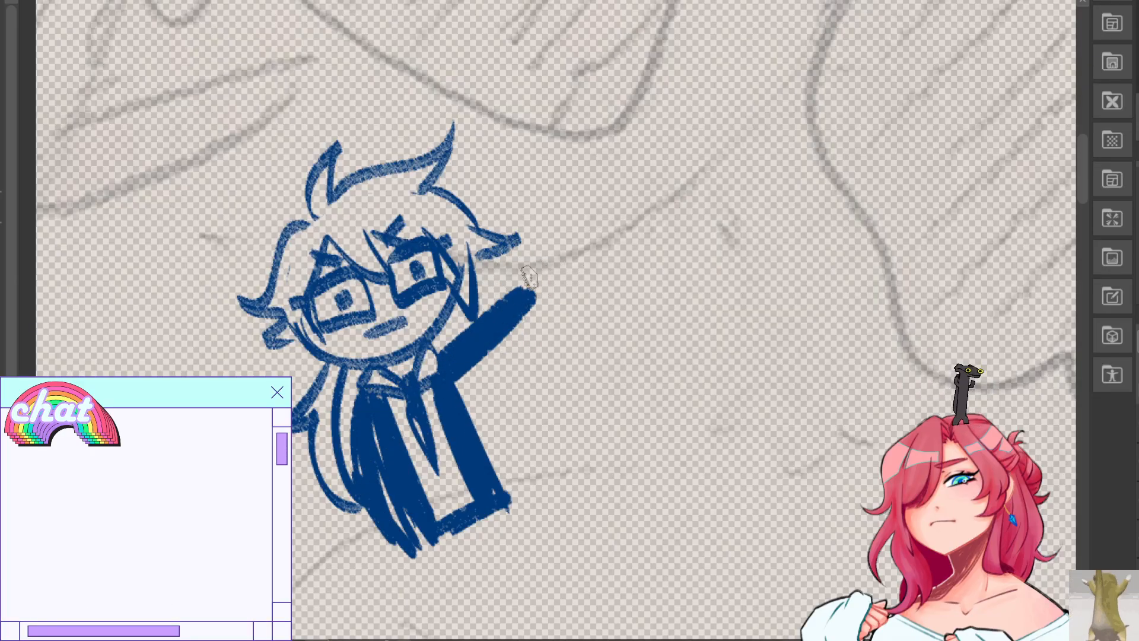
# Draw a hand with one finger pointing up on the raised arm and a round hand below the lowered sleeve.
pyautogui.moveTo(533, 270)
pyautogui.mouseDown()
pyautogui.moveTo(522, 279)
pyautogui.moveTo(529, 223)
pyautogui.mouseUp()
pyautogui.moveTo(520, 270); pyautogui.dragTo(527, 291)
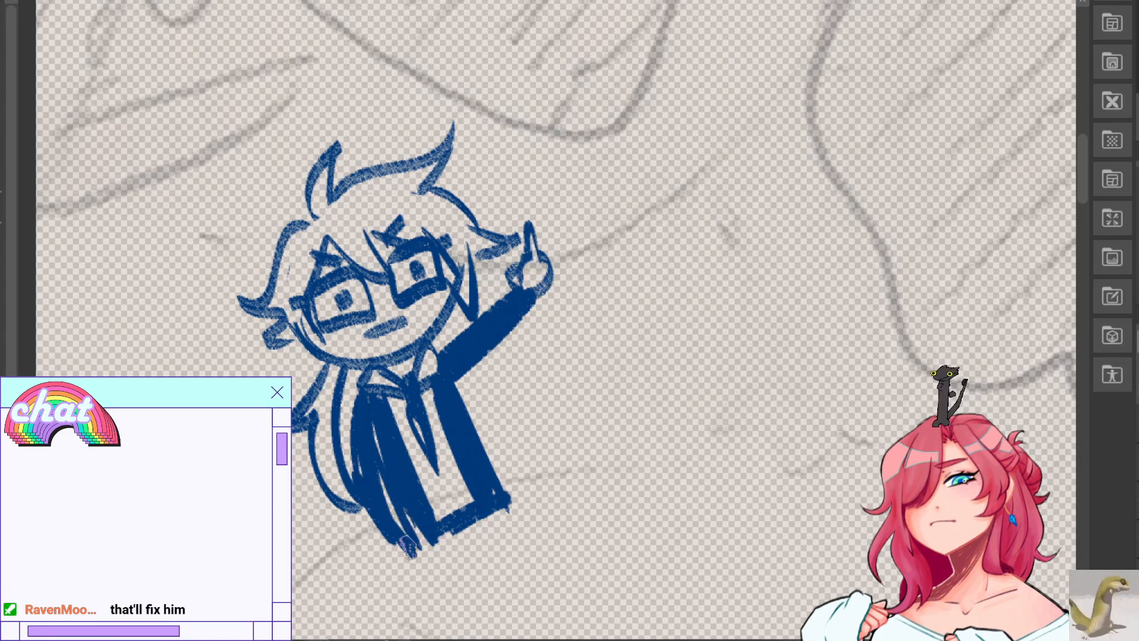
pyautogui.moveTo(400, 564)
pyautogui.mouseDown()
pyautogui.moveTo(435, 548)
pyautogui.moveTo(439, 558)
pyautogui.mouseUp()
pyautogui.moveTo(302, 321); pyautogui.dragTo(330, 341)
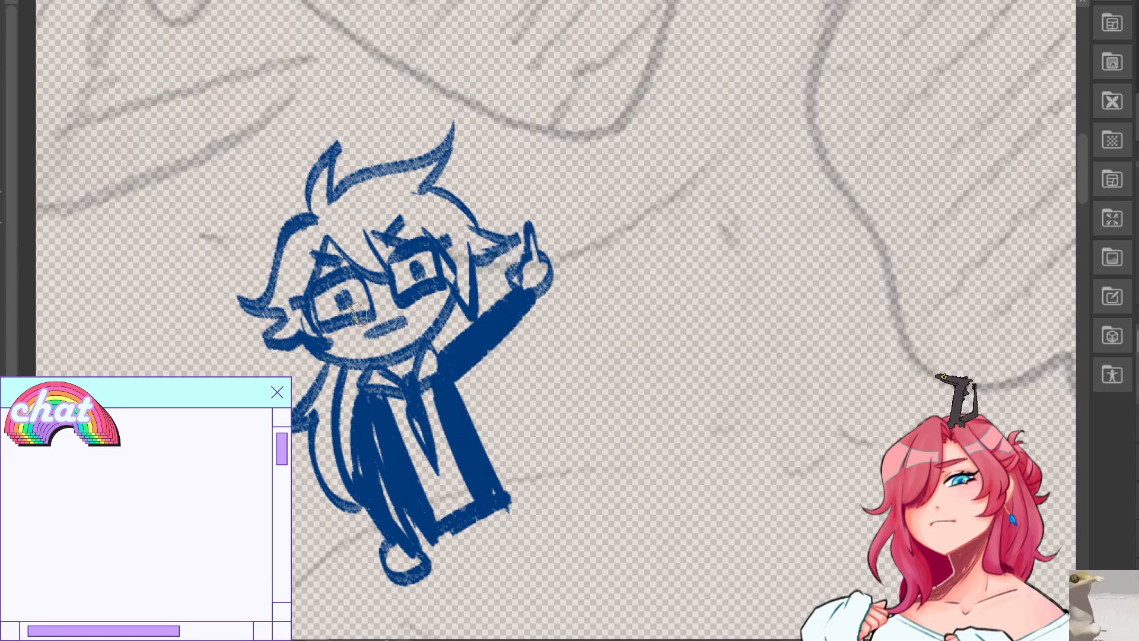
# Draw a large tilted halo ellipse over the doodle's hair and fill the shirt area solid blue.
pyautogui.moveTo(250, 243)
pyautogui.mouseDown()
pyautogui.moveTo(416, 137)
pyautogui.moveTo(235, 234)
pyautogui.mouseUp()
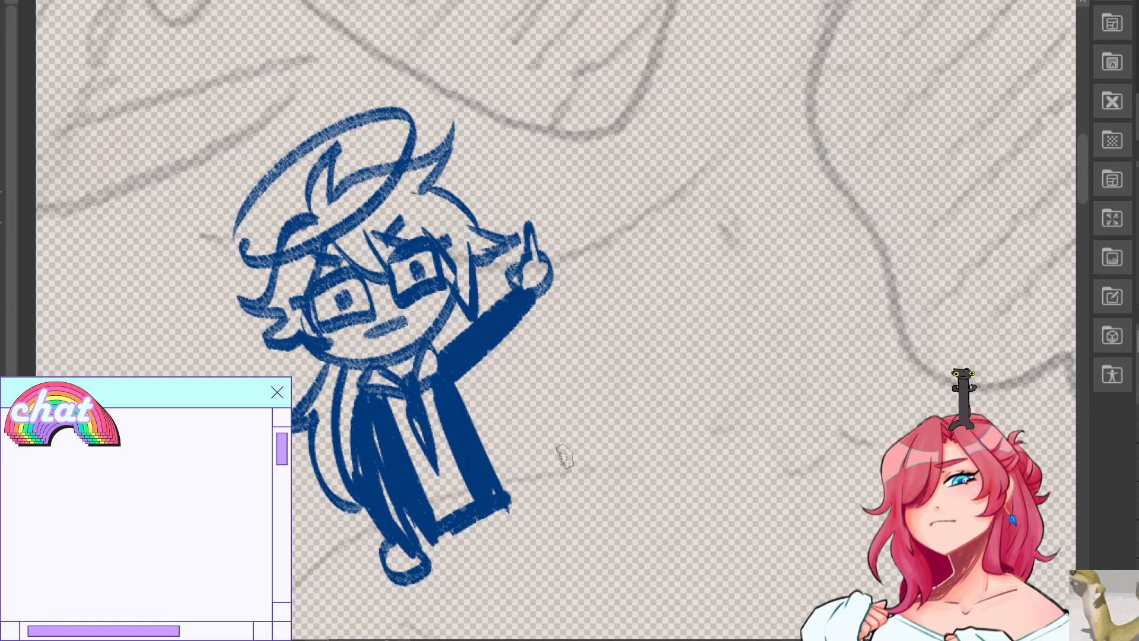
pyautogui.moveTo(432, 392)
pyautogui.mouseDown()
pyautogui.moveTo(465, 522)
pyautogui.moveTo(442, 405)
pyautogui.moveTo(445, 476)
pyautogui.moveTo(448, 427)
pyautogui.moveTo(428, 453)
pyautogui.moveTo(450, 514)
pyautogui.moveTo(414, 476)
pyautogui.moveTo(470, 497)
pyautogui.mouseUp()
pyautogui.hotkey('ctrl', 'z')
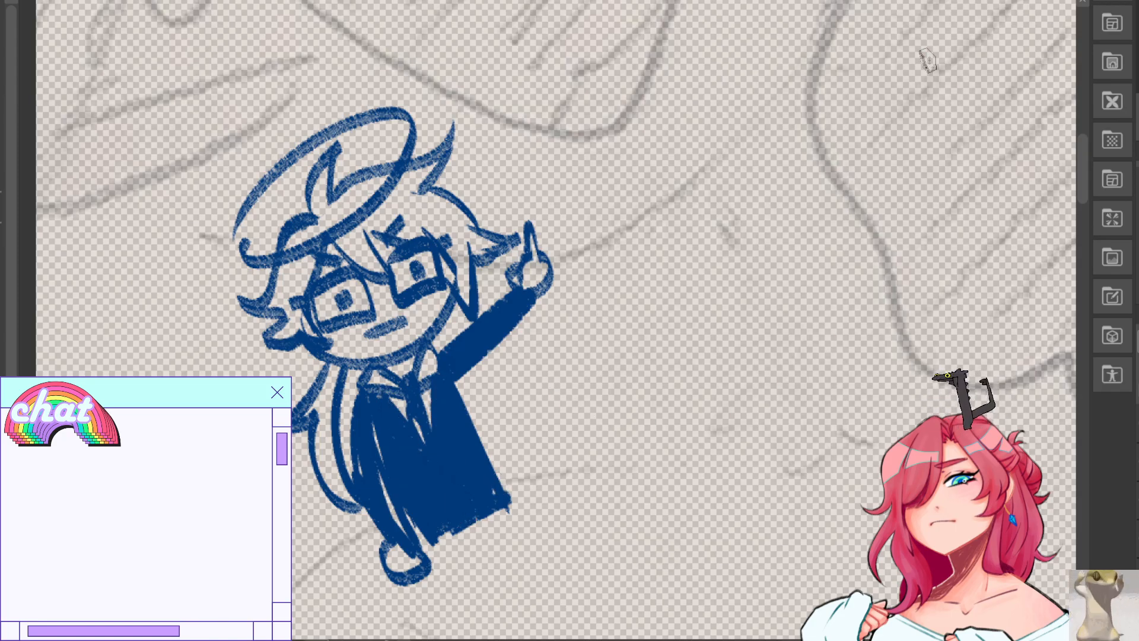
# Draw the round head of a second doodle in the empty area facing the first one.
pyautogui.moveTo(639, 239)
pyautogui.mouseDown()
pyautogui.moveTo(697, 282)
pyautogui.moveTo(806, 273)
pyautogui.mouseUp()
pyautogui.hotkey('ctrl', 'z')
pyautogui.hotkey('ctrl', 'z')
pyautogui.moveTo(688, 269); pyautogui.dragTo(665, 270)
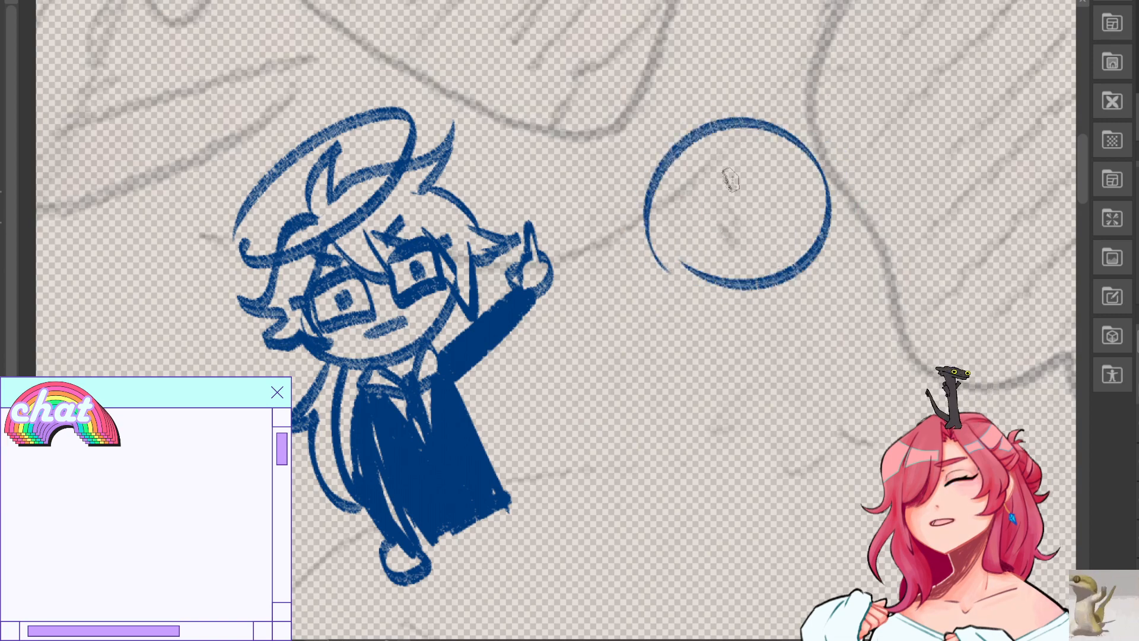
# Draw pointed fringe strands on the second head and the outer hair contour over its crown and far side.
pyautogui.moveTo(707, 147); pyautogui.dragTo(771, 188)
pyautogui.moveTo(774, 150); pyautogui.dragTo(812, 217)
pyautogui.moveTo(710, 120)
pyautogui.mouseDown()
pyautogui.moveTo(693, 95)
pyautogui.moveTo(711, 125)
pyautogui.moveTo(793, 107)
pyautogui.mouseUp()
pyautogui.hotkey('ctrl', 'z')
pyautogui.hotkey('ctrl', 'z')
pyautogui.moveTo(708, 123)
pyautogui.mouseDown()
pyautogui.moveTo(842, 168)
pyautogui.moveTo(878, 235)
pyautogui.mouseUp()
pyautogui.hotkey('ctrl', 'z')
pyautogui.moveTo(836, 187); pyautogui.dragTo(831, 207)
pyautogui.moveTo(806, 268)
pyautogui.mouseDown()
pyautogui.moveTo(809, 286)
pyautogui.moveTo(863, 325)
pyautogui.mouseUp()
pyautogui.moveTo(701, 285)
pyautogui.mouseDown()
pyautogui.moveTo(707, 393)
pyautogui.moveTo(745, 380)
pyautogui.mouseUp()
pyautogui.hotkey('ctrl', 'z')
pyautogui.hotkey('ctrl', 'z')
pyautogui.hotkey('ctrl', 'z')
pyautogui.hotkey('ctrl', 'z')
pyautogui.moveTo(805, 268); pyautogui.dragTo(858, 351)
pyautogui.moveTo(796, 300); pyautogui.dragTo(839, 353)
pyautogui.hotkey('ctrl', 'z')
pyautogui.hotkey('ctrl', 'z')
# Draw two long curved locks of hair hanging below the second head.
pyautogui.moveTo(805, 270); pyautogui.dragTo(862, 350)
pyautogui.moveTo(792, 286)
pyautogui.mouseDown()
pyautogui.moveTo(841, 354)
pyautogui.moveTo(864, 351)
pyautogui.mouseUp()
pyautogui.moveTo(727, 287)
pyautogui.mouseDown()
pyautogui.moveTo(752, 369)
pyautogui.moveTo(713, 388)
pyautogui.moveTo(725, 375)
pyautogui.mouseUp()
pyautogui.hotkey('ctrl', 'z')
# Refine the second head's fringe and draw its thick hair contour from the crown down the side facing the first doodle.
pyautogui.moveTo(709, 146)
pyautogui.mouseDown()
pyautogui.moveTo(701, 240)
pyautogui.moveTo(711, 240)
pyautogui.mouseUp()
pyautogui.moveTo(707, 122); pyautogui.dragTo(674, 264)
pyautogui.hotkey('ctrl', 'z')
pyautogui.moveTo(700, 126)
pyautogui.mouseDown()
pyautogui.moveTo(670, 268)
pyautogui.moveTo(648, 272)
pyautogui.moveTo(685, 277)
pyautogui.mouseUp()
pyautogui.hotkey('ctrl', 'z')
pyautogui.moveTo(651, 240)
pyautogui.mouseDown()
pyautogui.moveTo(661, 267)
pyautogui.moveTo(687, 275)
pyautogui.mouseUp()
pyautogui.hotkey('ctrl', 'z')
pyautogui.hotkey('ctrl', 'z')
pyautogui.hotkey('ctrl', 'z')
pyautogui.moveTo(701, 128)
pyautogui.mouseDown()
pyautogui.moveTo(672, 142)
pyautogui.moveTo(674, 248)
pyautogui.moveTo(695, 133)
pyautogui.moveTo(669, 269)
pyautogui.mouseUp()
pyautogui.hotkey('ctrl', 'z')
pyautogui.hotkey('ctrl', 'z')
pyautogui.moveTo(701, 126)
pyautogui.mouseDown()
pyautogui.moveTo(655, 240)
pyautogui.moveTo(690, 157)
pyautogui.moveTo(681, 270)
pyautogui.moveTo(654, 237)
pyautogui.moveTo(679, 271)
pyautogui.mouseUp()
pyautogui.hotkey('ctrl', 'z')
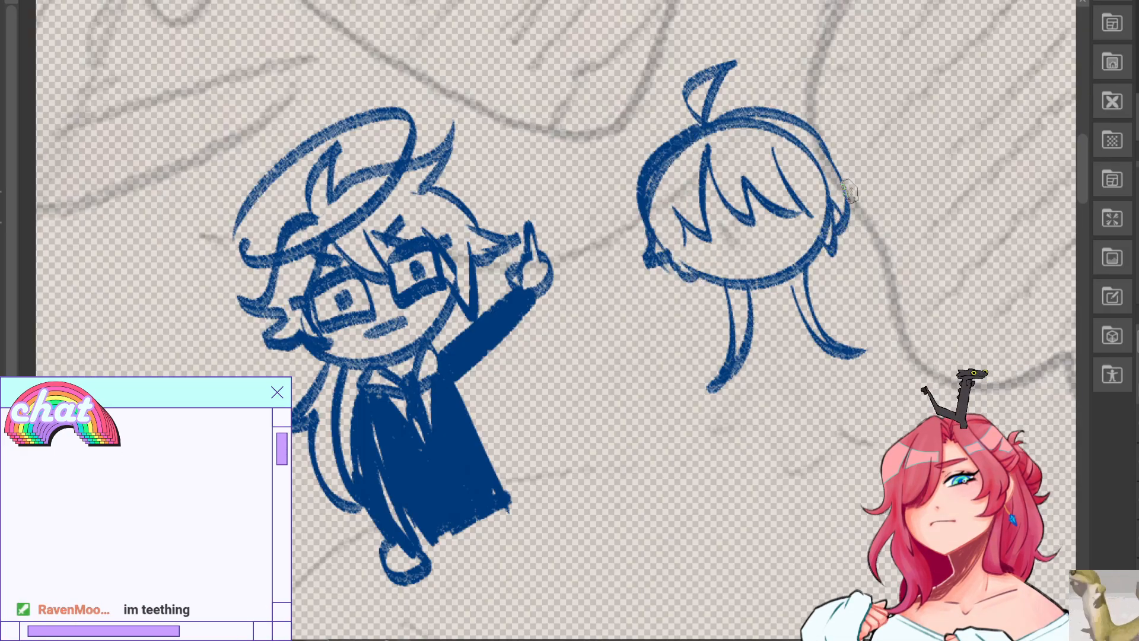
# Add flicked hair tips and inner side strands on both sides of the second doodle's face.
pyautogui.moveTo(831, 230)
pyautogui.mouseDown()
pyautogui.moveTo(814, 258)
pyautogui.moveTo(841, 275)
pyautogui.mouseUp()
pyautogui.hotkey('ctrl', 'z')
pyautogui.moveTo(710, 280); pyautogui.dragTo(730, 289)
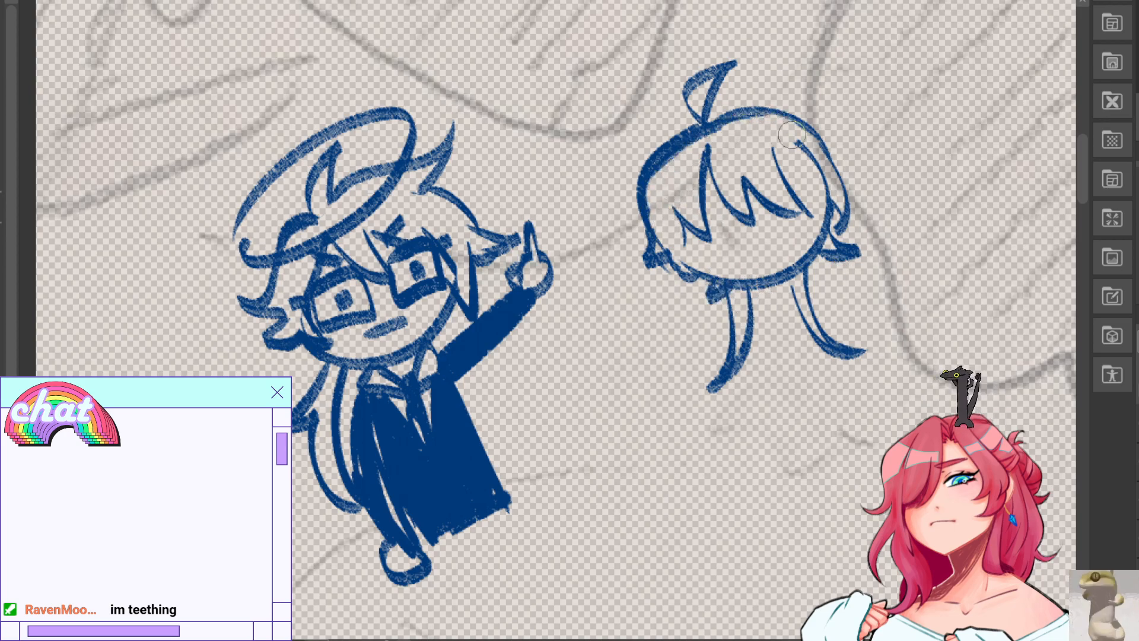
pyautogui.moveTo(805, 175)
pyautogui.mouseDown()
pyautogui.moveTo(823, 227)
pyautogui.moveTo(827, 176)
pyautogui.mouseUp()
pyautogui.hotkey('ctrl', 'z')
pyautogui.moveTo(675, 213)
pyautogui.mouseDown()
pyautogui.moveTo(717, 260)
pyautogui.moveTo(669, 252)
pyautogui.moveTo(701, 220)
pyautogui.mouseUp()
pyautogui.moveTo(774, 207); pyautogui.dragTo(786, 230)
pyautogui.hotkey('ctrl', 'z')
pyautogui.hotkey('ctrl', 'z')
pyautogui.moveTo(702, 224)
pyautogui.mouseDown()
pyautogui.moveTo(718, 209)
pyautogui.moveTo(701, 222)
pyautogui.mouseUp()
pyautogui.moveTo(760, 206)
pyautogui.mouseDown()
pyautogui.moveTo(799, 222)
pyautogui.moveTo(754, 205)
pyautogui.moveTo(805, 255)
pyautogui.moveTo(717, 228)
pyautogui.moveTo(787, 216)
pyautogui.mouseUp()
pyautogui.hotkey('ctrl', 'z')
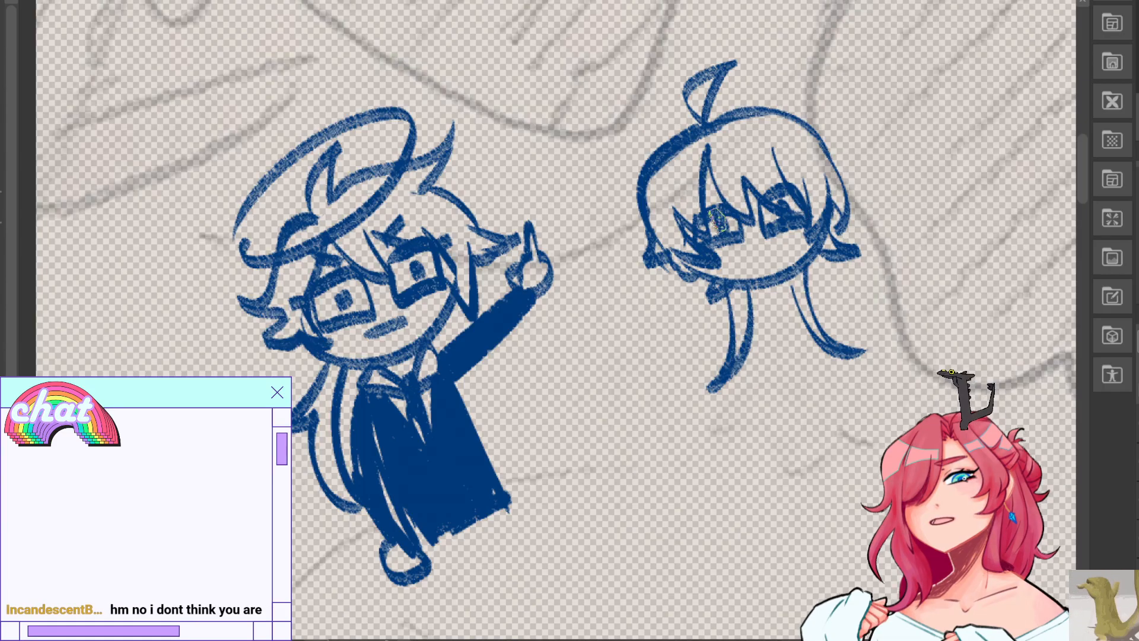
pyautogui.moveTo(691, 193)
pyautogui.mouseDown()
pyautogui.moveTo(736, 188)
pyautogui.moveTo(785, 161)
pyautogui.mouseUp()
pyautogui.hotkey('ctrl', 'z')
pyautogui.hotkey('ctrl', 'z')
pyautogui.hotkey('ctrl', 'z')
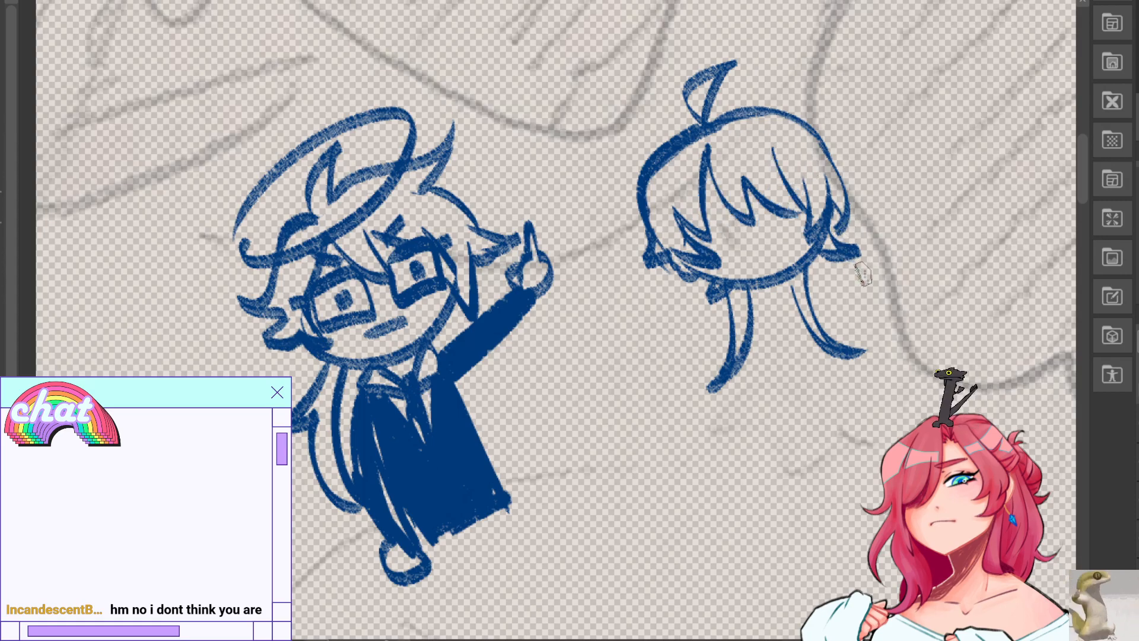
pyautogui.moveTo(699, 232)
pyautogui.mouseDown()
pyautogui.moveTo(754, 234)
pyautogui.moveTo(736, 213)
pyautogui.moveTo(754, 237)
pyautogui.moveTo(818, 195)
pyautogui.mouseUp()
pyautogui.hotkey('ctrl', 'z')
pyautogui.hotkey('ctrl', 'z')
pyautogui.hotkey('ctrl', 'z')
pyautogui.hotkey('ctrl', 'z')
pyautogui.hotkey('ctrl', 'z')
pyautogui.hotkey('ctrl', 'z')
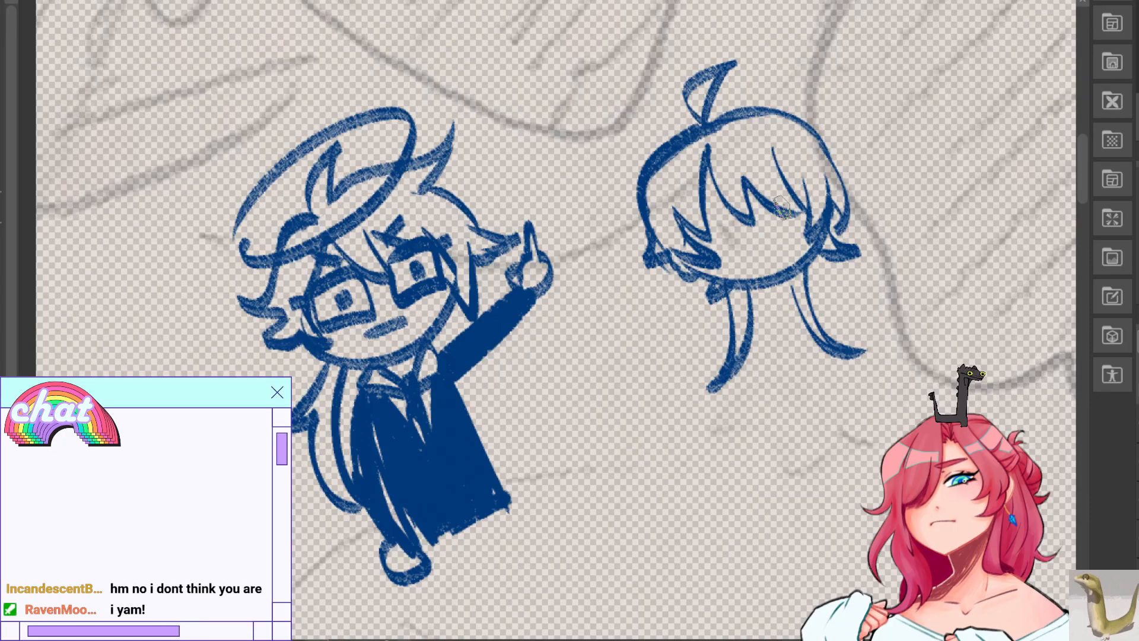
# Draw the second doodle's eyes with round pupils beneath the fringe and dark lines framing them.
pyautogui.moveTo(718, 234); pyautogui.dragTo(724, 239)
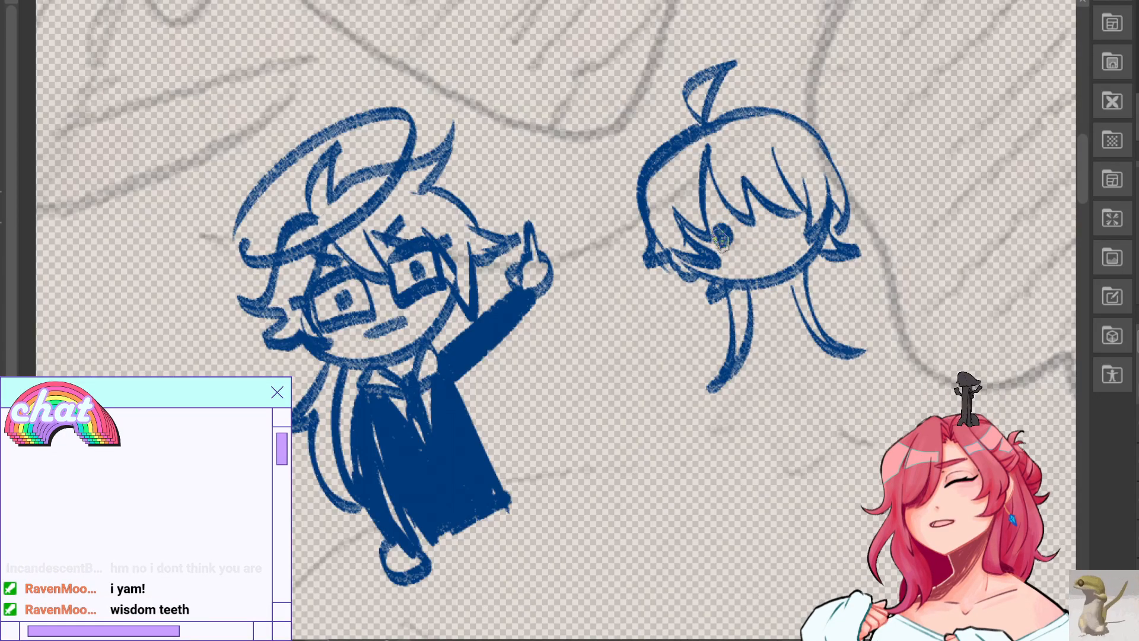
pyautogui.moveTo(782, 217); pyautogui.dragTo(786, 225)
pyautogui.moveTo(690, 254)
pyautogui.mouseDown()
pyautogui.moveTo(690, 230)
pyautogui.moveTo(689, 246)
pyautogui.moveTo(734, 212)
pyautogui.moveTo(695, 229)
pyautogui.moveTo(720, 255)
pyautogui.moveTo(743, 252)
pyautogui.moveTo(751, 219)
pyautogui.moveTo(810, 204)
pyautogui.moveTo(826, 220)
pyautogui.mouseUp()
pyautogui.hotkey('ctrl', 'z')
pyautogui.hotkey('ctrl', 'z')
pyautogui.hotkey('ctrl', 'z')
pyautogui.hotkey('ctrl', 'z')
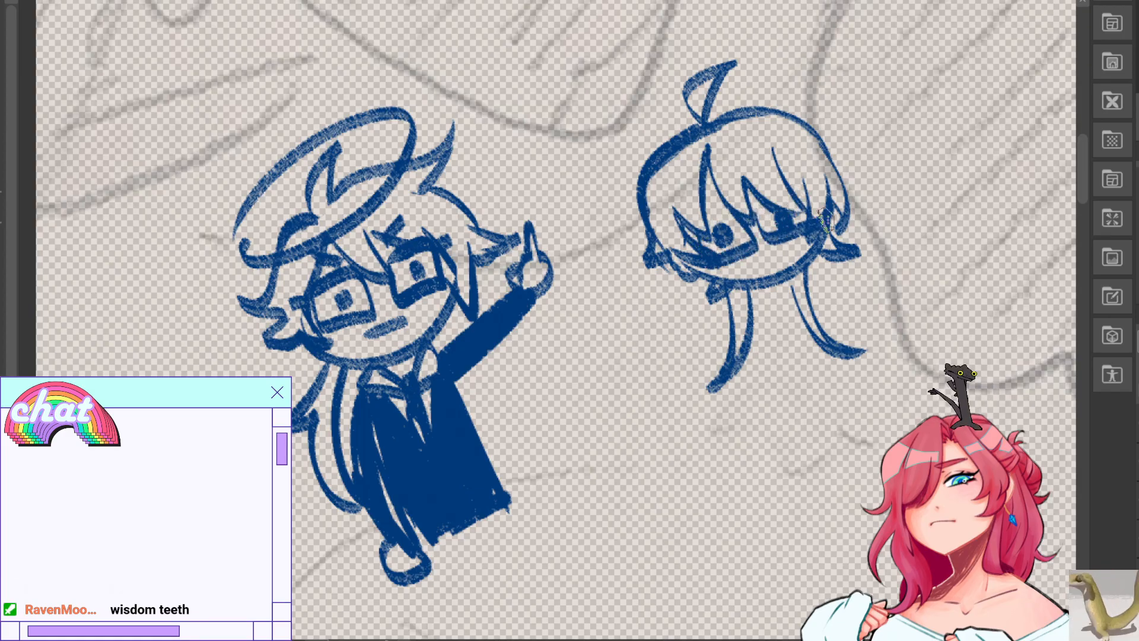
# Add short eyebrows above the second doodle's eyes and a tiny mouth near the chin.
pyautogui.moveTo(699, 222)
pyautogui.mouseDown()
pyautogui.moveTo(733, 211)
pyautogui.moveTo(722, 198)
pyautogui.moveTo(783, 177)
pyautogui.moveTo(794, 213)
pyautogui.mouseUp()
pyautogui.hotkey('ctrl', 'z')
pyautogui.hotkey('ctrl', 'z')
pyautogui.moveTo(692, 232); pyautogui.dragTo(812, 196)
pyautogui.hotkey('ctrl', 'z')
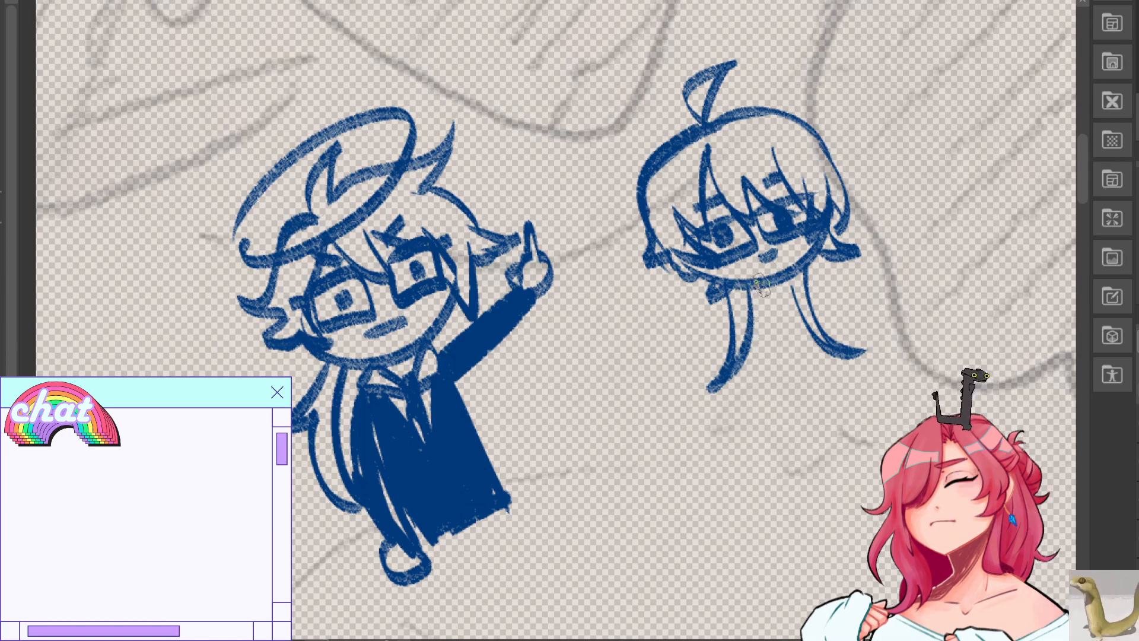
# Scribble dark clothing beneath the second doodle's chin, filling the space between the two long hair locks.
pyautogui.moveTo(815, 276); pyautogui.dragTo(826, 269)
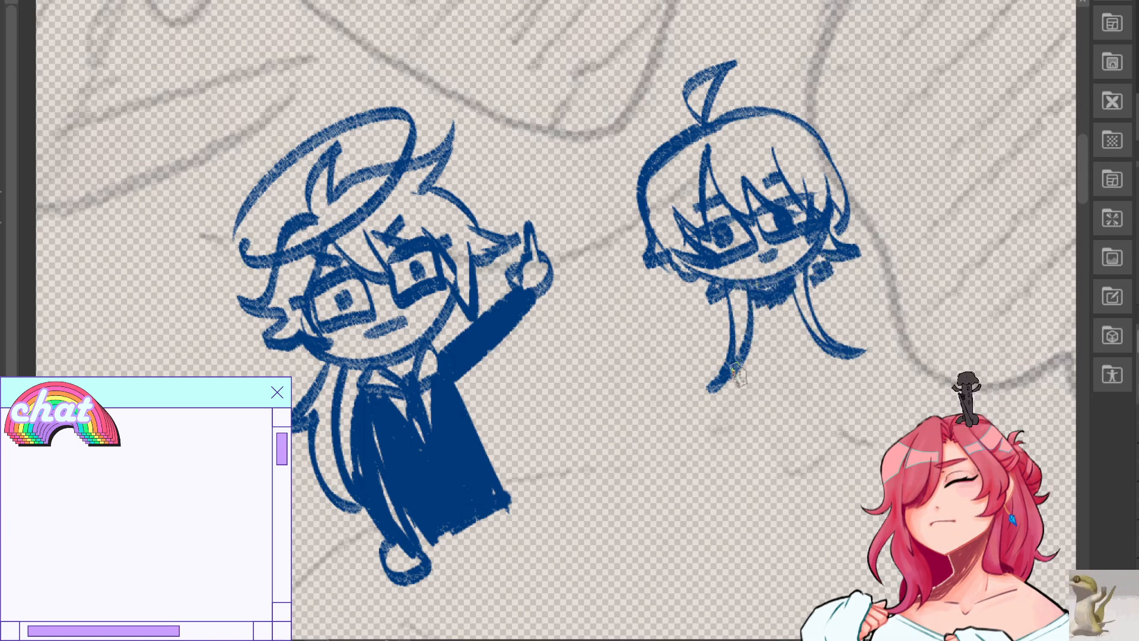
pyautogui.moveTo(770, 301); pyautogui.dragTo(781, 376)
pyautogui.moveTo(755, 304)
pyautogui.mouseDown()
pyautogui.moveTo(755, 375)
pyautogui.moveTo(754, 306)
pyautogui.moveTo(789, 375)
pyautogui.mouseUp()
pyautogui.moveTo(797, 296)
pyautogui.mouseDown()
pyautogui.moveTo(804, 372)
pyautogui.moveTo(818, 290)
pyautogui.moveTo(842, 340)
pyautogui.mouseUp()
pyautogui.moveTo(728, 300)
pyautogui.mouseDown()
pyautogui.moveTo(739, 386)
pyautogui.moveTo(712, 354)
pyautogui.moveTo(735, 373)
pyautogui.moveTo(772, 371)
pyautogui.mouseUp()
pyautogui.moveTo(811, 355)
pyautogui.mouseDown()
pyautogui.moveTo(778, 308)
pyautogui.moveTo(774, 361)
pyautogui.moveTo(791, 325)
pyautogui.moveTo(772, 348)
pyautogui.moveTo(806, 360)
pyautogui.moveTo(770, 369)
pyautogui.mouseUp()
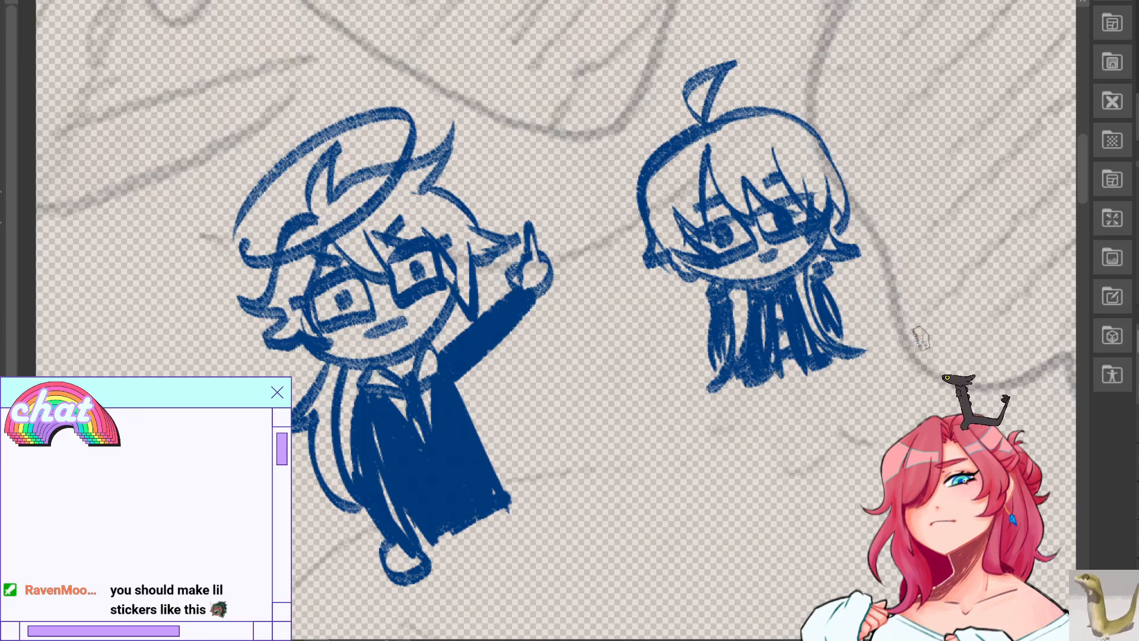
# Shade the sleeves on both sides of the second doodle's body and flick out the hair tip facing the first doodle.
pyautogui.moveTo(707, 295); pyautogui.dragTo(713, 369)
pyautogui.moveTo(709, 306); pyautogui.dragTo(715, 361)
pyautogui.moveTo(821, 272)
pyautogui.mouseDown()
pyautogui.moveTo(846, 303)
pyautogui.moveTo(845, 339)
pyautogui.mouseUp()
pyautogui.moveTo(840, 290); pyautogui.dragTo(850, 340)
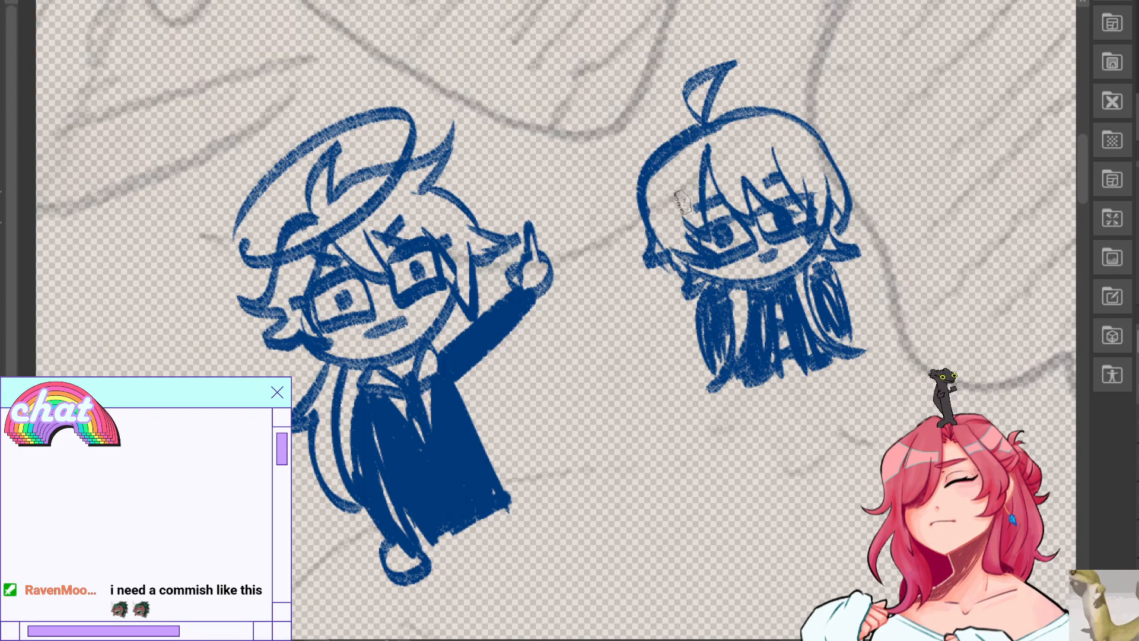
pyautogui.moveTo(654, 233); pyautogui.dragTo(631, 265)
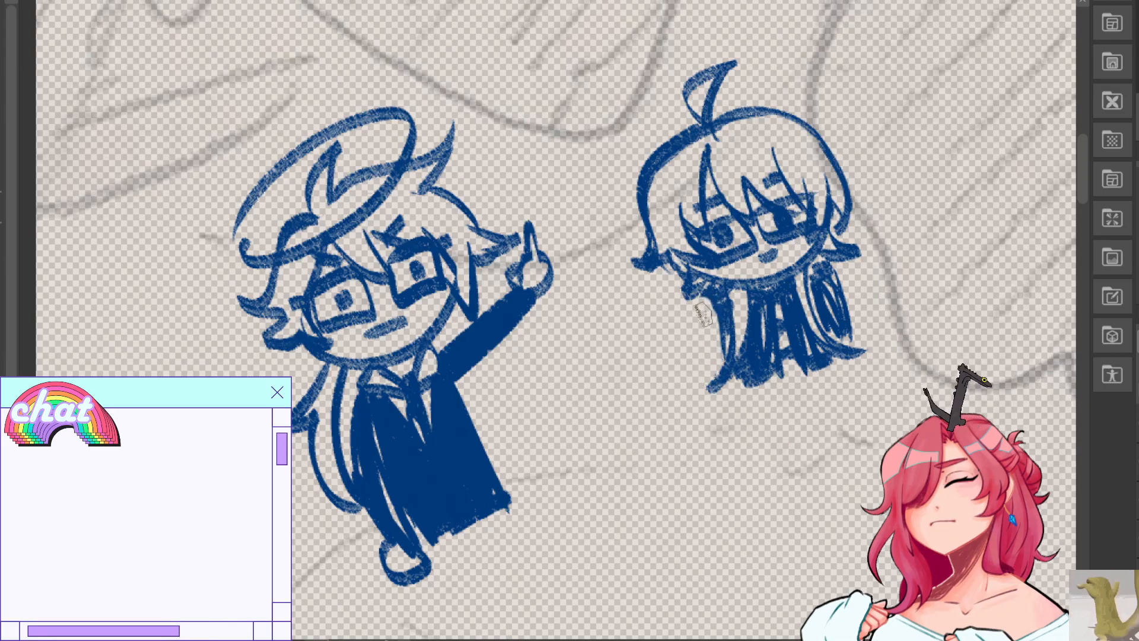
# Draw a dark outstretched arm with a curled hand reaching from the second doodle toward the first doodle's hand.
pyautogui.moveTo(611, 279)
pyautogui.mouseDown()
pyautogui.moveTo(664, 300)
pyautogui.moveTo(599, 279)
pyautogui.moveTo(708, 302)
pyautogui.mouseUp()
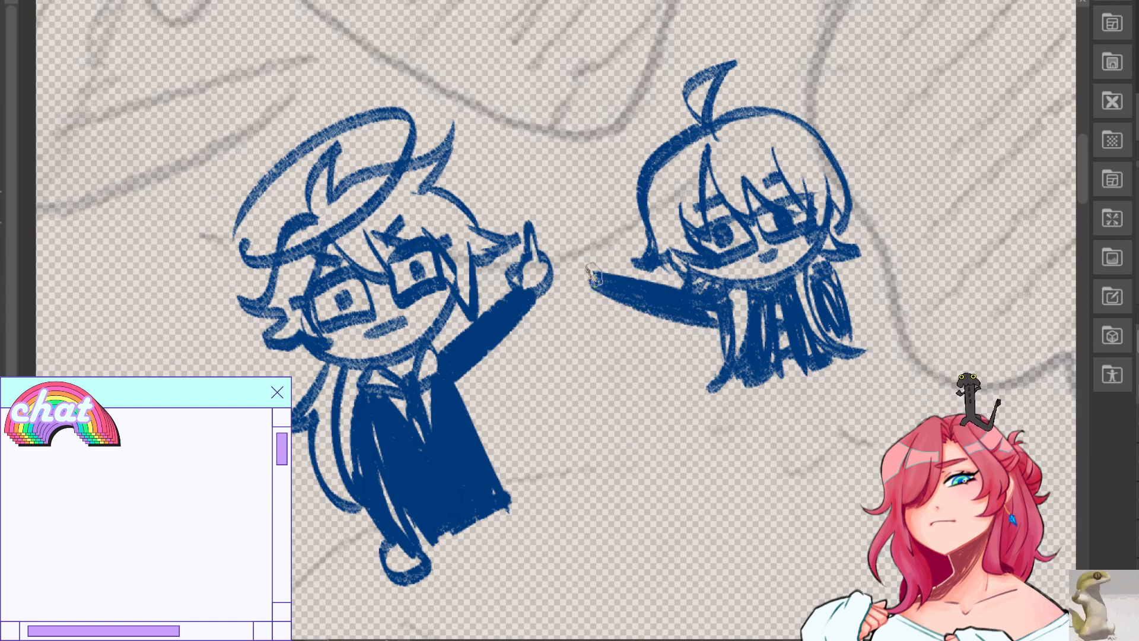
pyautogui.moveTo(559, 258)
pyautogui.mouseDown()
pyautogui.moveTo(571, 236)
pyautogui.moveTo(587, 255)
pyautogui.mouseUp()
pyautogui.hotkey('ctrl', 'z')
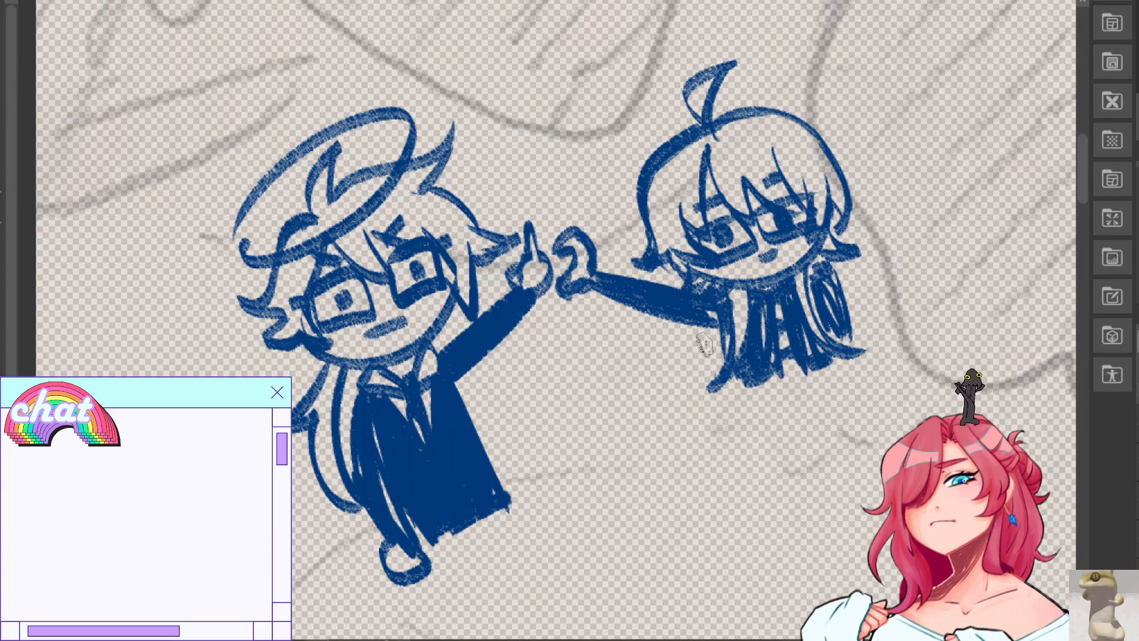
# Fill the body side below the outstretched arm and draw a tilted halo ellipse over the second doodle's head.
pyautogui.moveTo(700, 317)
pyautogui.mouseDown()
pyautogui.moveTo(697, 373)
pyautogui.moveTo(717, 368)
pyautogui.mouseUp()
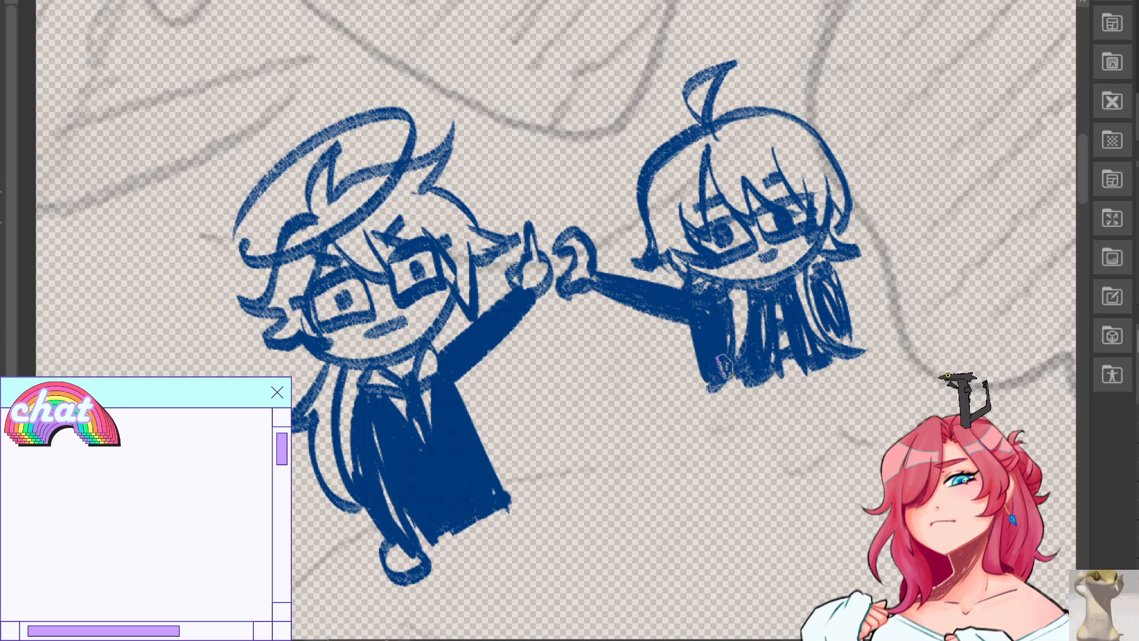
pyautogui.moveTo(625, 152); pyautogui.dragTo(614, 153)
pyautogui.hotkey('ctrl', 'z')
# Fill the second doodle's torso solid blue over the hair locks, with long strokes running downward.
pyautogui.moveTo(840, 279)
pyautogui.mouseDown()
pyautogui.moveTo(833, 314)
pyautogui.moveTo(795, 299)
pyautogui.mouseUp()
pyautogui.moveTo(688, 290)
pyautogui.mouseDown()
pyautogui.moveTo(742, 311)
pyautogui.moveTo(729, 380)
pyautogui.moveTo(771, 320)
pyautogui.moveTo(811, 295)
pyautogui.moveTo(813, 364)
pyautogui.moveTo(855, 354)
pyautogui.mouseUp()
pyautogui.moveTo(725, 288)
pyautogui.mouseDown()
pyautogui.moveTo(757, 472)
pyautogui.moveTo(765, 459)
pyautogui.mouseUp()
pyautogui.moveTo(737, 288)
pyautogui.mouseDown()
pyautogui.moveTo(778, 464)
pyautogui.moveTo(782, 454)
pyautogui.mouseUp()
pyautogui.moveTo(789, 282); pyautogui.dragTo(845, 445)
pyautogui.moveTo(810, 269); pyautogui.dragTo(867, 432)
pyautogui.moveTo(743, 284); pyautogui.dragTo(774, 370)
pyautogui.moveTo(759, 275)
pyautogui.mouseDown()
pyautogui.moveTo(777, 343)
pyautogui.moveTo(792, 356)
pyautogui.mouseUp()
pyautogui.moveTo(787, 276); pyautogui.dragTo(806, 359)
# Erase the strokes below the second doodle's torso to form a short straight jacket hem.
pyautogui.press('e')
pyautogui.moveTo(737, 397); pyautogui.dragTo(847, 369)
pyautogui.moveTo(847, 369)
pyautogui.mouseDown()
pyautogui.moveTo(717, 399)
pyautogui.moveTo(845, 359)
pyautogui.mouseUp()
pyautogui.moveTo(846, 359); pyautogui.dragTo(741, 441)
pyautogui.moveTo(741, 441)
pyautogui.mouseDown()
pyautogui.moveTo(830, 425)
pyautogui.moveTo(805, 437)
pyautogui.mouseUp()
# Erase the fill of the outstretched forearm and redraw it as an outlined bare arm below a short sleeve.
pyautogui.moveTo(659, 305); pyautogui.dragTo(720, 327)
pyautogui.moveTo(666, 297); pyautogui.dragTo(744, 307)
pyautogui.press('e')
pyautogui.moveTo(606, 286)
pyautogui.mouseDown()
pyautogui.moveTo(678, 301)
pyautogui.moveTo(663, 295)
pyautogui.mouseUp()
pyautogui.moveTo(681, 332)
pyautogui.mouseDown()
pyautogui.moveTo(676, 309)
pyautogui.moveTo(711, 348)
pyautogui.moveTo(703, 320)
pyautogui.moveTo(707, 341)
pyautogui.moveTo(734, 339)
pyautogui.mouseUp()
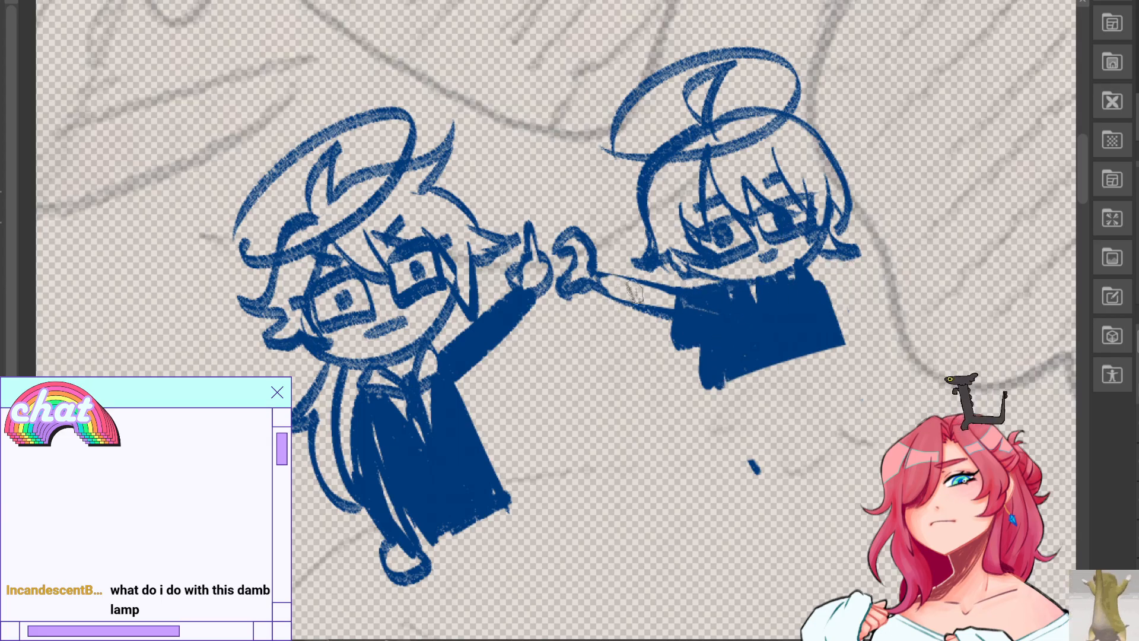
pyautogui.moveTo(600, 284); pyautogui.dragTo(662, 290)
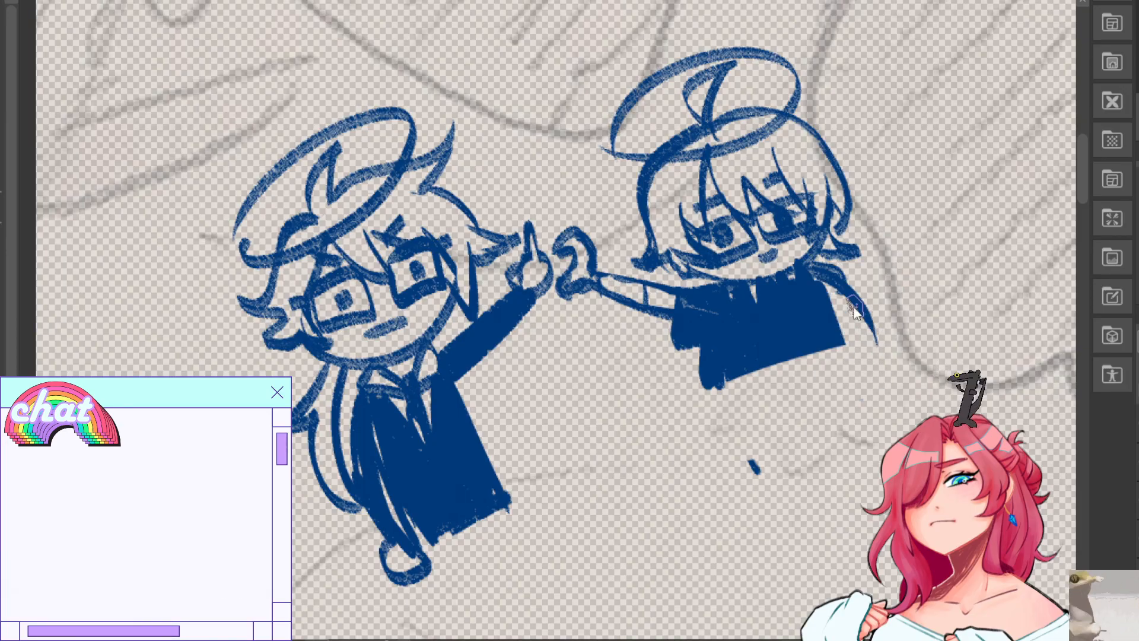
pyautogui.moveTo(818, 285)
pyautogui.mouseDown()
pyautogui.moveTo(878, 371)
pyautogui.moveTo(841, 339)
pyautogui.moveTo(880, 436)
pyautogui.mouseUp()
pyautogui.moveTo(884, 371); pyautogui.dragTo(897, 418)
pyautogui.hotkey('ctrl', 'z')
pyautogui.hotkey('ctrl', 'z')
pyautogui.hotkey('ctrl', 'z')
# Draw the second doodle's lowered arm with wrist bands and a hand, and erase a narrow opening down the jacket front.
pyautogui.moveTo(832, 284); pyautogui.dragTo(915, 410)
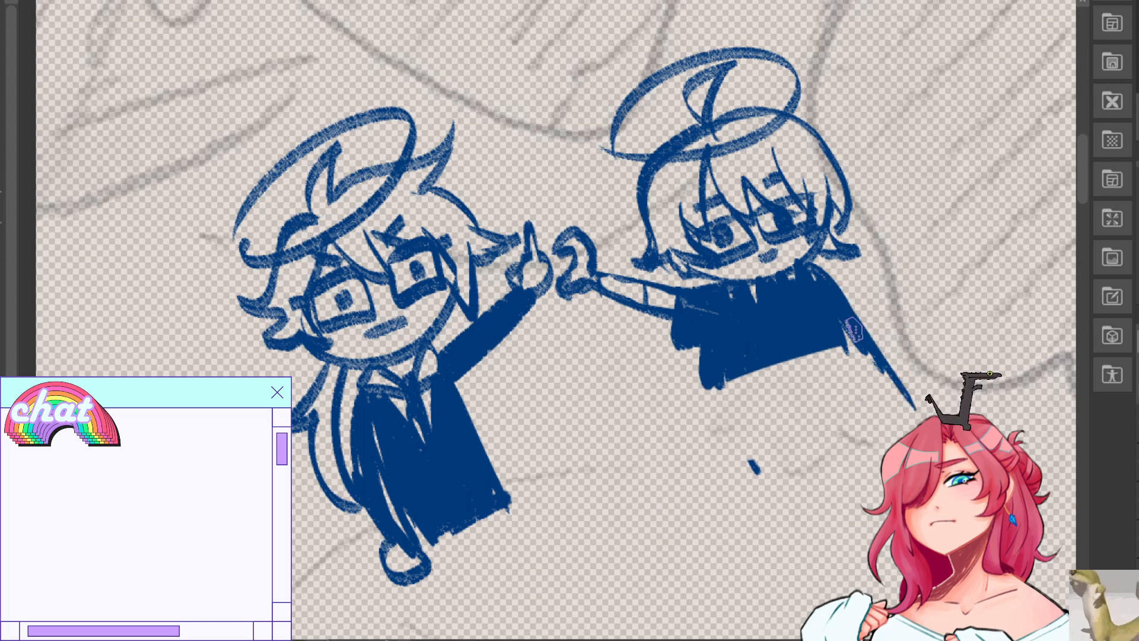
pyautogui.moveTo(837, 325); pyautogui.dragTo(893, 429)
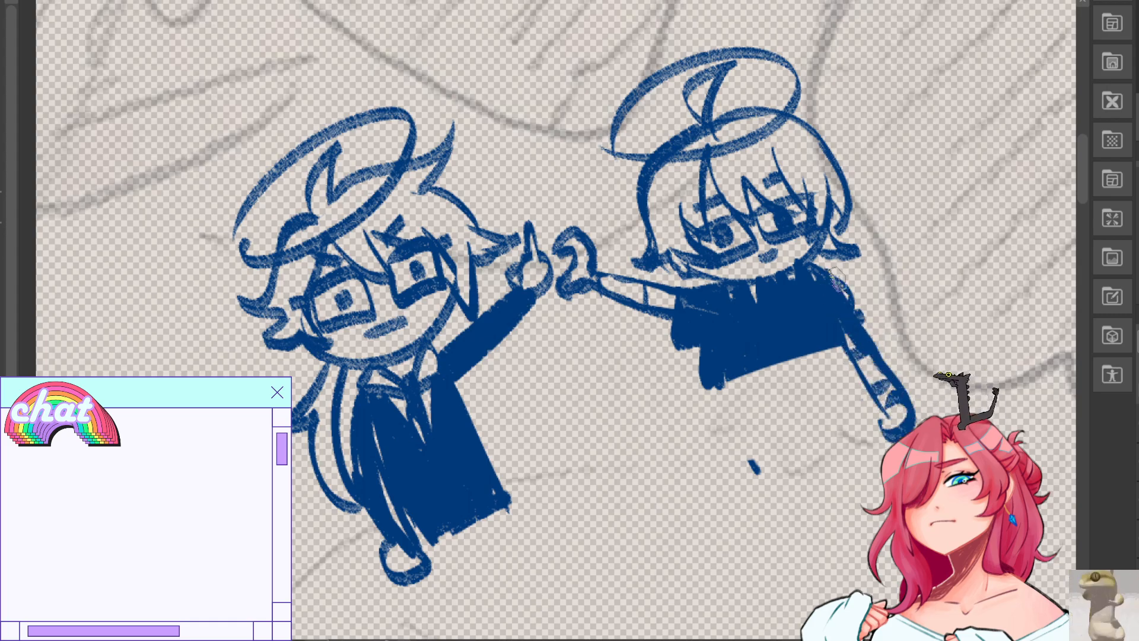
pyautogui.moveTo(765, 291)
pyautogui.mouseDown()
pyautogui.moveTo(795, 359)
pyautogui.moveTo(770, 371)
pyautogui.moveTo(778, 327)
pyautogui.moveTo(794, 357)
pyautogui.mouseUp()
# Draw two long dark legs extending down from the sides of the second doodle's jacket.
pyautogui.press('p')
pyautogui.moveTo(735, 379)
pyautogui.mouseDown()
pyautogui.moveTo(748, 534)
pyautogui.moveTo(717, 391)
pyautogui.moveTo(730, 542)
pyautogui.mouseUp()
pyautogui.moveTo(718, 487); pyautogui.dragTo(720, 513)
pyautogui.moveTo(880, 489)
pyautogui.mouseDown()
pyautogui.moveTo(841, 350)
pyautogui.moveTo(833, 358)
pyautogui.mouseUp()
pyautogui.press('c')
pyautogui.moveTo(699, 356); pyautogui.dragTo(699, 477)
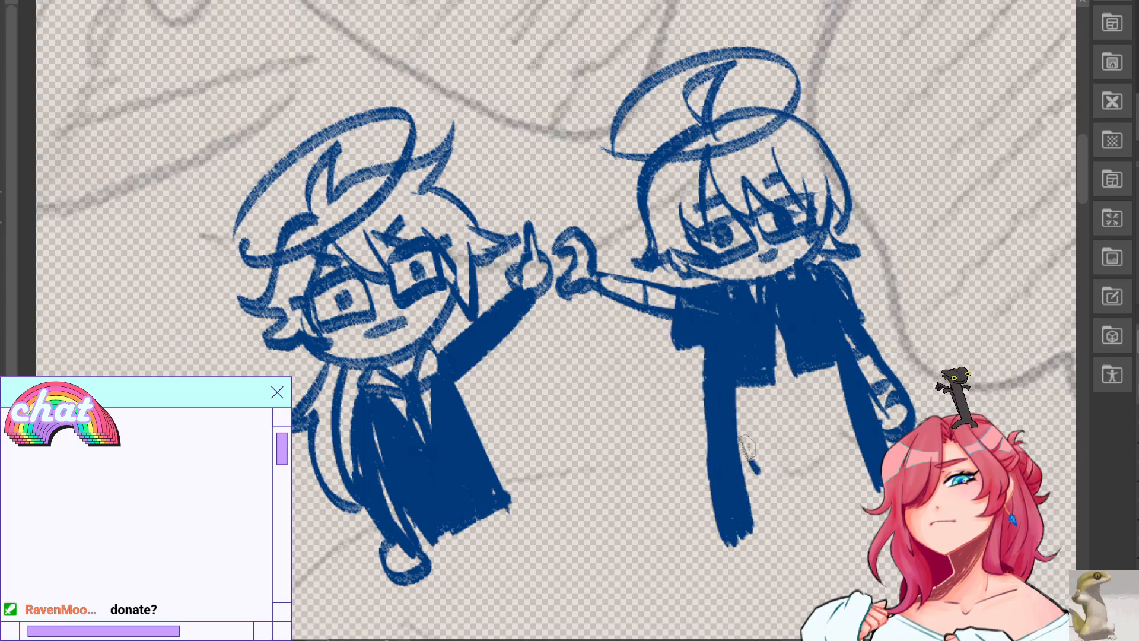
# Widen the second doodle's legs and lengthen them into ragged, foot-like ends.
pyautogui.moveTo(745, 412); pyautogui.dragTo(762, 537)
pyautogui.moveTo(712, 383)
pyautogui.mouseDown()
pyautogui.moveTo(709, 475)
pyautogui.moveTo(741, 561)
pyautogui.moveTo(729, 557)
pyautogui.moveTo(717, 592)
pyautogui.mouseUp()
pyautogui.moveTo(875, 468); pyautogui.dragTo(889, 540)
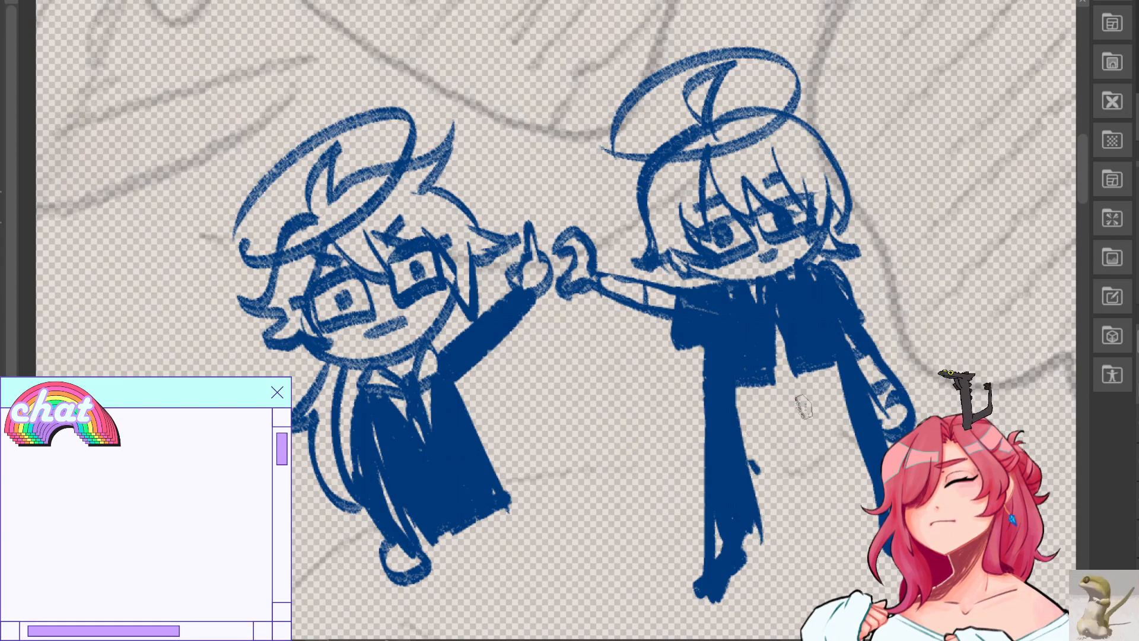
pyautogui.moveTo(516, 504); pyautogui.dragTo(417, 372)
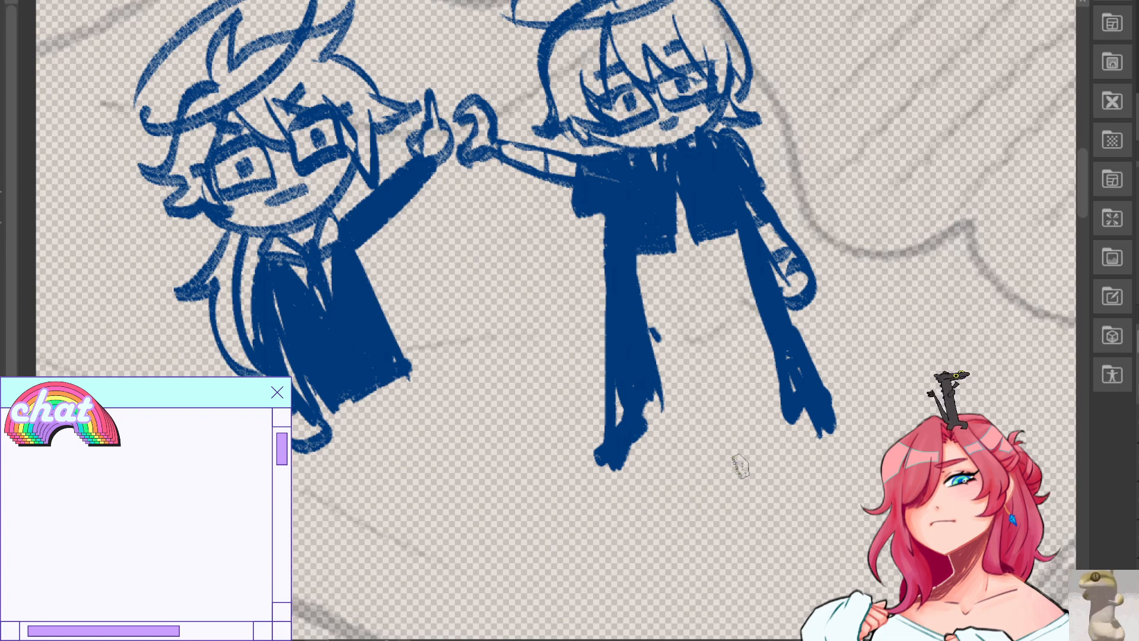
pyautogui.moveTo(643, 370)
pyautogui.mouseDown()
pyautogui.moveTo(665, 422)
pyautogui.moveTo(626, 425)
pyautogui.mouseUp()
pyautogui.moveTo(650, 245)
pyautogui.mouseDown()
pyautogui.moveTo(654, 400)
pyautogui.moveTo(682, 408)
pyautogui.mouseUp()
pyautogui.moveTo(643, 256); pyautogui.dragTo(638, 325)
pyautogui.moveTo(712, 237); pyautogui.dragTo(745, 378)
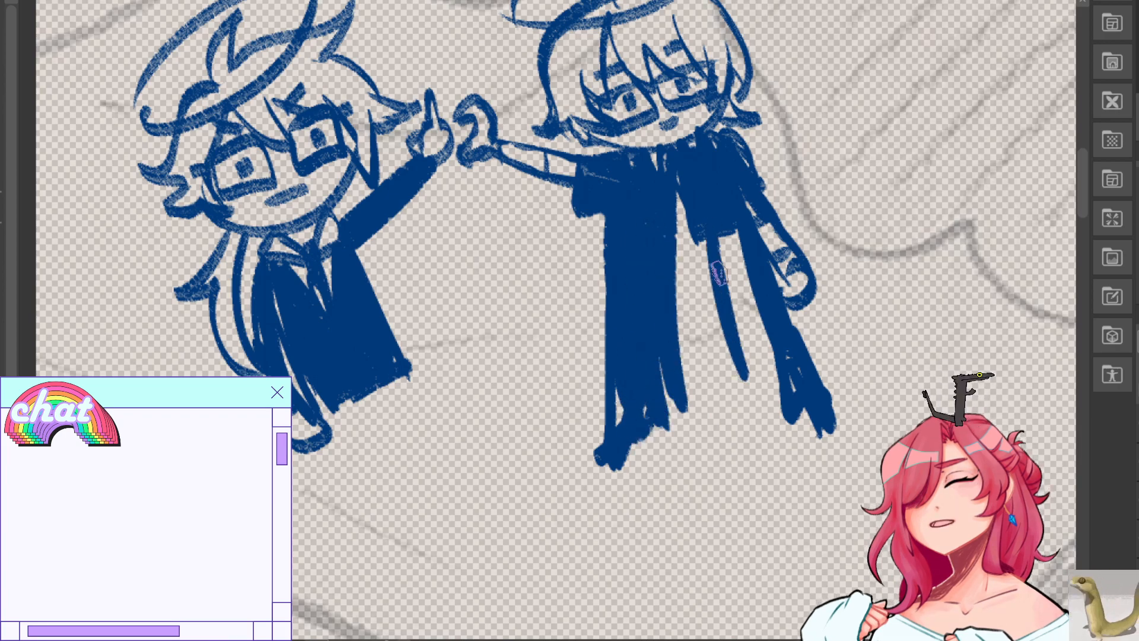
pyautogui.hotkey('ctrl', 'z')
pyautogui.hotkey('ctrl', 'z')
# Erase the second doodle's legs below the jacket and draw a long ragged cape hanging behind the lowered arm.
pyautogui.moveTo(664, 308)
pyautogui.mouseDown()
pyautogui.moveTo(652, 276)
pyautogui.moveTo(620, 269)
pyautogui.moveTo(617, 331)
pyautogui.moveTo(611, 296)
pyautogui.moveTo(660, 425)
pyautogui.mouseUp()
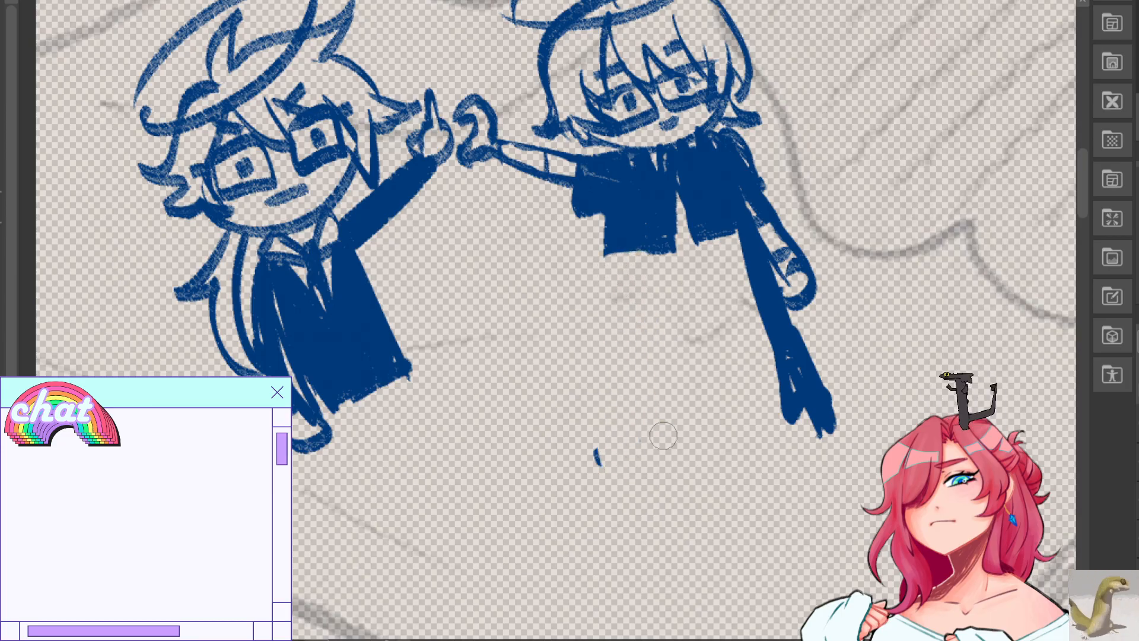
pyautogui.moveTo(594, 226)
pyautogui.mouseDown()
pyautogui.moveTo(592, 442)
pyautogui.moveTo(605, 475)
pyautogui.moveTo(590, 308)
pyautogui.moveTo(614, 505)
pyautogui.mouseUp()
pyautogui.hotkey('ctrl', 'z')
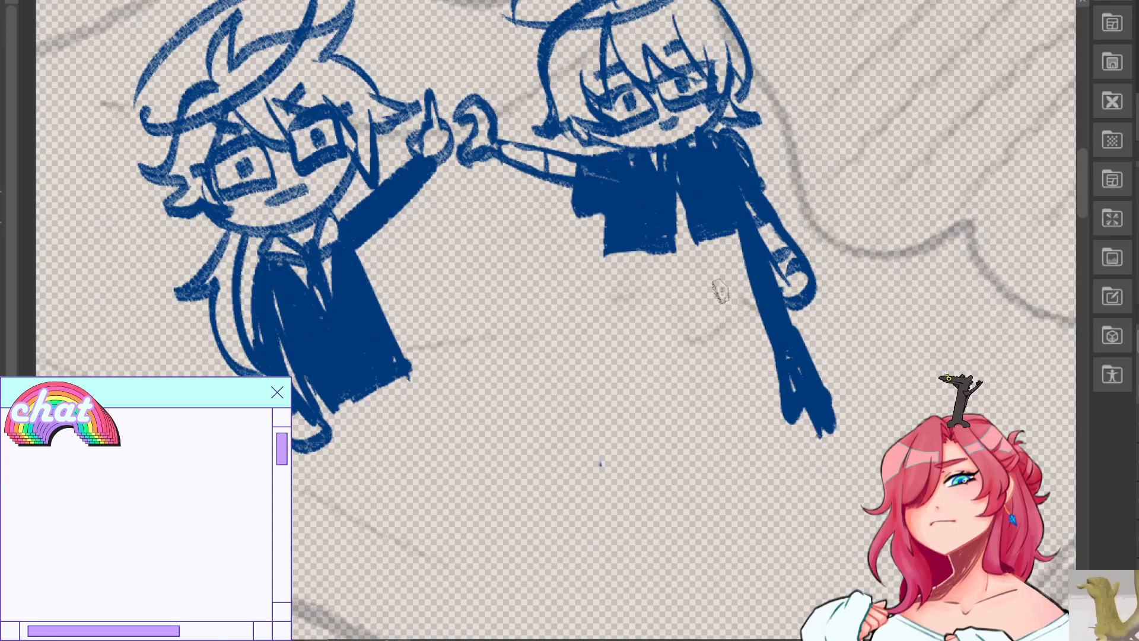
pyautogui.moveTo(738, 145)
pyautogui.mouseDown()
pyautogui.moveTo(877, 372)
pyautogui.moveTo(869, 411)
pyautogui.moveTo(797, 323)
pyautogui.moveTo(804, 253)
pyautogui.moveTo(837, 311)
pyautogui.moveTo(853, 380)
pyautogui.moveTo(813, 361)
pyautogui.moveTo(782, 288)
pyautogui.mouseUp()
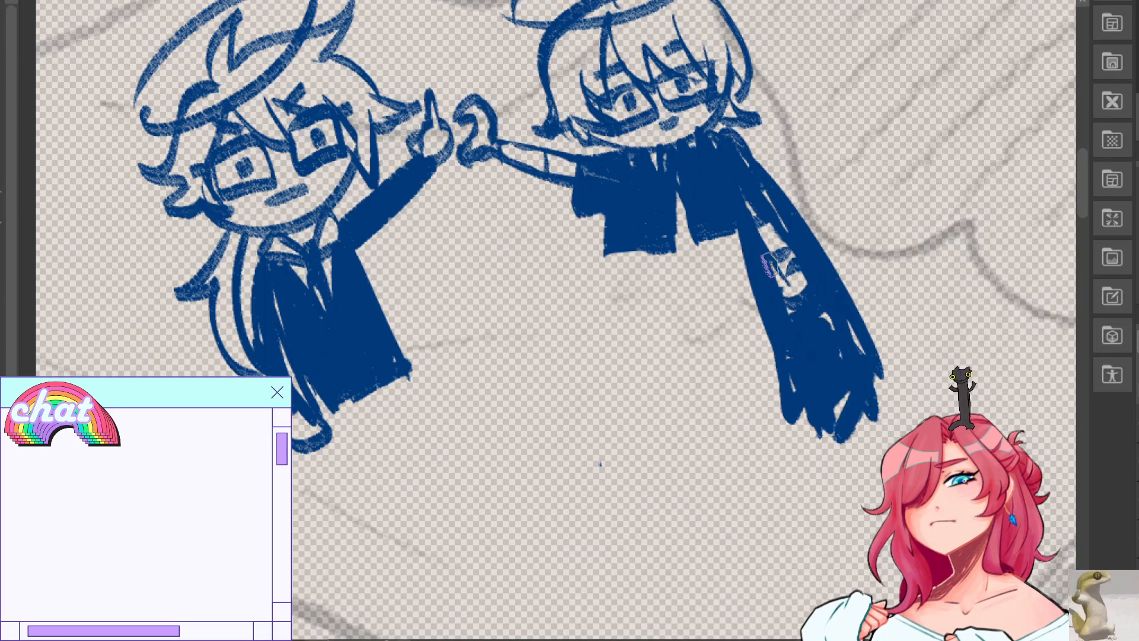
# Draw a long thin leg line below the second doodle's jacket and crossed straps reaching over to the cape.
pyautogui.moveTo(639, 248); pyautogui.dragTo(640, 350)
pyautogui.moveTo(630, 303)
pyautogui.mouseDown()
pyautogui.moveTo(640, 359)
pyautogui.moveTo(753, 324)
pyautogui.moveTo(752, 350)
pyautogui.mouseUp()
pyautogui.hotkey('ctrl', 'z')
pyautogui.moveTo(757, 301)
pyautogui.mouseDown()
pyautogui.moveTo(650, 369)
pyautogui.moveTo(773, 358)
pyautogui.mouseUp()
pyautogui.moveTo(639, 357); pyautogui.dragTo(663, 491)
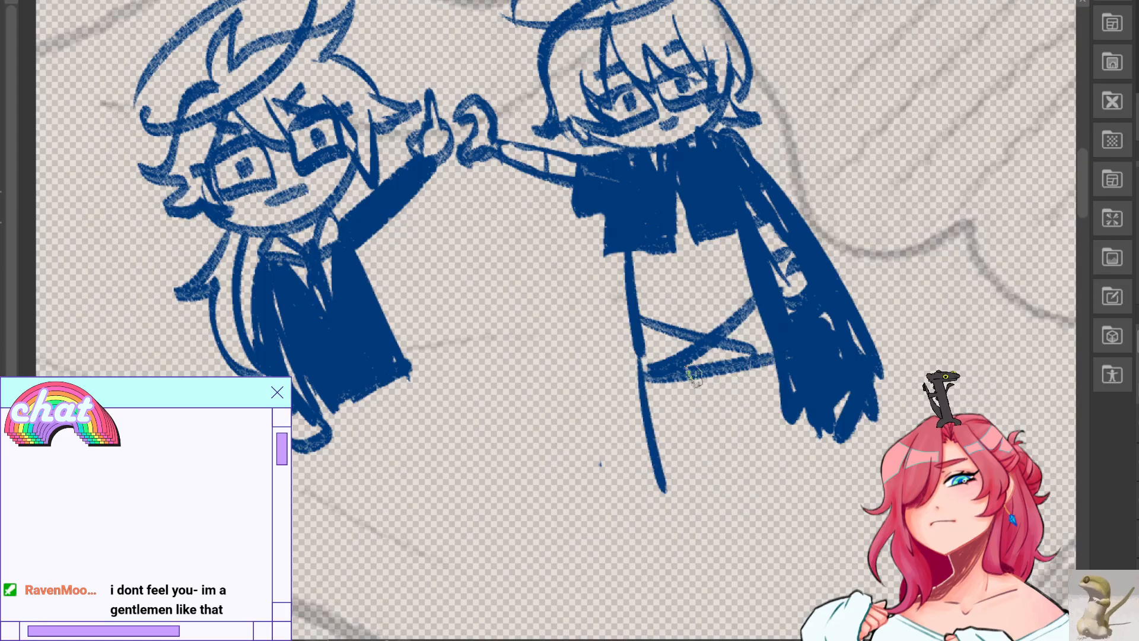
# Erase one of the second doodle's crossed straps and redraw it higher, closer to the jacket hem.
pyautogui.press('e')
pyautogui.moveTo(631, 301)
pyautogui.mouseDown()
pyautogui.moveTo(707, 412)
pyautogui.moveTo(754, 350)
pyautogui.moveTo(767, 359)
pyautogui.mouseUp()
pyautogui.press('b')
pyautogui.moveTo(632, 266)
pyautogui.mouseDown()
pyautogui.moveTo(634, 285)
pyautogui.moveTo(751, 305)
pyautogui.moveTo(733, 301)
pyautogui.mouseUp()
pyautogui.moveTo(746, 270)
pyautogui.mouseDown()
pyautogui.moveTo(651, 352)
pyautogui.moveTo(669, 503)
pyautogui.mouseUp()
pyautogui.hotkey('ctrl', 'z')
pyautogui.hotkey('ctrl', 'z')
pyautogui.moveTo(636, 312); pyautogui.dragTo(677, 466)
pyautogui.moveTo(676, 416)
pyautogui.mouseDown()
pyautogui.moveTo(805, 77)
pyautogui.moveTo(512, 612)
pyautogui.moveTo(611, 546)
pyautogui.mouseUp()
# Draw two long dark legs with pointed ends below the first doodle's jacket.
pyautogui.moveTo(295, 388); pyautogui.dragTo(388, 583)
pyautogui.moveTo(334, 513); pyautogui.dragTo(383, 582)
pyautogui.moveTo(294, 557)
pyautogui.mouseDown()
pyautogui.moveTo(320, 630)
pyautogui.moveTo(332, 534)
pyautogui.moveTo(299, 504)
pyautogui.moveTo(385, 593)
pyautogui.moveTo(401, 589)
pyautogui.moveTo(534, 21)
pyautogui.moveTo(235, 353)
pyautogui.moveTo(339, 583)
pyautogui.mouseUp()
# Add two curved light bands down the front of the second doodle's dark jacket.
pyautogui.moveTo(499, 245); pyautogui.dragTo(534, 346)
pyautogui.hotkey('ctrl', 'z')
pyautogui.hotkey('ctrl', 'z')
pyautogui.moveTo(497, 246)
pyautogui.mouseDown()
pyautogui.moveTo(537, 349)
pyautogui.moveTo(520, 339)
pyautogui.mouseUp()
pyautogui.moveTo(570, 234); pyautogui.dragTo(590, 320)
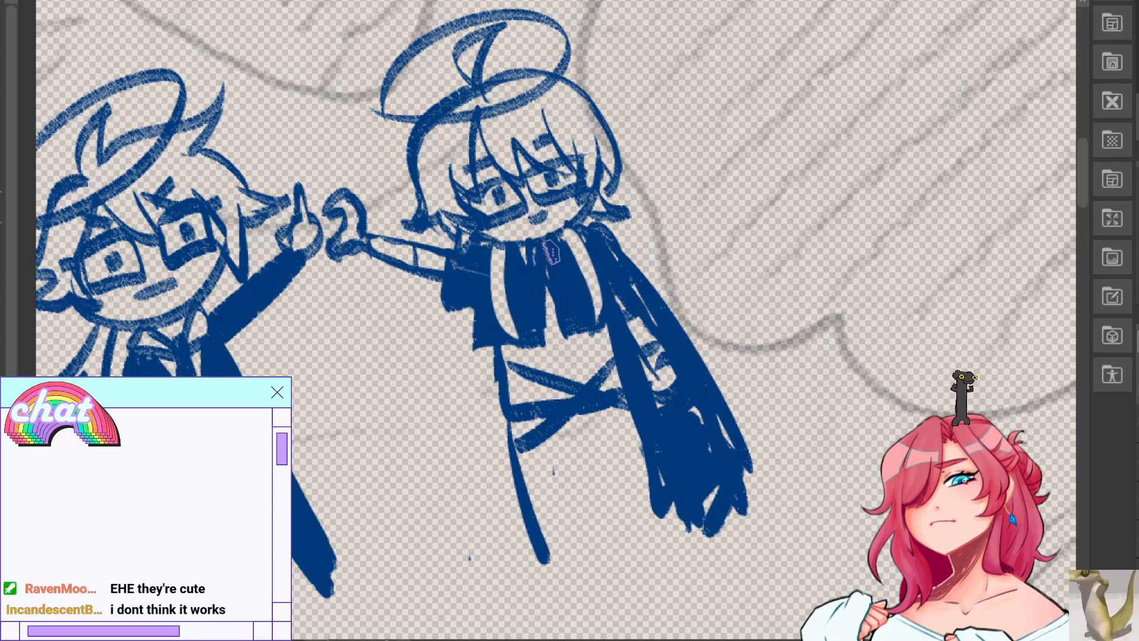
# Handwrite "doomed" beside the second doodle, try a second word beneath it, and undo that second word.
pyautogui.moveTo(521, 285); pyautogui.dragTo(621, 318)
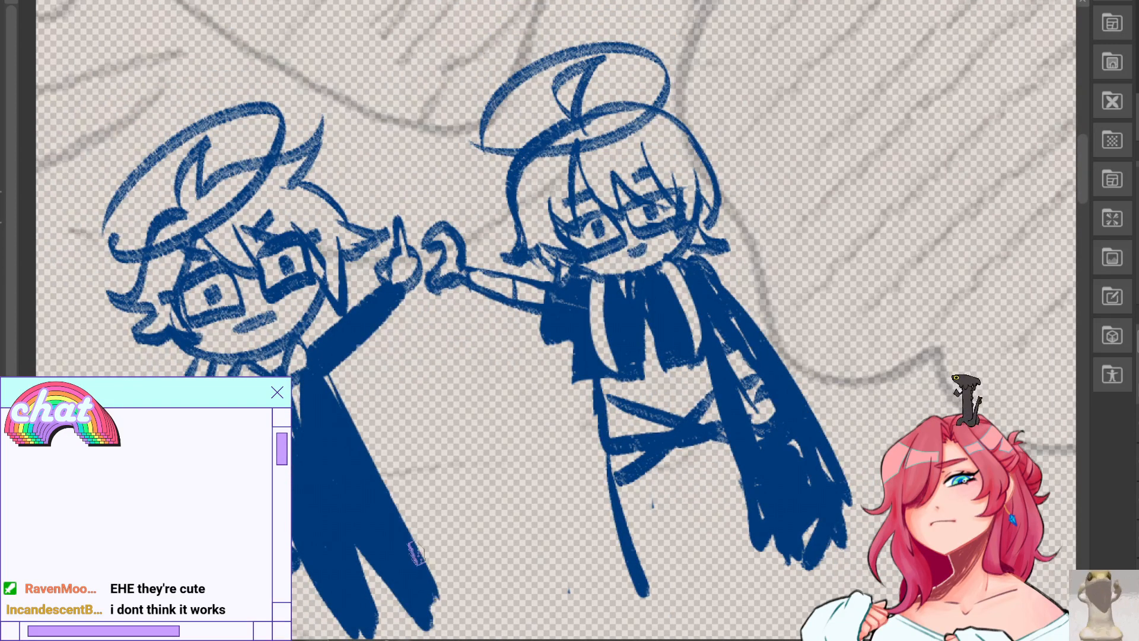
pyautogui.moveTo(787, 145)
pyautogui.mouseDown()
pyautogui.moveTo(784, 189)
pyautogui.moveTo(824, 170)
pyautogui.moveTo(821, 117)
pyautogui.moveTo(900, 127)
pyautogui.moveTo(991, 27)
pyautogui.moveTo(841, 286)
pyautogui.moveTo(899, 230)
pyautogui.moveTo(966, 218)
pyautogui.moveTo(957, 181)
pyautogui.moveTo(984, 243)
pyautogui.mouseUp()
pyautogui.moveTo(948, 146); pyautogui.dragTo(952, 156)
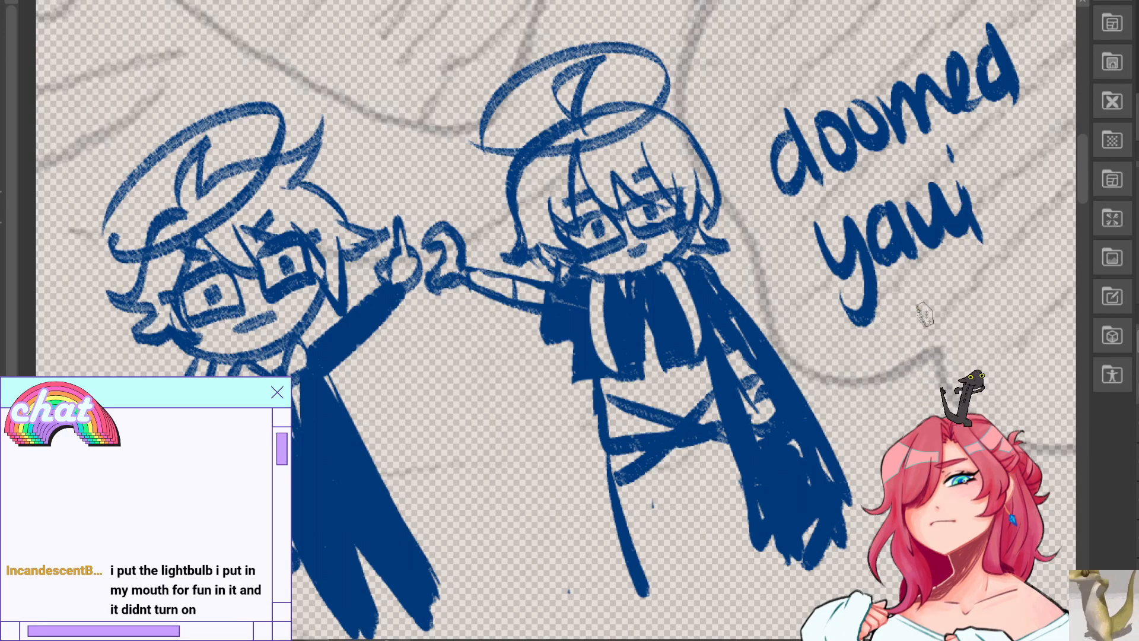
pyautogui.hotkey('ctrl', 'z')
pyautogui.hotkey('ctrl', 'z')
pyautogui.hotkey('ctrl', 'z')
pyautogui.hotkey('ctrl', 'z')
pyautogui.hotkey('ctrl', 'z')
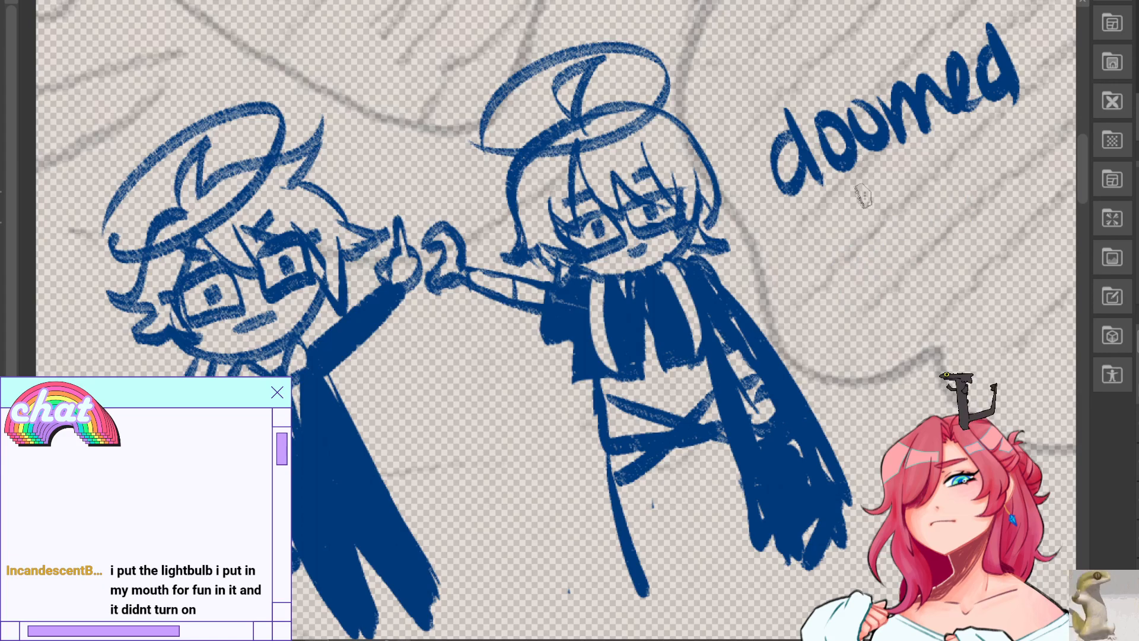
# Handwrite "yaoi" beneath the word "doomed".
pyautogui.moveTo(796, 245); pyautogui.dragTo(829, 282)
pyautogui.moveTo(855, 230); pyautogui.dragTo(820, 343)
pyautogui.moveTo(872, 231)
pyautogui.mouseDown()
pyautogui.moveTo(854, 270)
pyautogui.moveTo(883, 230)
pyautogui.moveTo(888, 252)
pyautogui.mouseUp()
pyautogui.hotkey('ctrl', 'z')
pyautogui.moveTo(903, 212); pyautogui.dragTo(900, 265)
pyautogui.moveTo(948, 202); pyautogui.dragTo(972, 237)
pyautogui.moveTo(943, 164); pyautogui.dragTo(946, 172)
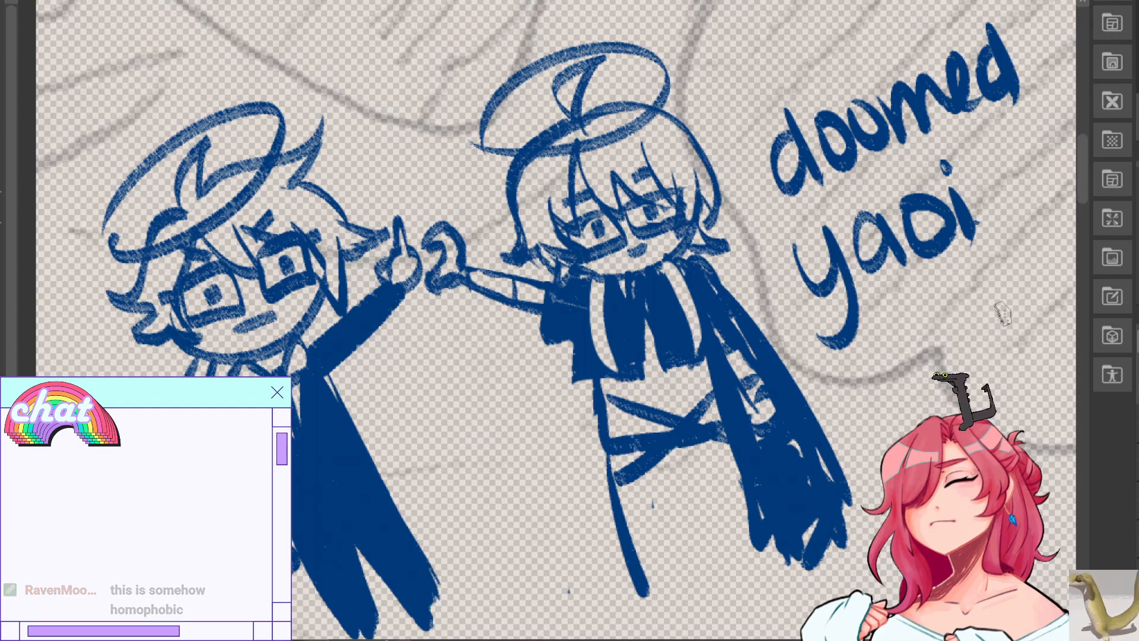
# Lasso both doodles and the lettering, copy them into a separate white canvas, and return to the character drawing.
pyautogui.moveTo(652, 498)
pyautogui.mouseDown()
pyautogui.moveTo(754, 95)
pyautogui.moveTo(786, 497)
pyautogui.mouseUp()
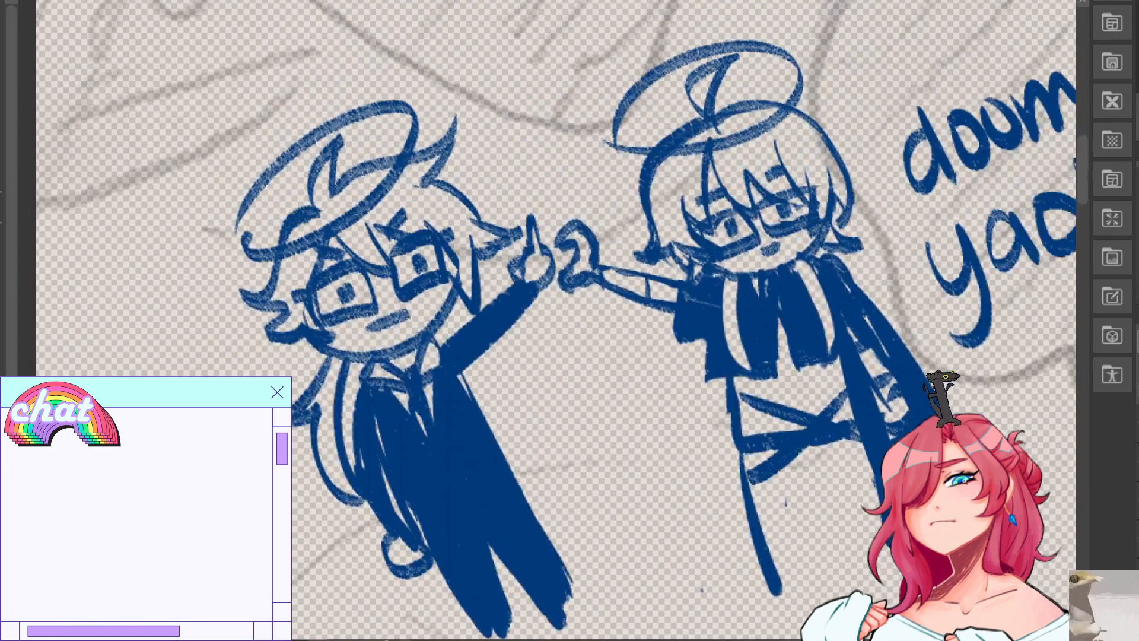
pyautogui.hotkey('ctrl', '-')
pyautogui.moveTo(629, 380)
pyautogui.mouseDown()
pyautogui.moveTo(523, 277)
pyautogui.moveTo(570, 348)
pyautogui.mouseUp()
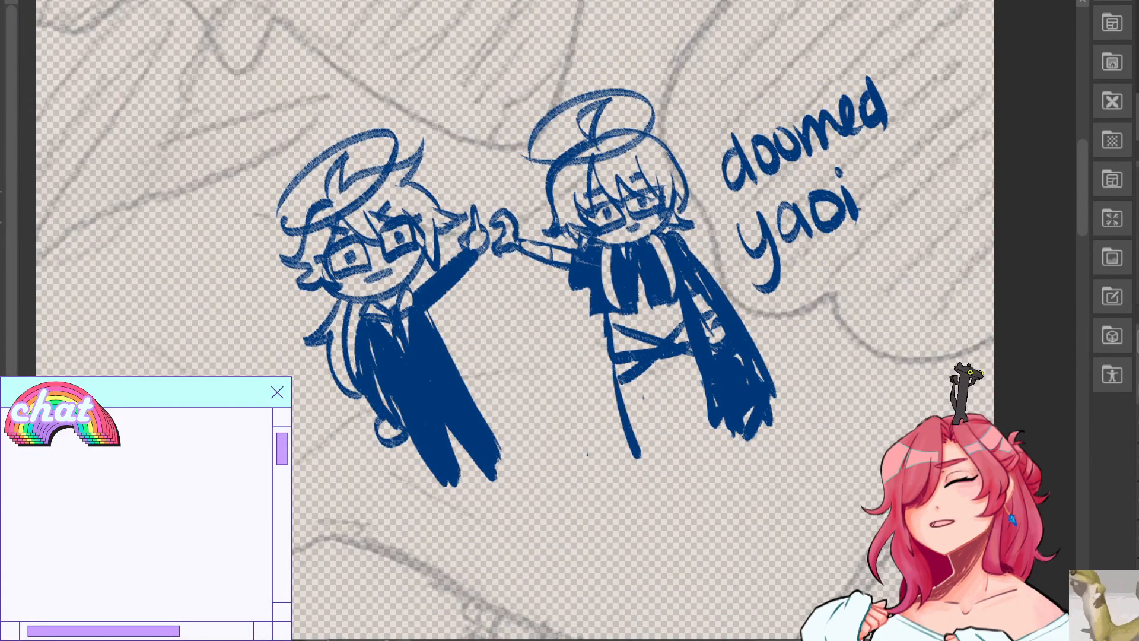
pyautogui.moveTo(391, 510)
pyautogui.mouseDown()
pyautogui.moveTo(972, 311)
pyautogui.moveTo(883, 21)
pyautogui.moveTo(419, 44)
pyautogui.moveTo(380, 526)
pyautogui.mouseUp()
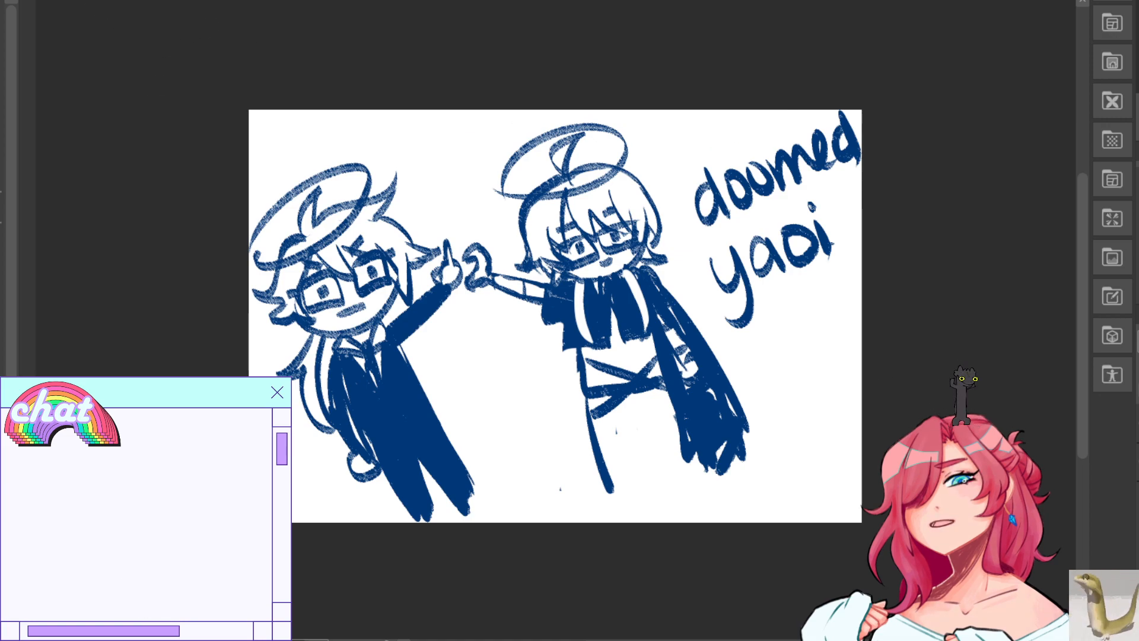
pyautogui.click(502, 1)
pyautogui.click(502, 1)
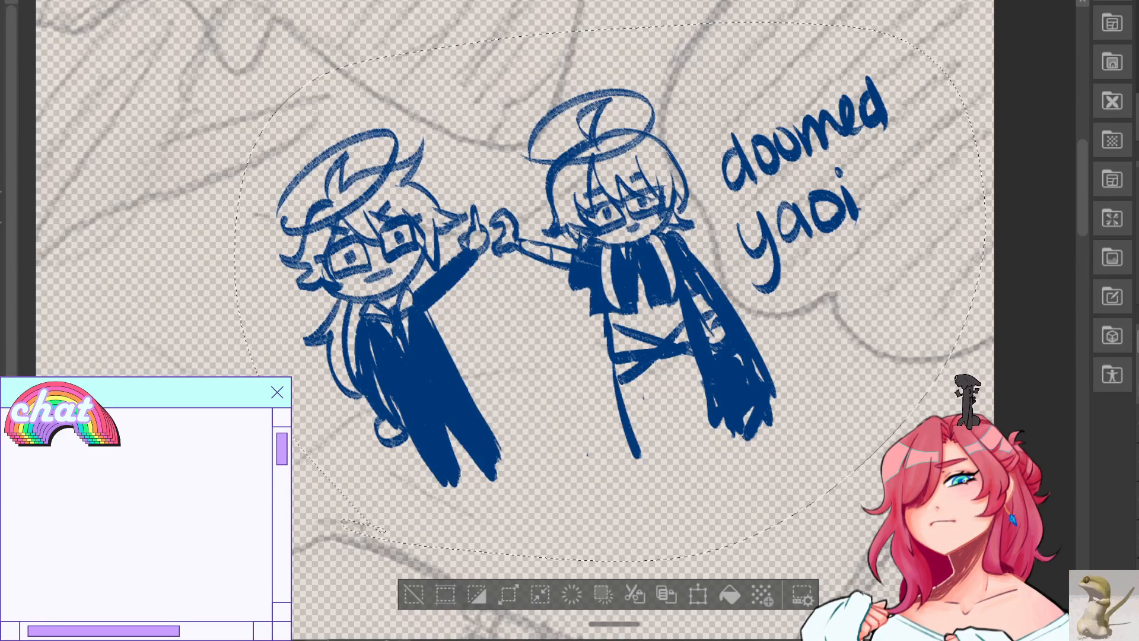
# Delete the selected doodles and lettering from the character drawing and clear the selection.
pyautogui.press('Delete')
pyautogui.hotkey('ctrl', 'd')
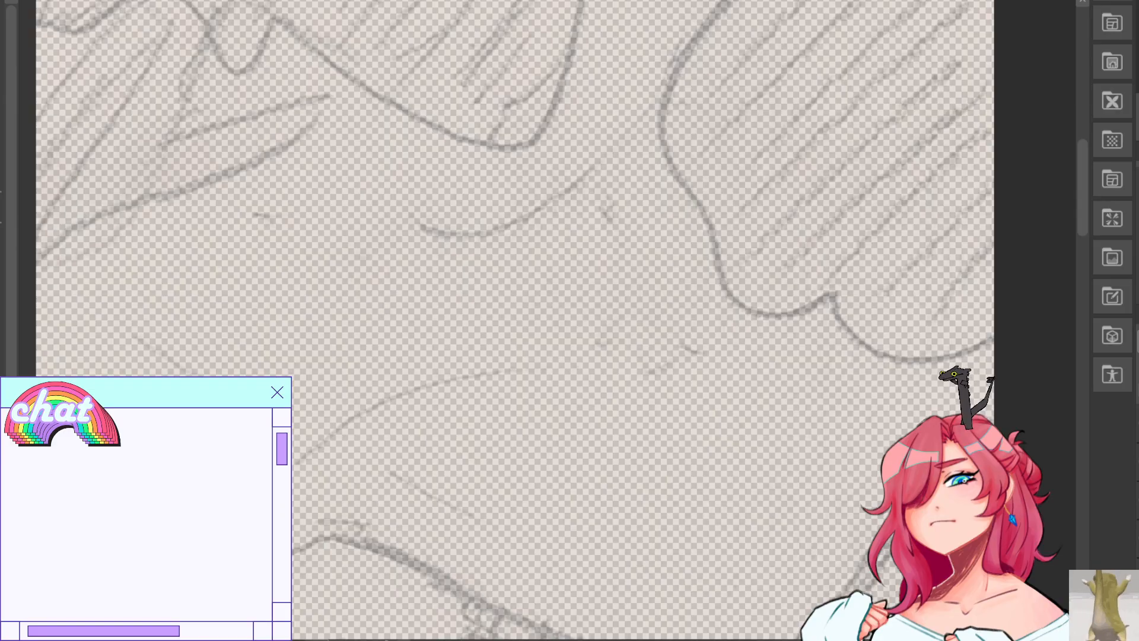
# Draw curved cuff lines across the wrist end of the character's folded forearm, just above the thigh buckle.
pyautogui.scroll(-10, 555, 320)
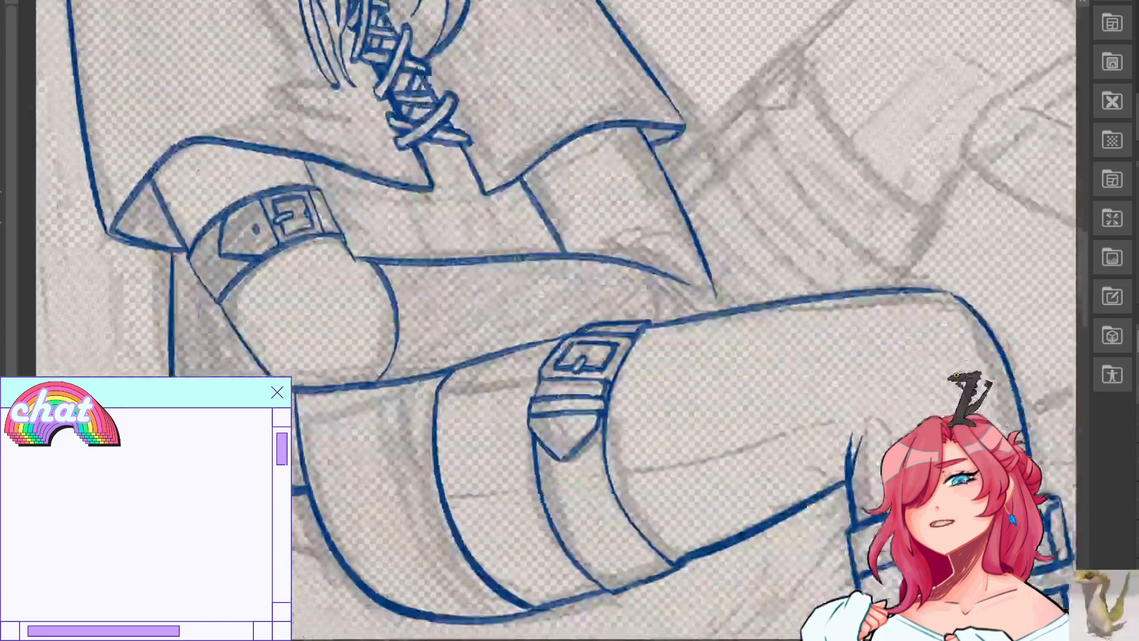
pyautogui.moveTo(628, 261); pyautogui.dragTo(519, 392)
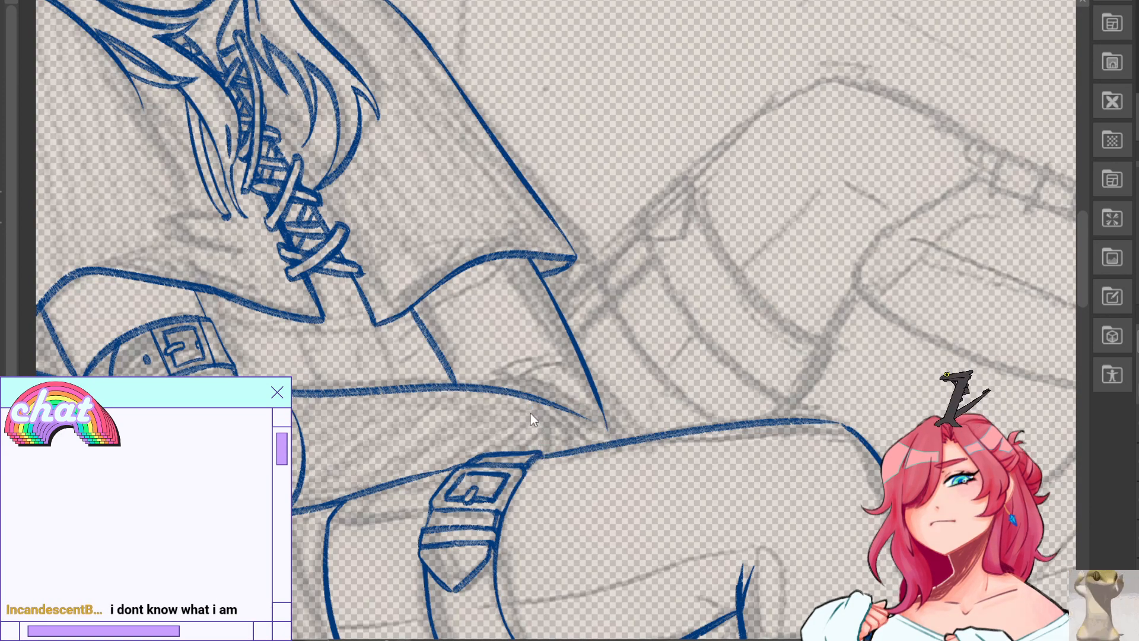
pyautogui.moveTo(536, 420); pyautogui.dragTo(544, 453)
pyautogui.hotkey('ctrl', 'z')
pyautogui.moveTo(516, 397); pyautogui.dragTo(535, 452)
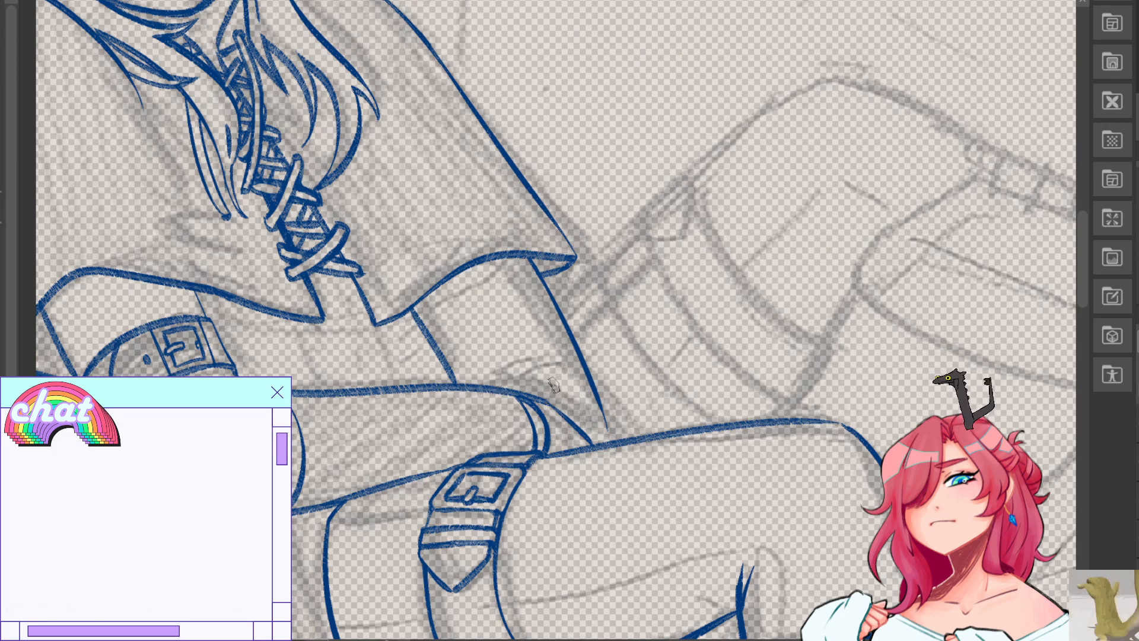
# Examine the folded forearm and cuff lines in a mirrored view, and check the whole seated figure.
pyautogui.press('h')
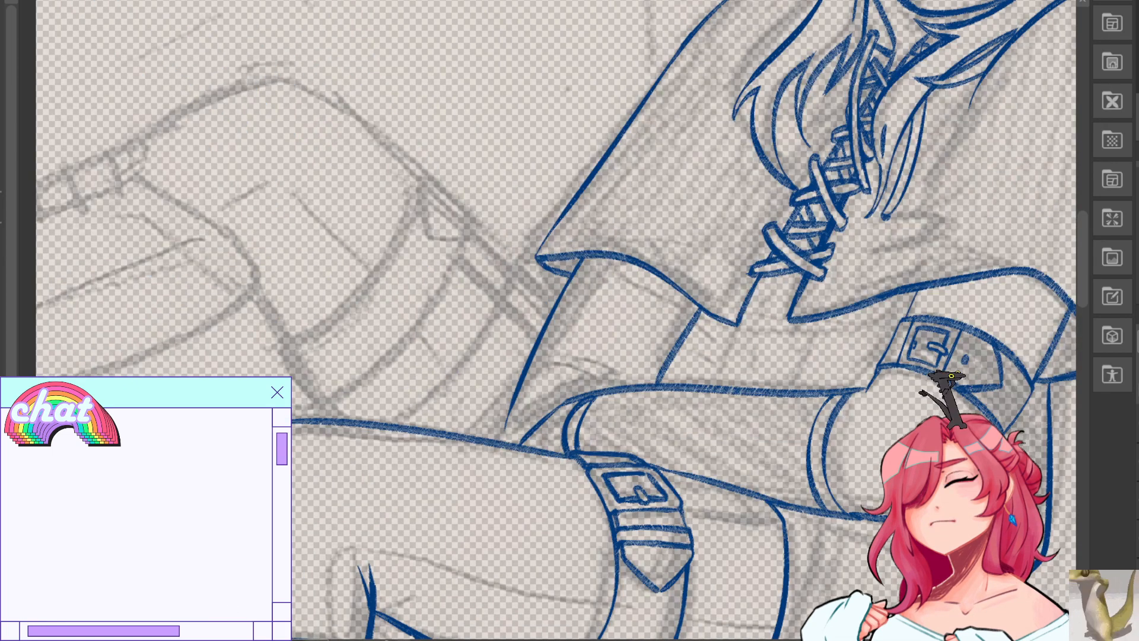
pyautogui.hotkey('ctrl', '+')
pyautogui.hotkey('ctrl', '+')
pyautogui.moveTo(593, 416); pyautogui.dragTo(371, 281)
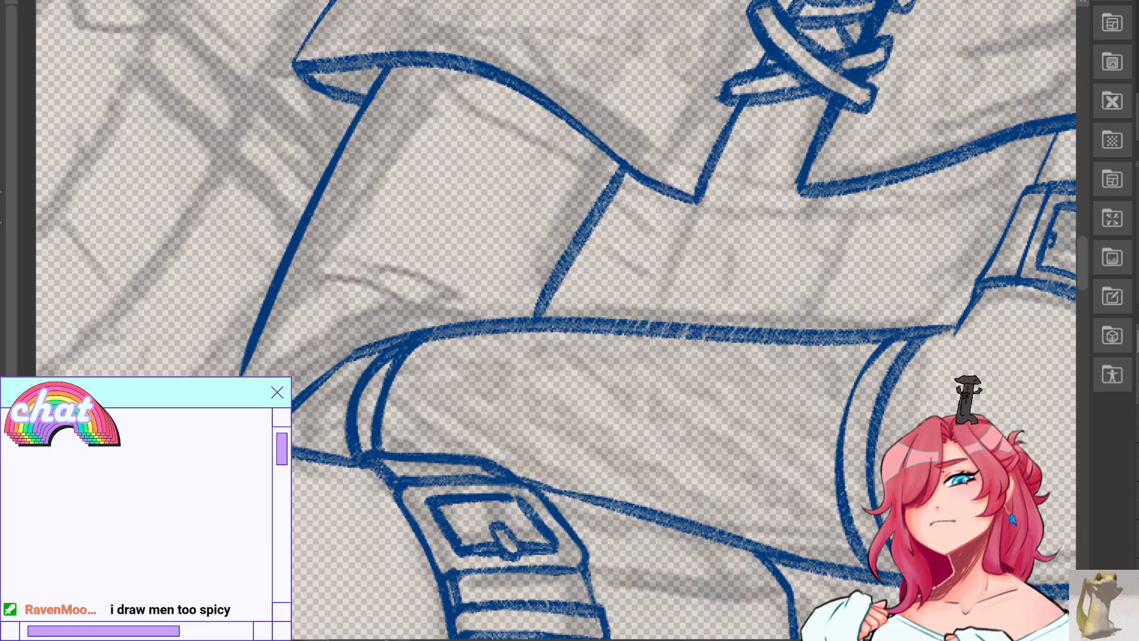
pyautogui.press('h')
pyautogui.hotkey('ctrl', '-')
pyautogui.hotkey('ctrl', '-')
pyautogui.hotkey('ctrl', '-')
pyautogui.hotkey('ctrl', '-')
pyautogui.hotkey('ctrl', '-')
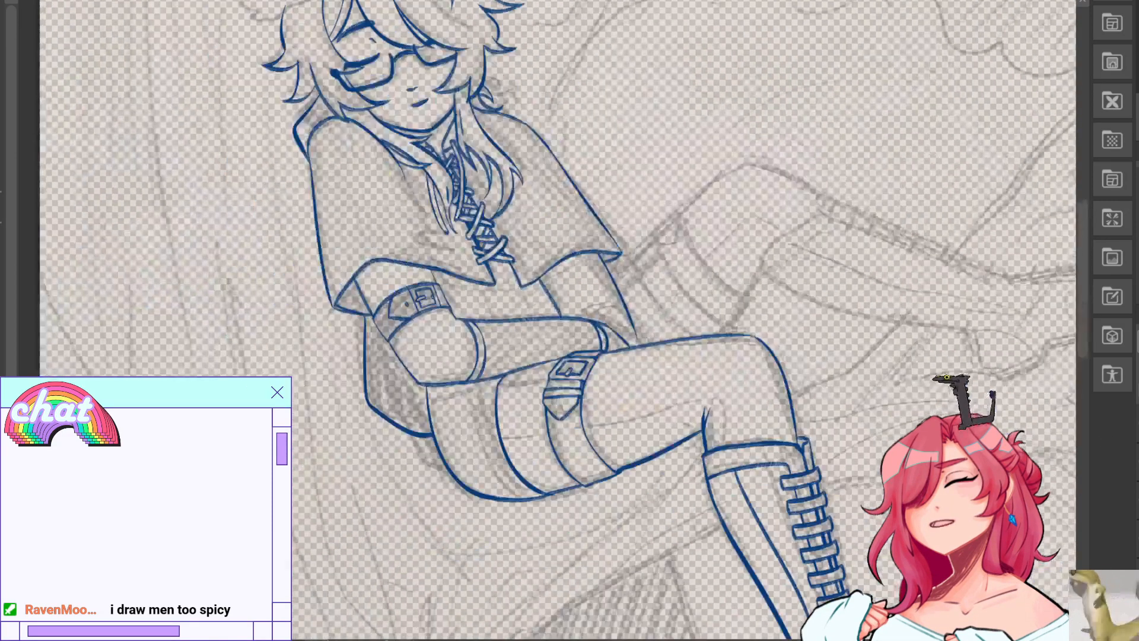
pyautogui.hotkey('ctrl', '+')
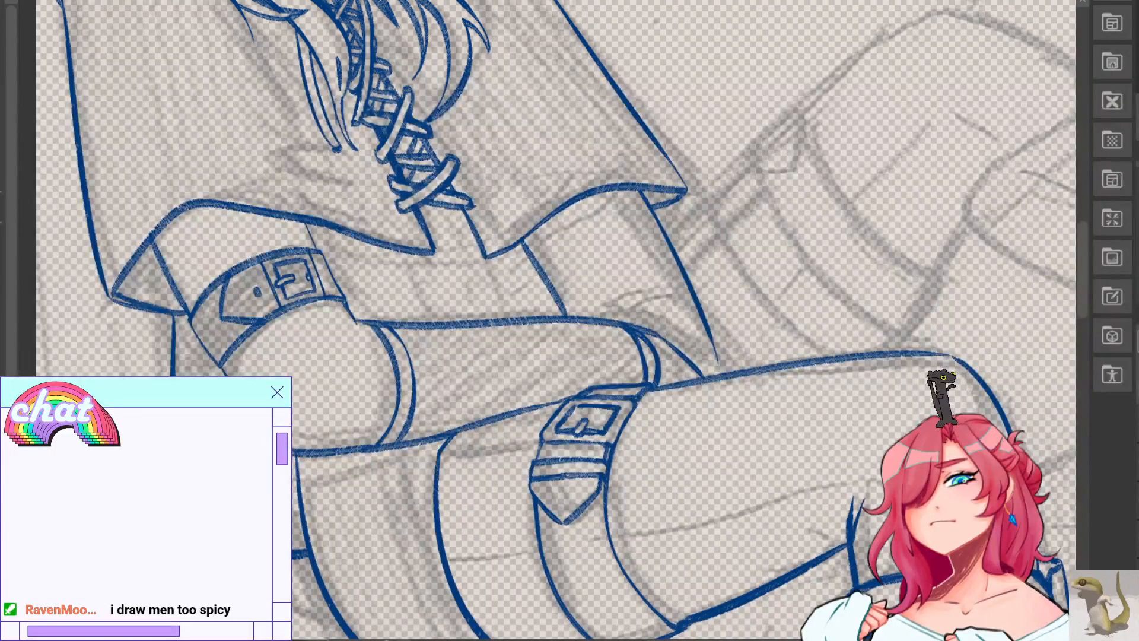
pyautogui.hotkey('ctrl', '+')
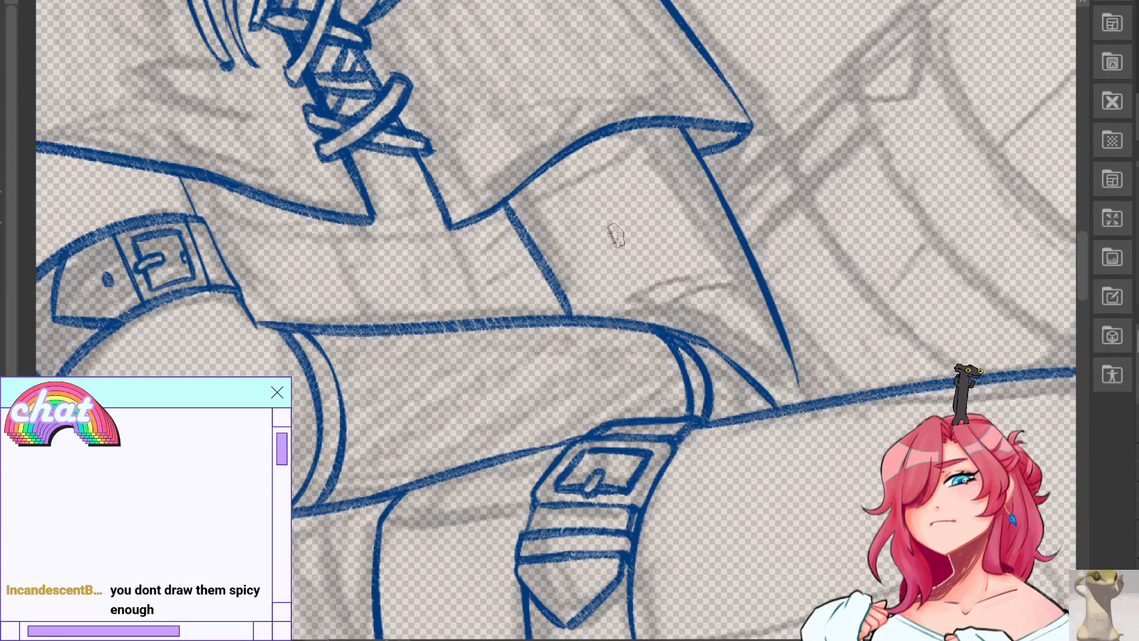
# Touch up the edge of the cape's front opening just below the lacing.
pyautogui.moveTo(398, 142); pyautogui.dragTo(442, 204)
pyautogui.hotkey('ctrl', 'z')
pyautogui.moveTo(422, 148)
pyautogui.mouseDown()
pyautogui.moveTo(454, 209)
pyautogui.moveTo(428, 134)
pyautogui.mouseUp()
# Draw tapered fold lines on the cape, running from below the collar toward the lower lacing beside the loose hair strands.
pyautogui.moveTo(504, 267)
pyautogui.mouseDown()
pyautogui.moveTo(437, 200)
pyautogui.moveTo(667, 168)
pyautogui.moveTo(637, 331)
pyautogui.moveTo(670, 533)
pyautogui.moveTo(756, 400)
pyautogui.moveTo(800, 466)
pyautogui.mouseUp()
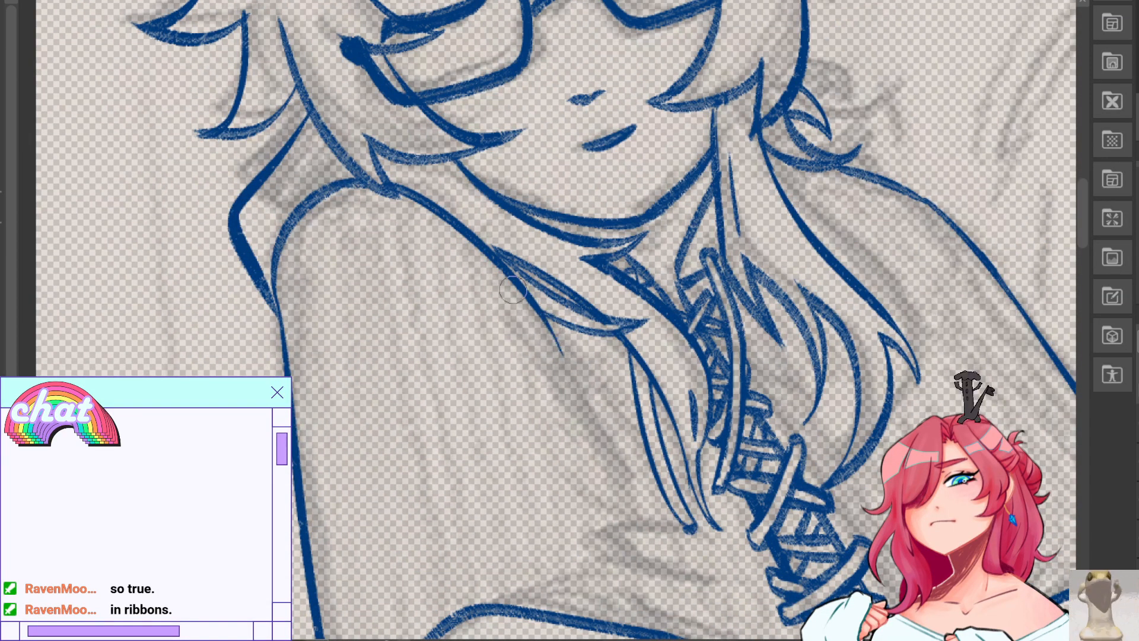
pyautogui.moveTo(543, 317); pyautogui.dragTo(605, 411)
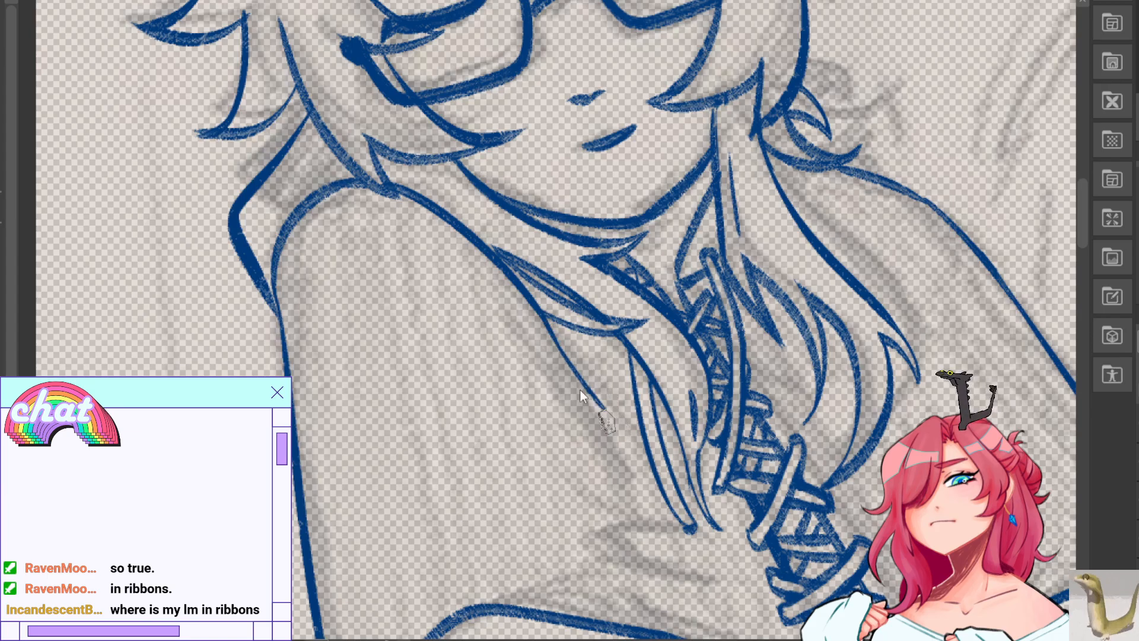
pyautogui.moveTo(572, 466)
pyautogui.mouseDown()
pyautogui.moveTo(706, 569)
pyautogui.moveTo(693, 567)
pyautogui.mouseUp()
pyautogui.hotkey('ctrl', 'z')
pyautogui.moveTo(619, 538); pyautogui.dragTo(693, 577)
pyautogui.hotkey('ctrl', 'z')
pyautogui.hotkey('ctrl', 'z')
pyautogui.moveTo(581, 466)
pyautogui.mouseDown()
pyautogui.moveTo(626, 547)
pyautogui.moveTo(703, 571)
pyautogui.mouseUp()
pyautogui.moveTo(629, 547)
pyautogui.mouseDown()
pyautogui.moveTo(698, 576)
pyautogui.moveTo(706, 605)
pyautogui.mouseUp()
pyautogui.hotkey('ctrl', 'z')
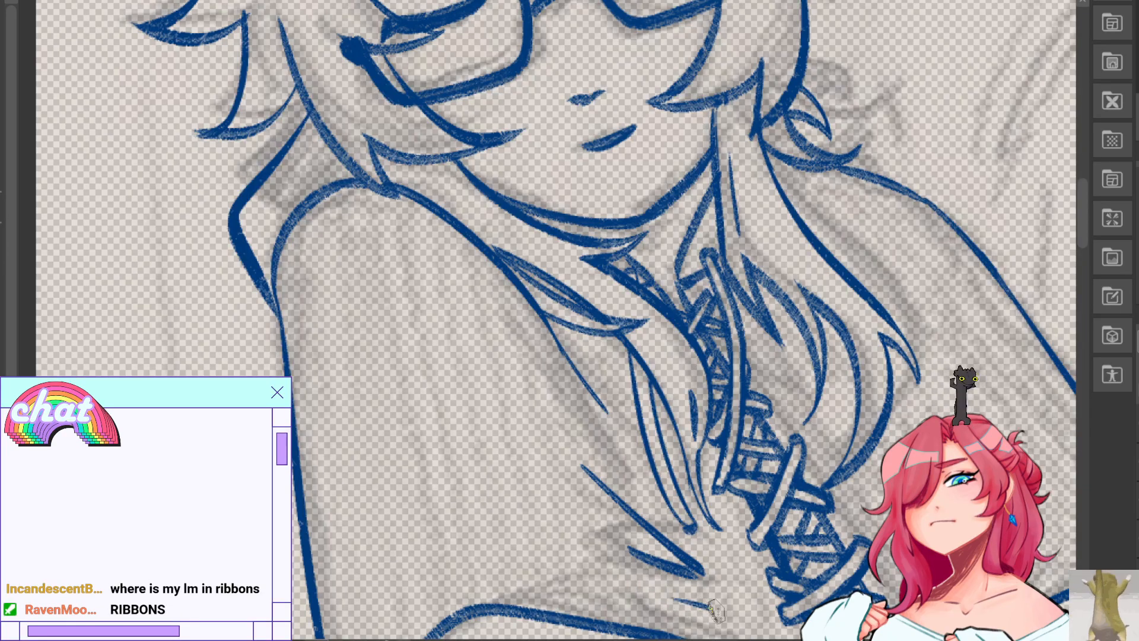
pyautogui.moveTo(687, 516); pyautogui.dragTo(421, 217)
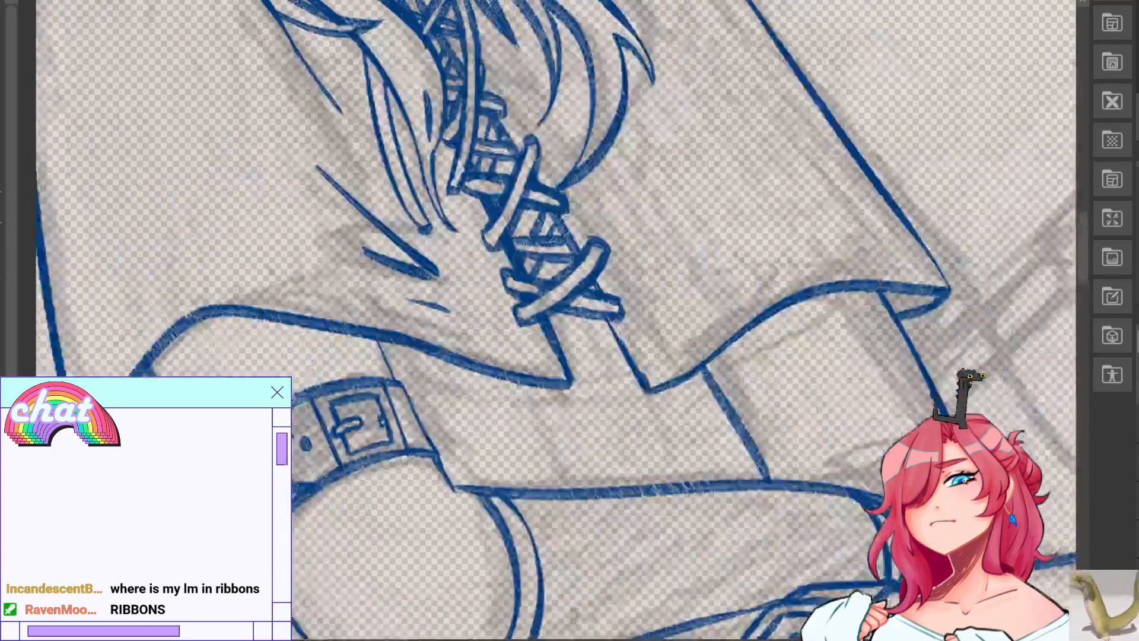
pyautogui.moveTo(366, 176); pyautogui.dragTo(390, 217)
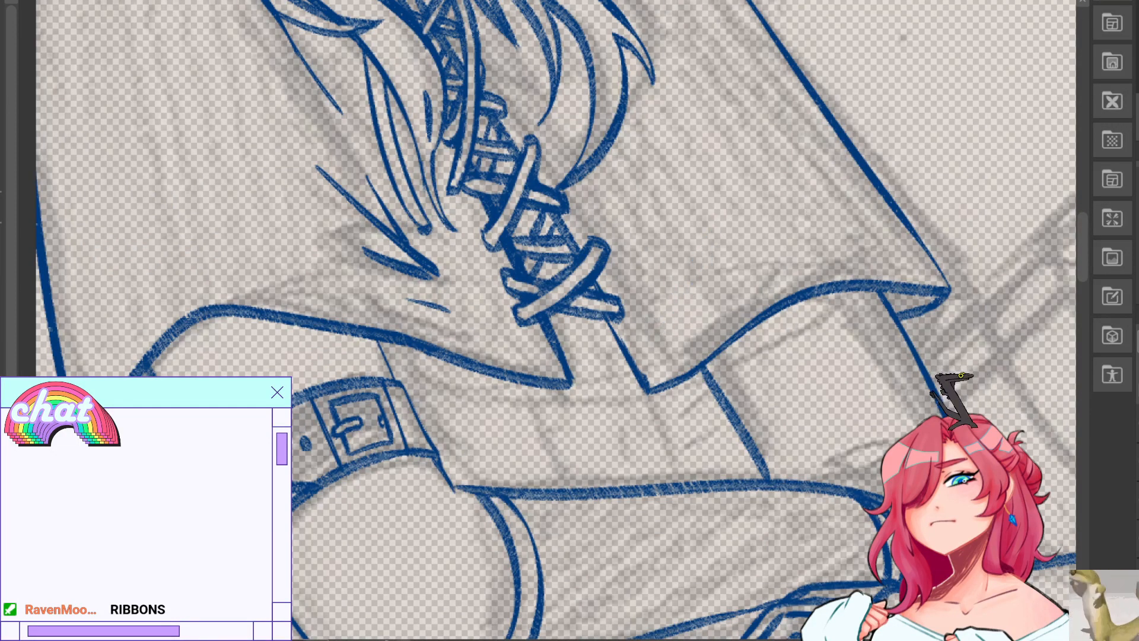
# Draw two curved lines across the far upper arm below the cape hem to form an armband.
pyautogui.moveTo(842, 332); pyautogui.dragTo(480, 199)
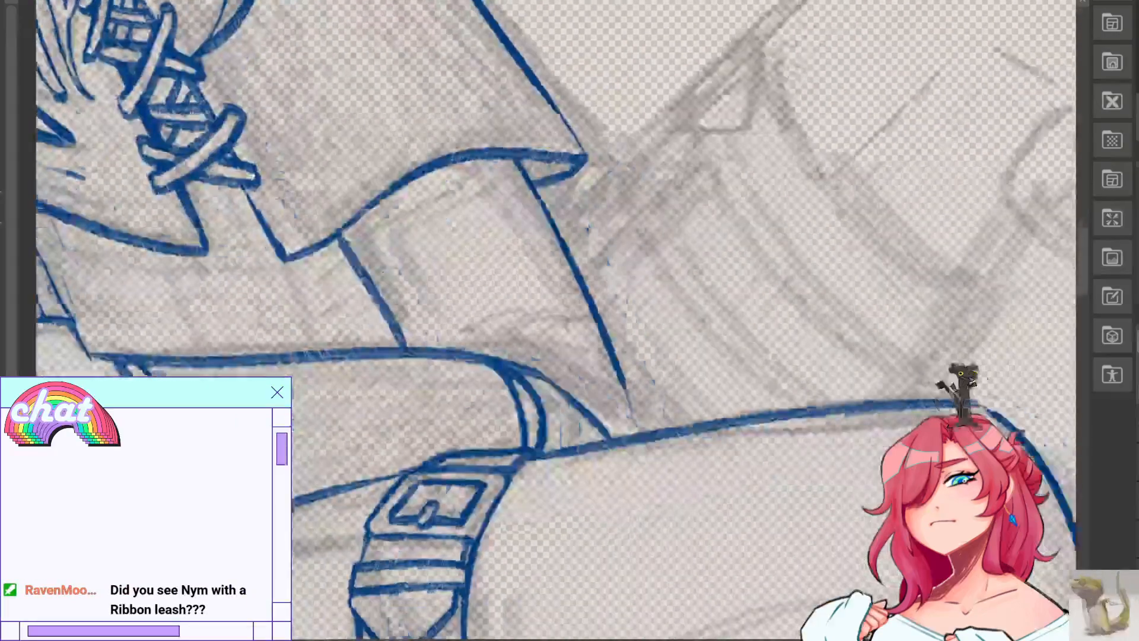
pyautogui.moveTo(544, 302); pyautogui.dragTo(579, 371)
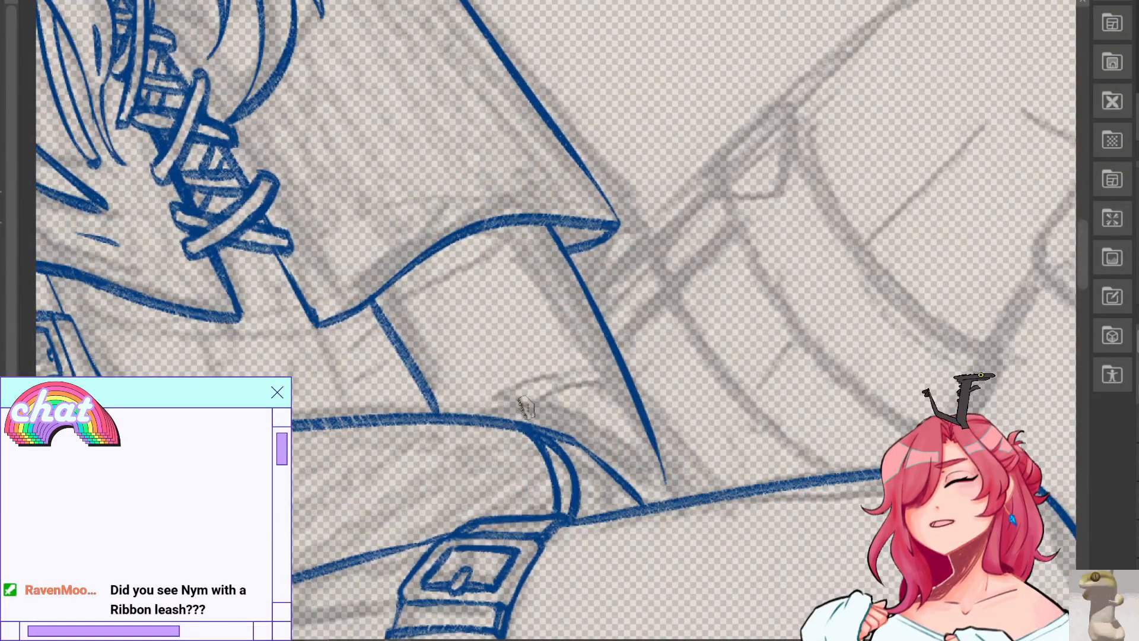
pyautogui.moveTo(422, 370); pyautogui.dragTo(593, 298)
pyautogui.hotkey('ctrl', 'z')
pyautogui.moveTo(421, 370); pyautogui.dragTo(583, 289)
pyautogui.hotkey('ctrl', 'z')
pyautogui.moveTo(437, 406)
pyautogui.mouseDown()
pyautogui.moveTo(601, 326)
pyautogui.moveTo(631, 349)
pyautogui.mouseUp()
pyautogui.hotkey('ctrl', 'z')
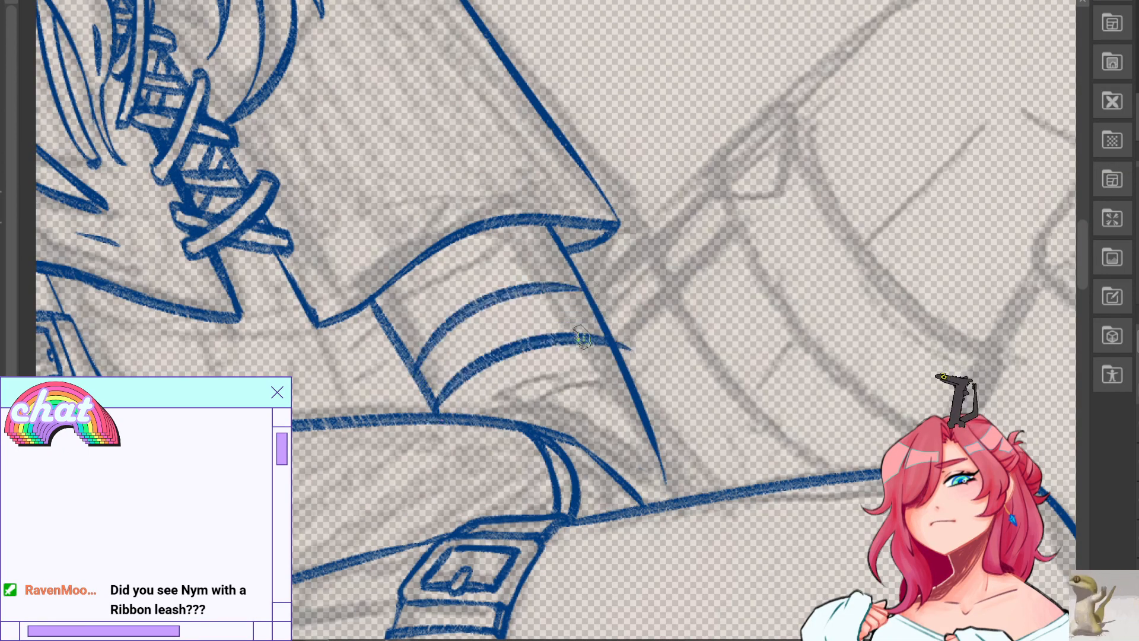
pyautogui.hotkey('ctrl', 'z')
pyautogui.moveTo(442, 411); pyautogui.dragTo(606, 341)
pyautogui.hotkey('ctrl', 'z')
# Draw the armband's outer edge slightly outside the far arm's outline.
pyautogui.moveTo(591, 296); pyautogui.dragTo(618, 345)
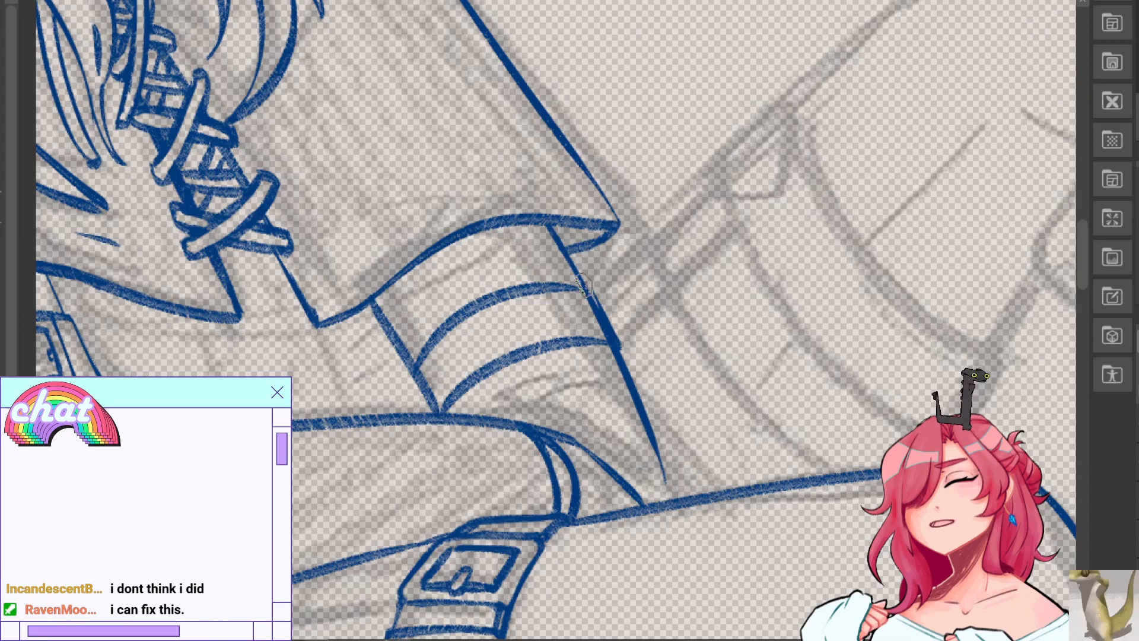
pyautogui.moveTo(598, 301); pyautogui.dragTo(620, 345)
pyautogui.hotkey('ctrl', 'z')
pyautogui.moveTo(599, 303); pyautogui.dragTo(620, 345)
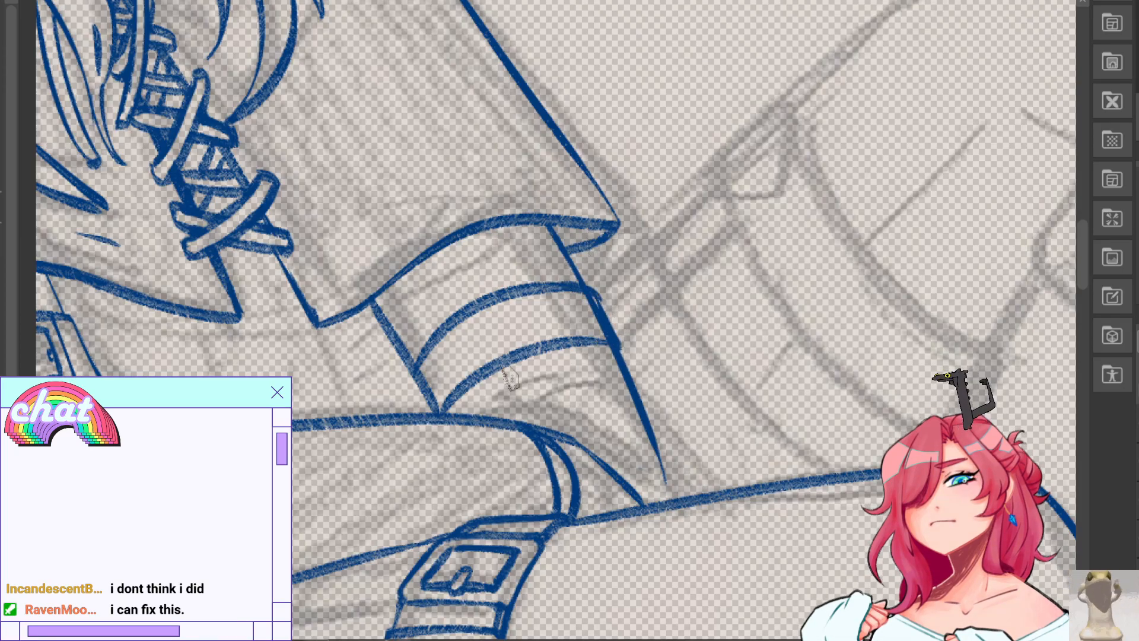
# Erase the overlapping arm outline at the armband's sides and clean up its outer edge.
pyautogui.moveTo(410, 374)
pyautogui.mouseDown()
pyautogui.moveTo(435, 412)
pyautogui.moveTo(429, 385)
pyautogui.moveTo(437, 406)
pyautogui.moveTo(438, 390)
pyautogui.mouseUp()
pyautogui.press('e')
pyautogui.hotkey('ctrl', 'z')
pyautogui.moveTo(586, 301)
pyautogui.mouseDown()
pyautogui.moveTo(611, 328)
pyautogui.moveTo(604, 313)
pyautogui.mouseUp()
pyautogui.press('p')
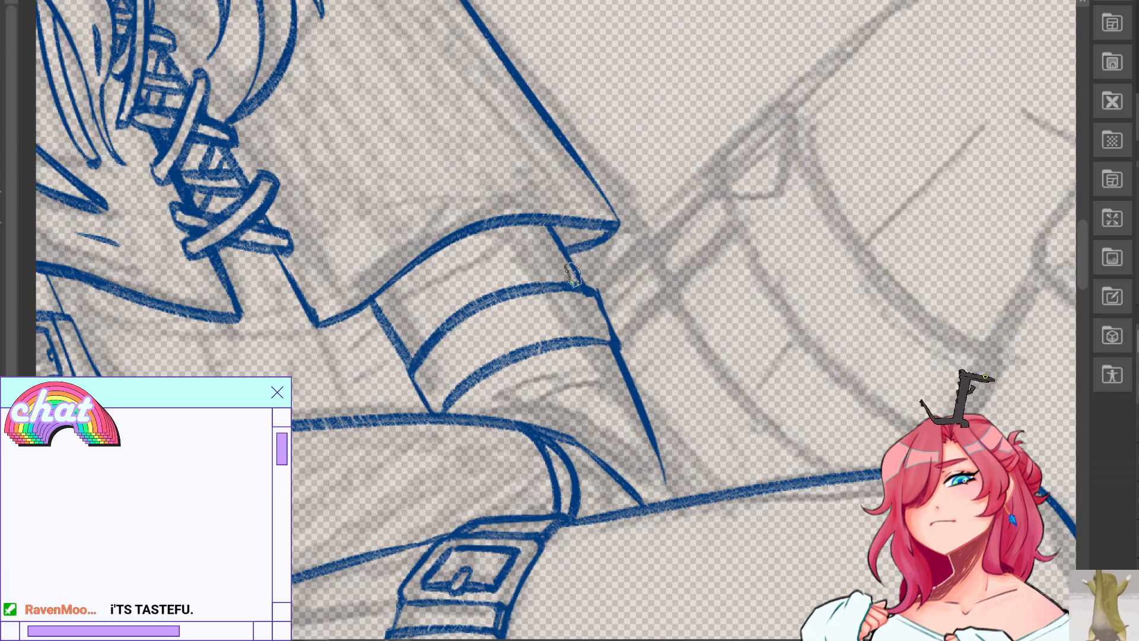
pyautogui.moveTo(598, 298)
pyautogui.mouseDown()
pyautogui.moveTo(618, 342)
pyautogui.moveTo(613, 334)
pyautogui.mouseUp()
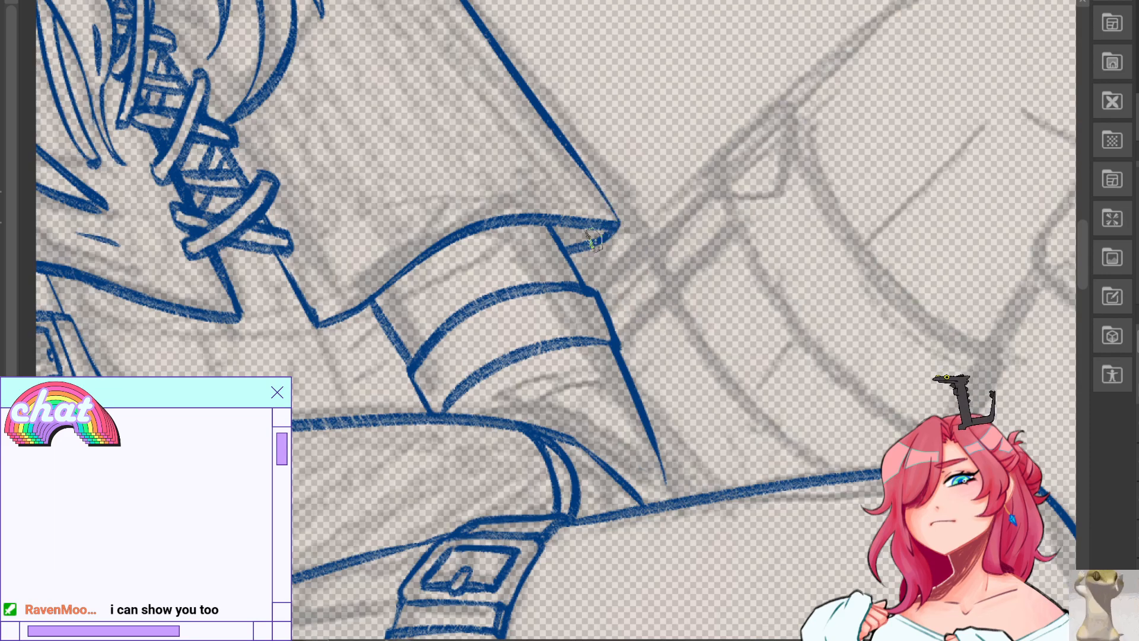
# Erase the folded underside at the cape's far corner and redraw it as an edge slanting down to the arm.
pyautogui.moveTo(584, 258)
pyautogui.mouseDown()
pyautogui.moveTo(606, 243)
pyautogui.moveTo(585, 276)
pyautogui.mouseUp()
pyautogui.press('p')
pyautogui.hotkey('ctrl', 'z')
pyautogui.moveTo(617, 226); pyautogui.dragTo(585, 280)
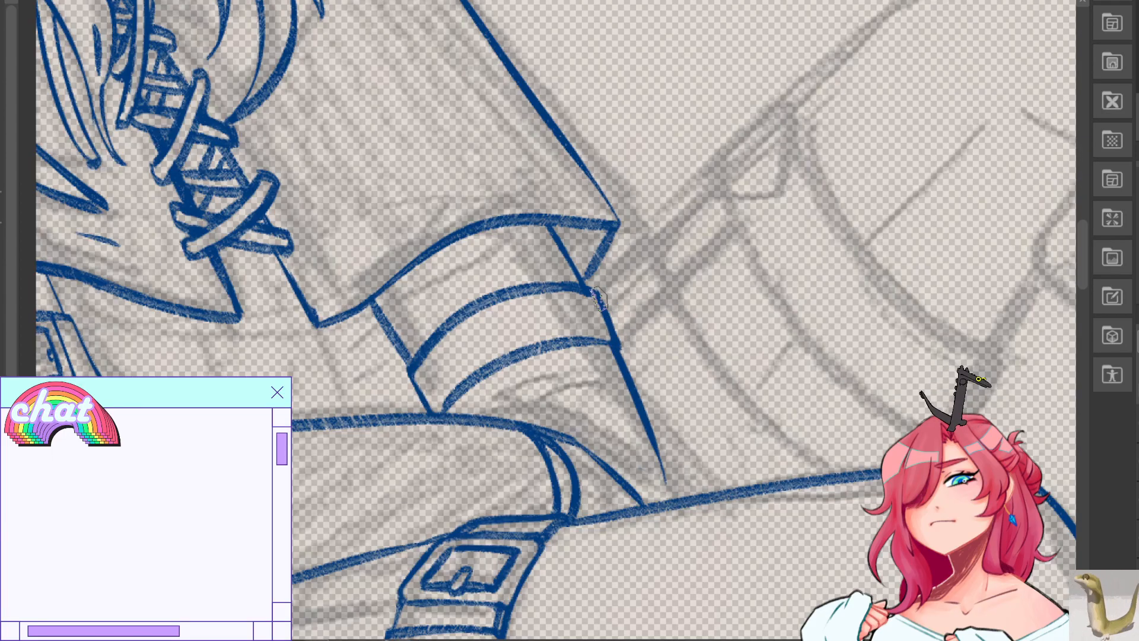
# Draw a narrow buckle loop with short curved strokes along the outer edge of the far armband.
pyautogui.moveTo(602, 296); pyautogui.dragTo(621, 343)
pyautogui.moveTo(606, 305); pyautogui.dragTo(621, 333)
pyautogui.press('p')
pyautogui.moveTo(596, 291); pyautogui.dragTo(619, 342)
pyautogui.moveTo(598, 290); pyautogui.dragTo(621, 340)
pyautogui.press('e')
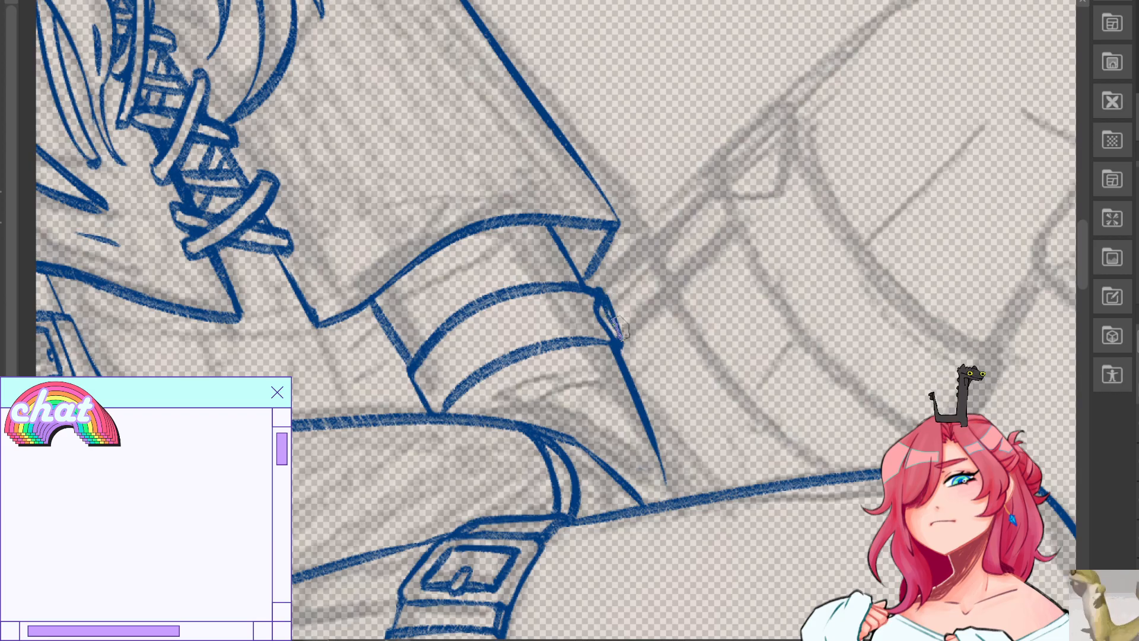
# Redraw the line running from the cape corner to the buckled armband, and thicken the armband's lower edge under the buckle.
pyautogui.moveTo(625, 314); pyautogui.dragTo(955, 281)
pyautogui.press('e')
pyautogui.moveTo(301, 372)
pyautogui.mouseDown()
pyautogui.moveTo(300, 318)
pyautogui.moveTo(305, 347)
pyautogui.mouseUp()
pyautogui.press('p')
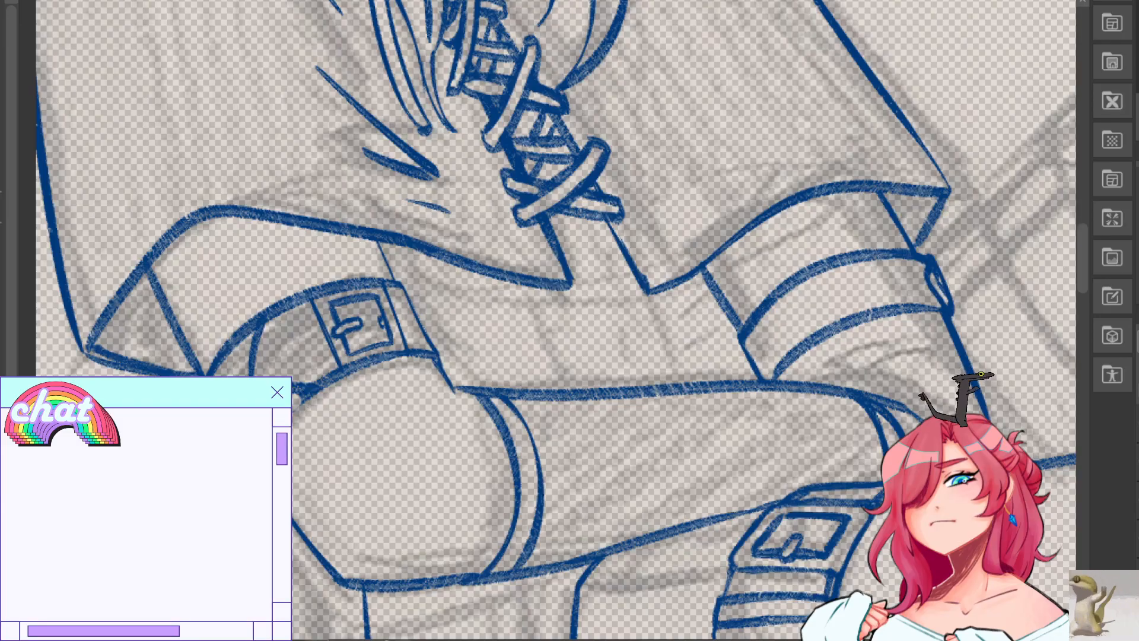
pyautogui.moveTo(217, 373); pyautogui.dragTo(258, 332)
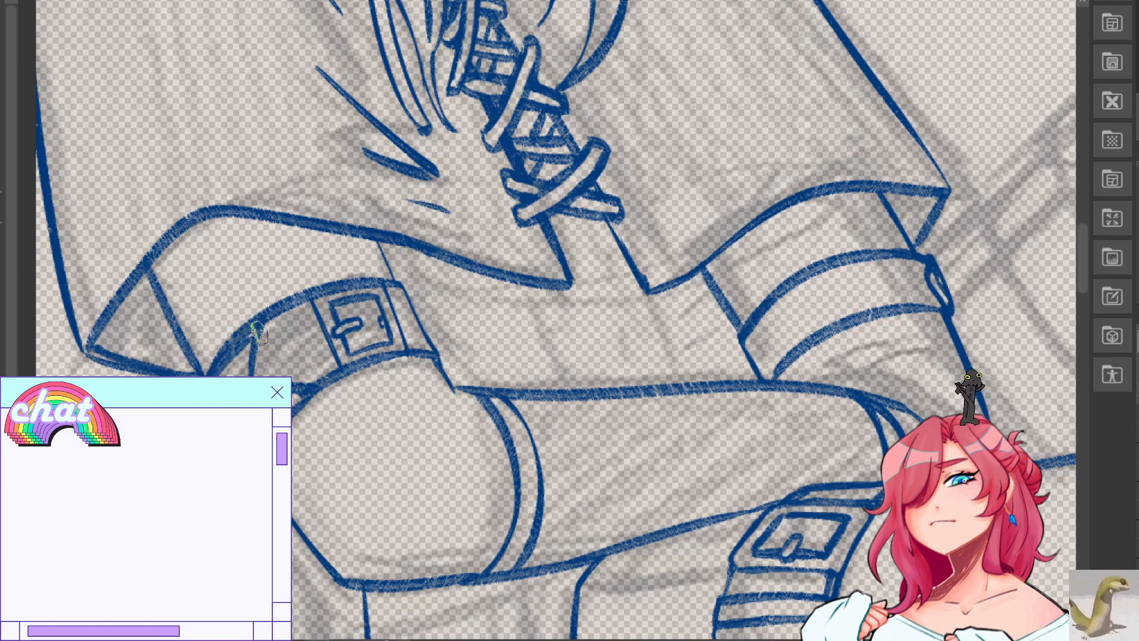
pyautogui.moveTo(208, 363); pyautogui.dragTo(252, 323)
pyautogui.hotkey('ctrl', 'z')
pyautogui.moveTo(203, 362); pyautogui.dragTo(256, 312)
pyautogui.press('b')
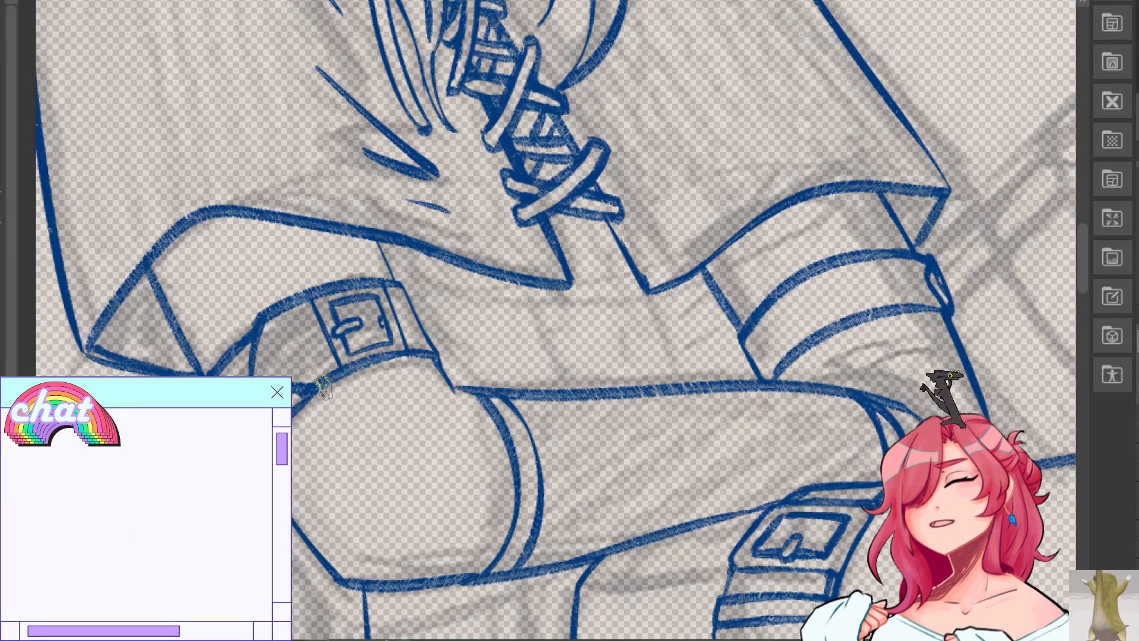
pyautogui.moveTo(311, 399)
pyautogui.mouseDown()
pyautogui.moveTo(357, 361)
pyautogui.moveTo(323, 388)
pyautogui.moveTo(383, 356)
pyautogui.moveTo(438, 365)
pyautogui.mouseUp()
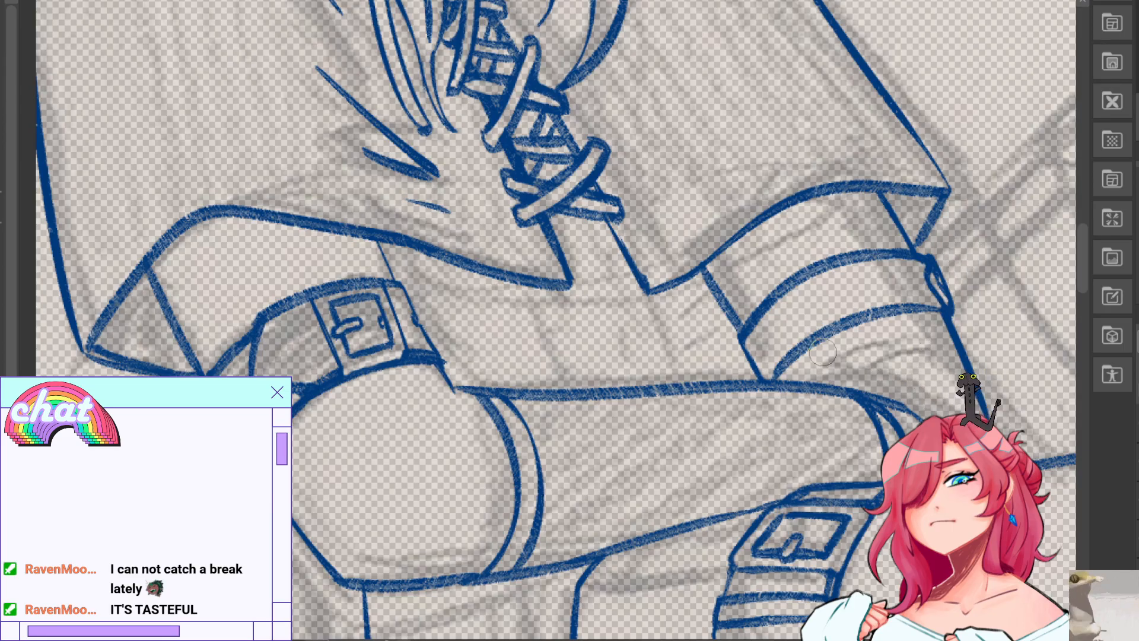
# Thin the far armband's lower line and redraw its upper line slightly higher, meeting the buckle loop at the outer edge.
pyautogui.hotkey('ctrl', 'z')
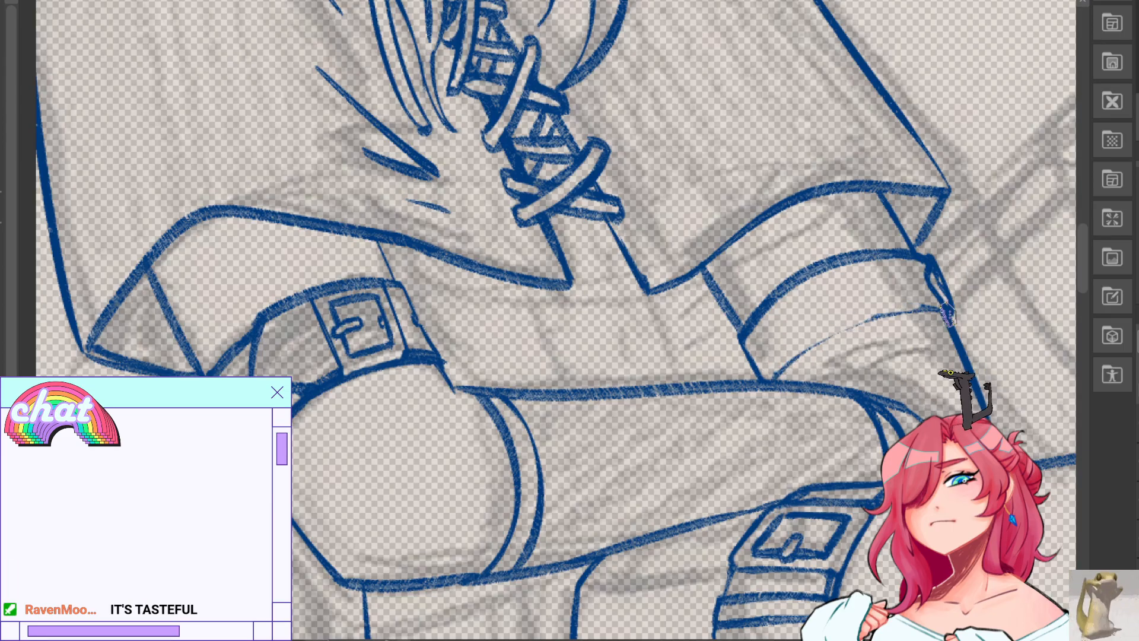
pyautogui.moveTo(930, 313); pyautogui.dragTo(775, 377)
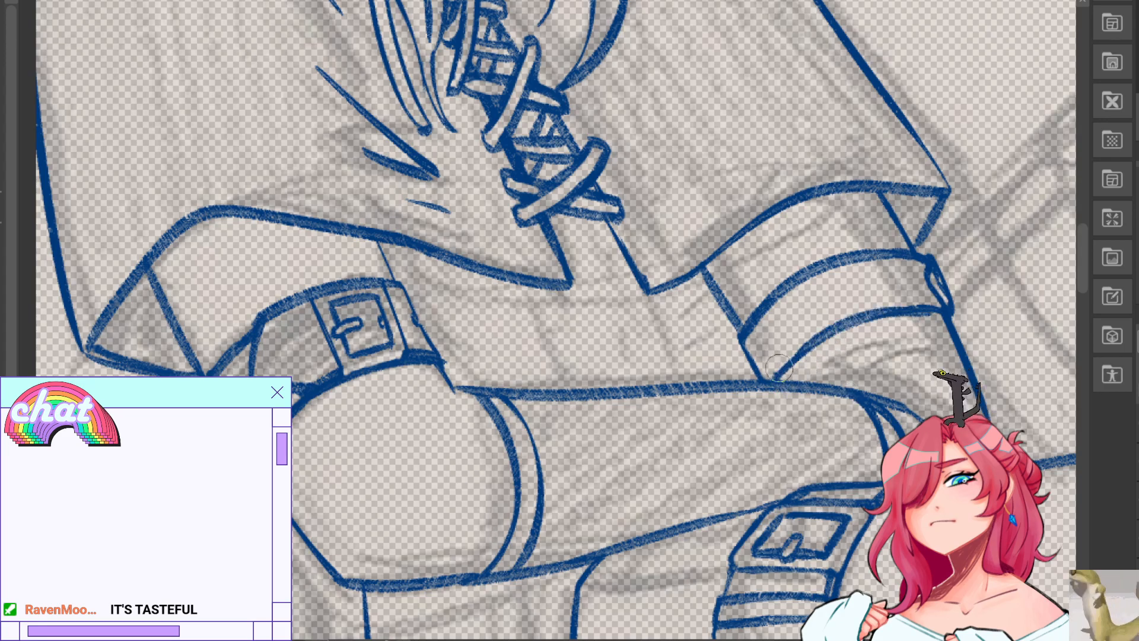
pyautogui.moveTo(854, 415); pyautogui.dragTo(285, 178)
pyautogui.moveTo(712, 89); pyautogui.dragTo(474, 593)
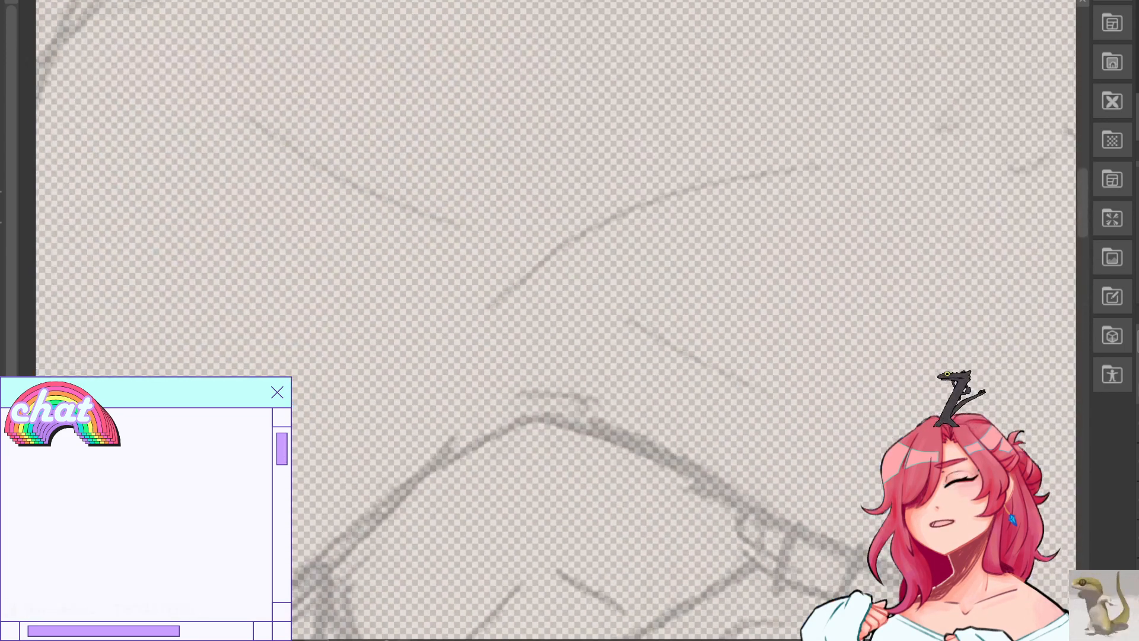
pyautogui.hotkey('ctrl', '-')
pyautogui.hotkey('ctrl', '-')
pyautogui.hotkey('ctrl', '-')
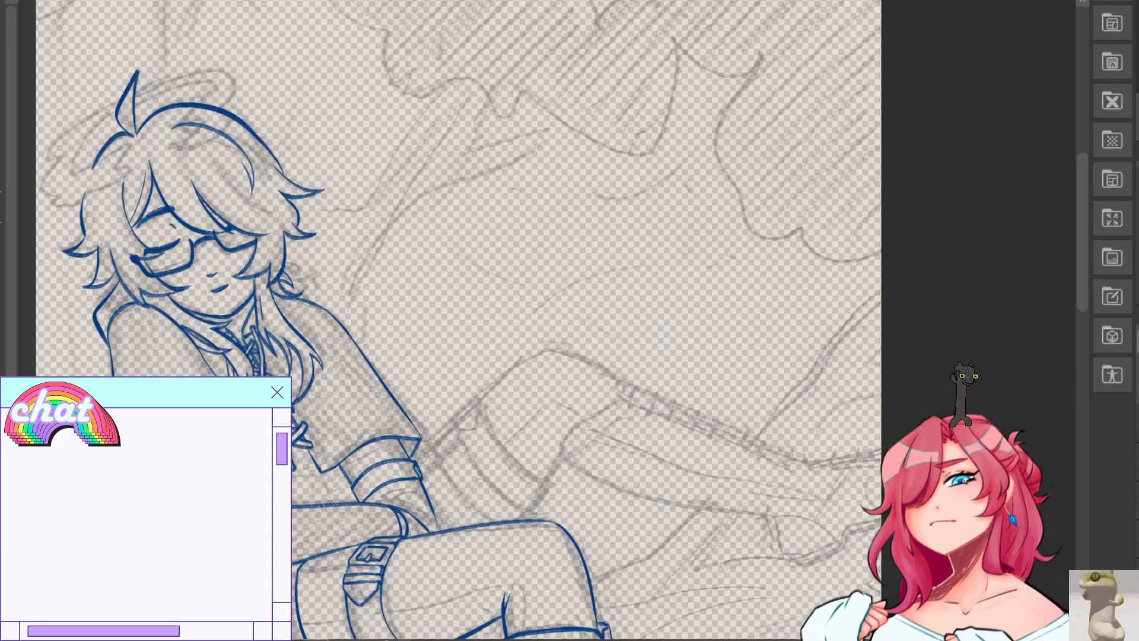
pyautogui.hotkey('ctrl', '+')
pyautogui.hotkey('ctrl', '+')
pyautogui.hotkey('ctrl', '+')
pyautogui.moveTo(296, 522); pyautogui.dragTo(957, 100)
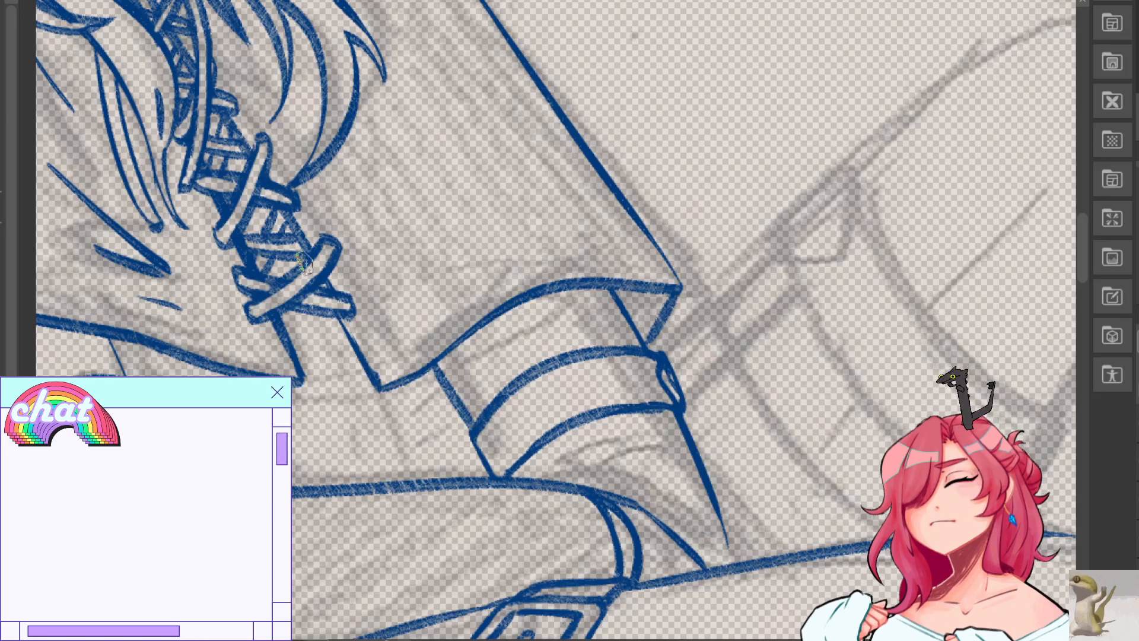
pyautogui.moveTo(470, 437); pyautogui.dragTo(595, 351)
pyautogui.moveTo(483, 409)
pyautogui.mouseDown()
pyautogui.moveTo(622, 343)
pyautogui.moveTo(658, 353)
pyautogui.mouseUp()
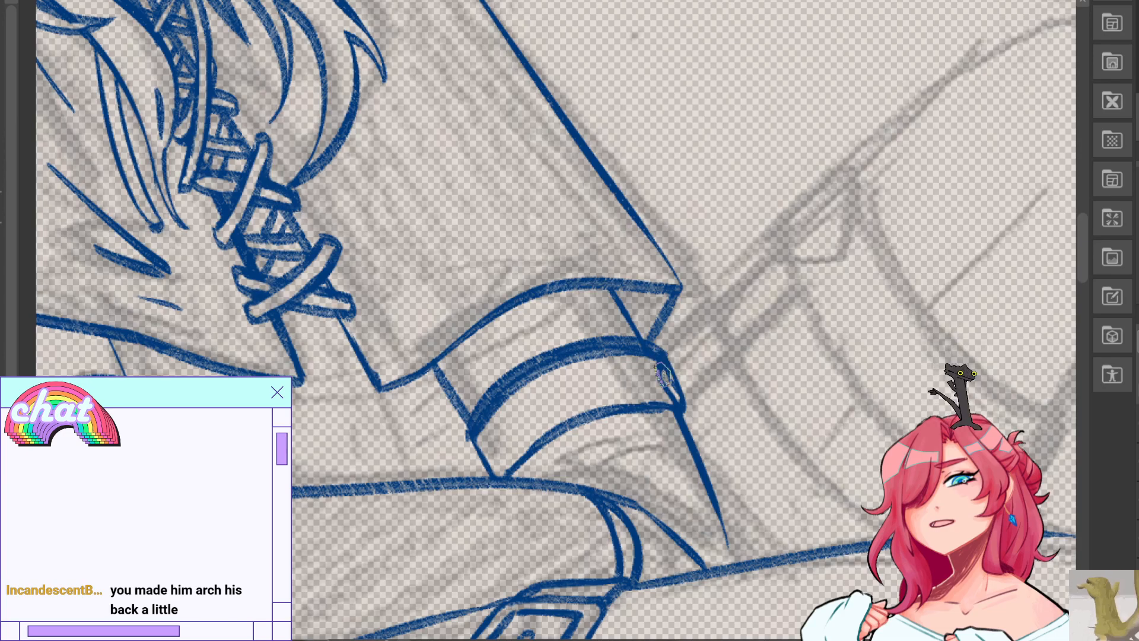
pyautogui.moveTo(498, 399)
pyautogui.mouseDown()
pyautogui.moveTo(568, 365)
pyautogui.moveTo(528, 383)
pyautogui.moveTo(660, 355)
pyautogui.mouseUp()
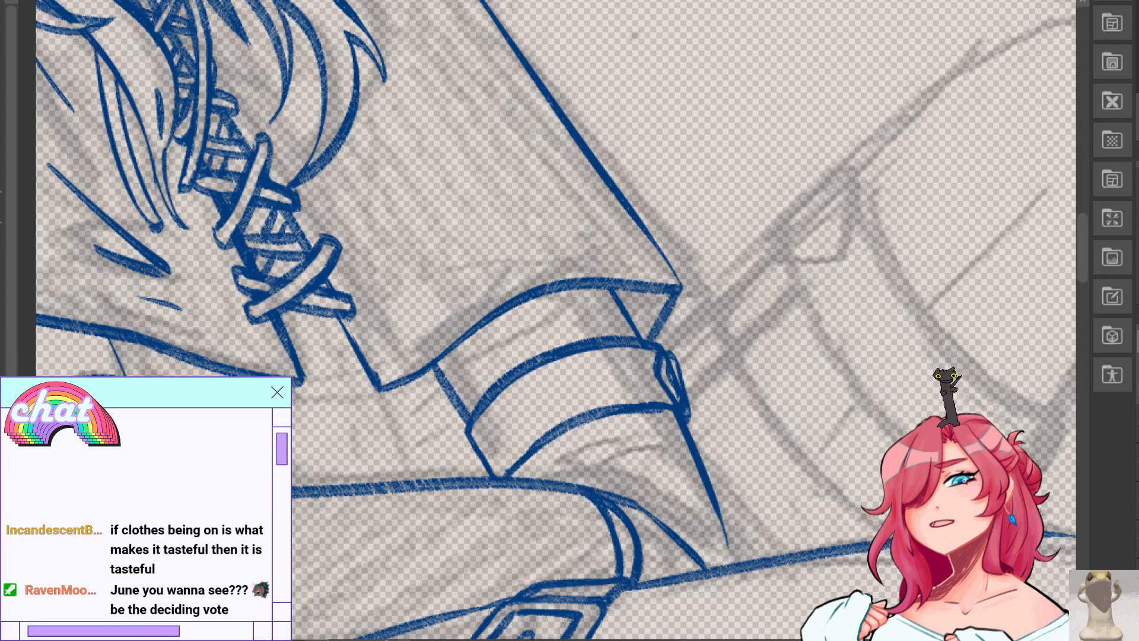
# Mirror the canvas and redraw the lower edge of the shaded cloth behind the hip, extending it down to the thigh outline.
pyautogui.press('h')
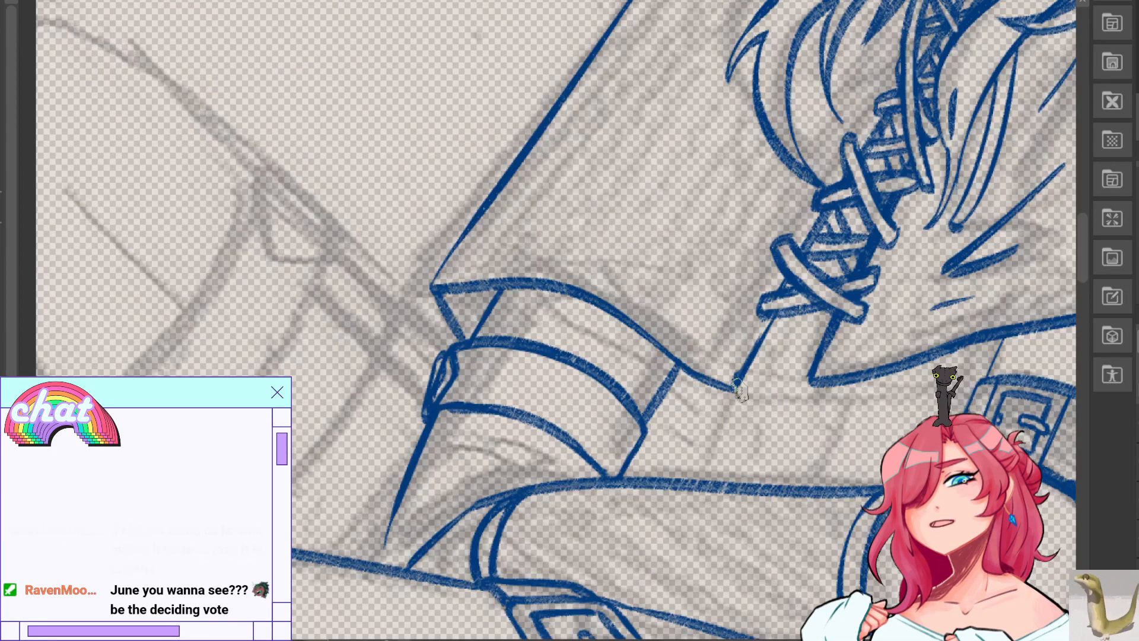
pyautogui.moveTo(736, 375); pyautogui.dragTo(437, 376)
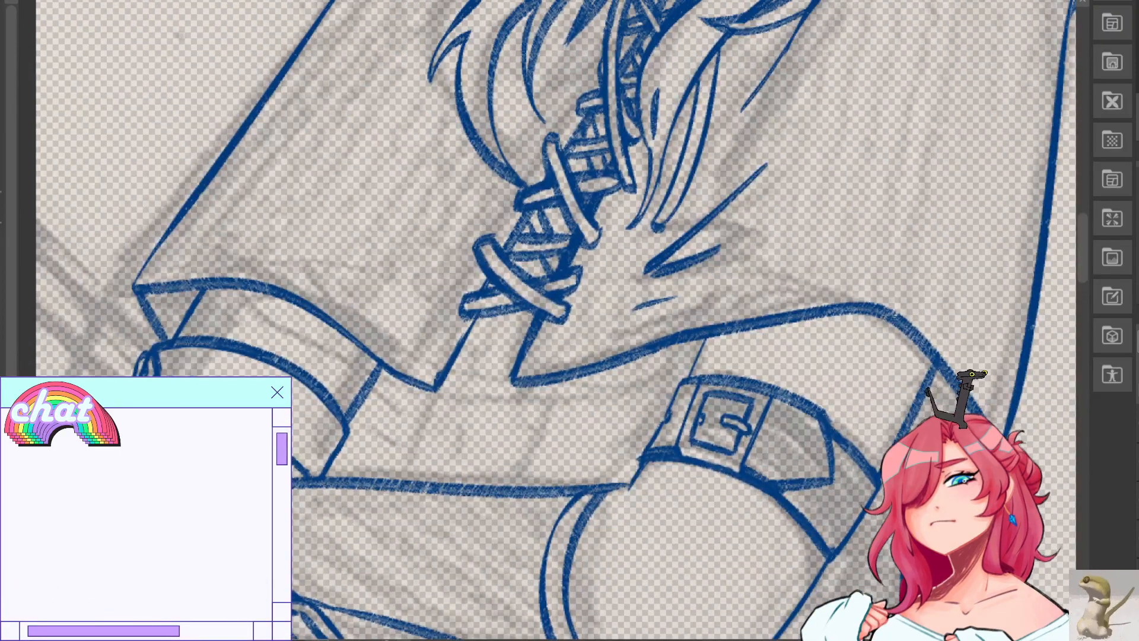
pyautogui.press('^')
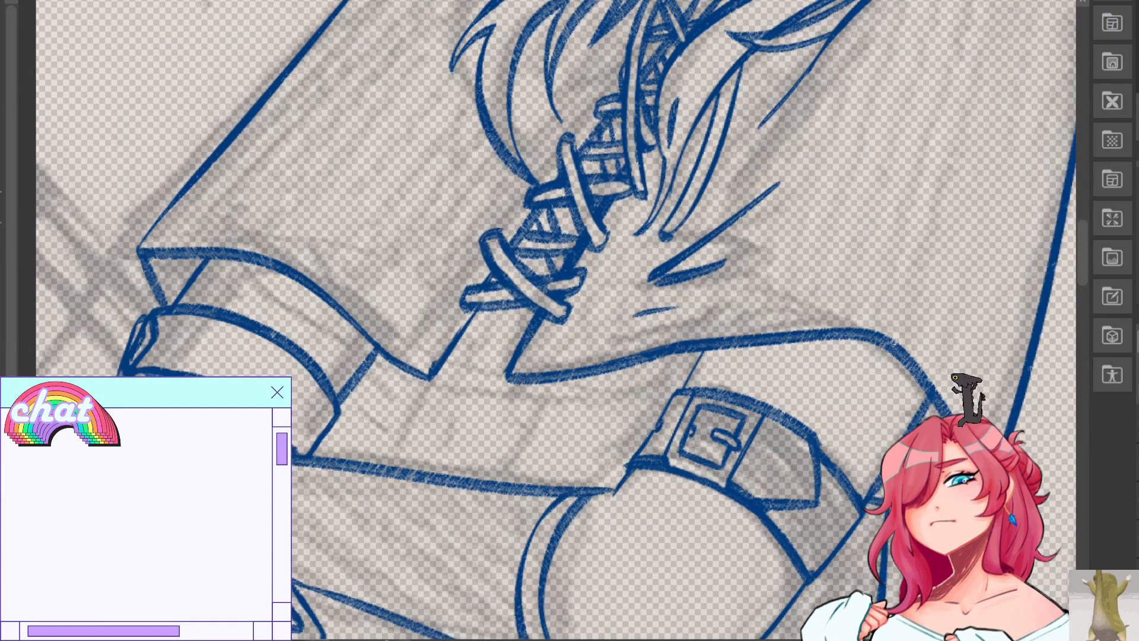
pyautogui.press('-')
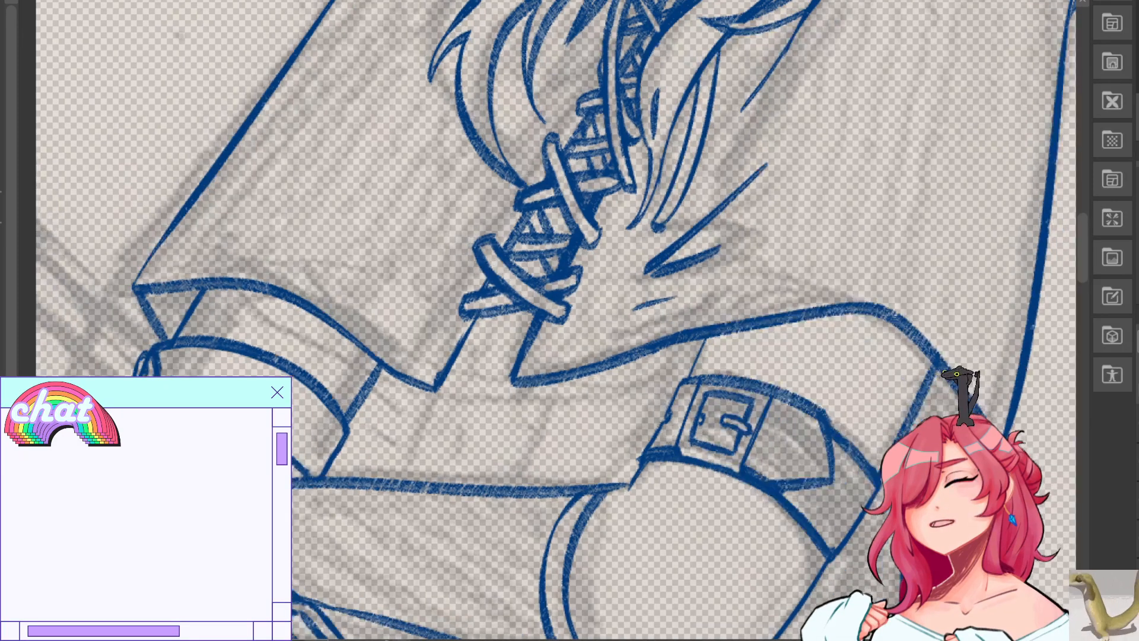
pyautogui.moveTo(581, 557); pyautogui.dragTo(318, 194)
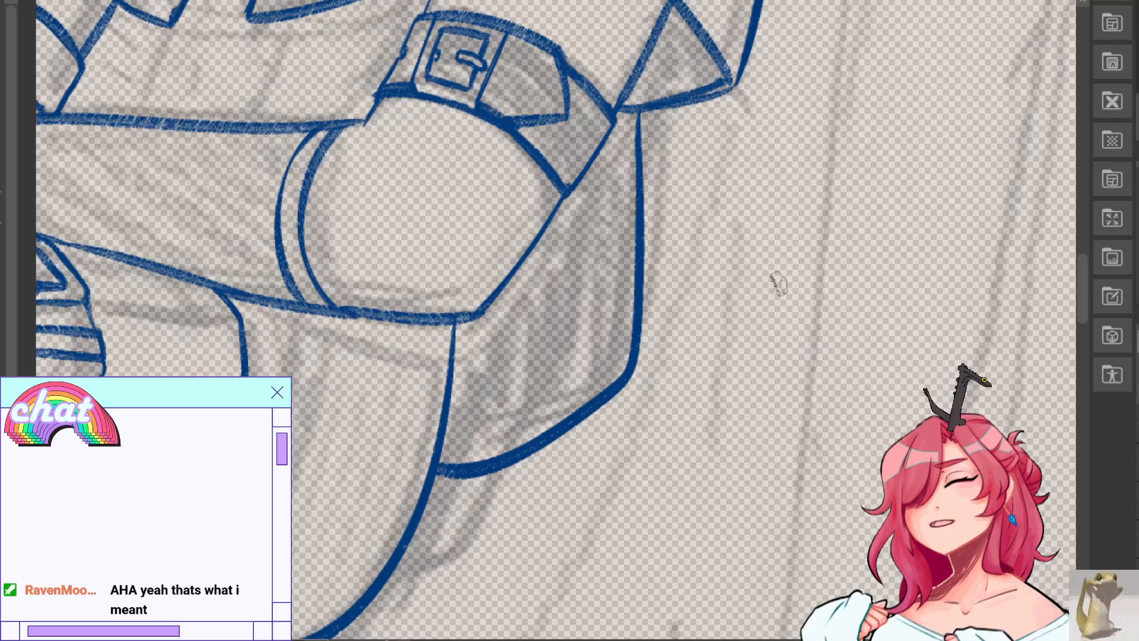
pyautogui.press('h')
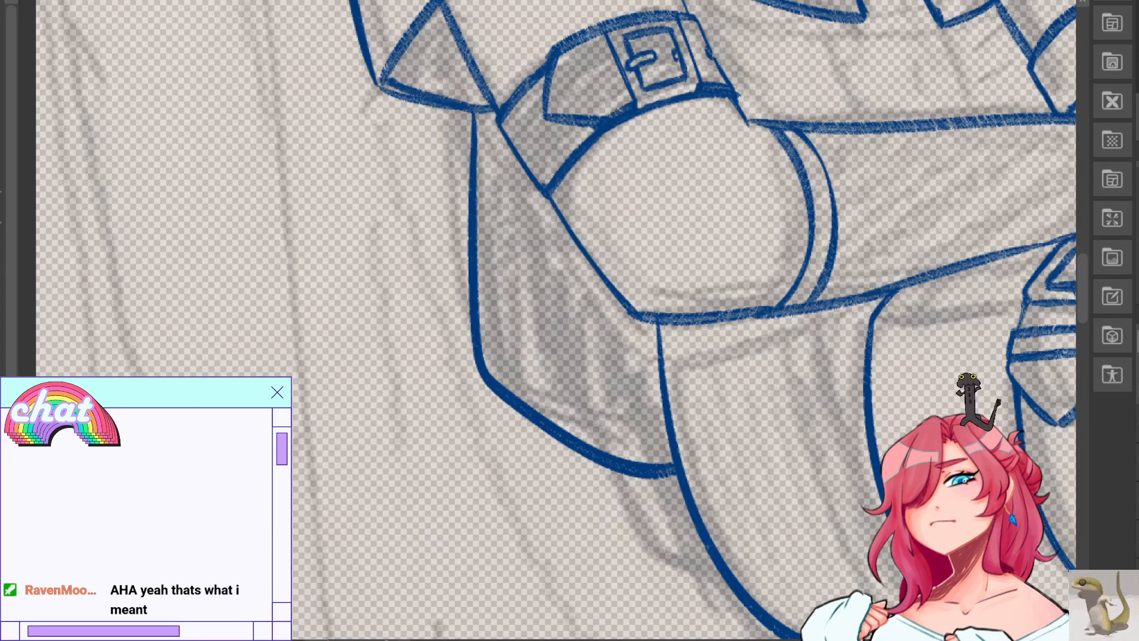
pyautogui.moveTo(620, 469)
pyautogui.mouseDown()
pyautogui.moveTo(644, 504)
pyautogui.moveTo(648, 451)
pyautogui.moveTo(664, 497)
pyautogui.moveTo(702, 538)
pyautogui.moveTo(605, 464)
pyautogui.moveTo(706, 568)
pyautogui.mouseUp()
pyautogui.moveTo(606, 457)
pyautogui.mouseDown()
pyautogui.moveTo(714, 566)
pyautogui.moveTo(608, 461)
pyautogui.moveTo(668, 559)
pyautogui.mouseUp()
pyautogui.hotkey('ctrl', 'z')
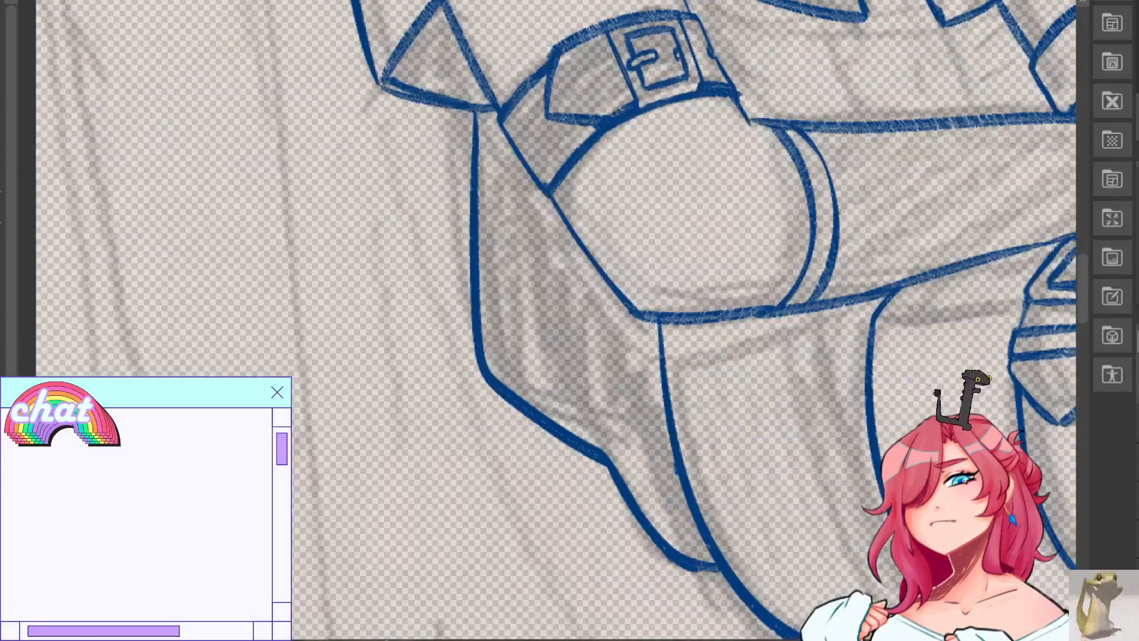
# Review the line art of the whole seated figure against the surrounding grey sketch.
pyautogui.moveTo(890, 148); pyautogui.dragTo(296, 534)
pyautogui.moveTo(474, 296); pyautogui.dragTo(706, 323)
pyautogui.moveTo(652, 581); pyautogui.dragTo(593, 60)
pyautogui.moveTo(593, 474)
pyautogui.mouseDown()
pyautogui.moveTo(614, 113)
pyautogui.moveTo(715, 205)
pyautogui.mouseUp()
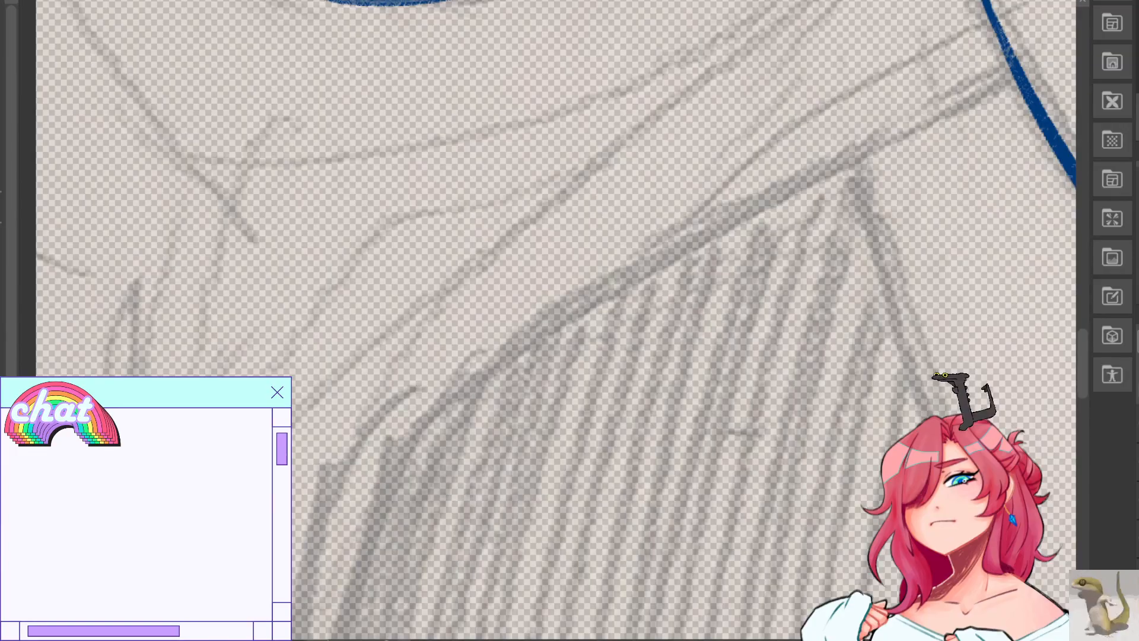
pyautogui.hotkey('ctrl', '-')
pyautogui.hotkey('ctrl', '-')
pyautogui.hotkey('ctrl', '-')
pyautogui.hotkey('ctrl', '-')
pyautogui.hotkey('ctrl', '+')
pyautogui.moveTo(593, 148); pyautogui.dragTo(503, 452)
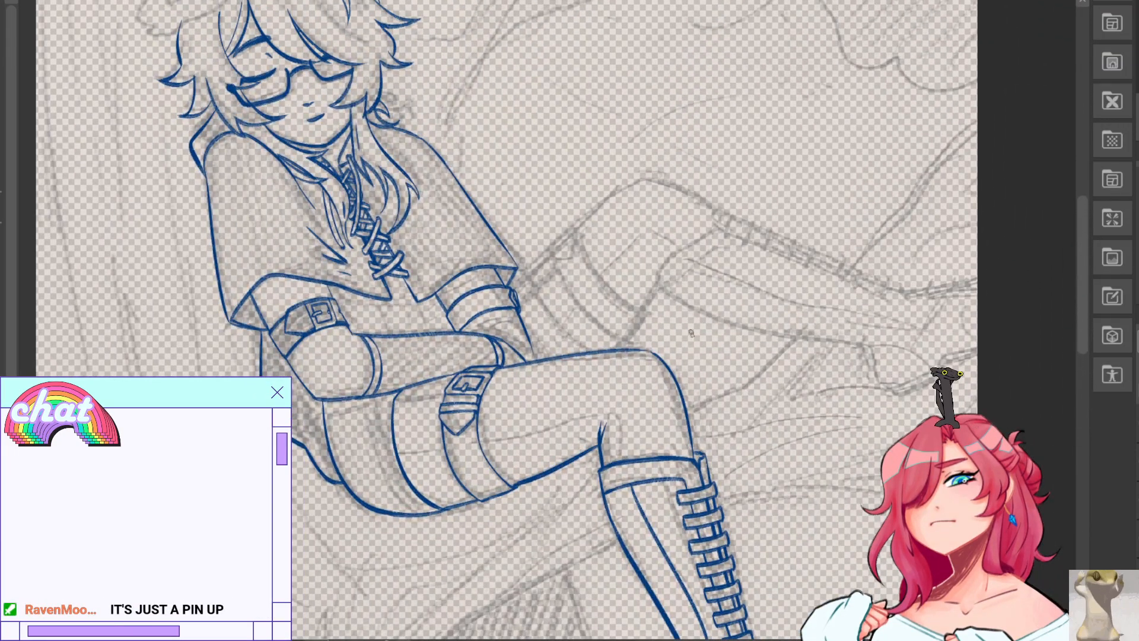
pyautogui.hotkey('ctrl', '+')
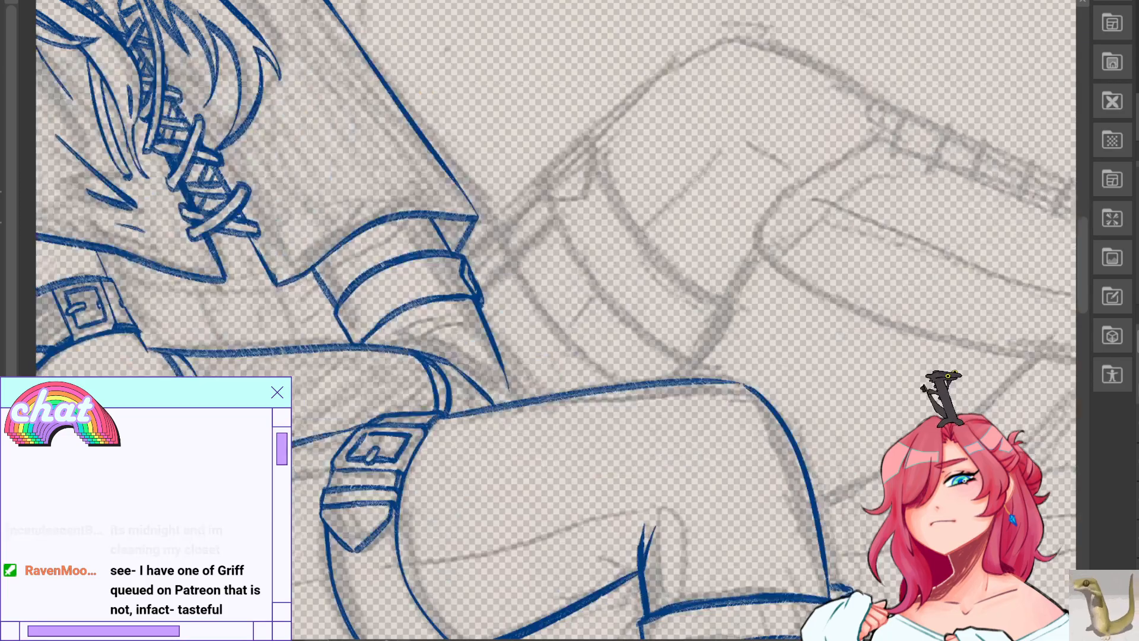
pyautogui.moveTo(379, 178); pyautogui.dragTo(771, 501)
pyautogui.hotkey('ctrl', '-')
pyautogui.hotkey('ctrl', '-')
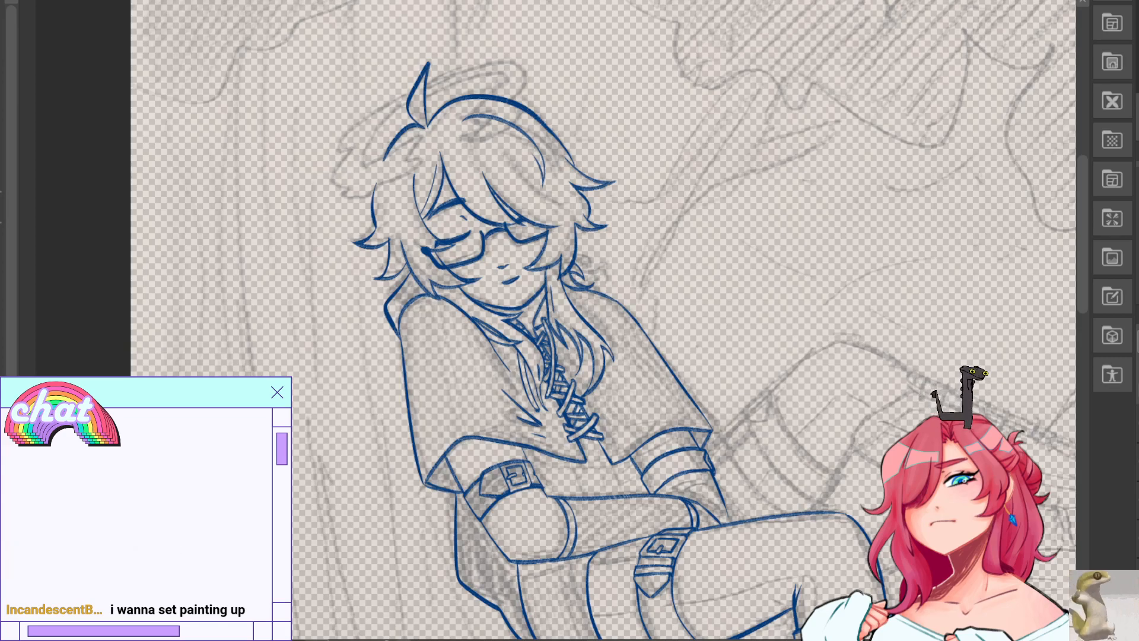
# Draw a thin curved hair strand from the crown down through the bangs toward the side flicks.
pyautogui.scroll(5, 684, 174)
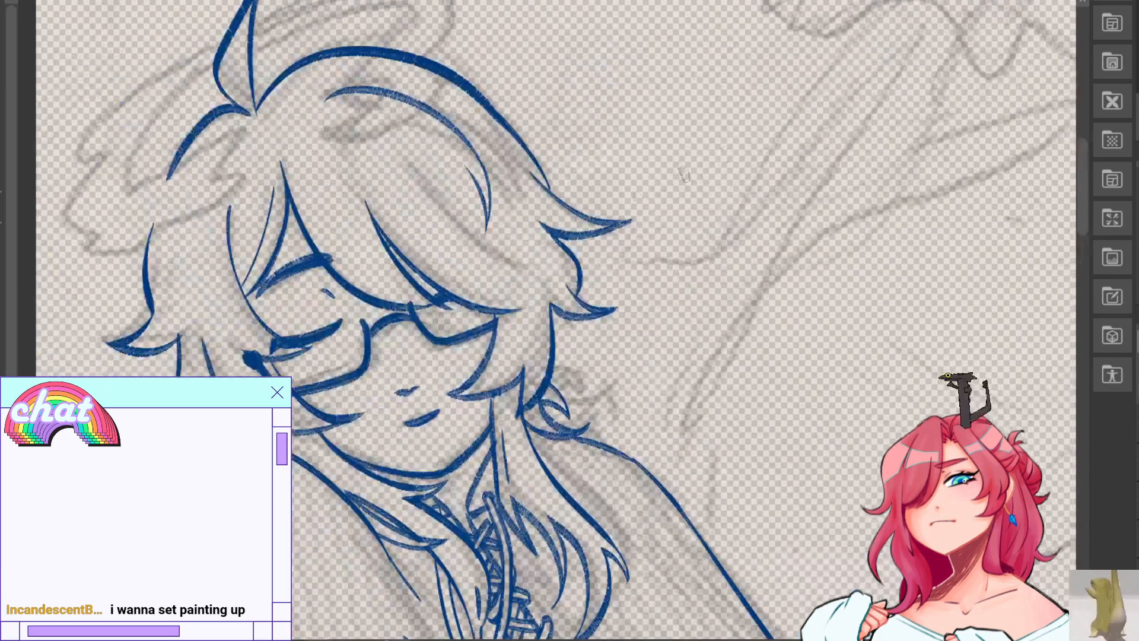
pyautogui.moveTo(426, 178); pyautogui.dragTo(543, 267)
pyautogui.hotkey('ctrl', 'z')
pyautogui.moveTo(427, 183)
pyautogui.mouseDown()
pyautogui.moveTo(550, 267)
pyautogui.moveTo(534, 266)
pyautogui.mouseUp()
pyautogui.hotkey('ctrl', 'z')
pyautogui.hotkey('ctrl', 'z')
pyautogui.hotkey('ctrl', 'z')
pyautogui.moveTo(425, 181)
pyautogui.mouseDown()
pyautogui.moveTo(553, 266)
pyautogui.moveTo(540, 264)
pyautogui.mouseUp()
pyautogui.hotkey('ctrl', 'z')
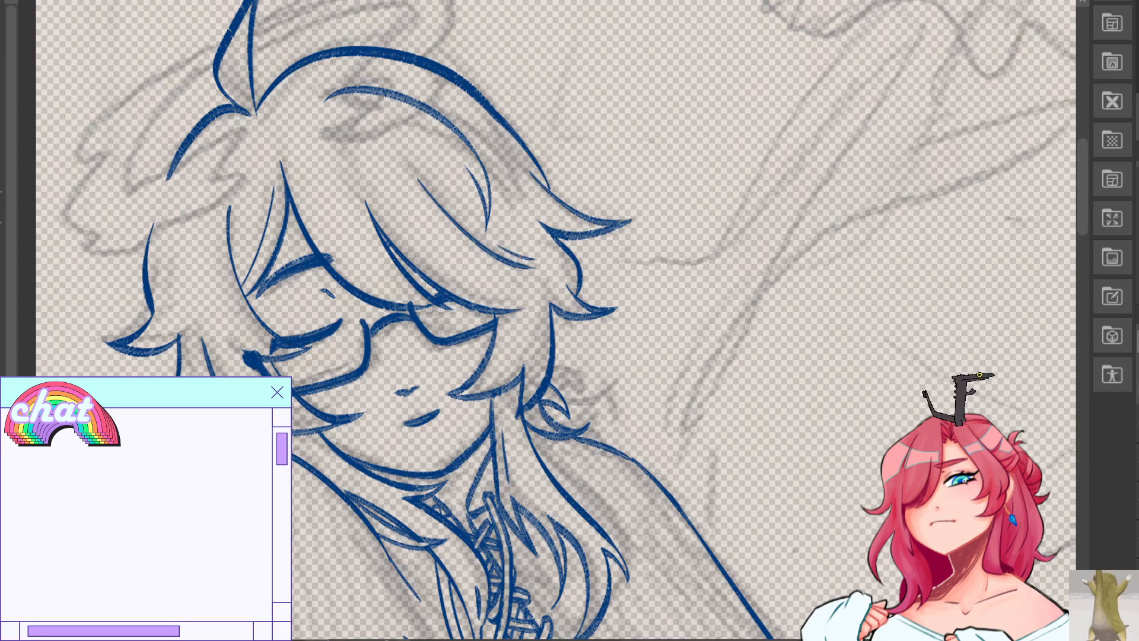
# Mirror the canvas and redraw the pointed tip of the bangs beside the glasses.
pyautogui.press('h')
pyautogui.moveTo(594, 307); pyautogui.dragTo(621, 290)
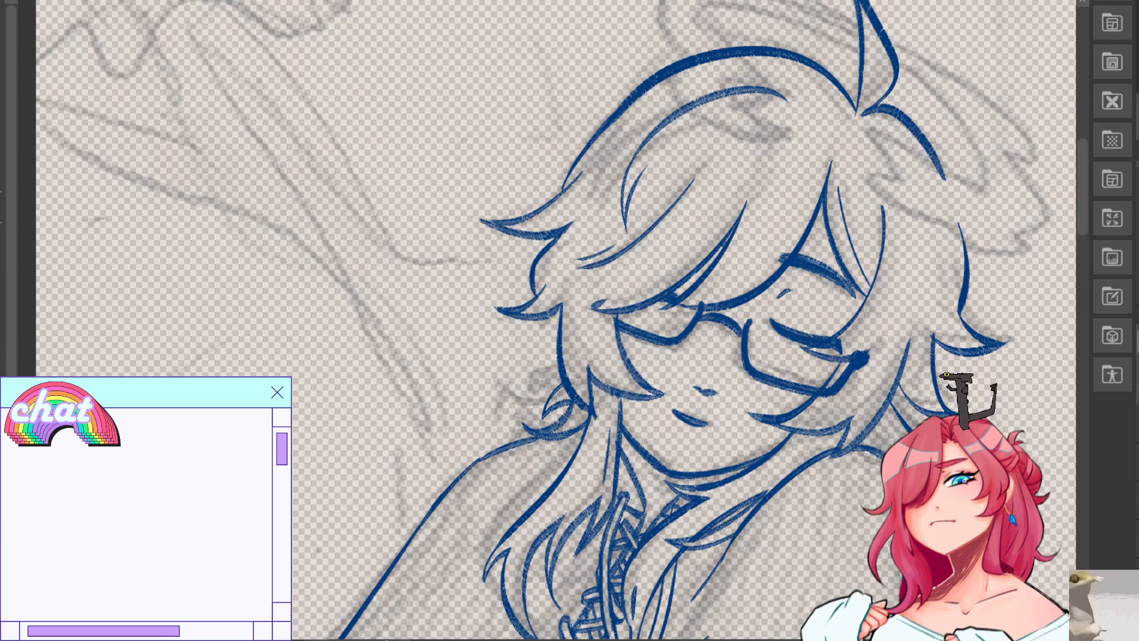
pyautogui.hotkey('ctrl', 'z')
pyautogui.hotkey('ctrl', 'z')
pyautogui.moveTo(585, 309); pyautogui.dragTo(617, 304)
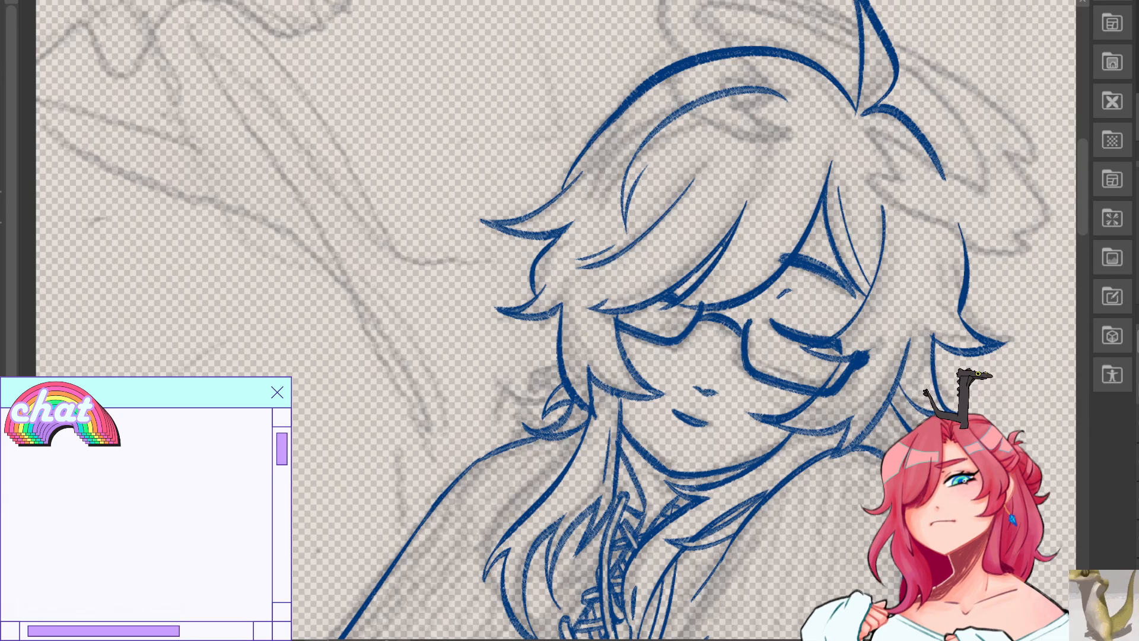
# Check the figure's overall proportions and cape outline in both the mirrored and the normal view.
pyautogui.moveTo(593, 445)
pyautogui.mouseDown()
pyautogui.moveTo(687, 293)
pyautogui.moveTo(723, 208)
pyautogui.moveTo(398, 183)
pyautogui.moveTo(354, 118)
pyautogui.moveTo(354, 148)
pyautogui.mouseUp()
pyautogui.hotkey('ctrl', '-')
pyautogui.hotkey('ctrl', '-')
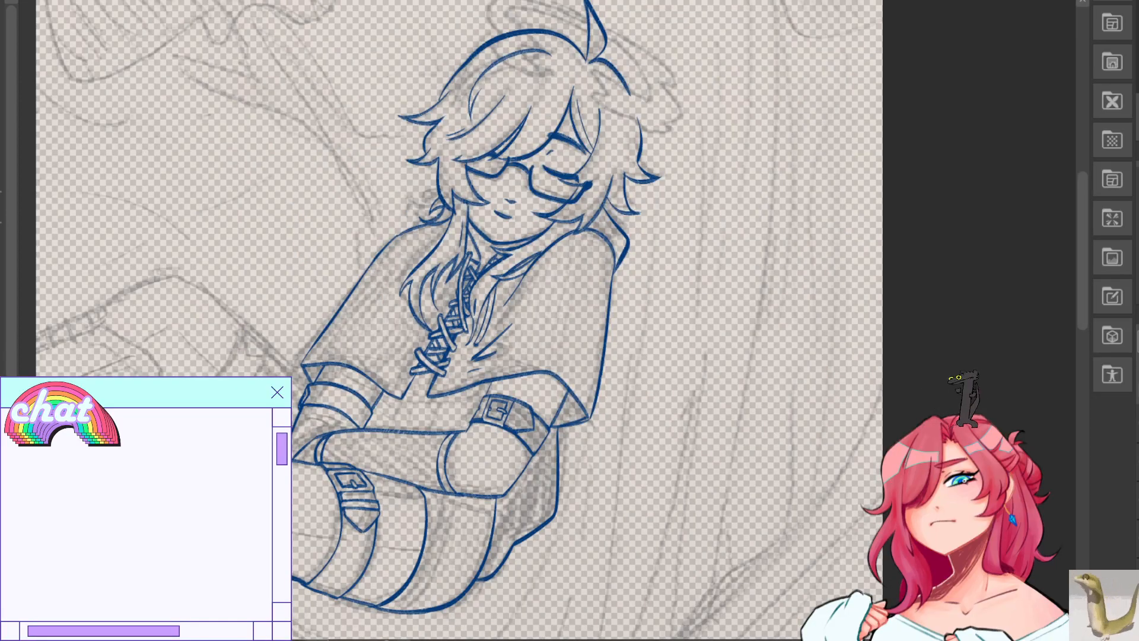
pyautogui.hotkey('ctrl', '+')
pyautogui.hotkey('ctrl', '+')
pyautogui.hotkey('ctrl', '+')
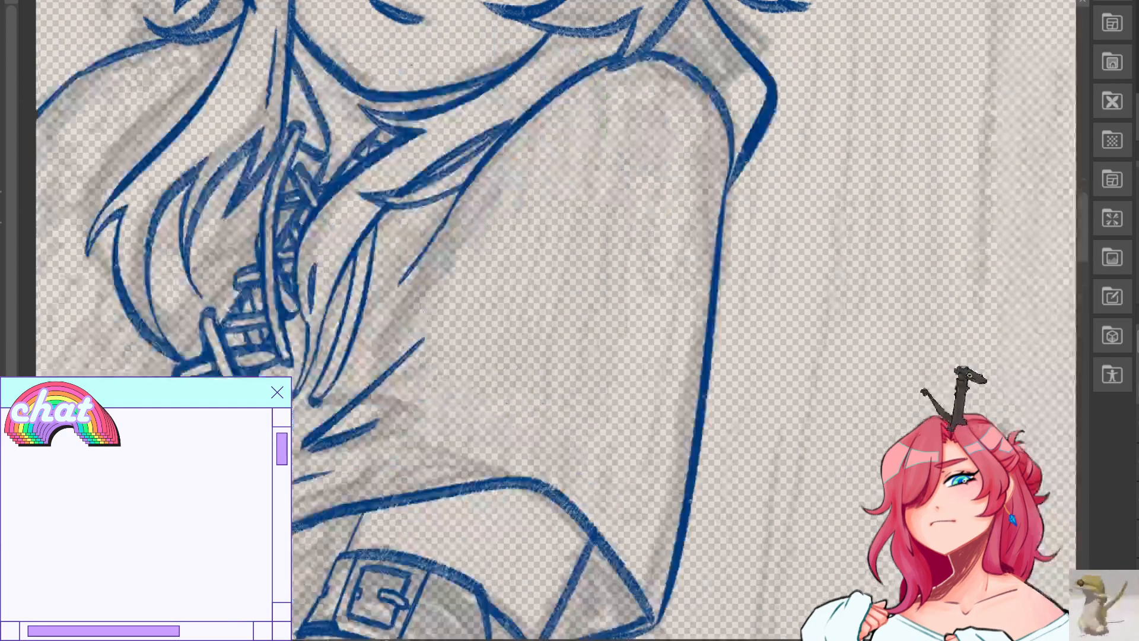
pyautogui.hotkey('ctrl', '-')
pyautogui.hotkey('ctrl', '-')
pyautogui.hotkey('ctrl', '-')
pyautogui.hotkey('ctrl', '-')
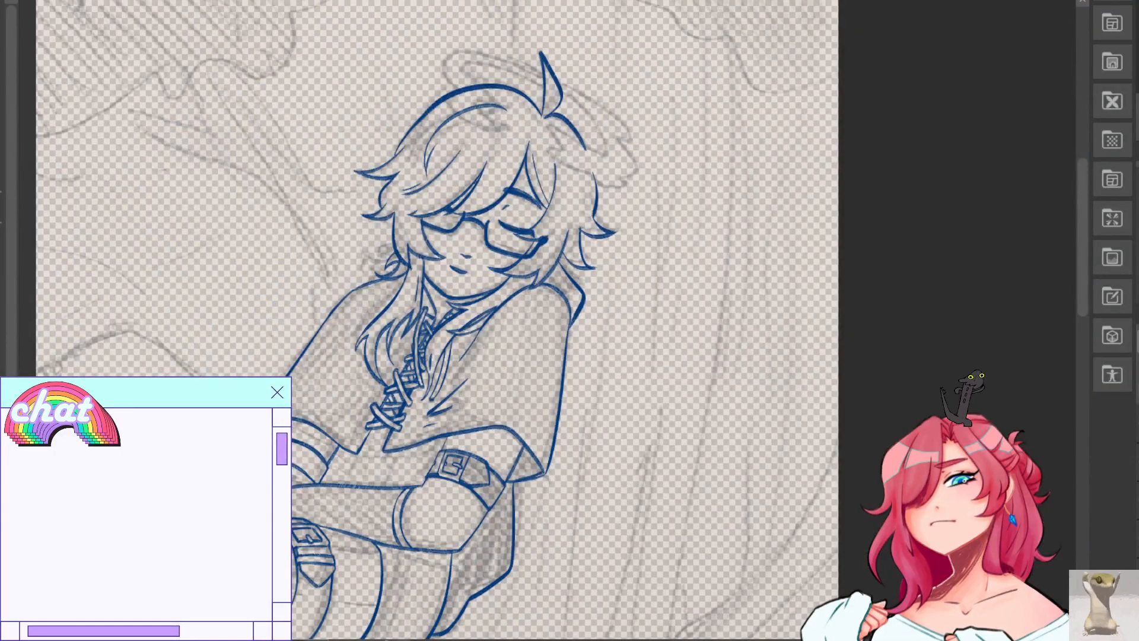
pyautogui.press('h')
pyautogui.moveTo(682, 356); pyautogui.dragTo(412, 243)
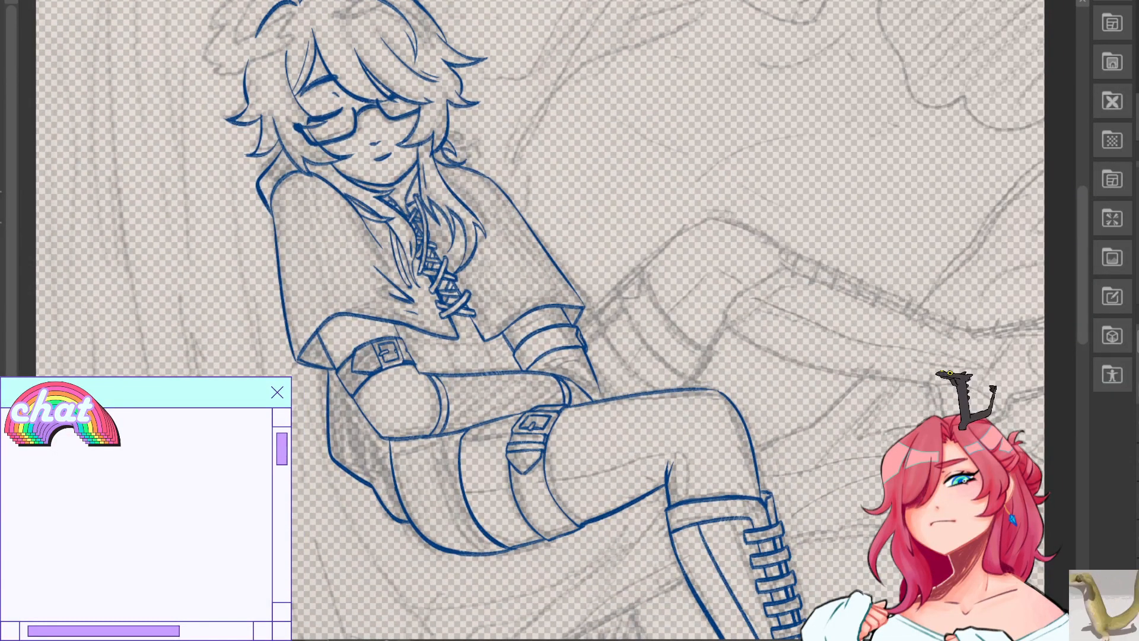
# Erase the lower end of the hem curve across the upper thigh and redraw it as a smooth curve reaching the thigh's underside.
pyautogui.hotkey('ctrl', '+')
pyautogui.hotkey('ctrl', '+')
pyautogui.moveTo(871, 315); pyautogui.dragTo(784, 158)
pyautogui.moveTo(365, 201); pyautogui.dragTo(405, 274)
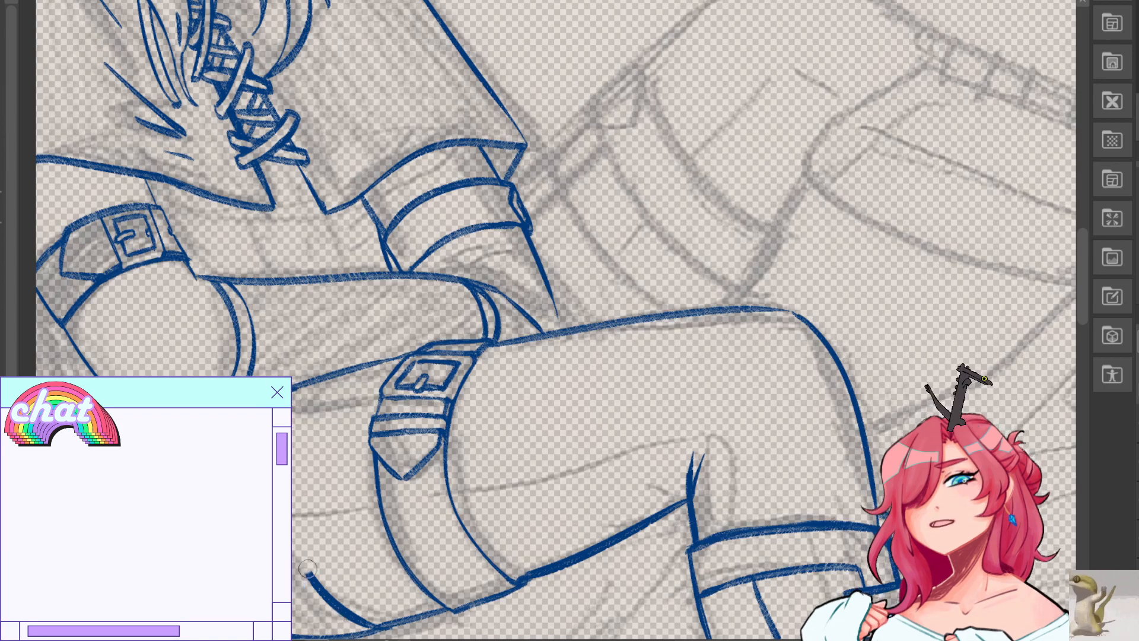
pyautogui.moveTo(300, 558); pyautogui.dragTo(357, 618)
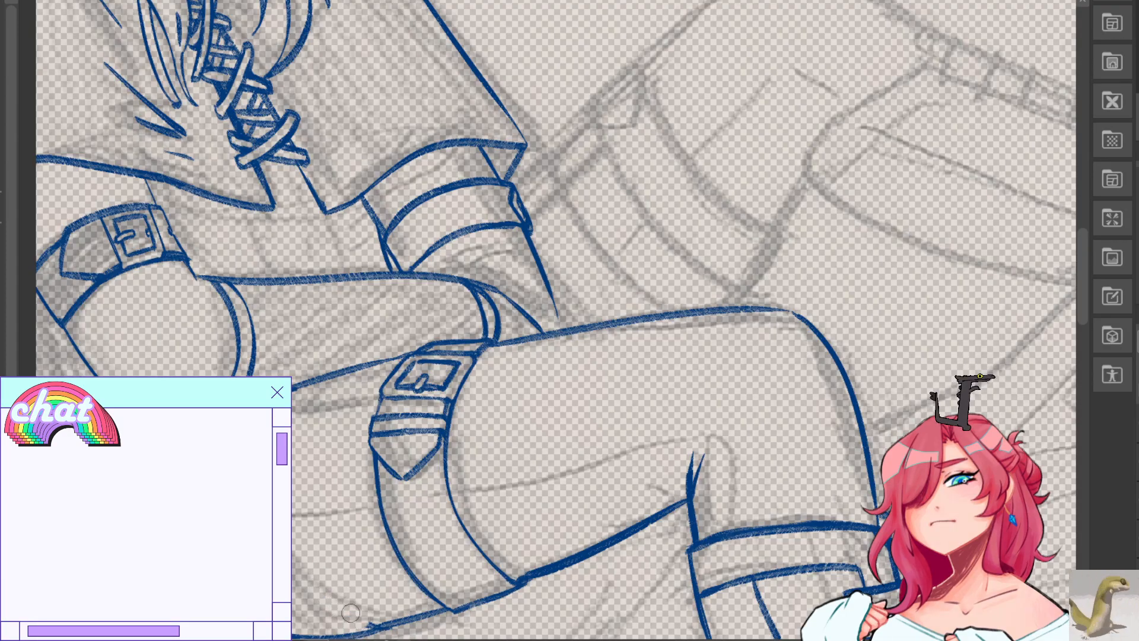
pyautogui.moveTo(273, 492); pyautogui.dragTo(362, 622)
pyautogui.hotkey('ctrl', 'z')
pyautogui.moveTo(273, 486); pyautogui.dragTo(385, 617)
pyautogui.hotkey('ctrl', 'z')
pyautogui.hotkey('ctrl', 'z')
pyautogui.hotkey('ctrl', 'z')
pyautogui.moveTo(273, 504); pyautogui.dragTo(387, 628)
pyautogui.hotkey('ctrl', 'z')
pyautogui.hotkey('ctrl', 'z')
pyautogui.hotkey('ctrl', 'z')
pyautogui.moveTo(328, 599); pyautogui.dragTo(389, 625)
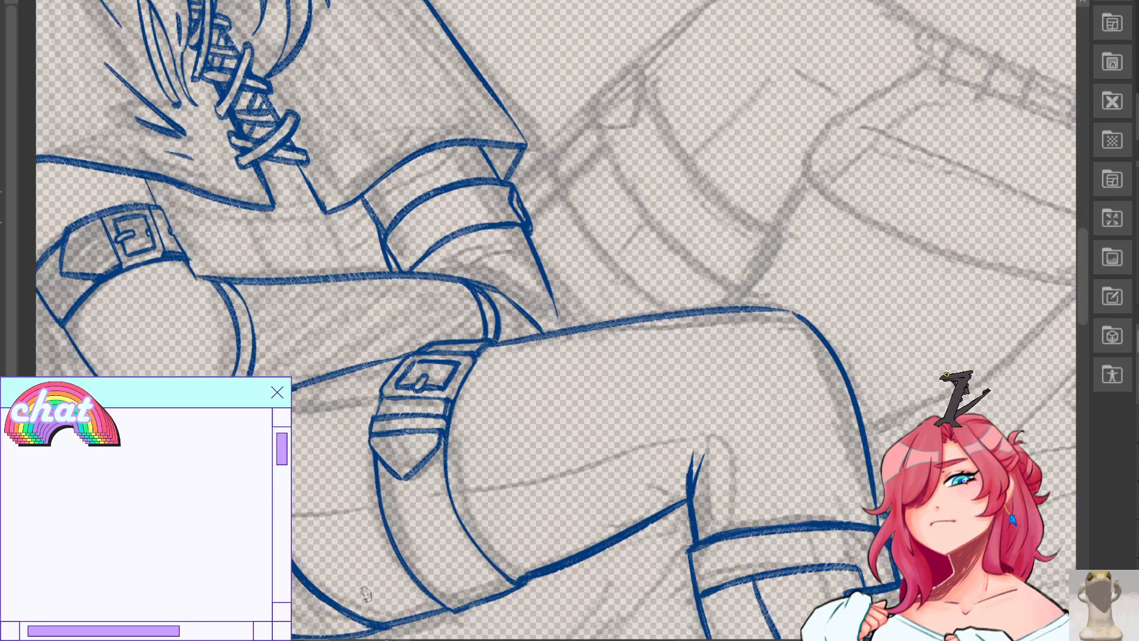
pyautogui.moveTo(534, 297)
pyautogui.mouseDown()
pyautogui.moveTo(490, 405)
pyautogui.moveTo(506, 254)
pyautogui.moveTo(612, 231)
pyautogui.moveTo(577, 252)
pyautogui.mouseUp()
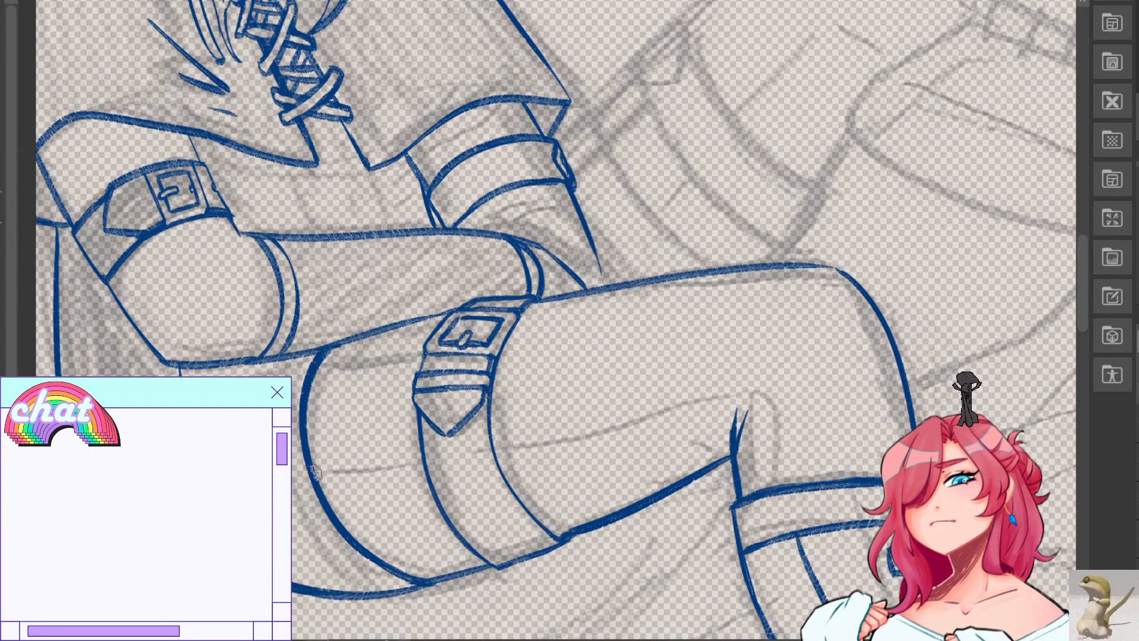
# Draw a curved seam line along the front thigh on both sides of the strap, following the sketch toward the back of the knee.
pyautogui.moveTo(317, 474); pyautogui.dragTo(423, 466)
pyautogui.moveTo(498, 454); pyautogui.dragTo(706, 409)
pyautogui.hotkey('ctrl', 'z')
pyautogui.moveTo(498, 453)
pyautogui.mouseDown()
pyautogui.moveTo(760, 403)
pyautogui.moveTo(573, 440)
pyautogui.moveTo(702, 406)
pyautogui.mouseUp()
pyautogui.hotkey('ctrl', 'z')
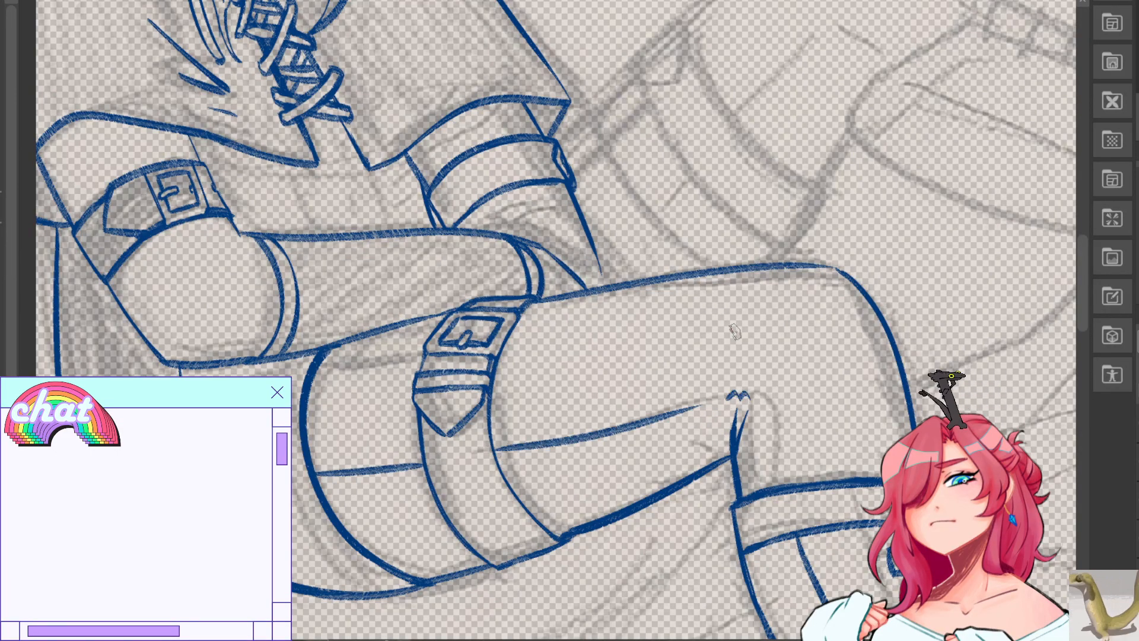
# Draw a thin crease running from beside the back of the front knee down to the cuff below it.
pyautogui.moveTo(771, 482); pyautogui.dragTo(773, 486)
pyautogui.hotkey('ctrl', 'z')
pyautogui.moveTo(760, 408); pyautogui.dragTo(772, 485)
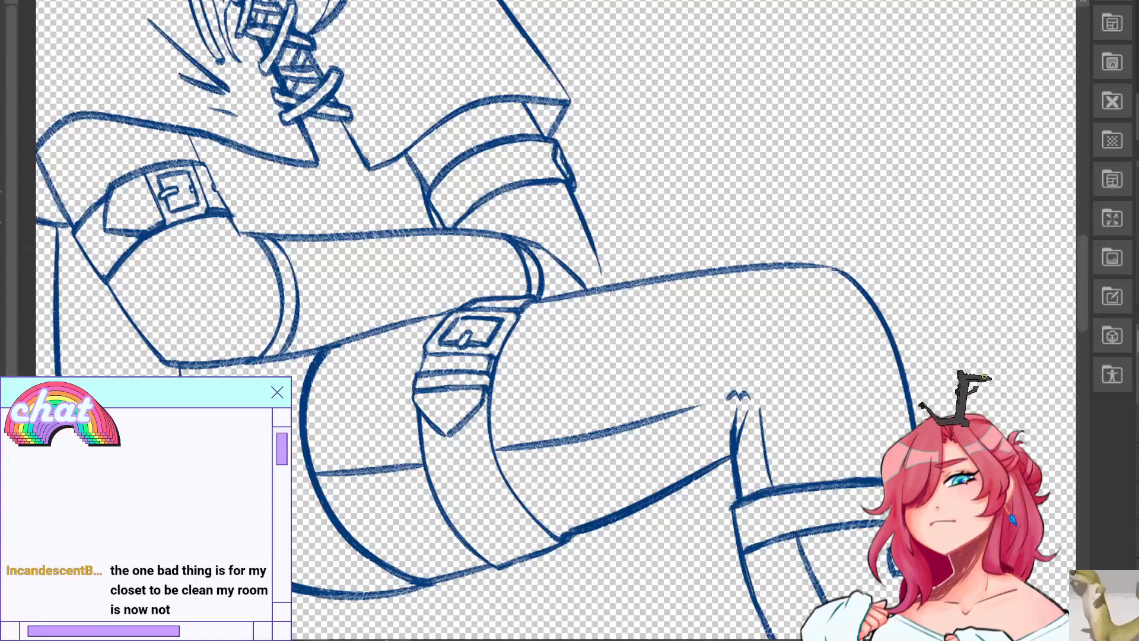
# Compare the line art with and without the grey sketch, examining the face and the raised rear leg, also in mirrored view.
pyautogui.moveTo(363, 59); pyautogui.dragTo(775, 540)
pyautogui.moveTo(558, 285); pyautogui.dragTo(602, 415)
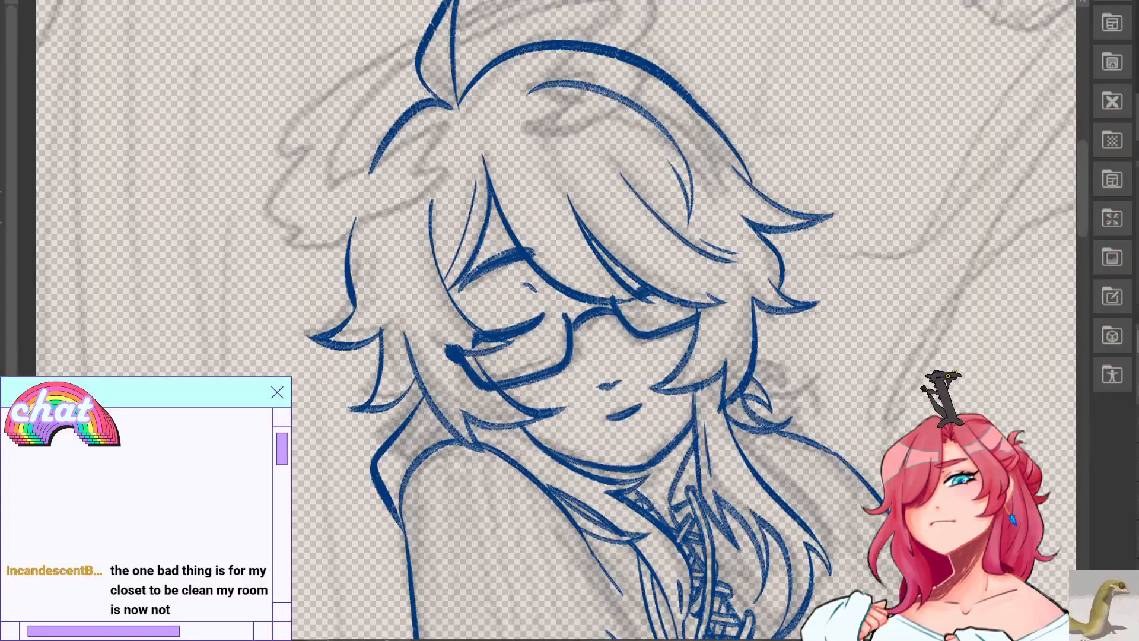
pyautogui.moveTo(771, 237); pyautogui.dragTo(248, 196)
pyautogui.moveTo(814, 589)
pyautogui.mouseDown()
pyautogui.moveTo(771, 326)
pyautogui.moveTo(772, 195)
pyautogui.moveTo(793, 174)
pyautogui.mouseUp()
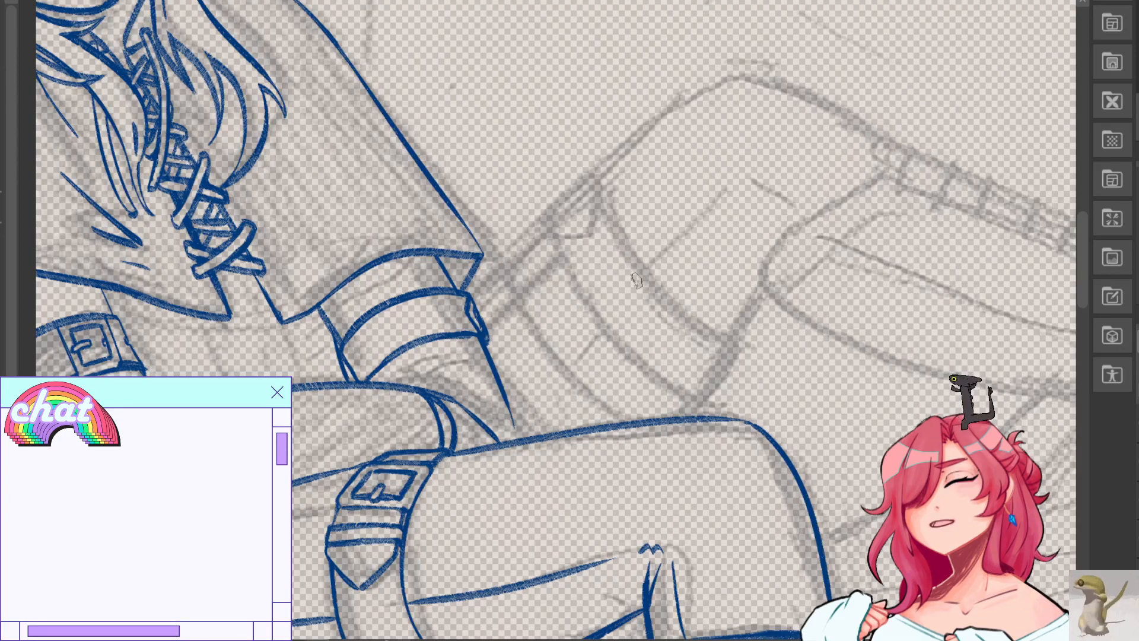
pyautogui.press('h')
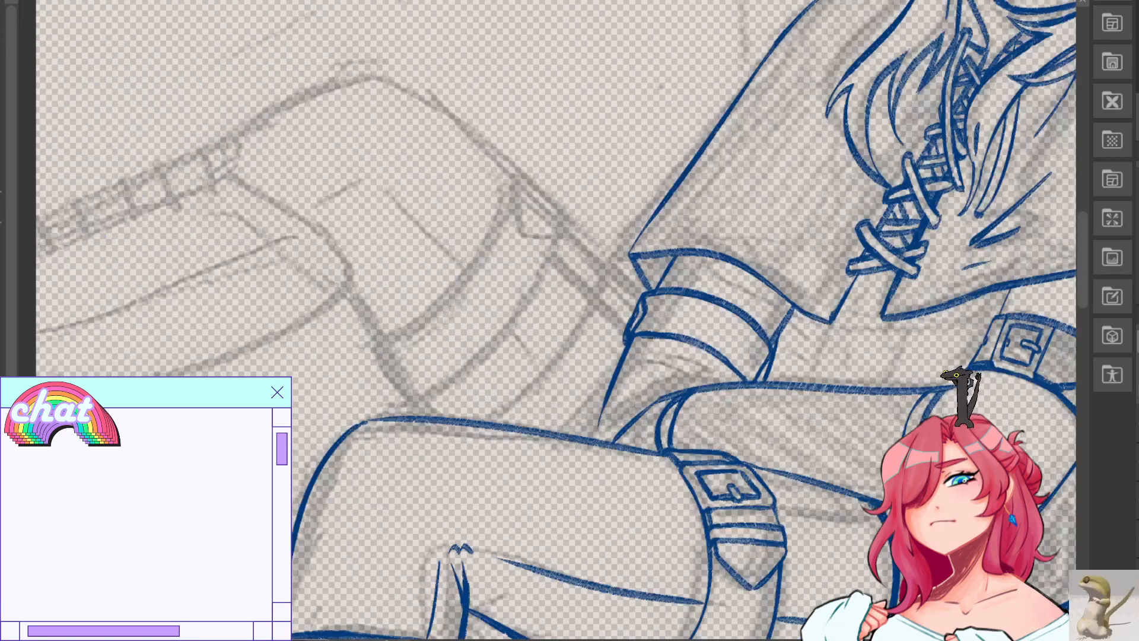
pyautogui.moveTo(605, 265)
pyautogui.mouseDown()
pyautogui.moveTo(467, 438)
pyautogui.moveTo(519, 399)
pyautogui.moveTo(471, 430)
pyautogui.mouseUp()
pyautogui.hotkey('ctrl', 'z')
pyautogui.hotkey('ctrl', 'z')
pyautogui.hotkey('ctrl', 'z')
pyautogui.moveTo(602, 267); pyautogui.dragTo(471, 433)
pyautogui.hotkey('ctrl', 'z')
# Draw the upper edge of the raised rear thigh as one long straight line from the knee down to the armband.
pyautogui.moveTo(395, 74); pyautogui.dragTo(503, 155)
pyautogui.hotkey('ctrl', 'z')
pyautogui.moveTo(421, 90)
pyautogui.mouseDown()
pyautogui.moveTo(641, 318)
pyautogui.moveTo(556, 219)
pyautogui.moveTo(642, 311)
pyautogui.moveTo(644, 292)
pyautogui.mouseUp()
pyautogui.hotkey('ctrl', 'z')
pyautogui.hotkey('ctrl', 'z')
pyautogui.hotkey('ctrl', 'z')
pyautogui.hotkey('ctrl', 'z')
pyautogui.hotkey('ctrl', 'z')
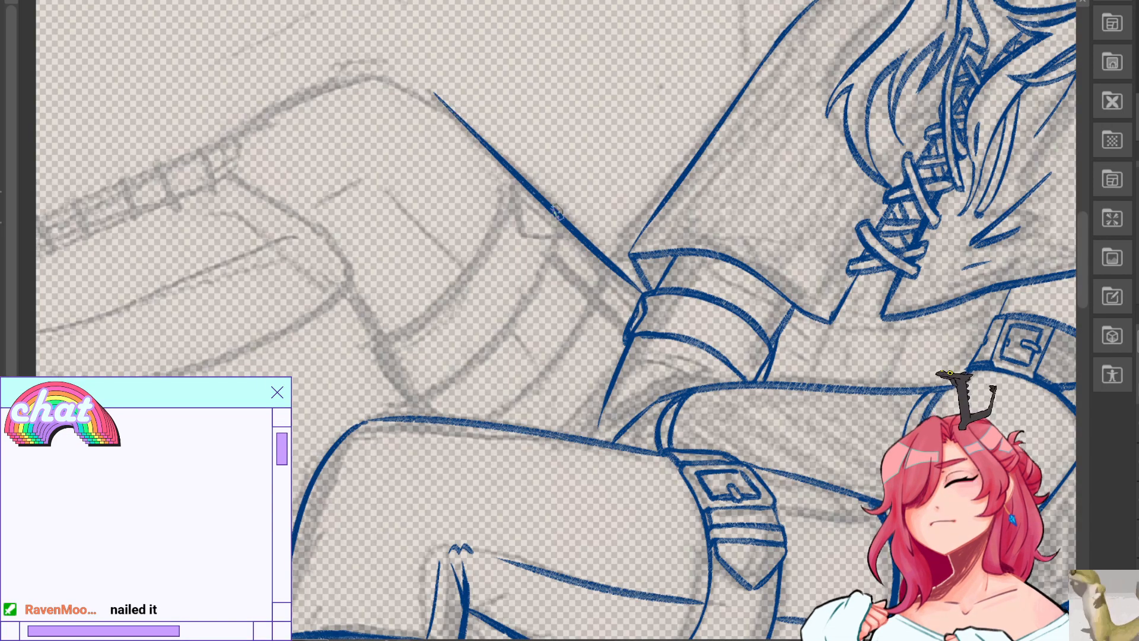
# Draw the rear thigh's underside from the back of its knee down to the front leg and flip the canvas back to normal.
pyautogui.moveTo(350, 296); pyautogui.dragTo(428, 413)
pyautogui.hotkey('ctrl', 'z')
pyautogui.moveTo(351, 298); pyautogui.dragTo(428, 414)
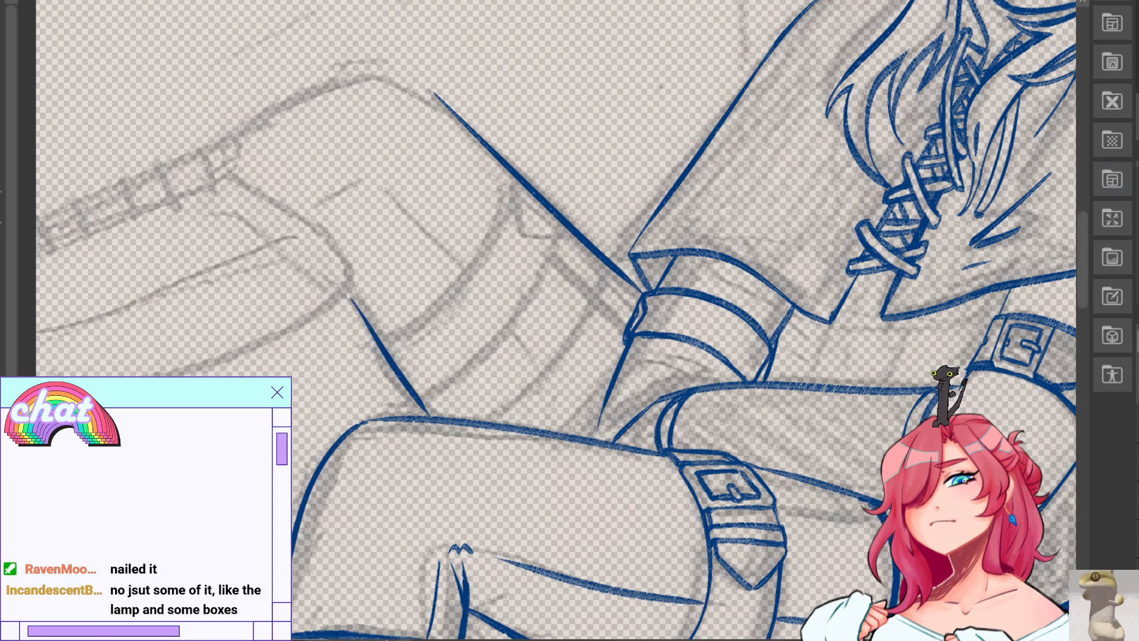
pyautogui.press('h')
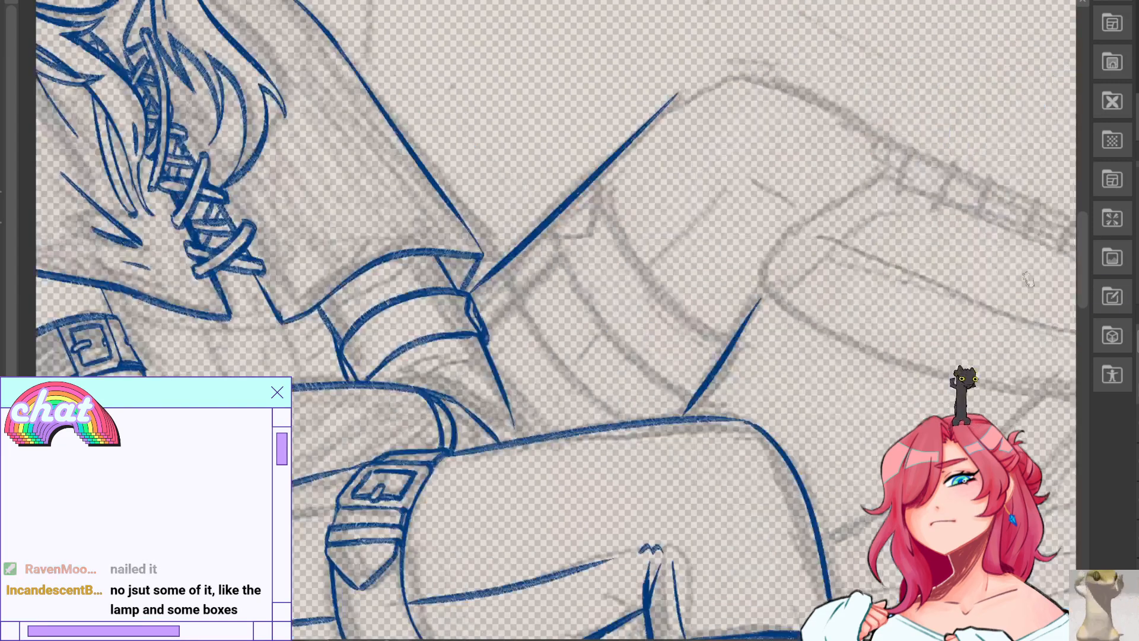
# Draw the contour over the rear knee and continue it as a straight upper shin edge to the start of the sketched lacing.
pyautogui.moveTo(654, 118)
pyautogui.mouseDown()
pyautogui.moveTo(777, 74)
pyautogui.moveTo(885, 145)
pyautogui.mouseUp()
pyautogui.hotkey('ctrl', 'z')
pyautogui.hotkey('ctrl', 'z')
pyautogui.hotkey('ctrl', 'z')
pyautogui.hotkey('ctrl', 'z')
pyautogui.moveTo(763, 77); pyautogui.dragTo(901, 147)
pyautogui.hotkey('ctrl', 'z')
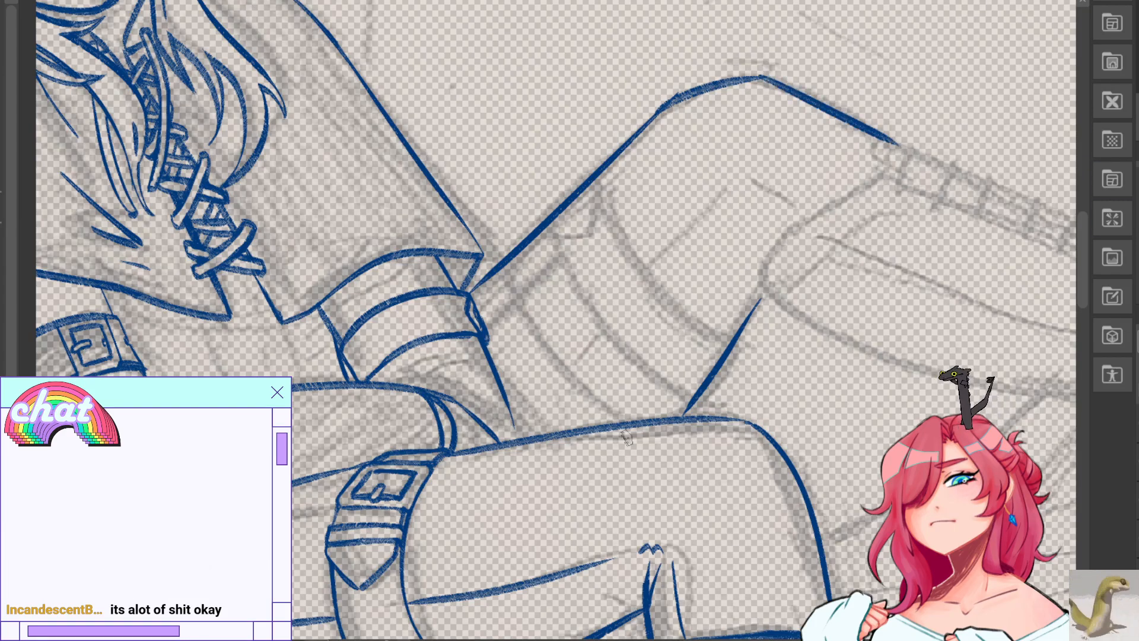
# Draw two parallel curves across the rear thigh for the wide upper band, ending at the thigh's underside.
pyautogui.hotkey('ctrl', 'z')
pyautogui.moveTo(548, 225)
pyautogui.mouseDown()
pyautogui.moveTo(611, 338)
pyautogui.moveTo(693, 395)
pyautogui.mouseUp()
pyautogui.hotkey('ctrl', 'z')
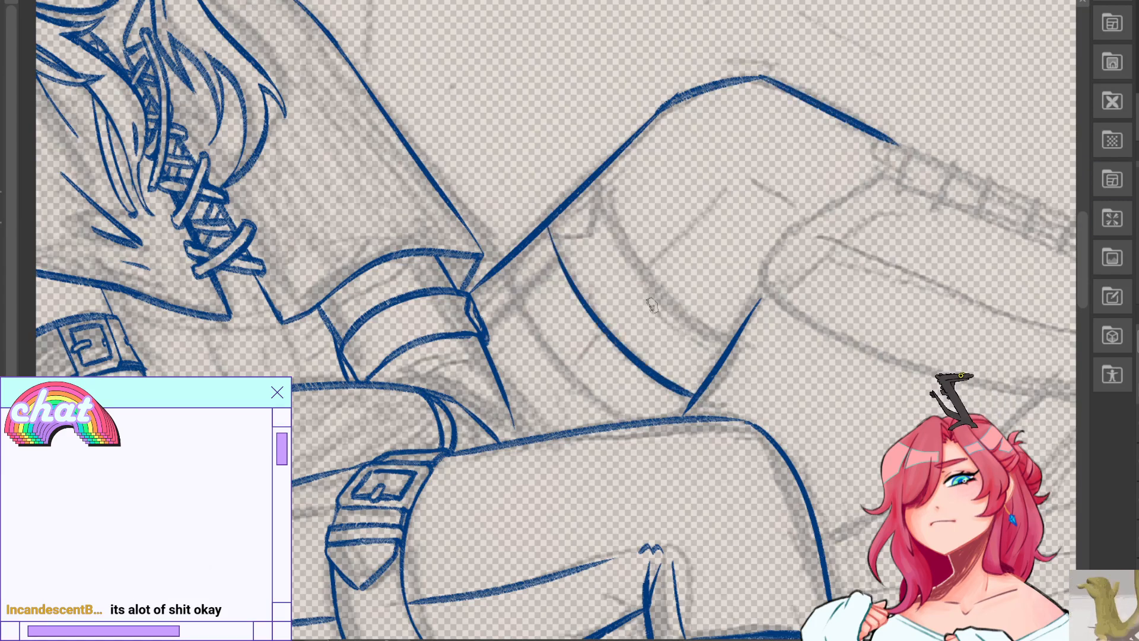
pyautogui.moveTo(596, 180); pyautogui.dragTo(733, 343)
pyautogui.hotkey('ctrl', 'z')
pyautogui.moveTo(508, 266)
pyautogui.mouseDown()
pyautogui.moveTo(593, 406)
pyautogui.moveTo(623, 413)
pyautogui.mouseUp()
pyautogui.hotkey('ctrl', 'z')
pyautogui.hotkey('ctrl', 'z')
pyautogui.hotkey('ctrl', 'z')
pyautogui.hotkey('ctrl', 'z')
pyautogui.moveTo(549, 229); pyautogui.dragTo(693, 395)
pyautogui.moveTo(593, 187)
pyautogui.mouseDown()
pyautogui.moveTo(731, 342)
pyautogui.moveTo(682, 307)
pyautogui.moveTo(730, 340)
pyautogui.mouseUp()
pyautogui.hotkey('ctrl', 'z')
pyautogui.hotkey('ctrl', 'z')
pyautogui.hotkey('ctrl', 'z')
# Draw a third curve across the rear thigh below the wide band and a short edge beside the forearm.
pyautogui.moveTo(507, 267); pyautogui.dragTo(625, 420)
pyautogui.hotkey('ctrl', 'z')
pyautogui.moveTo(504, 268)
pyautogui.mouseDown()
pyautogui.moveTo(565, 374)
pyautogui.moveTo(617, 415)
pyautogui.mouseUp()
pyautogui.hotkey('ctrl', 'z')
pyautogui.hotkey('ctrl', 'z')
pyautogui.moveTo(503, 381); pyautogui.dragTo(553, 440)
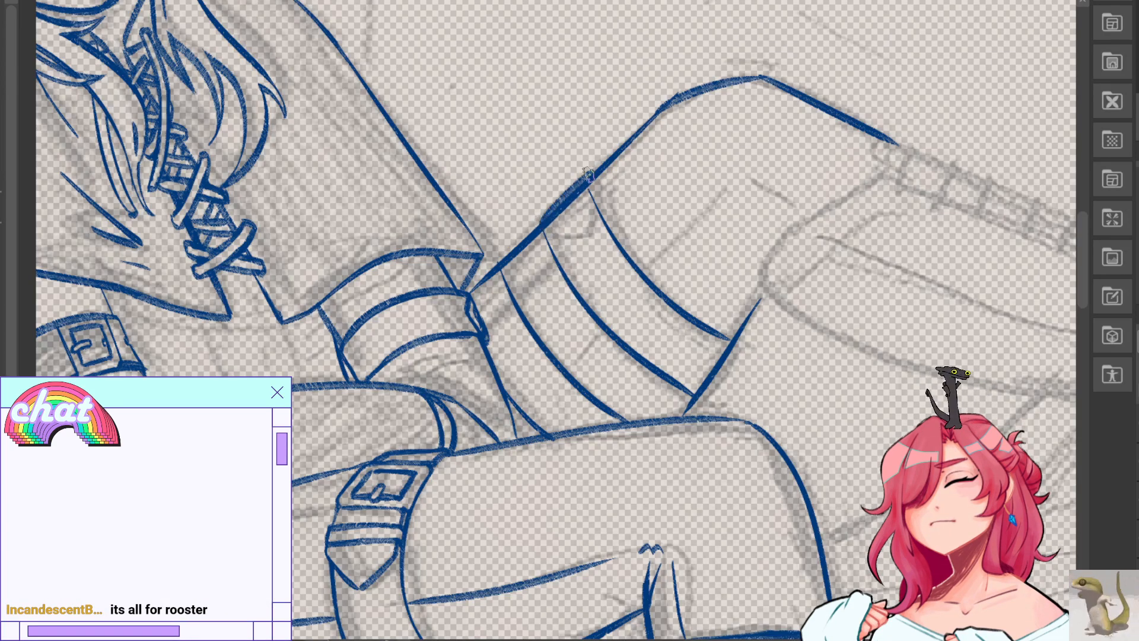
# Draw a raised outer edge for the wide thigh band and erase the overlapping thigh contour inside it.
pyautogui.hotkey('ctrl', 'z')
pyautogui.moveTo(542, 225); pyautogui.dragTo(586, 175)
pyautogui.hotkey('ctrl', 'z')
pyautogui.hotkey('ctrl', 'z')
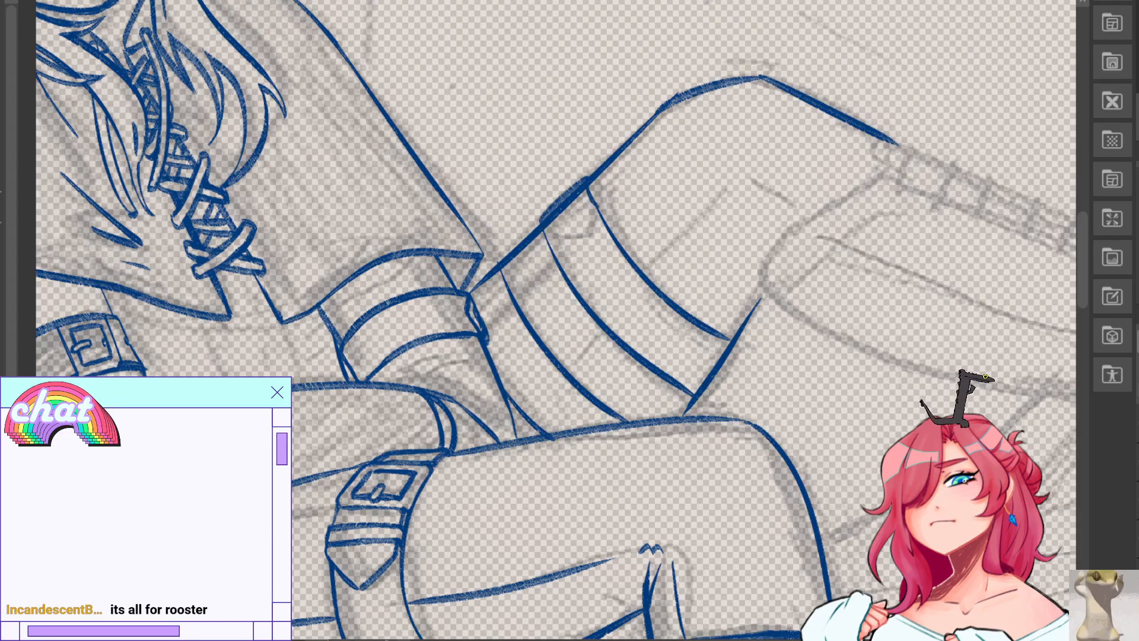
pyautogui.hotkey('ctrl', '+')
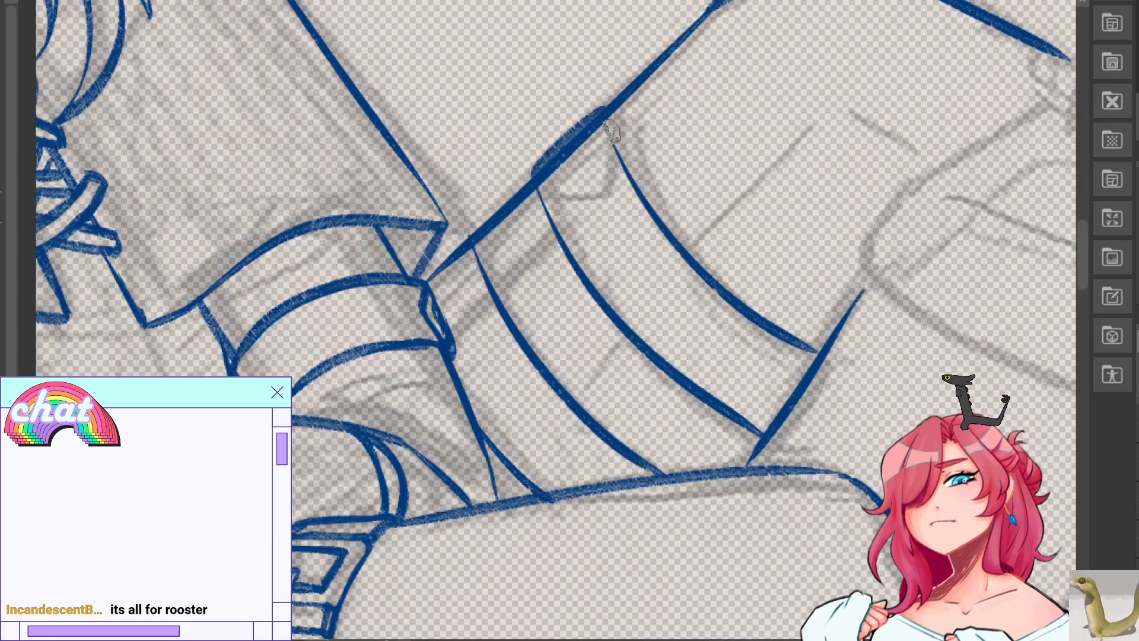
pyautogui.press('e')
pyautogui.moveTo(562, 177)
pyautogui.mouseDown()
pyautogui.moveTo(552, 185)
pyautogui.moveTo(600, 123)
pyautogui.moveTo(617, 151)
pyautogui.moveTo(605, 113)
pyautogui.moveTo(685, 244)
pyautogui.mouseUp()
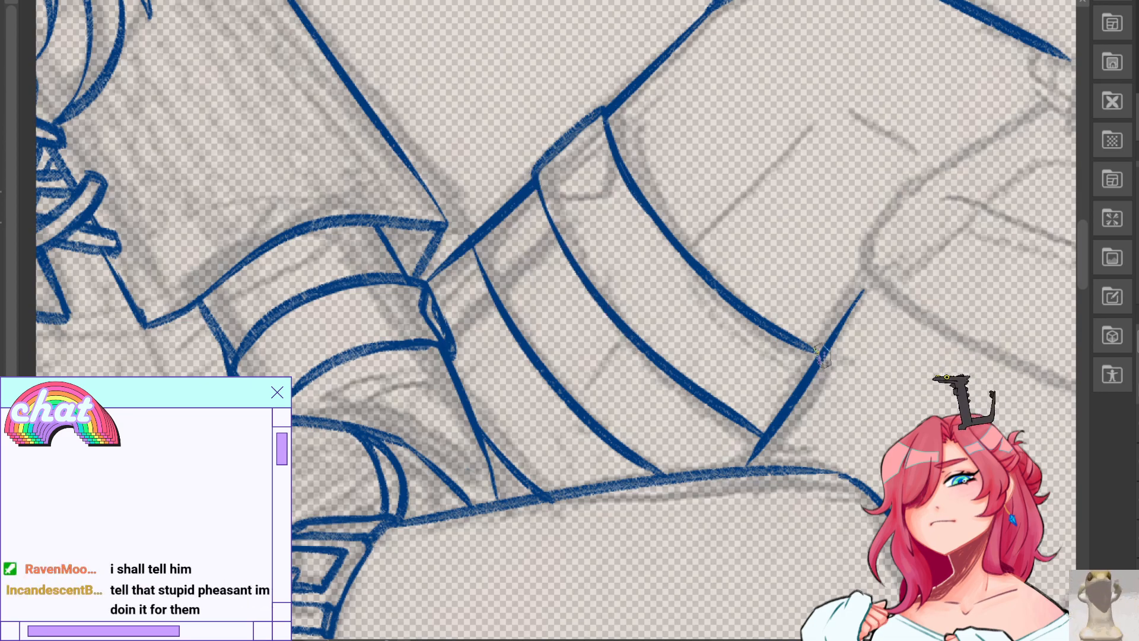
# Erase the thigh's underside between the wide band's two curves and redraw it as a slightly protruding band edge.
pyautogui.moveTo(752, 300); pyautogui.dragTo(818, 343)
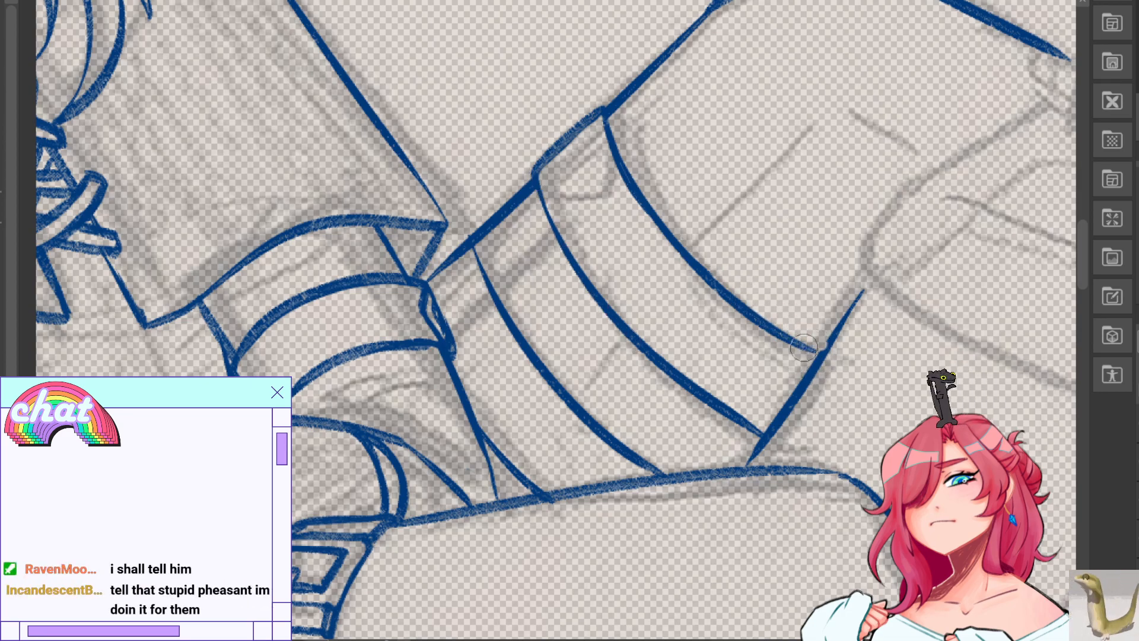
pyautogui.moveTo(746, 417)
pyautogui.mouseDown()
pyautogui.moveTo(804, 372)
pyautogui.moveTo(769, 411)
pyautogui.moveTo(777, 423)
pyautogui.moveTo(828, 344)
pyautogui.mouseUp()
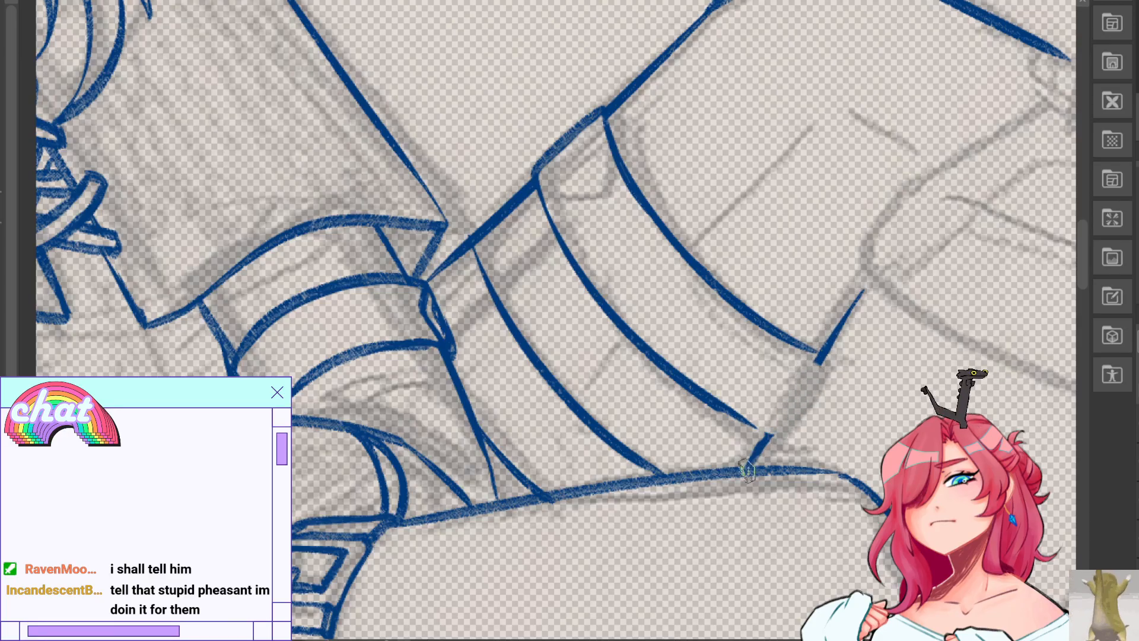
pyautogui.moveTo(713, 409)
pyautogui.mouseDown()
pyautogui.moveTo(778, 437)
pyautogui.moveTo(837, 364)
pyautogui.mouseUp()
pyautogui.hotkey('ctrl', 'z')
pyautogui.hotkey('ctrl', 'z')
pyautogui.moveTo(783, 435); pyautogui.dragTo(825, 360)
pyautogui.hotkey('ctrl', 'z')
pyautogui.hotkey('ctrl', 'z')
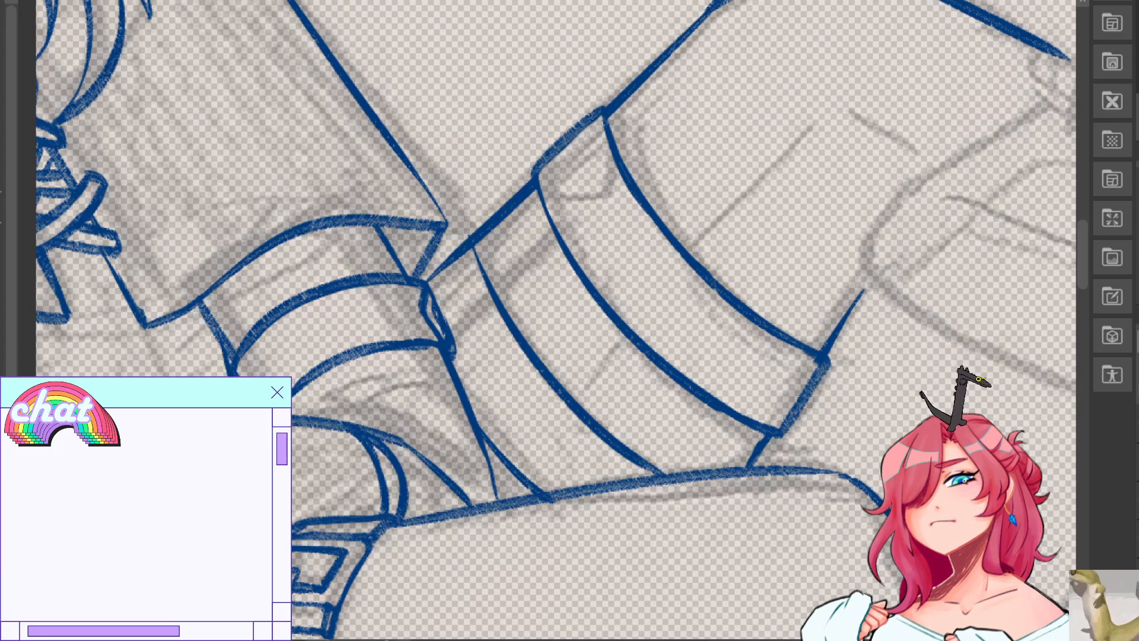
# Add a small bump on the wide band's outer edge and a short rounded fold joining the thigh contour to the armband.
pyautogui.scroll(3, 682, 273)
pyautogui.moveTo(544, 322)
pyautogui.mouseDown()
pyautogui.moveTo(569, 284)
pyautogui.moveTo(574, 302)
pyautogui.moveTo(561, 293)
pyautogui.moveTo(587, 299)
pyautogui.mouseUp()
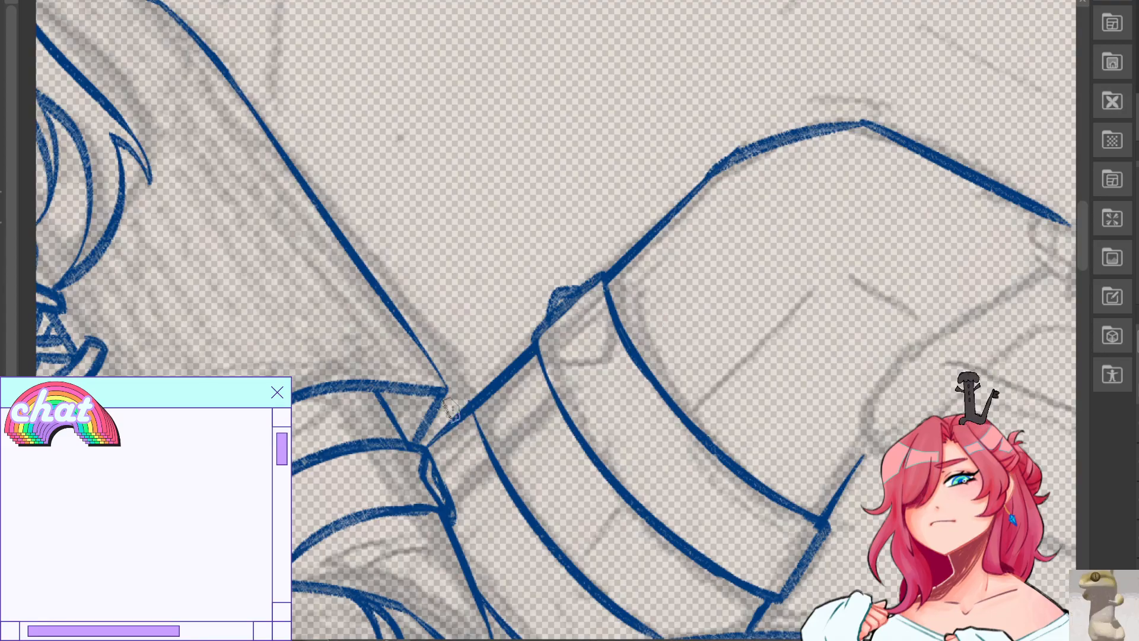
pyautogui.moveTo(431, 442)
pyautogui.mouseDown()
pyautogui.moveTo(467, 401)
pyautogui.moveTo(441, 441)
pyautogui.moveTo(417, 449)
pyautogui.moveTo(455, 400)
pyautogui.moveTo(426, 440)
pyautogui.mouseUp()
pyautogui.hotkey('ctrl', 'z')
pyautogui.moveTo(470, 400); pyautogui.dragTo(419, 442)
pyautogui.hotkey('ctrl', 'z')
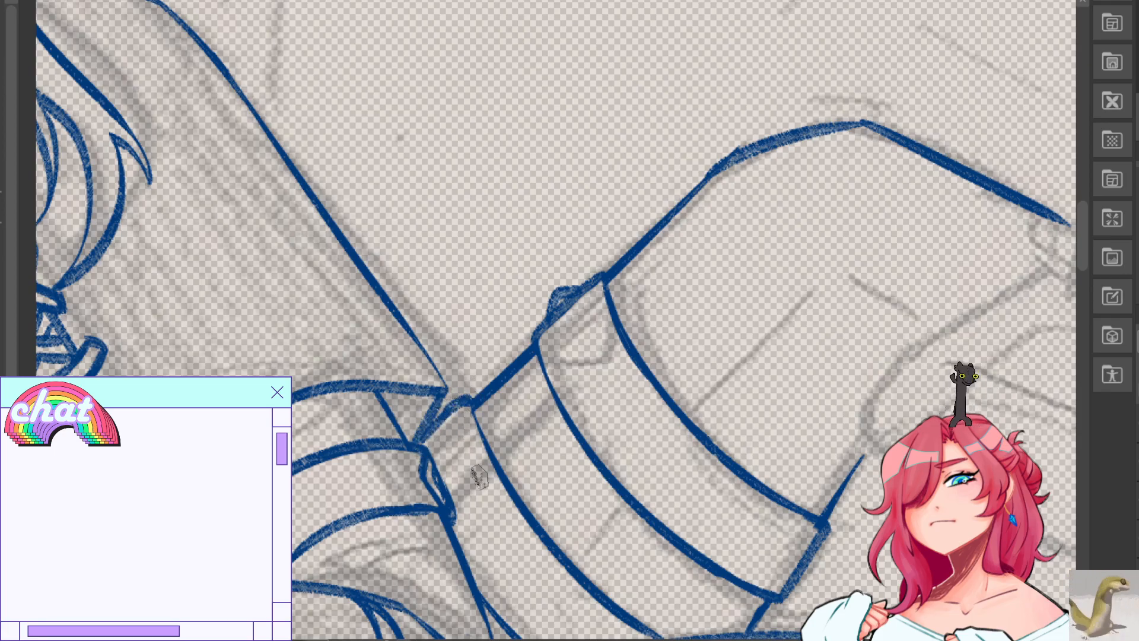
# Draw a short curved strap line between the rear thigh's two lower curves, just below the upper contour.
pyautogui.moveTo(575, 493)
pyautogui.mouseDown()
pyautogui.moveTo(444, 296)
pyautogui.moveTo(443, 264)
pyautogui.moveTo(444, 296)
pyautogui.mouseUp()
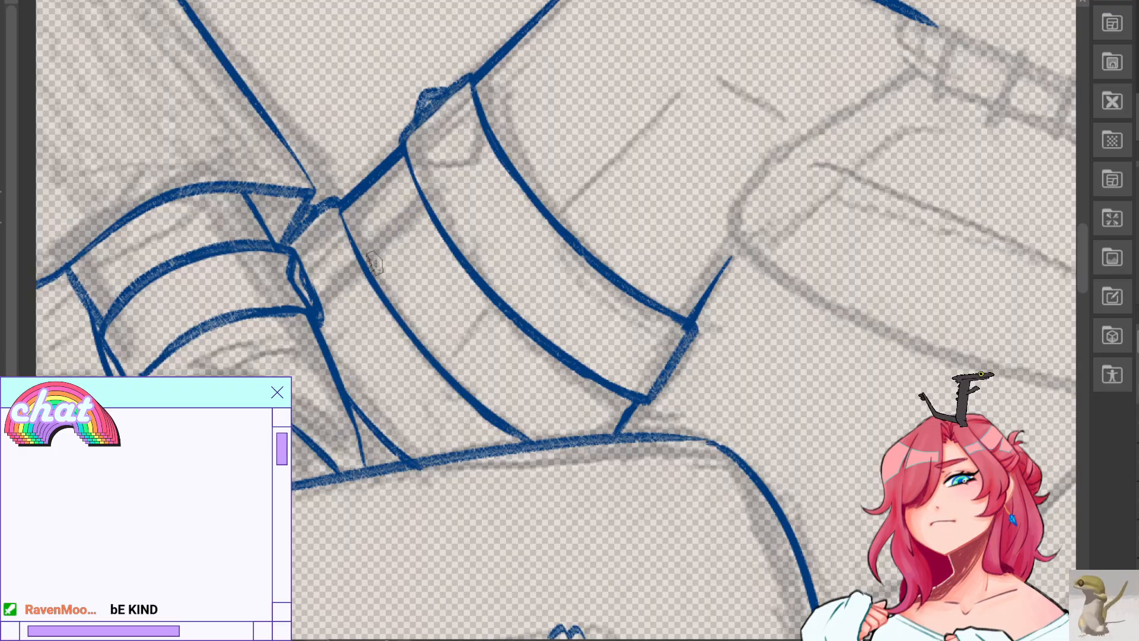
pyautogui.moveTo(371, 275)
pyautogui.mouseDown()
pyautogui.moveTo(423, 211)
pyautogui.moveTo(385, 240)
pyautogui.moveTo(375, 270)
pyautogui.moveTo(429, 215)
pyautogui.mouseUp()
pyautogui.hotkey('ctrl', 'z')
pyautogui.hotkey('ctrl', 'z')
pyautogui.moveTo(406, 166)
pyautogui.mouseDown()
pyautogui.moveTo(346, 228)
pyautogui.moveTo(364, 192)
pyautogui.moveTo(405, 166)
pyautogui.mouseUp()
pyautogui.hotkey('ctrl', 'z')
pyautogui.hotkey('ctrl', 'z')
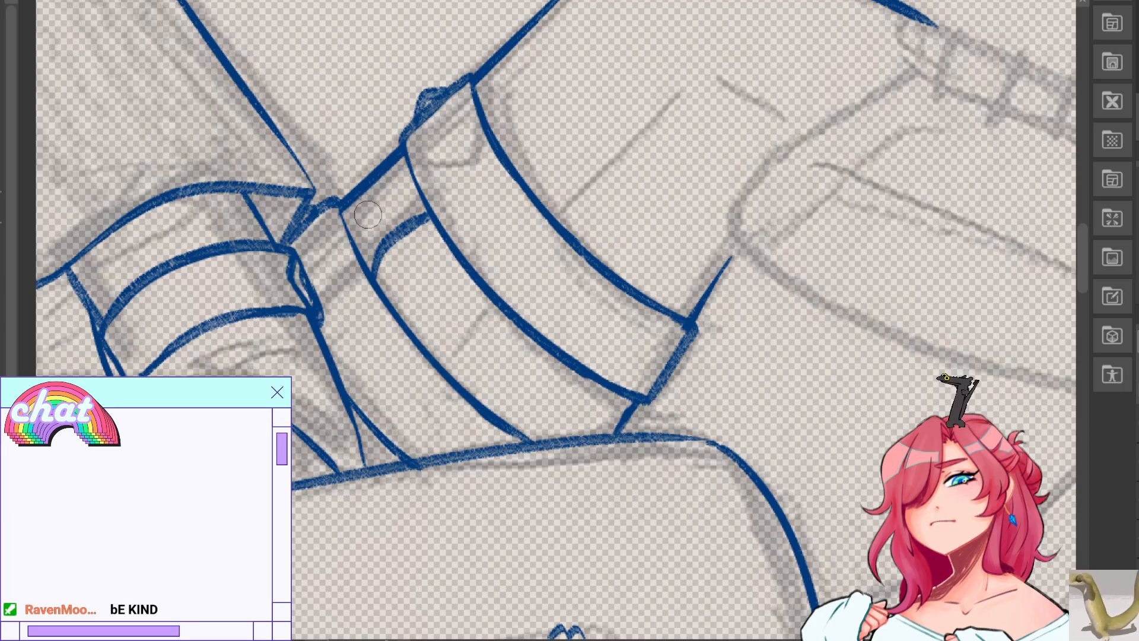
# Draw the raised upper edge of the small strap along the thigh contour and erase the excess line around it.
pyautogui.hotkey('ctrl', 'z')
pyautogui.moveTo(347, 226)
pyautogui.mouseDown()
pyautogui.moveTo(367, 188)
pyautogui.moveTo(410, 163)
pyautogui.mouseUp()
pyautogui.hotkey('ctrl', 'z')
pyautogui.press('e')
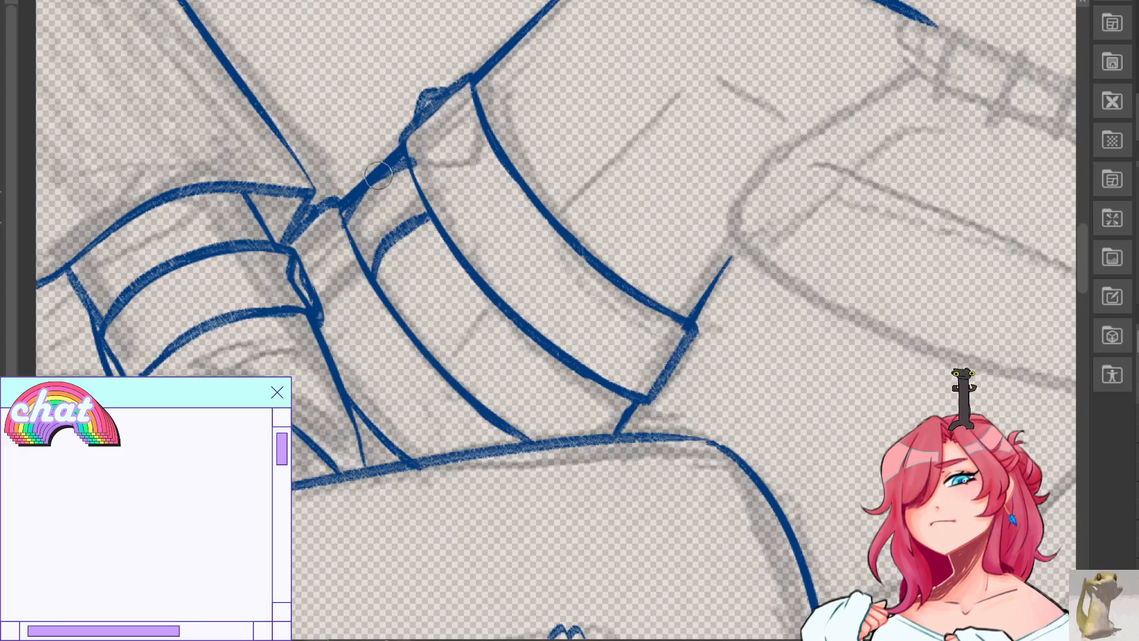
pyautogui.moveTo(363, 182)
pyautogui.mouseDown()
pyautogui.moveTo(418, 171)
pyautogui.moveTo(363, 182)
pyautogui.moveTo(396, 168)
pyautogui.moveTo(366, 187)
pyautogui.moveTo(348, 222)
pyautogui.mouseUp()
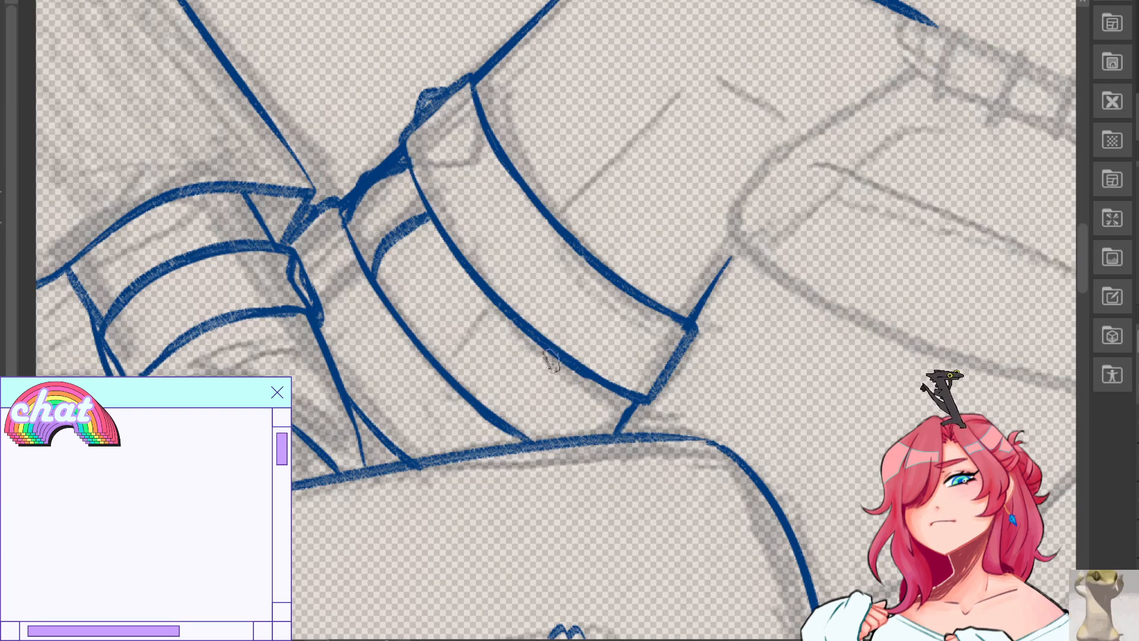
# Draw short slanted divider lines between the rear thigh's lower curves and extend the thigh's underside up to the back of the knee.
pyautogui.moveTo(554, 359); pyautogui.dragTo(513, 431)
pyautogui.moveTo(608, 390); pyautogui.dragTo(581, 437)
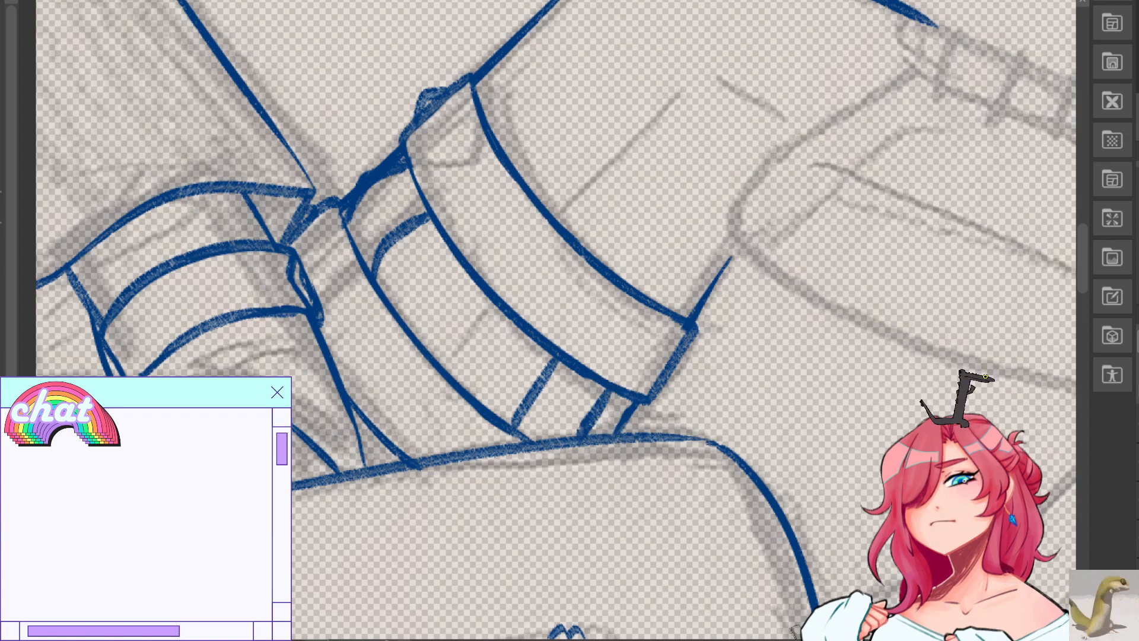
pyautogui.scroll(3, 576, 478)
pyautogui.hscroll(2, 575, 478)
pyautogui.scroll(-1, 576, 478)
pyautogui.scroll(1, 576, 479)
pyautogui.moveTo(574, 478); pyautogui.dragTo(606, 444)
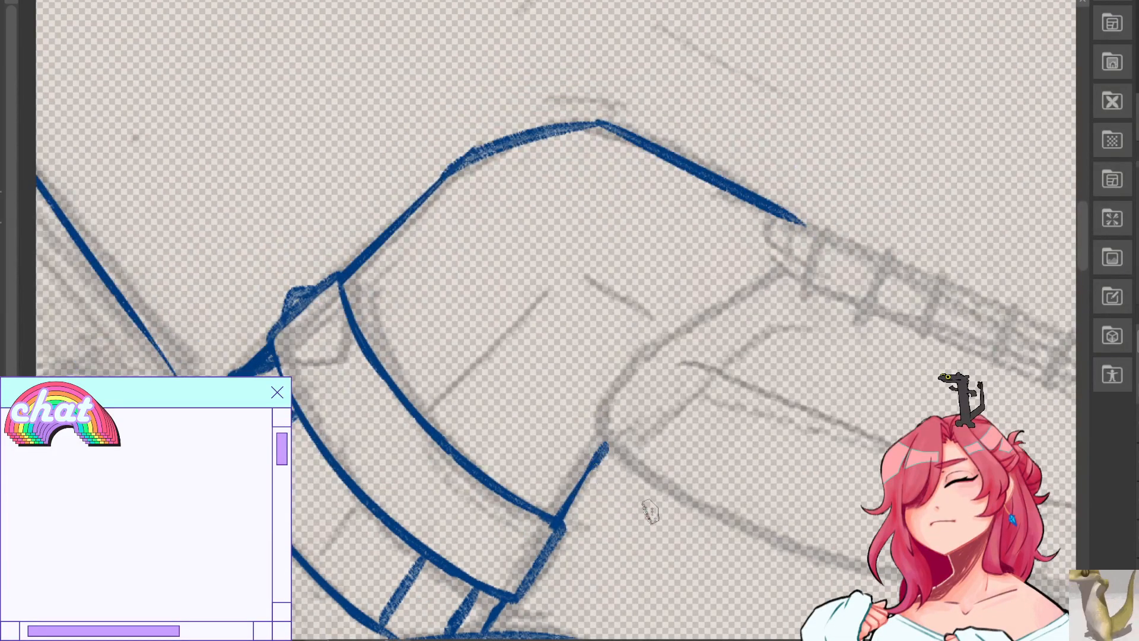
pyautogui.moveTo(328, 540); pyautogui.dragTo(360, 504)
pyautogui.hotkey('ctrl', 'z')
pyautogui.moveTo(309, 564); pyautogui.dragTo(360, 500)
pyautogui.scroll(-3, 541, 428)
pyautogui.hscroll(-4, 541, 428)
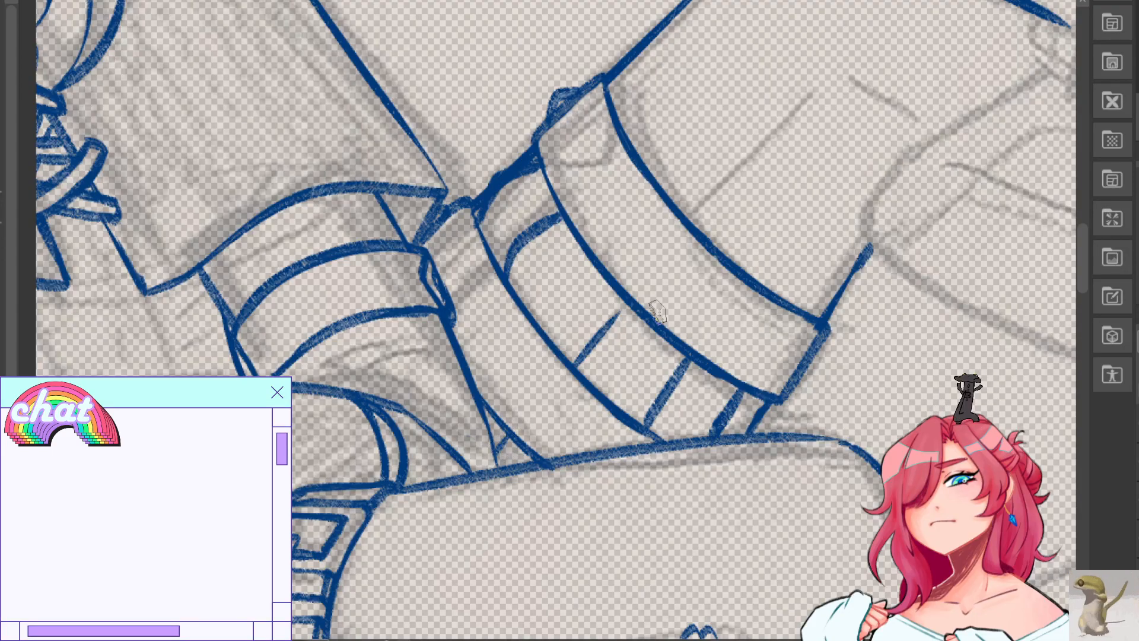
# Draw a diagonal crease rising from the wide thigh band and a narrow crease dropping toward the back of the knee.
pyautogui.hotkey('ctrl', 'z')
pyautogui.moveTo(698, 215); pyautogui.dragTo(833, 79)
pyautogui.moveTo(869, 187)
pyautogui.mouseDown()
pyautogui.moveTo(870, 161)
pyautogui.moveTo(875, 191)
pyautogui.moveTo(841, 92)
pyautogui.moveTo(869, 174)
pyautogui.mouseUp()
pyautogui.hotkey('ctrl', 'z')
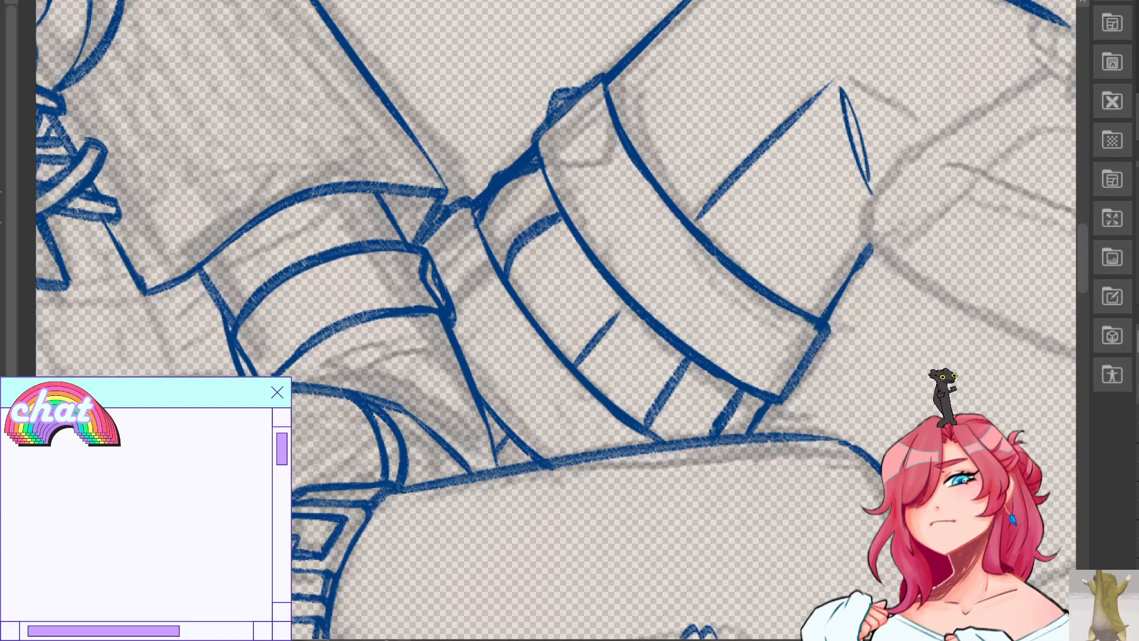
# Mirror the canvas and undo the narrow crease above the back of the rear knee.
pyautogui.press('h')
pyautogui.moveTo(534, 296)
pyautogui.mouseDown()
pyautogui.moveTo(466, 299)
pyautogui.moveTo(734, 362)
pyautogui.moveTo(734, 428)
pyautogui.moveTo(1000, 432)
pyautogui.mouseUp()
pyautogui.scroll(2, 556, 321)
pyautogui.moveTo(735, 288)
pyautogui.mouseDown()
pyautogui.moveTo(755, 315)
pyautogui.moveTo(736, 280)
pyautogui.moveTo(735, 342)
pyautogui.mouseUp()
pyautogui.hotkey('ctrl', 'z')
pyautogui.moveTo(732, 277)
pyautogui.mouseDown()
pyautogui.moveTo(718, 305)
pyautogui.moveTo(731, 295)
pyautogui.mouseUp()
pyautogui.hotkey('ctrl', 'z')
pyautogui.hotkey('ctrl', 'z')
pyautogui.hotkey('ctrl', 'z')
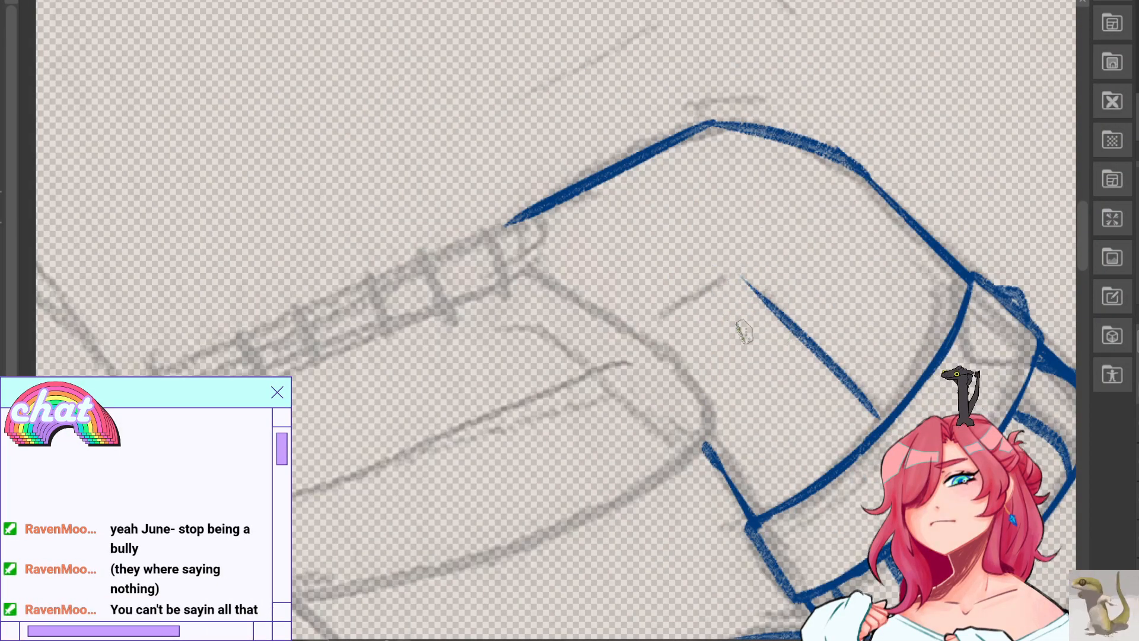
# Draw a short crease rising from the back of the rear knee and a small zigzag fold at the diagonal crease's tip.
pyautogui.hotkey('ctrl', 'z')
pyautogui.moveTo(713, 415)
pyautogui.mouseDown()
pyautogui.moveTo(732, 306)
pyautogui.moveTo(735, 339)
pyautogui.mouseUp()
pyautogui.hotkey('ctrl', 'z')
pyautogui.hotkey('ctrl', 'z')
pyautogui.moveTo(705, 413)
pyautogui.mouseDown()
pyautogui.moveTo(724, 307)
pyautogui.moveTo(730, 357)
pyautogui.mouseUp()
pyautogui.hotkey('ctrl', 'z')
pyautogui.moveTo(749, 288); pyautogui.dragTo(729, 283)
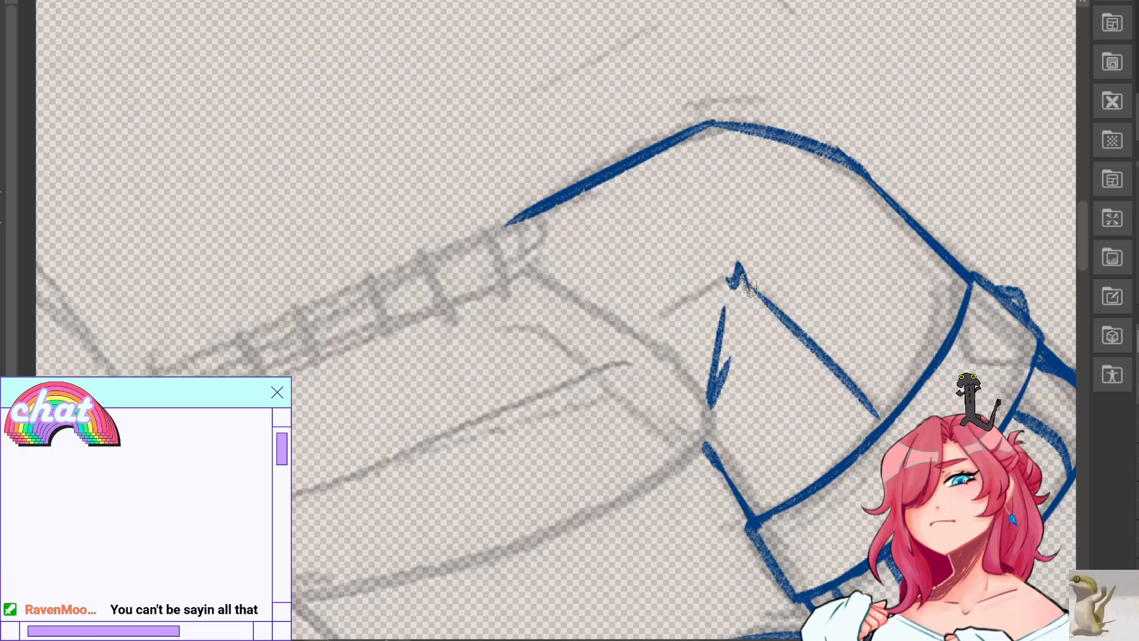
# Draw a short straight crease sloping from the zigzag fold down toward the lower leg.
pyautogui.moveTo(722, 286); pyautogui.dragTo(640, 336)
pyautogui.hotkey('ctrl', 'z')
pyautogui.hotkey('ctrl', 'z')
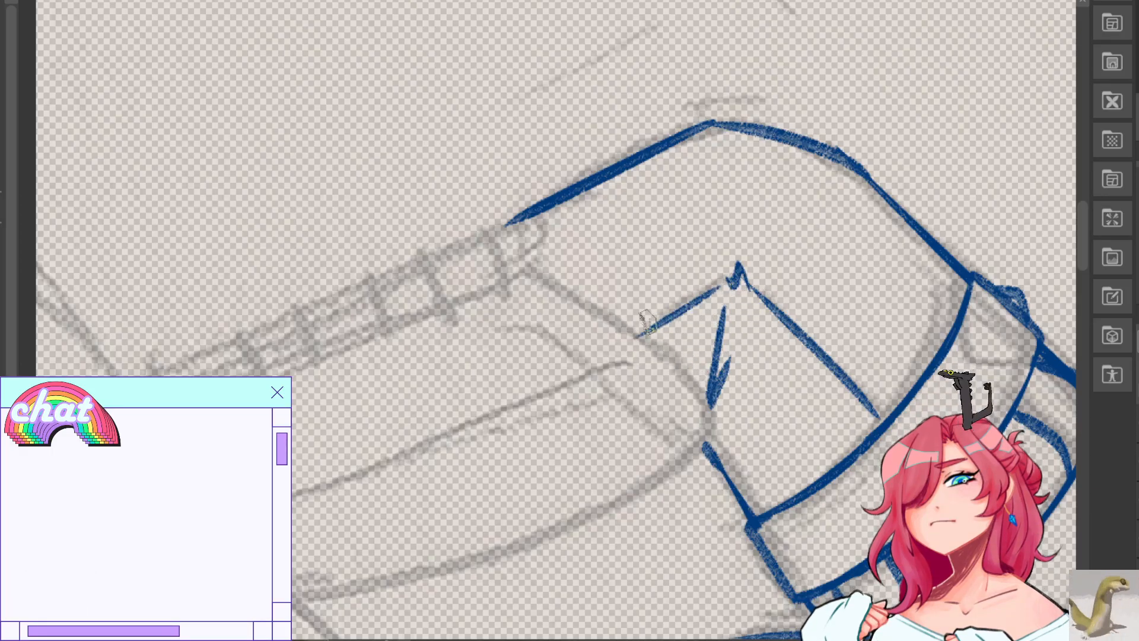
# Flip the canvas back to normal and begin the rear lower leg's underside with a short stroke at the back of the knee.
pyautogui.press('h')
pyautogui.moveTo(397, 415); pyautogui.dragTo(420, 461)
pyautogui.hotkey('ctrl', 'z')
pyautogui.hotkey('ctrl', 'z')
pyautogui.moveTo(395, 419)
pyautogui.mouseDown()
pyautogui.moveTo(422, 463)
pyautogui.moveTo(450, 478)
pyautogui.moveTo(472, 337)
pyautogui.moveTo(572, 291)
pyautogui.mouseUp()
pyautogui.hotkey('ctrl', 'z')
pyautogui.hotkey('ctrl', 'z')
pyautogui.moveTo(398, 432)
pyautogui.mouseDown()
pyautogui.moveTo(407, 406)
pyautogui.moveTo(590, 268)
pyautogui.moveTo(502, 313)
pyautogui.mouseUp()
pyautogui.hotkey('ctrl', 'z')
pyautogui.hotkey('ctrl', 'z')
pyautogui.moveTo(600, 231); pyautogui.dragTo(398, 452)
pyautogui.hotkey('ctrl', 'z')
pyautogui.moveTo(571, 260)
pyautogui.mouseDown()
pyautogui.moveTo(405, 442)
pyautogui.moveTo(614, 239)
pyautogui.mouseUp()
pyautogui.hotkey('ctrl', 'z')
pyautogui.hotkey('ctrl', 'z')
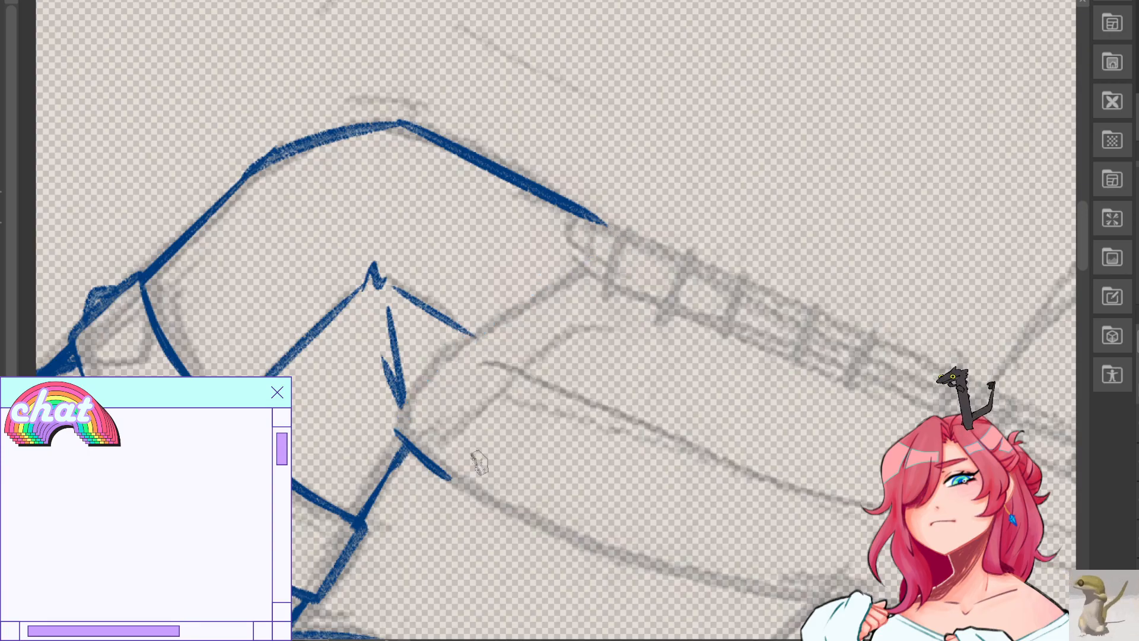
# Draw the rear lower leg's underside and the curved edge wrapping from the back of the knee up to the shin.
pyautogui.moveTo(404, 442)
pyautogui.mouseDown()
pyautogui.moveTo(509, 520)
pyautogui.moveTo(543, 528)
pyautogui.mouseUp()
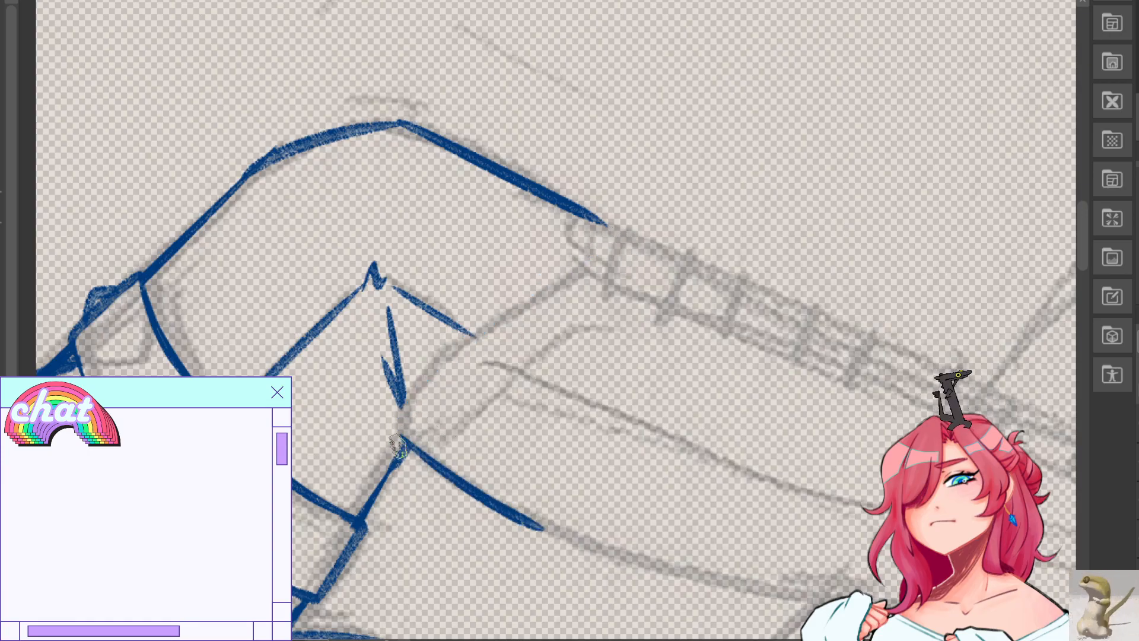
pyautogui.moveTo(414, 425)
pyautogui.mouseDown()
pyautogui.moveTo(572, 227)
pyautogui.moveTo(454, 329)
pyautogui.moveTo(563, 232)
pyautogui.moveTo(611, 234)
pyautogui.moveTo(626, 220)
pyautogui.moveTo(688, 255)
pyautogui.mouseUp()
pyautogui.hotkey('ctrl', 'z')
pyautogui.hotkey('ctrl', 'z')
pyautogui.hotkey('ctrl', 'z')
pyautogui.hotkey('ctrl', 'z')
pyautogui.hotkey('ctrl', 'z')
pyautogui.moveTo(573, 228); pyautogui.dragTo(486, 298)
pyautogui.hotkey('ctrl', 'z')
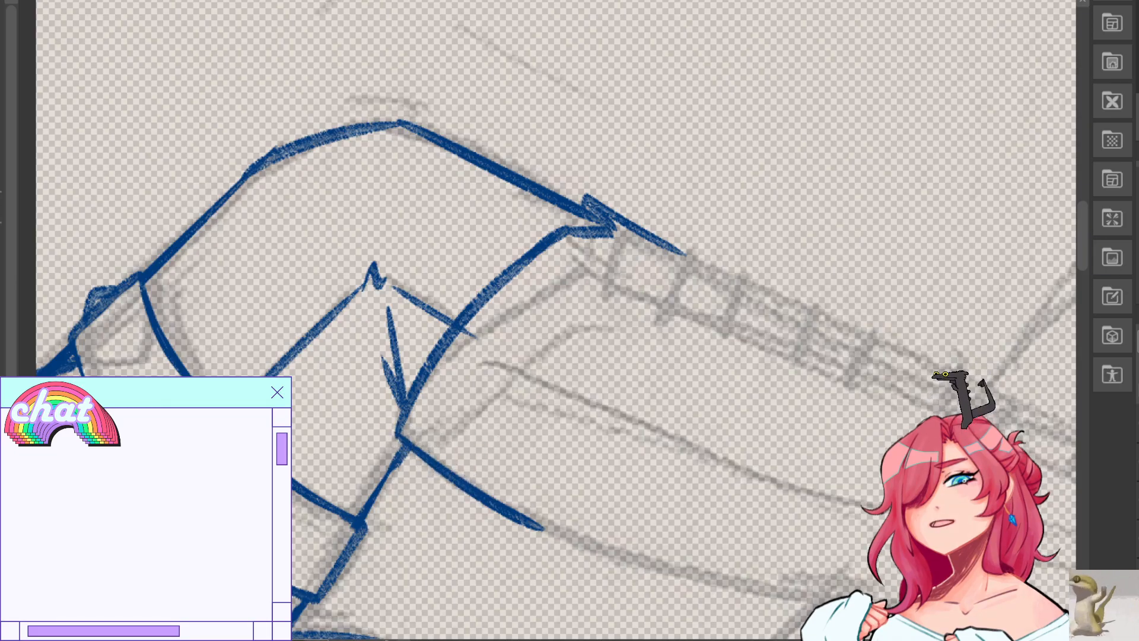
# Mirror the canvas and draw a second curve across the rear lower leg, parallel to the wrapping edge below the knee.
pyautogui.press('h')
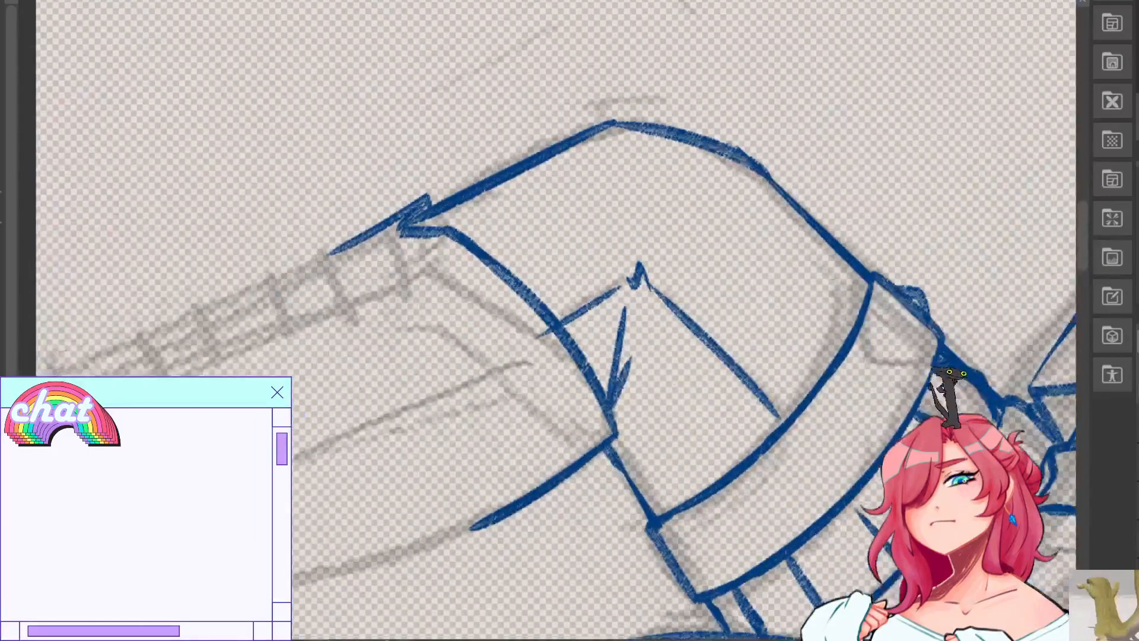
pyautogui.hscroll(2, 447, 314)
pyautogui.moveTo(356, 271)
pyautogui.mouseDown()
pyautogui.moveTo(512, 448)
pyautogui.moveTo(500, 479)
pyautogui.moveTo(500, 457)
pyautogui.mouseUp()
pyautogui.hotkey('ctrl', 'z')
pyautogui.hotkey('ctrl', 'z')
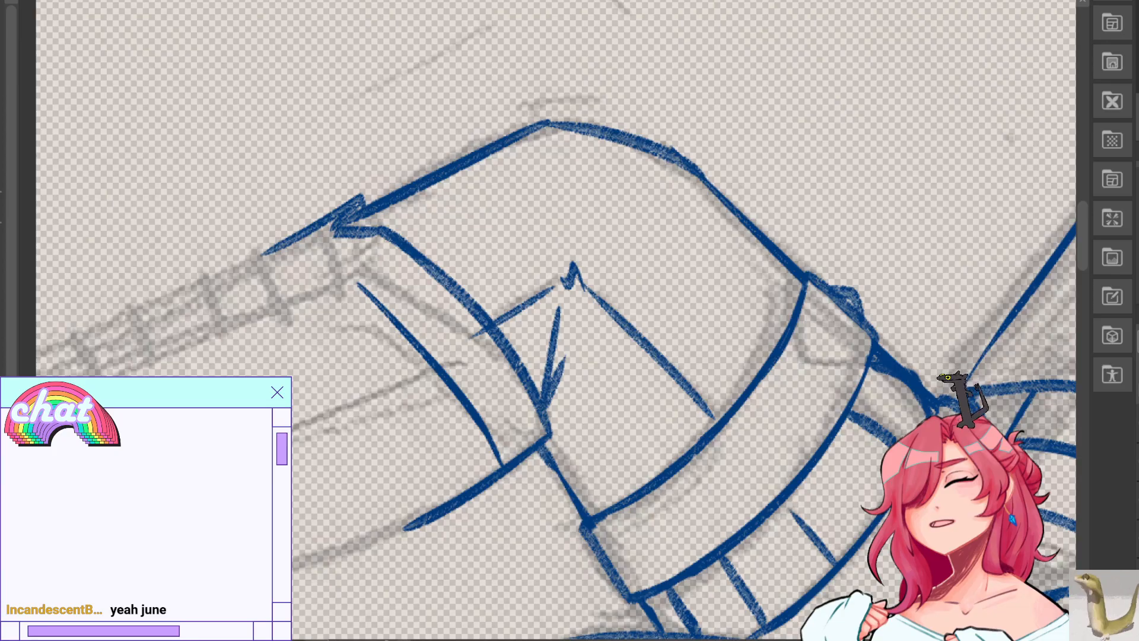
pyautogui.press('h')
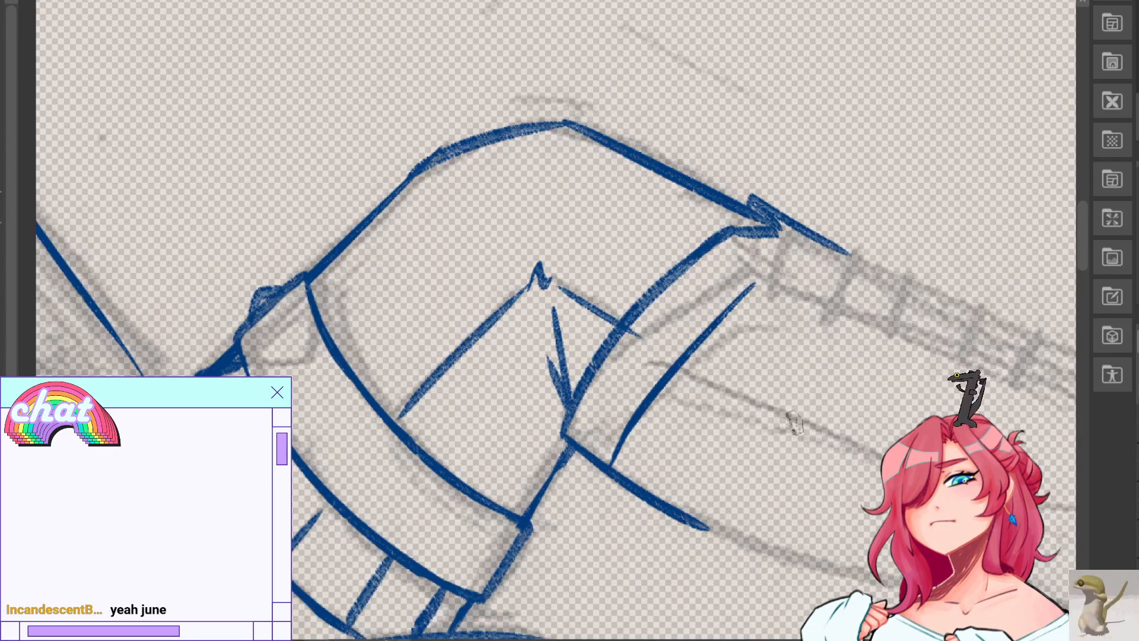
pyautogui.moveTo(971, 292)
pyautogui.mouseDown()
pyautogui.moveTo(538, 552)
pyautogui.moveTo(437, 191)
pyautogui.moveTo(472, 226)
pyautogui.mouseUp()
pyautogui.moveTo(264, 217); pyautogui.dragTo(648, 385)
pyautogui.hotkey('ctrl', 'z')
pyautogui.moveTo(265, 218); pyautogui.dragTo(789, 424)
pyautogui.hotkey('ctrl', 'z')
pyautogui.moveTo(266, 219); pyautogui.dragTo(756, 391)
pyautogui.hotkey('ctrl', 'z')
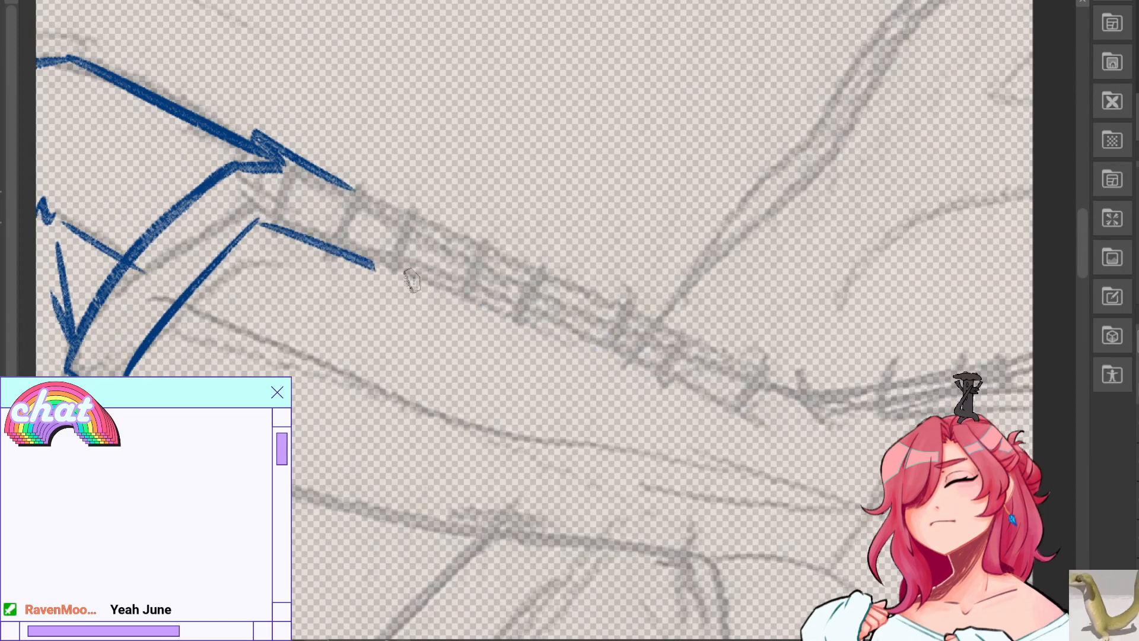
# Draw the two long edges of the laced strip along the rear shin, from the knee cuff to the ankle.
pyautogui.moveTo(261, 223); pyautogui.dragTo(818, 437)
pyautogui.moveTo(327, 172); pyautogui.dragTo(839, 386)
pyautogui.hotkey('ctrl', 'z')
pyautogui.hotkey('ctrl', 'z')
pyautogui.moveTo(261, 222)
pyautogui.mouseDown()
pyautogui.moveTo(521, 300)
pyautogui.moveTo(821, 433)
pyautogui.moveTo(780, 416)
pyautogui.mouseUp()
pyautogui.hotkey('ctrl', 'z')
pyautogui.hotkey('ctrl', 'z')
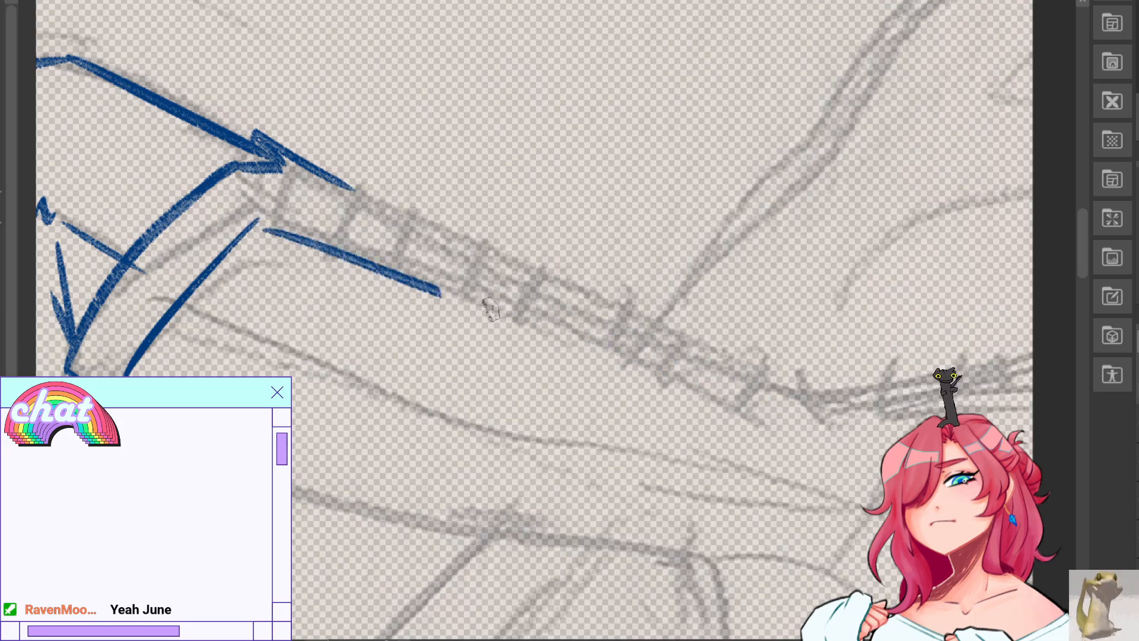
pyautogui.moveTo(264, 229); pyautogui.dragTo(839, 425)
pyautogui.moveTo(318, 178); pyautogui.dragTo(821, 377)
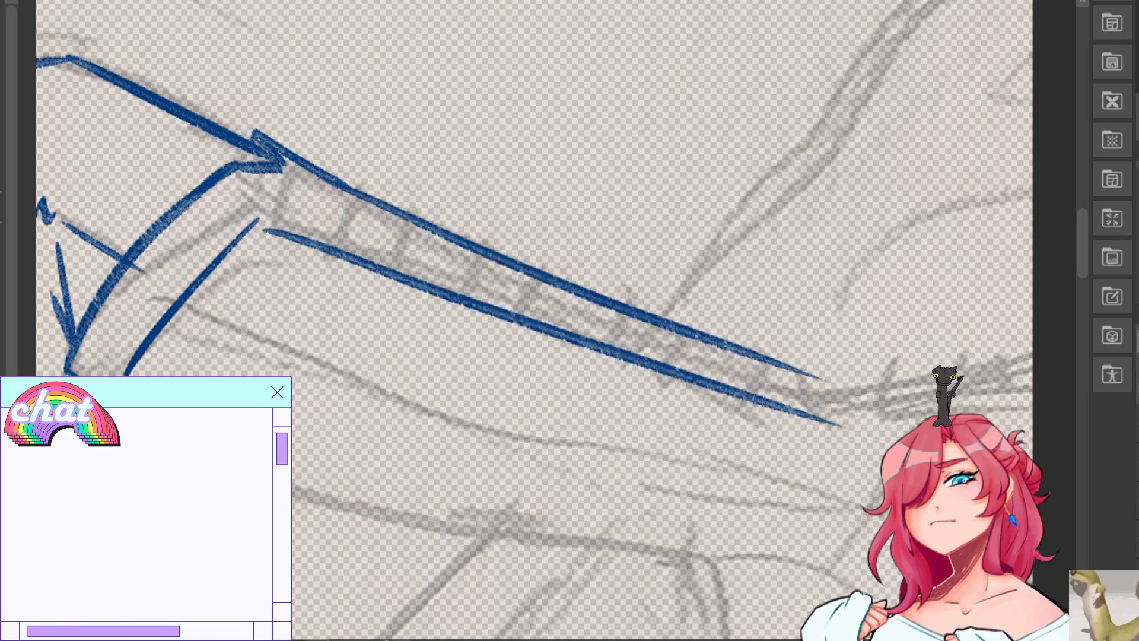
# Mirror the canvas, close the pointed corner where the shin's outer edge meets the cuff, and try an inner line beside that edge.
pyautogui.press('h')
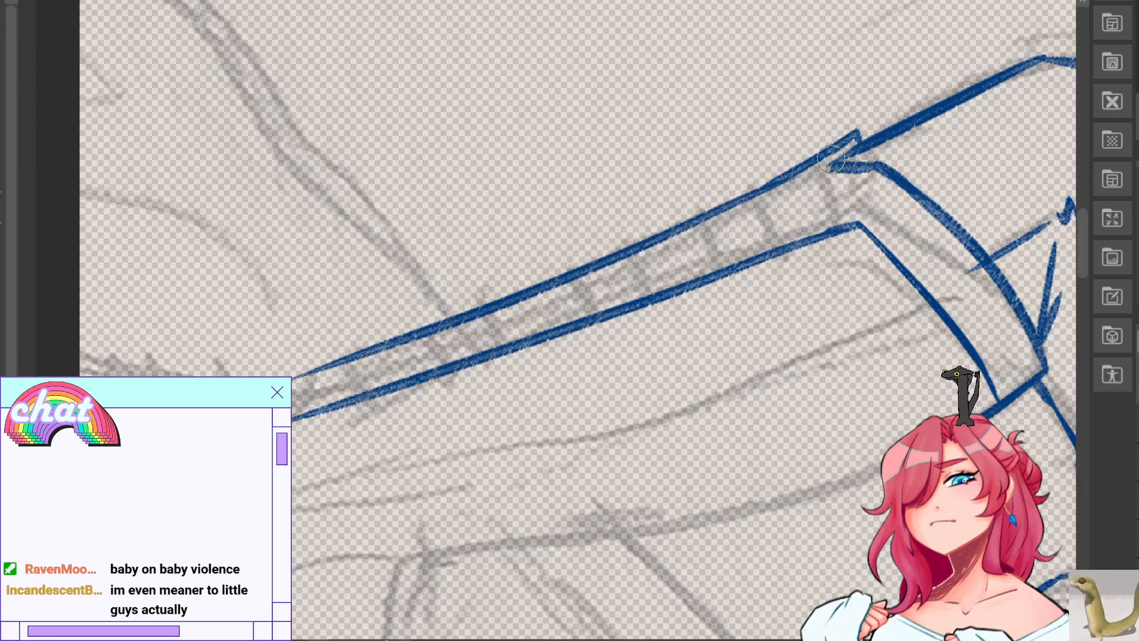
pyautogui.moveTo(857, 135); pyautogui.dragTo(852, 155)
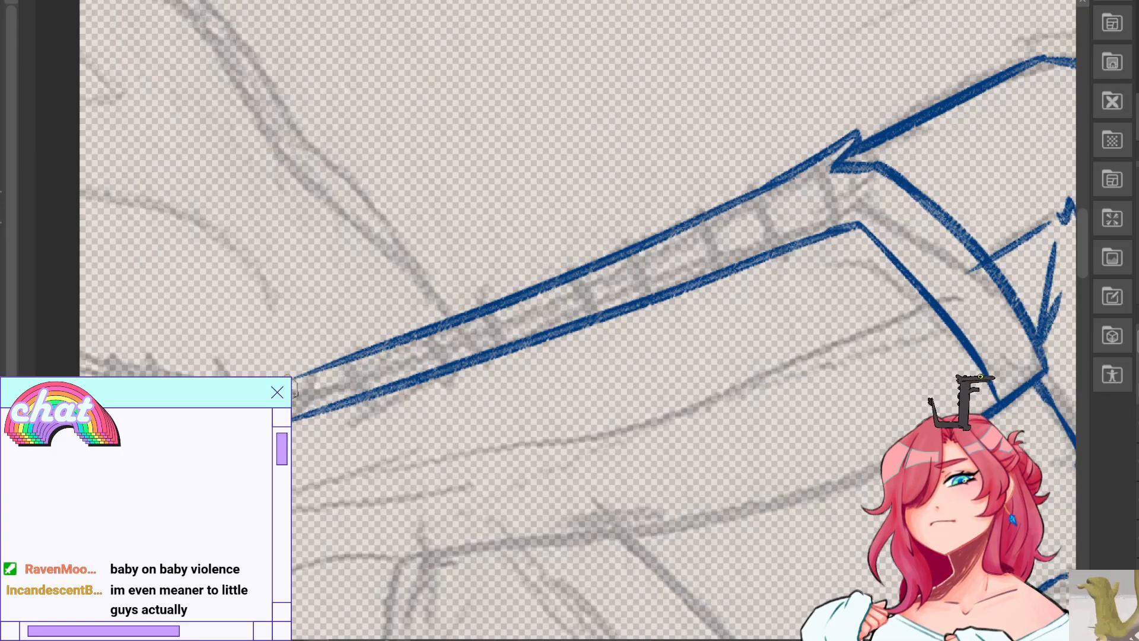
pyautogui.moveTo(292, 387); pyautogui.dragTo(765, 209)
pyautogui.hotkey('ctrl', 'z')
pyautogui.moveTo(835, 168); pyautogui.dragTo(403, 360)
pyautogui.hotkey('ctrl', 'z')
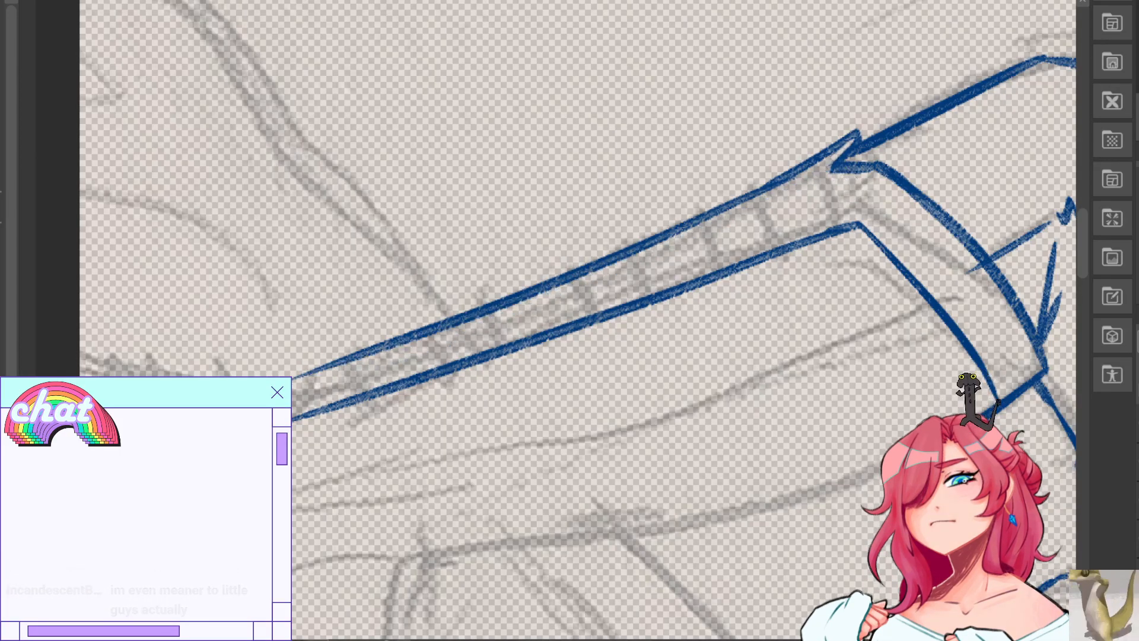
# Draw a long inner line from the cuff corner, running just inside the shin's outer edge toward the ankle.
pyautogui.moveTo(841, 176); pyautogui.dragTo(344, 365)
pyautogui.press('h')
pyautogui.hotkey('ctrl', 'z')
pyautogui.moveTo(275, 165); pyautogui.dragTo(700, 366)
pyautogui.hotkey('ctrl', 'z')
pyautogui.moveTo(302, 178); pyautogui.dragTo(794, 380)
pyautogui.hotkey('ctrl', 'z')
pyautogui.moveTo(286, 170); pyautogui.dragTo(769, 384)
pyautogui.hotkey('ctrl', 'z')
pyautogui.hotkey('ctrl', 'z')
pyautogui.moveTo(288, 172)
pyautogui.mouseDown()
pyautogui.moveTo(792, 411)
pyautogui.moveTo(767, 374)
pyautogui.mouseUp()
pyautogui.hotkey('ctrl', 'z')
pyautogui.moveTo(281, 167)
pyautogui.mouseDown()
pyautogui.moveTo(821, 396)
pyautogui.moveTo(419, 237)
pyautogui.moveTo(802, 371)
pyautogui.mouseUp()
pyautogui.hotkey('ctrl', 'z')
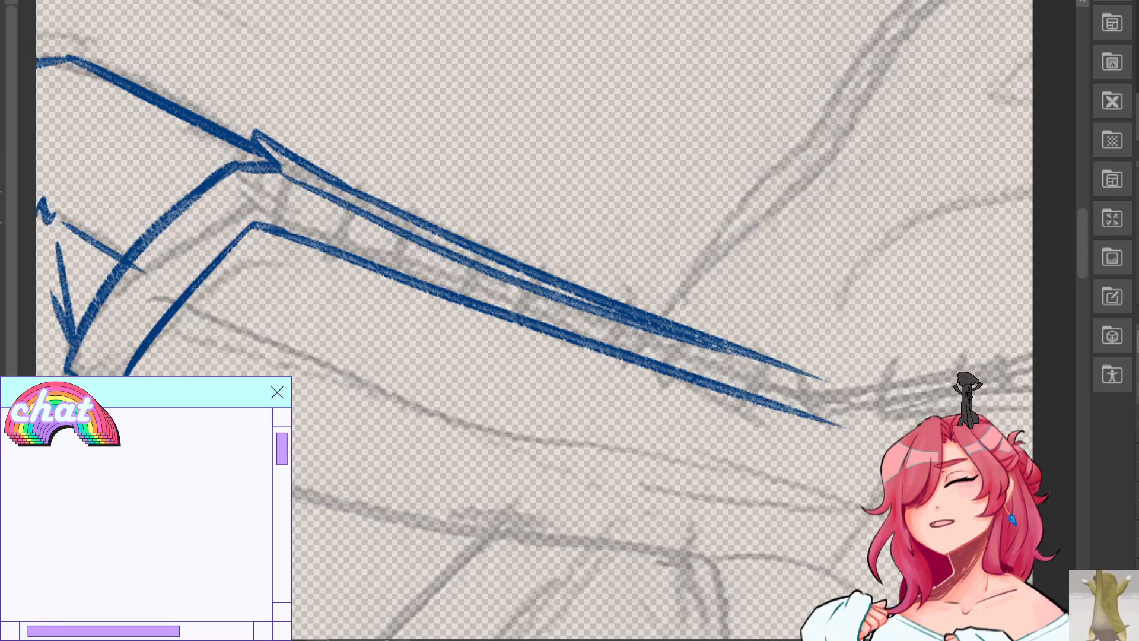
# Erase the ankle end of the inner line where it merges with the shin's outer edge.
pyautogui.press('h')
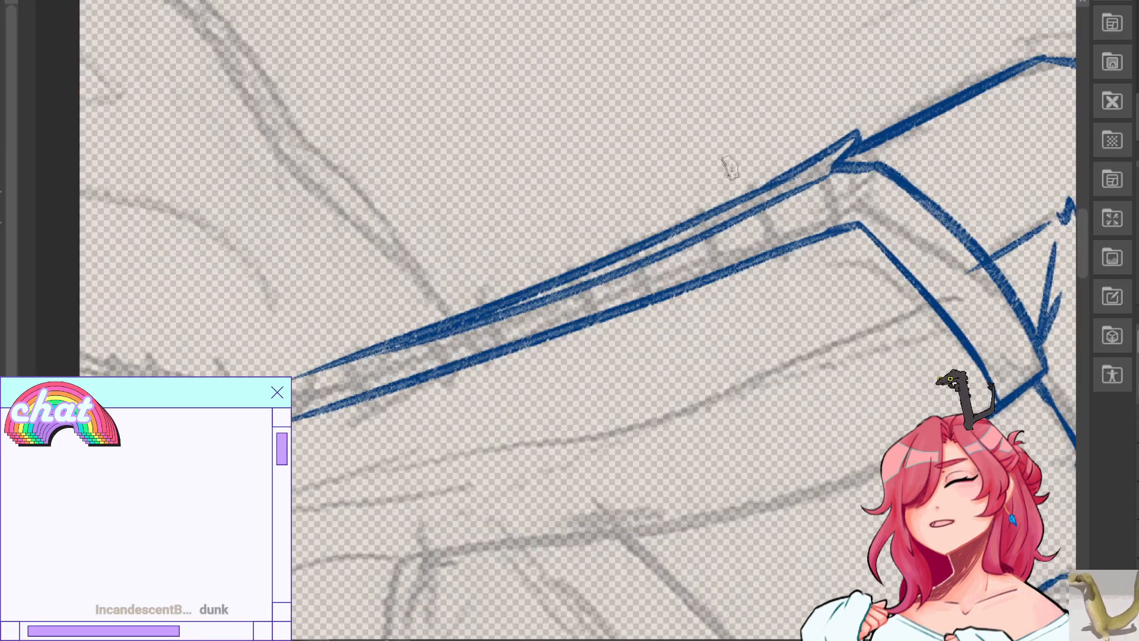
pyautogui.press('e')
pyautogui.moveTo(388, 358)
pyautogui.mouseDown()
pyautogui.moveTo(528, 314)
pyautogui.moveTo(486, 315)
pyautogui.moveTo(521, 316)
pyautogui.mouseUp()
pyautogui.hotkey('ctrl', 'z')
pyautogui.hotkey('ctrl', 'z')
pyautogui.hotkey('ctrl', 'z')
pyautogui.hotkey('ctrl', 'z')
pyautogui.moveTo(379, 361); pyautogui.dragTo(538, 299)
pyautogui.hotkey('ctrl', 'z')
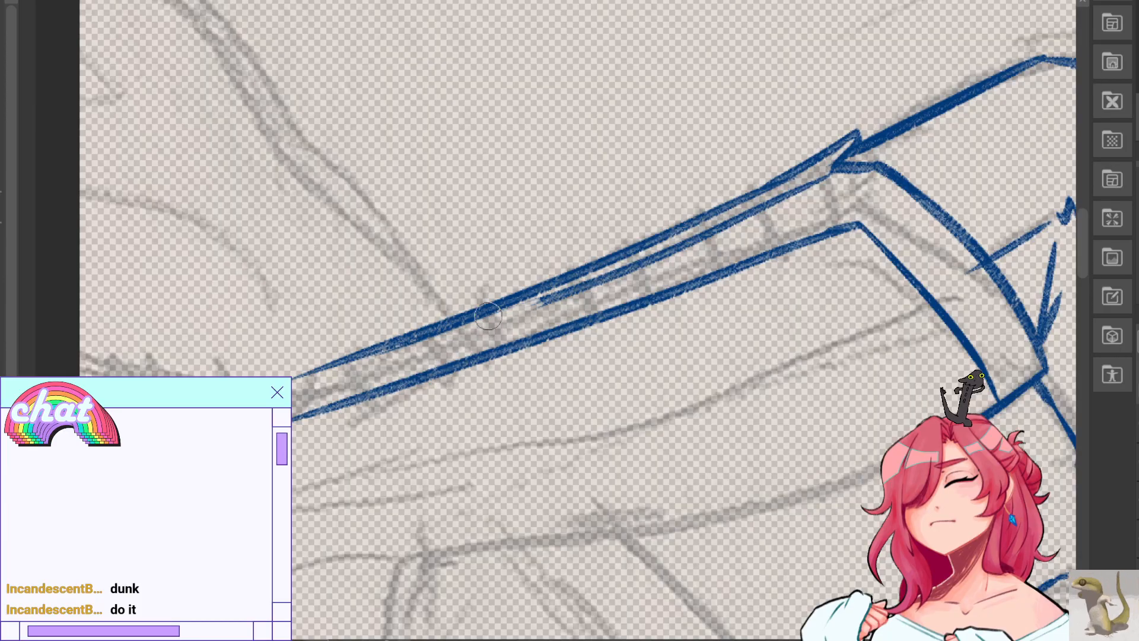
pyautogui.moveTo(378, 360); pyautogui.dragTo(506, 312)
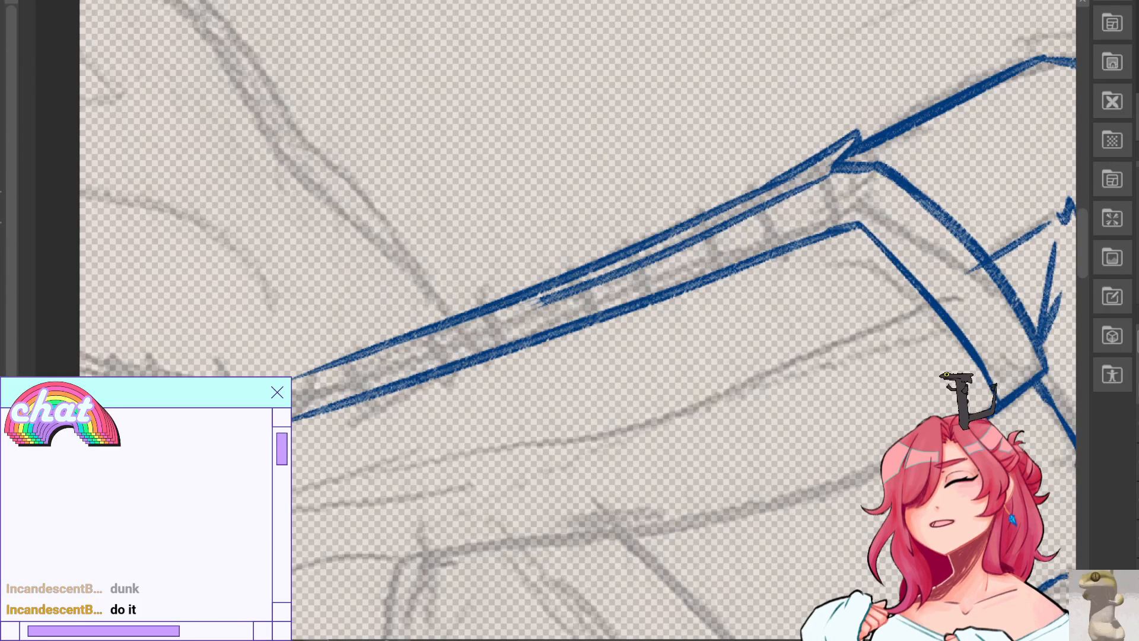
# Redraw the ankle half of the shin's outer edge so it slopes in closer to the opposite edge, and clean up the overlap.
pyautogui.press('h')
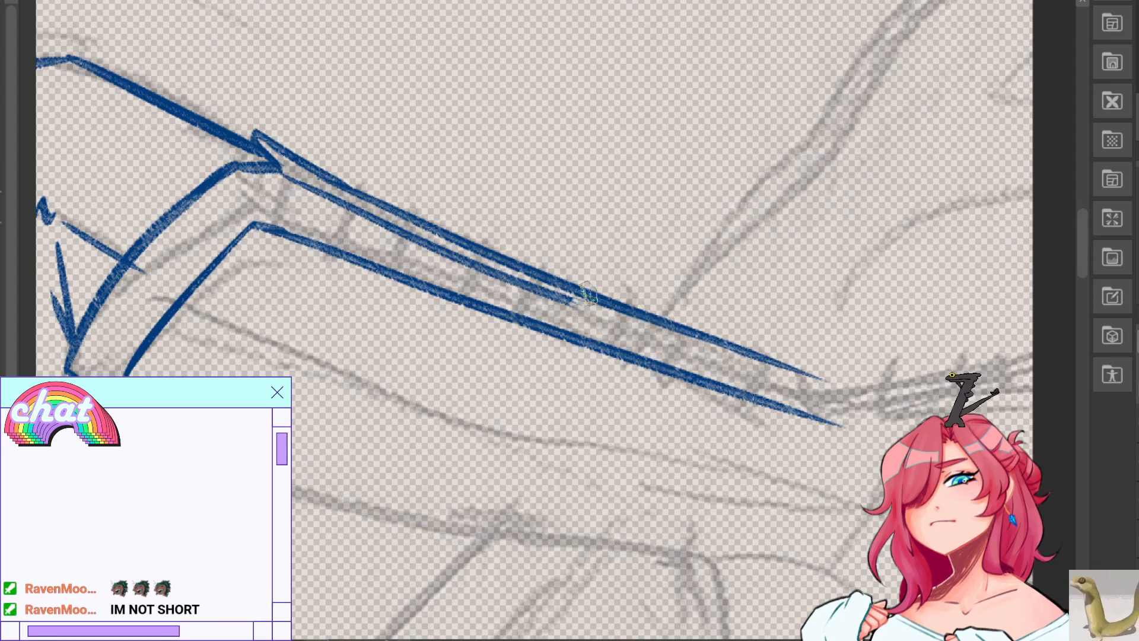
pyautogui.moveTo(514, 261); pyautogui.dragTo(824, 387)
pyautogui.moveTo(561, 283); pyautogui.dragTo(835, 391)
pyautogui.press('c')
pyautogui.moveTo(679, 313); pyautogui.dragTo(824, 371)
pyautogui.moveTo(669, 309)
pyautogui.mouseDown()
pyautogui.moveTo(521, 254)
pyautogui.moveTo(644, 321)
pyautogui.moveTo(515, 261)
pyautogui.mouseUp()
pyautogui.press('c')
pyautogui.moveTo(521, 263); pyautogui.dragTo(658, 321)
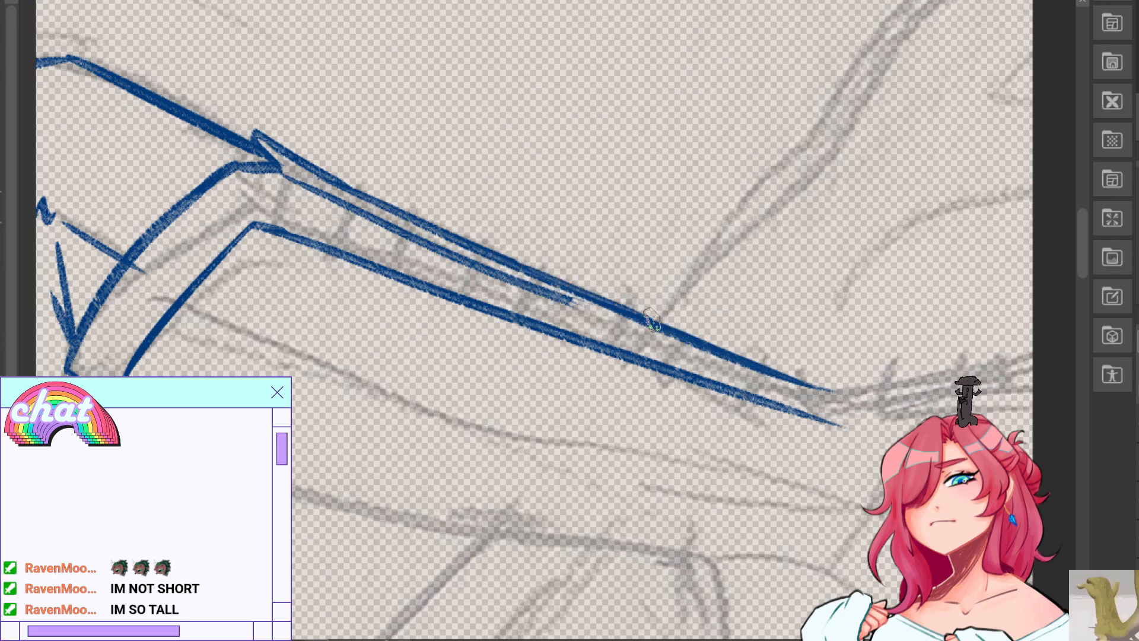
# Extend the inner line beside the shin's outer edge down to the ankle.
pyautogui.moveTo(556, 295); pyautogui.dragTo(749, 366)
pyautogui.hotkey('ctrl', 'z')
pyautogui.hotkey('ctrl', 'z')
pyautogui.moveTo(564, 297); pyautogui.dragTo(824, 399)
pyautogui.hotkey('ctrl', 'z')
pyautogui.moveTo(571, 300); pyautogui.dragTo(831, 393)
pyautogui.hotkey('ctrl', 'z')
pyautogui.hotkey('ctrl', 'z')
pyautogui.moveTo(573, 298); pyautogui.dragTo(831, 394)
pyautogui.hotkey('ctrl', 'z')
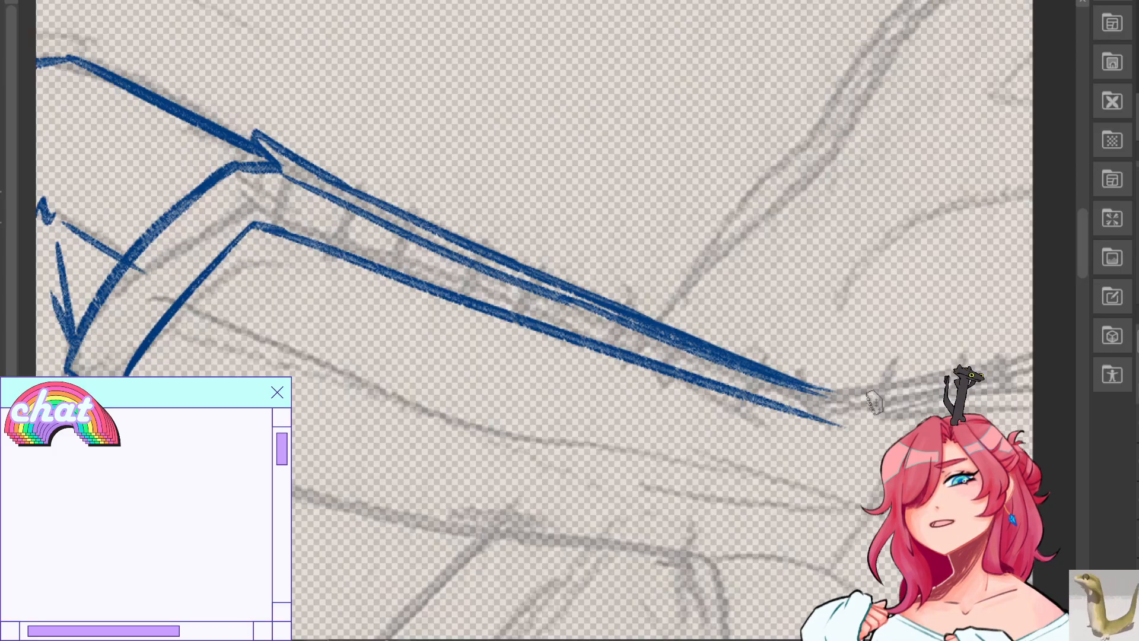
# Rotate the view so the rear lower leg stands upright and draw the calf's curved back edge below the knee band.
pyautogui.press('h')
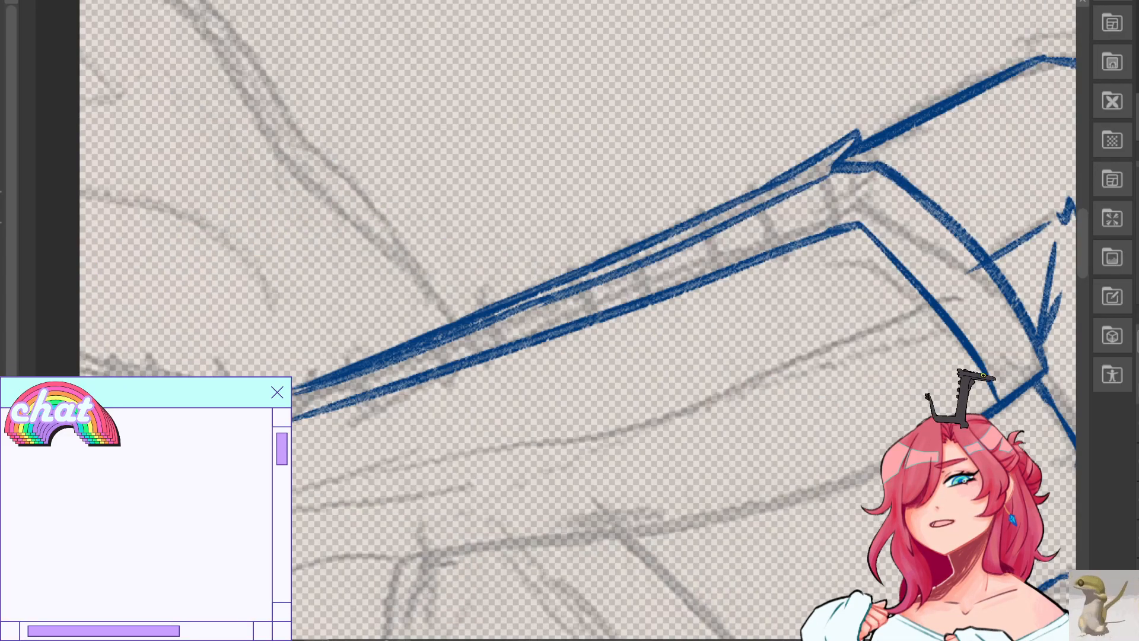
pyautogui.moveTo(569, 404); pyautogui.dragTo(472, 237)
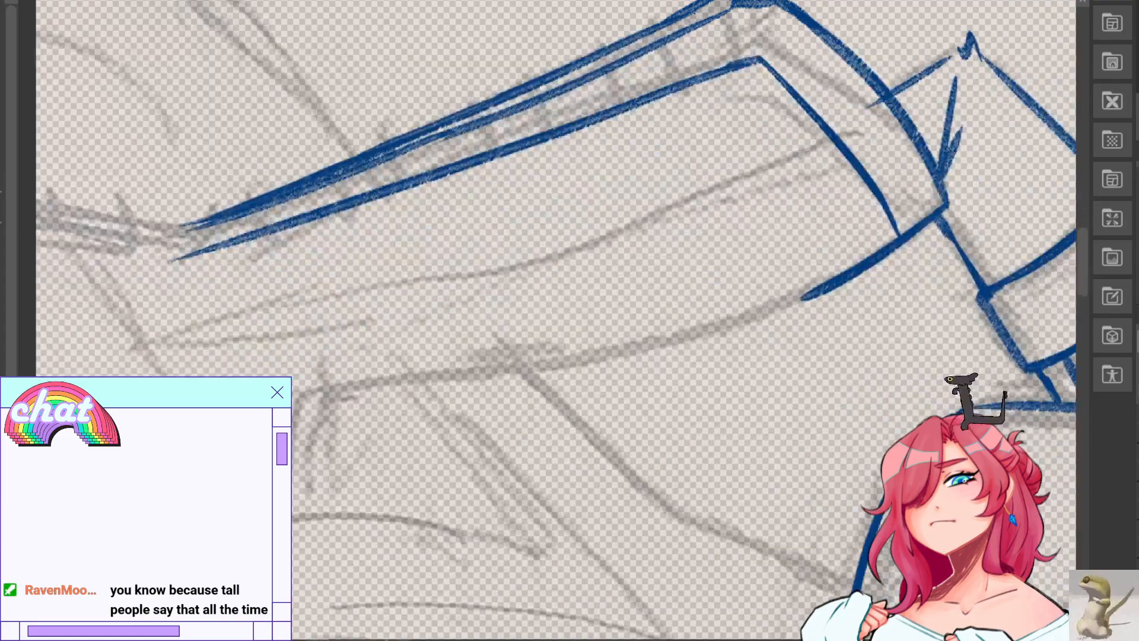
pyautogui.moveTo(438, 353); pyautogui.dragTo(675, 287)
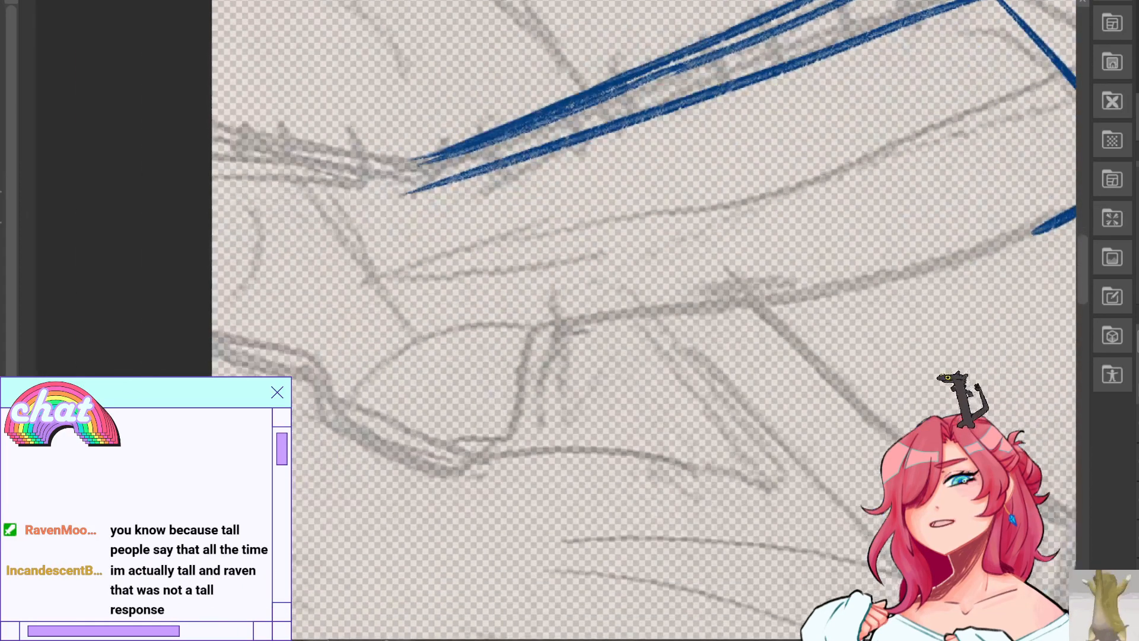
pyautogui.moveTo(569, 237); pyautogui.dragTo(701, 269)
pyautogui.moveTo(981, 336); pyautogui.dragTo(522, 369)
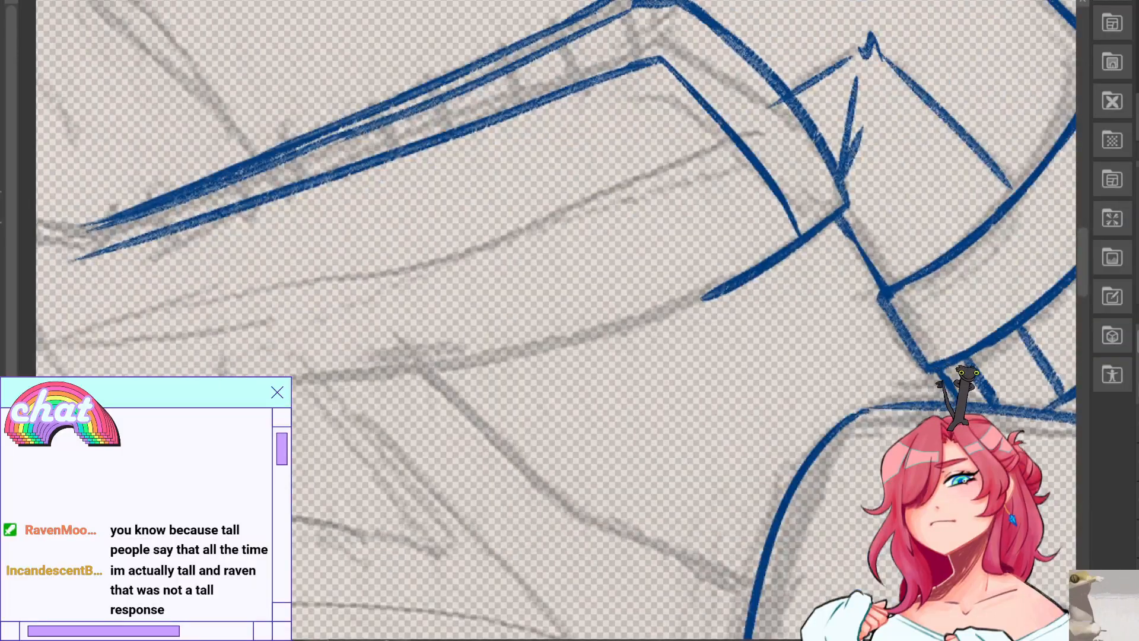
pyautogui.press('h')
pyautogui.moveTo(734, 317); pyautogui.dragTo(620, 482)
pyautogui.moveTo(450, 344); pyautogui.dragTo(672, 360)
pyautogui.hotkey('ctrl', '-')
pyautogui.moveTo(534, 356)
pyautogui.mouseDown()
pyautogui.moveTo(690, 273)
pyautogui.moveTo(731, 136)
pyautogui.moveTo(249, 109)
pyautogui.moveTo(134, 299)
pyautogui.moveTo(198, 285)
pyautogui.moveTo(186, 311)
pyautogui.mouseUp()
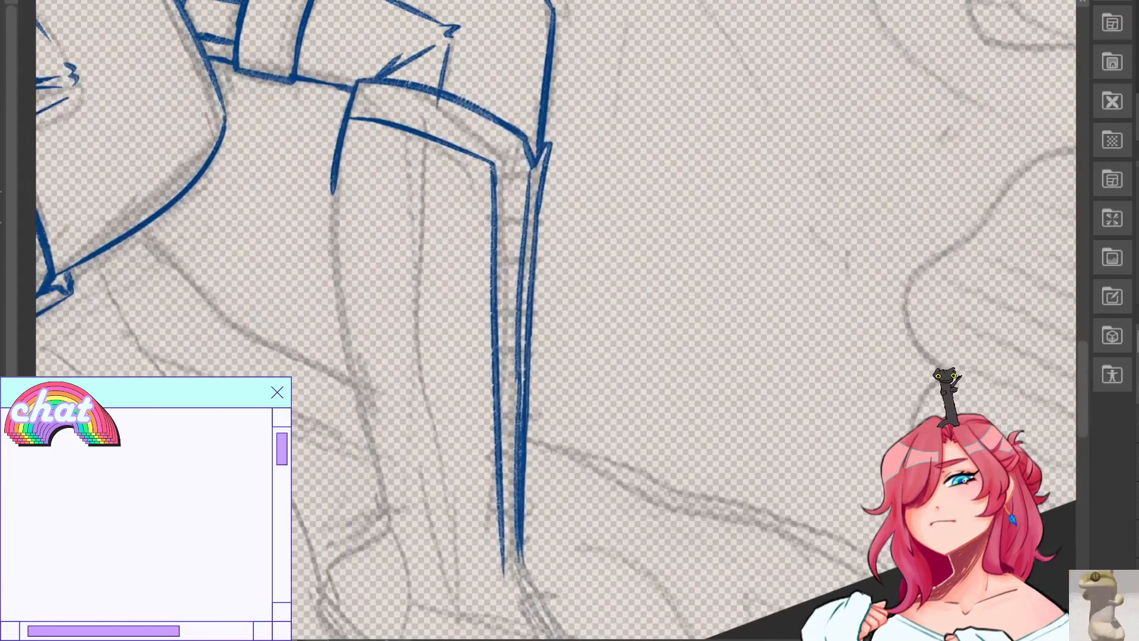
pyautogui.moveTo(340, 140); pyautogui.dragTo(376, 424)
pyautogui.hotkey('ctrl', 'z')
pyautogui.hotkey('ctrl', 'z')
pyautogui.moveTo(336, 169); pyautogui.dragTo(372, 412)
pyautogui.hotkey('ctrl', 'z')
# Continue the calf's back edge down to the ankle and add a short stroke angling back toward the heel.
pyautogui.moveTo(360, 358); pyautogui.dragTo(428, 555)
pyautogui.hotkey('ctrl', 'z')
pyautogui.moveTo(360, 380)
pyautogui.mouseDown()
pyautogui.moveTo(410, 547)
pyautogui.moveTo(388, 573)
pyautogui.mouseUp()
pyautogui.hotkey('ctrl', 'z')
pyautogui.hotkey('ctrl', 'z')
pyautogui.moveTo(404, 514); pyautogui.dragTo(392, 573)
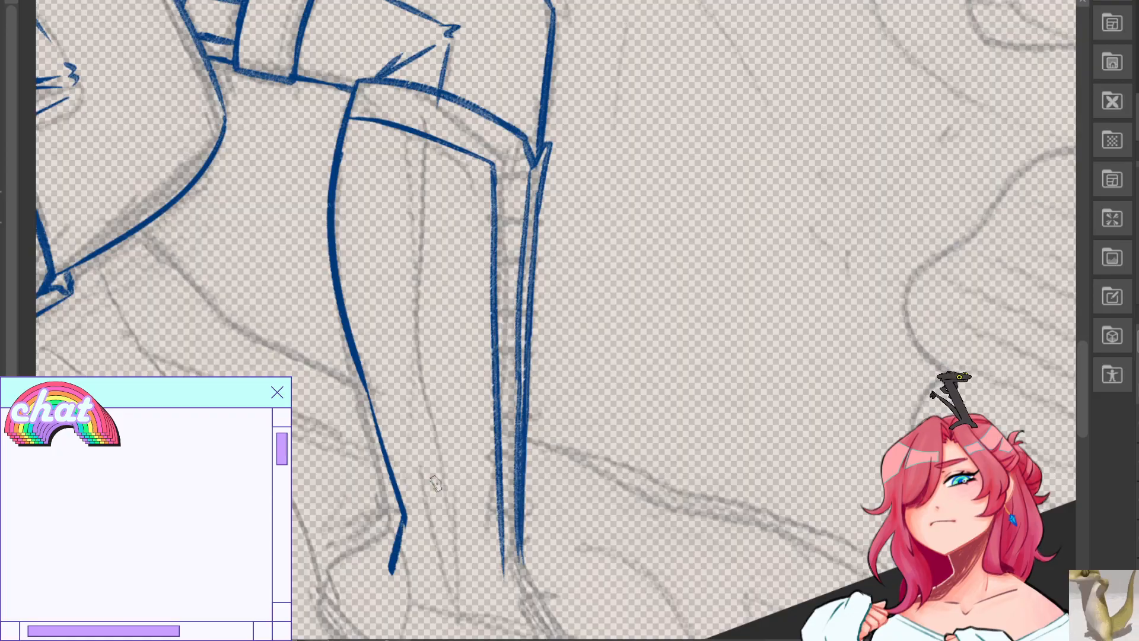
# Replace the short heel stroke with a small zigzag fold at the back of the ankle.
pyautogui.hotkey('ctrl', 'z')
pyautogui.moveTo(390, 553)
pyautogui.mouseDown()
pyautogui.moveTo(329, 632)
pyautogui.moveTo(358, 598)
pyautogui.moveTo(334, 614)
pyautogui.mouseUp()
pyautogui.hotkey('ctrl', 'z')
pyautogui.hotkey('ctrl', 'z')
pyautogui.hotkey('ctrl', 'z')
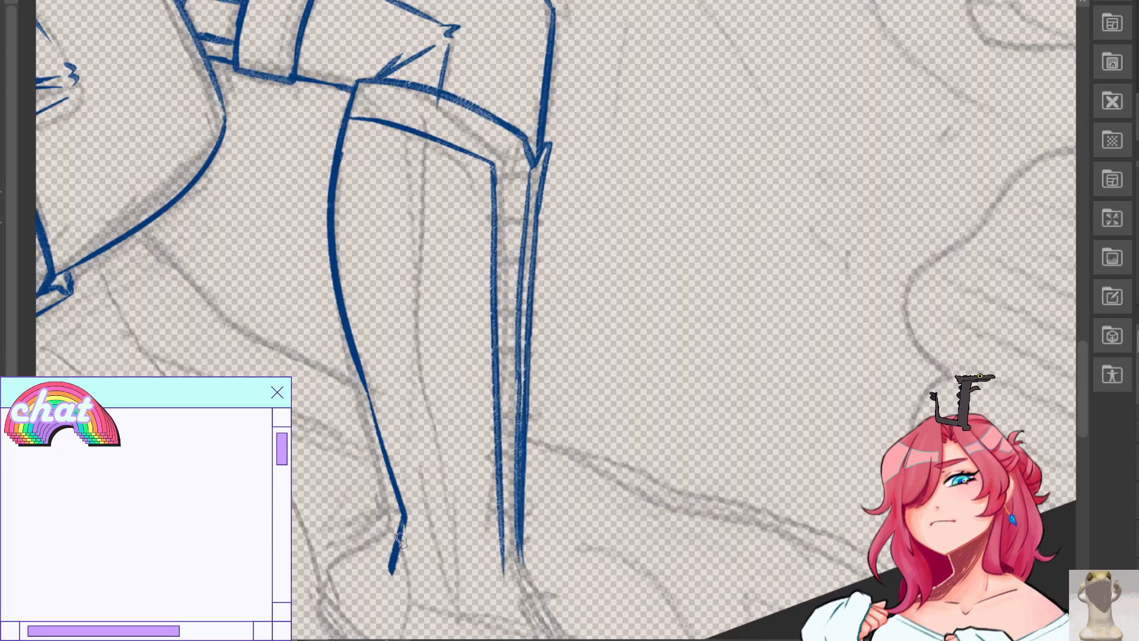
pyautogui.hotkey('ctrl', 'z')
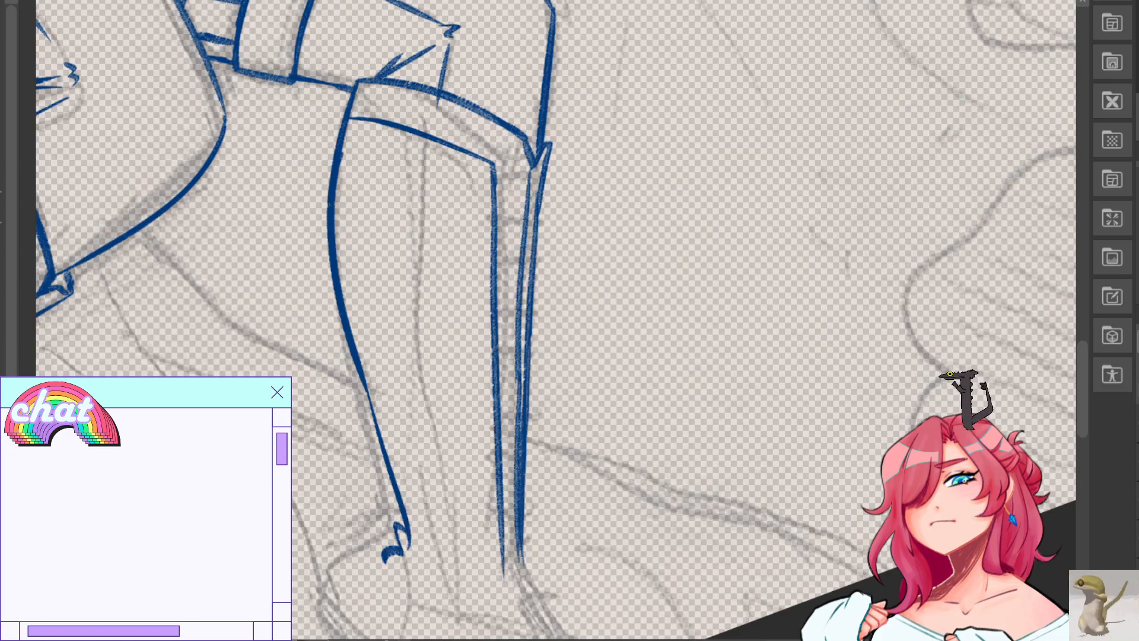
# Shape the small ankle folds and draw the heel's back edge sloping down from them.
pyautogui.press('h')
pyautogui.moveTo(769, 537)
pyautogui.mouseDown()
pyautogui.moveTo(642, 559)
pyautogui.moveTo(526, 494)
pyautogui.moveTo(446, 515)
pyautogui.mouseUp()
pyautogui.hotkey('ctrl', 'z')
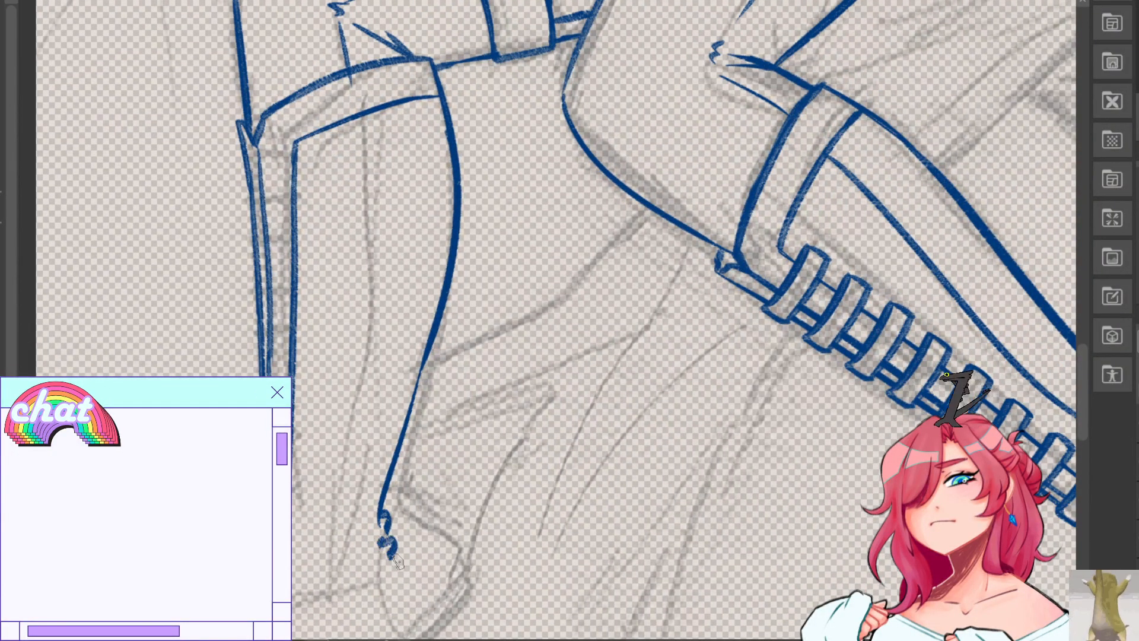
pyautogui.moveTo(721, 358); pyautogui.dragTo(555, 299)
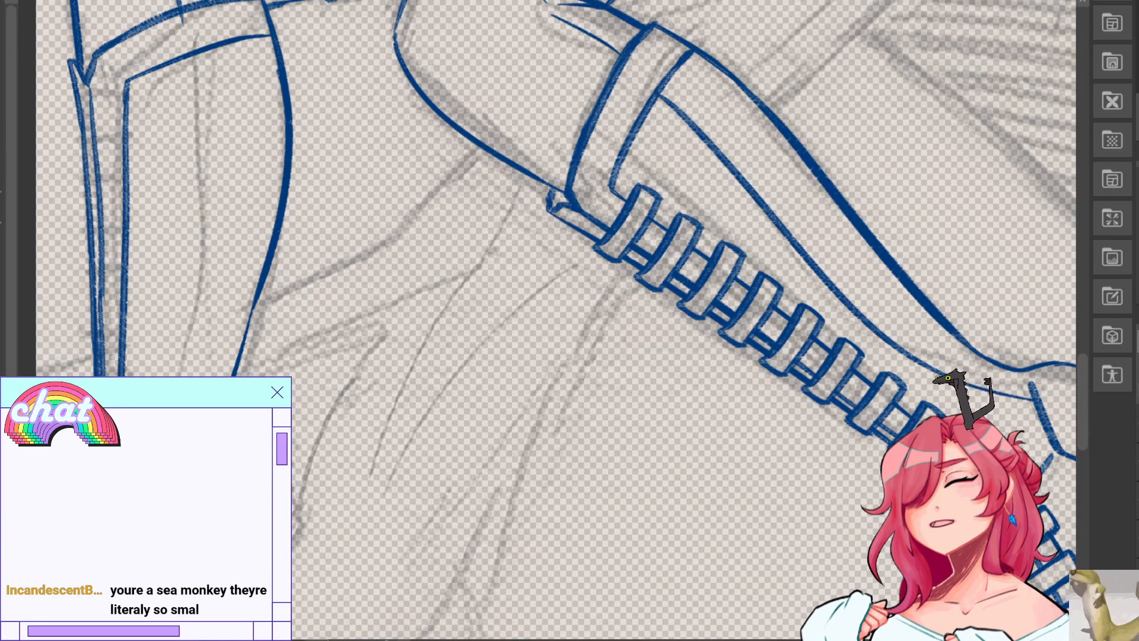
pyautogui.press('h')
pyautogui.moveTo(558, 267); pyautogui.dragTo(702, 265)
pyautogui.hotkey('ctrl', '@')
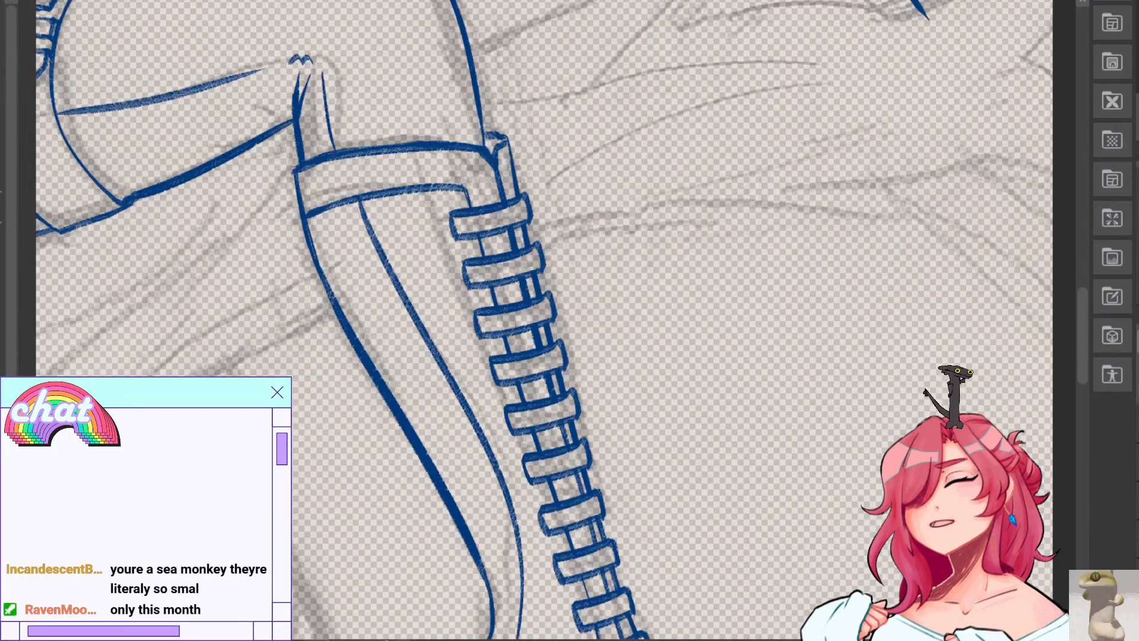
pyautogui.moveTo(700, 118); pyautogui.dragTo(395, 533)
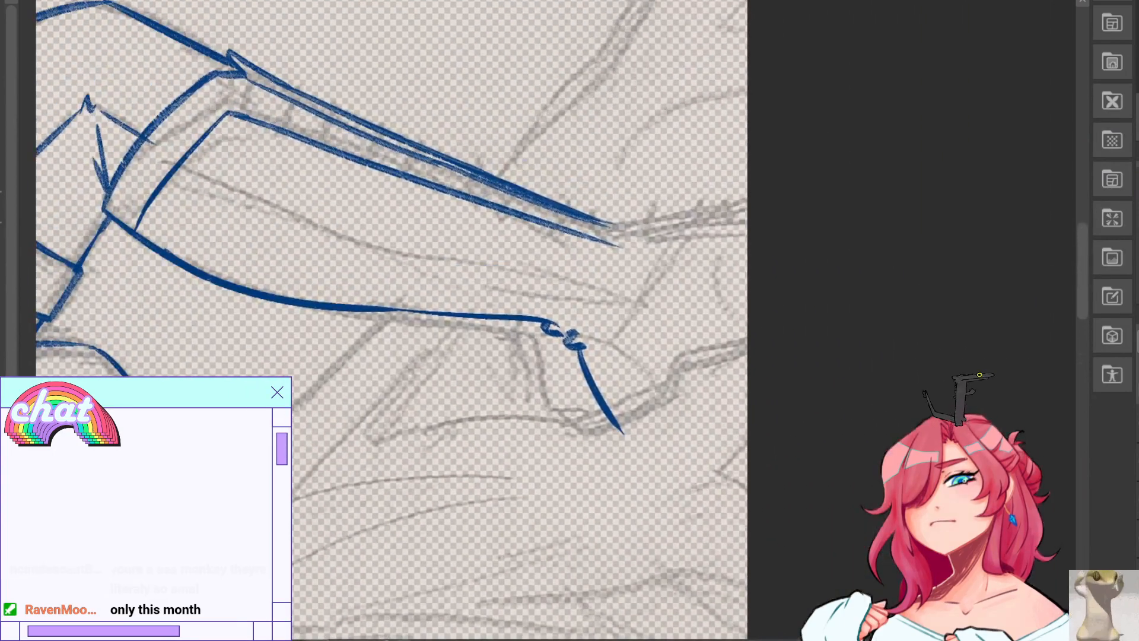
# Extend the shin's front edges past the ankle and curve them along the top of the foot to the canvas edge.
pyautogui.hotkey('ctrl', 'z')
pyautogui.moveTo(592, 239)
pyautogui.mouseDown()
pyautogui.moveTo(727, 280)
pyautogui.moveTo(708, 283)
pyautogui.mouseUp()
pyautogui.hotkey('ctrl', 'z')
pyautogui.hotkey('ctrl', 'z')
pyautogui.moveTo(566, 208)
pyautogui.mouseDown()
pyautogui.moveTo(707, 263)
pyautogui.moveTo(663, 245)
pyautogui.mouseUp()
pyautogui.hotkey('ctrl', 'z')
pyautogui.hotkey('ctrl', 'z')
pyautogui.hotkey('ctrl', 'z')
pyautogui.hotkey('ctrl', 'z')
pyautogui.hotkey('ctrl', 'z')
pyautogui.hotkey('ctrl', 'z')
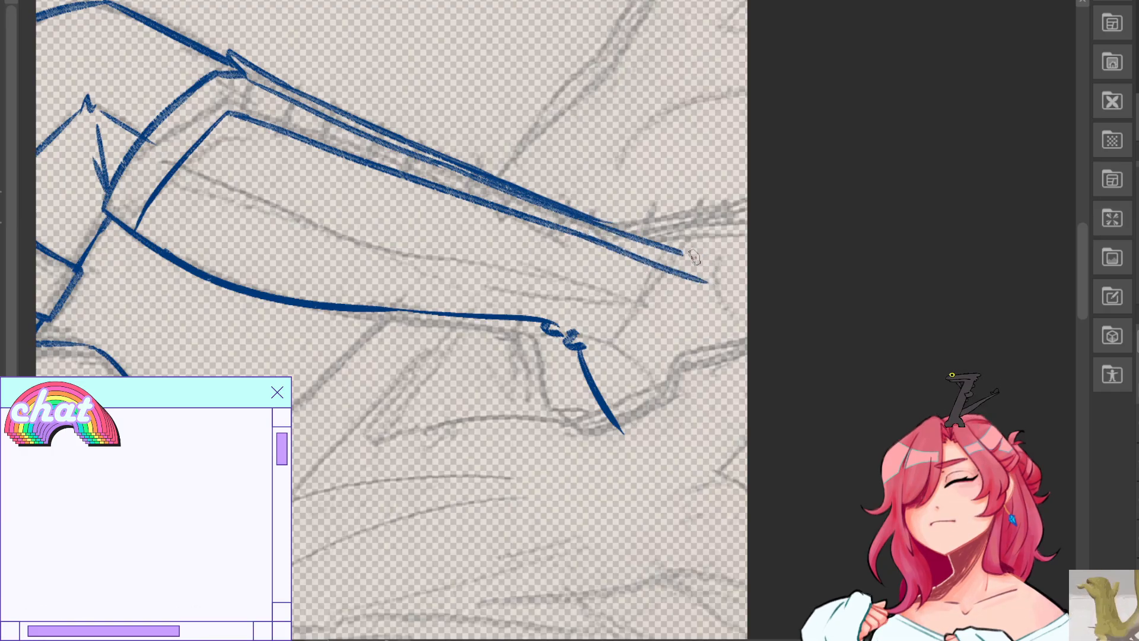
pyautogui.moveTo(575, 212)
pyautogui.mouseDown()
pyautogui.moveTo(740, 262)
pyautogui.moveTo(685, 272)
pyautogui.moveTo(747, 287)
pyautogui.mouseUp()
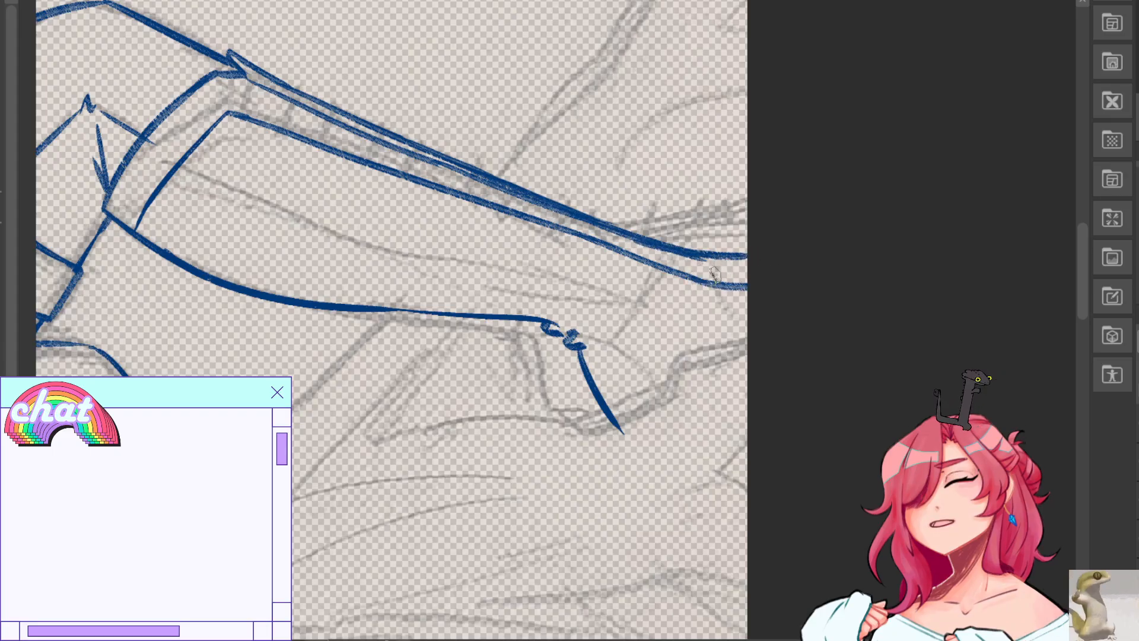
pyautogui.hotkey('ctrl', 'z')
# Draw the shoe's underside curving from the heel up to the canvas edge, and add a short inner line on the foot's top.
pyautogui.moveTo(644, 425); pyautogui.dragTo(711, 423)
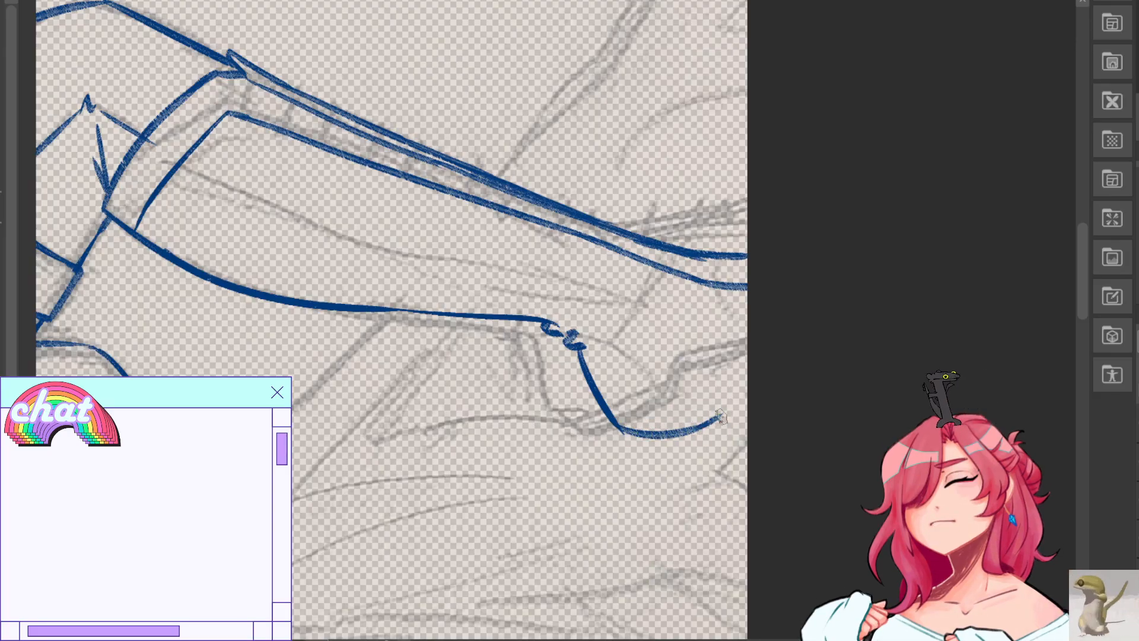
pyautogui.moveTo(717, 420); pyautogui.dragTo(730, 394)
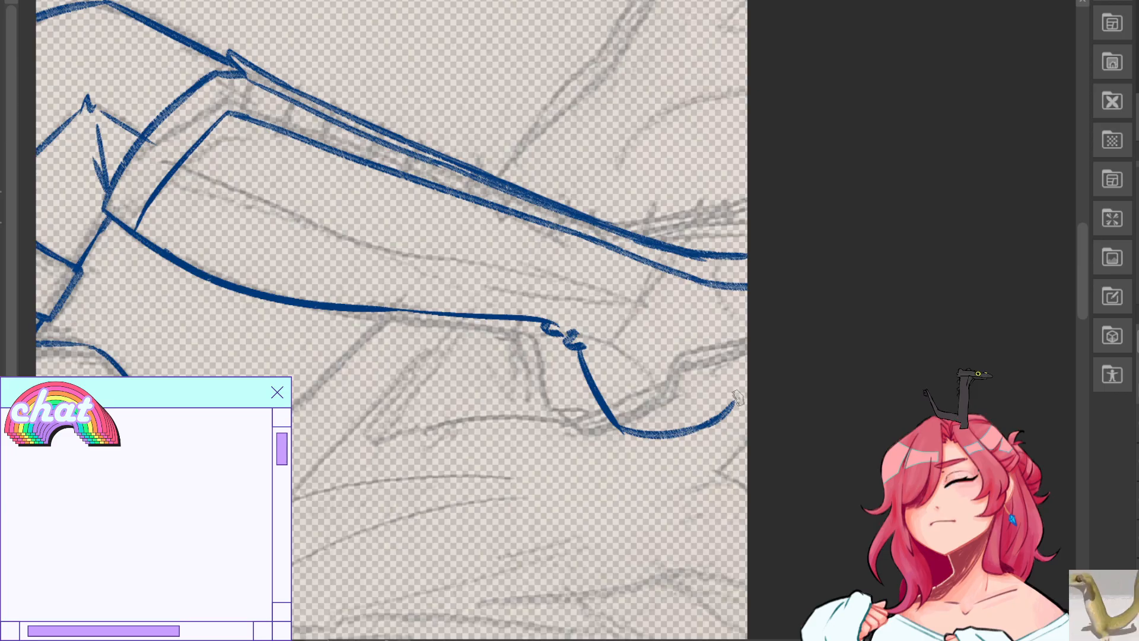
pyautogui.press('h')
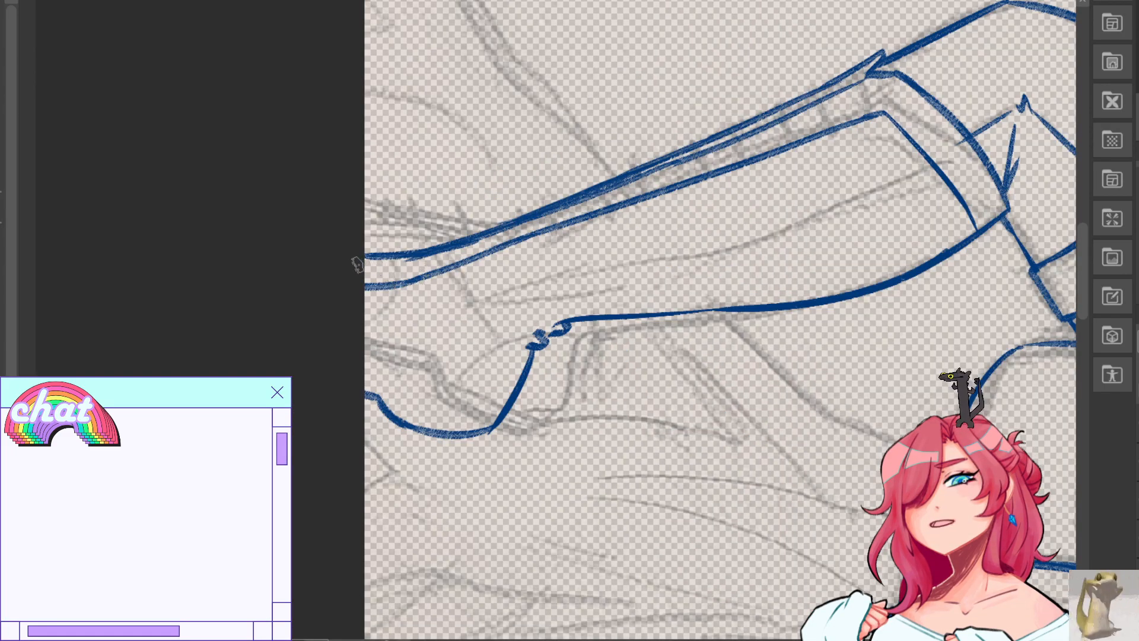
pyautogui.moveTo(365, 266); pyautogui.dragTo(421, 259)
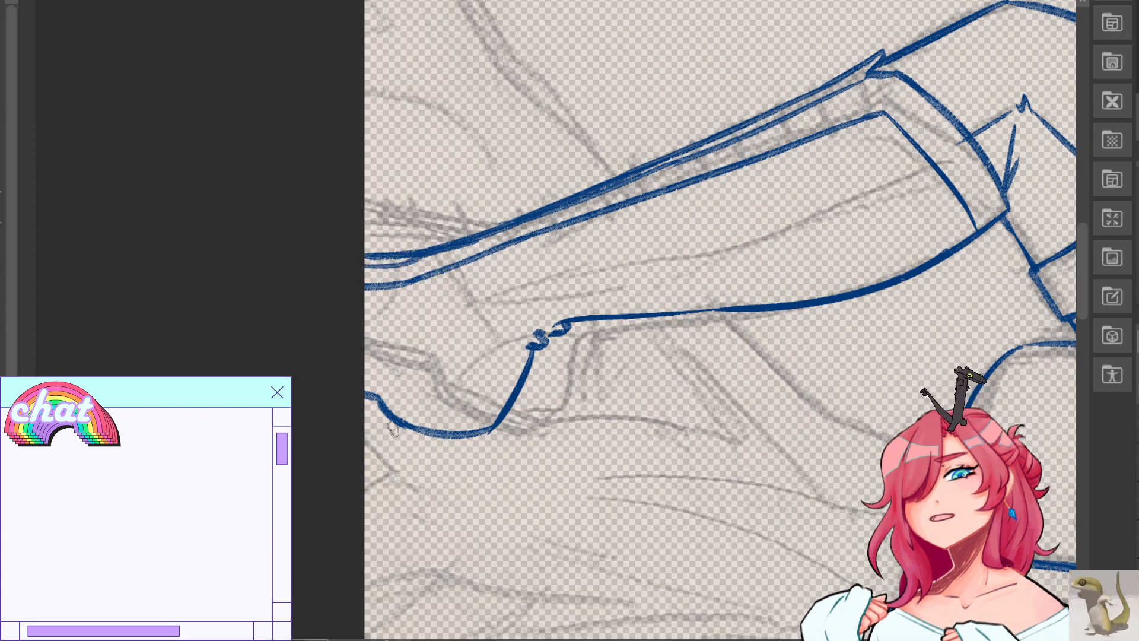
pyautogui.hotkey('ctrl', 'z')
# Draw a parallel curve beneath the shoe's underside for the sole and close it off at the heel.
pyautogui.moveTo(374, 423); pyautogui.dragTo(477, 452)
pyautogui.hotkey('ctrl', 'z')
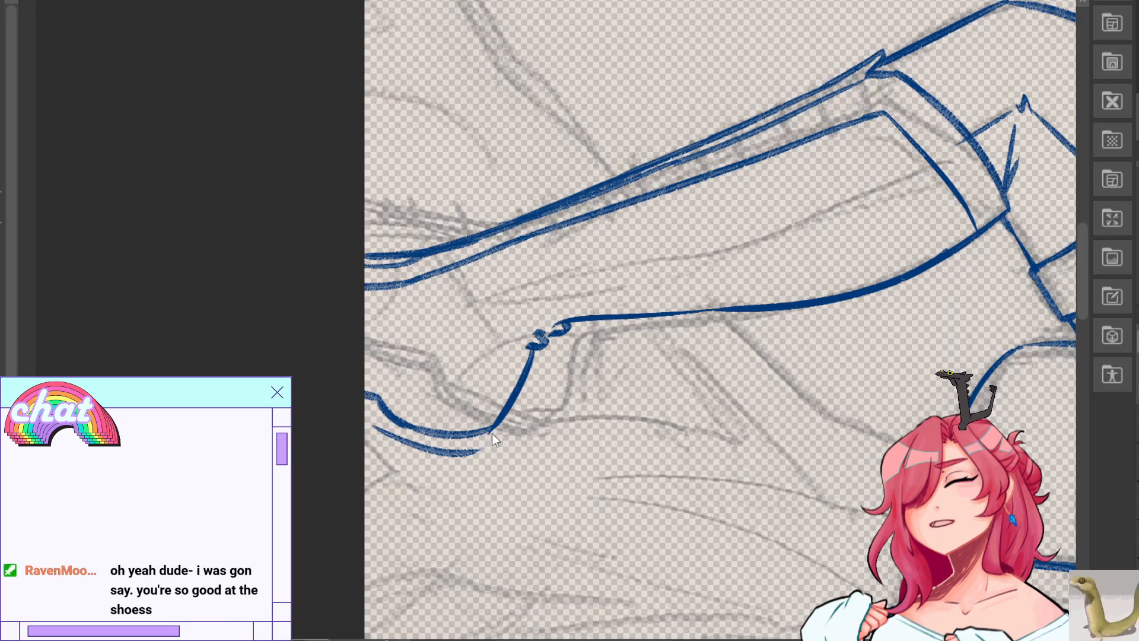
pyautogui.moveTo(491, 436); pyautogui.dragTo(474, 455)
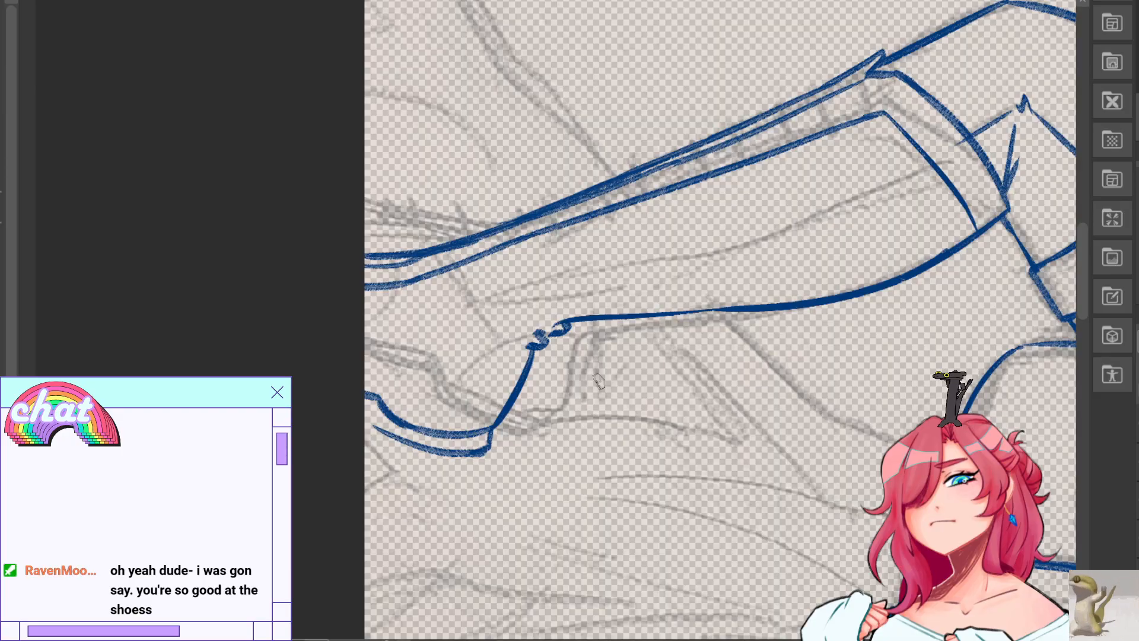
pyautogui.hotkey('ctrl', 'z')
pyautogui.moveTo(396, 427)
pyautogui.mouseDown()
pyautogui.moveTo(465, 440)
pyautogui.moveTo(385, 418)
pyautogui.moveTo(490, 458)
pyautogui.mouseUp()
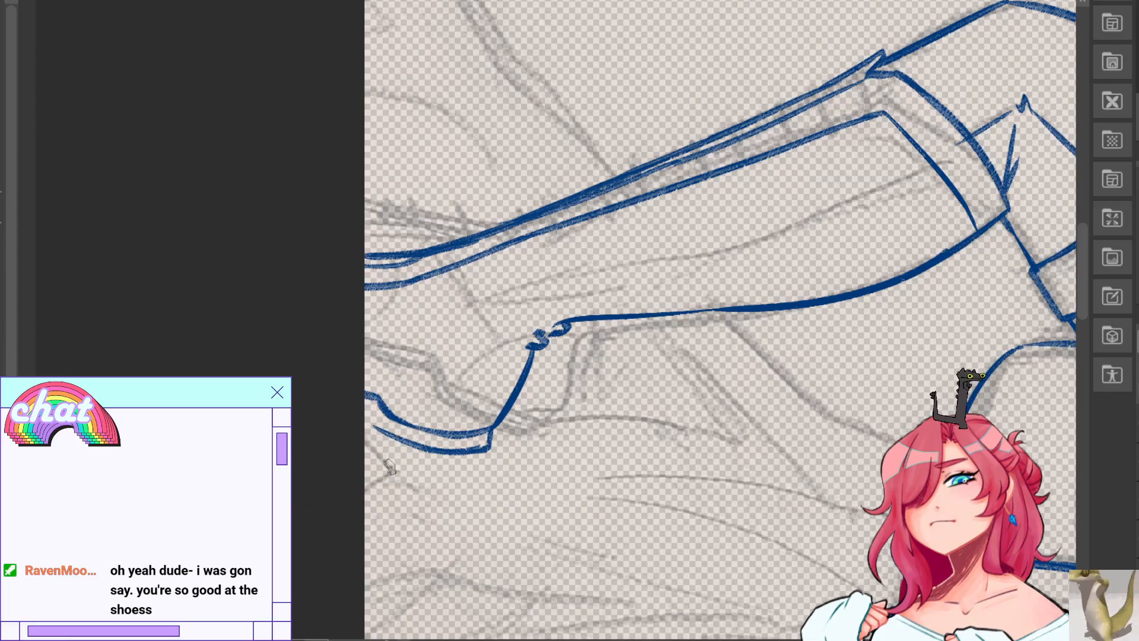
# Erase the shoe's sole line beneath the heel and thin the underside curve, then mirror the canvas view.
pyautogui.moveTo(410, 448); pyautogui.dragTo(489, 443)
pyautogui.moveTo(389, 417); pyautogui.dragTo(450, 436)
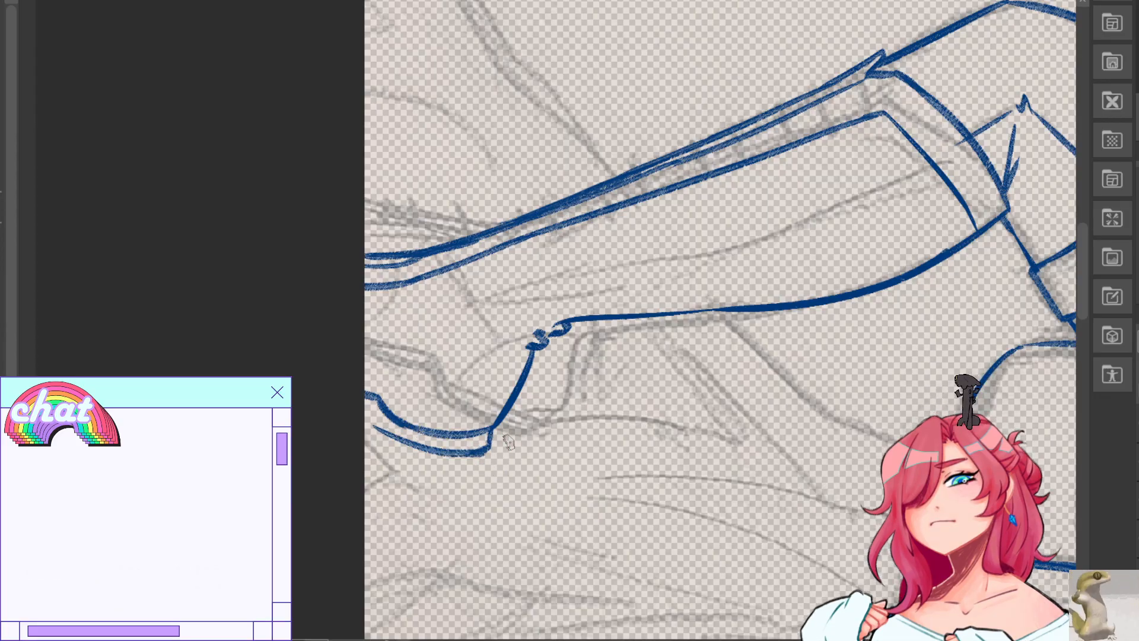
pyautogui.moveTo(375, 425); pyautogui.dragTo(457, 454)
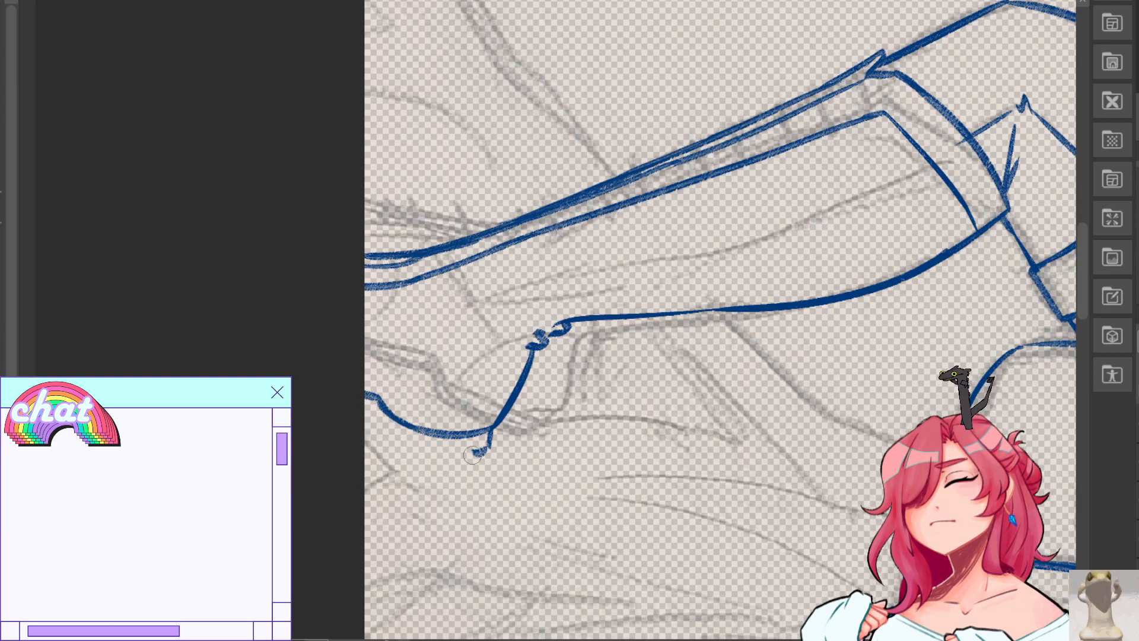
pyautogui.moveTo(383, 429); pyautogui.dragTo(483, 443)
pyautogui.press('p')
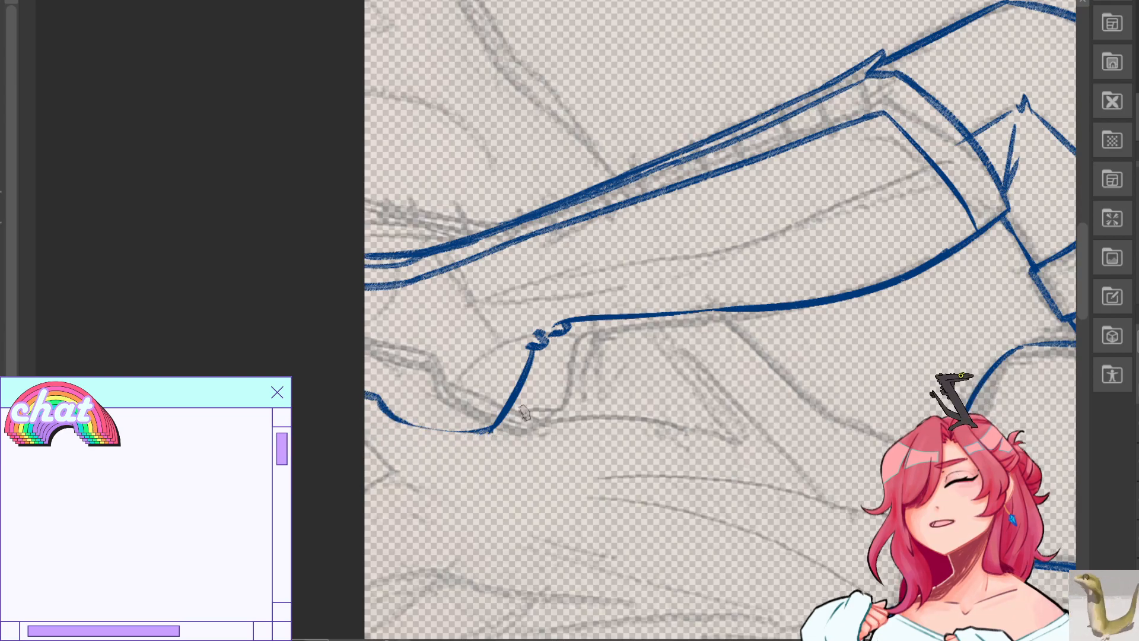
pyautogui.press('h')
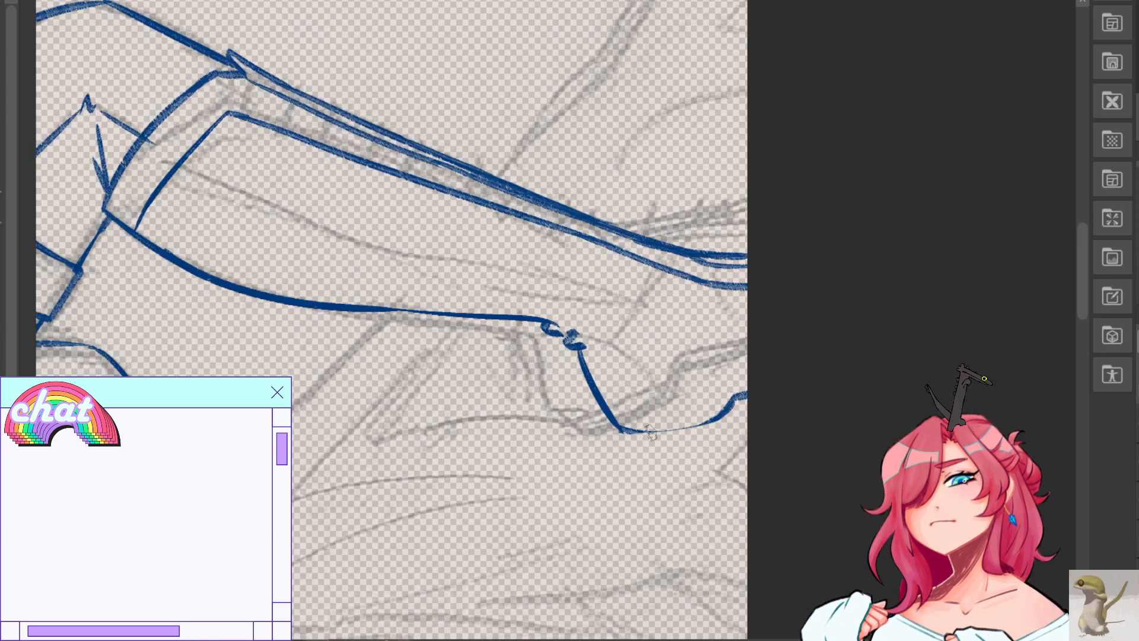
# Redraw the shoe's underside thicker and add a closely spaced parallel sole line from the heel up to the canvas edge.
pyautogui.hotkey('ctrl', 'z')
pyautogui.moveTo(618, 430); pyautogui.dragTo(719, 419)
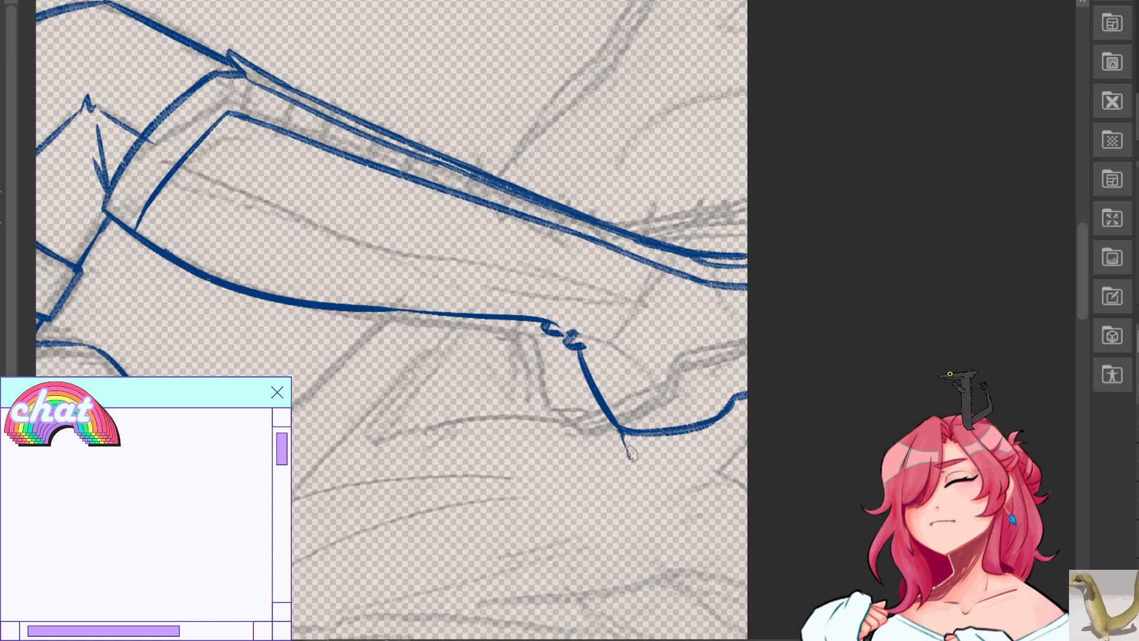
pyautogui.moveTo(623, 440); pyautogui.dragTo(720, 432)
pyautogui.hotkey('ctrl', 'z')
pyautogui.hotkey('ctrl', 'z')
pyautogui.hotkey('ctrl', 'z')
pyautogui.hotkey('ctrl', 'z')
pyautogui.moveTo(625, 441)
pyautogui.mouseDown()
pyautogui.moveTo(656, 453)
pyautogui.moveTo(732, 436)
pyautogui.mouseUp()
pyautogui.hotkey('ctrl', 'z')
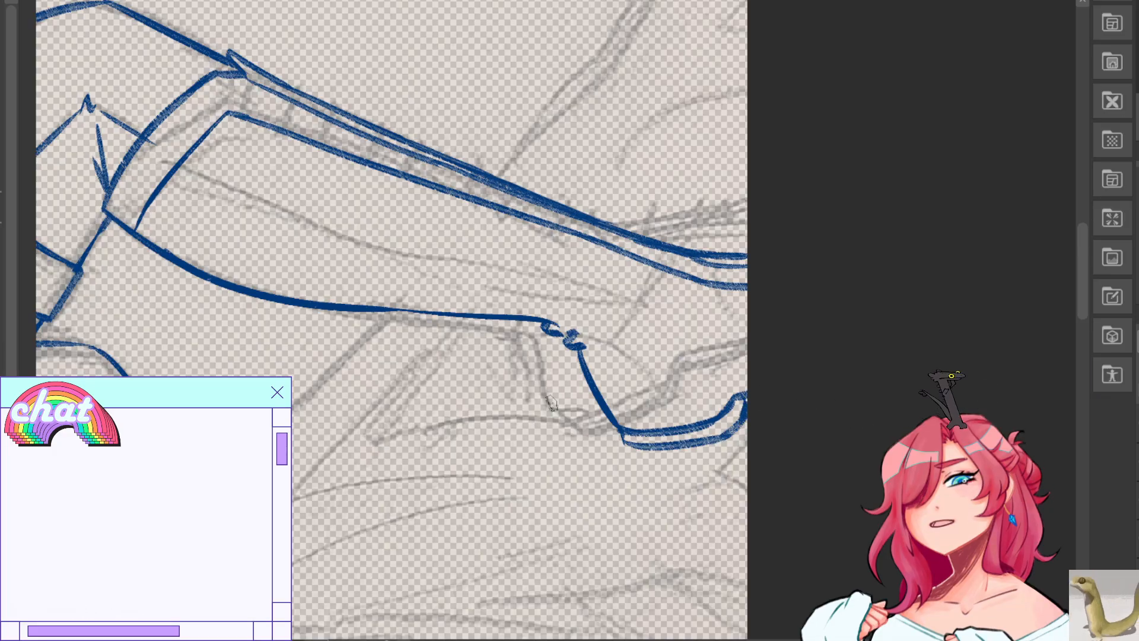
# Add a short fold line inward from the ankle knot and a slanted line across the side of the foot.
pyautogui.hotkey('ctrl', 'z')
pyautogui.moveTo(586, 338)
pyautogui.mouseDown()
pyautogui.moveTo(661, 331)
pyautogui.moveTo(608, 334)
pyautogui.mouseUp()
pyautogui.moveTo(622, 337)
pyautogui.mouseDown()
pyautogui.moveTo(707, 415)
pyautogui.moveTo(730, 402)
pyautogui.mouseUp()
pyautogui.hotkey('ctrl', 'z')
pyautogui.hotkey('ctrl', 'z')
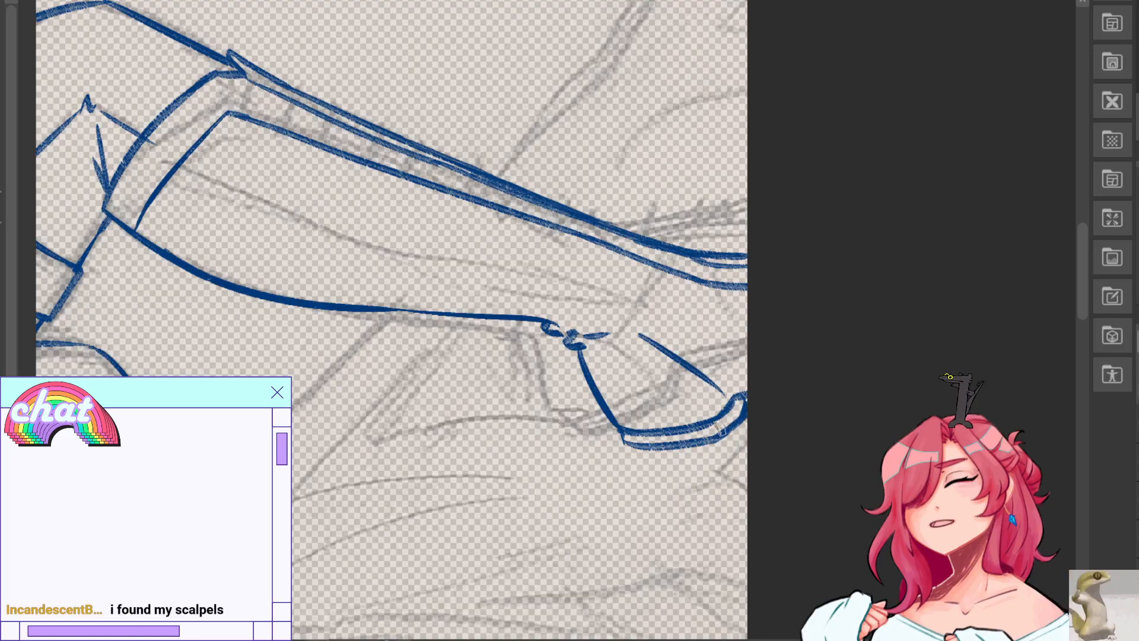
pyautogui.moveTo(551, 355)
pyautogui.mouseDown()
pyautogui.moveTo(621, 290)
pyautogui.moveTo(532, 350)
pyautogui.mouseUp()
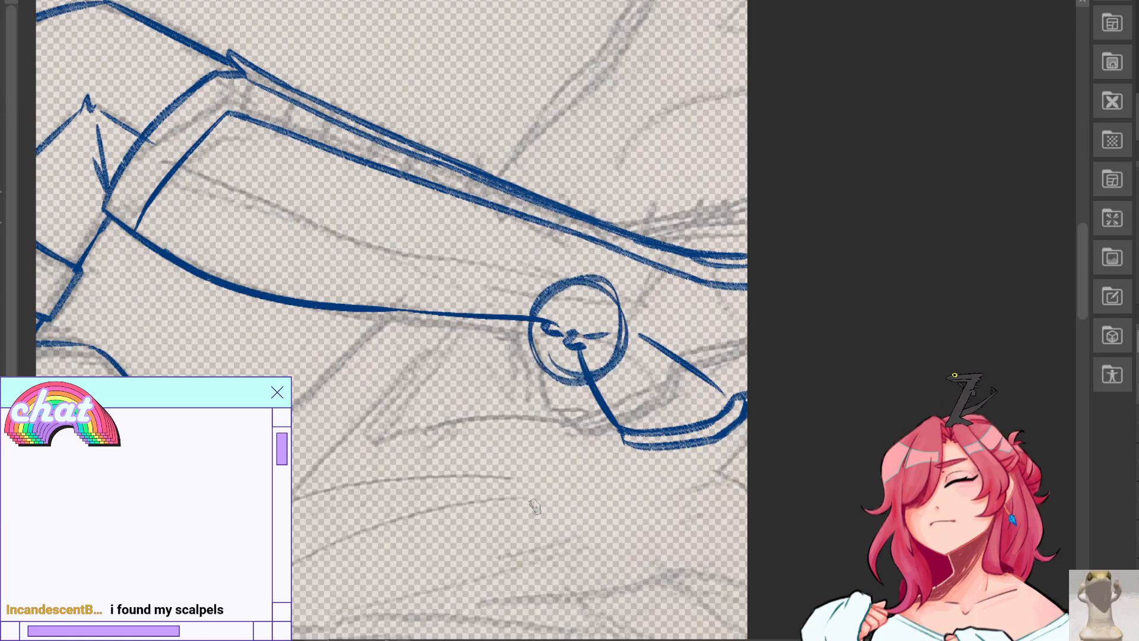
pyautogui.hotkey('ctrl', 'z')
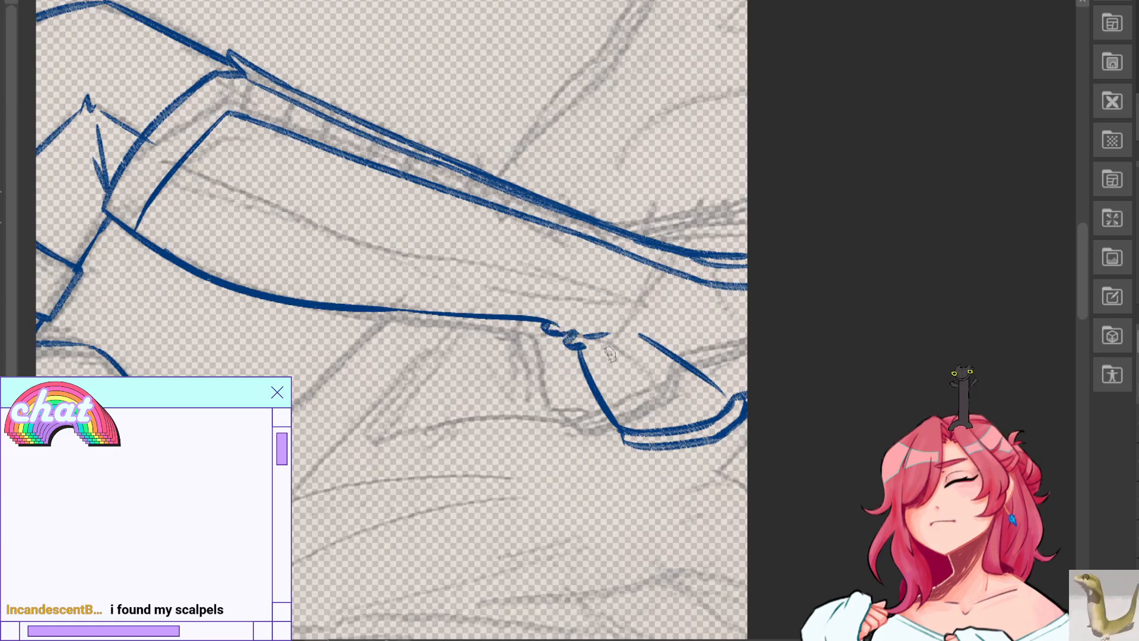
pyautogui.moveTo(328, 542)
pyautogui.mouseDown()
pyautogui.moveTo(373, 483)
pyautogui.moveTo(457, 460)
pyautogui.mouseUp()
pyautogui.moveTo(382, 467)
pyautogui.mouseDown()
pyautogui.moveTo(437, 456)
pyautogui.moveTo(408, 414)
pyautogui.moveTo(439, 362)
pyautogui.mouseUp()
pyautogui.hotkey('ctrl', 'z')
pyautogui.hotkey('ctrl', 'z')
pyautogui.moveTo(374, 478)
pyautogui.mouseDown()
pyautogui.moveTo(415, 456)
pyautogui.moveTo(371, 484)
pyautogui.moveTo(415, 456)
pyautogui.moveTo(378, 463)
pyautogui.mouseUp()
pyautogui.hotkey('ctrl', 'z')
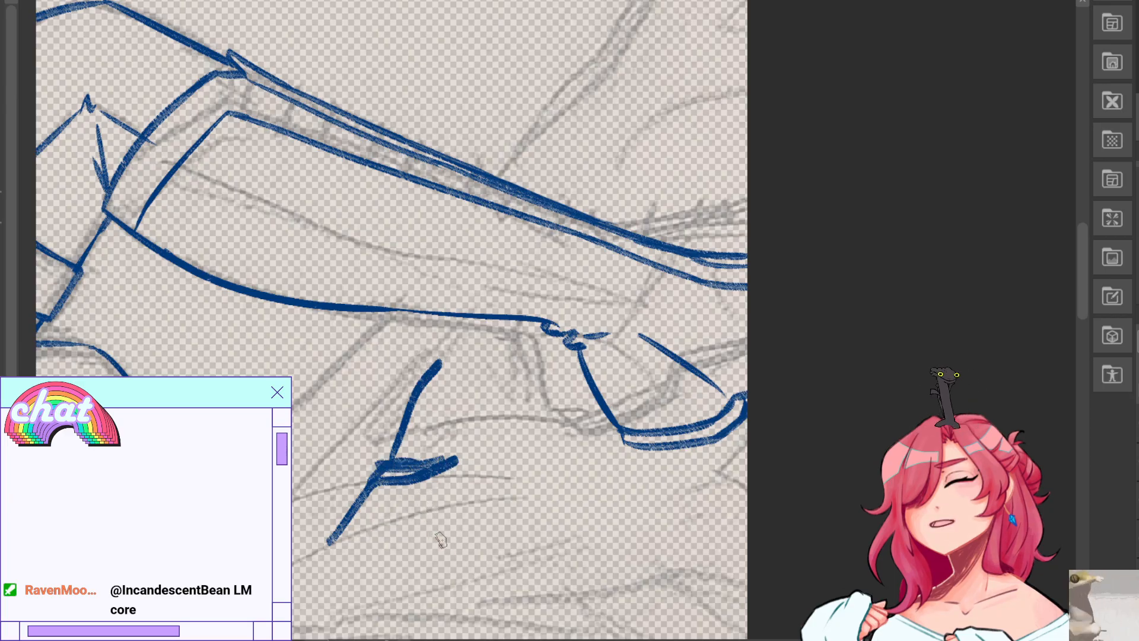
pyautogui.hotkey('ctrl', 'z')
pyautogui.hotkey('ctrl', 'z')
pyautogui.hotkey('ctrl', 'z')
pyautogui.hotkey('ctrl', 'z')
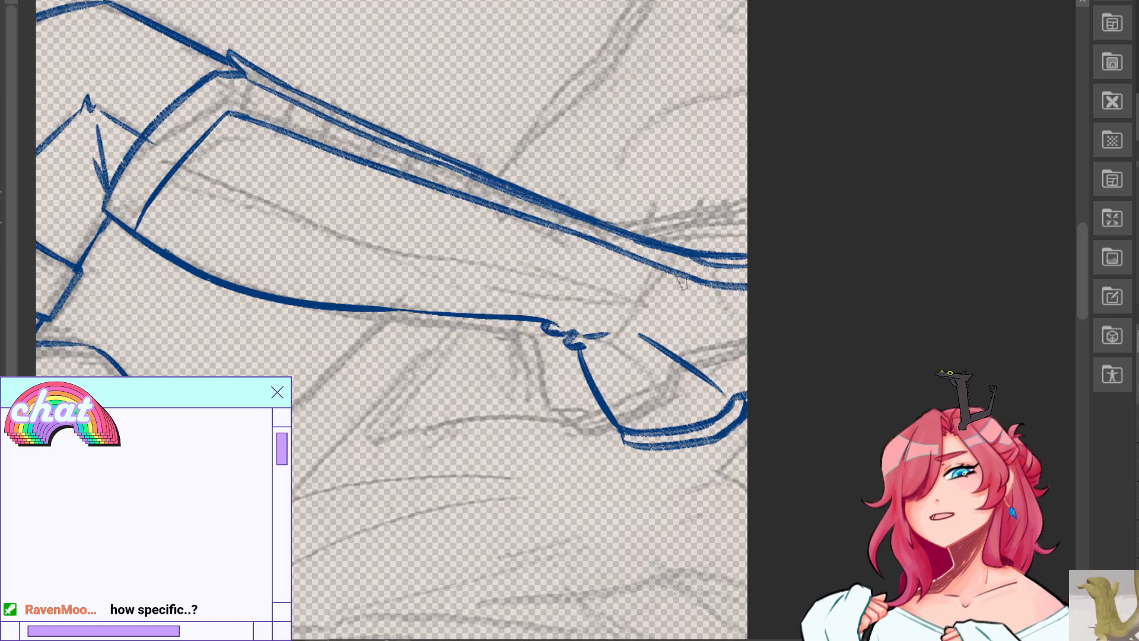
# Draw a short crease from the front strip's inner edge down toward the start of the slanted foot line.
pyautogui.press('h')
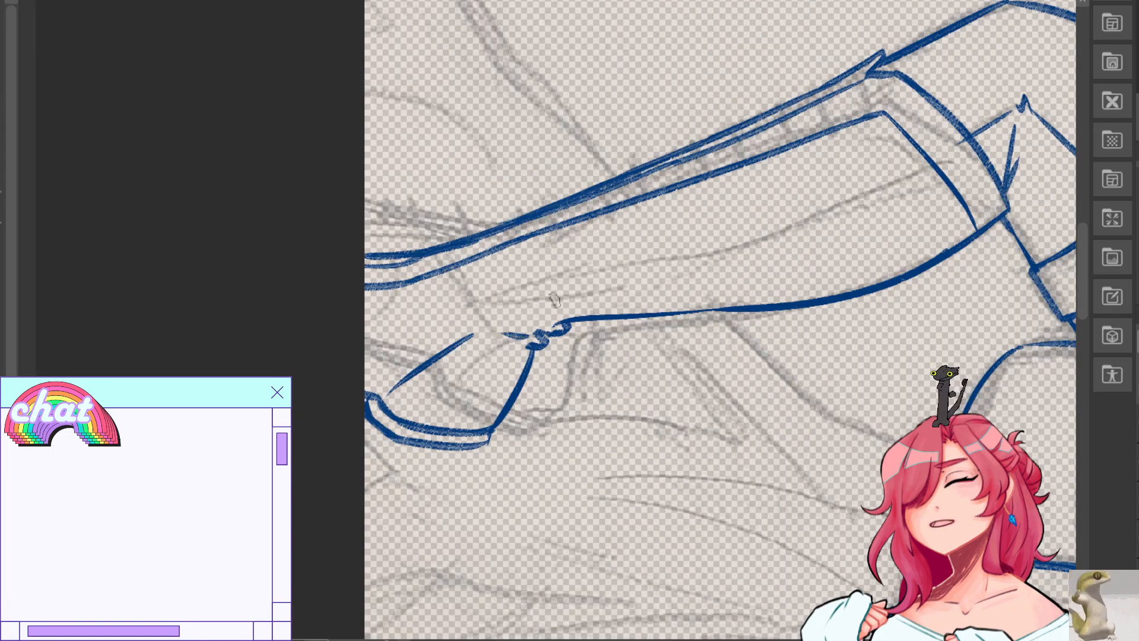
pyautogui.scroll(-5, 499, 333)
pyautogui.moveTo(526, 474)
pyautogui.mouseDown()
pyautogui.moveTo(505, 142)
pyautogui.moveTo(568, 605)
pyautogui.mouseUp()
pyautogui.moveTo(481, 178); pyautogui.dragTo(504, 420)
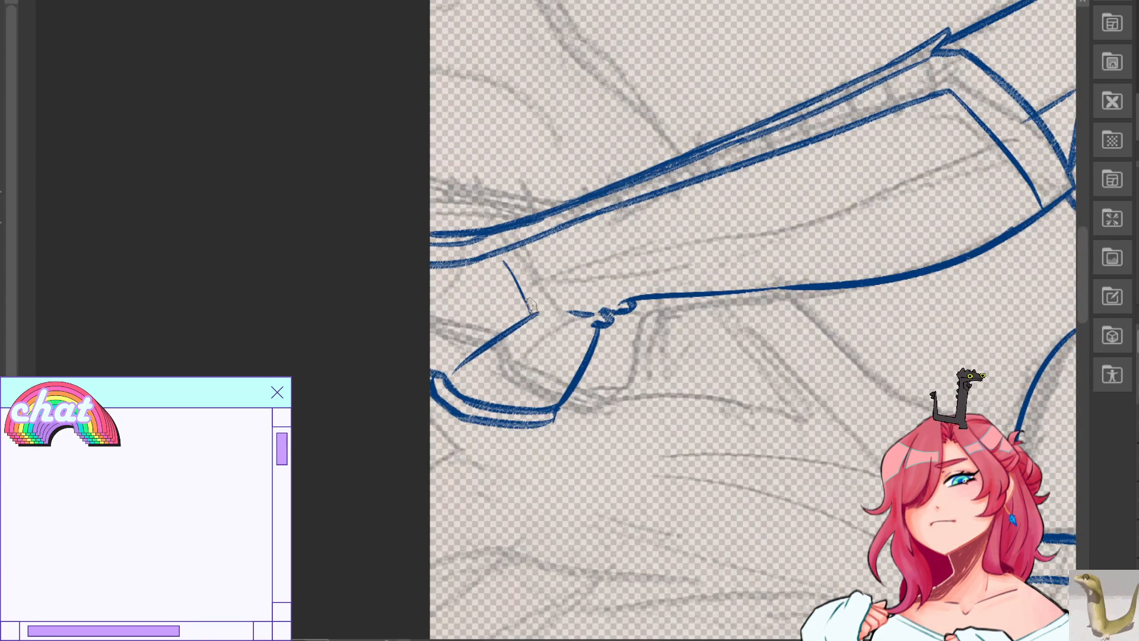
pyautogui.moveTo(490, 263); pyautogui.dragTo(538, 305)
pyautogui.hotkey('ctrl', 'z')
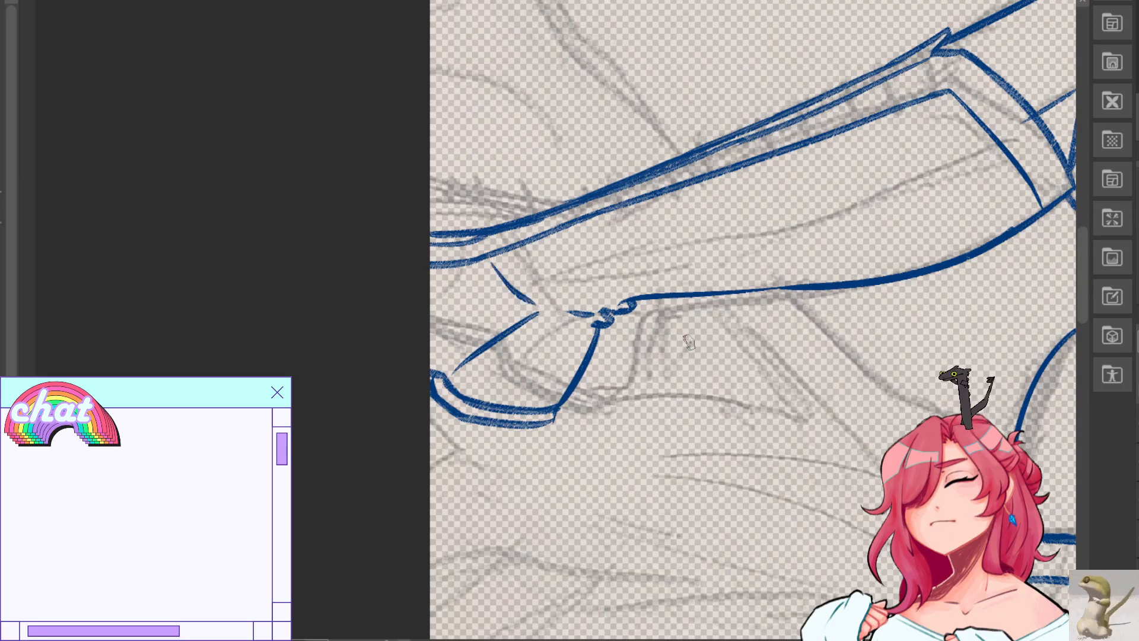
# Draw the long curved seam along the calf from below the boot cuff down to the ankle.
pyautogui.press('h')
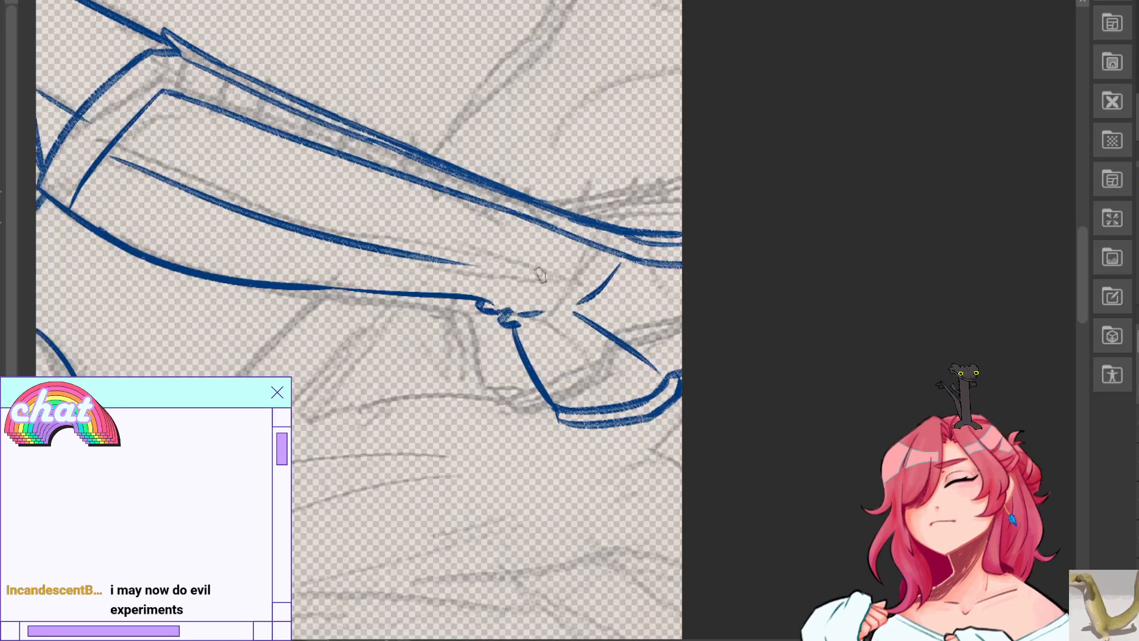
pyautogui.moveTo(112, 145)
pyautogui.mouseDown()
pyautogui.moveTo(488, 271)
pyautogui.moveTo(310, 213)
pyautogui.moveTo(589, 286)
pyautogui.moveTo(574, 288)
pyautogui.mouseUp()
pyautogui.hotkey('ctrl', 'z')
pyautogui.hotkey('ctrl', 'z')
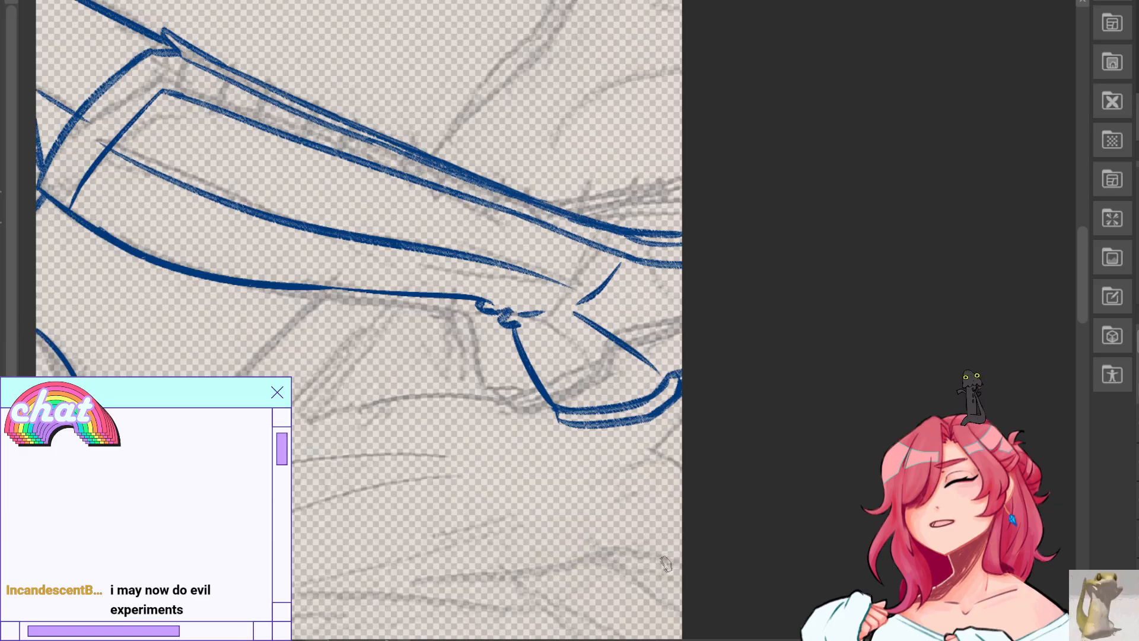
pyautogui.moveTo(415, 178)
pyautogui.mouseDown()
pyautogui.moveTo(415, 134)
pyautogui.moveTo(593, 504)
pyautogui.moveTo(709, 358)
pyautogui.moveTo(765, 446)
pyautogui.moveTo(680, 557)
pyautogui.moveTo(613, 556)
pyautogui.mouseUp()
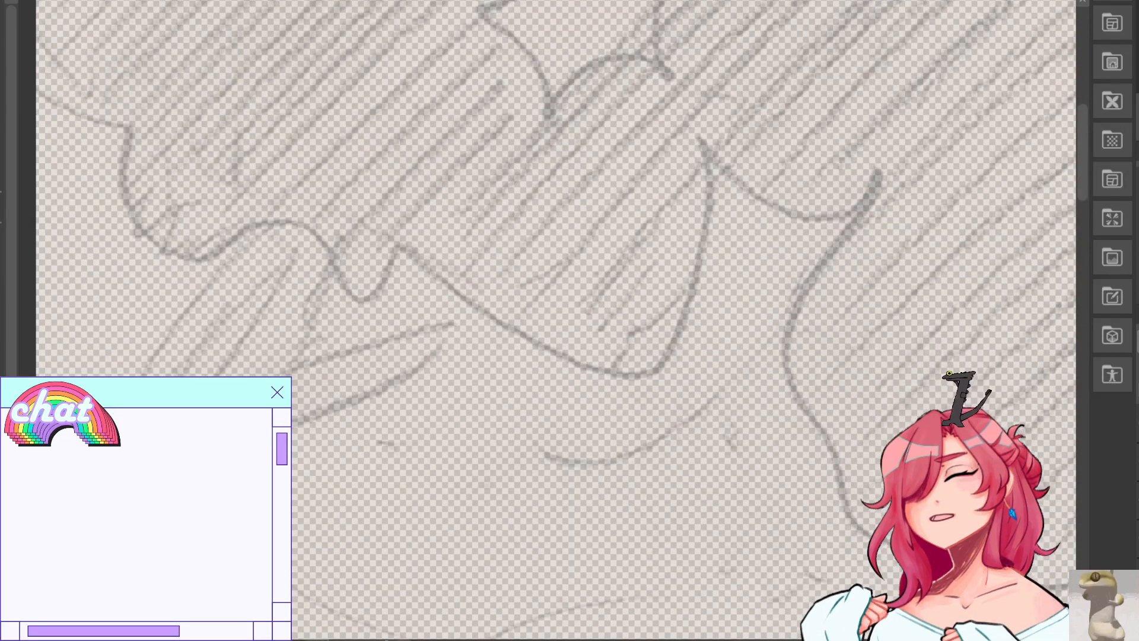
pyautogui.moveTo(442, 199); pyautogui.dragTo(457, 398)
pyautogui.moveTo(300, 171); pyautogui.dragTo(728, 271)
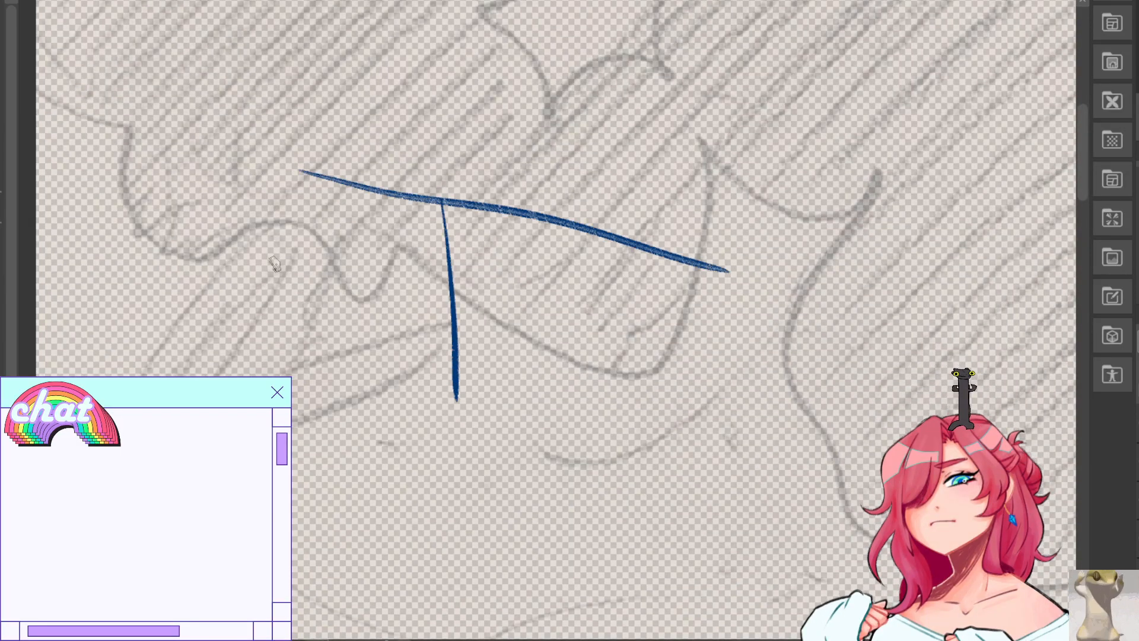
pyautogui.moveTo(261, 274); pyautogui.dragTo(612, 466)
pyautogui.moveTo(655, 245); pyautogui.dragTo(667, 457)
pyautogui.moveTo(665, 271); pyautogui.dragTo(909, 142)
pyautogui.moveTo(696, 463)
pyautogui.mouseDown()
pyautogui.moveTo(921, 178)
pyautogui.moveTo(946, 203)
pyautogui.mouseUp()
pyautogui.hotkey('ctrl', 'z')
pyautogui.moveTo(665, 259); pyautogui.dragTo(682, 451)
pyautogui.moveTo(655, 242)
pyautogui.mouseDown()
pyautogui.moveTo(664, 410)
pyautogui.moveTo(661, 400)
pyautogui.mouseUp()
pyautogui.moveTo(472, 208); pyautogui.dragTo(771, 134)
pyautogui.hotkey('ctrl', 'z')
pyautogui.moveTo(488, 205); pyautogui.dragTo(771, 134)
pyautogui.moveTo(418, 156); pyautogui.dragTo(706, 216)
pyautogui.hotkey('ctrl', 'z')
pyautogui.moveTo(431, 138)
pyautogui.mouseDown()
pyautogui.moveTo(738, 202)
pyautogui.moveTo(735, 356)
pyautogui.mouseUp()
pyautogui.moveTo(748, 219); pyautogui.dragTo(754, 379)
pyautogui.moveTo(762, 222)
pyautogui.mouseDown()
pyautogui.moveTo(748, 390)
pyautogui.moveTo(694, 438)
pyautogui.moveTo(663, 454)
pyautogui.mouseUp()
pyautogui.moveTo(559, 426); pyautogui.dragTo(666, 463)
pyautogui.moveTo(483, 417); pyautogui.dragTo(641, 466)
pyautogui.moveTo(429, 385); pyautogui.dragTo(599, 448)
pyautogui.moveTo(470, 392); pyautogui.dragTo(627, 453)
pyautogui.hotkey('ctrl', 'z')
pyautogui.hotkey('ctrl', 'z')
pyautogui.hotkey('ctrl', 'z')
pyautogui.hotkey('ctrl', 'z')
pyautogui.hotkey('ctrl', 'z')
pyautogui.hotkey('ctrl', 'z')
pyautogui.hotkey('ctrl', 'z')
pyautogui.hotkey('ctrl', 'z')
pyautogui.hotkey('ctrl', 'z')
pyautogui.hotkey('ctrl', 'z')
pyautogui.hotkey('ctrl', 'z')
pyautogui.hotkey('ctrl', 'z')
pyautogui.hotkey('ctrl', 'z')
pyautogui.hotkey('ctrl', 'z')
pyautogui.hotkey('ctrl', 'z')
pyautogui.hotkey('ctrl', 'z')
pyautogui.hotkey('ctrl', 'z')
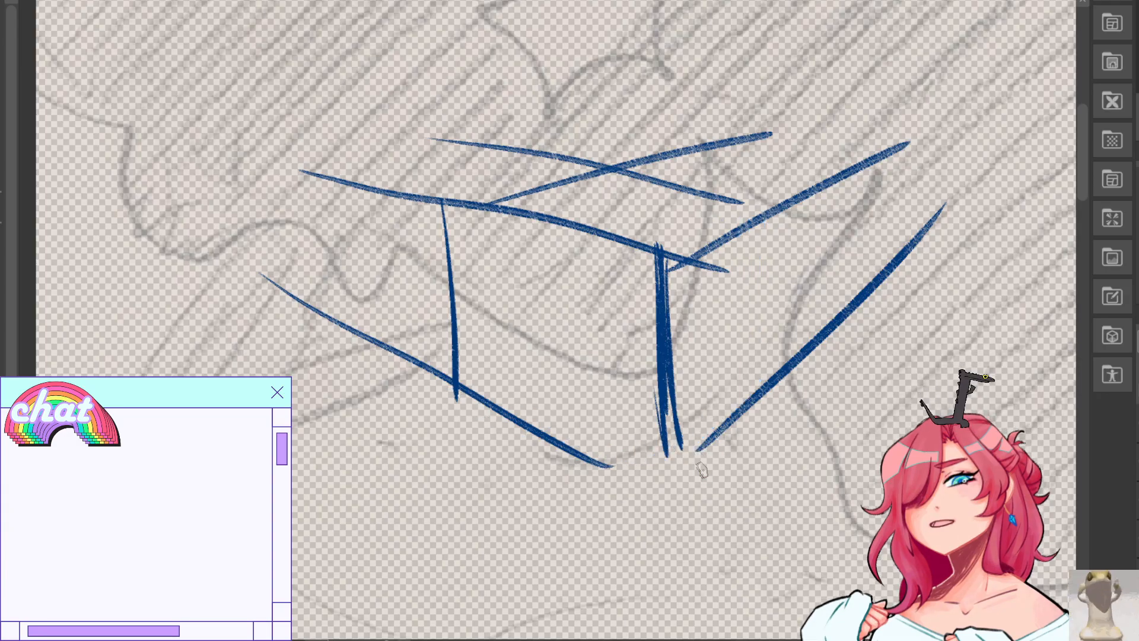
pyautogui.hotkey('ctrl', 'z')
pyautogui.hotkey('ctrl', 'z')
pyautogui.hotkey('ctrl', 'z')
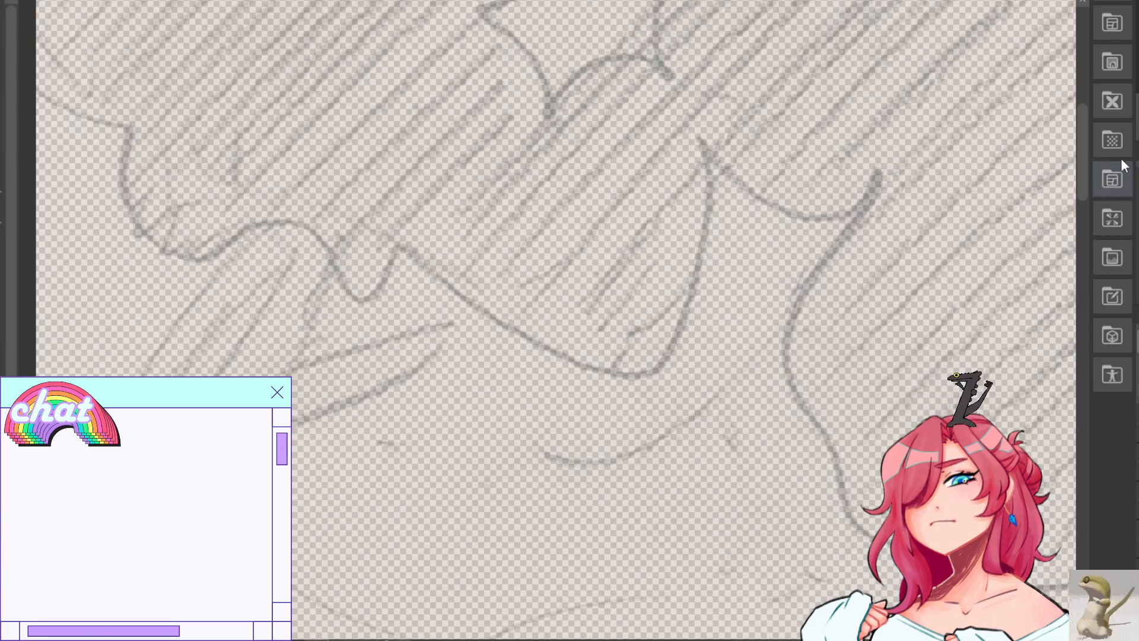
# Clean up the front strip's outer edge near the ankle and redraw the short ankle crease closer to the toe.
pyautogui.moveTo(1135, 178); pyautogui.dragTo(1138, 209)
pyautogui.moveTo(511, 285); pyautogui.dragTo(423, 435)
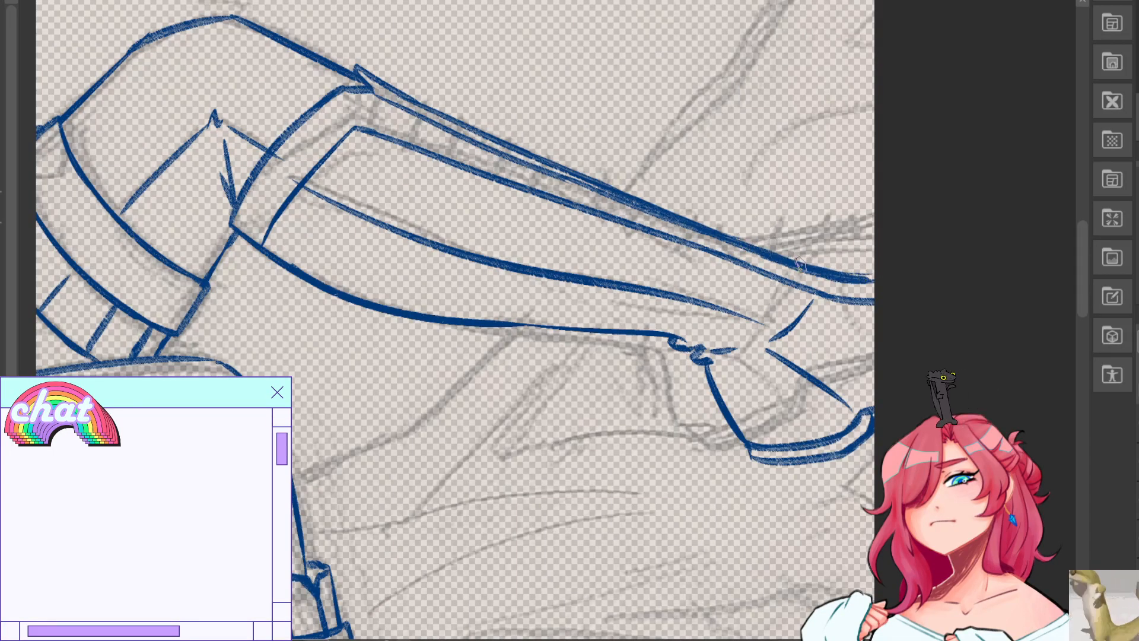
pyautogui.moveTo(818, 273); pyautogui.dragTo(876, 277)
pyautogui.moveTo(740, 243); pyautogui.dragTo(848, 281)
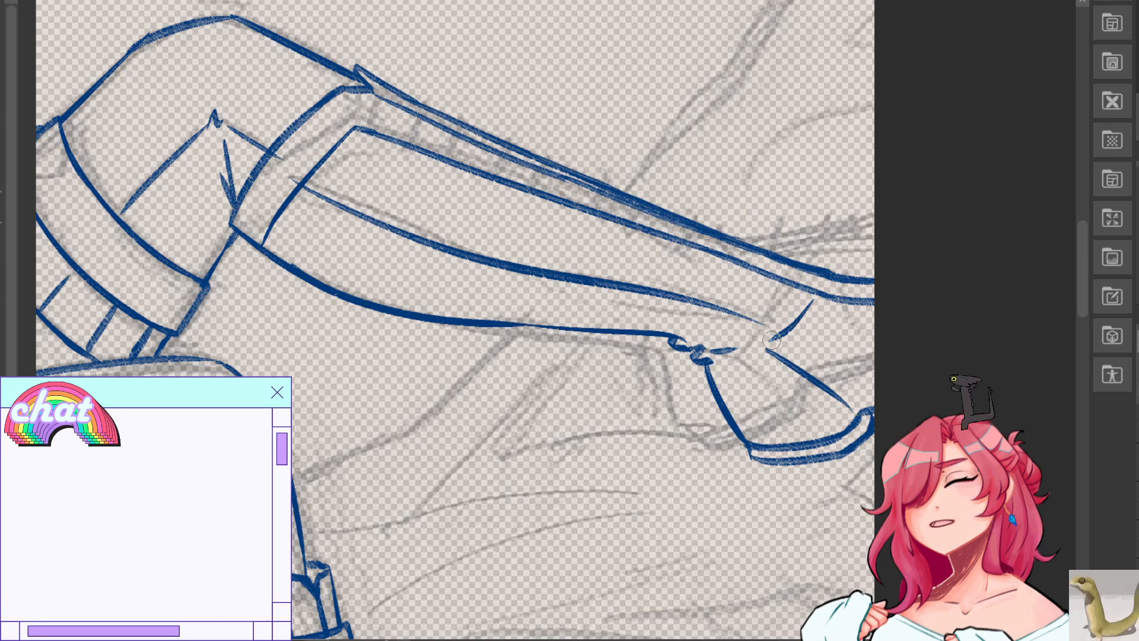
pyautogui.moveTo(779, 340)
pyautogui.mouseDown()
pyautogui.moveTo(835, 291)
pyautogui.moveTo(777, 356)
pyautogui.moveTo(818, 309)
pyautogui.moveTo(780, 340)
pyautogui.mouseUp()
pyautogui.hotkey('ctrl', 'z')
pyautogui.hotkey('ctrl', 'z')
pyautogui.hotkey('ctrl', 'z')
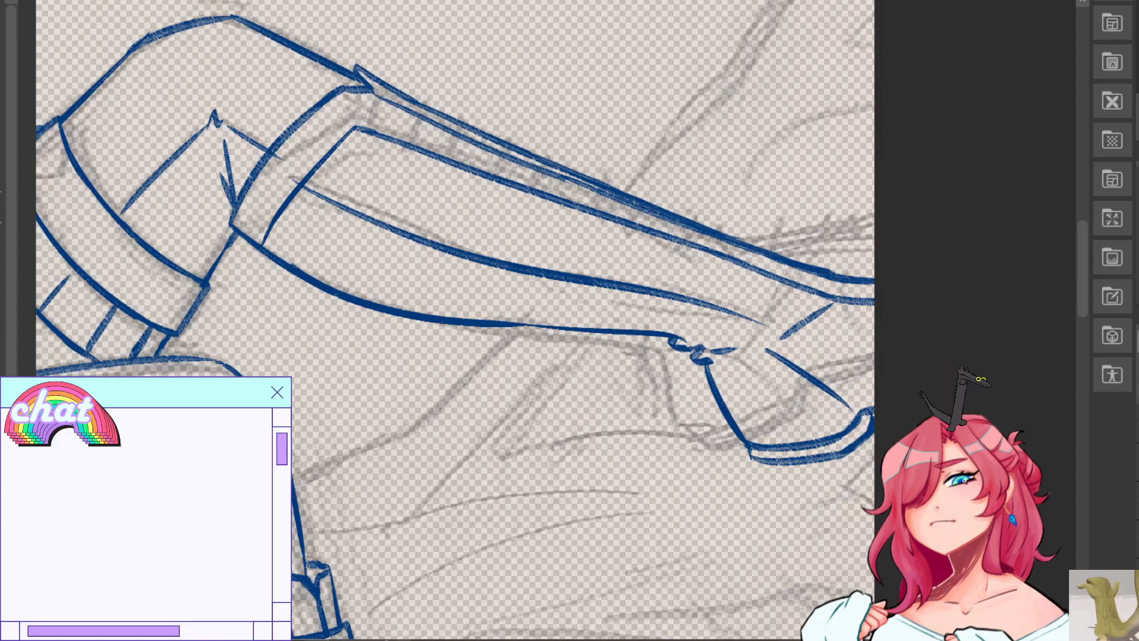
# Transform a copy of the front boot's row of straps, rotating and positioning it along the rear shin strip.
pyautogui.moveTo(445, 475); pyautogui.dragTo(597, 148)
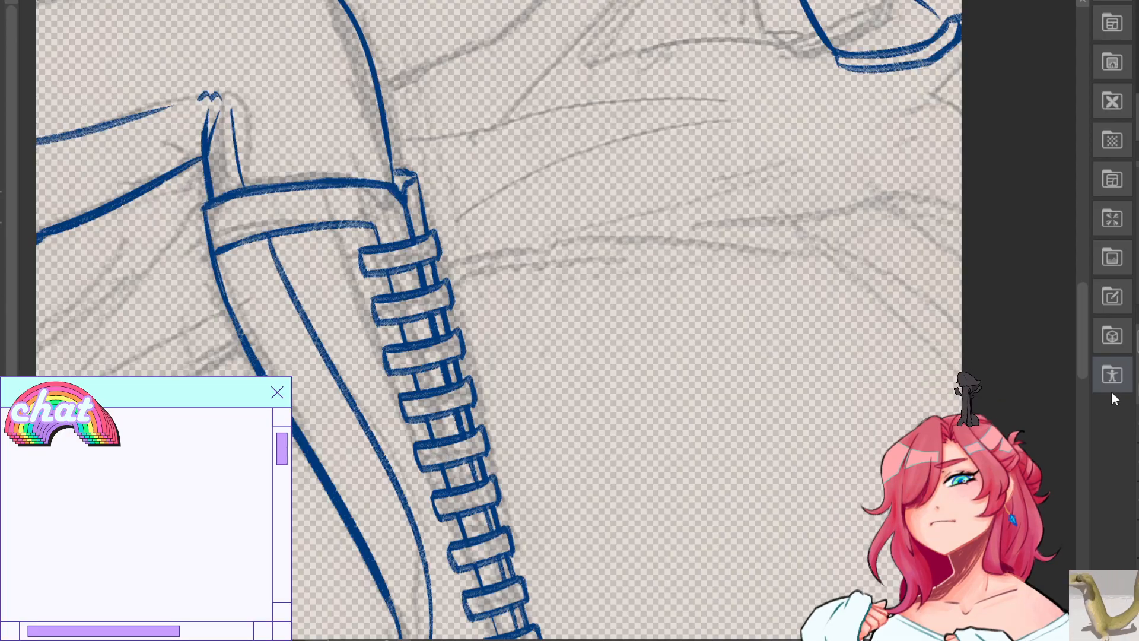
pyautogui.hotkey('ctrl', 't')
pyautogui.moveTo(569, 502); pyautogui.dragTo(782, 139)
pyautogui.moveTo(974, 148); pyautogui.dragTo(931, 521)
pyautogui.moveTo(526, 206); pyautogui.dragTo(682, 209)
pyautogui.moveTo(770, 355); pyautogui.dragTo(916, 343)
pyautogui.moveTo(854, 306); pyautogui.dragTo(875, 302)
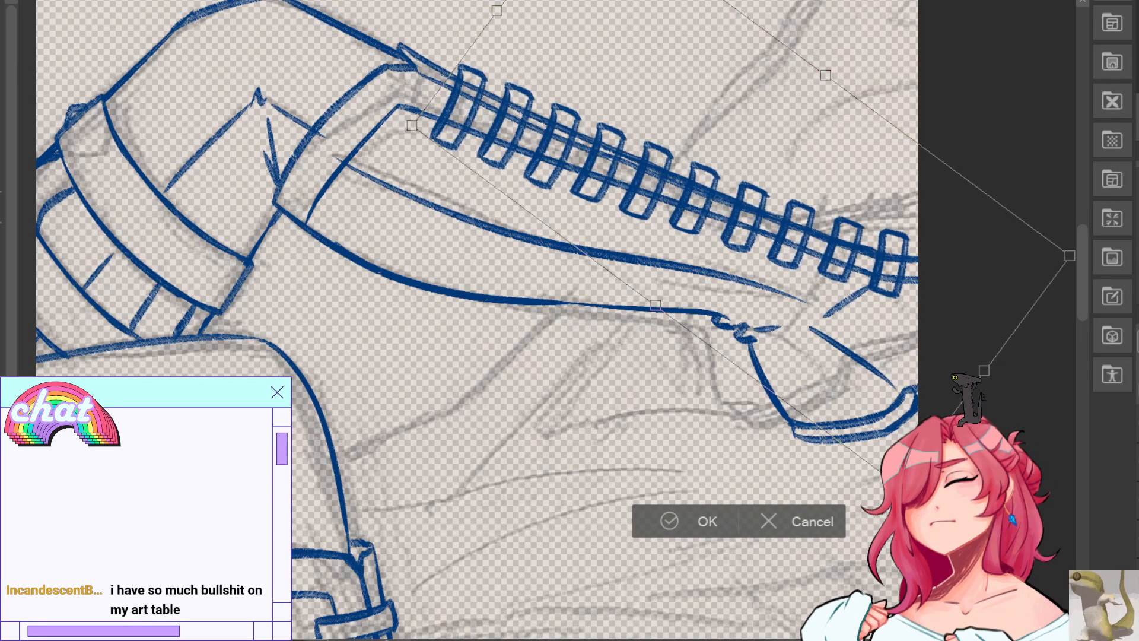
pyautogui.click(695, 532)
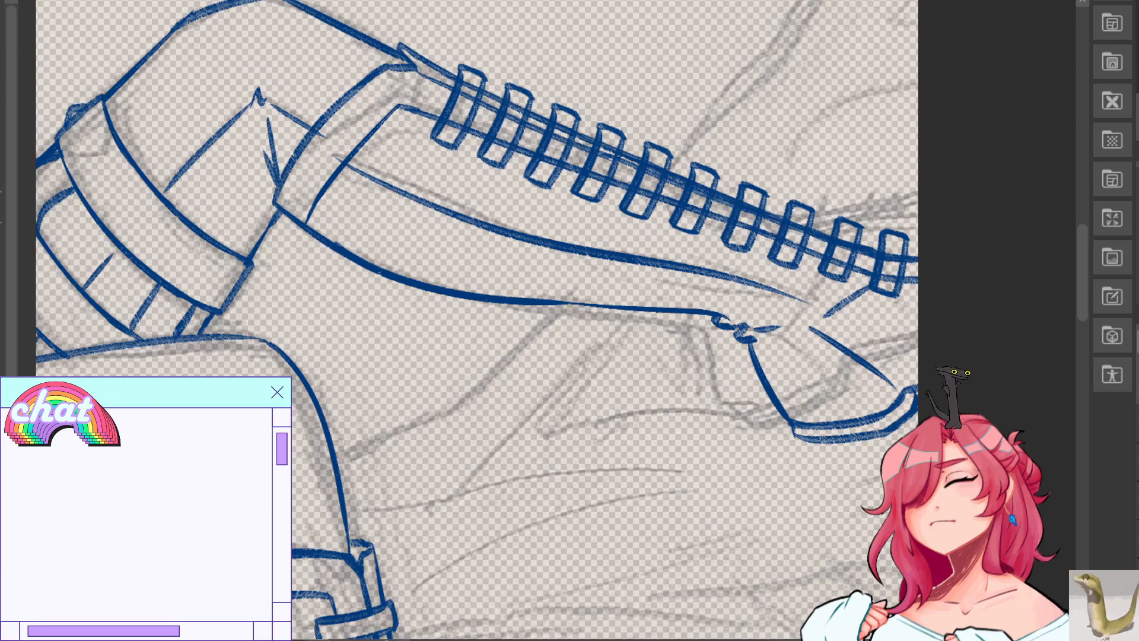
# Erase the upper ends of all the straps along the rear shin strip.
pyautogui.press('h')
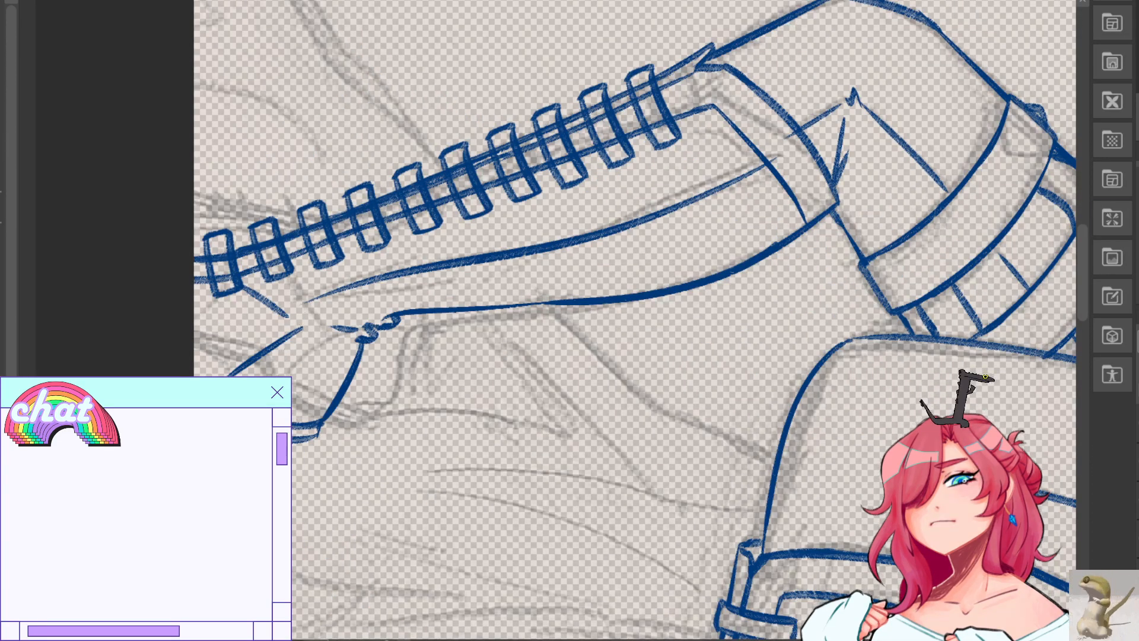
pyautogui.hotkey('ctrl', '+')
pyautogui.hotkey('ctrl', '+')
pyautogui.moveTo(771, 89); pyautogui.dragTo(723, 538)
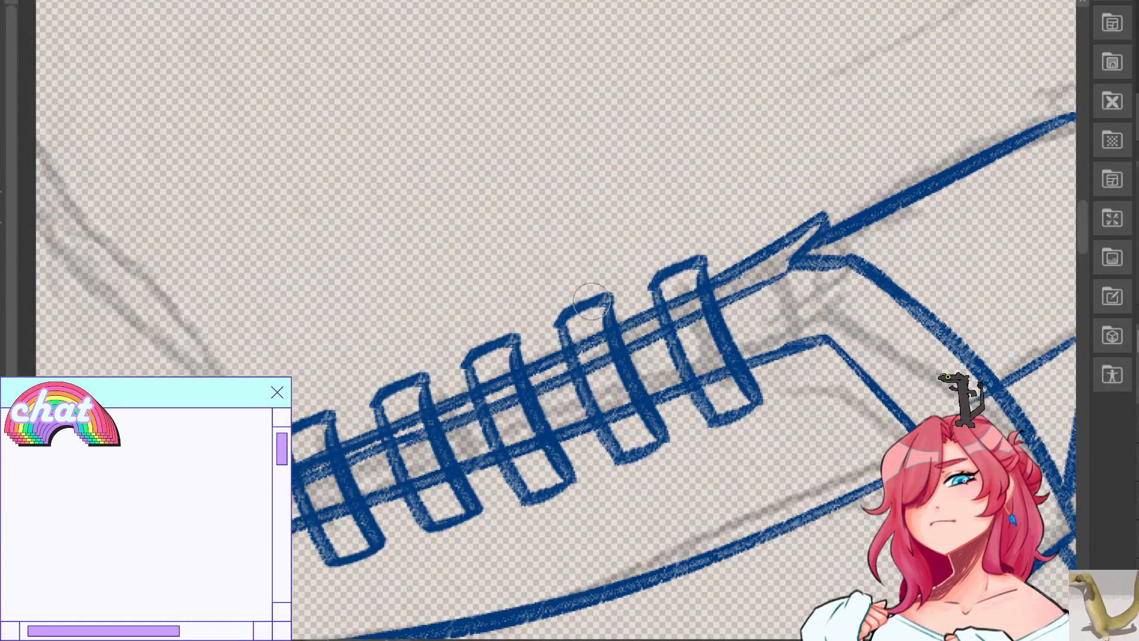
pyautogui.moveTo(595, 296)
pyautogui.mouseDown()
pyautogui.moveTo(557, 323)
pyautogui.moveTo(655, 280)
pyautogui.moveTo(412, 383)
pyautogui.moveTo(432, 375)
pyautogui.moveTo(384, 375)
pyautogui.mouseUp()
pyautogui.press('h')
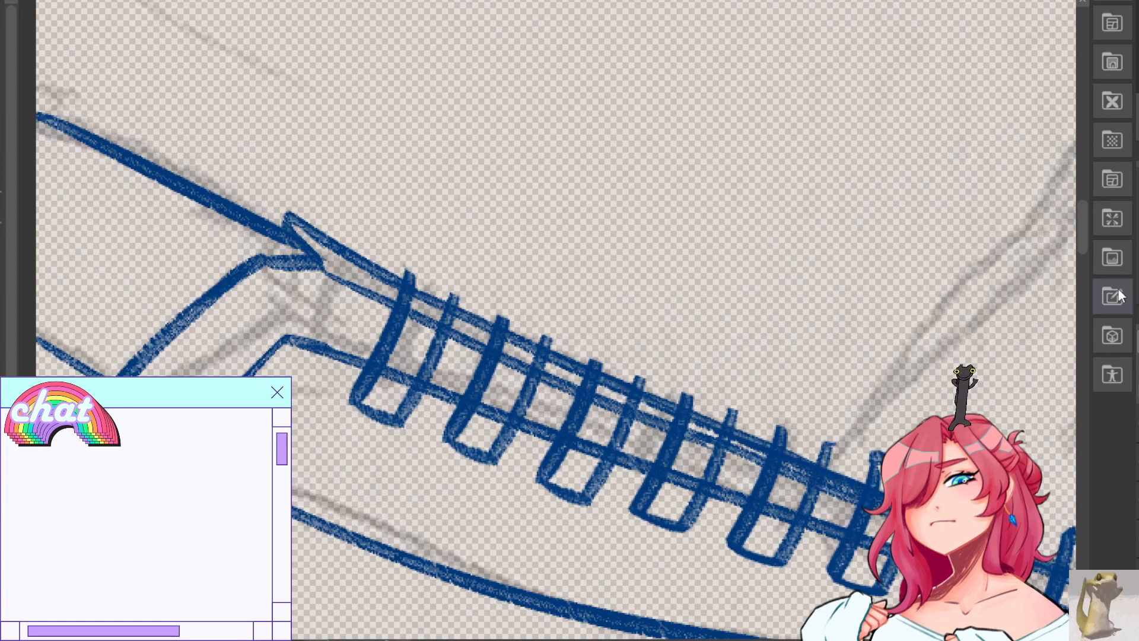
pyautogui.moveTo(958, 483)
pyautogui.mouseDown()
pyautogui.moveTo(427, 72)
pyautogui.moveTo(249, 169)
pyautogui.moveTo(605, 207)
pyautogui.moveTo(513, 158)
pyautogui.moveTo(801, 268)
pyautogui.moveTo(890, 289)
pyautogui.moveTo(935, 279)
pyautogui.mouseUp()
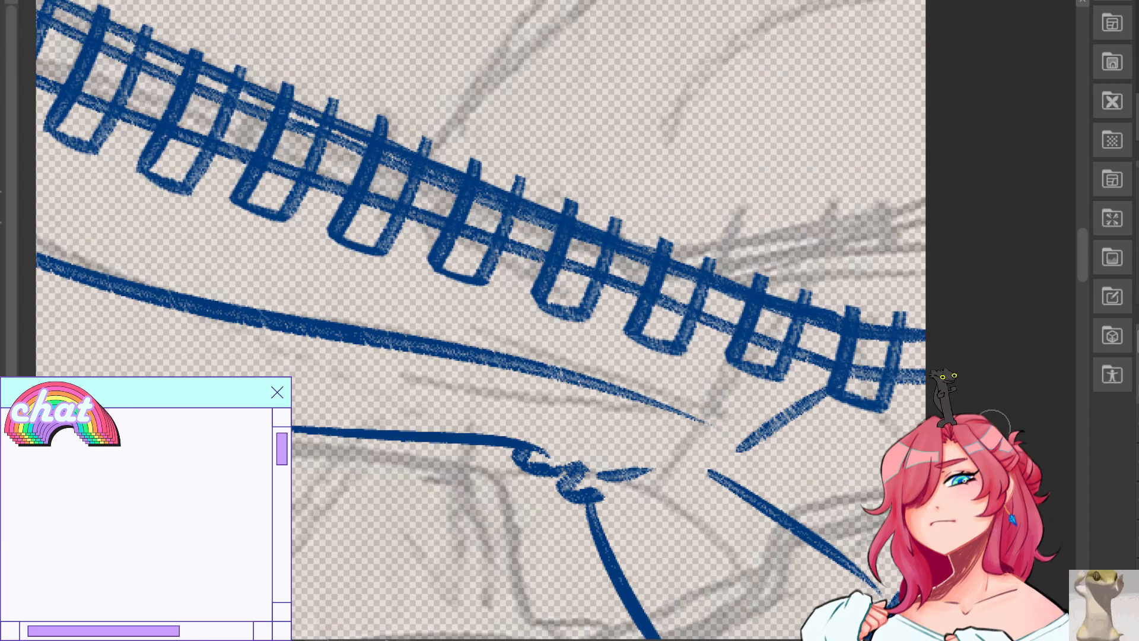
pyautogui.moveTo(682, 267); pyautogui.dragTo(858, 356)
# Erase the lower ends of the four straps in the middle-to-lower part of the rear shin.
pyautogui.scroll(-1, 556, 321)
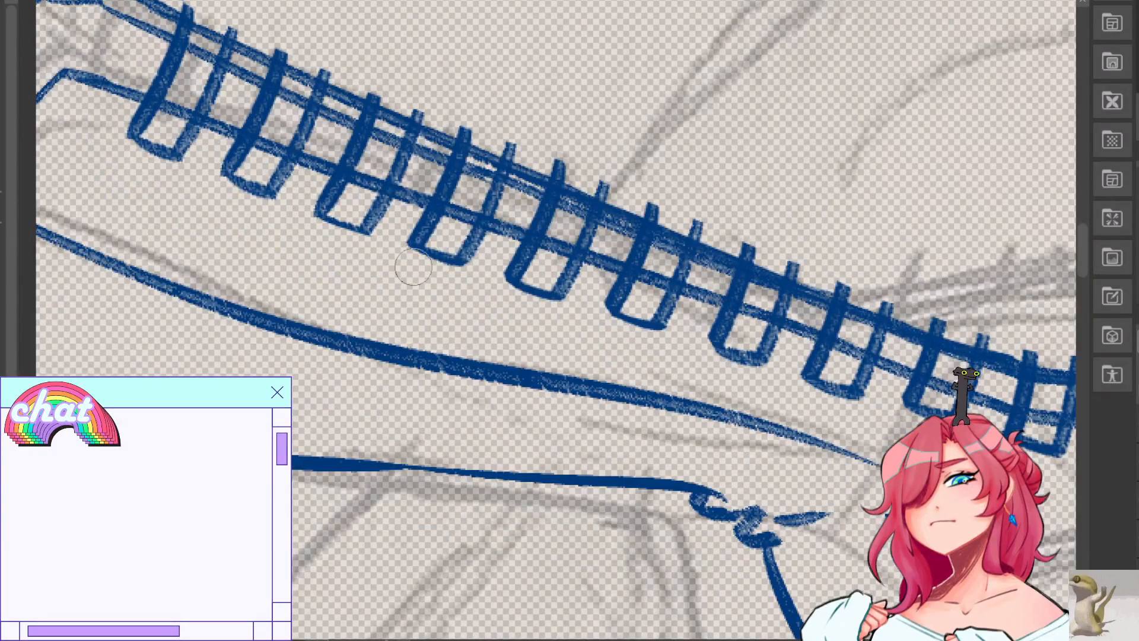
pyautogui.moveTo(688, 353); pyautogui.dragTo(779, 375)
pyautogui.moveTo(587, 320); pyautogui.dragTo(670, 344)
pyautogui.moveTo(494, 285); pyautogui.dragTo(569, 315)
pyautogui.moveTo(791, 382)
pyautogui.mouseDown()
pyautogui.moveTo(860, 406)
pyautogui.moveTo(805, 386)
pyautogui.mouseUp()
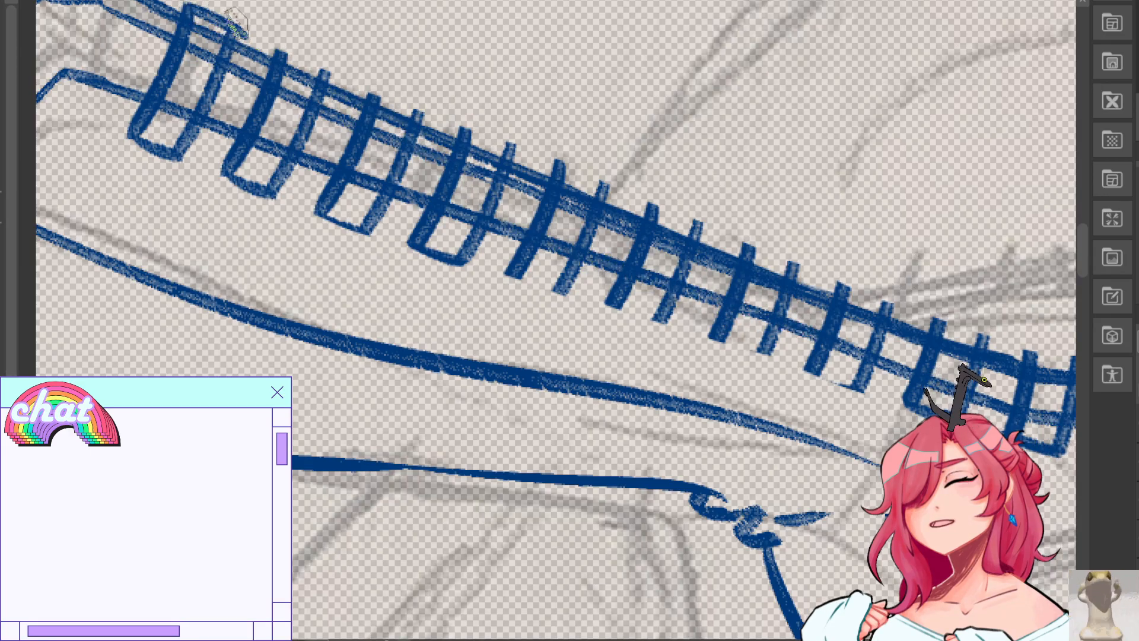
# Redraw the upper ends of the rear shin's straps as short curved caps, from the knee down to the ankle.
pyautogui.hotkey('ctrl', 'z')
pyautogui.moveTo(188, 12)
pyautogui.mouseDown()
pyautogui.moveTo(397, 108)
pyautogui.moveTo(495, 101)
pyautogui.moveTo(474, 129)
pyautogui.moveTo(509, 150)
pyautogui.moveTo(570, 152)
pyautogui.moveTo(557, 169)
pyautogui.moveTo(703, 227)
pyautogui.moveTo(589, 153)
pyautogui.moveTo(690, 216)
pyautogui.moveTo(657, 200)
pyautogui.moveTo(661, 216)
pyautogui.moveTo(699, 230)
pyautogui.moveTo(650, 208)
pyautogui.moveTo(785, 269)
pyautogui.moveTo(831, 269)
pyautogui.moveTo(863, 295)
pyautogui.mouseUp()
pyautogui.hotkey('ctrl', 'z')
pyautogui.hotkey('ctrl', 'z')
pyautogui.hotkey('ctrl', 'z')
pyautogui.hotkey('ctrl', 'z')
pyautogui.hotkey('ctrl', 'z')
pyautogui.hotkey('ctrl', 'z')
pyautogui.hotkey('ctrl', 'z')
pyautogui.hotkey('ctrl', 'z')
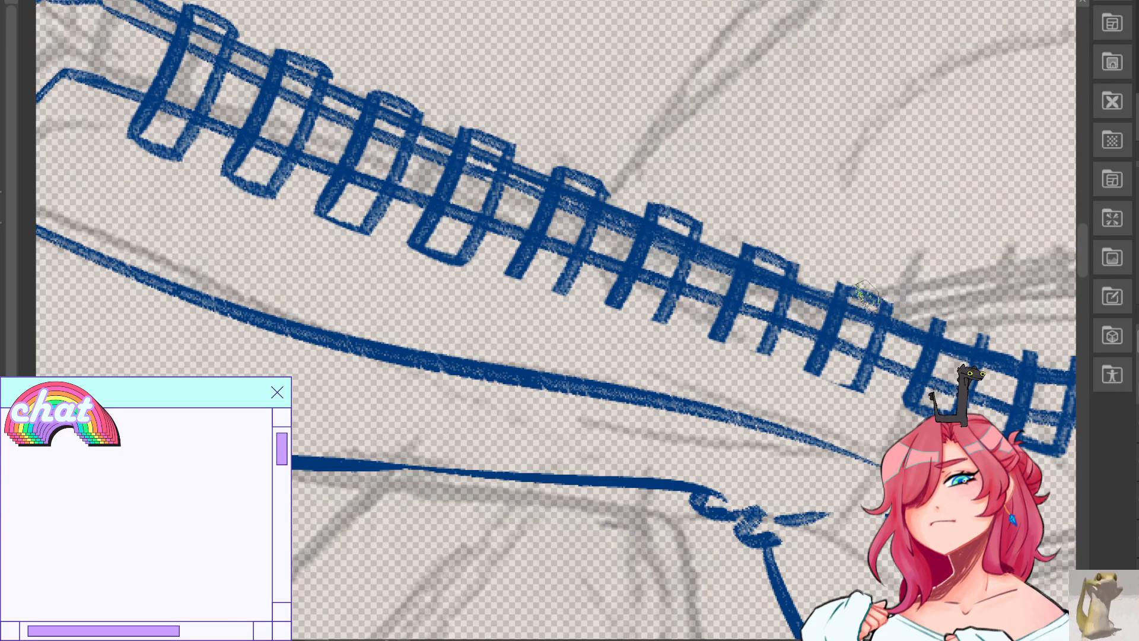
pyautogui.moveTo(1030, 353); pyautogui.dragTo(1072, 361)
pyautogui.hotkey('ctrl', 'z')
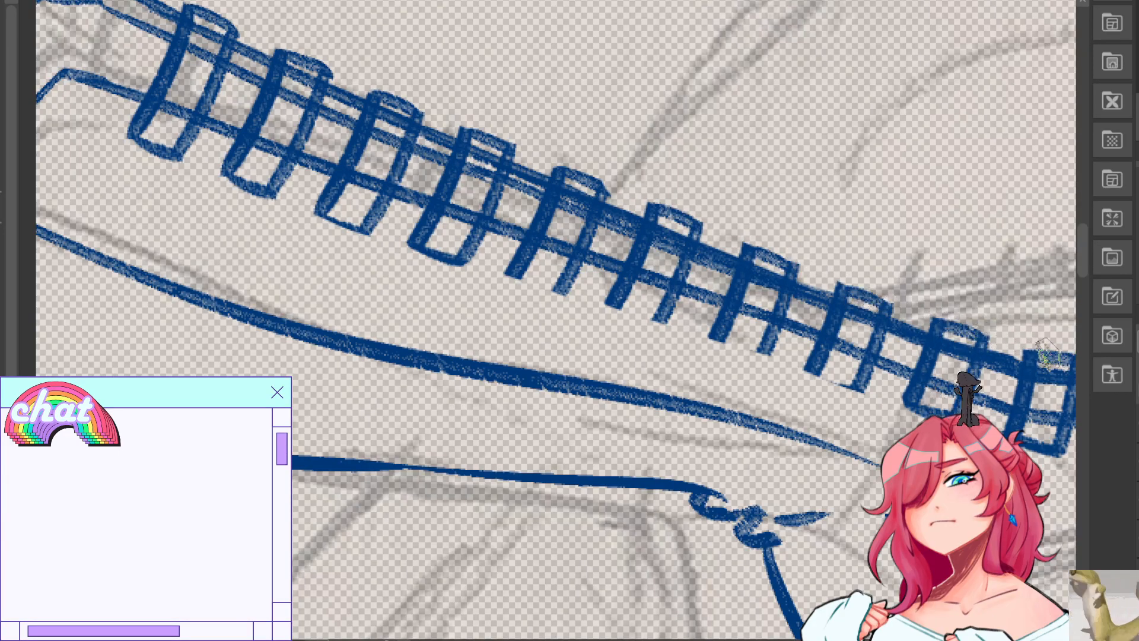
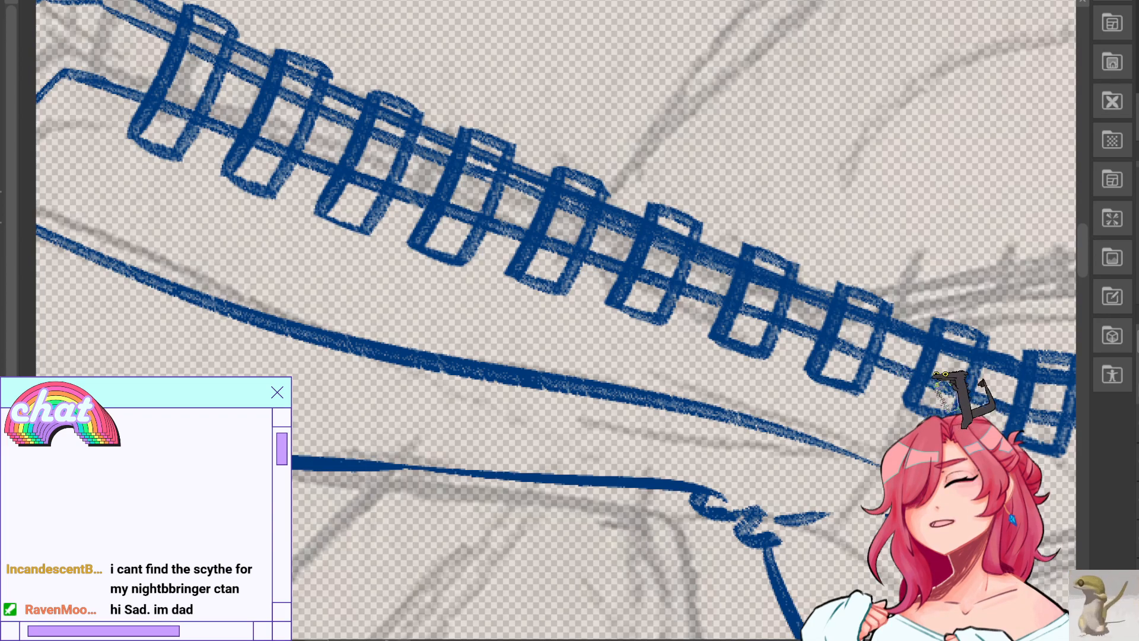
# Transform the rear shin's row of straps, nudging it towards the knee and rotating it slightly, and apply the transform.
pyautogui.press('h')
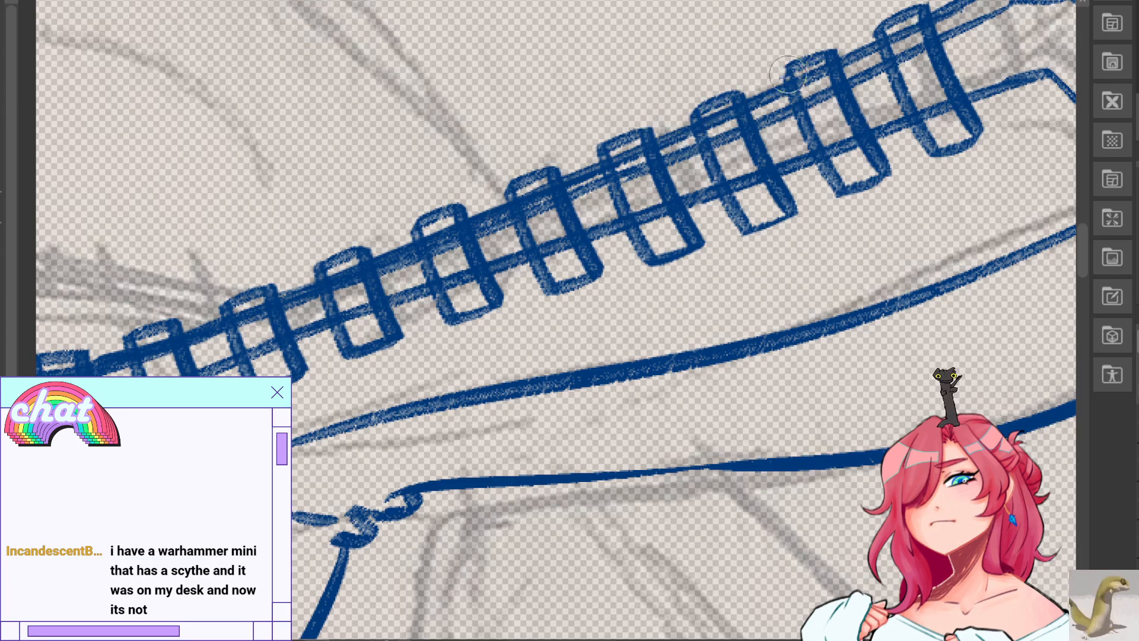
pyautogui.moveTo(652, 207)
pyautogui.mouseDown()
pyautogui.moveTo(706, 472)
pyautogui.moveTo(472, 434)
pyautogui.moveTo(342, 479)
pyautogui.moveTo(341, 519)
pyautogui.mouseUp()
pyautogui.press('h')
pyautogui.moveTo(682, 581); pyautogui.dragTo(768, 47)
pyautogui.moveTo(297, 528)
pyautogui.mouseDown()
pyautogui.moveTo(1014, 308)
pyautogui.moveTo(618, 134)
pyautogui.moveTo(483, 44)
pyautogui.moveTo(211, 629)
pyautogui.mouseUp()
pyautogui.moveTo(653, 297)
pyautogui.mouseDown()
pyautogui.moveTo(521, 343)
pyautogui.moveTo(341, 256)
pyautogui.moveTo(341, 297)
pyautogui.mouseUp()
pyautogui.hotkey('ctrl', 't')
pyautogui.moveTo(492, 217); pyautogui.dragTo(464, 193)
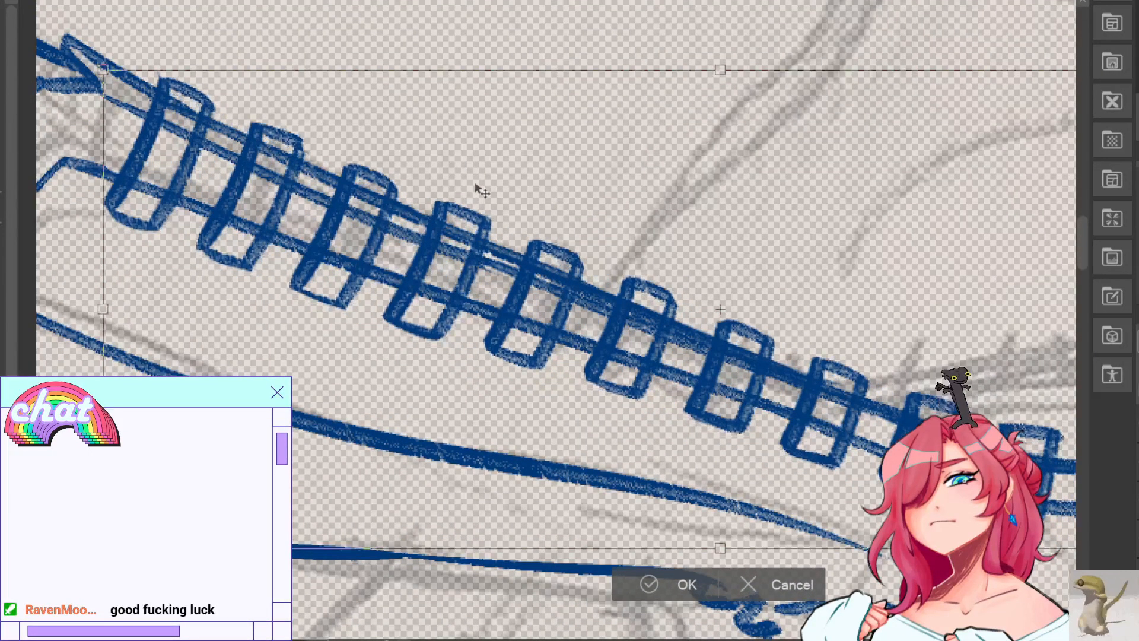
pyautogui.moveTo(1028, 30); pyautogui.dragTo(1029, 35)
pyautogui.moveTo(942, 195); pyautogui.dragTo(947, 202)
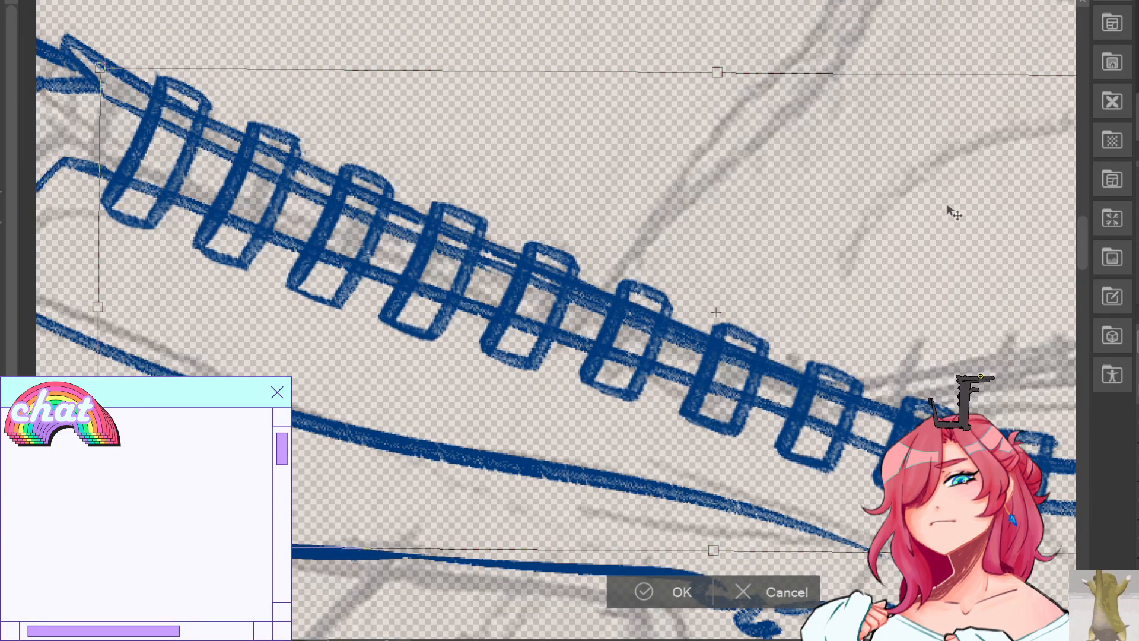
pyautogui.click(653, 591)
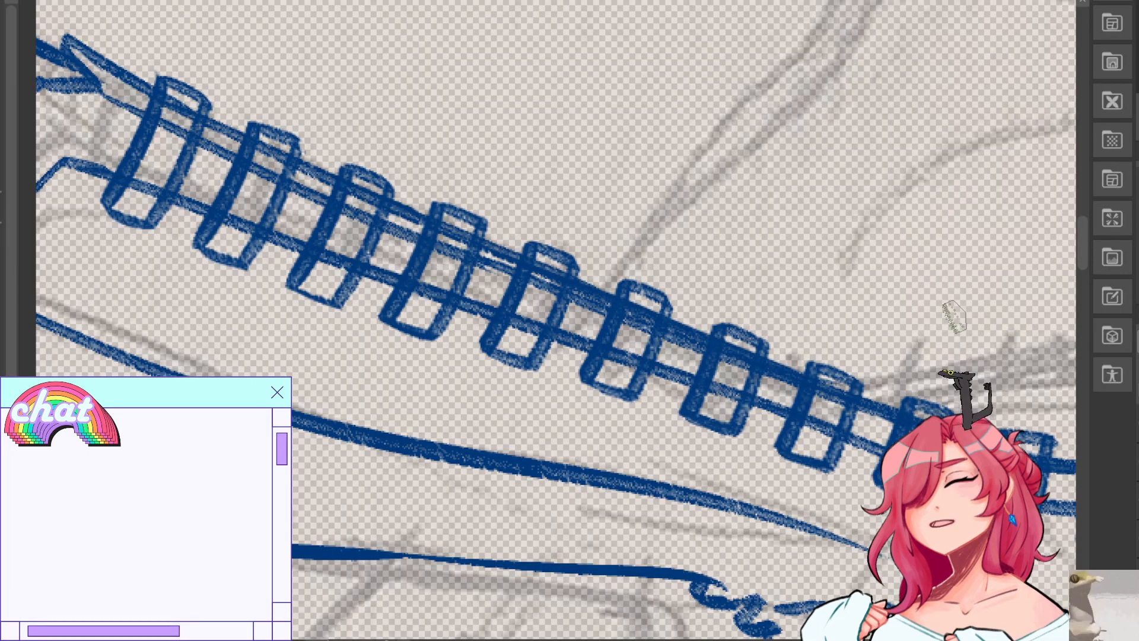
# Draw the upper caps of the last two straps near the rear ankle and close the lower end of the outermost one.
pyautogui.moveTo(961, 356)
pyautogui.mouseDown()
pyautogui.moveTo(784, 402)
pyautogui.moveTo(563, 312)
pyautogui.moveTo(606, 356)
pyautogui.mouseUp()
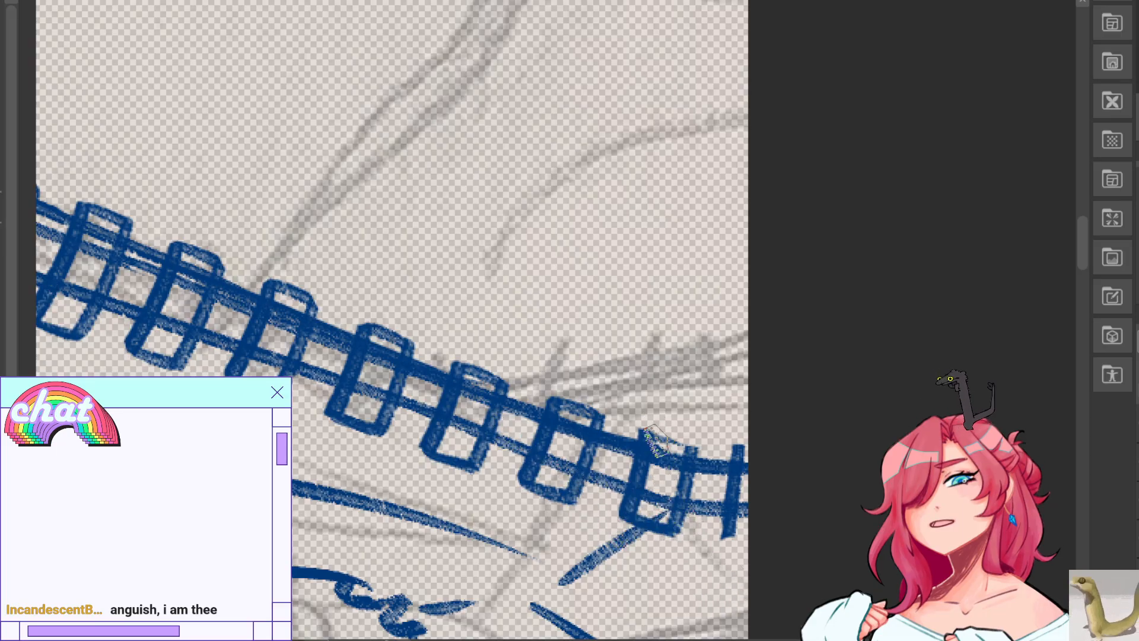
pyautogui.moveTo(647, 437)
pyautogui.mouseDown()
pyautogui.moveTo(754, 446)
pyautogui.moveTo(740, 451)
pyautogui.moveTo(764, 460)
pyautogui.mouseUp()
pyautogui.moveTo(726, 533); pyautogui.dragTo(753, 545)
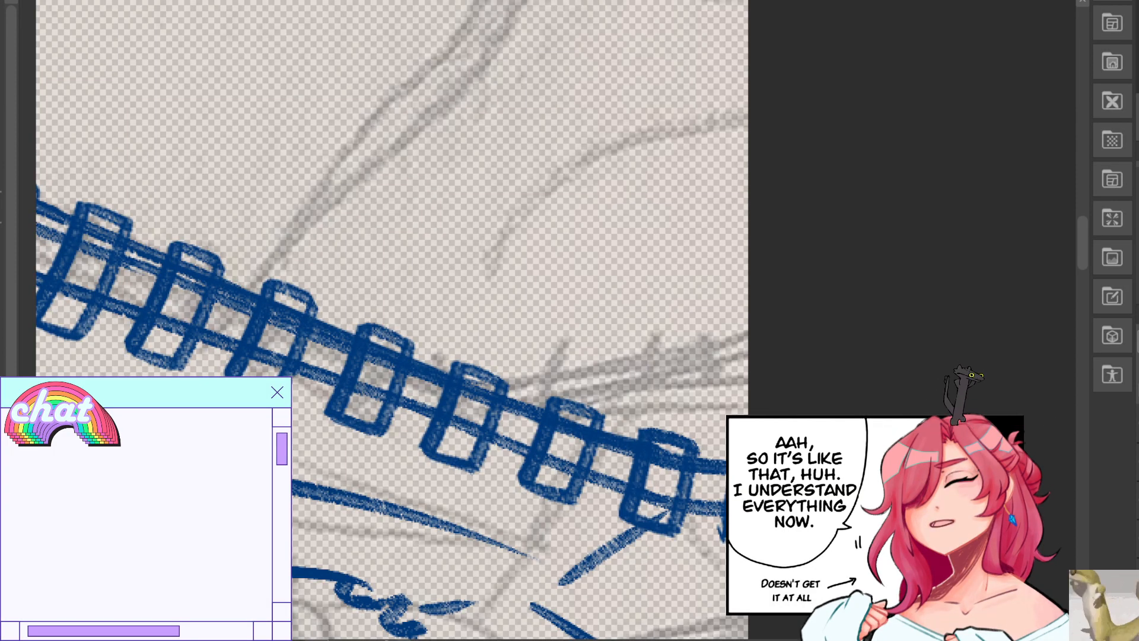
# Erase the shin strip's lines inside each strap of the rear boot, from the ankle up to the knee.
pyautogui.moveTo(657, 455)
pyautogui.mouseDown()
pyautogui.moveTo(659, 503)
pyautogui.moveTo(671, 469)
pyautogui.mouseUp()
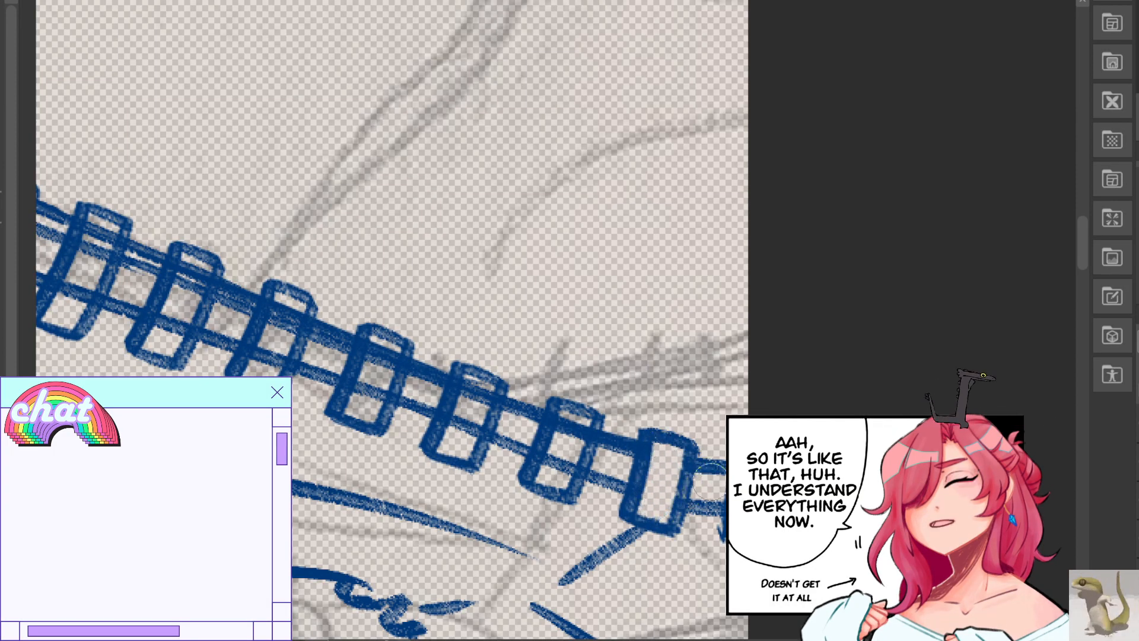
pyautogui.moveTo(579, 418)
pyautogui.mouseDown()
pyautogui.moveTo(558, 464)
pyautogui.moveTo(572, 428)
pyautogui.mouseUp()
pyautogui.moveTo(459, 392)
pyautogui.mouseDown()
pyautogui.moveTo(461, 433)
pyautogui.moveTo(468, 409)
pyautogui.mouseUp()
pyautogui.moveTo(386, 335)
pyautogui.mouseDown()
pyautogui.moveTo(369, 379)
pyautogui.moveTo(393, 331)
pyautogui.moveTo(917, 57)
pyautogui.moveTo(794, 420)
pyautogui.moveTo(836, 463)
pyautogui.mouseUp()
pyautogui.moveTo(264, 239)
pyautogui.mouseDown()
pyautogui.moveTo(227, 327)
pyautogui.moveTo(232, 309)
pyautogui.moveTo(239, 332)
pyautogui.moveTo(242, 307)
pyautogui.mouseUp()
pyautogui.moveTo(360, 280)
pyautogui.mouseDown()
pyautogui.moveTo(345, 315)
pyautogui.moveTo(363, 286)
pyautogui.moveTo(442, 317)
pyautogui.moveTo(418, 385)
pyautogui.moveTo(450, 320)
pyautogui.moveTo(552, 356)
pyautogui.moveTo(534, 415)
pyautogui.moveTo(617, 444)
pyautogui.moveTo(635, 415)
pyautogui.mouseUp()
pyautogui.moveTo(719, 448)
pyautogui.mouseDown()
pyautogui.moveTo(709, 480)
pyautogui.moveTo(719, 454)
pyautogui.mouseUp()
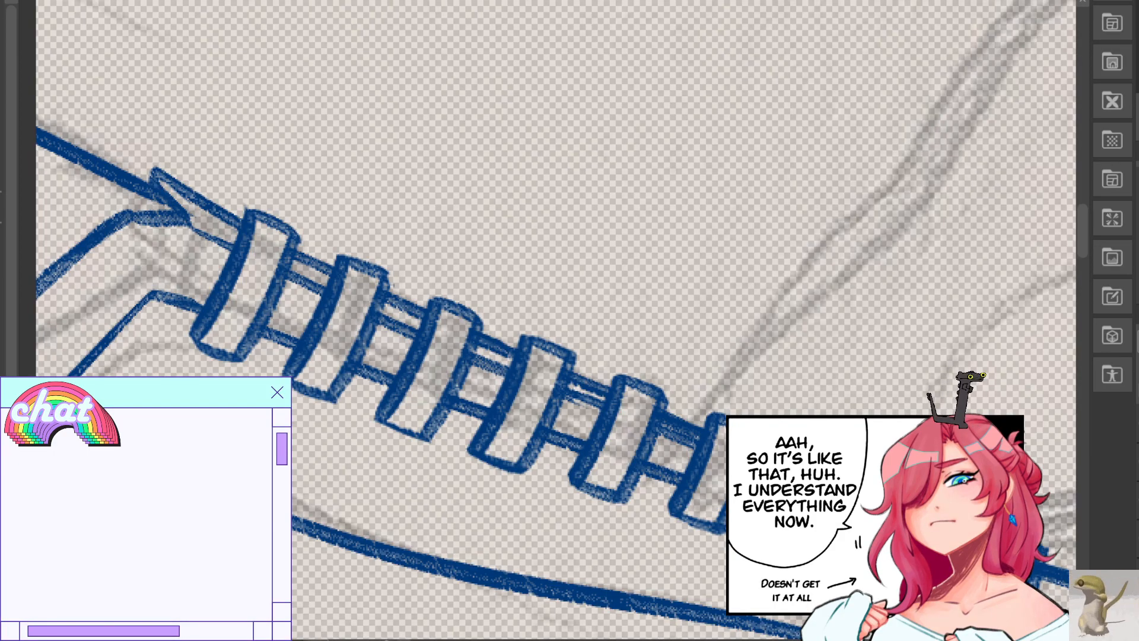
# Review the whole figure's line art, comparing the legs, arms, cape and head with the grey sketch.
pyautogui.hotkey('ctrl', '0')
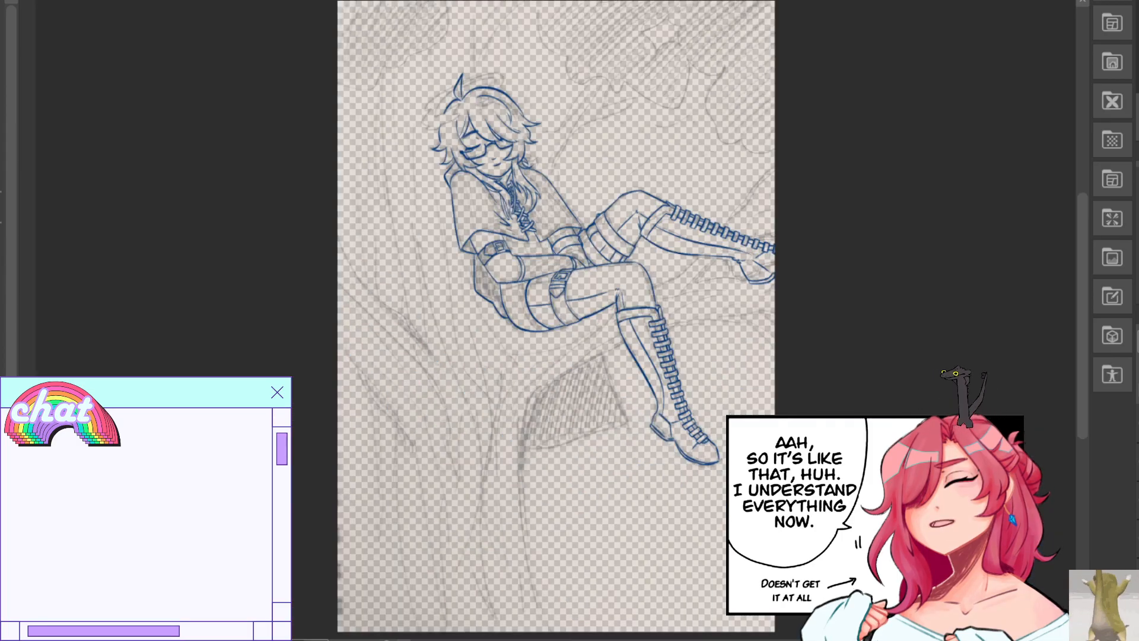
pyautogui.hotkey('ctrl', '+')
pyautogui.hotkey('ctrl', '+')
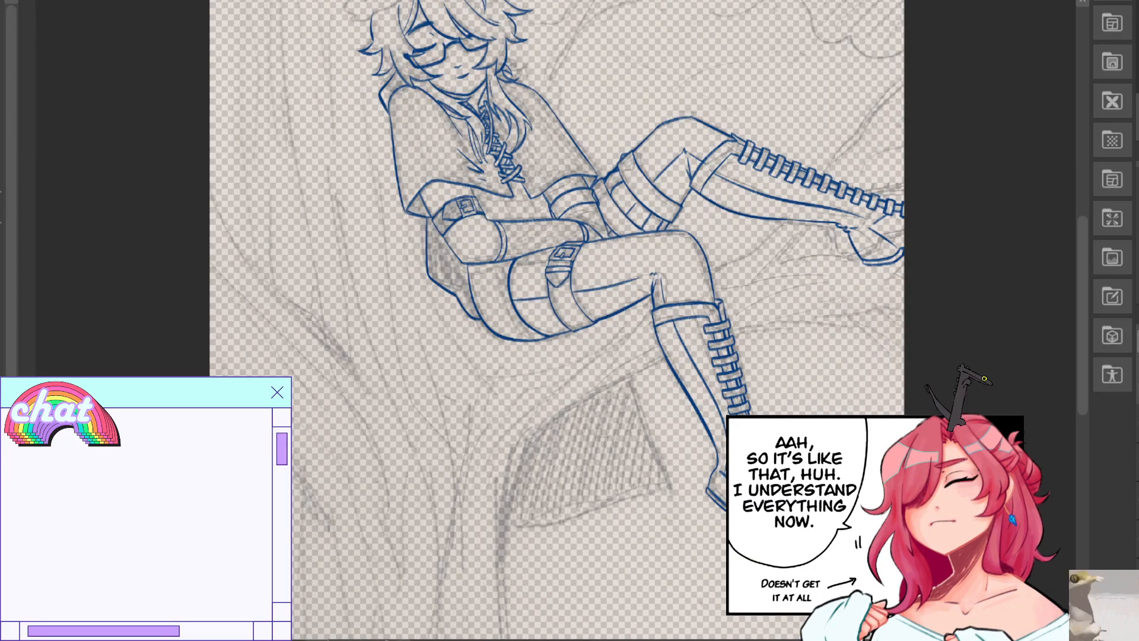
pyautogui.moveTo(558, 267); pyautogui.dragTo(535, 373)
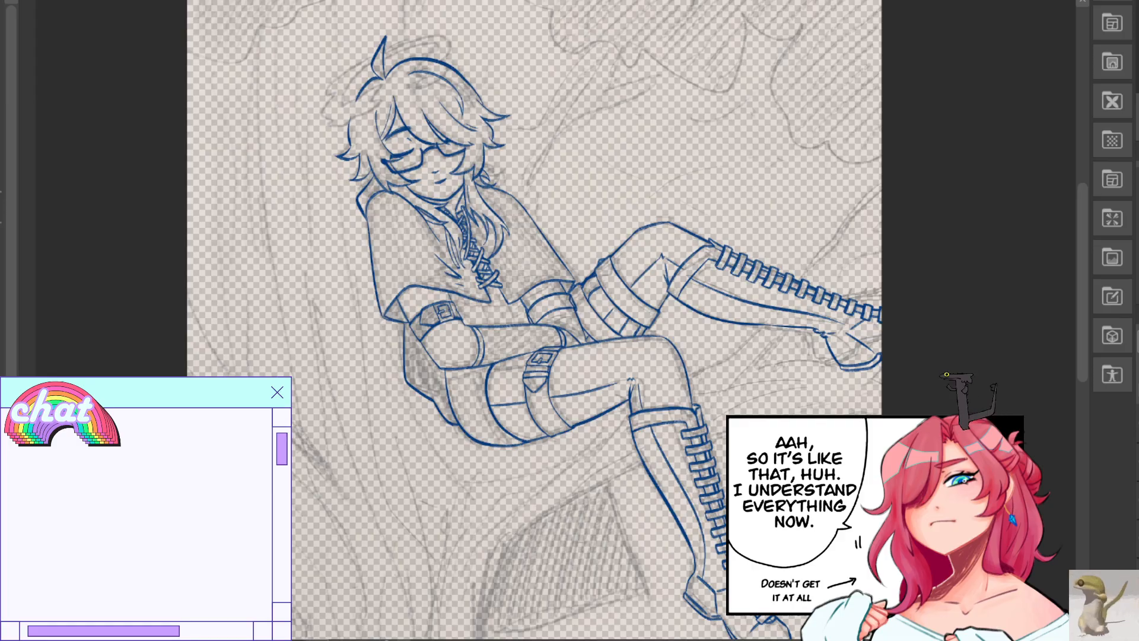
pyautogui.hotkey('ctrl', '+')
pyautogui.moveTo(557, 320); pyautogui.dragTo(167, 163)
pyautogui.moveTo(332, 533); pyautogui.dragTo(467, 191)
pyautogui.moveTo(467, 125); pyautogui.dragTo(780, 553)
pyautogui.moveTo(427, 107); pyautogui.dragTo(448, 540)
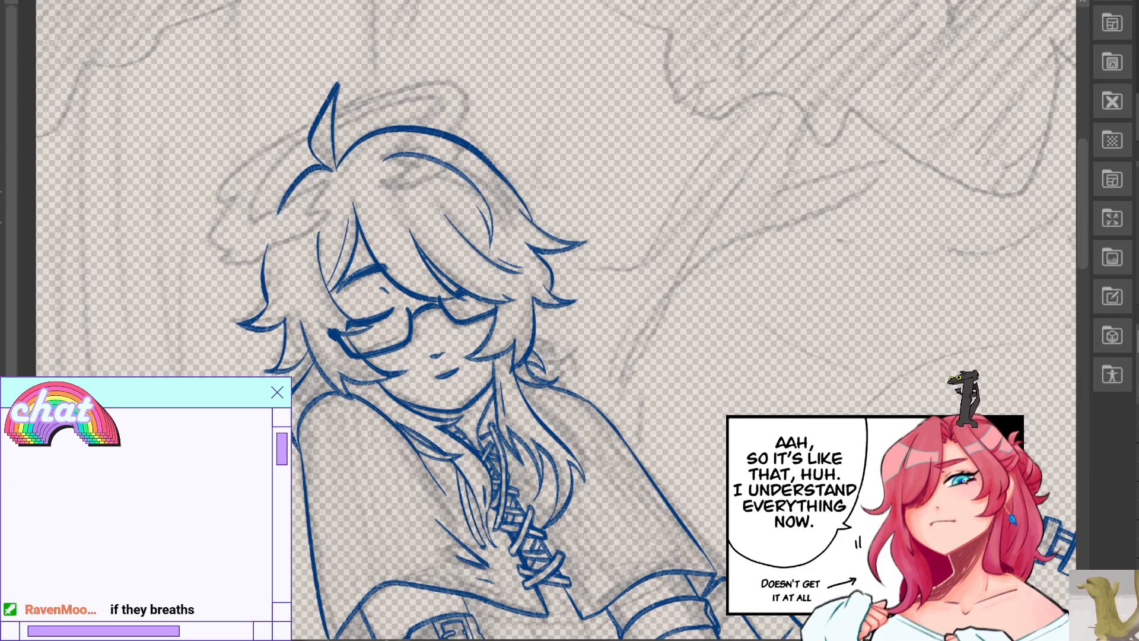
pyautogui.moveTo(712, 237)
pyautogui.mouseDown()
pyautogui.moveTo(577, 286)
pyautogui.moveTo(469, 529)
pyautogui.moveTo(787, 312)
pyautogui.moveTo(753, 241)
pyautogui.moveTo(676, 314)
pyautogui.moveTo(832, 341)
pyautogui.mouseUp()
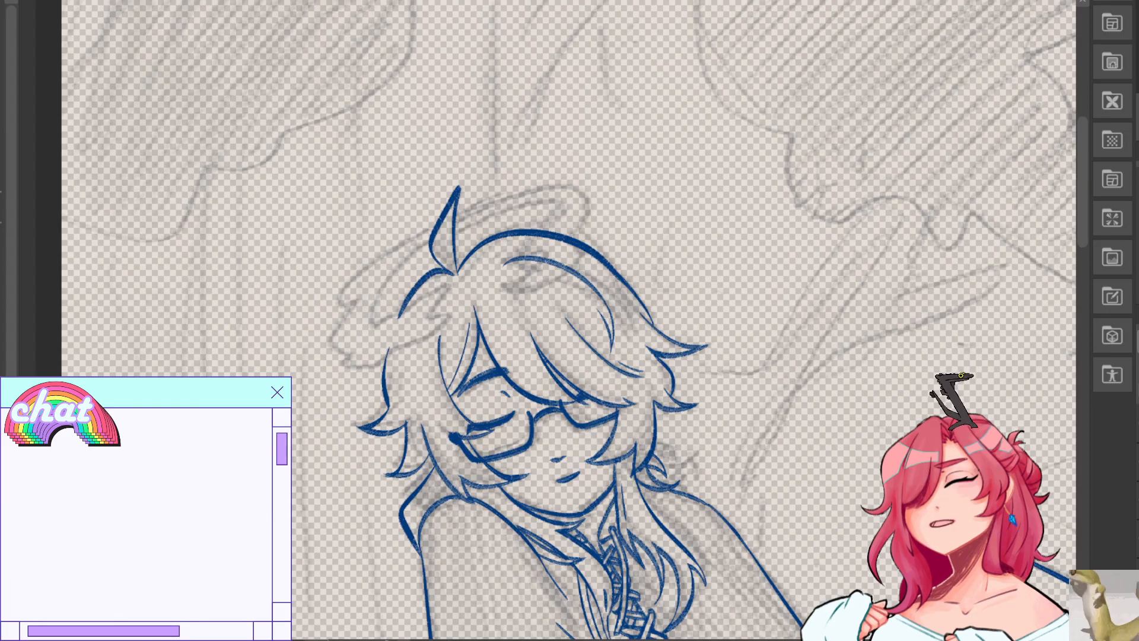
# Draw short vertical torso lines in the gap between the cape's hem and the forearm.
pyautogui.moveTo(570, 356); pyautogui.dragTo(494, 160)
pyautogui.moveTo(645, 559); pyautogui.dragTo(637, 322)
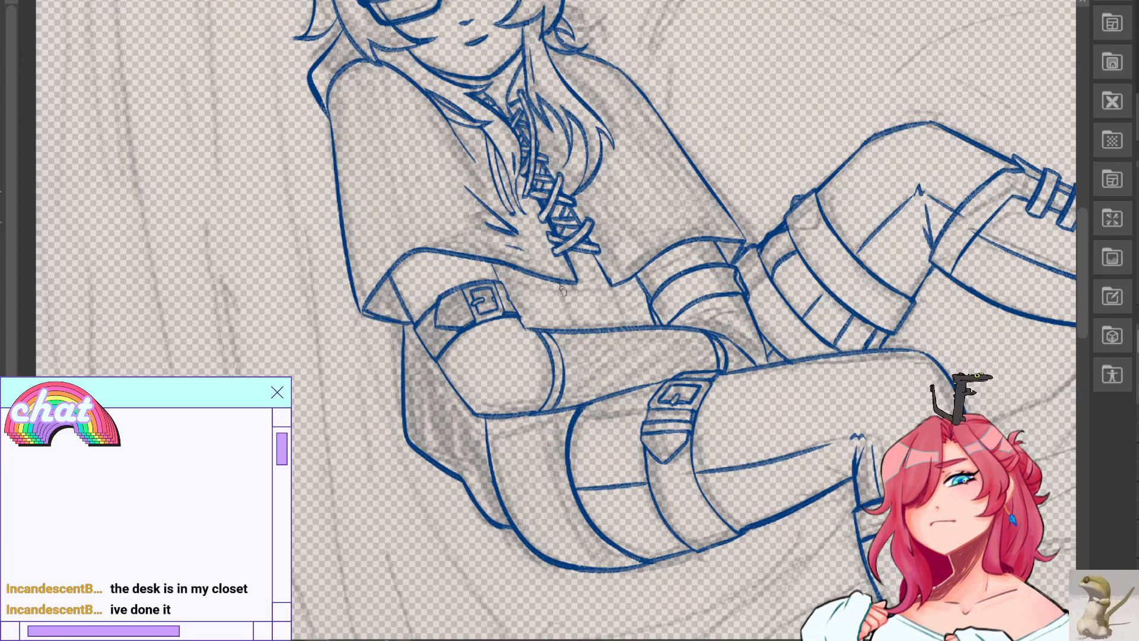
pyautogui.moveTo(610, 285); pyautogui.dragTo(630, 330)
pyautogui.hotkey('ctrl', 'z')
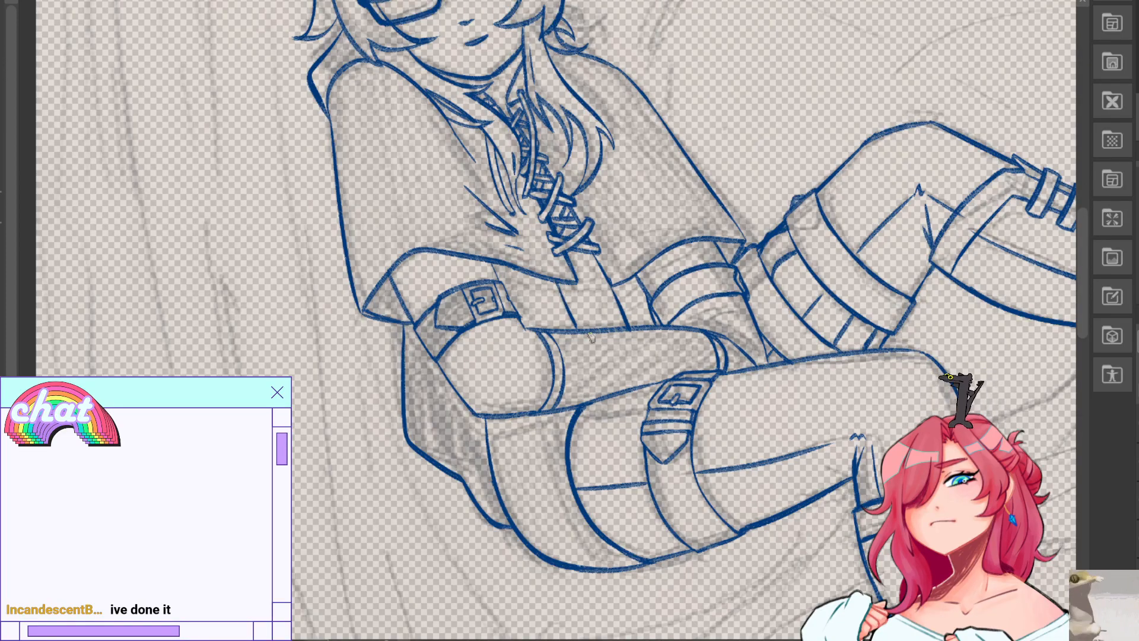
# Try out strokes for the lower edge and inner fold of the jagged flap beside the upright hair lock.
pyautogui.moveTo(590, 336)
pyautogui.mouseDown()
pyautogui.moveTo(500, 532)
pyautogui.moveTo(456, 578)
pyautogui.moveTo(534, 279)
pyautogui.moveTo(485, 381)
pyautogui.moveTo(467, 370)
pyautogui.moveTo(416, 444)
pyautogui.moveTo(402, 406)
pyautogui.moveTo(408, 458)
pyautogui.moveTo(408, 357)
pyautogui.moveTo(363, 509)
pyautogui.moveTo(478, 464)
pyautogui.moveTo(528, 308)
pyautogui.moveTo(409, 389)
pyautogui.moveTo(320, 553)
pyautogui.moveTo(318, 523)
pyautogui.moveTo(316, 565)
pyautogui.mouseUp()
pyautogui.moveTo(316, 487)
pyautogui.mouseDown()
pyautogui.moveTo(505, 620)
pyautogui.moveTo(645, 636)
pyautogui.moveTo(648, 577)
pyautogui.mouseUp()
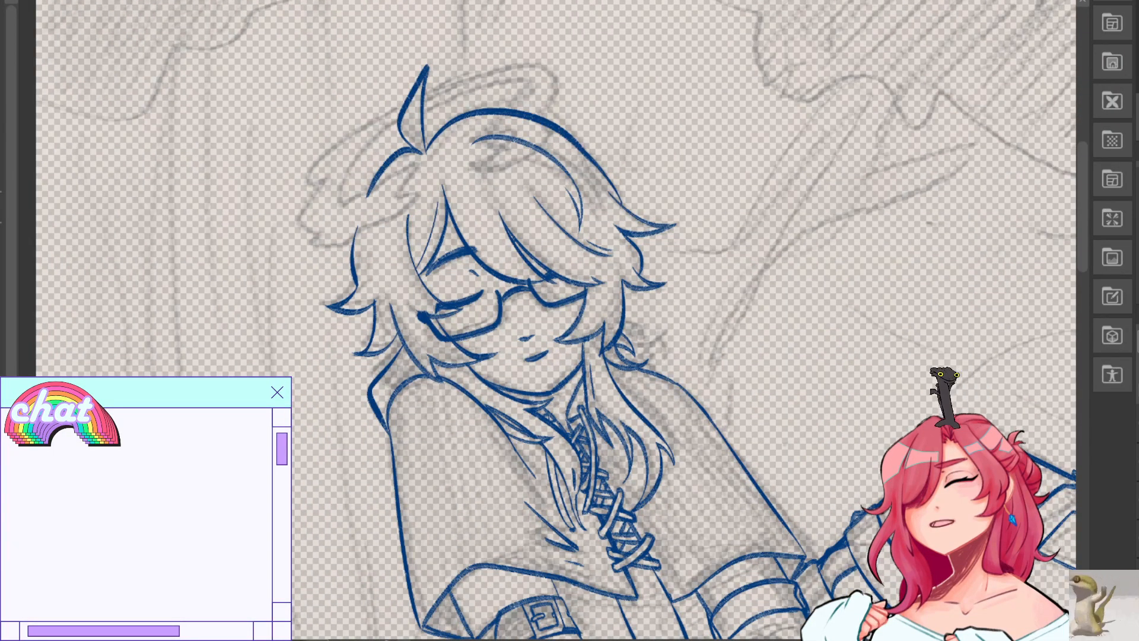
pyautogui.hotkey('ctrl', '+')
pyautogui.moveTo(522, 196); pyautogui.dragTo(617, 430)
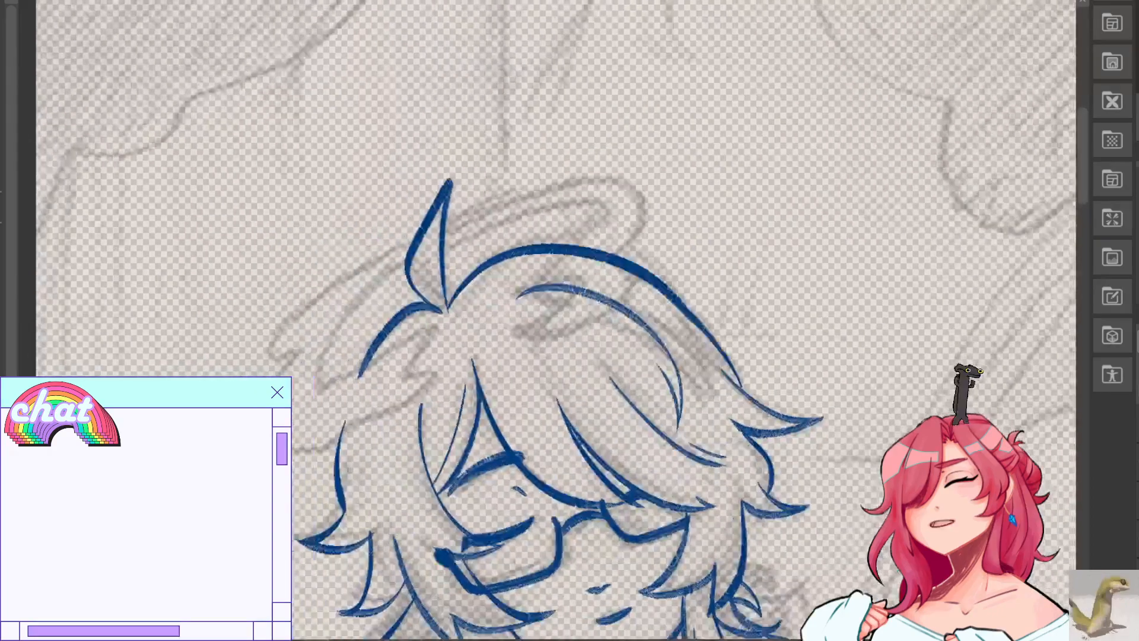
pyautogui.moveTo(382, 376); pyautogui.dragTo(425, 440)
pyautogui.moveTo(361, 462); pyautogui.dragTo(481, 380)
pyautogui.hotkey('ctrl', 'z')
pyautogui.moveTo(382, 430); pyautogui.dragTo(481, 380)
pyautogui.hotkey('ctrl', 'z')
pyautogui.moveTo(359, 463)
pyautogui.mouseDown()
pyautogui.moveTo(487, 390)
pyautogui.moveTo(442, 450)
pyautogui.mouseUp()
pyautogui.hotkey('ctrl', 'z')
pyautogui.moveTo(486, 391)
pyautogui.mouseDown()
pyautogui.moveTo(433, 452)
pyautogui.moveTo(456, 447)
pyautogui.moveTo(430, 471)
pyautogui.moveTo(460, 458)
pyautogui.moveTo(449, 440)
pyautogui.moveTo(392, 489)
pyautogui.mouseUp()
pyautogui.hotkey('ctrl', 'z')
pyautogui.hotkey('ctrl', 'z')
pyautogui.hotkey('ctrl', 'z')
pyautogui.moveTo(441, 448)
pyautogui.mouseDown()
pyautogui.moveTo(462, 432)
pyautogui.moveTo(397, 491)
pyautogui.mouseUp()
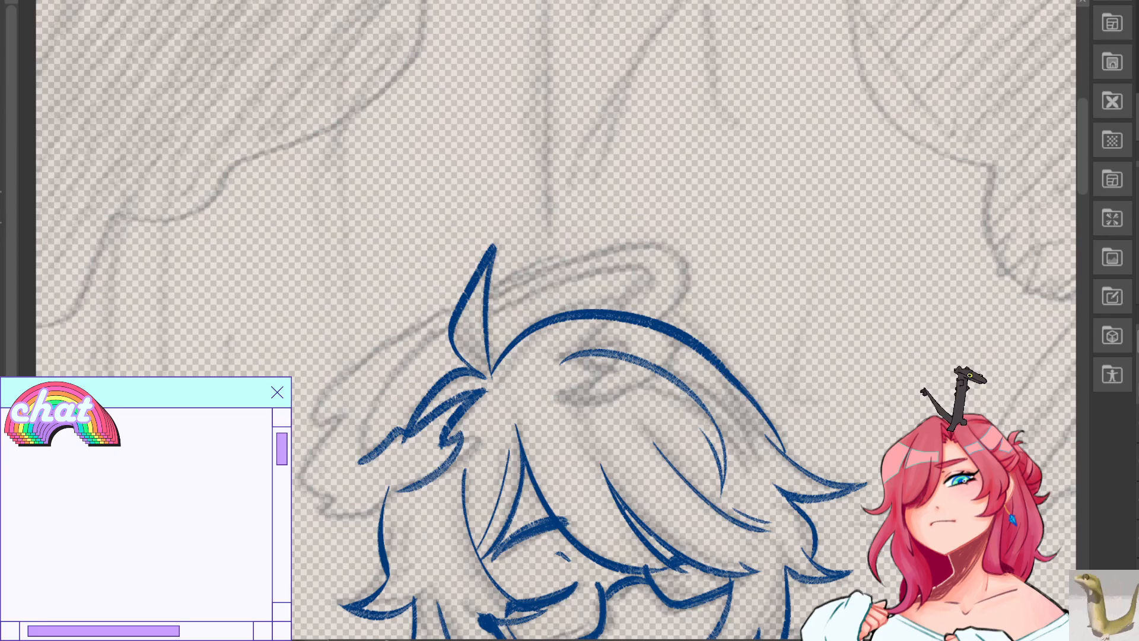
pyautogui.press('h')
pyautogui.hotkey('ctrl', 'z')
pyautogui.hotkey('ctrl', 'z')
pyautogui.hotkey('ctrl', 'z')
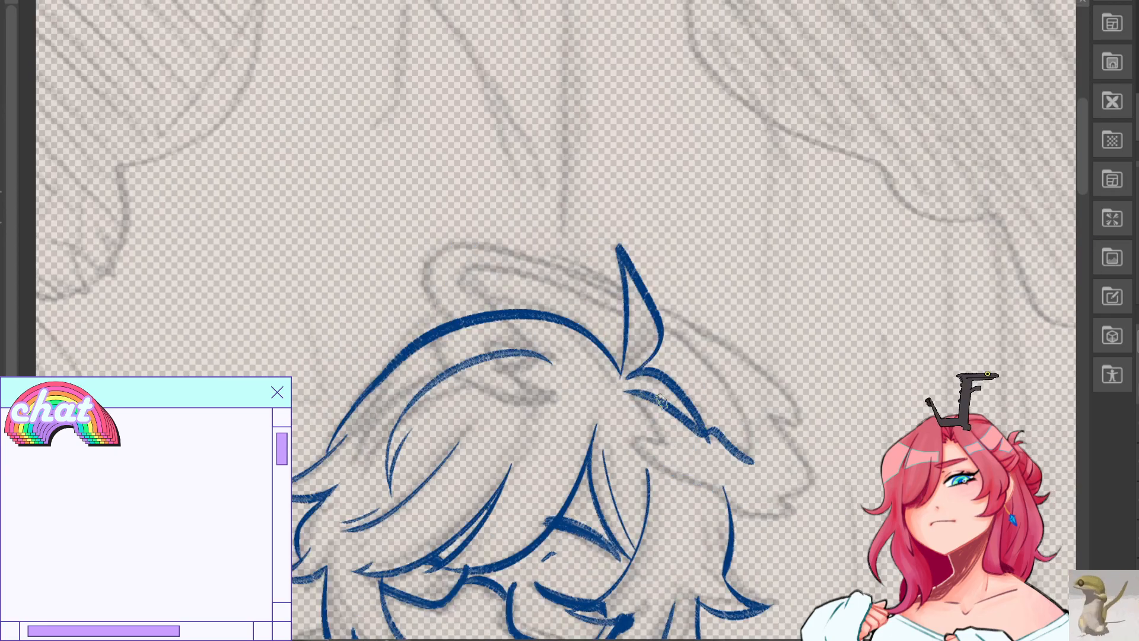
# Draw the flap's inner lower edge as a tapered stroke running from the base of the upright hair lock towards its tip.
pyautogui.moveTo(661, 445)
pyautogui.mouseDown()
pyautogui.moveTo(638, 401)
pyautogui.moveTo(696, 437)
pyautogui.mouseUp()
pyautogui.hotkey('ctrl', 'z')
pyautogui.hotkey('ctrl', 'z')
pyautogui.moveTo(625, 394); pyautogui.dragTo(747, 461)
pyautogui.hotkey('ctrl', 'z')
pyautogui.hotkey('ctrl', 'z')
pyautogui.hotkey('ctrl', 'z')
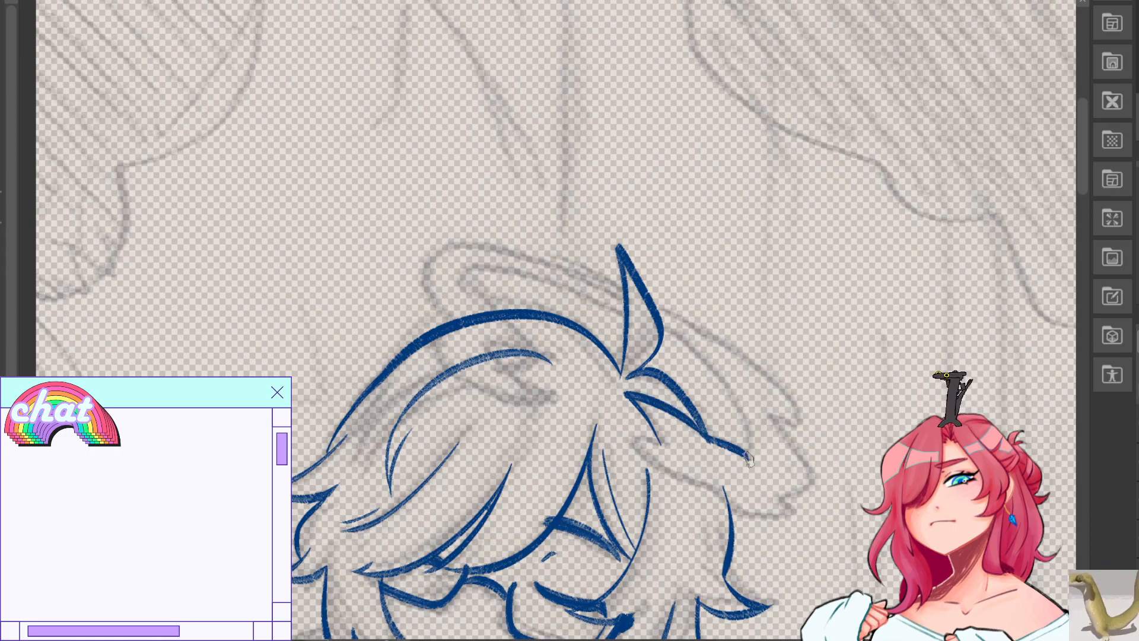
# Draw the small jagged fold at the flap's base and its underside outline out to the pointed lower tip.
pyautogui.moveTo(660, 450)
pyautogui.mouseDown()
pyautogui.moveTo(635, 431)
pyautogui.moveTo(674, 471)
pyautogui.moveTo(721, 484)
pyautogui.mouseUp()
pyautogui.hotkey('ctrl', 'z')
pyautogui.hotkey('ctrl', 'z')
pyautogui.moveTo(654, 458)
pyautogui.mouseDown()
pyautogui.moveTo(728, 482)
pyautogui.moveTo(770, 514)
pyautogui.moveTo(796, 514)
pyautogui.moveTo(781, 500)
pyautogui.mouseUp()
pyautogui.hotkey('ctrl', 'z')
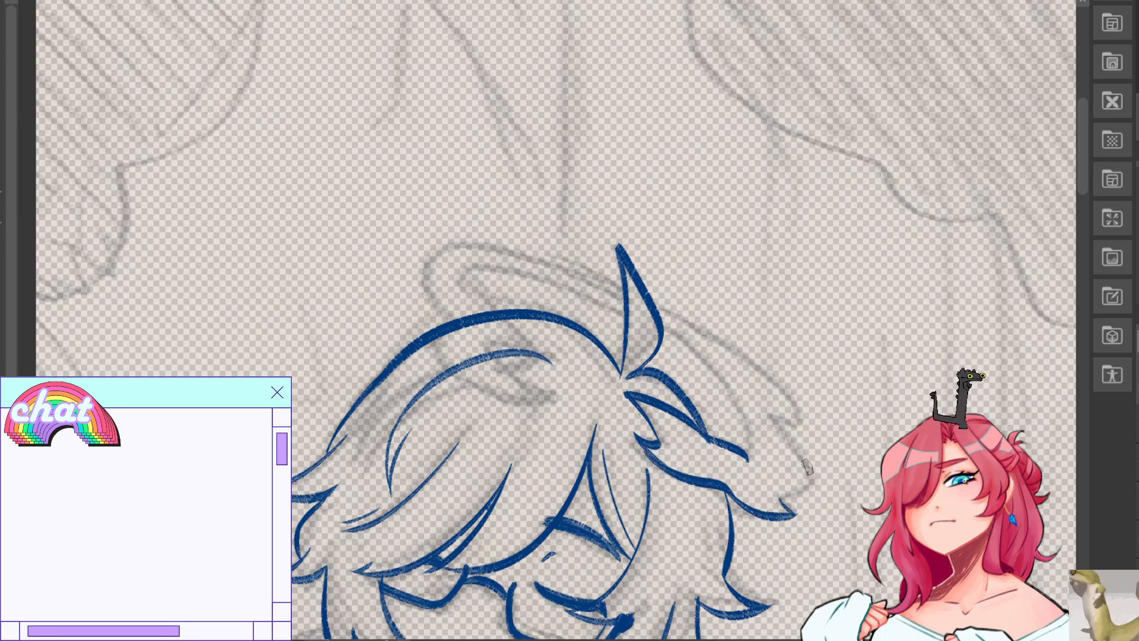
# Draw the flap's outer outline with its jagged tips and the long upper edge running back to the upright hair lock.
pyautogui.press('h')
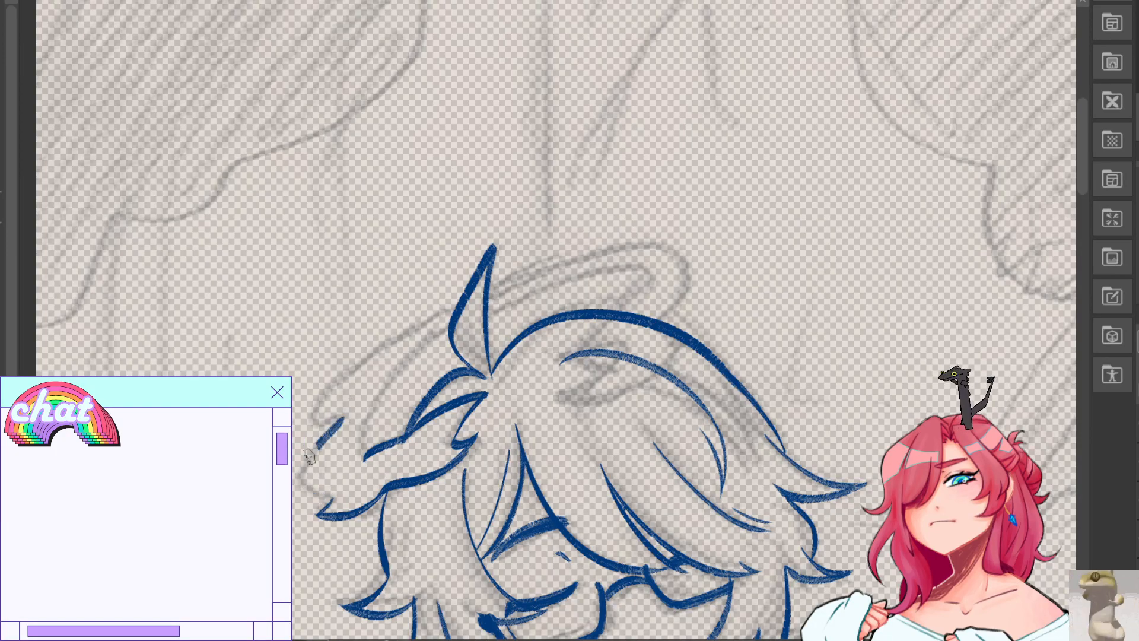
pyautogui.moveTo(309, 462); pyautogui.dragTo(335, 498)
pyautogui.hotkey('ctrl', 'z')
pyautogui.moveTo(344, 418); pyautogui.dragTo(334, 499)
pyautogui.hotkey('ctrl', 'z')
pyautogui.moveTo(342, 421)
pyautogui.mouseDown()
pyautogui.moveTo(334, 498)
pyautogui.moveTo(295, 476)
pyautogui.moveTo(339, 421)
pyautogui.mouseUp()
pyautogui.hotkey('ctrl', 'z')
pyautogui.hotkey('ctrl', 'z')
pyautogui.moveTo(333, 499)
pyautogui.mouseDown()
pyautogui.moveTo(341, 422)
pyautogui.moveTo(420, 325)
pyautogui.mouseUp()
pyautogui.hotkey('ctrl', 'z')
pyautogui.moveTo(302, 438); pyautogui.dragTo(414, 327)
pyautogui.hotkey('ctrl', 'z')
pyautogui.moveTo(308, 429); pyautogui.dragTo(414, 327)
pyautogui.hotkey('ctrl', 'z')
# Draw the notched inner contour line of the flap, following the outer outline down to the inner lower edge.
pyautogui.moveTo(343, 419)
pyautogui.mouseDown()
pyautogui.moveTo(315, 398)
pyautogui.moveTo(458, 323)
pyautogui.moveTo(428, 315)
pyautogui.moveTo(496, 298)
pyautogui.moveTo(480, 365)
pyautogui.moveTo(454, 392)
pyautogui.moveTo(448, 337)
pyautogui.moveTo(424, 332)
pyautogui.moveTo(369, 382)
pyautogui.moveTo(381, 402)
pyautogui.moveTo(374, 390)
pyautogui.moveTo(360, 444)
pyautogui.mouseUp()
pyautogui.hotkey('ctrl', 'z')
pyautogui.hotkey('ctrl', 'z')
pyautogui.moveTo(373, 388); pyautogui.dragTo(363, 459)
pyautogui.hotkey('ctrl', 'z')
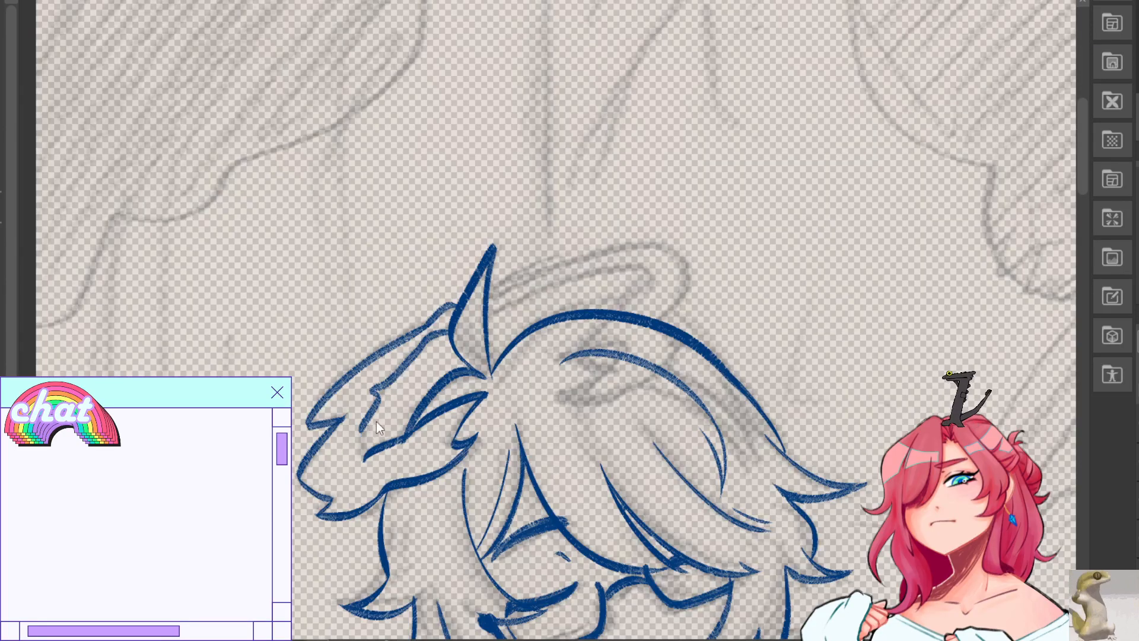
pyautogui.hotkey('ctrl', 'z')
pyautogui.moveTo(377, 391); pyautogui.dragTo(364, 456)
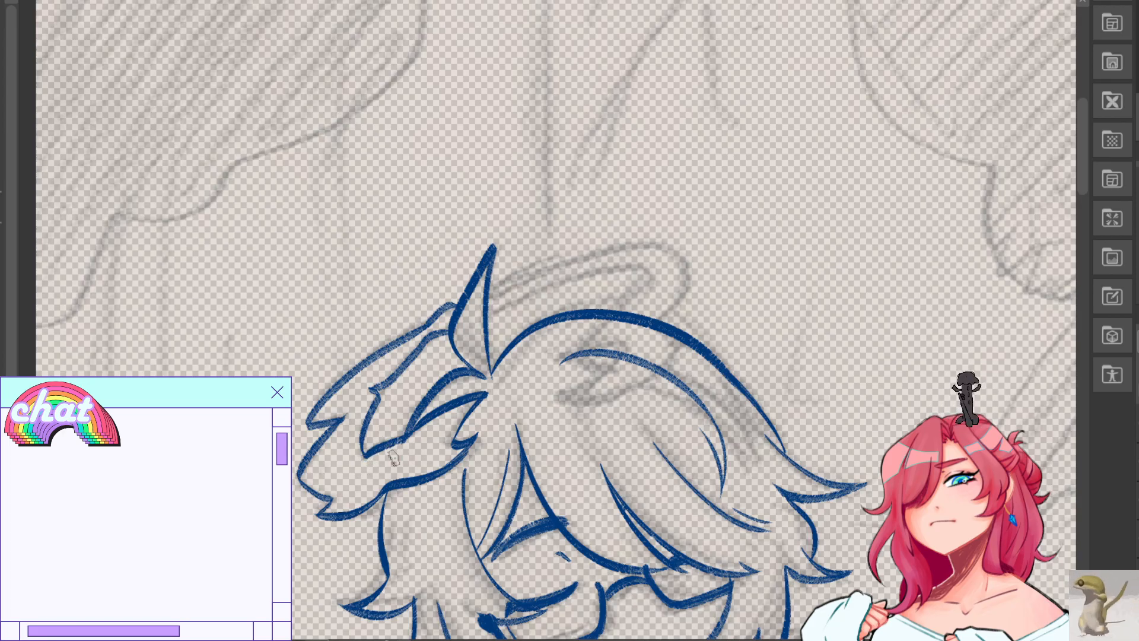
# Try alternative curves for the flap's inner lower edge, ending near the base of the upright hair lock.
pyautogui.moveTo(408, 444); pyautogui.dragTo(484, 393)
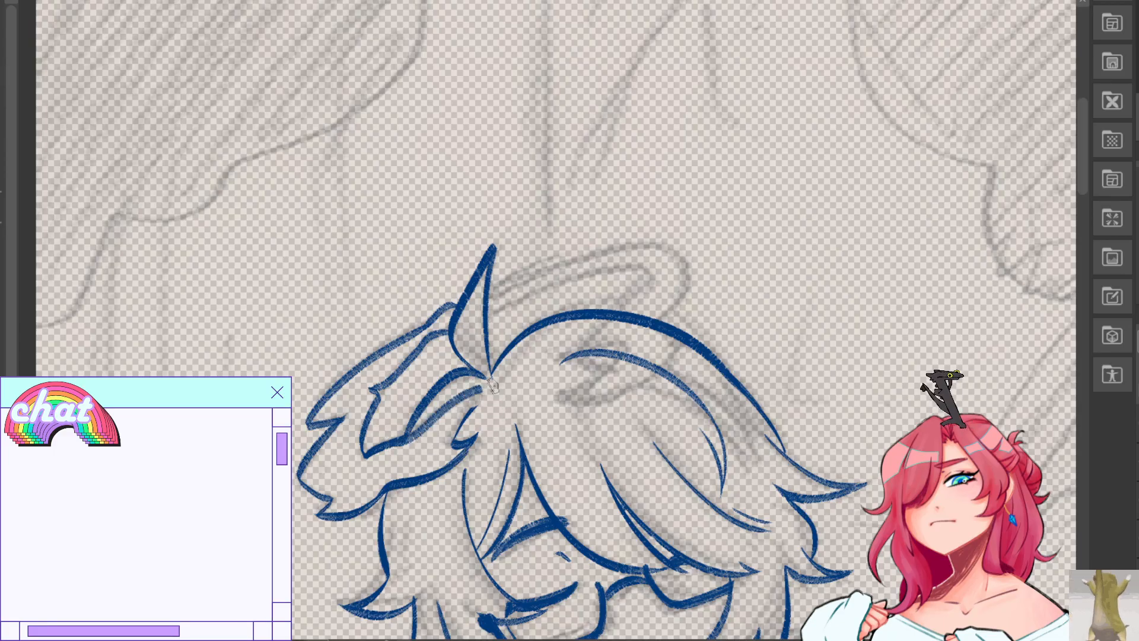
pyautogui.moveTo(397, 449); pyautogui.dragTo(492, 399)
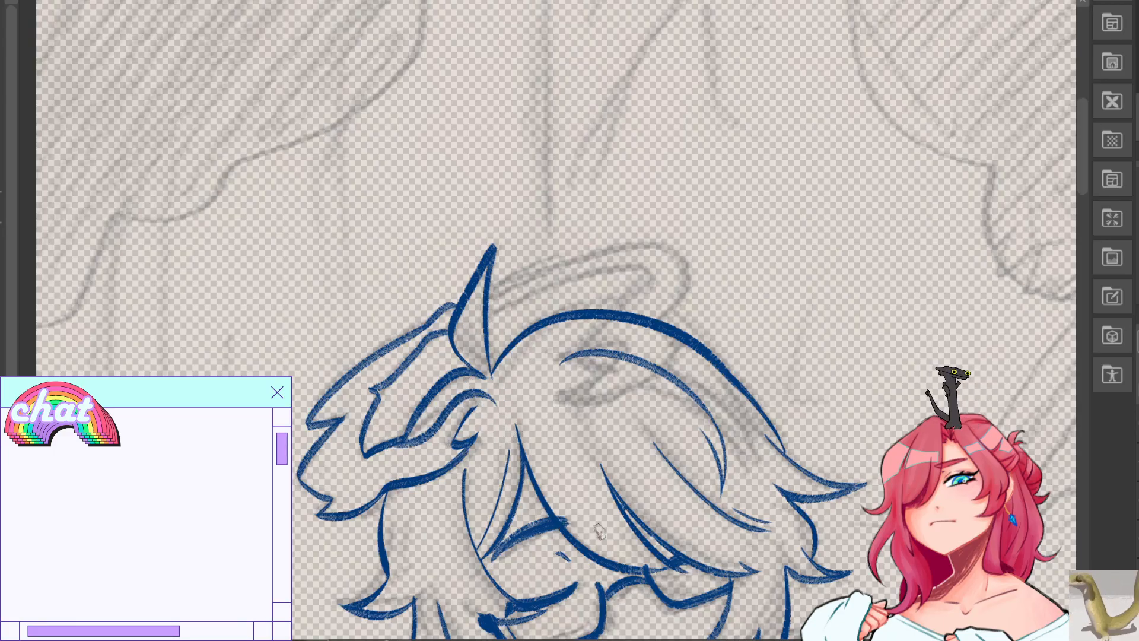
pyautogui.hotkey('ctrl', 'z')
pyautogui.moveTo(398, 452)
pyautogui.mouseDown()
pyautogui.moveTo(459, 403)
pyautogui.moveTo(494, 403)
pyautogui.moveTo(381, 442)
pyautogui.moveTo(395, 451)
pyautogui.moveTo(493, 399)
pyautogui.mouseUp()
pyautogui.hotkey('ctrl', 'z')
pyautogui.press('e')
pyautogui.press('p')
pyautogui.hotkey('ctrl', 'z')
pyautogui.hotkey('ctrl', 'z')
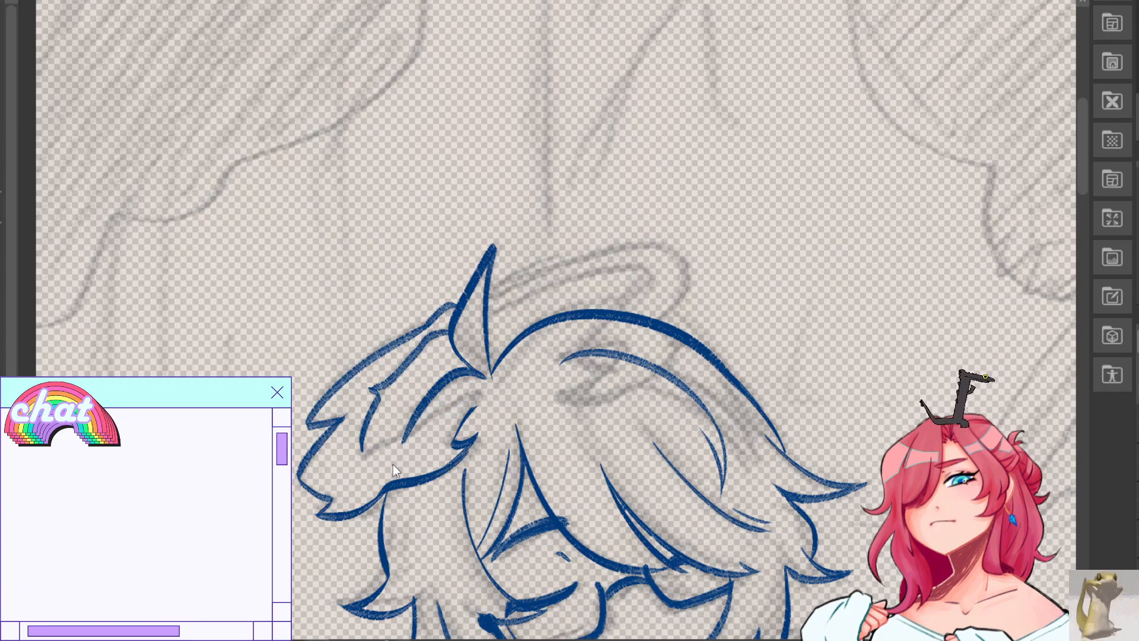
pyautogui.moveTo(359, 465); pyautogui.dragTo(480, 402)
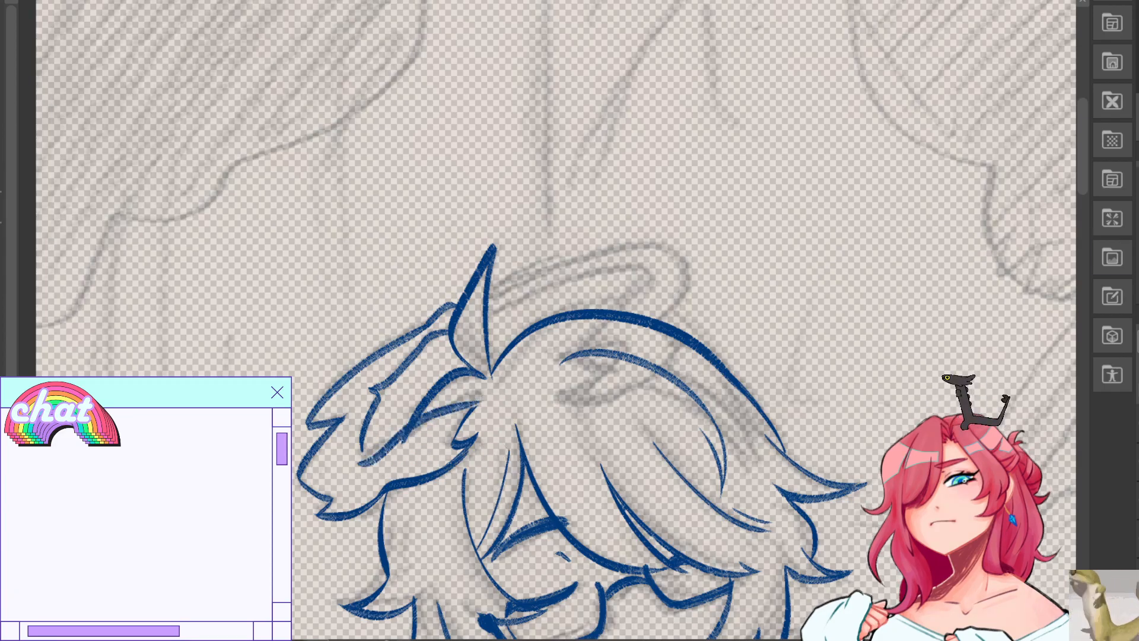
# Redraw the flap's inner lower edge in two tapered strokes with the canvas mirrored.
pyautogui.press('h')
pyautogui.hotkey('ctrl', 'z')
pyautogui.moveTo(707, 438); pyautogui.dragTo(748, 457)
pyautogui.moveTo(627, 393); pyautogui.dragTo(708, 440)
pyautogui.moveTo(700, 422); pyautogui.dragTo(709, 439)
# Try to redraw the small fold at the flap's base with more jagged strokes below the inner lower edge.
pyautogui.press('e')
pyautogui.moveTo(639, 436)
pyautogui.mouseDown()
pyautogui.moveTo(661, 443)
pyautogui.moveTo(629, 404)
pyautogui.moveTo(672, 432)
pyautogui.mouseUp()
pyautogui.press('p')
pyautogui.hotkey('ctrl', 'z')
pyautogui.moveTo(627, 396); pyautogui.dragTo(683, 449)
pyautogui.hotkey('ctrl', 'z')
pyautogui.hotkey('ctrl', 'z')
pyautogui.moveTo(627, 396); pyautogui.dragTo(667, 425)
pyautogui.moveTo(661, 426); pyautogui.dragTo(686, 460)
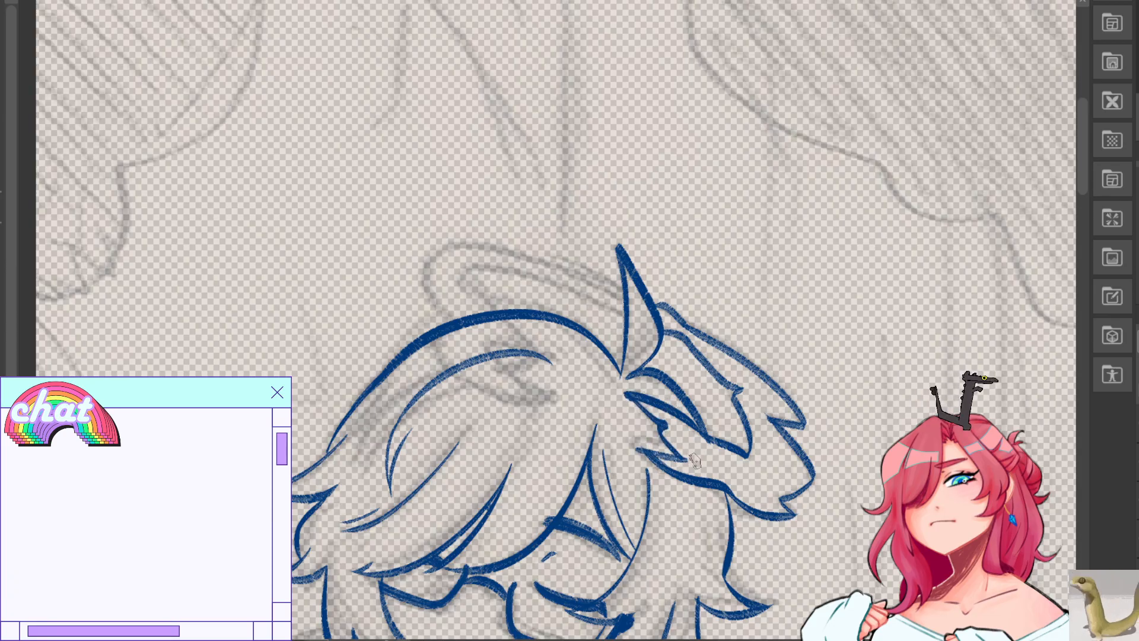
# Remove the small jagged fold at the flap's base together with the adjoining start of the underside outline.
pyautogui.hotkey('ctrl', 'z')
pyautogui.hotkey('ctrl', 'z')
pyautogui.hotkey('ctrl', 'z')
pyautogui.moveTo(627, 396)
pyautogui.mouseDown()
pyautogui.moveTo(688, 455)
pyautogui.moveTo(649, 409)
pyautogui.moveTo(690, 449)
pyautogui.moveTo(644, 429)
pyautogui.moveTo(693, 449)
pyautogui.mouseUp()
pyautogui.hotkey('ctrl', 'z')
pyautogui.hotkey('ctrl', 'z')
pyautogui.hotkey('ctrl', 'z')
pyautogui.moveTo(645, 451)
pyautogui.mouseDown()
pyautogui.moveTo(695, 453)
pyautogui.moveTo(680, 488)
pyautogui.mouseUp()
pyautogui.hotkey('ctrl', 'z')
pyautogui.hotkey('ctrl', 'z')
pyautogui.hotkey('ctrl', 'z')
pyautogui.press('e')
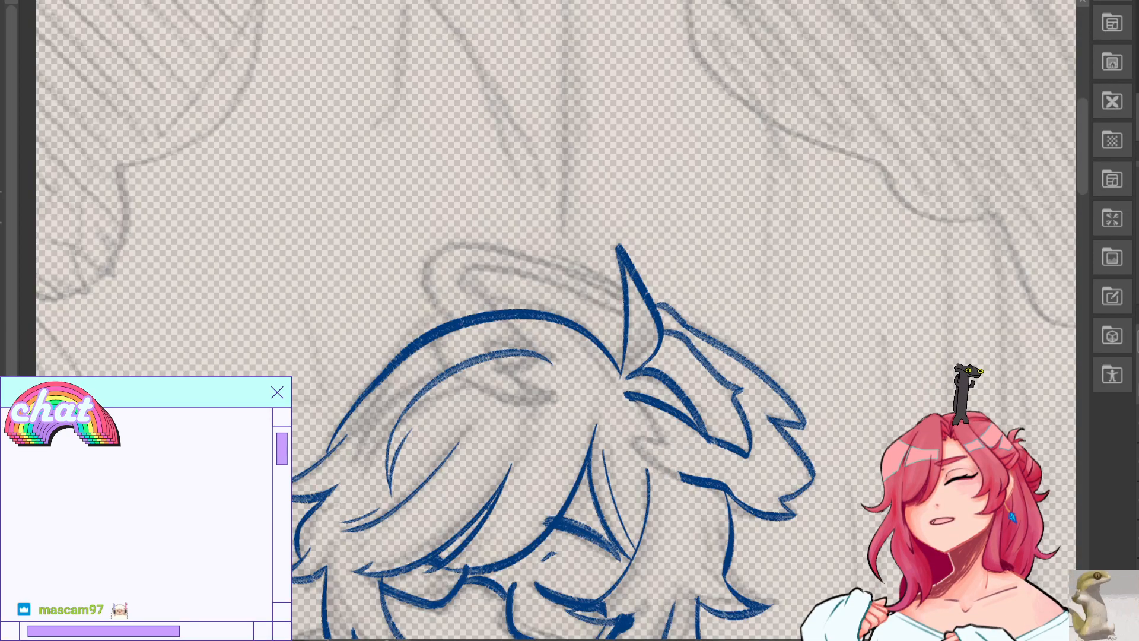
# Try several jagged strokes joining the flap's underside to the base of the upright hair lock.
pyautogui.press('h')
pyautogui.moveTo(429, 482)
pyautogui.mouseDown()
pyautogui.moveTo(494, 443)
pyautogui.moveTo(451, 453)
pyautogui.moveTo(478, 465)
pyautogui.moveTo(427, 483)
pyautogui.moveTo(493, 459)
pyautogui.moveTo(474, 438)
pyautogui.moveTo(453, 474)
pyautogui.moveTo(488, 439)
pyautogui.mouseUp()
pyautogui.hotkey('ctrl', 'z')
pyautogui.hotkey('ctrl', 'z')
pyautogui.hotkey('ctrl', 'z')
pyautogui.hotkey('ctrl', 'z')
pyautogui.moveTo(429, 482)
pyautogui.mouseDown()
pyautogui.moveTo(469, 443)
pyautogui.moveTo(491, 452)
pyautogui.moveTo(442, 441)
pyautogui.moveTo(431, 453)
pyautogui.moveTo(485, 404)
pyautogui.mouseUp()
pyautogui.hotkey('ctrl', 'z')
pyautogui.hotkey('ctrl', 'z')
pyautogui.hotkey('ctrl', 'z')
pyautogui.hotkey('ctrl', 'z')
pyautogui.moveTo(431, 450); pyautogui.dragTo(489, 393)
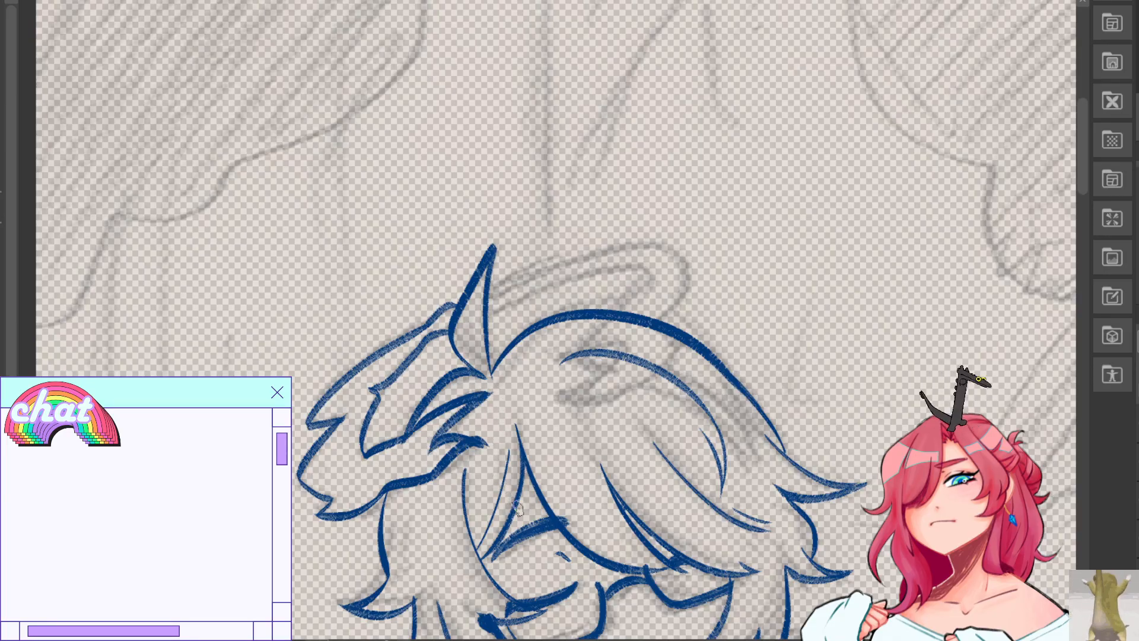
pyautogui.hotkey('ctrl', 'z')
pyautogui.hotkey('ctrl', 'z')
pyautogui.hotkey('ctrl', 'z')
# Draw a new pointed fold at the flap's base, connecting the underside outline to the inner lower edge.
pyautogui.moveTo(428, 477)
pyautogui.mouseDown()
pyautogui.moveTo(458, 455)
pyautogui.moveTo(447, 439)
pyautogui.moveTo(466, 437)
pyautogui.moveTo(453, 423)
pyautogui.moveTo(488, 396)
pyautogui.mouseUp()
pyautogui.hotkey('ctrl', 'z')
pyautogui.moveTo(446, 442)
pyautogui.mouseDown()
pyautogui.moveTo(507, 404)
pyautogui.moveTo(460, 416)
pyautogui.moveTo(502, 394)
pyautogui.mouseUp()
pyautogui.hotkey('ctrl', 'z')
pyautogui.hotkey('ctrl', 'z')
pyautogui.hotkey('ctrl', 'z')
pyautogui.moveTo(452, 439); pyautogui.dragTo(492, 410)
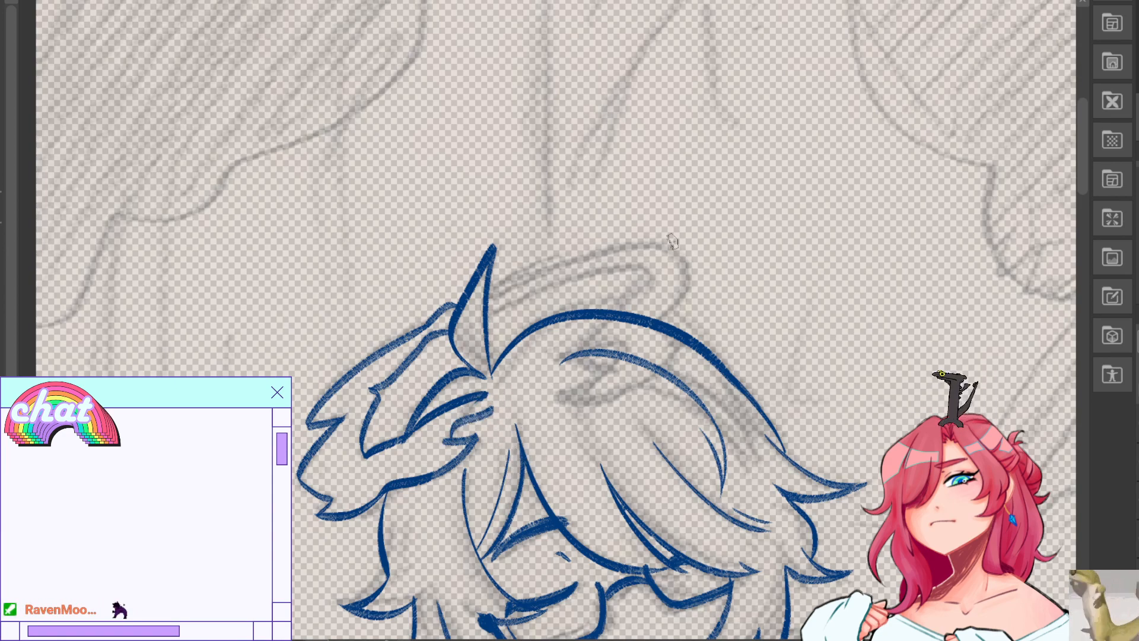
pyautogui.press('h')
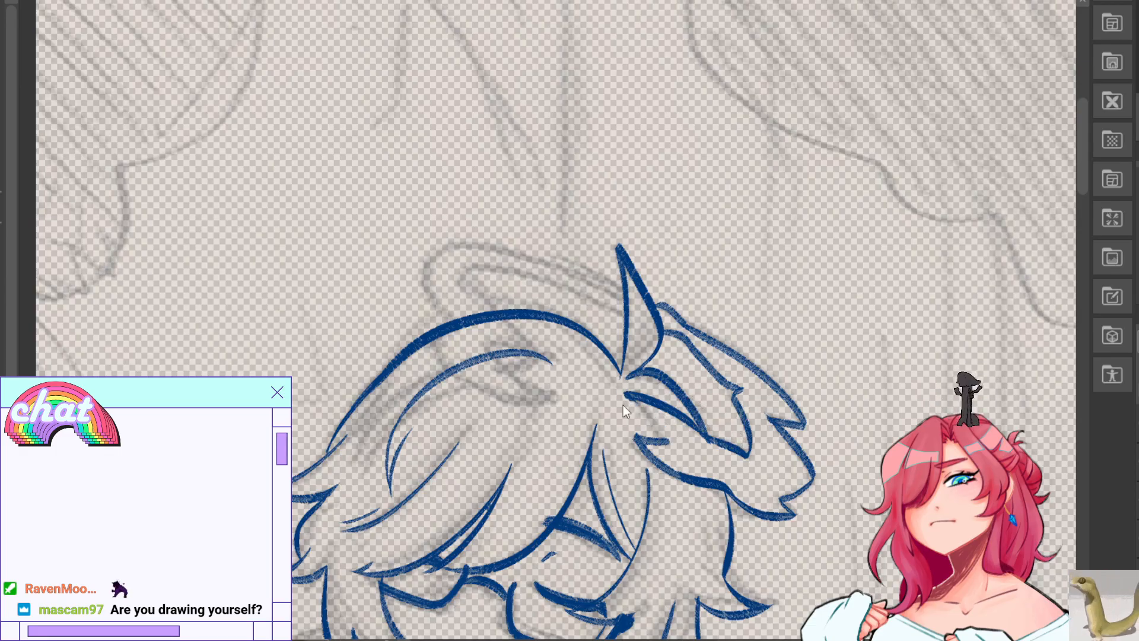
pyautogui.moveTo(665, 441)
pyautogui.mouseDown()
pyautogui.moveTo(619, 403)
pyautogui.moveTo(649, 401)
pyautogui.mouseUp()
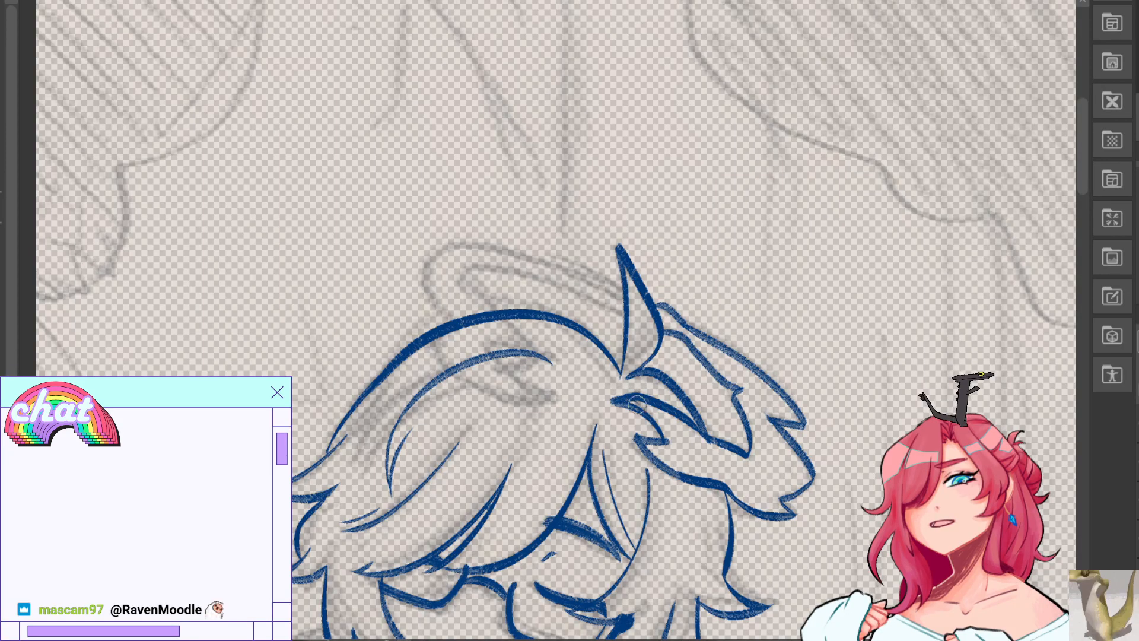
# Erase the mouth and redraw it as a short, slightly curved line.
pyautogui.moveTo(474, 564); pyautogui.dragTo(597, 472)
pyautogui.moveTo(721, 502); pyautogui.dragTo(523, 481)
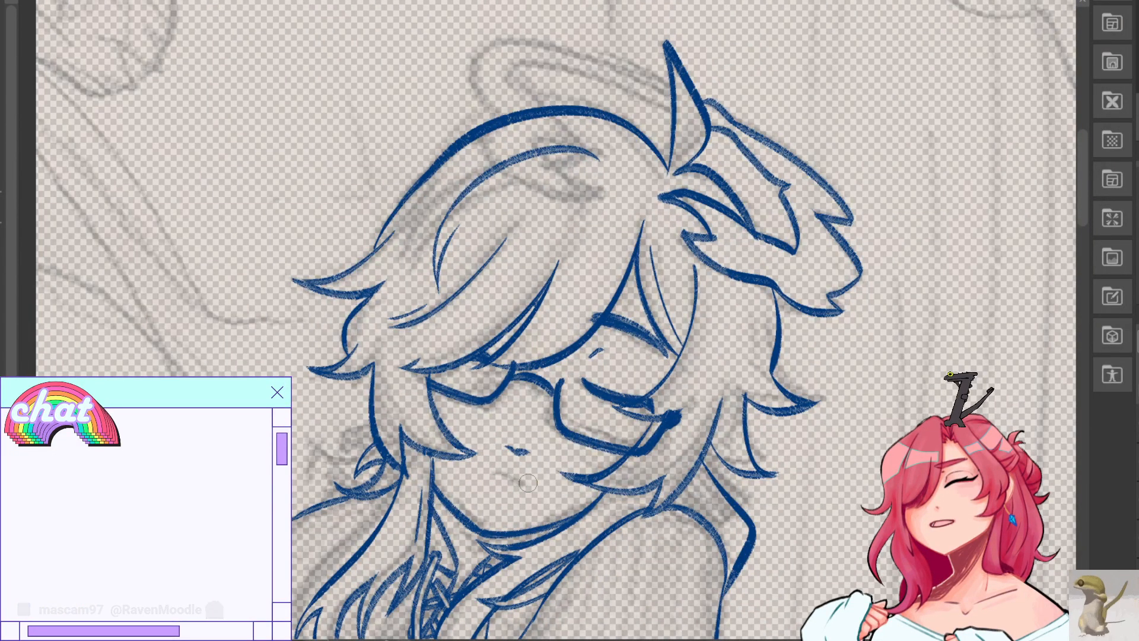
pyautogui.moveTo(492, 466); pyautogui.dragTo(522, 482)
pyautogui.hotkey('ctrl', 'z')
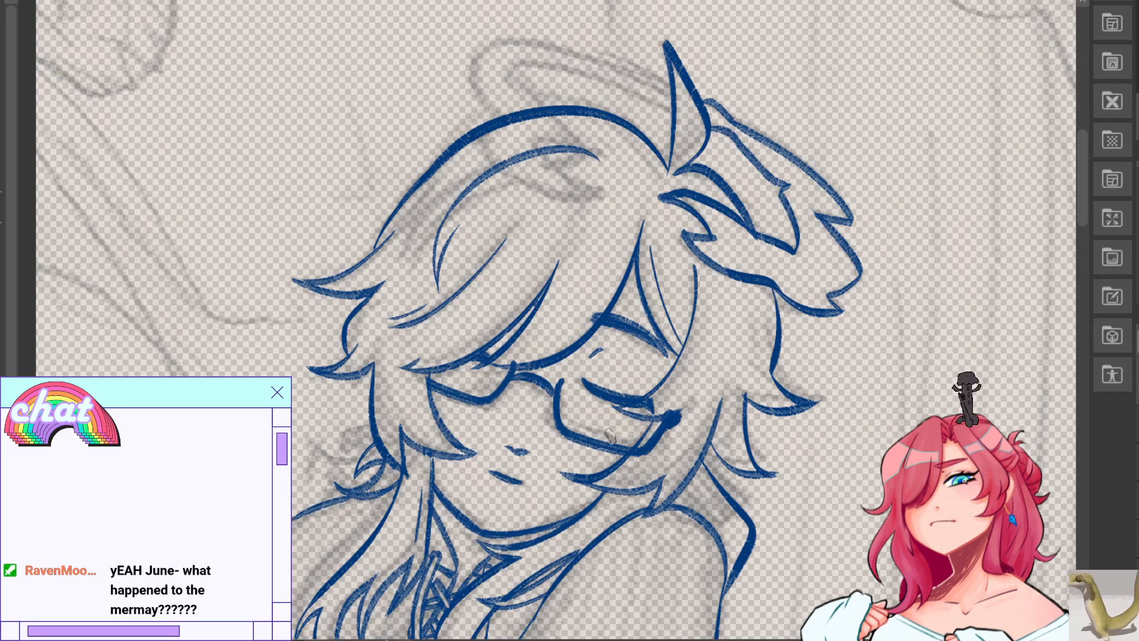
# Draw thin hair strands and a small curl behind the face, above the cape's shoulder.
pyautogui.press('h')
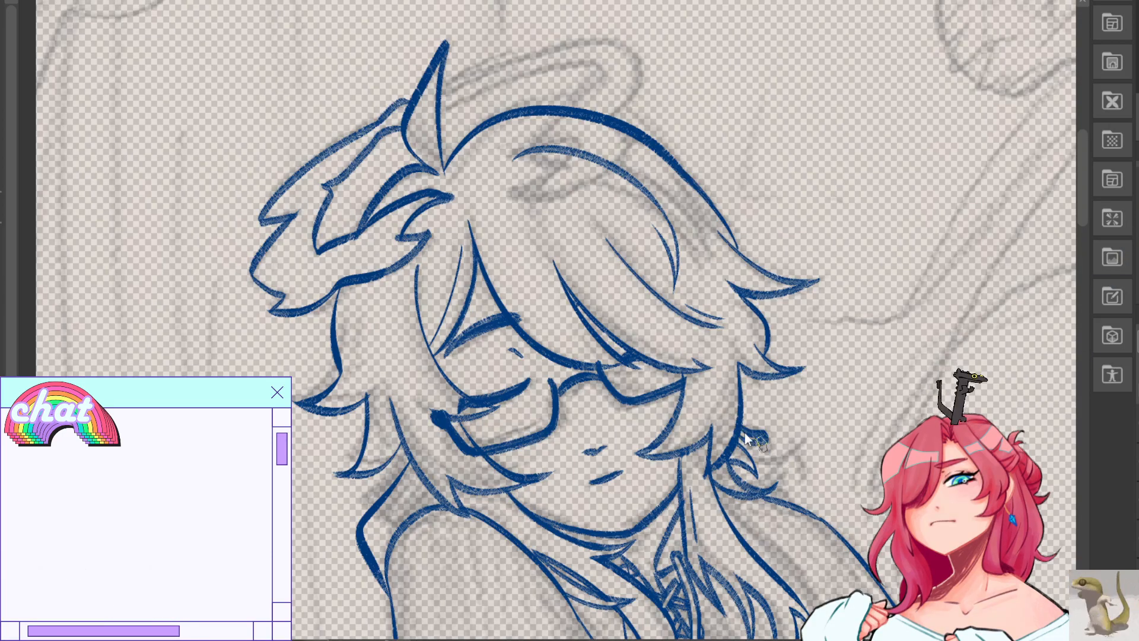
pyautogui.moveTo(731, 381); pyautogui.dragTo(759, 421)
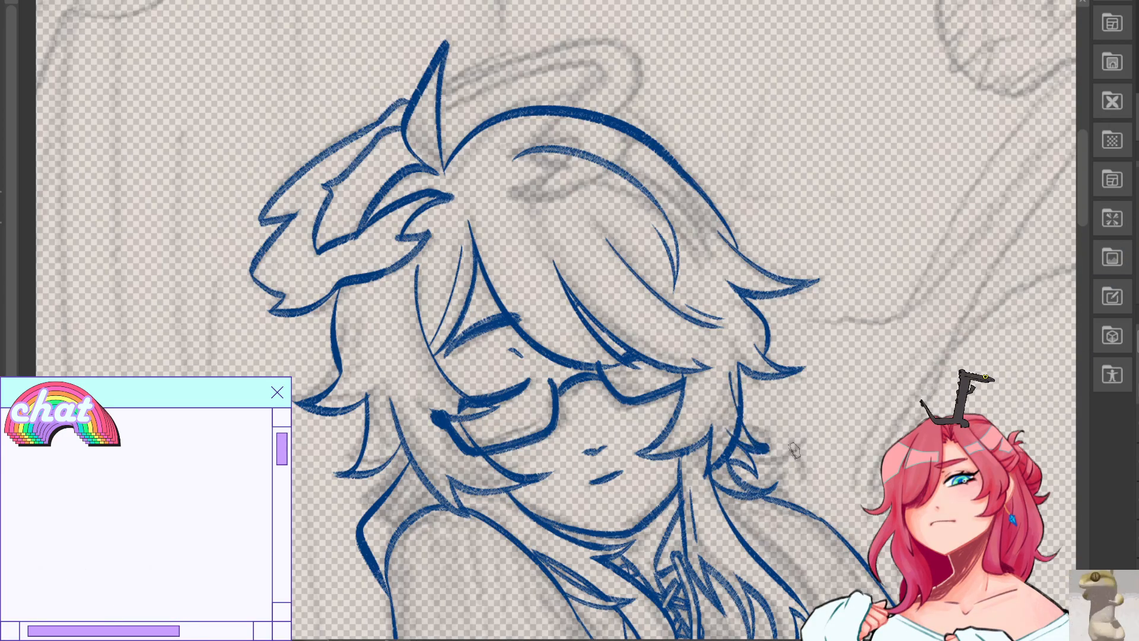
# Undo the last stroke on the curled hair lock beside the neck.
pyautogui.hotkey('ctrl', 'z')
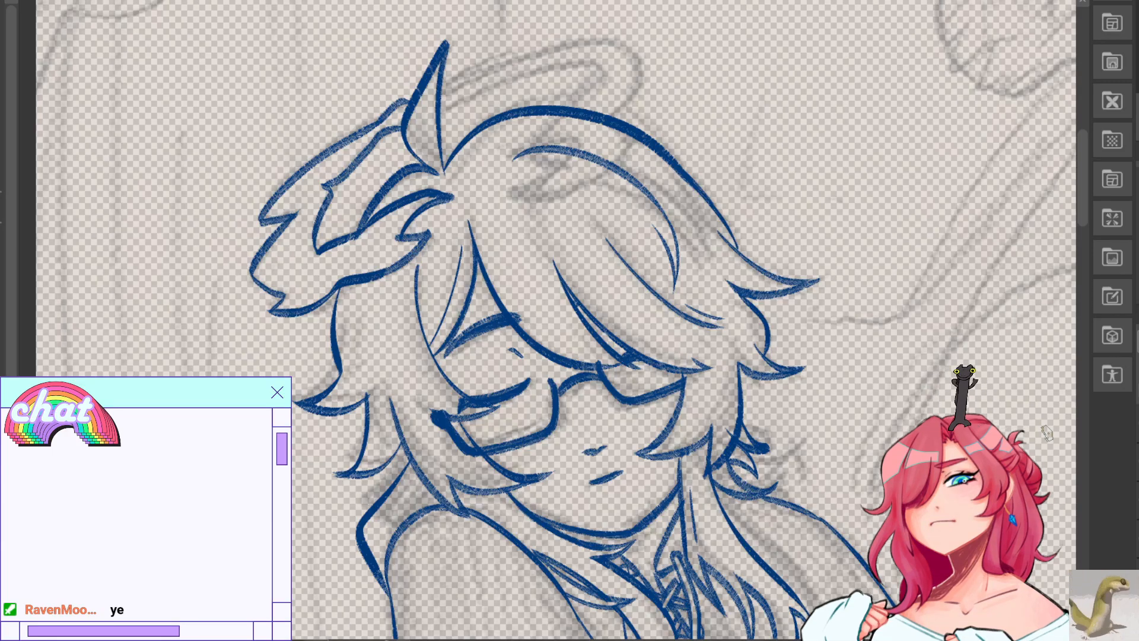
pyautogui.press('h')
pyautogui.moveTo(682, 207)
pyautogui.mouseDown()
pyautogui.moveTo(875, 449)
pyautogui.moveTo(126, 511)
pyautogui.moveTo(519, 403)
pyautogui.mouseUp()
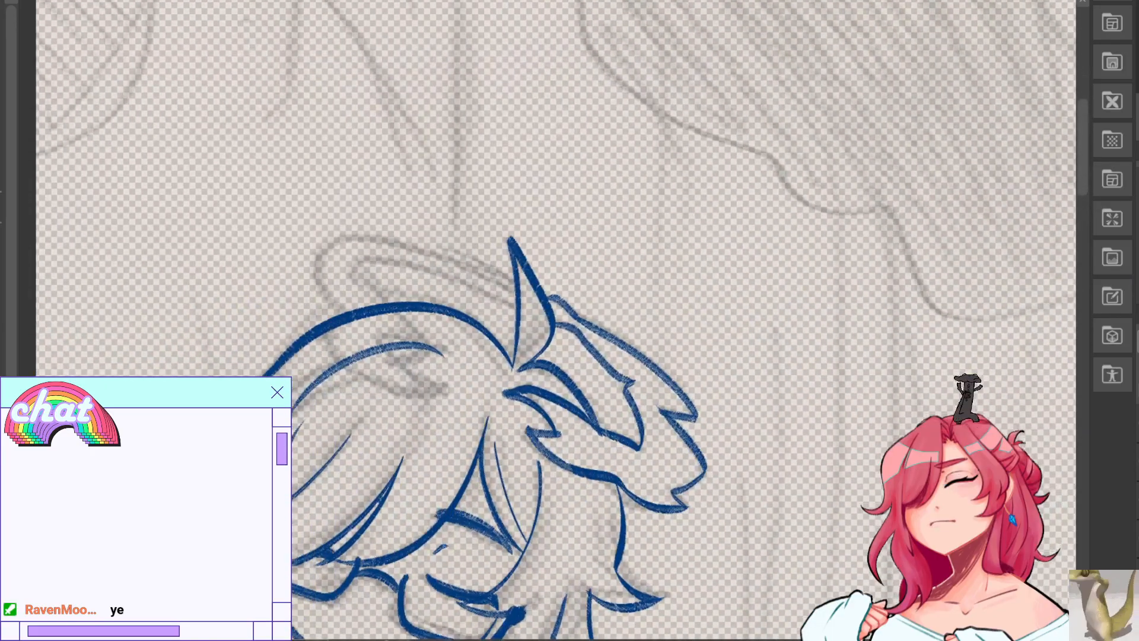
# Ink the curved outline of the halo's end over the crown of the hair, following the grey sketch.
pyautogui.hotkey('ctrl', 'z')
pyautogui.hotkey('ctrl', 'y')
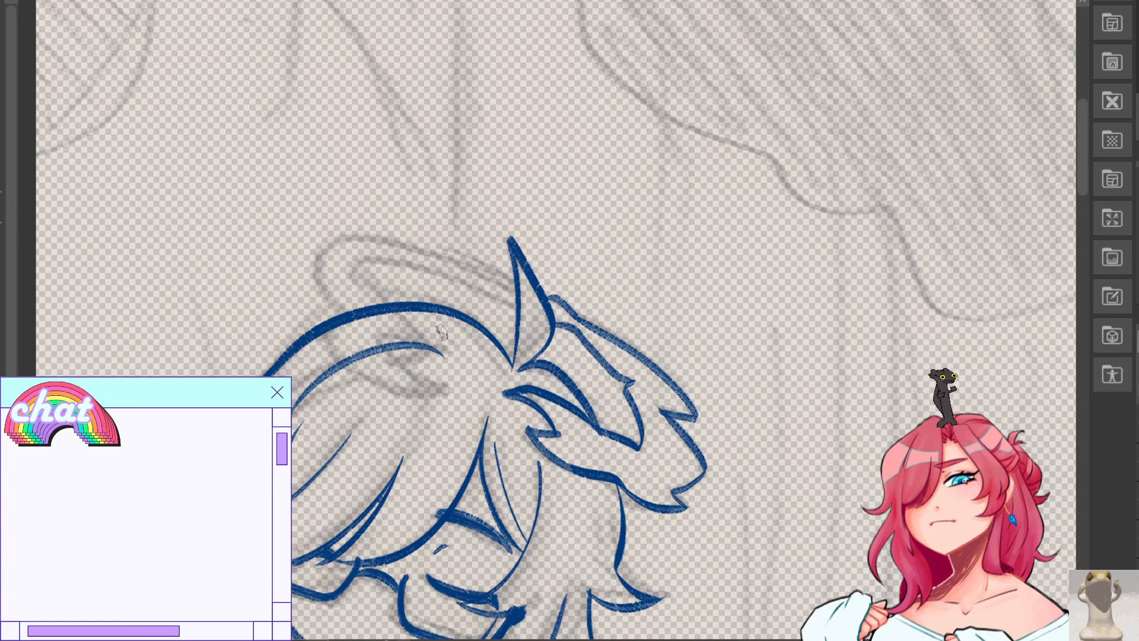
pyautogui.hotkey('ctrl', 'z')
pyautogui.moveTo(327, 320)
pyautogui.mouseDown()
pyautogui.moveTo(427, 387)
pyautogui.moveTo(324, 340)
pyautogui.moveTo(388, 384)
pyautogui.moveTo(324, 327)
pyautogui.moveTo(399, 388)
pyautogui.moveTo(443, 390)
pyautogui.mouseUp()
pyautogui.hotkey('ctrl', 'z')
pyautogui.hotkey('ctrl', 'z')
pyautogui.hotkey('ctrl', 'z')
pyautogui.moveTo(385, 333)
pyautogui.mouseDown()
pyautogui.moveTo(393, 358)
pyautogui.moveTo(430, 389)
pyautogui.mouseUp()
pyautogui.hotkey('ctrl', 'z')
pyautogui.moveTo(384, 340); pyautogui.dragTo(436, 393)
pyautogui.hotkey('ctrl', 'z')
pyautogui.hotkey('ctrl', 'z')
pyautogui.moveTo(376, 330); pyautogui.dragTo(444, 389)
pyautogui.hotkey('ctrl', 'z')
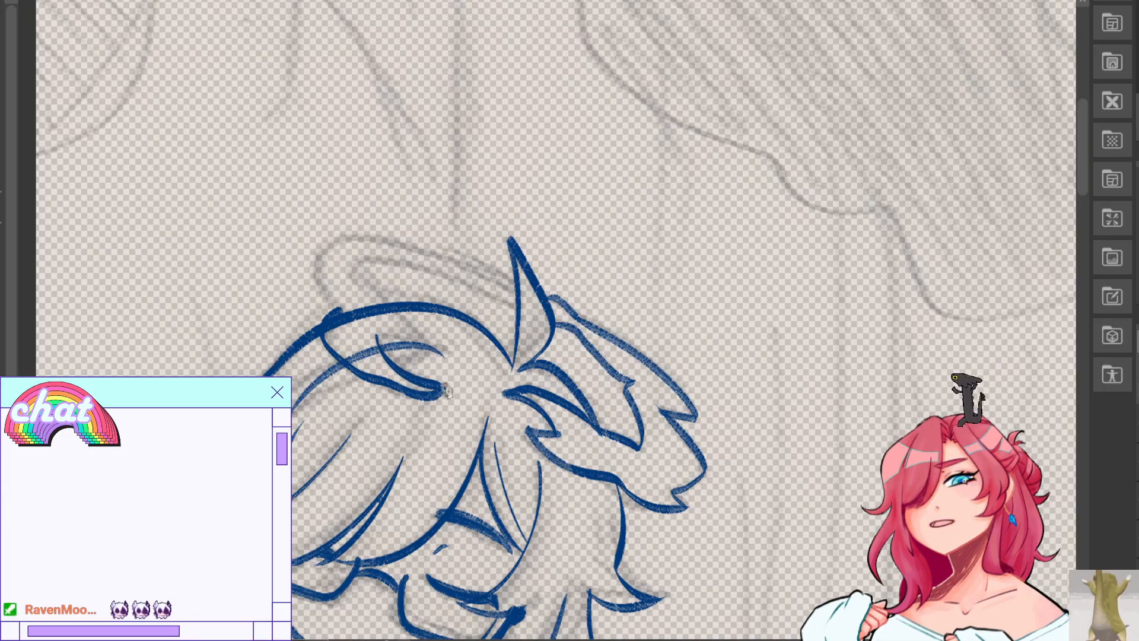
pyautogui.hotkey('ctrl', 'z')
pyautogui.hotkey('ctrl', 'z')
pyautogui.moveTo(382, 334); pyautogui.dragTo(454, 387)
pyautogui.hotkey('ctrl', 'z')
pyautogui.hotkey('ctrl', 'z')
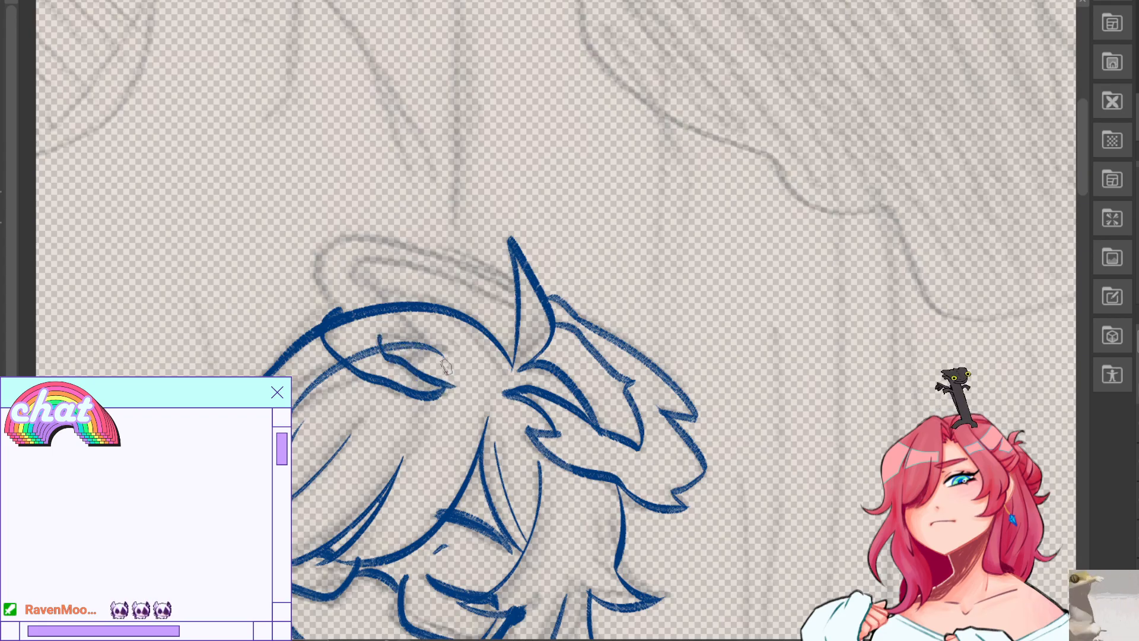
# Add a curled inner tip to the halo's end and a short stroke rising above the hair outline.
pyautogui.press('h')
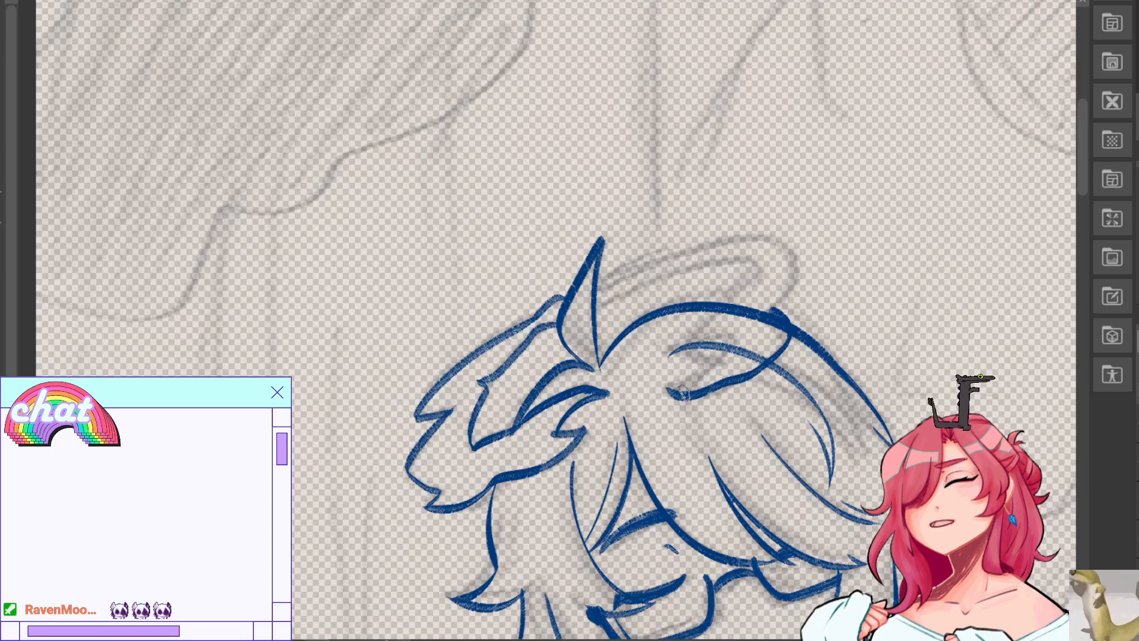
pyautogui.hotkey('ctrl', 'z')
pyautogui.moveTo(669, 390)
pyautogui.mouseDown()
pyautogui.moveTo(730, 357)
pyautogui.moveTo(694, 353)
pyautogui.moveTo(688, 362)
pyautogui.moveTo(774, 270)
pyautogui.mouseUp()
pyautogui.hotkey('ctrl', 'z')
pyautogui.hotkey('ctrl', 'z')
pyautogui.hotkey('ctrl', 'z')
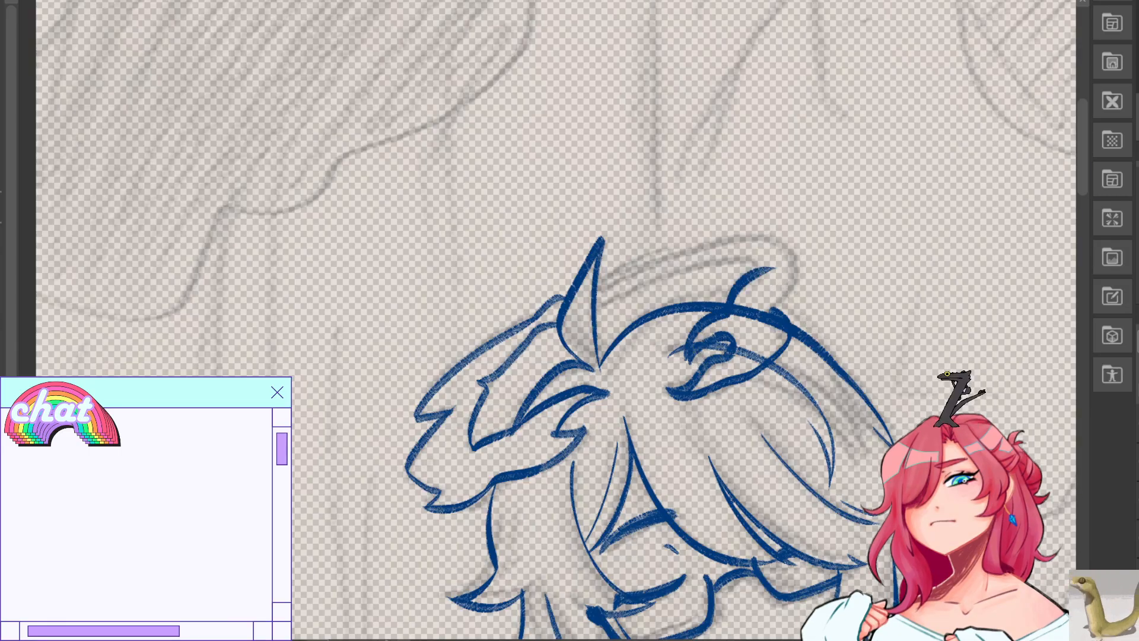
# Remove the inner and lower lines of the halo's jagged end and redraw its inner base and lower edge.
pyautogui.moveTo(599, 395)
pyautogui.mouseDown()
pyautogui.moveTo(555, 454)
pyautogui.moveTo(519, 474)
pyautogui.moveTo(610, 393)
pyautogui.moveTo(574, 437)
pyautogui.moveTo(518, 462)
pyautogui.moveTo(523, 437)
pyautogui.moveTo(474, 457)
pyautogui.mouseUp()
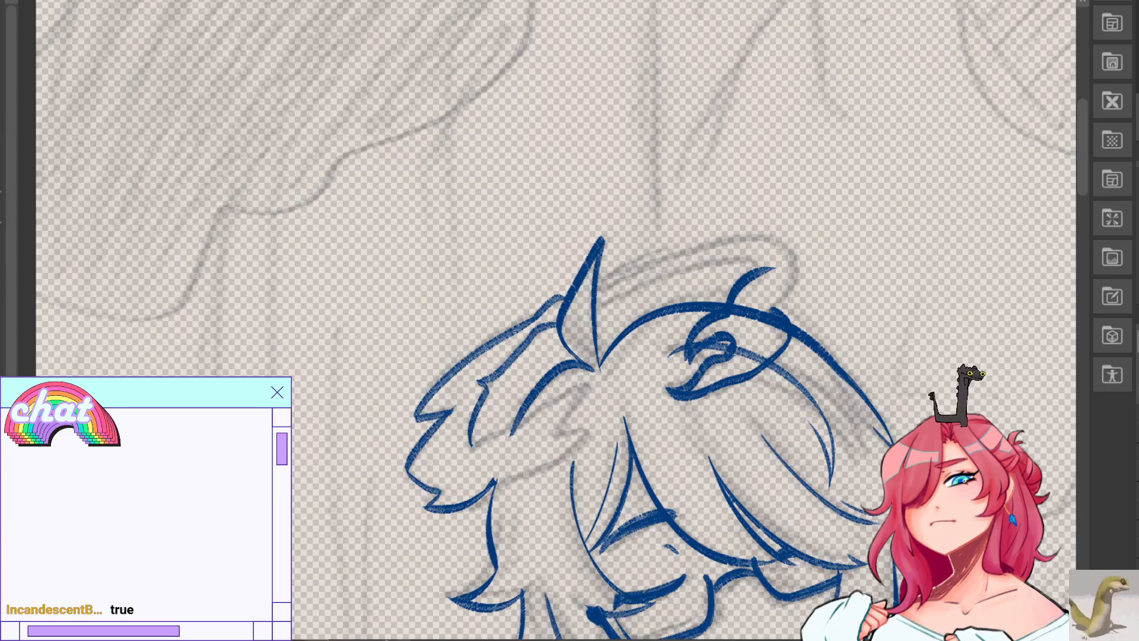
pyautogui.press('h')
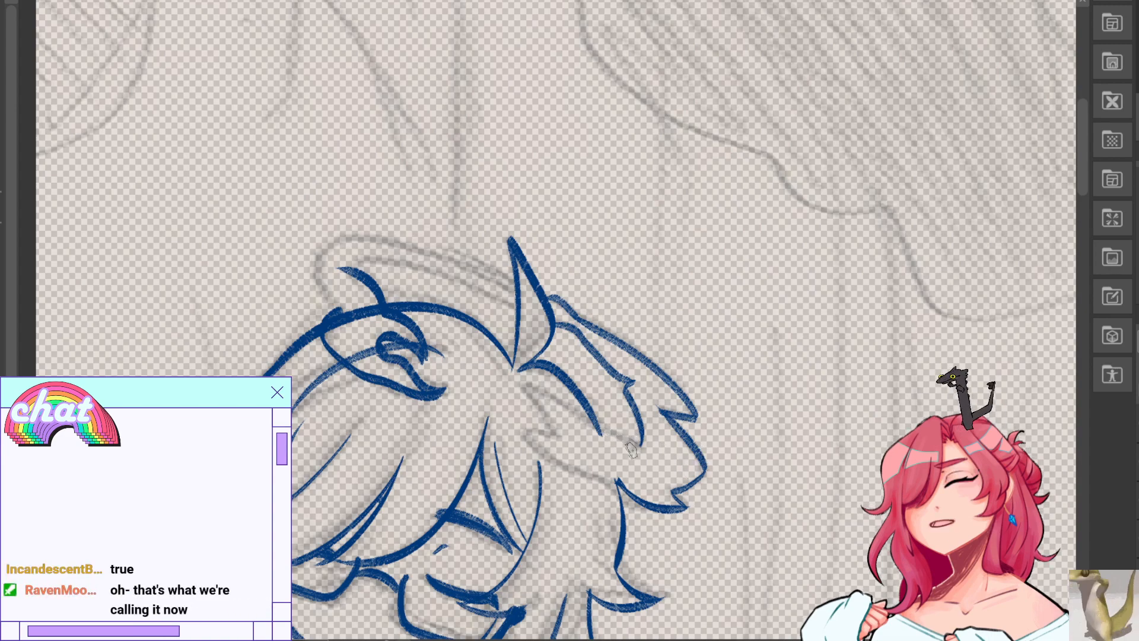
pyautogui.moveTo(637, 446); pyautogui.dragTo(563, 433)
pyautogui.hotkey('ctrl', 'z')
pyautogui.hotkey('ctrl', 'z')
pyautogui.hotkey('ctrl', 'z')
pyautogui.moveTo(617, 474); pyautogui.dragTo(522, 424)
pyautogui.hotkey('ctrl', 'z')
pyautogui.moveTo(617, 477)
pyautogui.mouseDown()
pyautogui.moveTo(529, 430)
pyautogui.moveTo(537, 421)
pyautogui.moveTo(551, 434)
pyautogui.moveTo(517, 424)
pyautogui.moveTo(565, 430)
pyautogui.moveTo(524, 421)
pyautogui.moveTo(546, 407)
pyautogui.moveTo(541, 388)
pyautogui.moveTo(572, 412)
pyautogui.moveTo(519, 425)
pyautogui.moveTo(562, 424)
pyautogui.moveTo(553, 430)
pyautogui.moveTo(586, 448)
pyautogui.mouseUp()
pyautogui.hotkey('ctrl', 'z')
pyautogui.hotkey('ctrl', 'z')
pyautogui.hotkey('ctrl', 'z')
pyautogui.hotkey('ctrl', 'z')
pyautogui.moveTo(518, 429)
pyautogui.mouseDown()
pyautogui.moveTo(578, 453)
pyautogui.moveTo(582, 381)
pyautogui.moveTo(601, 394)
pyautogui.moveTo(599, 384)
pyautogui.mouseUp()
pyautogui.press('h')
pyautogui.hotkey('ctrl', 'z')
pyautogui.hotkey('ctrl', 'z')
pyautogui.hotkey('ctrl', 'z')
pyautogui.hotkey('ctrl', 'z')
pyautogui.moveTo(525, 436)
pyautogui.mouseDown()
pyautogui.moveTo(621, 389)
pyautogui.moveTo(563, 439)
pyautogui.mouseUp()
pyautogui.hotkey('ctrl', 'z')
# Ink the curved, pointed inner strand of the halo's jagged end beside the hair parting.
pyautogui.moveTo(616, 388); pyautogui.dragTo(569, 424)
pyautogui.hotkey('ctrl', 'z')
pyautogui.moveTo(617, 388)
pyautogui.mouseDown()
pyautogui.moveTo(580, 399)
pyautogui.moveTo(570, 431)
pyautogui.mouseUp()
pyautogui.hotkey('ctrl', 'z')
pyautogui.moveTo(611, 392); pyautogui.dragTo(560, 429)
pyautogui.hotkey('ctrl', 'z')
pyautogui.moveTo(620, 390); pyautogui.dragTo(580, 413)
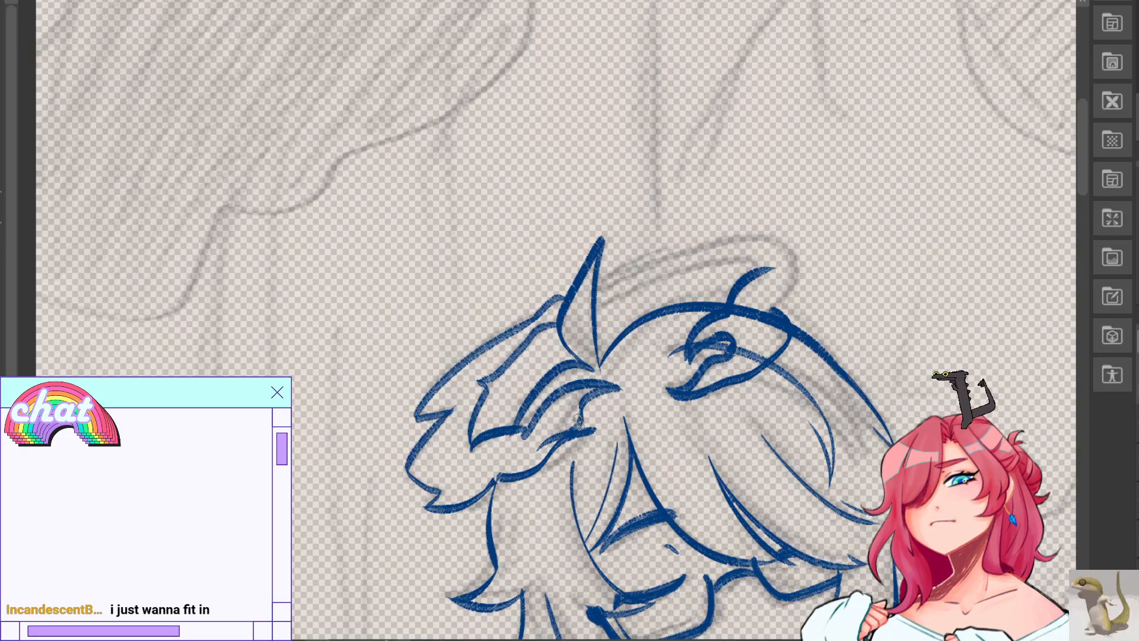
pyautogui.press('h')
pyautogui.hotkey('ctrl', 'z')
pyautogui.moveTo(499, 390); pyautogui.dragTo(594, 441)
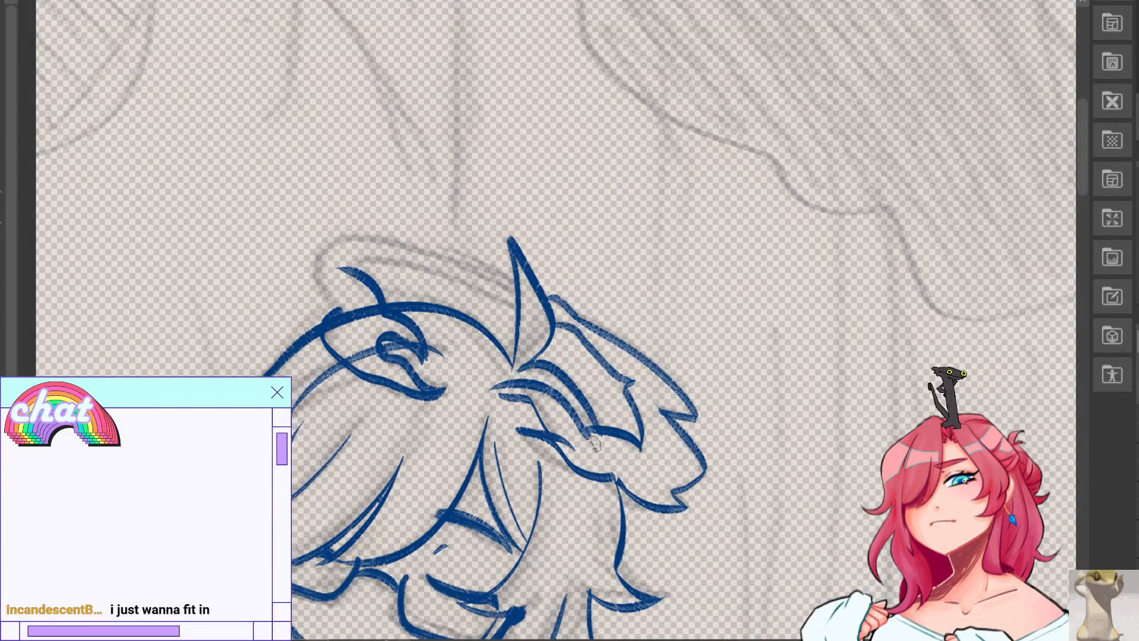
pyautogui.hotkey('ctrl', 'z')
pyautogui.moveTo(520, 396)
pyautogui.mouseDown()
pyautogui.moveTo(564, 436)
pyautogui.moveTo(552, 433)
pyautogui.mouseUp()
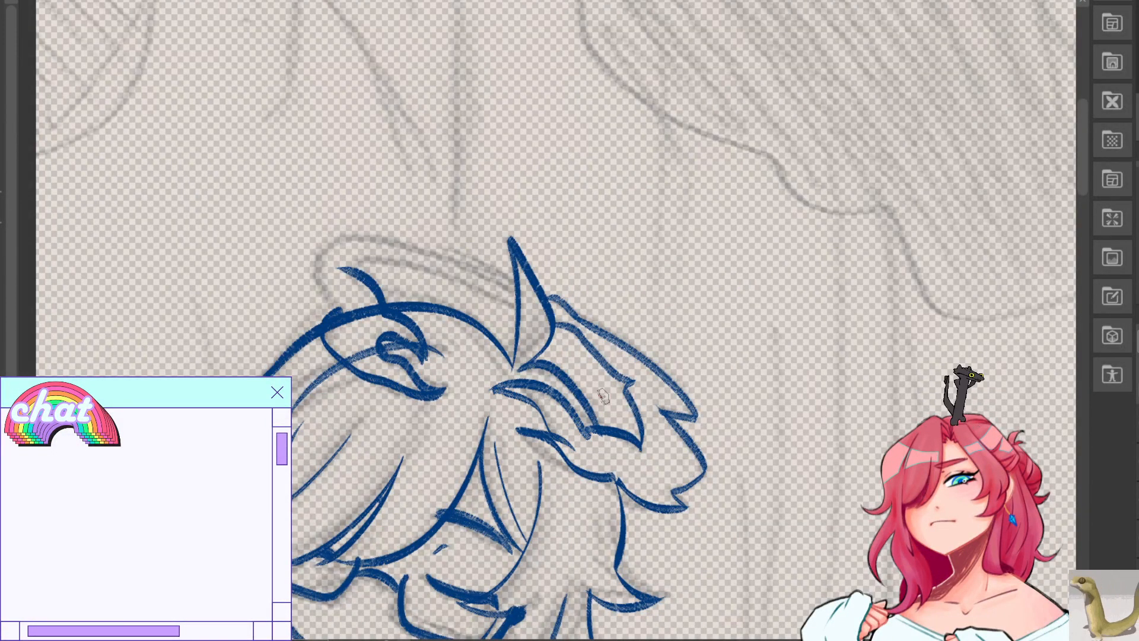
# Redraw the small spike on the lower edge of the halo's jagged end.
pyautogui.press('h')
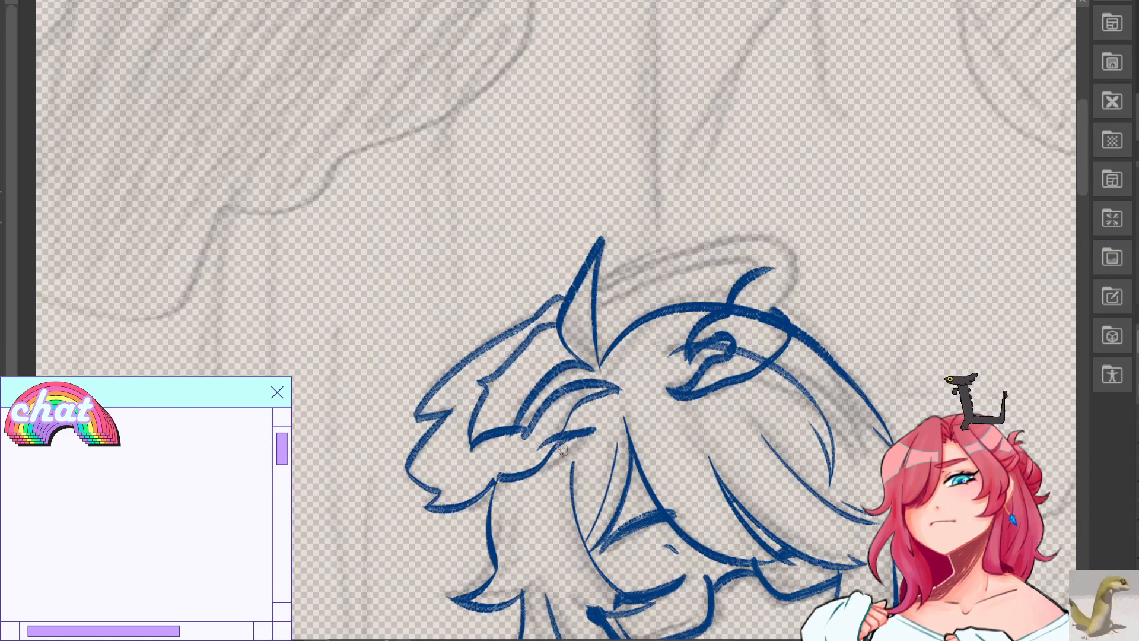
pyautogui.hotkey('ctrl', 'z')
pyautogui.moveTo(574, 436)
pyautogui.mouseDown()
pyautogui.moveTo(585, 423)
pyautogui.moveTo(544, 462)
pyautogui.mouseUp()
pyautogui.hotkey('ctrl', 'z')
pyautogui.hotkey('ctrl', 'z')
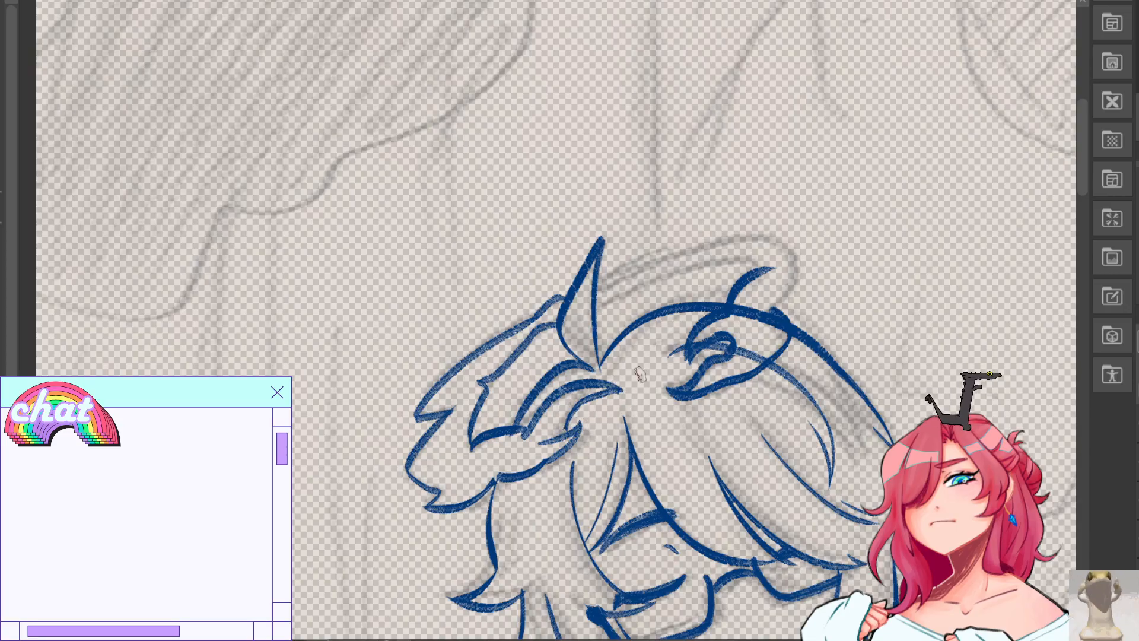
# Delete all inked lines of the jagged halo while keeping the hair line art.
pyautogui.moveTo(436, 496)
pyautogui.mouseDown()
pyautogui.moveTo(542, 516)
pyautogui.moveTo(504, 522)
pyautogui.mouseUp()
pyautogui.hotkey('ctrl', 'z')
pyautogui.press('Delete')
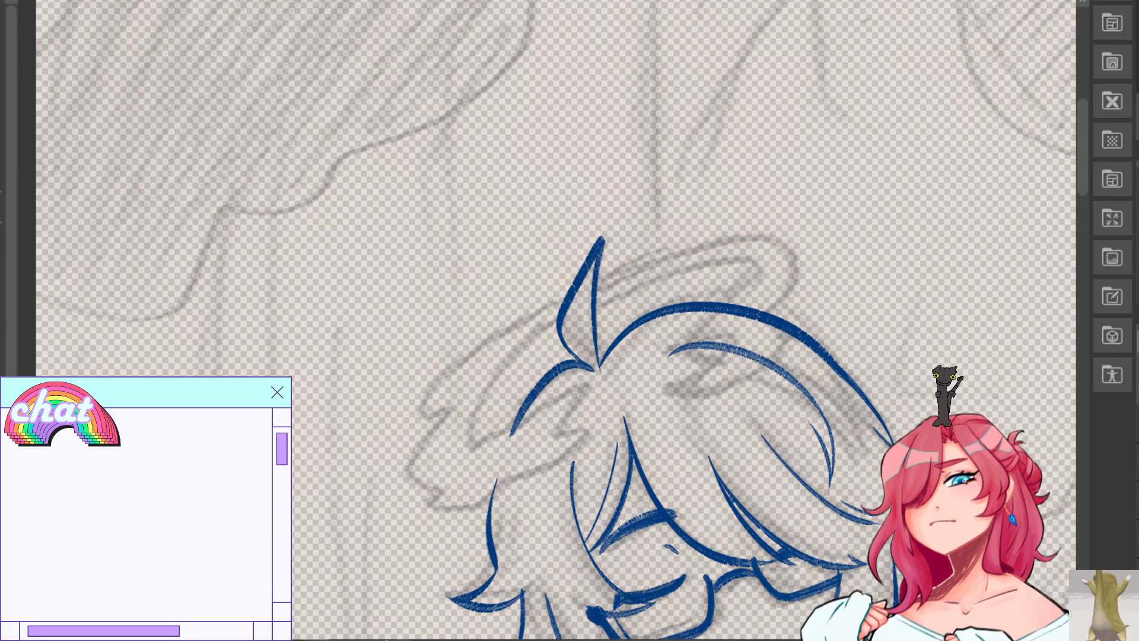
# Ink a plain tilted elliptical halo around the top of the head.
pyautogui.moveTo(411, 485)
pyautogui.mouseDown()
pyautogui.moveTo(557, 453)
pyautogui.moveTo(415, 488)
pyautogui.moveTo(818, 269)
pyautogui.moveTo(429, 442)
pyautogui.moveTo(436, 497)
pyautogui.moveTo(463, 374)
pyautogui.moveTo(424, 451)
pyautogui.moveTo(508, 469)
pyautogui.moveTo(783, 255)
pyautogui.moveTo(508, 469)
pyautogui.moveTo(762, 345)
pyautogui.moveTo(682, 261)
pyautogui.mouseUp()
pyautogui.hotkey('ctrl', 'z')
pyautogui.hotkey('ctrl', 'z')
pyautogui.hotkey('ctrl', 'z')
pyautogui.hotkey('ctrl', 'z')
pyautogui.hotkey('ctrl', 'z')
pyautogui.moveTo(409, 449); pyautogui.dragTo(668, 267)
pyautogui.hotkey('ctrl', 'z')
pyautogui.moveTo(433, 466)
pyautogui.mouseDown()
pyautogui.moveTo(426, 443)
pyautogui.moveTo(693, 271)
pyautogui.mouseUp()
pyautogui.hotkey('ctrl', 'z')
pyautogui.moveTo(434, 464)
pyautogui.mouseDown()
pyautogui.moveTo(455, 389)
pyautogui.moveTo(698, 267)
pyautogui.moveTo(433, 458)
pyautogui.mouseUp()
pyautogui.hotkey('ctrl', 'z')
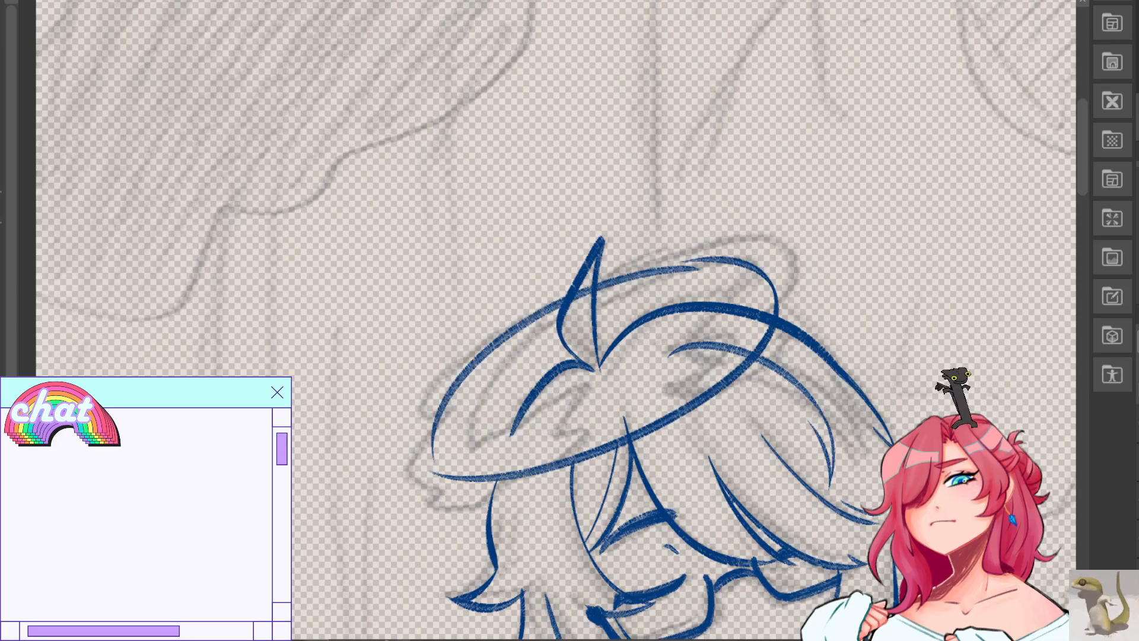
# Redraw the halo's back rim and rounded ends in the mirrored view to make a tighter, cleaner ellipse.
pyautogui.press('h')
pyautogui.moveTo(473, 273); pyautogui.dragTo(704, 442)
pyautogui.hotkey('ctrl', 'z')
pyautogui.moveTo(434, 267); pyautogui.dragTo(691, 462)
pyautogui.hotkey('ctrl', 'z')
pyautogui.hotkey('ctrl', 'z')
pyautogui.moveTo(500, 456)
pyautogui.mouseDown()
pyautogui.moveTo(463, 240)
pyautogui.moveTo(520, 433)
pyautogui.moveTo(423, 395)
pyautogui.moveTo(571, 463)
pyautogui.mouseUp()
pyautogui.hotkey('ctrl', 'z')
pyautogui.hotkey('ctrl', 'z')
pyautogui.moveTo(425, 434)
pyautogui.mouseDown()
pyautogui.moveTo(404, 232)
pyautogui.moveTo(536, 455)
pyautogui.mouseUp()
pyautogui.hotkey('ctrl', 'z')
pyautogui.moveTo(341, 245)
pyautogui.mouseDown()
pyautogui.moveTo(307, 292)
pyautogui.moveTo(341, 248)
pyautogui.moveTo(634, 473)
pyautogui.moveTo(337, 258)
pyautogui.moveTo(394, 234)
pyautogui.mouseUp()
pyautogui.hotkey('ctrl', 'z')
pyautogui.moveTo(335, 274); pyautogui.dragTo(388, 238)
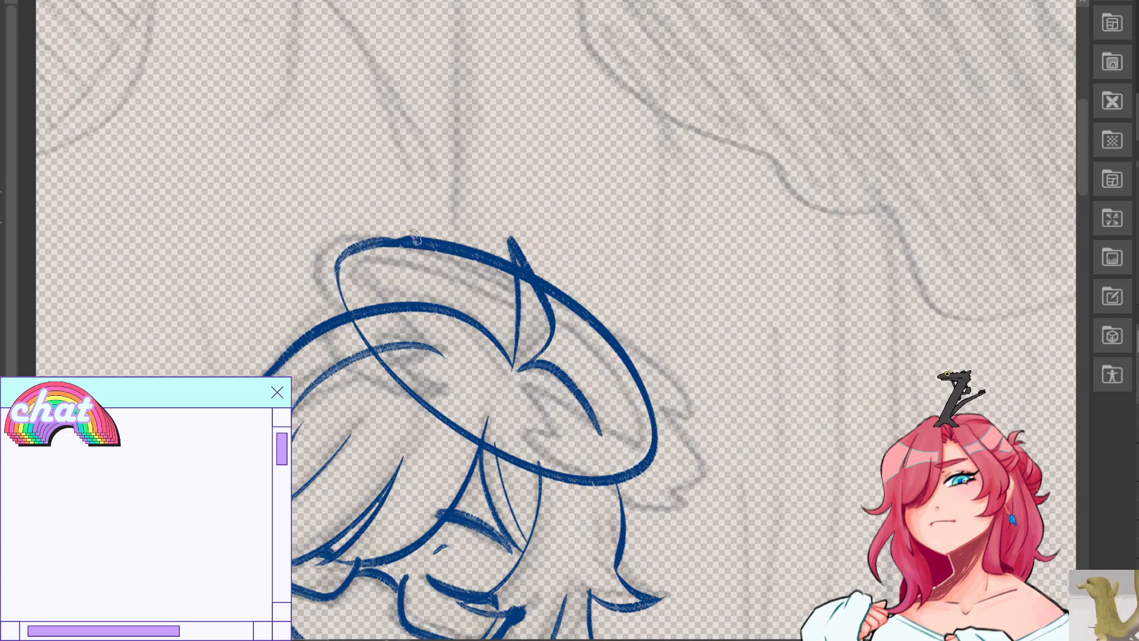
pyautogui.press('h')
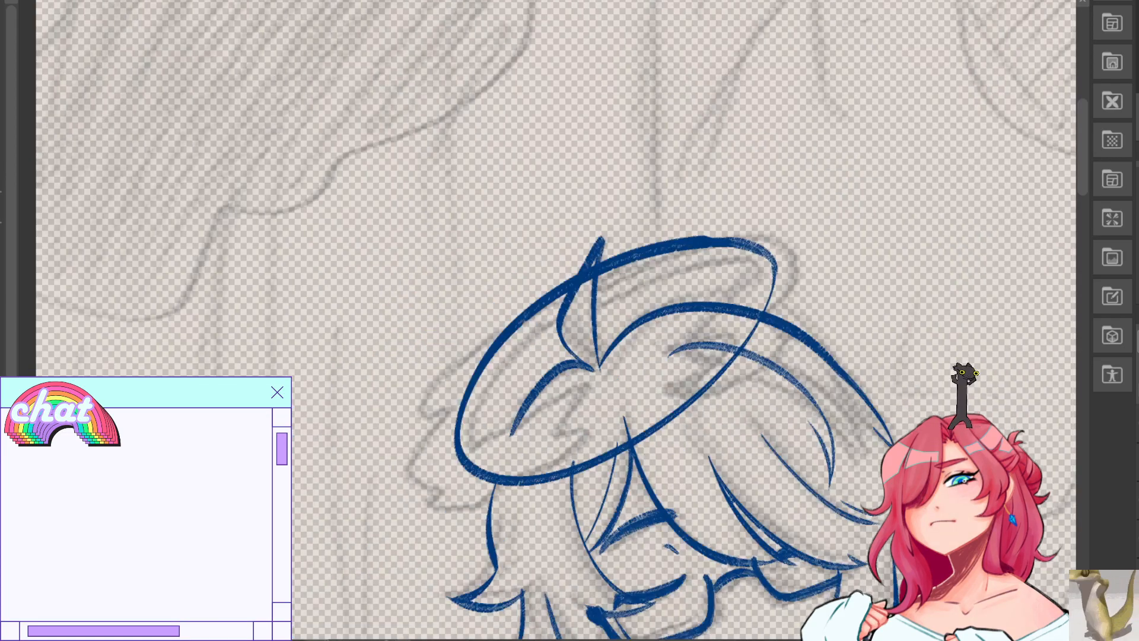
# Complete the halo's front rim across the crown of the hair.
pyautogui.hotkey('ctrl', '0')
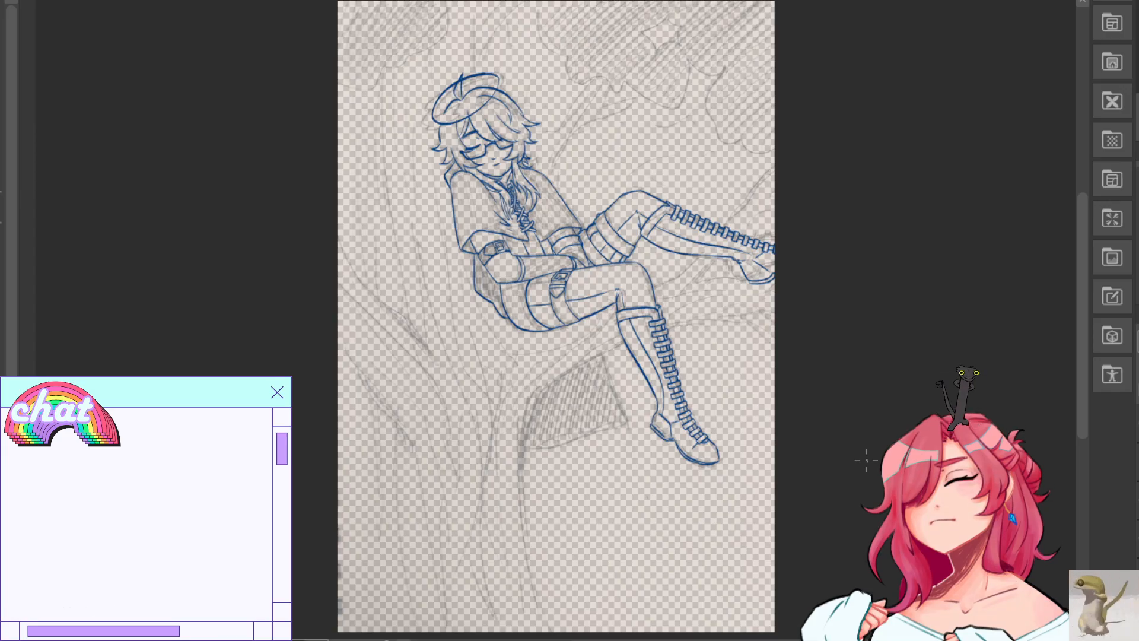
pyautogui.moveTo(500, 81)
pyautogui.mouseDown()
pyautogui.moveTo(484, 104)
pyautogui.moveTo(497, 93)
pyautogui.mouseUp()
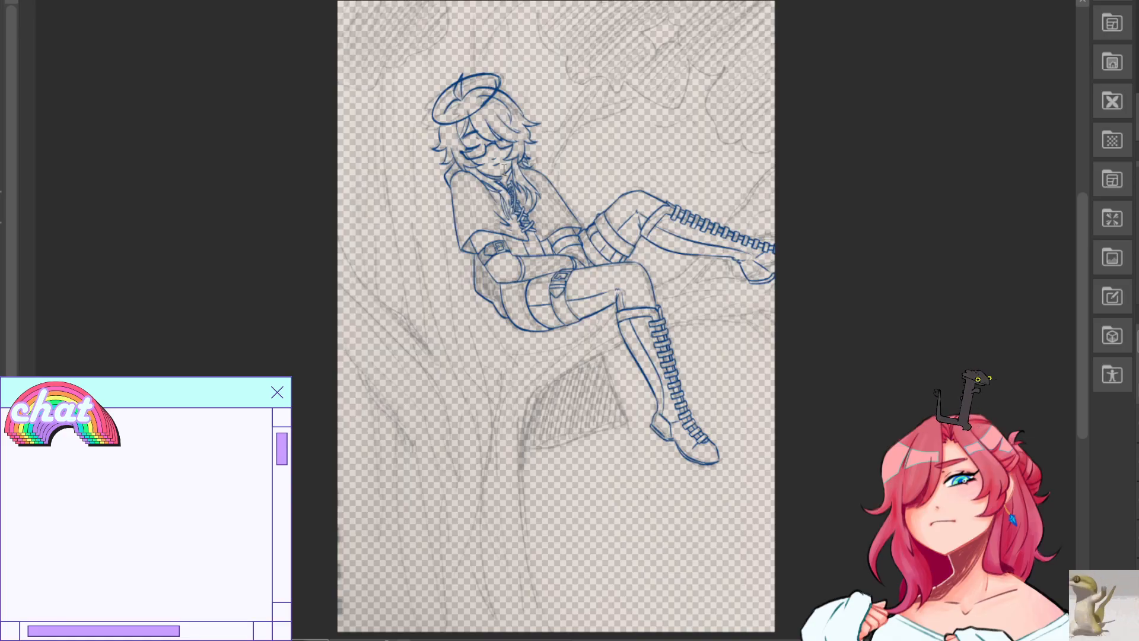
# Create a new blank canvas and set its width to 2000.
pyautogui.press('Return')
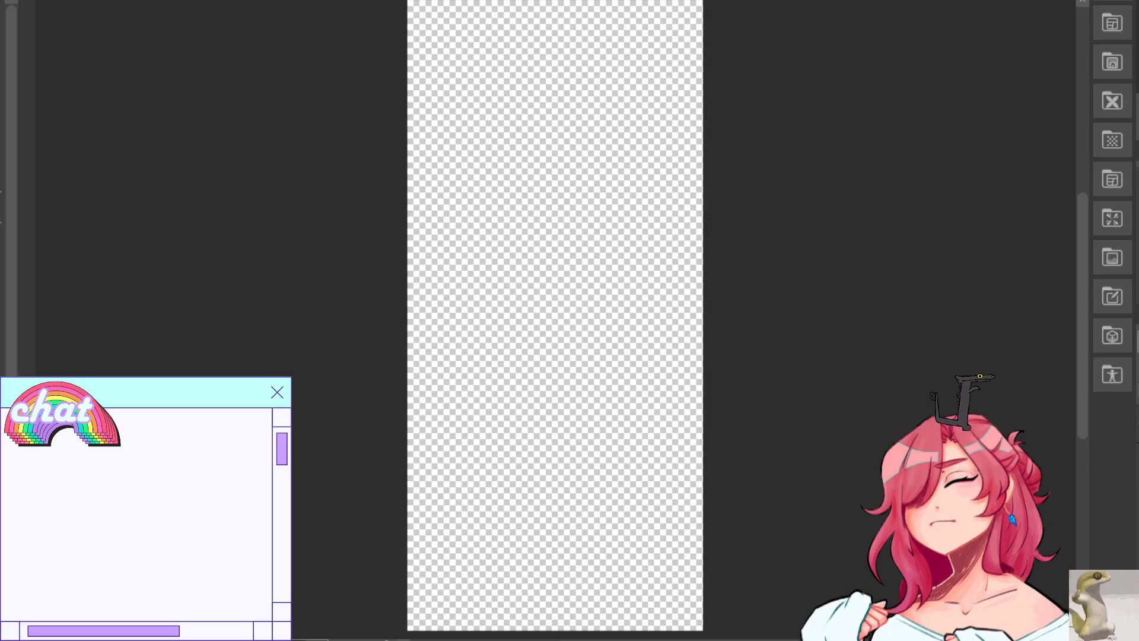
pyautogui.hotkey('ctrl', 't')
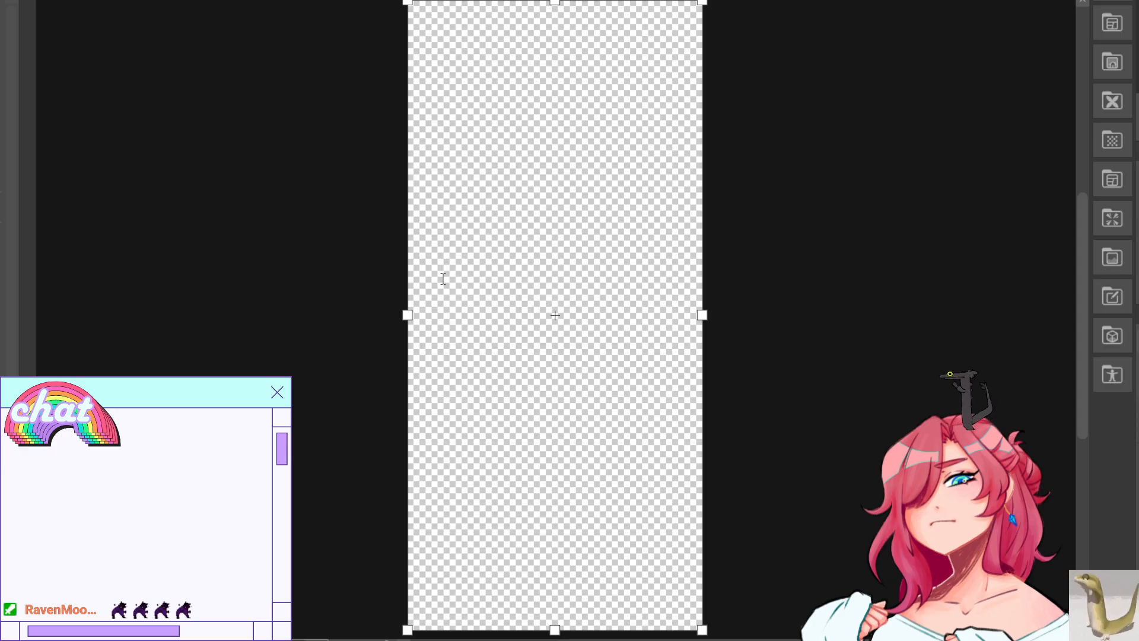
pyautogui.write('2000')
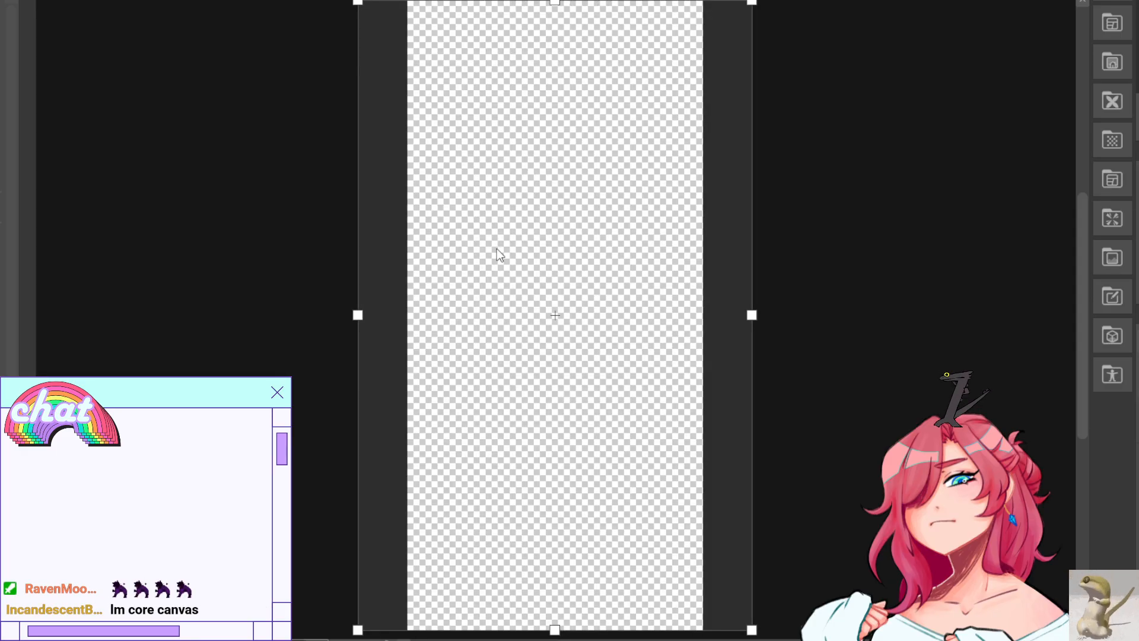
pyautogui.press('Return')
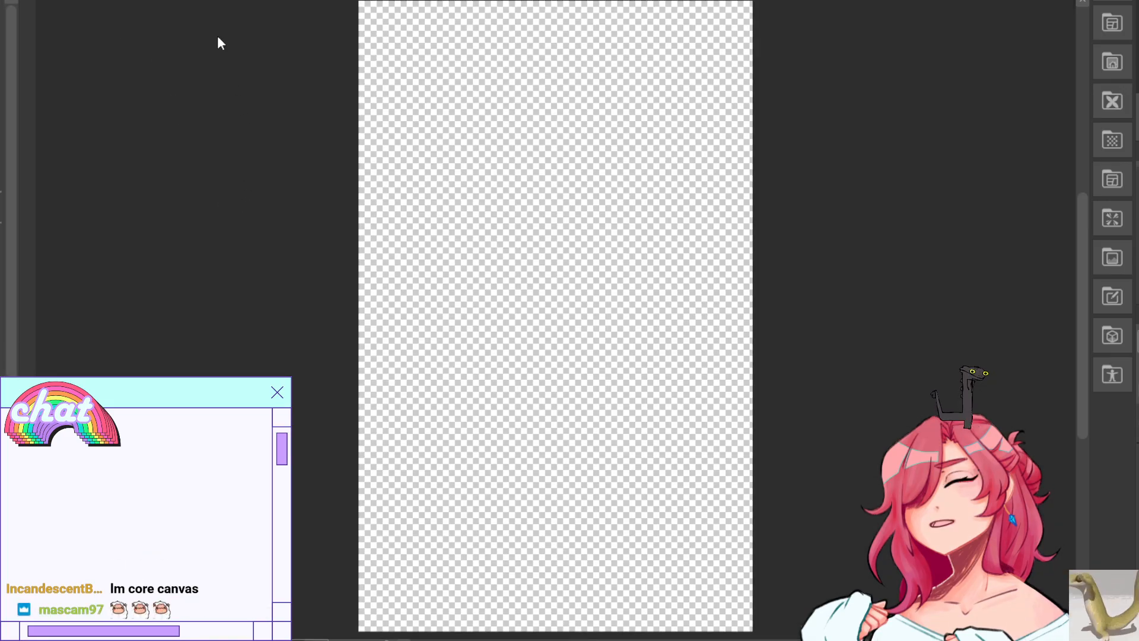
# Shorten the blank canvas evenly at its upper and lower edges.
pyautogui.click(304, 479)
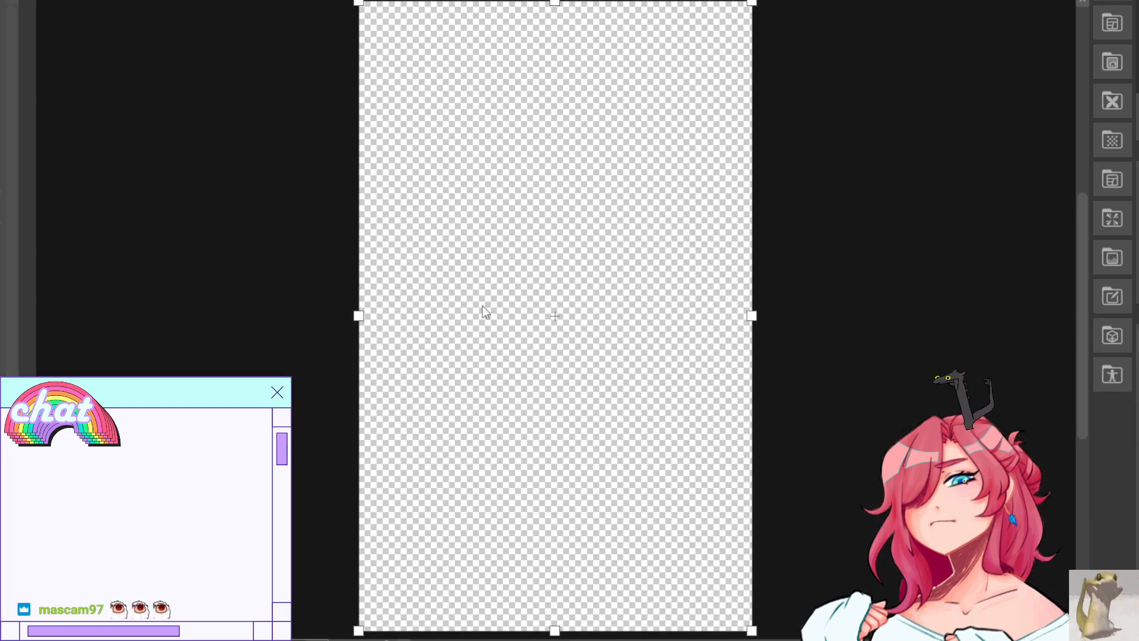
pyautogui.press('BackSpace')
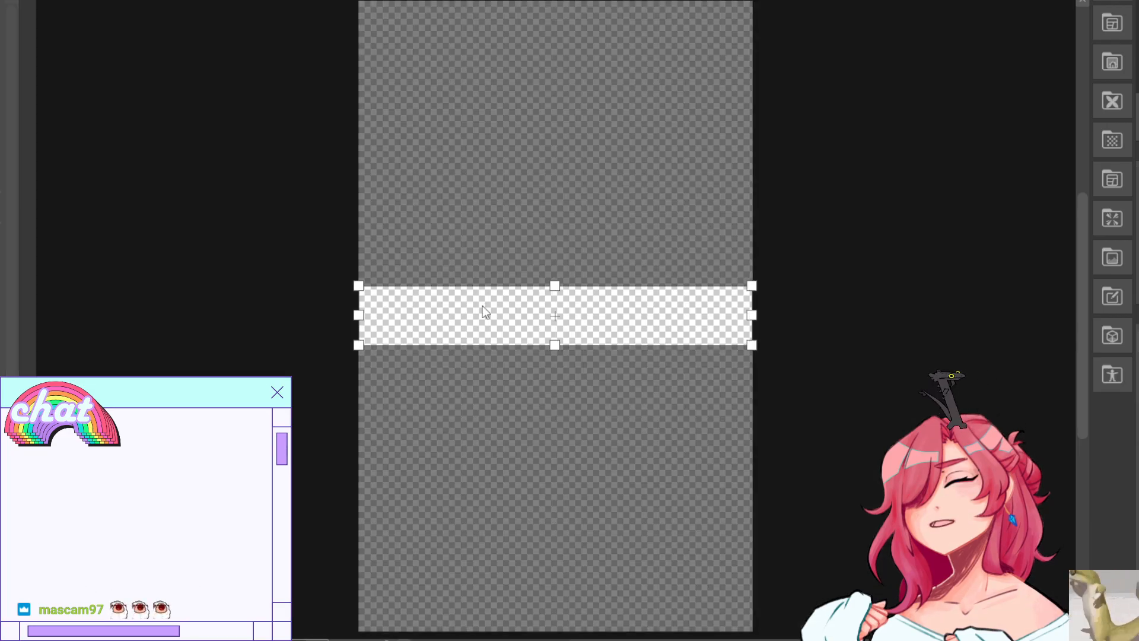
pyautogui.write('0')
pyautogui.press('Return')
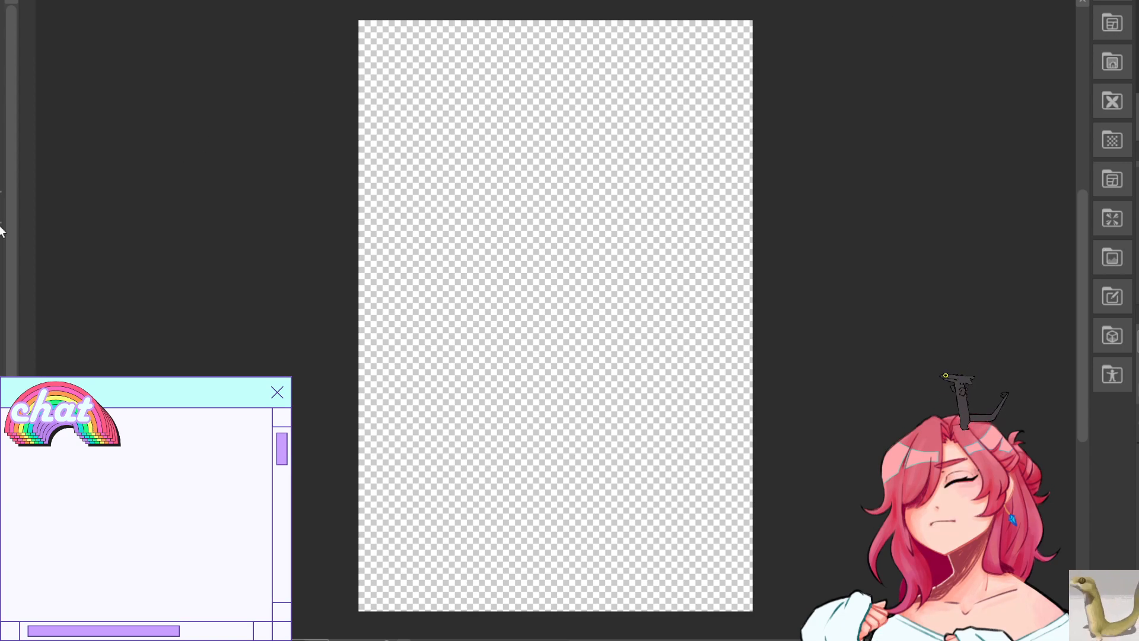
# Sketch a large round head outline with doubled oval strokes in the upper part of the new canvas.
pyautogui.hotkey('ctrl', '+')
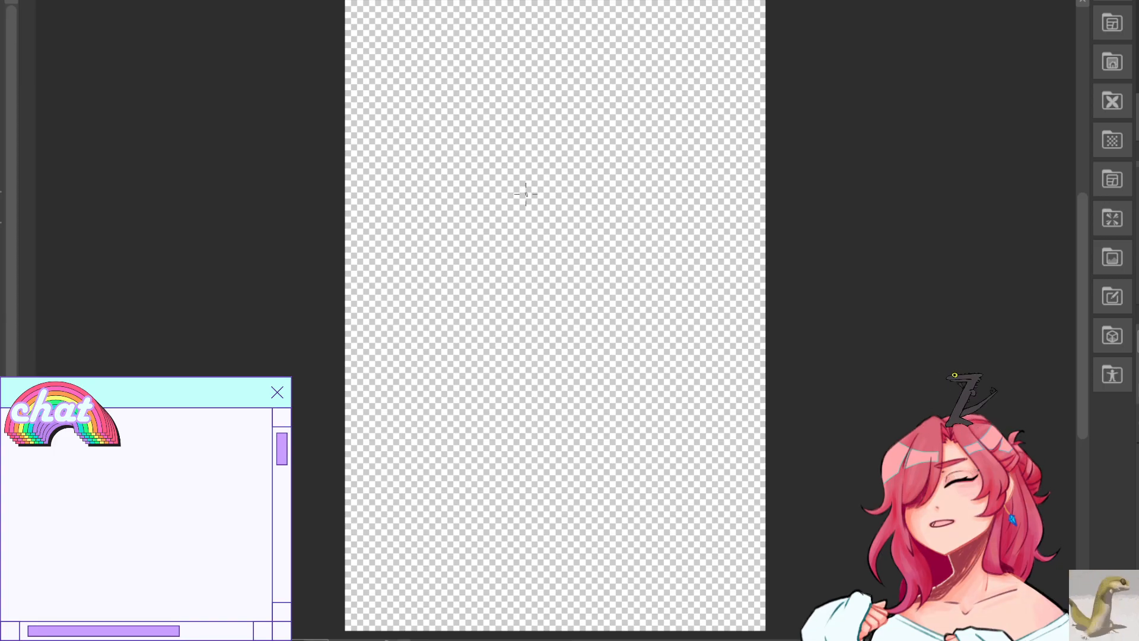
pyautogui.moveTo(520, 219)
pyautogui.mouseDown()
pyautogui.moveTo(478, 173)
pyautogui.moveTo(504, 208)
pyautogui.mouseUp()
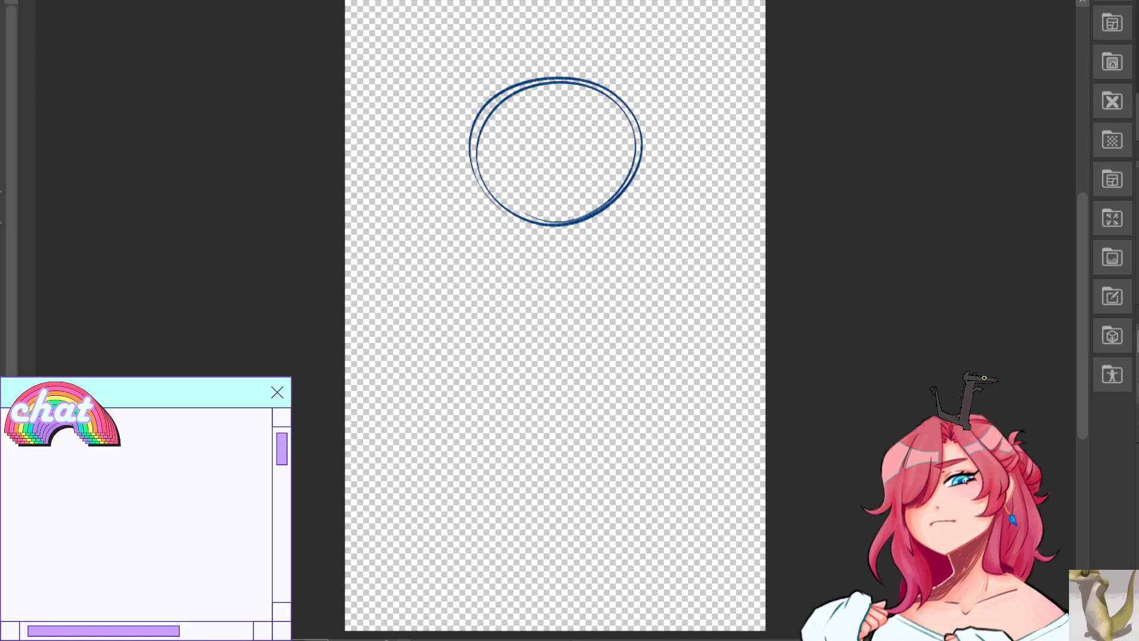
pyautogui.hotkey('ctrl', '+')
pyautogui.moveTo(556, 237); pyautogui.dragTo(566, 311)
pyautogui.hotkey('ctrl', '+')
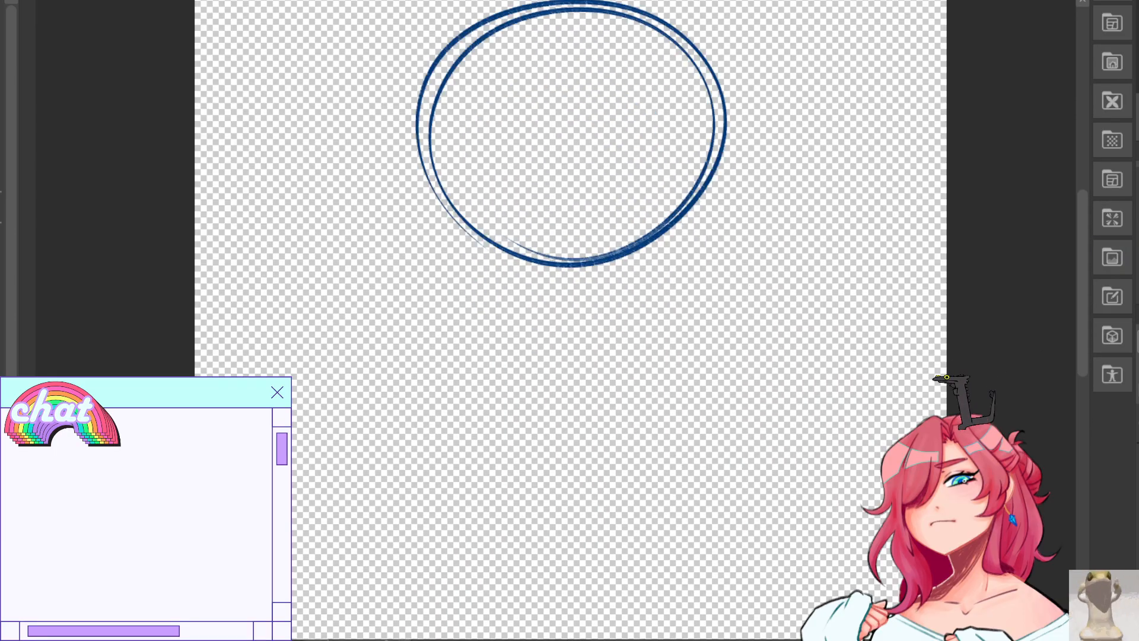
pyautogui.moveTo(687, 278); pyautogui.dragTo(645, 377)
pyautogui.moveTo(544, 338); pyautogui.dragTo(561, 363)
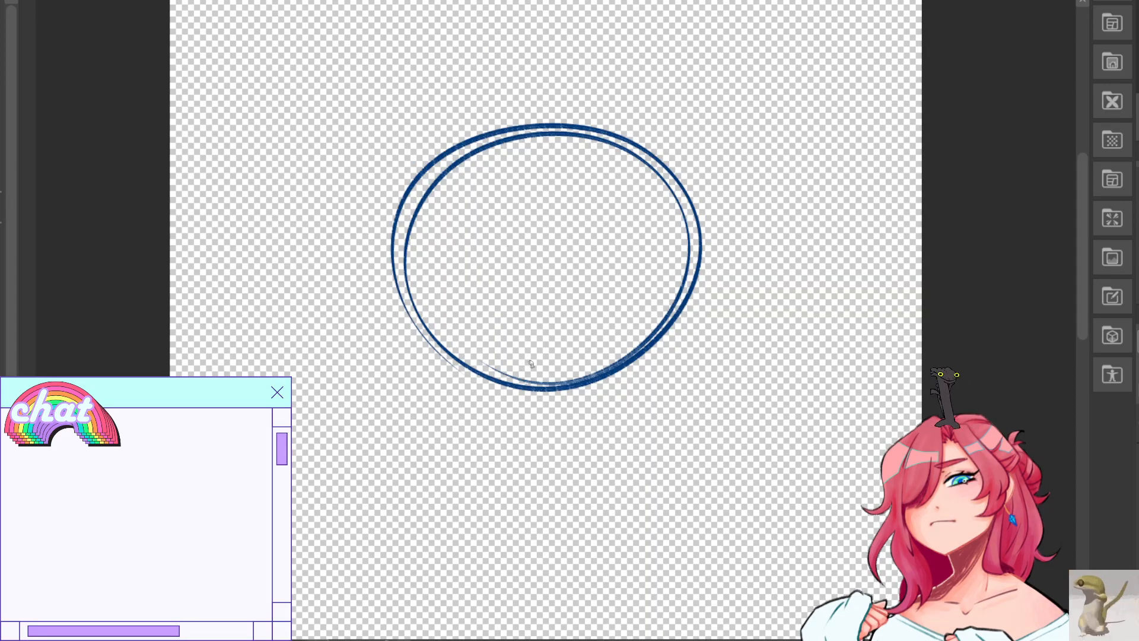
# Sketch two round glasses lenses inside the head and join them with a short bridge.
pyautogui.moveTo(451, 288); pyautogui.dragTo(446, 236)
pyautogui.moveTo(593, 279)
pyautogui.mouseDown()
pyautogui.moveTo(660, 273)
pyautogui.moveTo(568, 237)
pyautogui.moveTo(658, 267)
pyautogui.moveTo(570, 249)
pyautogui.mouseUp()
pyautogui.hotkey('ctrl', 'z')
pyautogui.hotkey('ctrl', 'z')
pyautogui.moveTo(591, 287)
pyautogui.mouseDown()
pyautogui.moveTo(582, 224)
pyautogui.moveTo(567, 270)
pyautogui.mouseUp()
pyautogui.hotkey('ctrl', 'z')
pyautogui.moveTo(600, 208)
pyautogui.mouseDown()
pyautogui.moveTo(590, 214)
pyautogui.moveTo(666, 251)
pyautogui.moveTo(540, 258)
pyautogui.moveTo(572, 236)
pyautogui.mouseUp()
pyautogui.hotkey('ctrl', 'z')
pyautogui.hotkey('ctrl', 'z')
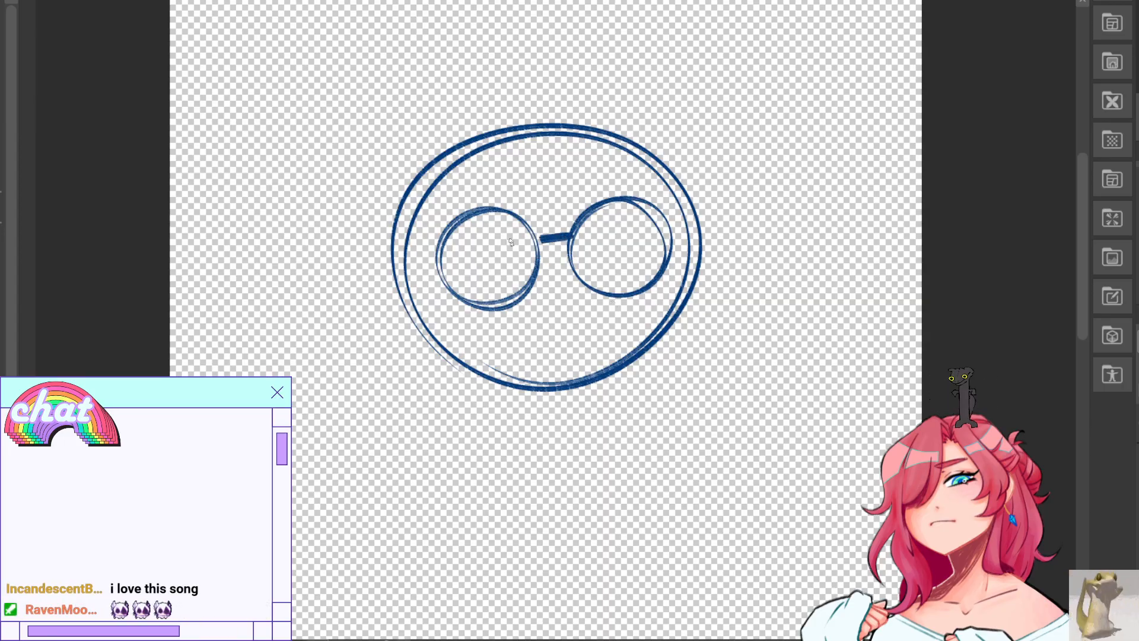
# Fill in a small oval pupil inside each lens and add a small hinge at each outer frame edge.
pyautogui.moveTo(509, 259); pyautogui.dragTo(505, 274)
pyautogui.moveTo(630, 255)
pyautogui.mouseDown()
pyautogui.moveTo(630, 271)
pyautogui.moveTo(635, 252)
pyautogui.mouseUp()
pyautogui.hotkey('ctrl', 'z')
pyautogui.hotkey('ctrl', 'z')
pyautogui.moveTo(634, 242)
pyautogui.mouseDown()
pyautogui.moveTo(628, 261)
pyautogui.moveTo(639, 251)
pyautogui.mouseUp()
pyautogui.hotkey('ctrl', 'z')
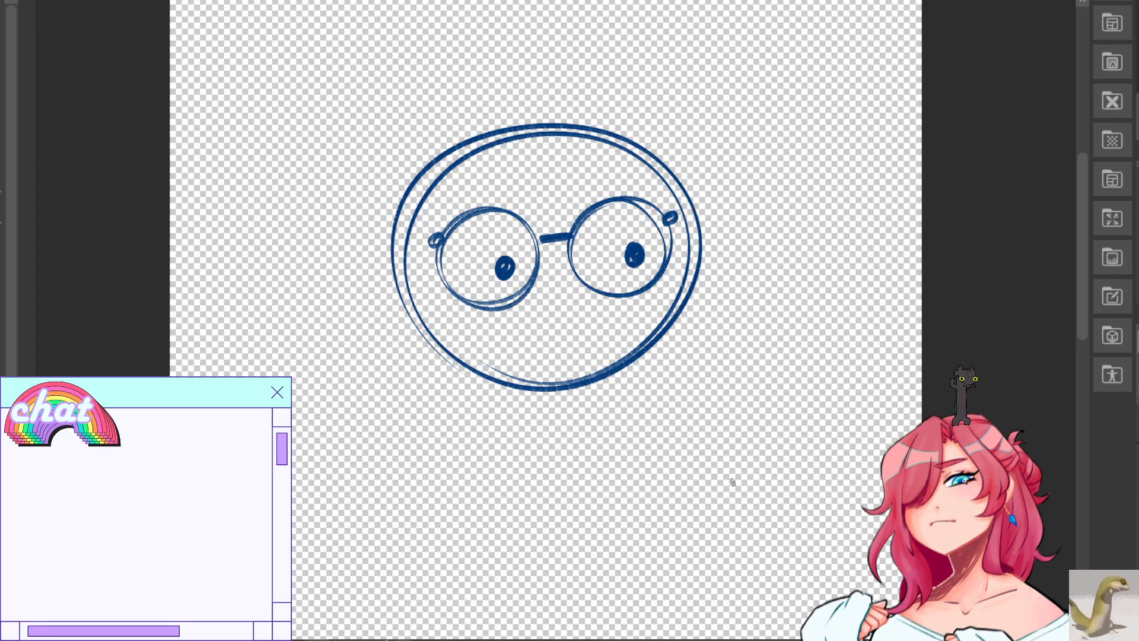
# Sketch two bang strands sweeping from the top of the head down across the lens with the higher pupil.
pyautogui.moveTo(468, 145)
pyautogui.mouseDown()
pyautogui.moveTo(579, 228)
pyautogui.moveTo(603, 228)
pyautogui.mouseUp()
pyautogui.hotkey('ctrl', 'z')
pyautogui.hotkey('ctrl', 'z')
pyautogui.moveTo(453, 123); pyautogui.dragTo(614, 252)
pyautogui.moveTo(486, 152); pyautogui.dragTo(609, 238)
pyautogui.hotkey('ctrl', 'z')
pyautogui.hotkey('ctrl', 'z')
pyautogui.moveTo(467, 121); pyautogui.dragTo(630, 237)
pyautogui.moveTo(516, 133)
pyautogui.mouseDown()
pyautogui.moveTo(582, 209)
pyautogui.moveTo(632, 228)
pyautogui.mouseUp()
# Sketch the hair's top contour above the head and a line sloping outward from its end.
pyautogui.moveTo(475, 107); pyautogui.dragTo(551, 89)
pyautogui.hotkey('ctrl', 'z')
pyautogui.moveTo(468, 98); pyautogui.dragTo(620, 86)
pyautogui.hotkey('ctrl', 'z')
pyautogui.moveTo(450, 102); pyautogui.dragTo(630, 130)
pyautogui.hotkey('ctrl', 'z')
pyautogui.moveTo(452, 93)
pyautogui.mouseDown()
pyautogui.moveTo(634, 88)
pyautogui.moveTo(632, 112)
pyautogui.moveTo(734, 241)
pyautogui.mouseUp()
pyautogui.hotkey('ctrl', 'z')
pyautogui.moveTo(613, 86)
pyautogui.mouseDown()
pyautogui.moveTo(706, 190)
pyautogui.moveTo(775, 220)
pyautogui.mouseUp()
pyautogui.moveTo(627, 90); pyautogui.dragTo(777, 209)
pyautogui.moveTo(678, 212)
pyautogui.mouseDown()
pyautogui.moveTo(763, 231)
pyautogui.moveTo(788, 212)
pyautogui.mouseUp()
pyautogui.hotkey('ctrl', 'z')
pyautogui.hotkey('ctrl', 'z')
pyautogui.hotkey('ctrl', 'z')
pyautogui.hotkey('ctrl', 'z')
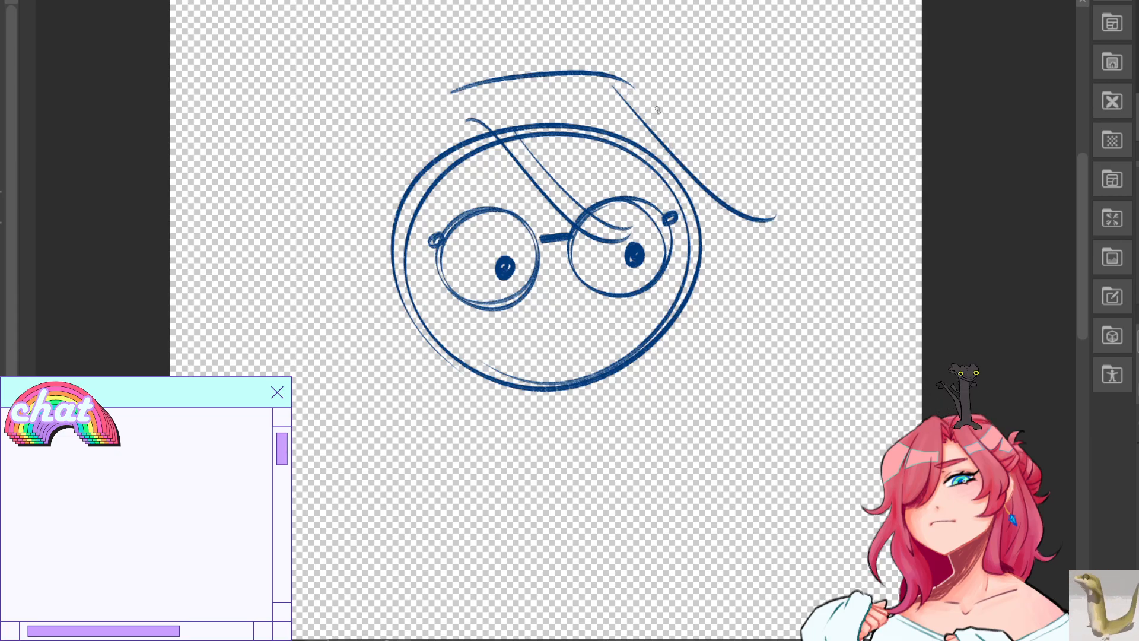
# Redraw the sloping hair contour with an outward flick and add a curved lock beneath it beside the face.
pyautogui.moveTo(620, 76)
pyautogui.mouseDown()
pyautogui.moveTo(676, 135)
pyautogui.moveTo(803, 224)
pyautogui.mouseUp()
pyautogui.moveTo(732, 219)
pyautogui.mouseDown()
pyautogui.moveTo(798, 229)
pyautogui.moveTo(741, 357)
pyautogui.mouseUp()
pyautogui.hotkey('ctrl', 'z')
pyautogui.hotkey('ctrl', 'z')
pyautogui.hotkey('ctrl', 'z')
pyautogui.moveTo(733, 214)
pyautogui.mouseDown()
pyautogui.moveTo(790, 296)
pyautogui.moveTo(789, 283)
pyautogui.moveTo(741, 355)
pyautogui.moveTo(760, 356)
pyautogui.mouseUp()
pyautogui.hotkey('ctrl', 'z')
pyautogui.hotkey('ctrl', 'z')
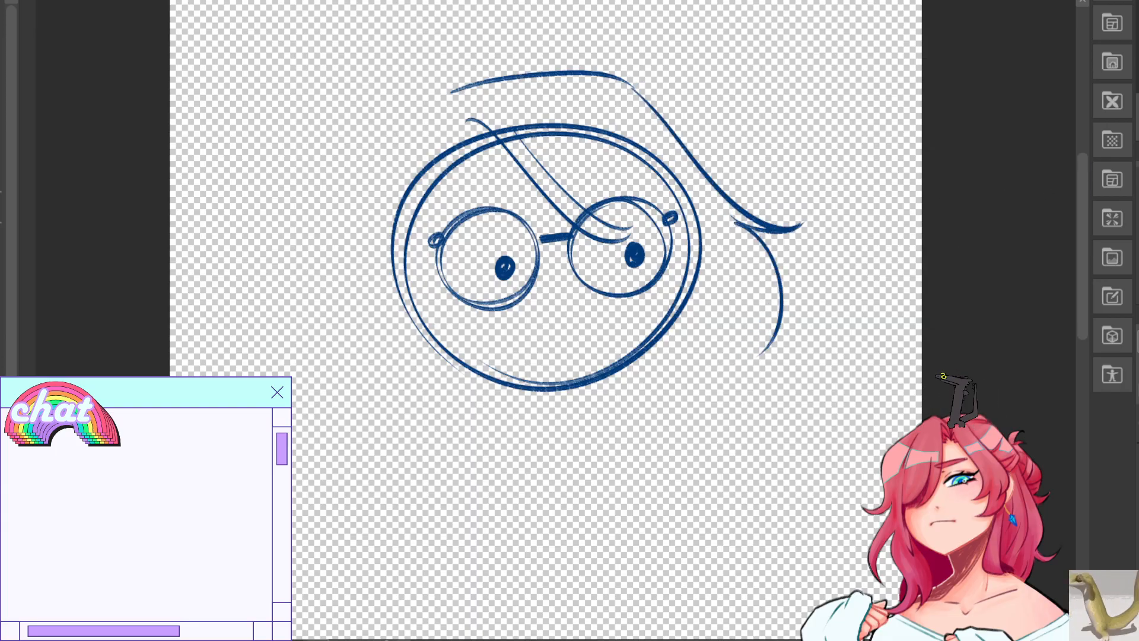
# Redraw the curved hair lock beside the face and add a pointed, flicked curl at its lower end.
pyautogui.press('h')
pyautogui.hotkey('ctrl', 'z')
pyautogui.moveTo(390, 211)
pyautogui.mouseDown()
pyautogui.moveTo(409, 378)
pyautogui.moveTo(390, 402)
pyautogui.moveTo(427, 401)
pyautogui.mouseUp()
pyautogui.hotkey('ctrl', 'z')
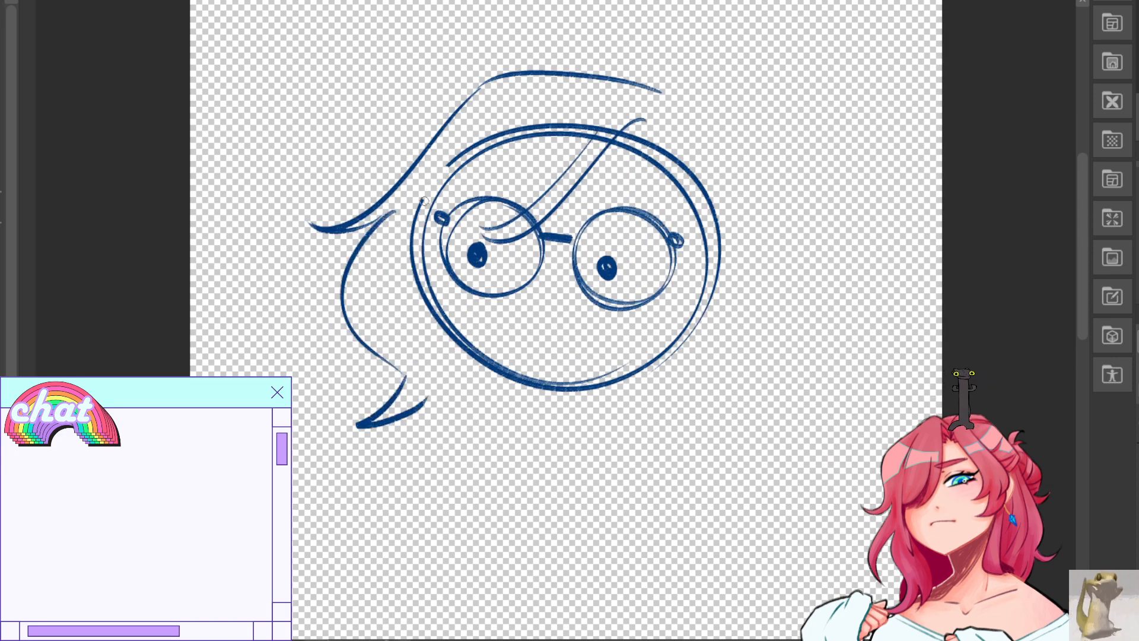
# Erase the top and upper sides of the head outline beneath the hair and redraw the cheek line beside the curved lock.
pyautogui.moveTo(482, 161)
pyautogui.mouseDown()
pyautogui.moveTo(581, 116)
pyautogui.moveTo(556, 139)
pyautogui.moveTo(625, 112)
pyautogui.moveTo(595, 124)
pyautogui.moveTo(608, 122)
pyautogui.moveTo(600, 136)
pyautogui.moveTo(637, 143)
pyautogui.moveTo(718, 222)
pyautogui.mouseUp()
pyautogui.moveTo(437, 210)
pyautogui.mouseDown()
pyautogui.moveTo(419, 287)
pyautogui.moveTo(425, 277)
pyautogui.mouseUp()
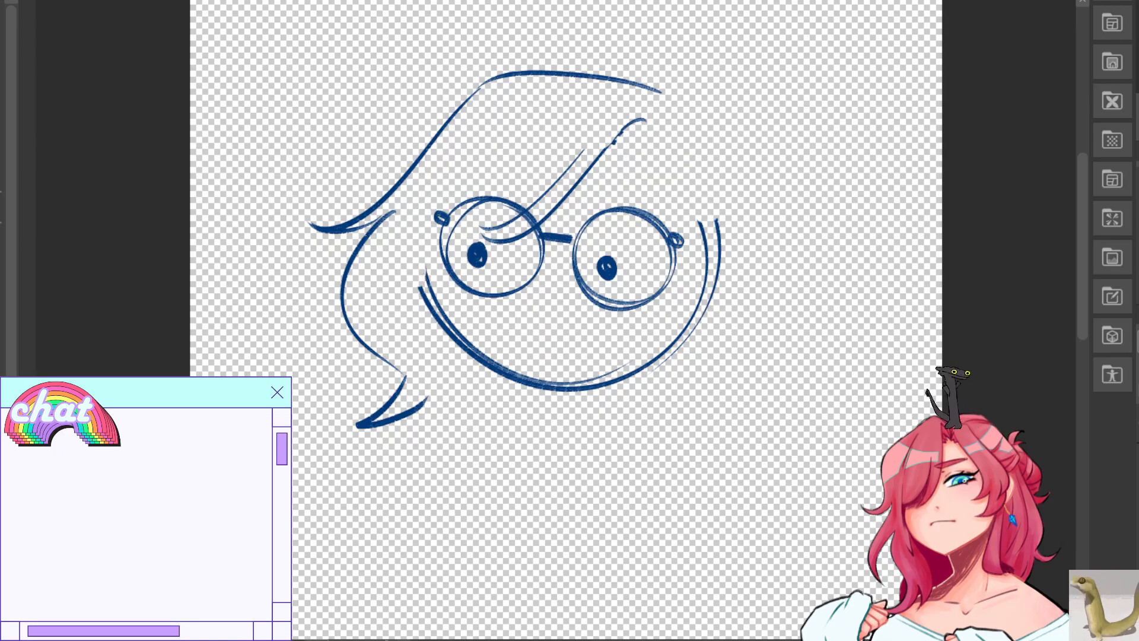
pyautogui.moveTo(425, 252); pyautogui.dragTo(506, 366)
# Redraw the upper end of the main bang strand and close its peak with a small triangular fold at the parting.
pyautogui.moveTo(614, 147)
pyautogui.mouseDown()
pyautogui.moveTo(640, 136)
pyautogui.moveTo(600, 158)
pyautogui.mouseUp()
pyautogui.hotkey('ctrl', 'z')
pyautogui.hotkey('ctrl', 'z')
pyautogui.moveTo(644, 136); pyautogui.dragTo(618, 146)
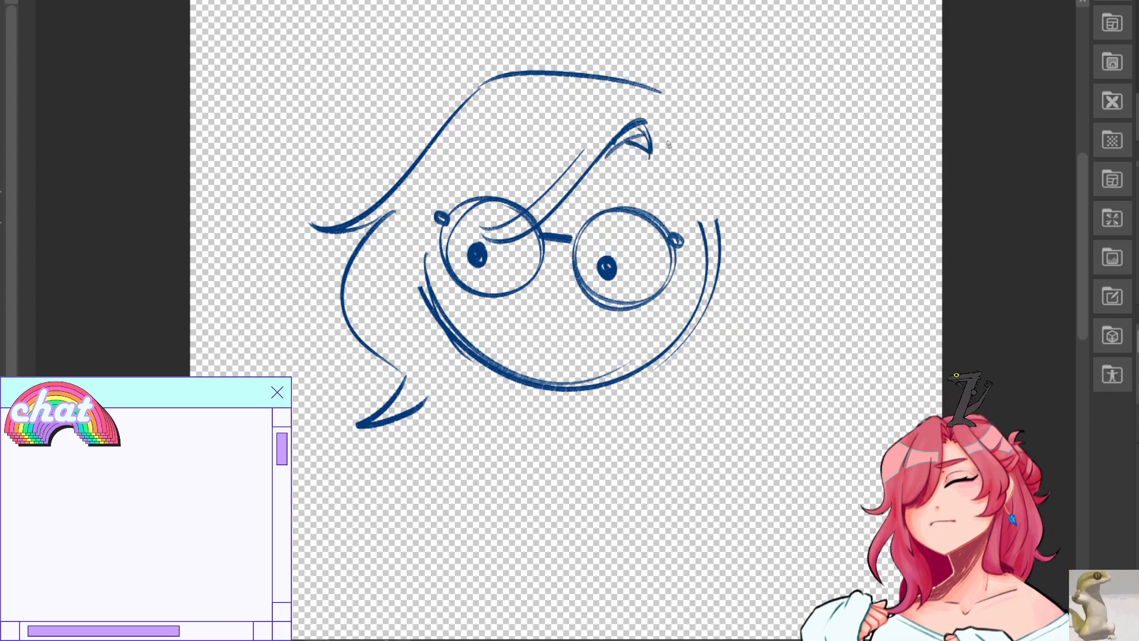
# Draw a two-line side strand from the parting down past the lens hinge, meeting in an outward point over the cheek.
pyautogui.moveTo(650, 155)
pyautogui.mouseDown()
pyautogui.moveTo(715, 260)
pyautogui.moveTo(696, 273)
pyautogui.moveTo(706, 294)
pyautogui.moveTo(665, 242)
pyautogui.moveTo(720, 269)
pyautogui.moveTo(660, 202)
pyautogui.moveTo(713, 313)
pyautogui.mouseUp()
pyautogui.hotkey('ctrl', 'z')
pyautogui.hotkey('ctrl', 'z')
pyautogui.hotkey('ctrl', 'z')
pyautogui.hotkey('ctrl', 'z')
pyautogui.hotkey('ctrl', 'z')
pyautogui.moveTo(667, 172); pyautogui.dragTo(736, 327)
pyautogui.hotkey('ctrl', 'z')
pyautogui.hotkey('ctrl', 'z')
pyautogui.moveTo(683, 210)
pyautogui.mouseDown()
pyautogui.moveTo(744, 319)
pyautogui.moveTo(714, 308)
pyautogui.moveTo(730, 314)
pyautogui.mouseUp()
pyautogui.moveTo(497, 181); pyautogui.dragTo(435, 294)
pyautogui.hotkey('ctrl', 'z')
pyautogui.moveTo(488, 202)
pyautogui.mouseDown()
pyautogui.moveTo(409, 282)
pyautogui.moveTo(445, 314)
pyautogui.mouseUp()
pyautogui.hotkey('ctrl', 'z')
pyautogui.hotkey('ctrl', 'z')
pyautogui.moveTo(526, 173); pyautogui.dragTo(425, 240)
pyautogui.hotkey('ctrl', 'z')
pyautogui.moveTo(551, 133); pyautogui.dragTo(409, 214)
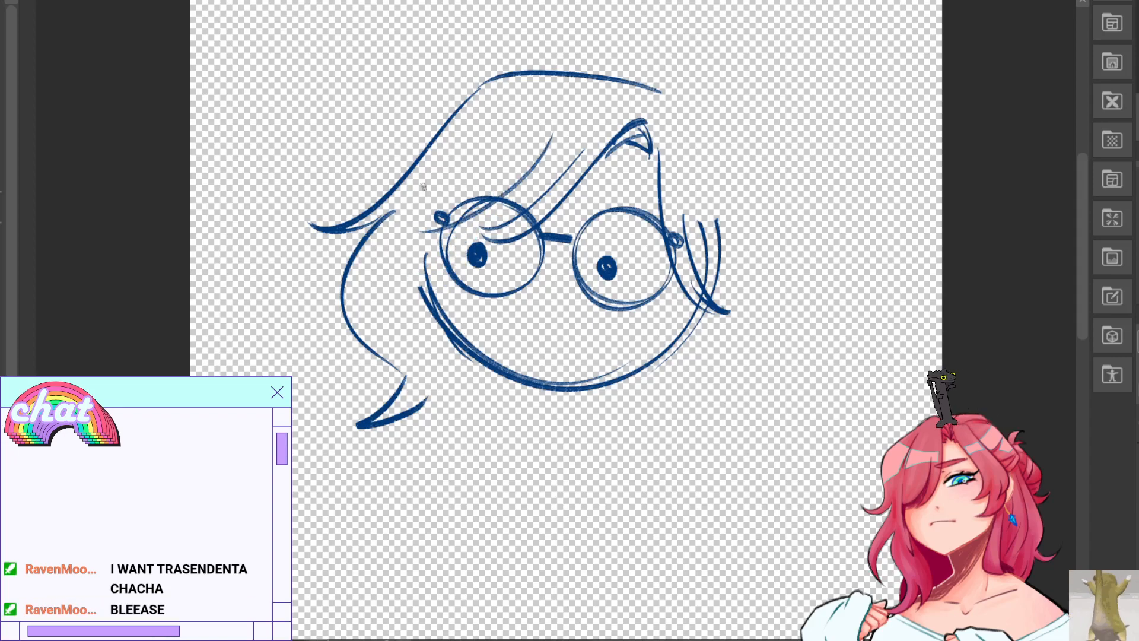
pyautogui.hotkey('ctrl', 'z')
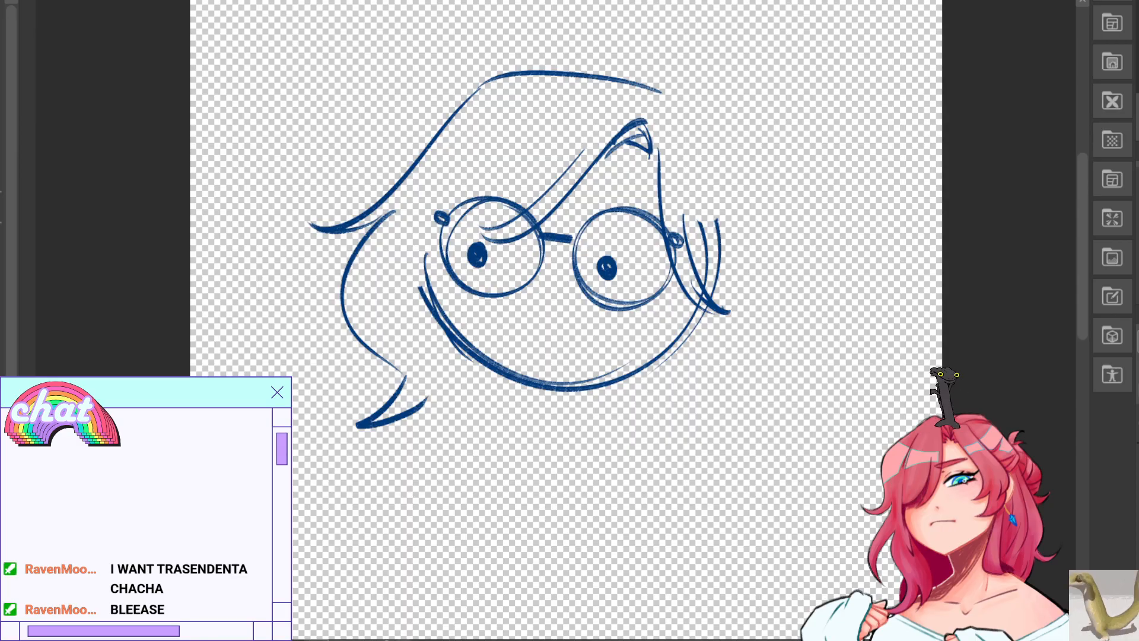
pyautogui.press('h')
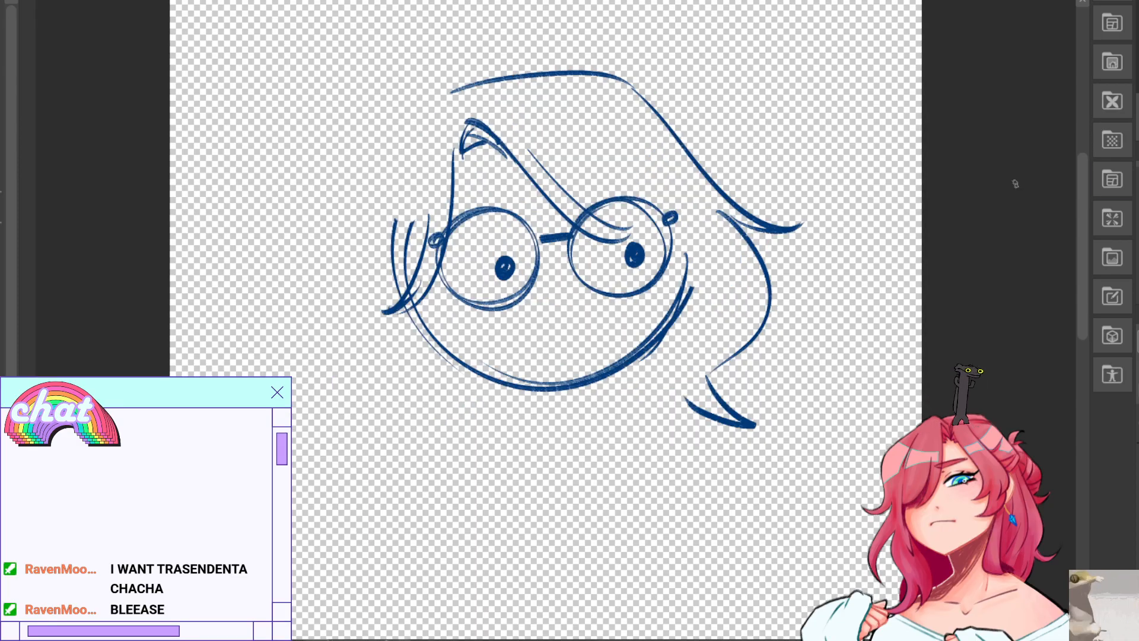
pyautogui.moveTo(555, 140); pyautogui.dragTo(675, 238)
pyautogui.hotkey('ctrl', 'z')
# Erase the thin second bang strand and redraw it sweeping across the lens to the outer frame hinge.
pyautogui.press('e')
pyautogui.moveTo(529, 151)
pyautogui.mouseDown()
pyautogui.moveTo(601, 219)
pyautogui.moveTo(628, 222)
pyautogui.moveTo(596, 218)
pyautogui.mouseUp()
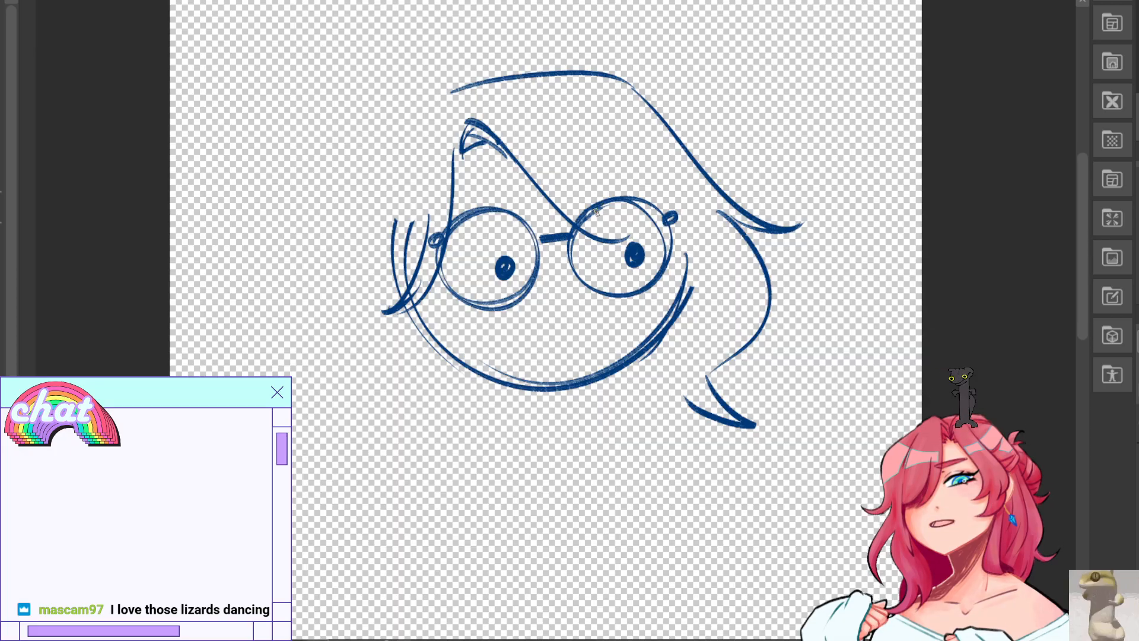
pyautogui.moveTo(563, 151)
pyautogui.mouseDown()
pyautogui.moveTo(688, 245)
pyautogui.moveTo(688, 230)
pyautogui.mouseUp()
pyautogui.hotkey('ctrl', 'z')
pyautogui.moveTo(630, 205); pyautogui.dragTo(701, 228)
pyautogui.hotkey('ctrl', 'z')
pyautogui.hotkey('ctrl', 'z')
pyautogui.moveTo(595, 141)
pyautogui.mouseDown()
pyautogui.moveTo(723, 280)
pyautogui.moveTo(703, 307)
pyautogui.mouseUp()
pyautogui.hotkey('ctrl', 'z')
pyautogui.moveTo(654, 172); pyautogui.dragTo(695, 318)
pyautogui.moveTo(676, 231); pyautogui.dragTo(695, 306)
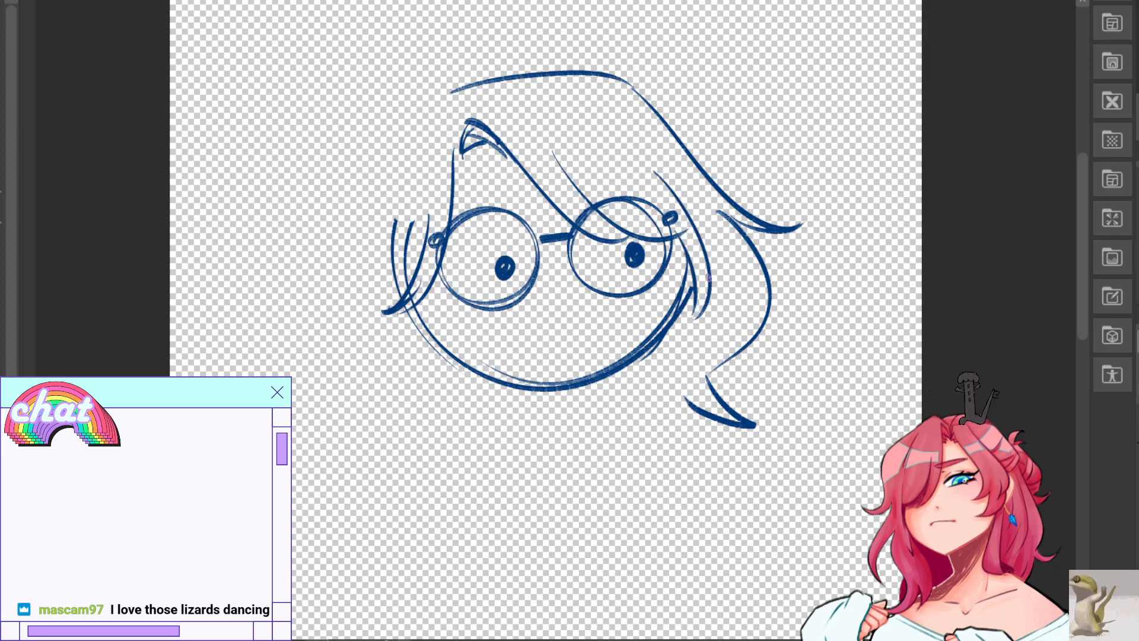
pyautogui.hotkey('ctrl', 'z')
pyautogui.hotkey('ctrl', 'z')
# Draw a short lock from the outer frame edge down over the cheek and erase the face and frame lines overlapping the hair.
pyautogui.moveTo(667, 240); pyautogui.dragTo(677, 358)
pyautogui.hotkey('ctrl', 'z')
pyautogui.moveTo(671, 242)
pyautogui.mouseDown()
pyautogui.moveTo(693, 317)
pyautogui.moveTo(686, 349)
pyautogui.mouseUp()
pyautogui.press('e')
pyautogui.moveTo(692, 266); pyautogui.dragTo(707, 313)
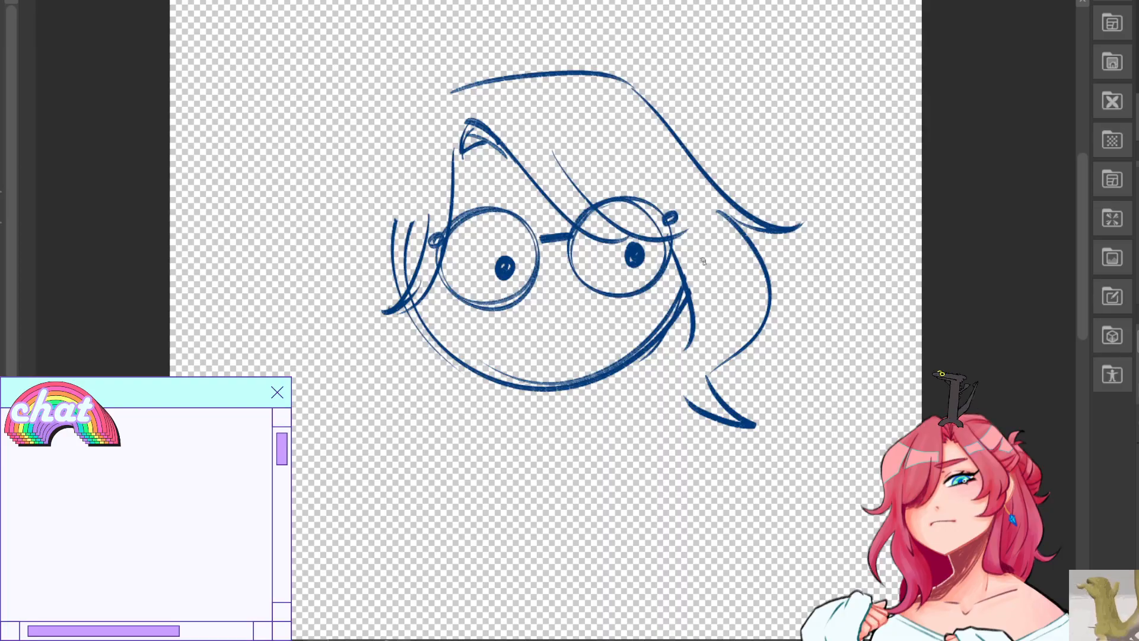
pyautogui.moveTo(639, 208)
pyautogui.mouseDown()
pyautogui.moveTo(663, 238)
pyautogui.moveTo(669, 223)
pyautogui.moveTo(658, 218)
pyautogui.moveTo(672, 250)
pyautogui.mouseUp()
pyautogui.press('p')
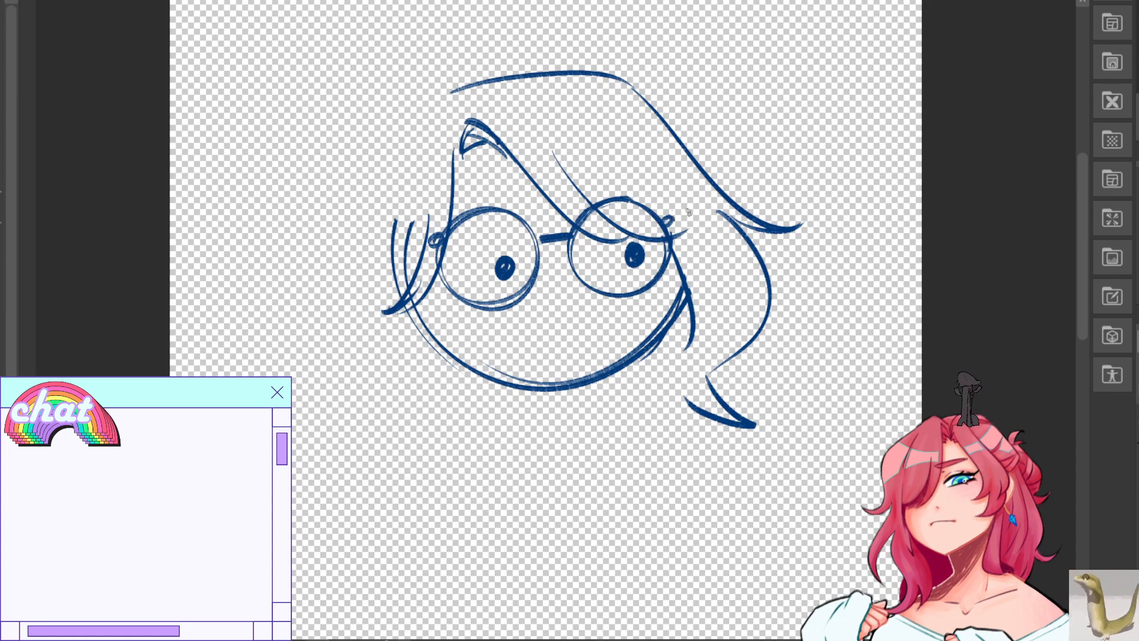
# Redraw the short cheek lock curving inward over the jaw and erase the leftover head outline behind the opposite side strand.
pyautogui.press('h')
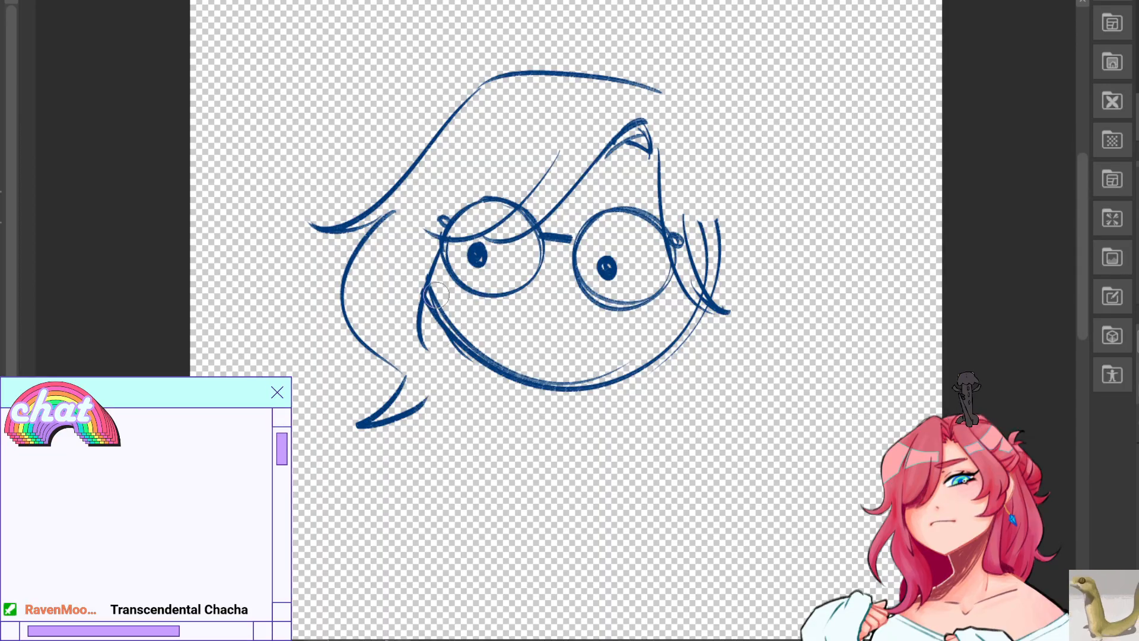
pyautogui.moveTo(430, 290); pyautogui.dragTo(495, 363)
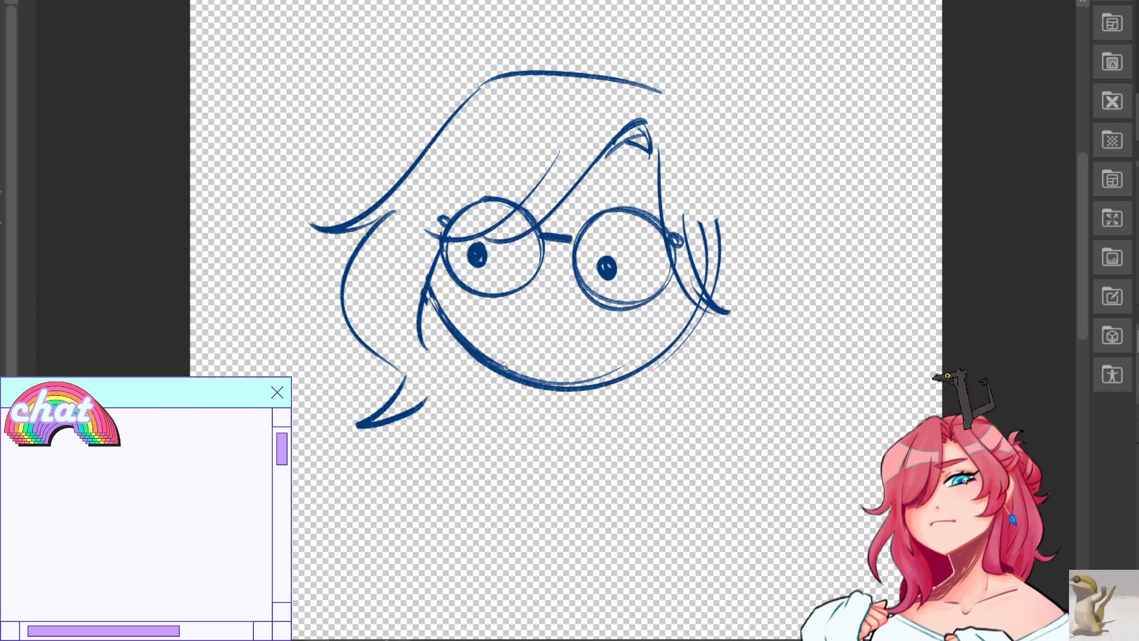
pyautogui.hotkey('ctrl', 'z')
pyautogui.moveTo(440, 256); pyautogui.dragTo(467, 394)
pyautogui.hotkey('ctrl', 'z')
pyautogui.moveTo(441, 249); pyautogui.dragTo(459, 361)
pyautogui.hotkey('ctrl', 'z')
pyautogui.hotkey('ctrl', 'z')
pyautogui.moveTo(439, 264); pyautogui.dragTo(458, 368)
pyautogui.press('h')
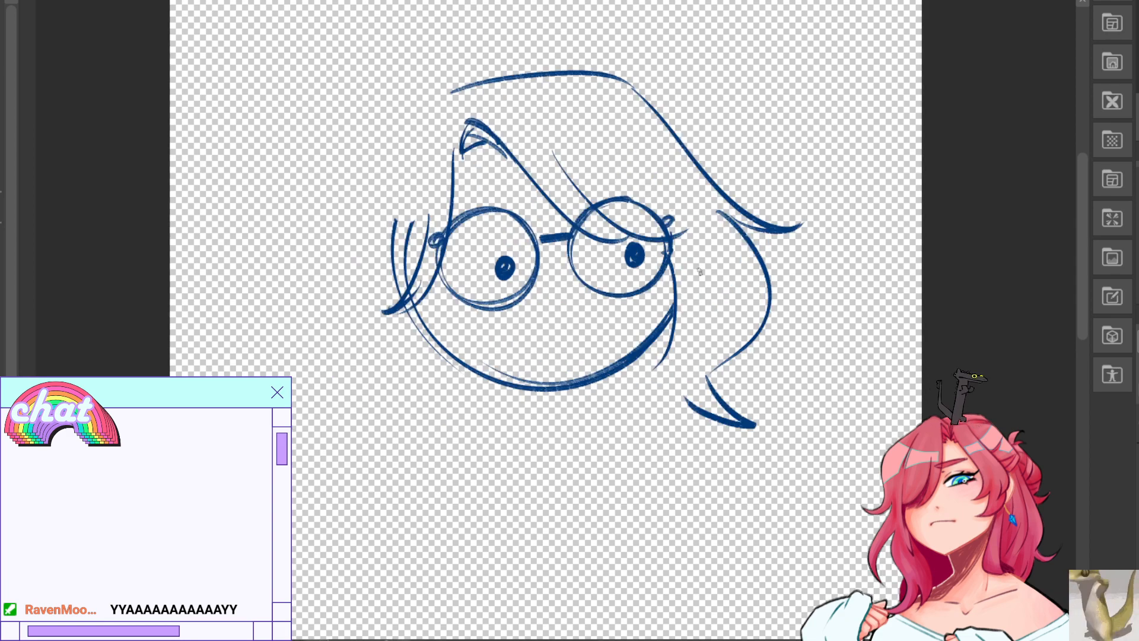
pyautogui.moveTo(409, 216); pyautogui.dragTo(388, 288)
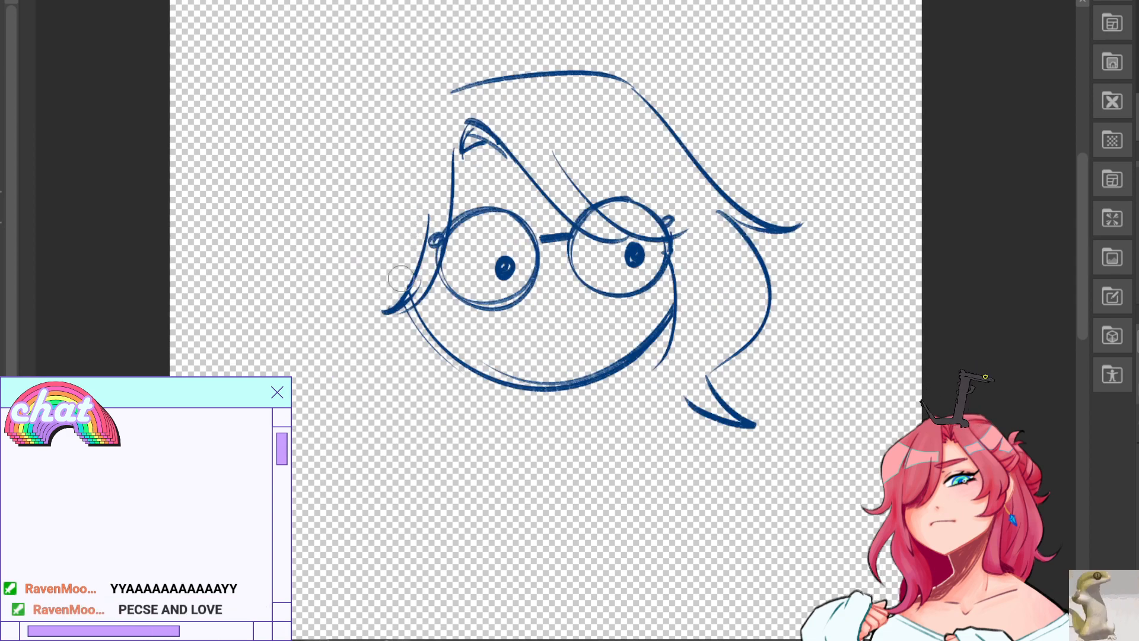
pyautogui.moveTo(465, 188); pyautogui.dragTo(505, 188)
pyautogui.moveTo(579, 174); pyautogui.dragTo(626, 169)
pyautogui.hotkey('ctrl', 'z')
pyautogui.hotkey('ctrl', 'z')
pyautogui.moveTo(472, 188); pyautogui.dragTo(514, 204)
pyautogui.moveTo(473, 190); pyautogui.dragTo(513, 203)
pyautogui.moveTo(620, 168)
pyautogui.mouseDown()
pyautogui.moveTo(575, 198)
pyautogui.moveTo(619, 170)
pyautogui.mouseUp()
pyautogui.hotkey('ctrl', 'z')
pyautogui.hotkey('ctrl', 'z')
pyautogui.hotkey('ctrl', 'z')
# Draw a short eyebrow slanting down toward the nose inside each lens above the pupil.
pyautogui.moveTo(474, 235); pyautogui.dragTo(514, 237)
pyautogui.moveTo(598, 238); pyautogui.dragTo(649, 218)
pyautogui.hotkey('ctrl', 'z')
# Sketch a small cat-like mouth below the glasses with a little open lower lip under its centre.
pyautogui.moveTo(566, 324); pyautogui.dragTo(593, 309)
pyautogui.hotkey('ctrl', 'z')
pyautogui.hotkey('ctrl', 'z')
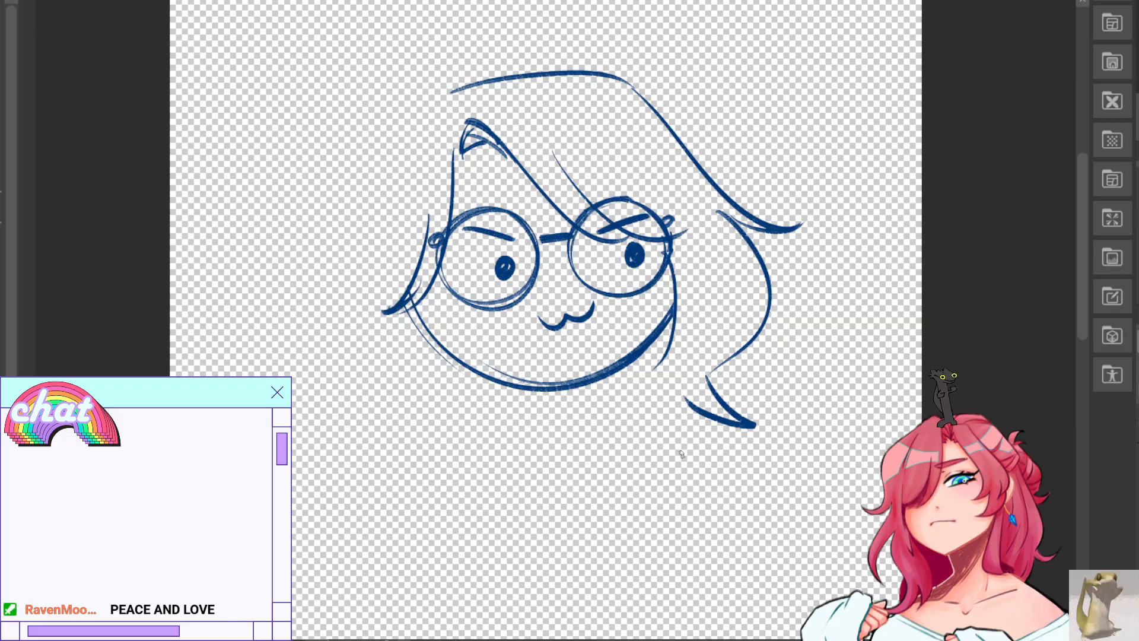
pyautogui.moveTo(557, 328)
pyautogui.mouseDown()
pyautogui.moveTo(574, 343)
pyautogui.moveTo(584, 322)
pyautogui.mouseUp()
pyautogui.hotkey('ctrl', 'z')
pyautogui.hotkey('ctrl', 'z')
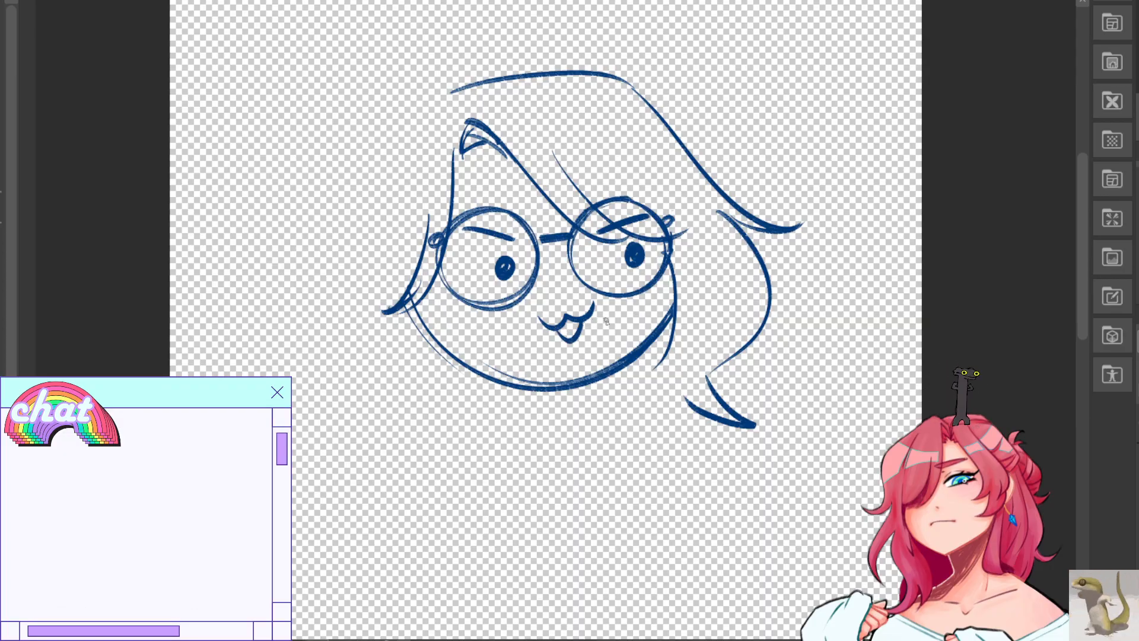
# Redraw the long curved lock beside the face and replace its lower tip with a softer, rounded flick.
pyautogui.press('h')
pyautogui.moveTo(395, 212)
pyautogui.mouseDown()
pyautogui.moveTo(357, 246)
pyautogui.moveTo(347, 337)
pyautogui.mouseUp()
pyautogui.hotkey('ctrl', 'z')
pyautogui.hotkey('ctrl', 'z')
pyautogui.moveTo(399, 372)
pyautogui.mouseDown()
pyautogui.moveTo(425, 400)
pyautogui.moveTo(407, 419)
pyautogui.moveTo(428, 407)
pyautogui.mouseUp()
pyautogui.hotkey('ctrl', 'z')
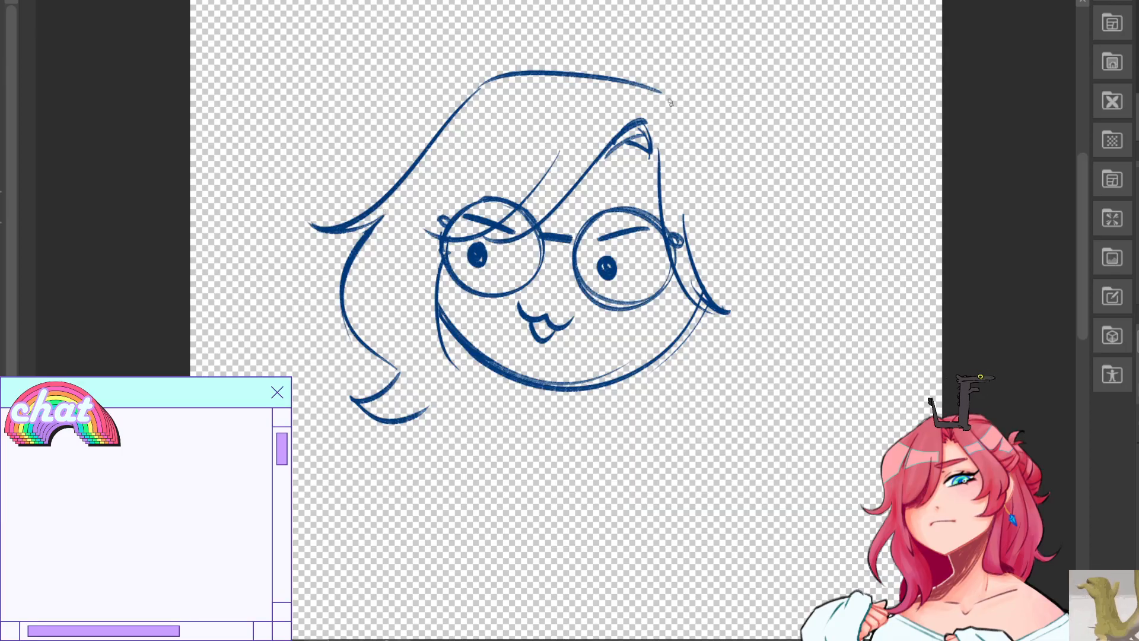
# Sketch the opposite outer hair contour from a notch at the parting down to an outward-flicked tip beside the cheek.
pyautogui.moveTo(677, 125)
pyautogui.mouseDown()
pyautogui.moveTo(761, 233)
pyautogui.moveTo(830, 288)
pyautogui.mouseUp()
pyautogui.hotkey('ctrl', 'z')
pyautogui.hotkey('ctrl', 'z')
pyautogui.hotkey('ctrl', 'z')
pyautogui.hotkey('ctrl', 'z')
pyautogui.moveTo(754, 217)
pyautogui.mouseDown()
pyautogui.moveTo(813, 317)
pyautogui.moveTo(831, 314)
pyautogui.mouseUp()
pyautogui.hotkey('ctrl', 'z')
pyautogui.moveTo(768, 293); pyautogui.dragTo(835, 322)
pyautogui.hotkey('ctrl', 'z')
pyautogui.hotkey('ctrl', 'z')
pyautogui.moveTo(747, 189); pyautogui.dragTo(810, 330)
pyautogui.hotkey('ctrl', 'z')
pyautogui.moveTo(753, 214); pyautogui.dragTo(812, 336)
pyautogui.moveTo(753, 309)
pyautogui.mouseDown()
pyautogui.moveTo(801, 341)
pyautogui.moveTo(824, 338)
pyautogui.mouseUp()
pyautogui.hotkey('ctrl', 'z')
pyautogui.moveTo(747, 323); pyautogui.dragTo(819, 322)
pyautogui.hotkey('ctrl', 'z')
# Draw a curved lower lock beneath the outward-flicked tip, bending inward to a point below the chin line.
pyautogui.moveTo(748, 326)
pyautogui.mouseDown()
pyautogui.moveTo(824, 331)
pyautogui.moveTo(738, 446)
pyautogui.mouseUp()
pyautogui.hotkey('ctrl', 'z')
pyautogui.hotkey('ctrl', 'z')
pyautogui.hotkey('ctrl', 'z')
pyautogui.hotkey('ctrl', 'z')
pyautogui.hotkey('ctrl', 'z')
pyautogui.hotkey('ctrl', 'z')
pyautogui.moveTo(755, 333)
pyautogui.mouseDown()
pyautogui.moveTo(741, 458)
pyautogui.moveTo(729, 459)
pyautogui.moveTo(740, 443)
pyautogui.mouseUp()
pyautogui.hotkey('ctrl', 'z')
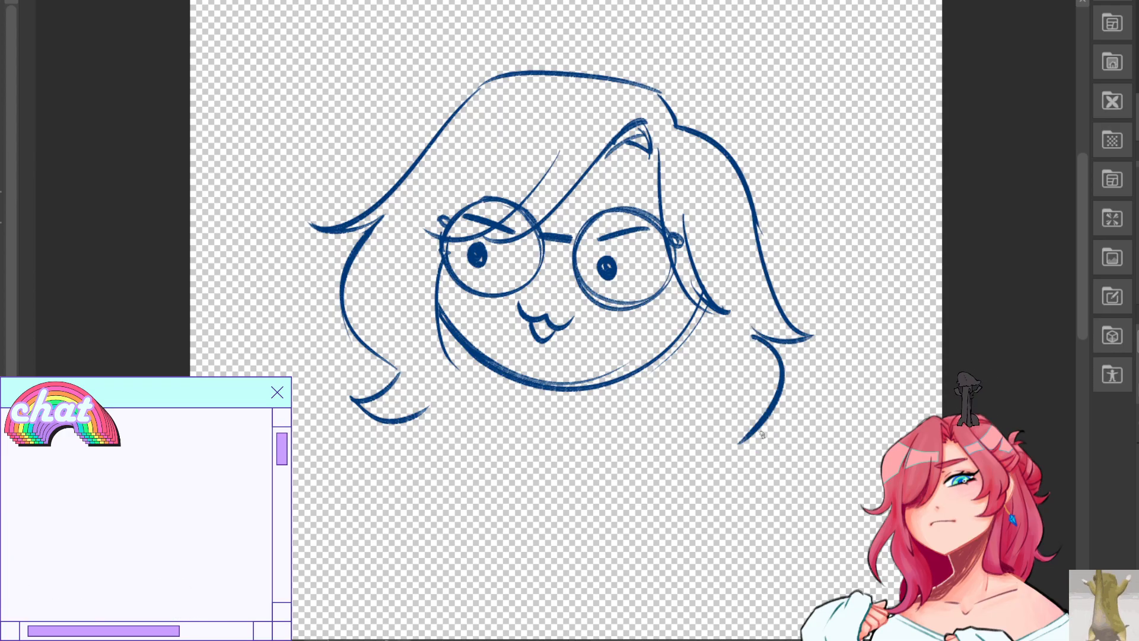
pyautogui.hotkey('ctrl', 'z')
pyautogui.moveTo(753, 326); pyautogui.dragTo(740, 451)
pyautogui.hotkey('ctrl', 'z')
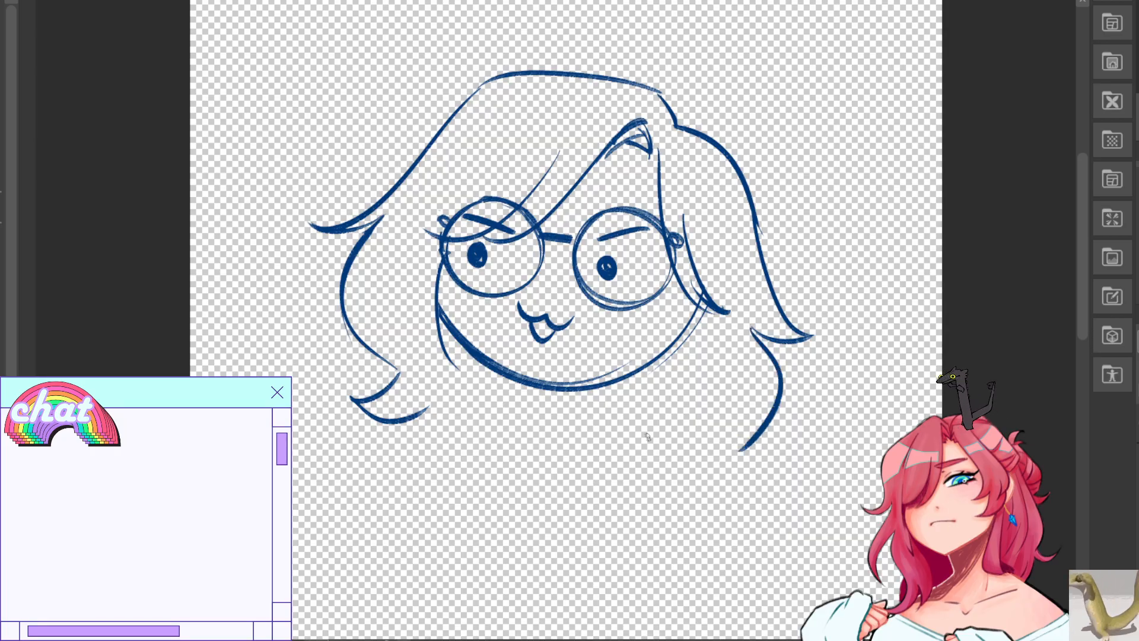
# Add a short curved stroke beside the jaw that closes the small cheek lock into a point.
pyautogui.hotkey('ctrl', 'z')
pyautogui.moveTo(415, 320); pyautogui.dragTo(466, 369)
pyautogui.moveTo(694, 304)
pyautogui.mouseDown()
pyautogui.moveTo(670, 379)
pyautogui.moveTo(710, 348)
pyautogui.mouseUp()
pyautogui.hotkey('ctrl', 'z')
pyautogui.hotkey('ctrl', 'z')
pyautogui.hotkey('ctrl', 'z')
pyautogui.hotkey('ctrl', 'z')
pyautogui.moveTo(407, 320); pyautogui.dragTo(457, 371)
pyautogui.moveTo(691, 300)
pyautogui.mouseDown()
pyautogui.moveTo(666, 383)
pyautogui.moveTo(714, 343)
pyautogui.mouseUp()
pyautogui.hotkey('ctrl', 'z')
pyautogui.hotkey('ctrl', 'z')
pyautogui.hotkey('ctrl', 'z')
# Erase the outer line and pointed tip of the side strand beside the hinge on the opposite cheek.
pyautogui.press('e')
pyautogui.hotkey('ctrl', 'z')
pyautogui.moveTo(688, 283)
pyautogui.mouseDown()
pyautogui.moveTo(729, 311)
pyautogui.moveTo(712, 317)
pyautogui.moveTo(725, 310)
pyautogui.mouseUp()
pyautogui.press('p')
pyautogui.press('e')
pyautogui.moveTo(685, 209)
pyautogui.mouseDown()
pyautogui.moveTo(724, 313)
pyautogui.moveTo(689, 226)
pyautogui.moveTo(693, 261)
pyautogui.mouseUp()
pyautogui.hotkey('ctrl', 'z')
pyautogui.hotkey('ctrl', 'z')
pyautogui.moveTo(699, 239); pyautogui.dragTo(728, 294)
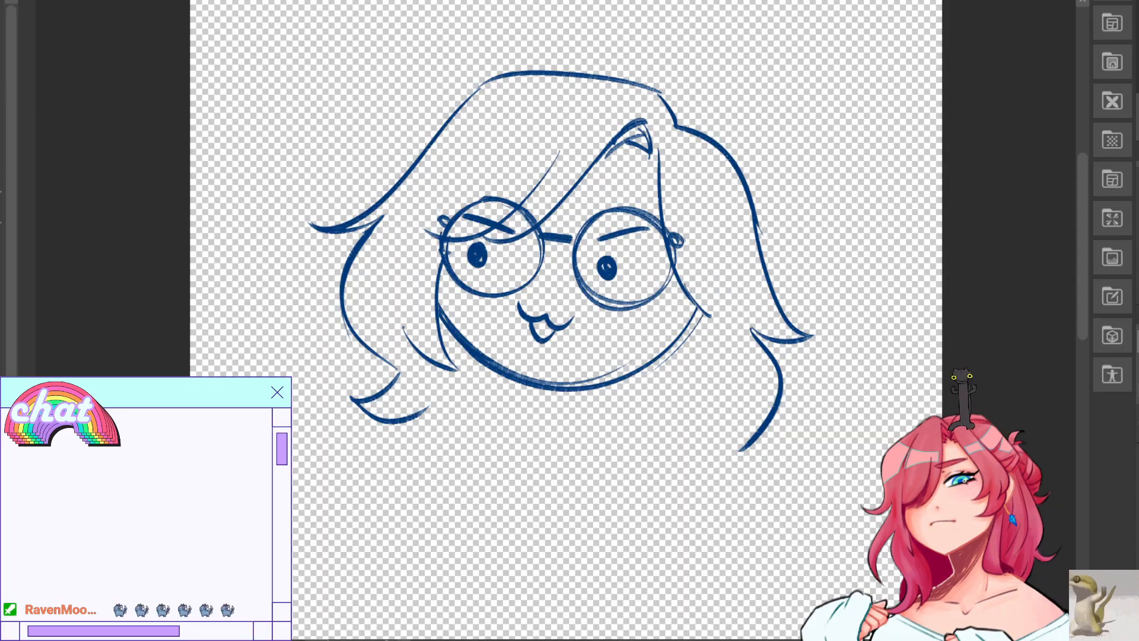
# Redraw the side strand behind the lens hinge with tapered points ending over the cheek.
pyautogui.press('h')
pyautogui.moveTo(422, 202); pyautogui.dragTo(387, 312)
pyautogui.hotkey('ctrl', 'z')
pyautogui.moveTo(423, 233); pyautogui.dragTo(378, 315)
pyautogui.hotkey('ctrl', 'z')
pyautogui.moveTo(419, 205); pyautogui.dragTo(379, 326)
pyautogui.hotkey('ctrl', 'z')
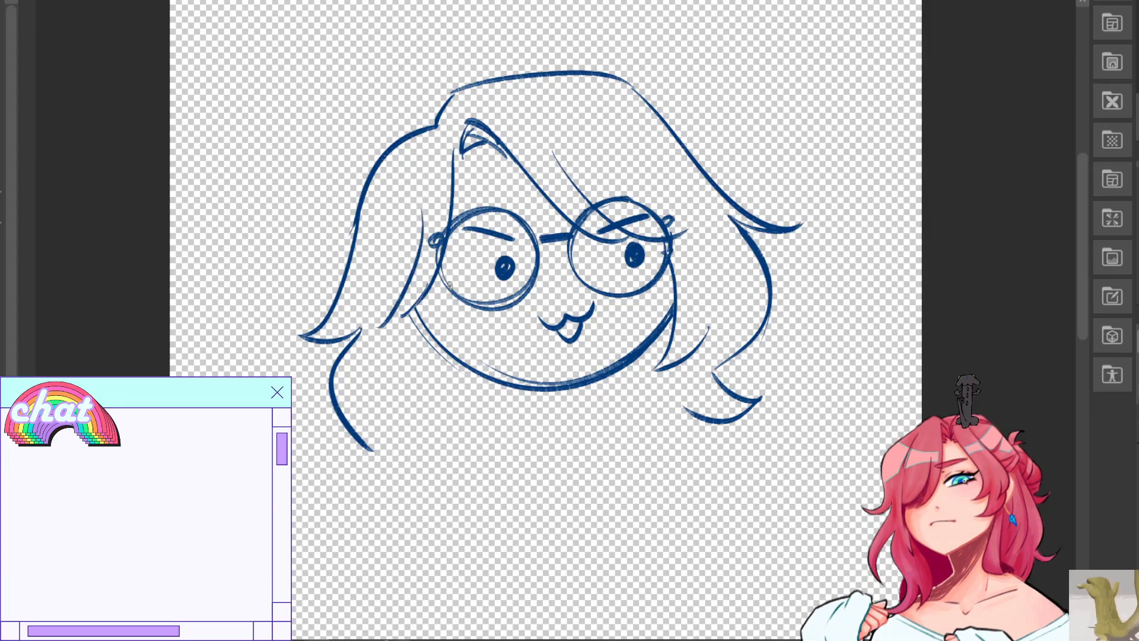
pyautogui.hotkey('ctrl', 'z')
pyautogui.moveTo(442, 271); pyautogui.dragTo(403, 316)
pyautogui.hotkey('ctrl', 'z')
pyautogui.hotkey('ctrl', 'z')
# Erase the rough cheek outline below the side strand, redraw it down to the chin, and add a thin hair wisp beside it.
pyautogui.moveTo(408, 274)
pyautogui.mouseDown()
pyautogui.moveTo(380, 297)
pyautogui.moveTo(424, 304)
pyautogui.moveTo(468, 374)
pyautogui.mouseUp()
pyautogui.hotkey('ctrl', 'z')
pyautogui.moveTo(427, 296)
pyautogui.mouseDown()
pyautogui.moveTo(450, 363)
pyautogui.moveTo(473, 384)
pyautogui.mouseUp()
pyautogui.hotkey('ctrl', 'z')
pyautogui.press('e')
pyautogui.moveTo(420, 322); pyautogui.dragTo(446, 357)
pyautogui.press('p')
pyautogui.moveTo(425, 296); pyautogui.dragTo(485, 381)
pyautogui.moveTo(414, 322); pyautogui.dragTo(473, 380)
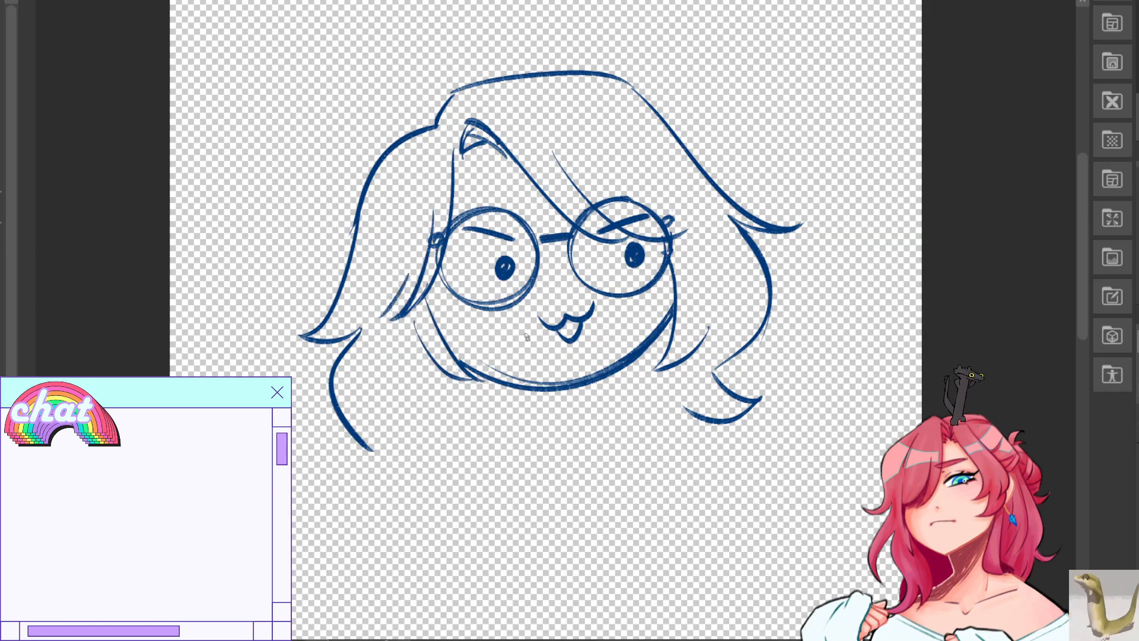
# Redraw the cheek outline beside the side strand, curving from the lens hinge down to the chin.
pyautogui.hotkey('ctrl', 'z')
pyautogui.hotkey('ctrl', 'z')
pyautogui.moveTo(433, 284)
pyautogui.mouseDown()
pyautogui.moveTo(497, 392)
pyautogui.moveTo(493, 381)
pyautogui.mouseUp()
pyautogui.hotkey('ctrl', 'z')
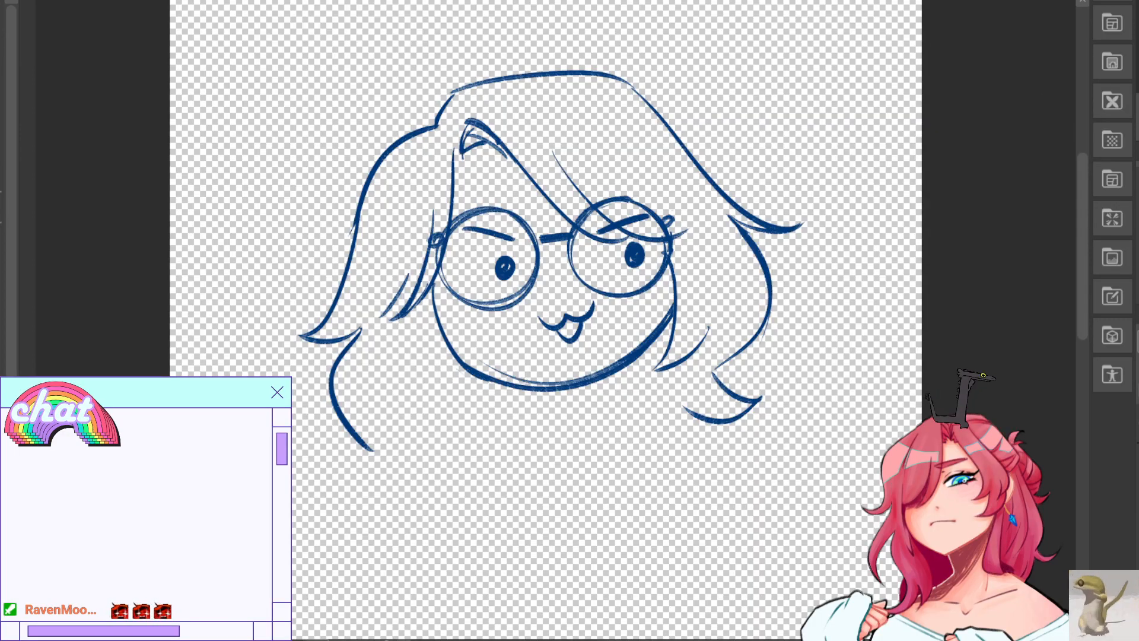
pyautogui.press('h')
pyautogui.hotkey('ctrl', 'z')
pyautogui.hotkey('ctrl', 'z')
pyautogui.moveTo(678, 280)
pyautogui.mouseDown()
pyautogui.moveTo(646, 396)
pyautogui.moveTo(662, 404)
pyautogui.moveTo(636, 402)
pyautogui.moveTo(627, 383)
pyautogui.mouseUp()
pyautogui.hotkey('ctrl', 'z')
pyautogui.hotkey('ctrl', 'z')
# Redraw the thin hair wisp curving out from the jaw below the side strand.
pyautogui.moveTo(700, 315); pyautogui.dragTo(635, 388)
pyautogui.hotkey('ctrl', 'z')
pyautogui.hotkey('ctrl', 'z')
pyautogui.moveTo(691, 347); pyautogui.dragTo(634, 384)
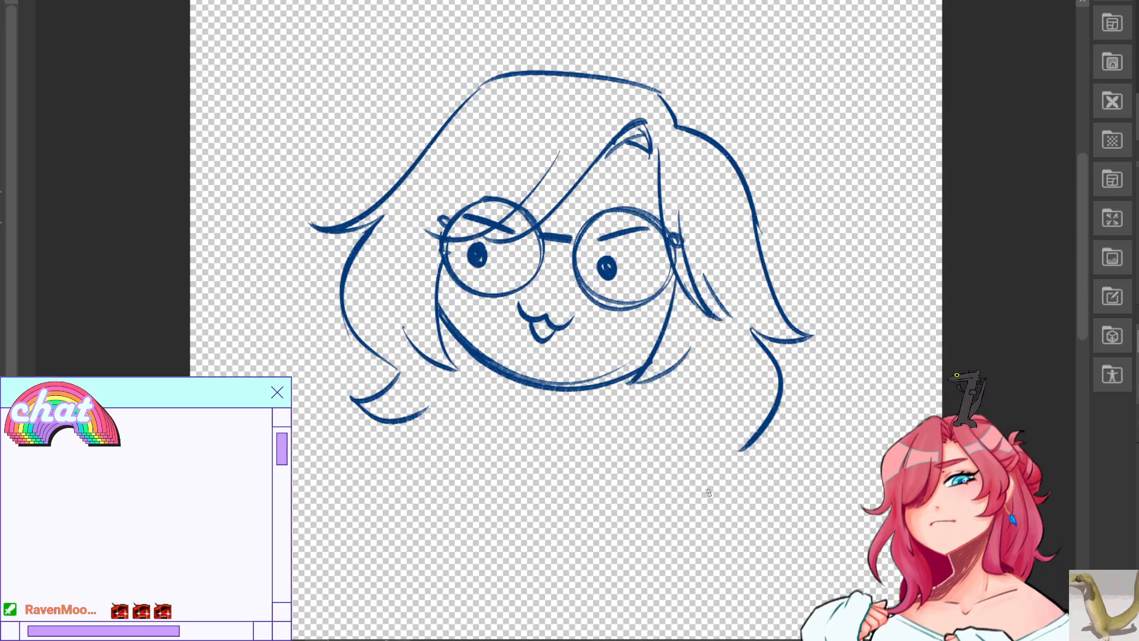
# Draw the inner edge of a long hair lock below the jaw, with a pointed notch and a curved lower edge.
pyautogui.hotkey('ctrl', 'z')
pyautogui.moveTo(663, 382)
pyautogui.mouseDown()
pyautogui.moveTo(662, 475)
pyautogui.moveTo(624, 464)
pyautogui.moveTo(619, 498)
pyautogui.moveTo(634, 394)
pyautogui.moveTo(622, 493)
pyautogui.mouseUp()
pyautogui.hotkey('ctrl', 'z')
pyautogui.hotkey('ctrl', 'z')
pyautogui.moveTo(639, 450); pyautogui.dragTo(685, 522)
pyautogui.hotkey('ctrl', 'z')
pyautogui.moveTo(623, 493)
pyautogui.mouseDown()
pyautogui.moveTo(639, 440)
pyautogui.moveTo(677, 525)
pyautogui.moveTo(646, 443)
pyautogui.moveTo(725, 525)
pyautogui.mouseUp()
pyautogui.hotkey('ctrl', 'z')
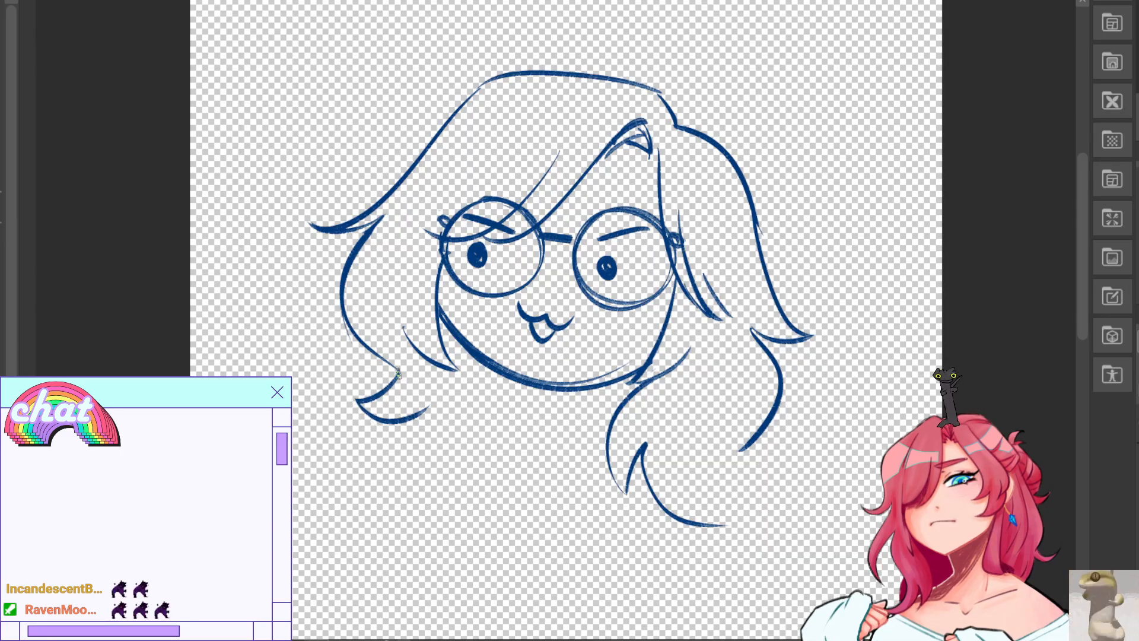
# Close the long lock with small pointed tips that join its lower edge to the outer hair wave.
pyautogui.moveTo(342, 315)
pyautogui.mouseDown()
pyautogui.moveTo(367, 366)
pyautogui.moveTo(376, 343)
pyautogui.moveTo(344, 332)
pyautogui.moveTo(396, 367)
pyautogui.mouseUp()
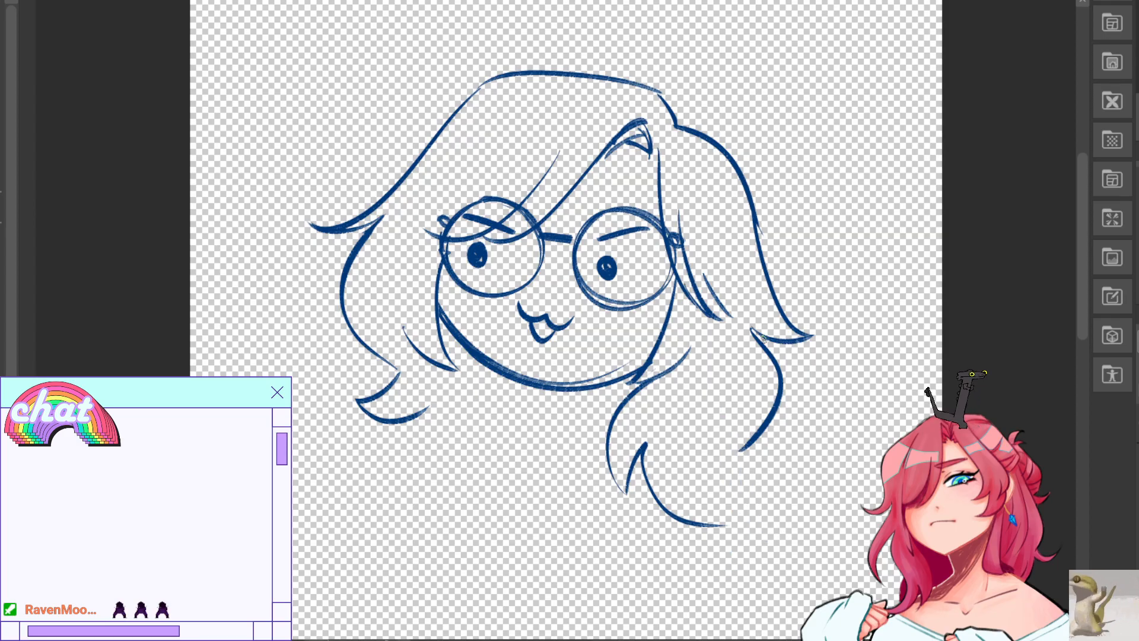
pyautogui.moveTo(714, 482); pyautogui.dragTo(807, 500)
pyautogui.hotkey('ctrl', 'z')
pyautogui.moveTo(716, 483)
pyautogui.mouseDown()
pyautogui.moveTo(728, 523)
pyautogui.moveTo(822, 502)
pyautogui.mouseUp()
pyautogui.moveTo(756, 445); pyautogui.dragTo(797, 486)
pyautogui.hotkey('ctrl', 'z')
pyautogui.hotkey('ctrl', 'z')
pyautogui.moveTo(719, 482)
pyautogui.mouseDown()
pyautogui.moveTo(765, 468)
pyautogui.moveTo(733, 505)
pyautogui.moveTo(751, 451)
pyautogui.mouseUp()
pyautogui.hotkey('ctrl', 'z')
pyautogui.hotkey('ctrl', 'z')
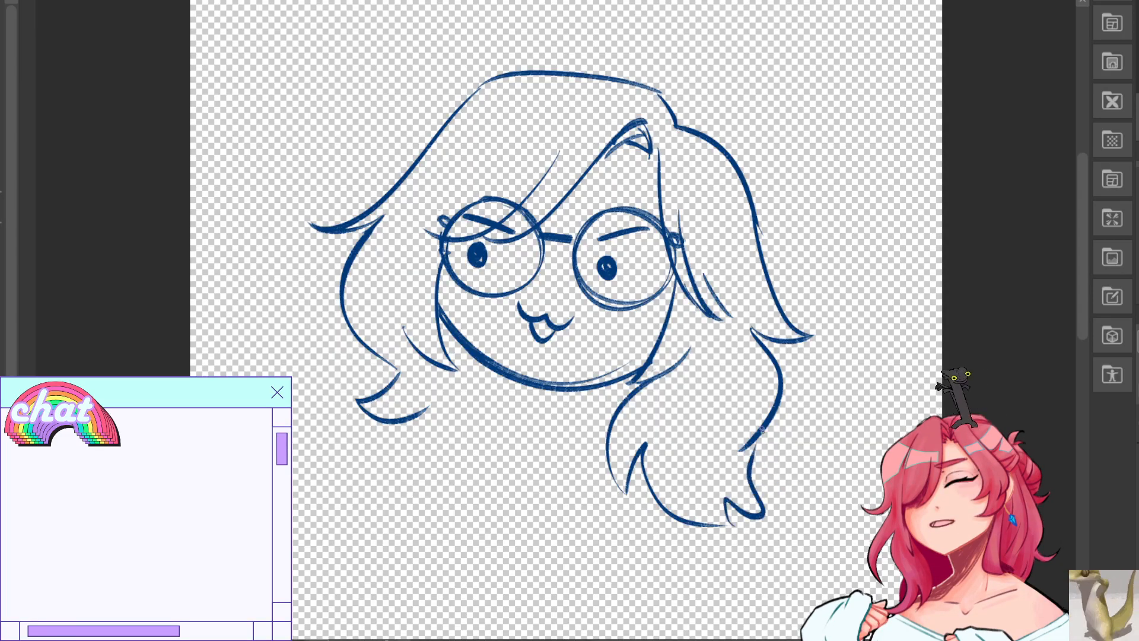
# Add a small curved lock with pointed ends below the flicked hair tip on the shorter-haired side.
pyautogui.press('h')
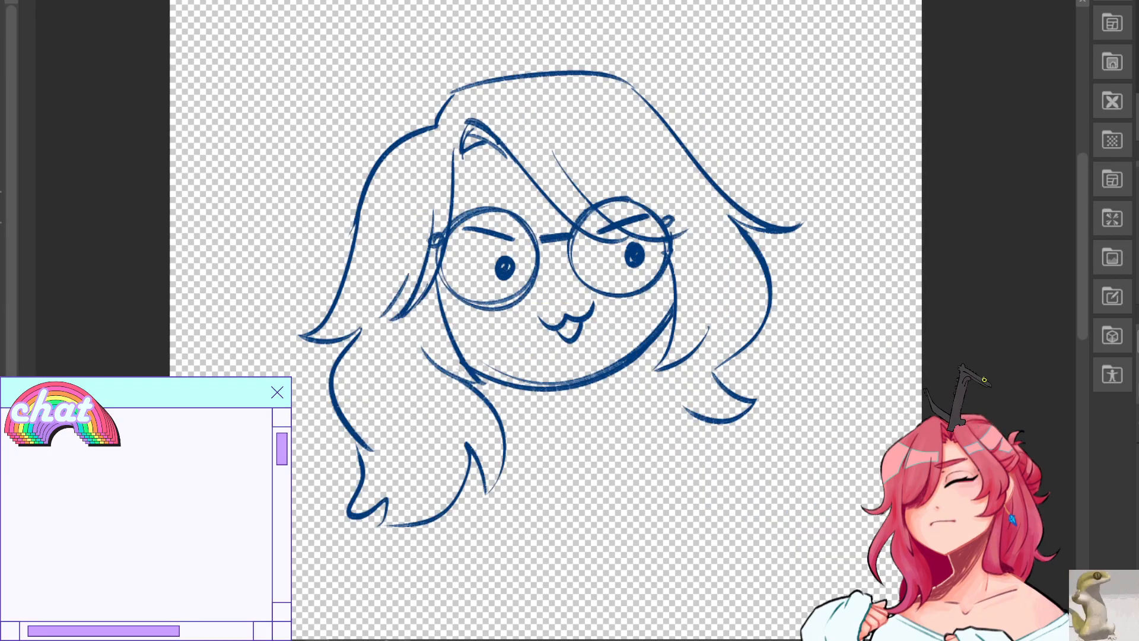
pyautogui.moveTo(705, 415)
pyautogui.mouseDown()
pyautogui.moveTo(692, 449)
pyautogui.moveTo(721, 493)
pyautogui.moveTo(698, 465)
pyautogui.moveTo(688, 386)
pyautogui.moveTo(641, 331)
pyautogui.mouseUp()
pyautogui.hotkey('ctrl', 'z')
pyautogui.hotkey('ctrl', 'z')
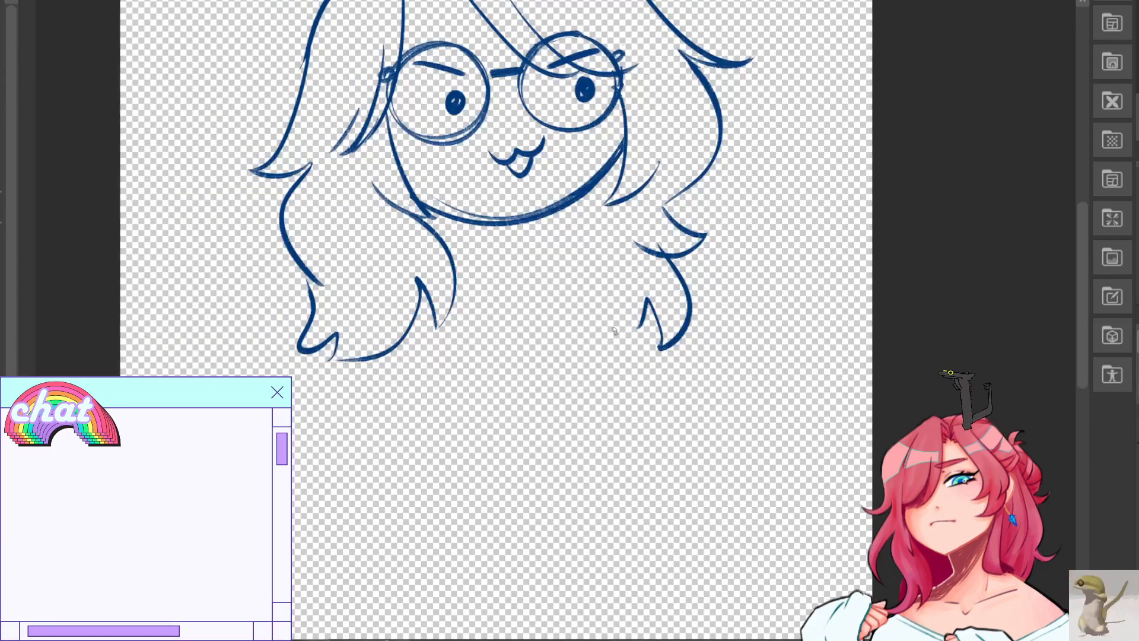
# Draw one side of the body as a long curve from under the chin bulging outward and down.
pyautogui.moveTo(571, 208); pyautogui.dragTo(538, 558)
pyautogui.hotkey('ctrl', 'z')
pyautogui.hotkey('ctrl', 'z')
pyautogui.moveTo(569, 208)
pyautogui.mouseDown()
pyautogui.moveTo(525, 589)
pyautogui.moveTo(496, 601)
pyautogui.mouseUp()
# Try to draw the second side of the body as a long curve beside the long hair lock.
pyautogui.moveTo(485, 246)
pyautogui.mouseDown()
pyautogui.moveTo(342, 497)
pyautogui.moveTo(367, 557)
pyautogui.moveTo(403, 515)
pyautogui.moveTo(343, 578)
pyautogui.mouseUp()
pyautogui.hotkey('ctrl', 'z')
pyautogui.hotkey('ctrl', 'z')
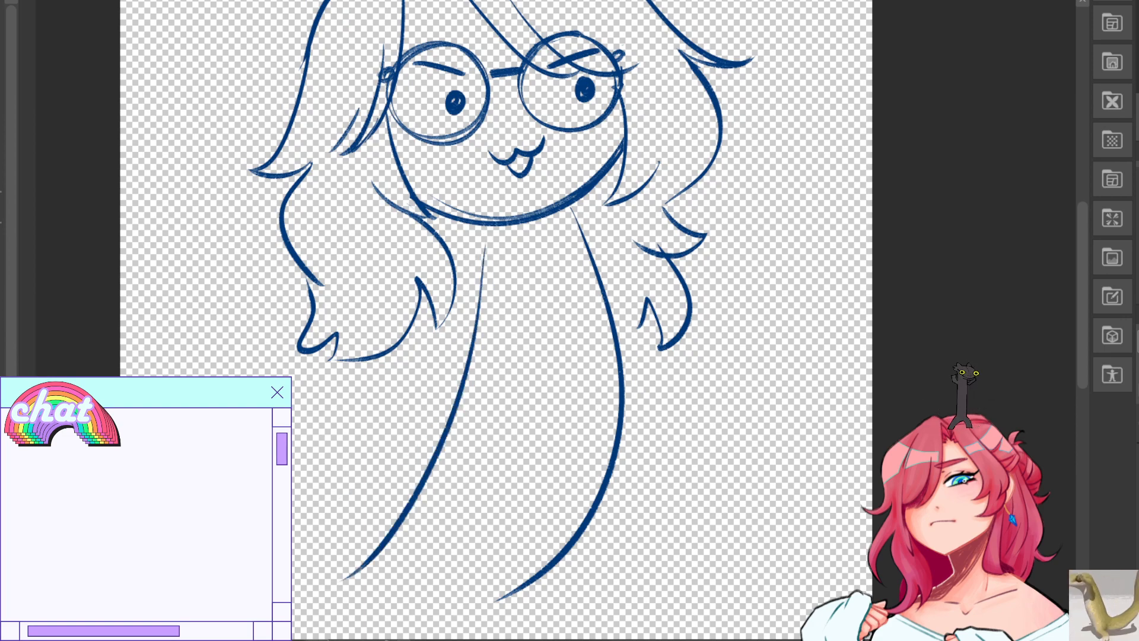
pyautogui.hotkey('ctrl', 'z')
pyautogui.moveTo(474, 231); pyautogui.dragTo(455, 497)
pyautogui.hotkey('ctrl', 'z')
pyautogui.hotkey('ctrl', 'z')
pyautogui.moveTo(478, 252)
pyautogui.mouseDown()
pyautogui.moveTo(327, 542)
pyautogui.moveTo(336, 527)
pyautogui.mouseUp()
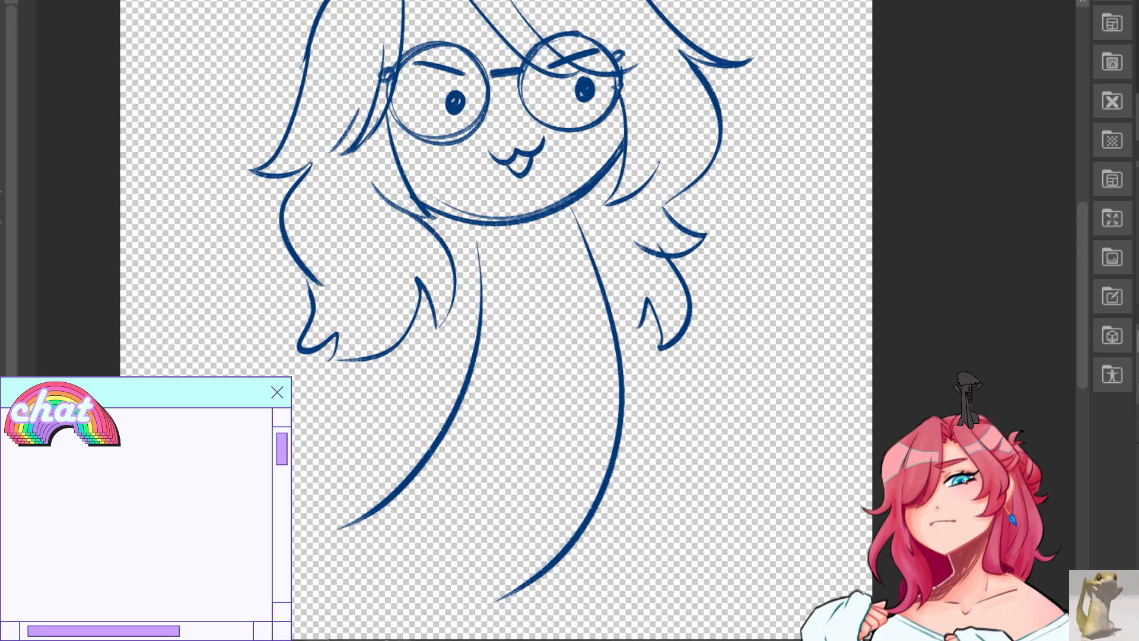
pyautogui.press('h')
pyautogui.moveTo(611, 332)
pyautogui.mouseDown()
pyautogui.moveTo(709, 317)
pyautogui.moveTo(405, 233)
pyautogui.mouseUp()
pyautogui.hotkey('ctrl', 'z')
pyautogui.hotkey('ctrl', 'z')
# Draw the second side of the body from under the jaw past the long lock, curving outward toward the tail.
pyautogui.moveTo(445, 125)
pyautogui.mouseDown()
pyautogui.moveTo(497, 385)
pyautogui.moveTo(560, 438)
pyautogui.moveTo(577, 415)
pyautogui.moveTo(456, 255)
pyautogui.mouseUp()
pyautogui.hotkey('ctrl', 'z')
pyautogui.hotkey('ctrl', 'z')
pyautogui.hotkey('ctrl', 'z')
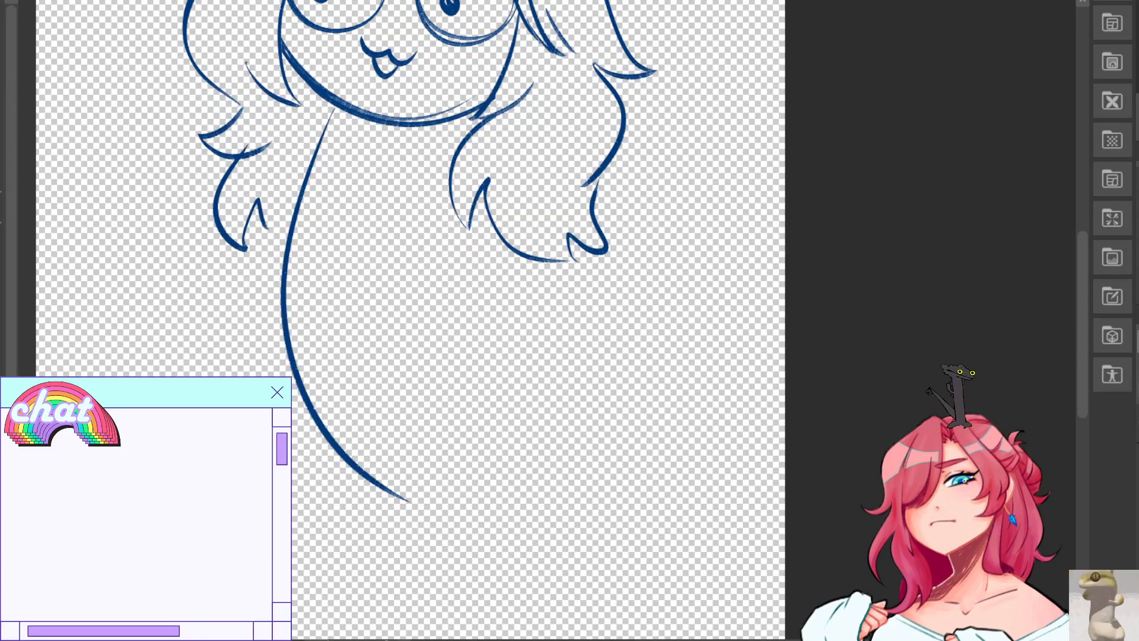
pyautogui.hotkey('ctrl', 'z')
pyautogui.moveTo(428, 126)
pyautogui.mouseDown()
pyautogui.moveTo(470, 358)
pyautogui.moveTo(513, 356)
pyautogui.moveTo(546, 421)
pyautogui.moveTo(578, 430)
pyautogui.mouseUp()
pyautogui.hotkey('ctrl', 'z')
pyautogui.hotkey('ctrl', 'z')
pyautogui.hotkey('ctrl', 'z')
pyautogui.moveTo(449, 123)
pyautogui.mouseDown()
pyautogui.moveTo(520, 388)
pyautogui.moveTo(555, 368)
pyautogui.mouseUp()
pyautogui.hotkey('ctrl', 'z')
pyautogui.hotkey('ctrl', 'z')
pyautogui.moveTo(458, 115)
pyautogui.mouseDown()
pyautogui.moveTo(541, 366)
pyautogui.moveTo(700, 484)
pyautogui.mouseUp()
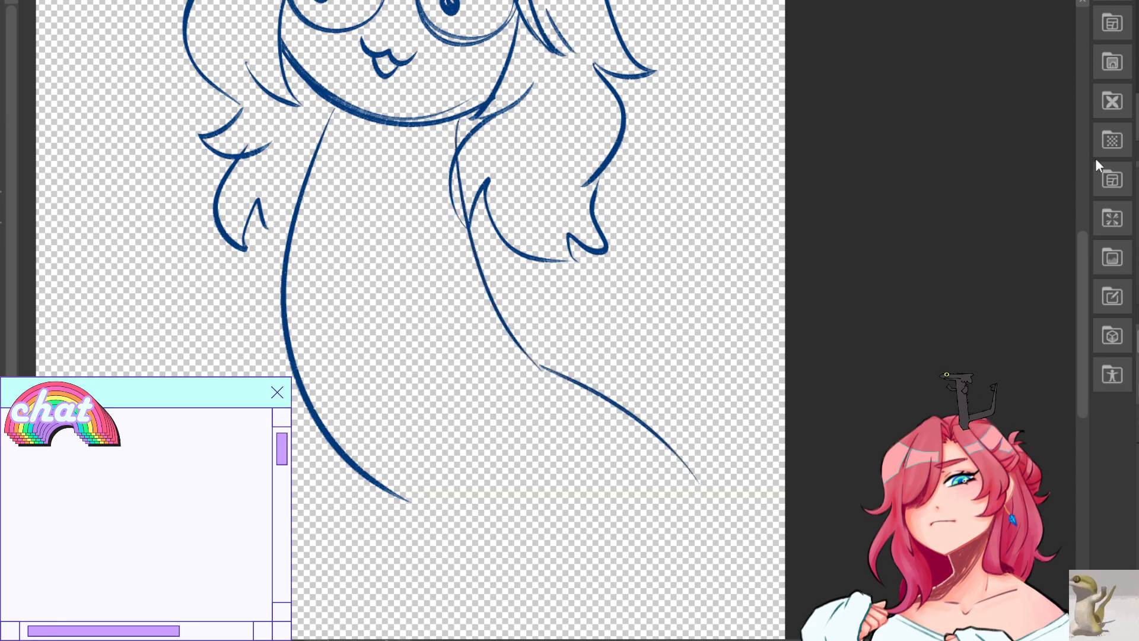
# Sketch a fish tail beside the body with an inner curve, two flukes and an outer curve joining the belly.
pyautogui.hotkey('ctrl', '-')
pyautogui.moveTo(677, 313)
pyautogui.mouseDown()
pyautogui.moveTo(705, 326)
pyautogui.moveTo(689, 338)
pyautogui.mouseUp()
pyautogui.hotkey('ctrl', 'z')
pyautogui.moveTo(544, 357)
pyautogui.mouseDown()
pyautogui.moveTo(568, 385)
pyautogui.moveTo(623, 540)
pyautogui.moveTo(576, 584)
pyautogui.moveTo(528, 596)
pyautogui.mouseUp()
pyautogui.hotkey('ctrl', 'z')
pyautogui.hotkey('ctrl', 'z')
pyautogui.hotkey('ctrl', 'z')
pyautogui.moveTo(565, 381)
pyautogui.mouseDown()
pyautogui.moveTo(621, 377)
pyautogui.moveTo(628, 355)
pyautogui.moveTo(605, 237)
pyautogui.moveTo(666, 365)
pyautogui.mouseUp()
pyautogui.hotkey('ctrl', 'z')
pyautogui.moveTo(479, 457); pyautogui.dragTo(650, 368)
pyautogui.hotkey('ctrl', 'z')
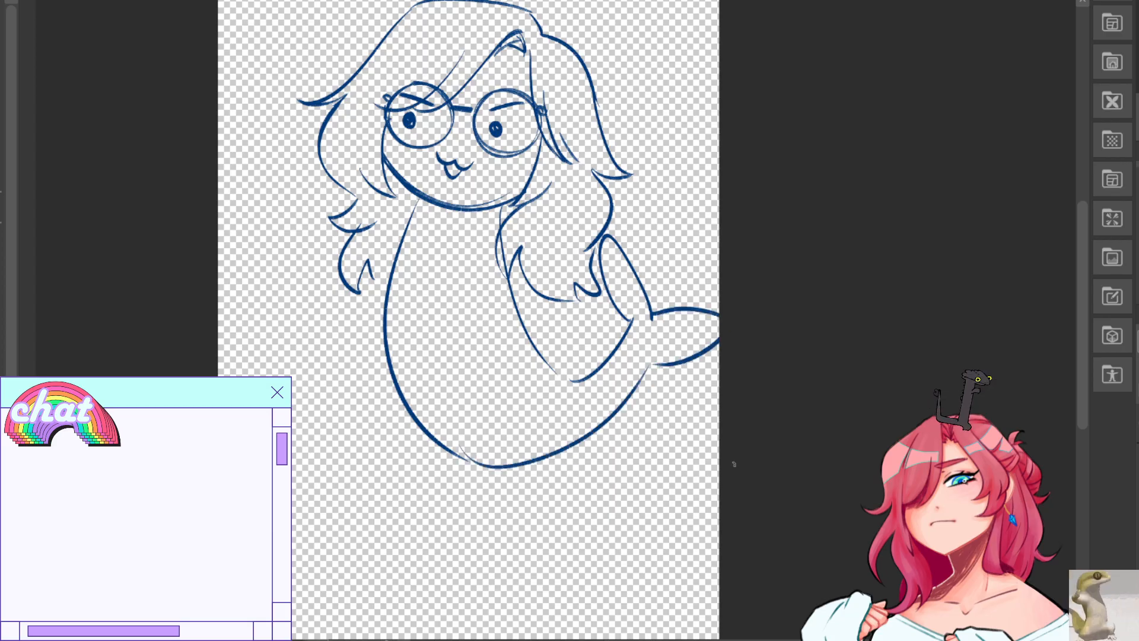
# Redraw the tail with narrower, more upright flukes and a fuller outer curve sweeping down to the body's base.
pyautogui.hotkey('ctrl', 'z')
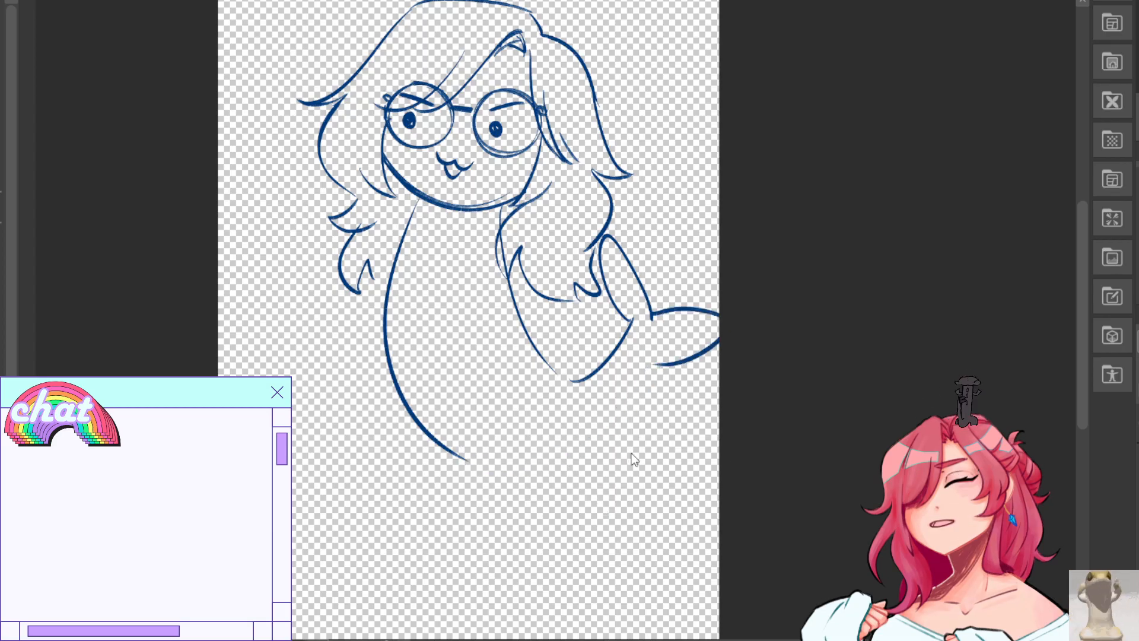
pyautogui.hotkey('ctrl', 'z')
pyautogui.moveTo(623, 315); pyautogui.dragTo(716, 273)
pyautogui.hotkey('ctrl', 'z')
pyautogui.moveTo(717, 317)
pyautogui.mouseDown()
pyautogui.moveTo(662, 341)
pyautogui.moveTo(564, 482)
pyautogui.mouseUp()
pyautogui.hotkey('ctrl', 'z')
pyautogui.moveTo(655, 347)
pyautogui.mouseDown()
pyautogui.moveTo(540, 484)
pyautogui.moveTo(482, 472)
pyautogui.mouseUp()
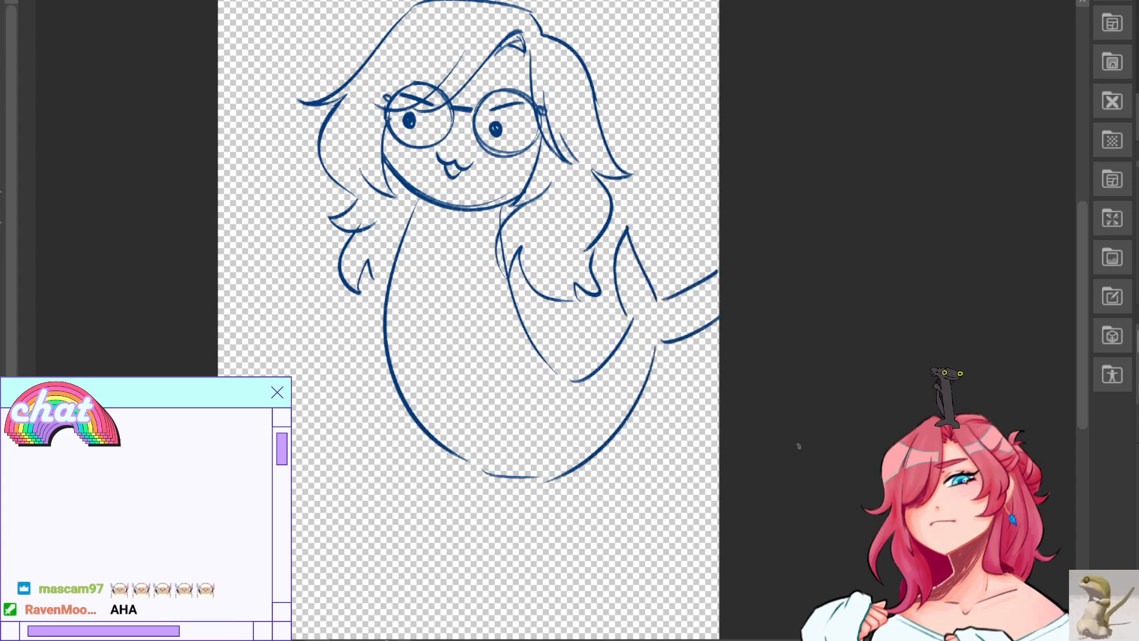
# Erase the doubled side strands and the forelock's lower line around the lens hinge.
pyautogui.press('h')
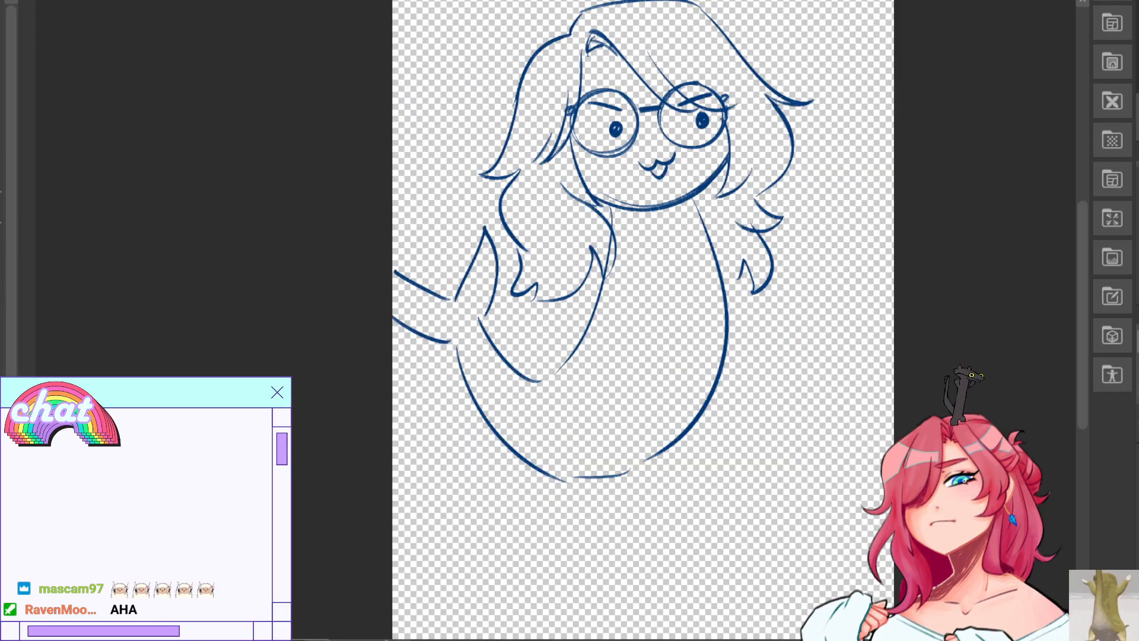
pyautogui.moveTo(589, 55); pyautogui.dragTo(567, 144)
pyautogui.hotkey('ctrl', 'z')
pyautogui.press('e')
pyautogui.moveTo(588, 54)
pyautogui.mouseDown()
pyautogui.moveTo(560, 161)
pyautogui.moveTo(579, 85)
pyautogui.moveTo(553, 442)
pyautogui.mouseUp()
pyautogui.press('p')
pyautogui.hotkey('ctrl', '+')
pyautogui.hotkey('ctrl', '+')
pyautogui.press('e')
pyautogui.moveTo(497, 209)
pyautogui.mouseDown()
pyautogui.moveTo(493, 273)
pyautogui.moveTo(452, 321)
pyautogui.moveTo(519, 249)
pyautogui.moveTo(525, 125)
pyautogui.moveTo(520, 254)
pyautogui.moveTo(520, 215)
pyautogui.moveTo(468, 323)
pyautogui.mouseUp()
# Redraw the side strand as one curve crossing the lens to the cheek, and fill the glasses hinges as solid dots.
pyautogui.press('p')
pyautogui.moveTo(530, 215)
pyautogui.mouseDown()
pyautogui.moveTo(500, 300)
pyautogui.moveTo(514, 246)
pyautogui.moveTo(528, 320)
pyautogui.mouseUp()
pyautogui.hotkey('ctrl', 'z')
pyautogui.moveTo(535, 213); pyautogui.dragTo(516, 304)
pyautogui.moveTo(514, 230)
pyautogui.mouseDown()
pyautogui.moveTo(528, 254)
pyautogui.moveTo(504, 238)
pyautogui.mouseUp()
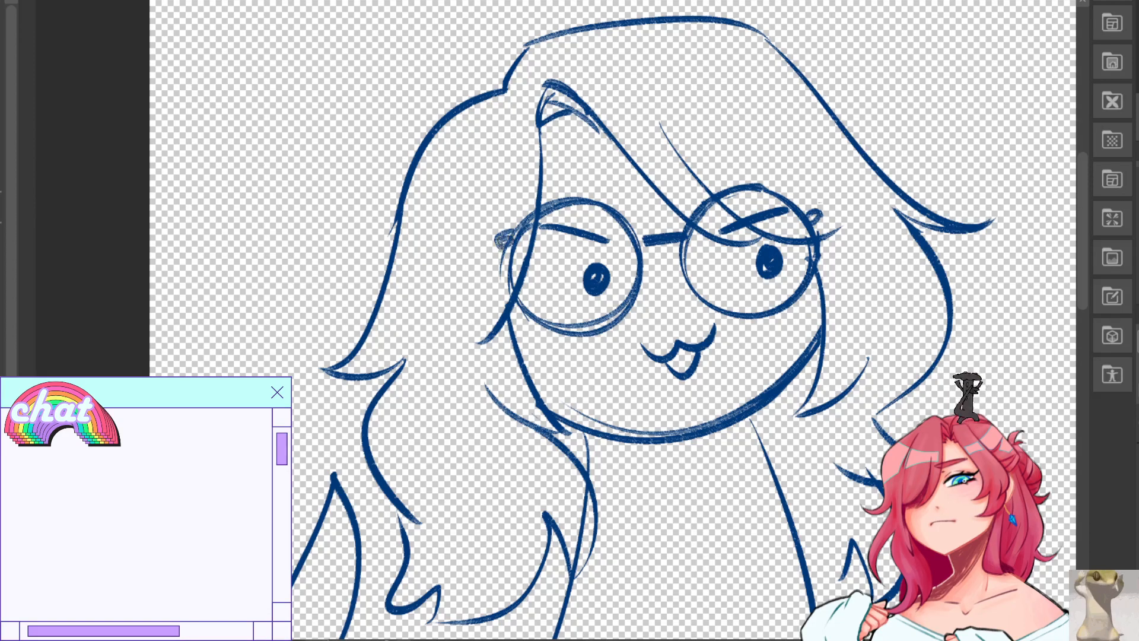
pyautogui.hotkey('ctrl', 'z')
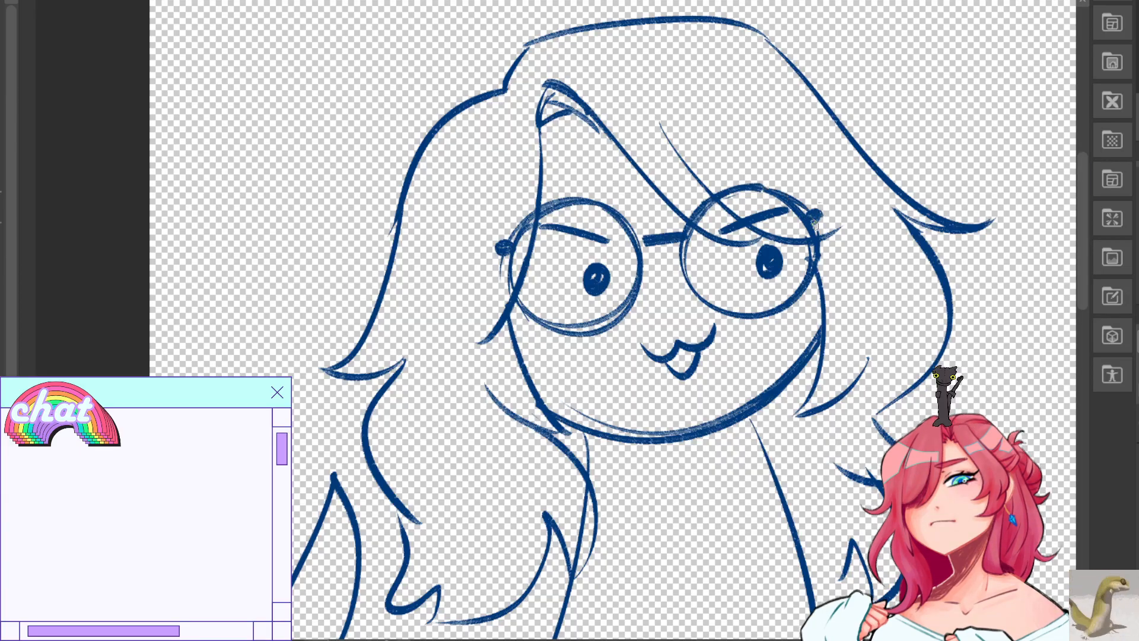
# Thicken the eyebrows inside the lenses and flatten the one beside the side strand.
pyautogui.press('h')
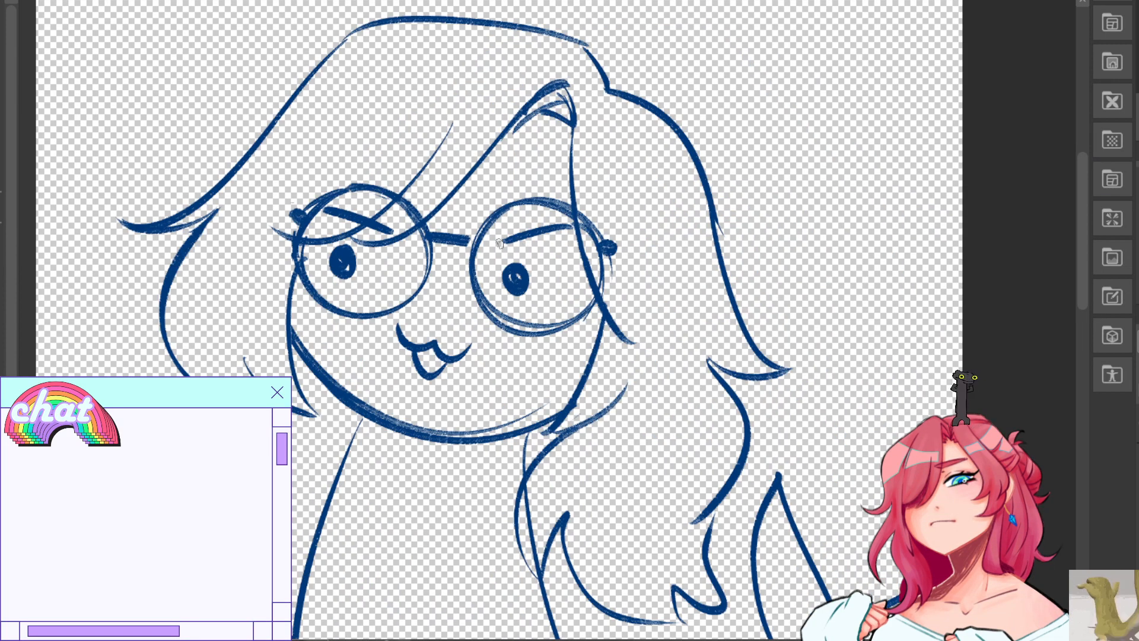
pyautogui.moveTo(334, 207); pyautogui.dragTo(389, 227)
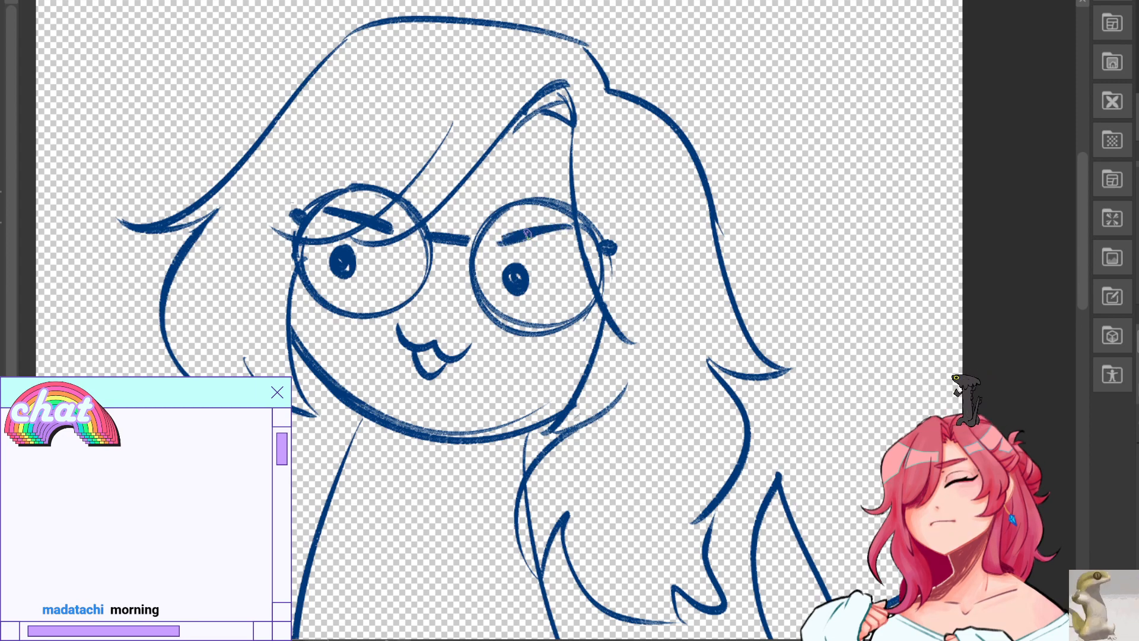
pyautogui.moveTo(507, 238)
pyautogui.mouseDown()
pyautogui.moveTo(570, 236)
pyautogui.moveTo(542, 235)
pyautogui.mouseUp()
pyautogui.press('p')
pyautogui.hotkey('ctrl', 'z')
pyautogui.moveTo(503, 241); pyautogui.dragTo(568, 236)
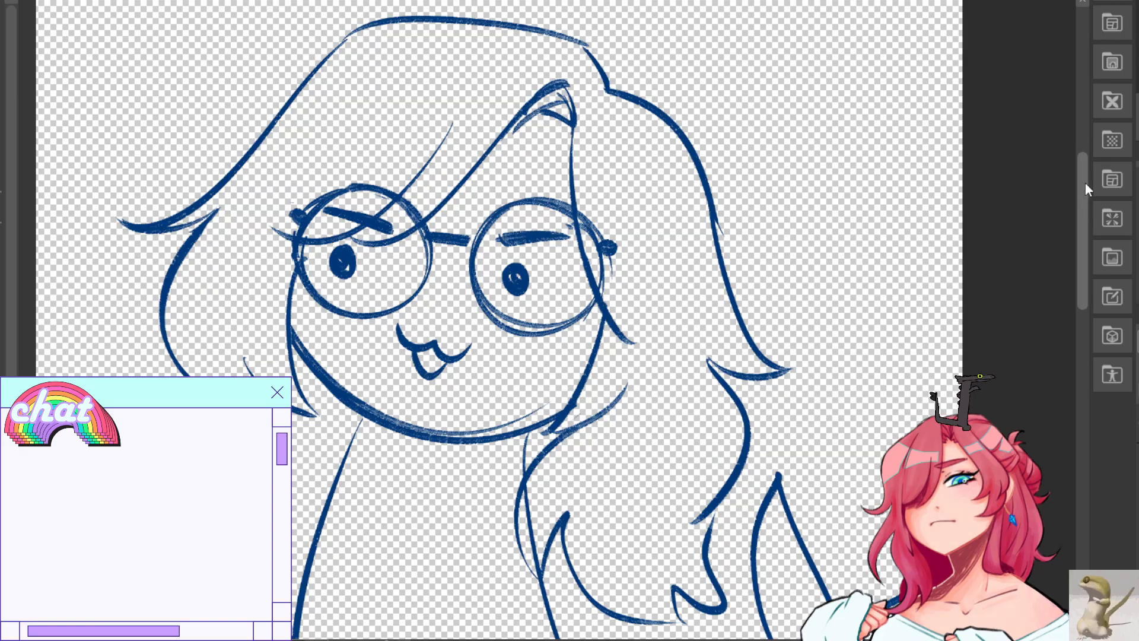
# Reshape the eyebrow under the bangs with a rounded, downward-curving outer end.
pyautogui.press('h')
pyautogui.moveTo(593, 332)
pyautogui.mouseDown()
pyautogui.moveTo(490, 263)
pyautogui.moveTo(503, 265)
pyautogui.mouseUp()
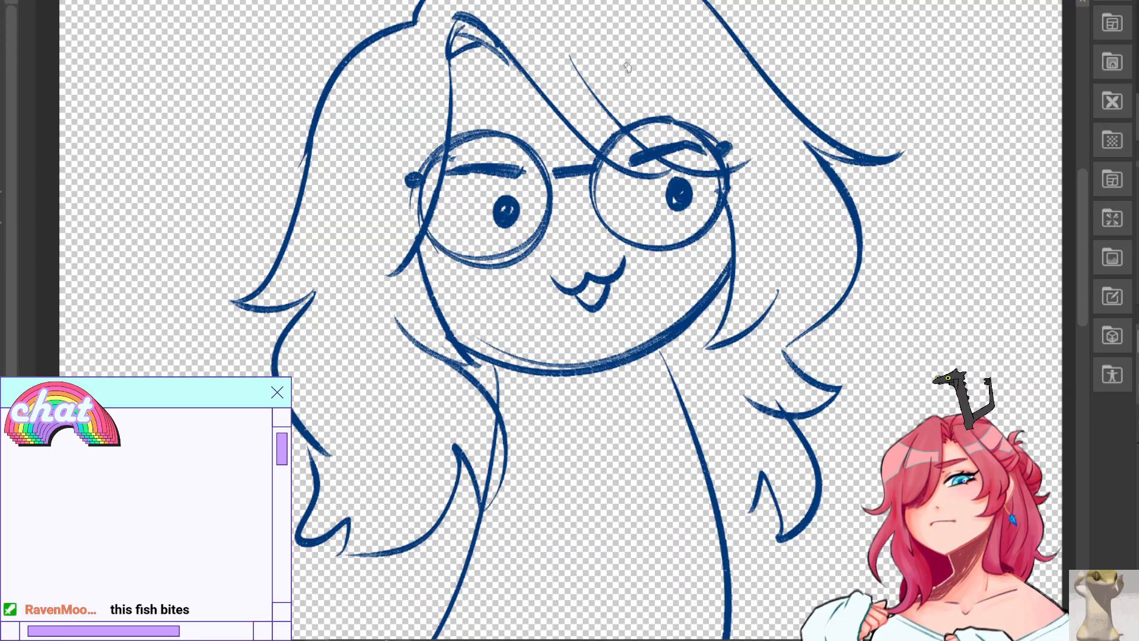
pyautogui.moveTo(675, 142); pyautogui.dragTo(705, 155)
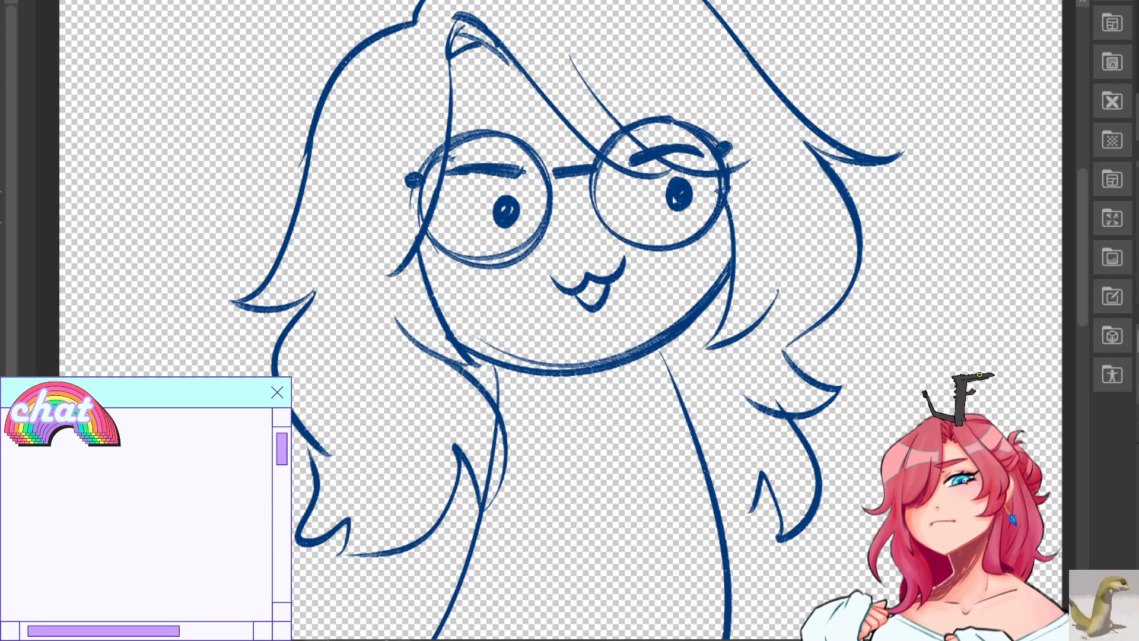
# Add a pointed tip under the long lock and a thin inner strand beside the body next to the opposite lock.
pyautogui.moveTo(1078, 339)
pyautogui.mouseDown()
pyautogui.moveTo(1054, 395)
pyautogui.moveTo(1033, 237)
pyautogui.moveTo(1089, 158)
pyautogui.mouseUp()
pyautogui.moveTo(455, 339)
pyautogui.mouseDown()
pyautogui.moveTo(456, 386)
pyautogui.moveTo(406, 411)
pyautogui.moveTo(474, 384)
pyautogui.mouseUp()
pyautogui.hotkey('ctrl', 'z')
pyautogui.moveTo(723, 205)
pyautogui.mouseDown()
pyautogui.moveTo(739, 253)
pyautogui.moveTo(747, 377)
pyautogui.mouseUp()
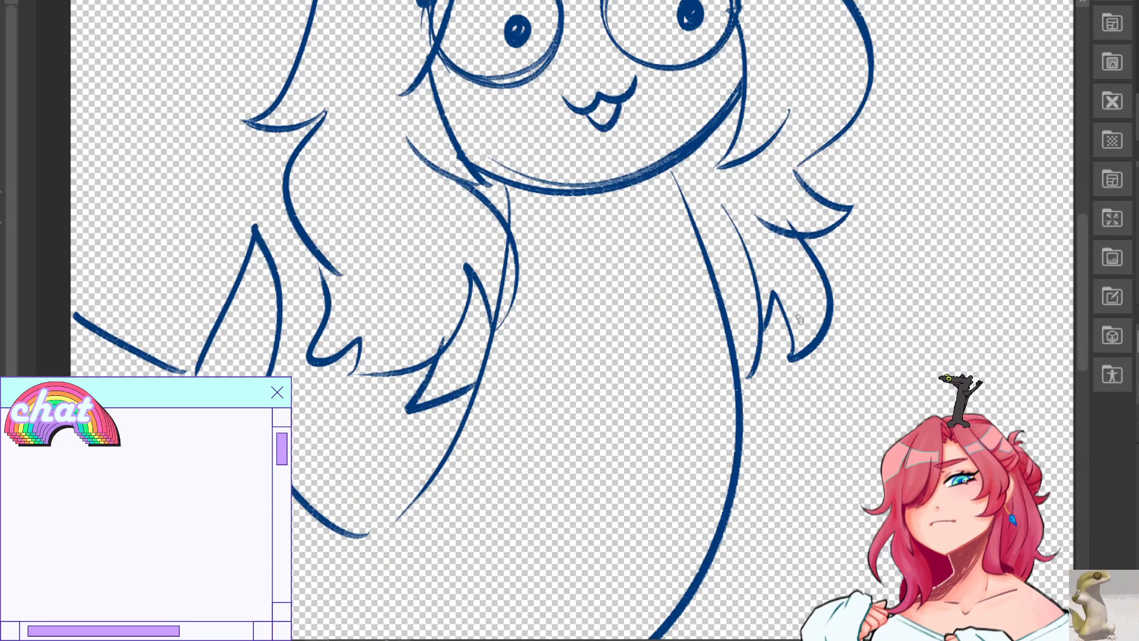
pyautogui.hotkey('ctrl', '-')
pyautogui.hotkey('ctrl', '-')
pyautogui.moveTo(717, 114); pyautogui.dragTo(714, 162)
pyautogui.hotkey('ctrl', 'z')
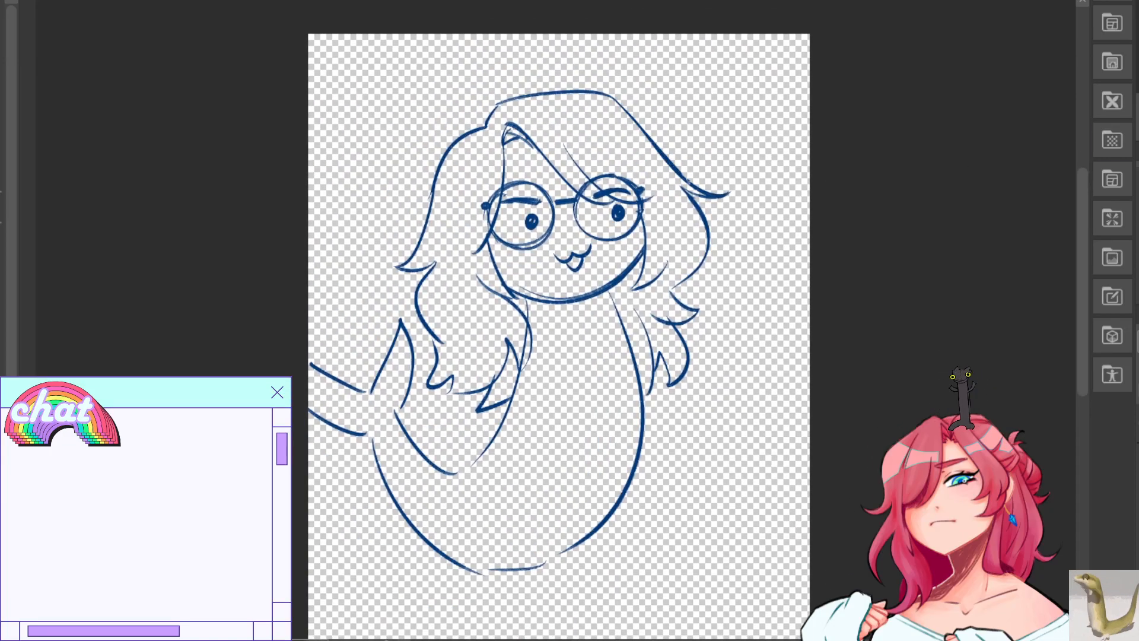
# Replace the loose stroke under the body with one continuous curve joining the body side to the outer tail line.
pyautogui.press('h')
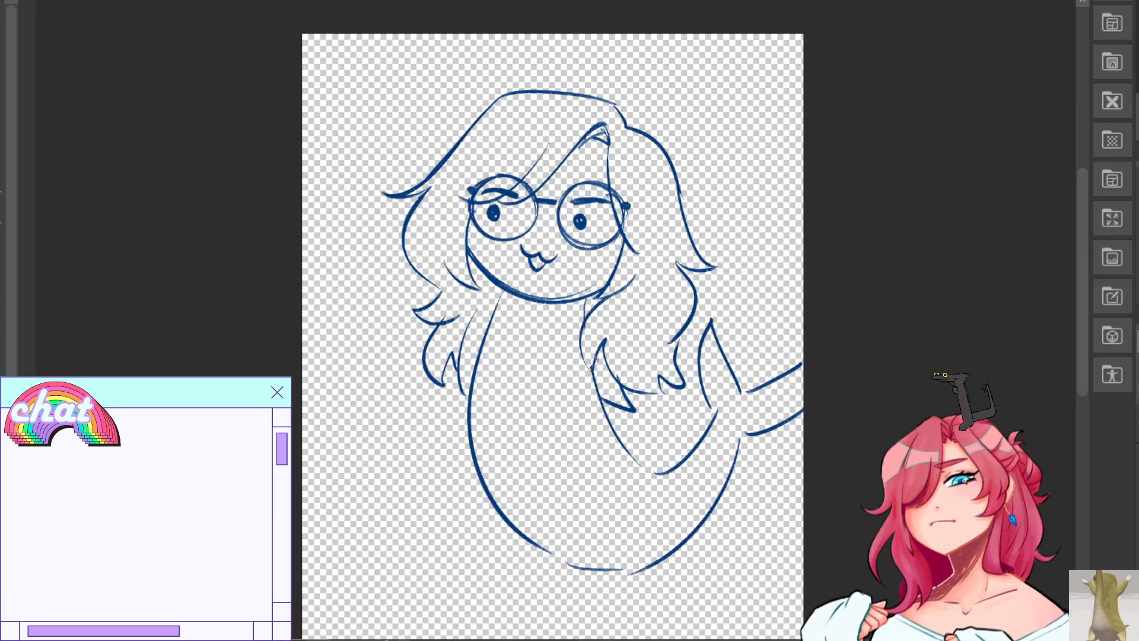
pyautogui.hotkey('ctrl', 'z')
pyautogui.moveTo(528, 538); pyautogui.dragTo(644, 563)
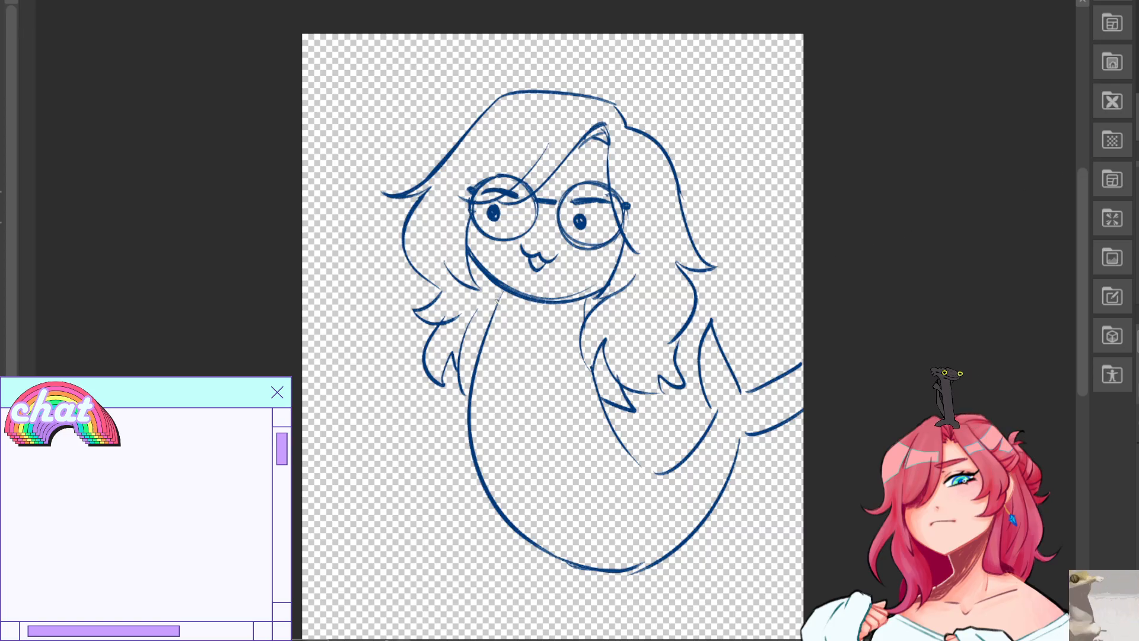
# Try to sketch an arm angled downward from the shoulder across the short hair lock.
pyautogui.moveTo(501, 301)
pyautogui.mouseDown()
pyautogui.moveTo(389, 409)
pyautogui.moveTo(385, 382)
pyautogui.moveTo(399, 395)
pyautogui.mouseUp()
pyautogui.hotkey('ctrl', 'z')
pyautogui.hotkey('ctrl', 'z')
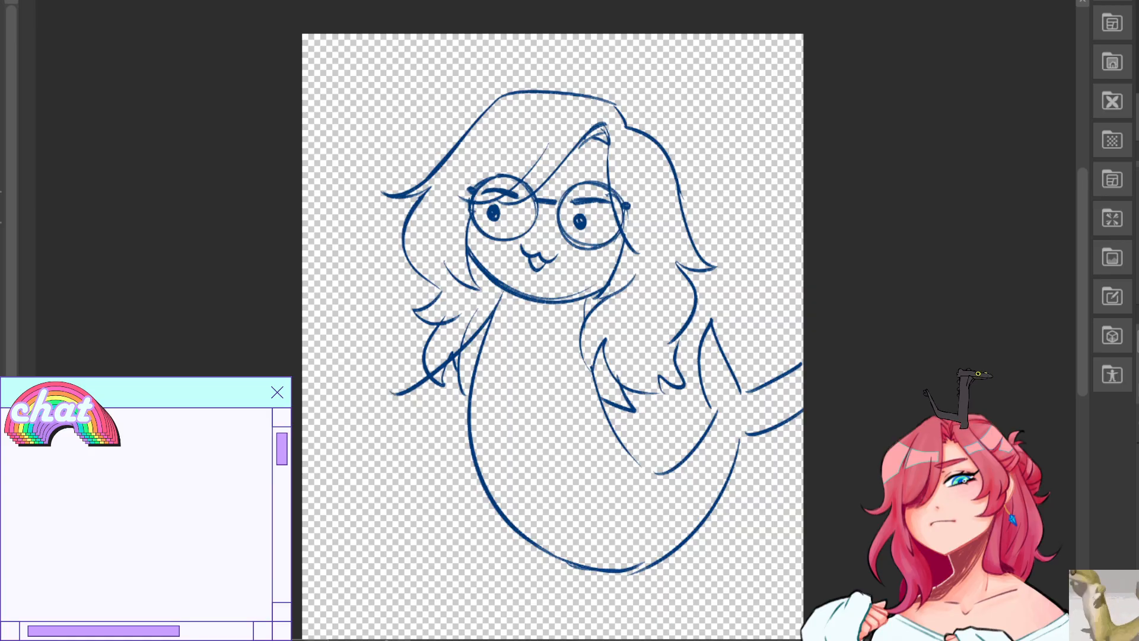
pyautogui.press('h')
pyautogui.moveTo(641, 376)
pyautogui.mouseDown()
pyautogui.moveTo(705, 418)
pyautogui.moveTo(717, 410)
pyautogui.mouseUp()
pyautogui.hotkey('ctrl', 'z')
pyautogui.hotkey('ctrl', 'z')
pyautogui.hotkey('ctrl', 'z')
# Sketch a raised arm with two nearly parallel lines running from the shoulder out past the hair.
pyautogui.moveTo(620, 309)
pyautogui.mouseDown()
pyautogui.moveTo(743, 255)
pyautogui.moveTo(712, 252)
pyautogui.moveTo(740, 229)
pyautogui.mouseUp()
pyautogui.hotkey('ctrl', 'z')
pyautogui.hotkey('ctrl', 'z')
pyautogui.hotkey('ctrl', 'z')
pyautogui.hotkey('ctrl', 'z')
pyautogui.moveTo(632, 291); pyautogui.dragTo(739, 224)
pyautogui.moveTo(633, 347); pyautogui.dragTo(741, 234)
pyautogui.hotkey('ctrl', 'z')
pyautogui.hotkey('ctrl', 'z')
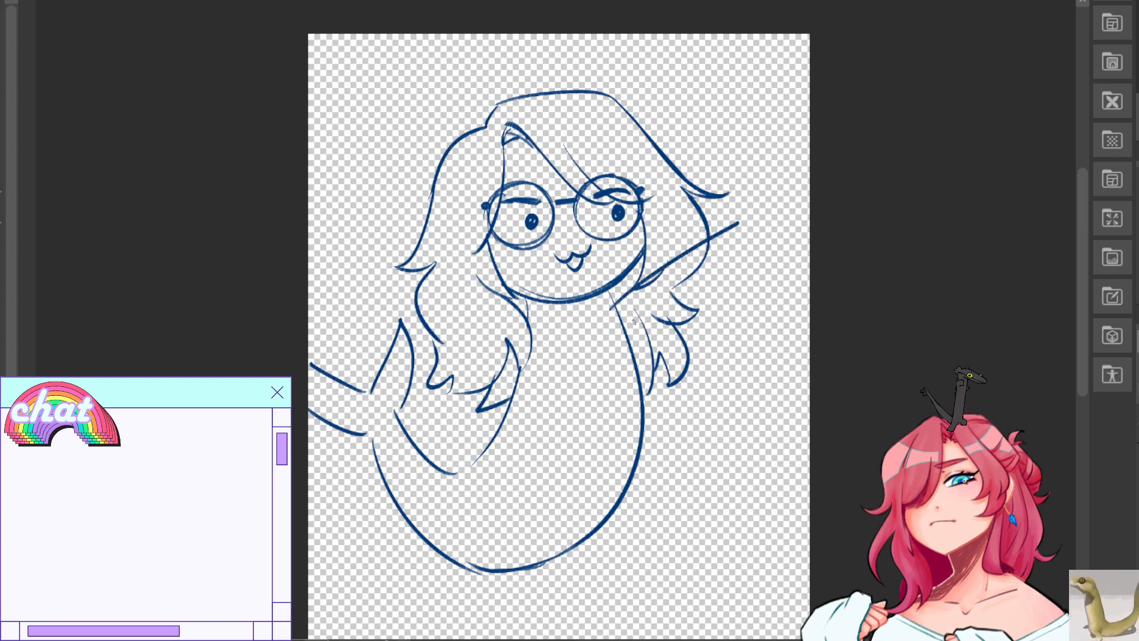
pyautogui.moveTo(623, 342); pyautogui.dragTo(740, 238)
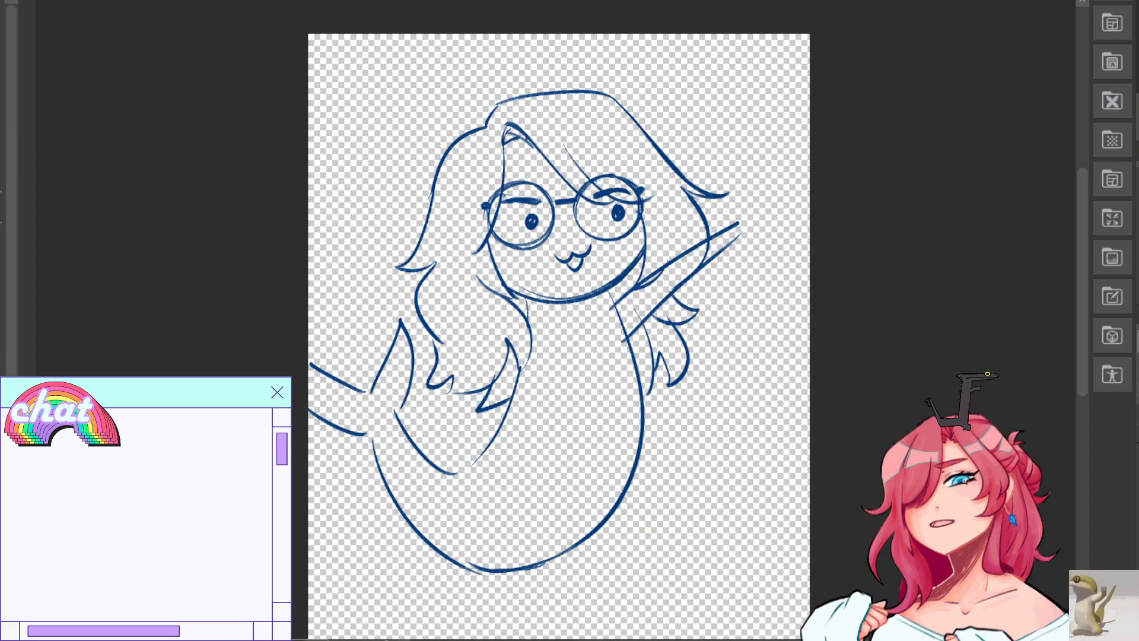
# Draw a round hand at the end of the raised arm and clean up the lines at the wrist.
pyautogui.press('h')
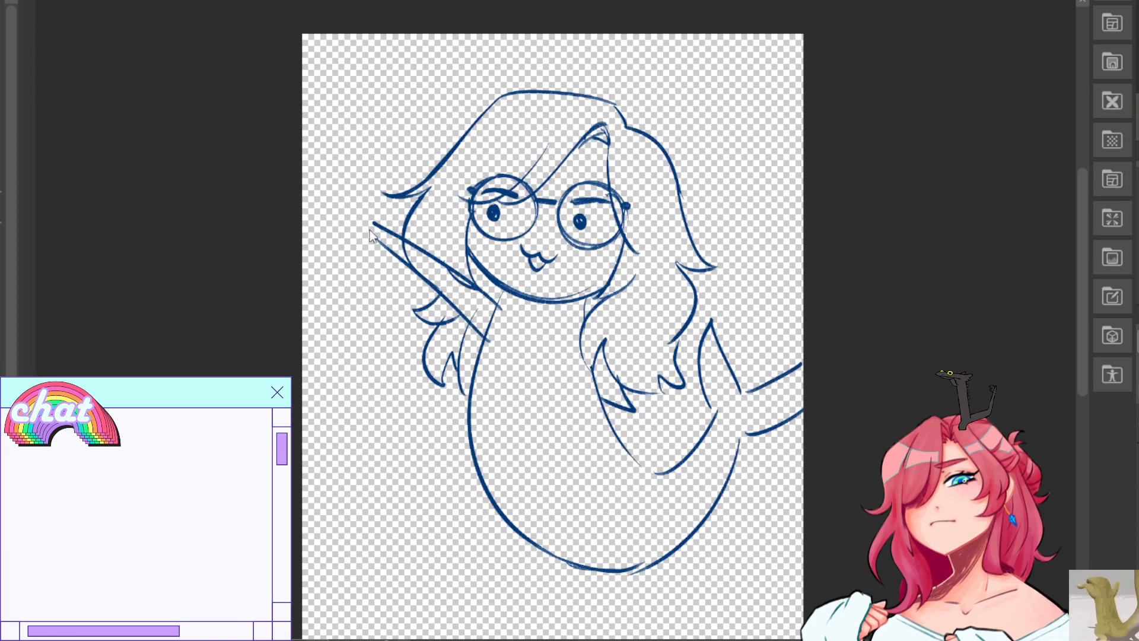
pyautogui.hotkey('ctrl', 'z')
pyautogui.moveTo(373, 224); pyautogui.dragTo(363, 188)
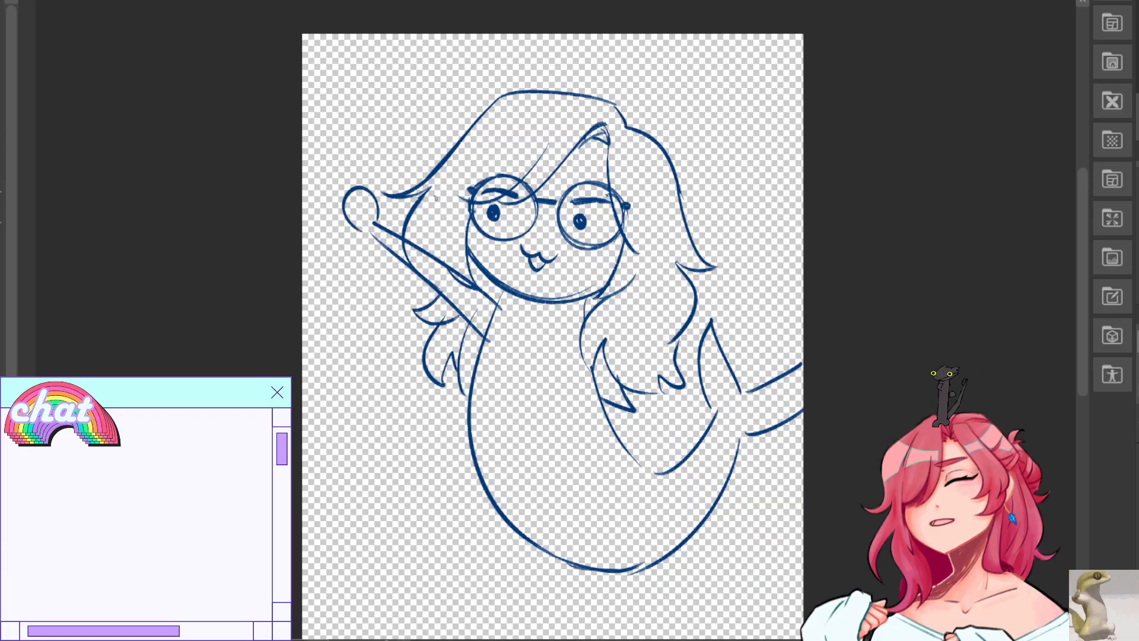
pyautogui.hotkey('ctrl', 'z')
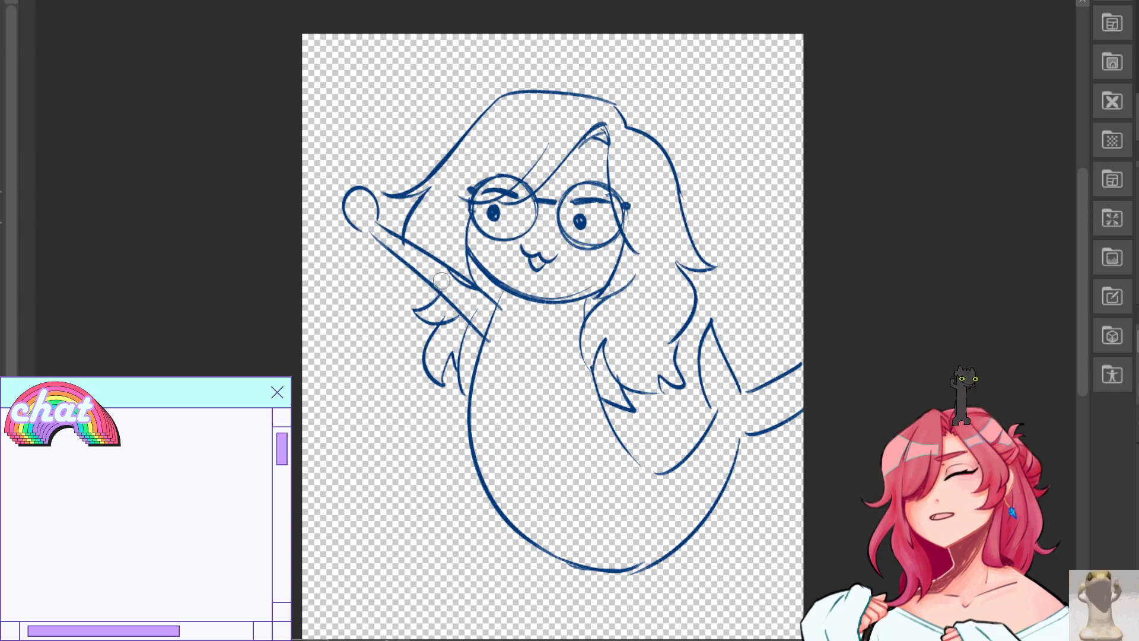
# Erase the remaining hair and body lines that cross the raised arm near the shoulder.
pyautogui.moveTo(454, 277); pyautogui.dragTo(478, 295)
pyautogui.moveTo(490, 304); pyautogui.dragTo(492, 315)
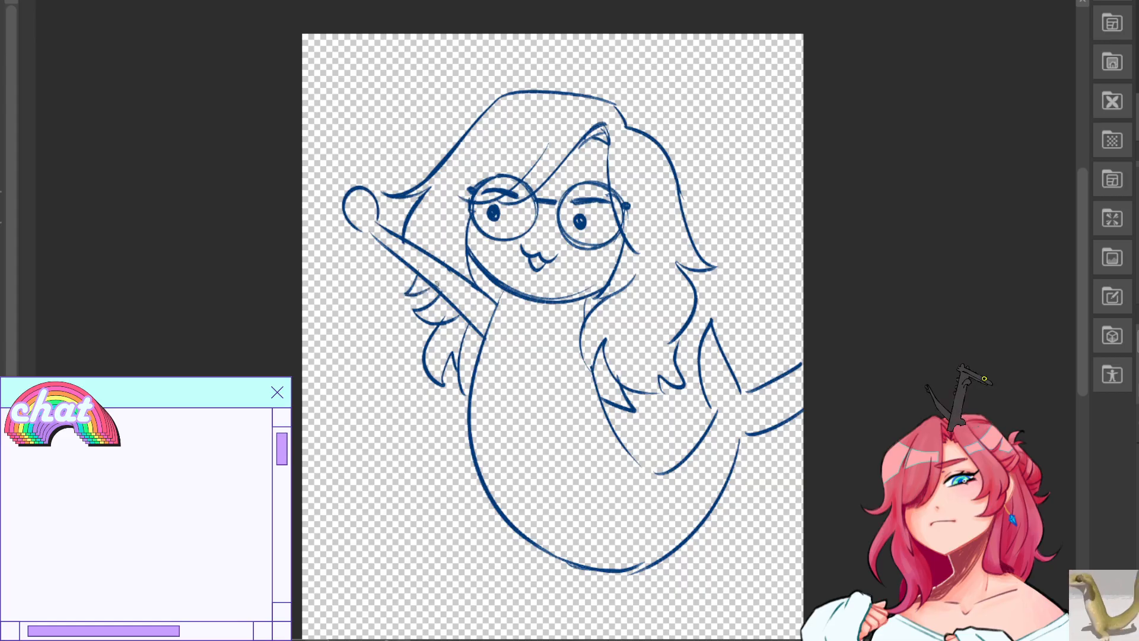
pyautogui.hotkey('ctrl', 'z')
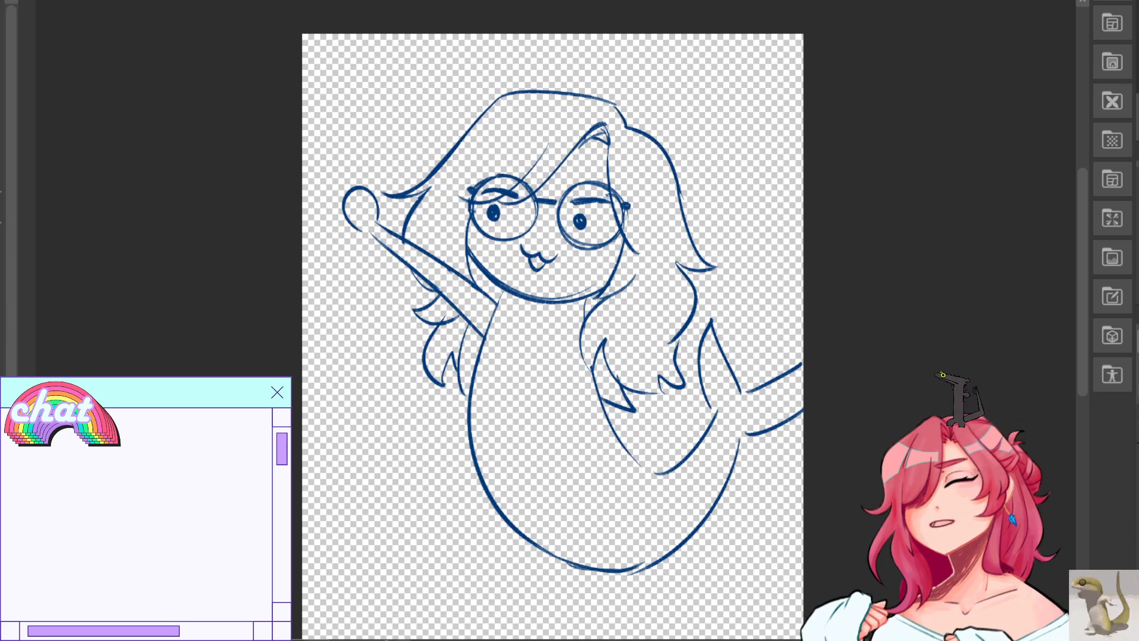
pyautogui.press('h')
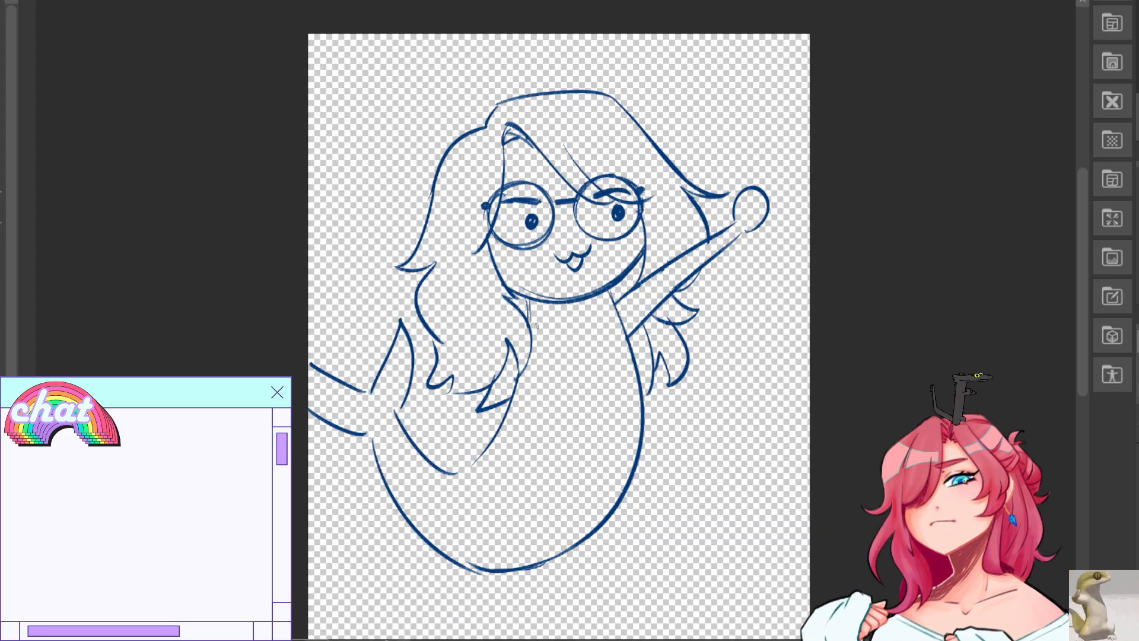
# Sketch a trident in the raised hand with a thick diagonal shaft and a three-pronged, barbed head.
pyautogui.moveTo(720, 146)
pyautogui.mouseDown()
pyautogui.moveTo(797, 320)
pyautogui.moveTo(784, 309)
pyautogui.mouseUp()
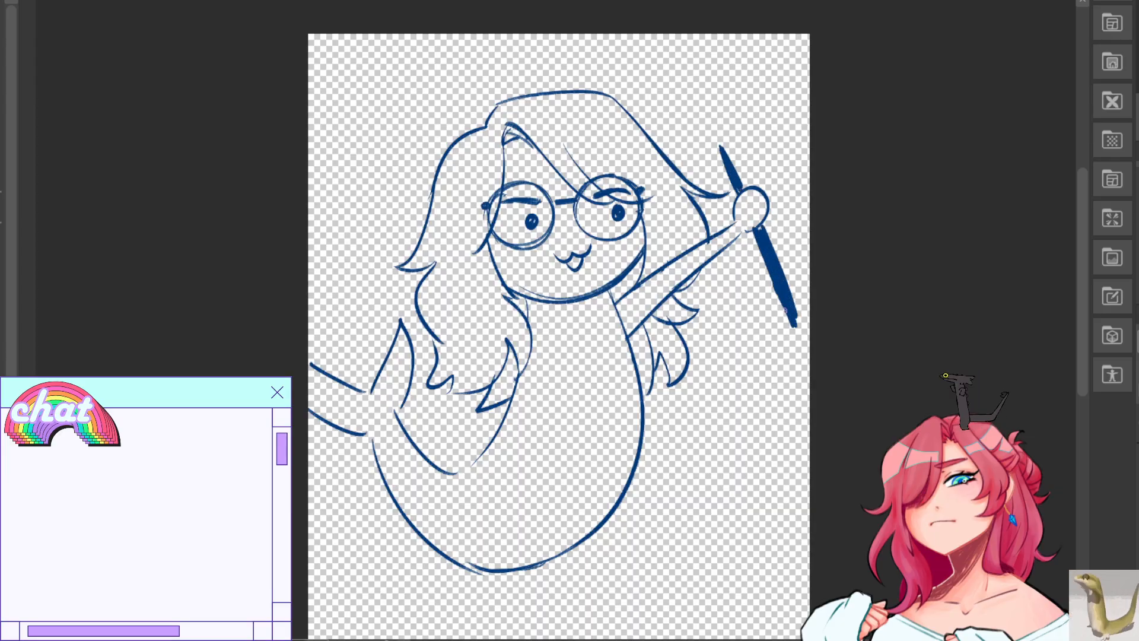
pyautogui.moveTo(689, 98); pyautogui.dragTo(694, 150)
pyautogui.moveTo(694, 150)
pyautogui.mouseDown()
pyautogui.moveTo(717, 100)
pyautogui.moveTo(719, 148)
pyautogui.moveTo(706, 95)
pyautogui.mouseUp()
pyautogui.hotkey('ctrl', 'z')
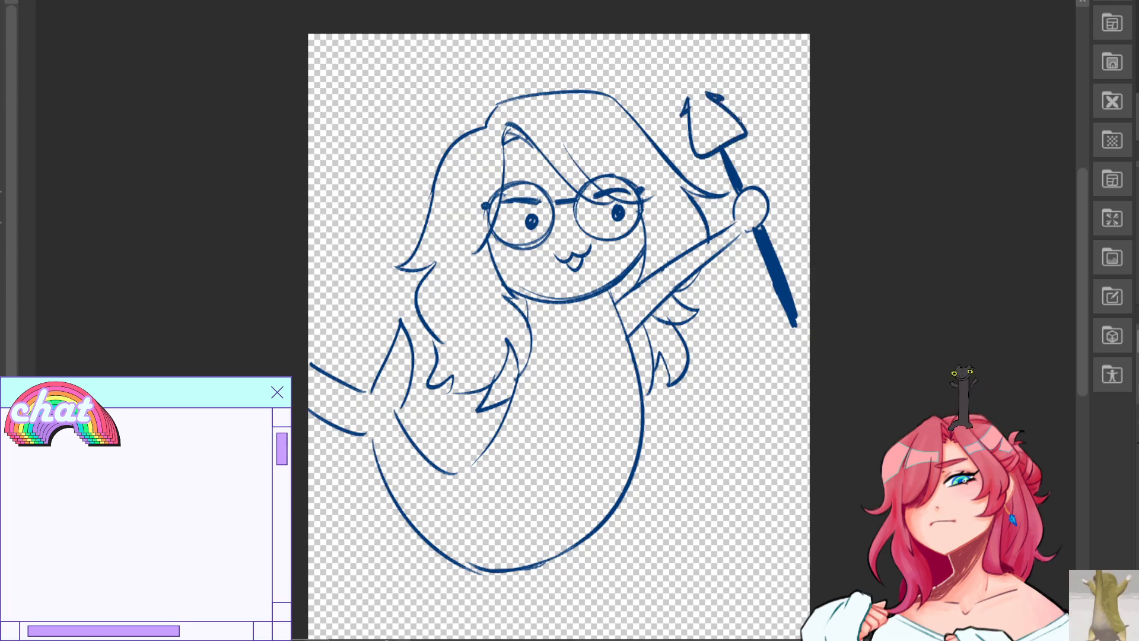
pyautogui.hotkey('ctrl', 'z')
pyautogui.moveTo(718, 135); pyautogui.dragTo(690, 83)
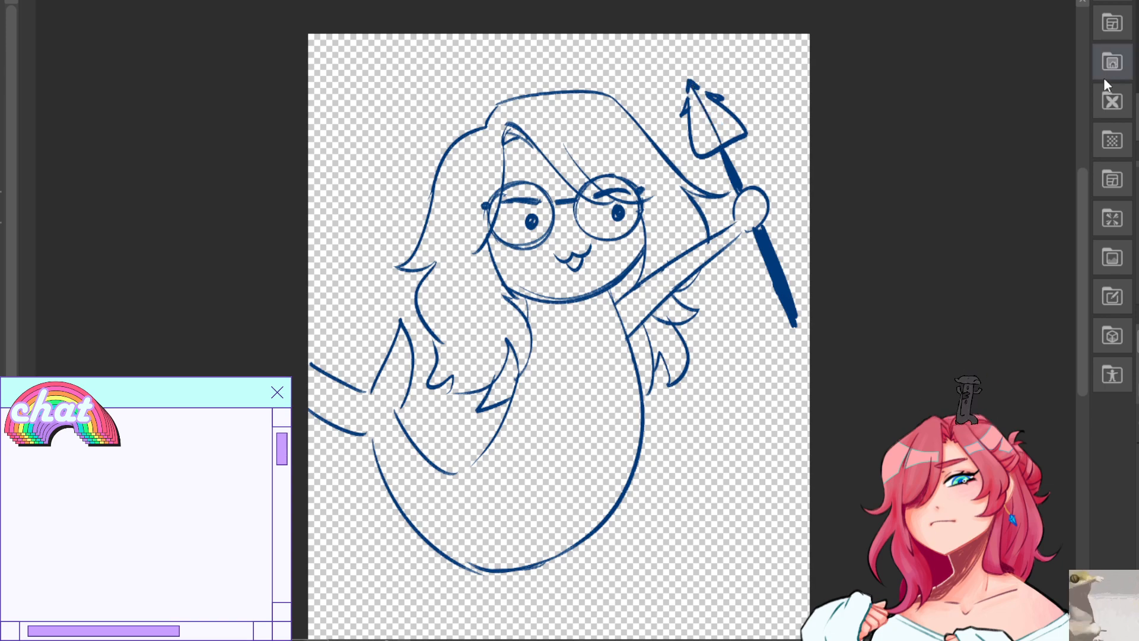
# Thicken the outline, base and middle prong of the trident's head.
pyautogui.hotkey('ctrl', '+')
pyautogui.moveTo(860, 54); pyautogui.dragTo(779, 164)
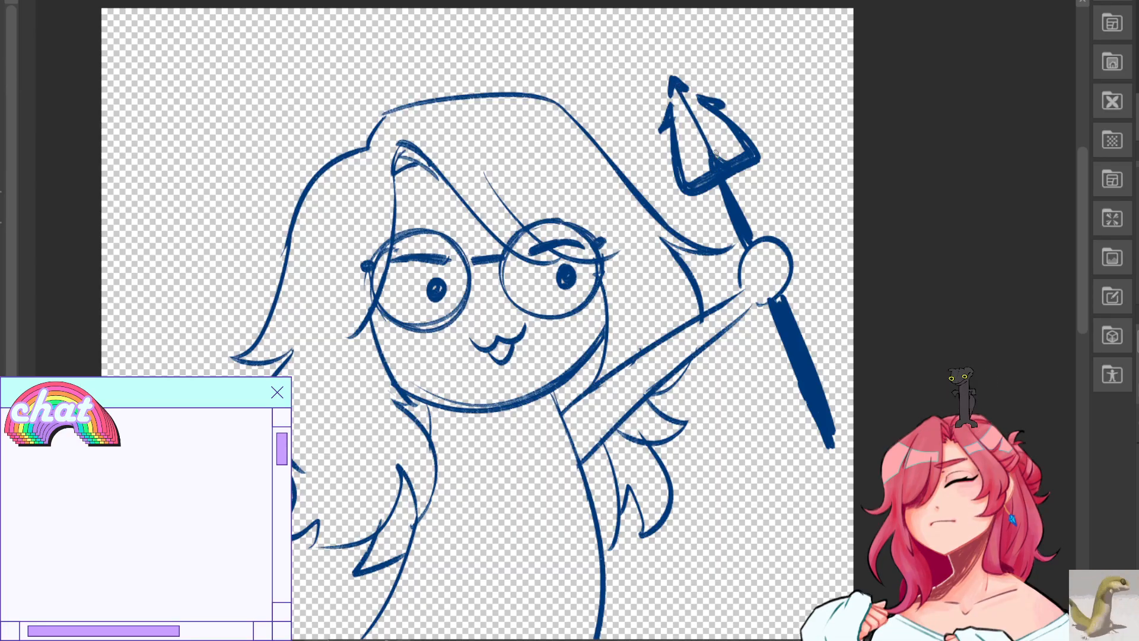
pyautogui.moveTo(683, 94); pyautogui.dragTo(714, 169)
# Hand-letter "mermay sona" at a slant in the empty area beside the hair.
pyautogui.moveTo(706, 129)
pyautogui.mouseDown()
pyautogui.moveTo(729, 169)
pyautogui.moveTo(769, 149)
pyautogui.moveTo(977, 231)
pyautogui.mouseUp()
pyautogui.moveTo(409, 214)
pyautogui.mouseDown()
pyautogui.moveTo(426, 244)
pyautogui.moveTo(455, 193)
pyautogui.moveTo(496, 202)
pyautogui.mouseUp()
pyautogui.moveTo(488, 172)
pyautogui.mouseDown()
pyautogui.moveTo(554, 169)
pyautogui.moveTo(611, 116)
pyautogui.mouseUp()
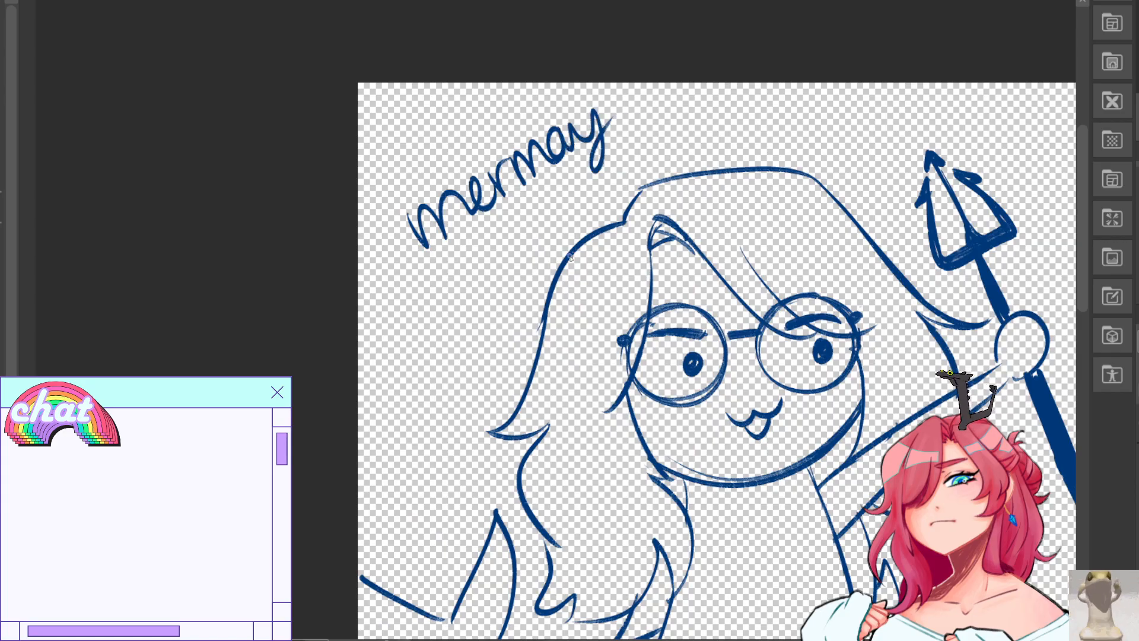
pyautogui.moveTo(529, 211); pyautogui.dragTo(503, 257)
pyautogui.moveTo(525, 221)
pyautogui.mouseDown()
pyautogui.moveTo(542, 234)
pyautogui.moveTo(580, 205)
pyautogui.mouseUp()
pyautogui.moveTo(592, 188); pyautogui.dragTo(600, 189)
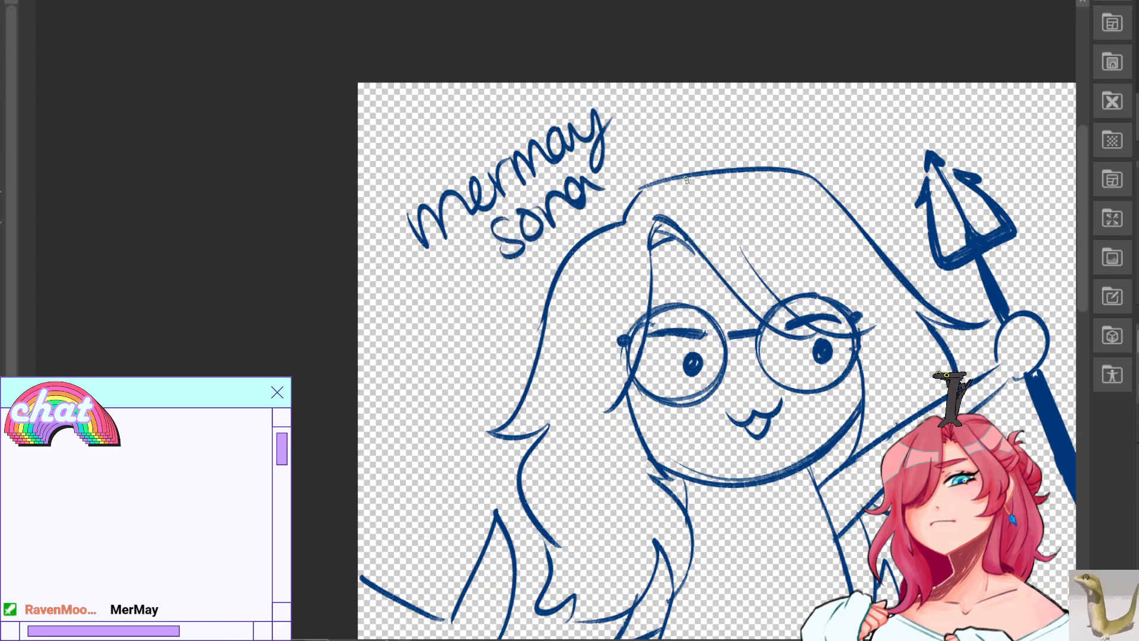
# Undo the "mermay sona" lettering stroke by stroke.
pyautogui.hotkey('ctrl', 'z')
pyautogui.hotkey('ctrl', 'z')
pyautogui.hotkey('ctrl', 'z')
pyautogui.hotkey('ctrl', 'z')
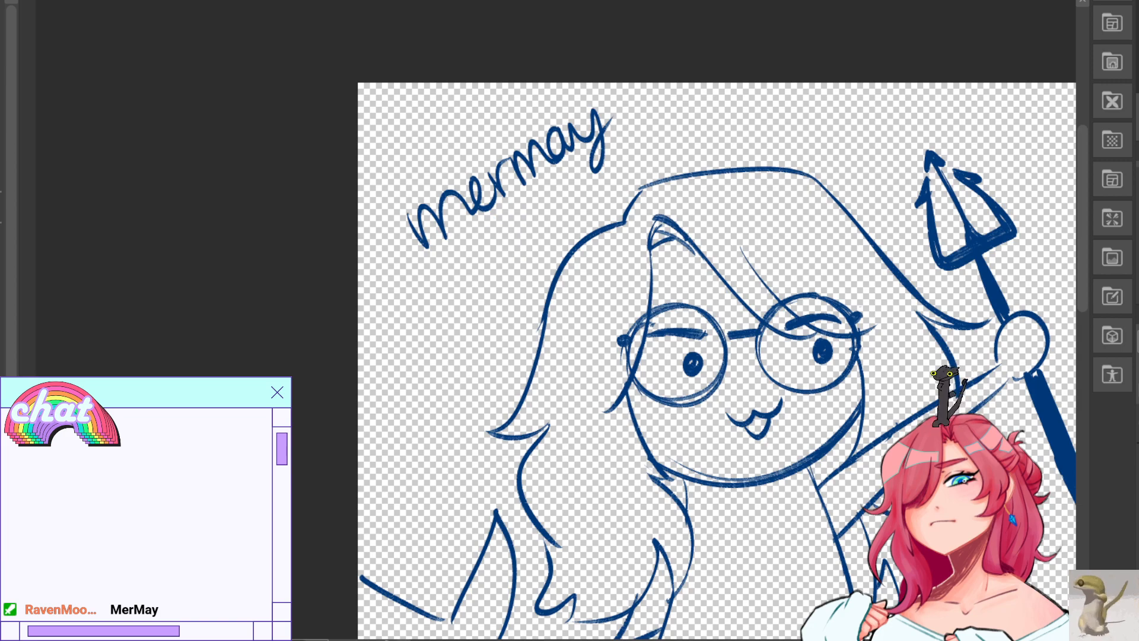
pyautogui.hotkey('ctrl', 'z')
pyautogui.hotkey('ctrl', 'z')
pyautogui.hotkey('ctrl', 'z')
pyautogui.hotkey('ctrl', 'z')
# Redraw the trident's lower shaft longer and continuing through the round hand, with short finger lines gripping it.
pyautogui.moveTo(1052, 411)
pyautogui.mouseDown()
pyautogui.moveTo(803, 270)
pyautogui.moveTo(812, 221)
pyautogui.mouseUp()
pyautogui.moveTo(859, 350)
pyautogui.mouseDown()
pyautogui.moveTo(861, 363)
pyautogui.moveTo(857, 338)
pyautogui.moveTo(863, 378)
pyautogui.mouseUp()
pyautogui.press('e')
pyautogui.moveTo(813, 180); pyautogui.dragTo(885, 356)
pyautogui.hotkey('ctrl', 'z')
pyautogui.moveTo(809, 177); pyautogui.dragTo(905, 363)
pyautogui.moveTo(785, 214); pyautogui.dragTo(877, 422)
pyautogui.moveTo(849, 344)
pyautogui.mouseDown()
pyautogui.moveTo(865, 373)
pyautogui.moveTo(835, 423)
pyautogui.moveTo(843, 464)
pyautogui.mouseUp()
pyautogui.moveTo(762, 233)
pyautogui.mouseDown()
pyautogui.moveTo(748, 259)
pyautogui.moveTo(765, 247)
pyautogui.moveTo(771, 271)
pyautogui.moveTo(755, 250)
pyautogui.moveTo(769, 263)
pyautogui.moveTo(770, 243)
pyautogui.moveTo(759, 248)
pyautogui.moveTo(765, 226)
pyautogui.moveTo(766, 261)
pyautogui.moveTo(754, 251)
pyautogui.moveTo(766, 289)
pyautogui.moveTo(754, 263)
pyautogui.moveTo(774, 288)
pyautogui.mouseUp()
pyautogui.hotkey('ctrl', 'z')
pyautogui.hotkey('ctrl', 'z')
pyautogui.hotkey('ctrl', 'z')
pyautogui.hotkey('ctrl', 'z')
pyautogui.hotkey('ctrl', 'z')
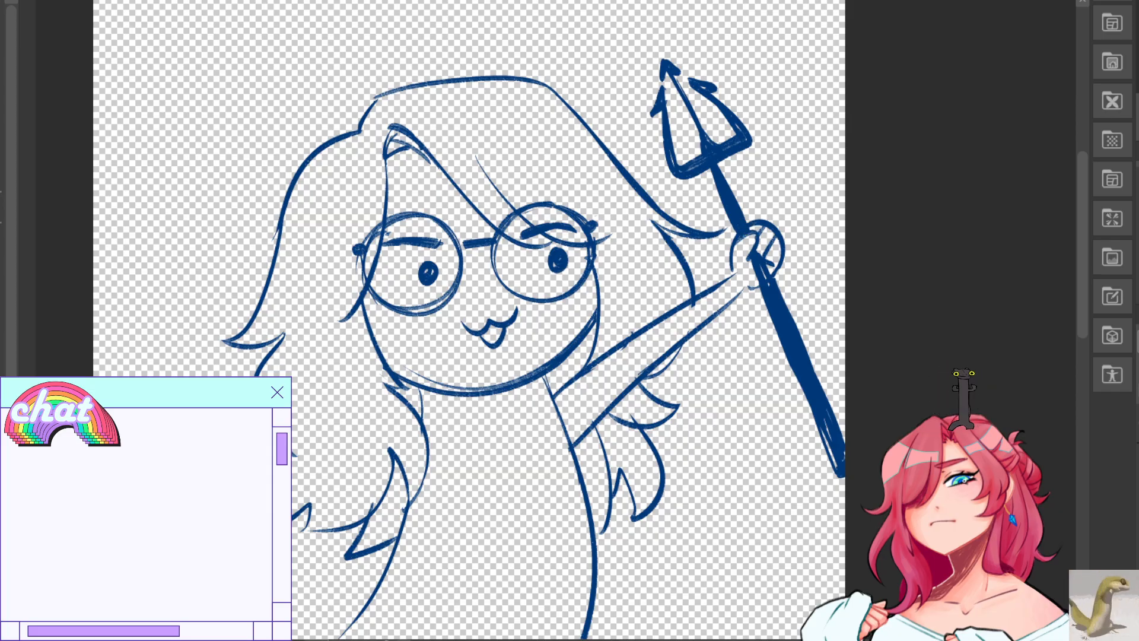
# Flip the canvas view and draw a downward-curving waistline across the body where the fish tail begins.
pyautogui.press('h')
pyautogui.moveTo(534, 385)
pyautogui.mouseDown()
pyautogui.moveTo(608, 341)
pyautogui.moveTo(541, 178)
pyautogui.moveTo(367, 220)
pyautogui.moveTo(368, 236)
pyautogui.mouseUp()
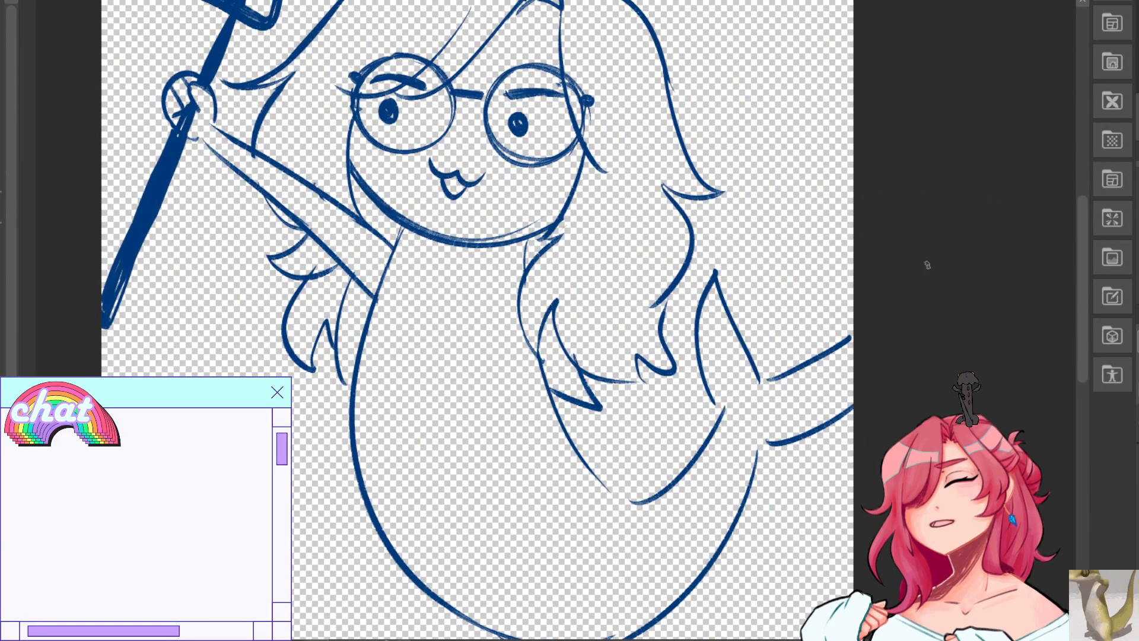
pyautogui.moveTo(402, 532)
pyautogui.mouseDown()
pyautogui.moveTo(575, 467)
pyautogui.moveTo(587, 447)
pyautogui.mouseUp()
pyautogui.hotkey('ctrl', 'z')
pyautogui.moveTo(382, 515)
pyautogui.mouseDown()
pyautogui.moveTo(571, 464)
pyautogui.moveTo(567, 475)
pyautogui.mouseUp()
pyautogui.hotkey('ctrl', 'z')
pyautogui.hotkey('ctrl', 'z')
pyautogui.moveTo(363, 485)
pyautogui.mouseDown()
pyautogui.moveTo(579, 468)
pyautogui.moveTo(560, 435)
pyautogui.mouseUp()
pyautogui.hotkey('ctrl', 'z')
pyautogui.hotkey('ctrl', 'z')
pyautogui.moveTo(381, 507); pyautogui.dragTo(566, 435)
pyautogui.hotkey('ctrl', 'z')
pyautogui.moveTo(365, 486); pyautogui.dragTo(562, 443)
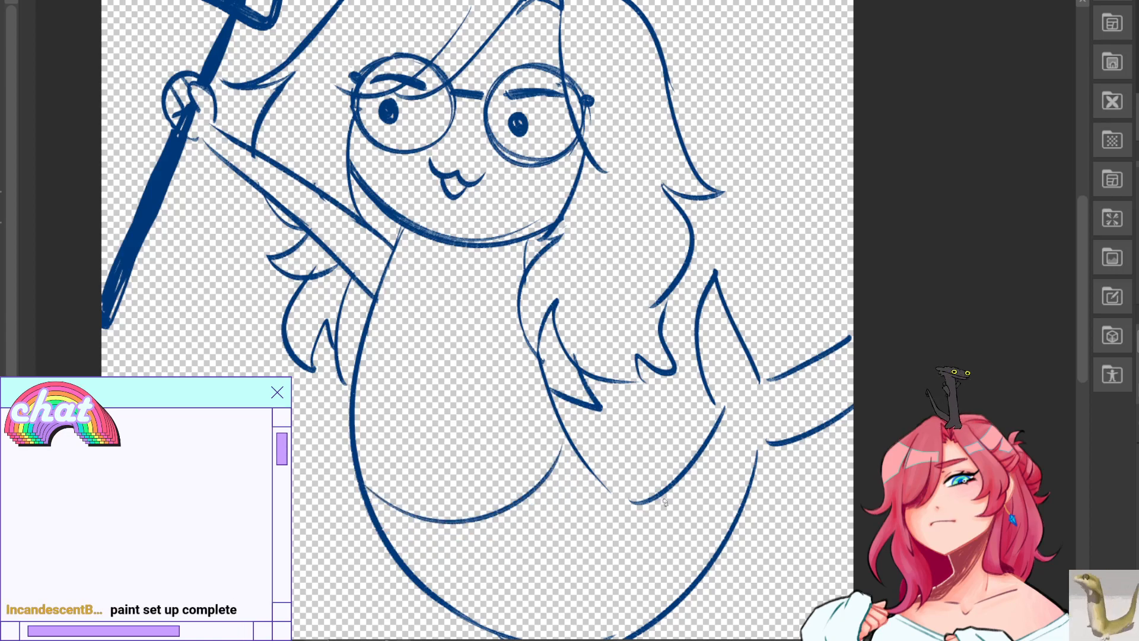
# Try curved segment bands across the fish tail, spaced from the waistline to the tail's narrow end.
pyautogui.moveTo(913, 414); pyautogui.dragTo(946, 315)
pyautogui.moveTo(466, 494)
pyautogui.mouseDown()
pyautogui.moveTo(510, 503)
pyautogui.moveTo(594, 342)
pyautogui.mouseUp()
pyautogui.moveTo(601, 546); pyautogui.dragTo(605, 353)
pyautogui.moveTo(685, 406)
pyautogui.mouseDown()
pyautogui.moveTo(705, 510)
pyautogui.moveTo(746, 464)
pyautogui.moveTo(723, 482)
pyautogui.mouseUp()
pyautogui.hotkey('ctrl', 'z')
pyautogui.hotkey('ctrl', 'z')
pyautogui.moveTo(715, 372); pyautogui.dragTo(797, 375)
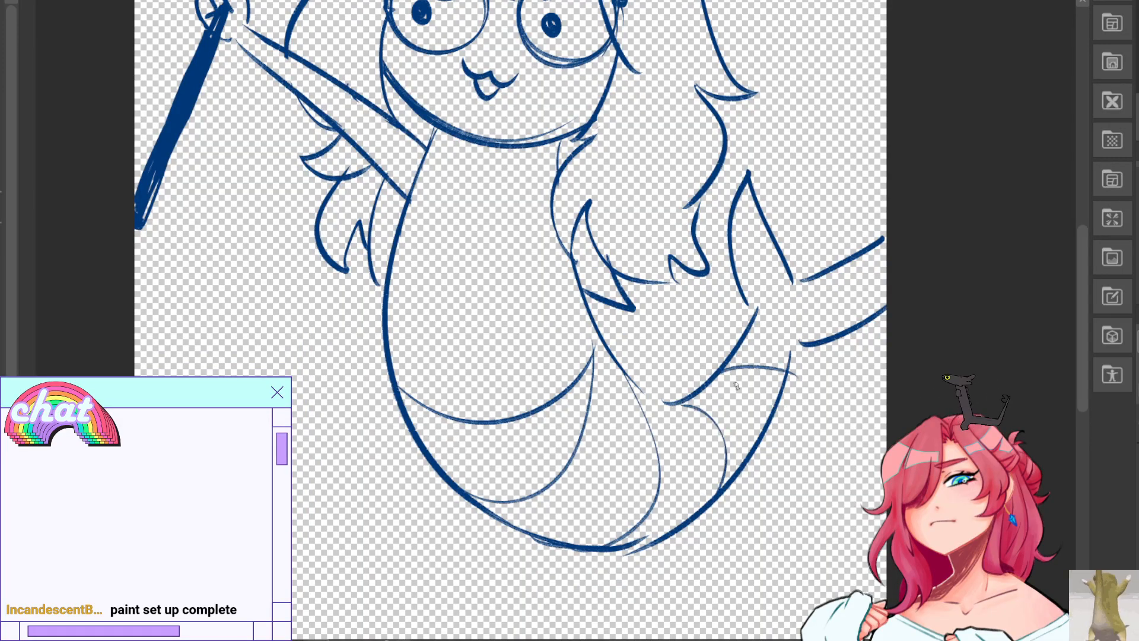
pyautogui.hotkey('ctrl', 'z')
pyautogui.moveTo(719, 371)
pyautogui.mouseDown()
pyautogui.moveTo(772, 370)
pyautogui.moveTo(760, 395)
pyautogui.moveTo(783, 383)
pyautogui.mouseUp()
pyautogui.hotkey('ctrl', 'z')
pyautogui.moveTo(719, 371); pyautogui.dragTo(767, 385)
# Flip the view back and try several curved strokes across the tail just below the waistline.
pyautogui.press('h')
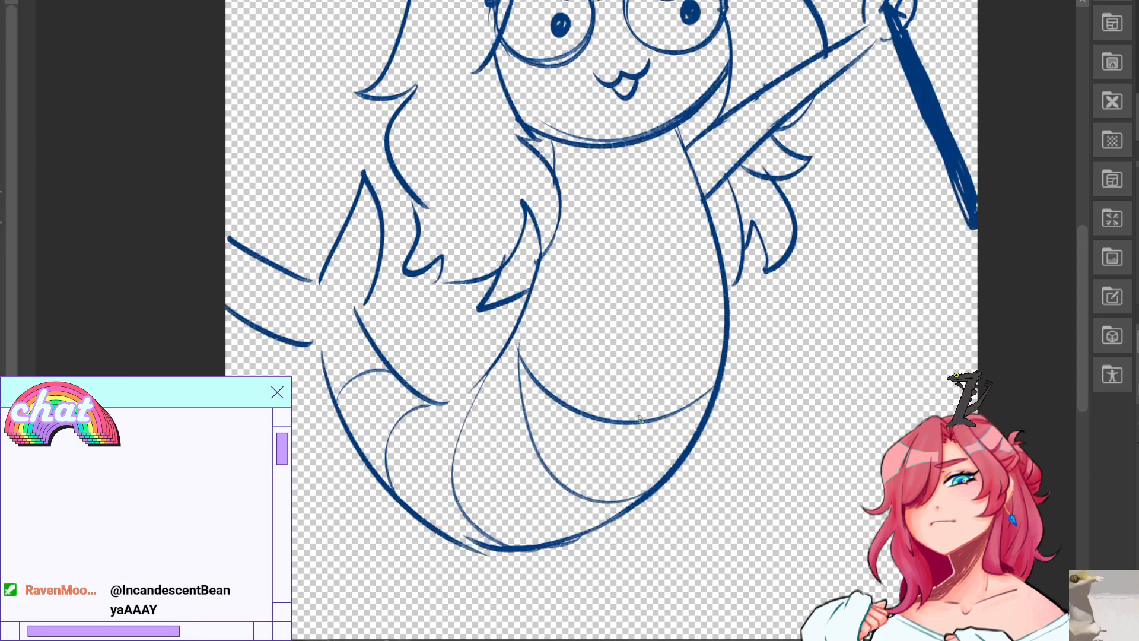
pyautogui.moveTo(490, 374); pyautogui.dragTo(669, 436)
pyautogui.hotkey('ctrl', 'z')
pyautogui.moveTo(468, 395)
pyautogui.mouseDown()
pyautogui.moveTo(653, 404)
pyautogui.moveTo(592, 419)
pyautogui.mouseUp()
pyautogui.hotkey('ctrl', 'z')
pyautogui.moveTo(451, 416); pyautogui.dragTo(675, 461)
pyautogui.hotkey('ctrl', 'z')
pyautogui.hotkey('ctrl', 'z')
pyautogui.moveTo(445, 422)
pyautogui.mouseDown()
pyautogui.moveTo(618, 517)
pyautogui.moveTo(608, 521)
pyautogui.mouseUp()
pyautogui.moveTo(606, 422); pyautogui.dragTo(663, 500)
pyautogui.hotkey('ctrl', 'z')
pyautogui.hotkey('ctrl', 'z')
pyautogui.hotkey('ctrl', 'z')
pyautogui.moveTo(494, 364); pyautogui.dragTo(545, 391)
pyautogui.moveTo(474, 384); pyautogui.dragTo(653, 433)
pyautogui.hotkey('ctrl', 'z')
pyautogui.moveTo(456, 408); pyautogui.dragTo(626, 395)
pyautogui.hotkey('ctrl', 'z')
pyautogui.moveTo(473, 383); pyautogui.dragTo(629, 439)
pyautogui.hotkey('ctrl', 'z')
pyautogui.hotkey('ctrl', 'z')
pyautogui.hotkey('ctrl', 'z')
pyautogui.hotkey('ctrl', 'z')
pyautogui.hotkey('ctrl', 'z')
pyautogui.hotkey('ctrl', 'z')
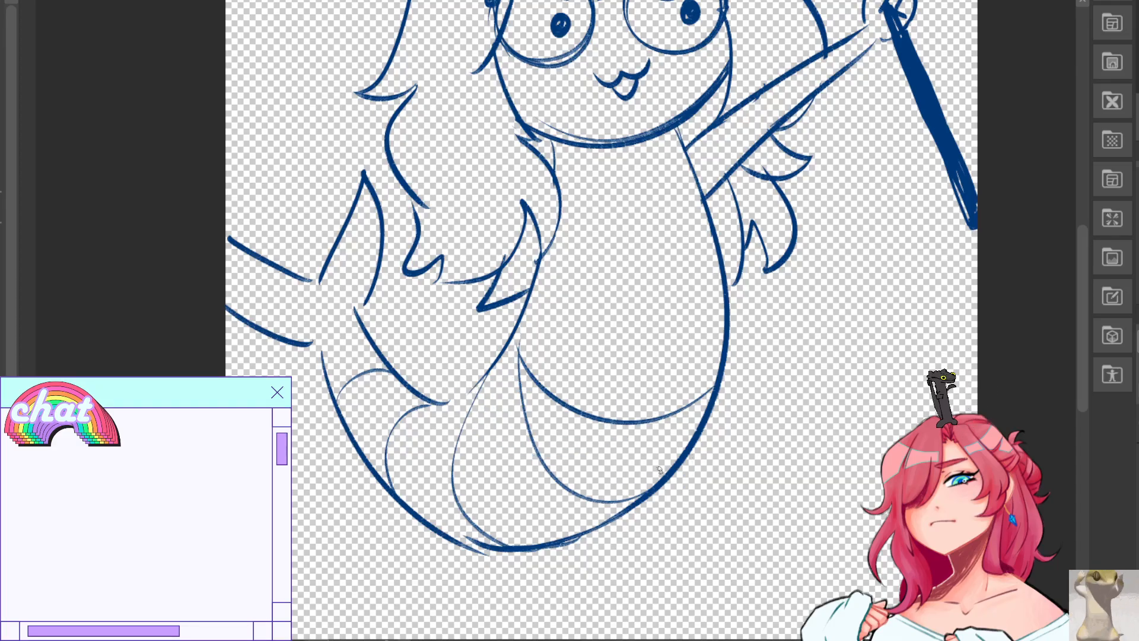
# Flip the view and redraw the body's inner contour from waist to tail as one smooth curve, erasing overlapping old lines.
pyautogui.press('h')
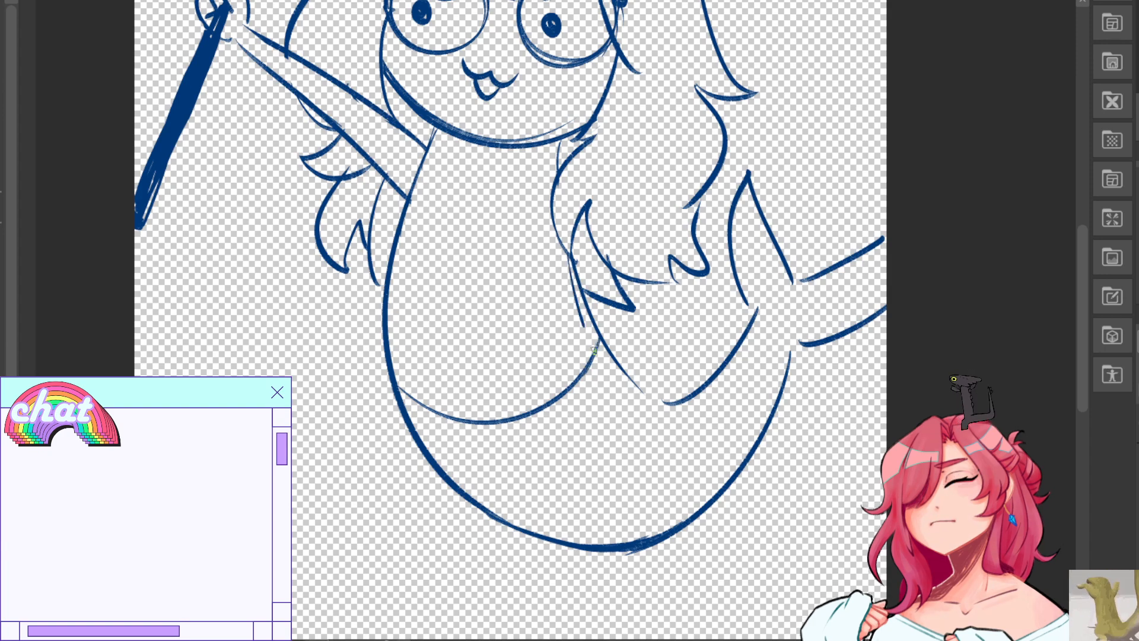
pyautogui.moveTo(565, 258); pyautogui.dragTo(644, 407)
pyautogui.moveTo(590, 323); pyautogui.dragTo(676, 405)
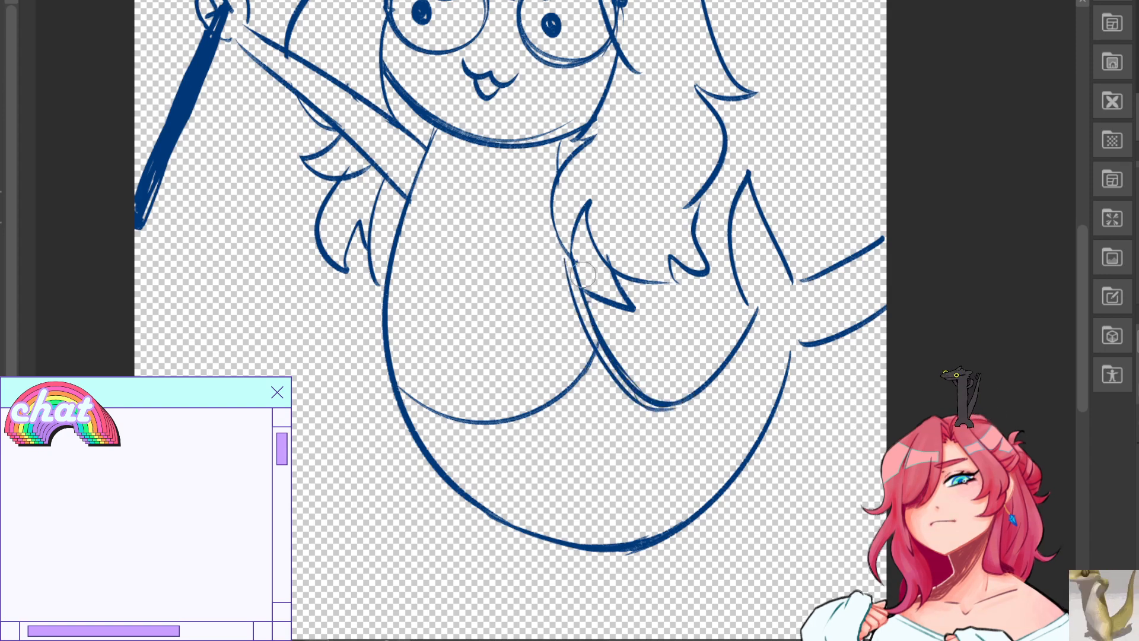
pyautogui.moveTo(580, 273); pyautogui.dragTo(627, 368)
pyautogui.moveTo(596, 296)
pyautogui.mouseDown()
pyautogui.moveTo(622, 301)
pyautogui.moveTo(618, 289)
pyautogui.mouseUp()
pyautogui.moveTo(630, 369); pyautogui.dragTo(657, 394)
# Redraw the long hair's pointed tip at the waist and add a small spiky hair tip beside the body's opposite edge.
pyautogui.press('p')
pyautogui.moveTo(599, 248)
pyautogui.mouseDown()
pyautogui.moveTo(611, 295)
pyautogui.moveTo(580, 289)
pyautogui.moveTo(633, 314)
pyautogui.moveTo(596, 309)
pyautogui.moveTo(591, 338)
pyautogui.mouseUp()
pyautogui.moveTo(373, 285); pyautogui.dragTo(383, 320)
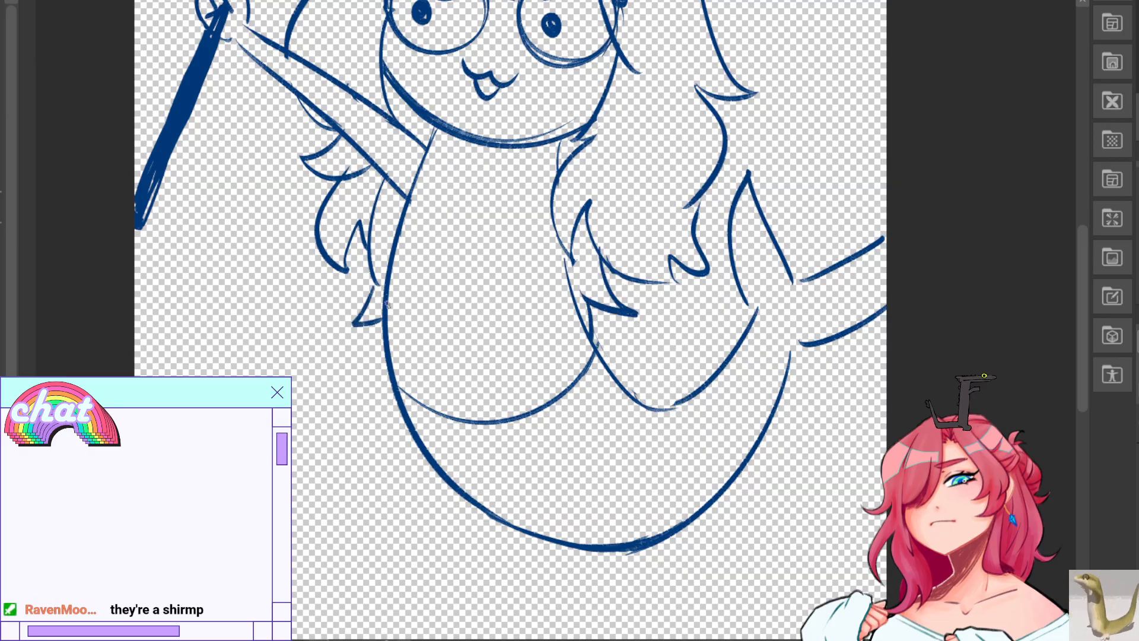
# Try to sketch a second arm slanting down from the shoulder across the long hair.
pyautogui.moveTo(510, 237); pyautogui.dragTo(543, 373)
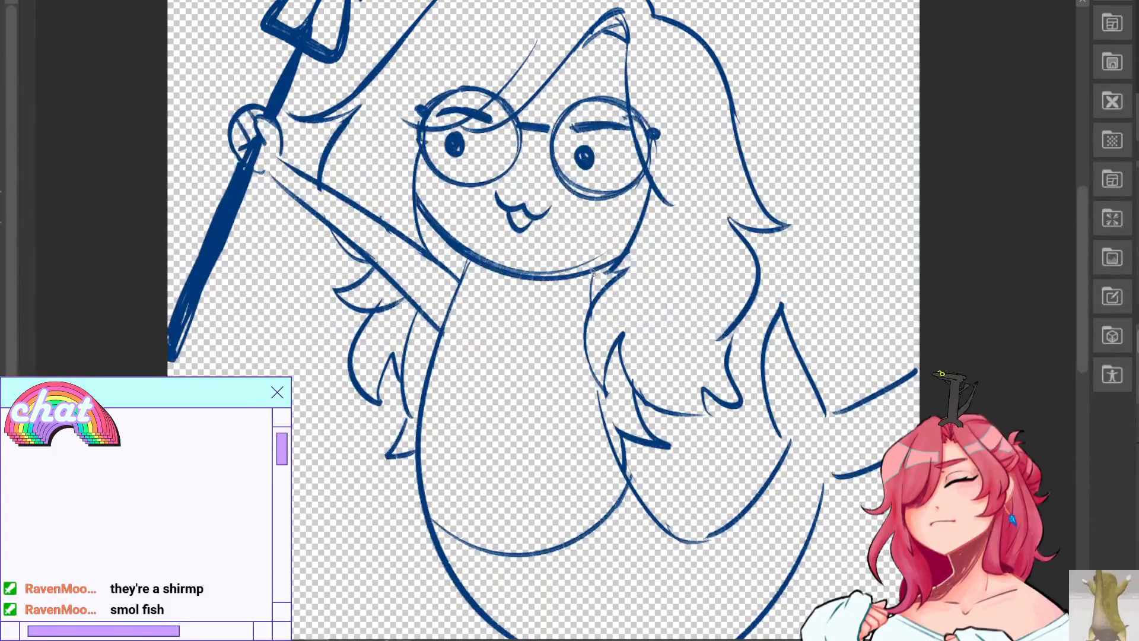
pyautogui.moveTo(611, 283)
pyautogui.mouseDown()
pyautogui.moveTo(663, 439)
pyautogui.moveTo(706, 496)
pyautogui.mouseUp()
pyautogui.hotkey('ctrl', 'z')
pyautogui.hotkey('ctrl', 'z')
pyautogui.moveTo(638, 387); pyautogui.dragTo(726, 520)
pyautogui.hotkey('ctrl', 'z')
pyautogui.hotkey('ctrl', 'z')
pyautogui.moveTo(645, 405); pyautogui.dragTo(692, 486)
pyautogui.hotkey('ctrl', 'z')
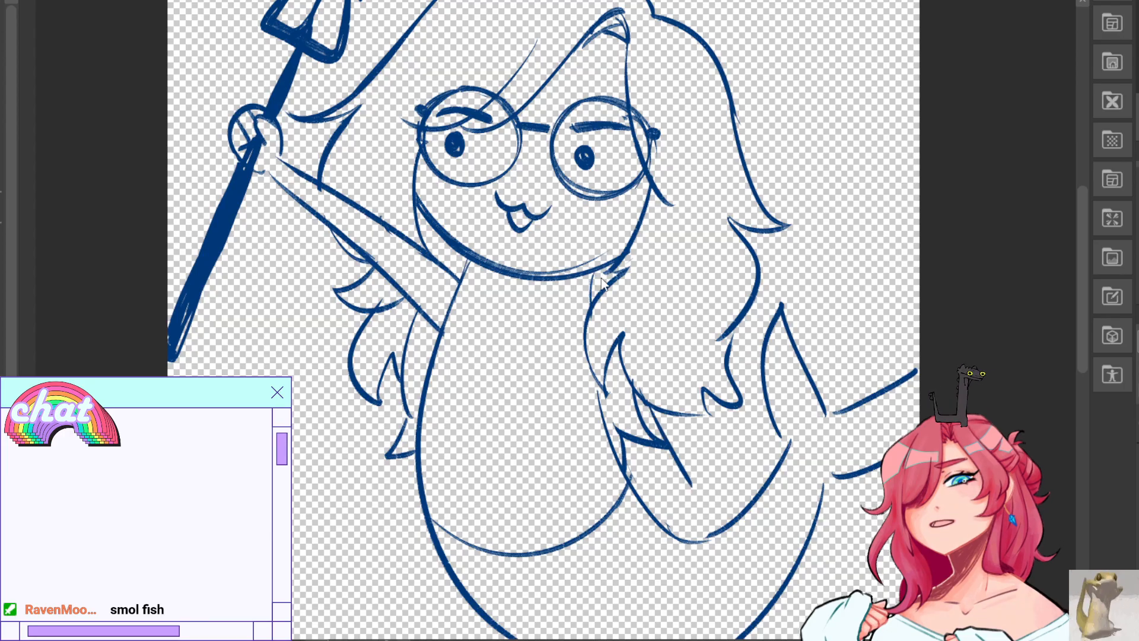
pyautogui.hotkey('ctrl', 'z')
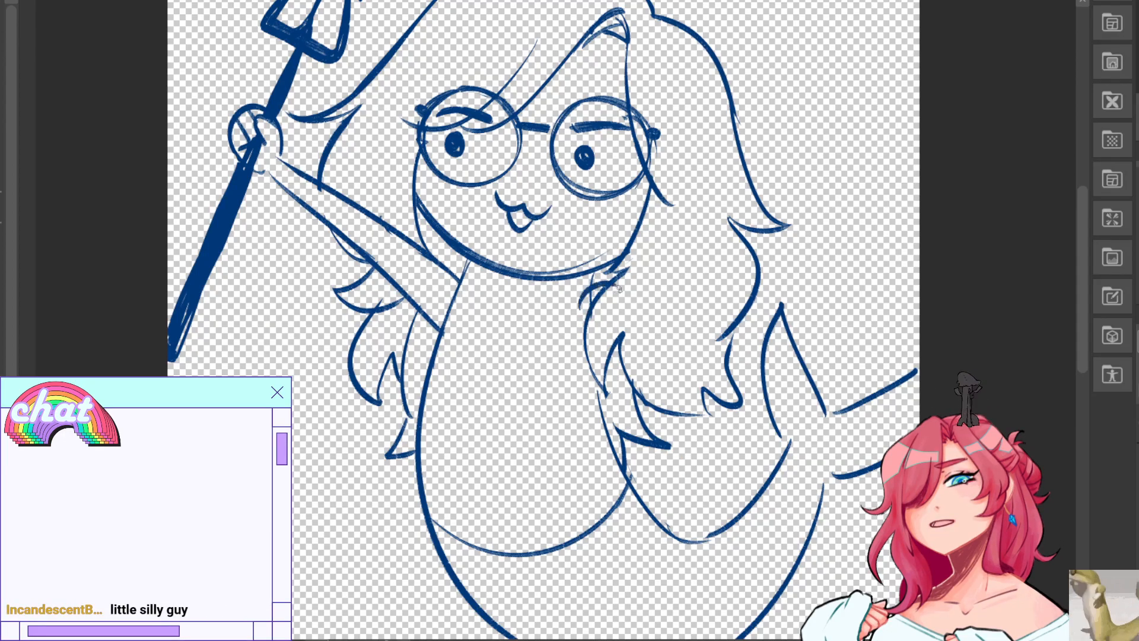
# Sketch a lowered second arm from the shoulder over the long hair, ending in a round hand on the tail.
pyautogui.moveTo(590, 280)
pyautogui.mouseDown()
pyautogui.moveTo(611, 300)
pyautogui.moveTo(599, 392)
pyautogui.moveTo(585, 354)
pyautogui.moveTo(584, 343)
pyautogui.moveTo(660, 491)
pyautogui.mouseUp()
pyautogui.hotkey('ctrl', 'z')
pyautogui.hotkey('ctrl', 'z')
pyautogui.hotkey('ctrl', 'z')
pyautogui.moveTo(608, 372); pyautogui.dragTo(655, 510)
pyautogui.hotkey('ctrl', 'z')
pyautogui.hotkey('ctrl', 'z')
pyautogui.moveTo(670, 415); pyautogui.dragTo(682, 502)
pyautogui.hotkey('ctrl', 'z')
pyautogui.hotkey('ctrl', 'z')
pyautogui.hotkey('ctrl', 'z')
pyautogui.moveTo(668, 414); pyautogui.dragTo(686, 547)
pyautogui.hotkey('ctrl', 'z')
pyautogui.moveTo(656, 508)
pyautogui.mouseDown()
pyautogui.moveTo(677, 553)
pyautogui.moveTo(672, 527)
pyautogui.mouseUp()
pyautogui.hotkey('ctrl', 'z')
# Erase the hair lines crossing the lowered arm and retrace the upper edge of the raised arm.
pyautogui.press('e')
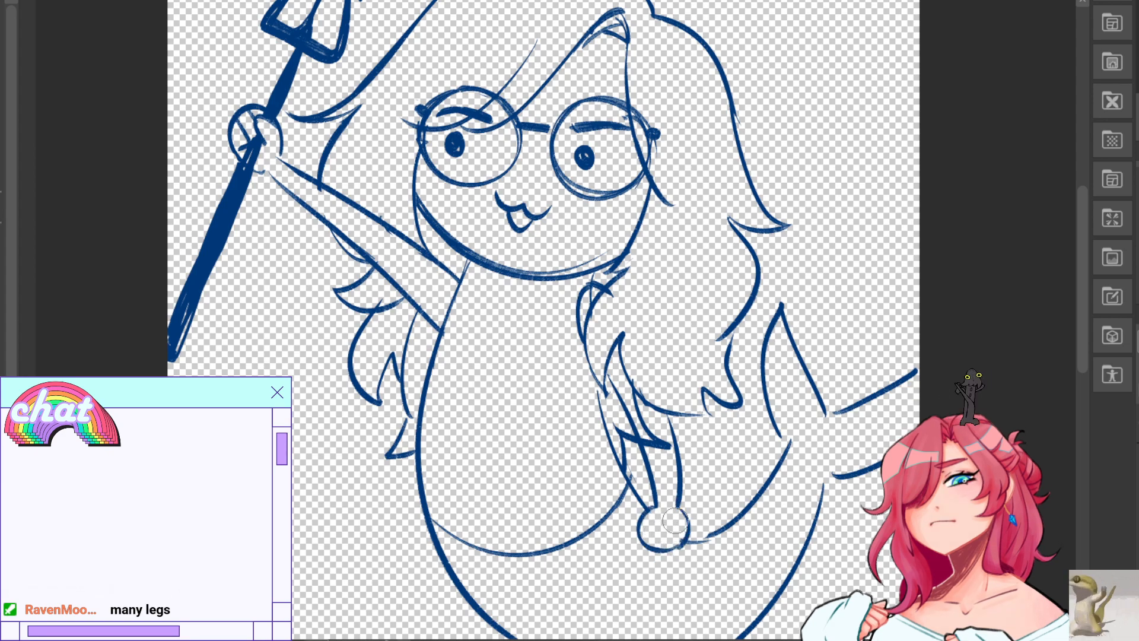
pyautogui.moveTo(644, 407); pyautogui.dragTo(656, 443)
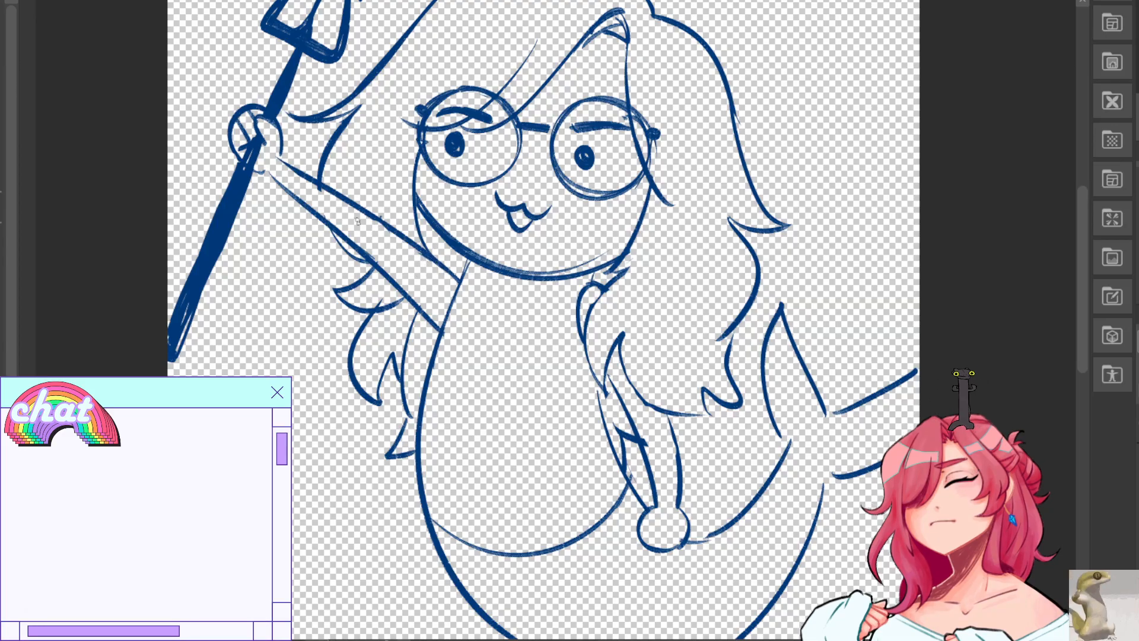
pyautogui.press('p')
pyautogui.moveTo(281, 158); pyautogui.dragTo(417, 240)
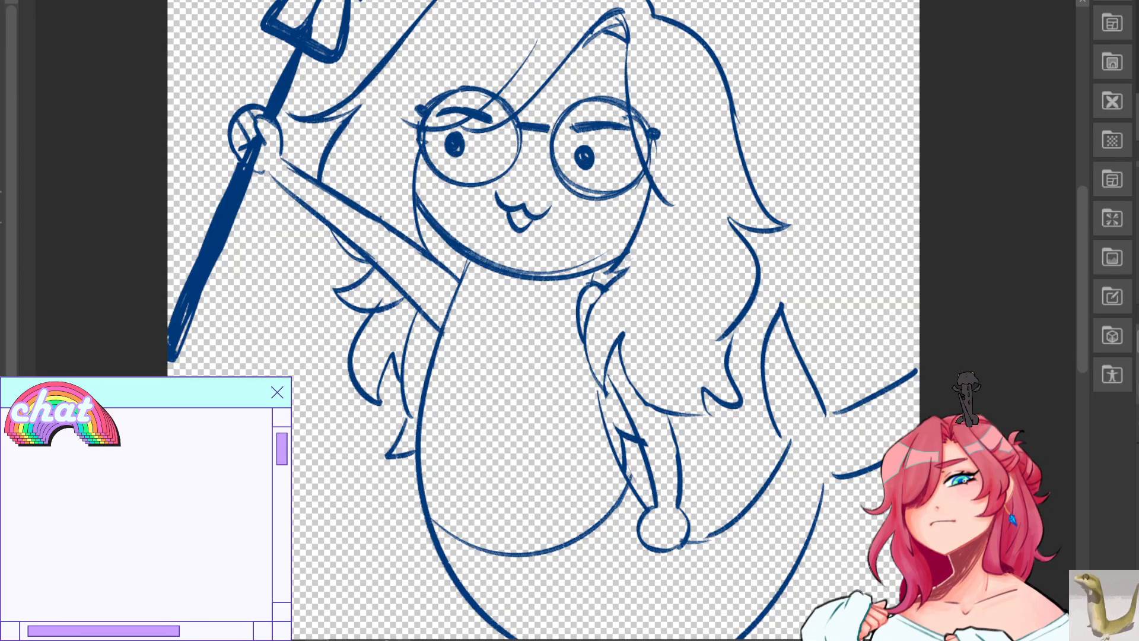
# Flip the view back and draw a small pointed fin on the outer underside of the tail.
pyautogui.press('h')
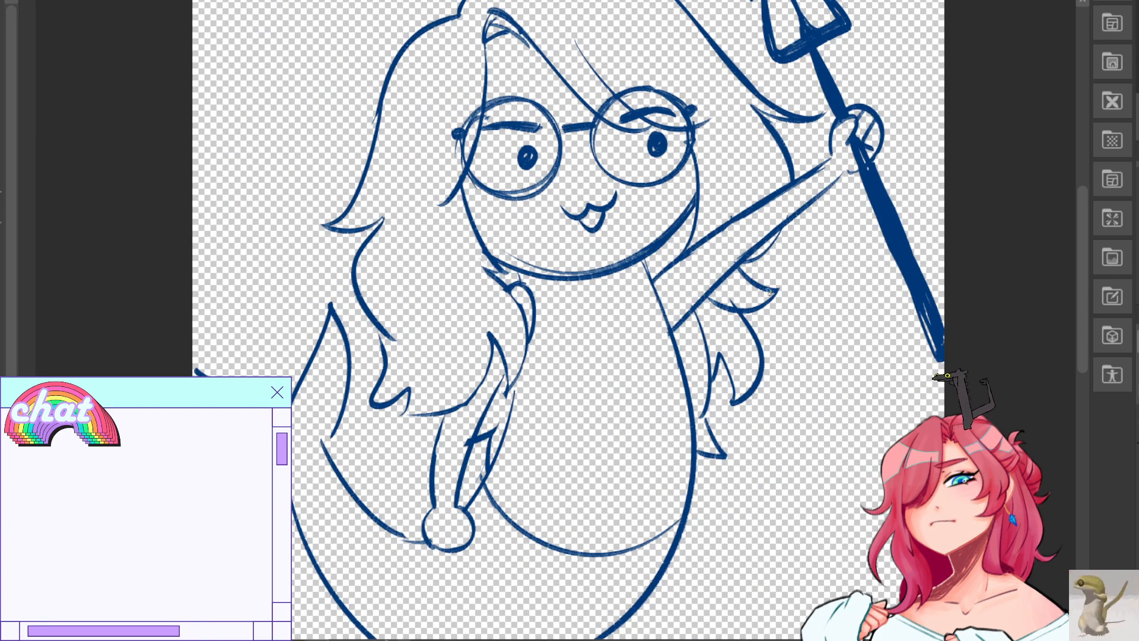
pyautogui.moveTo(442, 623)
pyautogui.mouseDown()
pyautogui.moveTo(444, 433)
pyautogui.moveTo(484, 424)
pyautogui.mouseUp()
pyautogui.moveTo(429, 467)
pyautogui.mouseDown()
pyautogui.moveTo(362, 380)
pyautogui.moveTo(459, 471)
pyautogui.mouseUp()
pyautogui.hotkey('ctrl', 'z')
pyautogui.hotkey('ctrl', 'z')
pyautogui.moveTo(380, 409)
pyautogui.mouseDown()
pyautogui.moveTo(379, 451)
pyautogui.moveTo(458, 470)
pyautogui.mouseUp()
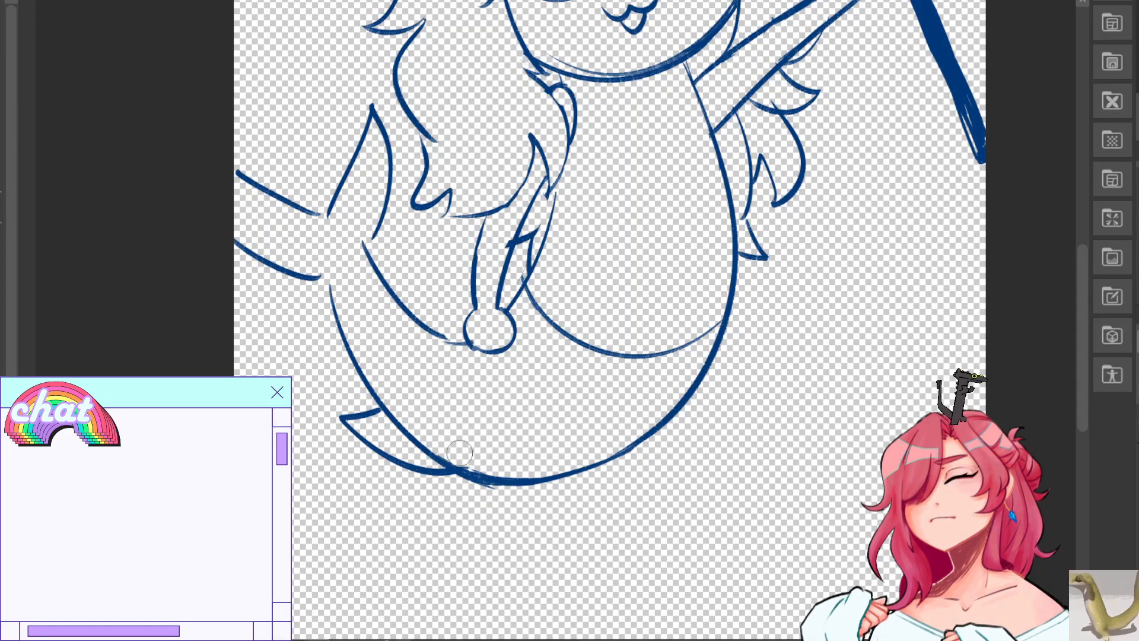
# Erase the old fin lines at the end of the tail, keeping the tail's two contours.
pyautogui.press('e')
pyautogui.click(356, 238)
pyautogui.moveTo(239, 174)
pyautogui.mouseDown()
pyautogui.moveTo(313, 221)
pyautogui.moveTo(365, 115)
pyautogui.moveTo(381, 234)
pyautogui.mouseUp()
pyautogui.moveTo(230, 237); pyautogui.dragTo(315, 276)
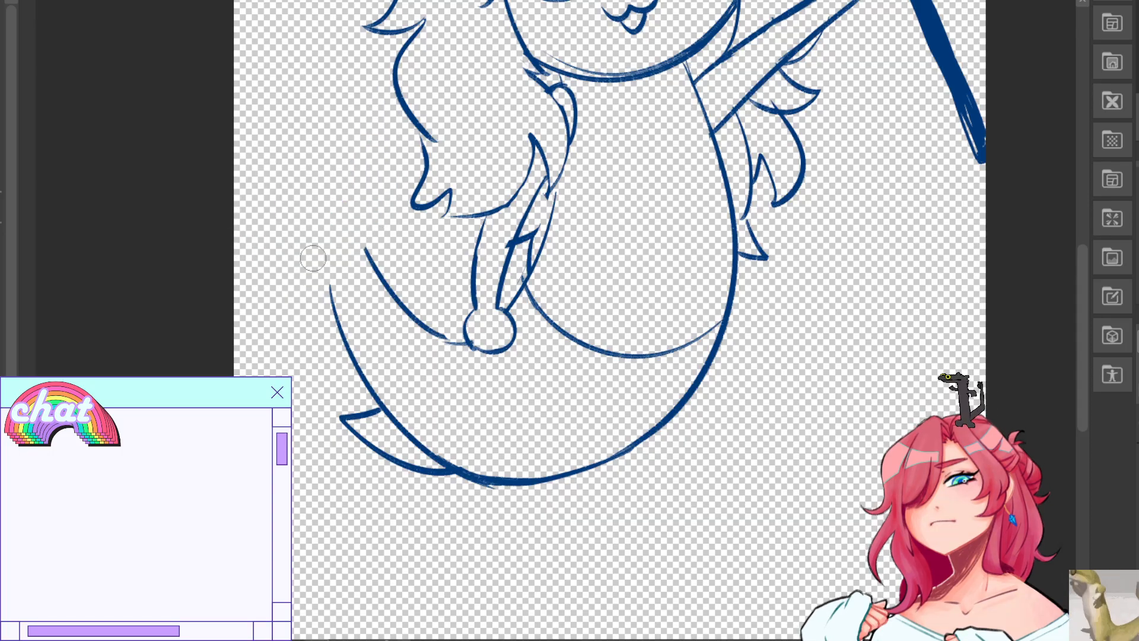
# Flip the view and draw the wavy upper edge of the two-lobed tail fluke.
pyautogui.press('h')
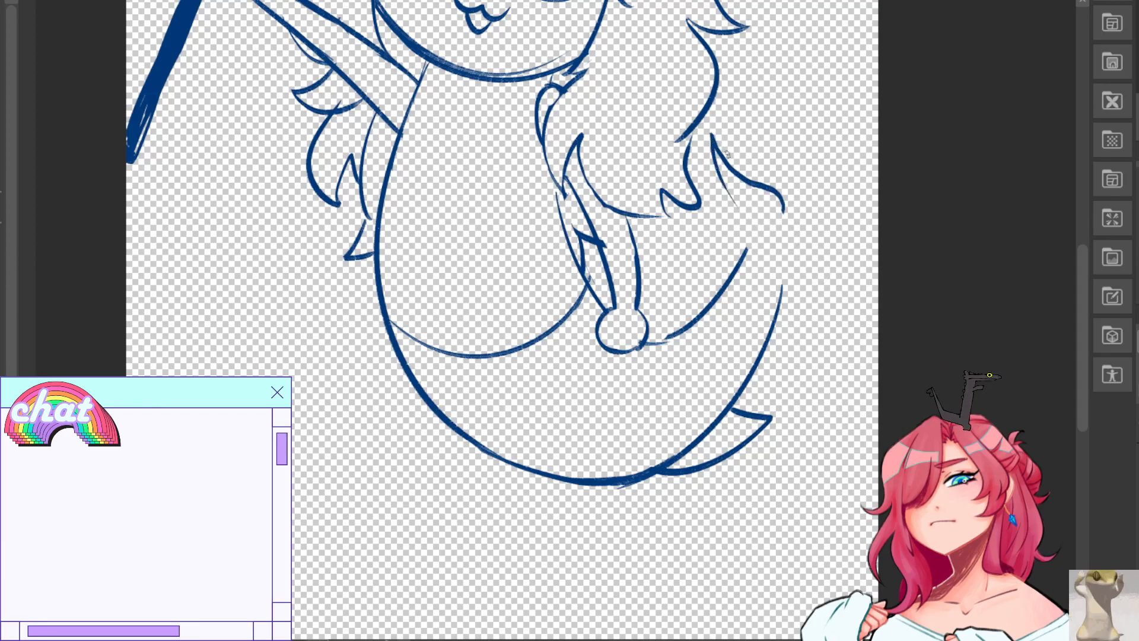
pyautogui.moveTo(782, 206); pyautogui.dragTo(709, 134)
pyautogui.moveTo(789, 207)
pyautogui.mouseDown()
pyautogui.moveTo(883, 209)
pyautogui.moveTo(812, 193)
pyautogui.moveTo(880, 218)
pyautogui.moveTo(863, 204)
pyautogui.mouseUp()
pyautogui.hotkey('ctrl', 'z')
pyautogui.hotkey('ctrl', 'z')
pyautogui.hotkey('ctrl', 'z')
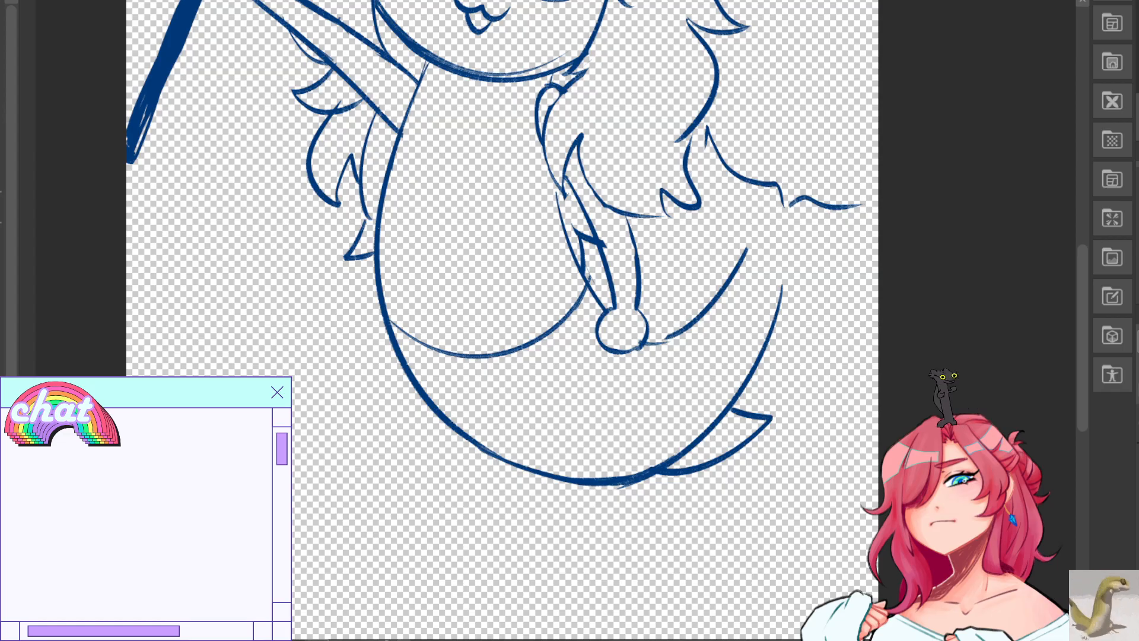
# Flip the view back and draw the lower edge of the outer fluke lobe, joining it to the tail's outer contour.
pyautogui.press('h')
pyautogui.hotkey('ctrl', 'z')
pyautogui.moveTo(323, 209)
pyautogui.mouseDown()
pyautogui.moveTo(223, 195)
pyautogui.moveTo(290, 188)
pyautogui.moveTo(233, 196)
pyautogui.moveTo(327, 209)
pyautogui.mouseUp()
pyautogui.hotkey('ctrl', 'z')
pyautogui.moveTo(233, 233)
pyautogui.mouseDown()
pyautogui.moveTo(317, 237)
pyautogui.moveTo(327, 279)
pyautogui.mouseUp()
pyautogui.hotkey('ctrl', 'z')
pyautogui.hotkey('ctrl', 'z')
pyautogui.hotkey('ctrl', 'z')
# Draw the inner edge of the upright fluke lobe, curving from its tip down into the tail's inner contour.
pyautogui.moveTo(357, 225); pyautogui.dragTo(376, 265)
pyautogui.hotkey('ctrl', 'z')
pyautogui.moveTo(408, 147); pyautogui.dragTo(361, 220)
pyautogui.hotkey('ctrl', 'z')
pyautogui.hotkey('ctrl', 'z')
pyautogui.moveTo(408, 147); pyautogui.dragTo(351, 237)
pyautogui.hotkey('ctrl', 'z')
pyautogui.press('e')
pyautogui.moveTo(405, 132); pyautogui.dragTo(401, 184)
pyautogui.hotkey('ctrl', 'z')
pyautogui.hotkey('ctrl', 'z')
pyautogui.moveTo(407, 127); pyautogui.dragTo(382, 207)
pyautogui.hotkey('ctrl', 'z')
pyautogui.moveTo(407, 129); pyautogui.dragTo(400, 195)
pyautogui.hotkey('ctrl', 'z')
pyautogui.hotkey('ctrl', 'z')
pyautogui.moveTo(406, 127); pyautogui.dragTo(364, 248)
pyautogui.hotkey('ctrl', 'z')
pyautogui.hotkey('ctrl', 'z')
pyautogui.moveTo(383, 211); pyautogui.dragTo(360, 237)
# Draw a slim pointed fin along the tail's inner contour beside the round hand and clean up its lines.
pyautogui.moveTo(432, 316); pyautogui.dragTo(403, 286)
pyautogui.hotkey('ctrl', 'z')
pyautogui.hotkey('ctrl', 'z')
pyautogui.moveTo(453, 356); pyautogui.dragTo(405, 284)
pyautogui.moveTo(397, 309)
pyautogui.mouseDown()
pyautogui.moveTo(457, 359)
pyautogui.moveTo(440, 350)
pyautogui.mouseUp()
pyautogui.hotkey('ctrl', 'z')
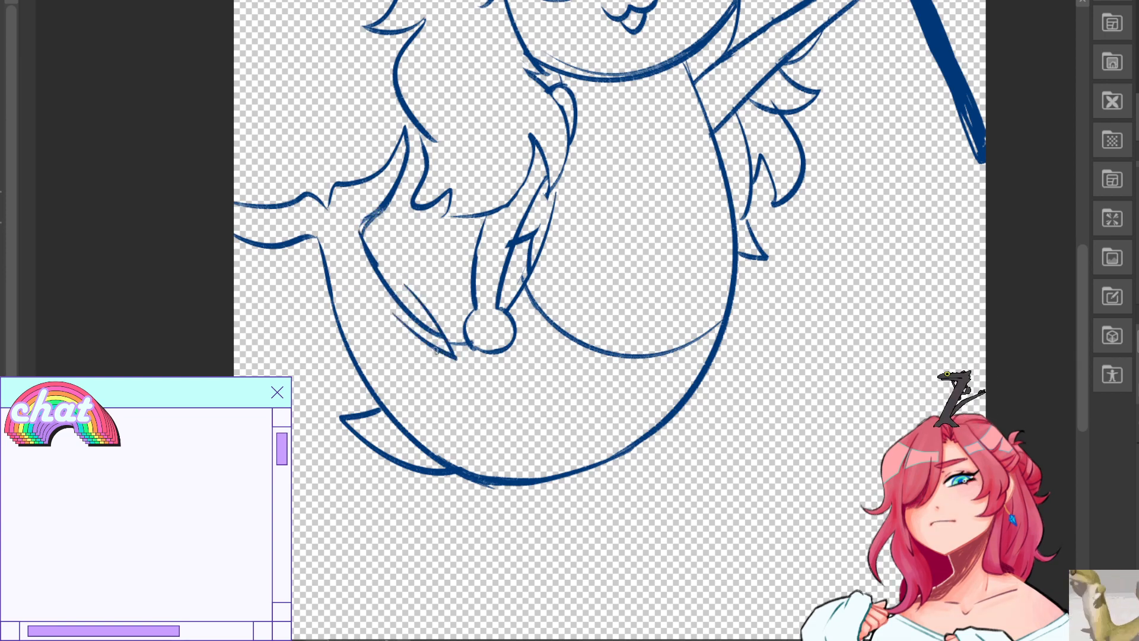
pyautogui.moveTo(407, 303); pyautogui.dragTo(437, 334)
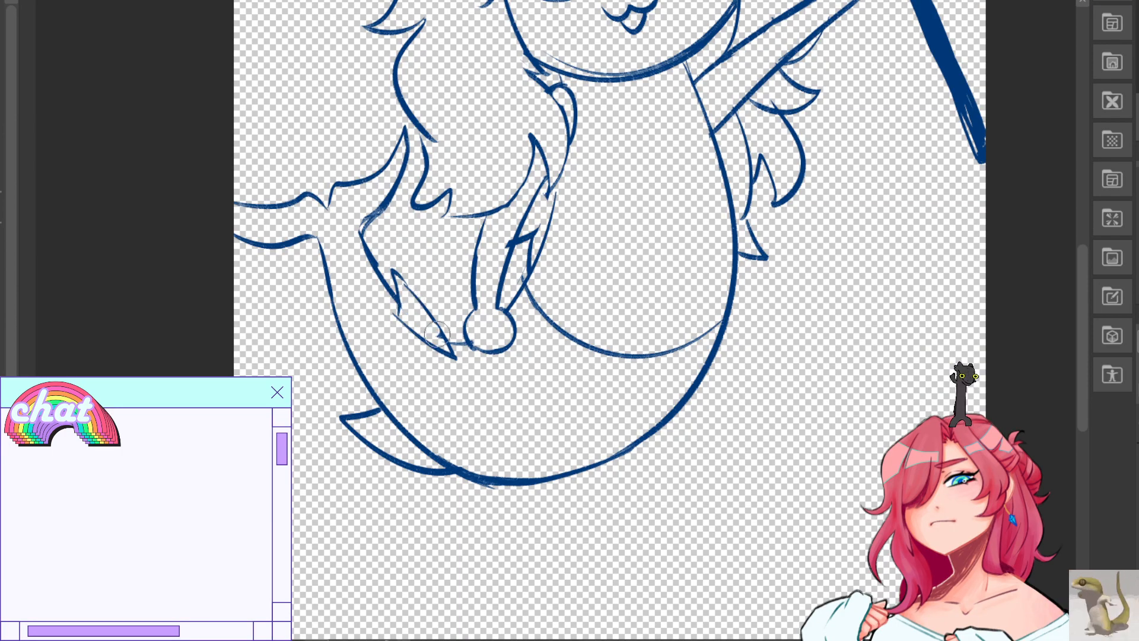
pyautogui.moveTo(393, 270); pyautogui.dragTo(452, 355)
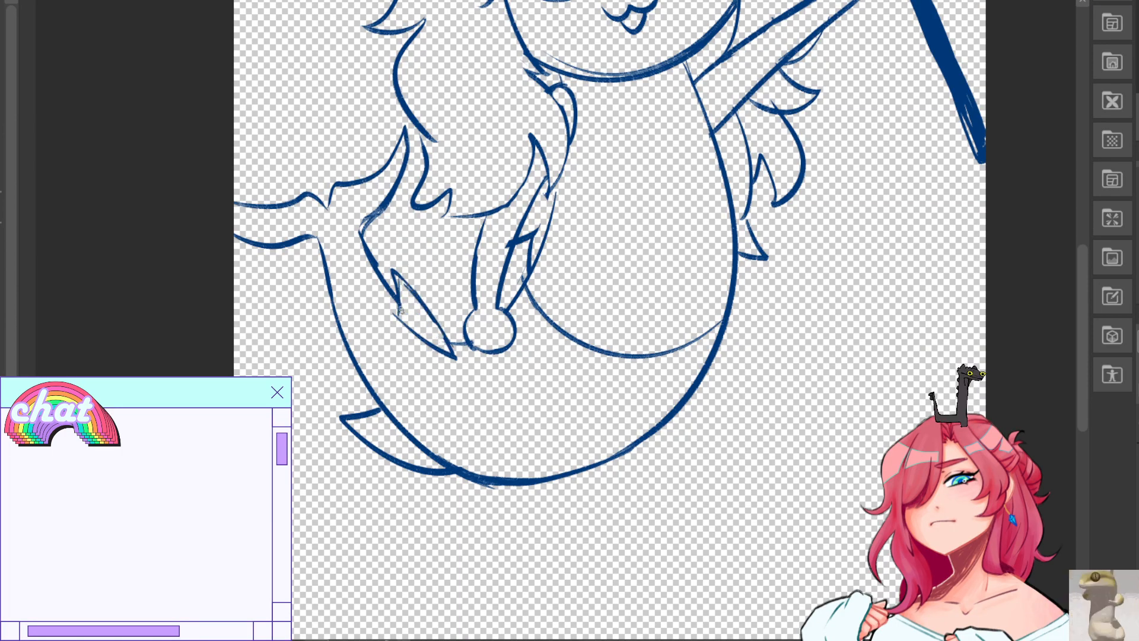
pyautogui.moveTo(396, 316); pyautogui.dragTo(403, 328)
pyautogui.moveTo(402, 285); pyautogui.dragTo(392, 271)
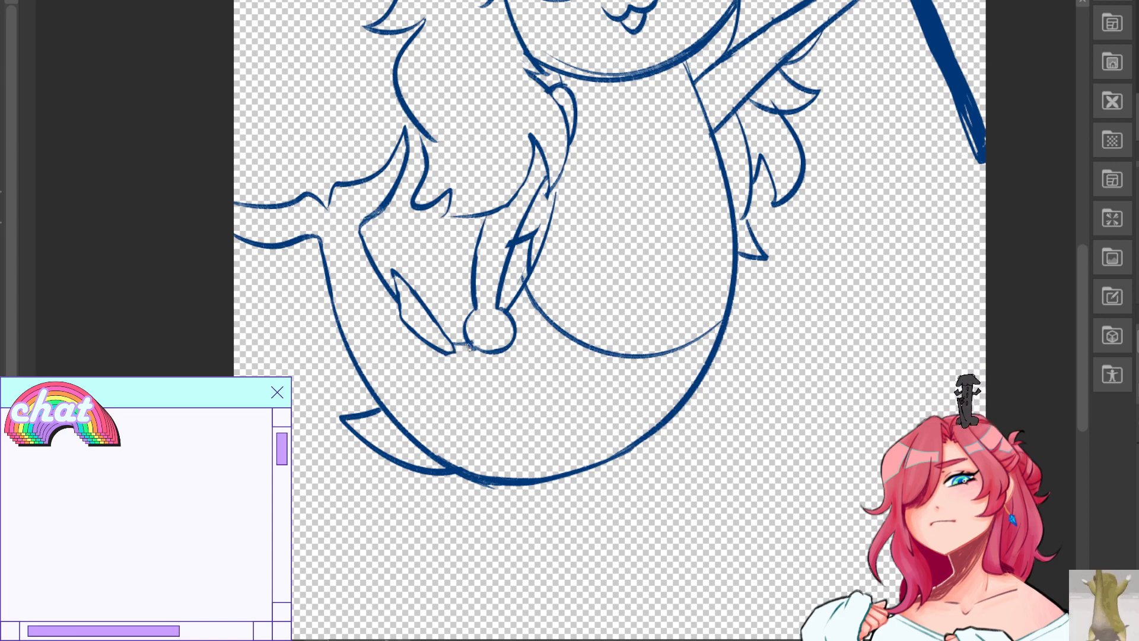
# Flip the view, erase the curved waistline across the belly, and clean up the jaw and the neck-to-shoulder line.
pyautogui.press('h')
pyautogui.moveTo(510, 249)
pyautogui.mouseDown()
pyautogui.moveTo(494, 280)
pyautogui.moveTo(553, 491)
pyautogui.moveTo(477, 422)
pyautogui.moveTo(461, 390)
pyautogui.mouseUp()
pyautogui.moveTo(351, 446)
pyautogui.mouseDown()
pyautogui.moveTo(365, 481)
pyautogui.moveTo(399, 482)
pyautogui.moveTo(418, 526)
pyautogui.moveTo(356, 467)
pyautogui.moveTo(397, 511)
pyautogui.moveTo(350, 445)
pyautogui.moveTo(365, 469)
pyautogui.moveTo(446, 515)
pyautogui.moveTo(465, 489)
pyautogui.moveTo(495, 481)
pyautogui.moveTo(528, 441)
pyautogui.mouseUp()
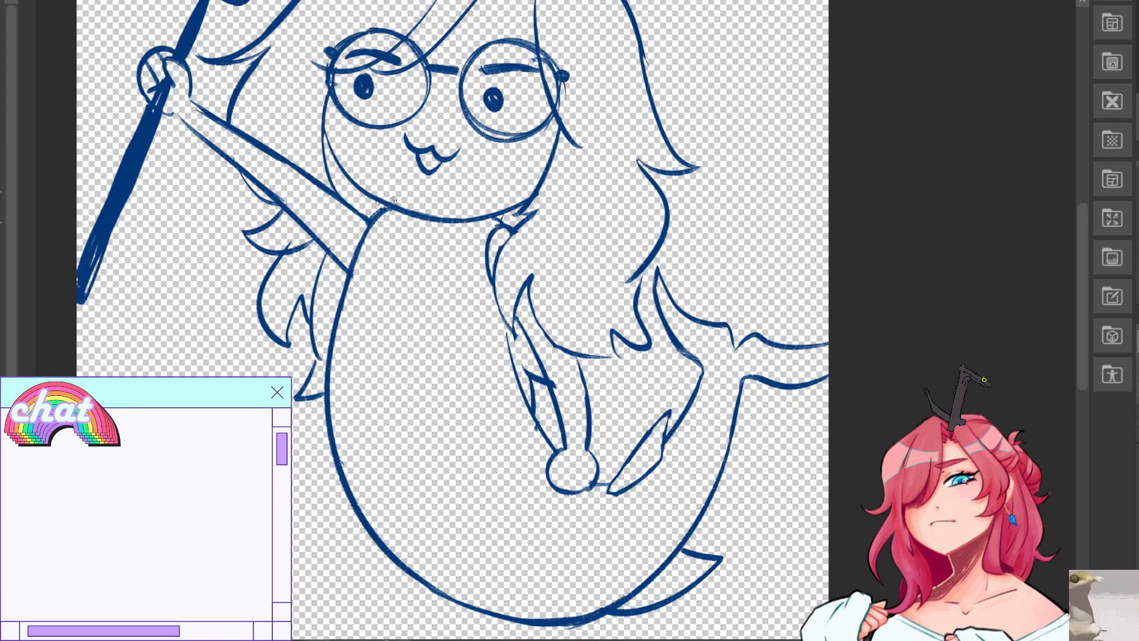
pyautogui.press('h')
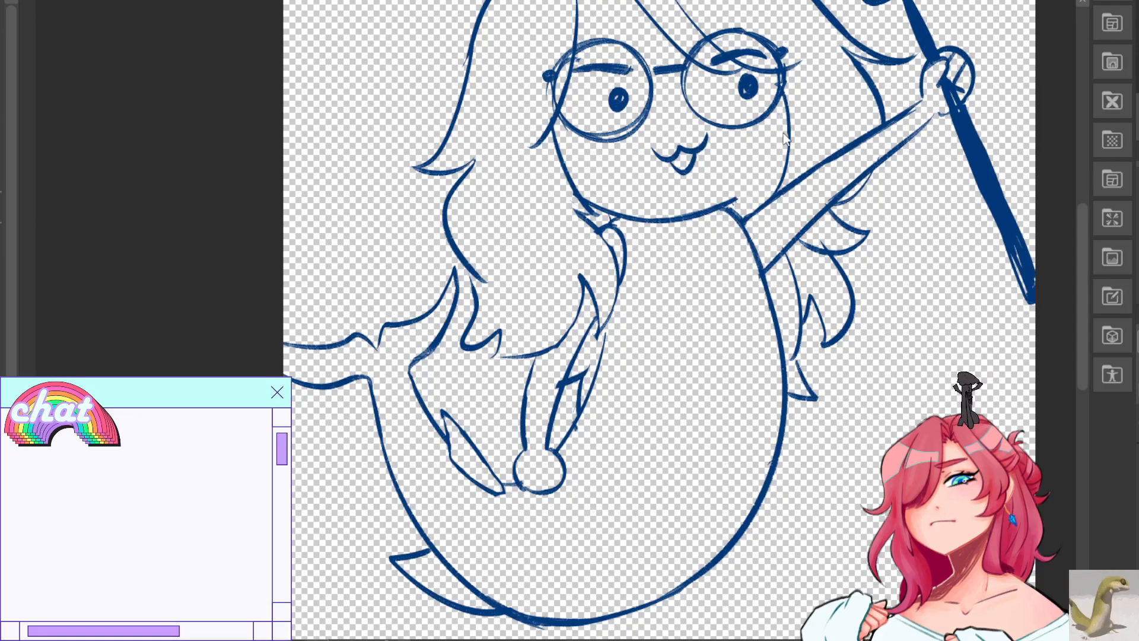
pyautogui.press('h')
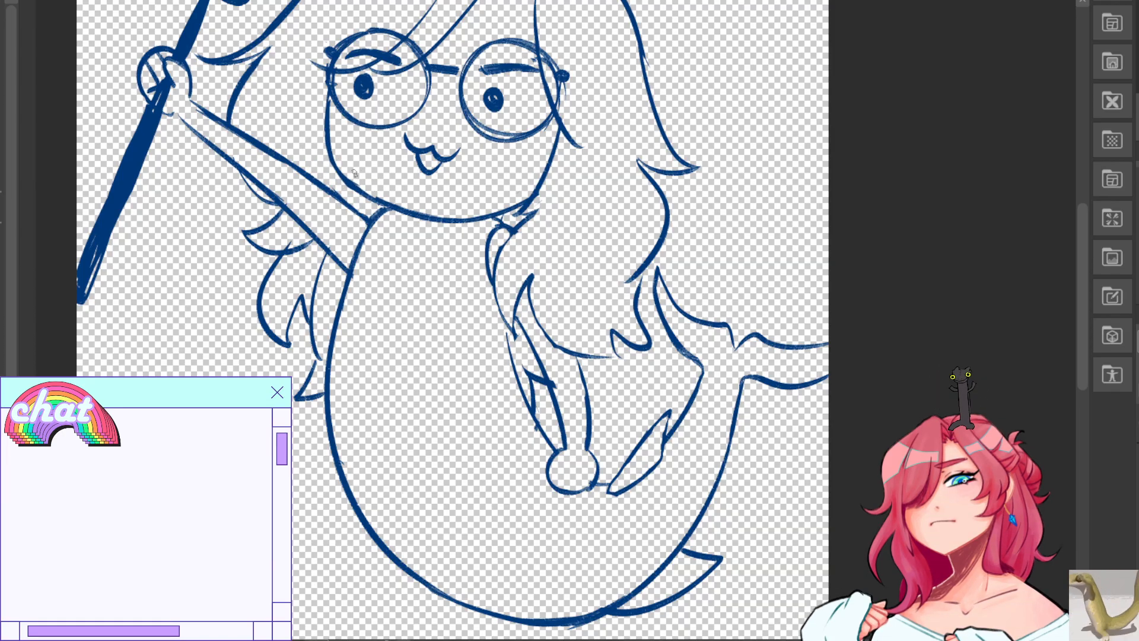
pyautogui.moveTo(352, 168); pyautogui.dragTo(469, 223)
# Try to sketch a small curved collar shape directly below the chin.
pyautogui.press('p')
pyautogui.hotkey('ctrl', 'z')
pyautogui.moveTo(400, 214); pyautogui.dragTo(466, 221)
pyautogui.hotkey('ctrl', 'z')
pyautogui.hotkey('ctrl', 'z')
pyautogui.hotkey('ctrl', 'z')
pyautogui.hotkey('ctrl', 'z')
pyautogui.hotkey('ctrl', 'z')
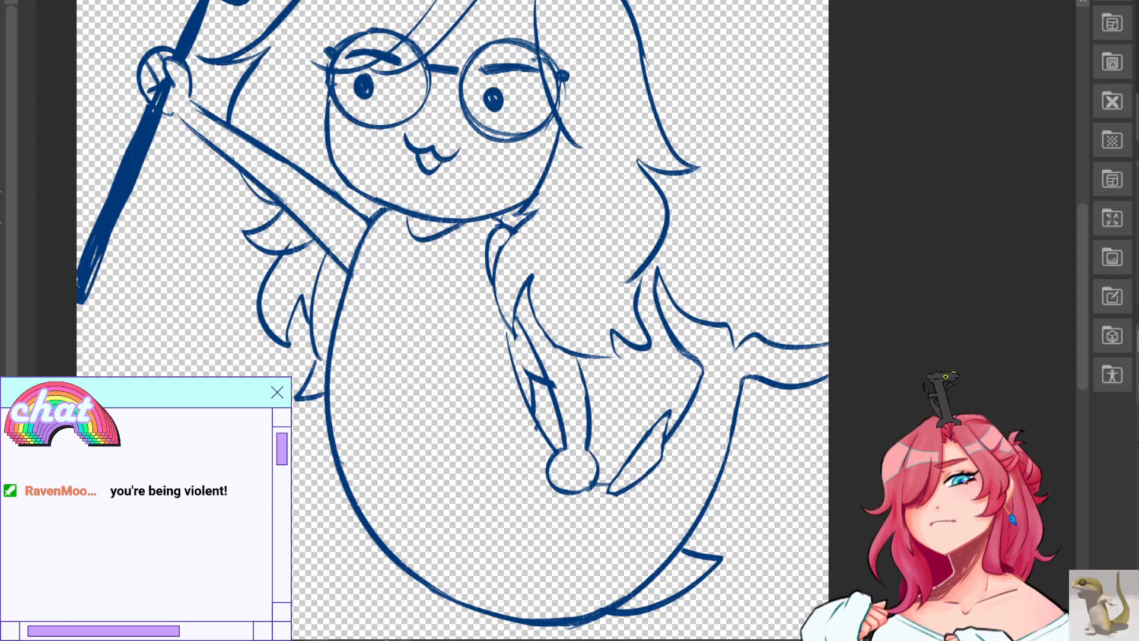
pyautogui.press('h')
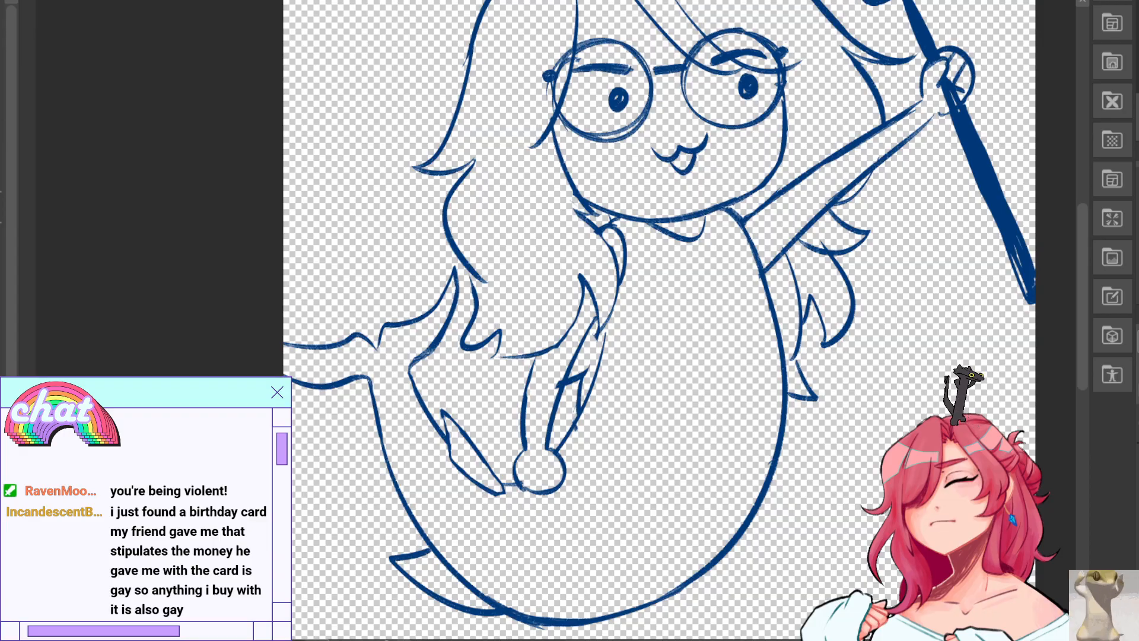
pyautogui.hotkey('ctrl', 'z')
pyautogui.moveTo(652, 223); pyautogui.dragTo(701, 221)
pyautogui.hotkey('ctrl', 'z')
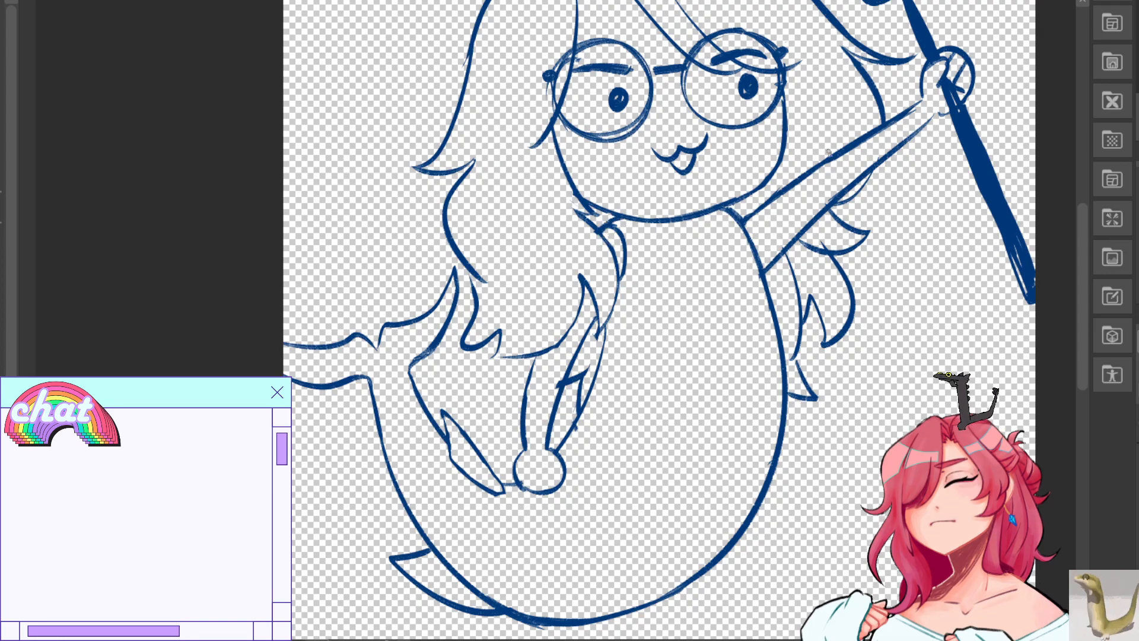
# Draw a hair strand beside the cheek above the raised arm and hatch the shadowed gaps at both sides of the neck.
pyautogui.moveTo(808, 77); pyautogui.dragTo(790, 176)
pyautogui.hotkey('ctrl', 'z')
pyautogui.moveTo(804, 110)
pyautogui.mouseDown()
pyautogui.moveTo(794, 180)
pyautogui.moveTo(776, 191)
pyautogui.moveTo(724, 308)
pyautogui.mouseUp()
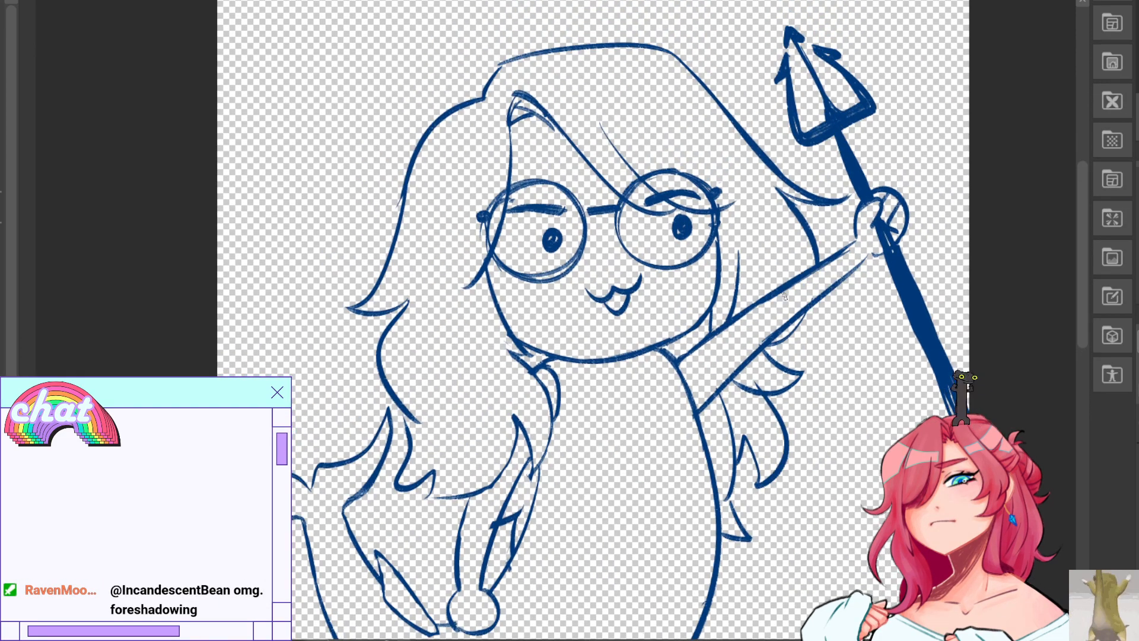
pyautogui.moveTo(677, 341)
pyautogui.mouseDown()
pyautogui.moveTo(664, 361)
pyautogui.moveTo(665, 339)
pyautogui.mouseUp()
pyautogui.moveTo(668, 345); pyautogui.dragTo(663, 354)
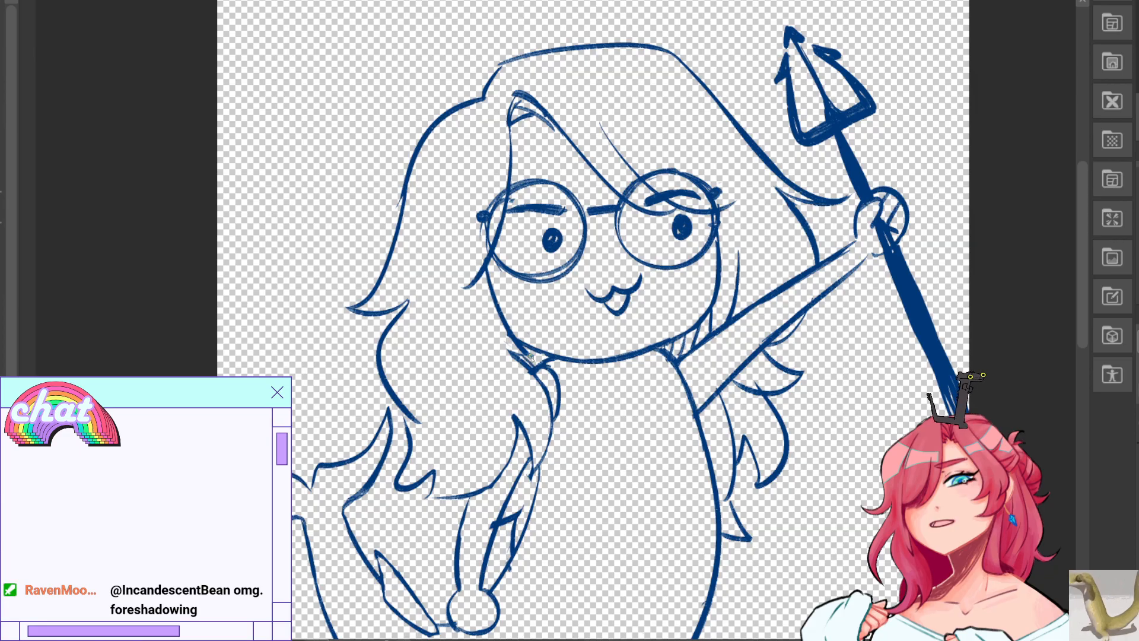
pyautogui.moveTo(670, 403); pyautogui.dragTo(554, 395)
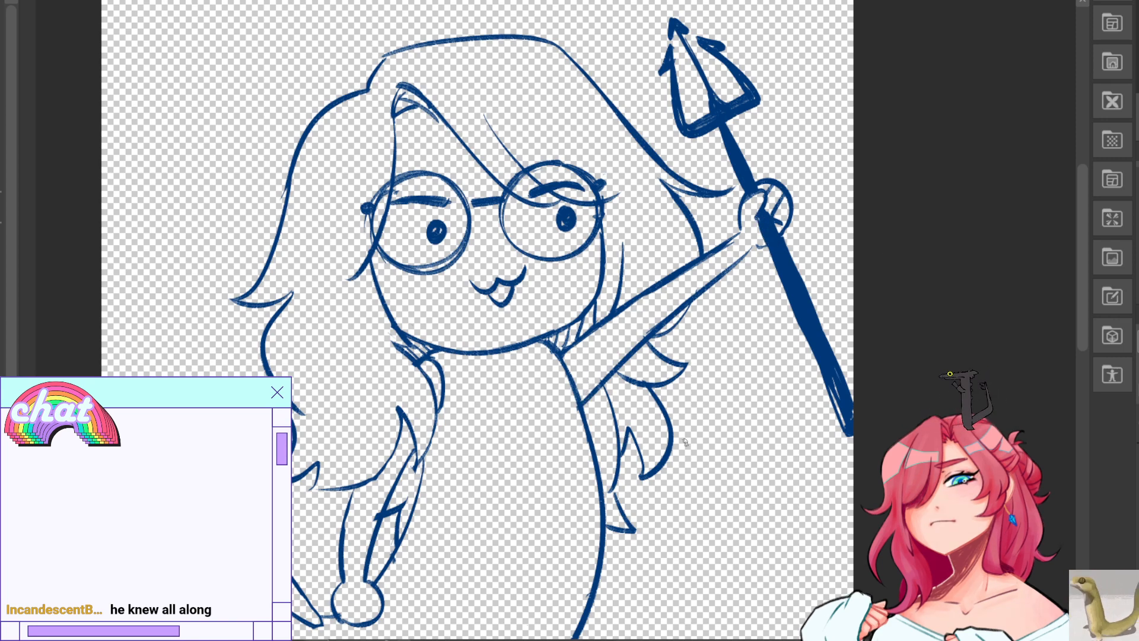
# Try to draw a line across the torso.
pyautogui.moveTo(510, 380)
pyautogui.mouseDown()
pyautogui.moveTo(534, 252)
pyautogui.moveTo(533, 347)
pyautogui.moveTo(576, 321)
pyautogui.moveTo(609, 189)
pyautogui.mouseUp()
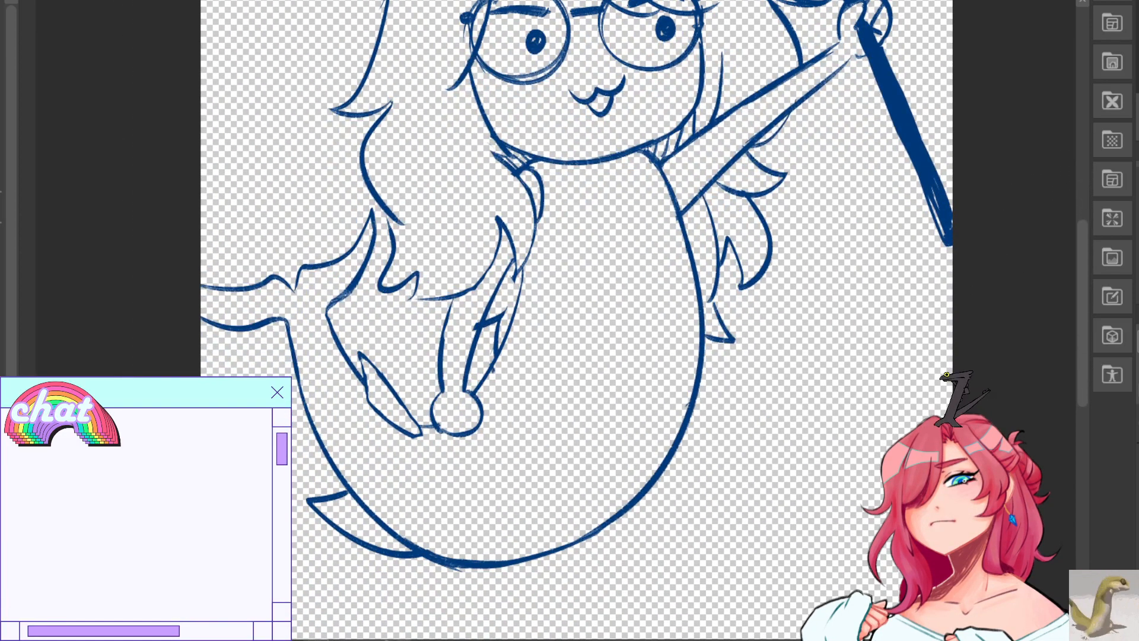
pyautogui.moveTo(699, 360)
pyautogui.mouseDown()
pyautogui.moveTo(605, 440)
pyautogui.moveTo(476, 420)
pyautogui.moveTo(473, 354)
pyautogui.mouseUp()
pyautogui.hotkey('ctrl', 'z')
pyautogui.hotkey('ctrl', 'z')
pyautogui.moveTo(561, 335)
pyautogui.mouseDown()
pyautogui.moveTo(460, 549)
pyautogui.moveTo(503, 501)
pyautogui.mouseUp()
# Flip the view, refine the fin edge along the lowered arm, and add short finger lines to its round hand.
pyautogui.press('h')
pyautogui.moveTo(604, 415)
pyautogui.mouseDown()
pyautogui.moveTo(622, 262)
pyautogui.moveTo(465, 233)
pyautogui.mouseUp()
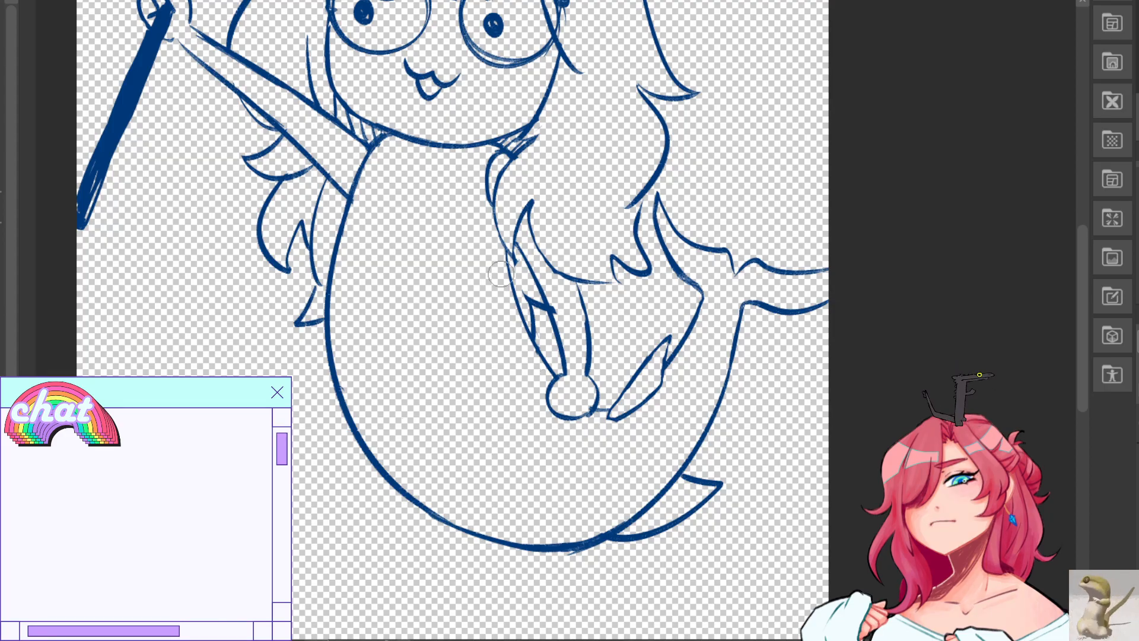
pyautogui.moveTo(511, 294); pyautogui.dragTo(532, 346)
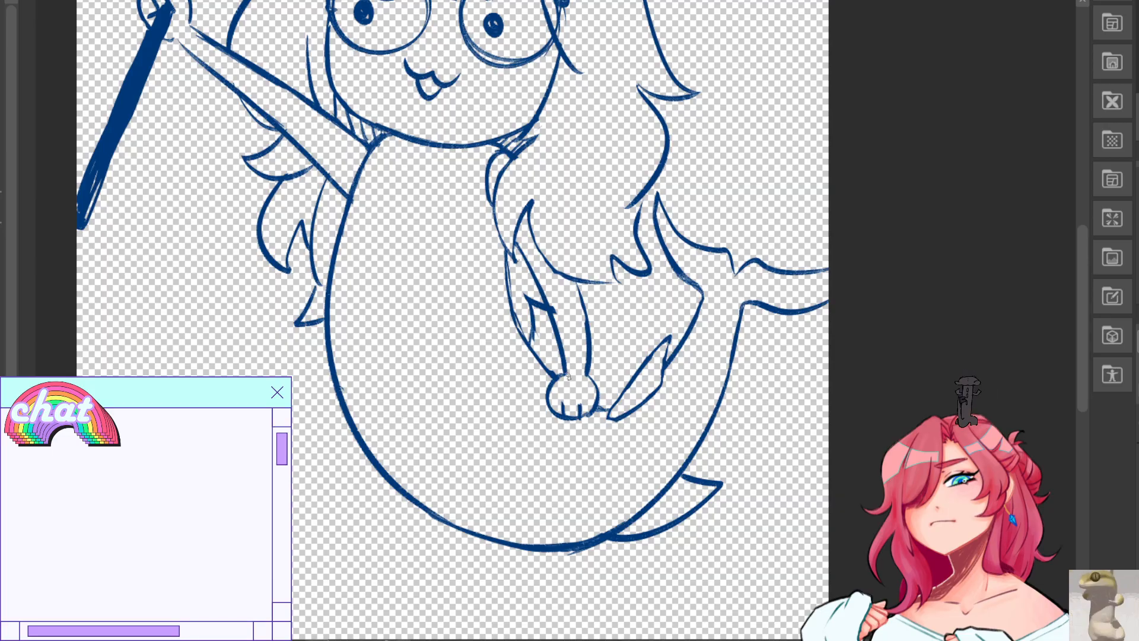
pyautogui.moveTo(451, 237)
pyautogui.mouseDown()
pyautogui.moveTo(501, 396)
pyautogui.moveTo(468, 413)
pyautogui.moveTo(459, 403)
pyautogui.mouseUp()
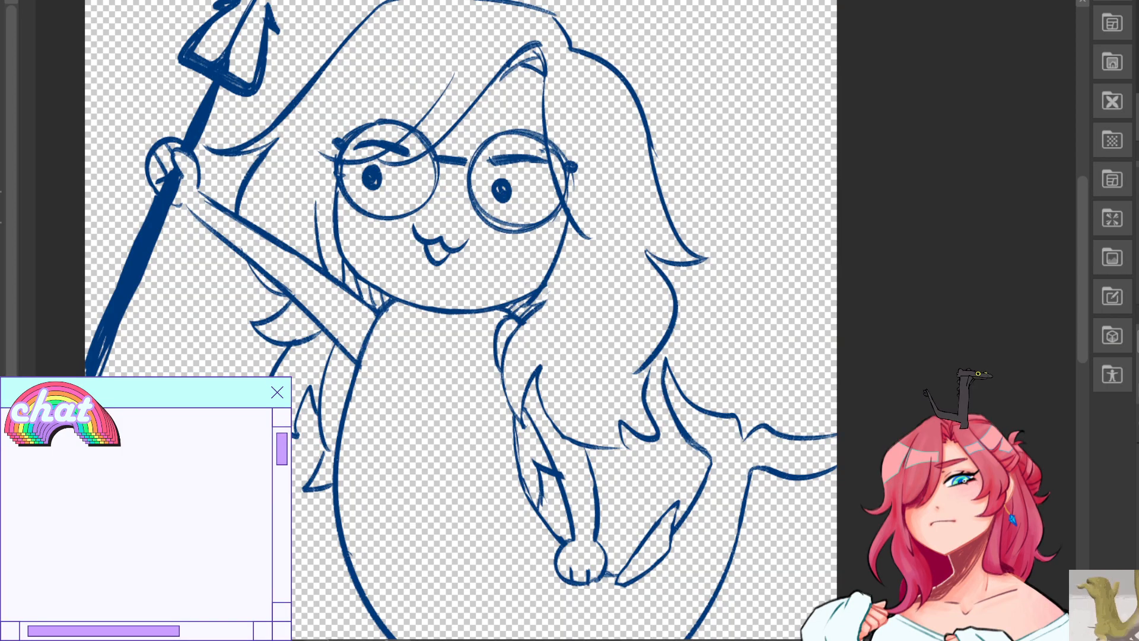
pyautogui.press('h')
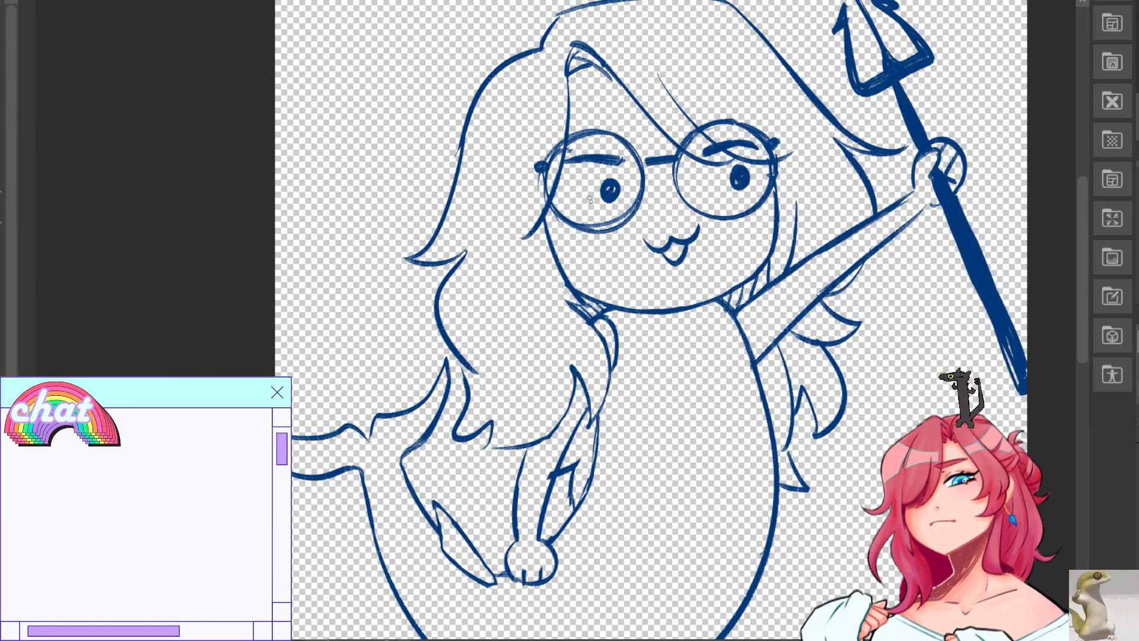
pyautogui.moveTo(596, 201); pyautogui.dragTo(564, 237)
pyautogui.hotkey('ctrl', 'z')
# Try to sketch a band of V-shaped stripes across the torso between the lowered arm and the outer body contour.
pyautogui.moveTo(743, 199)
pyautogui.mouseDown()
pyautogui.moveTo(636, 104)
pyautogui.moveTo(677, 51)
pyautogui.mouseUp()
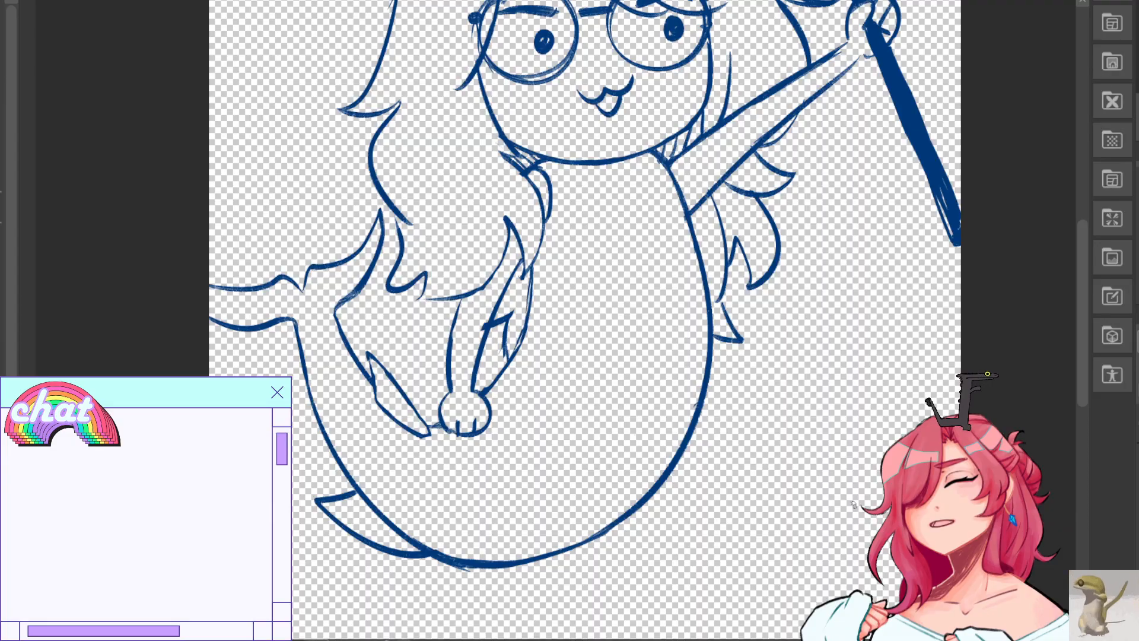
pyautogui.moveTo(537, 289); pyautogui.dragTo(640, 382)
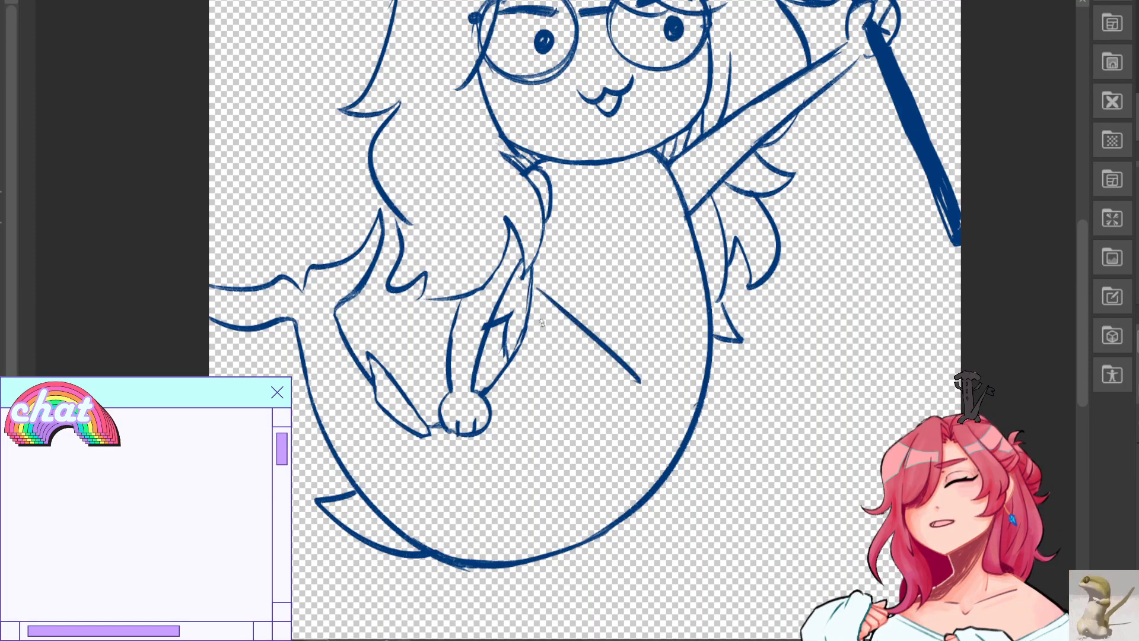
pyautogui.moveTo(534, 309); pyautogui.dragTo(613, 395)
pyautogui.moveTo(527, 336); pyautogui.dragTo(596, 408)
pyautogui.moveTo(609, 347); pyautogui.dragTo(706, 282)
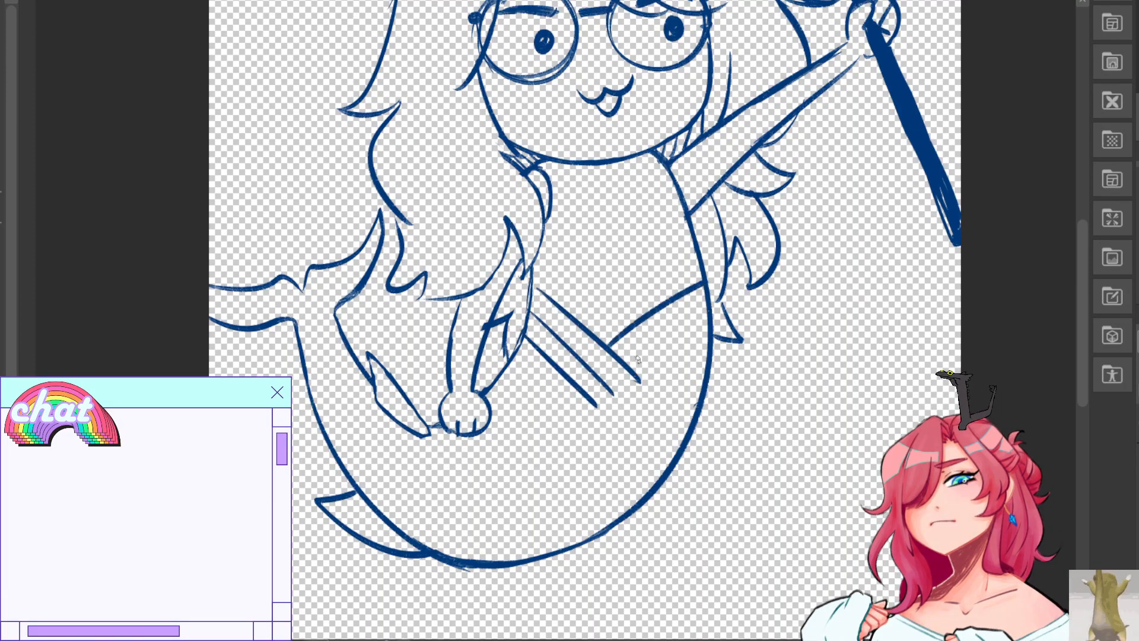
pyautogui.moveTo(630, 362); pyautogui.dragTo(709, 307)
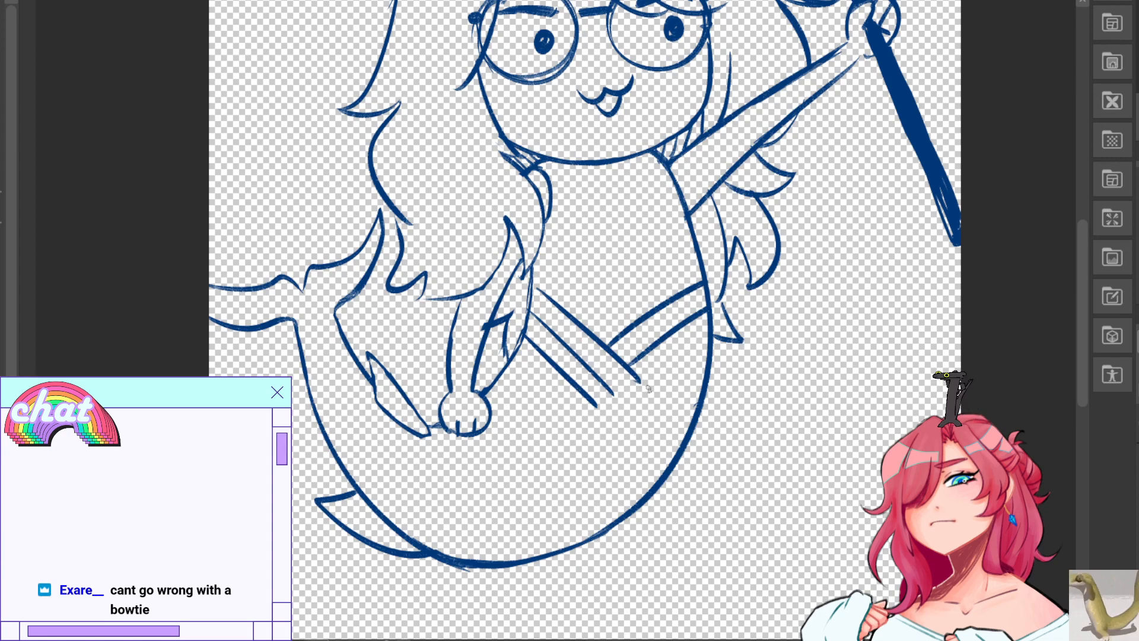
pyautogui.moveTo(638, 381); pyautogui.dragTo(636, 361)
pyautogui.moveTo(620, 402); pyautogui.dragTo(705, 344)
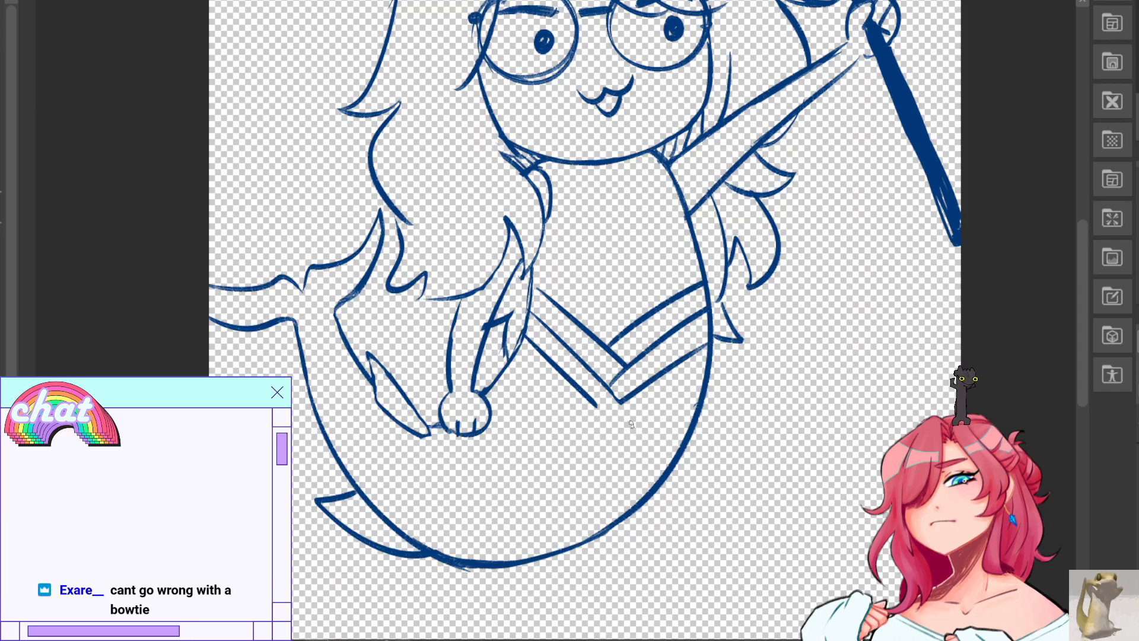
# Try to replace the lowest stripe with a wider V-shaped band beneath the other torso stripes.
pyautogui.press('e')
pyautogui.moveTo(538, 351); pyautogui.dragTo(594, 408)
pyautogui.press('p')
pyautogui.moveTo(523, 335)
pyautogui.mouseDown()
pyautogui.moveTo(604, 433)
pyautogui.moveTo(631, 425)
pyautogui.moveTo(622, 404)
pyautogui.moveTo(630, 421)
pyautogui.moveTo(607, 429)
pyautogui.moveTo(639, 427)
pyautogui.moveTo(604, 431)
pyautogui.moveTo(708, 380)
pyautogui.mouseUp()
pyautogui.hotkey('ctrl', 'z')
pyautogui.moveTo(635, 426); pyautogui.dragTo(703, 377)
pyautogui.hotkey('ctrl', 'z')
pyautogui.hotkey('ctrl', 'z')
pyautogui.hotkey('ctrl', 'z')
pyautogui.hotkey('ctrl', 'z')
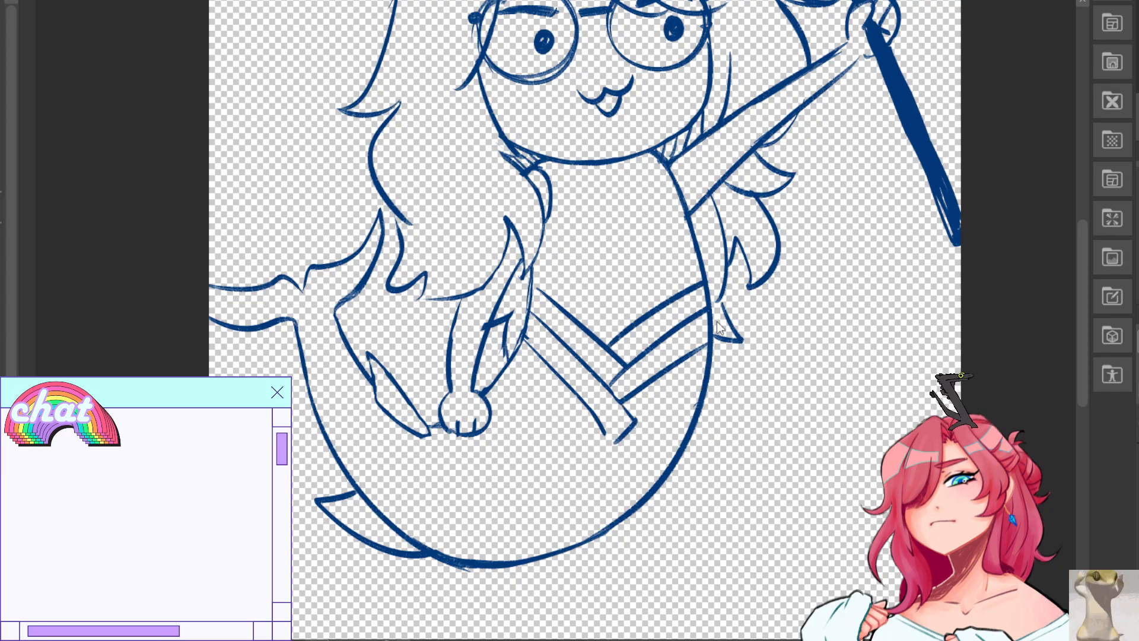
# Undo all the V-shaped stripe strokes on the torso.
pyautogui.hotkey('ctrl', 'z')
pyautogui.hotkey('ctrl', 'z')
pyautogui.hotkey('ctrl', 'z')
pyautogui.hotkey('ctrl', 'z')
pyautogui.hotkey('ctrl', 'z')
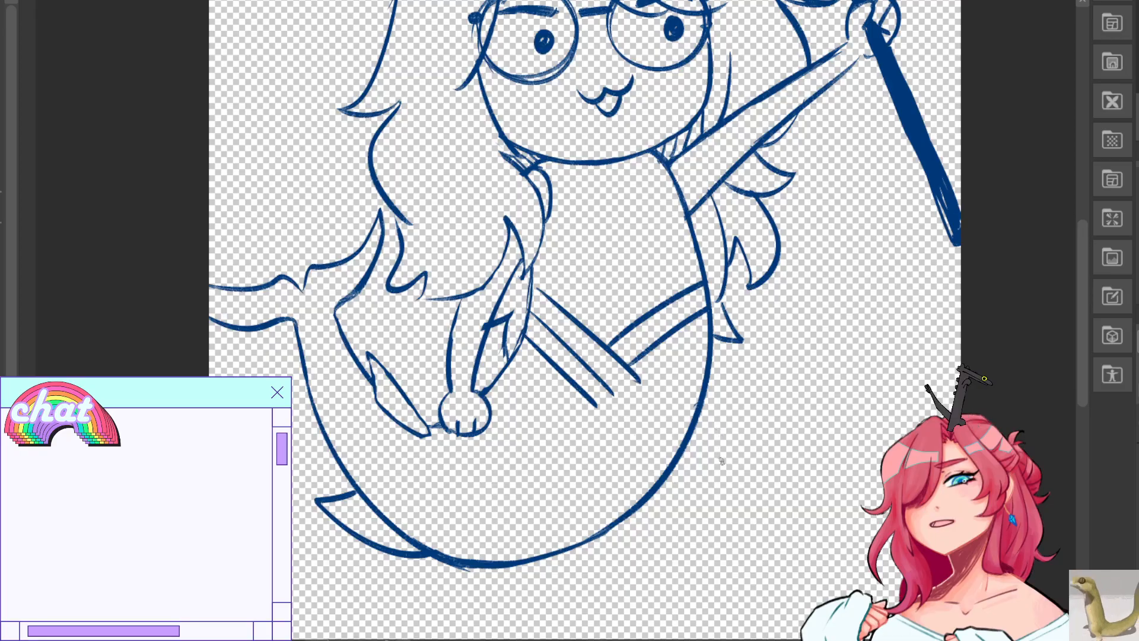
pyautogui.hotkey('ctrl', 'z')
pyautogui.hotkey('ctrl', 'z')
pyautogui.hotkey('ctrl', 'z')
pyautogui.hotkey('ctrl', 'z')
pyautogui.hotkey('ctrl', 'z')
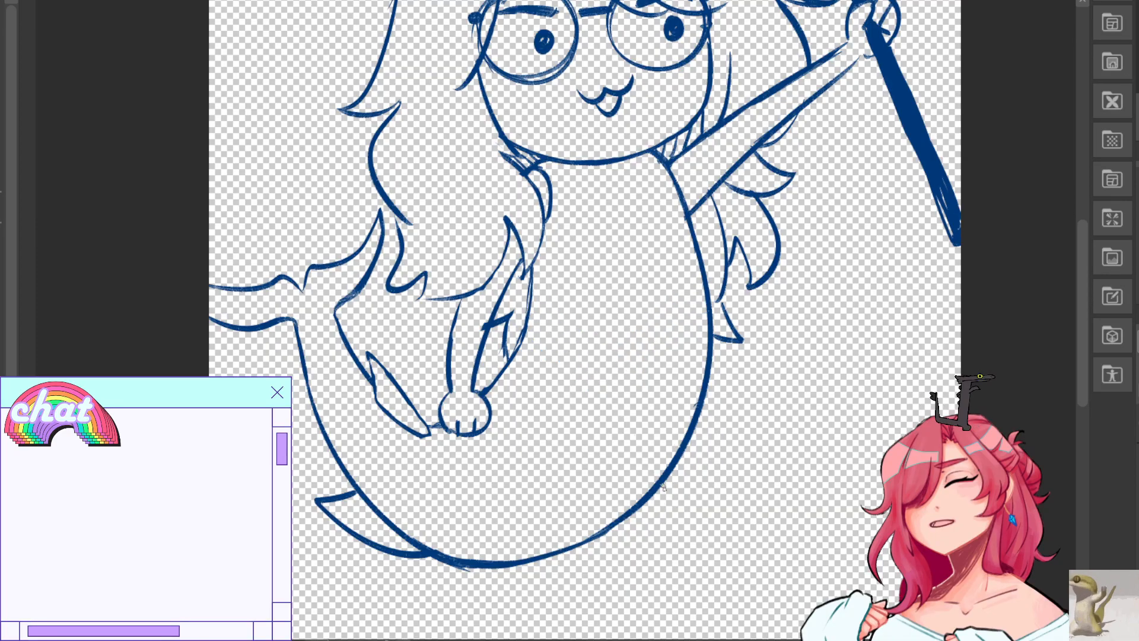
# Draw a bow tie with a small central knot and fold lines directly below the chin.
pyautogui.hotkey('ctrl', '+')
pyautogui.scroll(4, 592, 353)
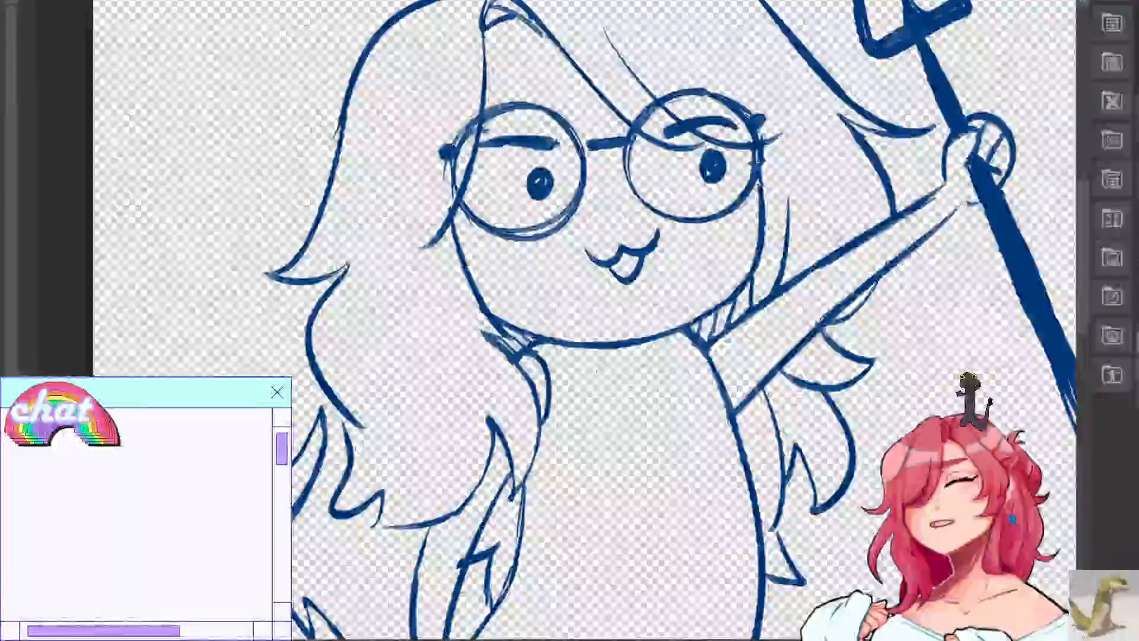
pyautogui.hotkey('ctrl', 'z')
pyautogui.moveTo(584, 353)
pyautogui.mouseDown()
pyautogui.moveTo(622, 385)
pyautogui.moveTo(592, 396)
pyautogui.mouseUp()
pyautogui.moveTo(584, 351)
pyautogui.mouseDown()
pyautogui.moveTo(592, 394)
pyautogui.moveTo(617, 368)
pyautogui.moveTo(644, 376)
pyautogui.moveTo(632, 363)
pyautogui.moveTo(663, 339)
pyautogui.moveTo(674, 385)
pyautogui.mouseUp()
pyautogui.moveTo(650, 378)
pyautogui.mouseDown()
pyautogui.moveTo(673, 386)
pyautogui.moveTo(598, 405)
pyautogui.moveTo(621, 373)
pyautogui.moveTo(664, 355)
pyautogui.moveTo(661, 367)
pyautogui.moveTo(646, 360)
pyautogui.mouseUp()
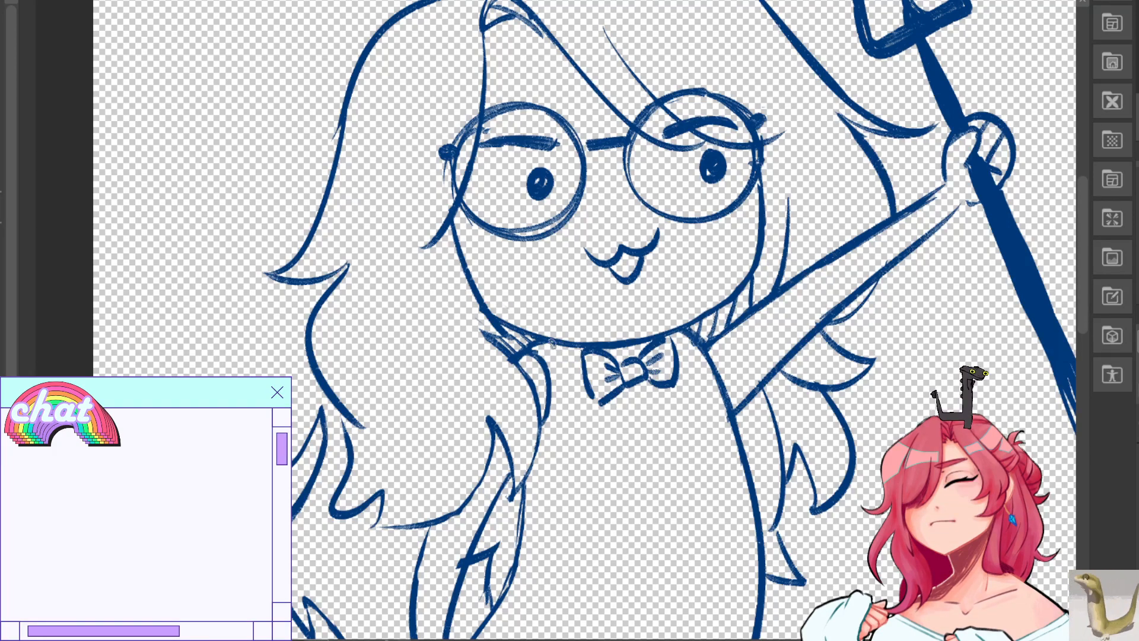
# Draw the collar edge beside the bow tie and two short ribbon tails hanging beneath it.
pyautogui.moveTo(553, 344)
pyautogui.mouseDown()
pyautogui.moveTo(607, 343)
pyautogui.moveTo(625, 360)
pyautogui.mouseUp()
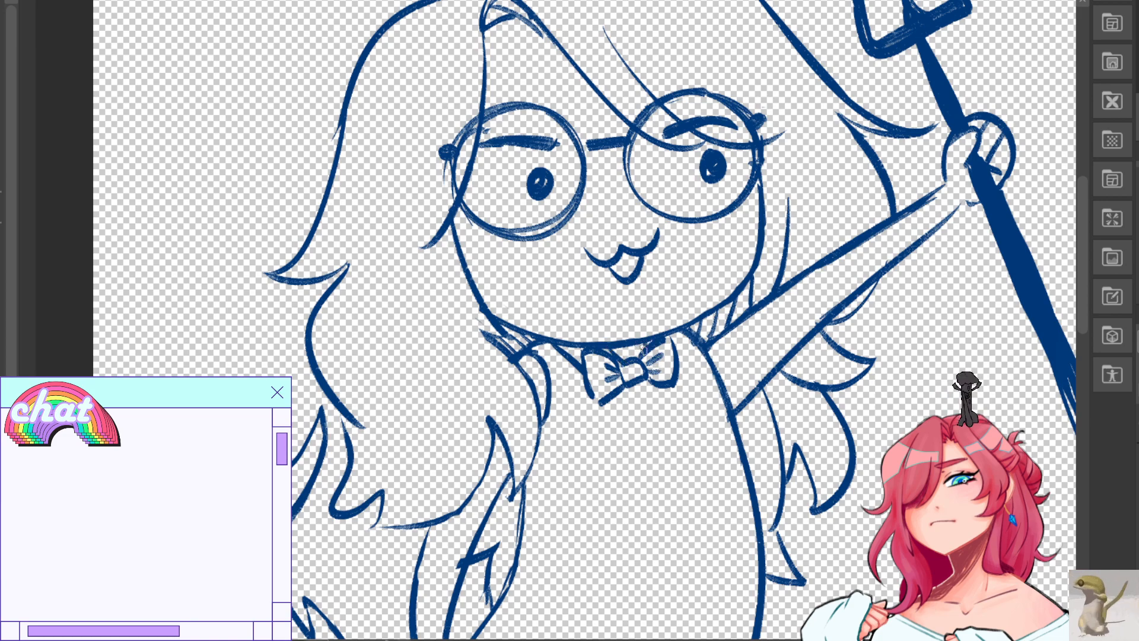
pyautogui.moveTo(621, 379); pyautogui.dragTo(643, 412)
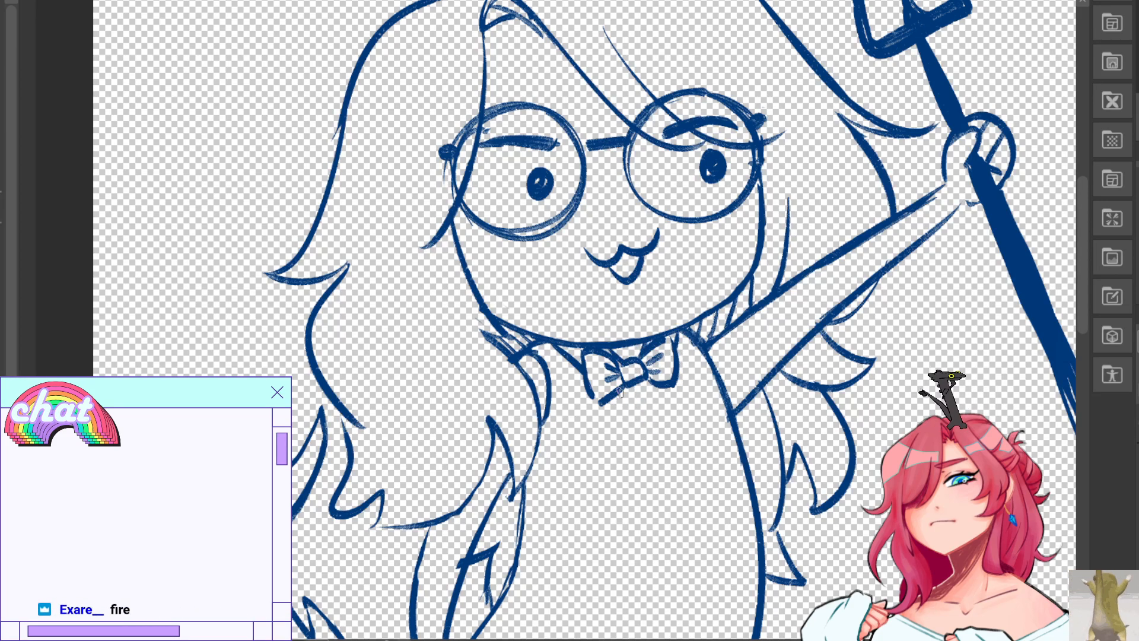
pyautogui.moveTo(642, 409)
pyautogui.mouseDown()
pyautogui.moveTo(612, 409)
pyautogui.moveTo(634, 411)
pyautogui.moveTo(613, 411)
pyautogui.moveTo(623, 417)
pyautogui.moveTo(662, 399)
pyautogui.moveTo(662, 410)
pyautogui.moveTo(662, 387)
pyautogui.moveTo(659, 412)
pyautogui.moveTo(667, 387)
pyautogui.mouseUp()
pyautogui.hotkey('ctrl', 'z')
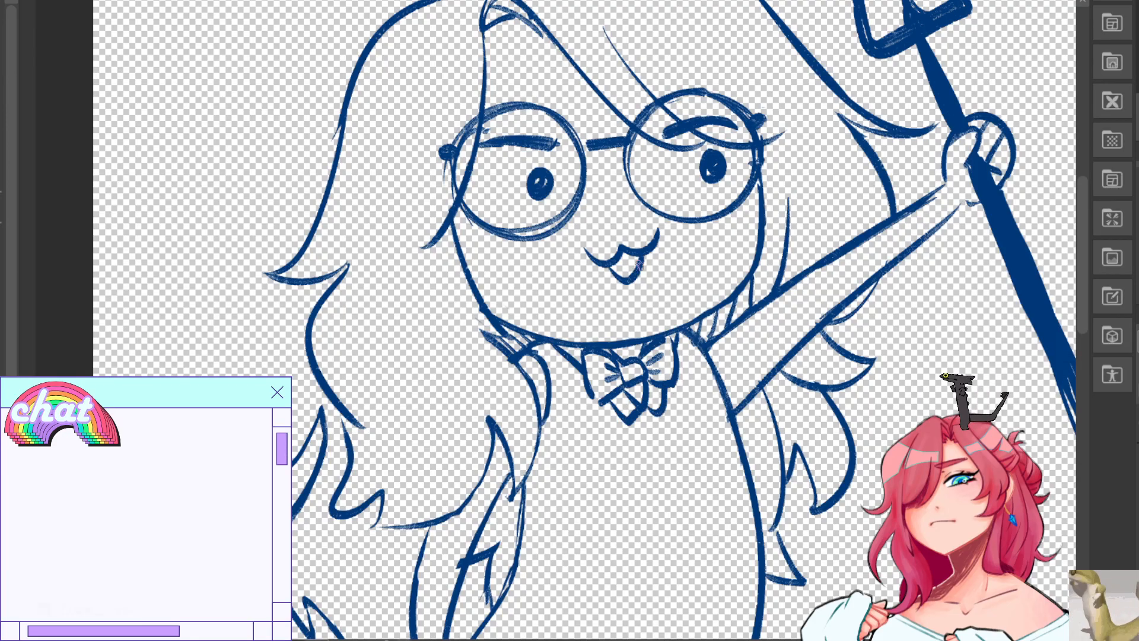
# Draw the vest's centre opening line below the bow tie and its pointed lower hem.
pyautogui.moveTo(716, 485)
pyautogui.mouseDown()
pyautogui.moveTo(770, 261)
pyautogui.moveTo(760, 248)
pyautogui.mouseUp()
pyautogui.moveTo(557, 343)
pyautogui.mouseDown()
pyautogui.moveTo(596, 393)
pyautogui.moveTo(682, 352)
pyautogui.moveTo(771, 415)
pyautogui.moveTo(792, 395)
pyautogui.mouseUp()
pyautogui.moveTo(695, 349); pyautogui.dragTo(785, 424)
pyautogui.moveTo(688, 189)
pyautogui.mouseDown()
pyautogui.moveTo(696, 242)
pyautogui.moveTo(696, 216)
pyautogui.mouseUp()
pyautogui.hotkey('ctrl', 'z')
pyautogui.hotkey('ctrl', 'z')
pyautogui.hotkey('ctrl', 'z')
# Redraw the vest hem on the raised-arm side at a shallower slope, with its corner rising to the body outline.
pyautogui.moveTo(697, 350)
pyautogui.mouseDown()
pyautogui.moveTo(695, 205)
pyautogui.moveTo(692, 344)
pyautogui.mouseUp()
pyautogui.hotkey('ctrl', 'z')
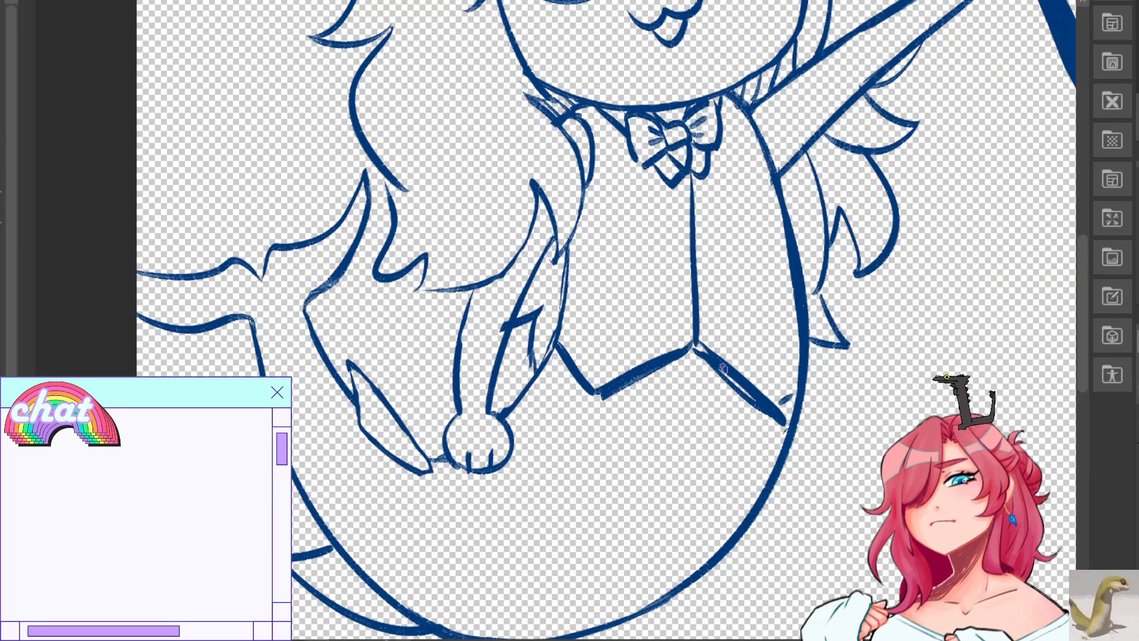
pyautogui.hotkey('ctrl', 'z')
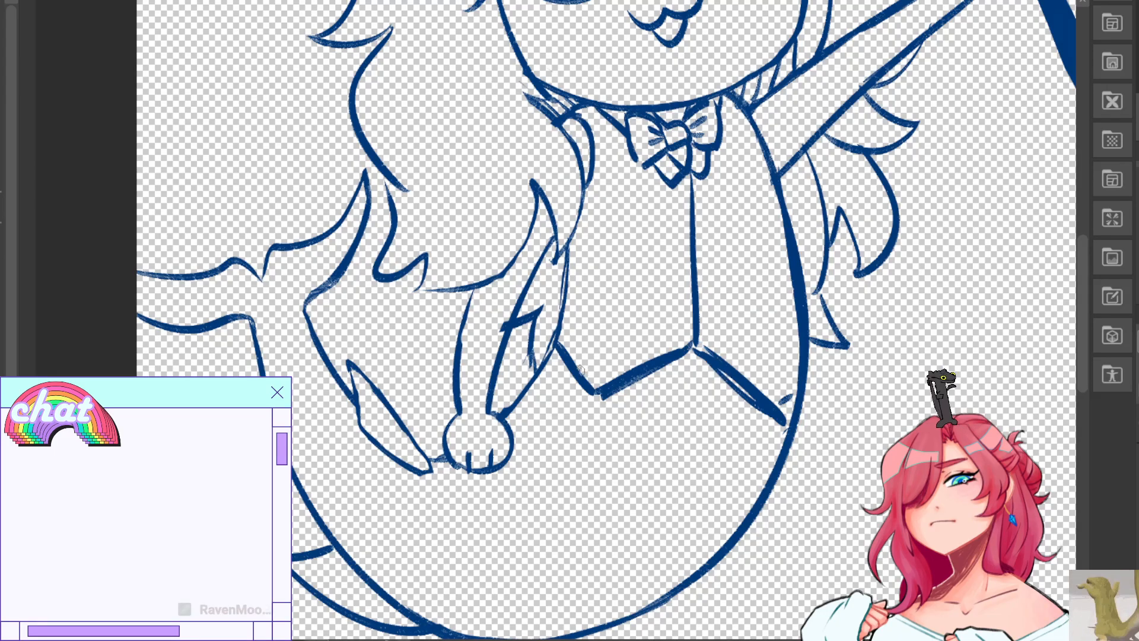
pyautogui.moveTo(697, 344)
pyautogui.mouseDown()
pyautogui.moveTo(783, 396)
pyautogui.moveTo(799, 380)
pyautogui.moveTo(771, 414)
pyautogui.moveTo(784, 424)
pyautogui.moveTo(788, 400)
pyautogui.moveTo(773, 393)
pyautogui.mouseUp()
pyautogui.moveTo(782, 393); pyautogui.dragTo(798, 379)
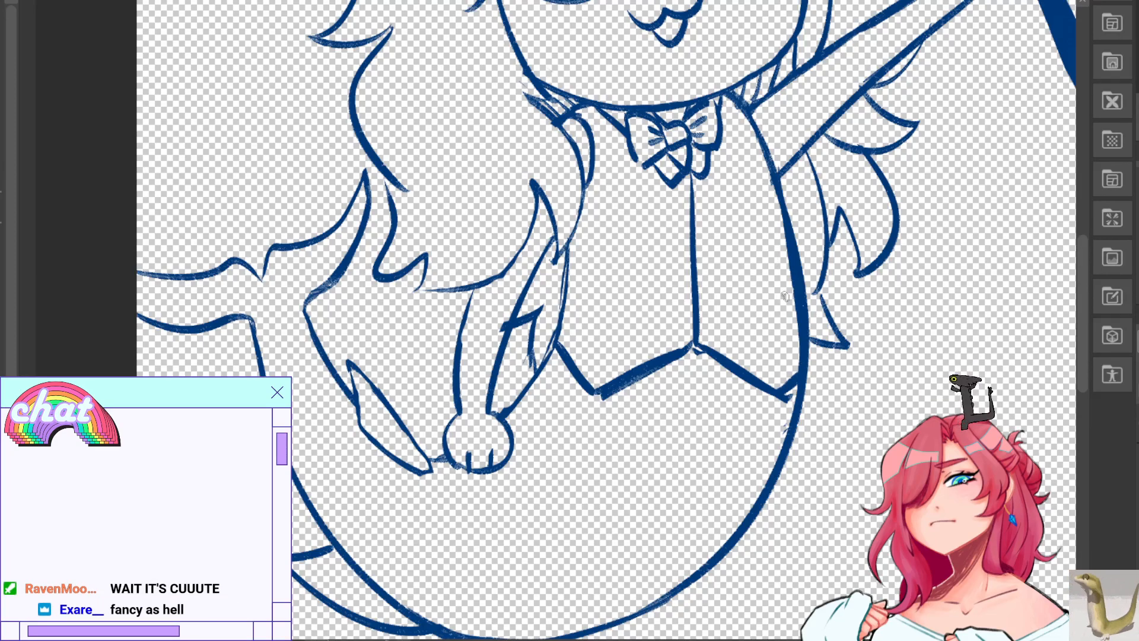
# Try to sketch an angular hat shape over the hair, then undo it.
pyautogui.moveTo(780, 195)
pyautogui.mouseDown()
pyautogui.moveTo(734, 579)
pyautogui.moveTo(769, 590)
pyautogui.mouseUp()
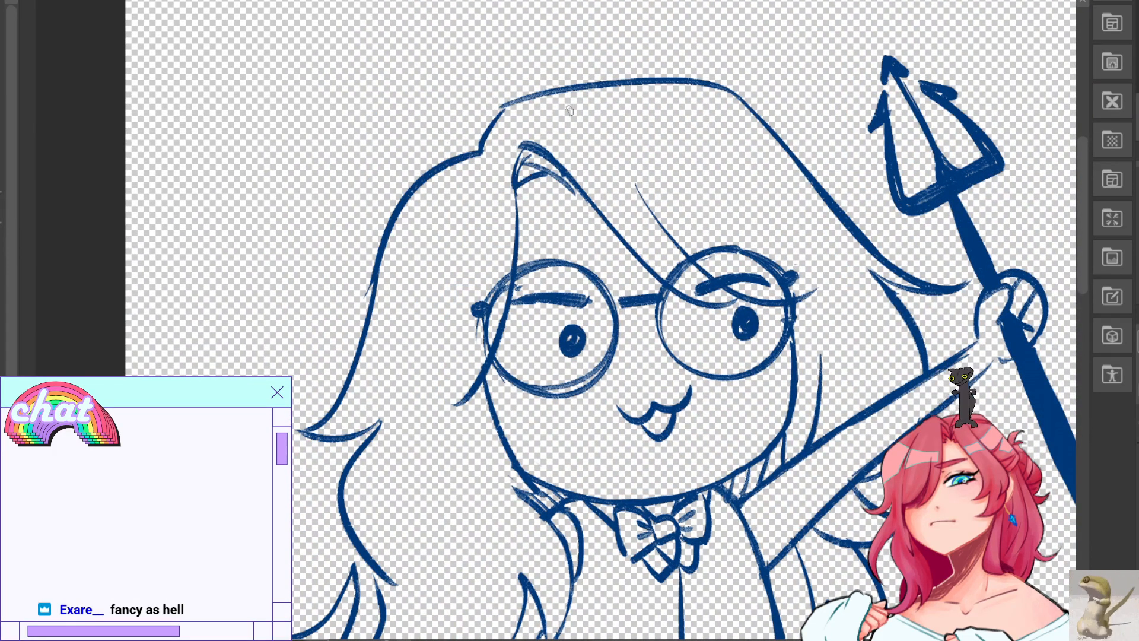
pyautogui.moveTo(485, 122)
pyautogui.mouseDown()
pyautogui.moveTo(442, 187)
pyautogui.moveTo(371, 243)
pyautogui.moveTo(538, 45)
pyautogui.moveTo(543, 88)
pyautogui.mouseUp()
pyautogui.press('e')
pyautogui.moveTo(411, 189)
pyautogui.mouseDown()
pyautogui.moveTo(446, 159)
pyautogui.moveTo(379, 201)
pyautogui.mouseUp()
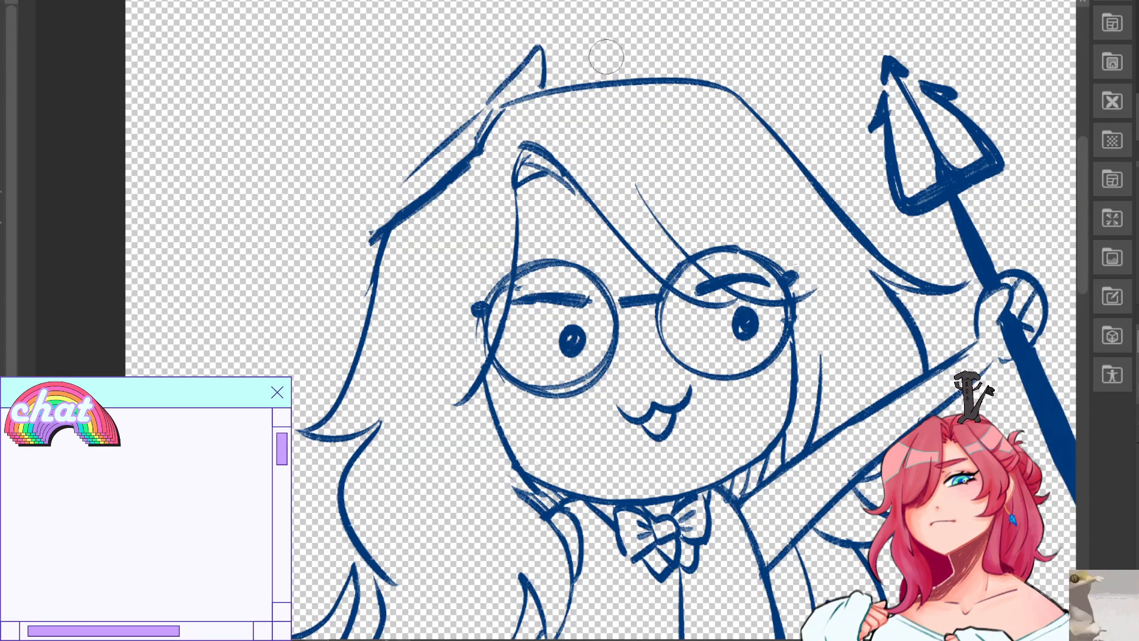
pyautogui.hotkey('ctrl', 'z')
pyautogui.hotkey('ctrl', 'z')
pyautogui.hotkey('ctrl', 'z')
pyautogui.hotkey('ctrl', 'z')
pyautogui.hotkey('ctrl', 'z')
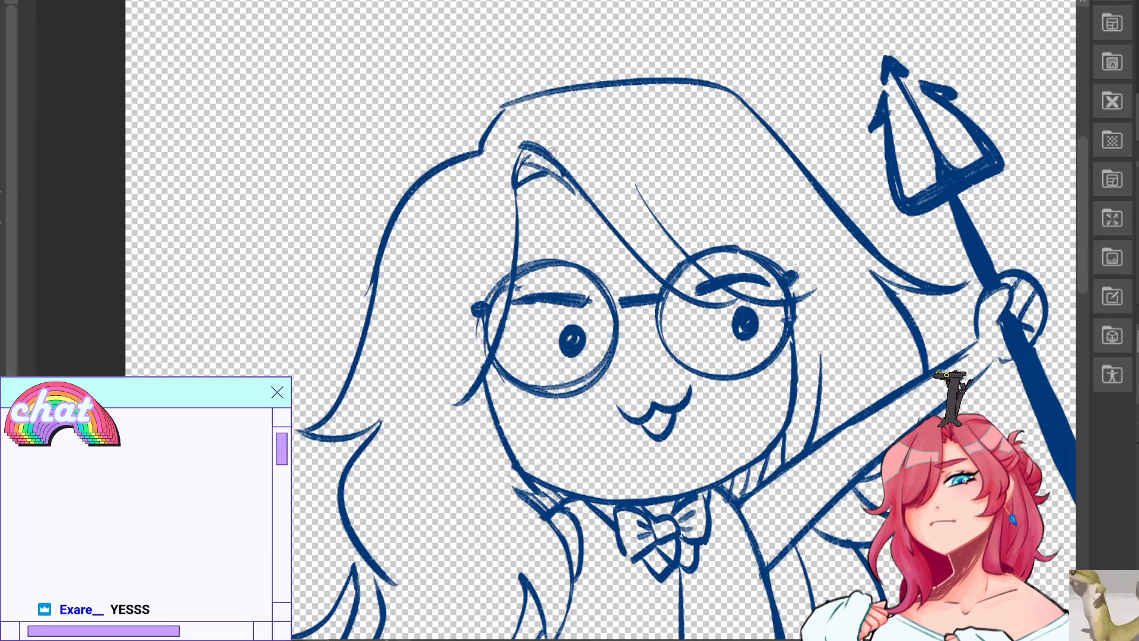
# Try to draw a small tilted top hat with a straight brim on the hair, then undo it.
pyautogui.moveTo(470, 149); pyautogui.dragTo(335, 210)
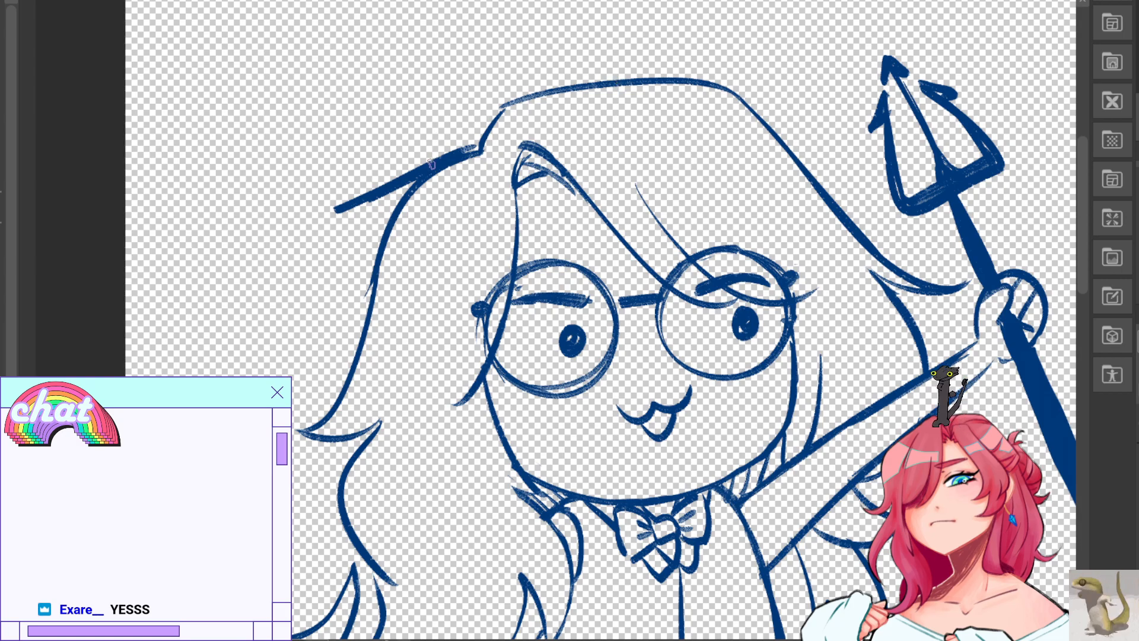
pyautogui.moveTo(432, 162); pyautogui.dragTo(433, 155)
pyautogui.hotkey('ctrl', '-')
pyautogui.moveTo(512, 117); pyautogui.dragTo(528, 232)
pyautogui.moveTo(435, 224)
pyautogui.mouseDown()
pyautogui.moveTo(523, 193)
pyautogui.moveTo(541, 267)
pyautogui.moveTo(475, 286)
pyautogui.mouseUp()
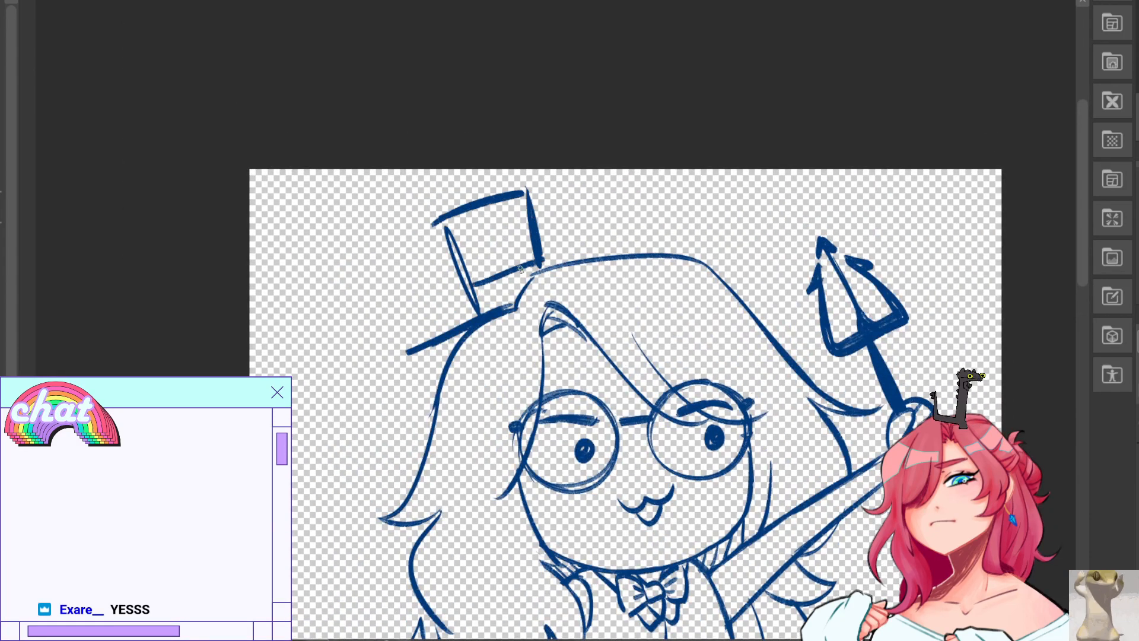
pyautogui.hotkey('ctrl', 'z')
pyautogui.hotkey('ctrl', 'z')
pyautogui.hotkey('ctrl', 'z')
pyautogui.hotkey('ctrl', 'z')
pyautogui.hotkey('ctrl', 'z')
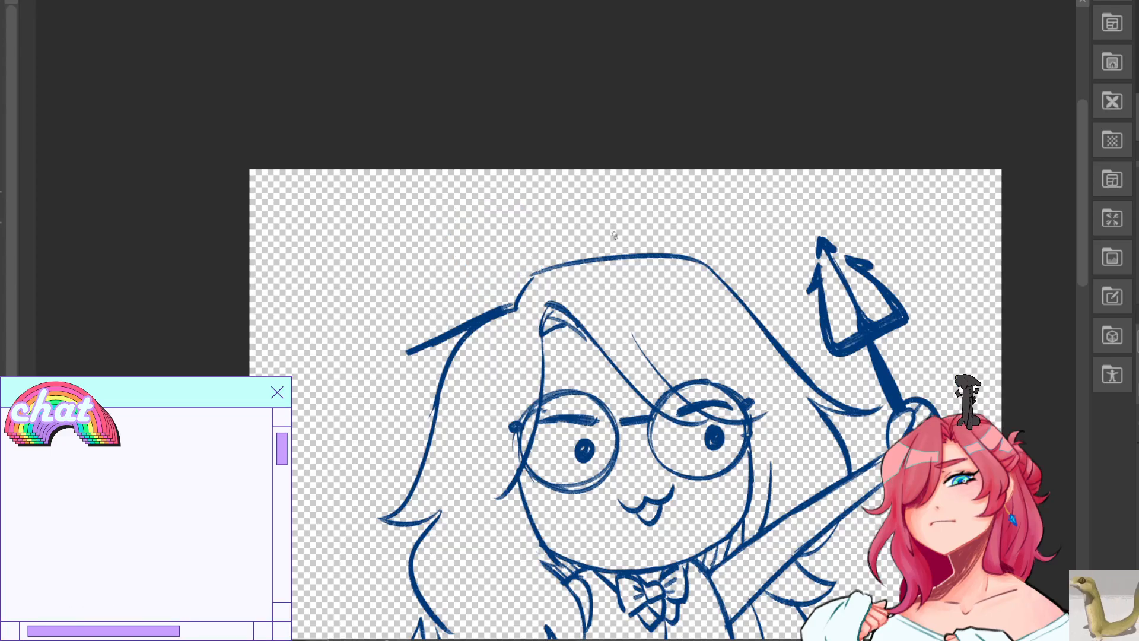
pyautogui.moveTo(548, 260)
pyautogui.mouseDown()
pyautogui.moveTo(667, 244)
pyautogui.moveTo(482, 276)
pyautogui.mouseUp()
pyautogui.hotkey('ctrl', 'z')
# Try to draw a flared top hat with a long straight brim across the crown of the hair, then undo it.
pyautogui.moveTo(431, 343); pyautogui.dragTo(648, 229)
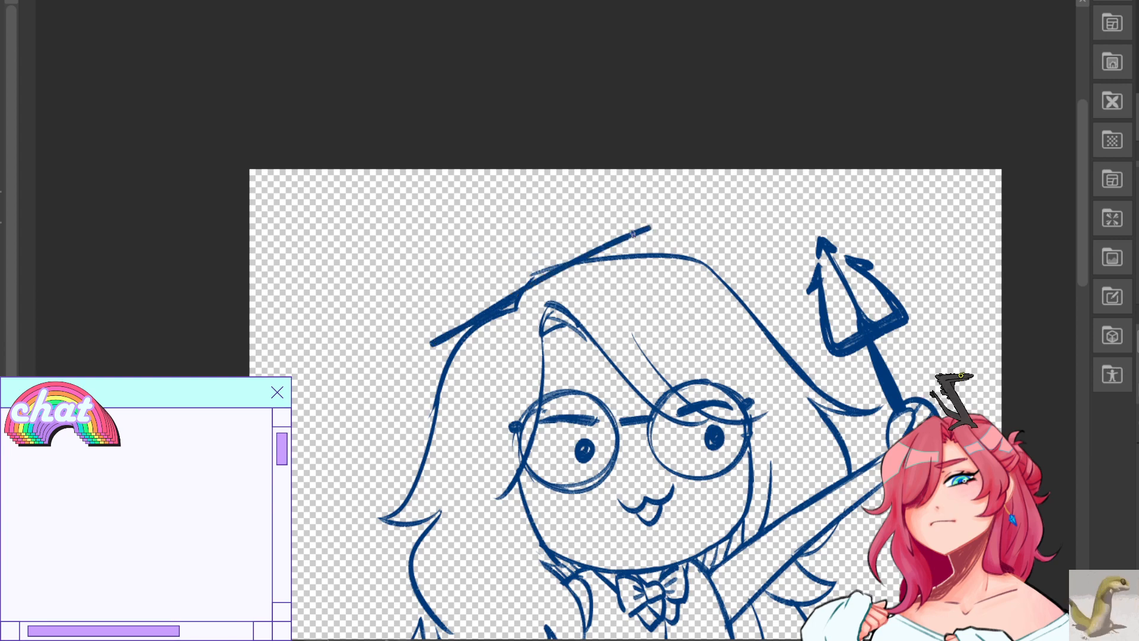
pyautogui.hotkey('ctrl', 'z')
pyautogui.moveTo(421, 331)
pyautogui.mouseDown()
pyautogui.moveTo(632, 233)
pyautogui.moveTo(409, 348)
pyautogui.moveTo(498, 301)
pyautogui.mouseUp()
pyautogui.hotkey('ctrl', 'z')
pyautogui.moveTo(445, 229)
pyautogui.mouseDown()
pyautogui.moveTo(553, 286)
pyautogui.moveTo(546, 197)
pyautogui.mouseUp()
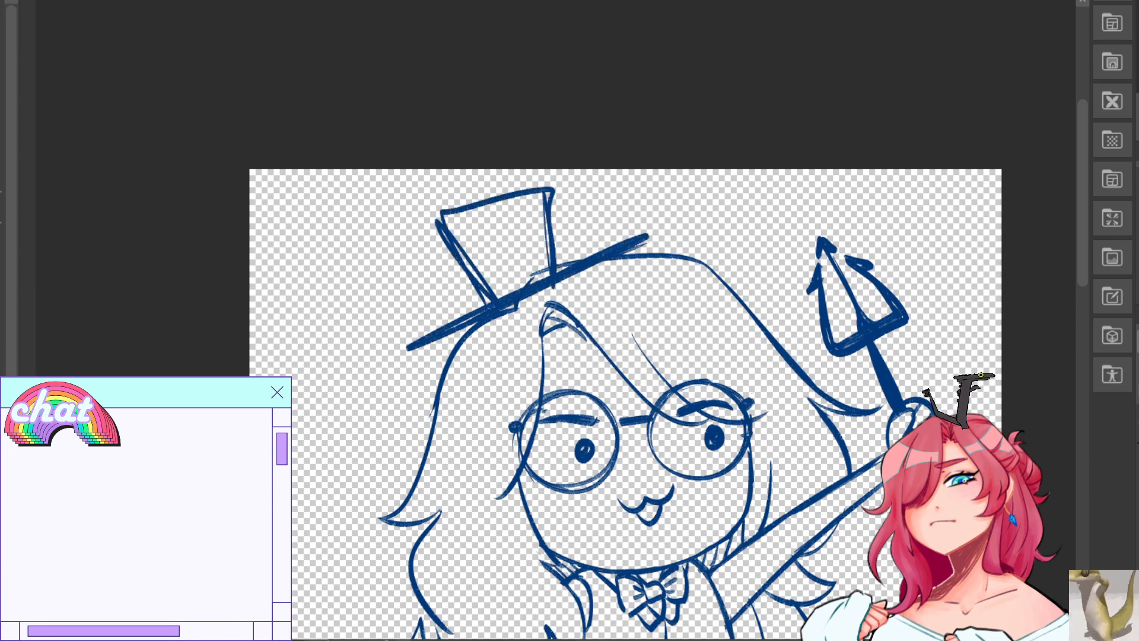
pyautogui.moveTo(562, 255); pyautogui.dragTo(553, 238)
pyautogui.scroll(-3, 616, 392)
pyautogui.hotkey('ctrl', '+')
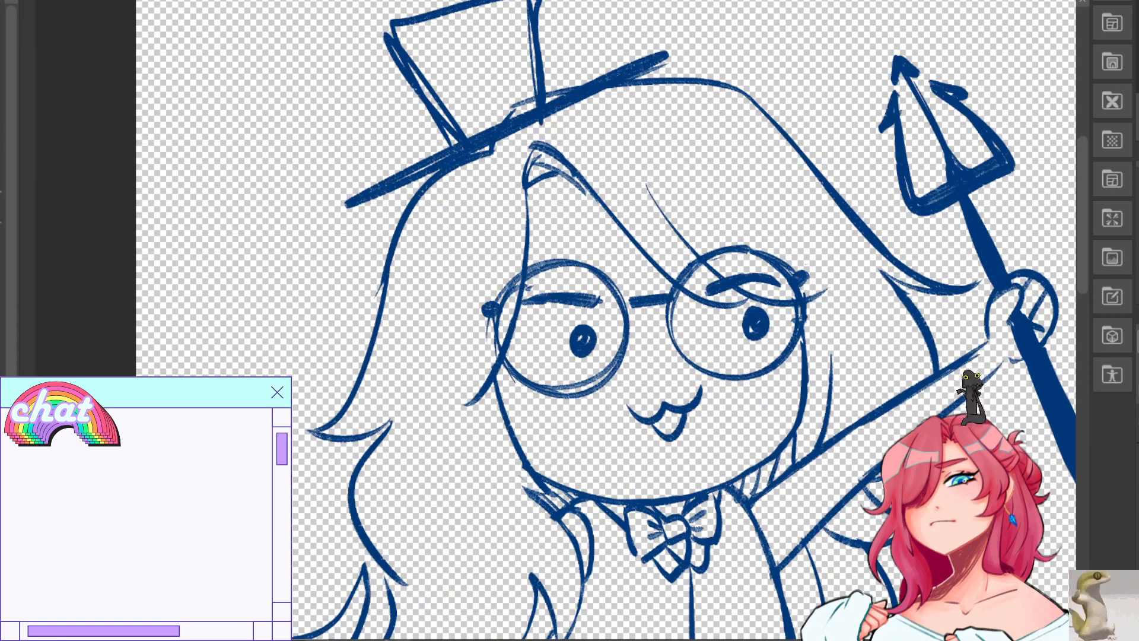
pyautogui.moveTo(694, 67); pyautogui.dragTo(673, 227)
pyautogui.hotkey('ctrl', 'z')
pyautogui.hotkey('ctrl', 'z')
pyautogui.hotkey('ctrl', 'z')
pyautogui.hotkey('ctrl', 'z')
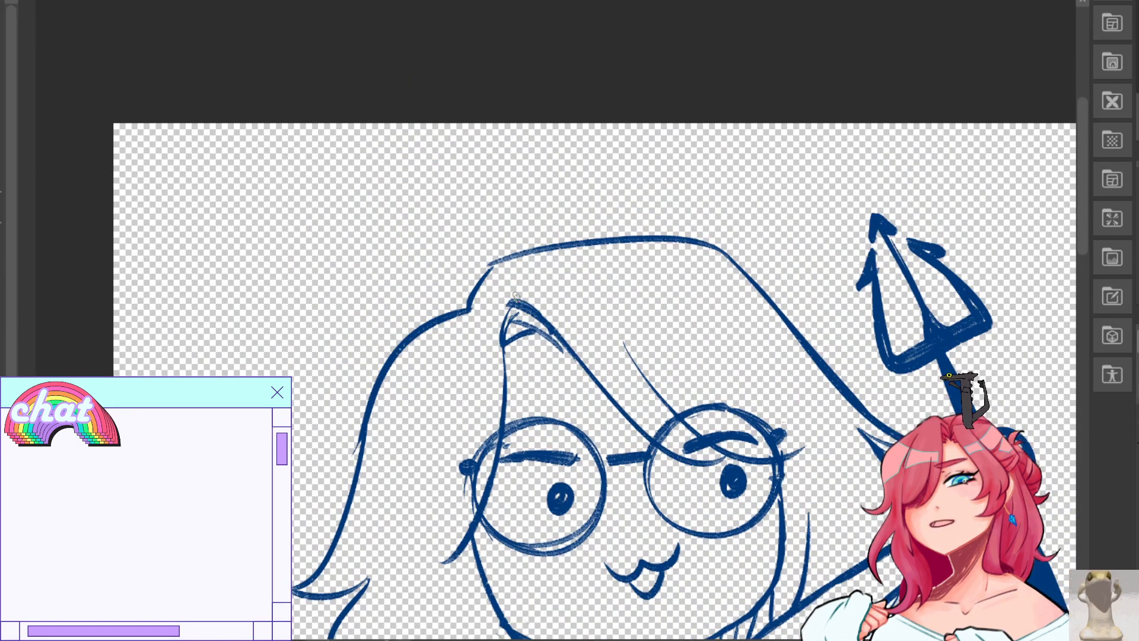
# Draw a curved hat brim over the hair and the oval top and one side of the hat's crown.
pyautogui.moveTo(468, 293)
pyautogui.mouseDown()
pyautogui.moveTo(339, 367)
pyautogui.moveTo(488, 288)
pyautogui.mouseUp()
pyautogui.hotkey('ctrl', 'z')
pyautogui.hotkey('ctrl', 'z')
pyautogui.hotkey('ctrl', 'z')
pyautogui.moveTo(349, 376); pyautogui.dragTo(487, 297)
pyautogui.moveTo(414, 373); pyautogui.dragTo(364, 386)
pyautogui.moveTo(341, 300)
pyautogui.mouseDown()
pyautogui.moveTo(359, 242)
pyautogui.moveTo(392, 257)
pyautogui.moveTo(321, 258)
pyautogui.moveTo(414, 200)
pyautogui.moveTo(379, 343)
pyautogui.mouseUp()
pyautogui.hotkey('ctrl', 'z')
pyautogui.hotkey('ctrl', 'z')
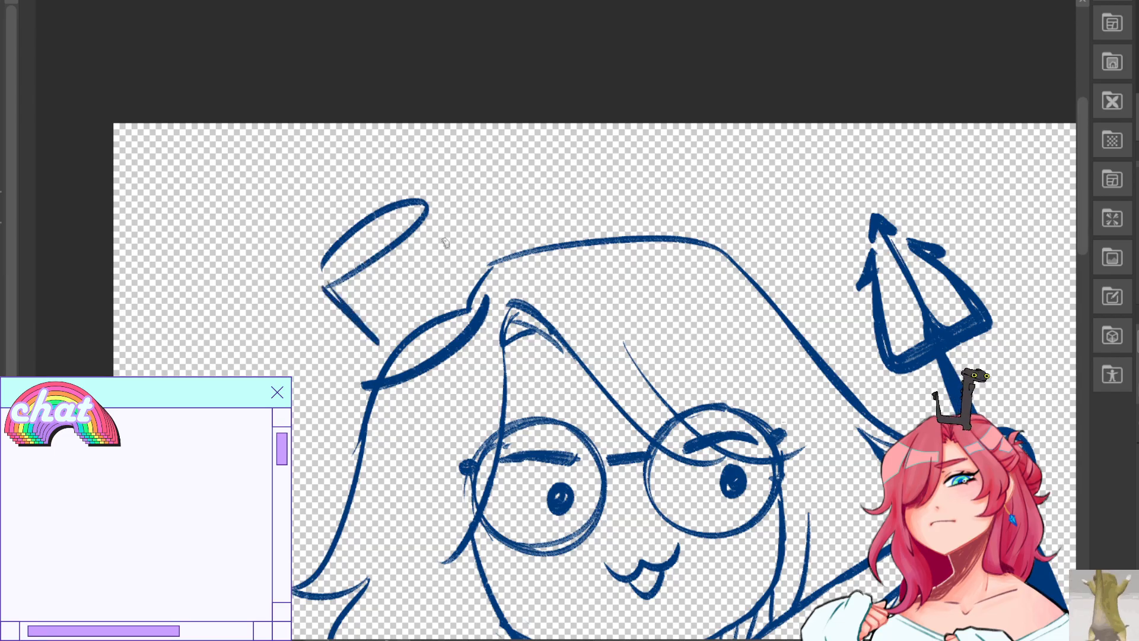
# Draw the remaining side of the top hat's crown and curl up both ends of the brim.
pyautogui.moveTo(427, 209); pyautogui.dragTo(459, 311)
pyautogui.moveTo(448, 264); pyautogui.dragTo(460, 300)
pyautogui.hotkey('ctrl', 'z')
pyautogui.moveTo(383, 347)
pyautogui.mouseDown()
pyautogui.moveTo(459, 303)
pyautogui.moveTo(452, 313)
pyautogui.moveTo(489, 268)
pyautogui.moveTo(492, 285)
pyautogui.mouseUp()
pyautogui.hotkey('ctrl', 'z')
pyautogui.moveTo(366, 338)
pyautogui.mouseDown()
pyautogui.moveTo(344, 380)
pyautogui.moveTo(369, 390)
pyautogui.mouseUp()
pyautogui.hotkey('ctrl', 'z')
pyautogui.hotkey('ctrl', 'z')
pyautogui.moveTo(367, 339)
pyautogui.mouseDown()
pyautogui.moveTo(361, 390)
pyautogui.moveTo(372, 386)
pyautogui.mouseUp()
pyautogui.hotkey('ctrl', 'z')
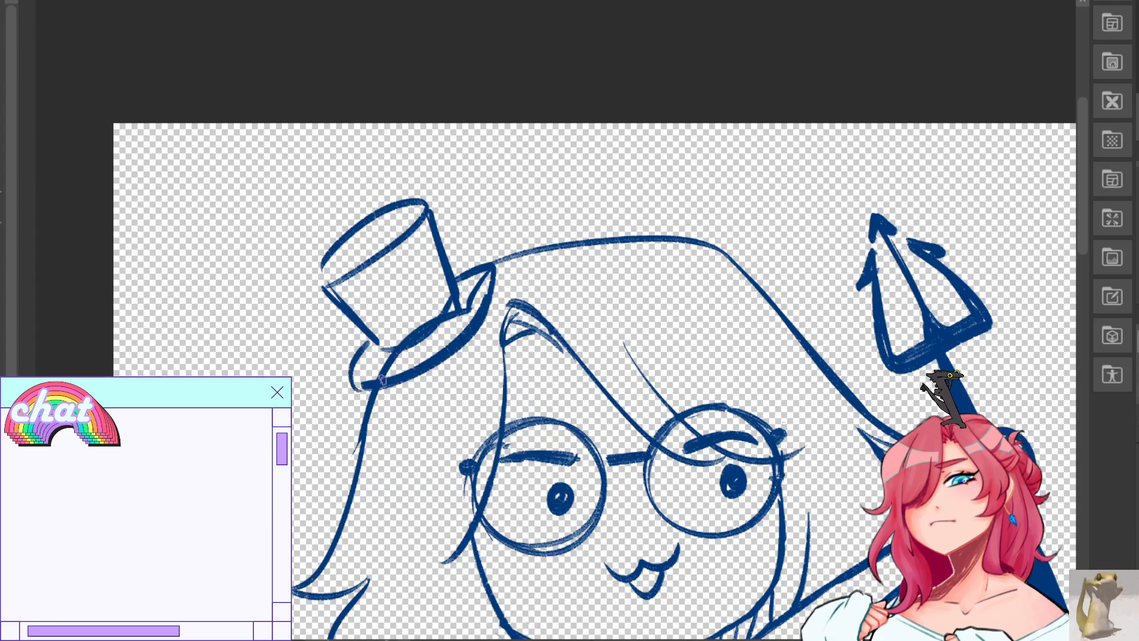
# Erase the hair lines crossing the top hat, and draw the back brim edge and a curved hatband.
pyautogui.press('e')
pyautogui.moveTo(480, 259)
pyautogui.mouseDown()
pyautogui.moveTo(471, 303)
pyautogui.moveTo(381, 369)
pyautogui.moveTo(430, 319)
pyautogui.mouseUp()
pyautogui.press('p')
pyautogui.moveTo(489, 267)
pyautogui.mouseDown()
pyautogui.moveTo(462, 276)
pyautogui.moveTo(490, 271)
pyautogui.moveTo(431, 329)
pyautogui.moveTo(379, 350)
pyautogui.mouseUp()
pyautogui.moveTo(378, 332)
pyautogui.mouseDown()
pyautogui.moveTo(428, 308)
pyautogui.moveTo(447, 280)
pyautogui.moveTo(378, 332)
pyautogui.mouseUp()
pyautogui.hotkey('ctrl', 'z')
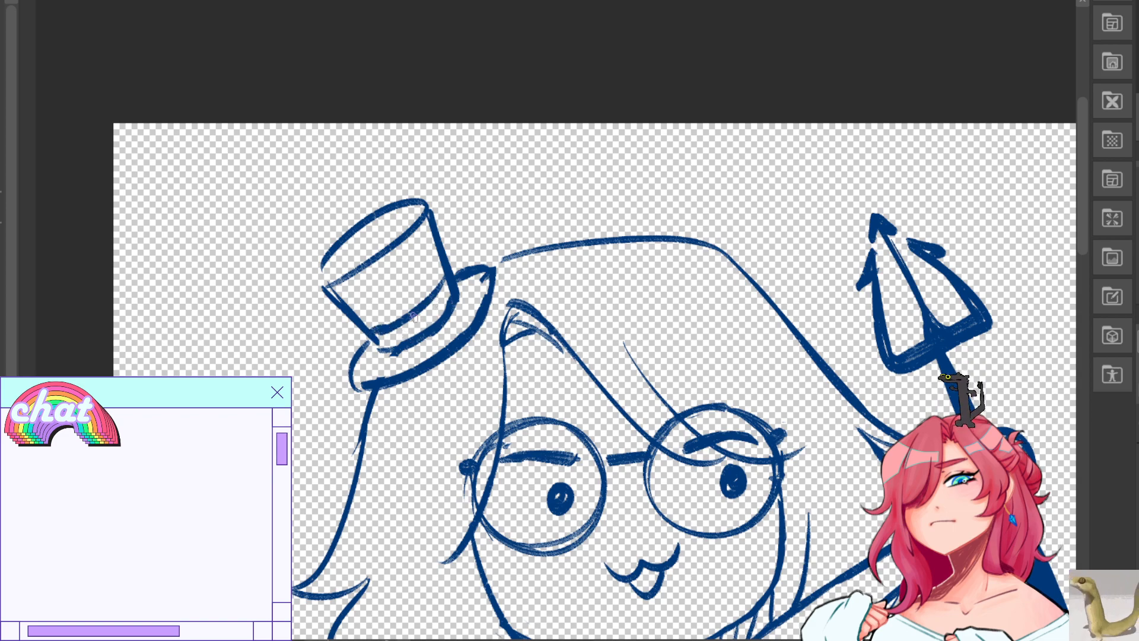
# Clean up the corner where the hat's crown meets the brim and close the rounded edge of its top.
pyautogui.press('e')
pyautogui.moveTo(455, 297); pyautogui.dragTo(436, 311)
pyautogui.moveTo(446, 266); pyautogui.dragTo(455, 294)
pyautogui.hotkey('ctrl', 'z')
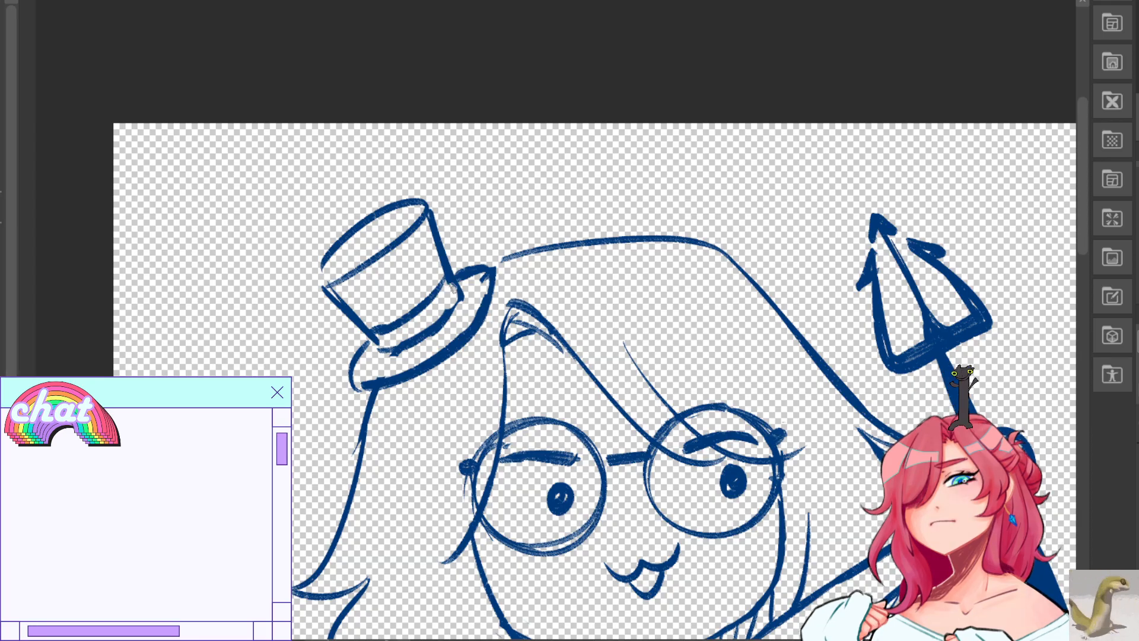
pyautogui.moveTo(319, 282); pyautogui.dragTo(328, 256)
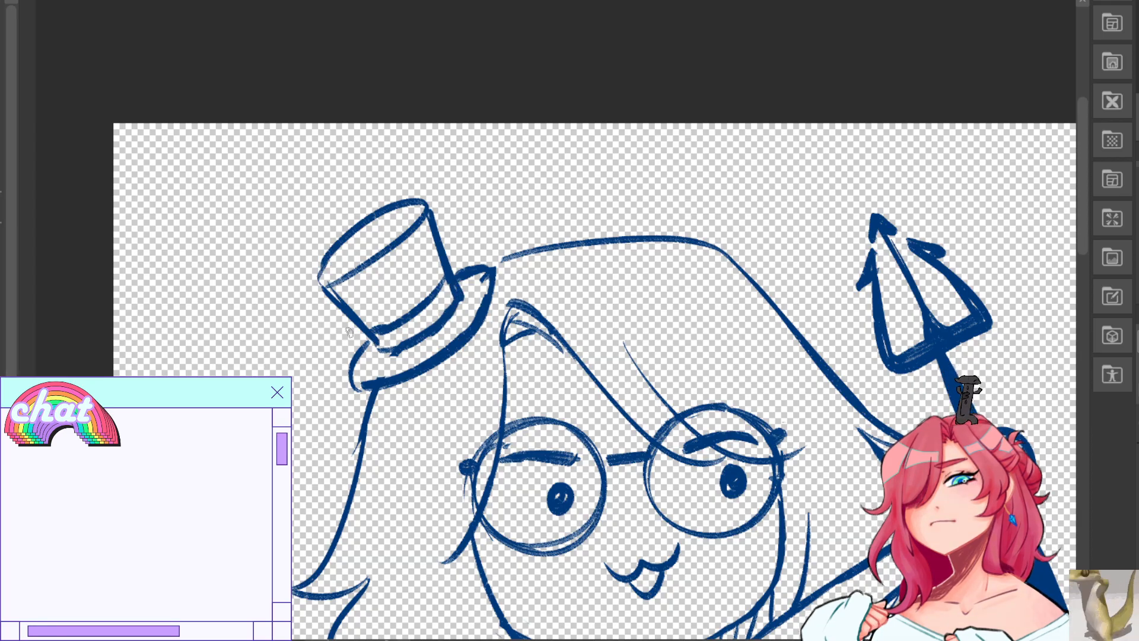
# Draw a bow on the outer side of the hatband with a pointed ribbon tail hanging over the hair.
pyautogui.moveTo(351, 320)
pyautogui.mouseDown()
pyautogui.moveTo(375, 357)
pyautogui.moveTo(300, 448)
pyautogui.mouseUp()
pyautogui.hotkey('ctrl', 'z')
pyautogui.moveTo(352, 390)
pyautogui.mouseDown()
pyautogui.moveTo(293, 486)
pyautogui.moveTo(366, 469)
pyautogui.mouseUp()
pyautogui.hotkey('ctrl', 'z')
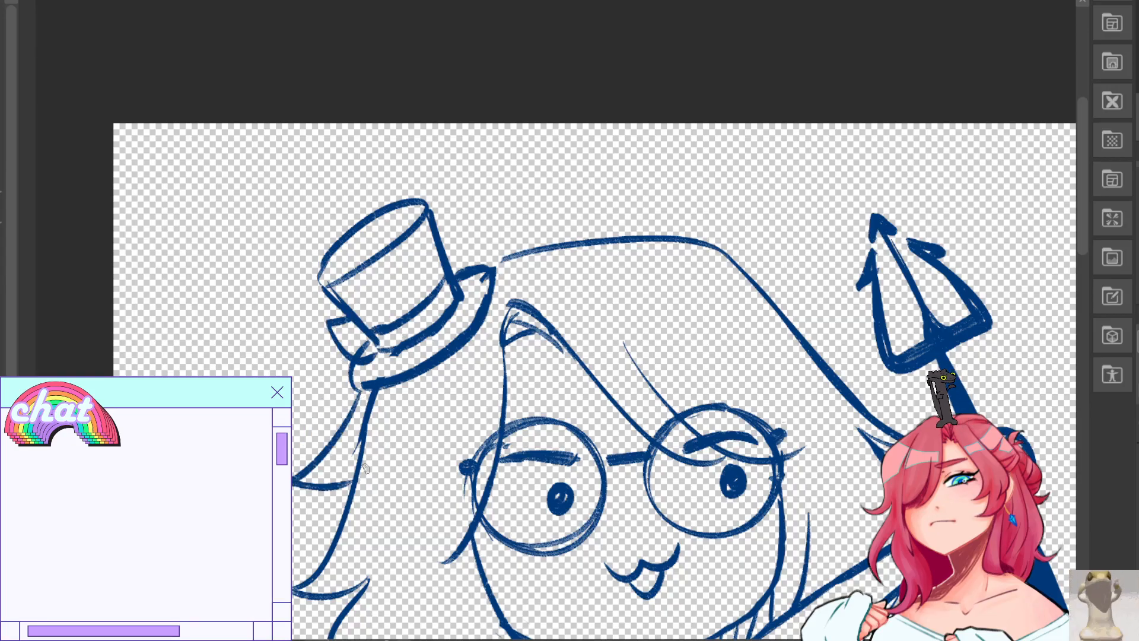
pyautogui.moveTo(368, 341)
pyautogui.mouseDown()
pyautogui.moveTo(344, 342)
pyautogui.moveTo(361, 334)
pyautogui.mouseUp()
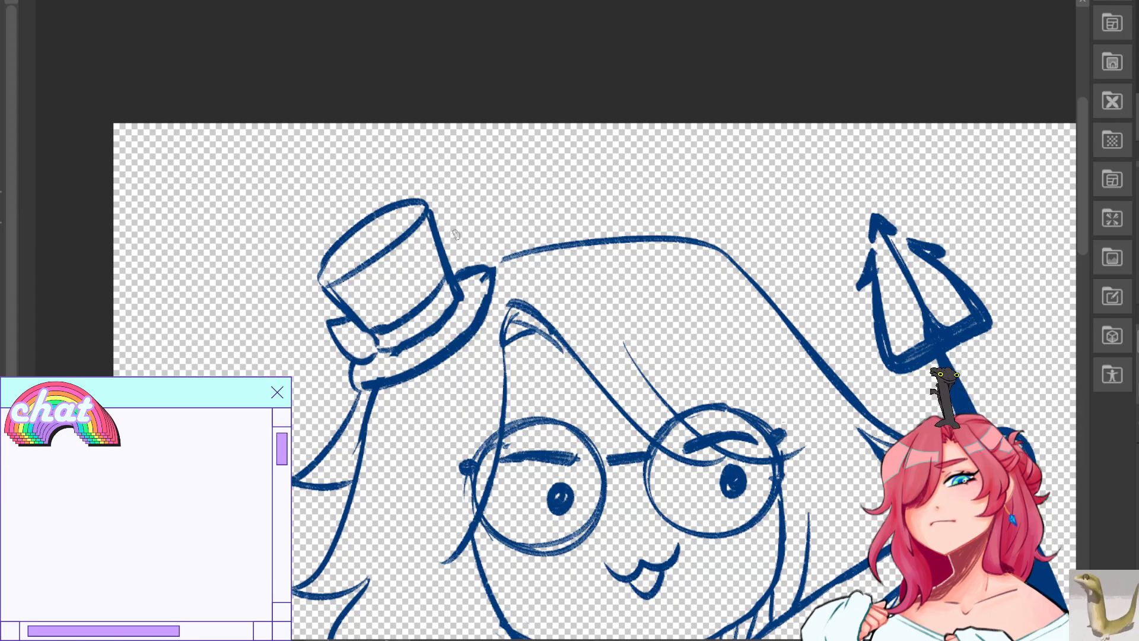
# Add fold lines to the ribbon tail hanging from the top hat.
pyautogui.moveTo(534, 487); pyautogui.dragTo(581, 282)
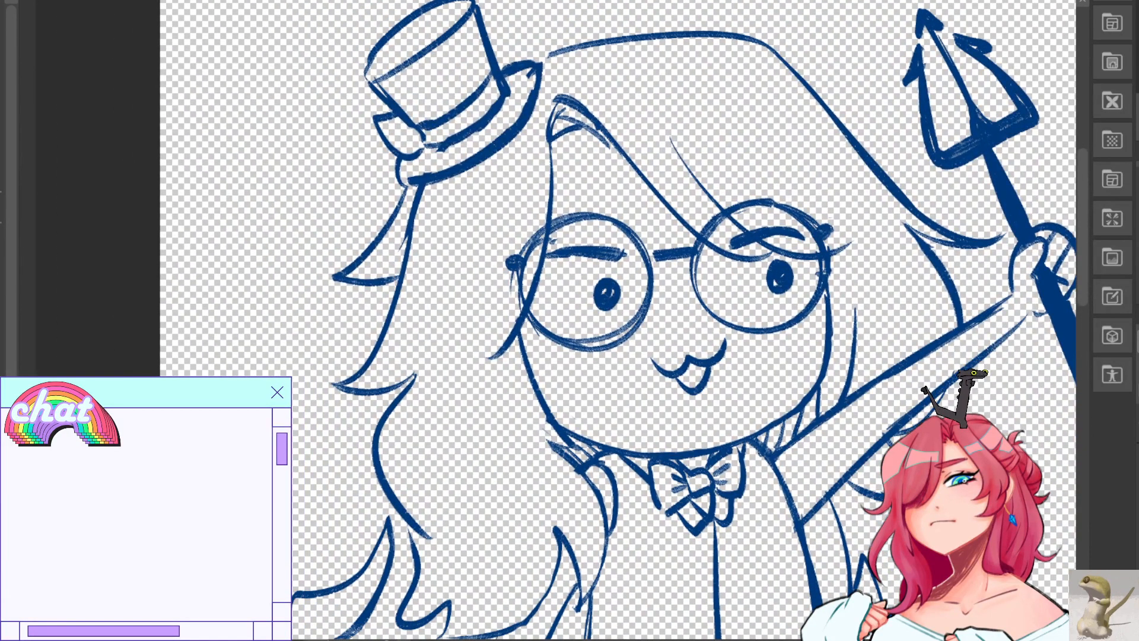
pyautogui.moveTo(381, 286); pyautogui.dragTo(370, 375)
pyautogui.hotkey('ctrl', 'z')
pyautogui.moveTo(372, 284)
pyautogui.mouseDown()
pyautogui.moveTo(343, 336)
pyautogui.moveTo(372, 374)
pyautogui.moveTo(359, 366)
pyautogui.mouseUp()
pyautogui.hotkey('ctrl', 'z')
pyautogui.hotkey('ctrl', 'z')
pyautogui.moveTo(413, 191); pyautogui.dragTo(380, 274)
pyautogui.moveTo(410, 219); pyautogui.dragTo(374, 277)
# Draw thin curved lines along the hatband above the top hat's brim.
pyautogui.moveTo(434, 137); pyautogui.dragTo(496, 93)
pyautogui.hotkey('ctrl', 'z')
pyautogui.hotkey('ctrl', 'z')
pyautogui.moveTo(454, 130); pyautogui.dragTo(496, 88)
pyautogui.moveTo(431, 133); pyautogui.dragTo(487, 89)
pyautogui.hotkey('ctrl', 'z')
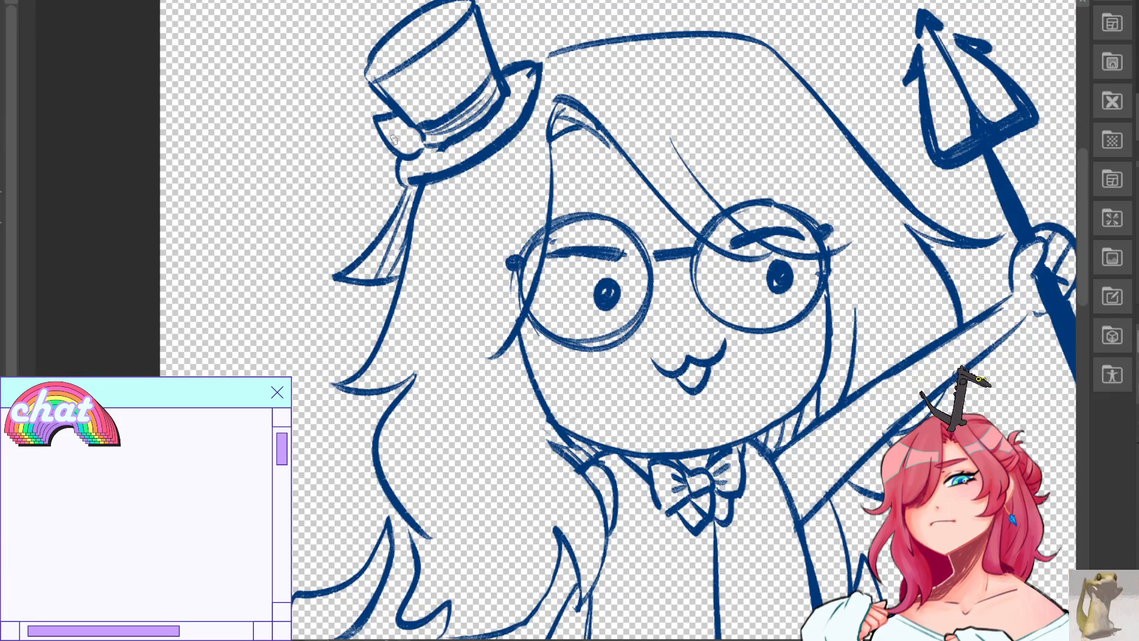
# Draw fold lines inside the hat's bow and review the whole figure.
pyautogui.moveTo(383, 127); pyautogui.dragTo(409, 140)
pyautogui.moveTo(389, 150); pyautogui.dragTo(420, 141)
pyautogui.moveTo(607, 293)
pyautogui.mouseDown()
pyautogui.moveTo(538, 335)
pyautogui.moveTo(516, 305)
pyautogui.moveTo(528, 293)
pyautogui.mouseUp()
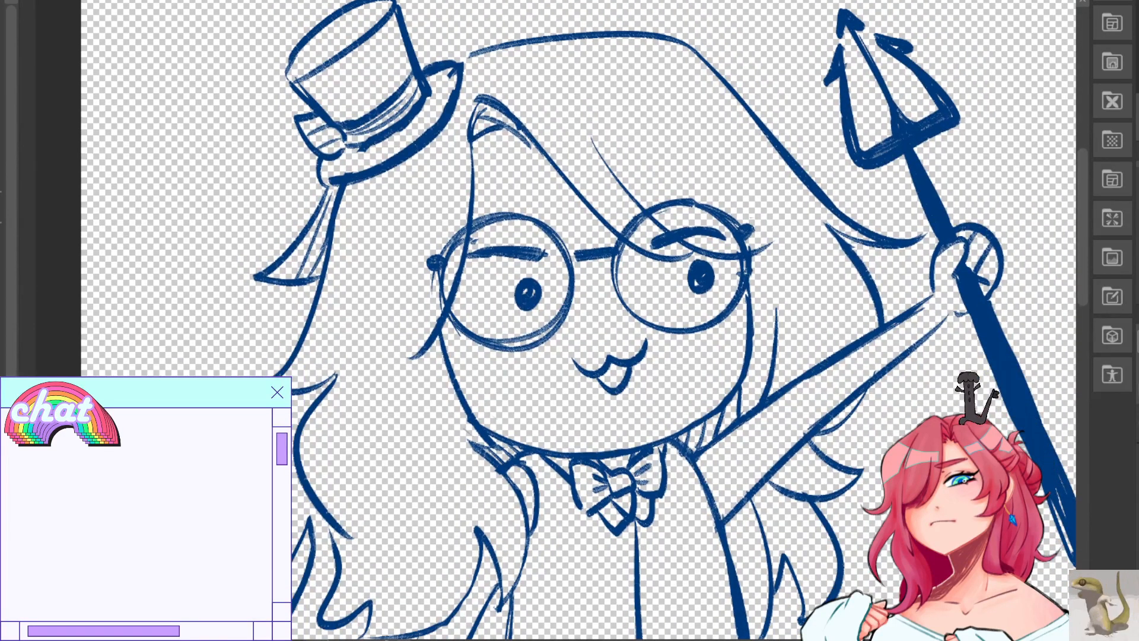
pyautogui.hotkey('ctrl', '-')
pyautogui.hotkey('ctrl', '-')
pyautogui.hotkey('ctrl', '-')
pyautogui.moveTo(562, 332); pyautogui.dragTo(558, 288)
pyautogui.hotkey('ctrl', '+')
pyautogui.hotkey('ctrl', '+')
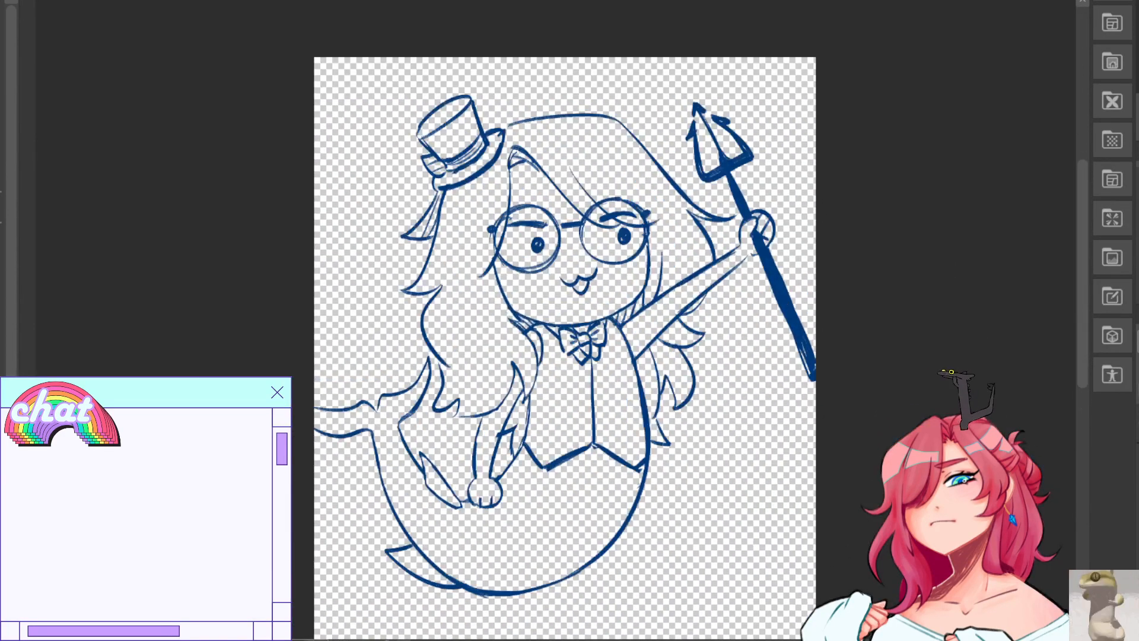
pyautogui.hotkey('ctrl', '+')
# Undo the fold lines inside the hat's bow.
pyautogui.hotkey('ctrl', 'z')
pyautogui.hotkey('ctrl', 'z')
pyautogui.hotkey('ctrl', 'z')
pyautogui.hotkey('ctrl', 'z')
pyautogui.hotkey('ctrl', 'z')
pyautogui.hotkey('ctrl', 'z')
pyautogui.hotkey('ctrl', 'z')
pyautogui.hotkey('ctrl', 'z')
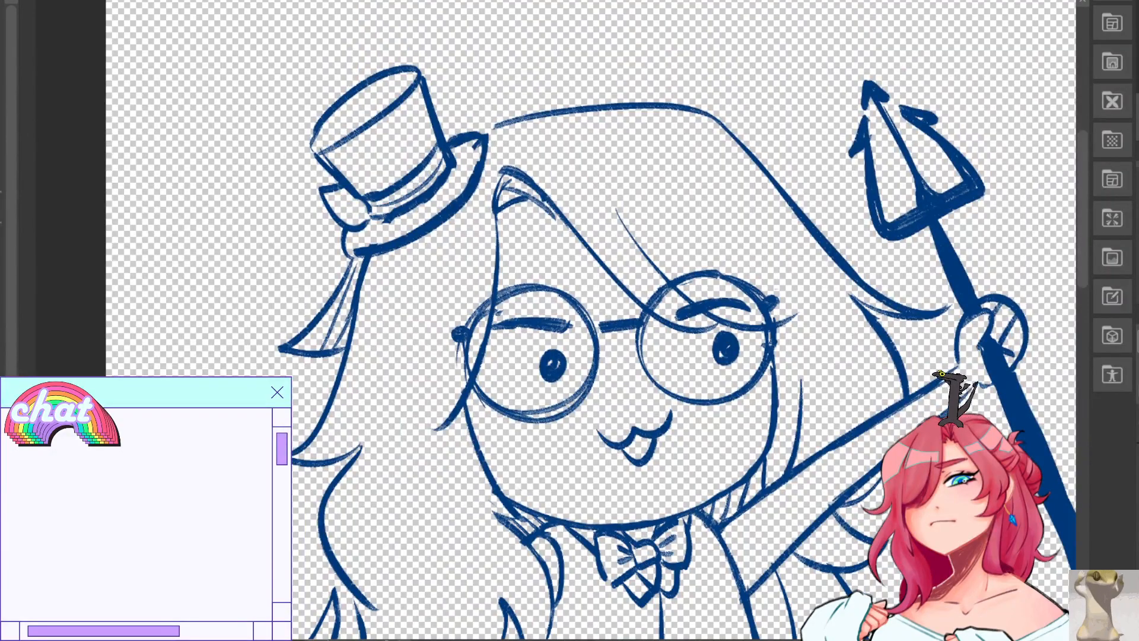
# Draw three round buttons beside the vest's opening and clean up the hem's outer corner.
pyautogui.moveTo(623, 533); pyautogui.dragTo(512, 96)
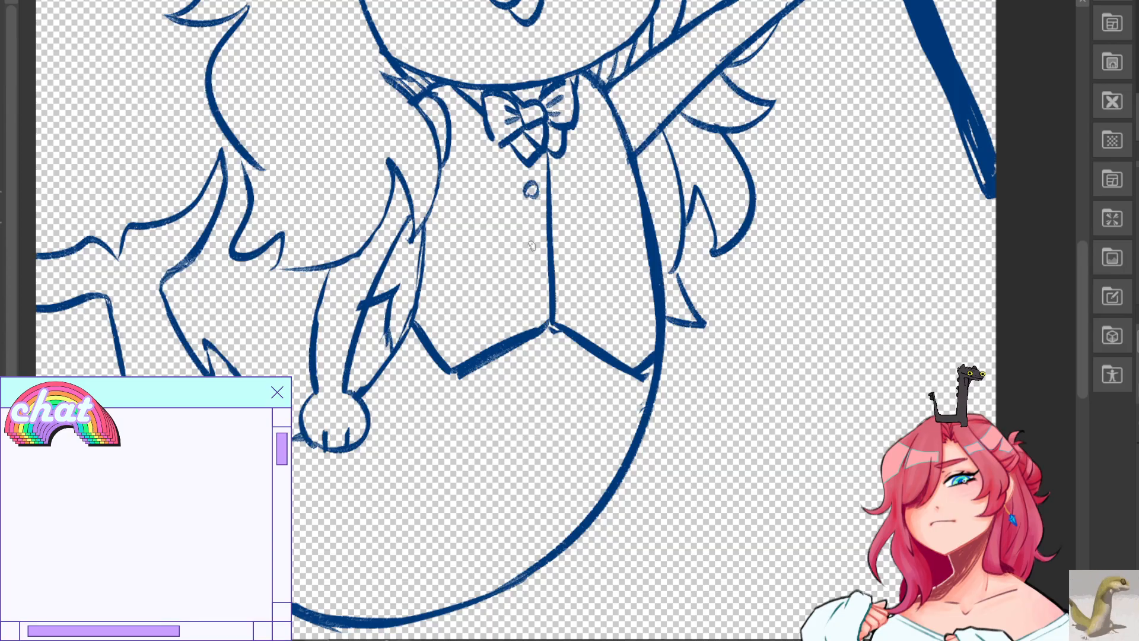
pyautogui.moveTo(531, 299); pyautogui.dragTo(535, 290)
pyautogui.moveTo(558, 334); pyautogui.dragTo(634, 371)
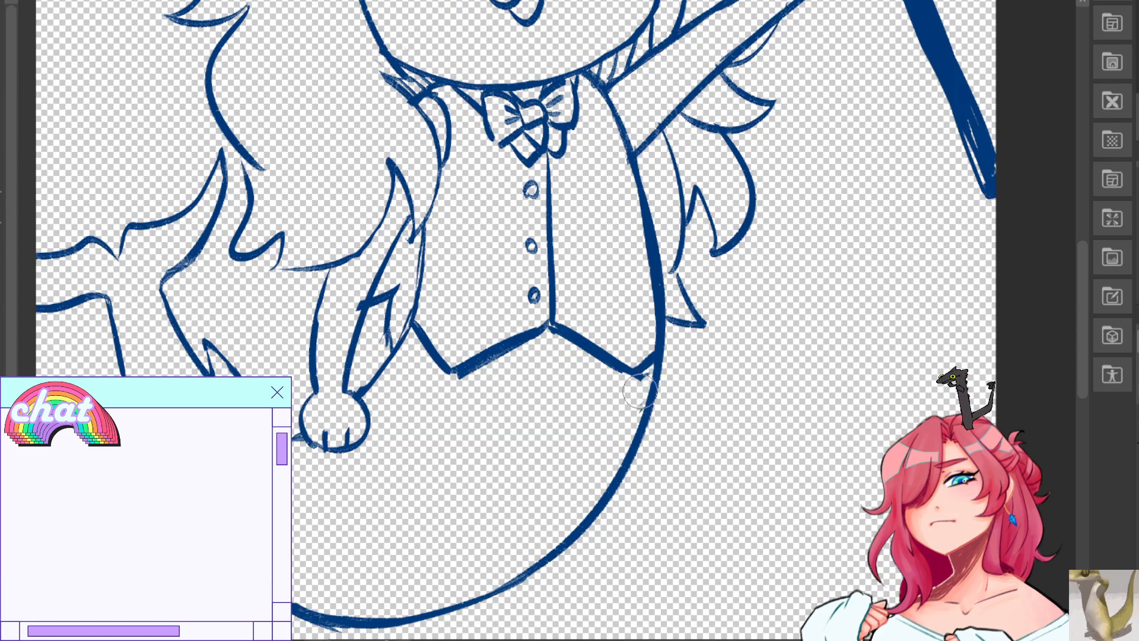
# Try to outline a rounded belly patch beneath the vest hem, then undo it.
pyautogui.moveTo(472, 376)
pyautogui.mouseDown()
pyautogui.moveTo(622, 374)
pyautogui.moveTo(581, 435)
pyautogui.moveTo(615, 371)
pyautogui.moveTo(602, 369)
pyautogui.mouseUp()
pyautogui.hotkey('ctrl', 'z')
pyautogui.hotkey('ctrl', 'z')
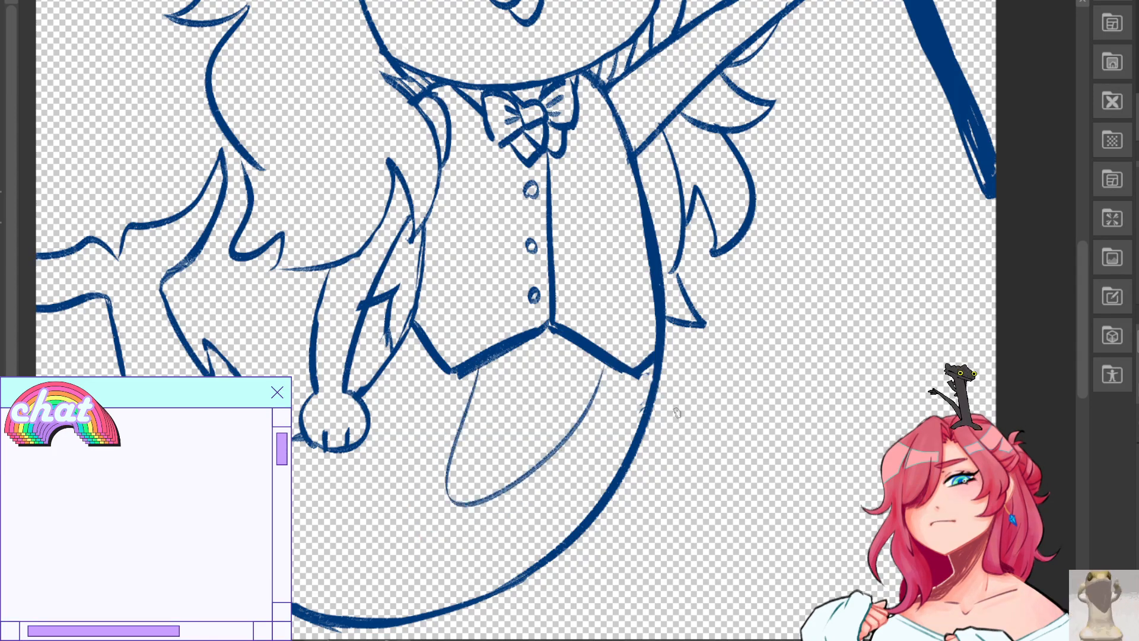
pyautogui.hotkey('ctrl', 'z')
pyautogui.moveTo(504, 427)
pyautogui.mouseDown()
pyautogui.moveTo(595, 554)
pyautogui.moveTo(683, 315)
pyautogui.mouseUp()
pyautogui.moveTo(582, 237); pyautogui.dragTo(645, 268)
pyautogui.moveTo(645, 267); pyautogui.dragTo(813, 276)
pyautogui.moveTo(551, 275)
pyautogui.mouseDown()
pyautogui.moveTo(617, 308)
pyautogui.moveTo(718, 317)
pyautogui.mouseUp()
pyautogui.hotkey('ctrl', 'z')
pyautogui.hotkey('ctrl', 'z')
pyautogui.hotkey('ctrl', 'z')
pyautogui.hotkey('ctrl', 'z')
# Try to draw a curved belly boundary from the vest hem down to the tail's lower edge, then undo it.
pyautogui.moveTo(691, 240)
pyautogui.mouseDown()
pyautogui.moveTo(629, 355)
pyautogui.moveTo(666, 290)
pyautogui.moveTo(534, 393)
pyautogui.moveTo(561, 454)
pyautogui.moveTo(509, 480)
pyautogui.mouseUp()
pyautogui.hotkey('ctrl', 'z')
pyautogui.hotkey('ctrl', 'z')
pyautogui.hotkey('ctrl', 'z')
pyautogui.hotkey('ctrl', 'z')
pyautogui.moveTo(658, 255); pyautogui.dragTo(516, 489)
pyautogui.moveTo(799, 261); pyautogui.dragTo(737, 419)
pyautogui.hotkey('ctrl', 'z')
pyautogui.hotkey('ctrl', 'z')
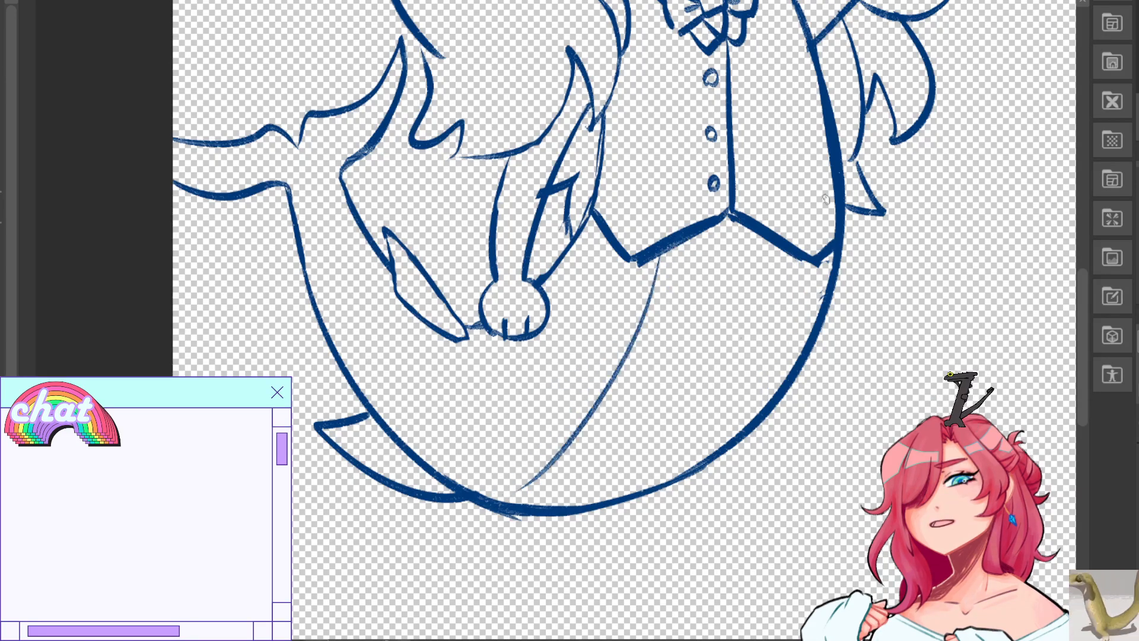
pyautogui.hotkey('ctrl', 'z')
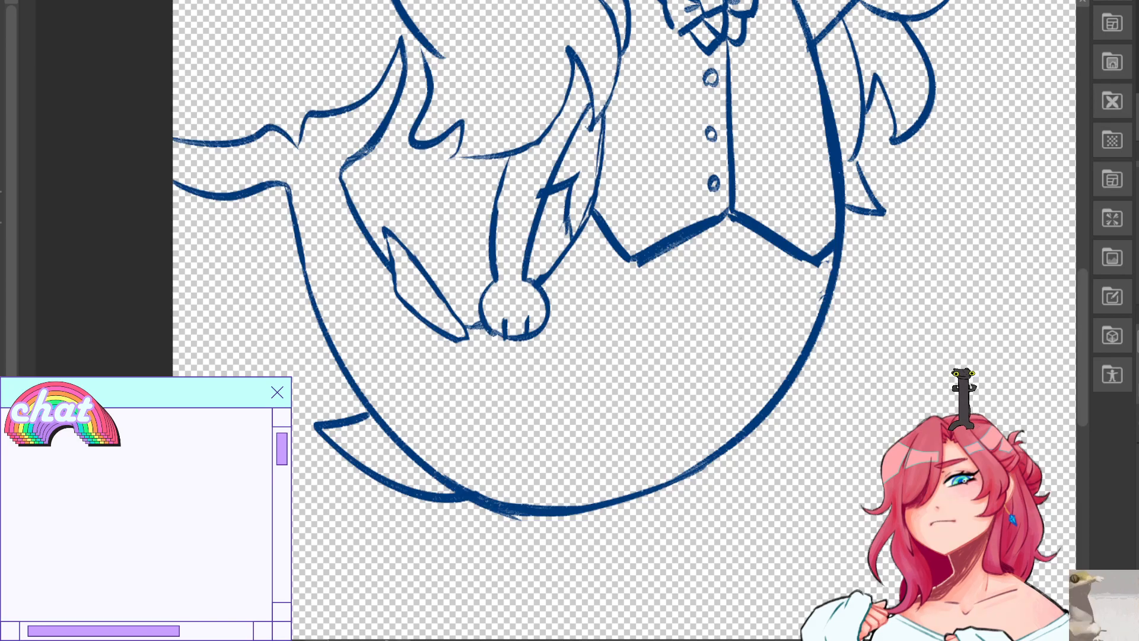
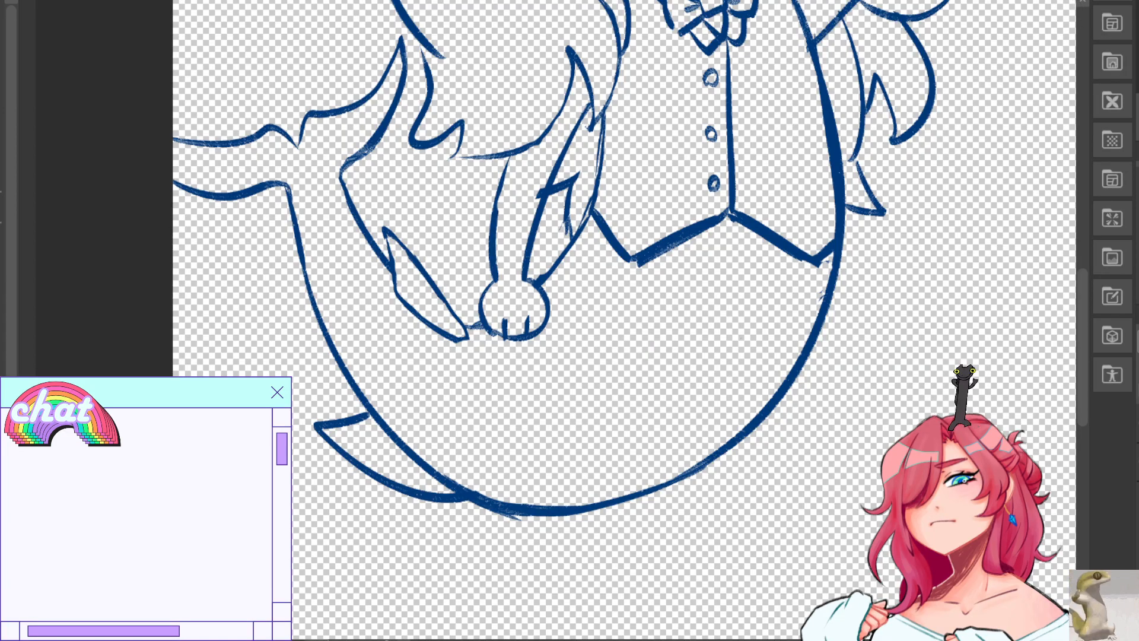
# Paint translucent slate blue along the tail's inner curve, around the lowered hand and up to the vest.
pyautogui.moveTo(297, 178)
pyautogui.mouseDown()
pyautogui.moveTo(356, 332)
pyautogui.moveTo(502, 445)
pyautogui.mouseUp()
pyautogui.moveTo(311, 196)
pyautogui.mouseDown()
pyautogui.moveTo(525, 391)
pyautogui.moveTo(525, 351)
pyautogui.mouseUp()
pyautogui.moveTo(598, 232); pyautogui.dragTo(560, 310)
pyautogui.moveTo(596, 252); pyautogui.dragTo(529, 397)
pyautogui.moveTo(620, 264); pyautogui.dragTo(396, 385)
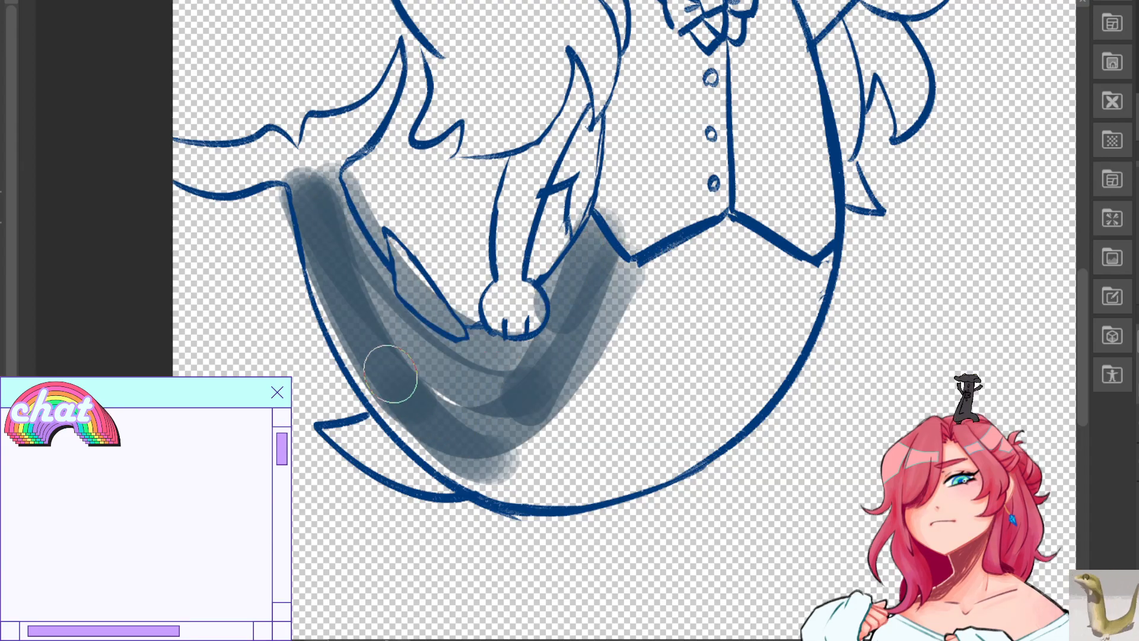
# Extend the slate blue to the tail's outer edge, lower fin and raised-arm-side margin, leaving the belly unpainted.
pyautogui.moveTo(368, 326); pyautogui.dragTo(473, 466)
pyautogui.moveTo(275, 347)
pyautogui.mouseDown()
pyautogui.moveTo(332, 427)
pyautogui.moveTo(420, 450)
pyautogui.moveTo(470, 407)
pyautogui.moveTo(330, 224)
pyautogui.moveTo(457, 358)
pyautogui.moveTo(635, 249)
pyautogui.moveTo(516, 451)
pyautogui.moveTo(534, 454)
pyautogui.moveTo(502, 473)
pyautogui.mouseUp()
pyautogui.moveTo(813, 246); pyautogui.dragTo(723, 426)
pyautogui.moveTo(830, 246)
pyautogui.mouseDown()
pyautogui.moveTo(751, 401)
pyautogui.moveTo(644, 497)
pyautogui.mouseUp()
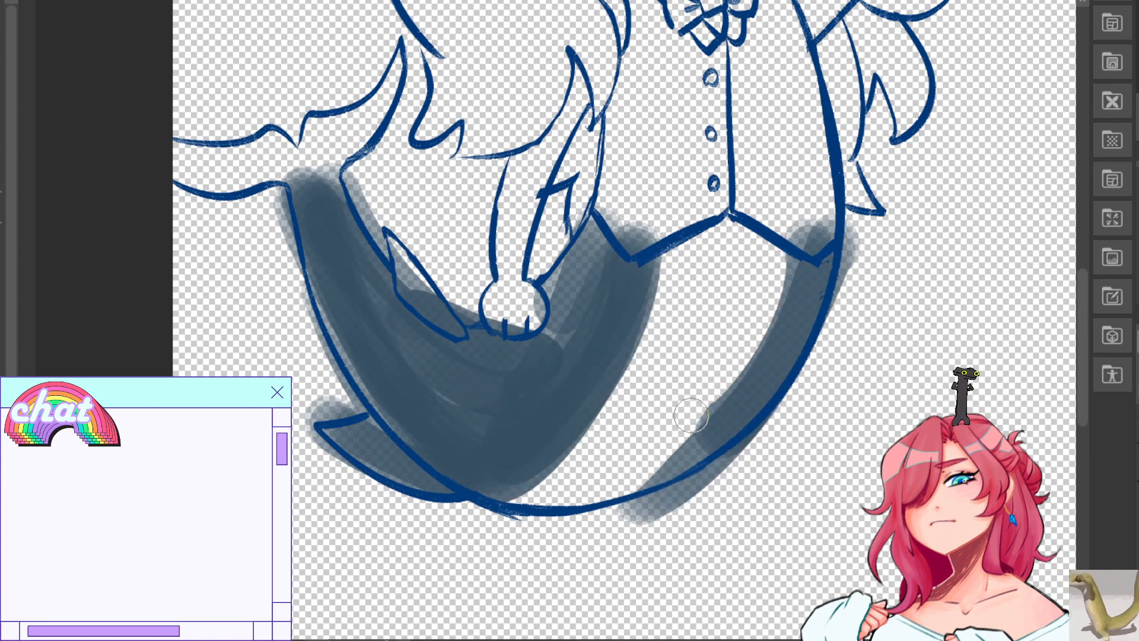
# Fill the hip, tail fluke and fins with the same slate blue.
pyautogui.moveTo(617, 225)
pyautogui.mouseDown()
pyautogui.moveTo(580, 300)
pyautogui.moveTo(533, 356)
pyautogui.mouseUp()
pyautogui.moveTo(226, 163)
pyautogui.mouseDown()
pyautogui.moveTo(181, 172)
pyautogui.moveTo(187, 158)
pyautogui.moveTo(261, 146)
pyautogui.moveTo(341, 199)
pyautogui.moveTo(315, 173)
pyautogui.moveTo(345, 133)
pyautogui.moveTo(374, 120)
pyautogui.moveTo(218, 168)
pyautogui.mouseUp()
pyautogui.moveTo(354, 444); pyautogui.dragTo(394, 461)
pyautogui.moveTo(392, 234); pyautogui.dragTo(431, 287)
pyautogui.moveTo(396, 240); pyautogui.dragTo(424, 273)
# Erase the slate-blue overspill around the hand, back fin, fluke and outer tail edge.
pyautogui.moveTo(362, 172)
pyautogui.mouseDown()
pyautogui.moveTo(375, 221)
pyautogui.moveTo(417, 232)
pyautogui.moveTo(395, 213)
pyautogui.moveTo(472, 303)
pyautogui.moveTo(512, 307)
pyautogui.mouseUp()
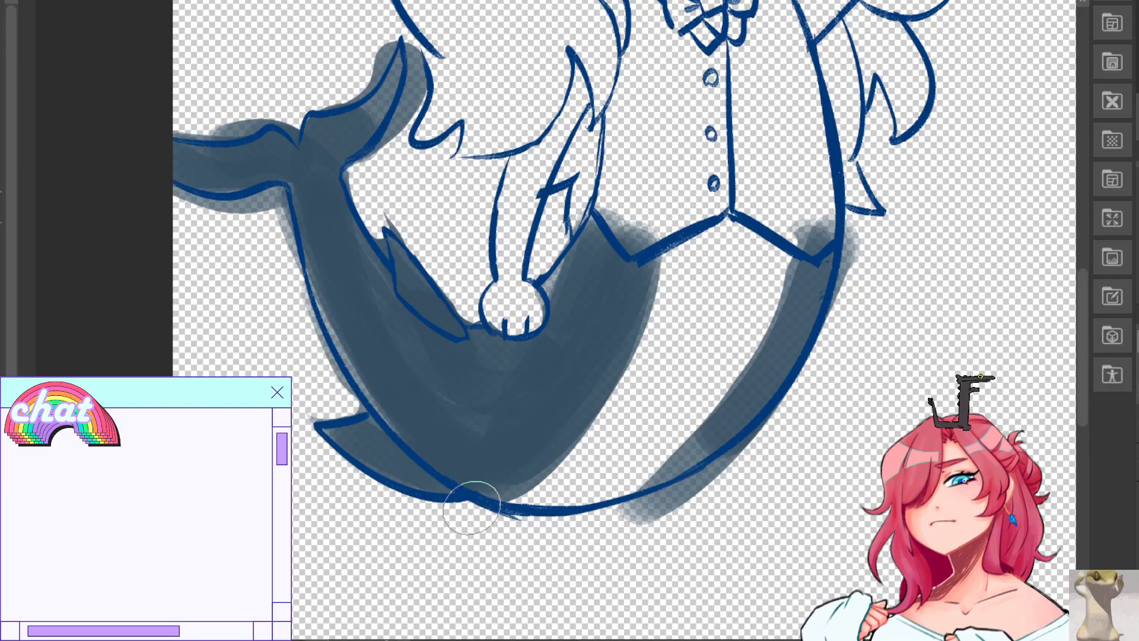
pyautogui.moveTo(504, 255)
pyautogui.mouseDown()
pyautogui.moveTo(415, 576)
pyautogui.moveTo(504, 432)
pyautogui.moveTo(537, 331)
pyautogui.mouseUp()
pyautogui.moveTo(216, 192)
pyautogui.mouseDown()
pyautogui.moveTo(288, 190)
pyautogui.moveTo(331, 205)
pyautogui.mouseUp()
pyautogui.moveTo(224, 289)
pyautogui.mouseDown()
pyautogui.moveTo(312, 291)
pyautogui.moveTo(303, 312)
pyautogui.moveTo(317, 353)
pyautogui.mouseUp()
pyautogui.moveTo(341, 187)
pyautogui.mouseDown()
pyautogui.moveTo(436, 89)
pyautogui.moveTo(448, 201)
pyautogui.moveTo(428, 216)
pyautogui.mouseUp()
pyautogui.moveTo(417, 308)
pyautogui.mouseDown()
pyautogui.moveTo(423, 341)
pyautogui.moveTo(429, 295)
pyautogui.mouseUp()
pyautogui.press('b')
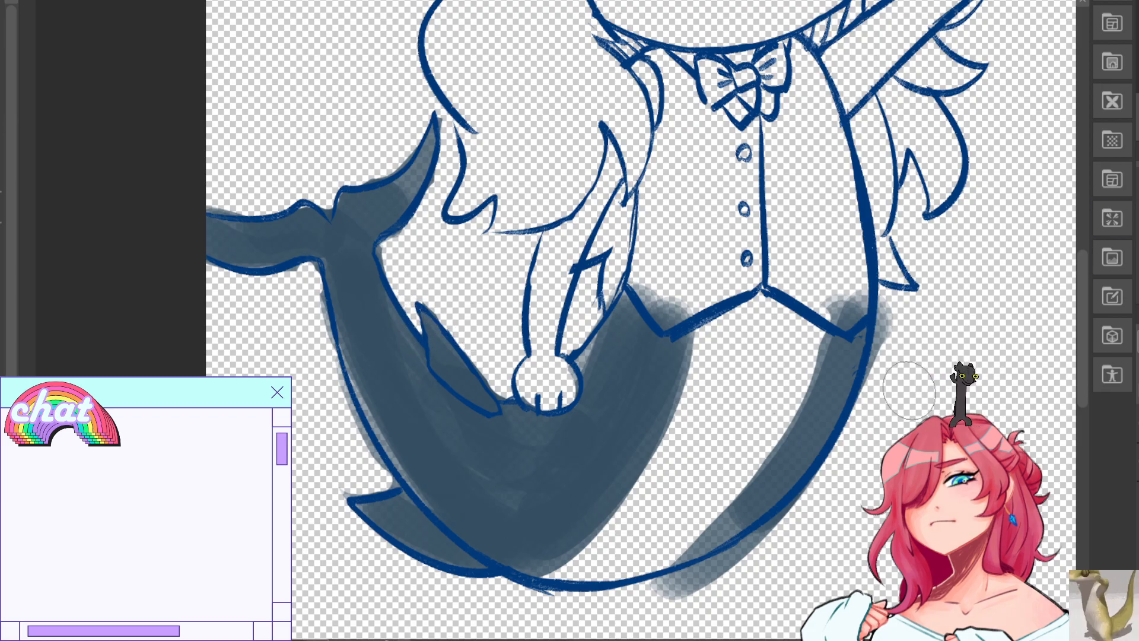
# Erase the slate-blue overspill along the vest hem, beside the hip and under the lower outer edge of the tail.
pyautogui.moveTo(651, 283)
pyautogui.mouseDown()
pyautogui.moveTo(670, 312)
pyautogui.moveTo(686, 309)
pyautogui.mouseUp()
pyautogui.moveTo(831, 305)
pyautogui.mouseDown()
pyautogui.moveTo(854, 304)
pyautogui.moveTo(894, 356)
pyautogui.moveTo(895, 303)
pyautogui.mouseUp()
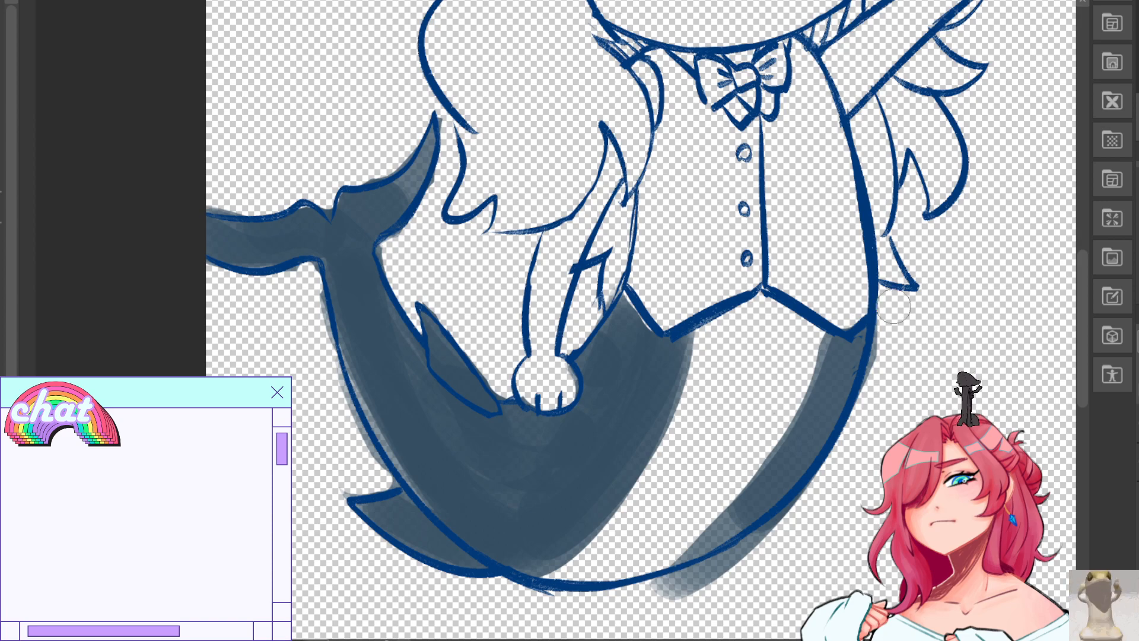
pyautogui.moveTo(660, 603)
pyautogui.mouseDown()
pyautogui.moveTo(806, 514)
pyautogui.moveTo(661, 599)
pyautogui.moveTo(723, 576)
pyautogui.mouseUp()
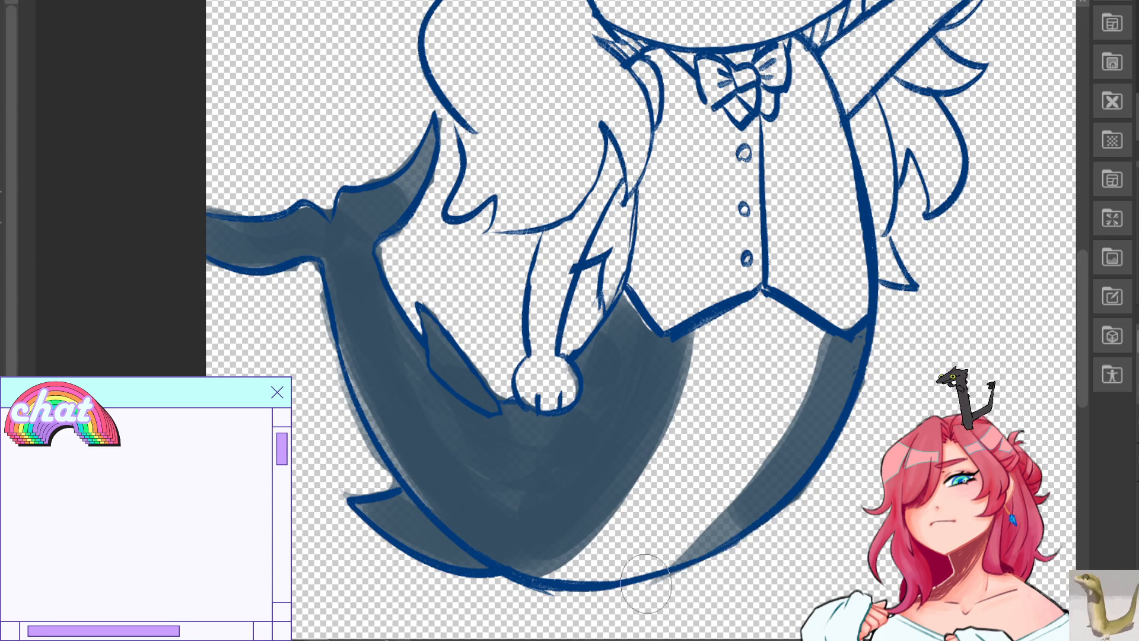
pyautogui.moveTo(640, 344)
pyautogui.mouseDown()
pyautogui.moveTo(493, 463)
pyautogui.moveTo(516, 468)
pyautogui.mouseUp()
pyautogui.hotkey('ctrl', 'z')
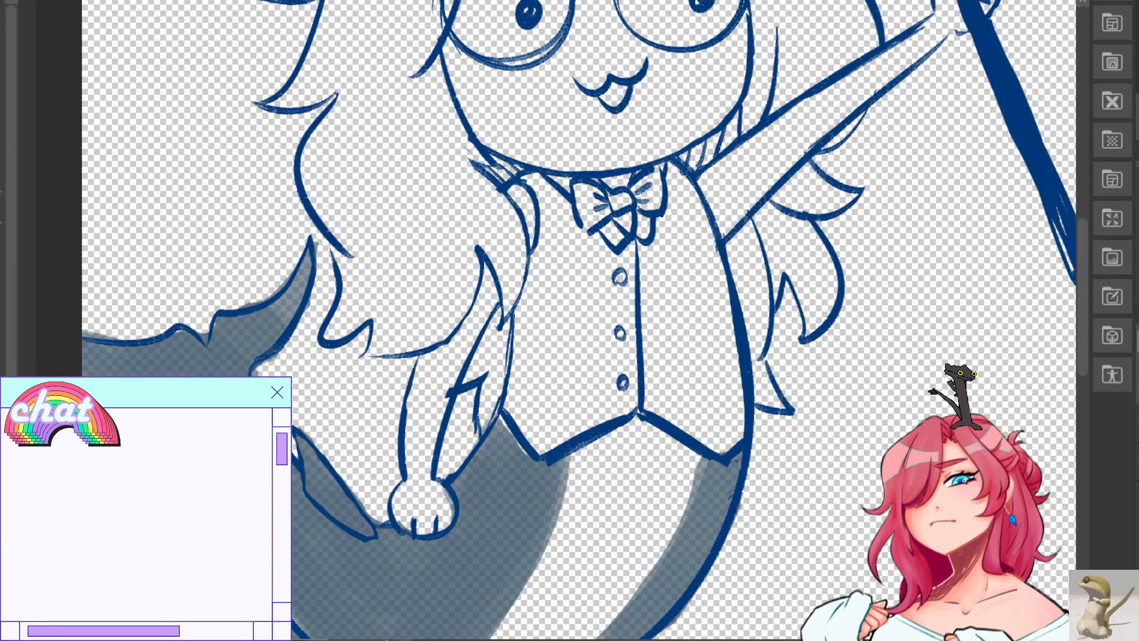
# Sketch a simple cuff band around the raised wrist, undoing rough attempts until the outline sits squarely across the arm.
pyautogui.hotkey('ctrl', '-')
pyautogui.hotkey('ctrl', '-')
pyautogui.hotkey('ctrl', '-')
pyautogui.moveTo(555, 296); pyautogui.dragTo(567, 380)
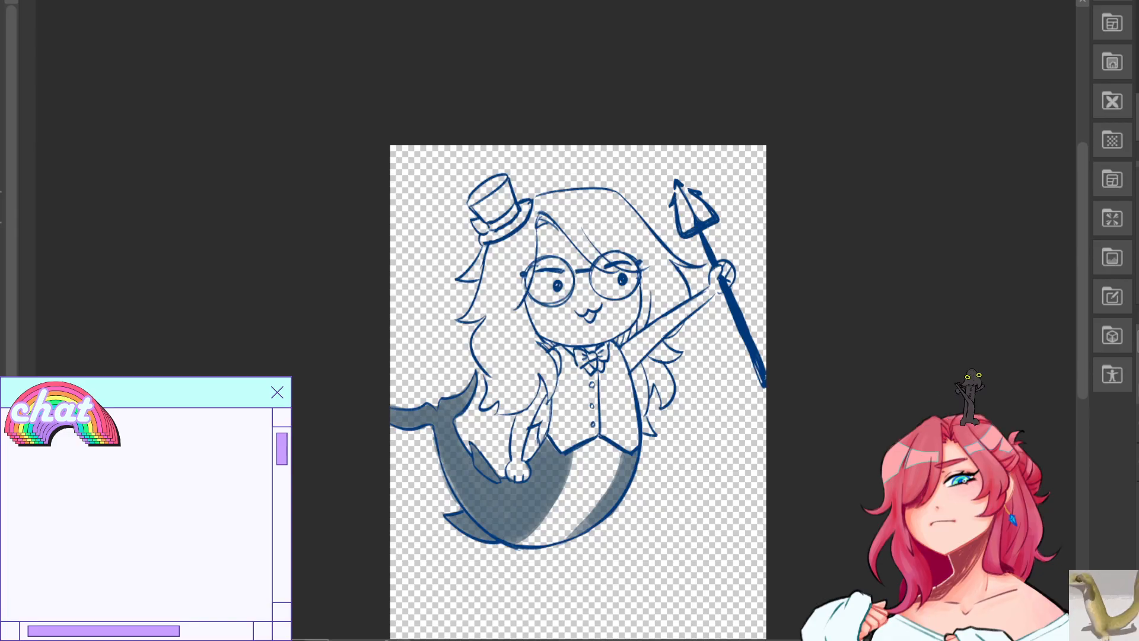
pyautogui.hotkey('ctrl', '+')
pyautogui.hotkey('ctrl', '+')
pyautogui.moveTo(581, 379); pyautogui.dragTo(533, 207)
pyautogui.moveTo(911, 193)
pyautogui.mouseDown()
pyautogui.moveTo(869, 290)
pyautogui.moveTo(863, 365)
pyautogui.mouseUp()
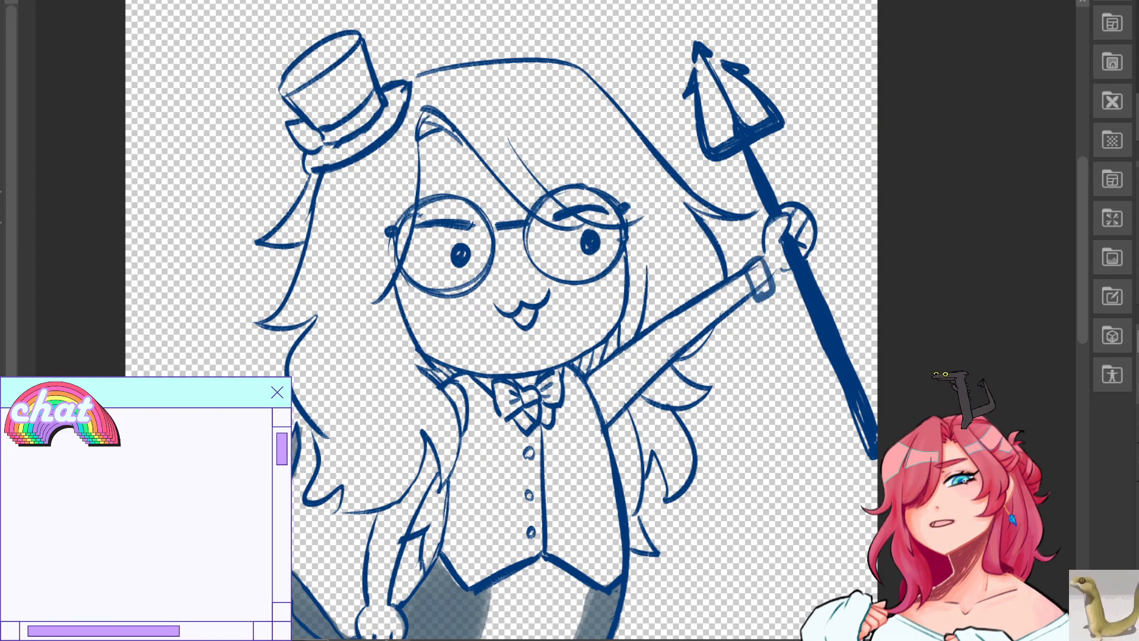
pyautogui.hotkey('ctrl', 'z')
pyautogui.moveTo(750, 270); pyautogui.dragTo(763, 295)
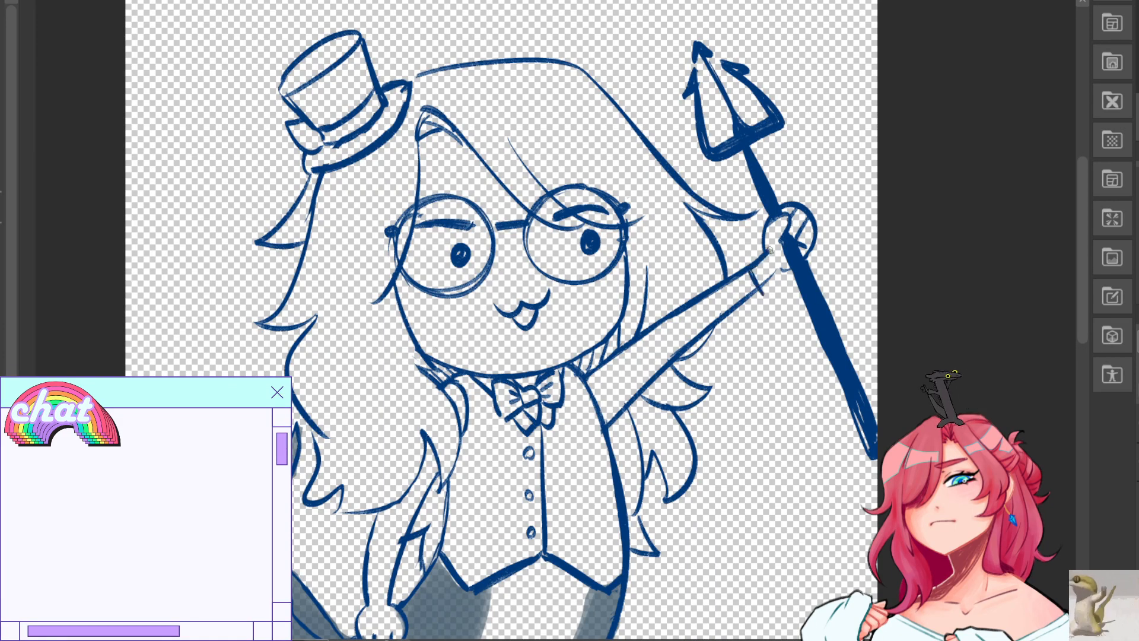
pyautogui.hotkey('ctrl', 'z')
pyautogui.hotkey('ctrl', 'z')
pyautogui.moveTo(768, 254)
pyautogui.mouseDown()
pyautogui.moveTo(776, 285)
pyautogui.moveTo(762, 280)
pyautogui.mouseUp()
pyautogui.press('e')
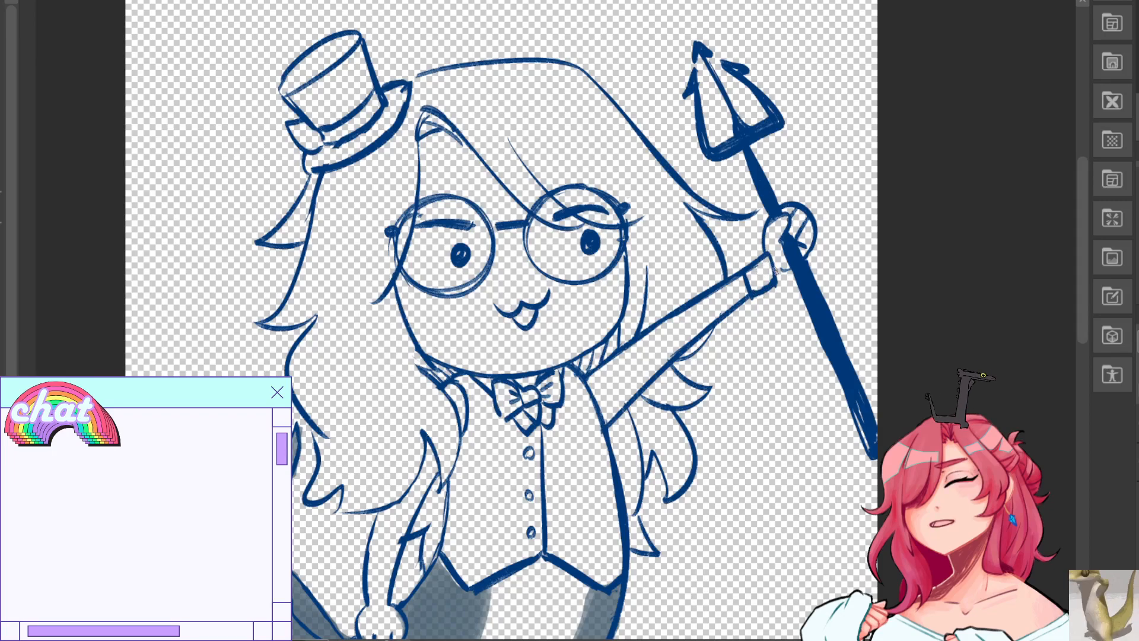
# Add a matching cuff band on the lowered wrist and remove the stripe lines from both cuffs.
pyautogui.moveTo(815, 336); pyautogui.dragTo(873, 212)
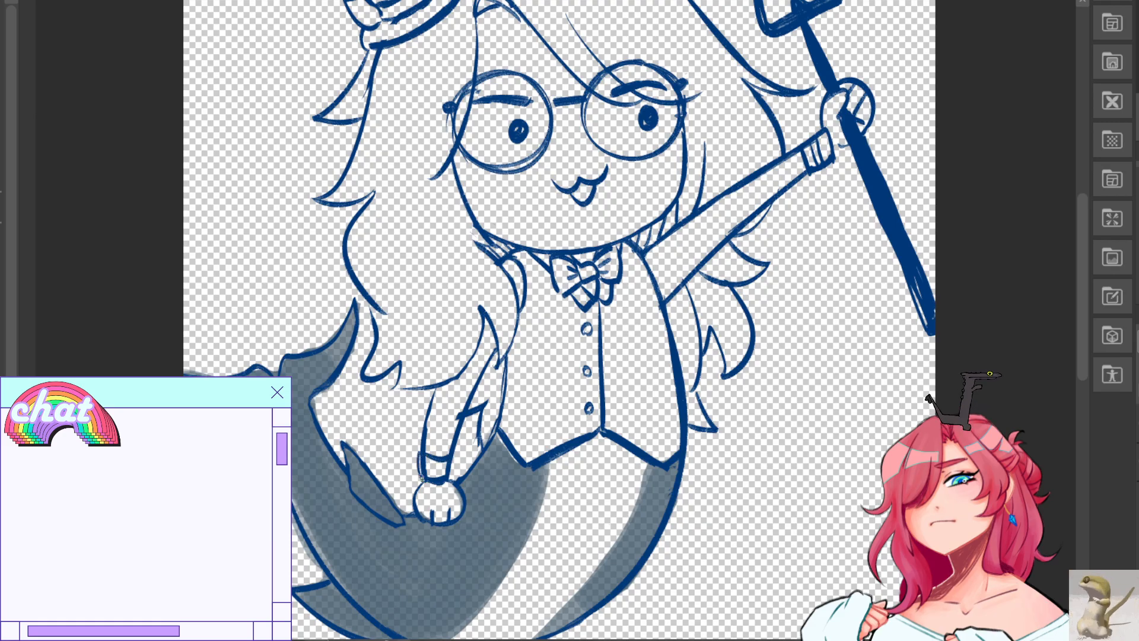
pyautogui.moveTo(424, 462)
pyautogui.mouseDown()
pyautogui.moveTo(440, 466)
pyautogui.moveTo(419, 457)
pyautogui.mouseUp()
pyautogui.press('p')
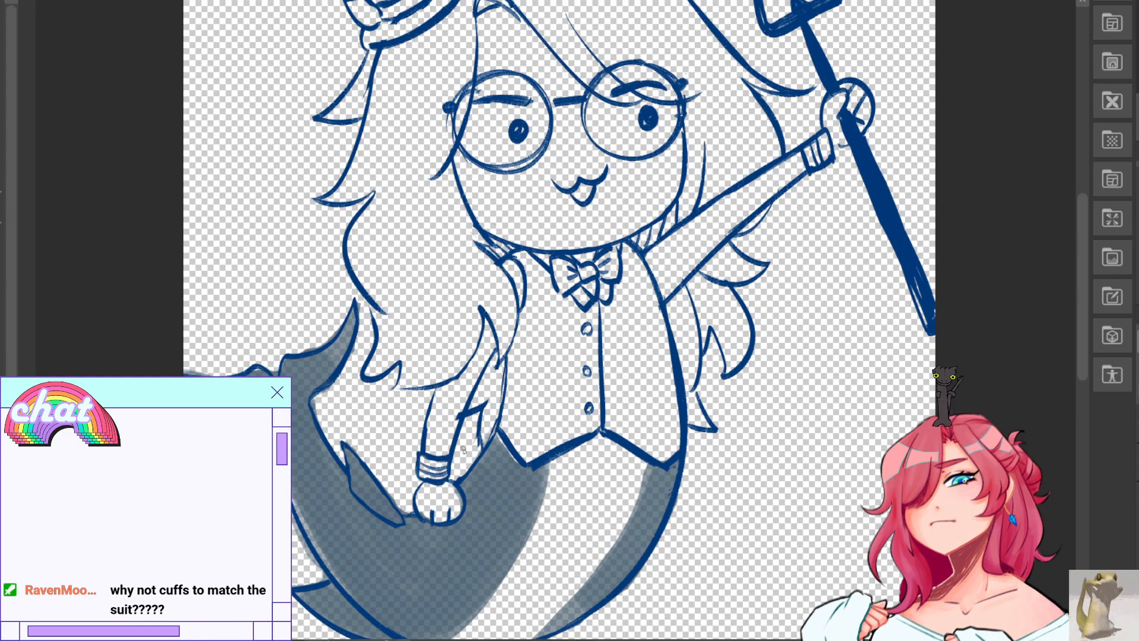
pyautogui.hotkey('ctrl', 'z')
pyautogui.hotkey('ctrl', 'z')
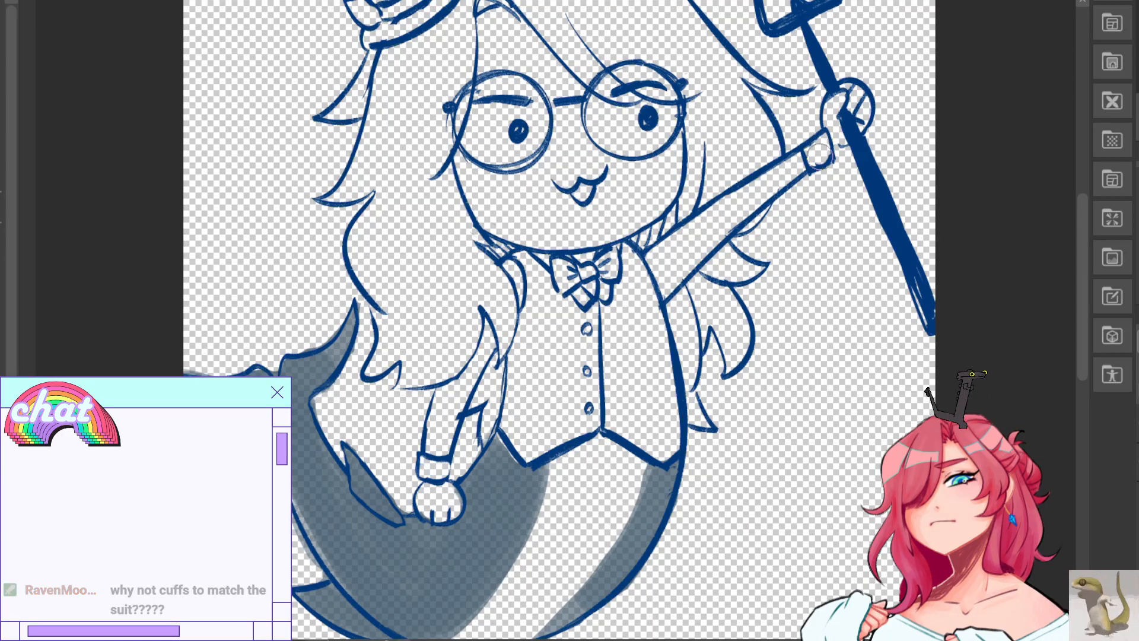
# Reshape both wrist cuffs with flared pointed corners and draw a small round button on each.
pyautogui.moveTo(818, 159); pyautogui.dragTo(811, 182)
pyautogui.moveTo(812, 180); pyautogui.dragTo(833, 160)
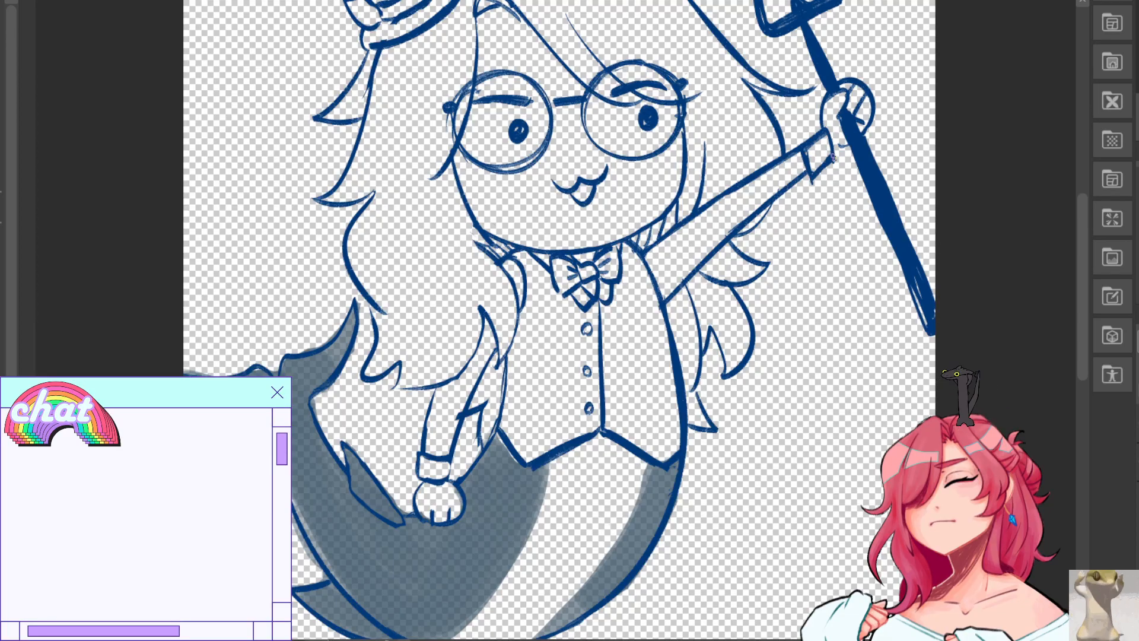
pyautogui.moveTo(419, 456)
pyautogui.mouseDown()
pyautogui.moveTo(417, 475)
pyautogui.moveTo(450, 462)
pyautogui.moveTo(412, 453)
pyautogui.moveTo(417, 474)
pyautogui.mouseUp()
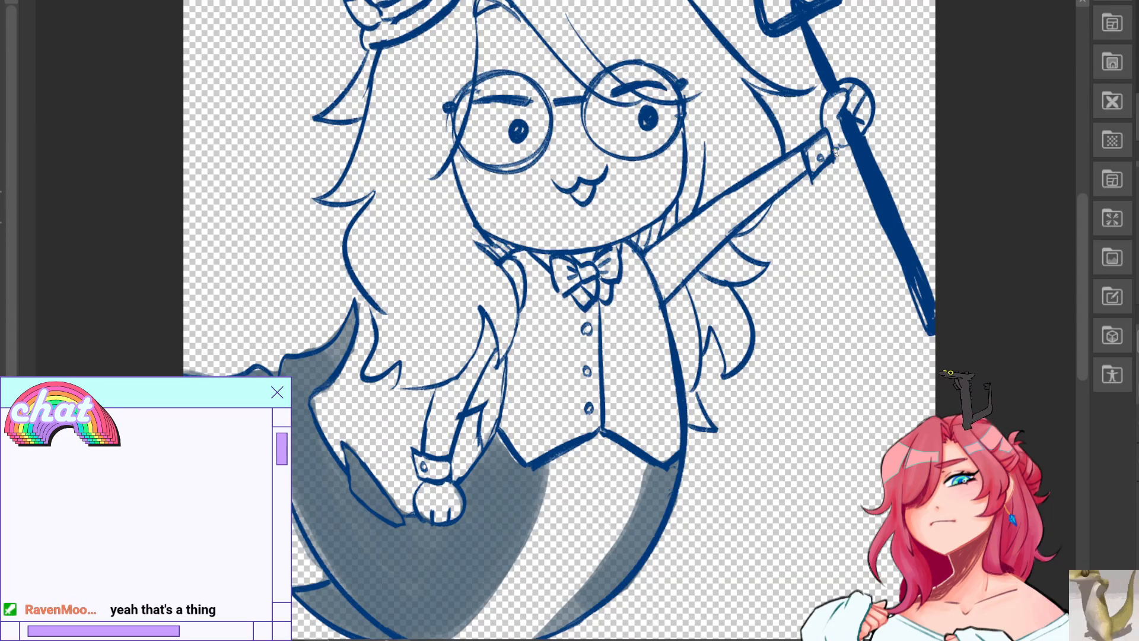
# Fill the top hat's crown and brim with translucent slate blue, leaving the band and bow unpainted, and erase the overspill.
pyautogui.moveTo(835, 153); pyautogui.dragTo(703, 284)
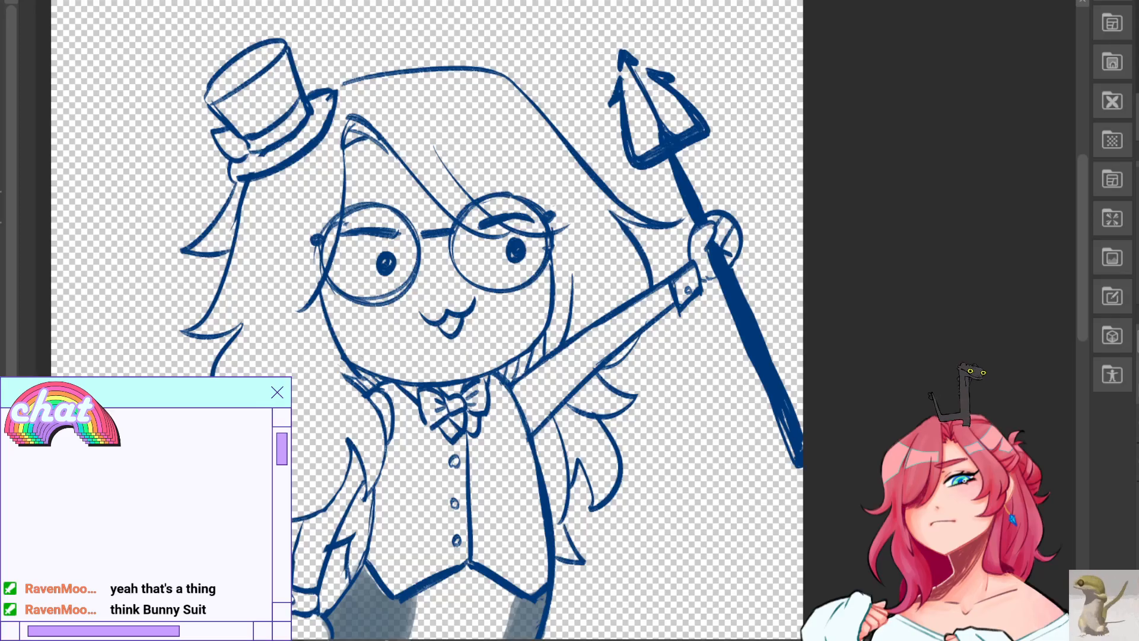
pyautogui.moveTo(615, 302); pyautogui.dragTo(615, 294)
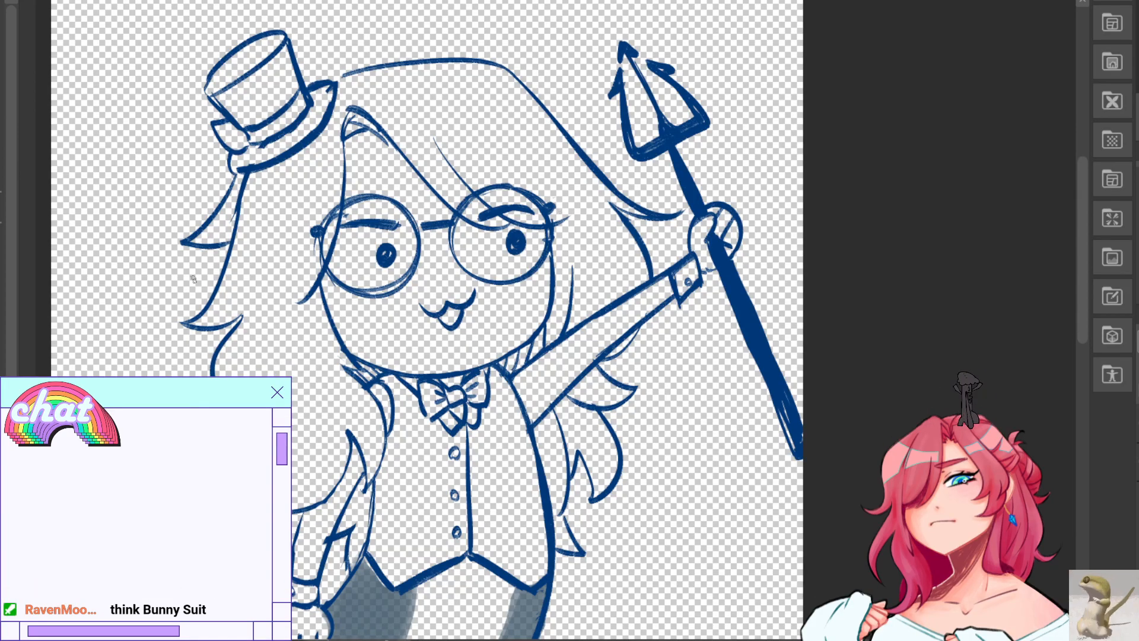
pyautogui.moveTo(225, 130)
pyautogui.mouseDown()
pyautogui.moveTo(222, 93)
pyautogui.moveTo(270, 83)
pyautogui.mouseUp()
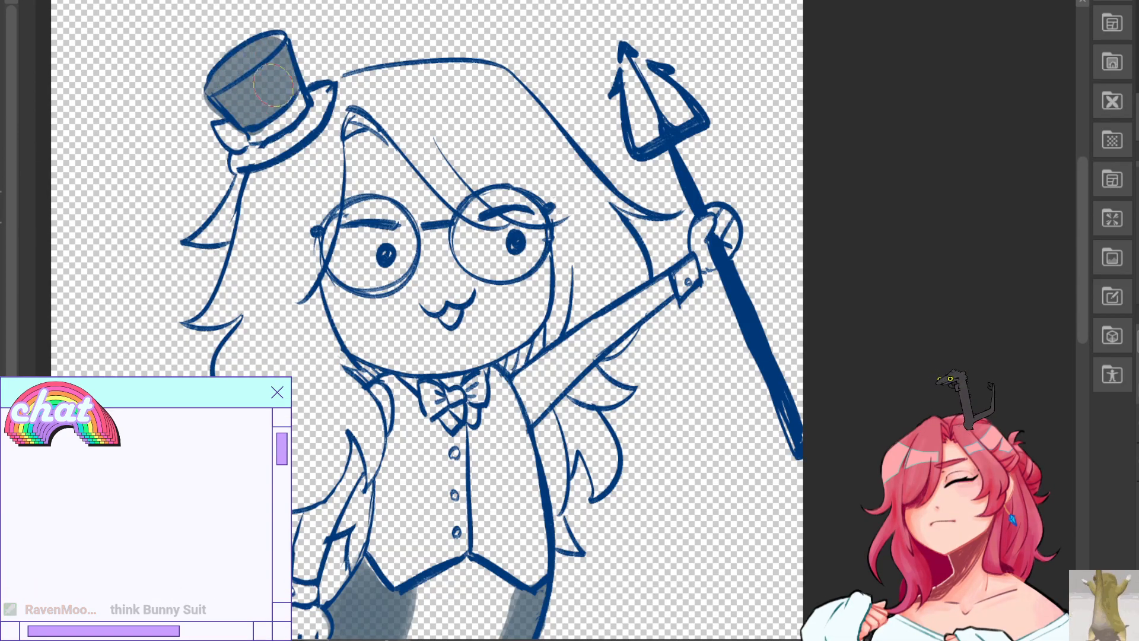
pyautogui.moveTo(237, 151)
pyautogui.mouseDown()
pyautogui.moveTo(338, 106)
pyautogui.moveTo(242, 153)
pyautogui.moveTo(279, 148)
pyautogui.moveTo(225, 77)
pyautogui.moveTo(285, 35)
pyautogui.mouseUp()
pyautogui.moveTo(233, 133)
pyautogui.mouseDown()
pyautogui.moveTo(270, 137)
pyautogui.moveTo(320, 77)
pyautogui.moveTo(352, 107)
pyautogui.moveTo(270, 175)
pyautogui.moveTo(234, 178)
pyautogui.mouseUp()
pyautogui.moveTo(304, 26); pyautogui.dragTo(322, 67)
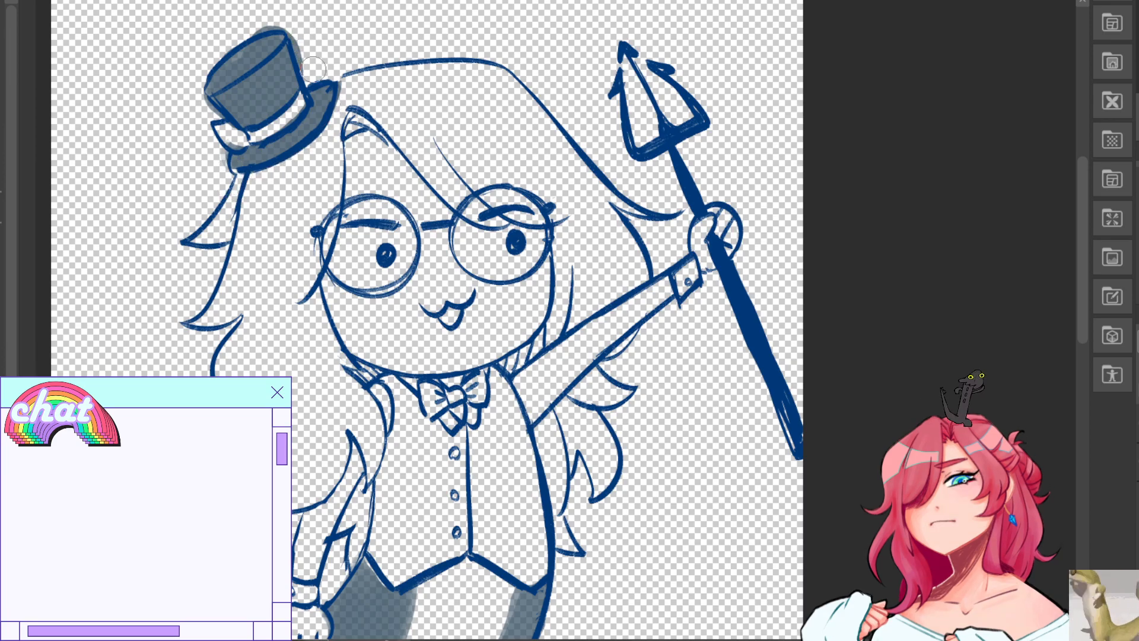
pyautogui.moveTo(292, 21); pyautogui.dragTo(264, 15)
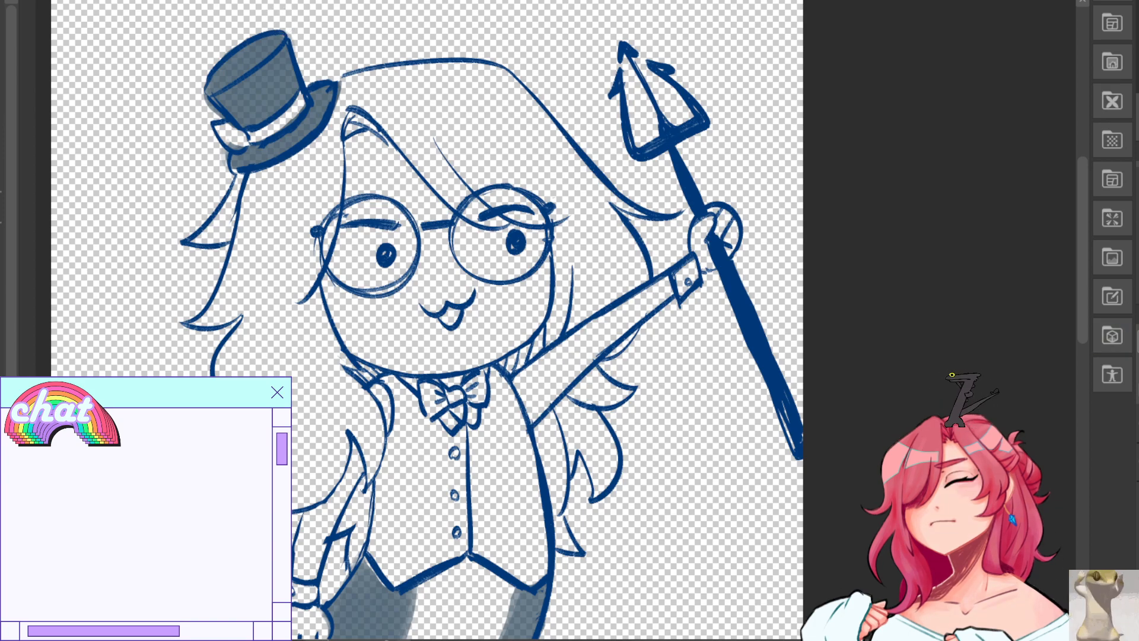
# Enlarge the brush and recolour the line art black across the whole figure, from the hat down to the tail.
pyautogui.moveTo(445, 403); pyautogui.dragTo(544, 230)
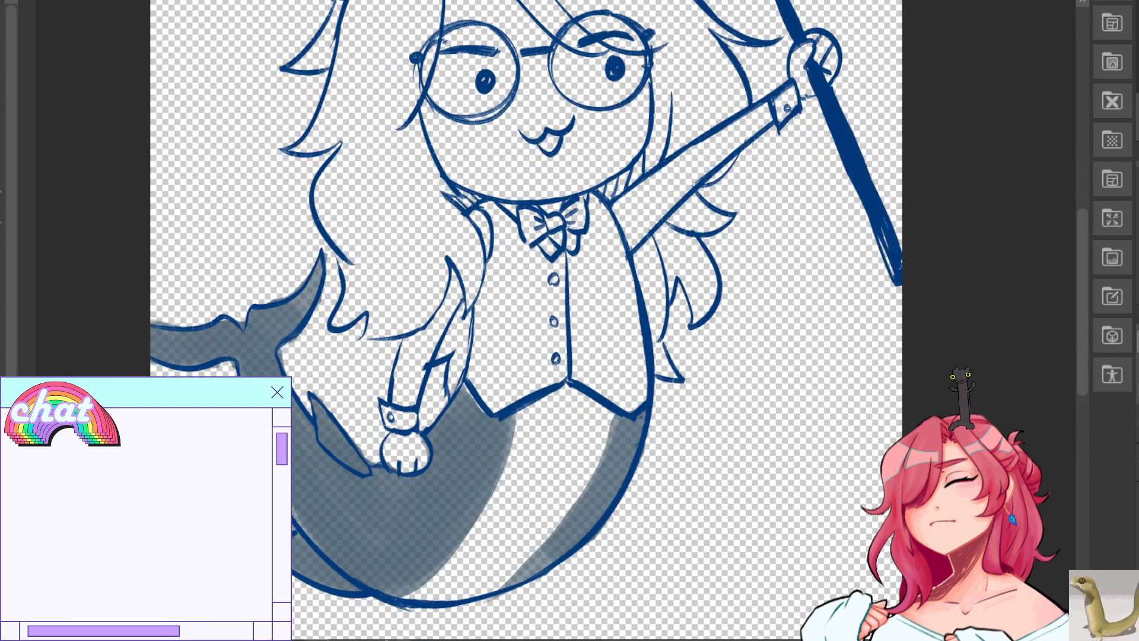
pyautogui.moveTo(1007, 224)
pyautogui.mouseDown()
pyautogui.moveTo(1008, 288)
pyautogui.moveTo(991, 207)
pyautogui.mouseUp()
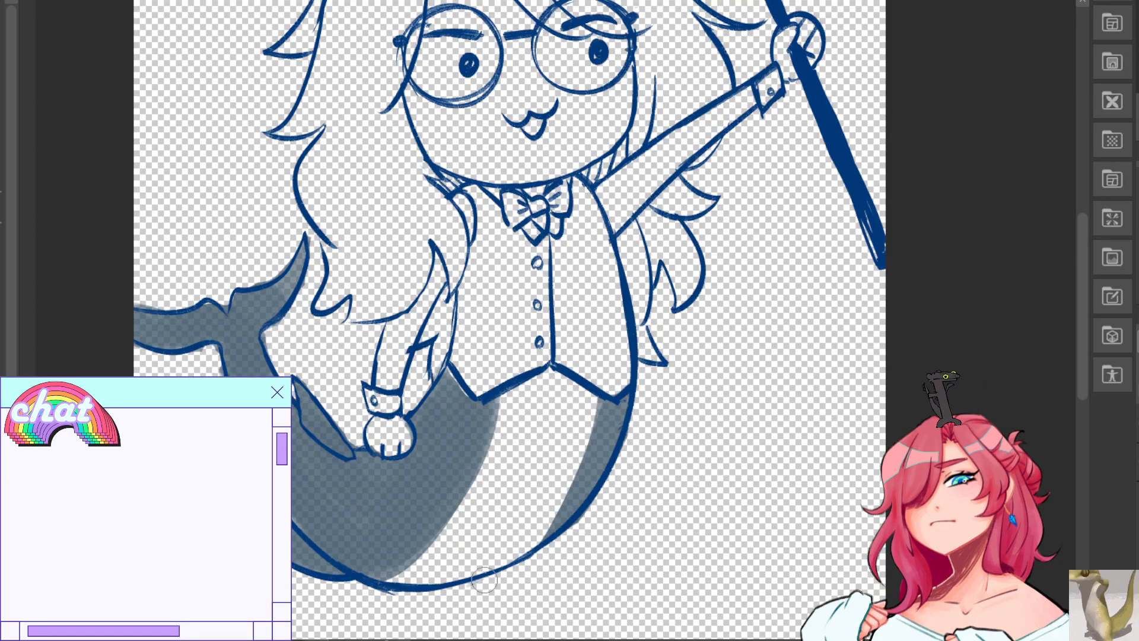
pyautogui.moveTo(533, 238); pyautogui.dragTo(542, 410)
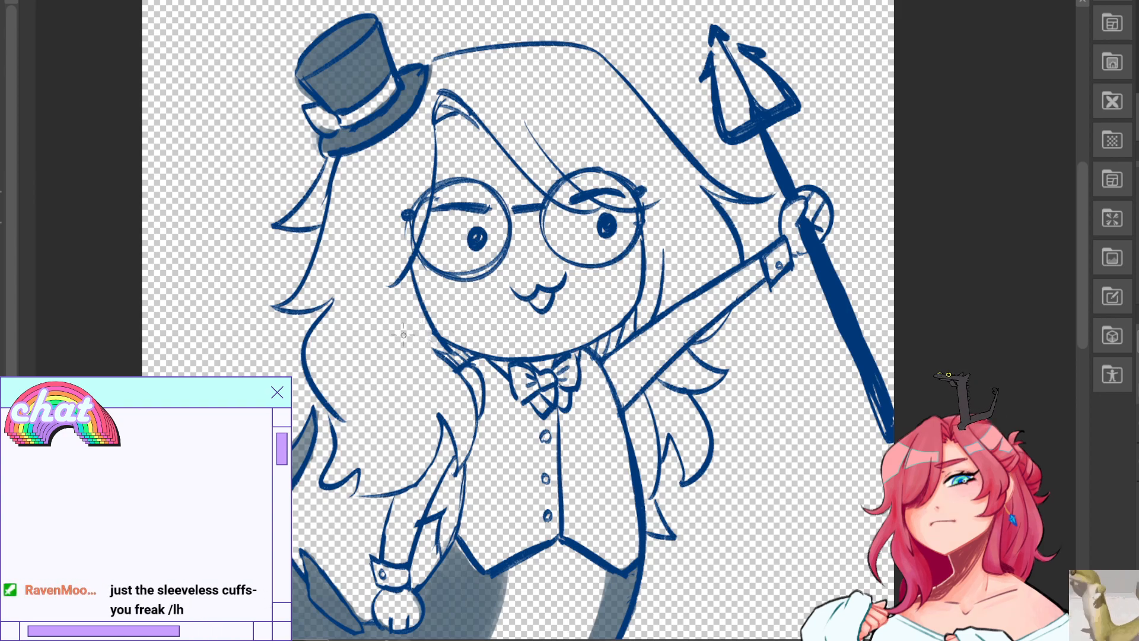
pyautogui.press(']')
pyautogui.press(']')
pyautogui.press(']')
pyautogui.press(']')
pyautogui.press(']')
pyautogui.moveTo(374, 58)
pyautogui.mouseDown()
pyautogui.moveTo(419, 95)
pyautogui.moveTo(301, 431)
pyautogui.moveTo(225, 384)
pyautogui.moveTo(453, 555)
pyautogui.moveTo(478, 396)
pyautogui.moveTo(728, 41)
pyautogui.moveTo(765, 308)
pyautogui.moveTo(849, 451)
pyautogui.moveTo(552, 540)
pyautogui.moveTo(468, 453)
pyautogui.moveTo(409, 593)
pyautogui.moveTo(456, 461)
pyautogui.moveTo(614, 329)
pyautogui.mouseUp()
pyautogui.moveTo(766, 427)
pyautogui.mouseDown()
pyautogui.moveTo(597, 450)
pyautogui.moveTo(590, 496)
pyautogui.mouseUp()
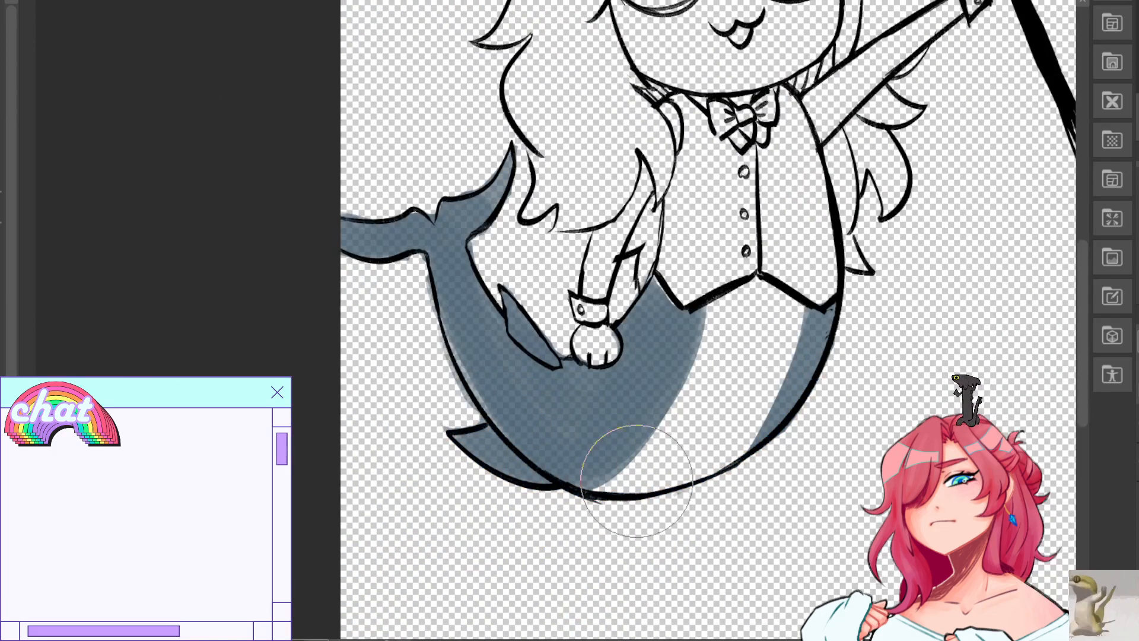
# Paint the hair translucent brown around the face, down to the lowered arm and behind the raised arm.
pyautogui.moveTo(877, 202)
pyautogui.mouseDown()
pyautogui.moveTo(705, 311)
pyautogui.moveTo(571, 427)
pyautogui.moveTo(621, 442)
pyautogui.mouseUp()
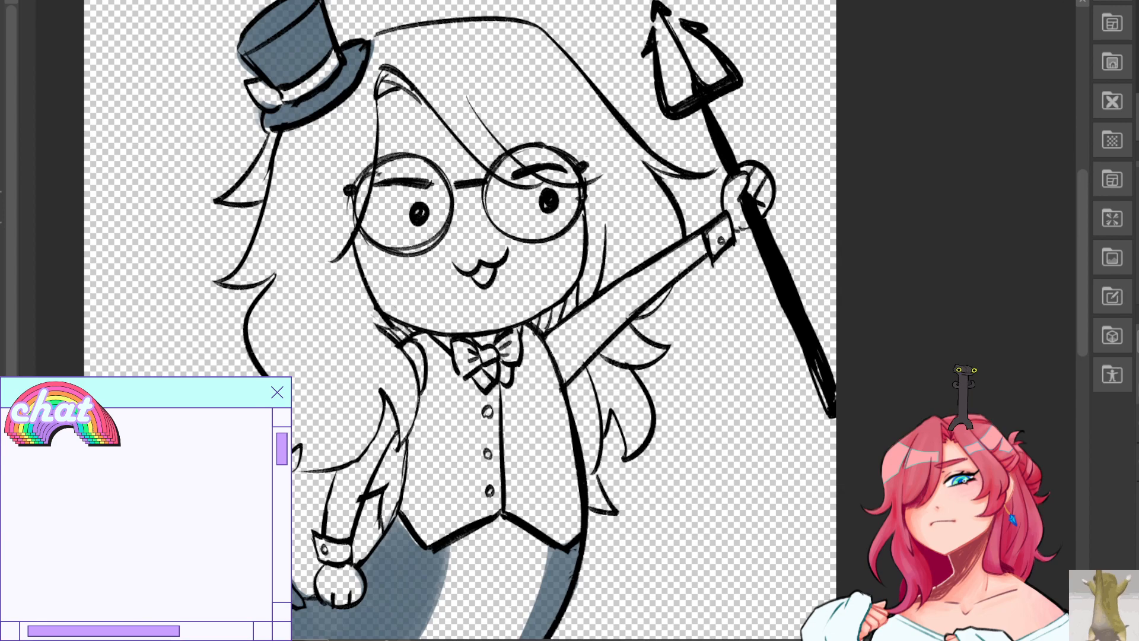
pyautogui.moveTo(351, 203)
pyautogui.mouseDown()
pyautogui.moveTo(282, 238)
pyautogui.moveTo(326, 143)
pyautogui.moveTo(331, 215)
pyautogui.moveTo(354, 149)
pyautogui.moveTo(321, 147)
pyautogui.moveTo(283, 227)
pyautogui.moveTo(295, 211)
pyautogui.moveTo(286, 250)
pyautogui.moveTo(306, 210)
pyautogui.moveTo(300, 163)
pyautogui.moveTo(312, 410)
pyautogui.moveTo(311, 283)
pyautogui.moveTo(372, 375)
pyautogui.moveTo(374, 337)
pyautogui.moveTo(405, 376)
pyautogui.moveTo(357, 357)
pyautogui.moveTo(324, 429)
pyautogui.moveTo(281, 290)
pyautogui.moveTo(372, 398)
pyautogui.moveTo(358, 342)
pyautogui.moveTo(423, 345)
pyautogui.moveTo(389, 334)
pyautogui.moveTo(392, 474)
pyautogui.mouseUp()
pyautogui.moveTo(599, 403)
pyautogui.mouseDown()
pyautogui.moveTo(617, 415)
pyautogui.moveTo(594, 475)
pyautogui.moveTo(628, 437)
pyautogui.moveTo(573, 285)
pyautogui.moveTo(599, 160)
pyautogui.moveTo(635, 190)
pyautogui.moveTo(566, 201)
pyautogui.mouseUp()
pyautogui.moveTo(495, 135)
pyautogui.mouseDown()
pyautogui.moveTo(362, 126)
pyautogui.moveTo(314, 139)
pyautogui.moveTo(389, 50)
pyautogui.moveTo(504, 153)
pyautogui.moveTo(491, 135)
pyautogui.moveTo(572, 127)
pyautogui.moveTo(558, 99)
pyautogui.moveTo(496, 70)
pyautogui.moveTo(503, 122)
pyautogui.moveTo(475, 44)
pyautogui.moveTo(563, 74)
pyautogui.moveTo(477, 39)
pyautogui.moveTo(447, 37)
pyautogui.moveTo(520, 62)
pyautogui.moveTo(584, 110)
pyautogui.moveTo(560, 104)
pyautogui.moveTo(597, 181)
pyautogui.moveTo(400, 83)
pyautogui.mouseUp()
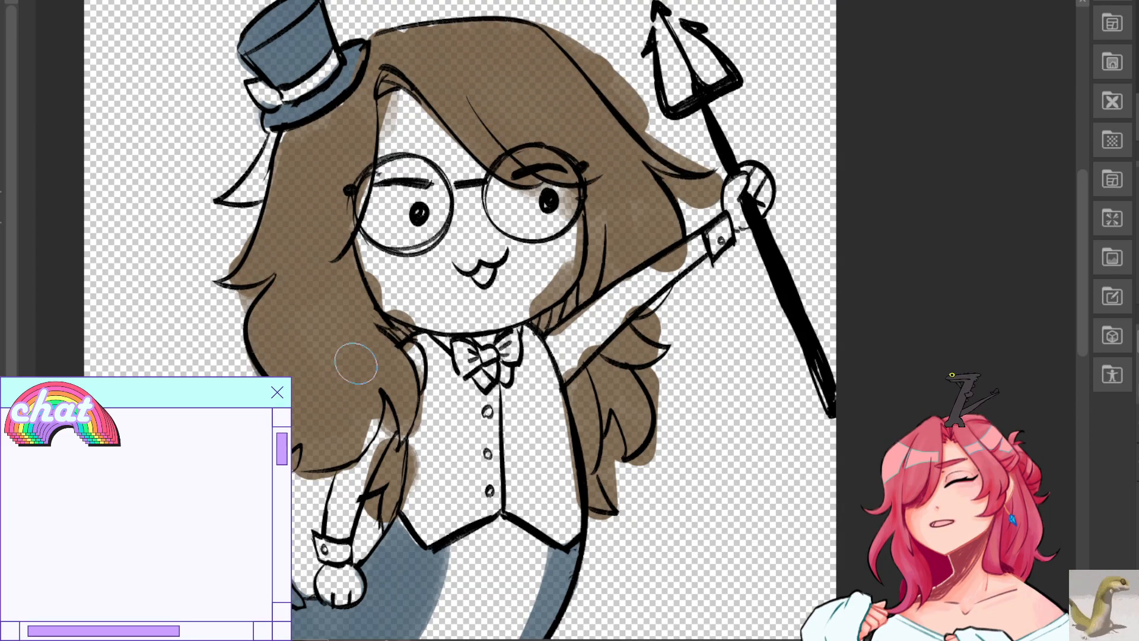
pyautogui.moveTo(647, 356)
pyautogui.mouseDown()
pyautogui.moveTo(658, 284)
pyautogui.moveTo(620, 287)
pyautogui.moveTo(543, 356)
pyautogui.moveTo(662, 275)
pyautogui.mouseUp()
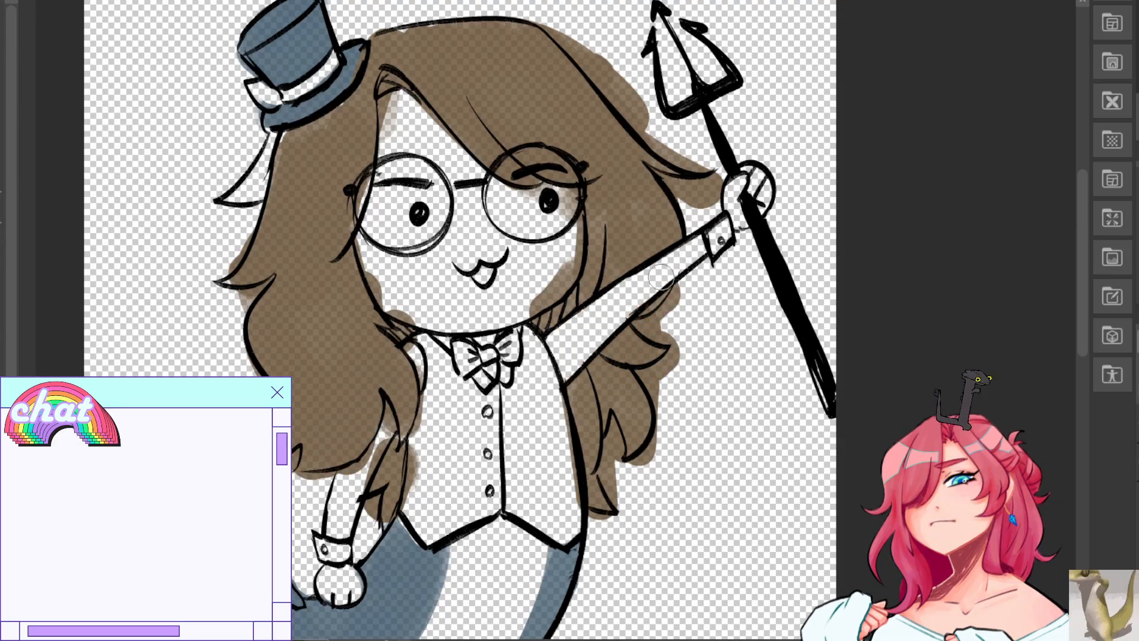
# Erase the brown overspill from the face, neck, raised arm and lowered arm.
pyautogui.moveTo(549, 368)
pyautogui.mouseDown()
pyautogui.moveTo(577, 234)
pyautogui.moveTo(570, 264)
pyautogui.moveTo(525, 304)
pyautogui.mouseUp()
pyautogui.moveTo(552, 201); pyautogui.dragTo(563, 217)
pyautogui.moveTo(403, 139)
pyautogui.mouseDown()
pyautogui.moveTo(395, 103)
pyautogui.moveTo(397, 134)
pyautogui.mouseUp()
pyautogui.moveTo(399, 293); pyautogui.dragTo(414, 313)
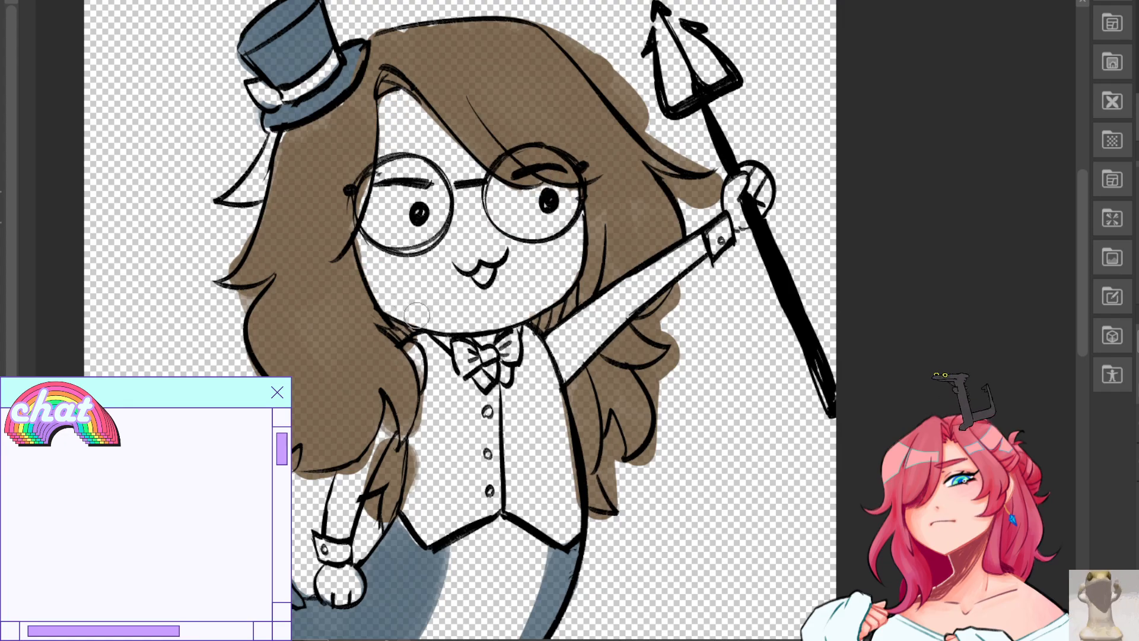
pyautogui.moveTo(389, 420); pyautogui.dragTo(347, 481)
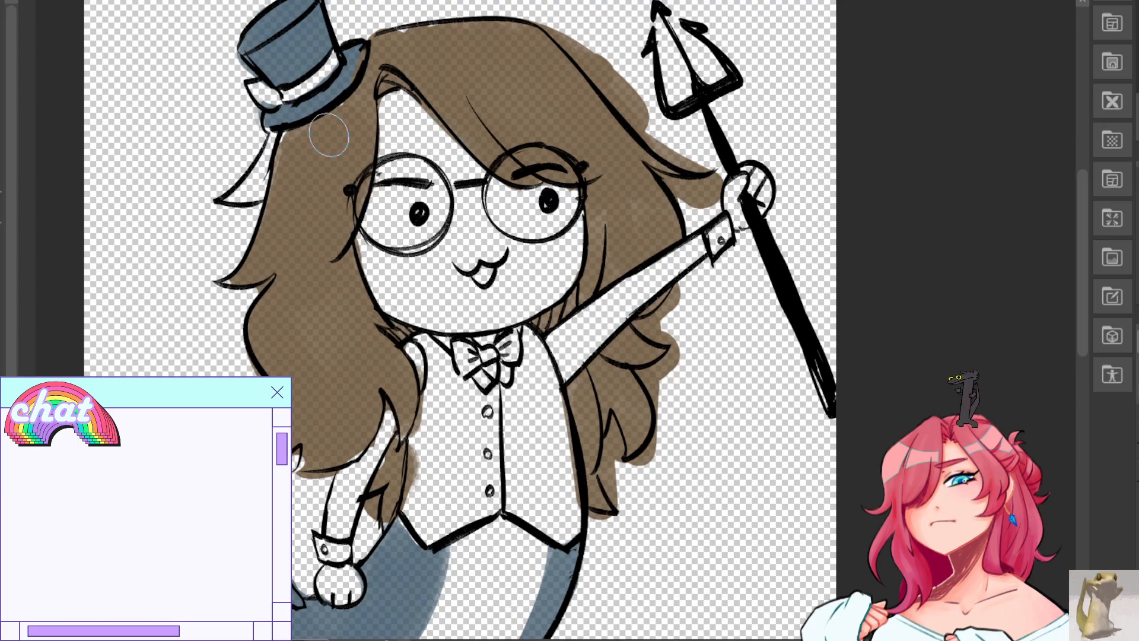
# Erase the brown overspill outside the hair outline on the raised-arm side, around the lower strands and along the vest edge.
pyautogui.moveTo(574, 44)
pyautogui.mouseDown()
pyautogui.moveTo(629, 104)
pyautogui.moveTo(564, 43)
pyautogui.moveTo(679, 150)
pyautogui.moveTo(551, 29)
pyautogui.mouseUp()
pyautogui.hotkey('ctrl', 'z')
pyautogui.moveTo(627, 98)
pyautogui.mouseDown()
pyautogui.moveTo(697, 156)
pyautogui.moveTo(664, 144)
pyautogui.mouseUp()
pyautogui.moveTo(711, 193); pyautogui.dragTo(734, 196)
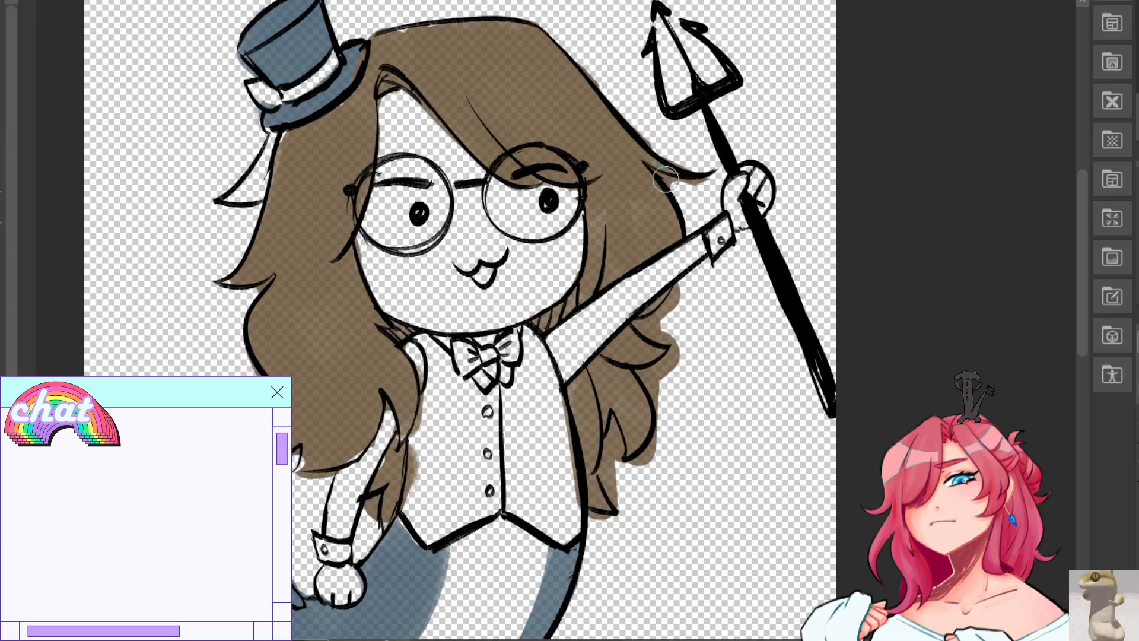
pyautogui.moveTo(703, 306)
pyautogui.mouseDown()
pyautogui.moveTo(671, 296)
pyautogui.moveTo(638, 332)
pyautogui.moveTo(667, 380)
pyautogui.moveTo(679, 366)
pyautogui.mouseUp()
pyautogui.moveTo(672, 440)
pyautogui.mouseDown()
pyautogui.moveTo(602, 497)
pyautogui.moveTo(613, 435)
pyautogui.moveTo(626, 500)
pyautogui.mouseUp()
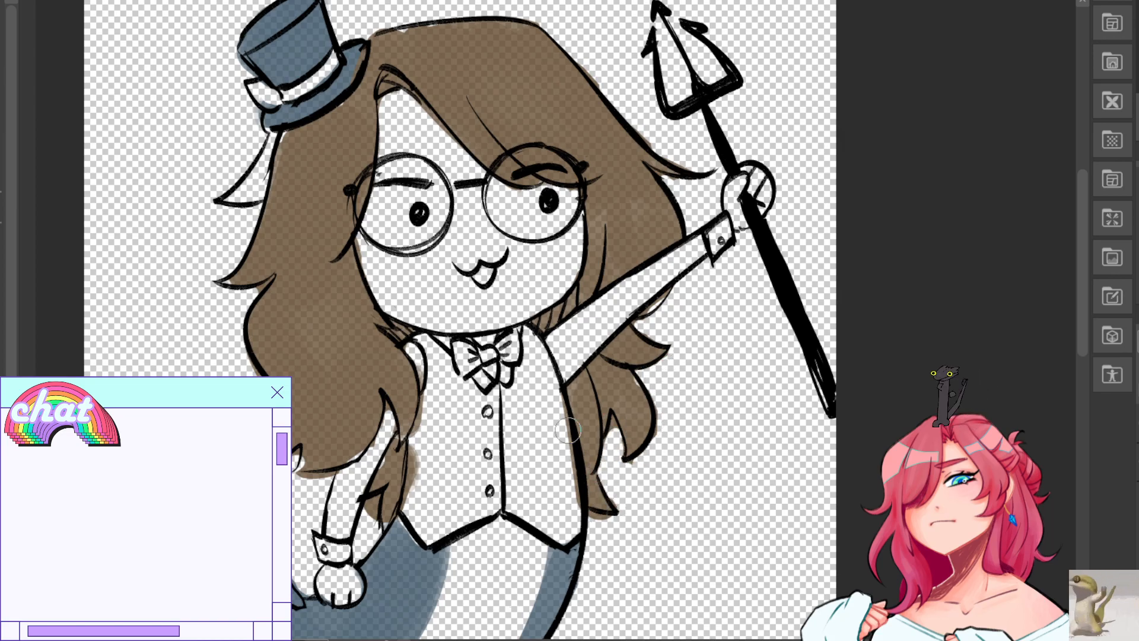
pyautogui.moveTo(433, 397); pyautogui.dragTo(415, 477)
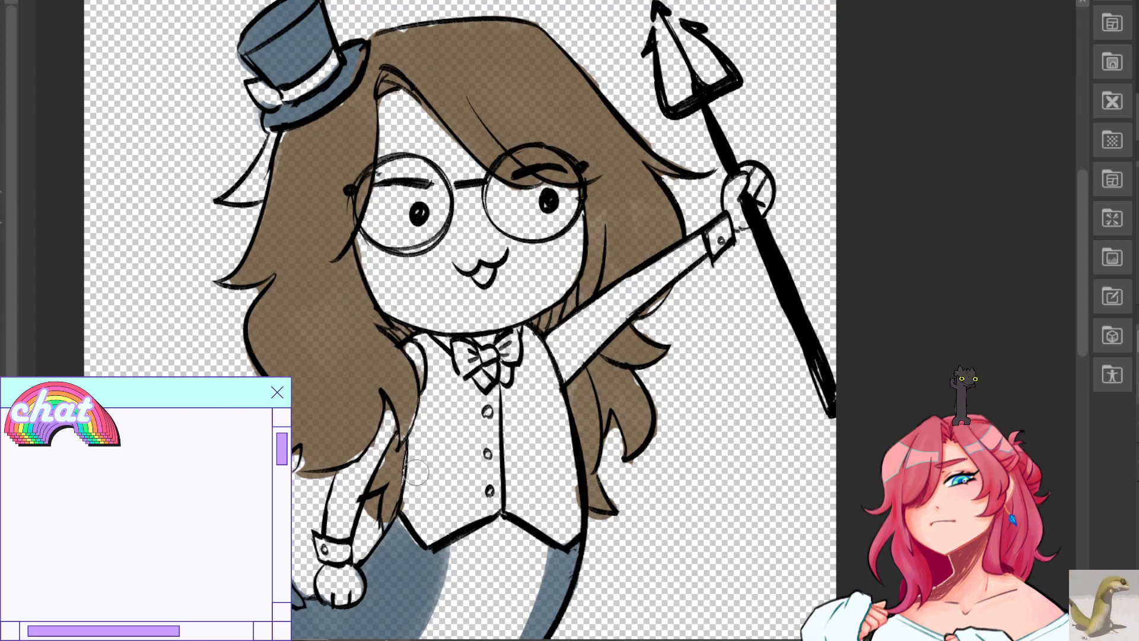
pyautogui.moveTo(365, 516); pyautogui.dragTo(415, 504)
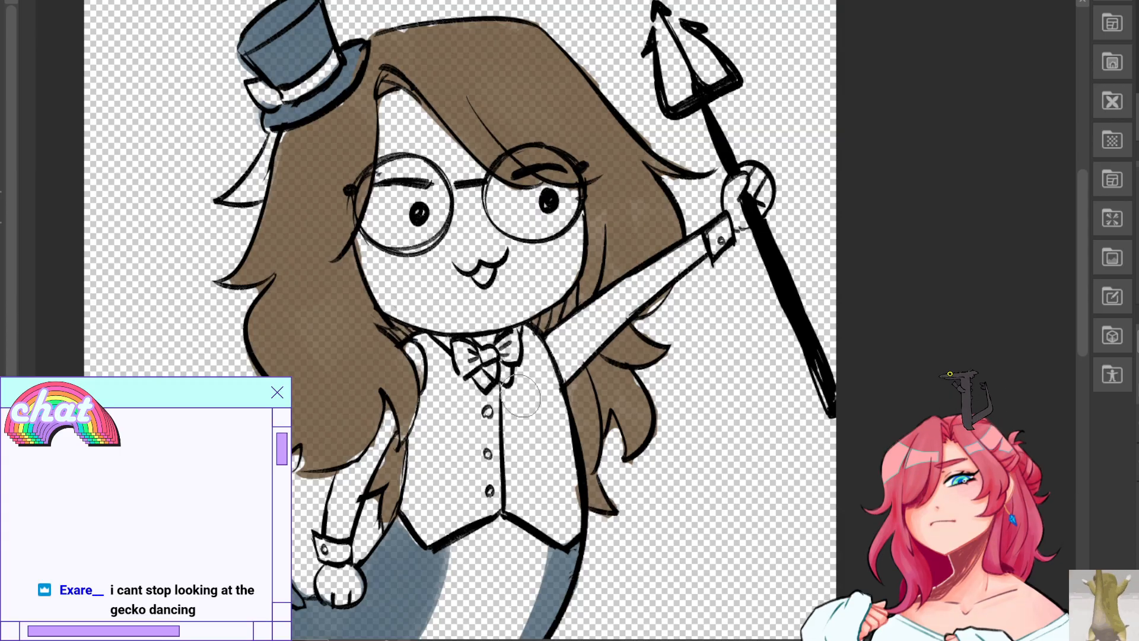
# Paint translucent purple along the inner hair beside the face, behind the neck and on the lower strands on both sides.
pyautogui.moveTo(379, 266)
pyautogui.mouseDown()
pyautogui.moveTo(403, 368)
pyautogui.moveTo(394, 522)
pyautogui.moveTo(332, 448)
pyautogui.mouseUp()
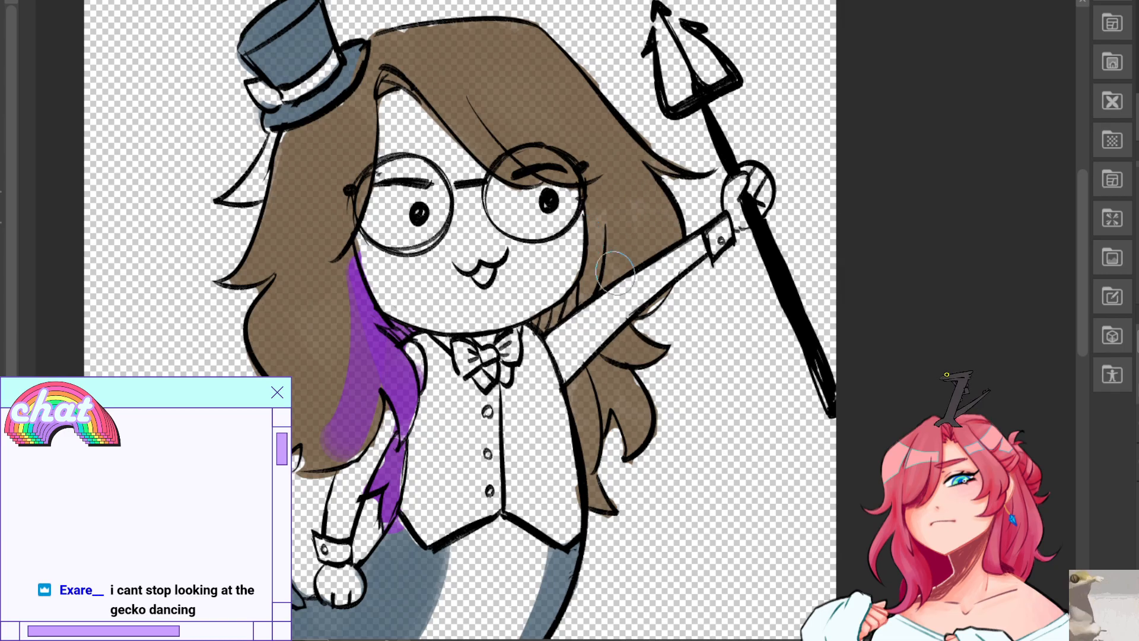
pyautogui.moveTo(567, 339)
pyautogui.mouseDown()
pyautogui.moveTo(549, 311)
pyautogui.moveTo(559, 310)
pyautogui.mouseUp()
pyautogui.moveTo(574, 388); pyautogui.dragTo(592, 492)
pyautogui.moveTo(590, 374); pyautogui.dragTo(620, 442)
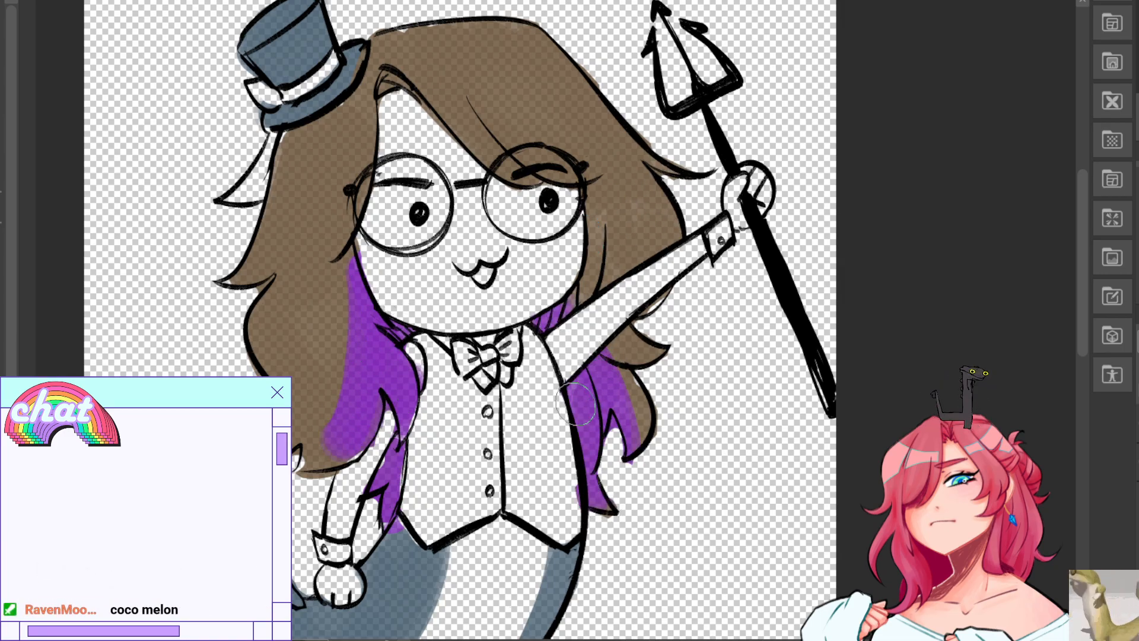
pyautogui.moveTo(363, 433); pyautogui.dragTo(314, 456)
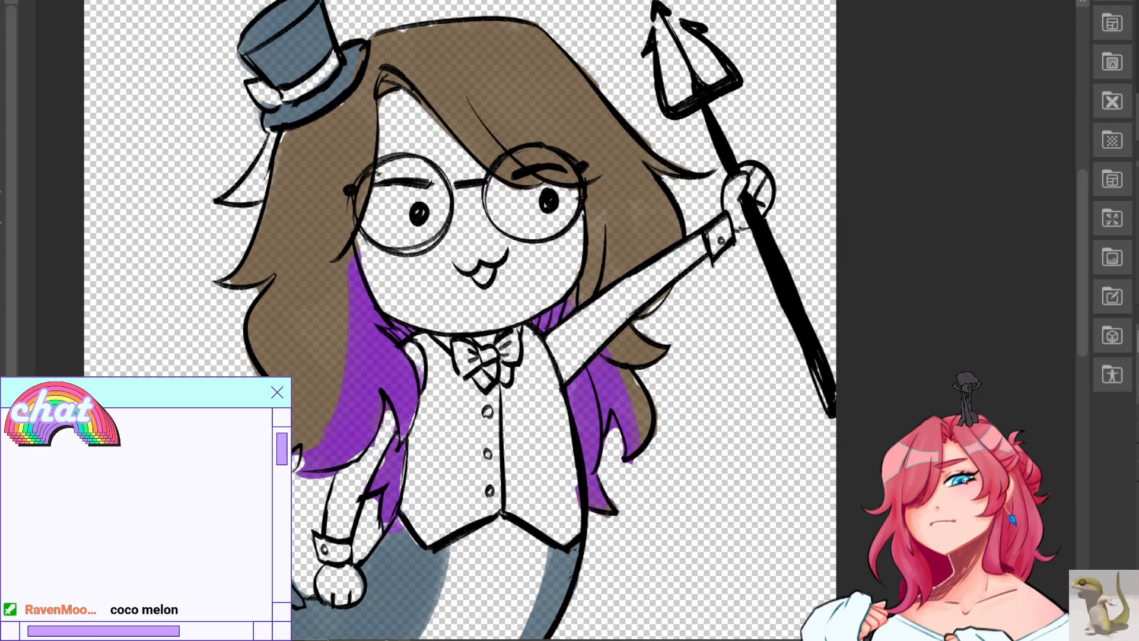
# Soften the purple into the brown hair, keeping a narrow purple edge beside the face and purple on the lower tips.
pyautogui.moveTo(332, 268); pyautogui.dragTo(333, 392)
pyautogui.moveTo(384, 347)
pyautogui.mouseDown()
pyautogui.moveTo(396, 428)
pyautogui.moveTo(343, 308)
pyautogui.moveTo(366, 449)
pyautogui.mouseUp()
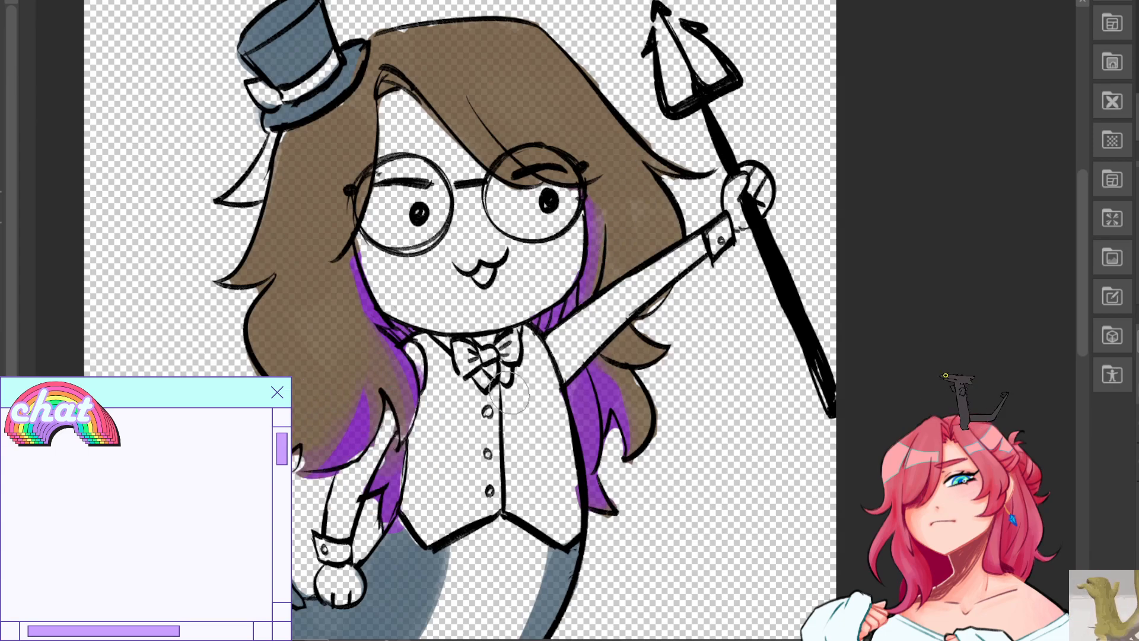
pyautogui.moveTo(501, 386); pyautogui.dragTo(576, 361)
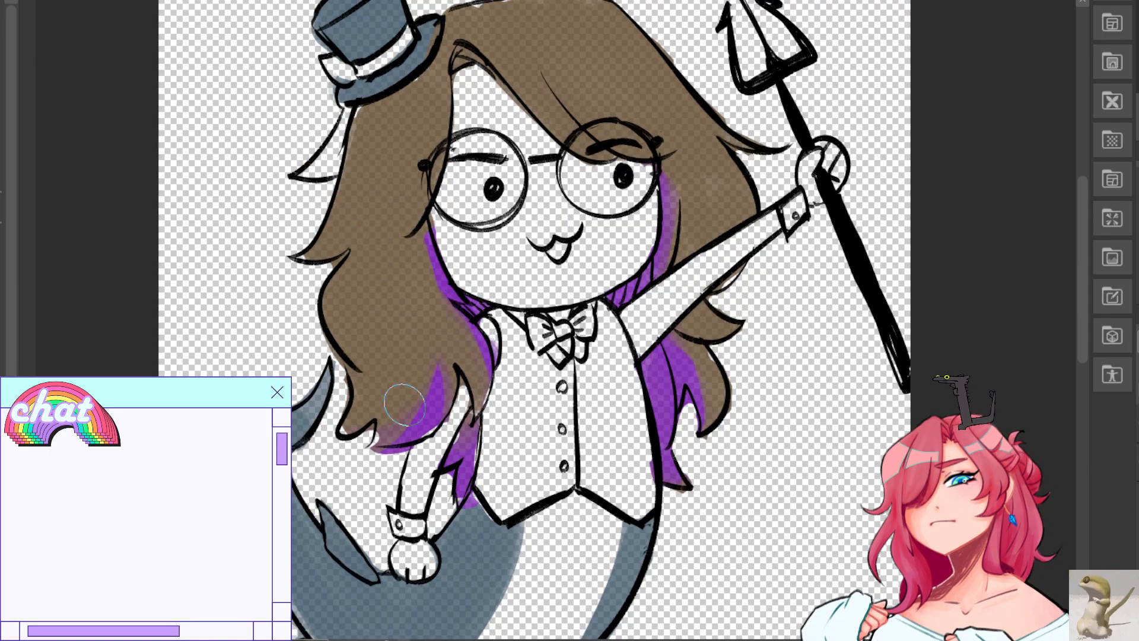
# Touch up the brown hair beside the raised arm and erase the brown spill from the arm.
pyautogui.moveTo(693, 252); pyautogui.dragTo(687, 275)
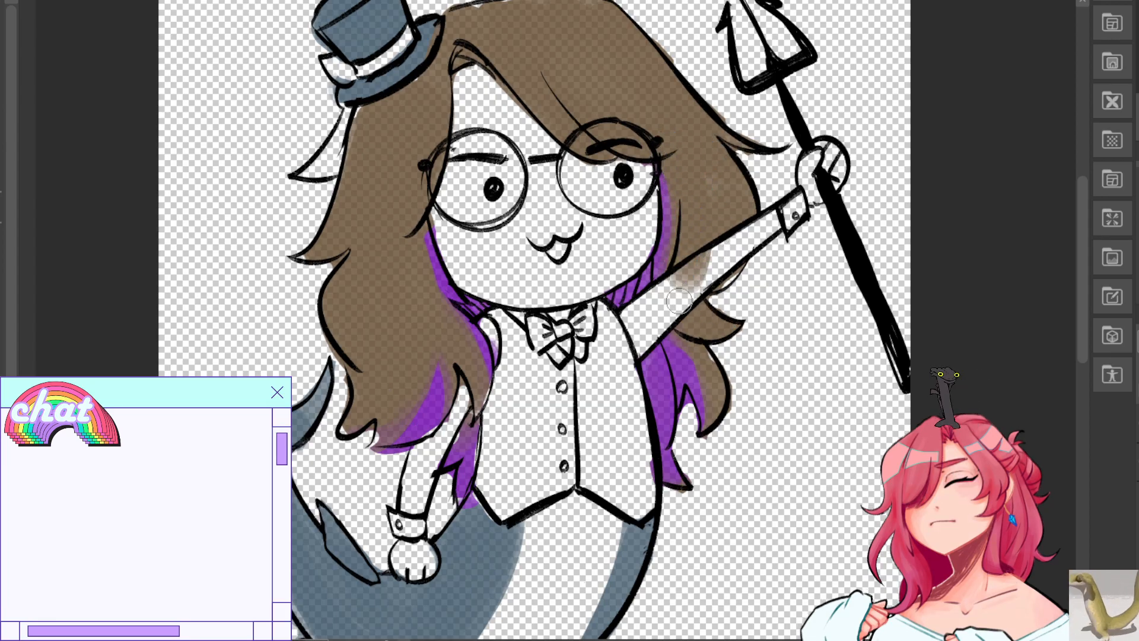
pyautogui.hotkey('ctrl', 'z')
pyautogui.click(720, 271)
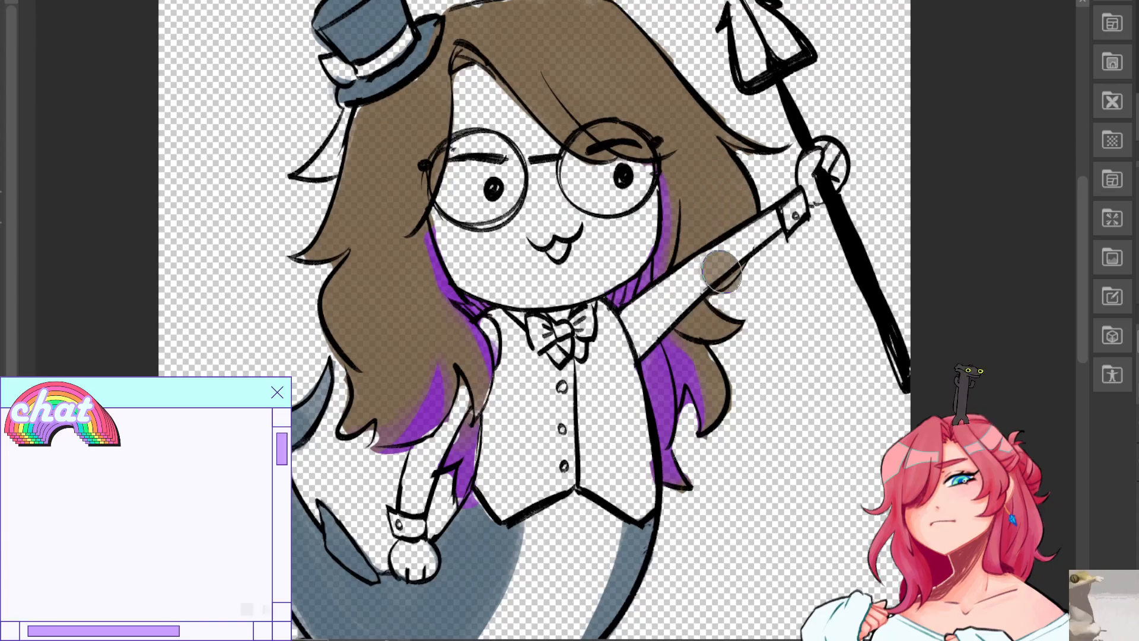
pyautogui.press('e')
pyautogui.moveTo(721, 262); pyautogui.dragTo(695, 280)
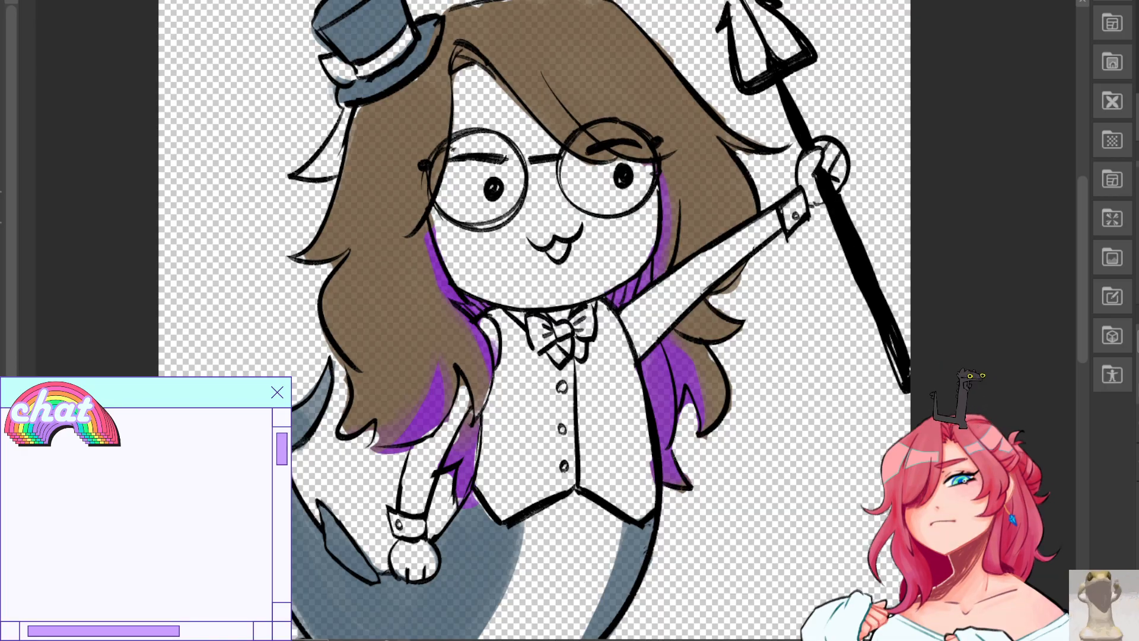
# Paint the face, both arms, both hands and the exposed shoulder in a translucent peach skin tone.
pyautogui.moveTo(534, 237)
pyautogui.mouseDown()
pyautogui.moveTo(493, 329)
pyautogui.moveTo(509, 369)
pyautogui.moveTo(551, 261)
pyautogui.moveTo(475, 311)
pyautogui.moveTo(500, 312)
pyautogui.mouseUp()
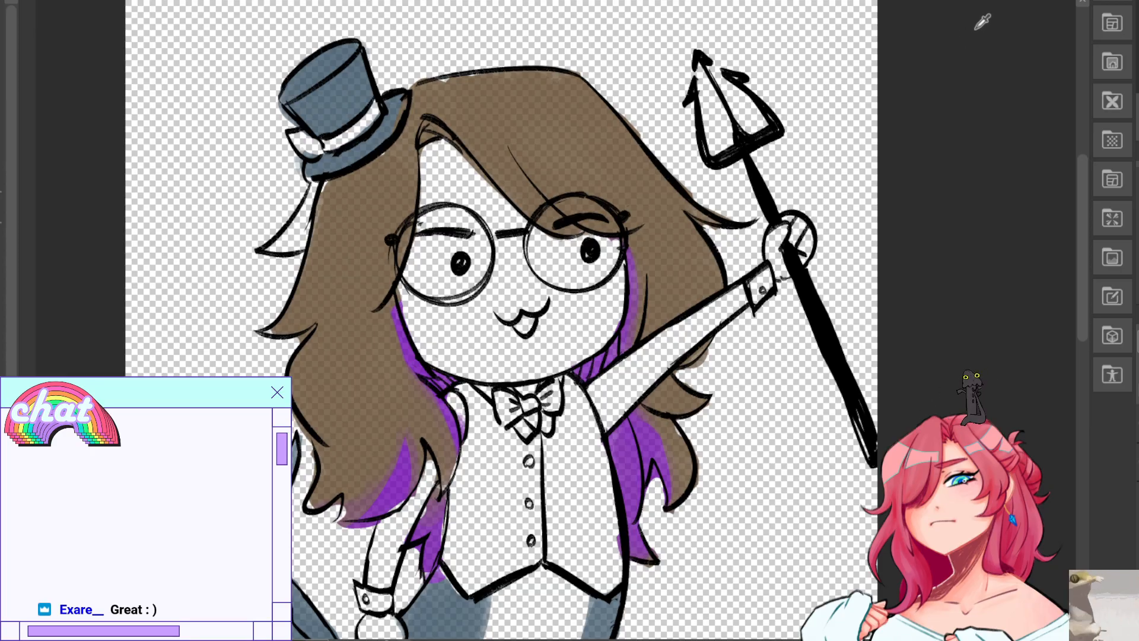
pyautogui.moveTo(436, 284)
pyautogui.mouseDown()
pyautogui.moveTo(437, 169)
pyautogui.moveTo(476, 182)
pyautogui.moveTo(447, 159)
pyautogui.moveTo(485, 210)
pyautogui.moveTo(466, 286)
pyautogui.moveTo(474, 320)
pyautogui.moveTo(460, 338)
pyautogui.moveTo(477, 357)
pyautogui.moveTo(500, 337)
pyautogui.moveTo(540, 354)
pyautogui.moveTo(549, 322)
pyautogui.moveTo(500, 312)
pyautogui.moveTo(452, 339)
pyautogui.moveTo(460, 355)
pyautogui.moveTo(575, 342)
pyautogui.moveTo(599, 254)
pyautogui.moveTo(602, 269)
pyautogui.moveTo(541, 261)
pyautogui.moveTo(554, 259)
pyautogui.moveTo(510, 313)
pyautogui.mouseUp()
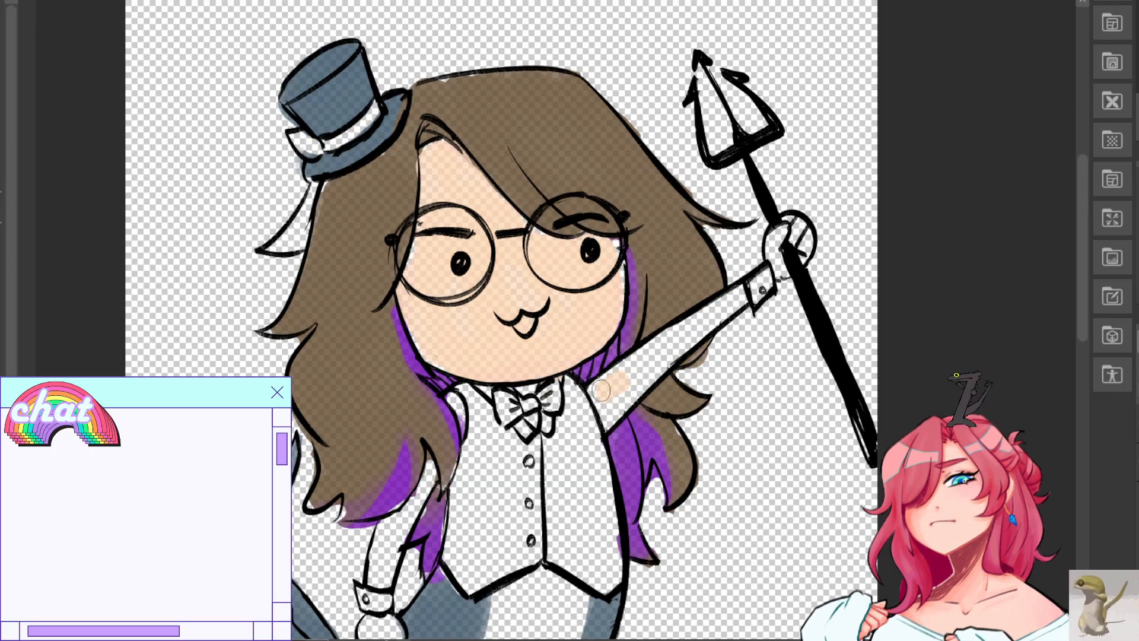
pyautogui.moveTo(695, 323)
pyautogui.mouseDown()
pyautogui.moveTo(636, 371)
pyautogui.moveTo(738, 296)
pyautogui.moveTo(608, 407)
pyautogui.mouseUp()
pyautogui.moveTo(791, 237)
pyautogui.mouseDown()
pyautogui.moveTo(786, 255)
pyautogui.moveTo(795, 225)
pyautogui.mouseUp()
pyautogui.moveTo(504, 415); pyautogui.dragTo(603, 274)
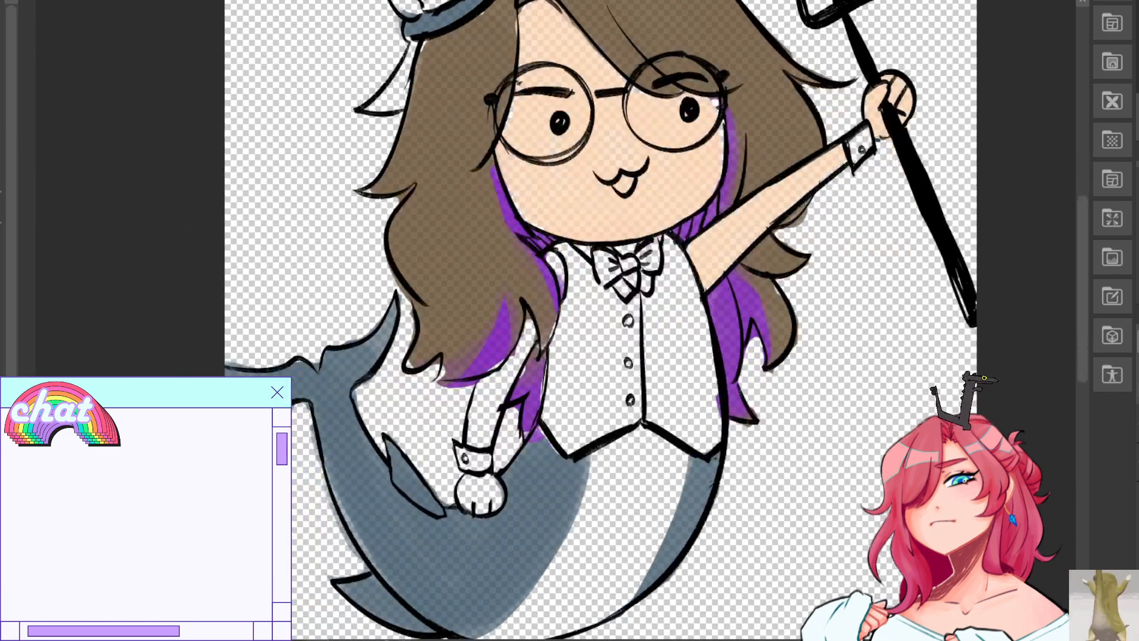
pyautogui.moveTo(530, 320)
pyautogui.mouseDown()
pyautogui.moveTo(479, 428)
pyautogui.moveTo(490, 401)
pyautogui.mouseUp()
pyautogui.moveTo(477, 503); pyautogui.dragTo(498, 488)
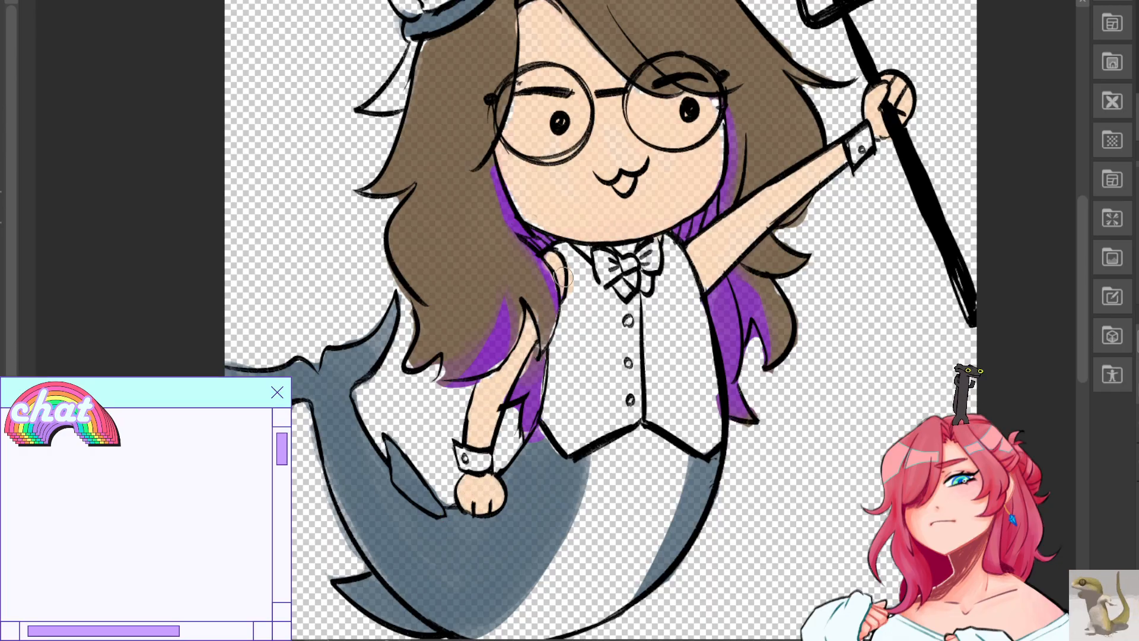
# Try the peach skin tone on the front of the vest and undo it.
pyautogui.moveTo(571, 294); pyautogui.dragTo(513, 402)
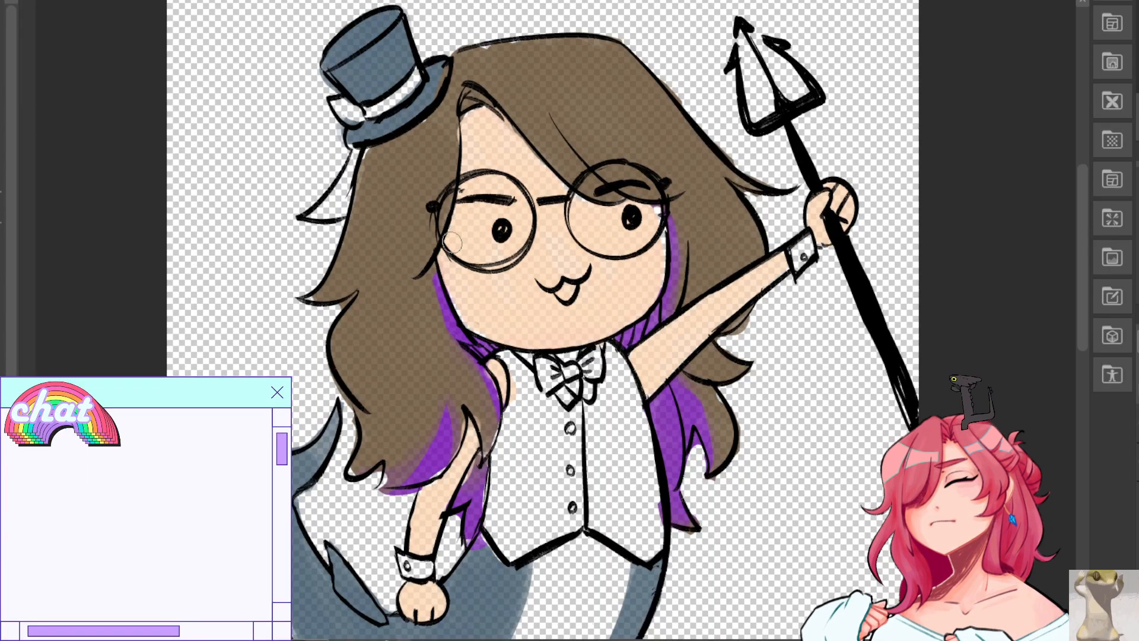
pyautogui.moveTo(452, 242); pyautogui.dragTo(403, 134)
pyautogui.moveTo(475, 377)
pyautogui.mouseDown()
pyautogui.moveTo(518, 293)
pyautogui.moveTo(501, 392)
pyautogui.moveTo(565, 447)
pyautogui.mouseUp()
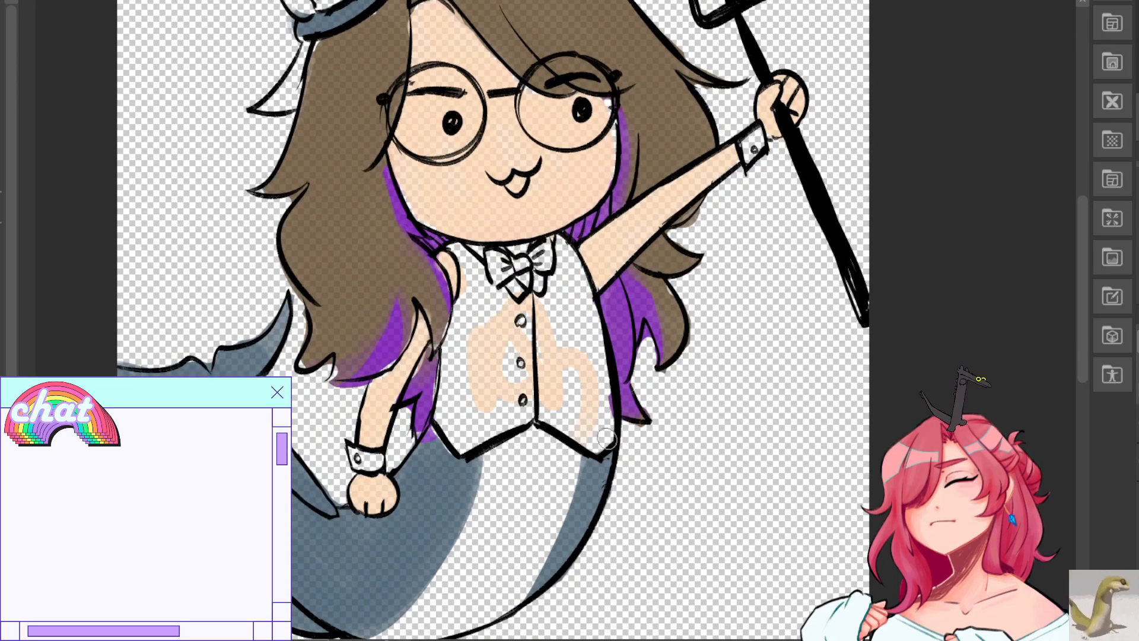
pyautogui.hotkey('ctrl', 'z')
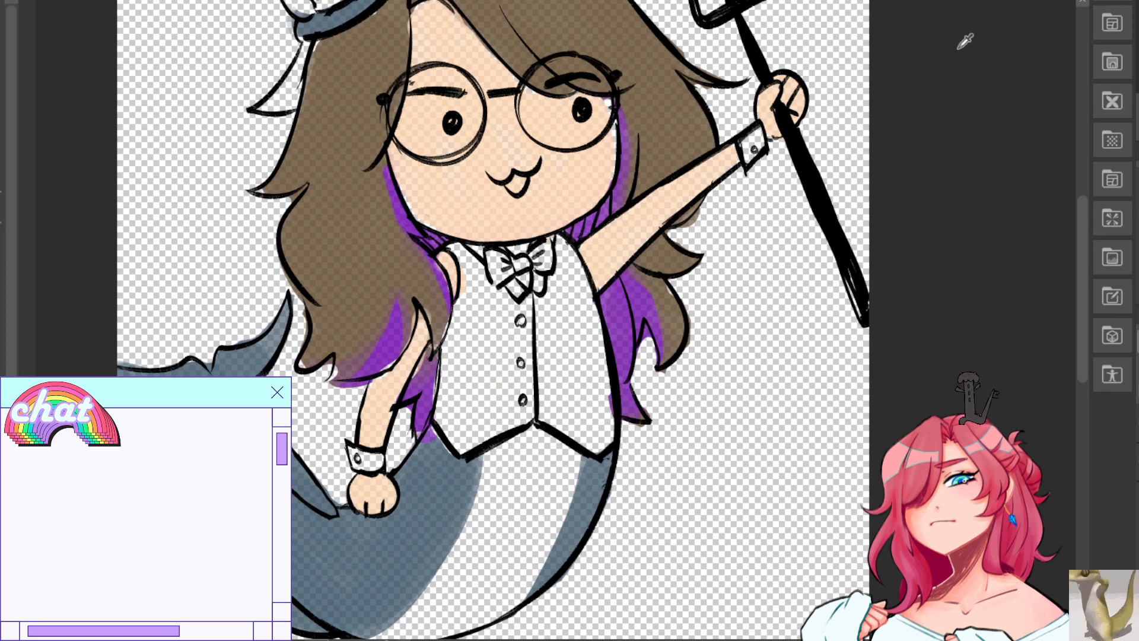
# Paint the belly stripe of the whale tail in translucent cream, from the vest hem to the lower curve.
pyautogui.moveTo(497, 458); pyautogui.dragTo(488, 549)
pyautogui.moveTo(495, 471)
pyautogui.mouseDown()
pyautogui.moveTo(516, 535)
pyautogui.moveTo(545, 441)
pyautogui.moveTo(554, 497)
pyautogui.moveTo(482, 617)
pyautogui.moveTo(454, 600)
pyautogui.moveTo(463, 536)
pyautogui.mouseUp()
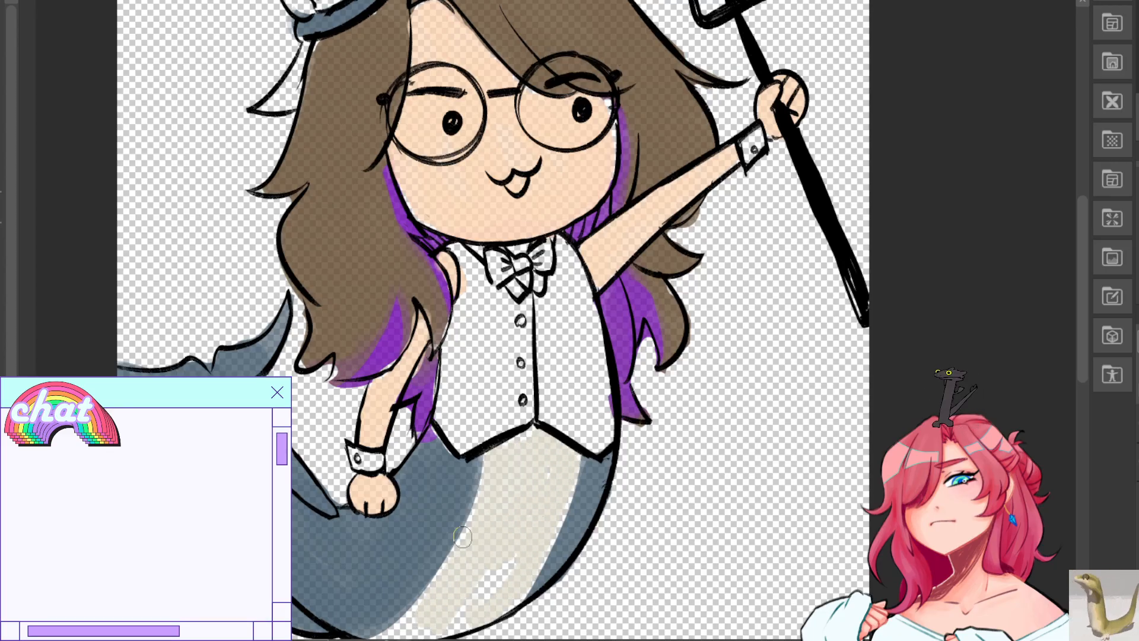
pyautogui.moveTo(510, 450); pyautogui.dragTo(535, 351)
pyautogui.moveTo(410, 538)
pyautogui.mouseDown()
pyautogui.moveTo(432, 529)
pyautogui.moveTo(410, 541)
pyautogui.moveTo(509, 408)
pyautogui.moveTo(498, 419)
pyautogui.moveTo(518, 366)
pyautogui.moveTo(561, 342)
pyautogui.moveTo(528, 453)
pyautogui.moveTo(455, 529)
pyautogui.moveTo(581, 353)
pyautogui.moveTo(527, 497)
pyautogui.mouseUp()
pyautogui.moveTo(593, 394); pyautogui.dragTo(555, 490)
pyautogui.moveTo(494, 399); pyautogui.dragTo(416, 541)
pyautogui.moveTo(477, 465); pyautogui.dragTo(395, 529)
# Try a cream edge along the upper side of the tail flukes and undo it.
pyautogui.moveTo(200, 233)
pyautogui.mouseDown()
pyautogui.moveTo(185, 261)
pyautogui.moveTo(203, 257)
pyautogui.moveTo(180, 266)
pyautogui.moveTo(243, 256)
pyautogui.moveTo(300, 214)
pyautogui.moveTo(303, 176)
pyautogui.mouseUp()
pyautogui.moveTo(168, 245)
pyautogui.mouseDown()
pyautogui.moveTo(223, 246)
pyautogui.moveTo(231, 257)
pyautogui.moveTo(258, 230)
pyautogui.mouseUp()
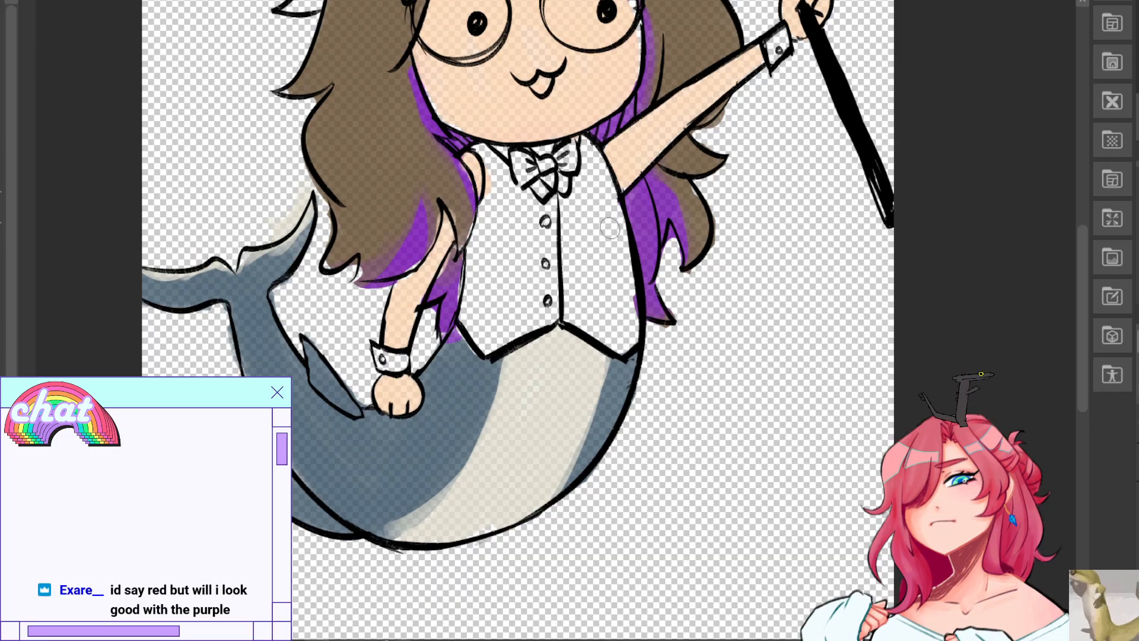
pyautogui.hotkey('ctrl', 'z')
pyautogui.hotkey('ctrl', 'z')
pyautogui.hotkey('ctrl', 'z')
pyautogui.hotkey('ctrl', 'z')
pyautogui.hotkey('ctrl', 'z')
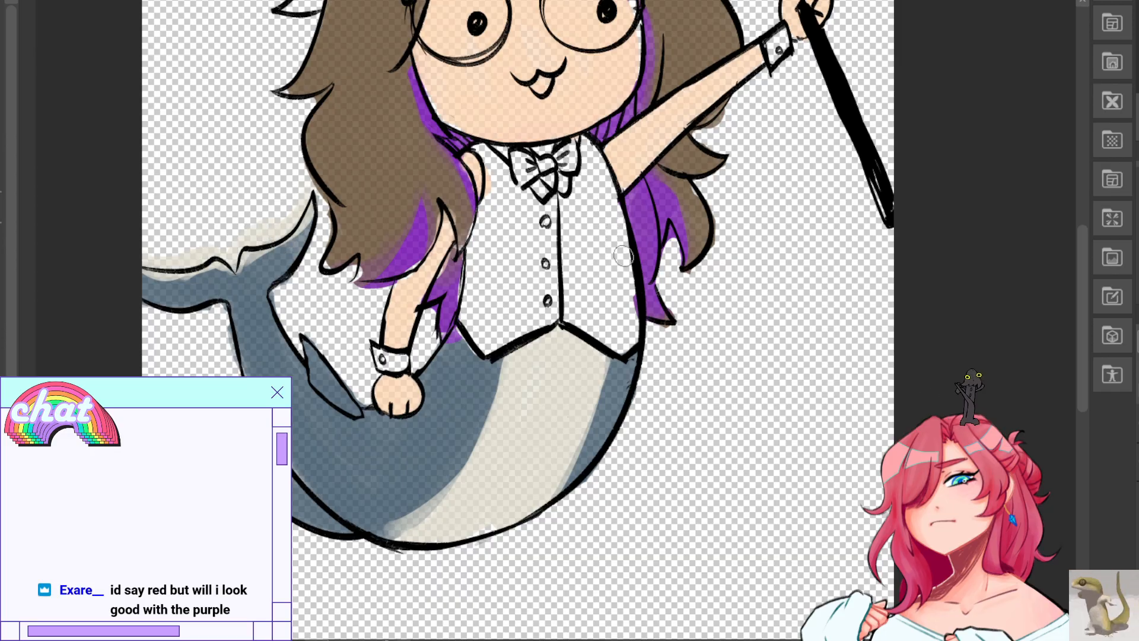
pyautogui.hotkey('ctrl', 'z')
pyautogui.hotkey('ctrl', 'z')
pyautogui.hotkey('ctrl', 'z')
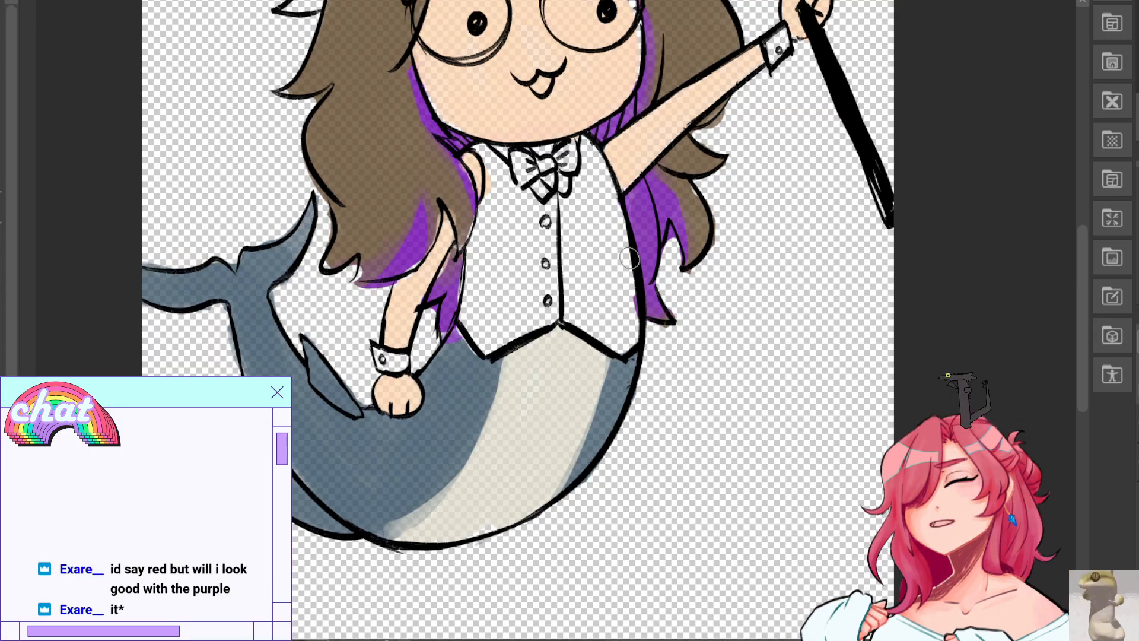
# Paint the vest coral red, keeping the bow tie and shirt front uncoloured.
pyautogui.moveTo(643, 242); pyautogui.dragTo(635, 465)
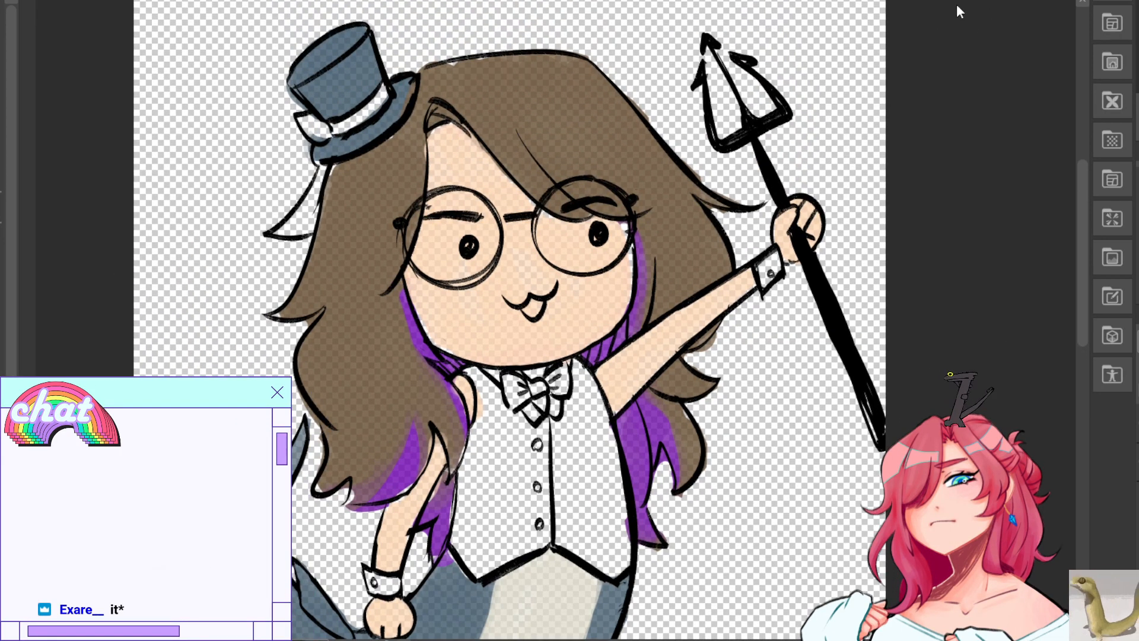
pyautogui.moveTo(496, 437); pyautogui.dragTo(472, 539)
pyautogui.hotkey('ctrl', 'z')
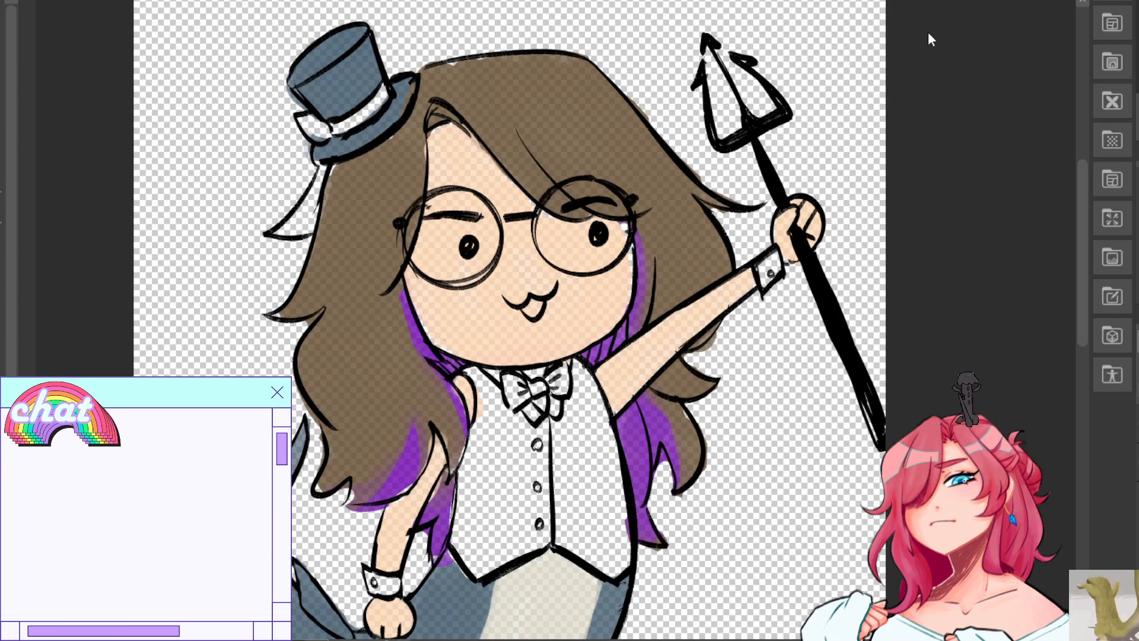
pyautogui.moveTo(501, 404); pyautogui.dragTo(529, 526)
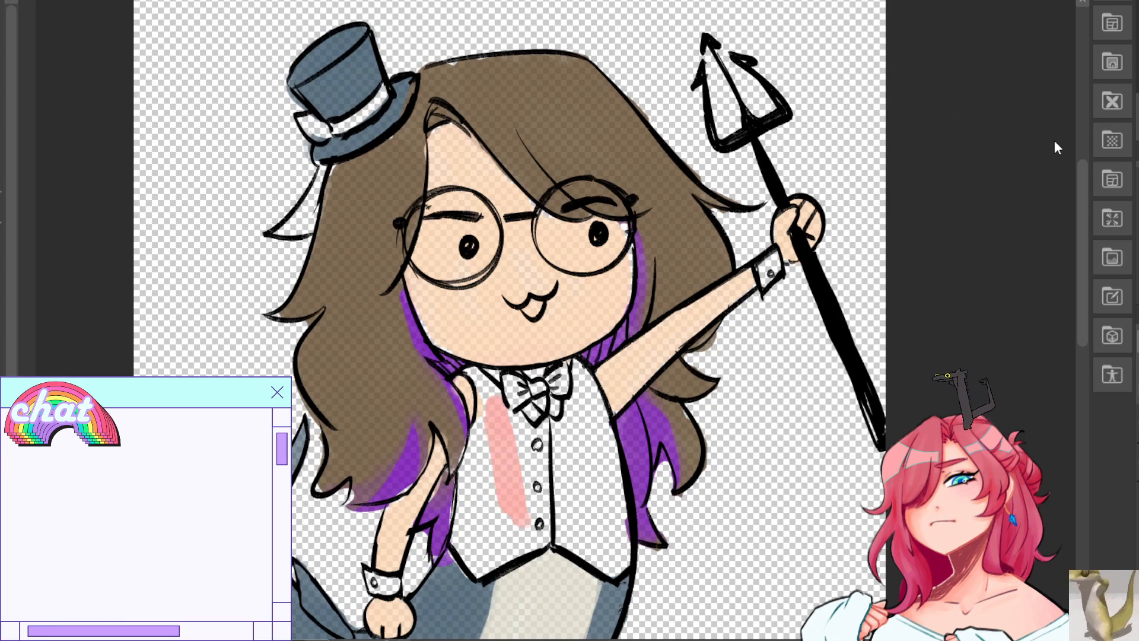
pyautogui.hotkey('ctrl', 'z')
pyautogui.moveTo(493, 475)
pyautogui.mouseDown()
pyautogui.moveTo(483, 564)
pyautogui.moveTo(469, 492)
pyautogui.moveTo(489, 374)
pyautogui.moveTo(518, 424)
pyautogui.moveTo(560, 418)
pyautogui.moveTo(581, 397)
pyautogui.moveTo(579, 368)
pyautogui.moveTo(620, 543)
pyautogui.moveTo(569, 552)
pyautogui.moveTo(588, 463)
pyautogui.moveTo(540, 533)
pyautogui.moveTo(495, 433)
pyautogui.moveTo(492, 534)
pyautogui.moveTo(528, 451)
pyautogui.moveTo(546, 487)
pyautogui.moveTo(573, 421)
pyautogui.moveTo(611, 522)
pyautogui.mouseUp()
pyautogui.moveTo(494, 554)
pyautogui.mouseDown()
pyautogui.moveTo(535, 481)
pyautogui.moveTo(550, 512)
pyautogui.moveTo(519, 421)
pyautogui.moveTo(560, 421)
pyautogui.moveTo(589, 543)
pyautogui.moveTo(616, 526)
pyautogui.moveTo(518, 547)
pyautogui.moveTo(484, 572)
pyautogui.mouseUp()
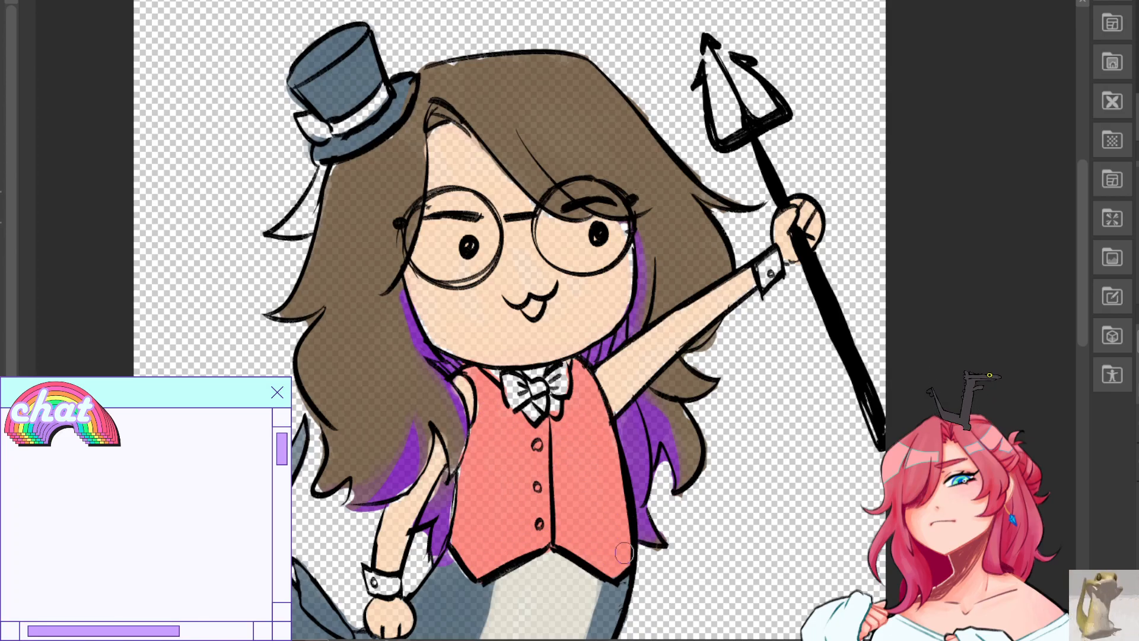
pyautogui.moveTo(554, 408); pyautogui.dragTo(554, 412)
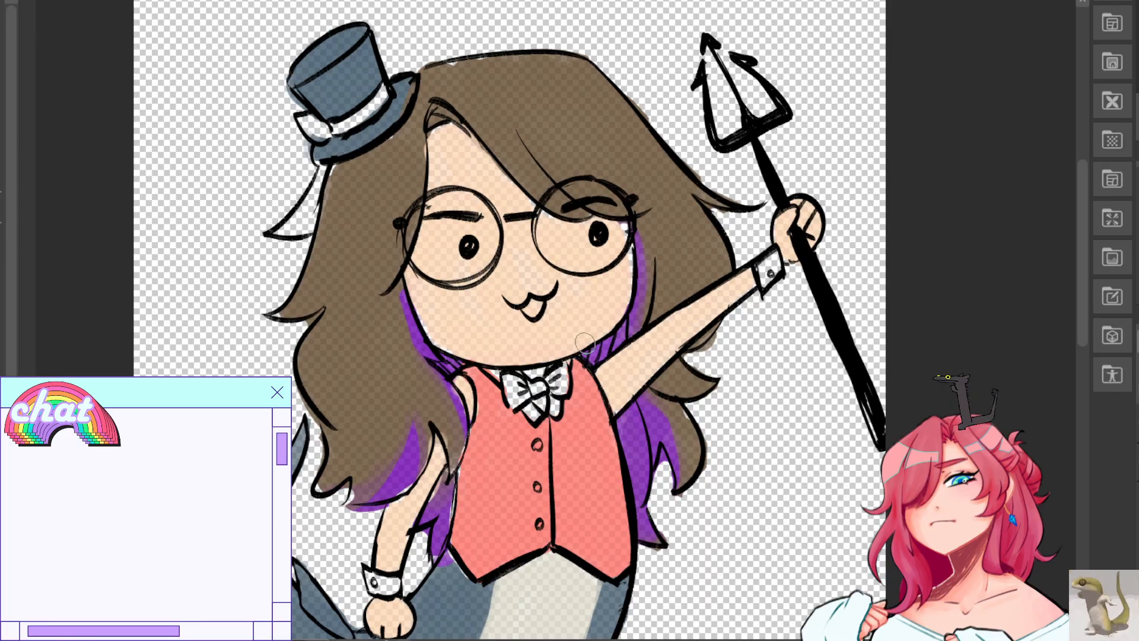
# Paint the tongue pink and recolour the whole vest light turquoise.
pyautogui.moveTo(523, 306)
pyautogui.mouseDown()
pyautogui.moveTo(551, 295)
pyautogui.moveTo(541, 221)
pyautogui.moveTo(525, 213)
pyautogui.moveTo(542, 214)
pyautogui.mouseUp()
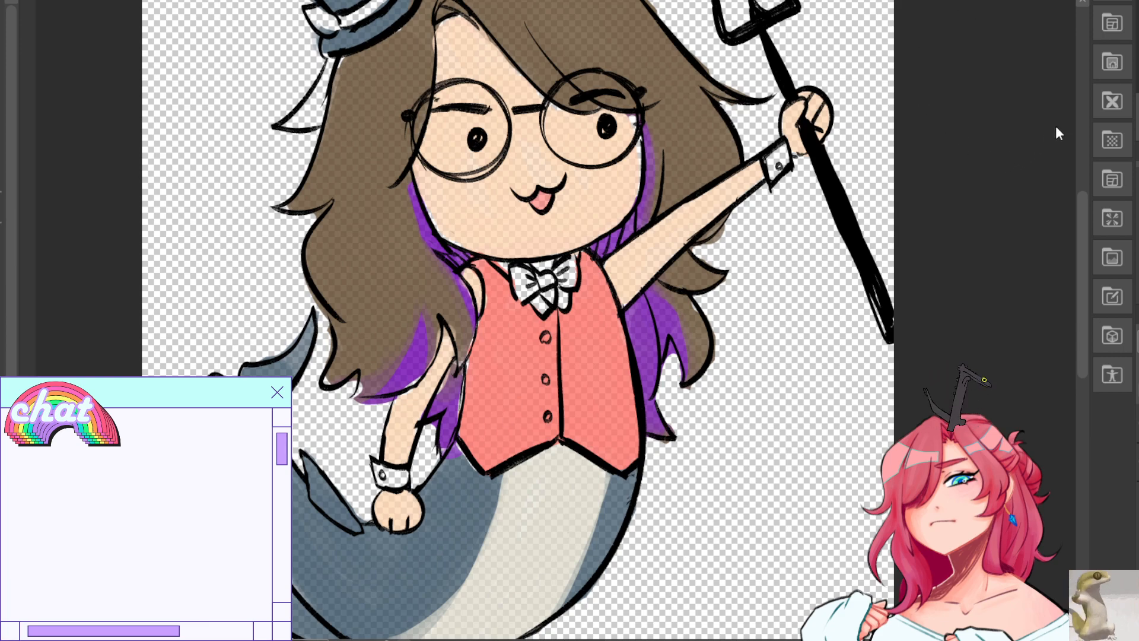
pyautogui.moveTo(478, 393)
pyautogui.mouseDown()
pyautogui.moveTo(478, 452)
pyautogui.moveTo(473, 401)
pyautogui.moveTo(487, 308)
pyautogui.mouseUp()
pyautogui.moveTo(483, 264)
pyautogui.mouseDown()
pyautogui.moveTo(549, 347)
pyautogui.moveTo(479, 263)
pyautogui.moveTo(534, 310)
pyautogui.moveTo(550, 358)
pyautogui.moveTo(495, 332)
pyautogui.moveTo(493, 463)
pyautogui.moveTo(531, 336)
pyautogui.moveTo(502, 319)
pyautogui.moveTo(504, 426)
pyautogui.moveTo(497, 413)
pyautogui.moveTo(515, 427)
pyautogui.moveTo(530, 322)
pyautogui.moveTo(551, 414)
pyautogui.moveTo(513, 340)
pyautogui.moveTo(552, 329)
pyautogui.moveTo(579, 426)
pyautogui.moveTo(568, 314)
pyautogui.moveTo(593, 379)
pyautogui.moveTo(610, 384)
pyautogui.moveTo(589, 262)
pyautogui.moveTo(604, 329)
pyautogui.moveTo(616, 319)
pyautogui.moveTo(586, 417)
pyautogui.moveTo(616, 457)
pyautogui.moveTo(596, 426)
pyautogui.moveTo(591, 313)
pyautogui.moveTo(619, 406)
pyautogui.mouseUp()
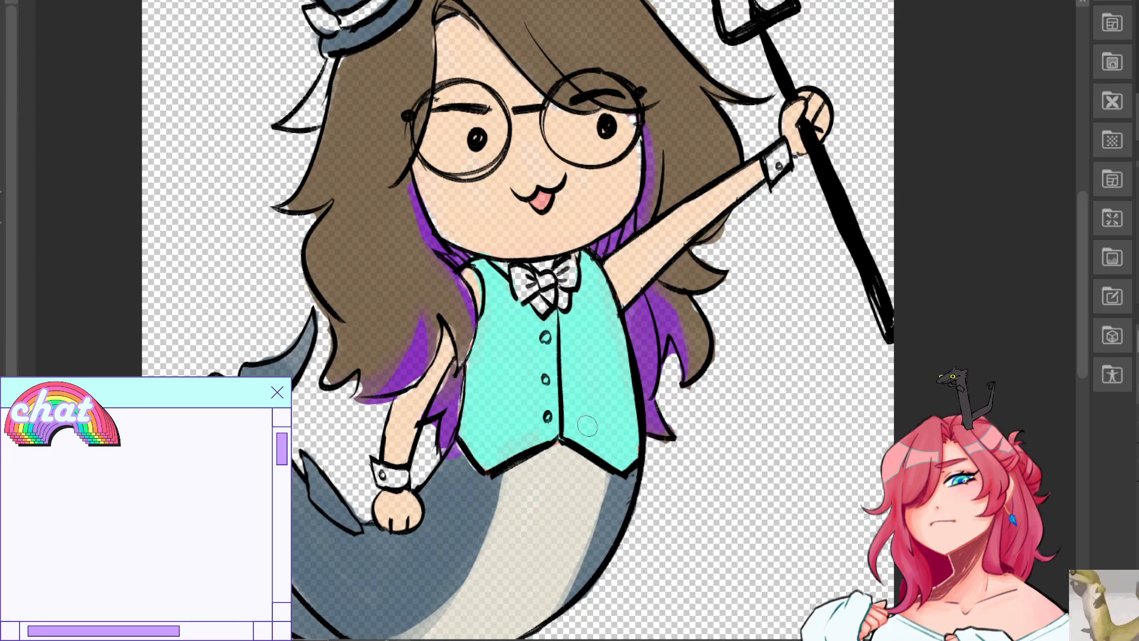
pyautogui.hotkey('ctrl', '0')
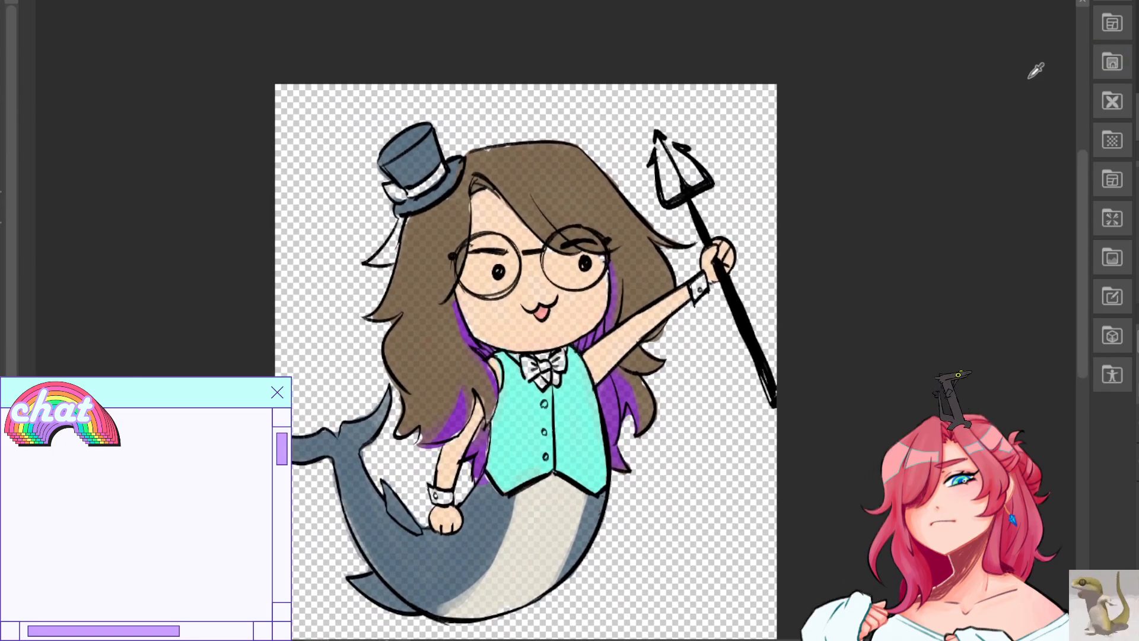
# Try a deeper teal green over the turquoise vest and undo it.
pyautogui.moveTo(488, 452)
pyautogui.mouseDown()
pyautogui.moveTo(503, 415)
pyautogui.moveTo(513, 468)
pyautogui.mouseUp()
pyautogui.hotkey('ctrl', 'z')
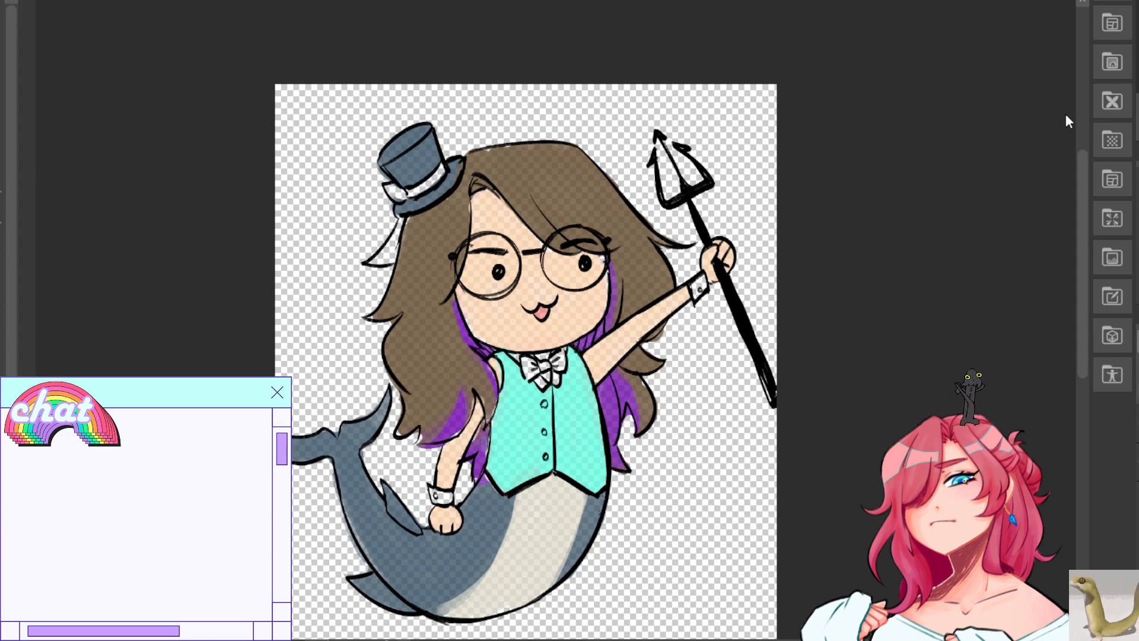
pyautogui.moveTo(506, 408)
pyautogui.mouseDown()
pyautogui.moveTo(506, 444)
pyautogui.moveTo(584, 433)
pyautogui.moveTo(611, 462)
pyautogui.mouseUp()
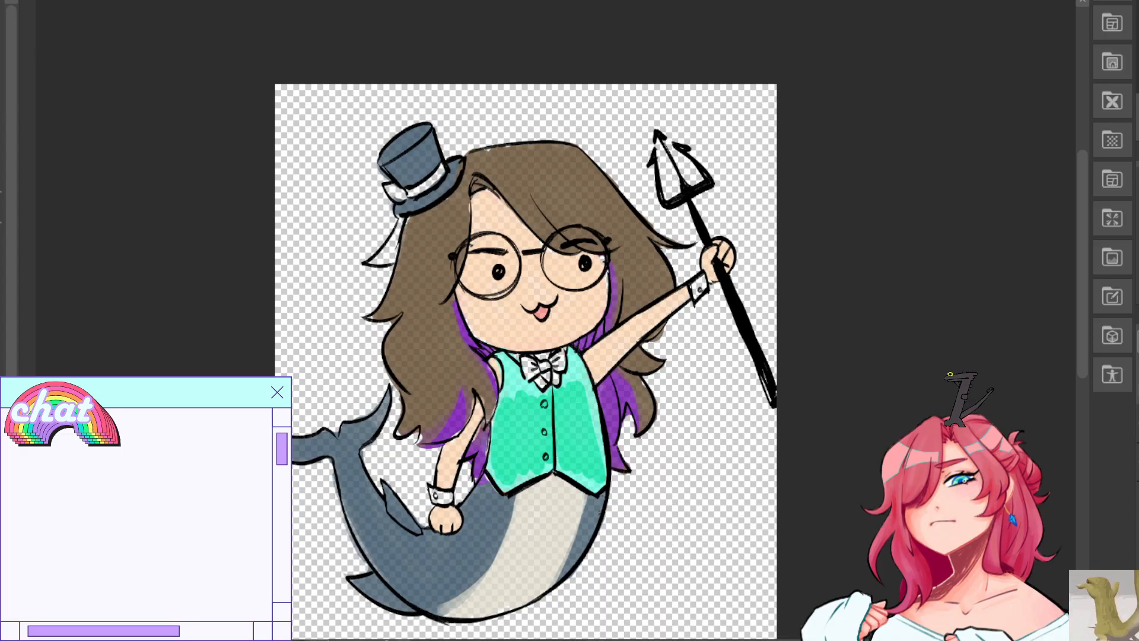
pyautogui.scroll(2, 567, 407)
pyautogui.moveTo(567, 407); pyautogui.dragTo(590, 310)
pyautogui.moveTo(482, 273)
pyautogui.mouseDown()
pyautogui.moveTo(469, 293)
pyautogui.moveTo(476, 251)
pyautogui.moveTo(492, 250)
pyautogui.moveTo(532, 292)
pyautogui.moveTo(566, 270)
pyautogui.moveTo(551, 284)
pyautogui.moveTo(586, 273)
pyautogui.moveTo(604, 216)
pyautogui.moveTo(658, 436)
pyautogui.moveTo(589, 431)
pyautogui.moveTo(611, 452)
pyautogui.moveTo(498, 447)
pyautogui.moveTo(429, 421)
pyautogui.moveTo(439, 450)
pyautogui.mouseUp()
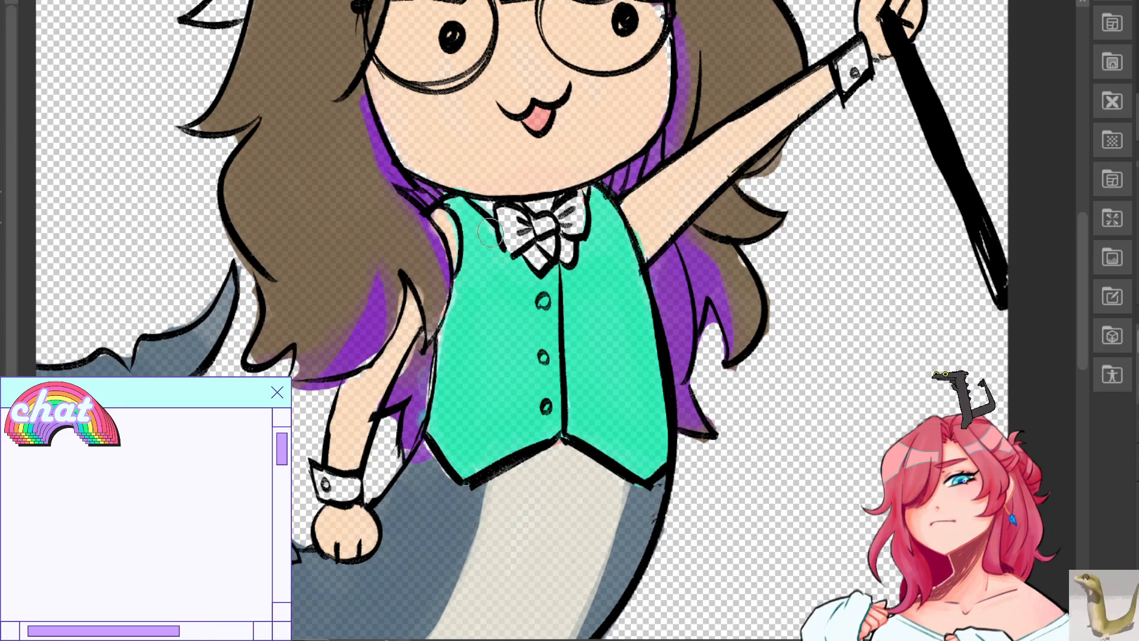
pyautogui.hotkey('ctrl', 'z')
pyautogui.hotkey('ctrl', 'z')
pyautogui.hotkey('ctrl', 'z')
pyautogui.hotkey('ctrl', 'z')
pyautogui.hotkey('ctrl', 'z')
pyautogui.hotkey('ctrl', 'z')
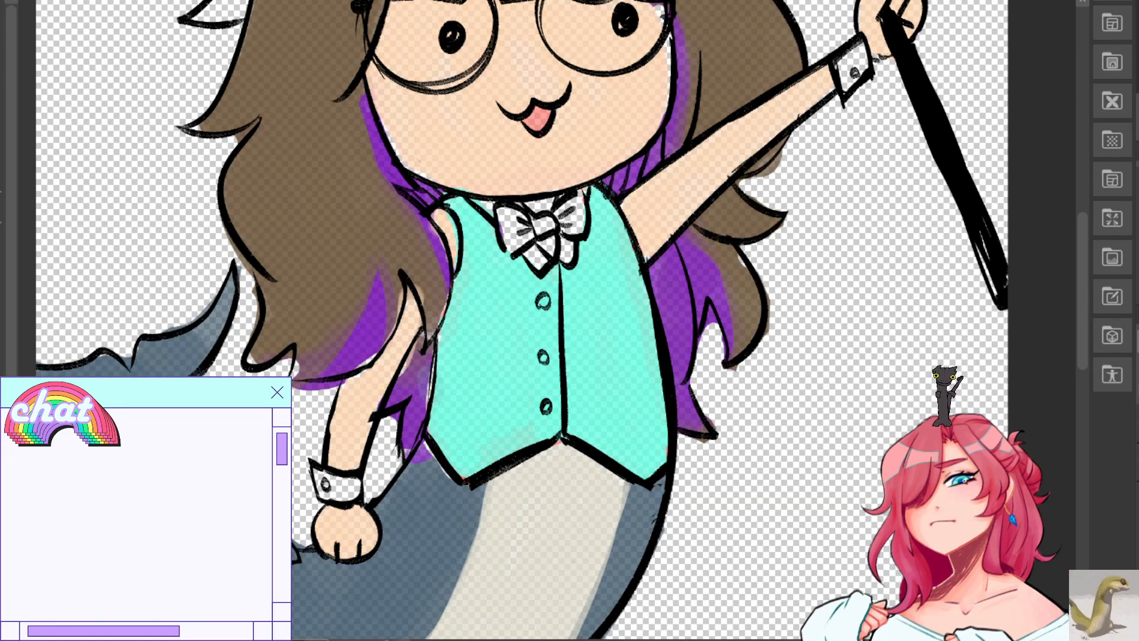
# Try purple on the bow tie and undo it.
pyautogui.moveTo(504, 217)
pyautogui.mouseDown()
pyautogui.moveTo(511, 237)
pyautogui.moveTo(589, 208)
pyautogui.moveTo(499, 365)
pyautogui.moveTo(567, 409)
pyautogui.moveTo(578, 366)
pyautogui.mouseUp()
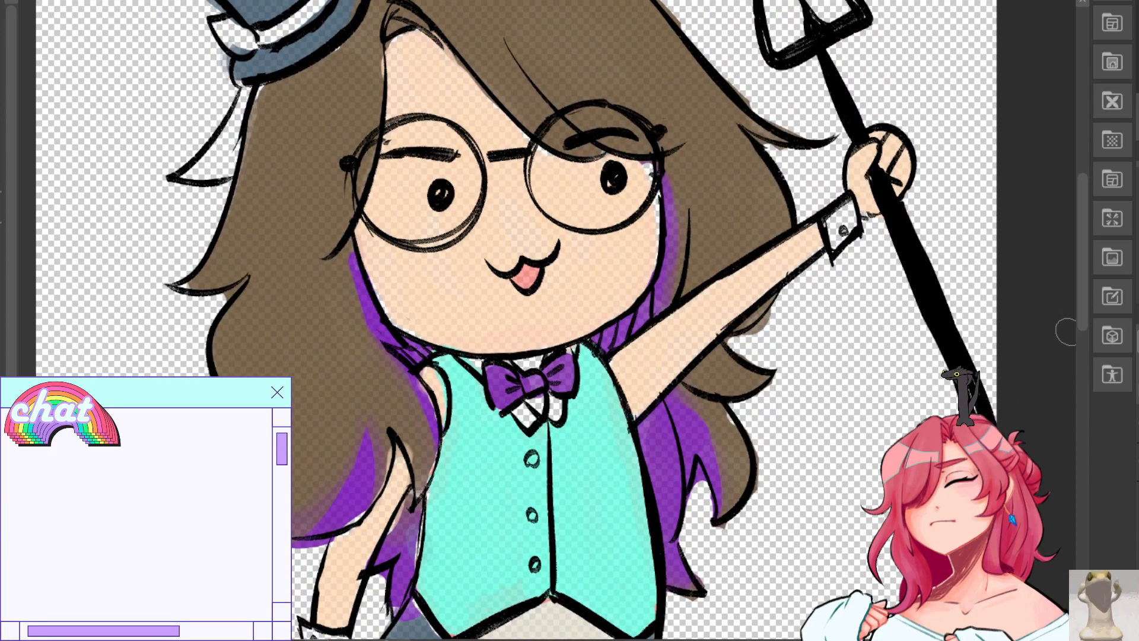
pyautogui.hotkey('ctrl', 'z')
pyautogui.hotkey('ctrl', 'z')
pyautogui.hotkey('ctrl', 'z')
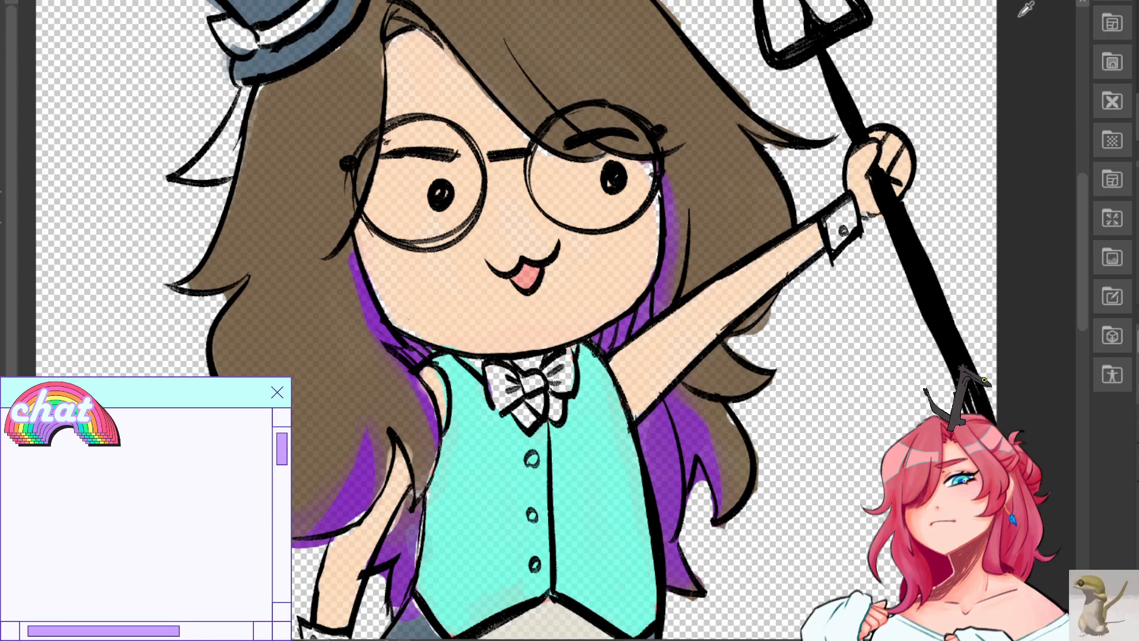
# Recolour the top hat's crown and brim light turquoise, leaving its band and bow uncoloured.
pyautogui.moveTo(514, 375)
pyautogui.mouseDown()
pyautogui.moveTo(507, 389)
pyautogui.moveTo(560, 370)
pyautogui.moveTo(433, 206)
pyautogui.moveTo(552, 424)
pyautogui.moveTo(472, 492)
pyautogui.moveTo(473, 400)
pyautogui.moveTo(565, 457)
pyautogui.moveTo(586, 488)
pyautogui.moveTo(574, 489)
pyautogui.mouseUp()
pyautogui.hotkey('ctrl', 'z')
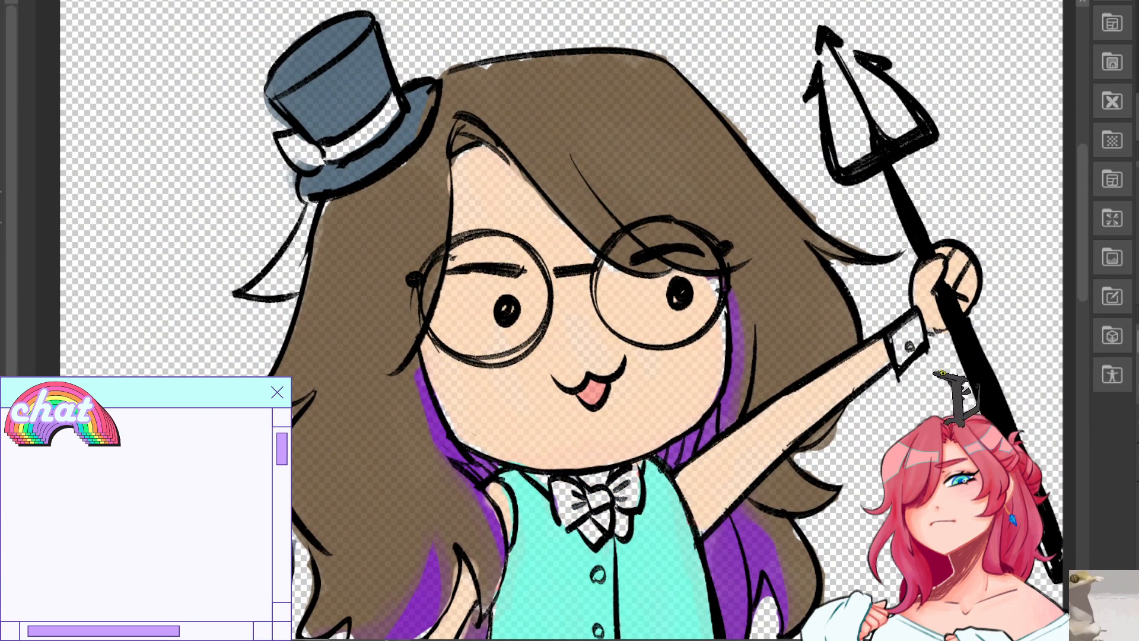
pyautogui.moveTo(333, 148)
pyautogui.mouseDown()
pyautogui.moveTo(285, 100)
pyautogui.moveTo(302, 69)
pyautogui.moveTo(353, 176)
pyautogui.moveTo(352, 25)
pyautogui.moveTo(407, 129)
pyautogui.moveTo(409, 89)
pyautogui.mouseUp()
pyautogui.hotkey('ctrl', 'z')
pyautogui.moveTo(311, 183)
pyautogui.mouseDown()
pyautogui.moveTo(407, 118)
pyautogui.moveTo(417, 89)
pyautogui.moveTo(322, 172)
pyautogui.moveTo(345, 91)
pyautogui.moveTo(369, 85)
pyautogui.moveTo(276, 108)
pyautogui.moveTo(342, 28)
pyautogui.moveTo(381, 18)
pyautogui.moveTo(323, 38)
pyautogui.moveTo(301, 110)
pyautogui.moveTo(395, 63)
pyautogui.moveTo(359, 123)
pyautogui.moveTo(413, 71)
pyautogui.mouseUp()
# Paint the hat's band, bow and hanging ribbon and the bow tie at the neck yellow.
pyautogui.moveTo(569, 320); pyautogui.dragTo(628, 294)
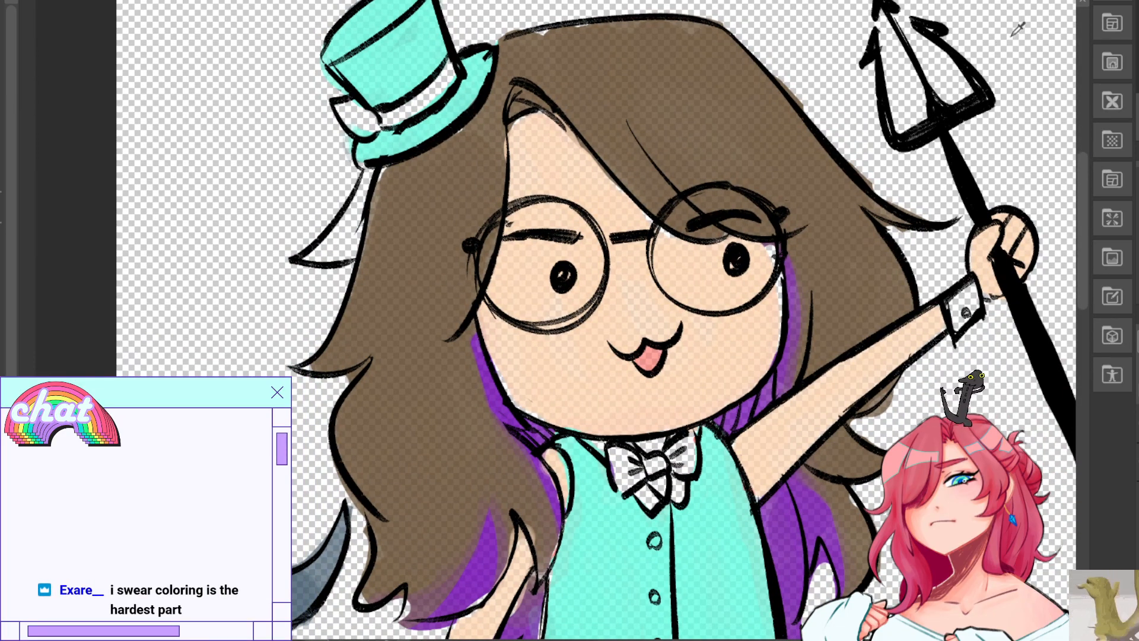
pyautogui.moveTo(350, 118)
pyautogui.mouseDown()
pyautogui.moveTo(391, 114)
pyautogui.moveTo(451, 67)
pyautogui.mouseUp()
pyautogui.moveTo(367, 193)
pyautogui.mouseDown()
pyautogui.moveTo(337, 250)
pyautogui.moveTo(363, 211)
pyautogui.moveTo(368, 163)
pyautogui.mouseUp()
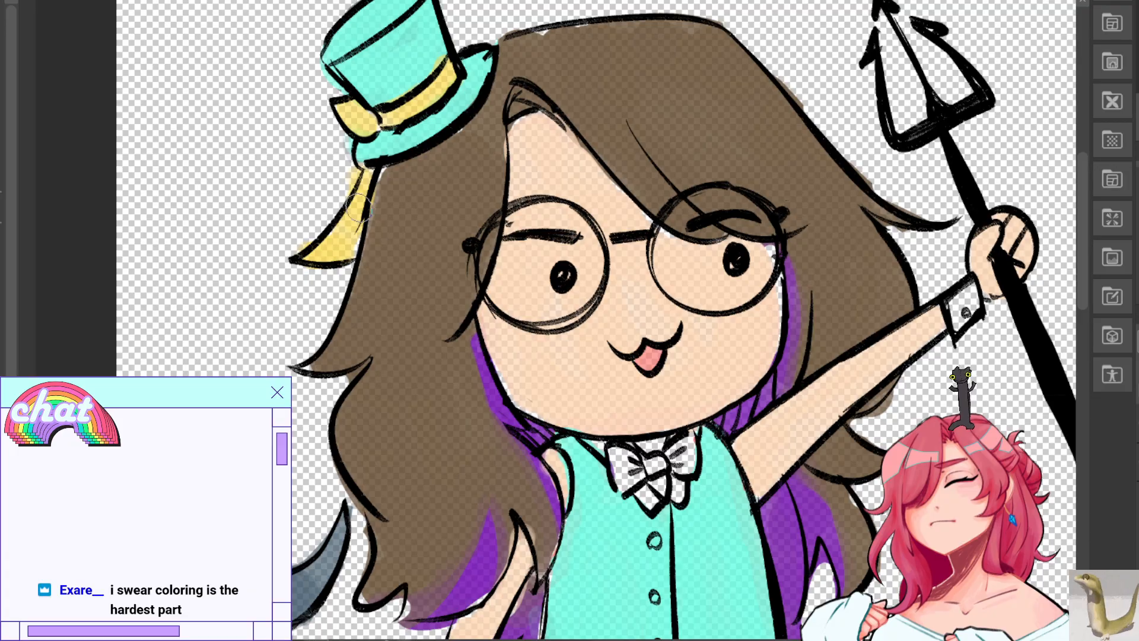
pyautogui.moveTo(621, 465); pyautogui.dragTo(709, 462)
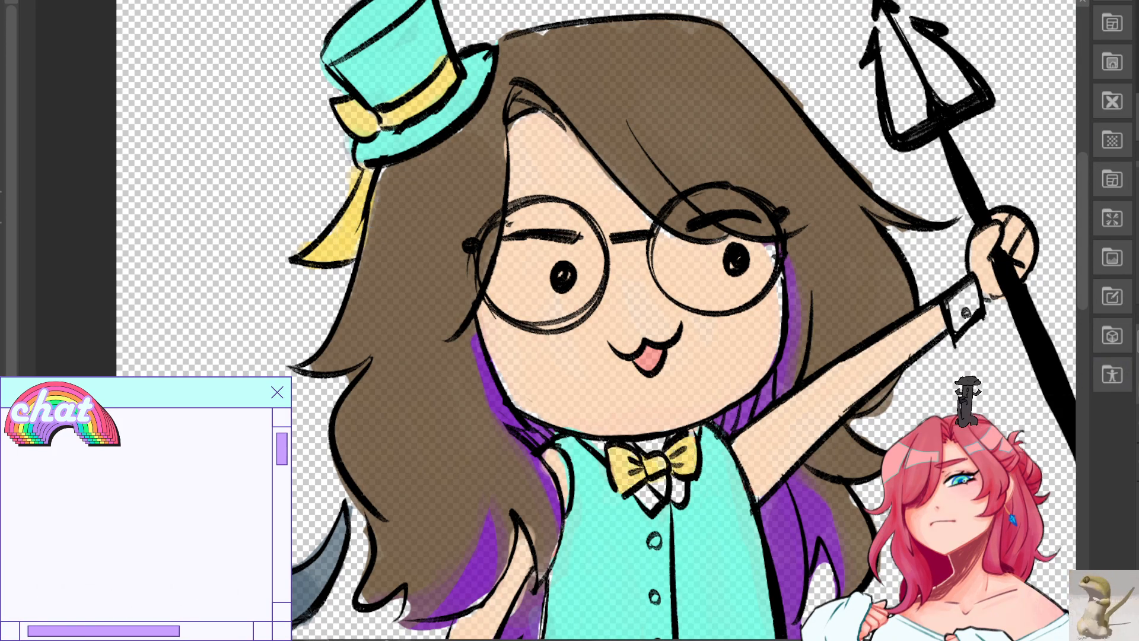
# Try a pink blush on the cheek below one lens of the glasses and undo it.
pyautogui.hotkey('ctrl', '-')
pyautogui.hotkey('ctrl', '-')
pyautogui.hotkey('ctrl', '-')
pyautogui.moveTo(765, 285); pyautogui.dragTo(715, 278)
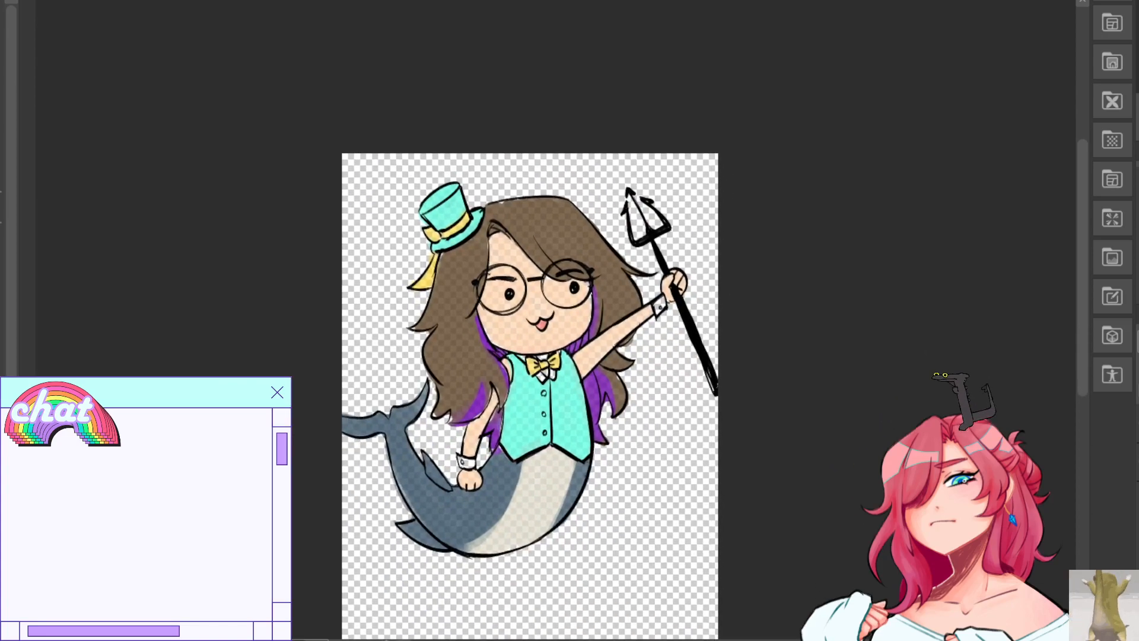
pyautogui.hotkey('ctrl', '+')
pyautogui.hotkey('ctrl', '+')
pyautogui.moveTo(682, 504)
pyautogui.mouseDown()
pyautogui.moveTo(427, 147)
pyautogui.moveTo(622, 345)
pyautogui.mouseUp()
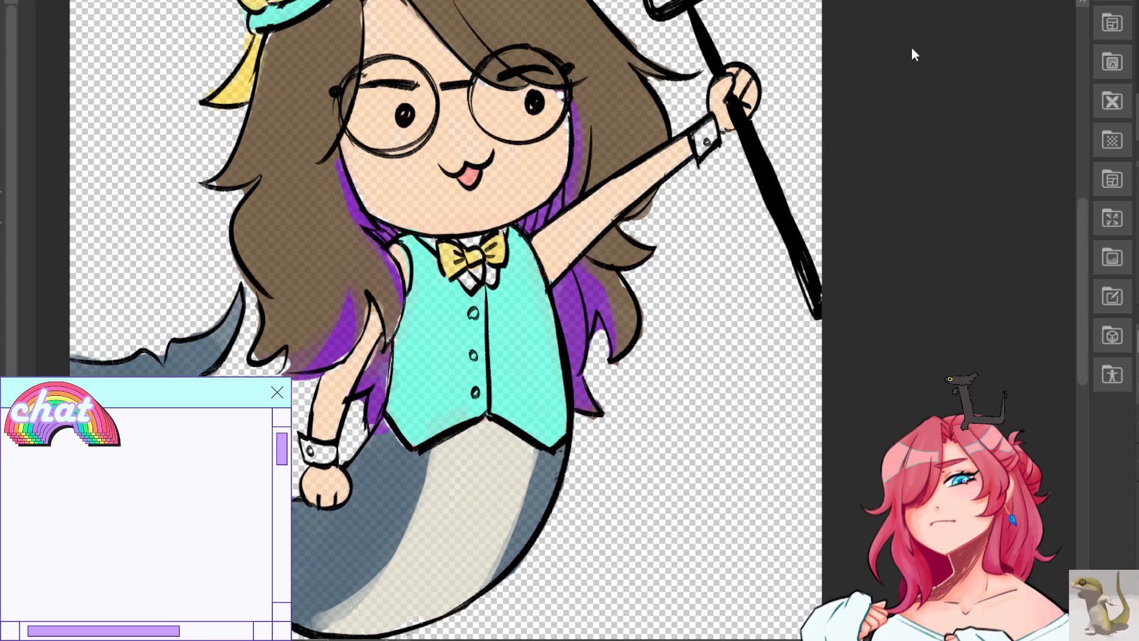
pyautogui.moveTo(390, 151)
pyautogui.mouseDown()
pyautogui.moveTo(358, 142)
pyautogui.moveTo(391, 143)
pyautogui.mouseUp()
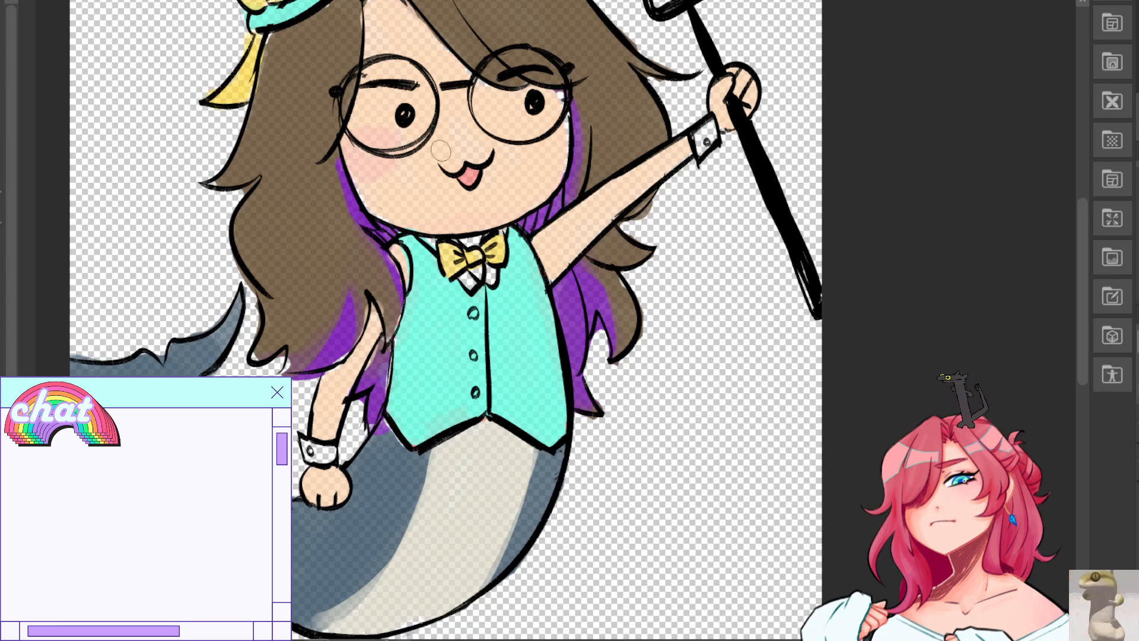
pyautogui.hotkey('ctrl', 'z')
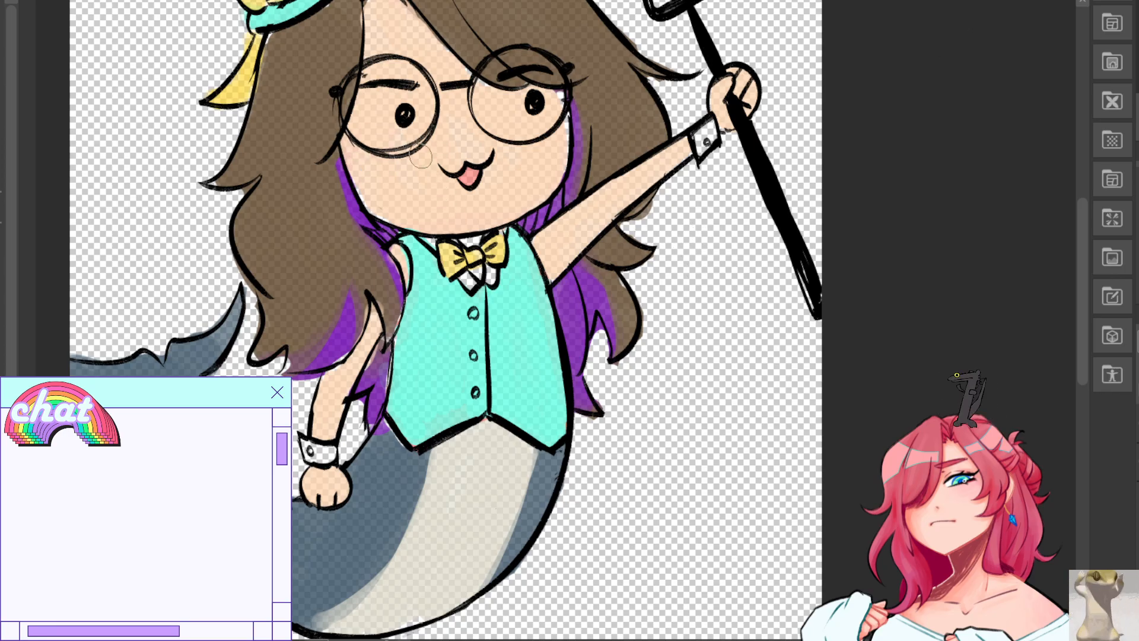
# Paint a soft pink blush across both cheeks and the nose beneath the glasses.
pyautogui.moveTo(404, 156)
pyautogui.mouseDown()
pyautogui.moveTo(379, 166)
pyautogui.moveTo(370, 136)
pyautogui.moveTo(415, 133)
pyautogui.moveTo(410, 147)
pyautogui.moveTo(535, 142)
pyautogui.mouseUp()
pyautogui.hotkey('ctrl', 'z')
pyautogui.hotkey('ctrl', 'z')
pyautogui.moveTo(363, 168); pyautogui.dragTo(607, 128)
pyautogui.hotkey('ctrl', 'z')
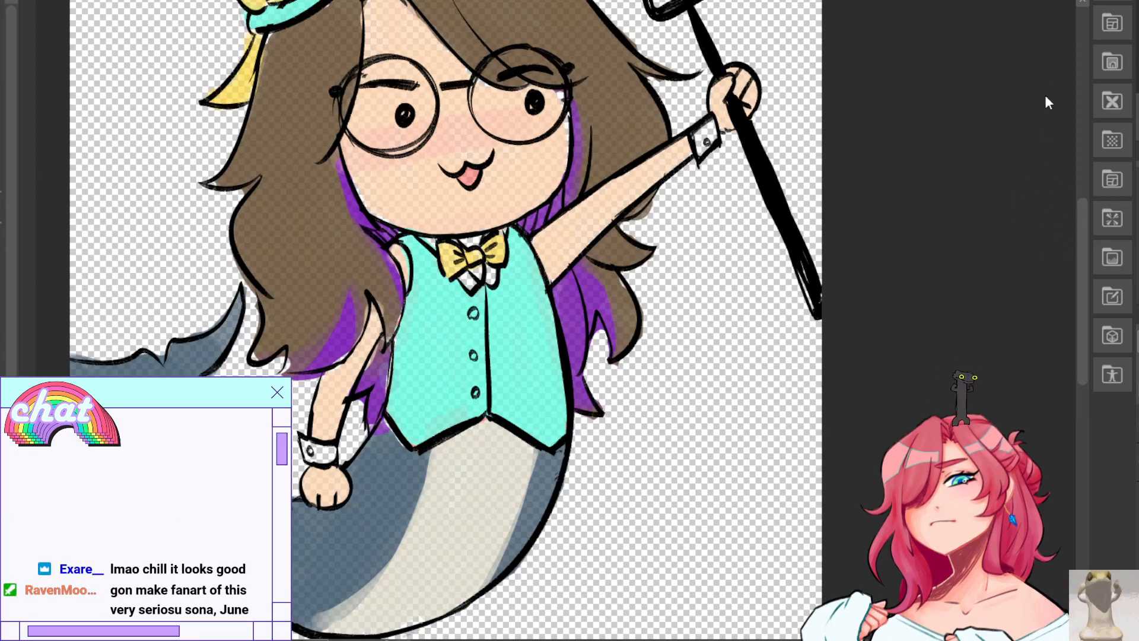
# Try a translucent white tint inside one lens of the glasses and undo it.
pyautogui.moveTo(365, 124)
pyautogui.mouseDown()
pyautogui.moveTo(415, 122)
pyautogui.moveTo(426, 87)
pyautogui.mouseUp()
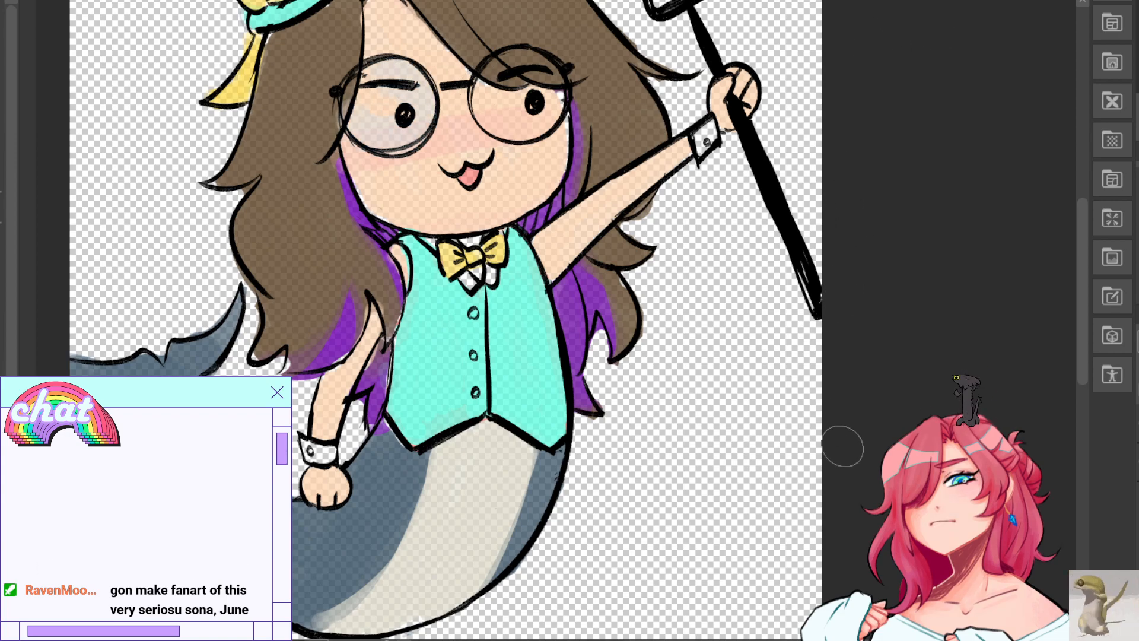
pyautogui.hotkey('ctrl', 'z')
# Fill the background with deep ocean blue, including the enclosed area between the tail, hair and lowered arm.
pyautogui.moveTo(602, 82)
pyautogui.mouseDown()
pyautogui.moveTo(701, 148)
pyautogui.moveTo(709, 122)
pyautogui.moveTo(709, 132)
pyautogui.mouseUp()
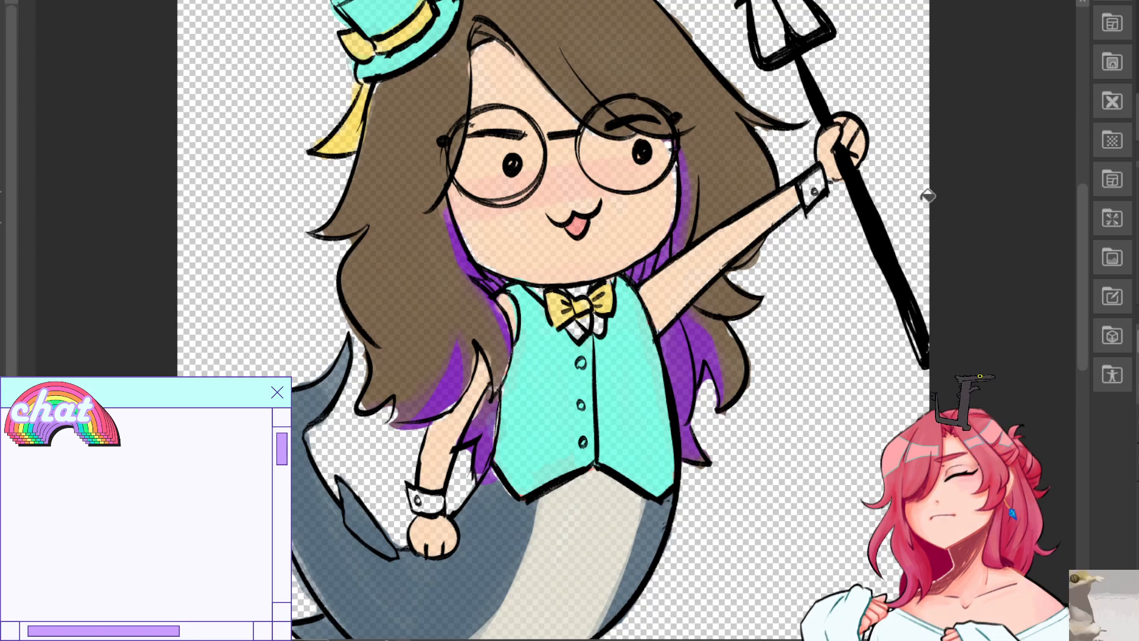
pyautogui.click(832, 450)
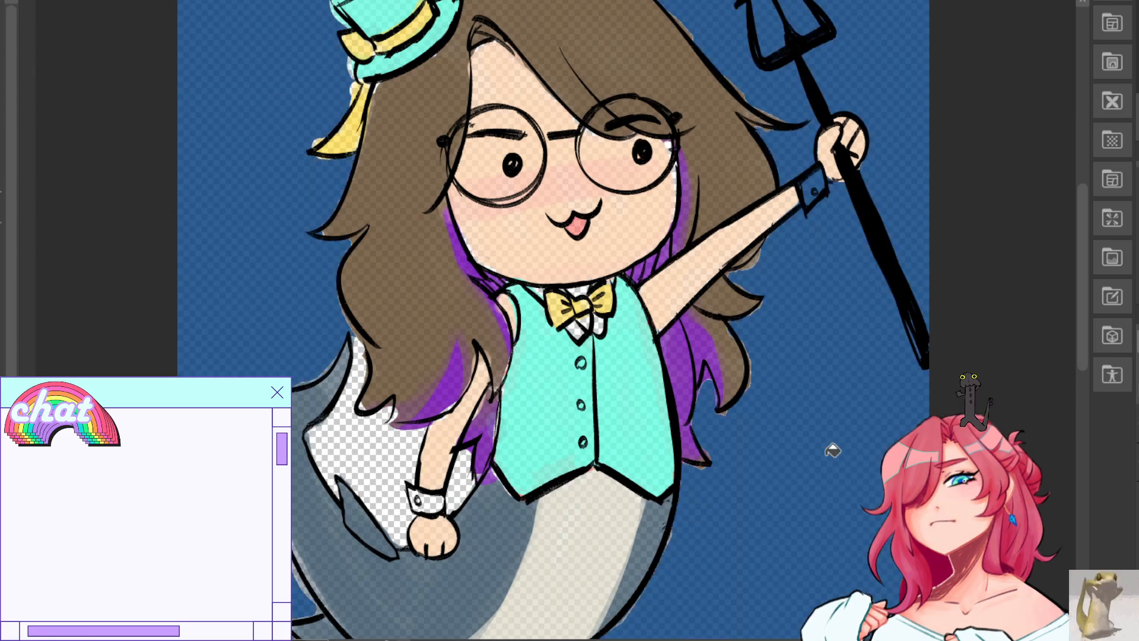
pyautogui.click(353, 468)
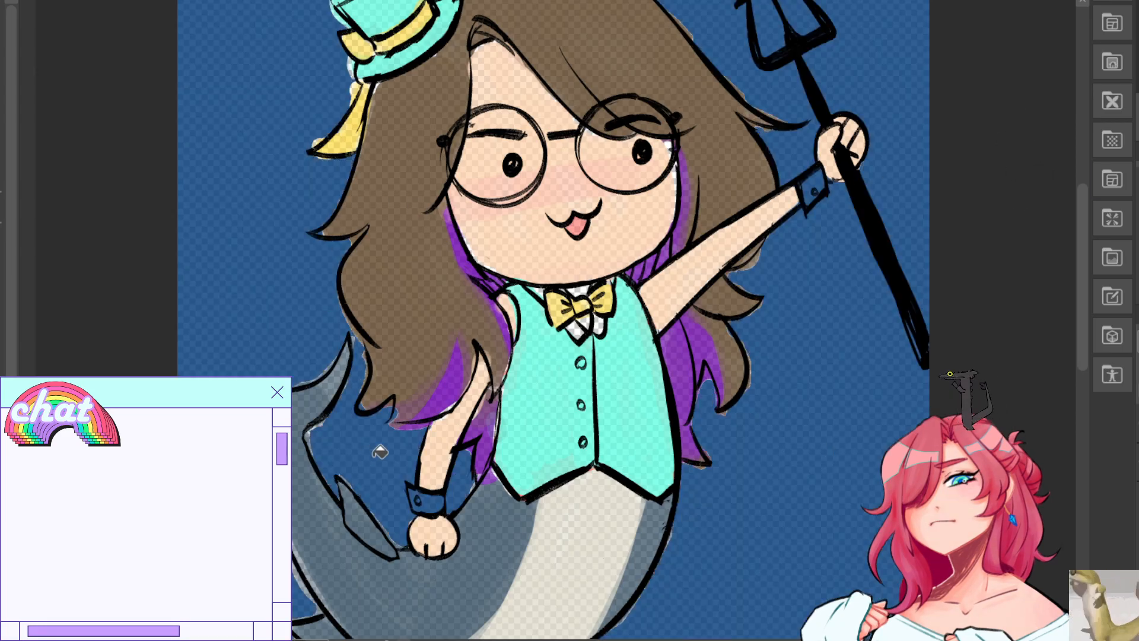
pyautogui.moveTo(534, 296); pyautogui.dragTo(550, 388)
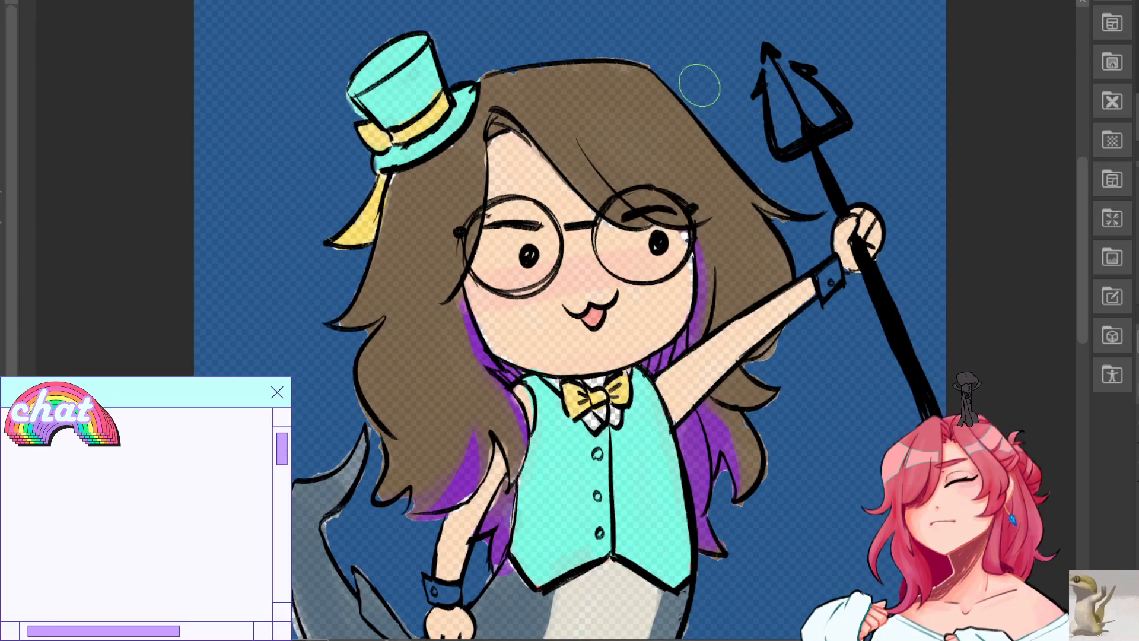
pyautogui.moveTo(917, 363); pyautogui.dragTo(975, 181)
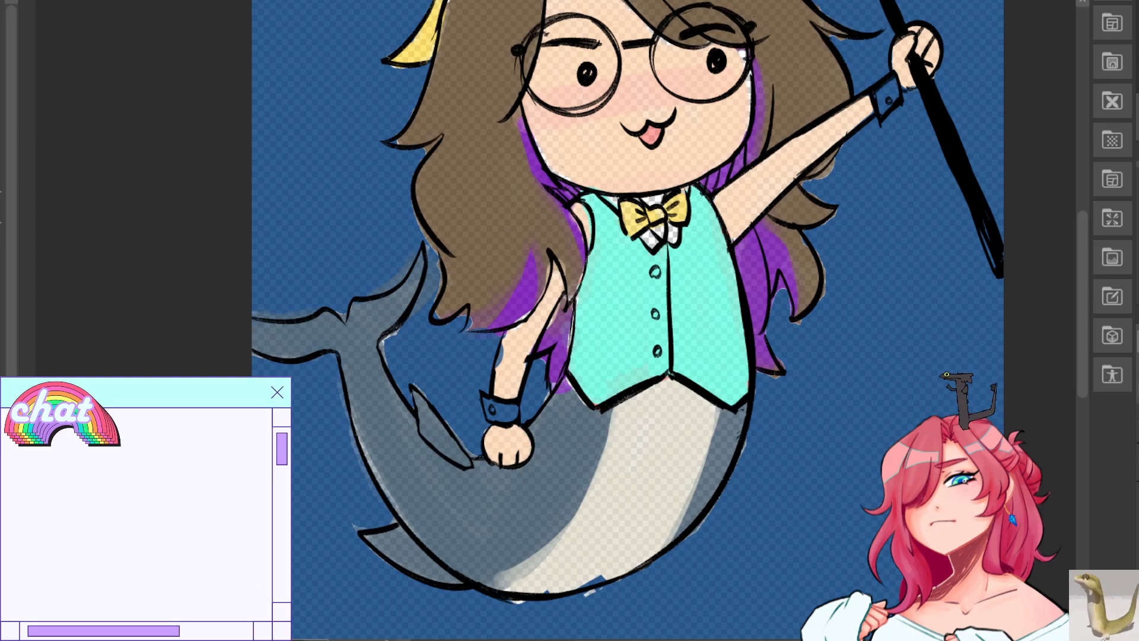
# Paint both wrist cuffs white with a smaller brush.
pyautogui.moveTo(629, 238)
pyautogui.mouseDown()
pyautogui.moveTo(596, 410)
pyautogui.moveTo(547, 393)
pyautogui.moveTo(555, 387)
pyautogui.mouseUp()
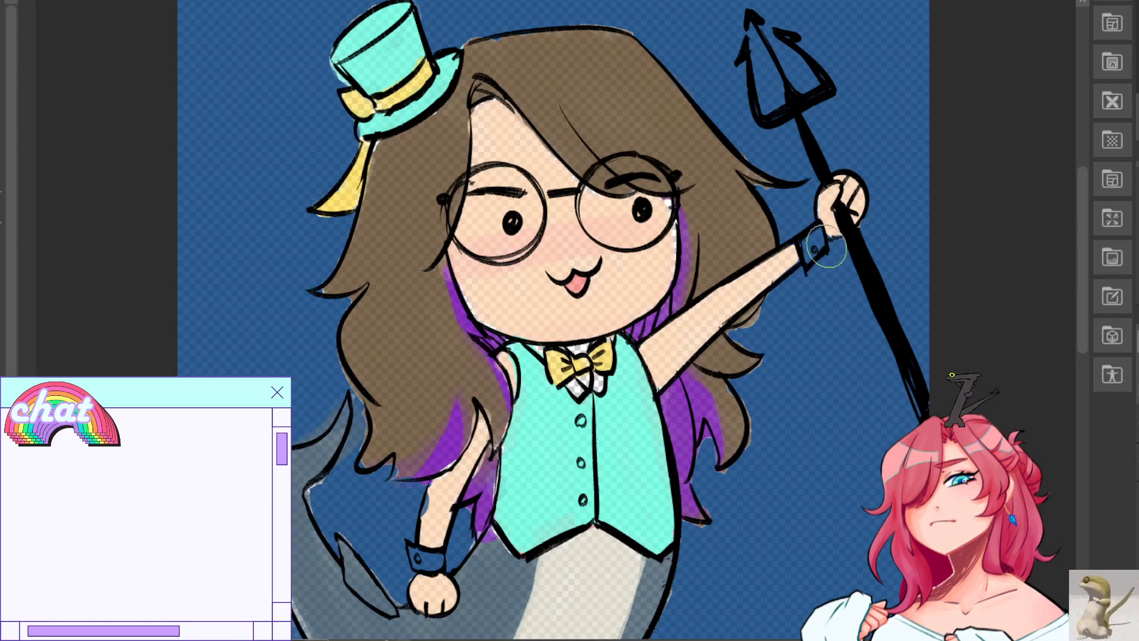
pyautogui.press('[')
pyautogui.press('[')
pyautogui.press('[')
pyautogui.press('[')
pyautogui.moveTo(808, 251)
pyautogui.mouseDown()
pyautogui.moveTo(816, 239)
pyautogui.moveTo(812, 251)
pyautogui.mouseUp()
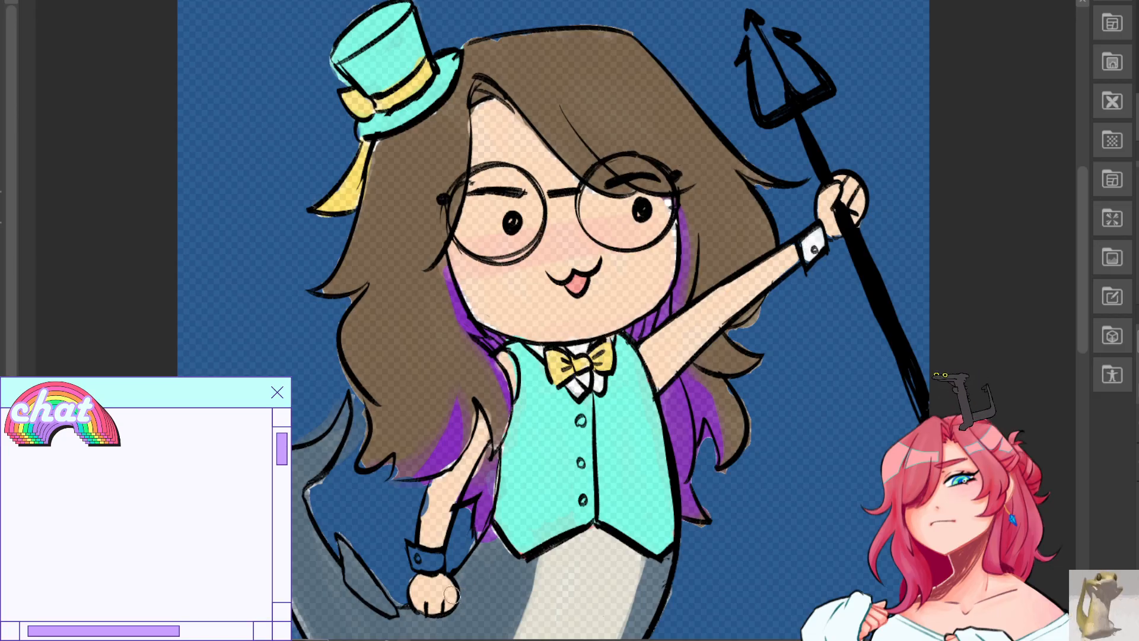
pyautogui.moveTo(420, 556); pyautogui.dragTo(431, 557)
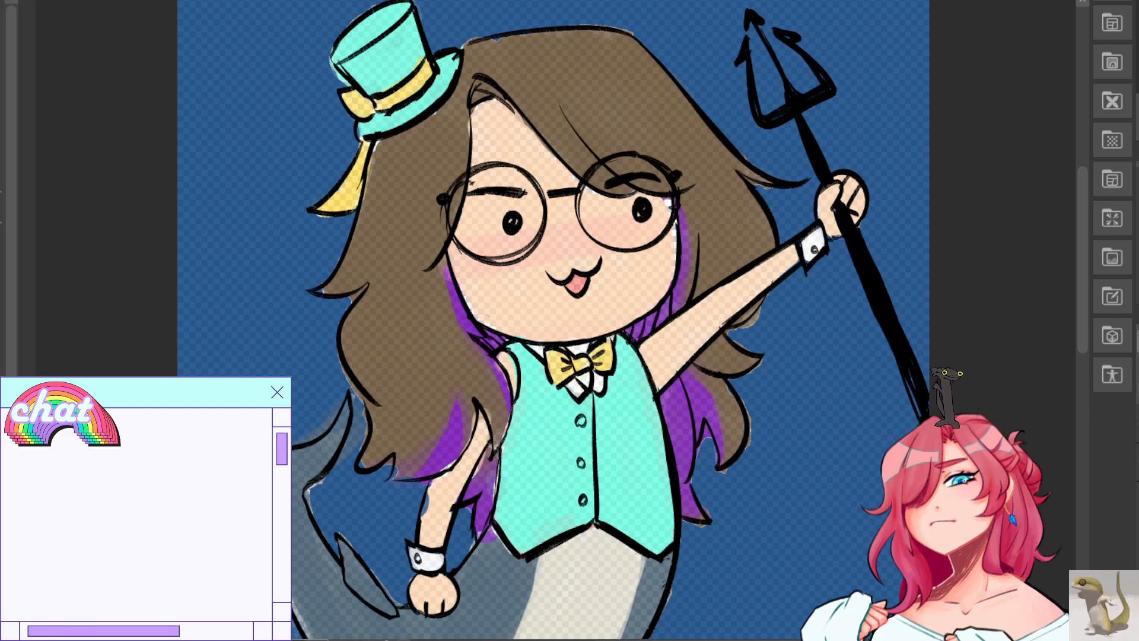
# Recolour the trident's prongs and shaft golden yellow, keeping the hand outline black.
pyautogui.hotkey('ctrl', '+')
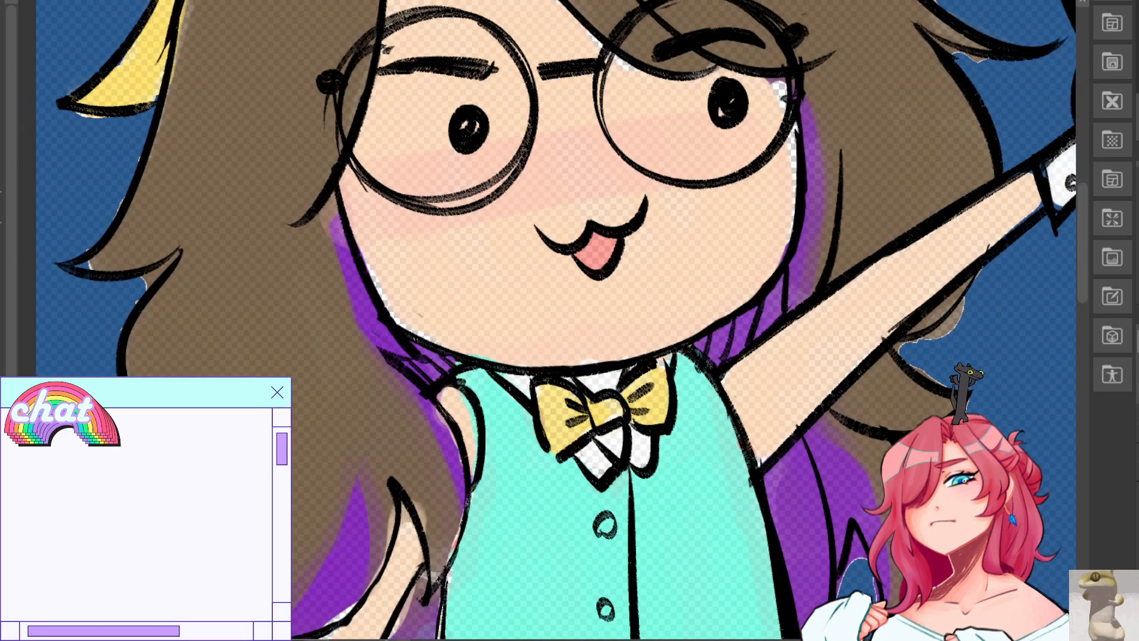
pyautogui.hotkey('ctrl', '0')
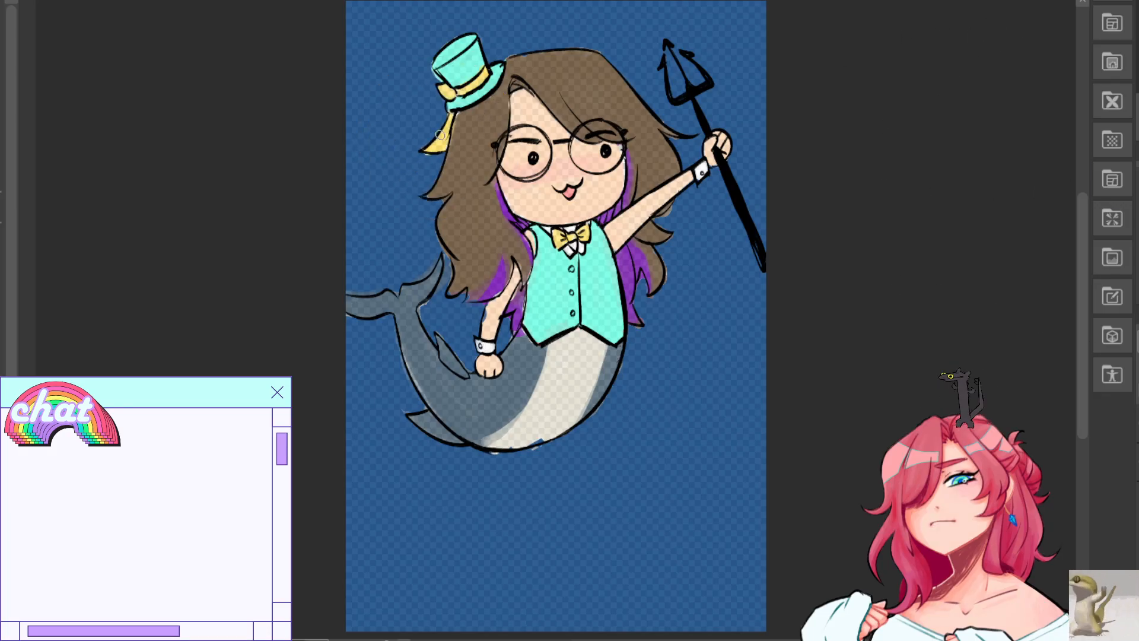
pyautogui.moveTo(711, 70)
pyautogui.mouseDown()
pyautogui.moveTo(662, 70)
pyautogui.moveTo(671, 95)
pyautogui.moveTo(666, 32)
pyautogui.moveTo(695, 103)
pyautogui.moveTo(695, 43)
pyautogui.moveTo(692, 75)
pyautogui.moveTo(666, 46)
pyautogui.moveTo(674, 105)
pyautogui.moveTo(682, 42)
pyautogui.moveTo(699, 105)
pyautogui.mouseUp()
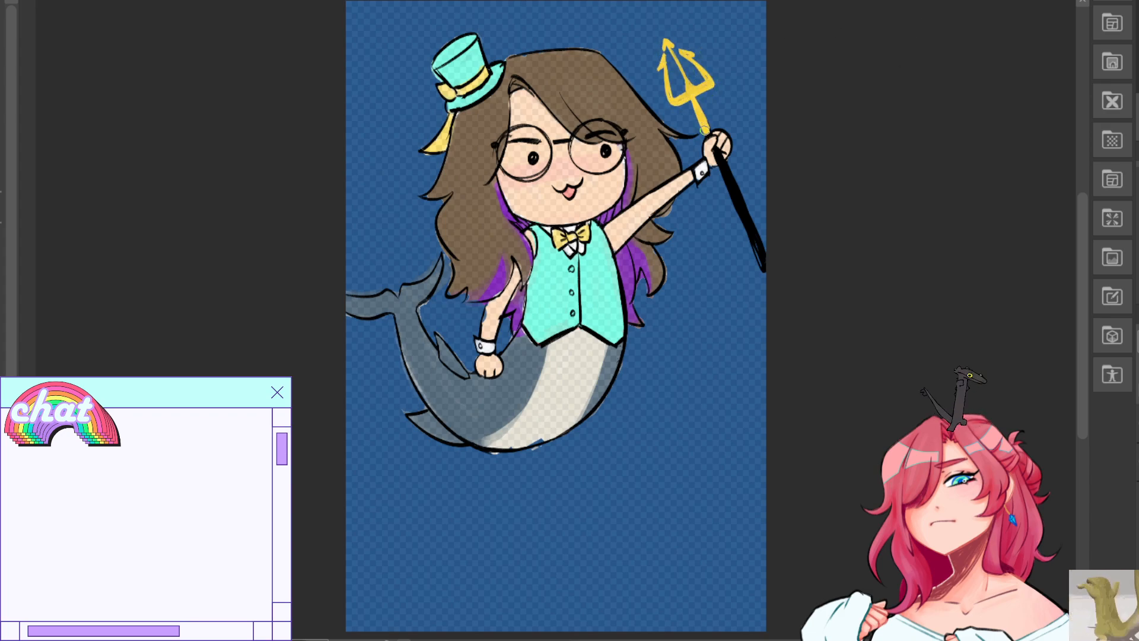
pyautogui.moveTo(726, 177)
pyautogui.mouseDown()
pyautogui.moveTo(740, 210)
pyautogui.moveTo(722, 163)
pyautogui.moveTo(765, 269)
pyautogui.moveTo(716, 155)
pyautogui.moveTo(760, 261)
pyautogui.mouseUp()
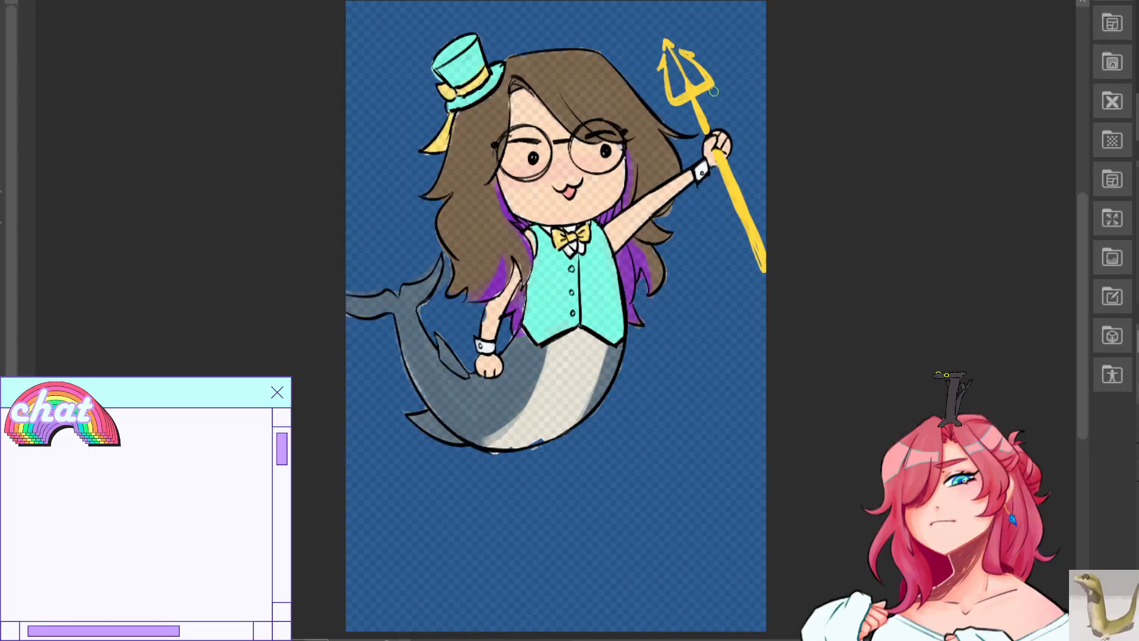
# Draw a pair of golden yellow ring piercings on the edge of each tail fluke.
pyautogui.moveTo(557, 275); pyautogui.dragTo(547, 326)
pyautogui.scroll(1, 547, 326)
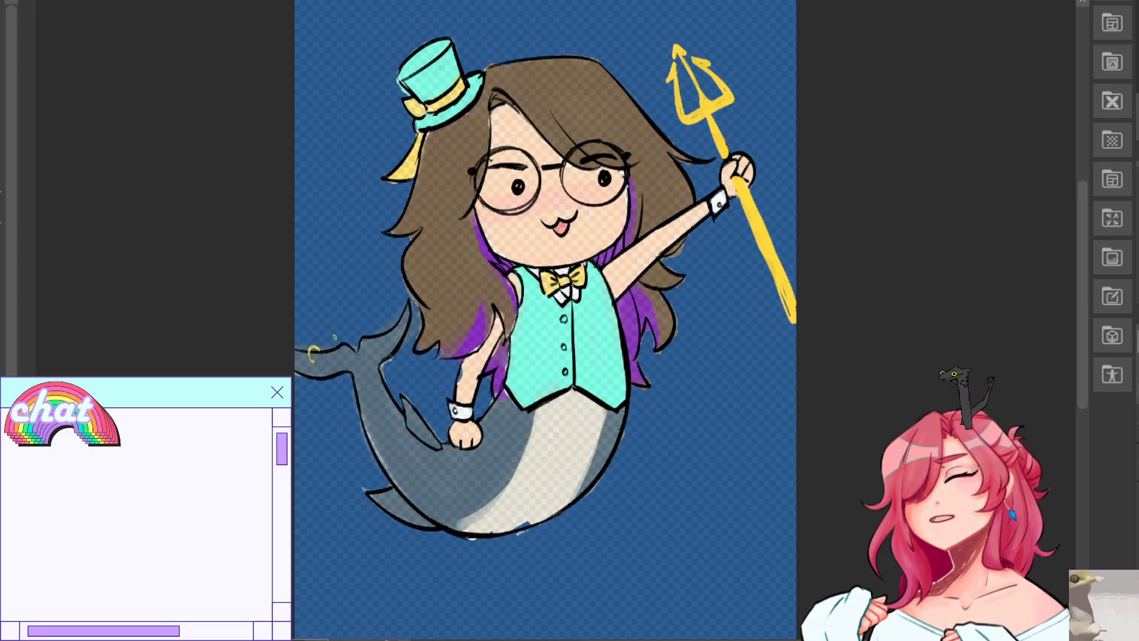
pyautogui.hotkey('ctrl', '+')
pyautogui.moveTo(599, 522); pyautogui.dragTo(847, 407)
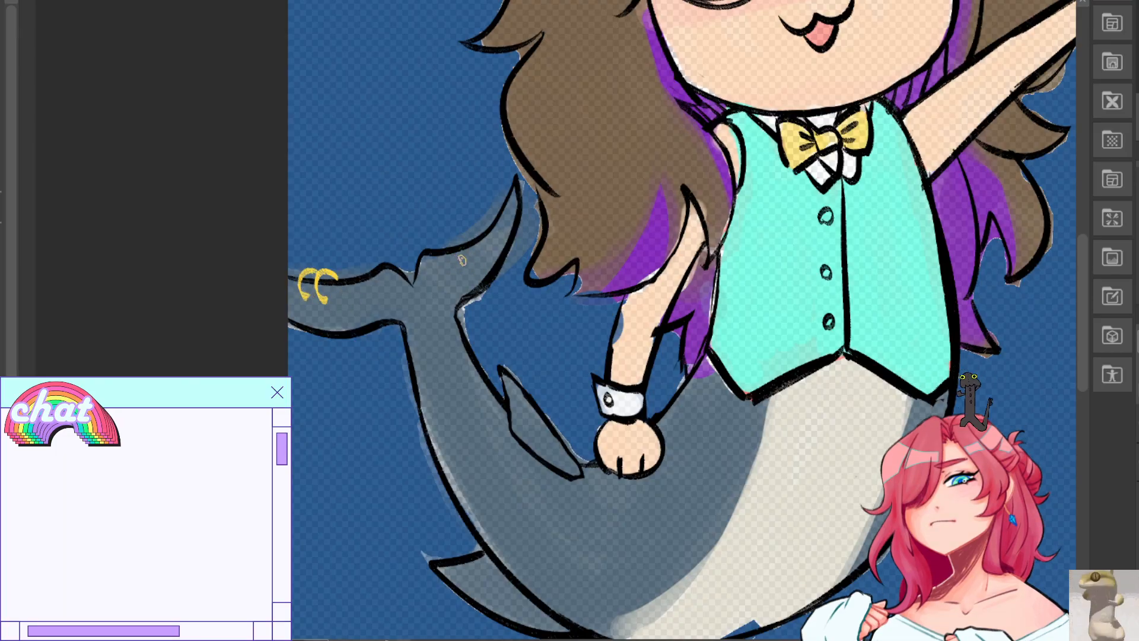
pyautogui.hotkey('ctrl', 'z')
pyautogui.hotkey('ctrl', 'z')
pyautogui.moveTo(454, 242)
pyautogui.mouseDown()
pyautogui.moveTo(464, 259)
pyautogui.moveTo(484, 248)
pyautogui.mouseUp()
pyautogui.hotkey('ctrl', 'z')
pyautogui.hotkey('ctrl', 'z')
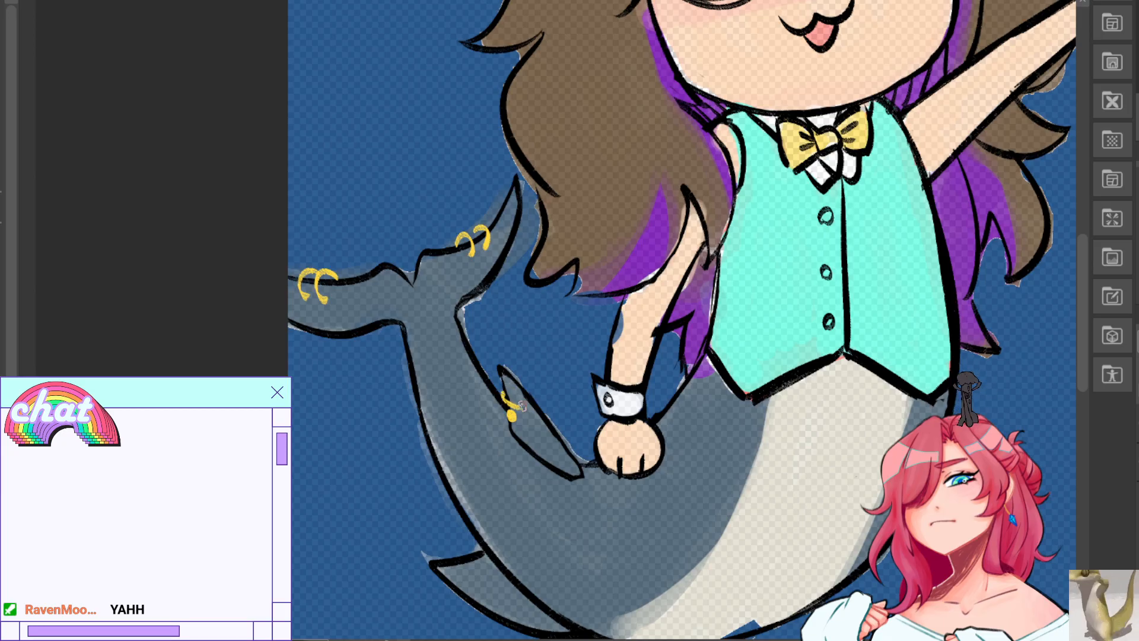
# Add a golden yellow ring and a stud to the edge of the tail's fin near the lowered hand.
pyautogui.hotkey('ctrl', 'z')
pyautogui.moveTo(505, 391); pyautogui.dragTo(515, 402)
pyautogui.hotkey('ctrl', 'z')
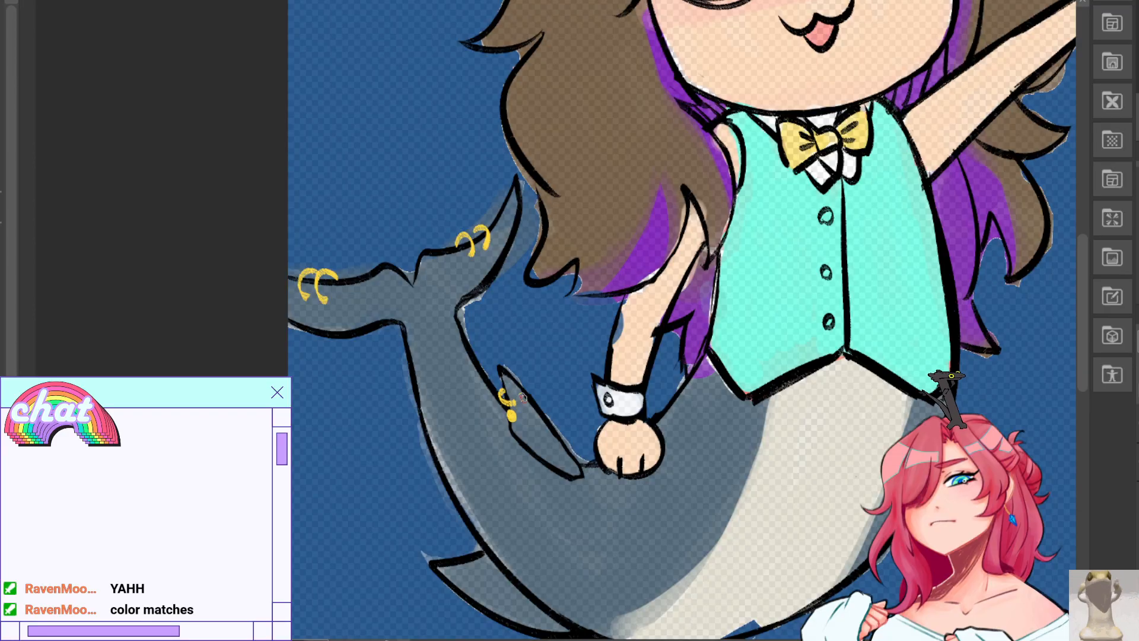
# Draw a single golden yellow ring on the small fin under the tail, discarding the stud attempt there.
pyautogui.moveTo(460, 571)
pyautogui.mouseDown()
pyautogui.moveTo(515, 430)
pyautogui.moveTo(572, 369)
pyautogui.mouseUp()
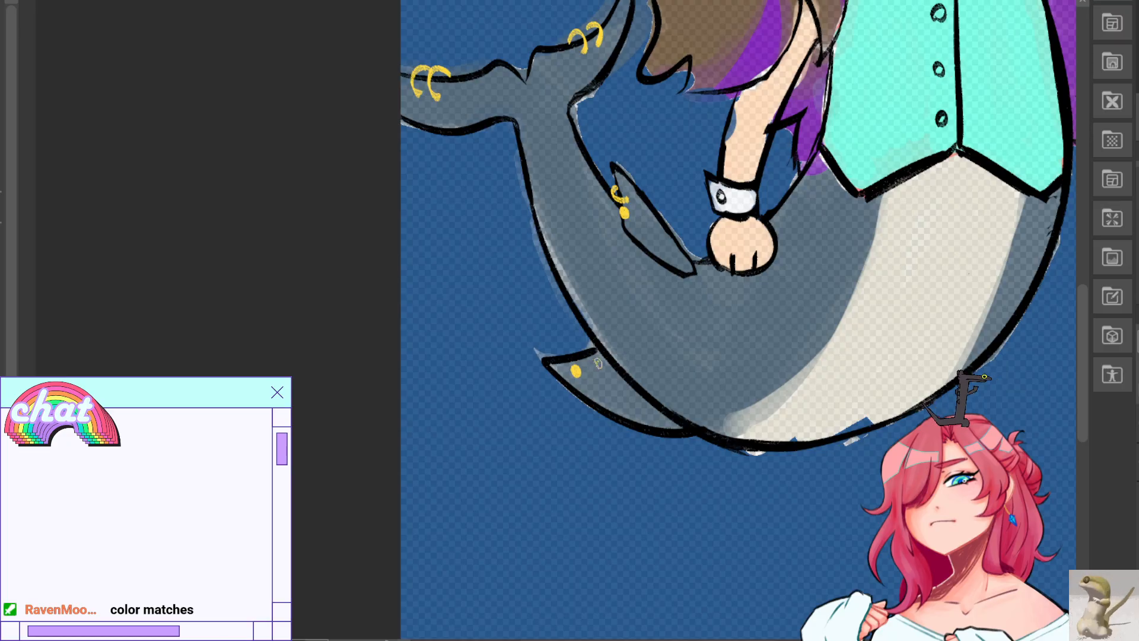
pyautogui.hotkey('ctrl', 'z')
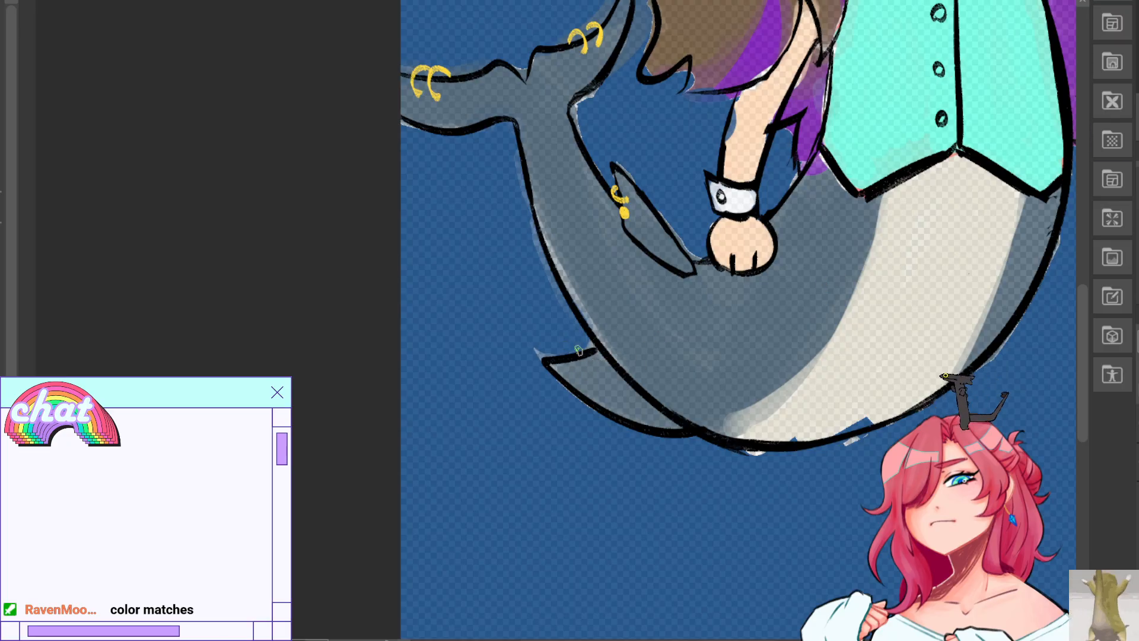
pyautogui.hotkey('ctrl', 'z')
pyautogui.moveTo(563, 349); pyautogui.dragTo(579, 368)
pyautogui.hotkey('ctrl', 'z')
pyautogui.hotkey('ctrl', 'z')
pyautogui.hotkey('ctrl', 'z')
pyautogui.hotkey('ctrl', 'z')
pyautogui.hotkey('ctrl', 'z')
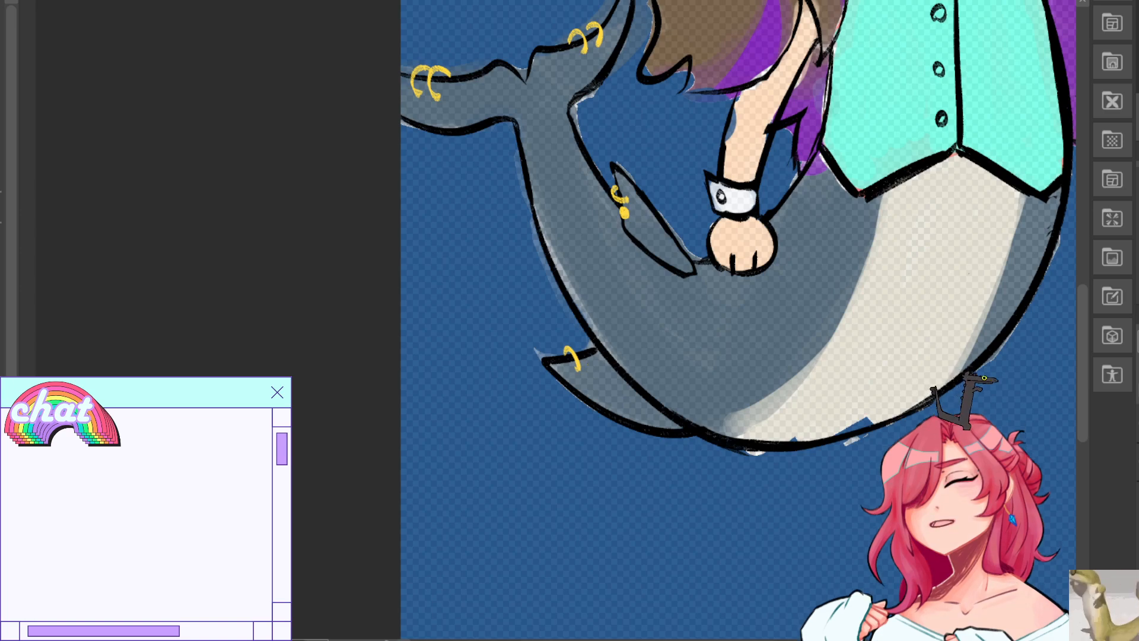
# Crop the canvas to a full-width area ending just below the tail, then clear the selection.
pyautogui.hotkey('ctrl', '0')
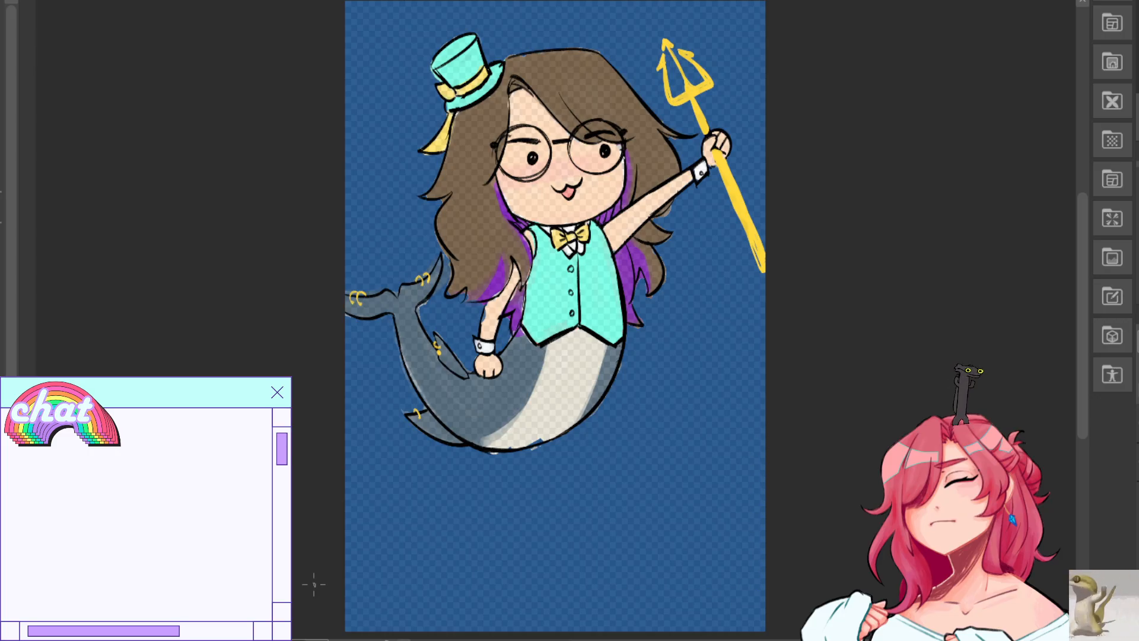
pyautogui.moveTo(555, 320); pyautogui.dragTo(568, 361)
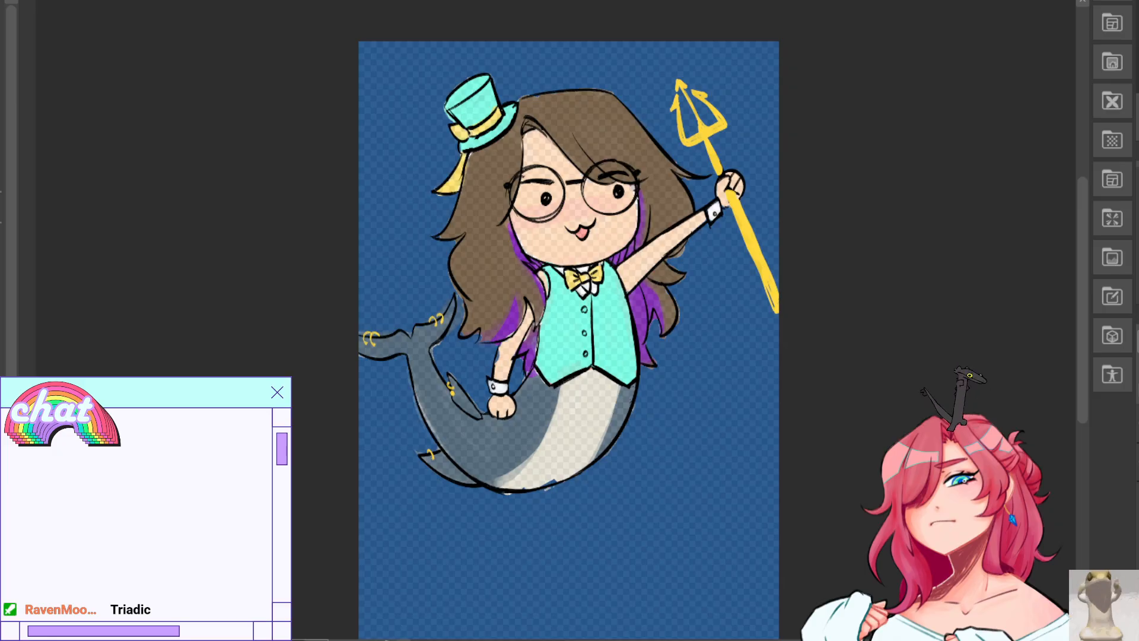
pyautogui.moveTo(305, 25); pyautogui.dragTo(818, 515)
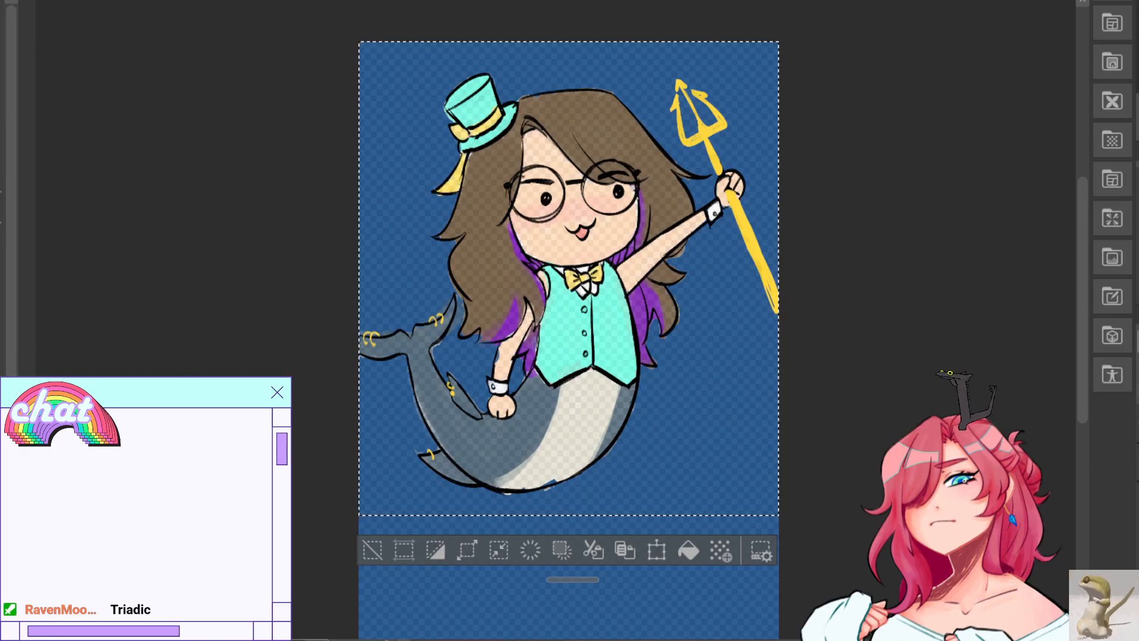
pyautogui.click(165, 102)
pyautogui.hotkey('ctrl', 'd')
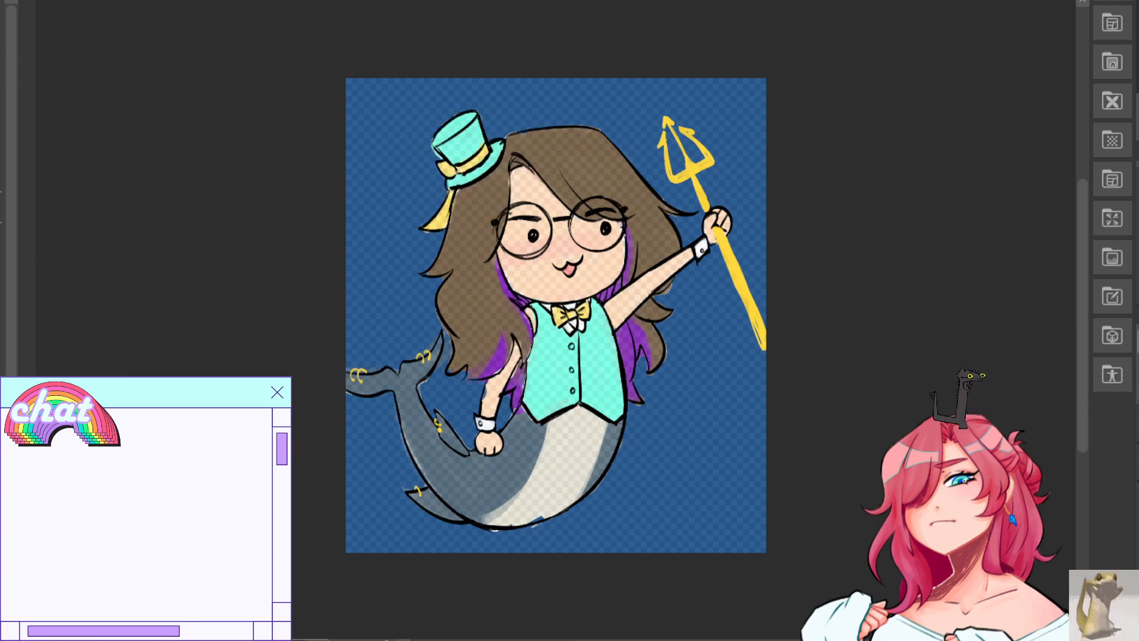
# Draw pale blue outlined bubbles, a small and a larger one beside the hair under the raised arm and another pair near the hat.
pyautogui.moveTo(689, 408); pyautogui.dragTo(694, 406)
pyautogui.hotkey('ctrl', 'd')
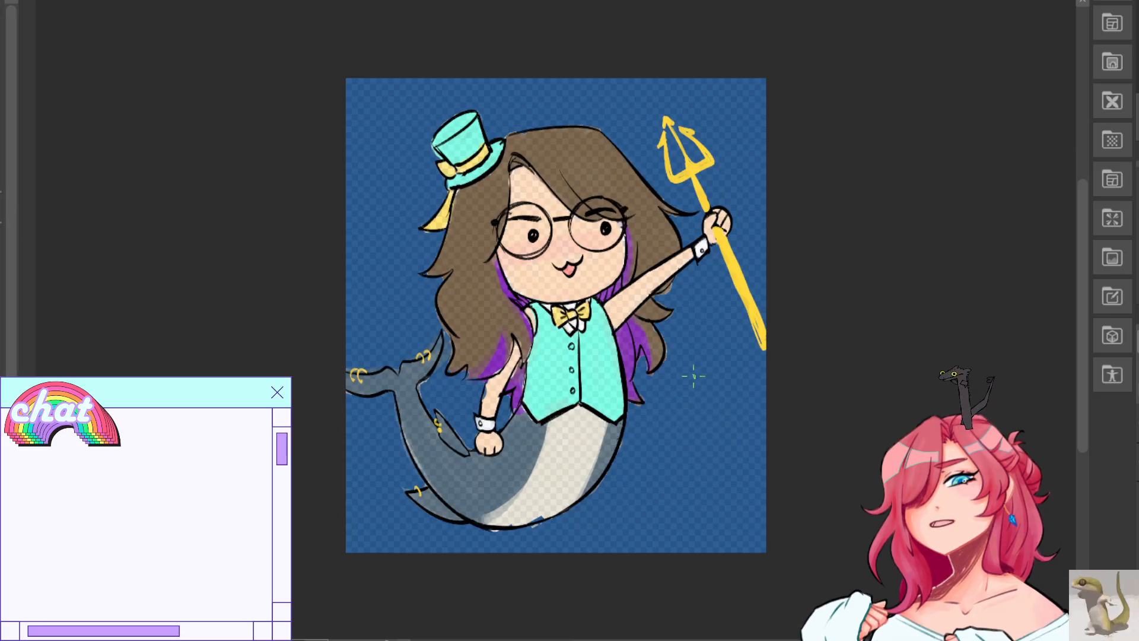
pyautogui.moveTo(686, 306); pyautogui.dragTo(690, 300)
pyautogui.moveTo(389, 195); pyautogui.dragTo(387, 191)
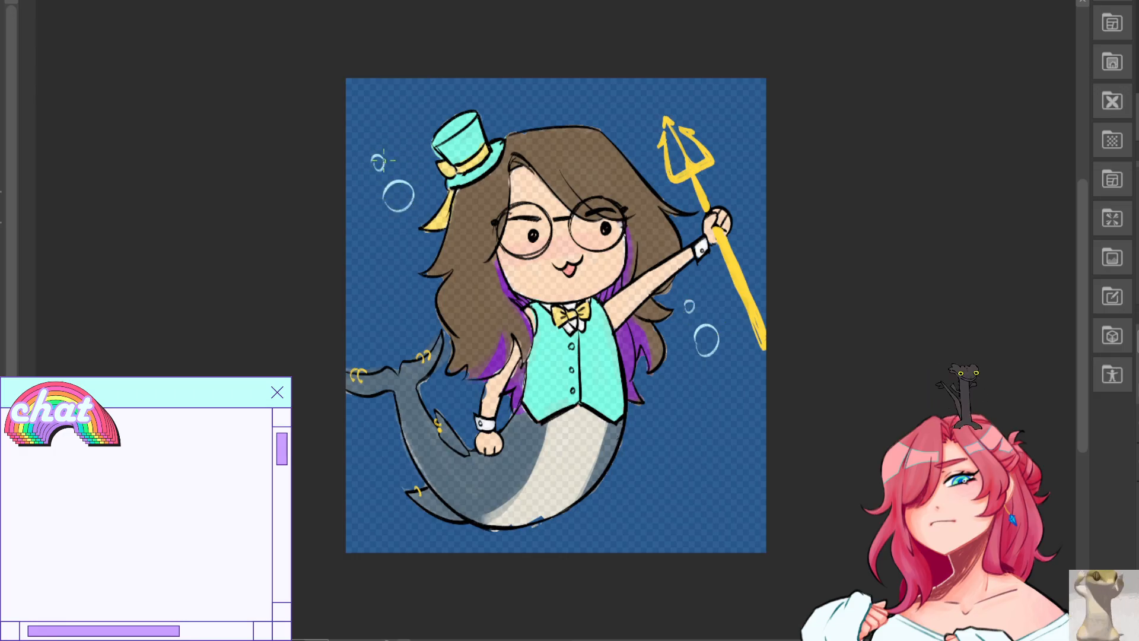
# Add pale blue bubbles with small highlights beside the trident and by the tail, plus a large one in the canvas's lower-right corner.
pyautogui.moveTo(732, 122); pyautogui.dragTo(732, 96)
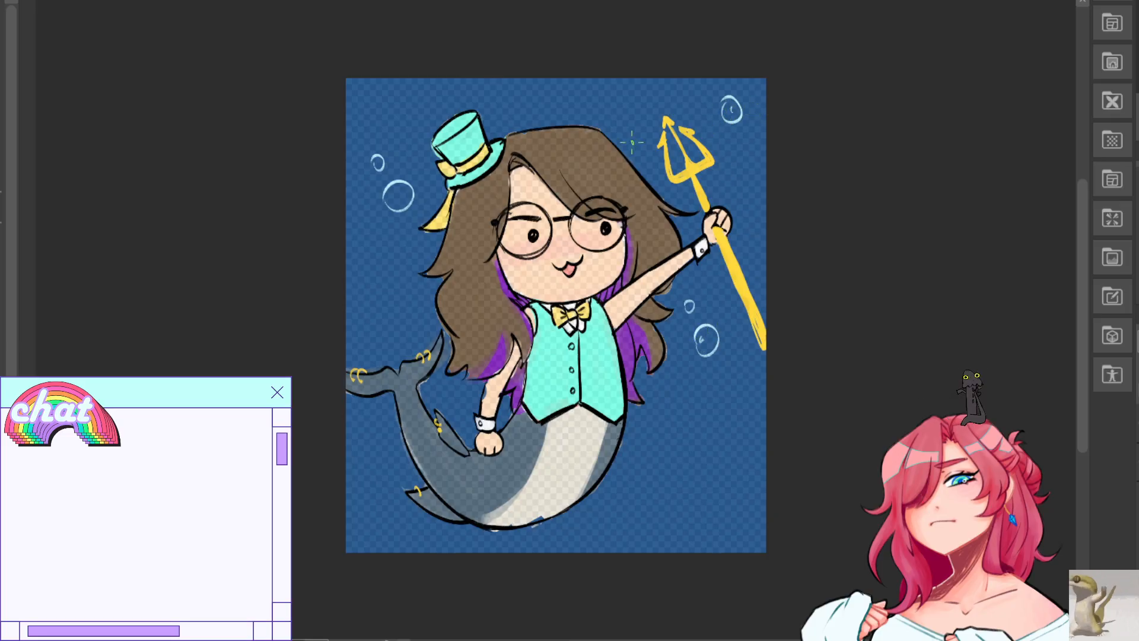
pyautogui.hotkey('ctrl', 'z')
pyautogui.moveTo(727, 102); pyautogui.dragTo(728, 120)
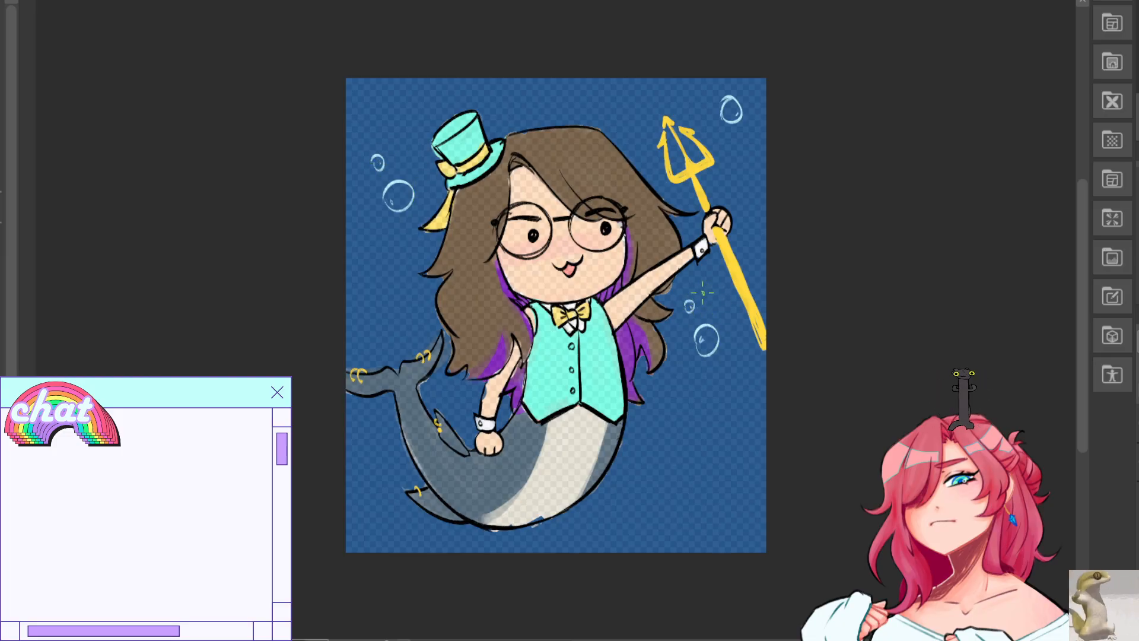
pyautogui.moveTo(392, 465)
pyautogui.mouseDown()
pyautogui.moveTo(418, 450)
pyautogui.moveTo(438, 473)
pyautogui.moveTo(404, 450)
pyautogui.moveTo(397, 464)
pyautogui.moveTo(414, 444)
pyautogui.mouseUp()
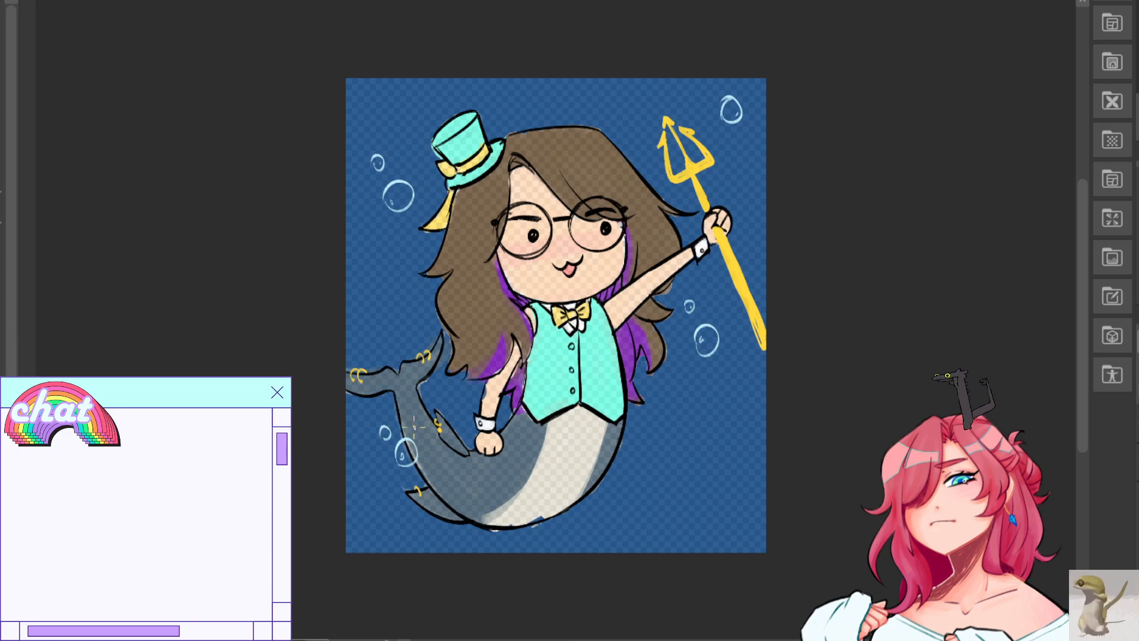
pyautogui.moveTo(676, 552); pyautogui.dragTo(700, 549)
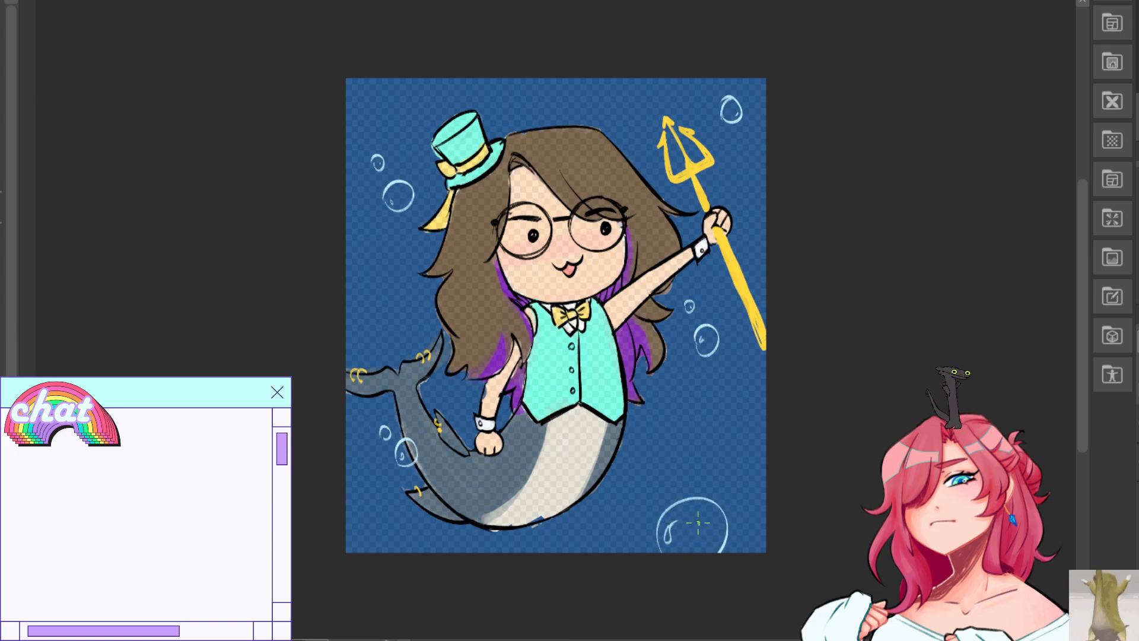
# Add a small bubble beside the large corner one, partial bubbles at the canvas's upper and lower edges, and one overlapping the vest's side.
pyautogui.moveTo(666, 527); pyautogui.dragTo(666, 541)
pyautogui.moveTo(718, 496)
pyautogui.mouseDown()
pyautogui.moveTo(743, 487)
pyautogui.moveTo(722, 493)
pyautogui.mouseUp()
pyautogui.hotkey('ctrl', 'z')
pyautogui.hotkey('ctrl', 'z')
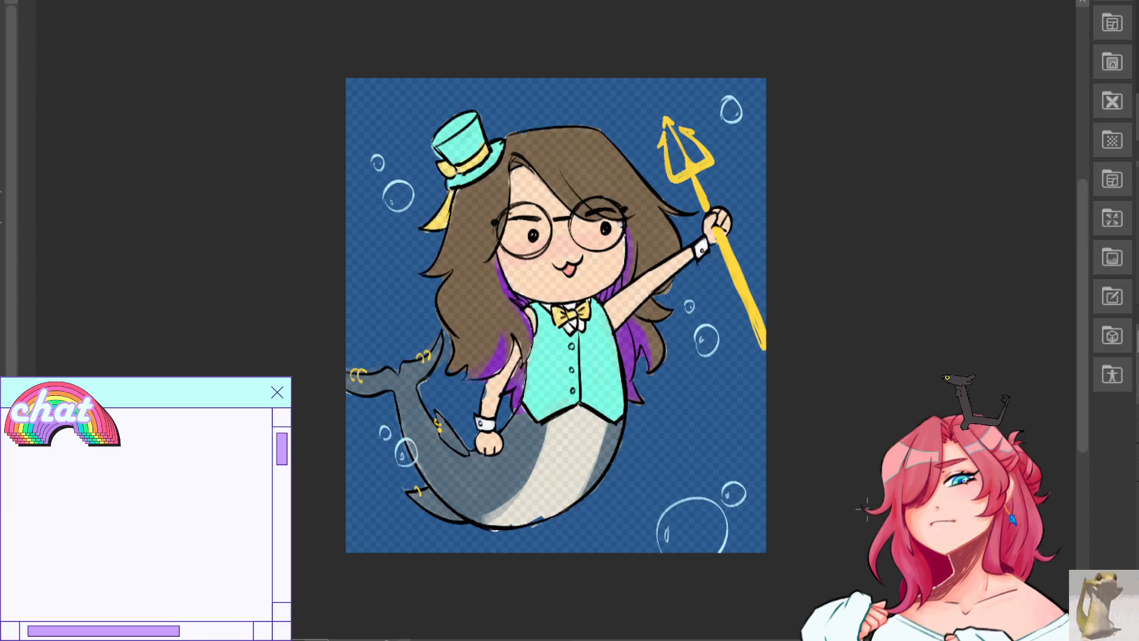
pyautogui.hotkey('ctrl', 'z')
pyautogui.moveTo(514, 78); pyautogui.dragTo(563, 78)
pyautogui.hotkey('ctrl', 'z')
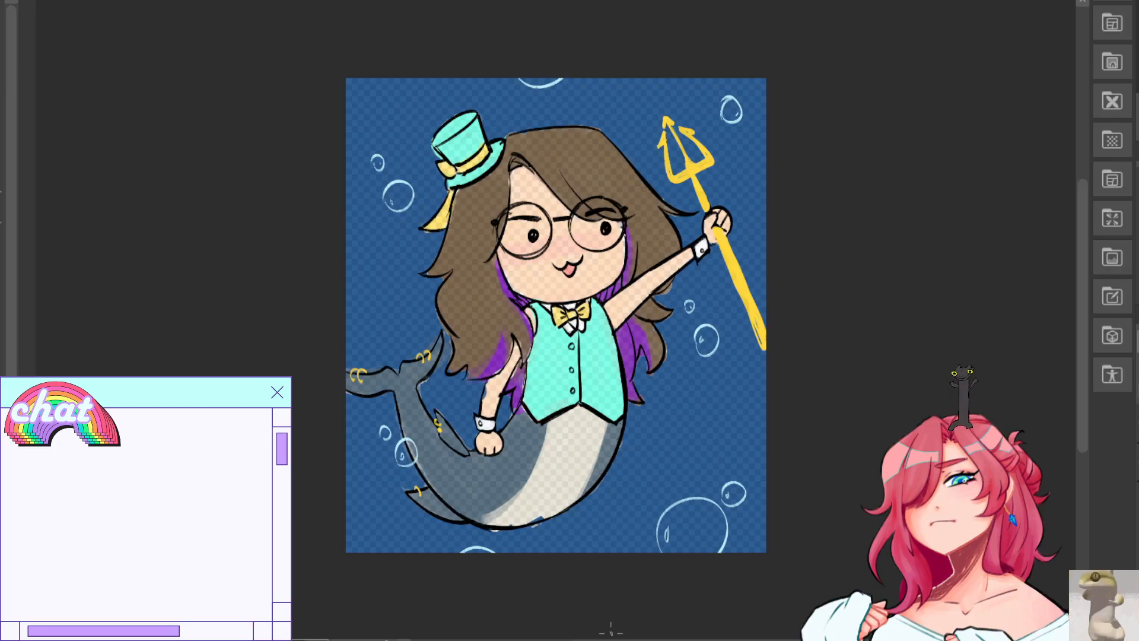
pyautogui.moveTo(569, 296); pyautogui.dragTo(596, 304)
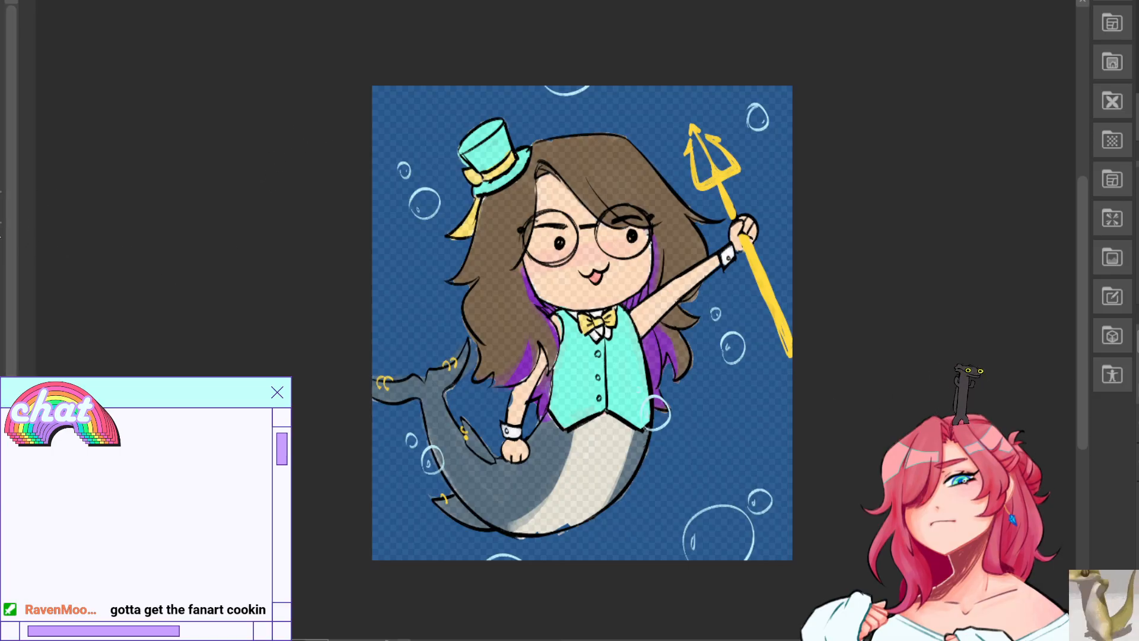
# Tint the insides of the background bubbles with a translucent pale blue, working from the pair near the hat to the large corner bubble.
pyautogui.moveTo(422, 198); pyautogui.dragTo(406, 174)
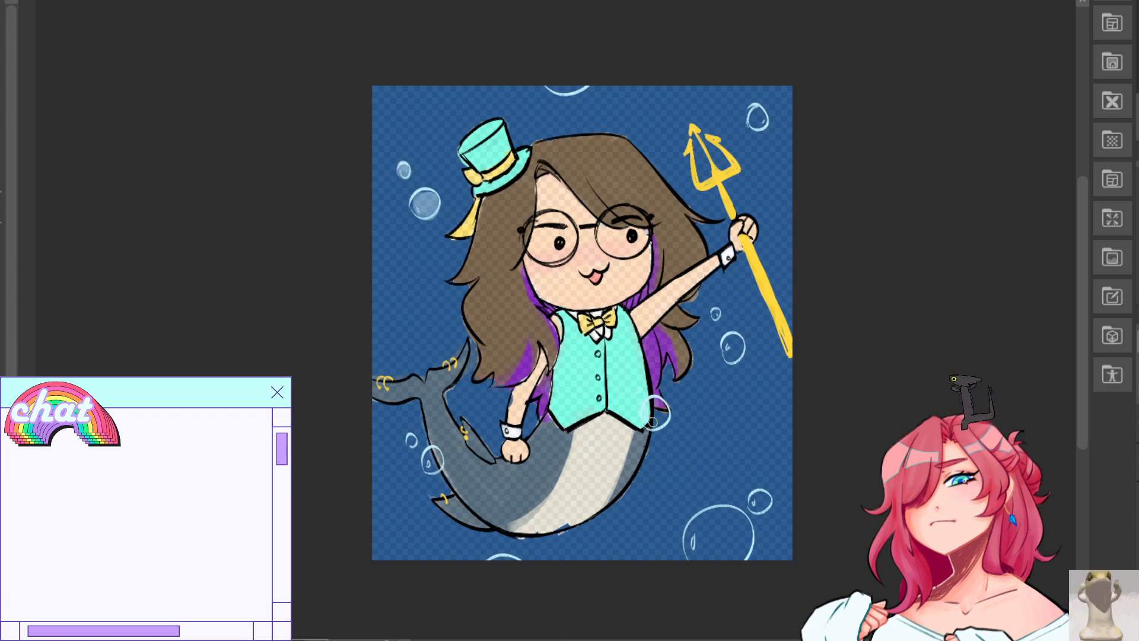
pyautogui.moveTo(728, 341); pyautogui.dragTo(735, 353)
pyautogui.moveTo(714, 311); pyautogui.dragTo(717, 315)
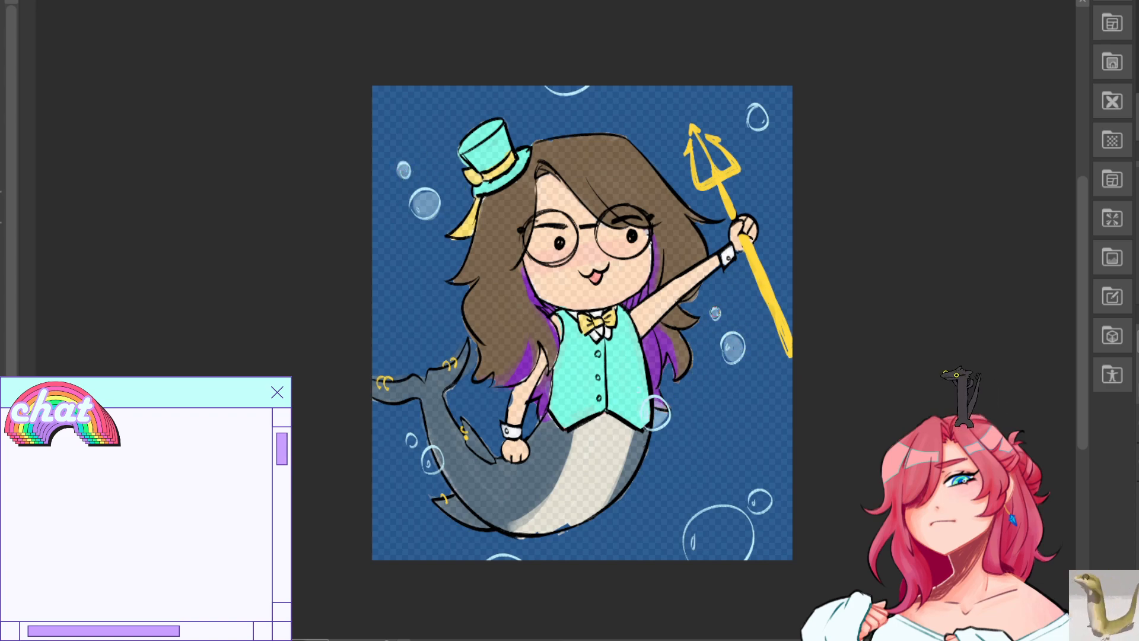
pyautogui.moveTo(755, 113); pyautogui.dragTo(759, 124)
pyautogui.moveTo(726, 517)
pyautogui.mouseDown()
pyautogui.moveTo(742, 552)
pyautogui.moveTo(709, 549)
pyautogui.mouseUp()
pyautogui.hotkey('ctrl', 'z')
pyautogui.moveTo(736, 512)
pyautogui.mouseDown()
pyautogui.moveTo(740, 558)
pyautogui.moveTo(715, 525)
pyautogui.mouseUp()
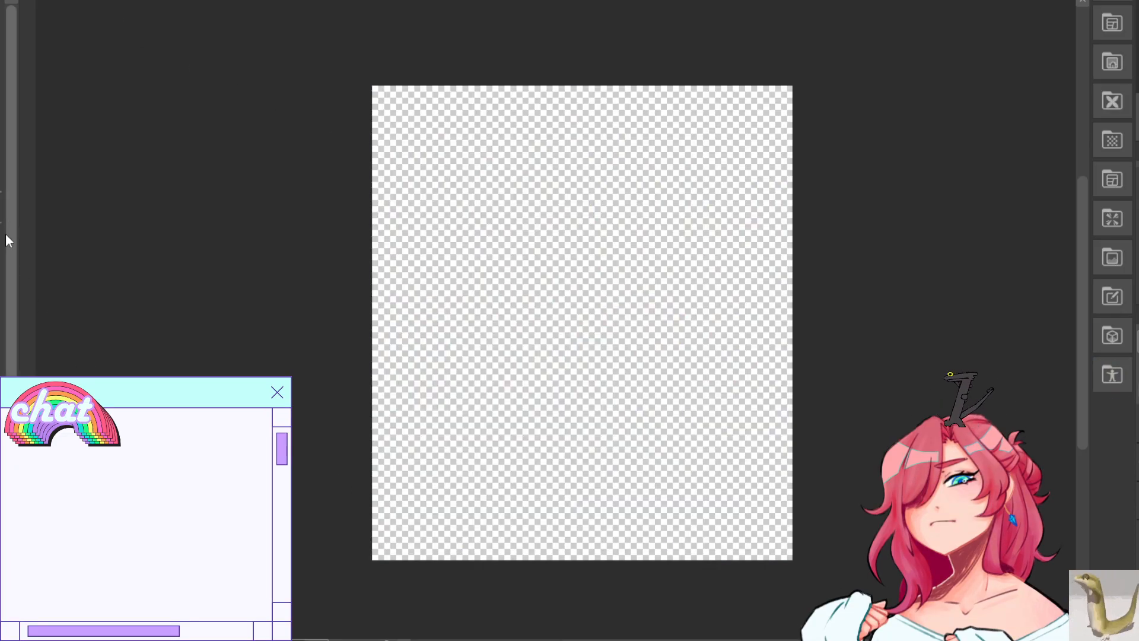
# On the empty transparent canvas, sketch a fish's curved back and upturned open jaws in dark teal.
pyautogui.moveTo(523, 309); pyautogui.dragTo(563, 203)
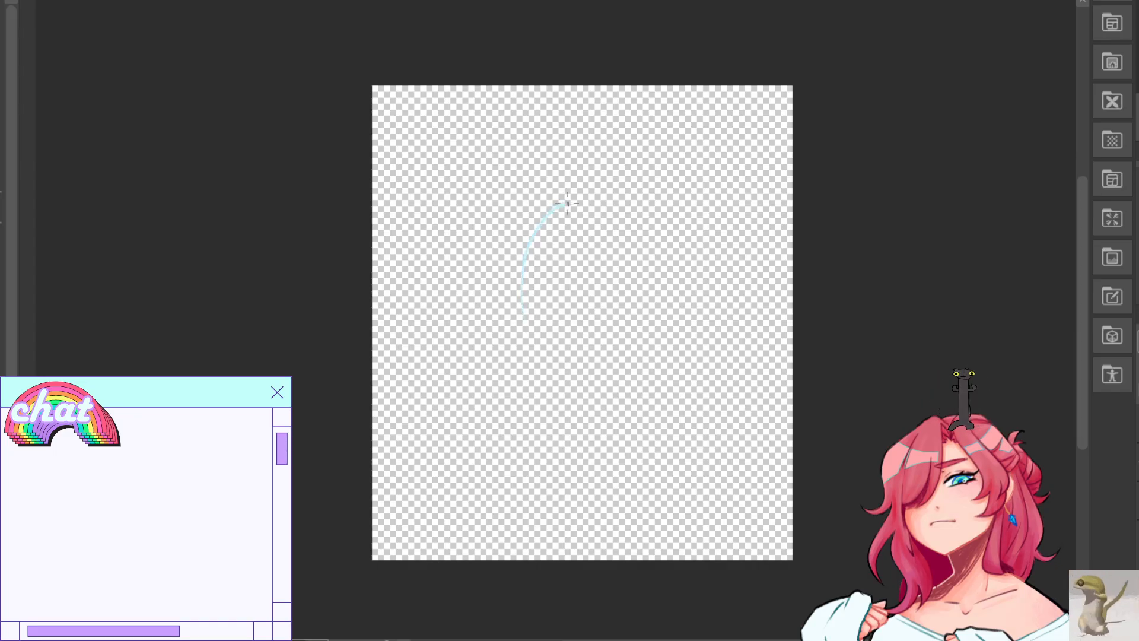
pyautogui.hotkey('ctrl', 'z')
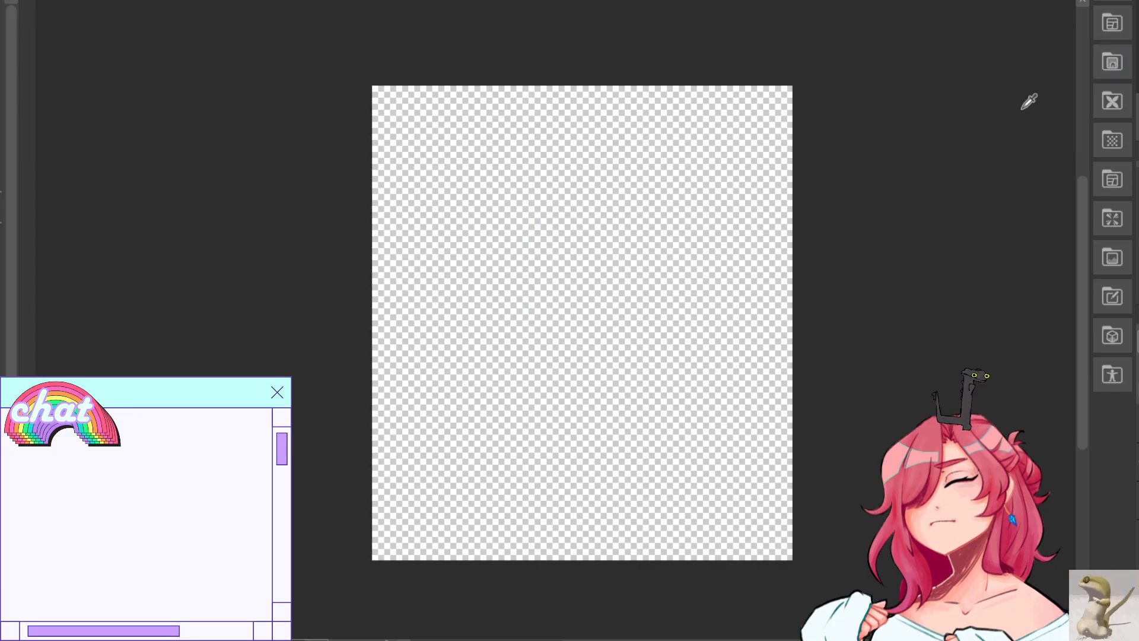
pyautogui.moveTo(514, 360)
pyautogui.mouseDown()
pyautogui.moveTo(541, 225)
pyautogui.moveTo(590, 190)
pyautogui.moveTo(586, 282)
pyautogui.mouseUp()
pyautogui.moveTo(601, 189)
pyautogui.mouseDown()
pyautogui.moveTo(588, 280)
pyautogui.moveTo(582, 236)
pyautogui.moveTo(603, 191)
pyautogui.mouseUp()
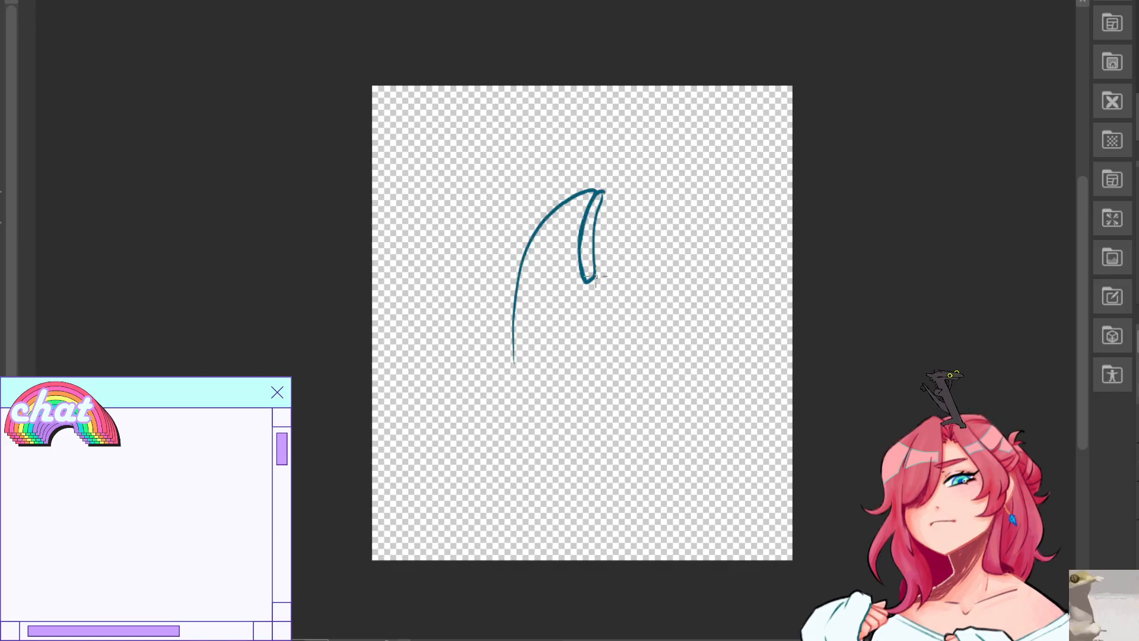
pyautogui.hotkey('ctrl', 'z')
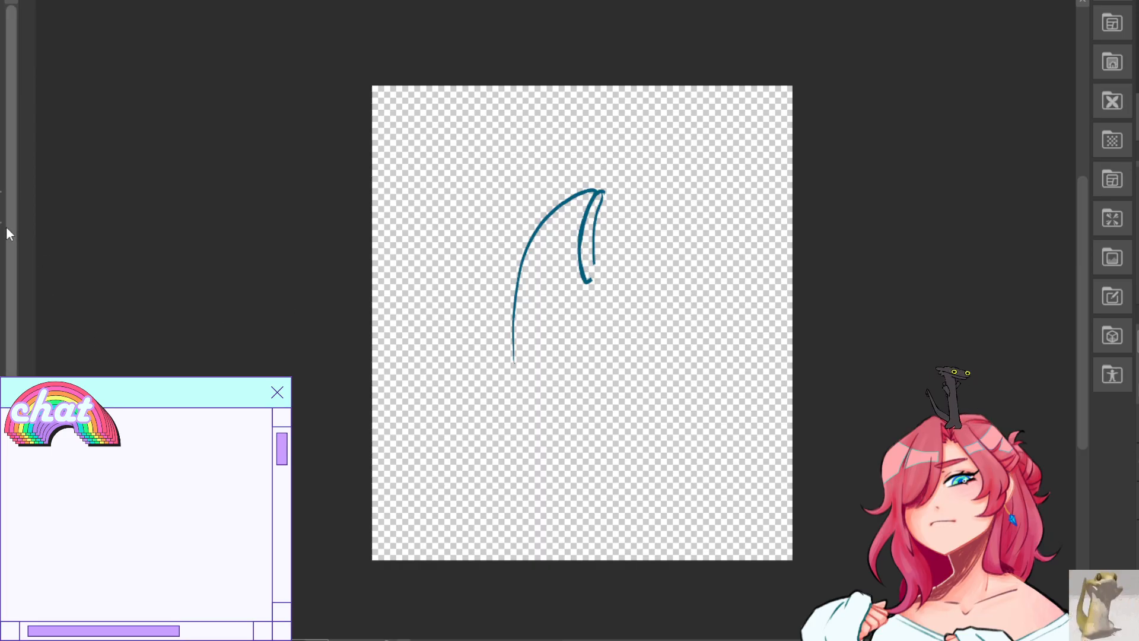
pyautogui.moveTo(593, 264)
pyautogui.mouseDown()
pyautogui.moveTo(621, 204)
pyautogui.moveTo(641, 199)
pyautogui.moveTo(593, 279)
pyautogui.mouseUp()
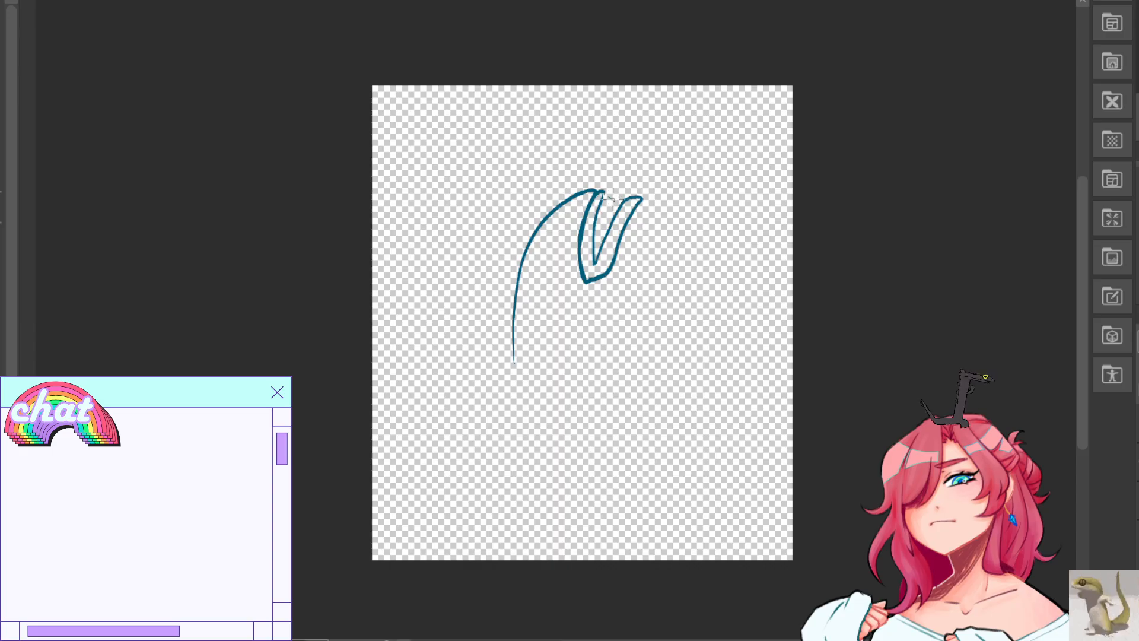
# Give the fish teeth, a round eye, a jagged back fin, two human-like legs with feet, a belly line and two side fins.
pyautogui.moveTo(601, 207)
pyautogui.mouseDown()
pyautogui.moveTo(599, 240)
pyautogui.moveTo(616, 204)
pyautogui.moveTo(579, 224)
pyautogui.moveTo(549, 279)
pyautogui.moveTo(549, 258)
pyautogui.moveTo(567, 258)
pyautogui.moveTo(548, 261)
pyautogui.moveTo(502, 335)
pyautogui.moveTo(522, 470)
pyautogui.moveTo(549, 536)
pyautogui.moveTo(594, 515)
pyautogui.moveTo(576, 484)
pyautogui.moveTo(579, 427)
pyautogui.moveTo(597, 436)
pyautogui.moveTo(611, 514)
pyautogui.moveTo(655, 510)
pyautogui.moveTo(664, 479)
pyautogui.moveTo(632, 409)
pyautogui.mouseUp()
pyautogui.moveTo(554, 333)
pyautogui.mouseDown()
pyautogui.moveTo(526, 401)
pyautogui.moveTo(498, 402)
pyautogui.mouseUp()
pyautogui.moveTo(526, 365); pyautogui.dragTo(512, 411)
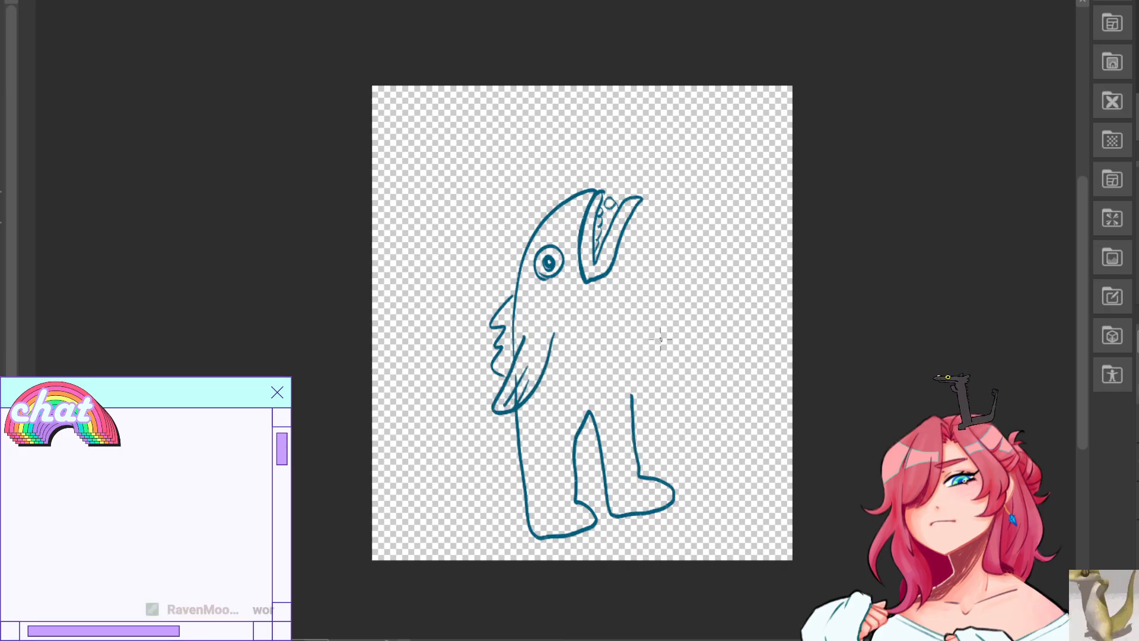
pyautogui.moveTo(631, 394); pyautogui.dragTo(648, 203)
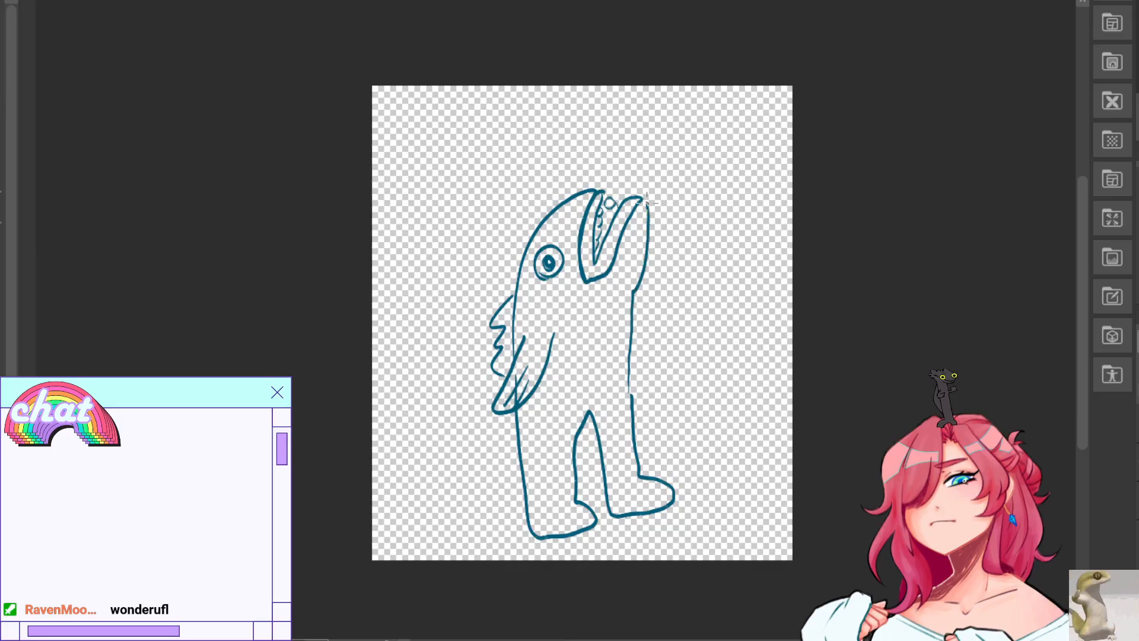
pyautogui.moveTo(637, 315)
pyautogui.mouseDown()
pyautogui.moveTo(681, 381)
pyautogui.moveTo(633, 360)
pyautogui.moveTo(671, 382)
pyautogui.mouseUp()
pyautogui.moveTo(651, 358); pyautogui.dragTo(674, 380)
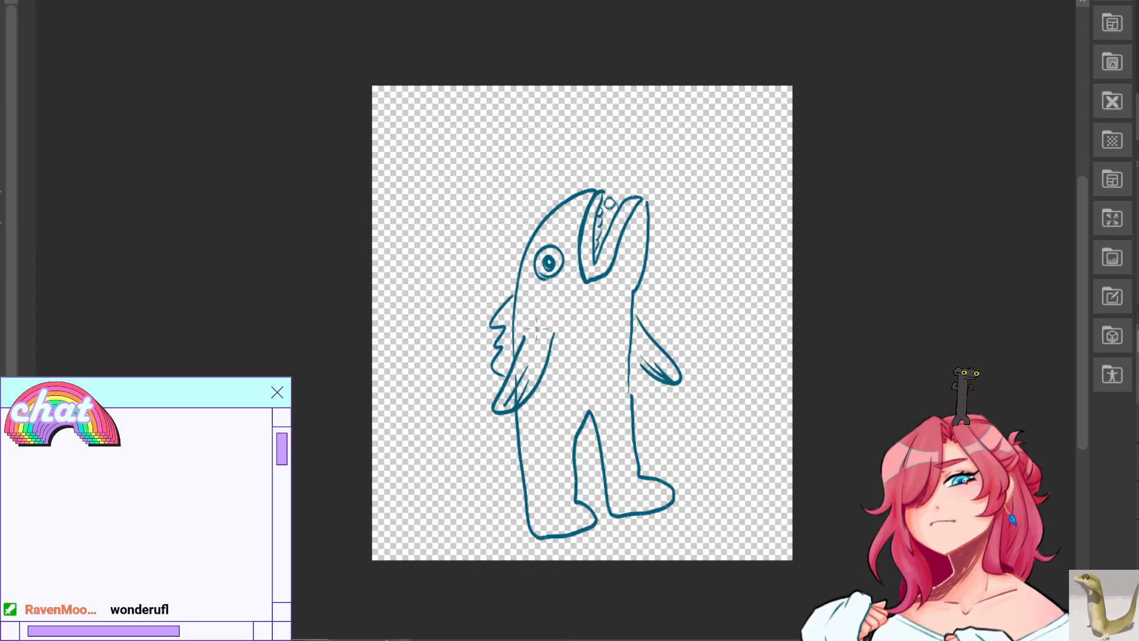
# Draw a curved gill line below the eye and a thin brief with a double waistband across the fish's hips.
pyautogui.moveTo(512, 308)
pyautogui.mouseDown()
pyautogui.moveTo(573, 324)
pyautogui.moveTo(557, 325)
pyautogui.mouseUp()
pyautogui.hotkey('ctrl', 'z')
pyautogui.hotkey('ctrl', 'z')
pyautogui.hotkey('ctrl', 'z')
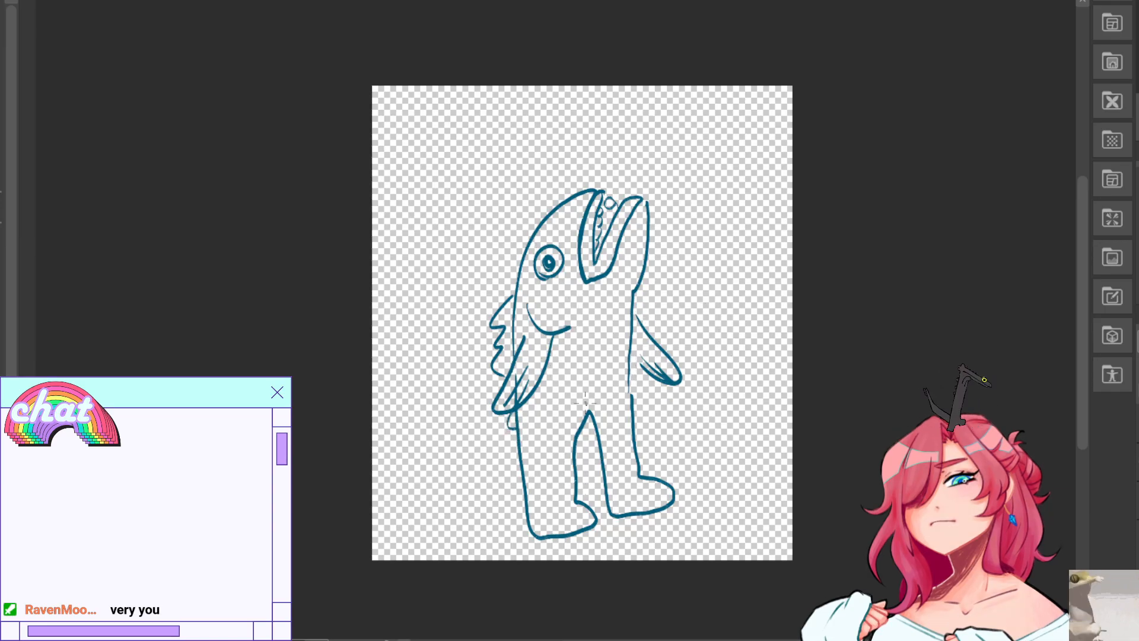
pyautogui.moveTo(592, 394)
pyautogui.mouseDown()
pyautogui.moveTo(589, 414)
pyautogui.moveTo(634, 384)
pyautogui.mouseUp()
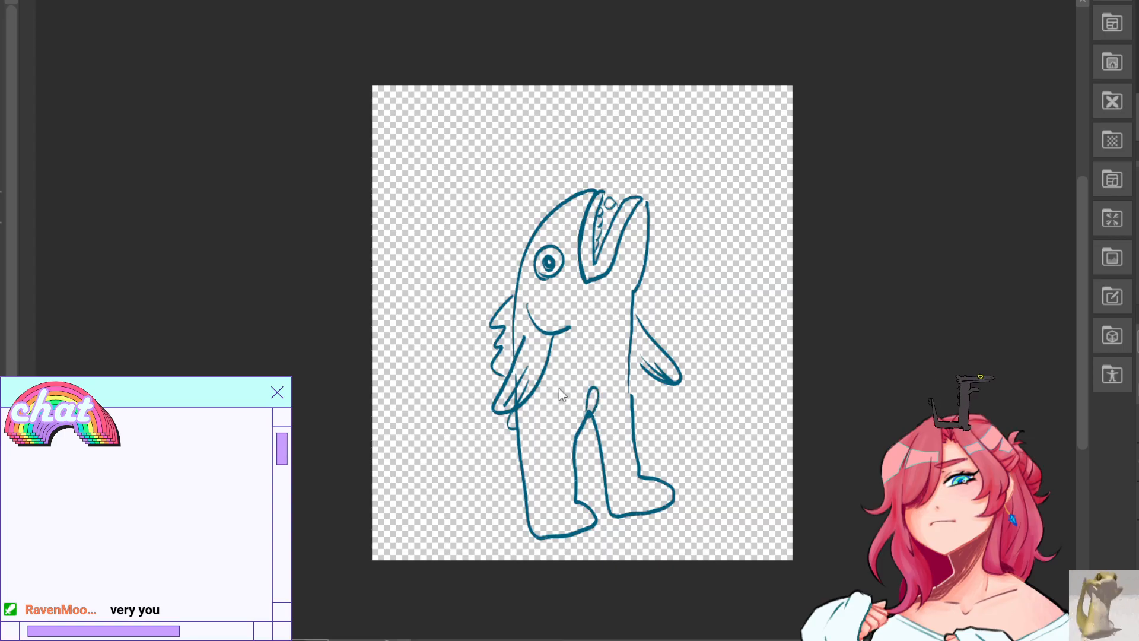
pyautogui.moveTo(537, 392); pyautogui.dragTo(635, 382)
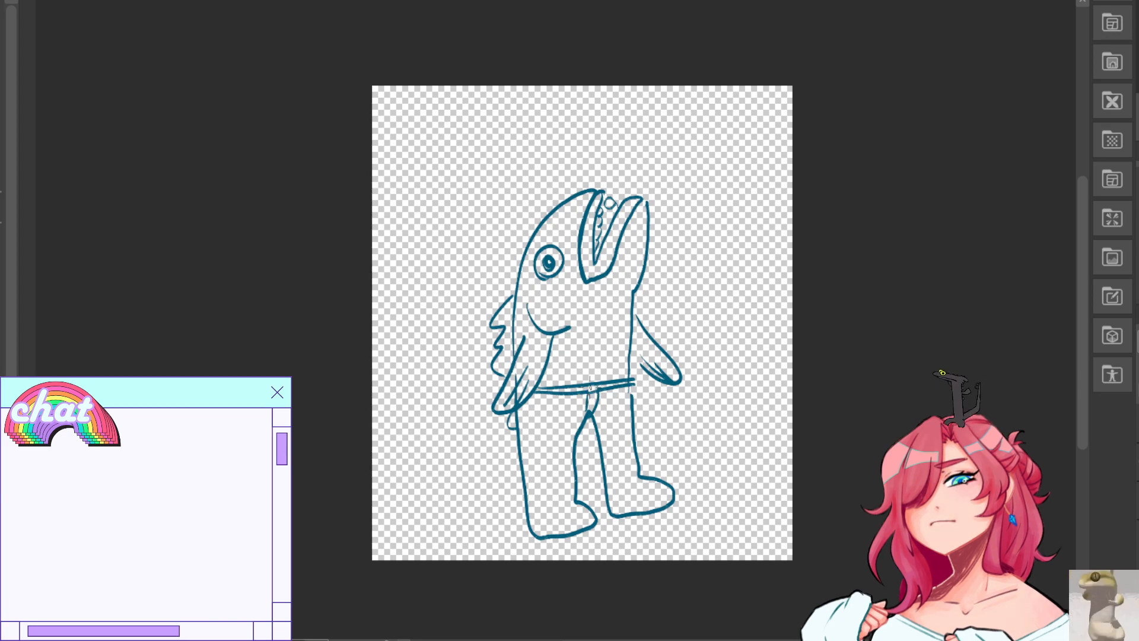
pyautogui.moveTo(632, 345); pyautogui.dragTo(631, 403)
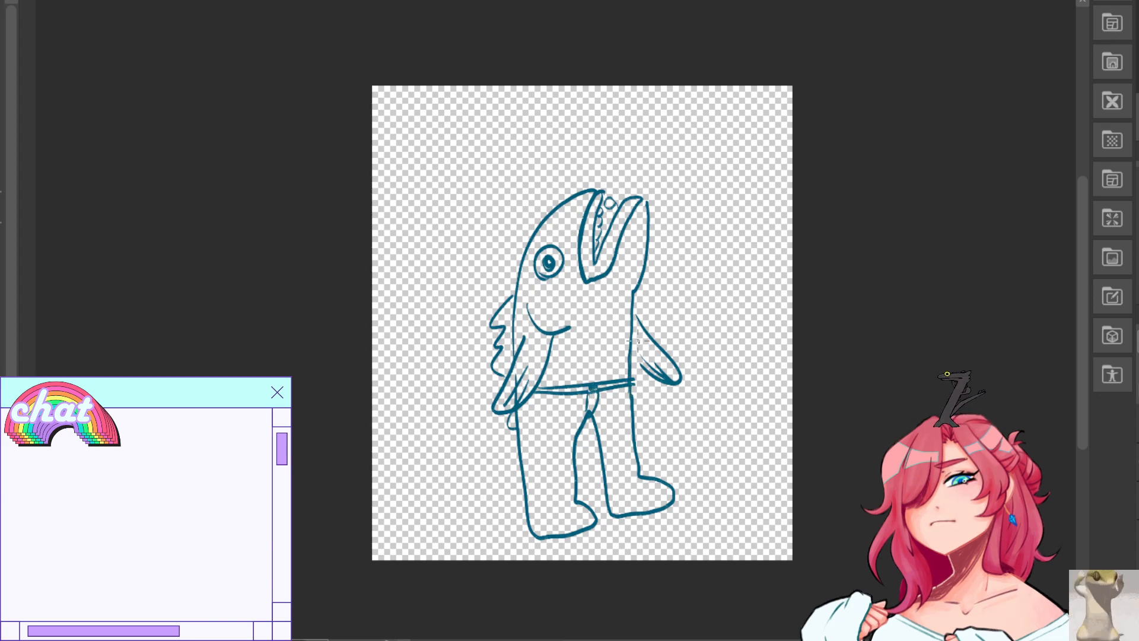
# Add a contour line along the fish's lower jaw, darken the inside of its mouth and draw a thick angry eyebrow.
pyautogui.moveTo(640, 213); pyautogui.dragTo(631, 258)
pyautogui.hotkey('ctrl', 'z')
pyautogui.hotkey('ctrl', 'z')
pyautogui.moveTo(640, 213); pyautogui.dragTo(622, 267)
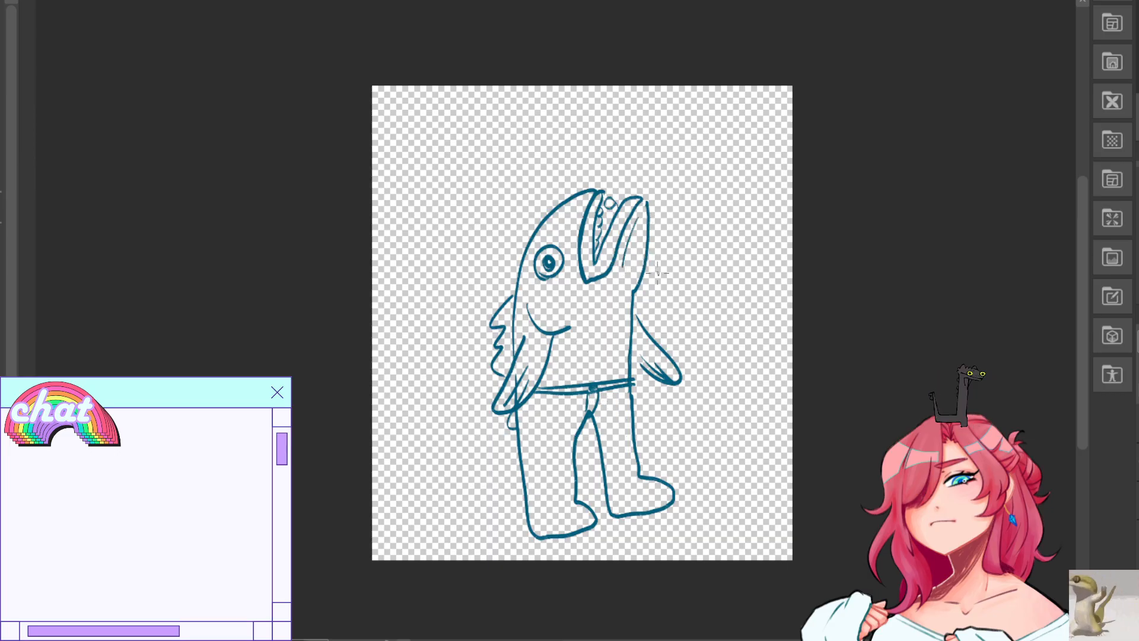
pyautogui.moveTo(602, 211)
pyautogui.mouseDown()
pyautogui.moveTo(603, 246)
pyautogui.moveTo(621, 200)
pyautogui.mouseUp()
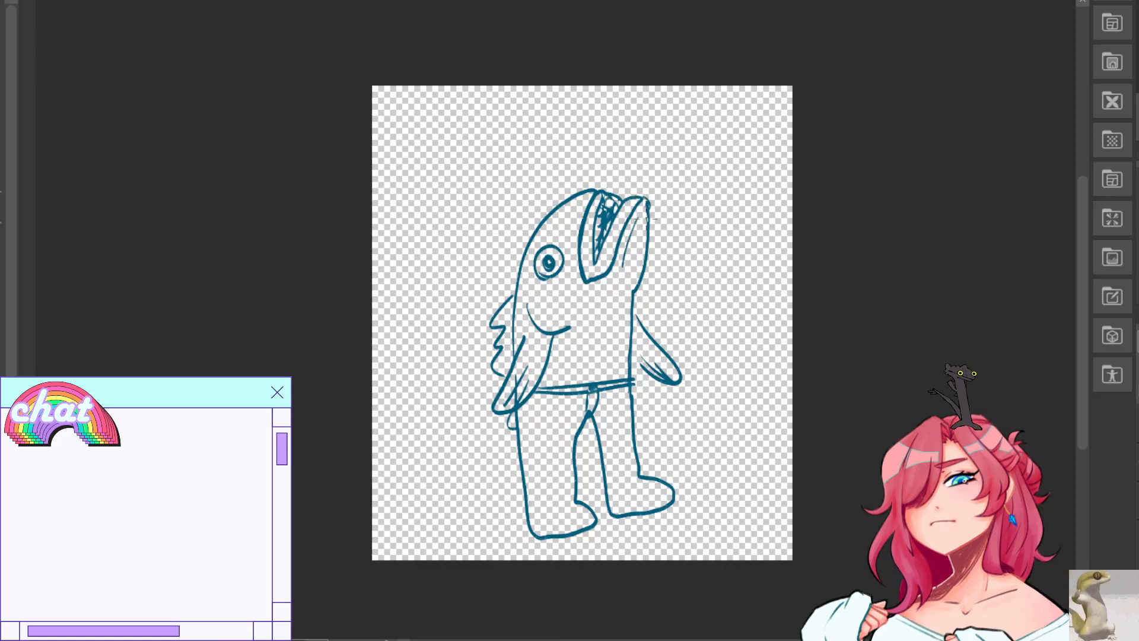
pyautogui.moveTo(515, 259); pyautogui.dragTo(550, 241)
pyautogui.hotkey('ctrl', 'z')
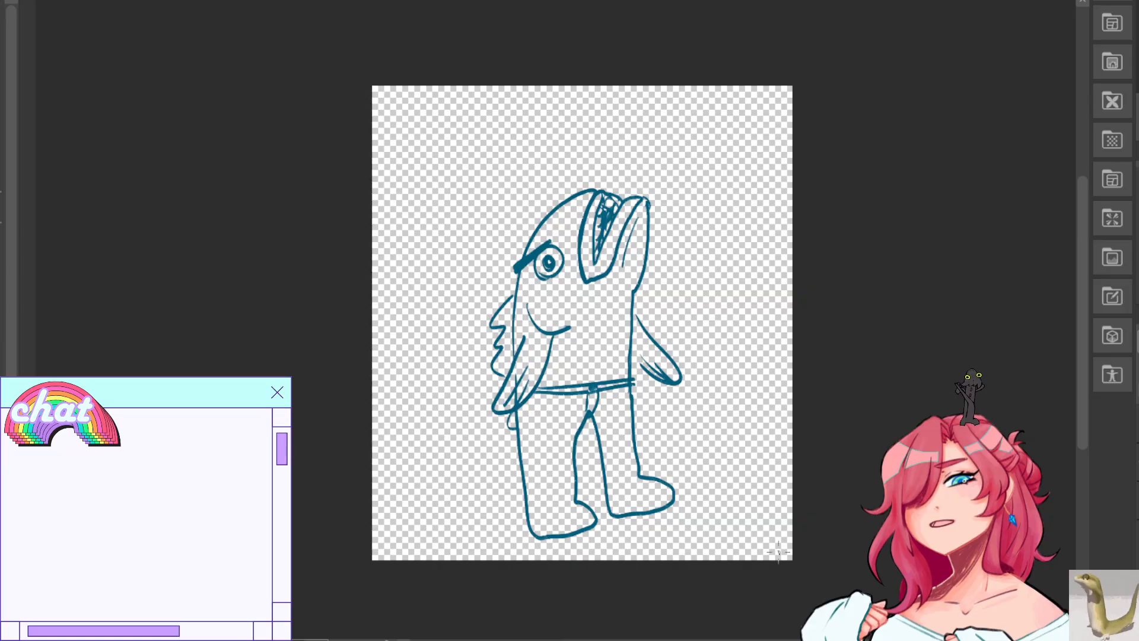
# Draw a thick-outlined boot with an ankle cuff on the fish's raised forward foot.
pyautogui.moveTo(599, 484)
pyautogui.mouseDown()
pyautogui.moveTo(650, 473)
pyautogui.moveTo(602, 470)
pyautogui.moveTo(635, 456)
pyautogui.mouseUp()
pyautogui.hotkey('ctrl', 'z')
pyautogui.hotkey('ctrl', 'z')
pyautogui.hotkey('ctrl', 'z')
pyautogui.moveTo(608, 469)
pyautogui.mouseDown()
pyautogui.moveTo(641, 453)
pyautogui.moveTo(668, 478)
pyautogui.moveTo(643, 474)
pyautogui.moveTo(677, 492)
pyautogui.moveTo(649, 512)
pyautogui.moveTo(676, 498)
pyautogui.moveTo(612, 510)
pyautogui.mouseUp()
pyautogui.moveTo(613, 511); pyautogui.dragTo(602, 473)
pyautogui.moveTo(605, 475)
pyautogui.mouseDown()
pyautogui.moveTo(623, 497)
pyautogui.moveTo(644, 467)
pyautogui.moveTo(631, 491)
pyautogui.moveTo(658, 484)
pyautogui.mouseUp()
pyautogui.moveTo(658, 485); pyautogui.dragTo(630, 491)
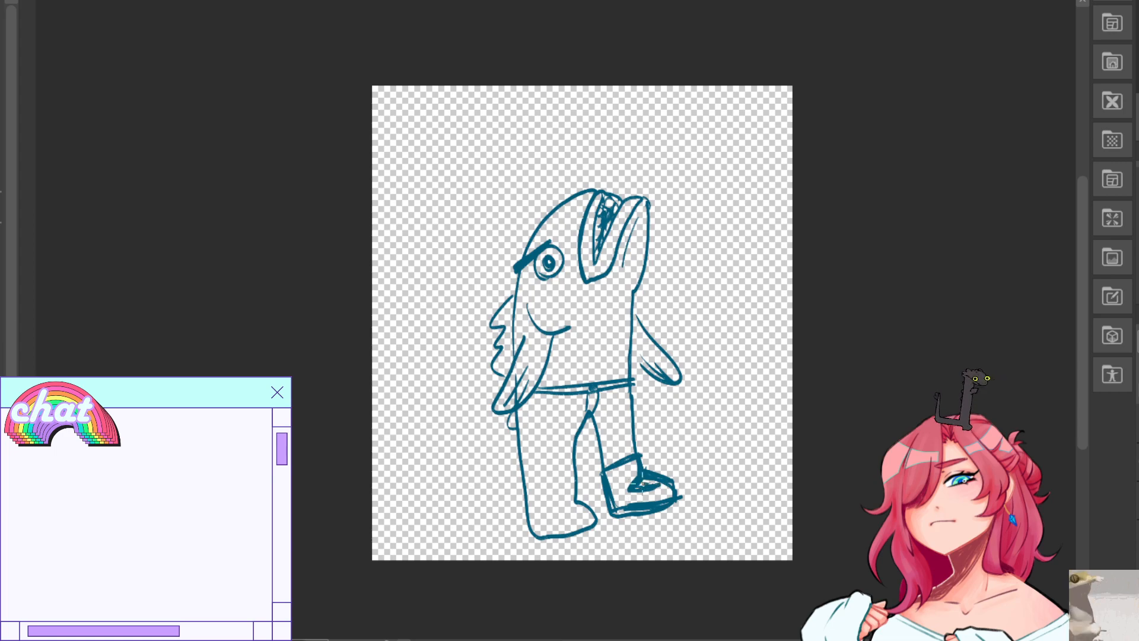
# Draw a matching boot on the other foot, detail both boots' ankles, and add a small heart on the near side fin.
pyautogui.moveTo(527, 496)
pyautogui.mouseDown()
pyautogui.moveTo(575, 486)
pyautogui.moveTo(602, 515)
pyautogui.moveTo(596, 530)
pyautogui.moveTo(531, 534)
pyautogui.mouseUp()
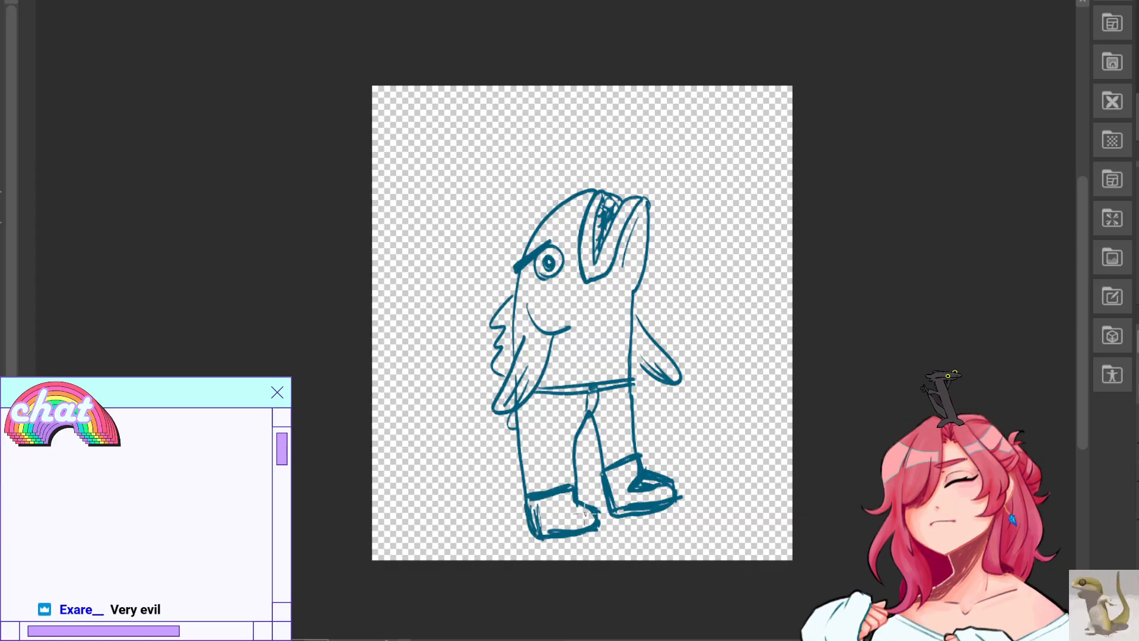
pyautogui.moveTo(579, 502)
pyautogui.mouseDown()
pyautogui.moveTo(561, 519)
pyautogui.moveTo(591, 516)
pyautogui.moveTo(556, 509)
pyautogui.mouseUp()
pyautogui.moveTo(634, 466)
pyautogui.mouseDown()
pyautogui.moveTo(613, 488)
pyautogui.moveTo(619, 476)
pyautogui.mouseUp()
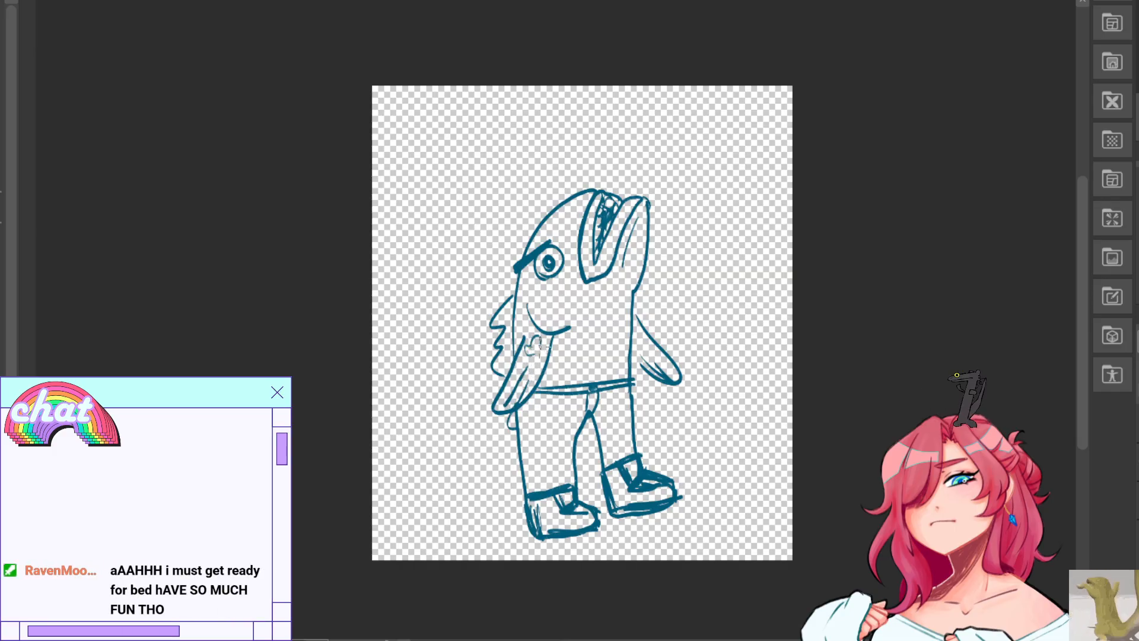
pyautogui.moveTo(532, 350); pyautogui.dragTo(533, 359)
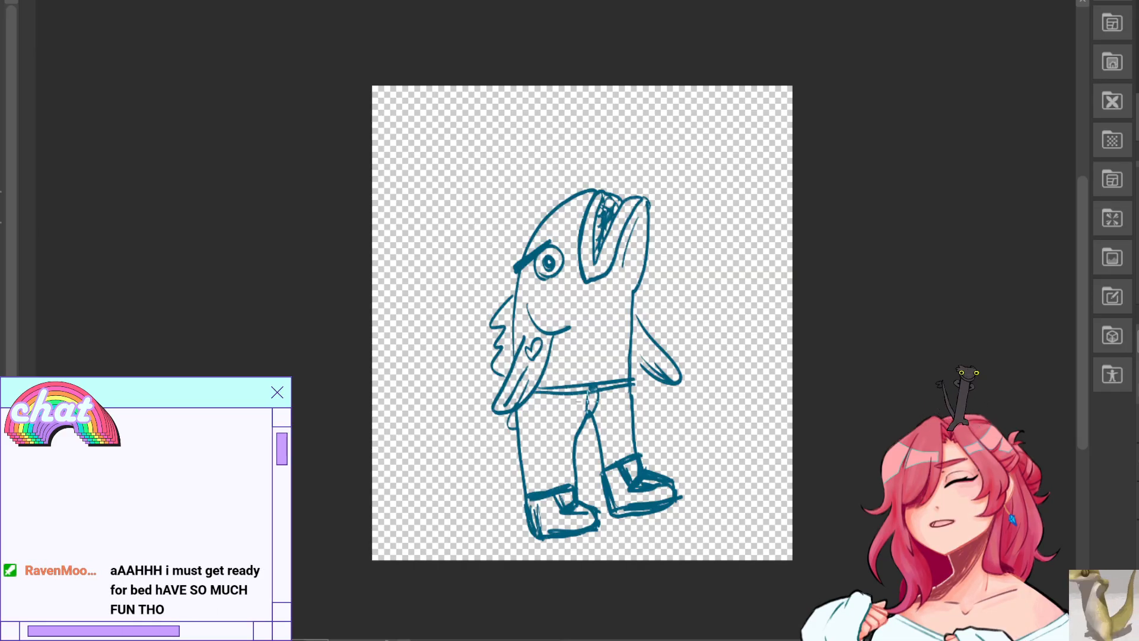